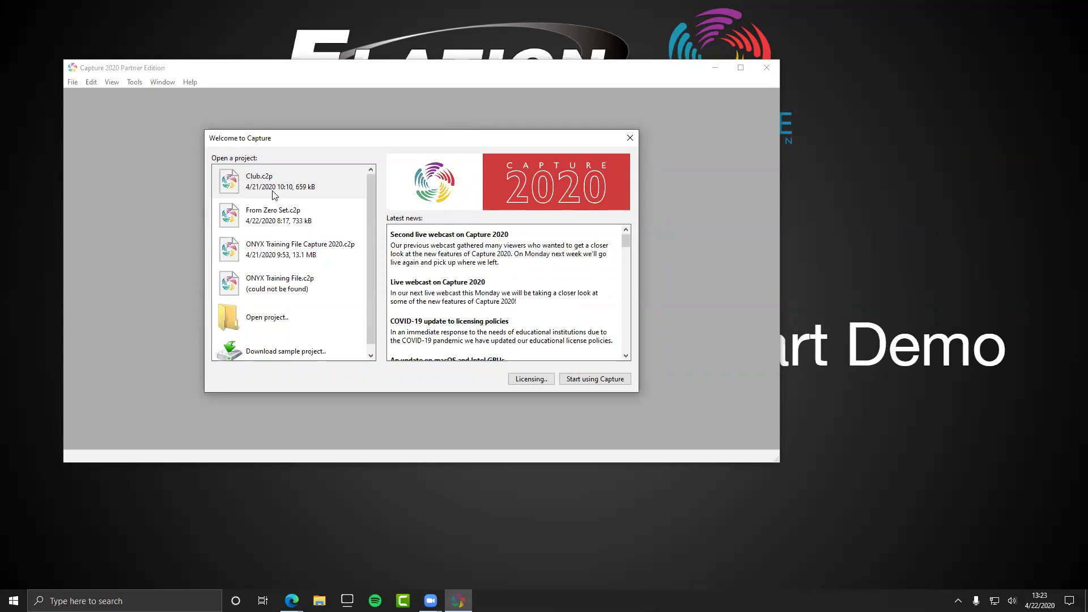
Step: Start a new empty project from the welcome window and maximize the application window
{"action": "left_click", "coordinate": [291, 318]}
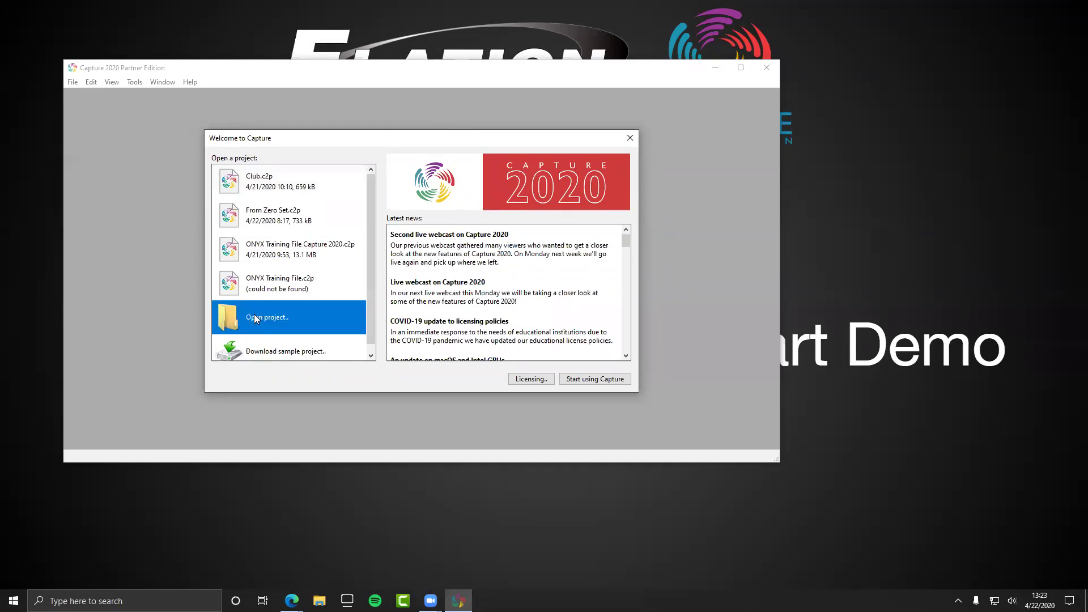
{"action": "scroll", "coordinate": [293, 319], "scroll_direction": "down", "scroll_amount": 1}
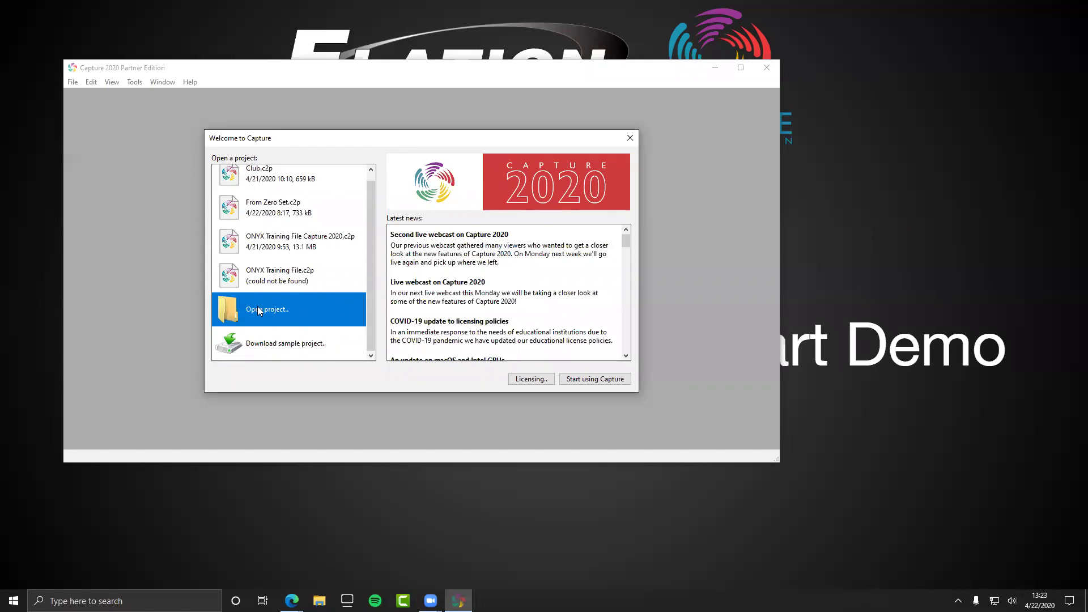
{"action": "scroll", "coordinate": [260, 310], "scroll_direction": "up", "scroll_amount": 1}
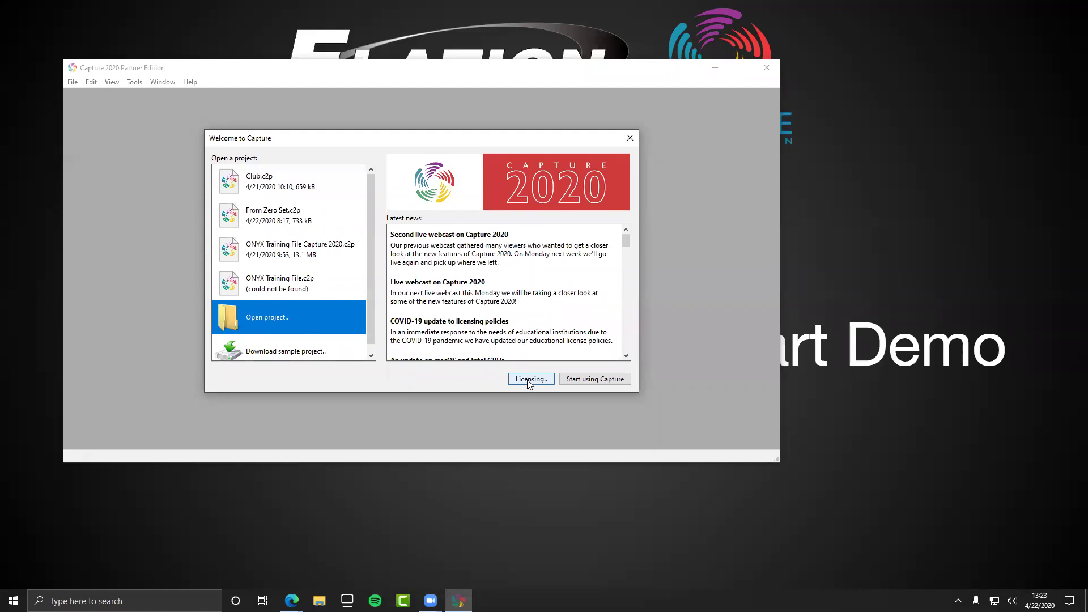
{"action": "left_click", "coordinate": [600, 382]}
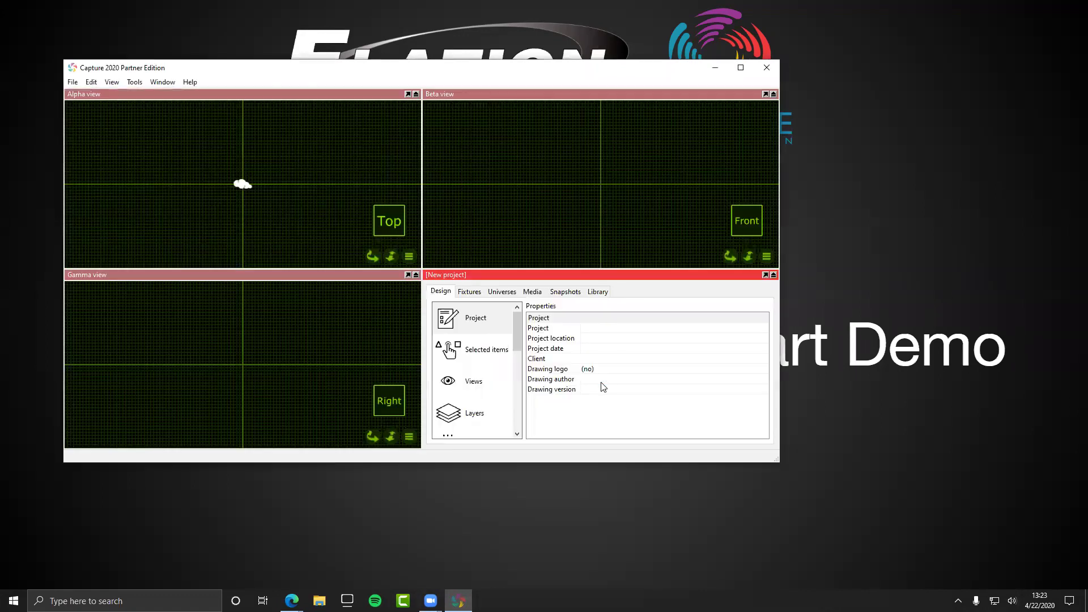
{"action": "left_click", "coordinate": [741, 67]}
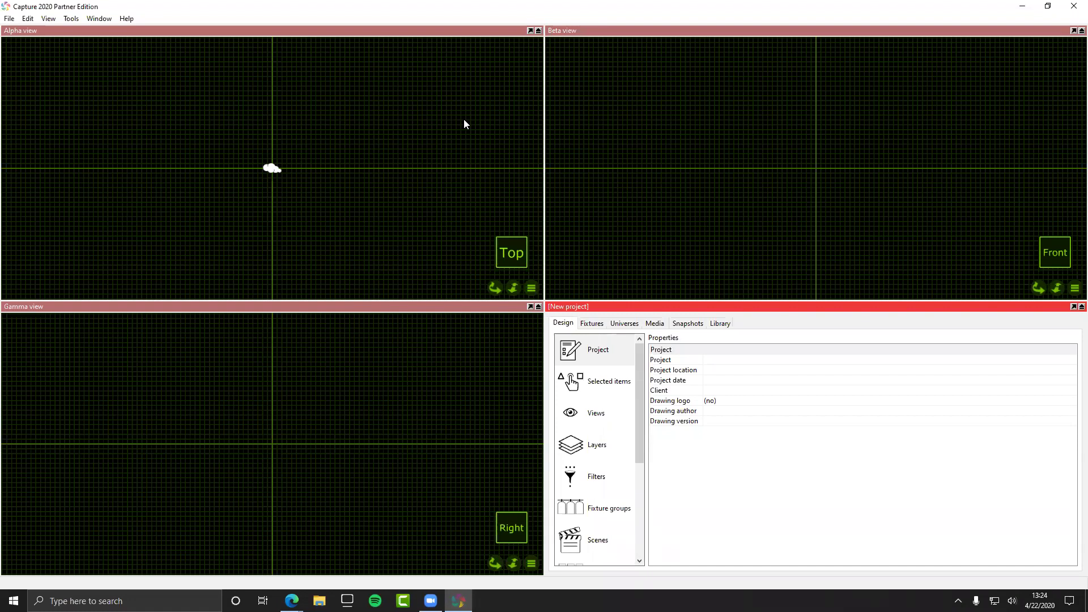
Step: Try enlarging the Alpha view and floating it as a separate window, returning it to the four-pane layout
{"action": "left_click", "coordinate": [530, 31]}
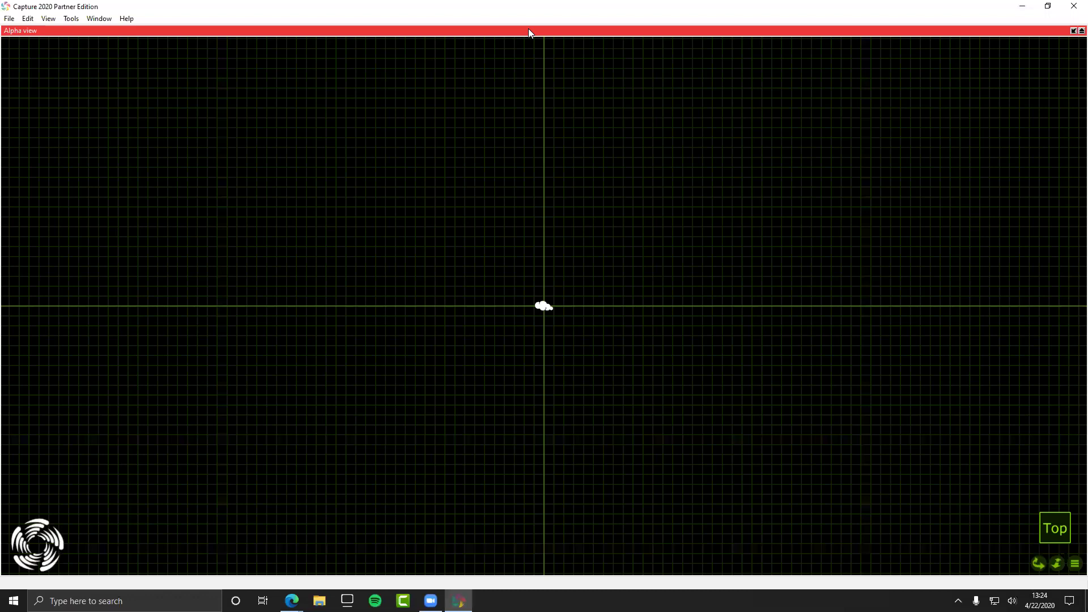
{"action": "left_click", "coordinate": [1072, 33]}
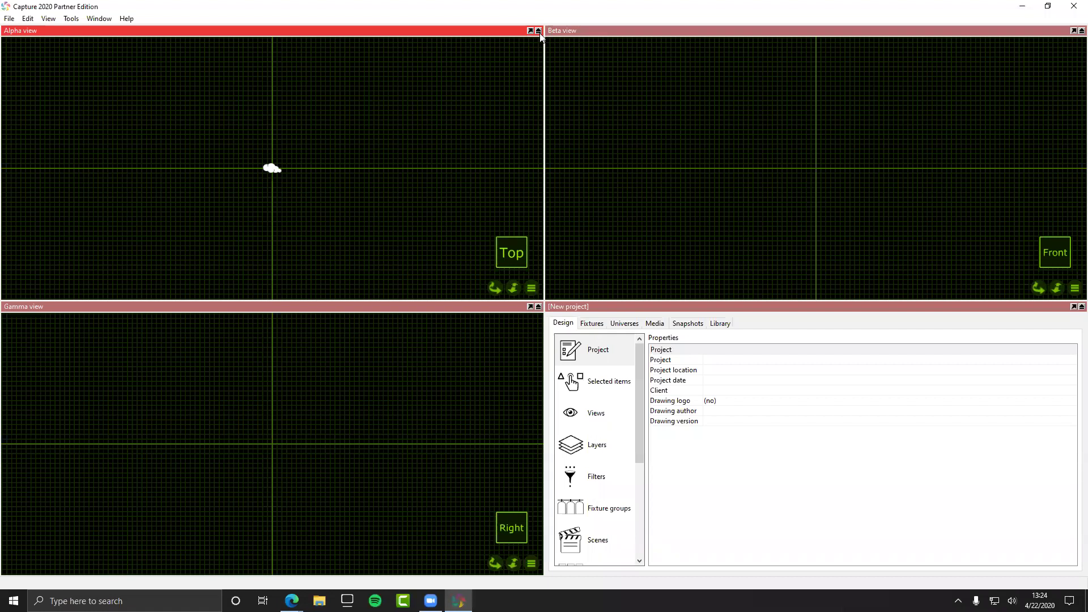
{"action": "left_click", "coordinate": [539, 32]}
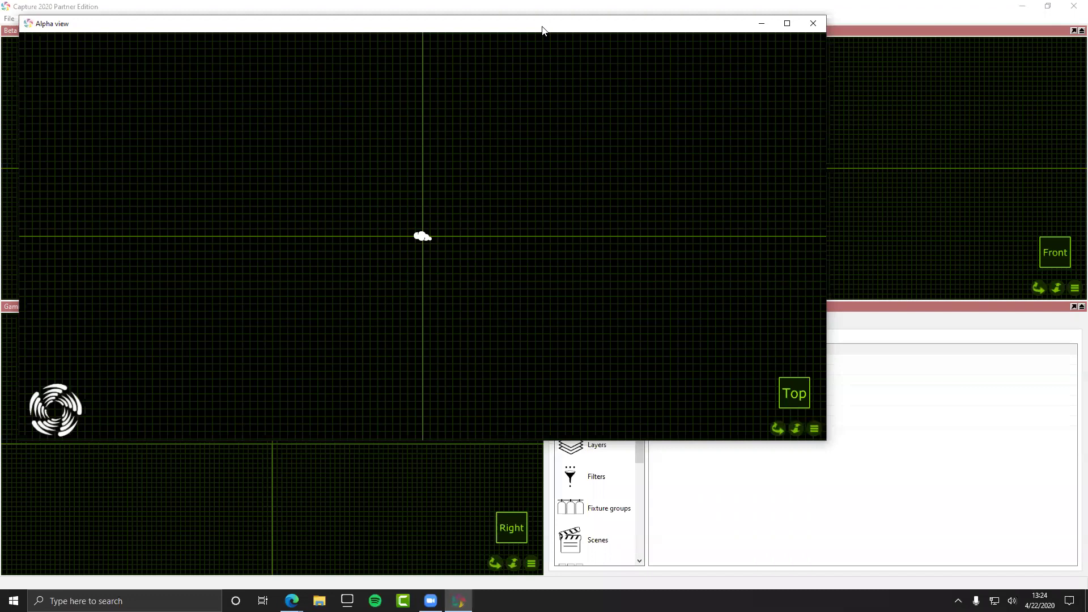
{"action": "left_click_drag", "start_coordinate": [543, 30], "coordinate": [621, 92]}
{"action": "left_click_drag", "start_coordinate": [786, 92], "coordinate": [749, 85]}
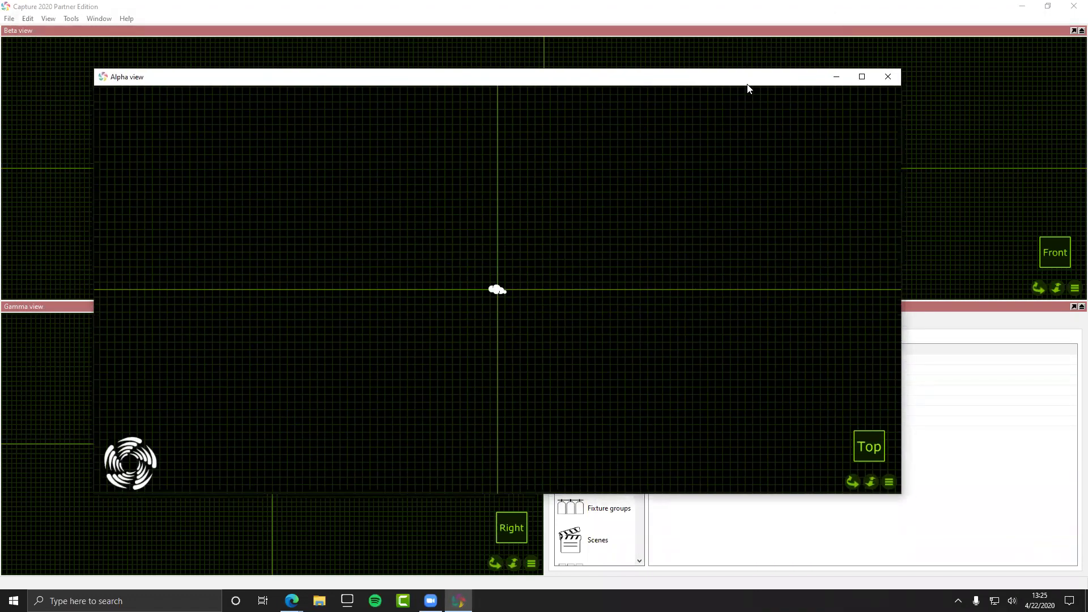
{"action": "left_click_drag", "start_coordinate": [748, 85], "coordinate": [806, 110]}
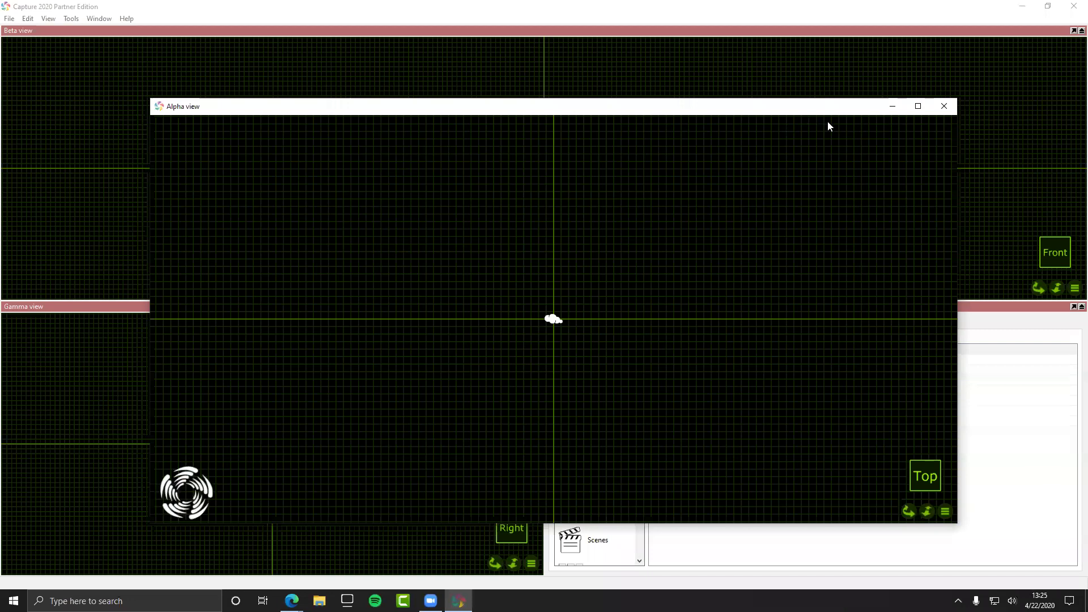
{"action": "left_click", "coordinate": [942, 108]}
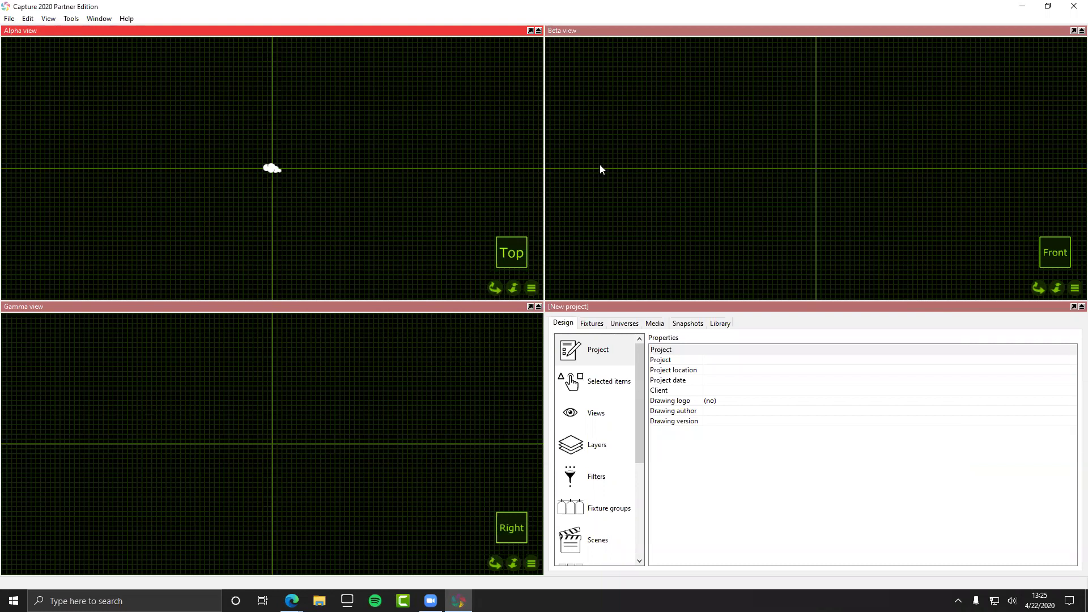
Step: Look through the project's Fixtures, Universes, Media, Snapshots and Library sections, ending on the Design section
{"action": "left_click", "coordinate": [676, 304]}
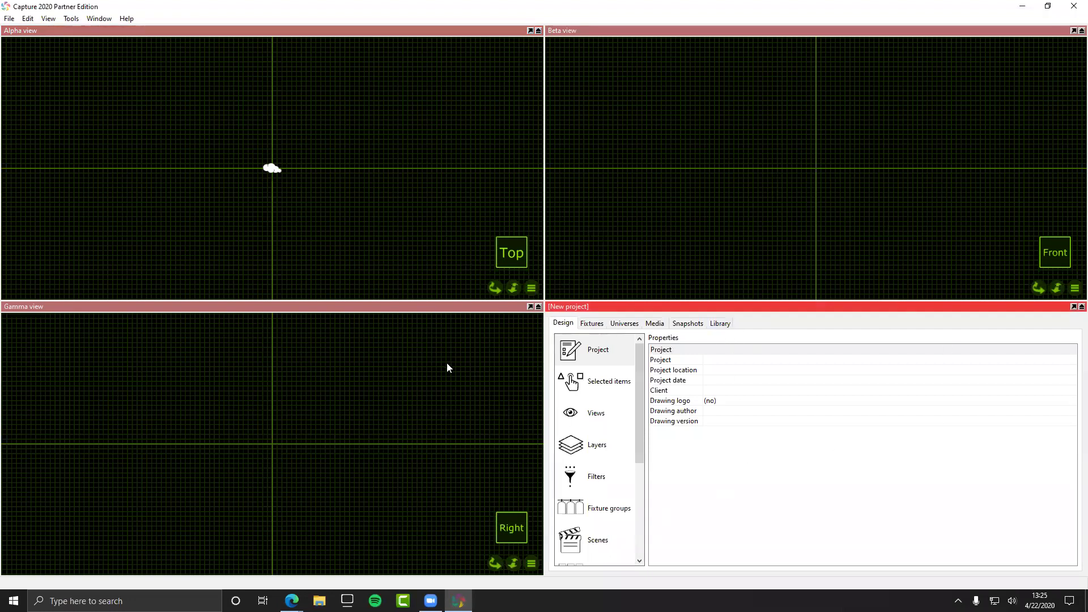
{"action": "left_click", "coordinate": [590, 326]}
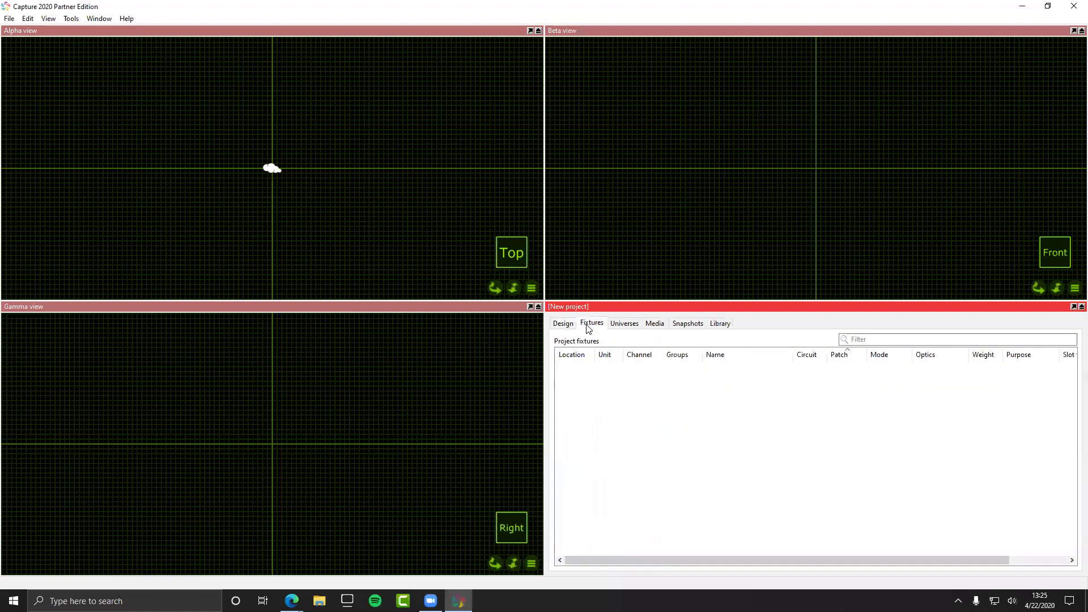
{"action": "left_click", "coordinate": [635, 328]}
{"action": "left_click", "coordinate": [653, 327]}
{"action": "left_click", "coordinate": [695, 327]}
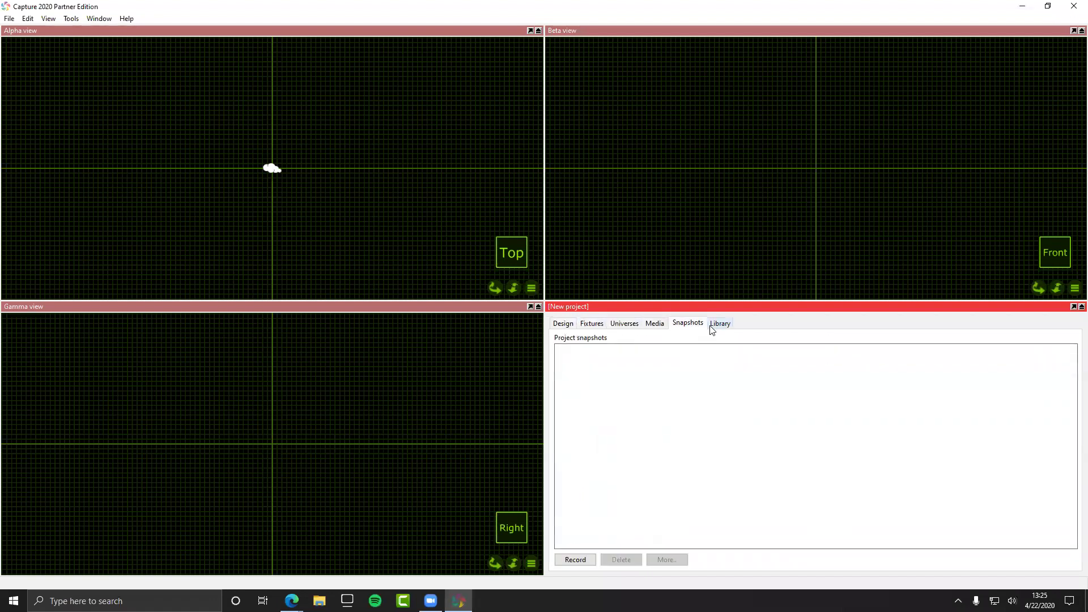
{"action": "left_click", "coordinate": [715, 329]}
{"action": "left_click", "coordinate": [575, 327]}
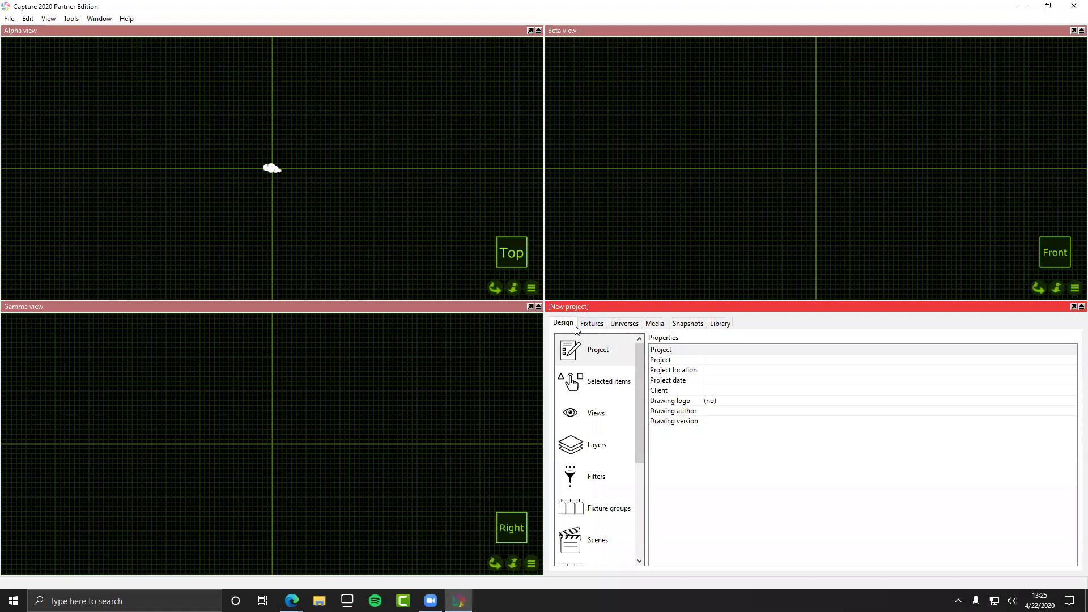
Step: Examine the Alpha view's zoom behaviour and its rendering, display and camera position options
{"action": "left_click", "coordinate": [367, 70]}
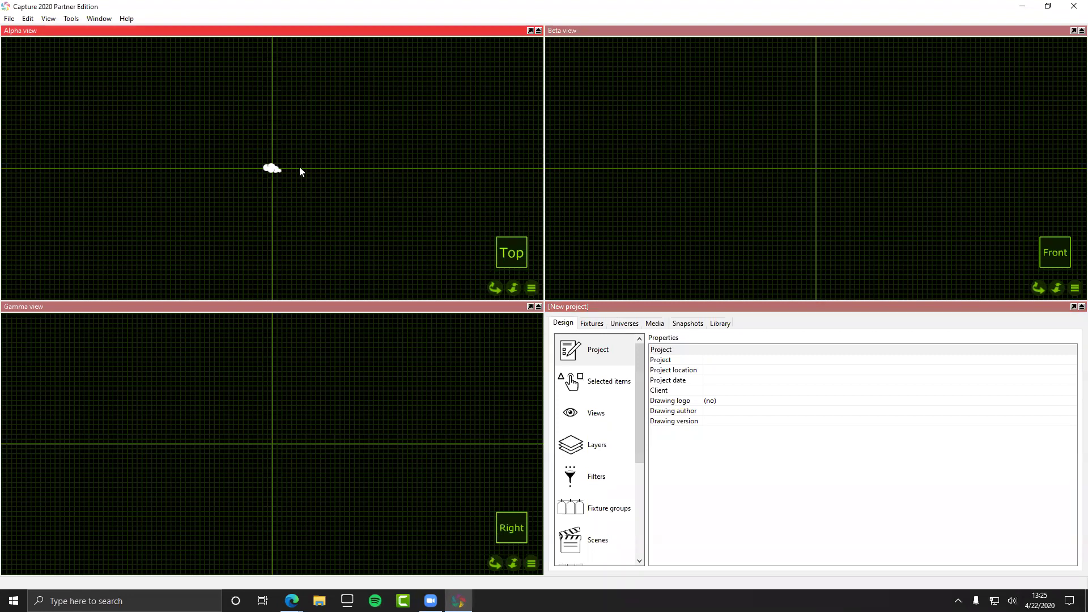
{"action": "scroll", "coordinate": [207, 179], "scroll_direction": "up", "scroll_amount": 5}
{"action": "scroll", "coordinate": [207, 180], "scroll_direction": "down", "scroll_amount": 5}
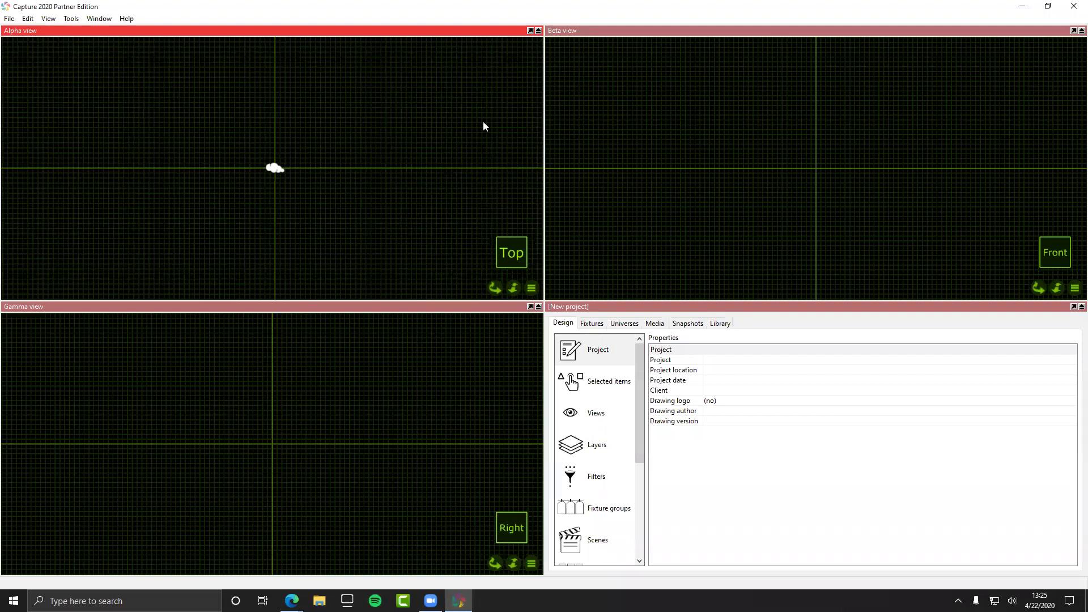
{"action": "left_click", "coordinate": [527, 284]}
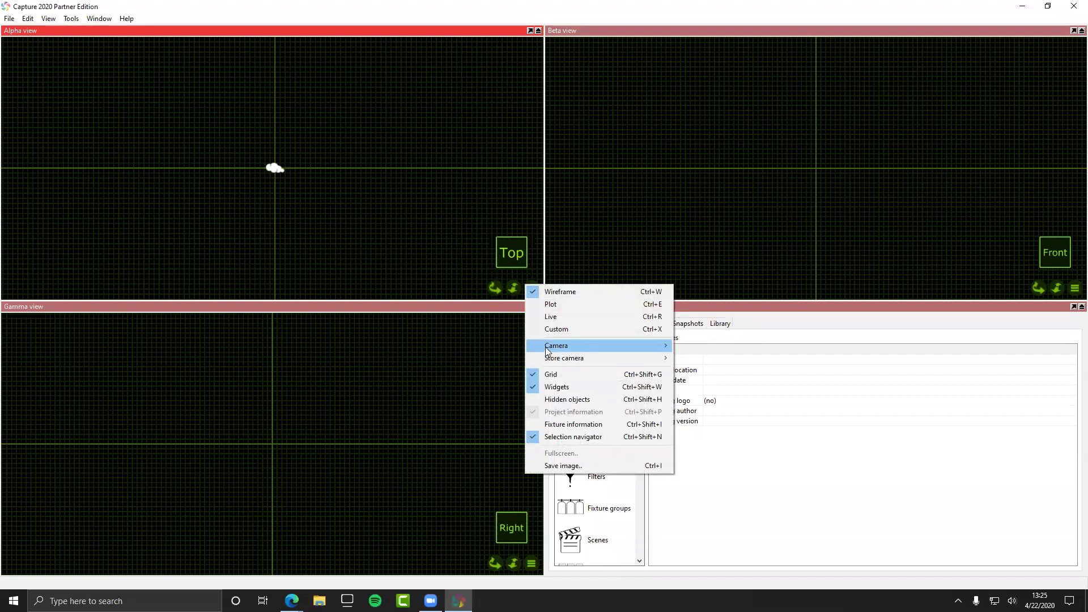
{"action": "mouse_move", "coordinate": [547, 348]}
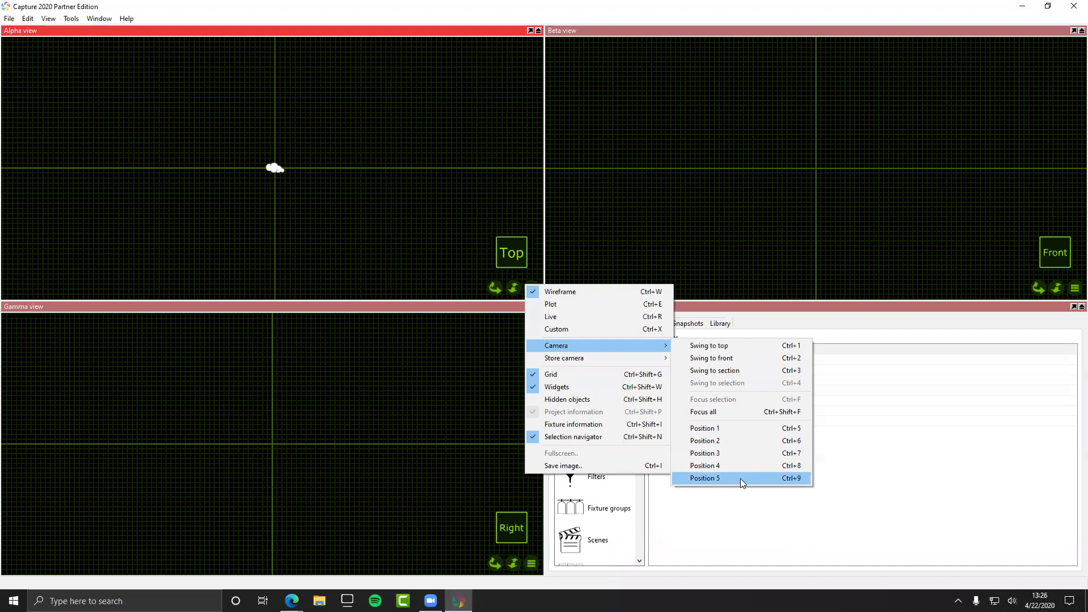
{"action": "left_click", "coordinate": [211, 179]}
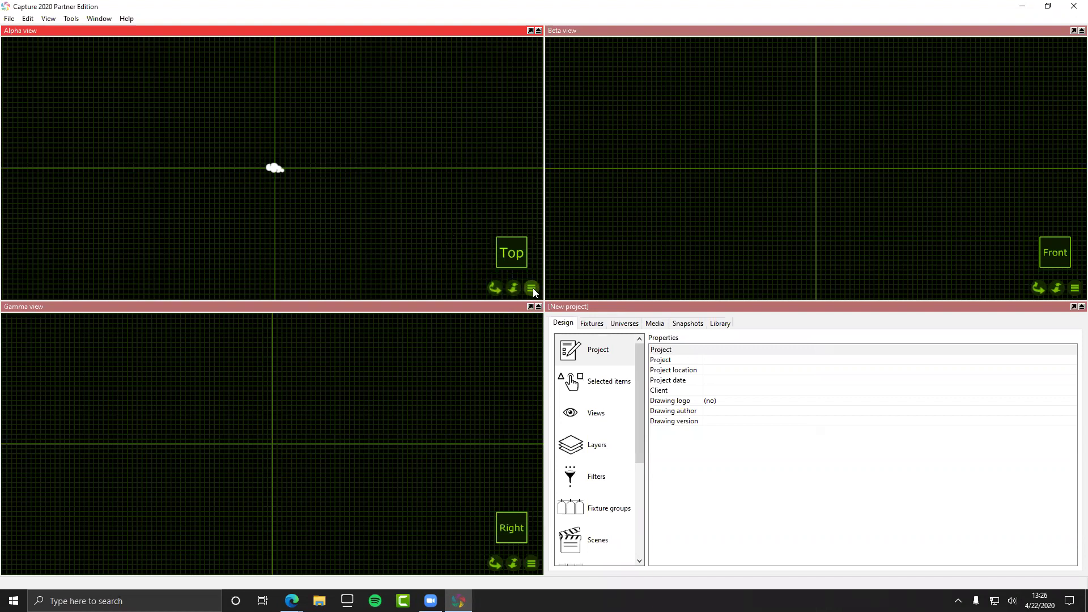
Step: Try orbiting and panning the Alpha view, returning its camera to the top position
{"action": "left_click_drag", "start_coordinate": [495, 287], "coordinate": [500, 263]}
{"action": "left_click_drag", "start_coordinate": [273, 149], "coordinate": [275, 118]}
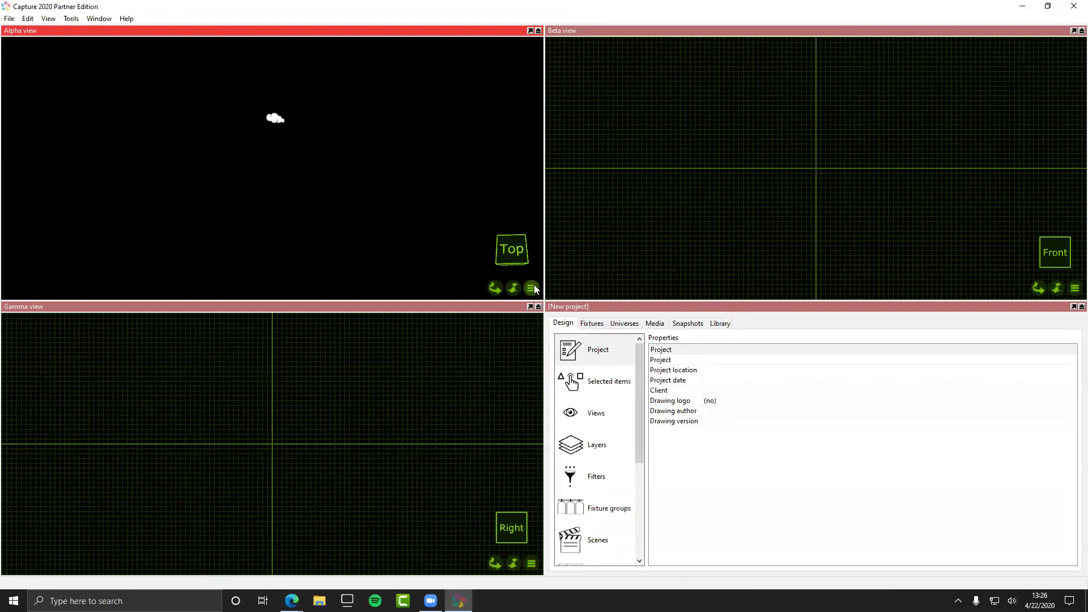
{"action": "left_click", "coordinate": [532, 289]}
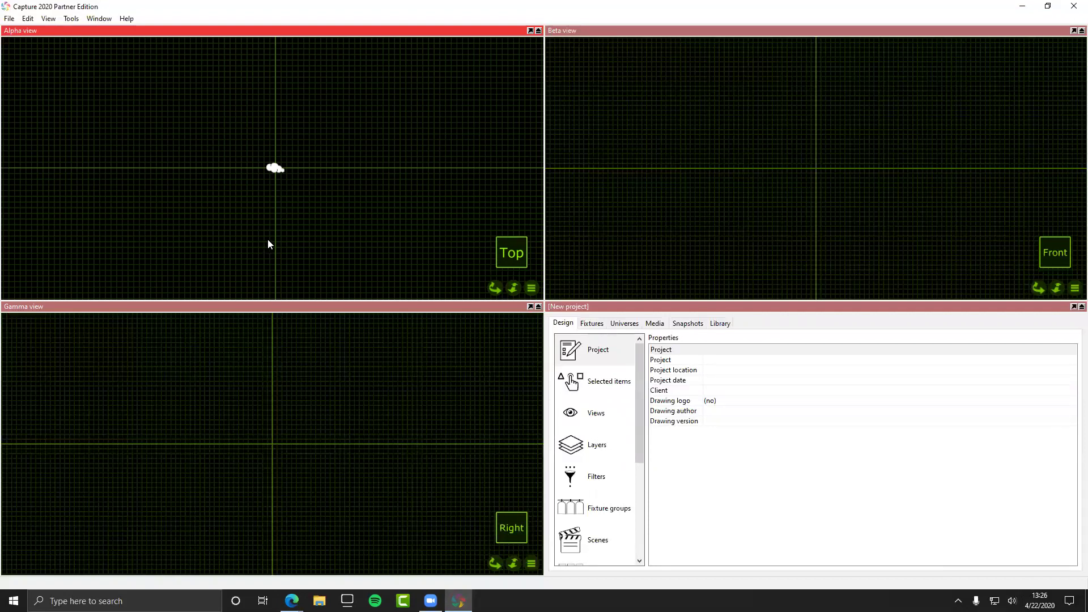
Step: Try the Live rendering mode in the Beta view and return it to Wireframe
{"action": "left_click", "coordinate": [823, 150]}
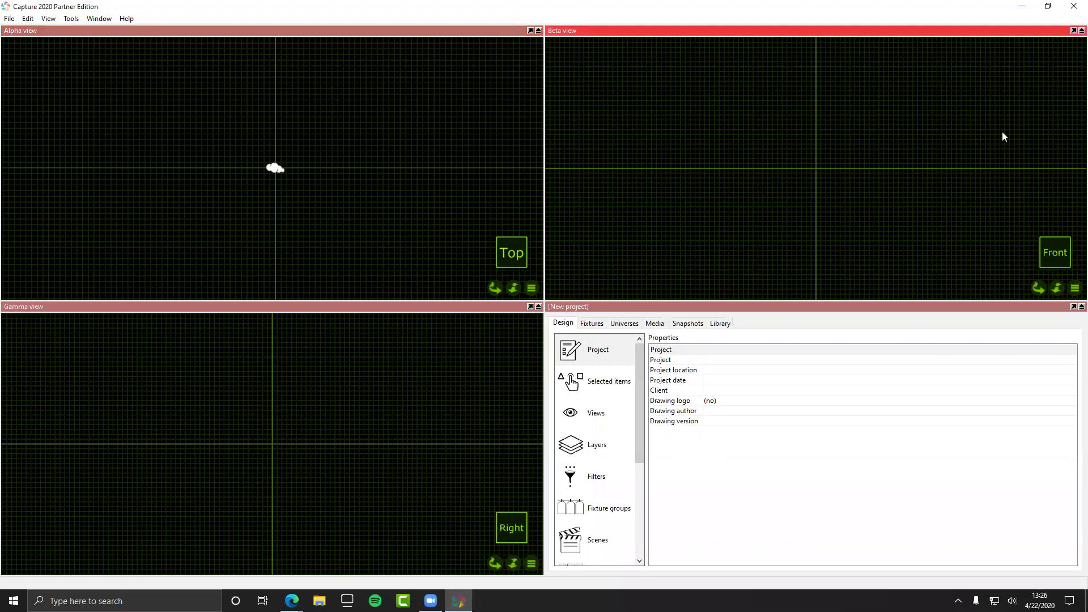
{"action": "left_click", "coordinate": [1074, 288]}
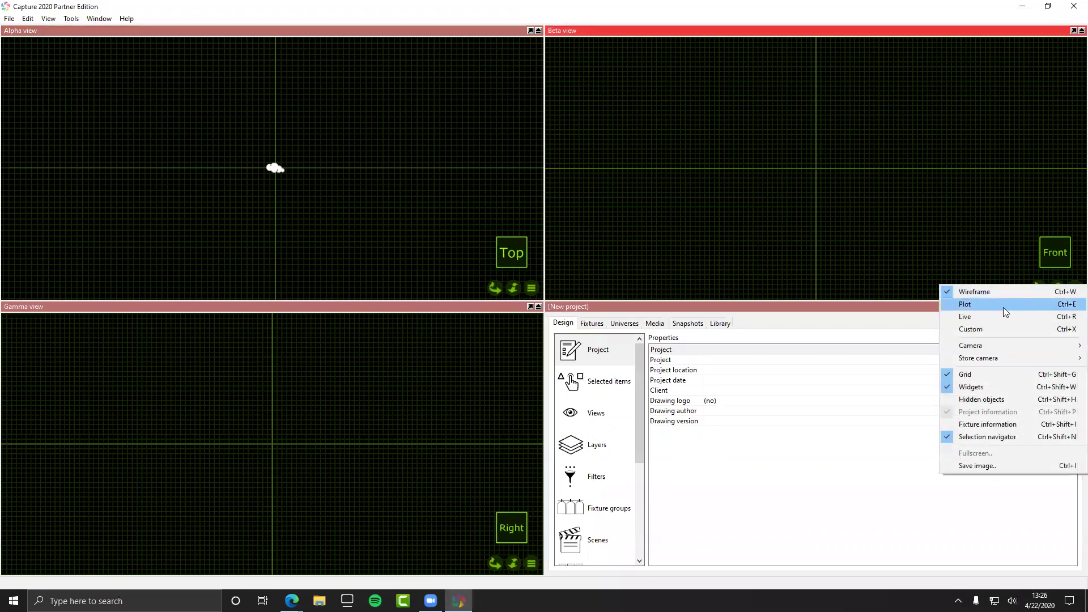
{"action": "left_click", "coordinate": [1037, 319]}
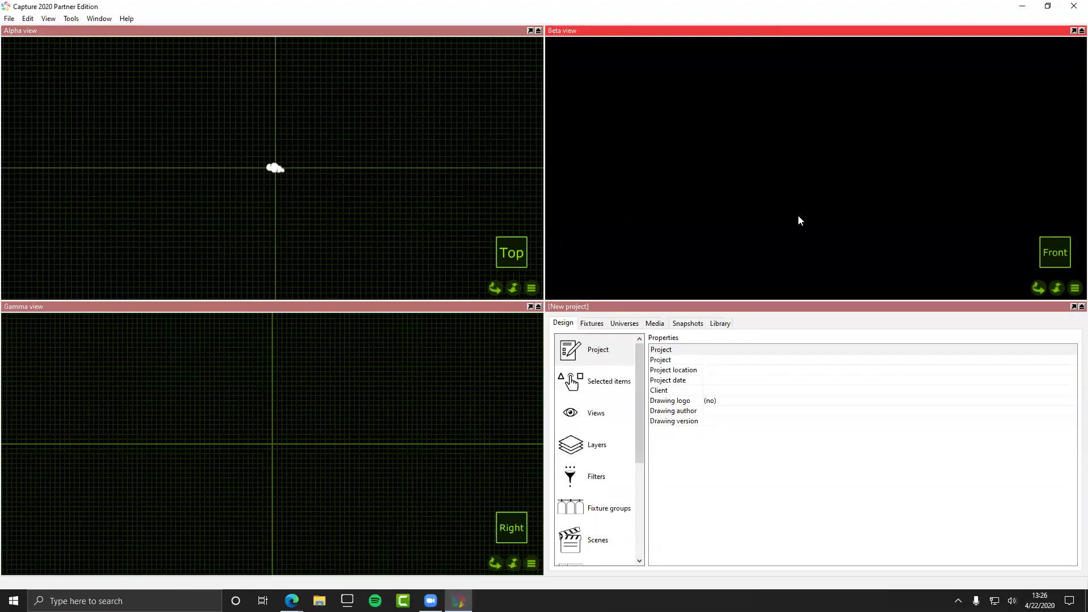
{"action": "left_click", "coordinate": [1074, 289]}
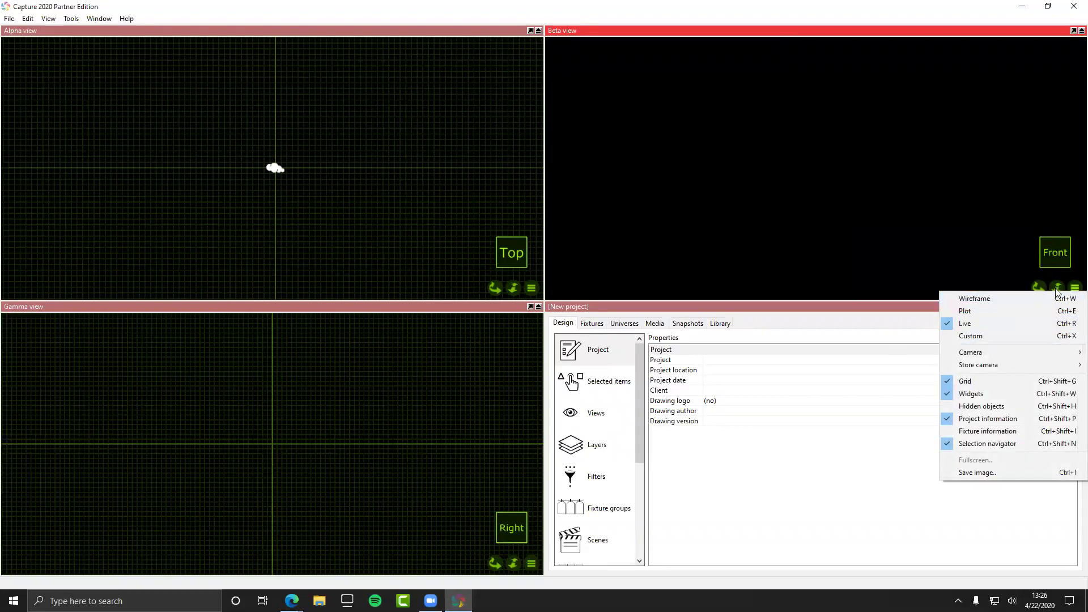
{"action": "left_click", "coordinate": [1014, 302]}
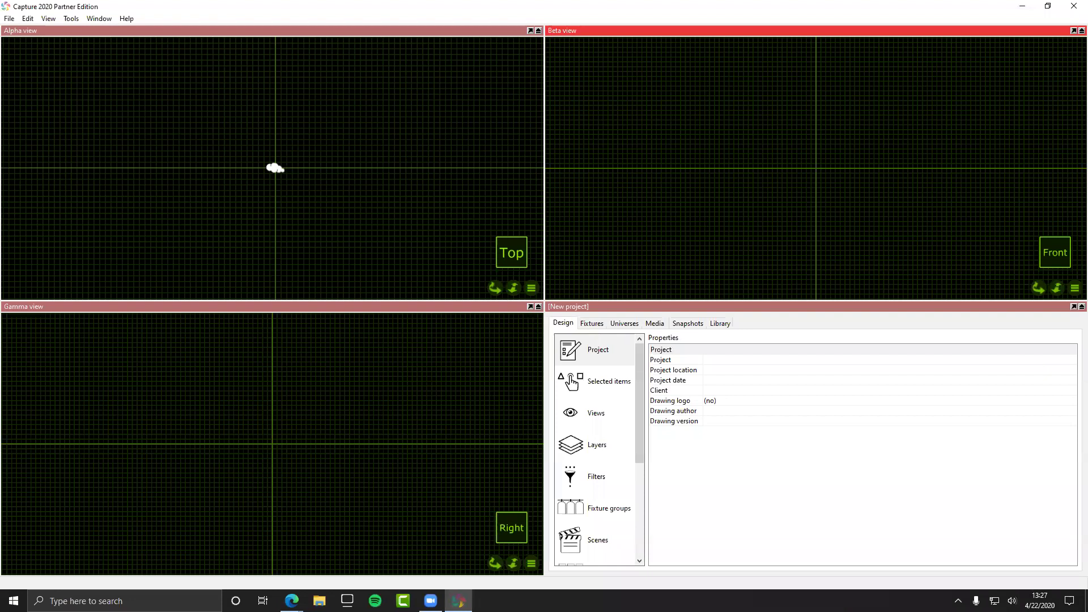
{"action": "key", "text": "alt+Tab"}
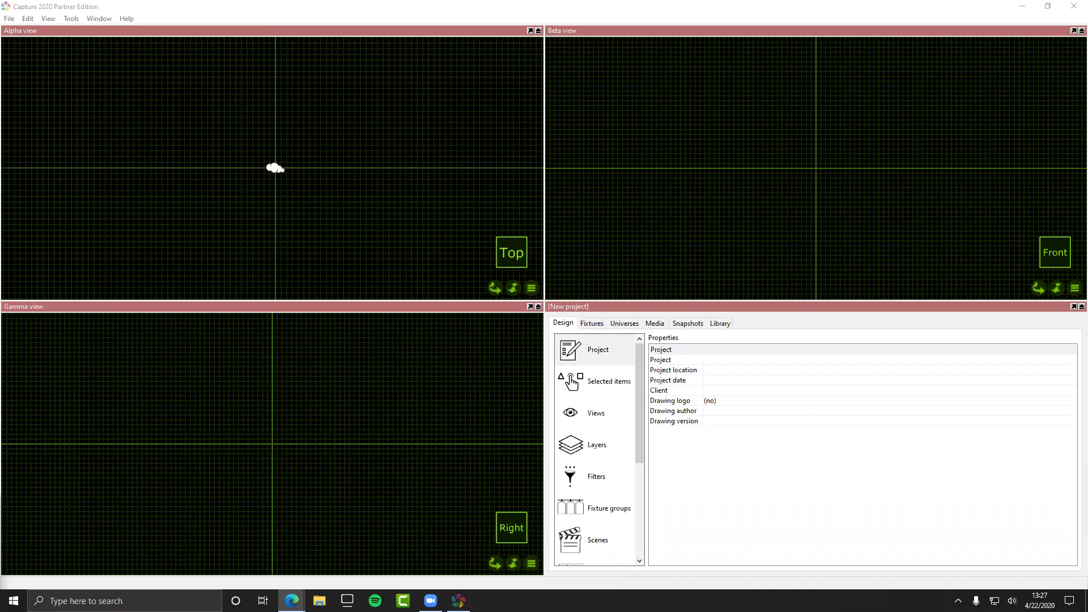
{"action": "left_click", "coordinate": [747, 532]}
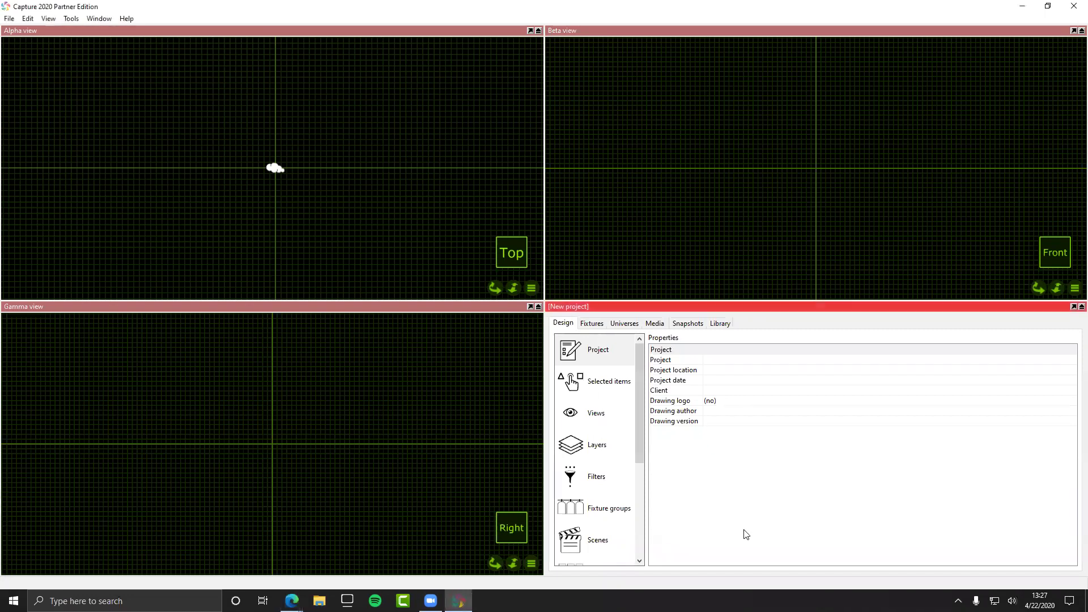
Step: Set the project name to "Webinar 422" in the Design section's project properties
{"action": "left_click", "coordinate": [713, 352]}
{"action": "left_click", "coordinate": [599, 352]}
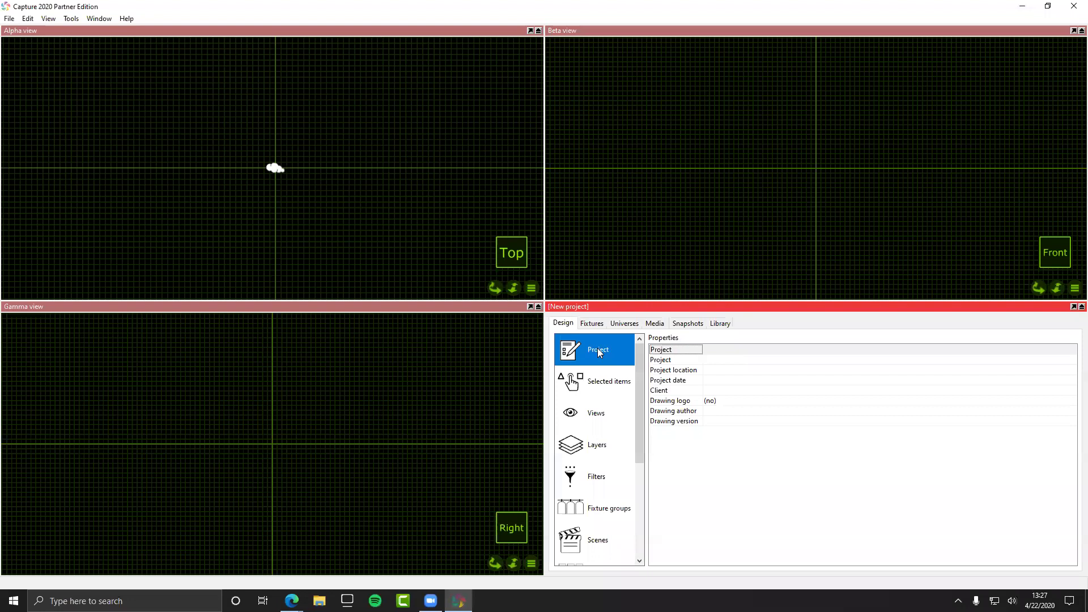
{"action": "left_click", "coordinate": [715, 360]}
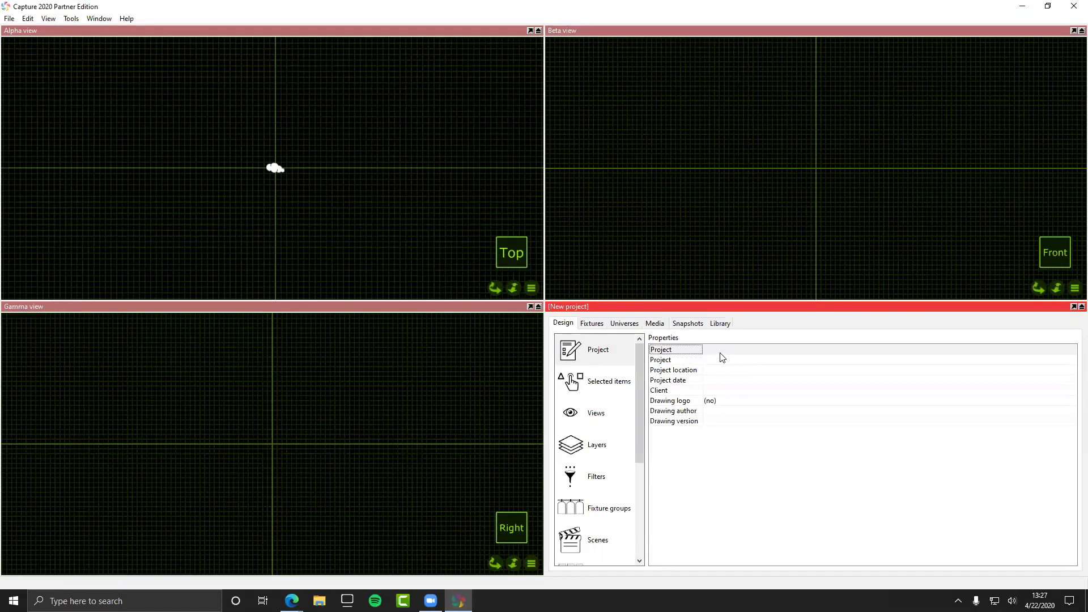
{"action": "left_click", "coordinate": [716, 361]}
{"action": "type", "text": "Webinar 422"}
{"action": "key", "text": "Return"}
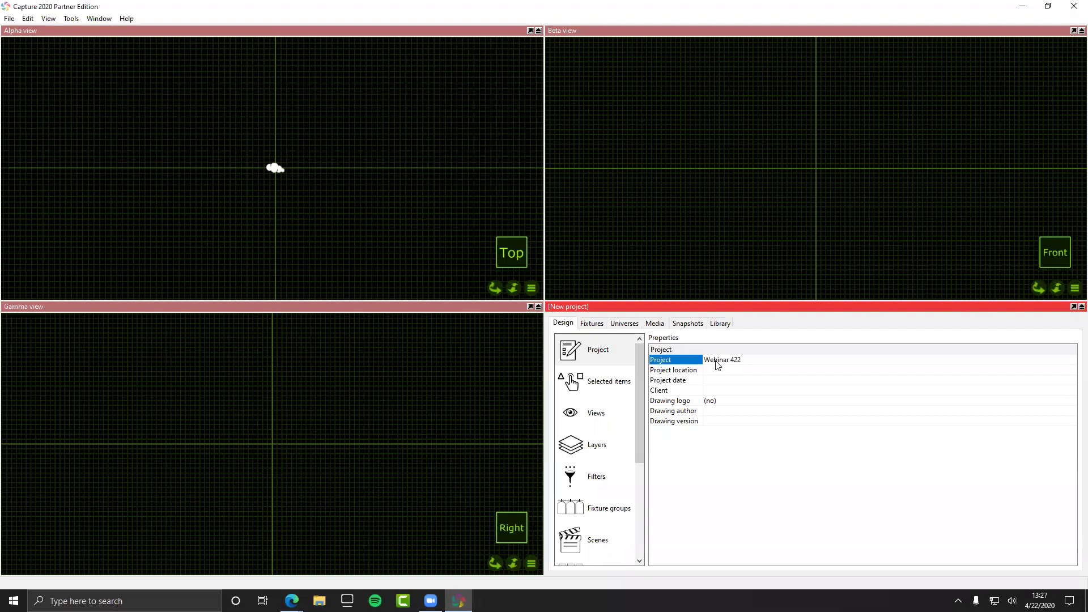
Step: Enter the author's full name as the drawing author and set the drawing version to 4/22/2020
{"action": "left_click", "coordinate": [726, 400]}
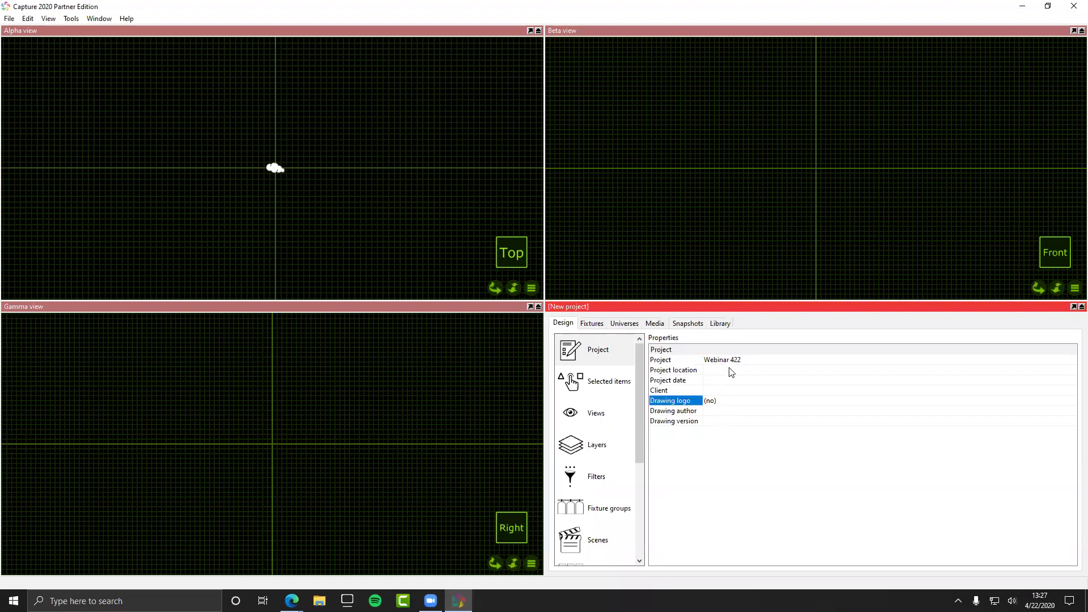
{"action": "left_click", "coordinate": [724, 414]}
{"action": "left_click", "coordinate": [724, 412]}
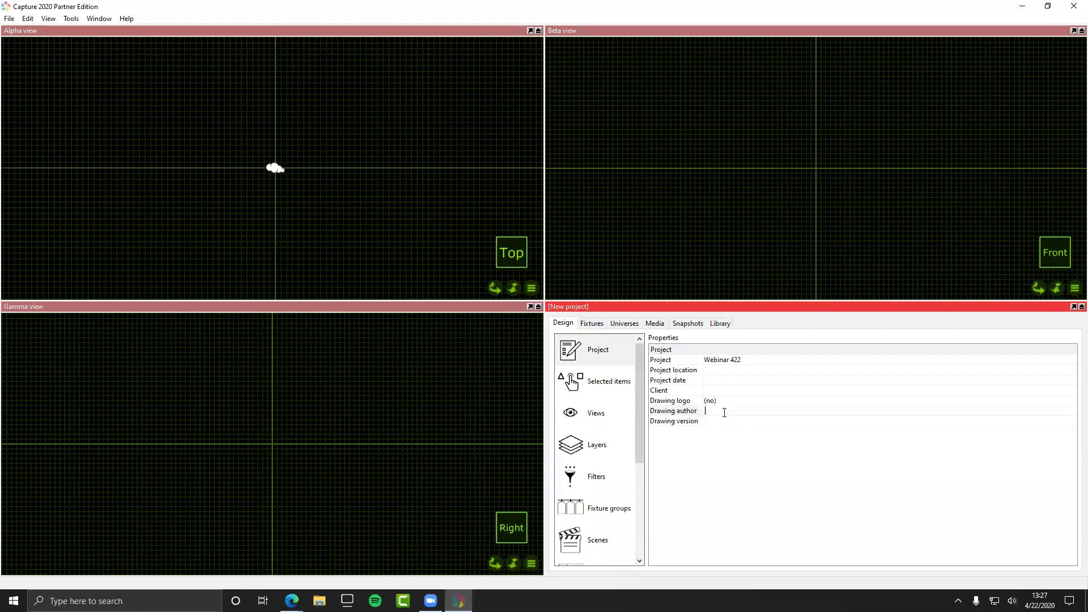
{"action": "type", "text": "David Henry"}
{"action": "left_click", "coordinate": [740, 422]}
{"action": "type", "text": "4/22/2020"}
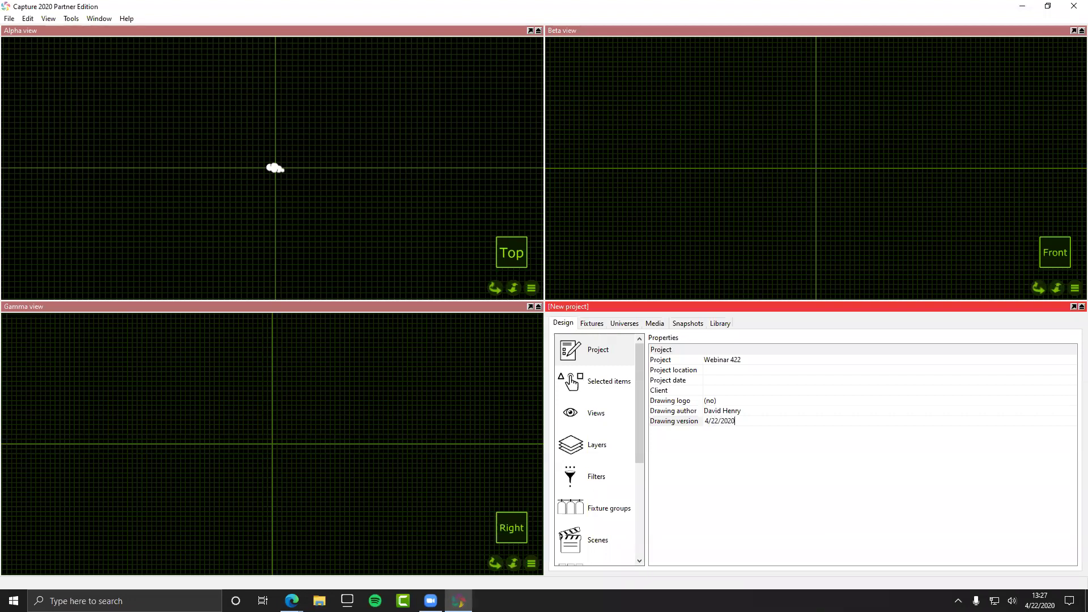
Step: Finish entering 4/22/2020 as the drawing version
{"action": "key", "text": "Return"}
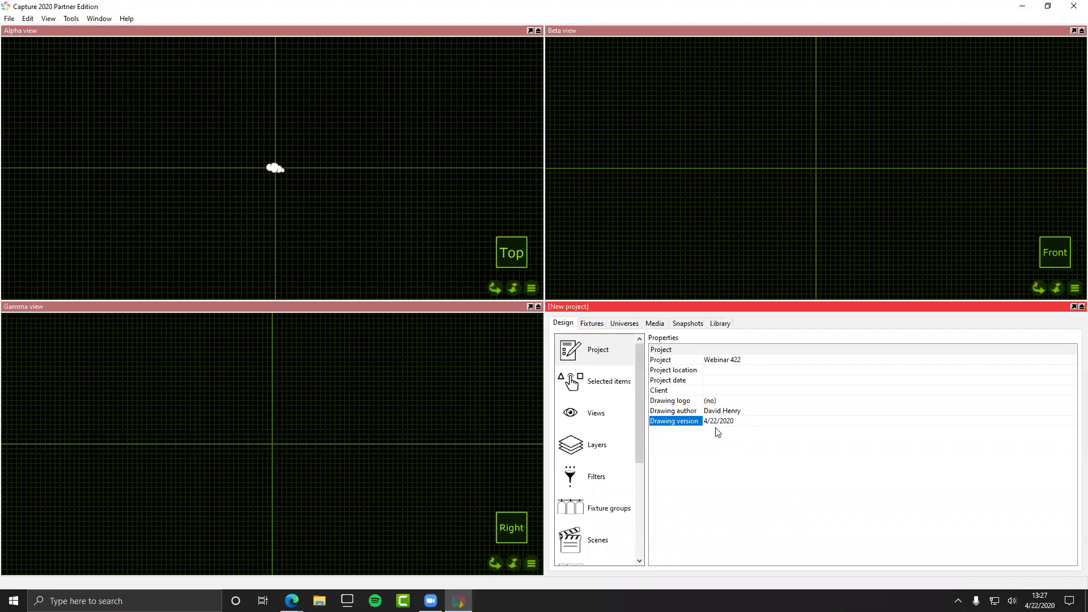
Step: Examine the library's built-in items, from dimensioning and design through motion, reporting, effects and visualization
{"action": "left_click", "coordinate": [720, 324]}
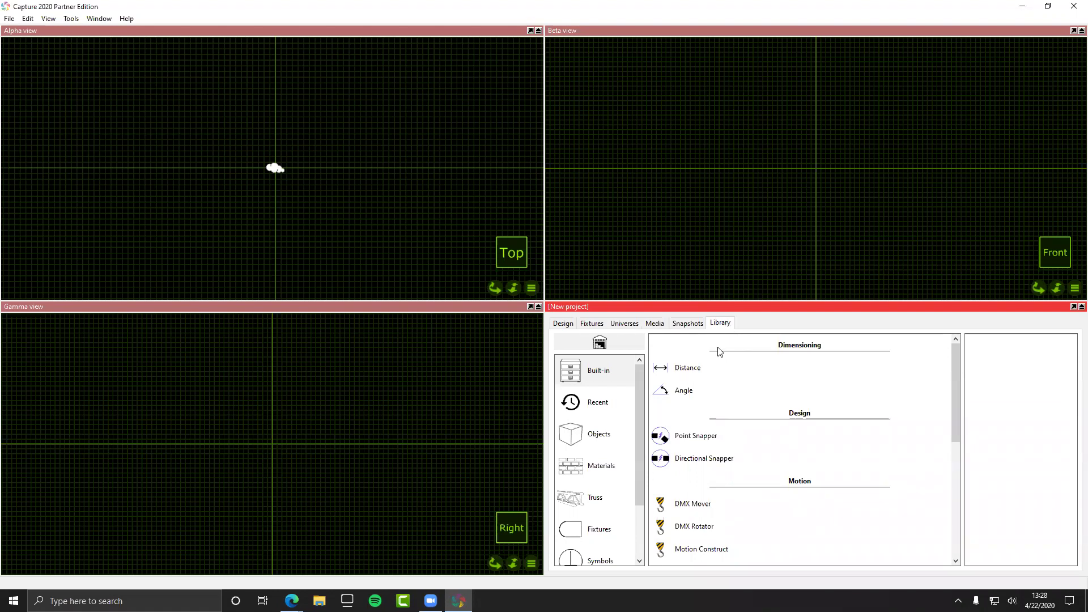
{"action": "left_click", "coordinate": [596, 372]}
{"action": "scroll", "coordinate": [753, 385], "scroll_direction": "down", "scroll_amount": 5}
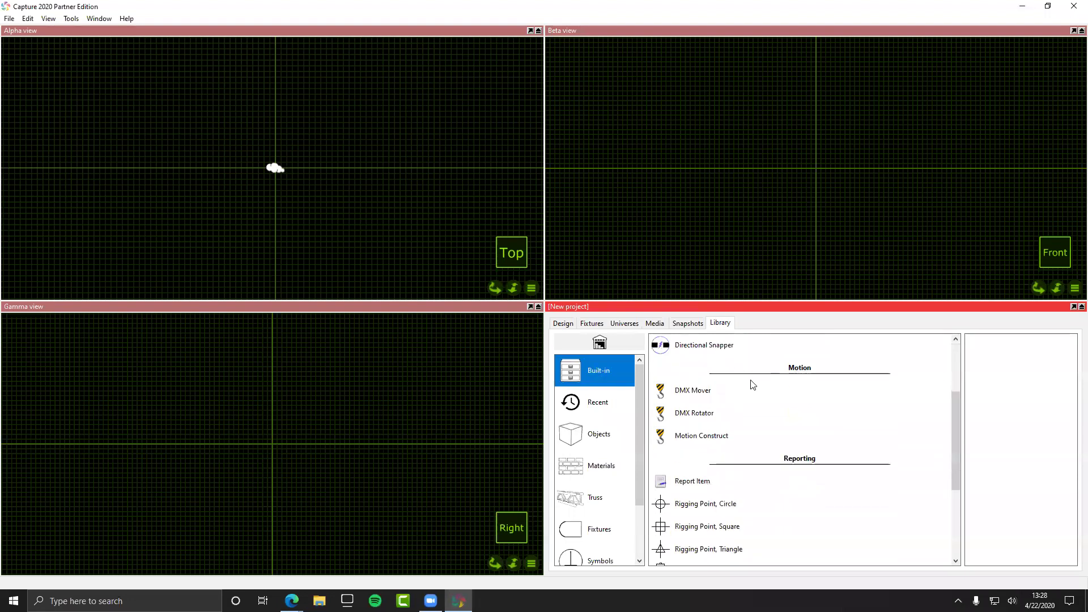
{"action": "scroll", "coordinate": [753, 385], "scroll_direction": "up", "scroll_amount": 5}
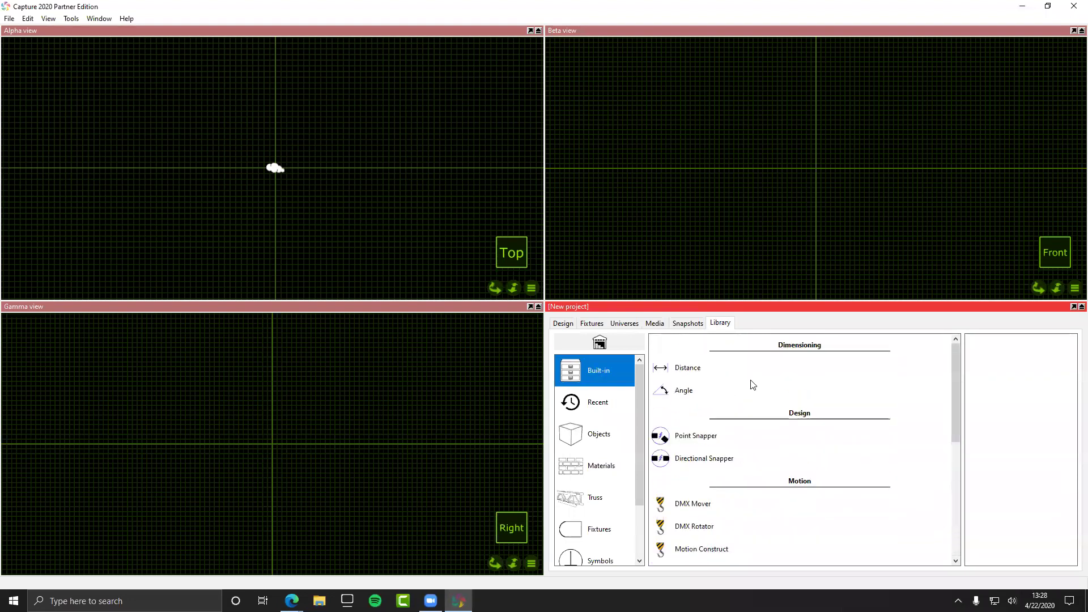
{"action": "scroll", "coordinate": [689, 390], "scroll_direction": "down", "scroll_amount": 1}
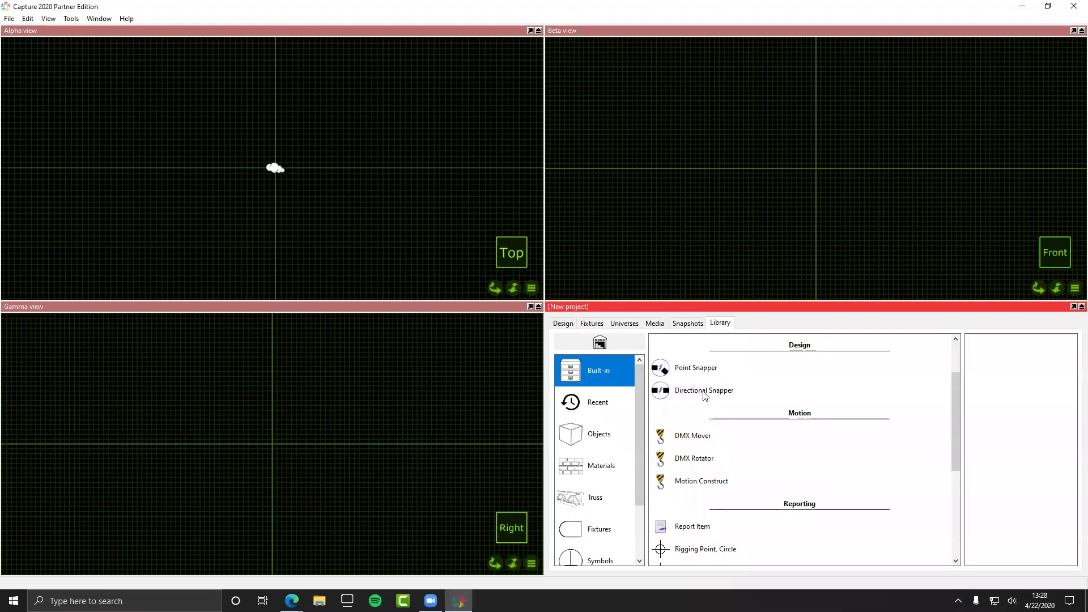
{"action": "scroll", "coordinate": [705, 374], "scroll_direction": "up", "scroll_amount": 1}
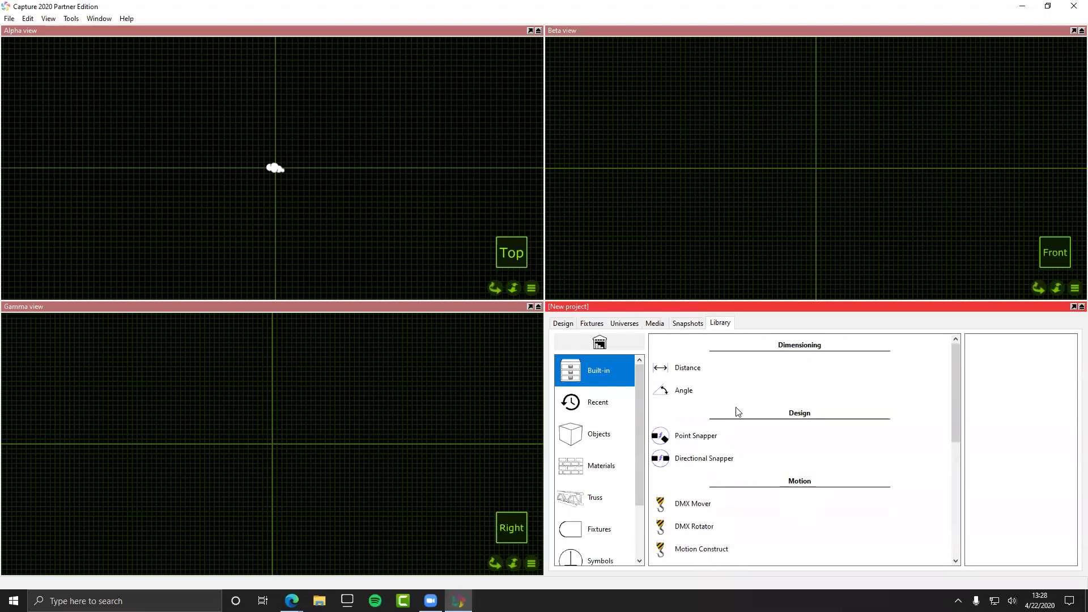
{"action": "scroll", "coordinate": [738, 412], "scroll_direction": "down", "scroll_amount": 4}
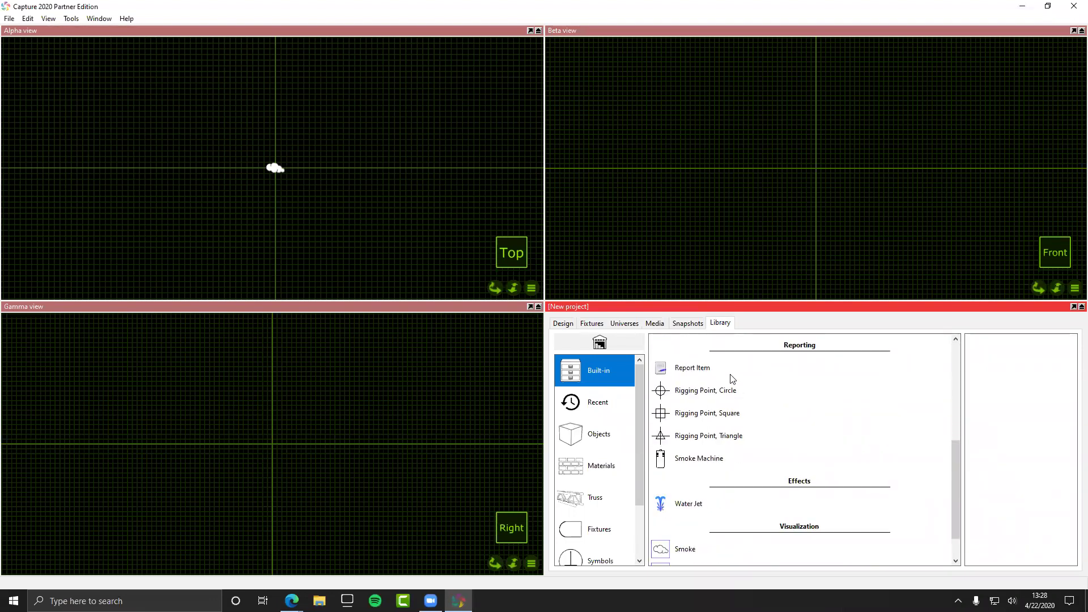
{"action": "scroll", "coordinate": [717, 400], "scroll_direction": "down", "scroll_amount": 1}
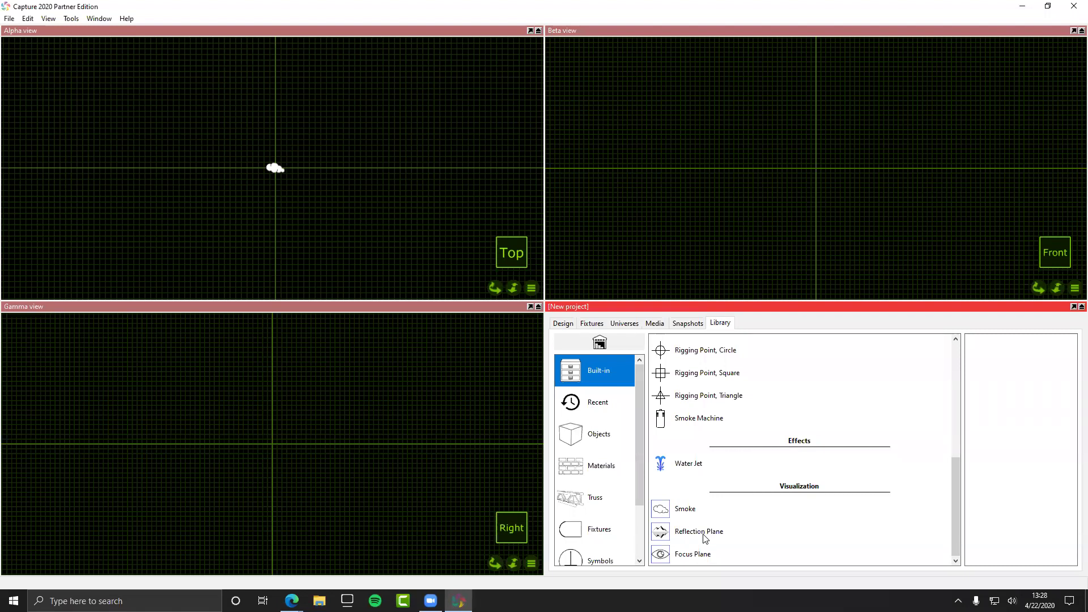
Step: Look through the library's Recent and Objects categories, including the shapes in the Forms group
{"action": "left_click", "coordinate": [620, 402]}
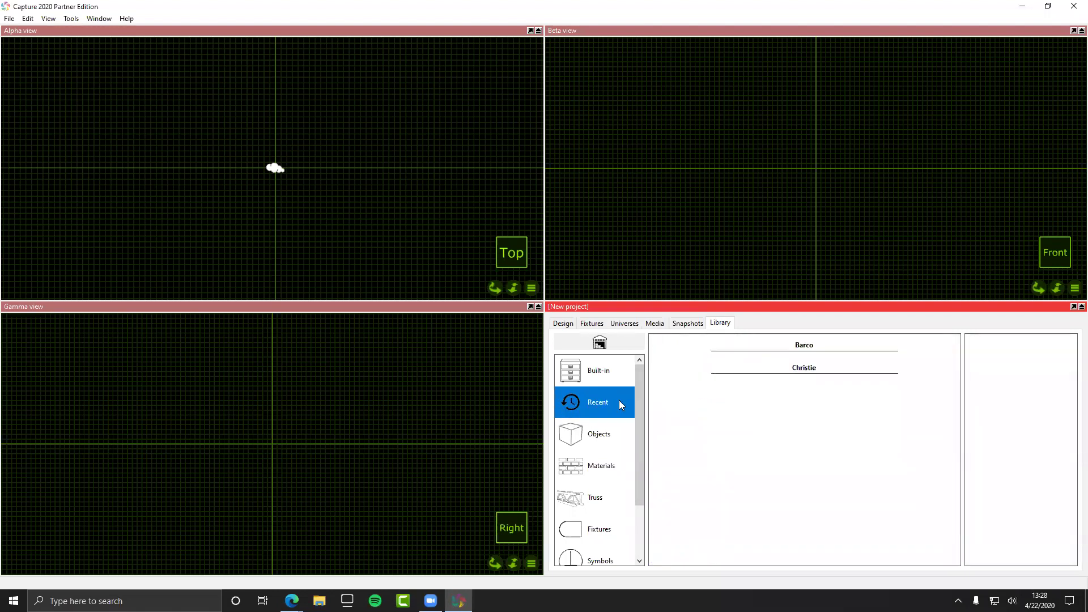
{"action": "left_click", "coordinate": [613, 425]}
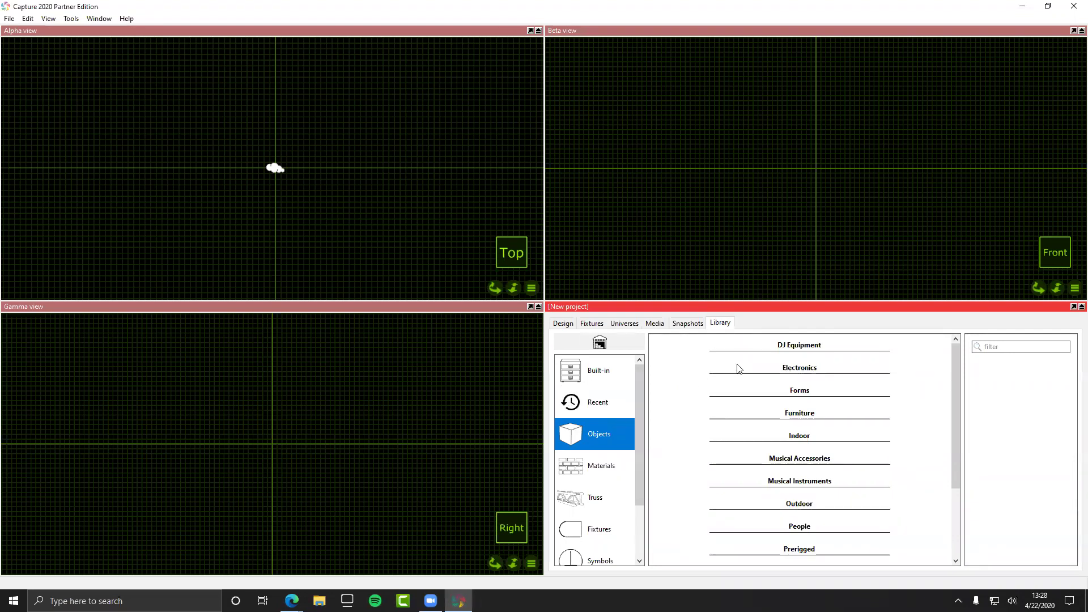
{"action": "left_click", "coordinate": [804, 356]}
{"action": "left_click", "coordinate": [804, 356]}
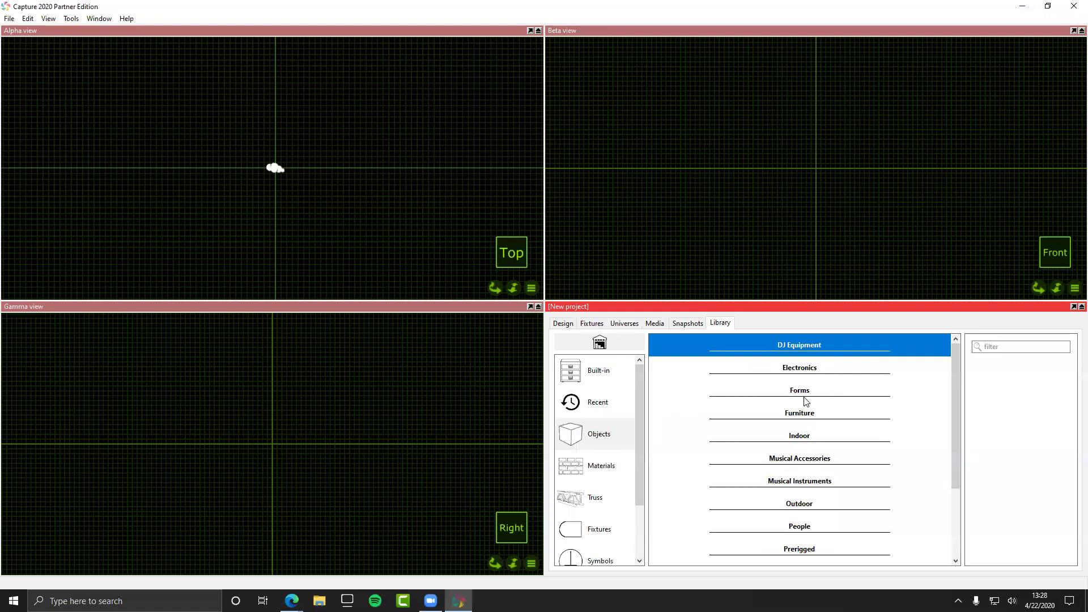
{"action": "scroll", "coordinate": [806, 401], "scroll_direction": "down", "scroll_amount": 5}
{"action": "scroll", "coordinate": [806, 401], "scroll_direction": "up", "scroll_amount": 5}
{"action": "left_click", "coordinate": [779, 390]}
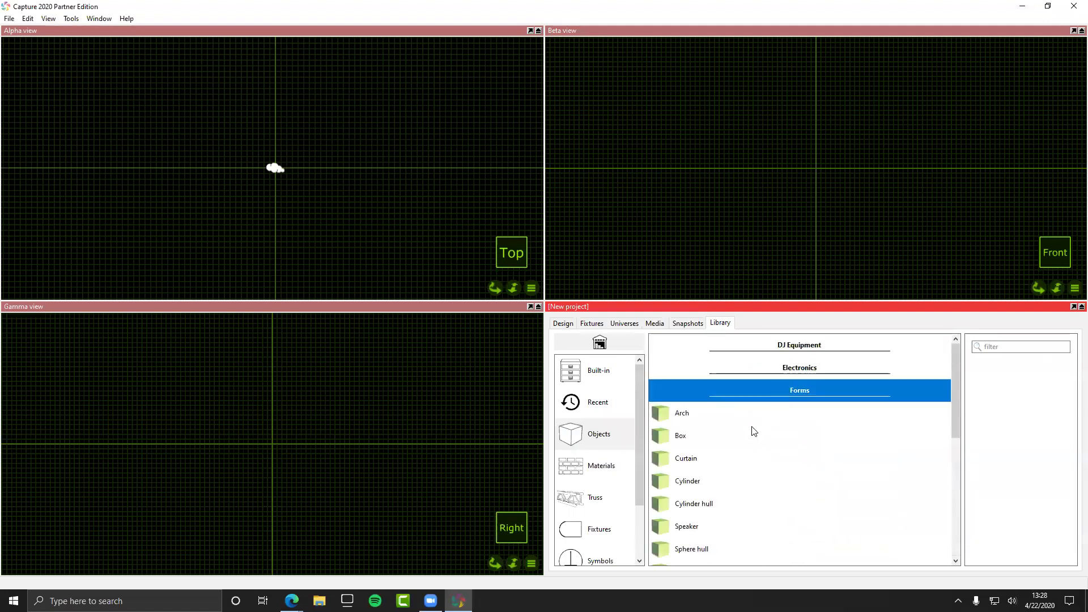
{"action": "scroll", "coordinate": [750, 445], "scroll_direction": "down", "scroll_amount": 2}
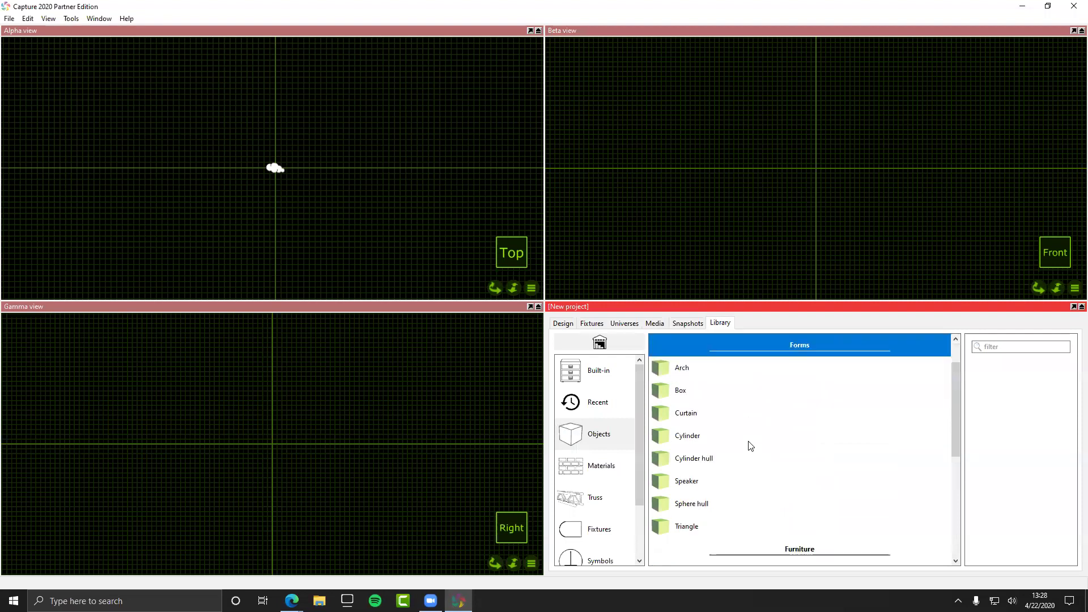
{"action": "scroll", "coordinate": [750, 445], "scroll_direction": "up", "scroll_amount": 2}
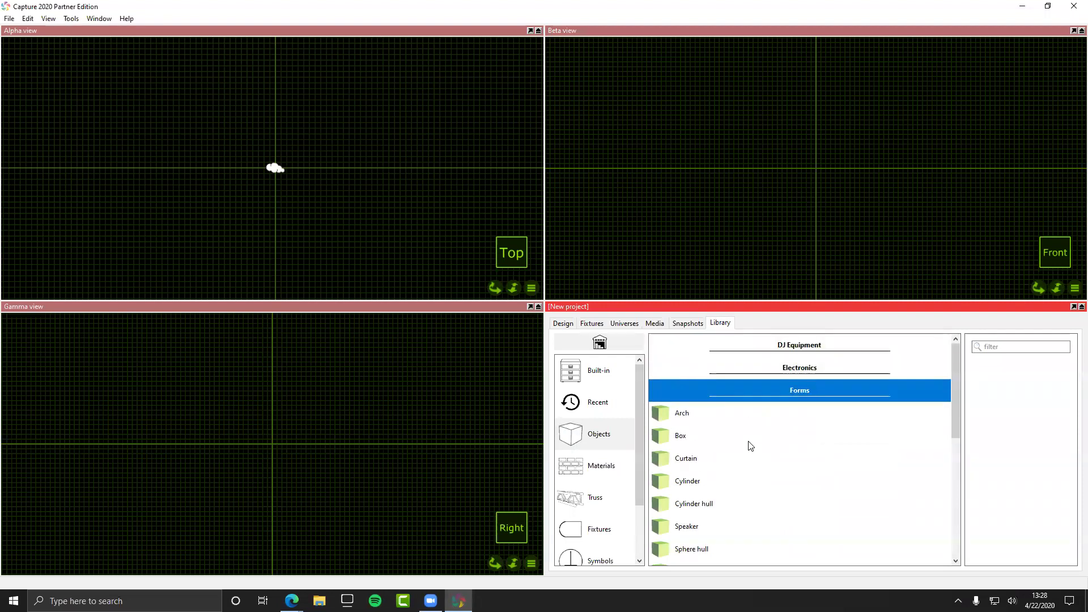
Step: Browse the library's Materials, Truss, Fixtures, Symbols, Filters and Gobos categories
{"action": "left_click", "coordinate": [595, 462]}
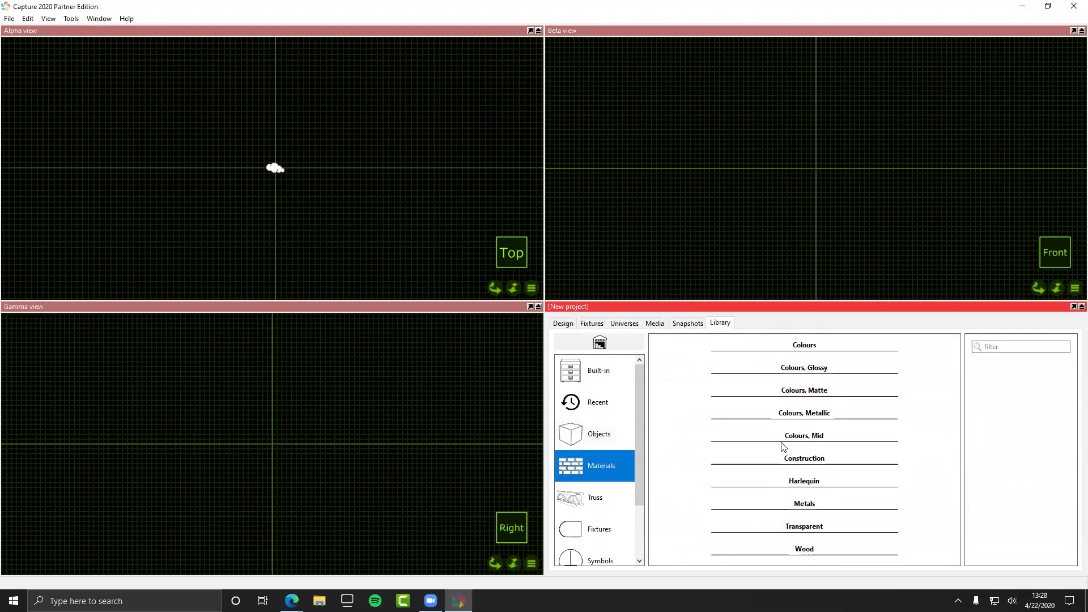
{"action": "scroll", "coordinate": [611, 499], "scroll_direction": "down", "scroll_amount": 2}
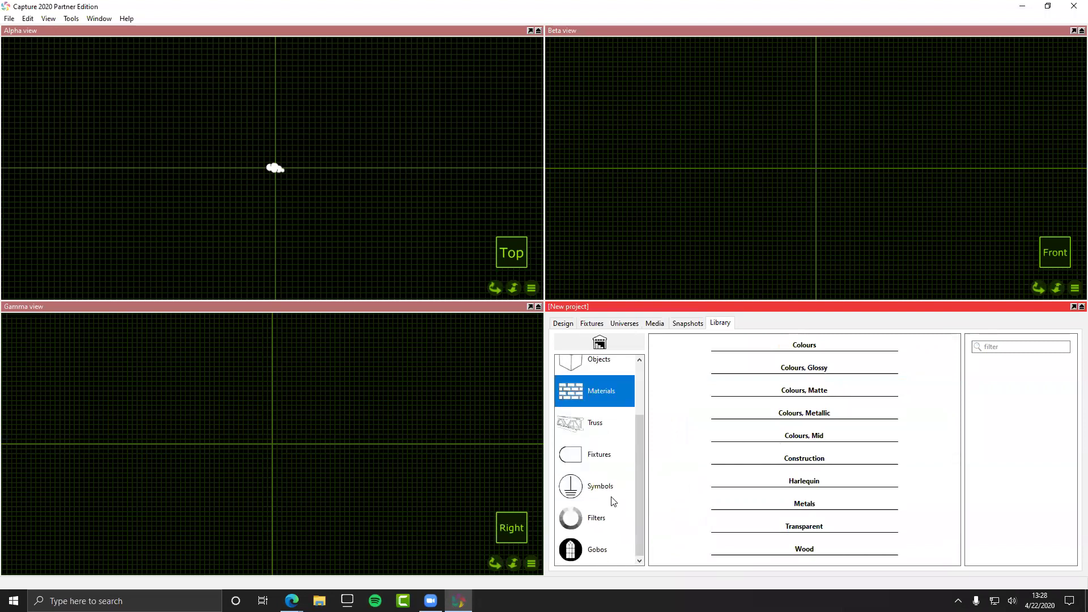
{"action": "left_click", "coordinate": [595, 436]}
{"action": "left_click", "coordinate": [610, 459]}
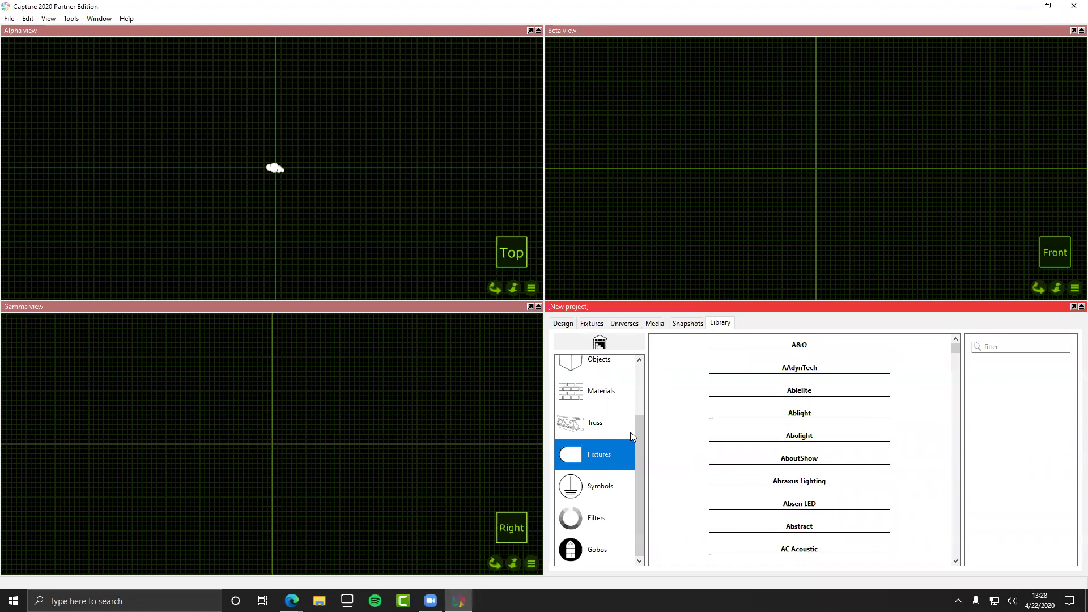
{"action": "left_click", "coordinate": [621, 487]}
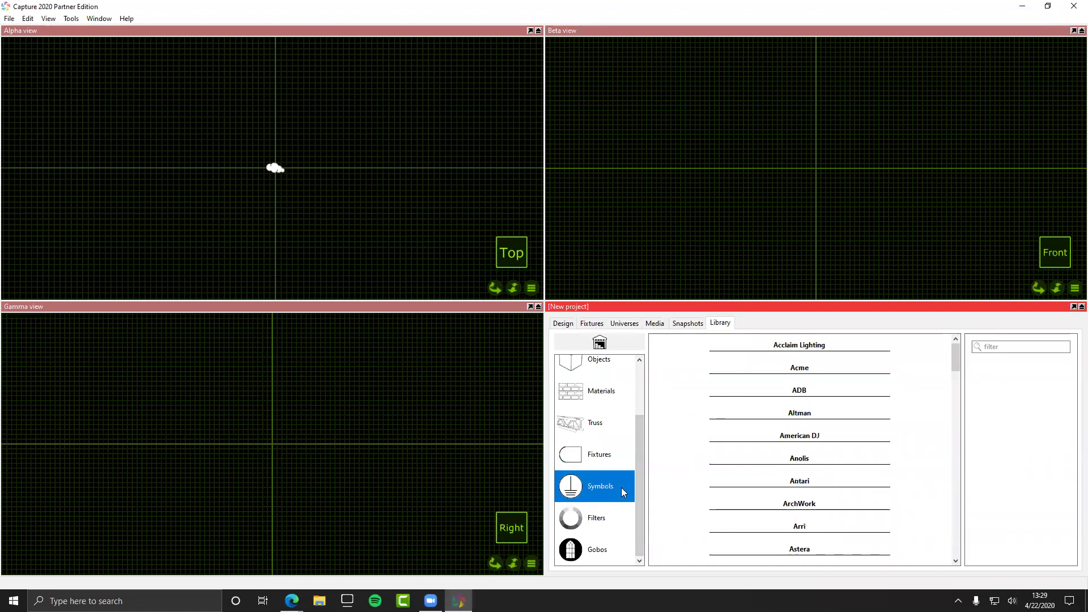
{"action": "left_click", "coordinate": [611, 517]}
{"action": "left_click", "coordinate": [603, 540]}
{"action": "left_click", "coordinate": [605, 527]}
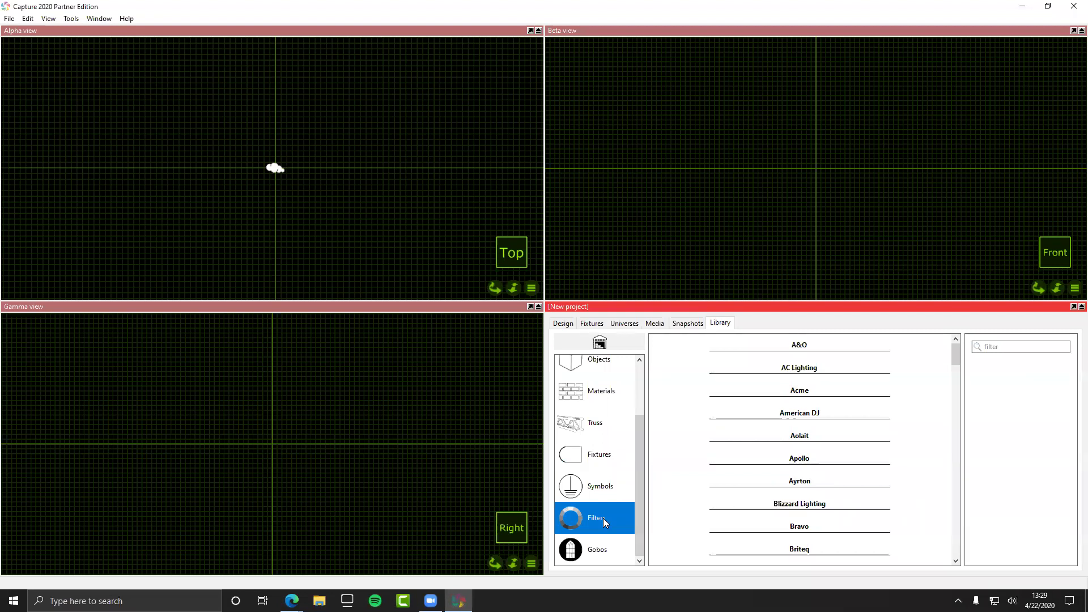
{"action": "left_click", "coordinate": [616, 548]}
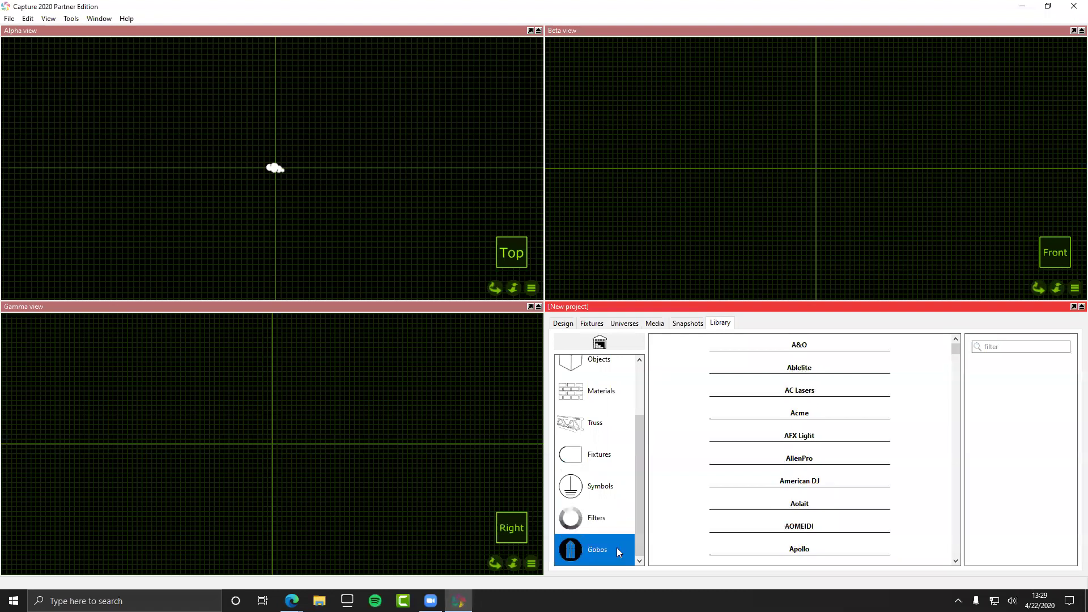
{"action": "left_click", "coordinate": [603, 523]}
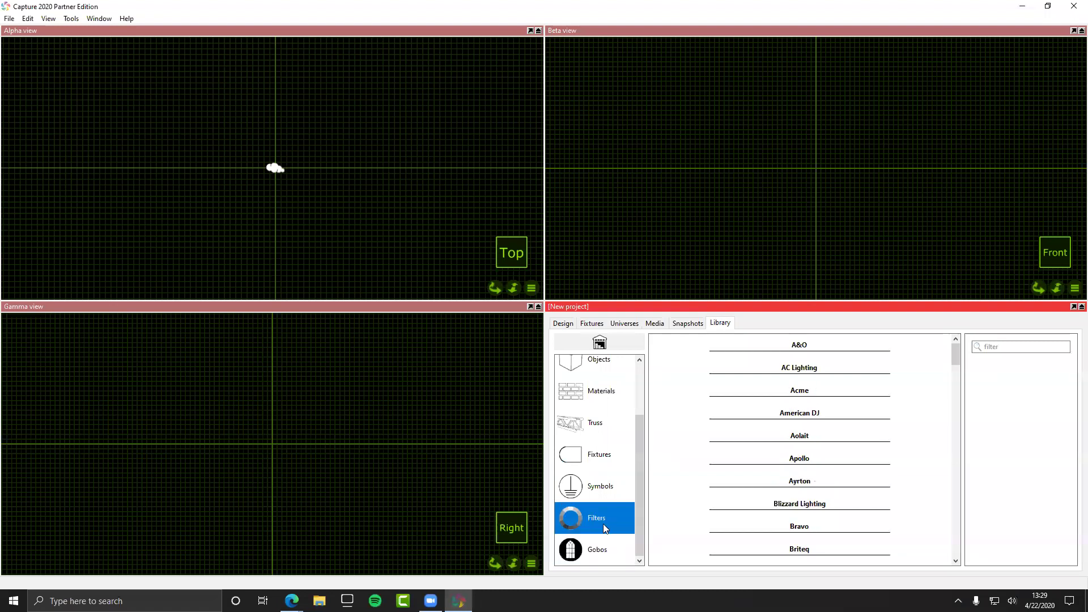
{"action": "left_click", "coordinate": [618, 545]}
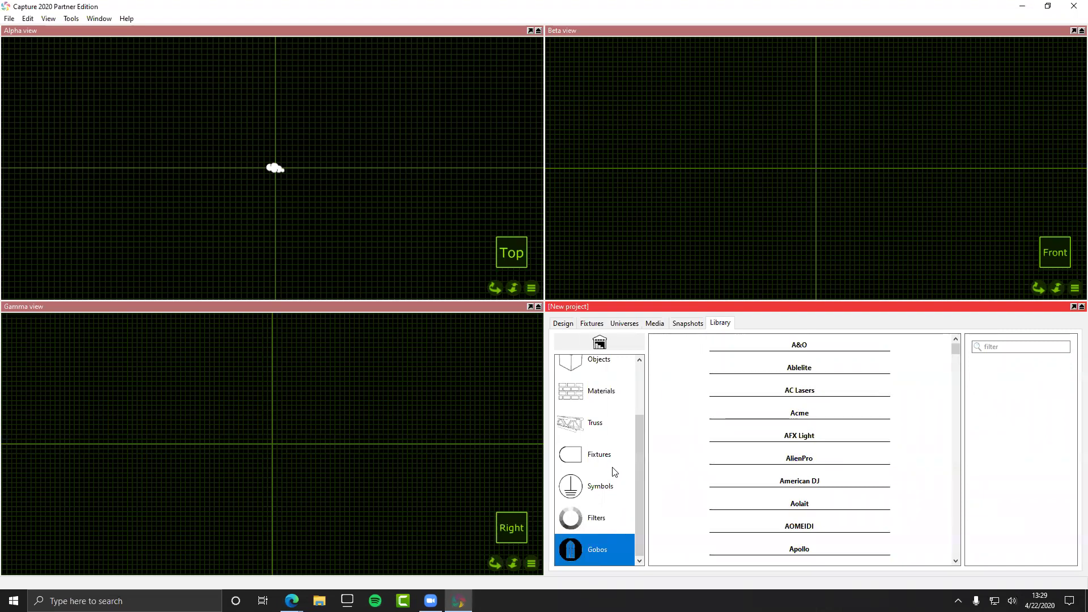
Step: Place a Box from the library's Forms objects at the grid centre of the Alpha view
{"action": "scroll", "coordinate": [614, 470], "scroll_direction": "up", "scroll_amount": 2}
{"action": "left_click", "coordinate": [593, 441]}
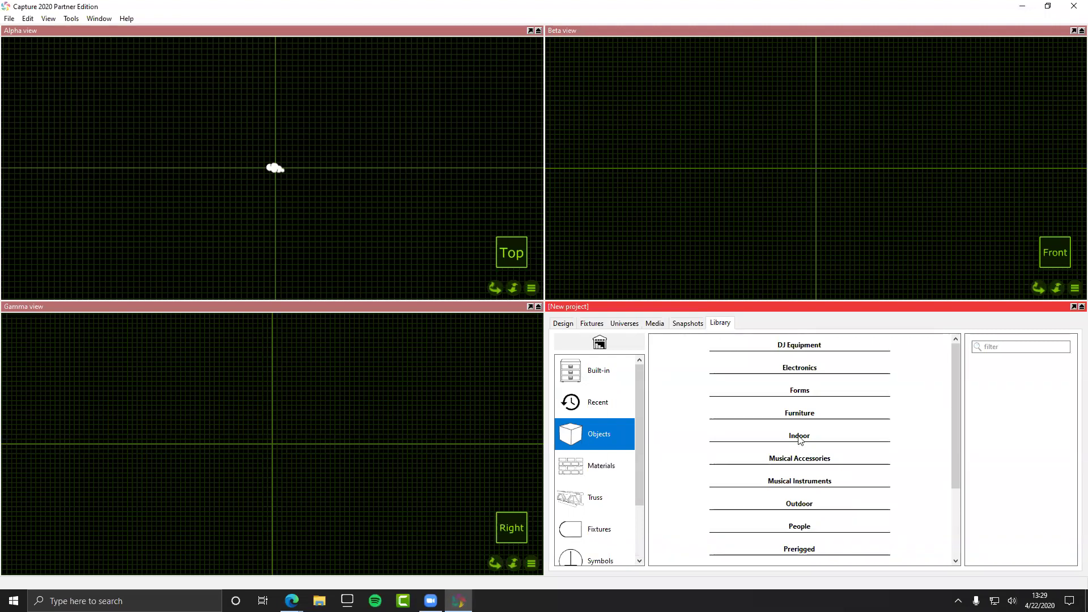
{"action": "left_click", "coordinate": [799, 389]}
{"action": "left_click", "coordinate": [683, 436]}
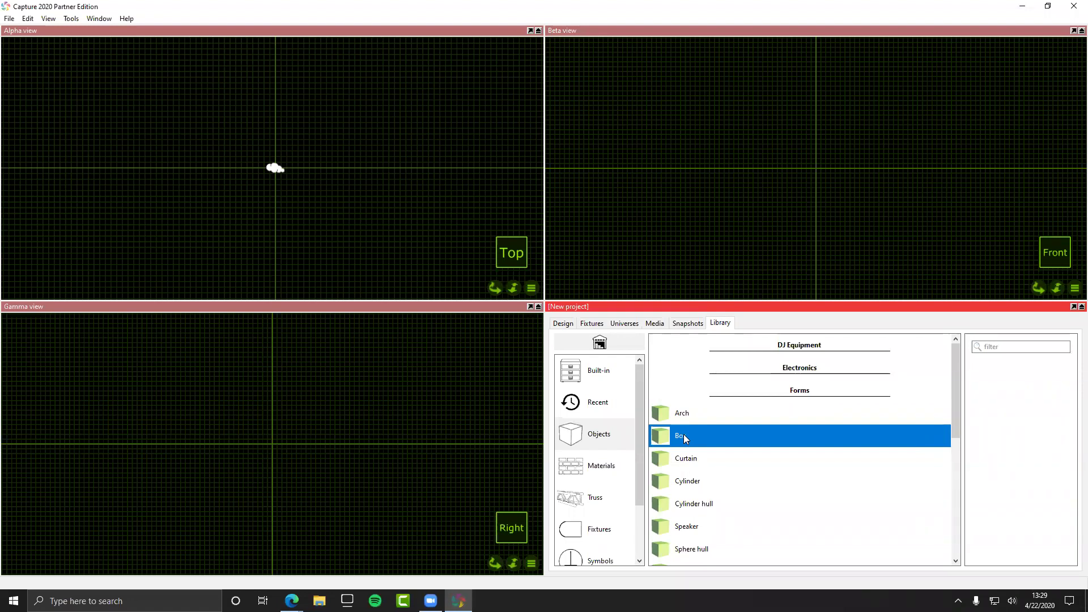
{"action": "left_click_drag", "start_coordinate": [684, 434], "coordinate": [273, 167]}
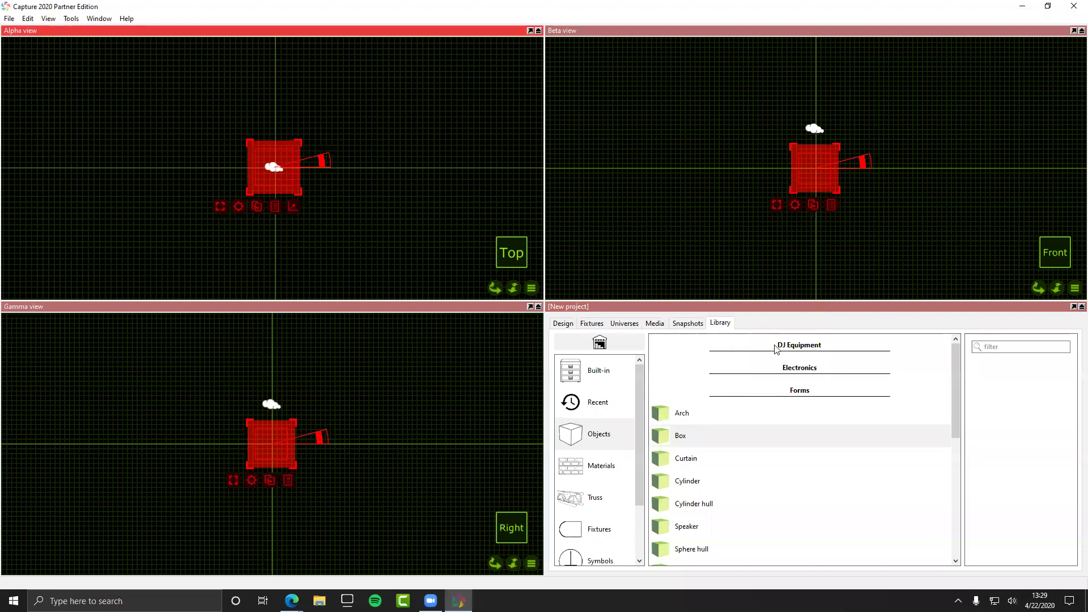
{"action": "scroll", "coordinate": [782, 433], "scroll_direction": "down", "scroll_amount": 1}
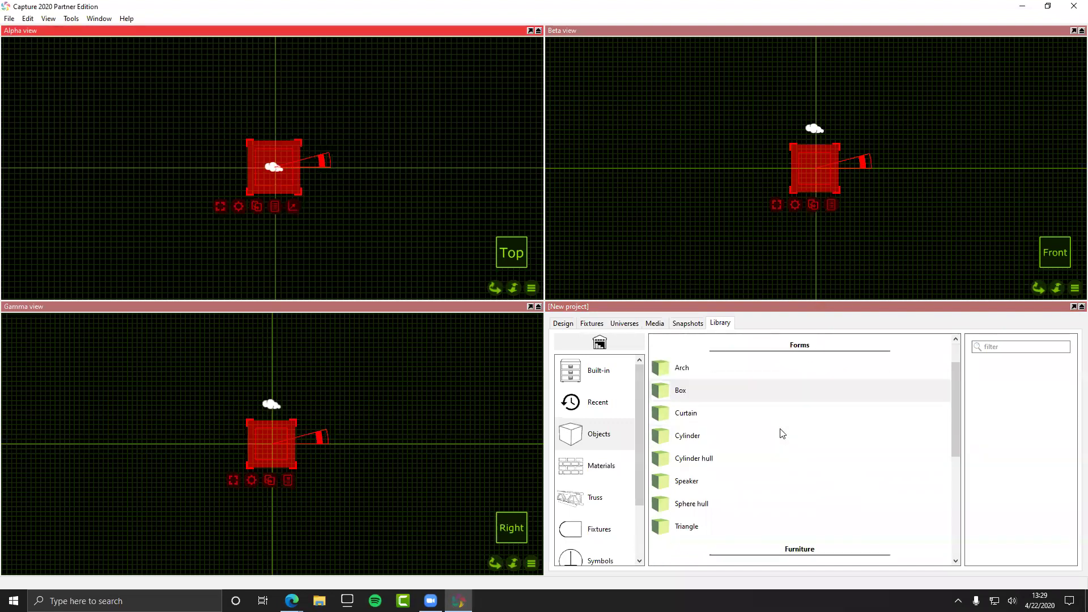
{"action": "scroll", "coordinate": [782, 433], "scroll_direction": "up", "scroll_amount": 1}
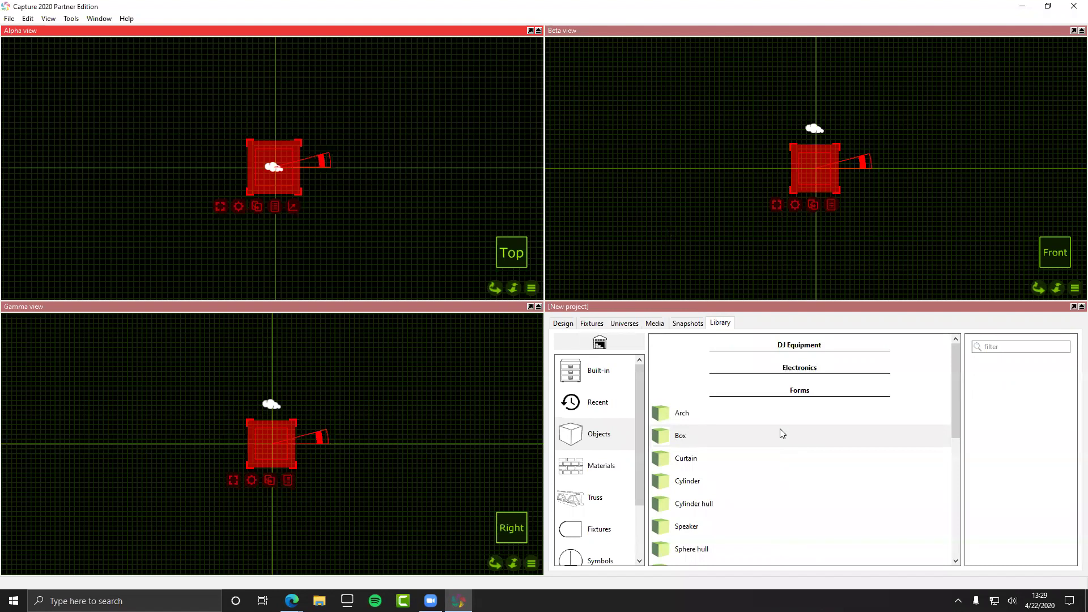
Step: Set the selected box's width to 100' in its design properties
{"action": "left_click", "coordinate": [563, 324]}
{"action": "left_click", "coordinate": [609, 394]}
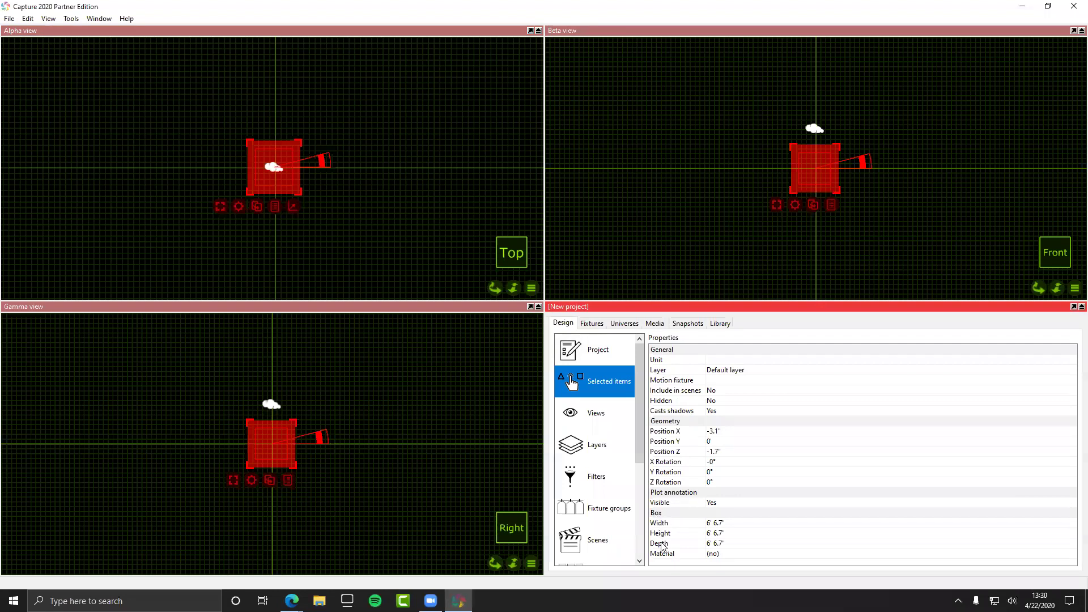
{"action": "left_click", "coordinate": [726, 524]}
{"action": "type", "text": "100"}
{"action": "key", "text": "Return"}
Step: Set the box's height to 100'
{"action": "left_click", "coordinate": [735, 544]}
{"action": "left_click", "coordinate": [721, 533]}
{"action": "key", "text": "Return"}
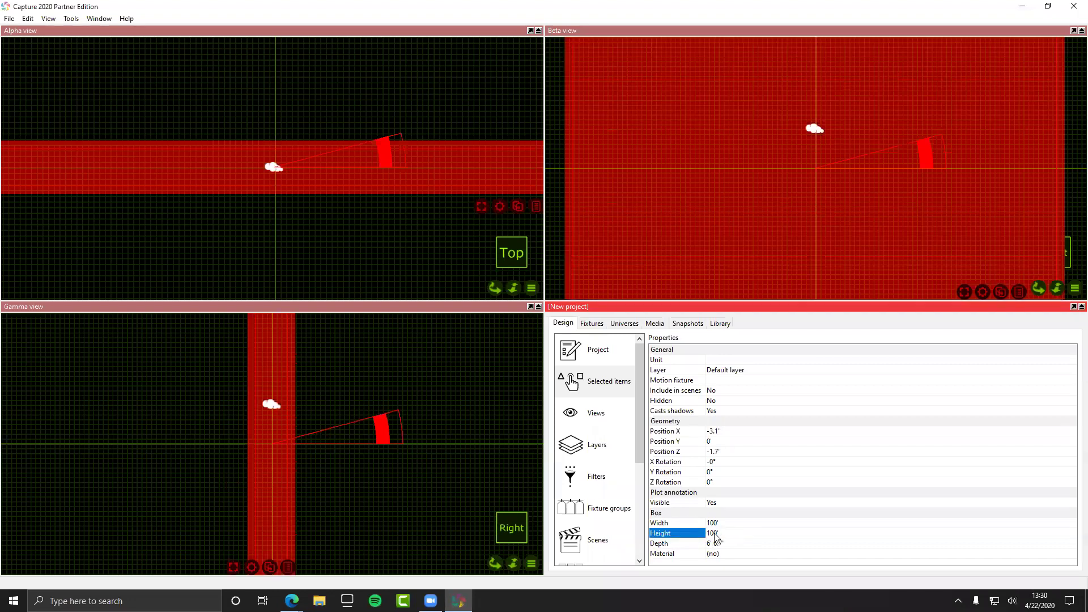
Step: Set the box's height to 6" and its depth to 100'
{"action": "left_click", "coordinate": [714, 533]}
{"action": "type", "text": "."}
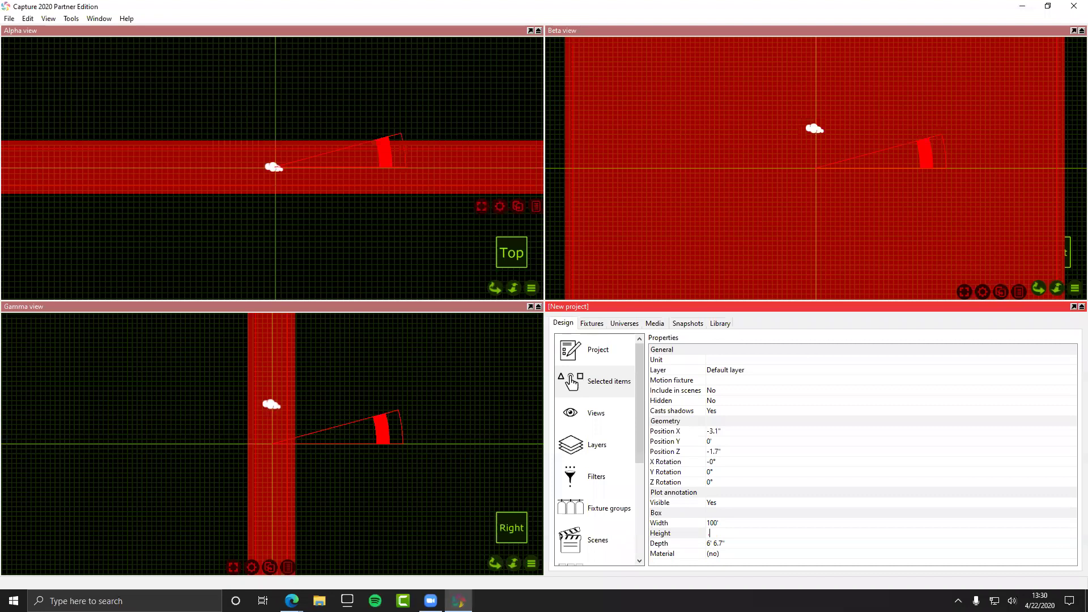
{"action": "key", "text": "BackSpace"}
{"action": "key", "text": "Return"}
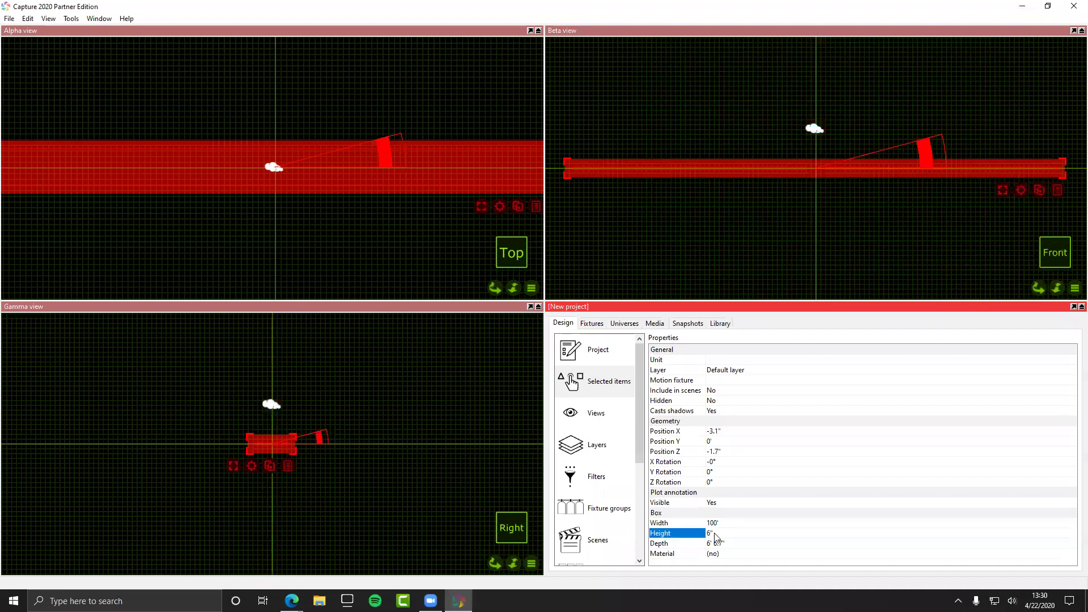
{"action": "left_click", "coordinate": [719, 542]}
{"action": "type", "text": "100'"}
{"action": "key", "text": "Return"}
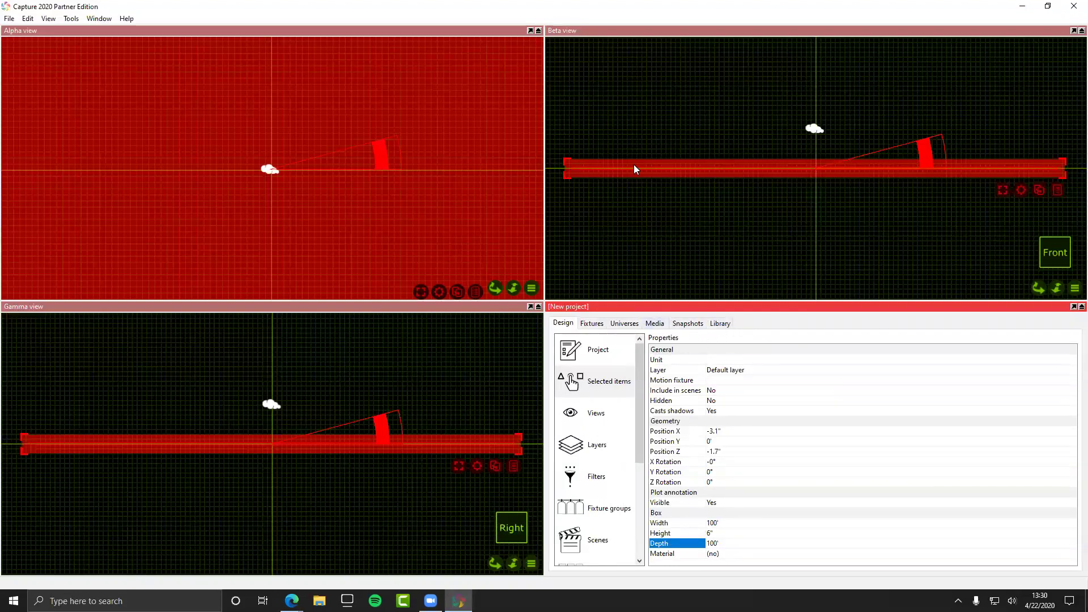
Step: Clone the 100' slab two times with a Z offset of 2'
{"action": "scroll", "coordinate": [671, 156], "scroll_direction": "up", "scroll_amount": 2}
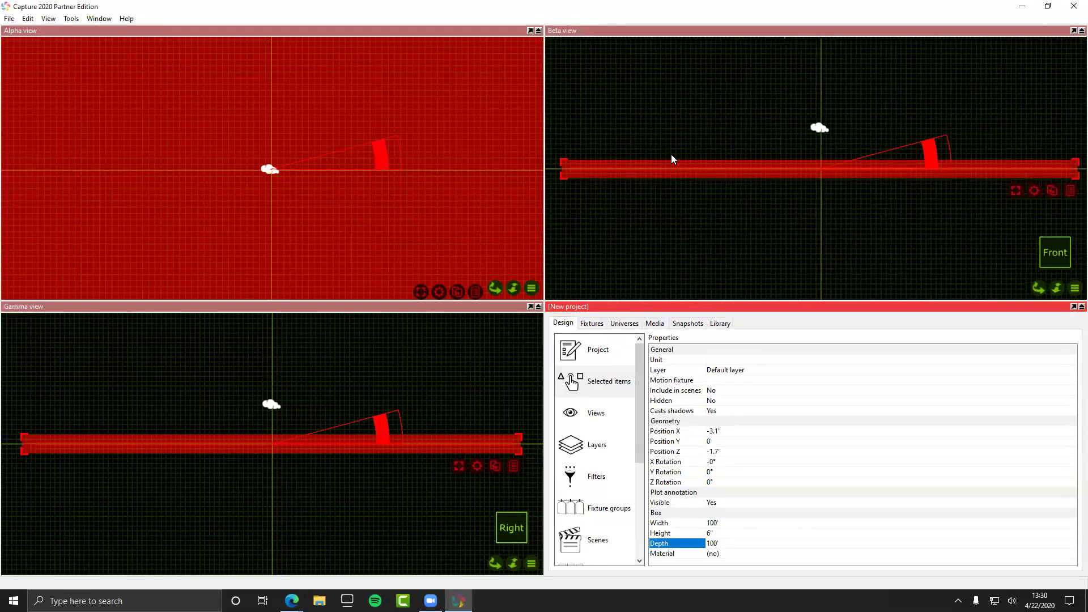
{"action": "scroll", "coordinate": [398, 241], "scroll_direction": "down", "scroll_amount": 1}
{"action": "scroll", "coordinate": [397, 238], "scroll_direction": "up", "scroll_amount": 1}
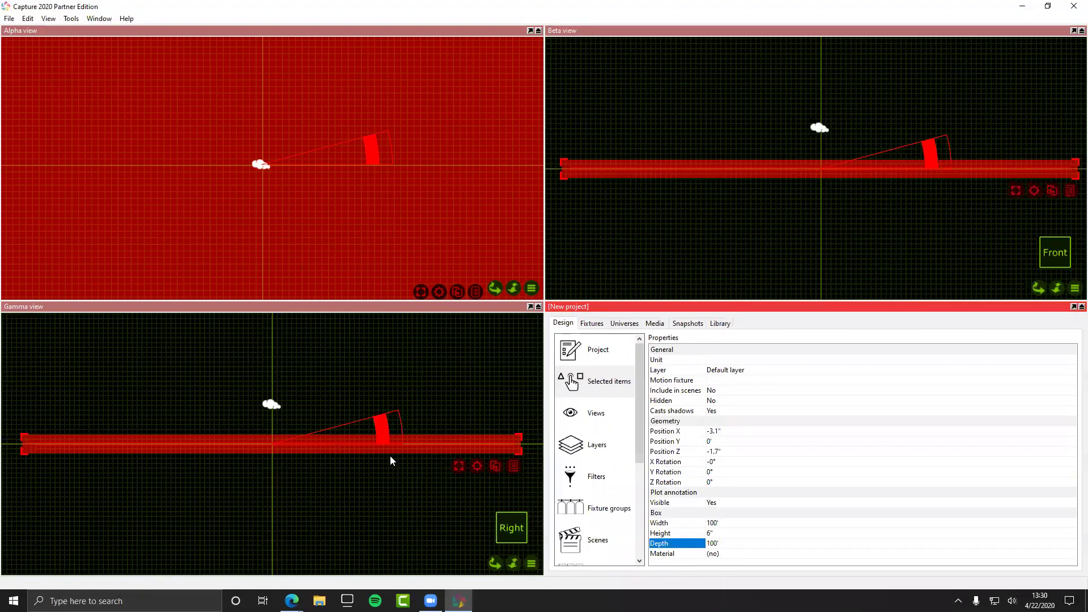
{"action": "left_click", "coordinate": [476, 466]}
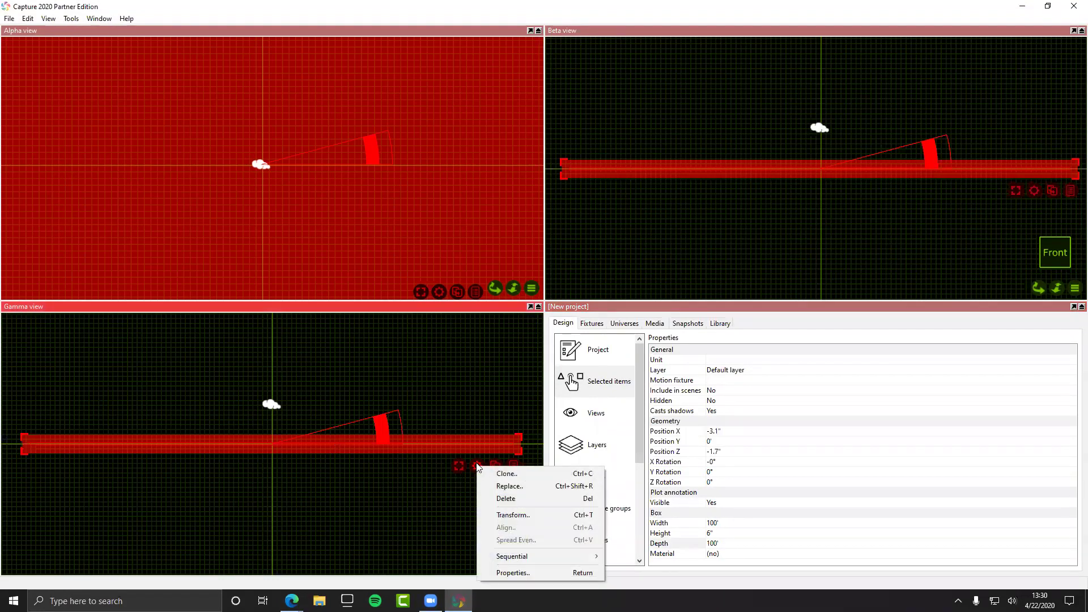
{"action": "left_click", "coordinate": [512, 477]}
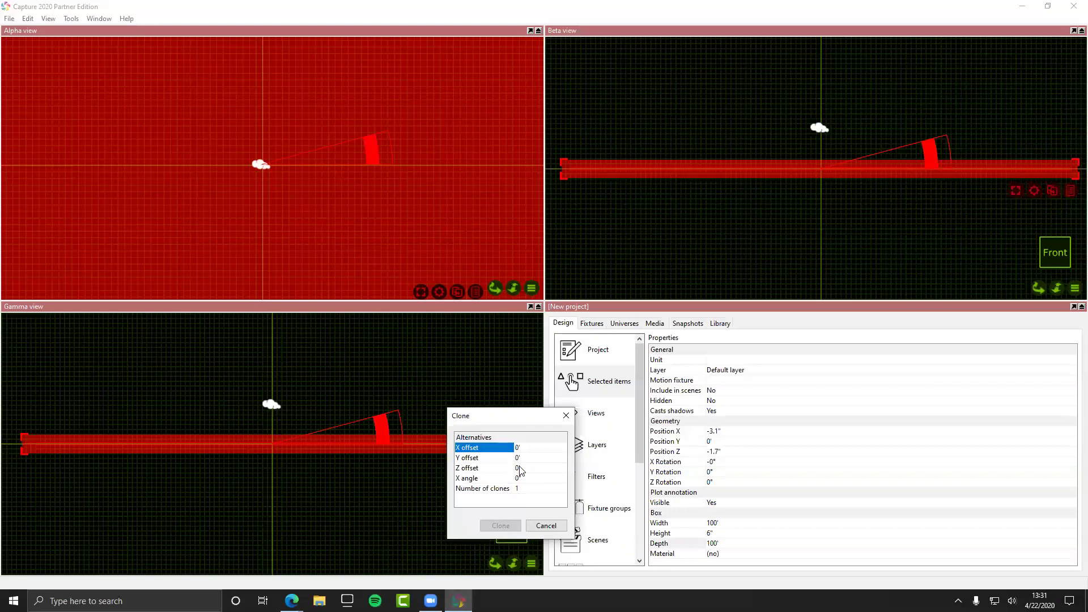
{"action": "left_click", "coordinate": [522, 467]}
{"action": "type", "text": "2"}
{"action": "key", "text": "Return"}
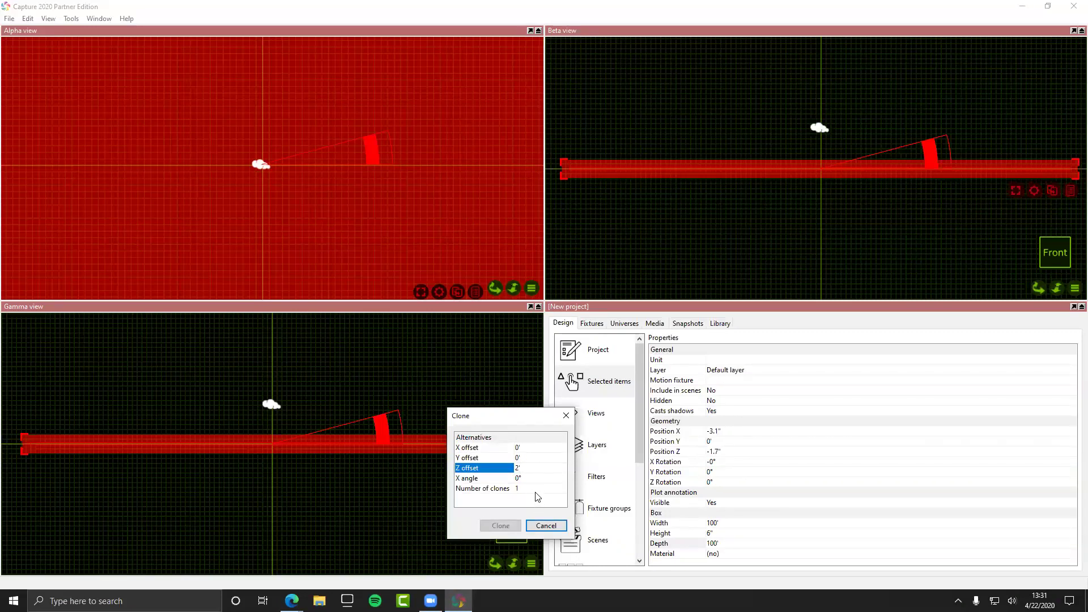
{"action": "left_click", "coordinate": [524, 489]}
{"action": "type", "text": "2"}
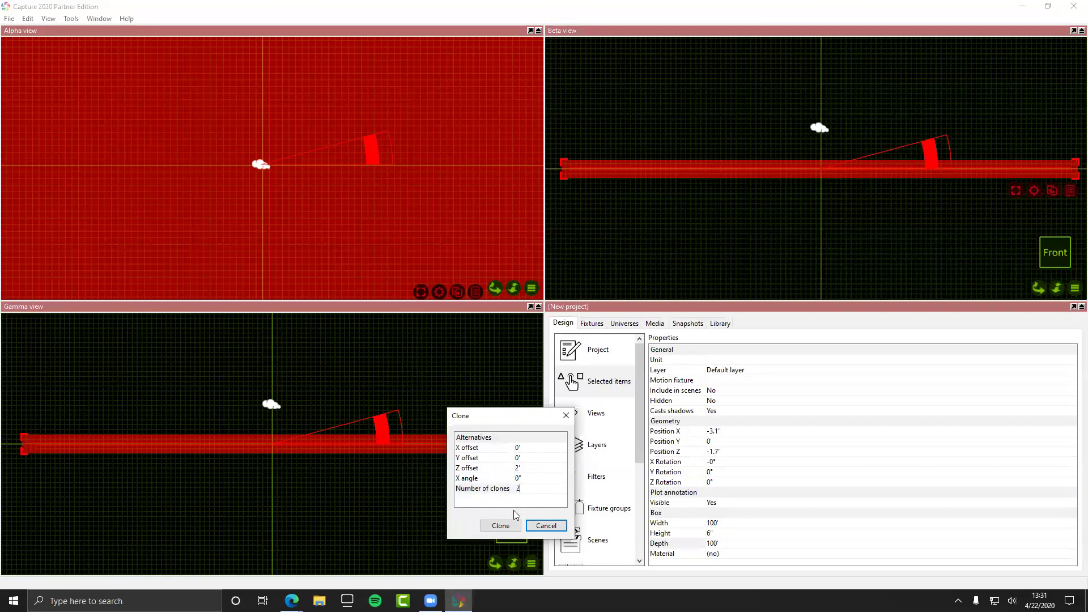
{"action": "left_click", "coordinate": [501, 526]}
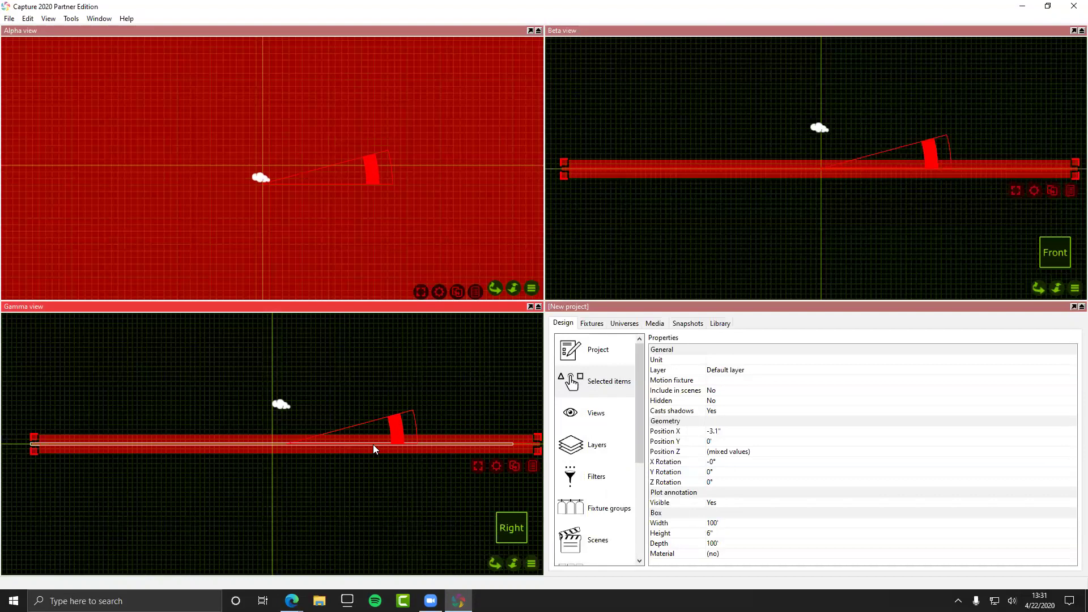
Step: Rotate the middle box to -90° about X and move it to the slab's far end, at Z about -45' 11"
{"action": "scroll", "coordinate": [531, 435], "scroll_direction": "up", "scroll_amount": 5}
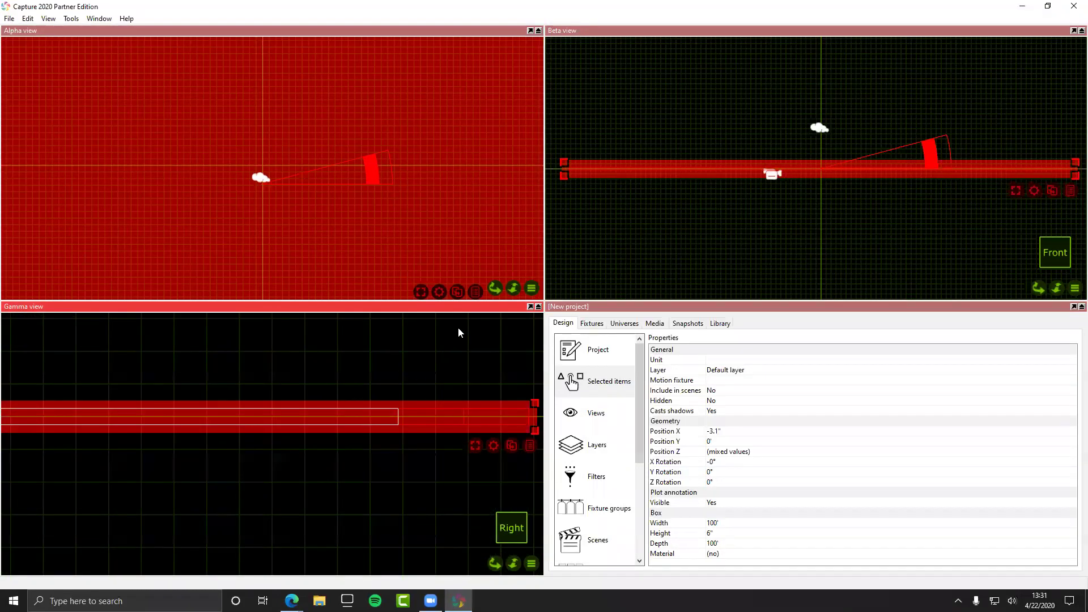
{"action": "left_click", "coordinate": [425, 457]}
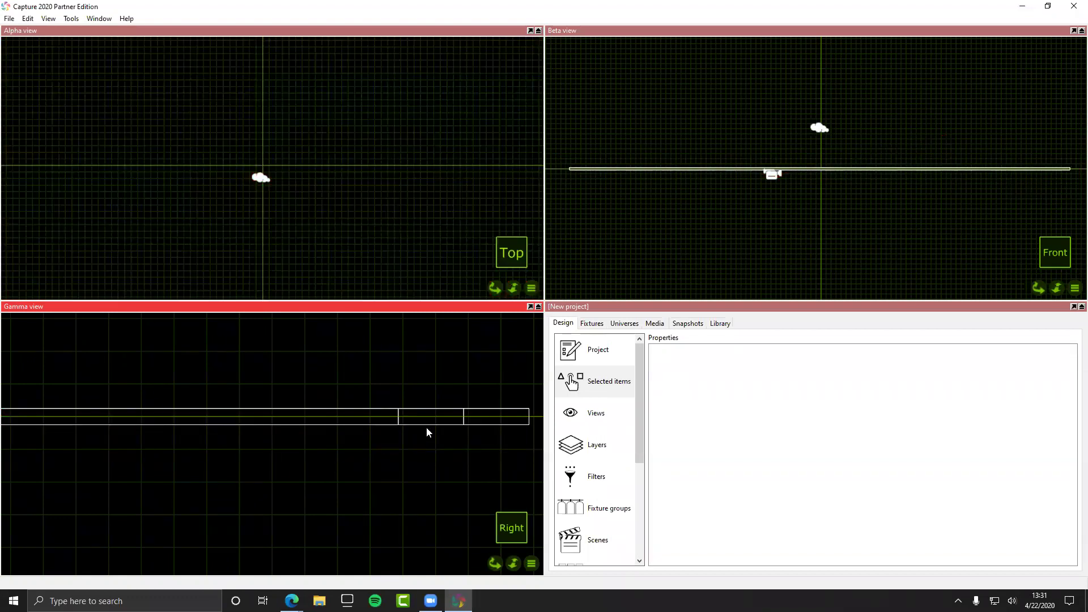
{"action": "left_click", "coordinate": [428, 426]}
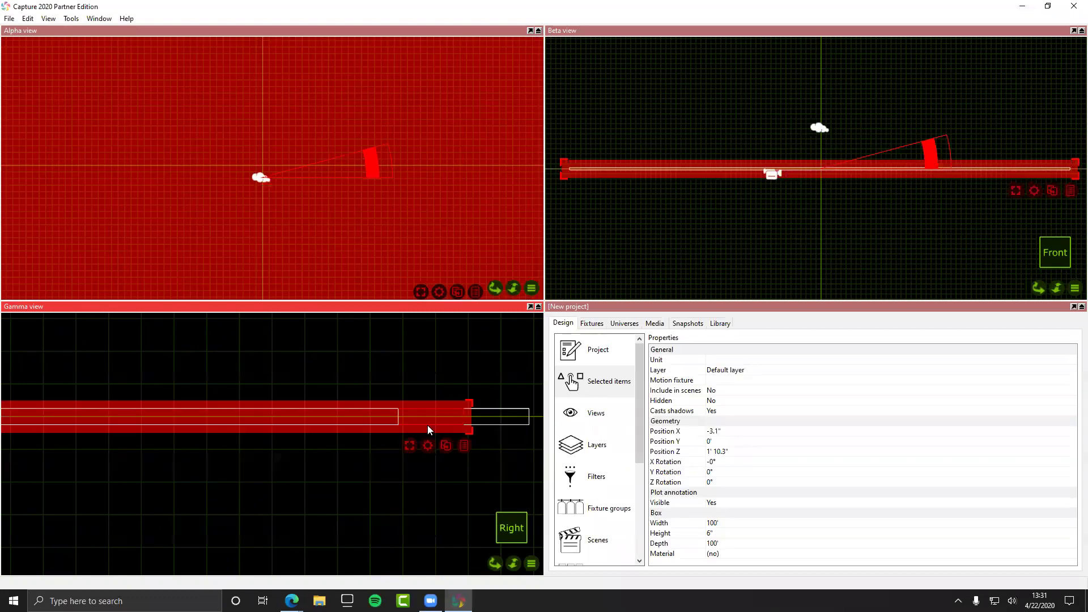
{"action": "scroll", "coordinate": [481, 380], "scroll_direction": "down", "scroll_amount": 5}
{"action": "middle_click_drag", "start_coordinate": [520, 395], "coordinate": [321, 336]}
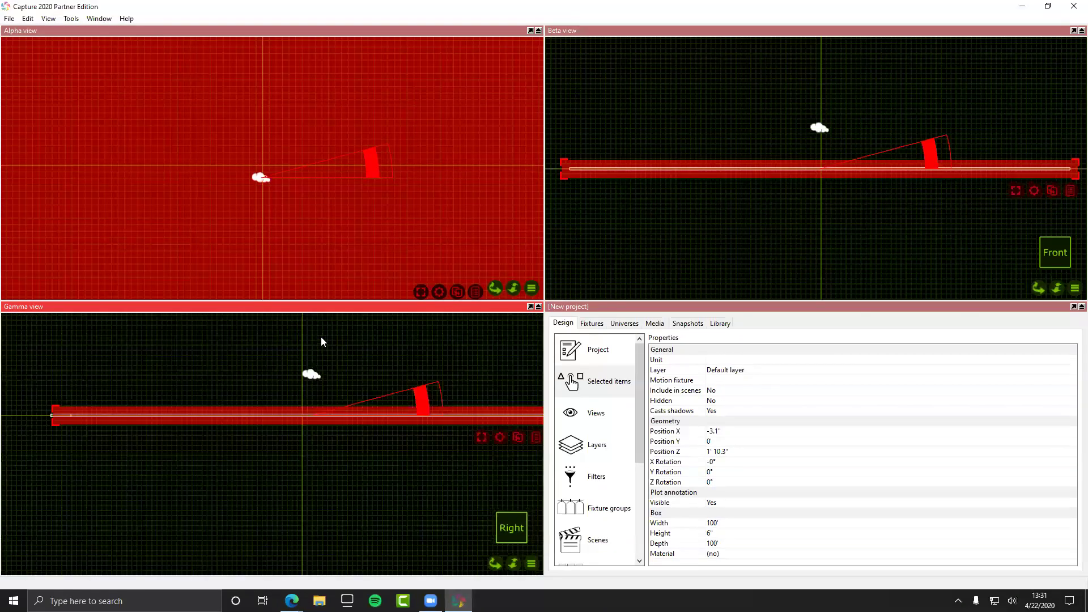
{"action": "scroll", "coordinate": [226, 459], "scroll_direction": "down", "scroll_amount": 2}
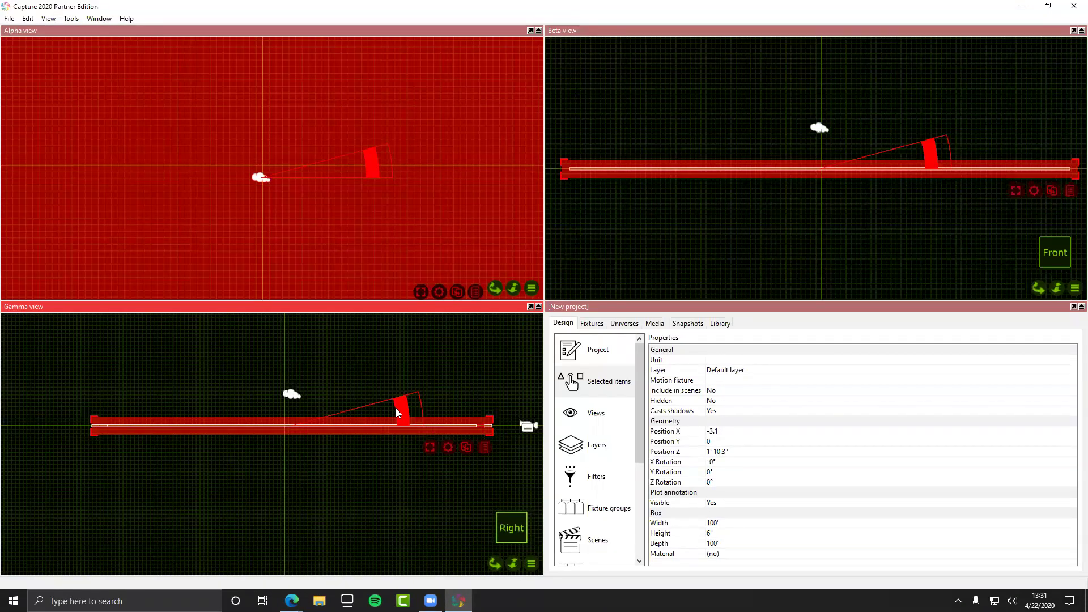
{"action": "left_click_drag", "start_coordinate": [403, 406], "coordinate": [112, 379]}
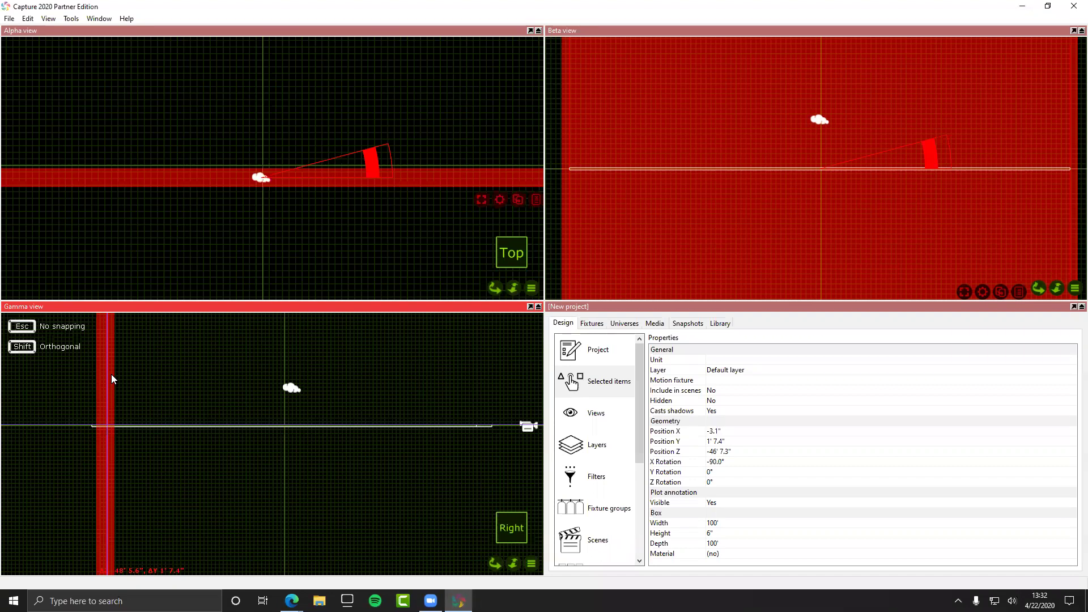
{"action": "mouse_move", "coordinate": [111, 375]}
{"action": "left_mouse_down"}
{"action": "mouse_move", "coordinate": [156, 393]}
{"action": "mouse_move", "coordinate": [115, 393]}
{"action": "left_mouse_up"}
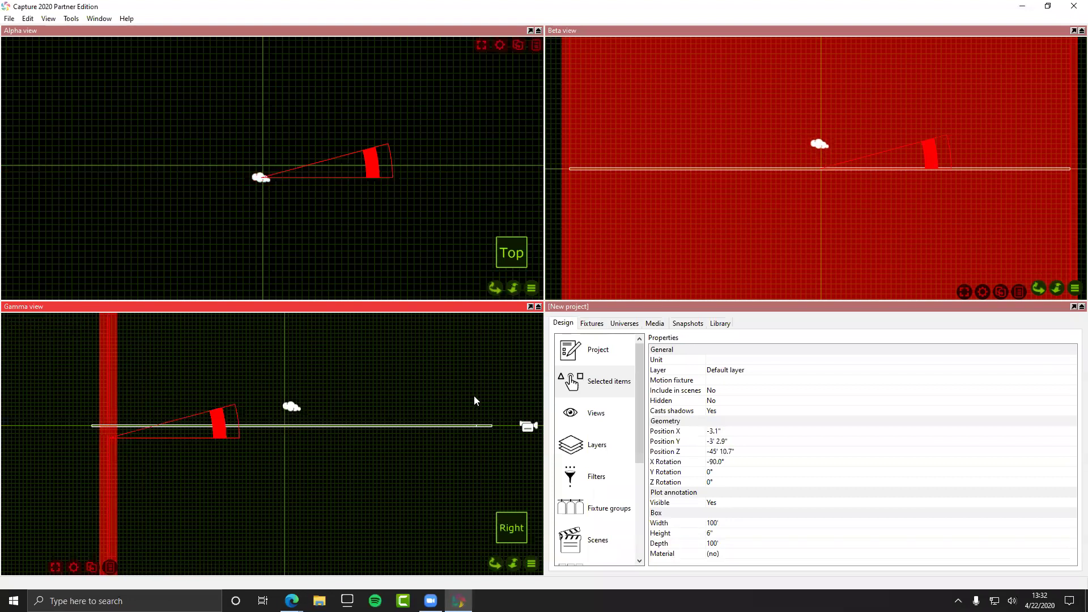
Step: Rotate the outermost clone to 90° about X and move it to the slab's opposite end, at Z about 49' 10"
{"action": "left_click", "coordinate": [486, 426]}
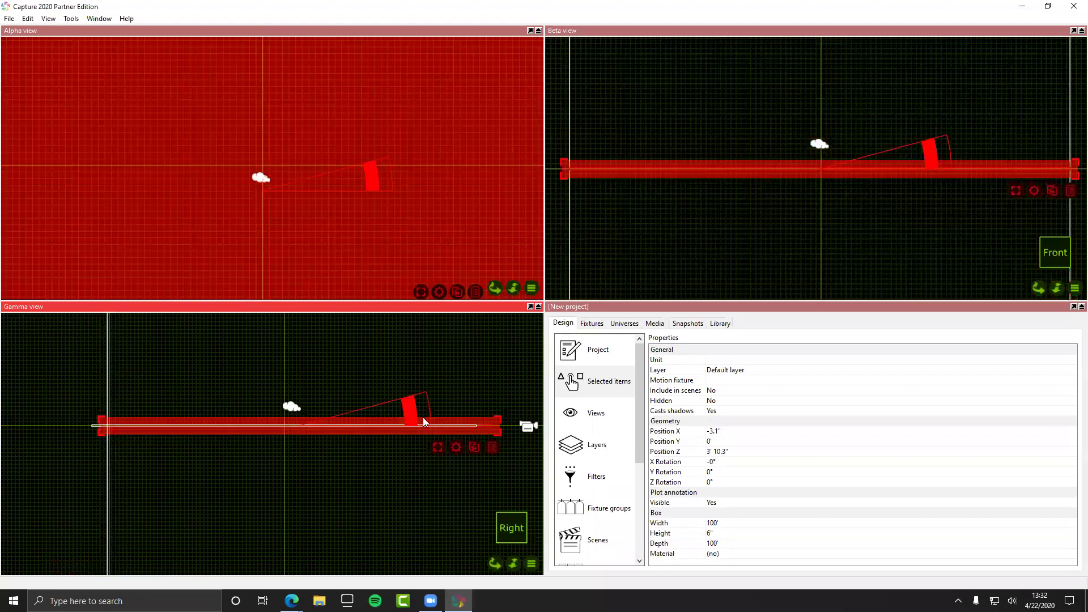
{"action": "left_click_drag", "start_coordinate": [407, 406], "coordinate": [306, 481], "text": "shift"}
{"action": "left_click_drag", "start_coordinate": [292, 432], "coordinate": [470, 429]}
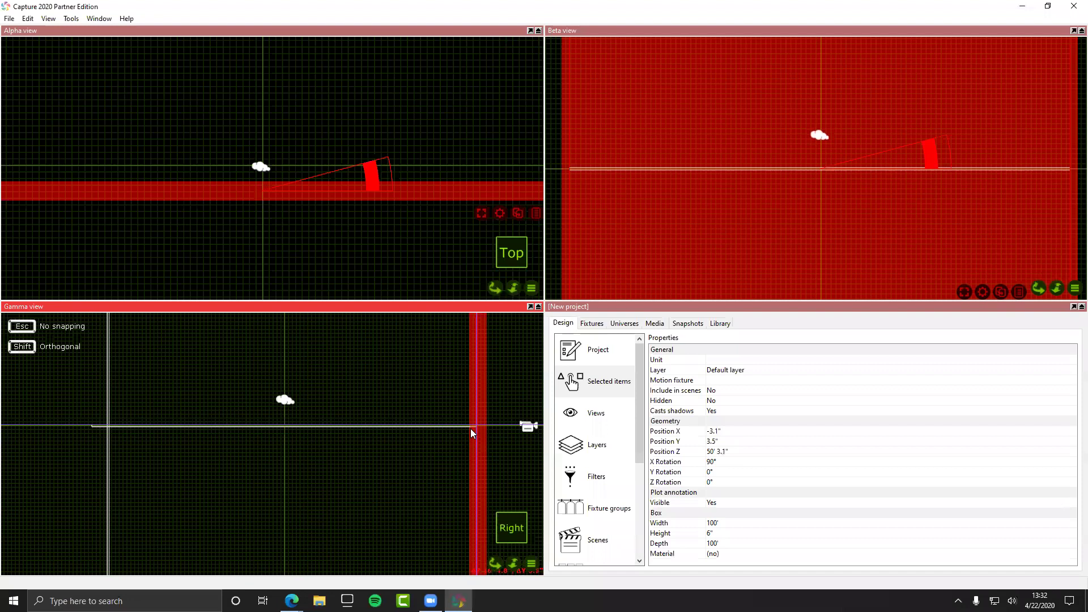
Step: Clone the far wall once with a 2' Z offset, then turn the copy to -90° about Z as a side wall at X about -50'
{"action": "scroll", "coordinate": [451, 190], "scroll_direction": "down", "scroll_amount": 4}
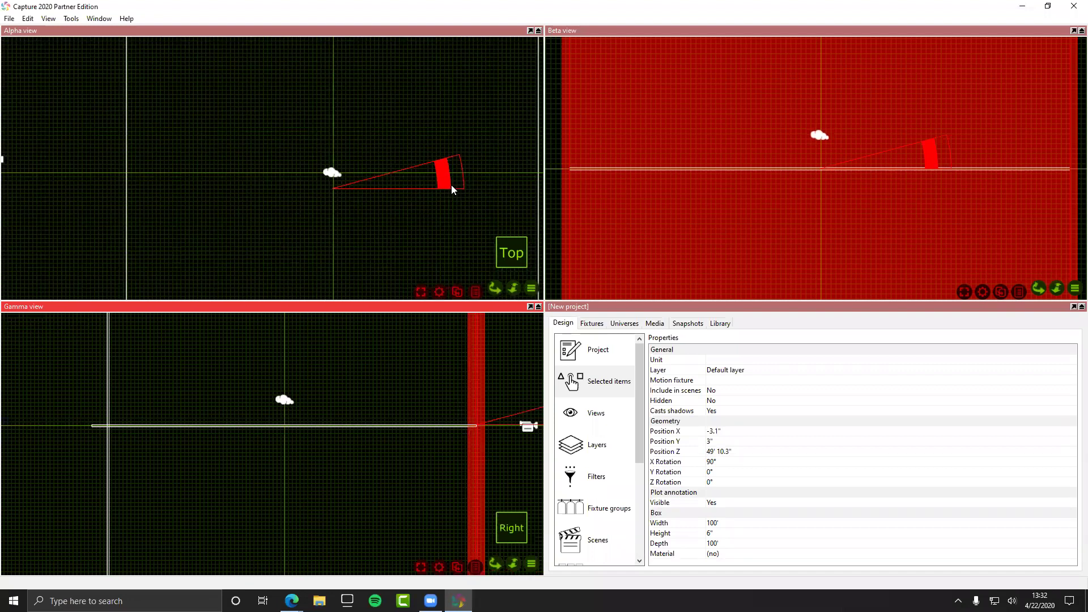
{"action": "scroll", "coordinate": [322, 135], "scroll_direction": "down", "scroll_amount": 3}
{"action": "left_click", "coordinate": [320, 137]}
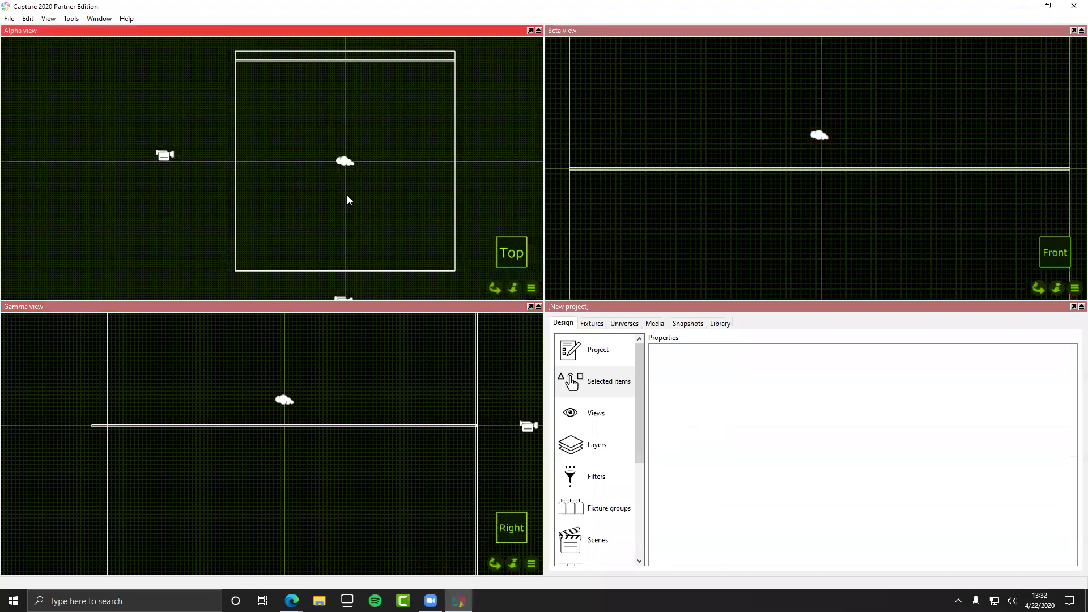
{"action": "left_click", "coordinate": [399, 63]}
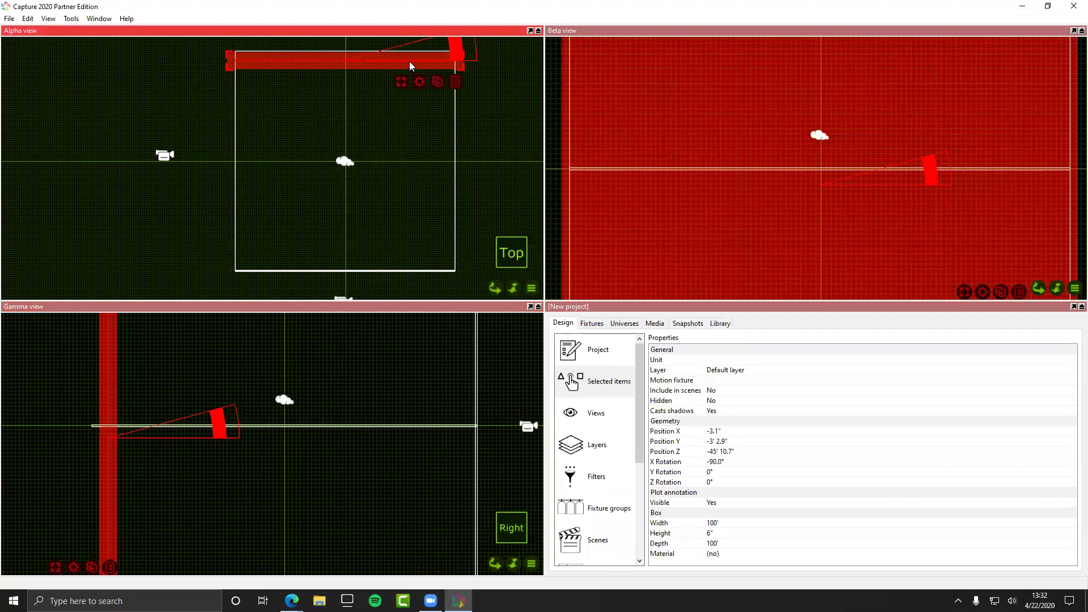
{"action": "key", "text": "ctrl+d"}
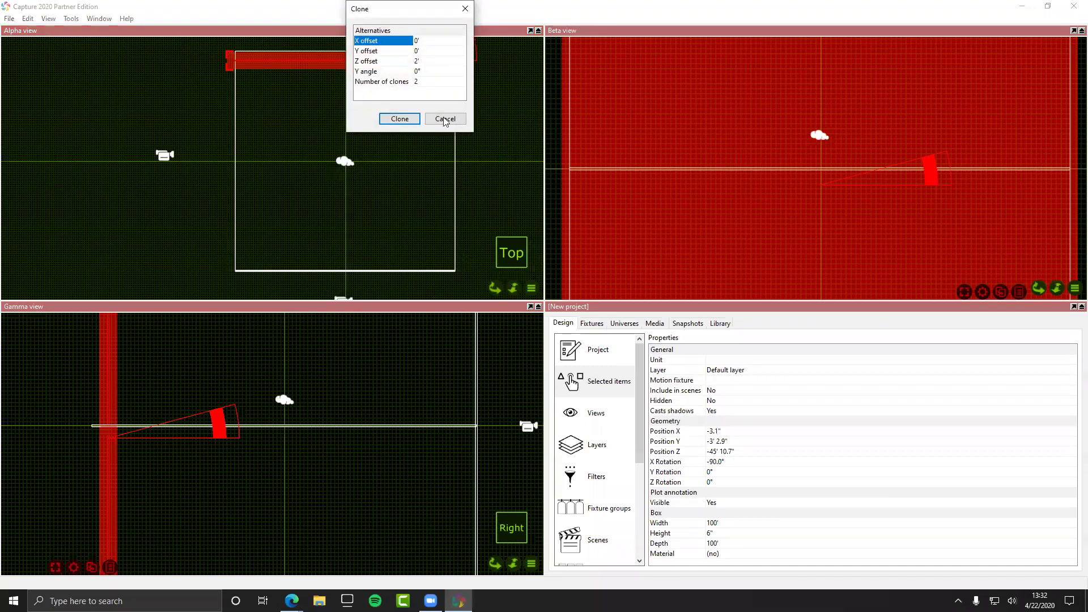
{"action": "left_click", "coordinate": [452, 121]}
{"action": "right_click", "coordinate": [423, 80]}
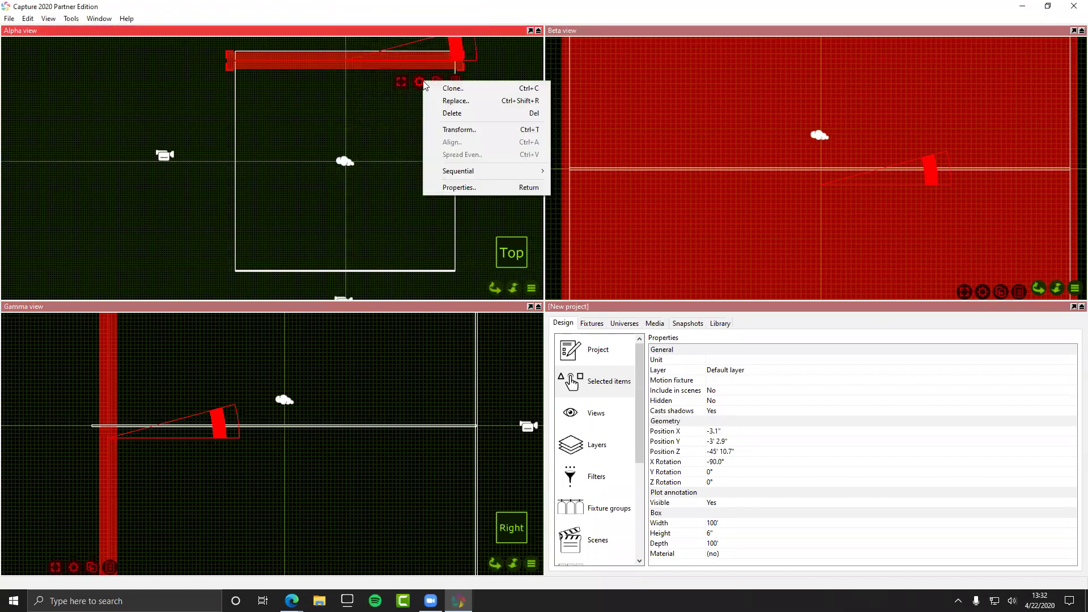
{"action": "left_click", "coordinate": [470, 92]}
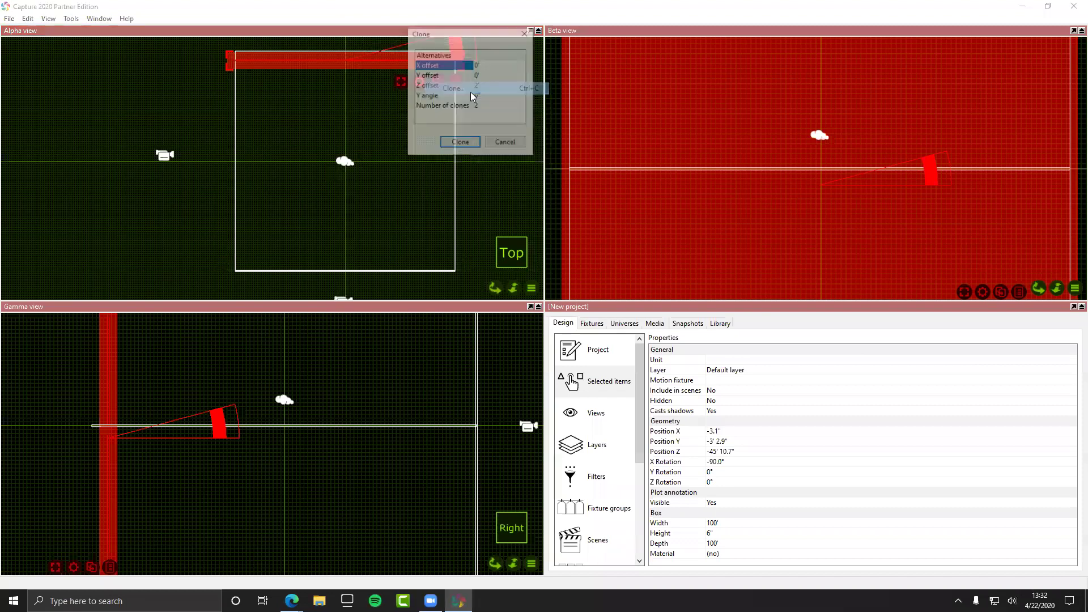
{"action": "left_click", "coordinate": [479, 105]}
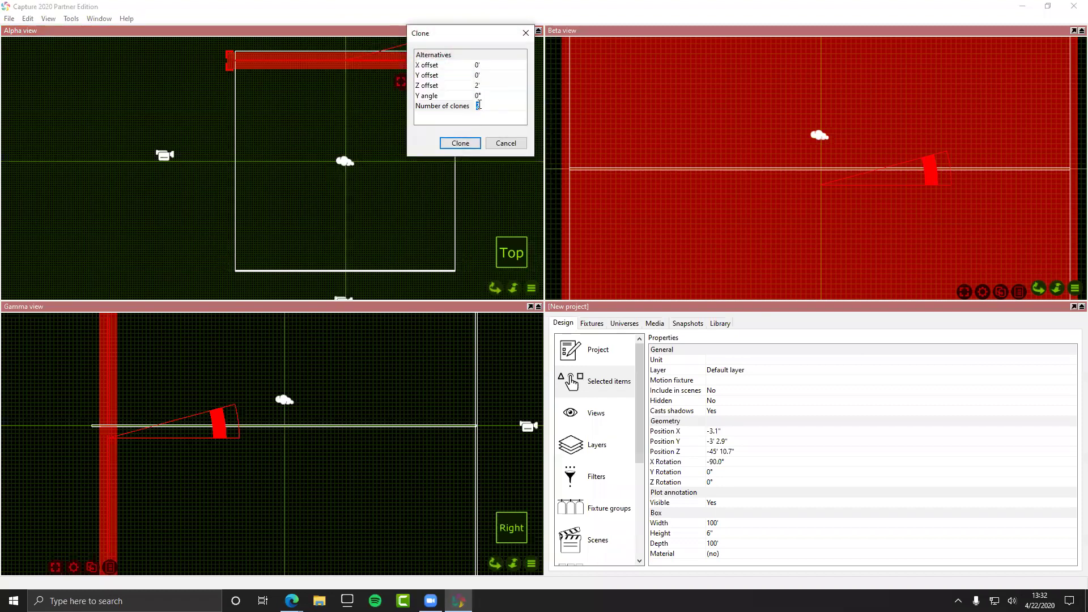
{"action": "left_click", "coordinate": [471, 141]}
{"action": "mouse_move", "coordinate": [455, 57]}
{"action": "left_mouse_down", "text": "shift"}
{"action": "mouse_move", "coordinate": [426, 128]}
{"action": "mouse_move", "coordinate": [335, 151]}
{"action": "mouse_move", "coordinate": [353, 160]}
{"action": "mouse_move", "coordinate": [236, 215]}
{"action": "mouse_move", "coordinate": [237, 242]}
{"action": "left_mouse_up", "text": "shift"}
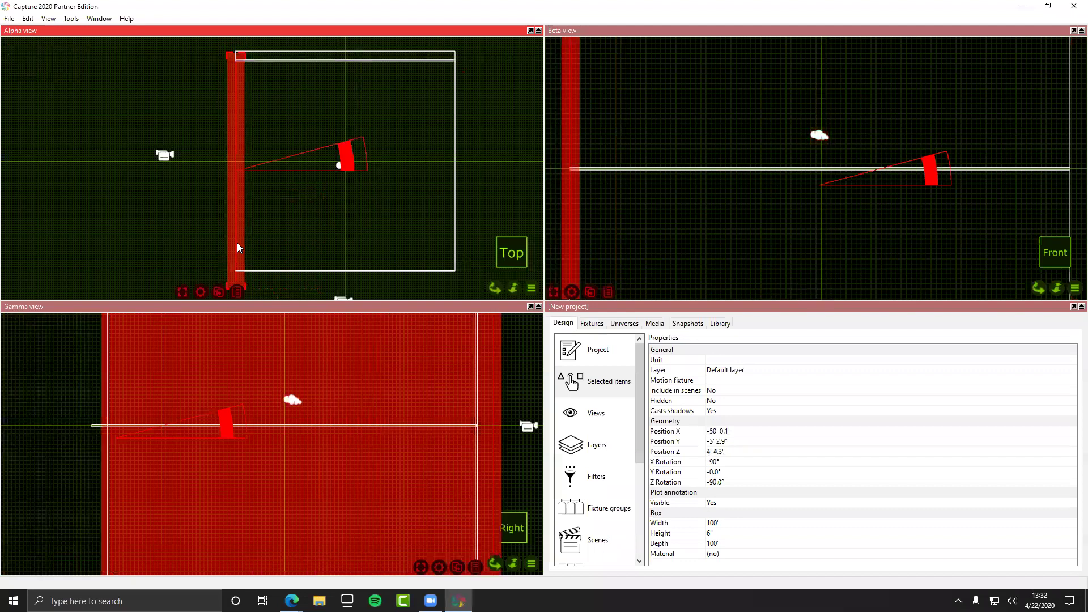
{"action": "left_click", "coordinate": [509, 375]}
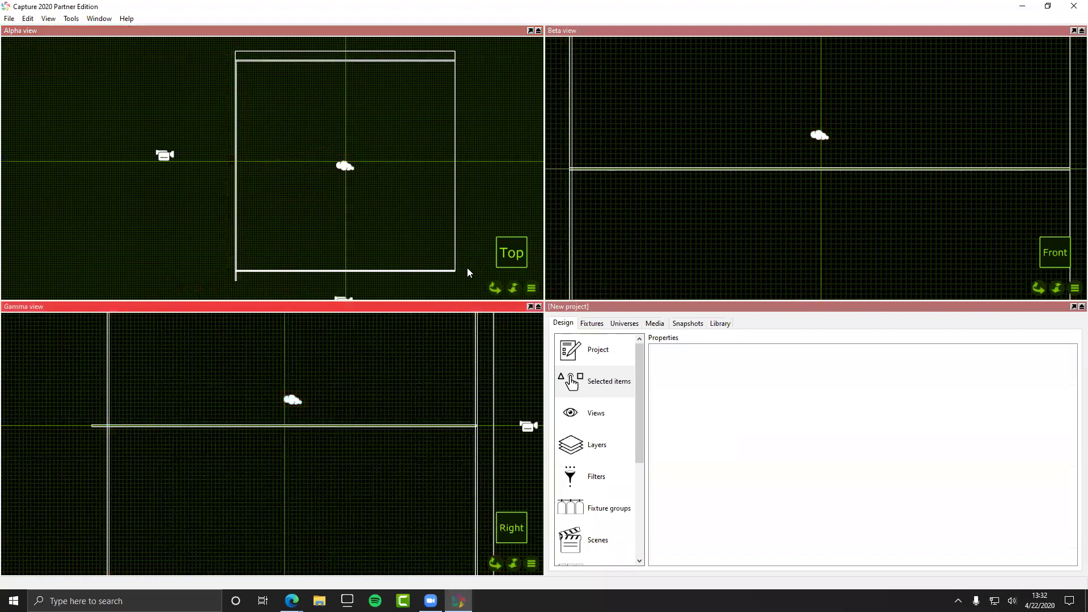
Step: Orbit the Alpha view into perspective to examine how the three walls meet the slab
{"action": "left_click", "coordinate": [495, 289]}
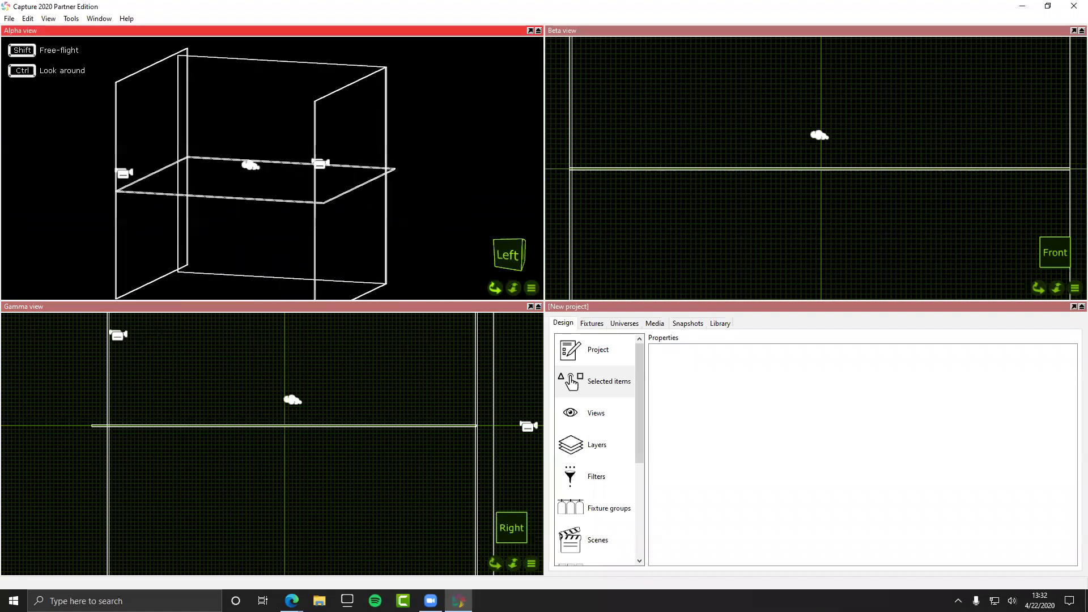
{"action": "left_click", "coordinate": [494, 288]}
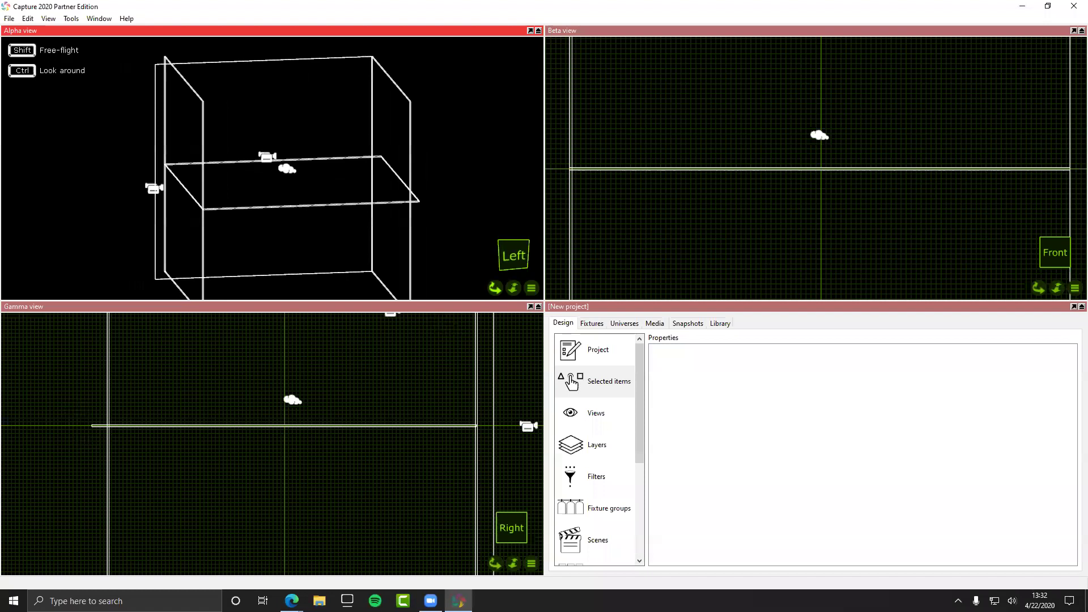
{"action": "scroll", "coordinate": [275, 211], "scroll_direction": "up", "scroll_amount": 3}
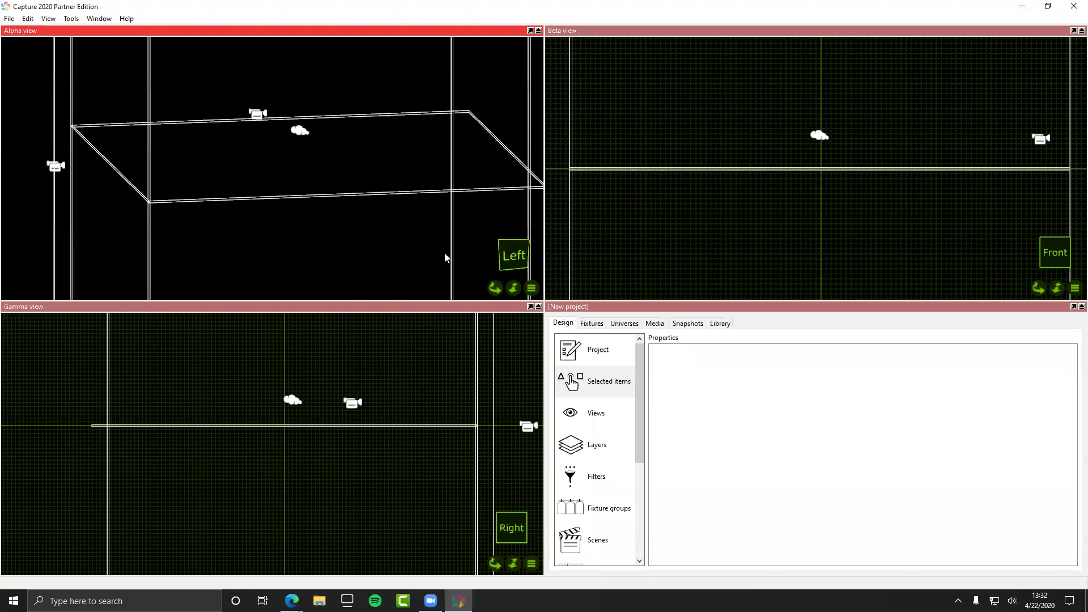
{"action": "left_click_drag", "start_coordinate": [494, 288], "coordinate": [209, 193]}
{"action": "scroll", "coordinate": [208, 193], "scroll_direction": "down", "scroll_amount": 2}
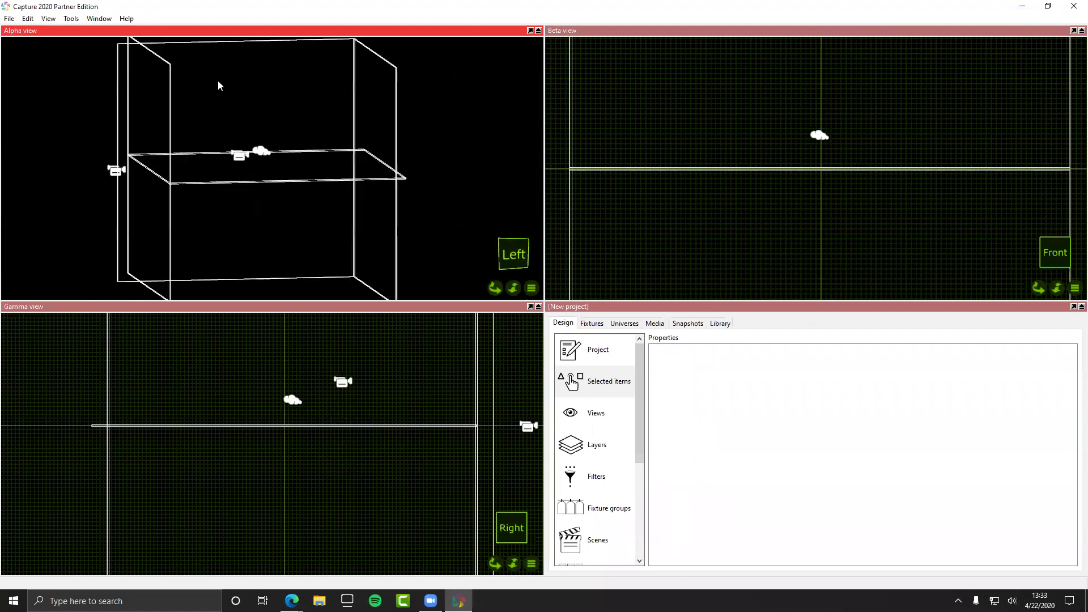
{"action": "scroll", "coordinate": [226, 66], "scroll_direction": "up", "scroll_amount": 1}
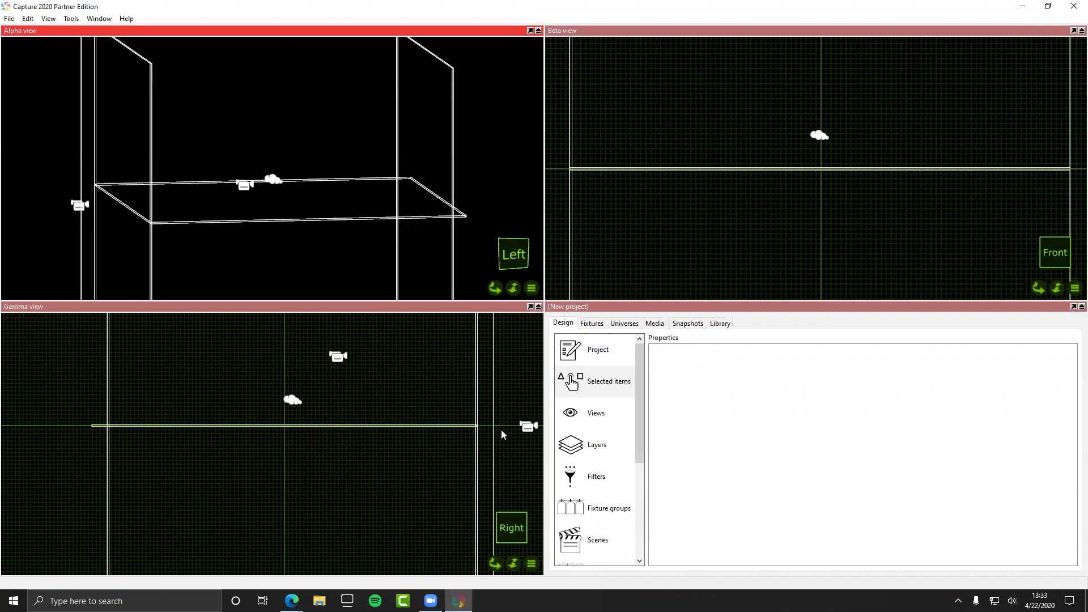
Step: In the Gamma view, move the far wall onto the slab's edge and align the side wall between the two end walls
{"action": "scroll", "coordinate": [501, 429], "scroll_direction": "up", "scroll_amount": 4}
{"action": "scroll", "coordinate": [501, 430], "scroll_direction": "down", "scroll_amount": 1}
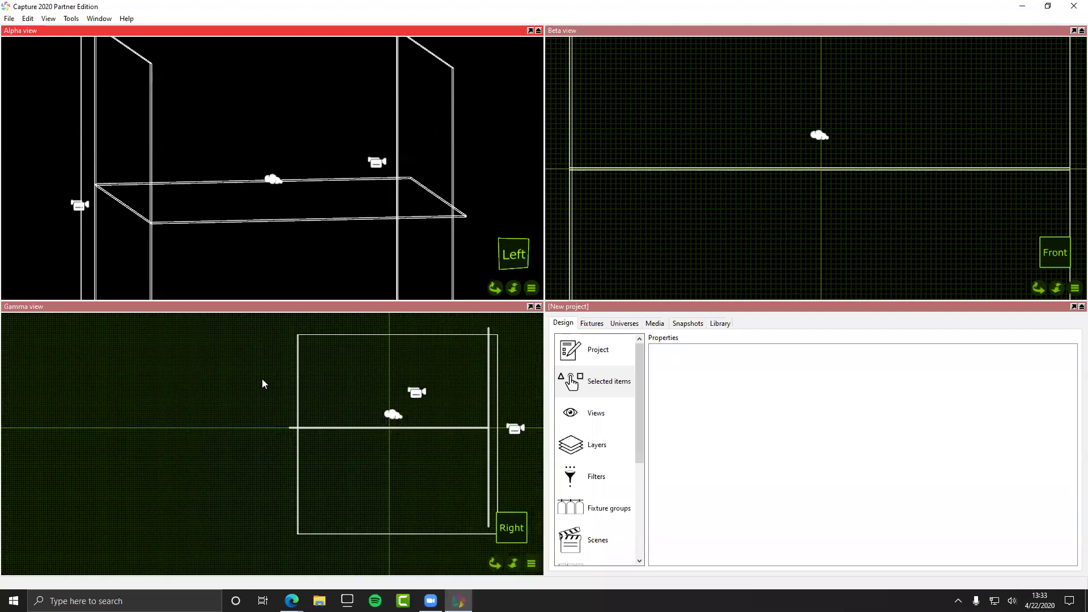
{"action": "left_click", "coordinate": [299, 405]}
{"action": "left_click_drag", "start_coordinate": [298, 406], "coordinate": [290, 408]}
{"action": "left_click", "coordinate": [325, 371]}
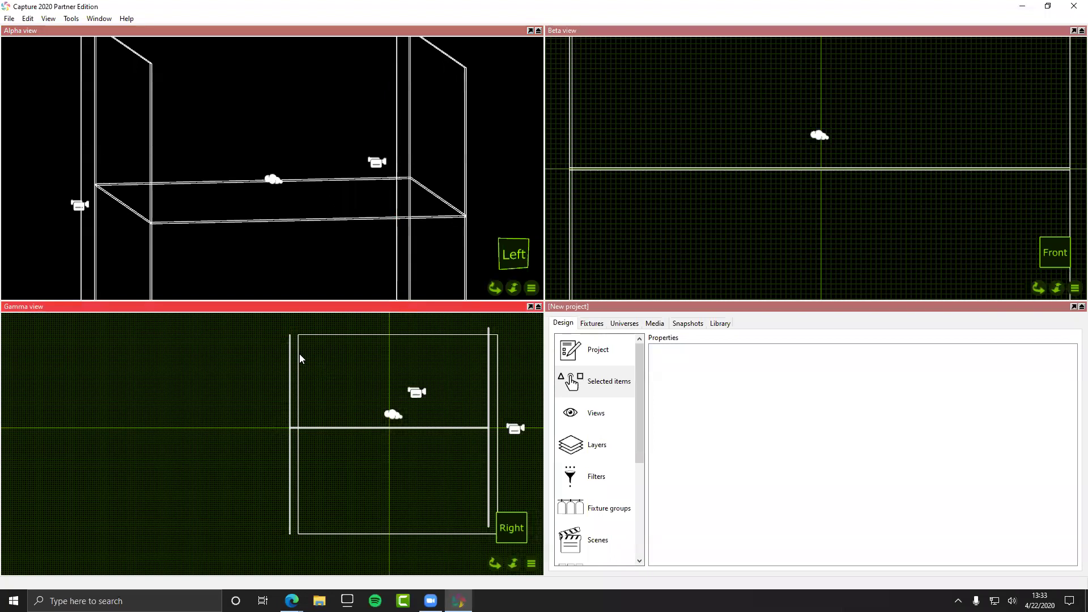
{"action": "left_click", "coordinate": [299, 358]}
{"action": "left_click_drag", "start_coordinate": [342, 361], "coordinate": [336, 362]}
Step: Lower the horizontal slab between the upright walls in the Alpha view
{"action": "left_click", "coordinate": [478, 202]}
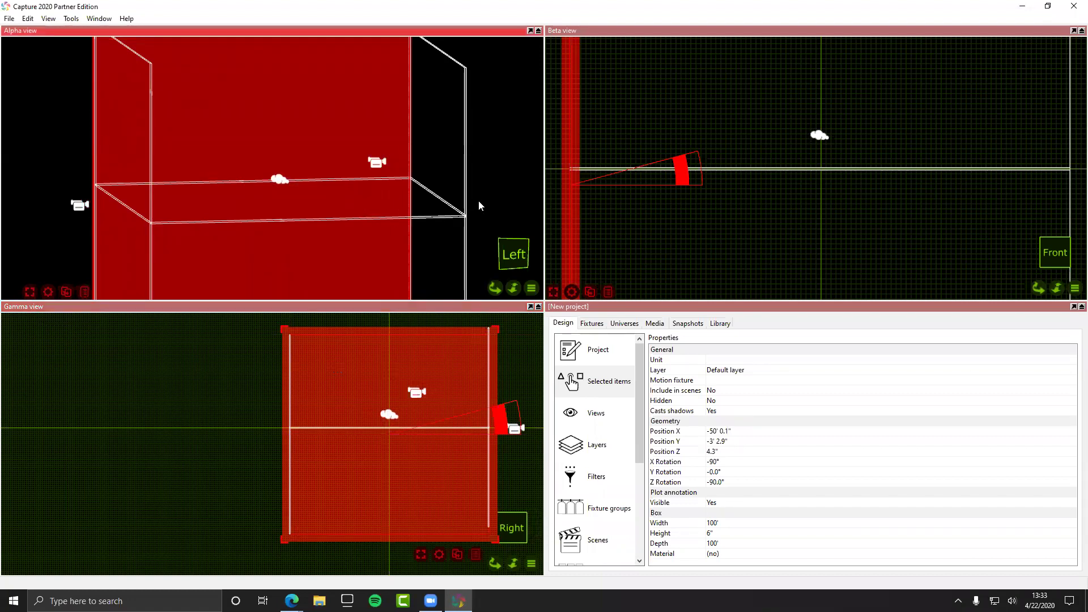
{"action": "left_click_drag", "start_coordinate": [391, 221], "coordinate": [394, 255]}
{"action": "left_click", "coordinate": [482, 192]}
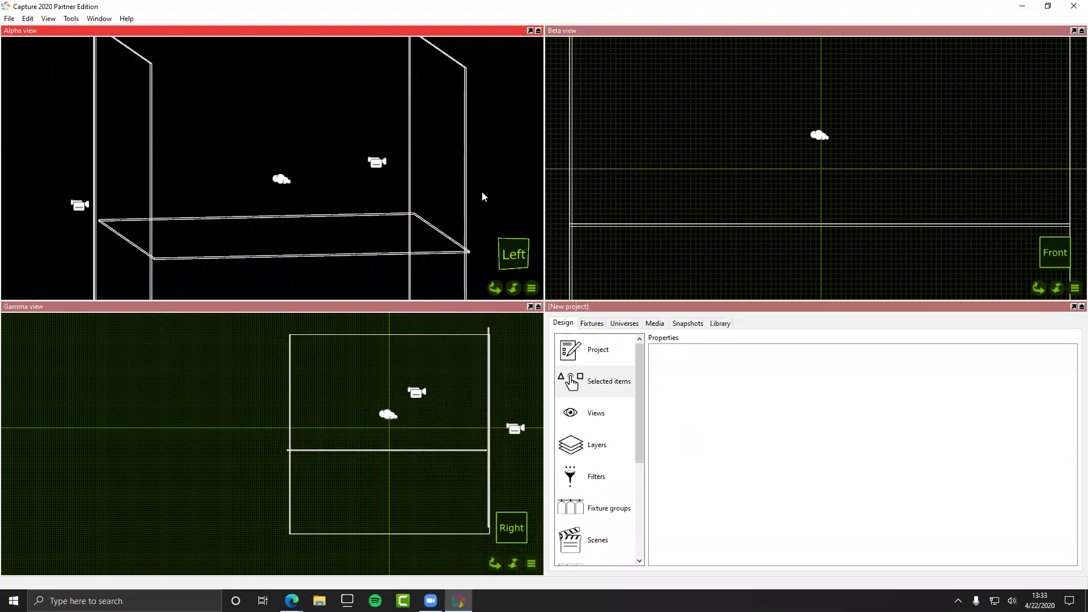
Step: Cycle the Alpha view through the Top and Front orientations to the Right orientation
{"action": "key", "text": "t"}
{"action": "key", "text": "f"}
{"action": "key", "text": "r"}
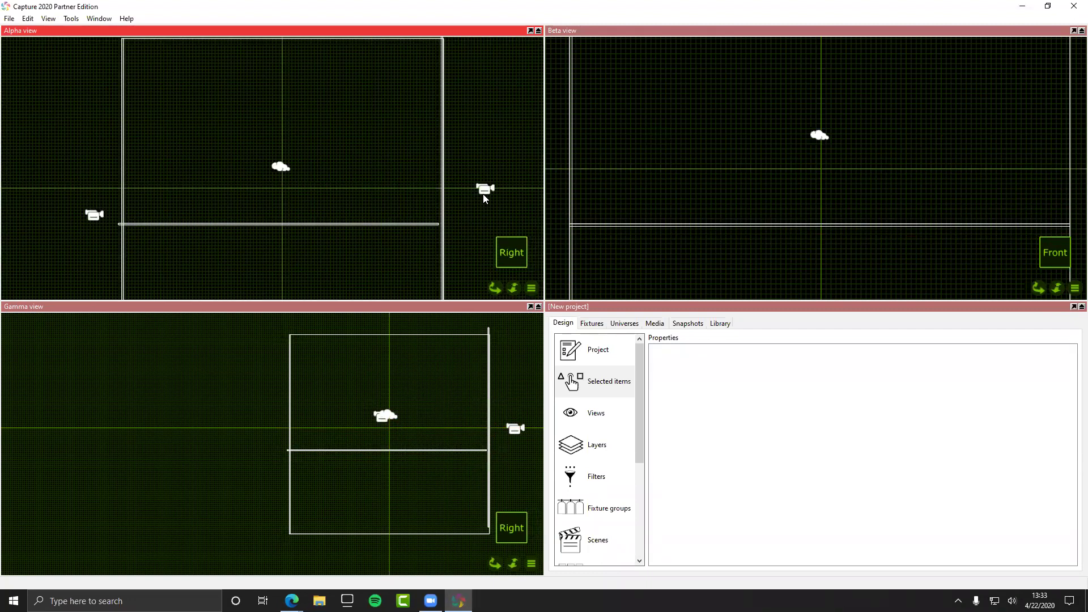
Step: Return the Alpha view to the Top orientation with the room's outline in view
{"action": "scroll", "coordinate": [482, 193], "scroll_direction": "down", "scroll_amount": 1}
{"action": "left_click", "coordinate": [501, 288]}
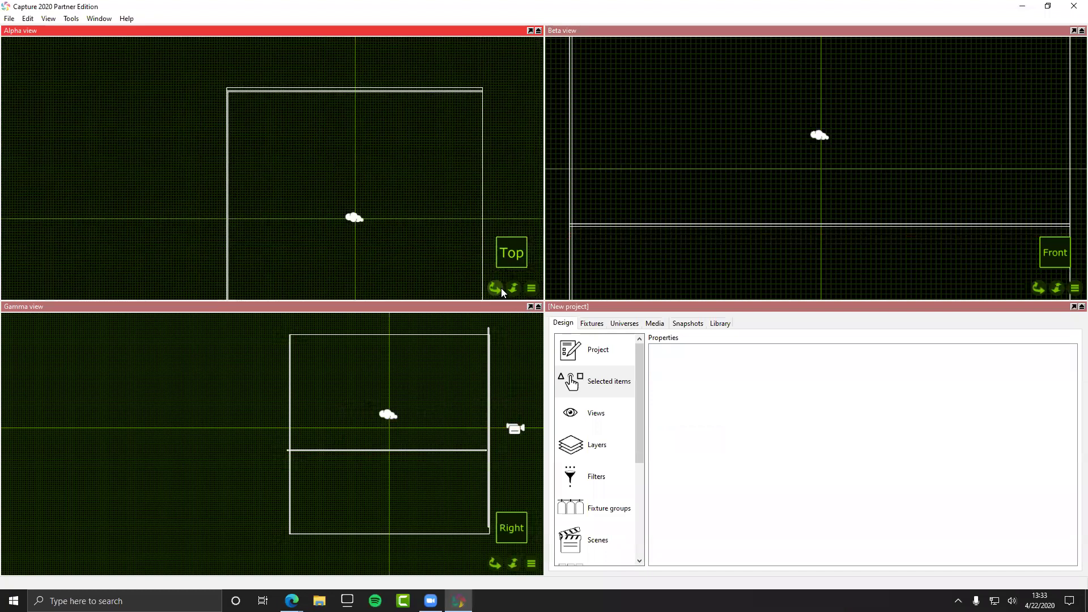
{"action": "left_click", "coordinate": [501, 287]}
{"action": "left_click_drag", "start_coordinate": [501, 288], "coordinate": [501, 288]}
{"action": "left_click", "coordinate": [501, 288]}
{"action": "scroll", "coordinate": [447, 207], "scroll_direction": "down", "scroll_amount": 1}
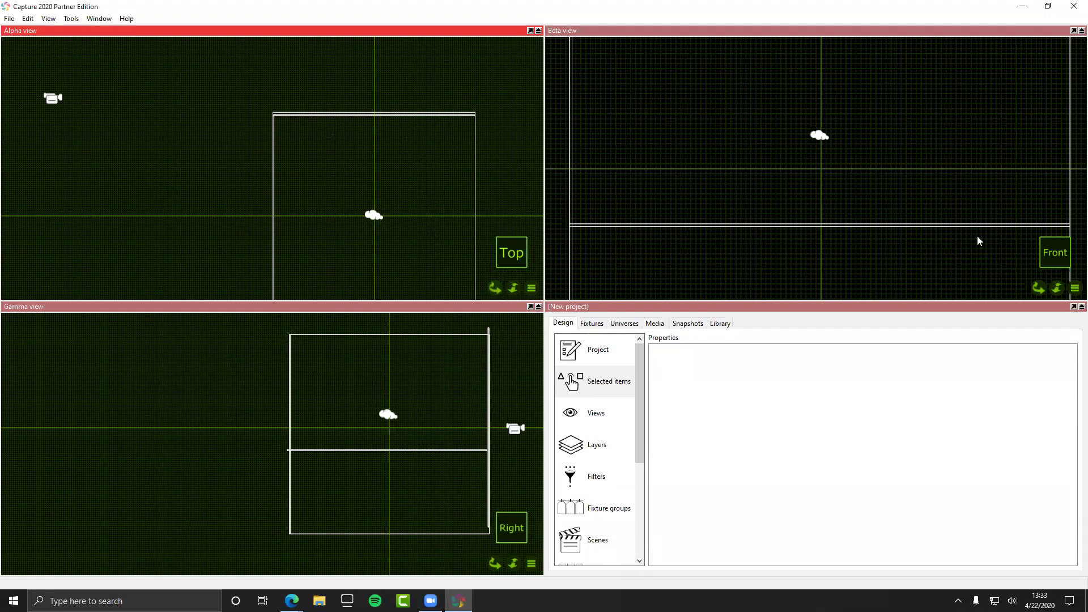
Step: Switch the Beta view to Live rendering and raise its ambient lighting to 59%
{"action": "left_click", "coordinate": [1070, 288]}
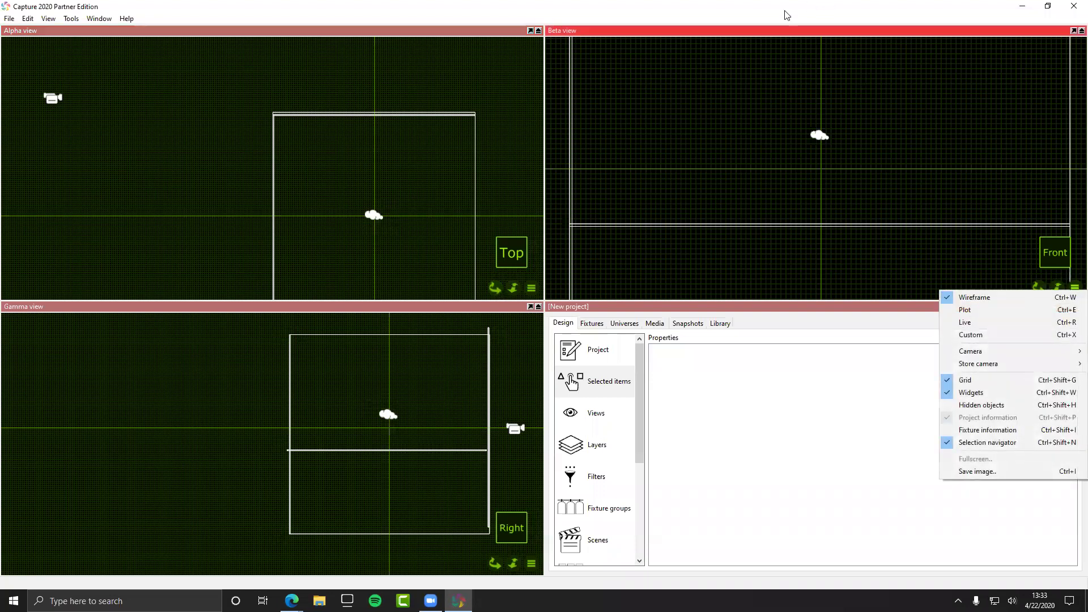
{"action": "left_click", "coordinate": [1013, 322]}
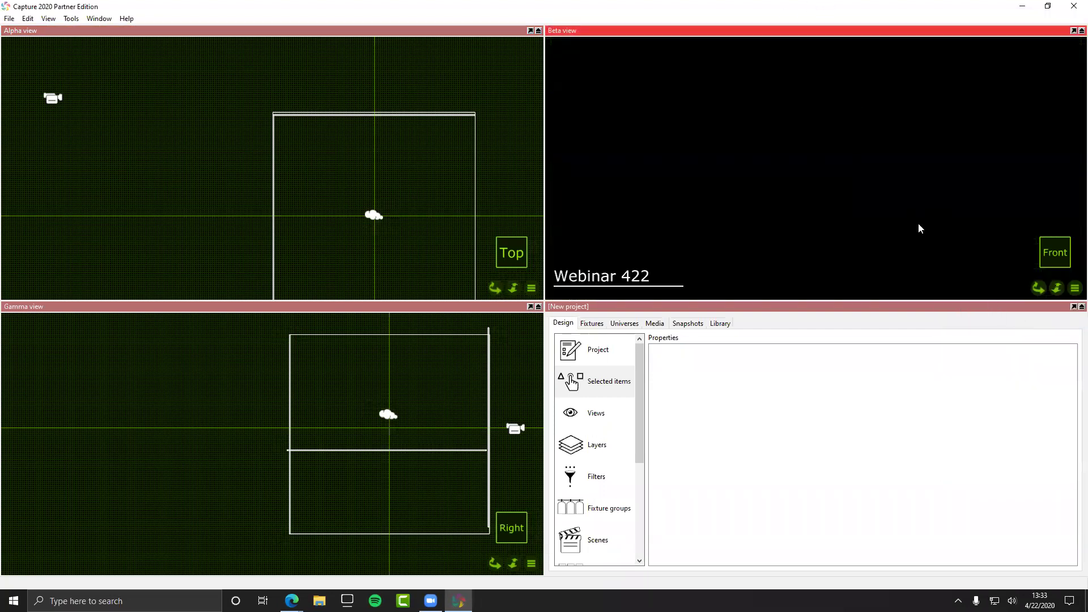
{"action": "left_click", "coordinate": [590, 416]}
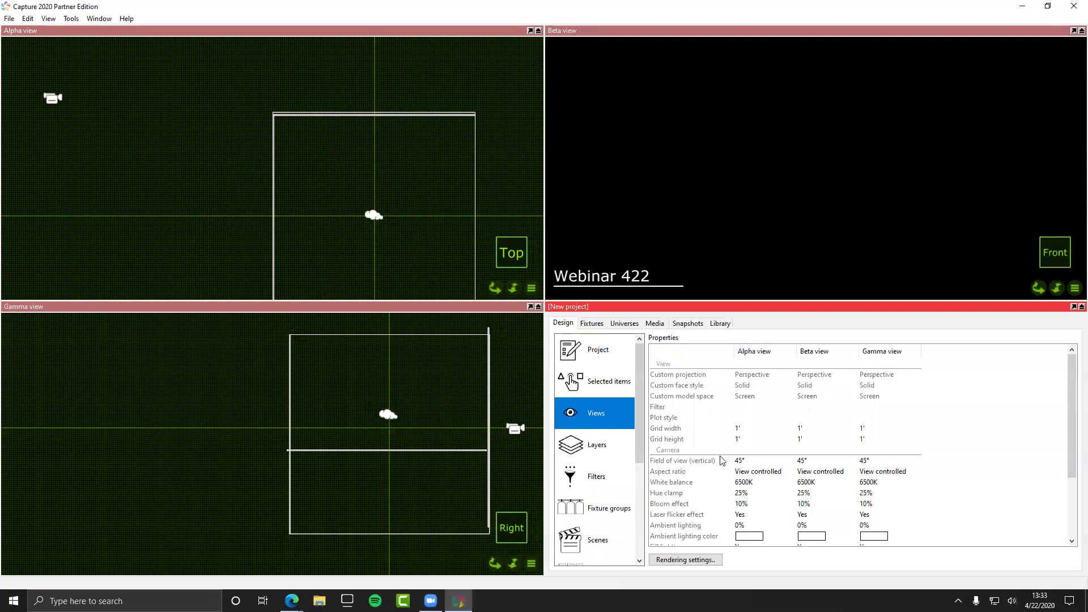
{"action": "scroll", "coordinate": [727, 423], "scroll_direction": "down", "scroll_amount": 2}
{"action": "scroll", "coordinate": [727, 422], "scroll_direction": "down", "scroll_amount": 1}
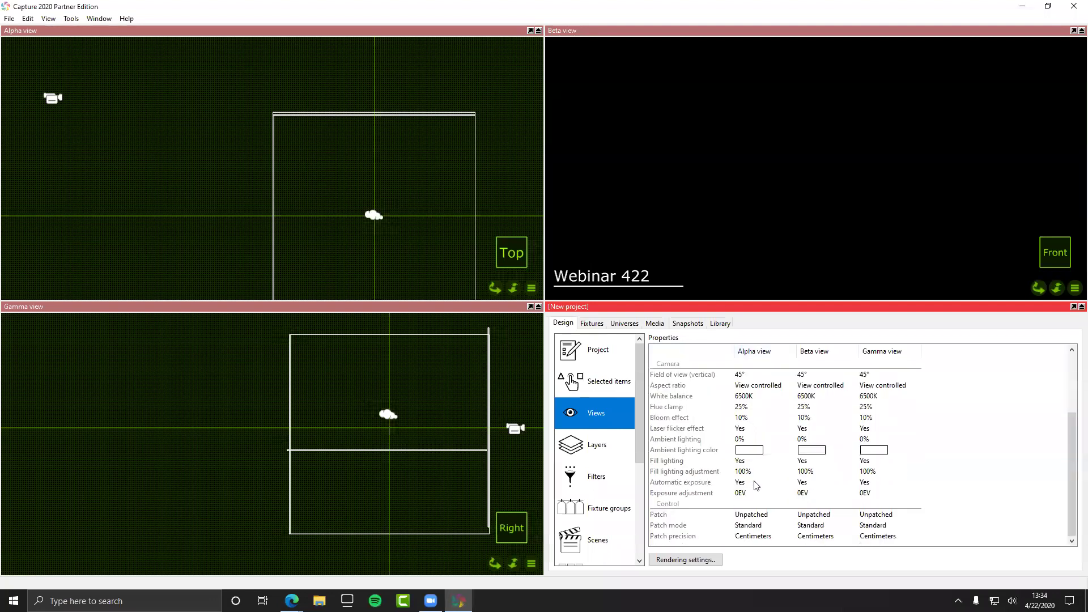
{"action": "left_click", "coordinate": [747, 443]}
{"action": "left_click", "coordinate": [815, 419]}
{"action": "left_click", "coordinate": [814, 439]}
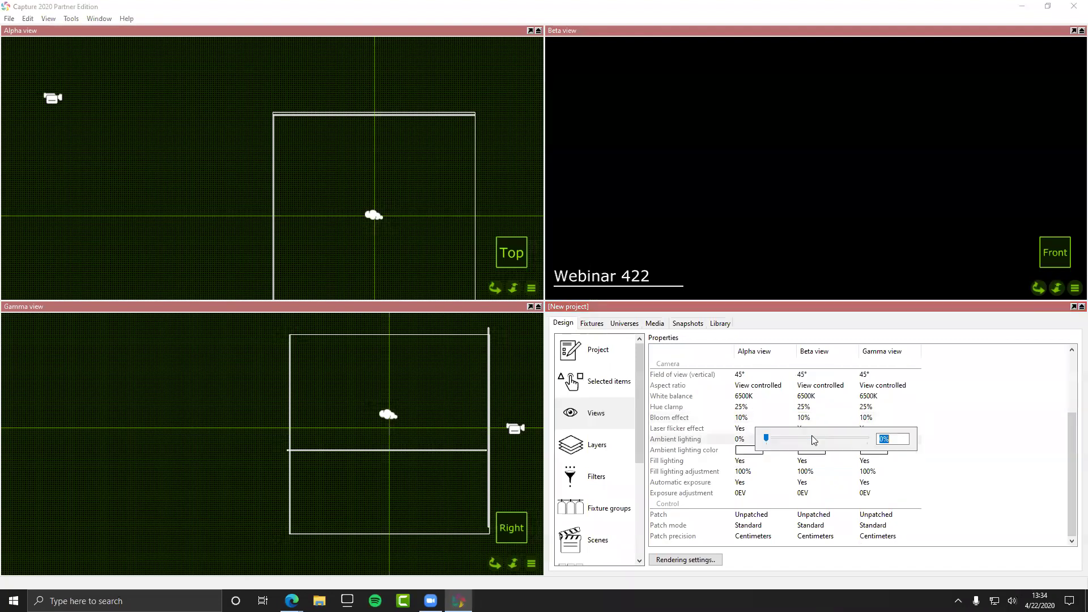
{"action": "left_click_drag", "start_coordinate": [771, 441], "coordinate": [826, 438]}
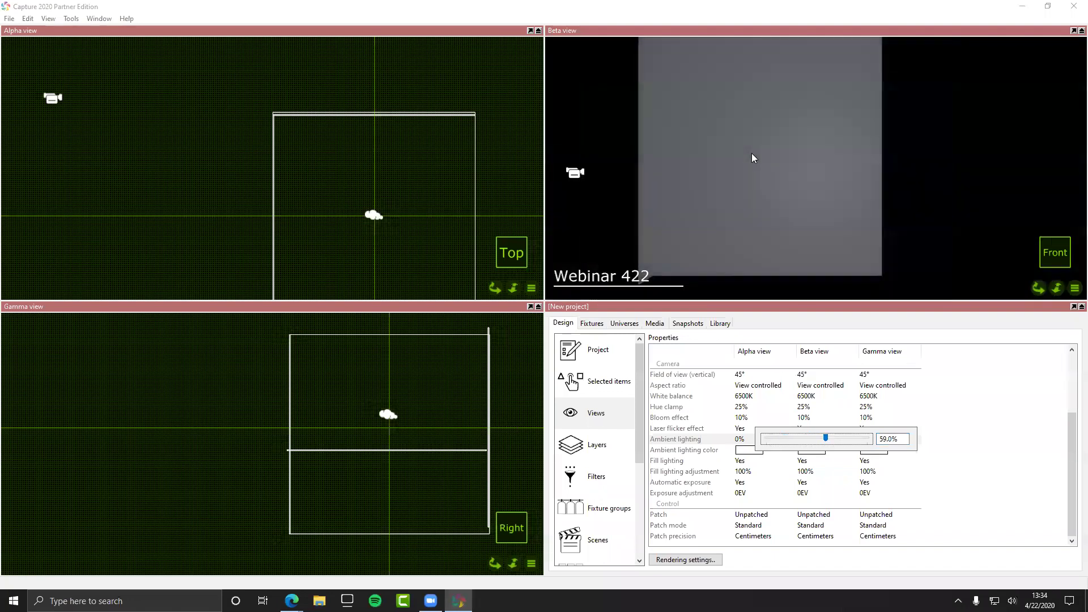
Step: Orbit the Beta view into a perspective from inside the room, looking across the floor toward the wall corner
{"action": "left_click", "coordinate": [1044, 285]}
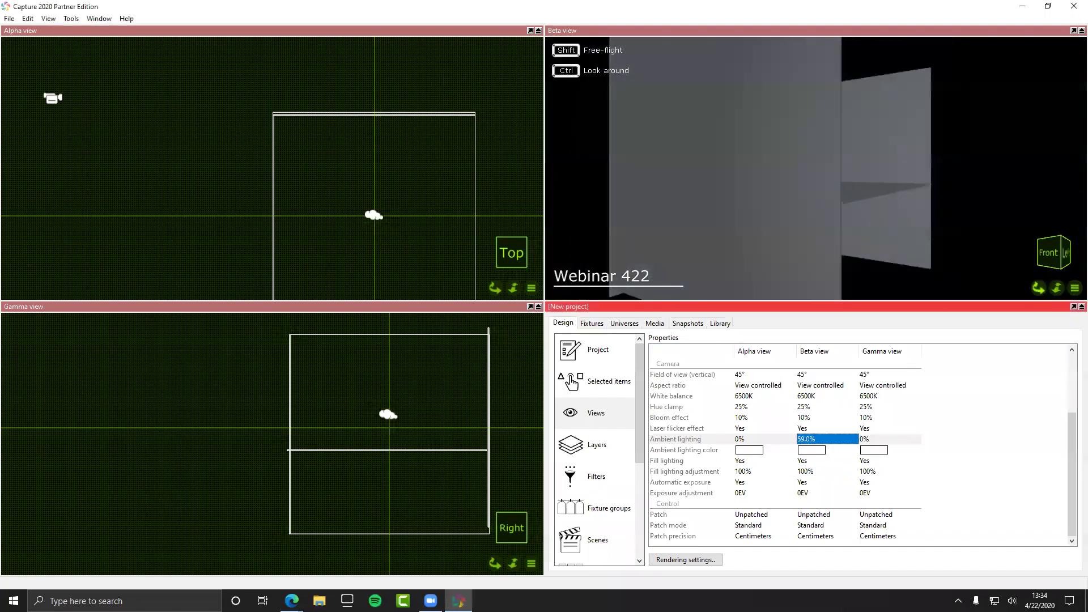
{"action": "scroll", "coordinate": [878, 175], "scroll_direction": "up", "scroll_amount": 3}
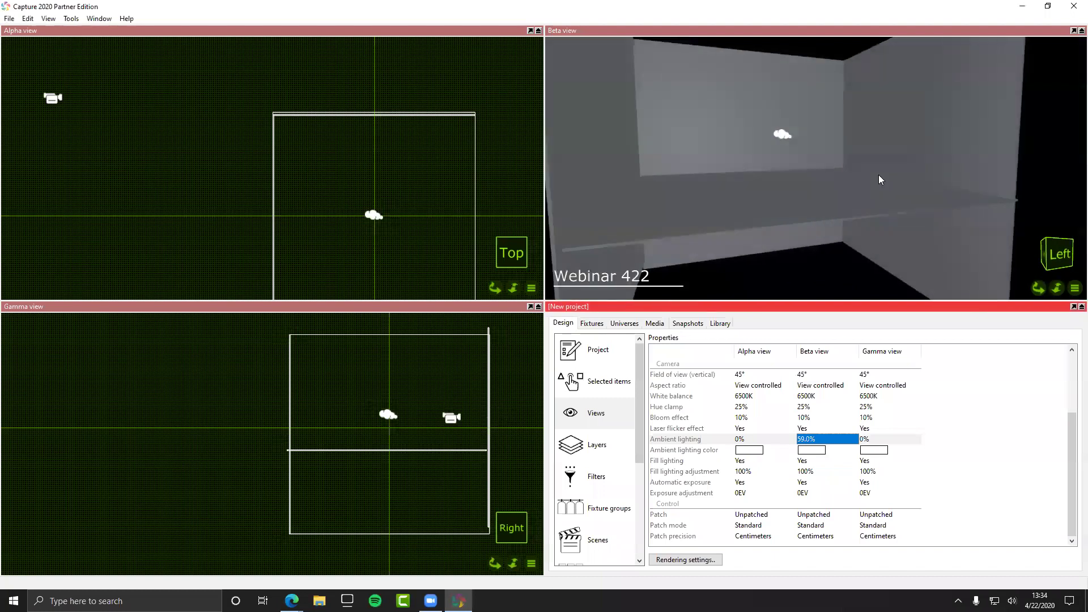
{"action": "left_click_drag", "start_coordinate": [1036, 289], "coordinate": [887, 157]}
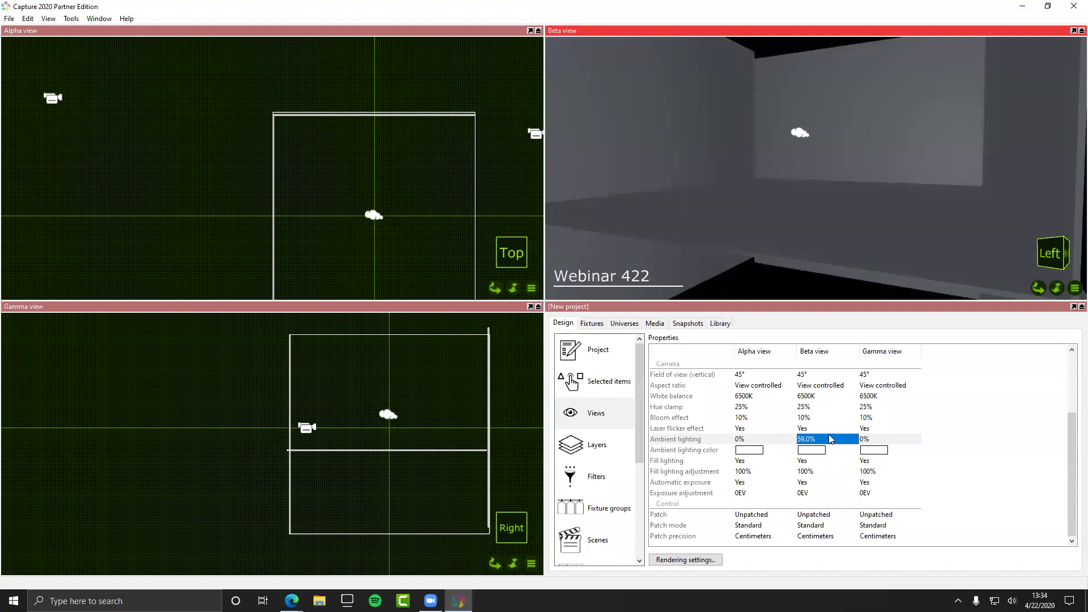
{"action": "scroll", "coordinate": [806, 270], "scroll_direction": "down", "scroll_amount": 5}
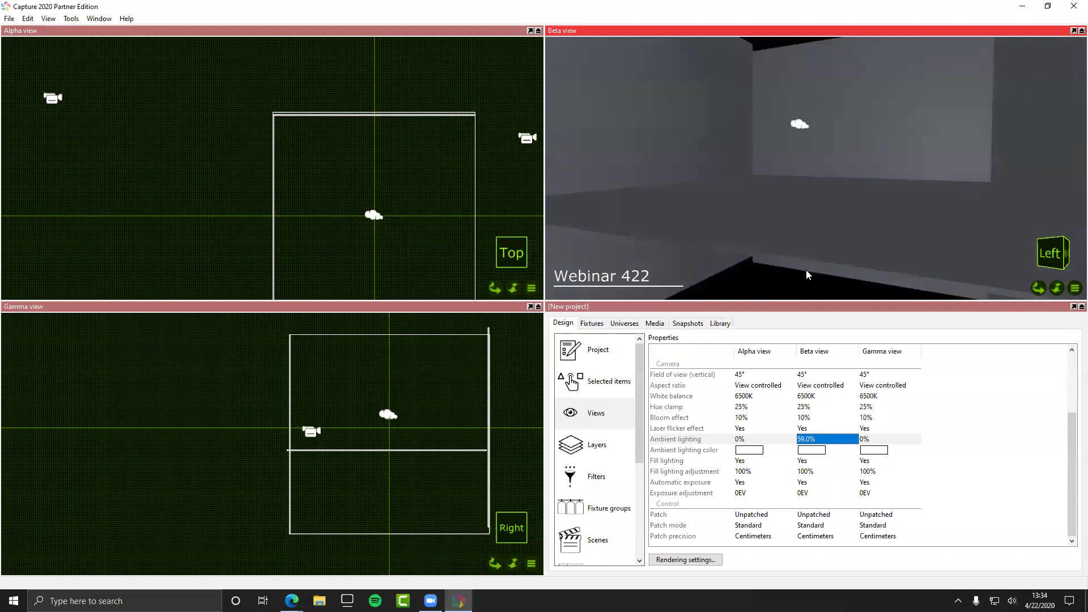
{"action": "scroll", "coordinate": [785, 100], "scroll_direction": "up", "scroll_amount": 3}
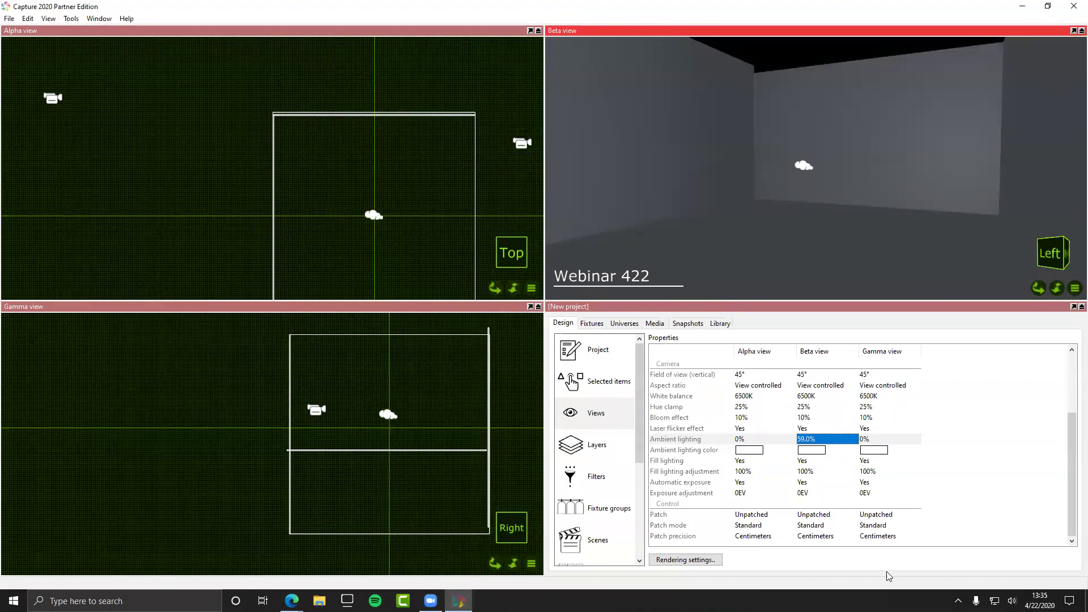
Step: Enable quality information in the rendering settings
{"action": "left_click", "coordinate": [696, 560]}
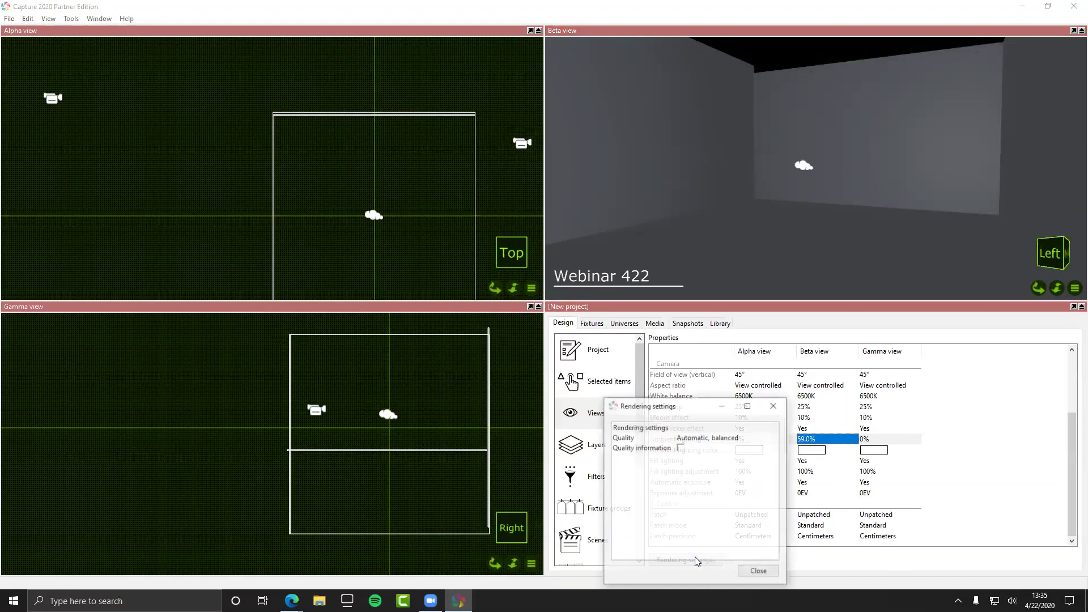
{"action": "left_click", "coordinate": [680, 449]}
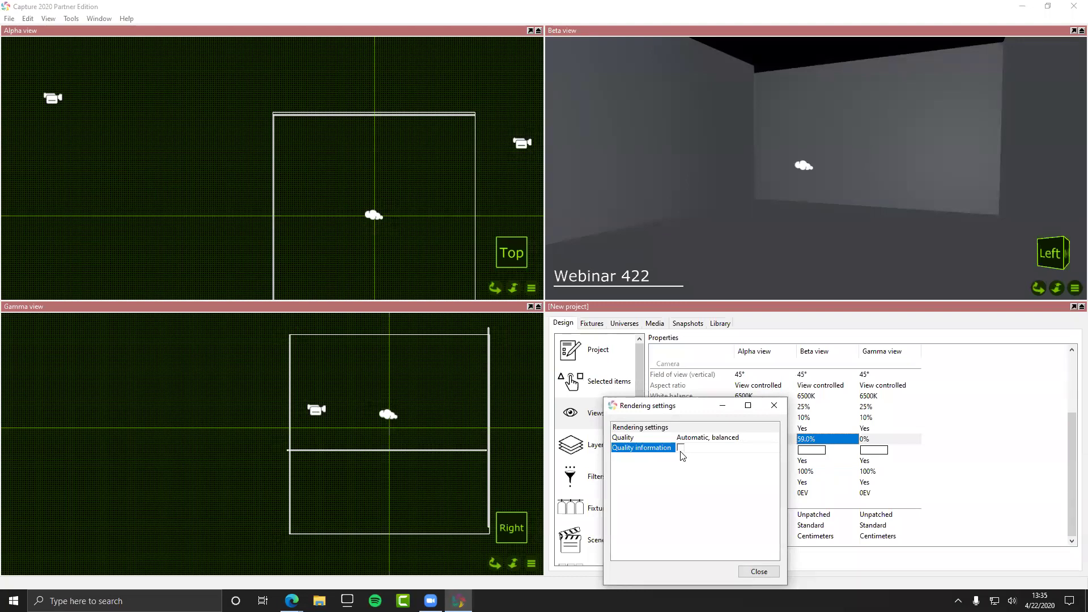
{"action": "left_click", "coordinate": [773, 405]}
{"action": "left_click", "coordinate": [688, 514]}
{"action": "left_click", "coordinate": [686, 559]}
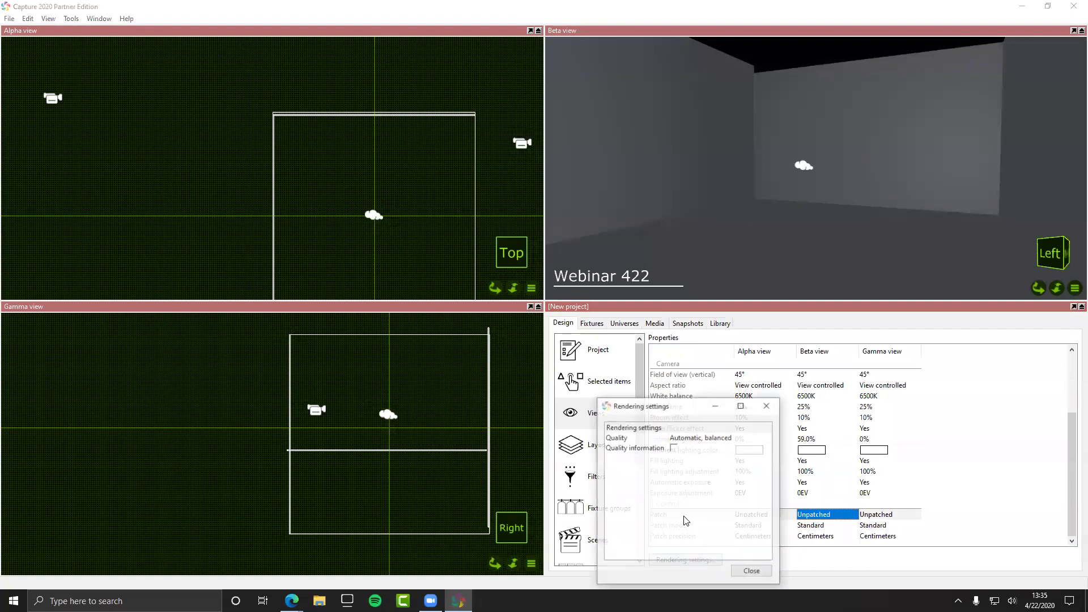
{"action": "left_click", "coordinate": [674, 447]}
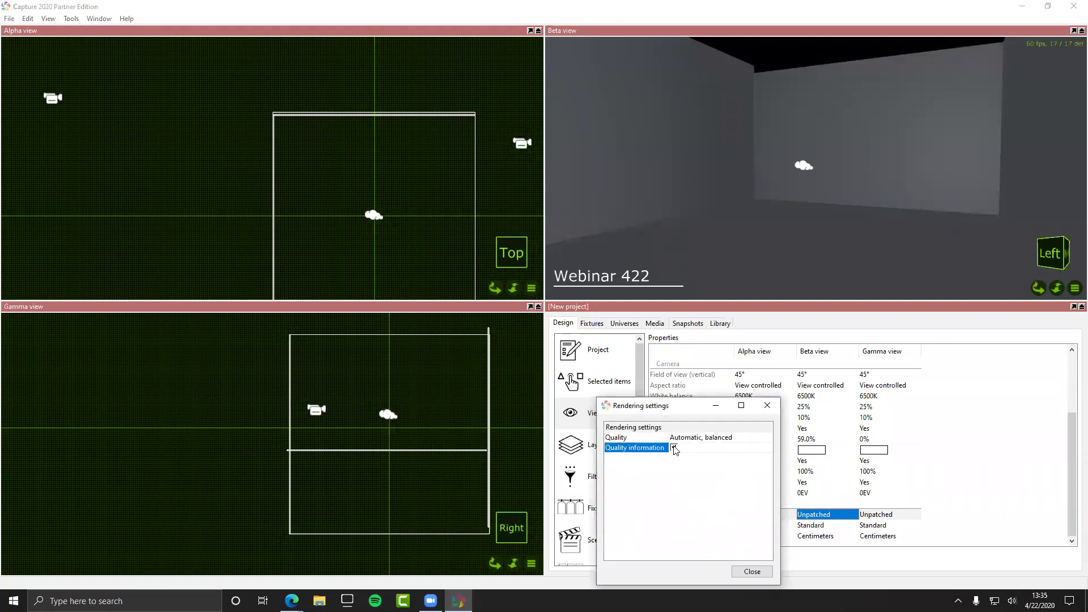
{"action": "left_click", "coordinate": [767, 573]}
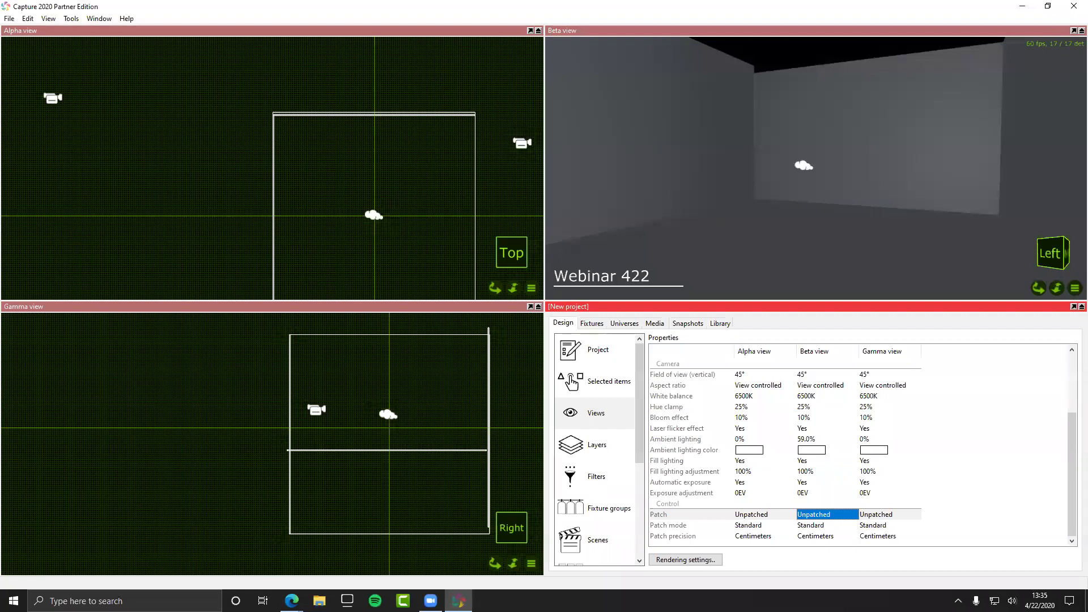
Step: Maximize the Beta view to examine the rendered room, and restore the four-pane layout
{"action": "key", "text": "alt+Tab"}
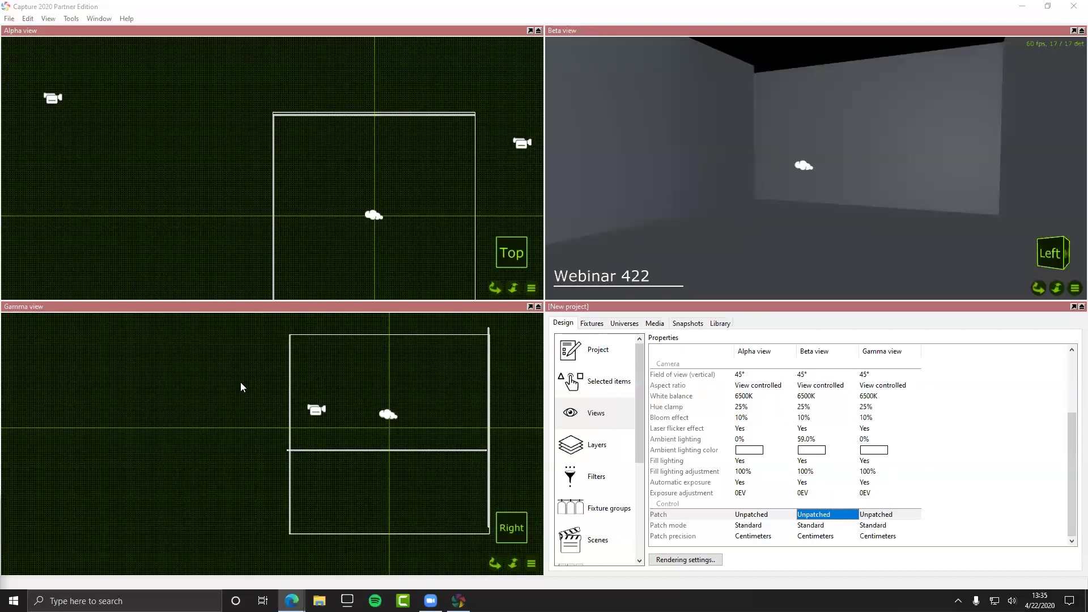
{"action": "left_click", "coordinate": [1073, 31]}
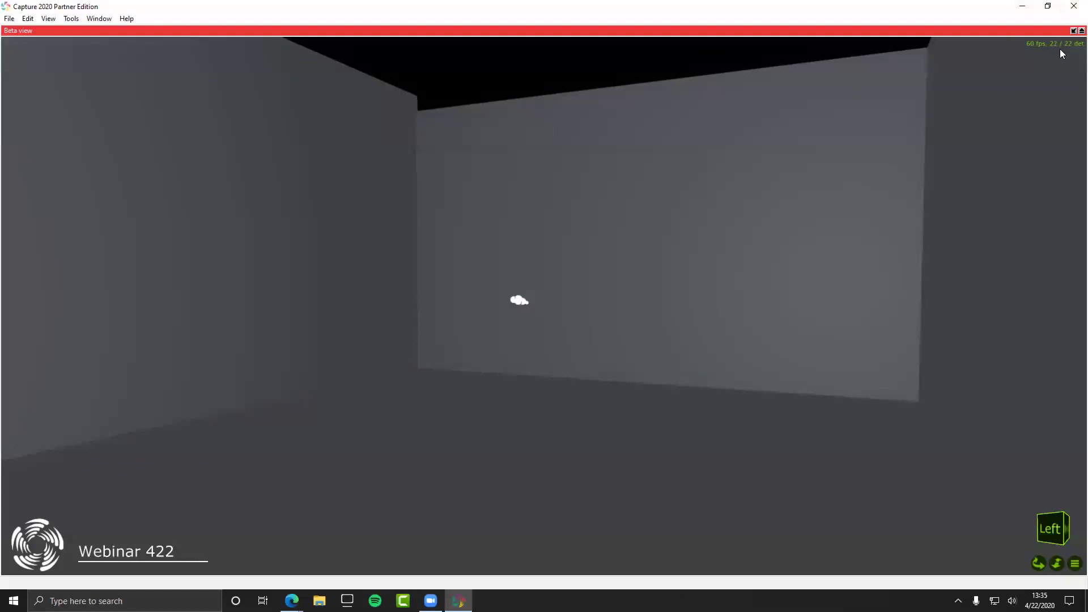
{"action": "left_click", "coordinate": [1073, 31]}
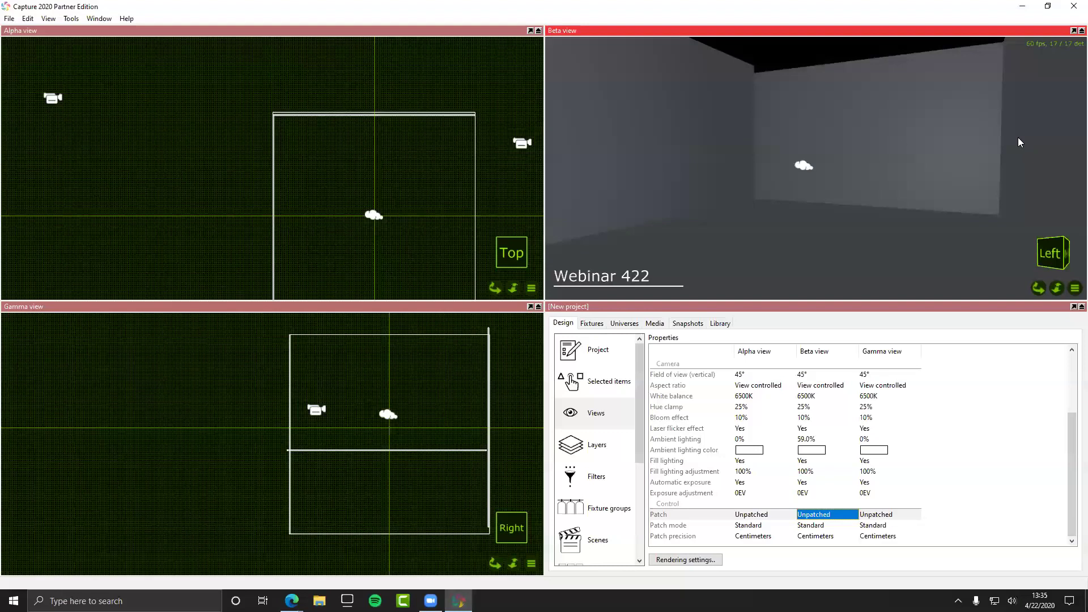
{"action": "key", "text": "alt+Tab"}
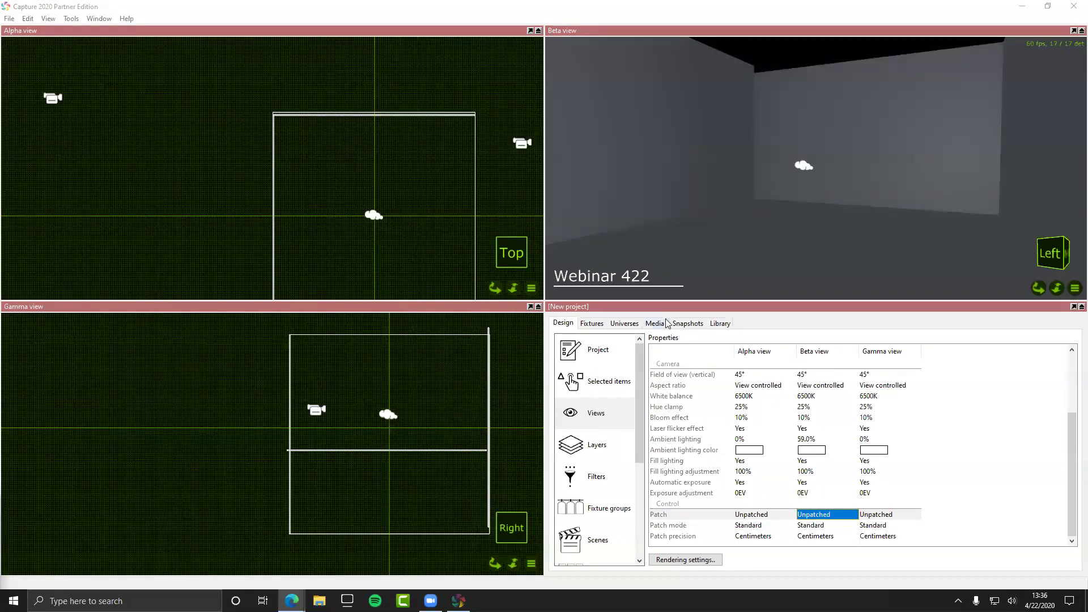
Step: Open the library's Truss category and look through its list of manufacturers
{"action": "left_click", "coordinate": [719, 323]}
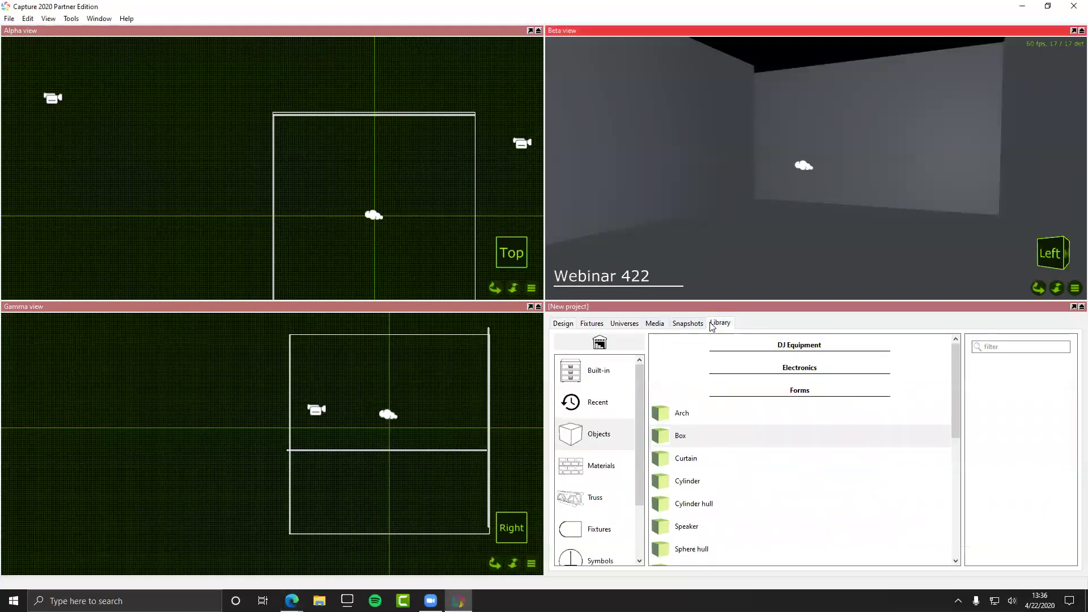
{"action": "left_click", "coordinate": [582, 508]}
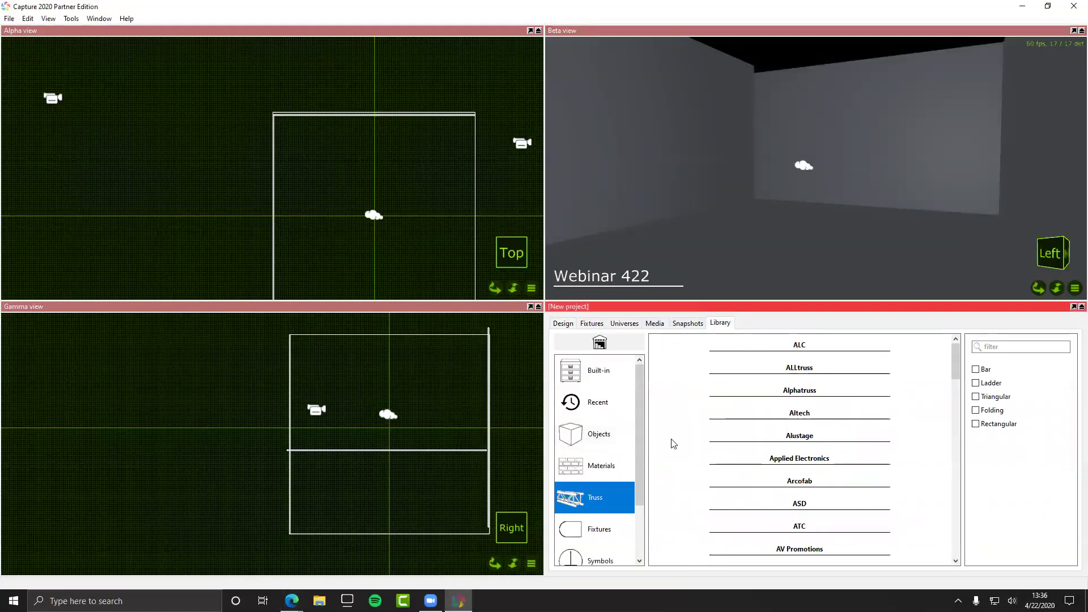
{"action": "scroll", "coordinate": [755, 406], "scroll_direction": "down", "scroll_amount": 5}
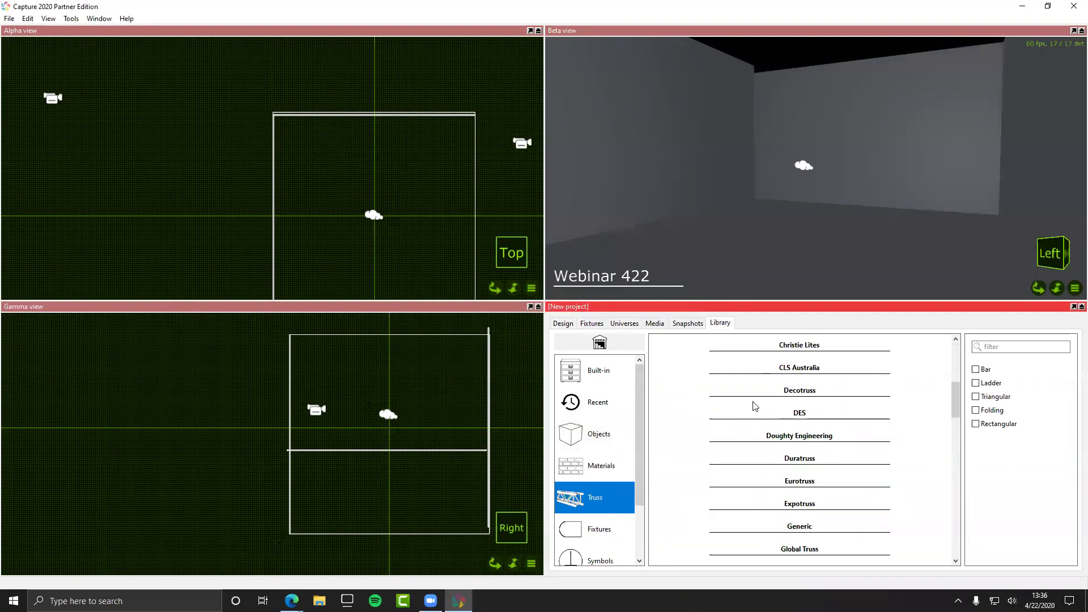
{"action": "scroll", "coordinate": [754, 405], "scroll_direction": "down", "scroll_amount": 3}
{"action": "scroll", "coordinate": [754, 405], "scroll_direction": "down", "scroll_amount": 4}
{"action": "scroll", "coordinate": [754, 406], "scroll_direction": "down", "scroll_amount": 5}
{"action": "scroll", "coordinate": [754, 406], "scroll_direction": "up", "scroll_amount": 15}
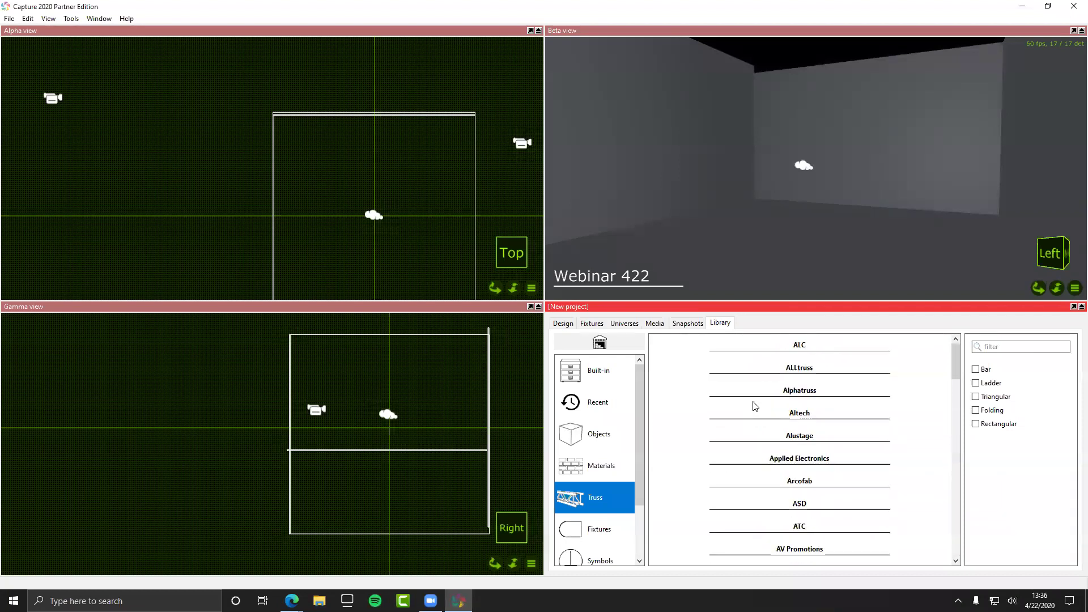
{"action": "scroll", "coordinate": [754, 405], "scroll_direction": "down", "scroll_amount": 4}
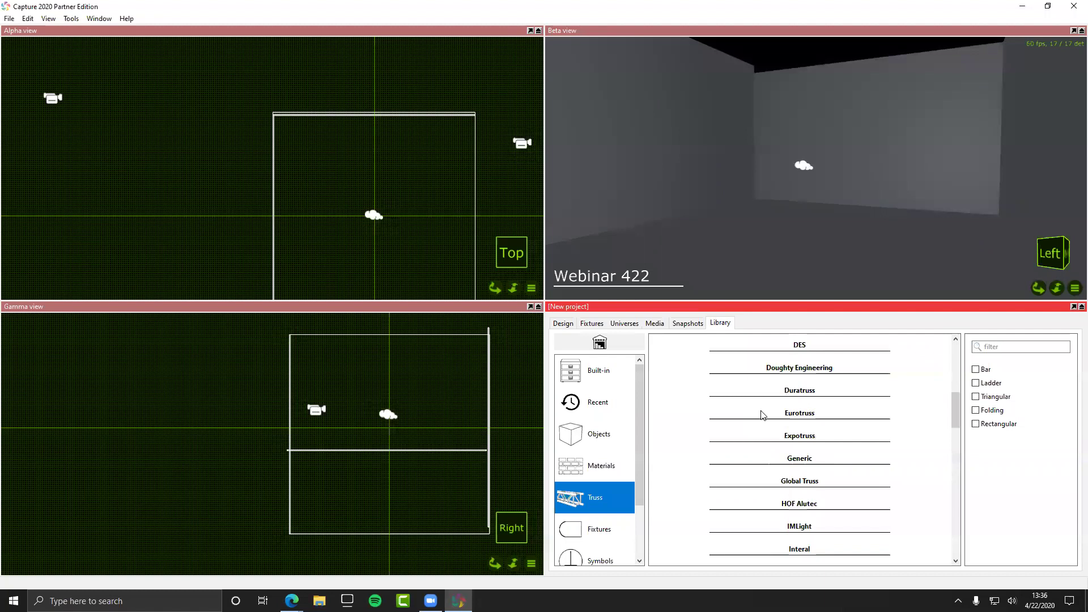
Step: Expand the Generic truss group and examine its ladder, triangular, folding and rectangular pieces, including the 6' 6.7" (2m) rectangular section
{"action": "left_click", "coordinate": [771, 455]}
{"action": "scroll", "coordinate": [839, 504], "scroll_direction": "down", "scroll_amount": 3}
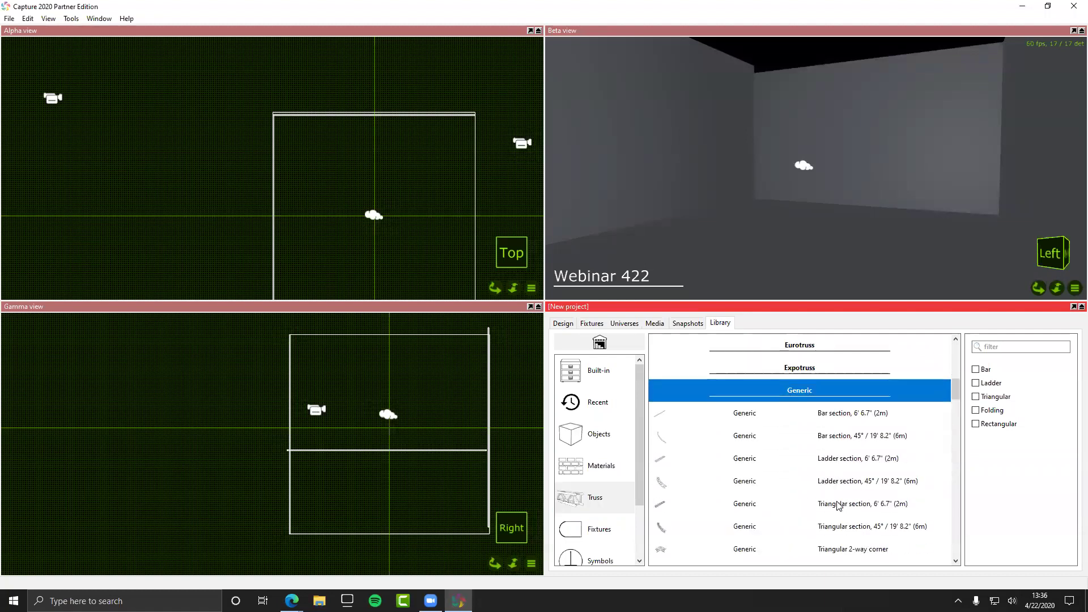
{"action": "left_click", "coordinate": [757, 465]}
{"action": "scroll", "coordinate": [757, 465], "scroll_direction": "down", "scroll_amount": 2}
{"action": "scroll", "coordinate": [757, 467], "scroll_direction": "down", "scroll_amount": 5}
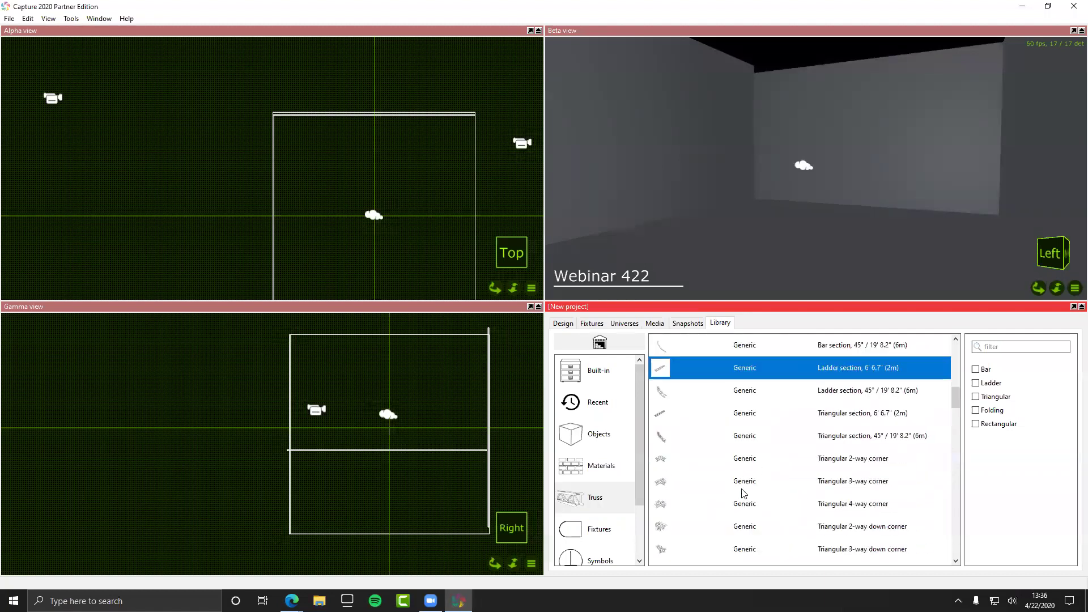
{"action": "scroll", "coordinate": [743, 492], "scroll_direction": "down", "scroll_amount": 1}
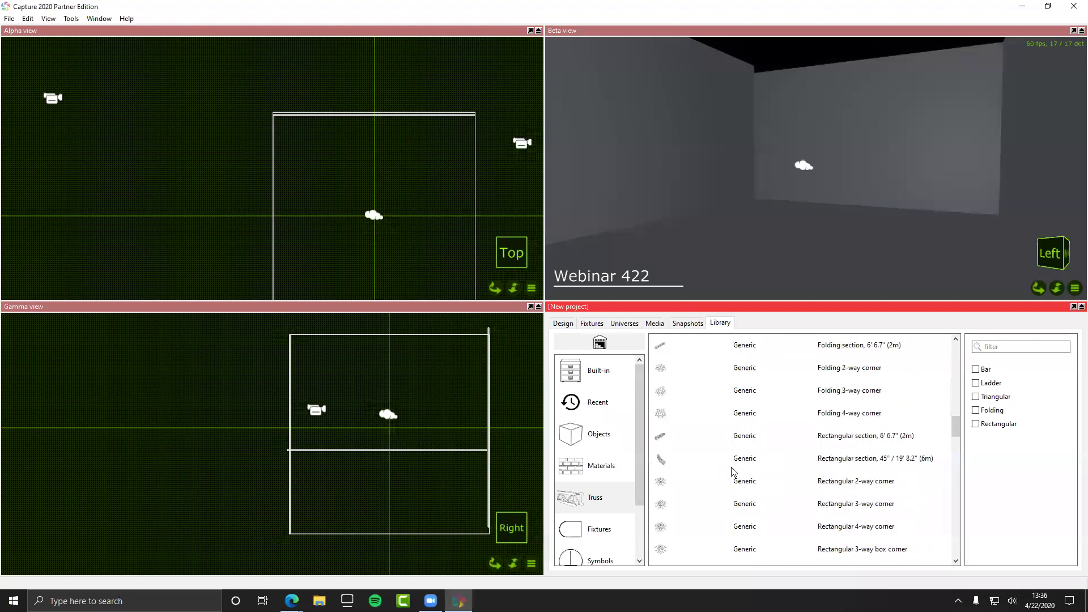
{"action": "left_click", "coordinate": [739, 442]}
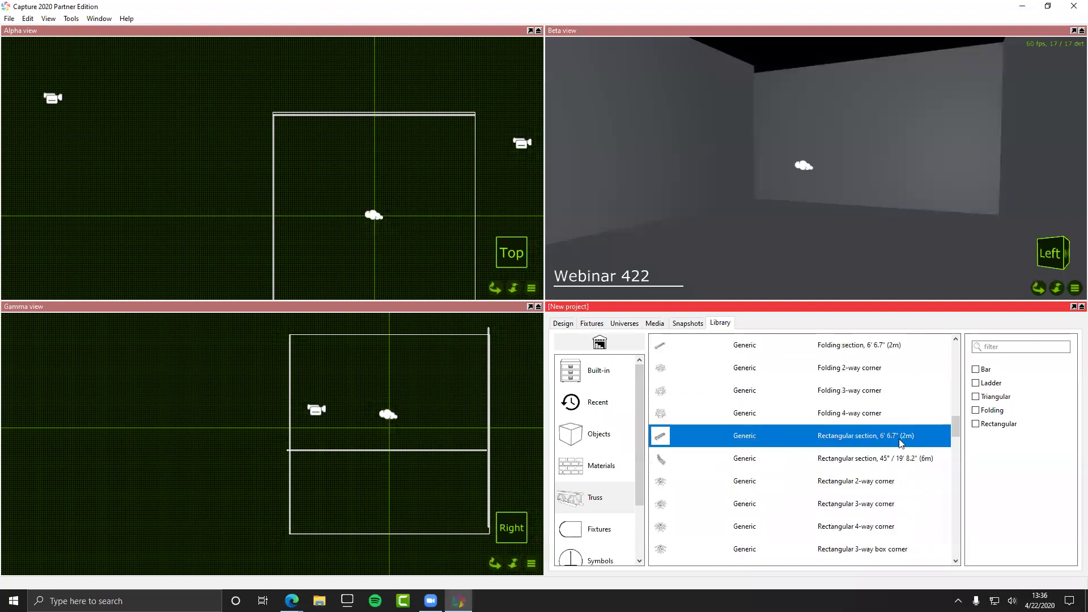
{"action": "scroll", "coordinate": [904, 445], "scroll_direction": "down", "scroll_amount": 2}
{"action": "scroll", "coordinate": [901, 443], "scroll_direction": "up", "scroll_amount": 10}
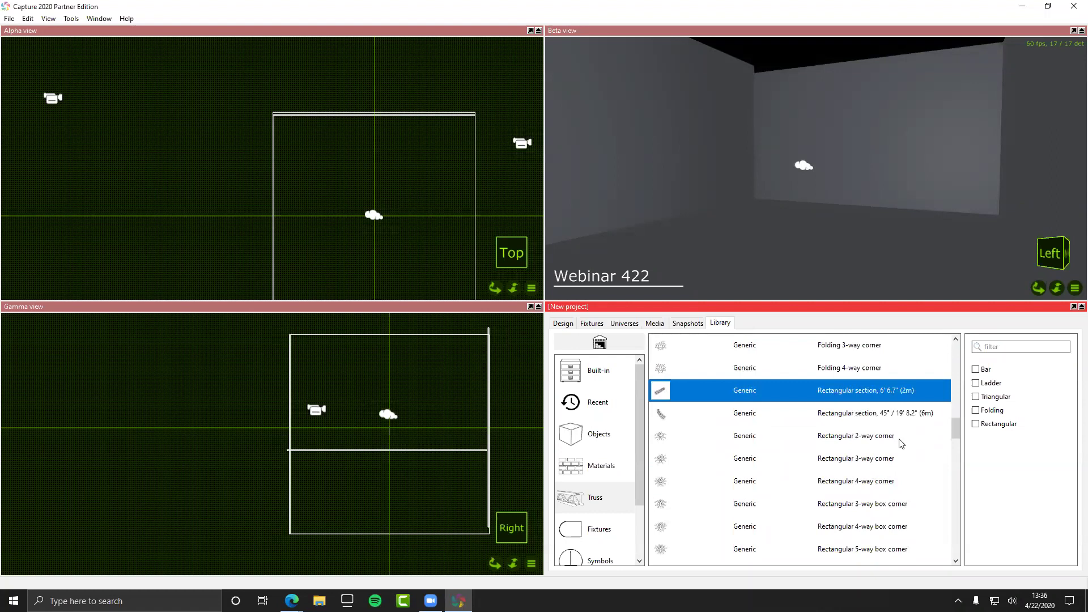
{"action": "scroll", "coordinate": [900, 441], "scroll_direction": "up", "scroll_amount": 2}
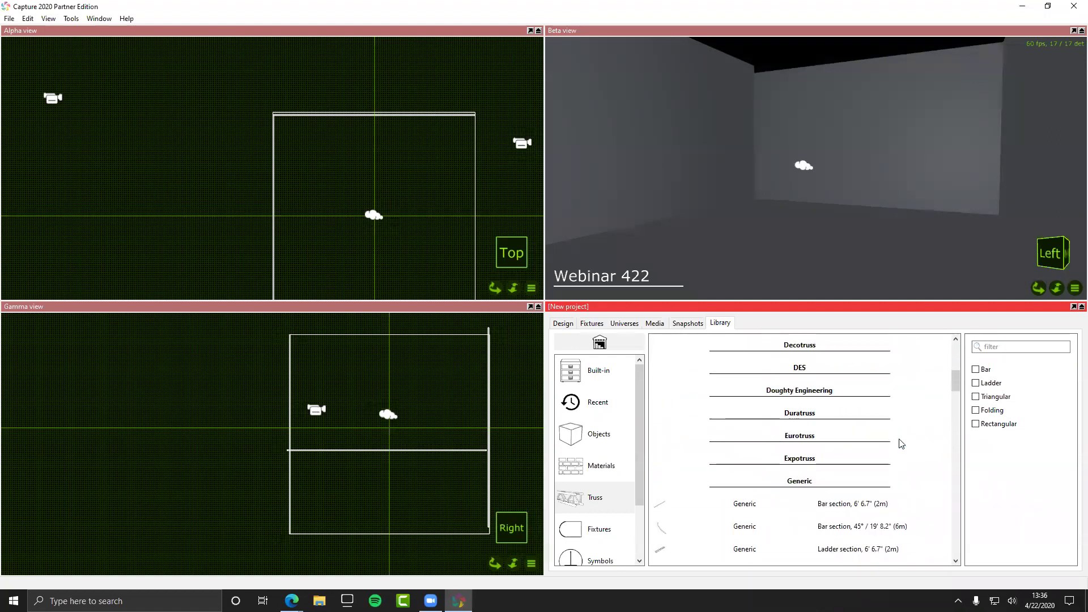
{"action": "scroll", "coordinate": [835, 485], "scroll_direction": "down", "scroll_amount": 4}
{"action": "scroll", "coordinate": [835, 485], "scroll_direction": "down", "scroll_amount": 8}
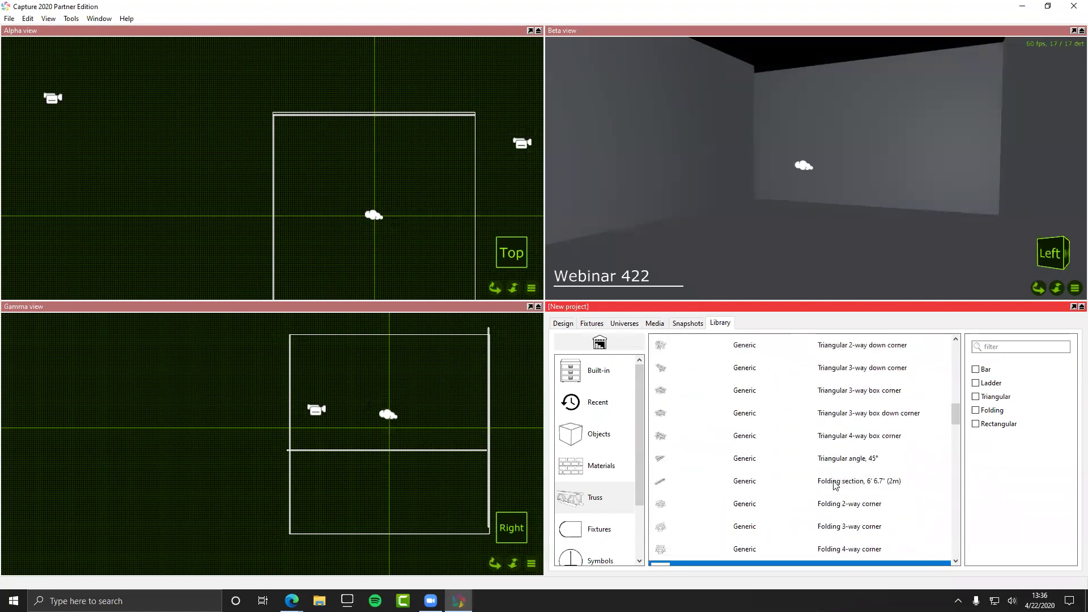
{"action": "scroll", "coordinate": [834, 486], "scroll_direction": "down", "scroll_amount": 3}
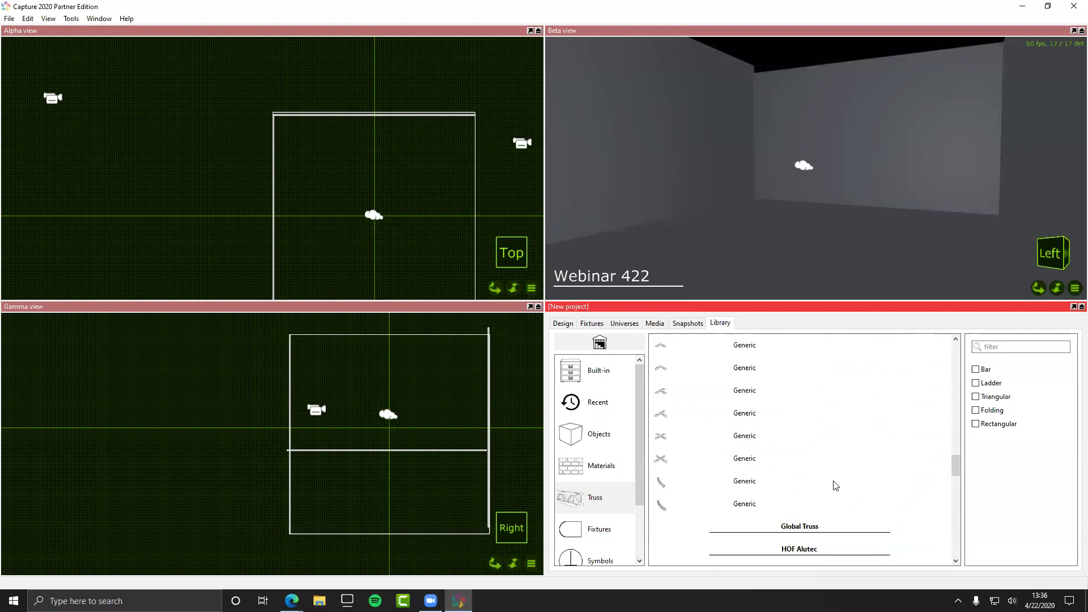
Step: Browse the truss manufacturers, looking into the Global Truss and James Thomas Engineering groups and collapsing each one again
{"action": "left_click", "coordinate": [807, 413]}
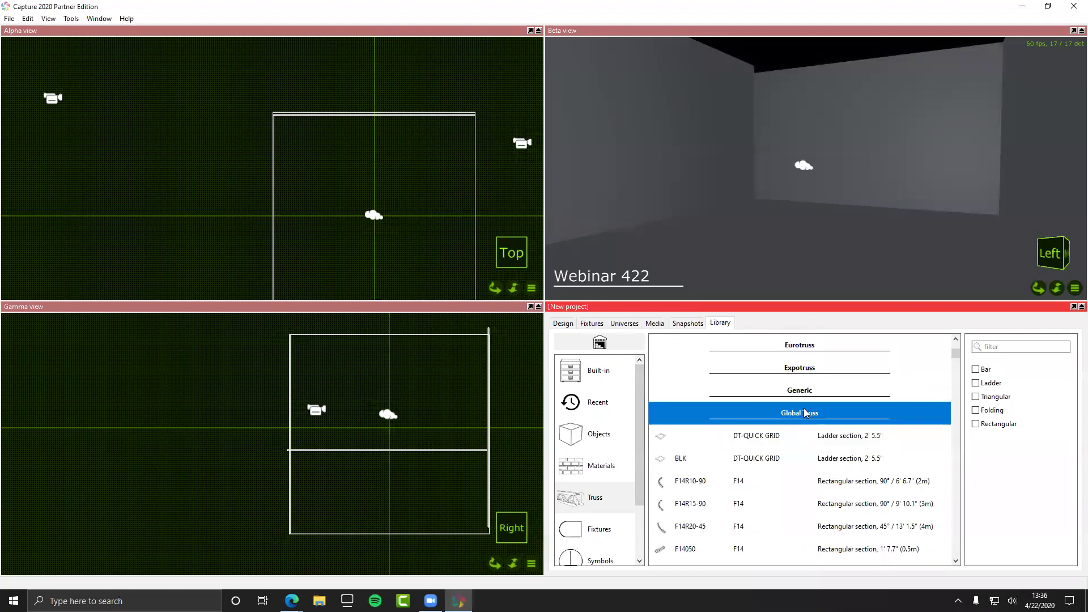
{"action": "left_click", "coordinate": [813, 412]}
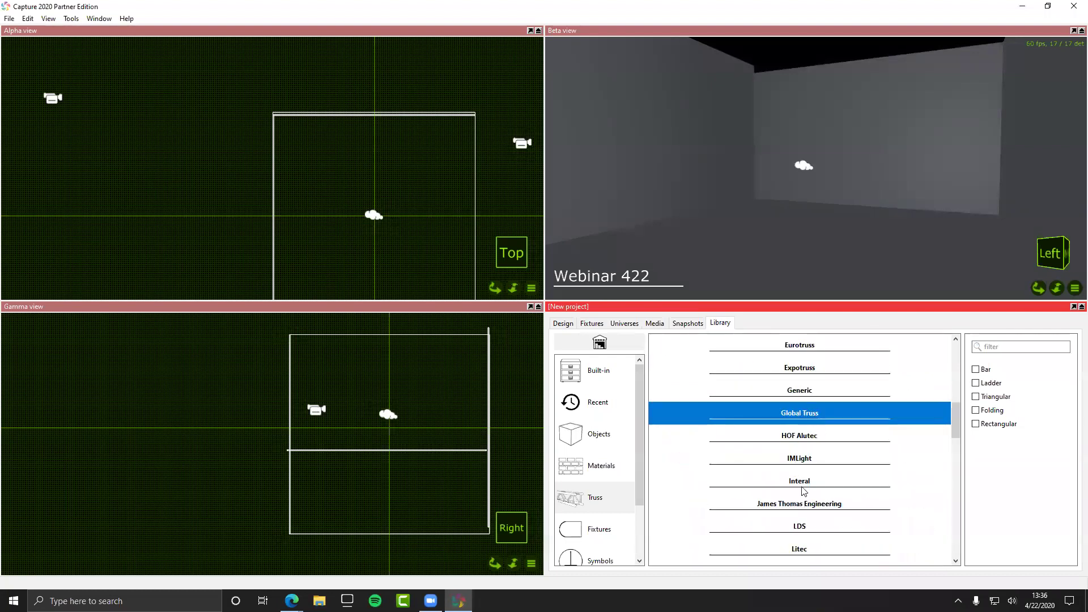
{"action": "left_click", "coordinate": [810, 504]}
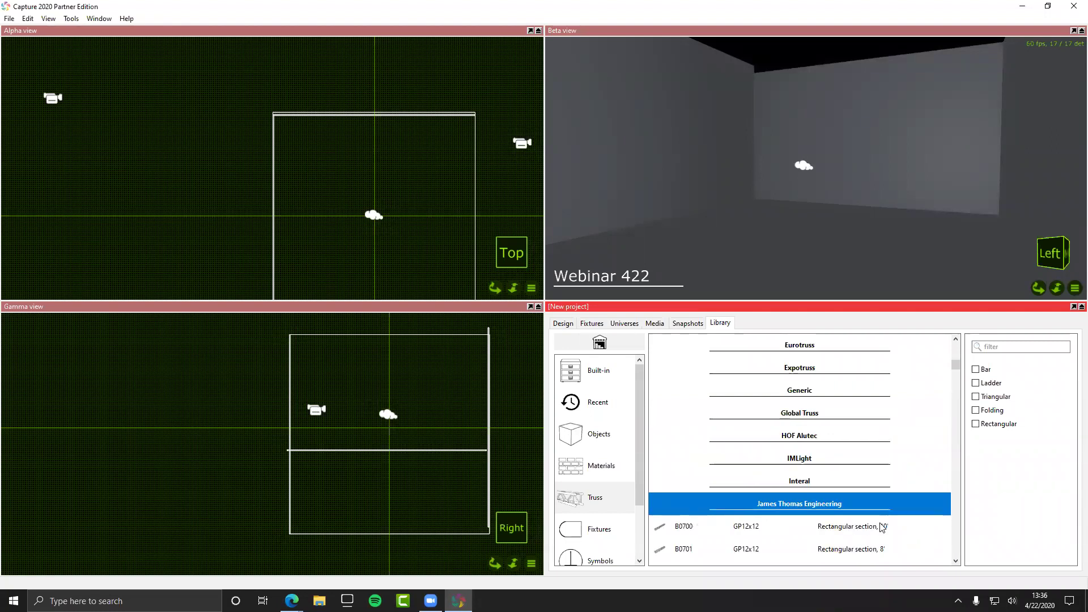
{"action": "left_click", "coordinate": [849, 507]}
{"action": "scroll", "coordinate": [831, 460], "scroll_direction": "up", "scroll_amount": 2}
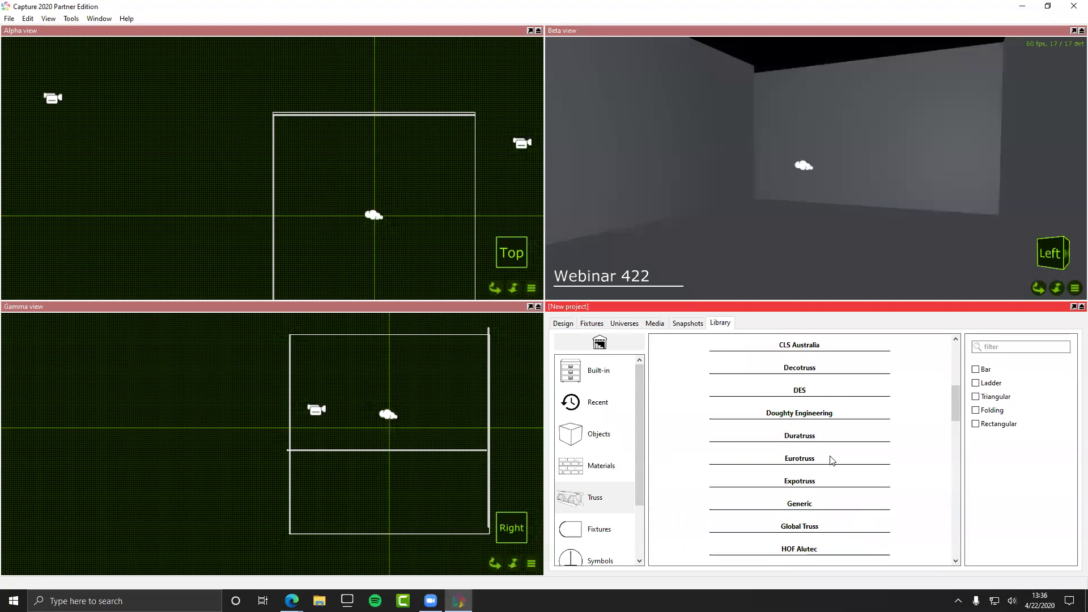
Step: Place a Global Truss F14200 rectangular section, 6' 6.7" (2m), inside the room in the Alpha top view
{"action": "left_click", "coordinate": [821, 526]}
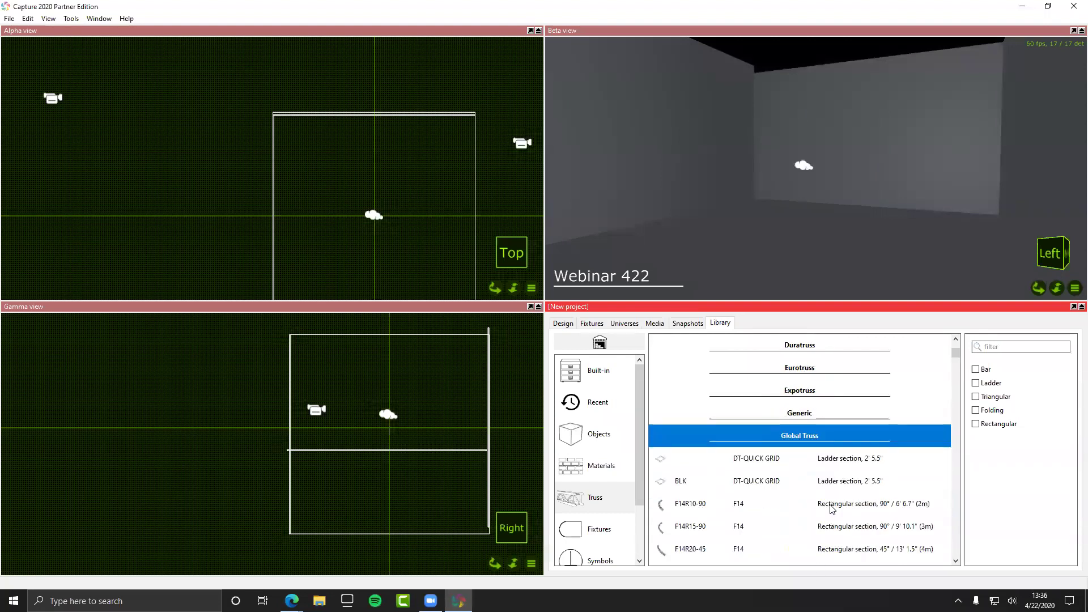
{"action": "scroll", "coordinate": [831, 508], "scroll_direction": "down", "scroll_amount": 1}
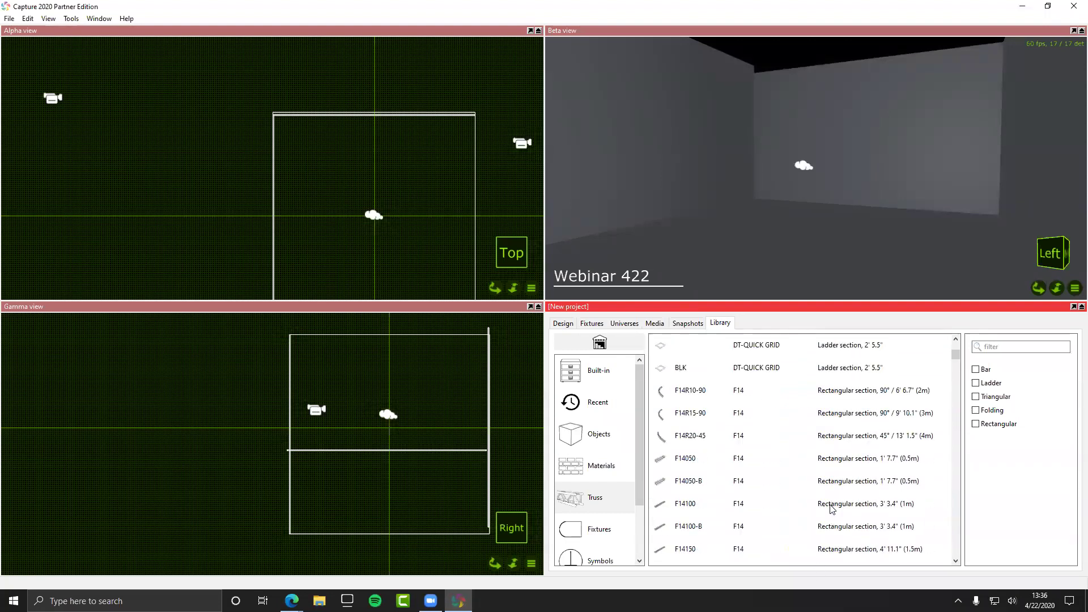
{"action": "scroll", "coordinate": [831, 508], "scroll_direction": "down", "scroll_amount": 5}
{"action": "left_click", "coordinate": [832, 475]}
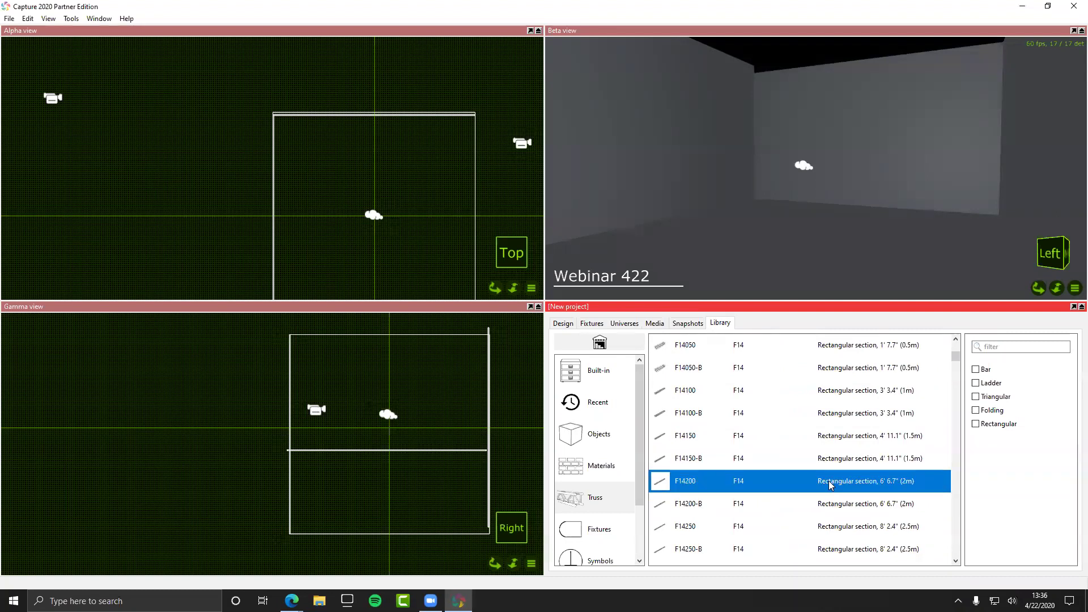
{"action": "left_click_drag", "start_coordinate": [682, 480], "coordinate": [699, 209]}
{"action": "left_click_drag", "start_coordinate": [430, 257], "coordinate": [719, 120]}
{"action": "left_click_drag", "start_coordinate": [463, 227], "coordinate": [316, 191]}
{"action": "scroll", "coordinate": [332, 201], "scroll_direction": "up", "scroll_amount": 3}
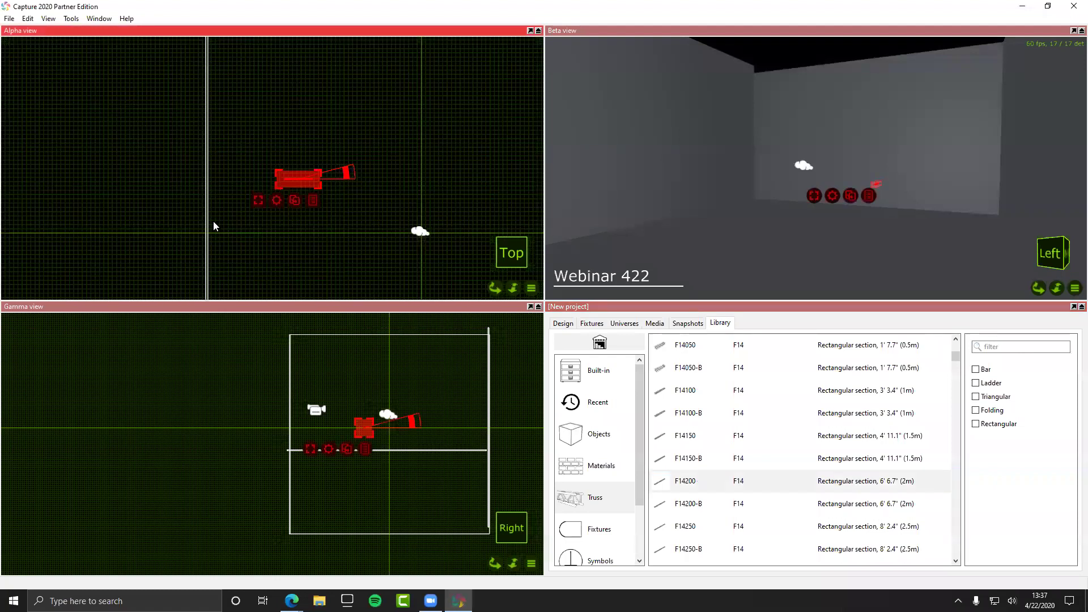
{"action": "scroll", "coordinate": [357, 218], "scroll_direction": "down", "scroll_amount": 3}
{"action": "scroll", "coordinate": [358, 218], "scroll_direction": "up", "scroll_amount": 2}
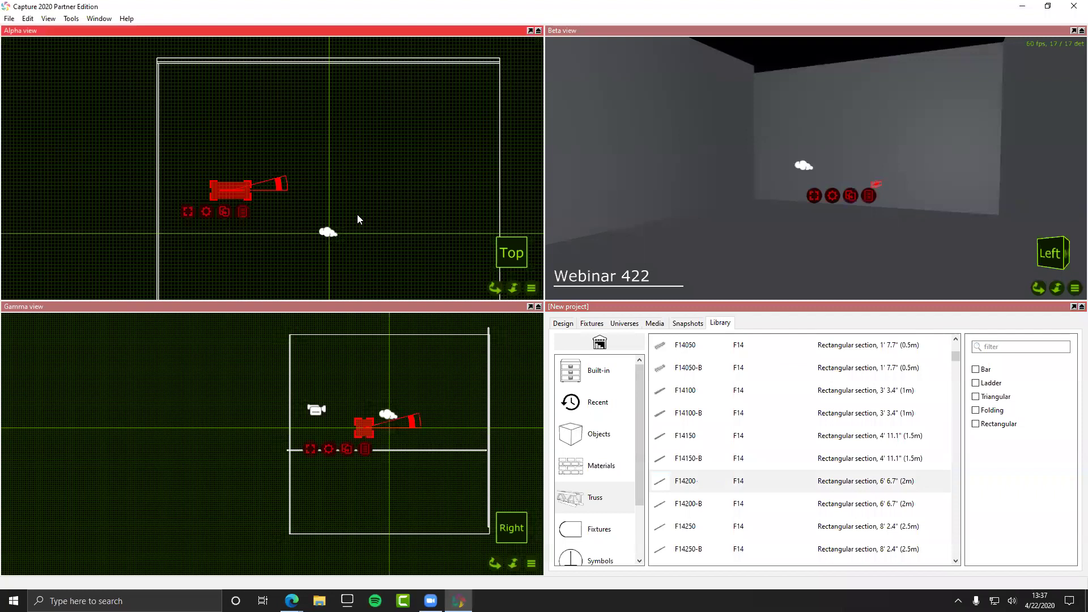
{"action": "scroll", "coordinate": [418, 441], "scroll_direction": "up", "scroll_amount": 2}
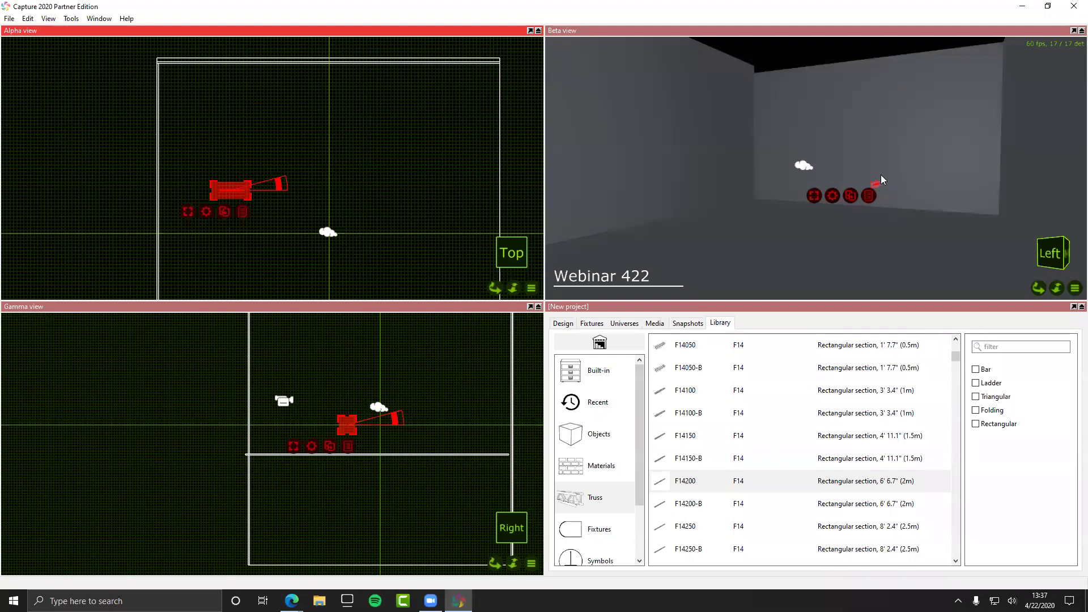
Step: Raise the truss section slightly in the Beta view and rotate it a quarter turn in the Alpha top view
{"action": "mouse_move", "coordinate": [876, 184]}
{"action": "left_mouse_down"}
{"action": "mouse_move", "coordinate": [794, 156]}
{"action": "mouse_move", "coordinate": [900, 164]}
{"action": "mouse_move", "coordinate": [847, 192]}
{"action": "mouse_move", "coordinate": [785, 162]}
{"action": "mouse_move", "coordinate": [746, 166]}
{"action": "mouse_move", "coordinate": [864, 191]}
{"action": "mouse_move", "coordinate": [837, 204]}
{"action": "mouse_move", "coordinate": [772, 168]}
{"action": "mouse_move", "coordinate": [809, 164]}
{"action": "mouse_move", "coordinate": [874, 194]}
{"action": "mouse_move", "coordinate": [822, 179]}
{"action": "mouse_move", "coordinate": [886, 176]}
{"action": "mouse_move", "coordinate": [876, 177]}
{"action": "left_mouse_up"}
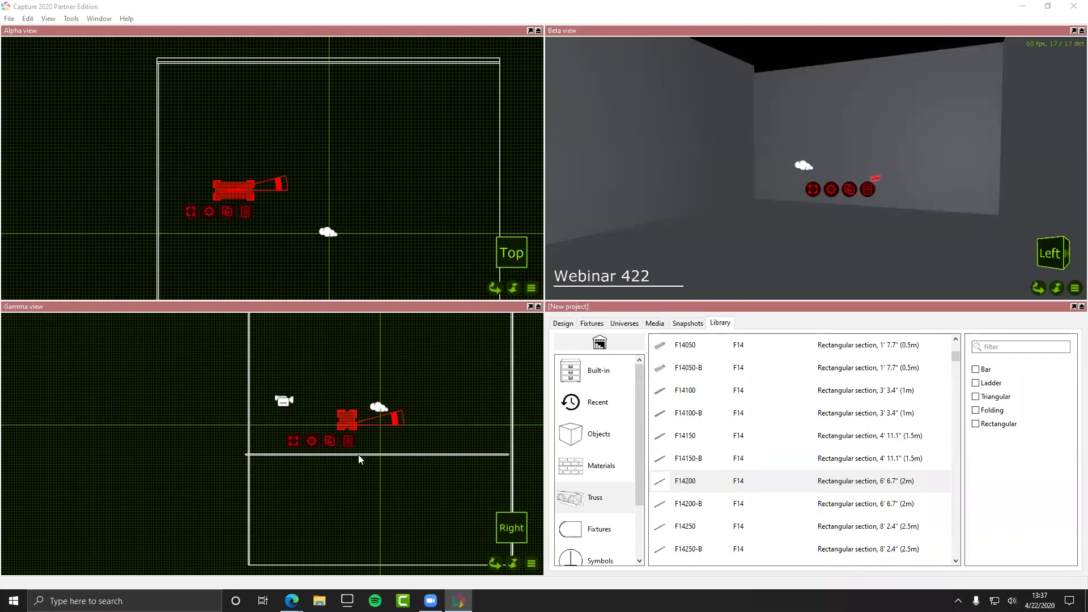
{"action": "left_click_drag", "start_coordinate": [279, 183], "coordinate": [236, 218]}
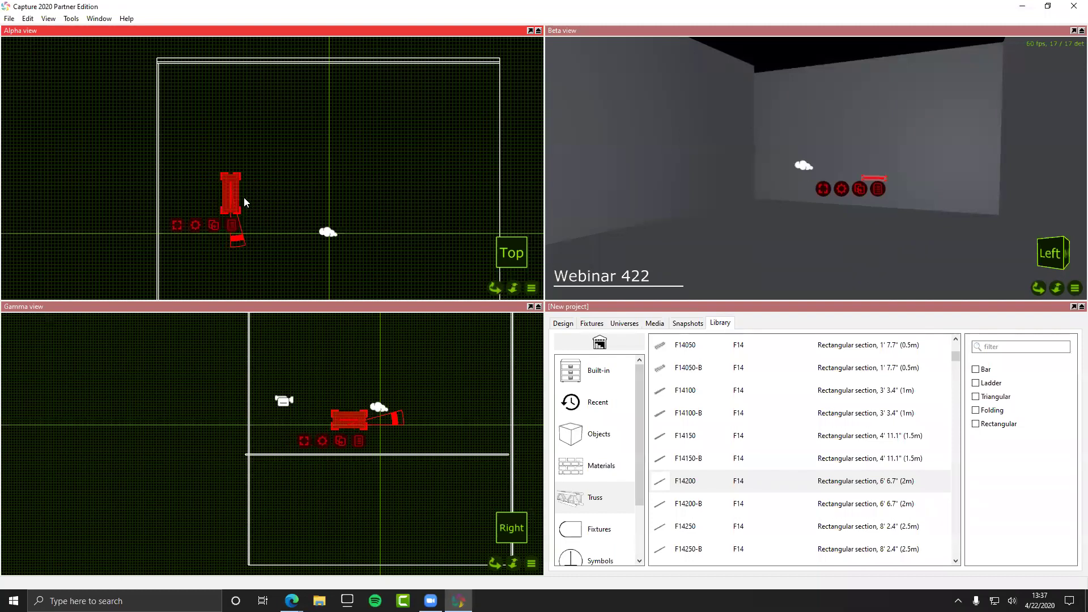
{"action": "scroll", "coordinate": [241, 197], "scroll_direction": "up", "scroll_amount": 3}
{"action": "scroll", "coordinate": [232, 178], "scroll_direction": "down", "scroll_amount": 3}
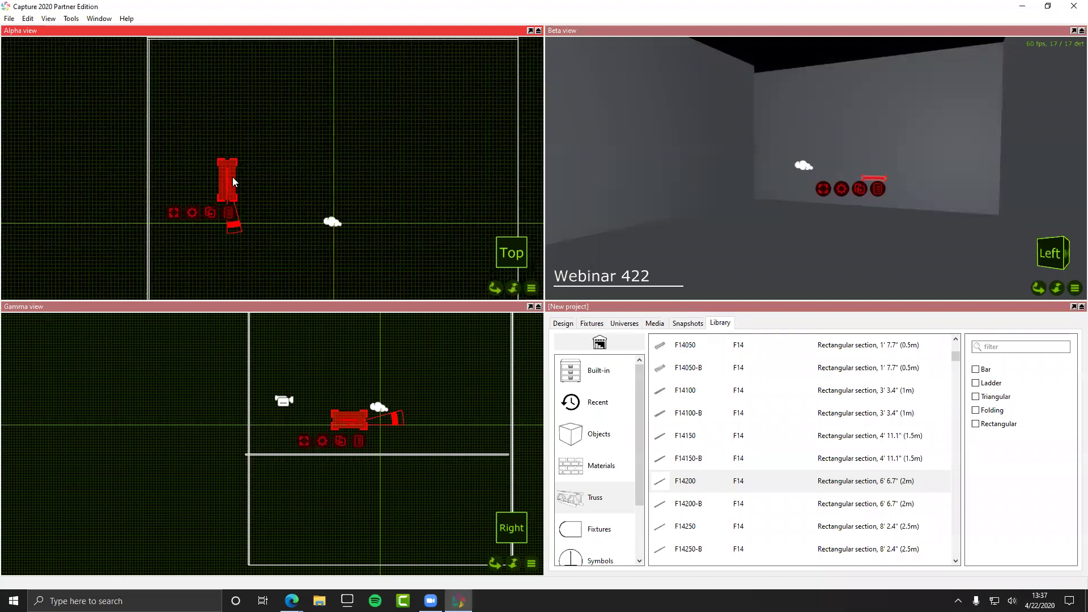
Step: Start cloning the truss section, setting the number of clones to 4 and the Z offset to 0'
{"action": "key", "text": "ctrl+d"}
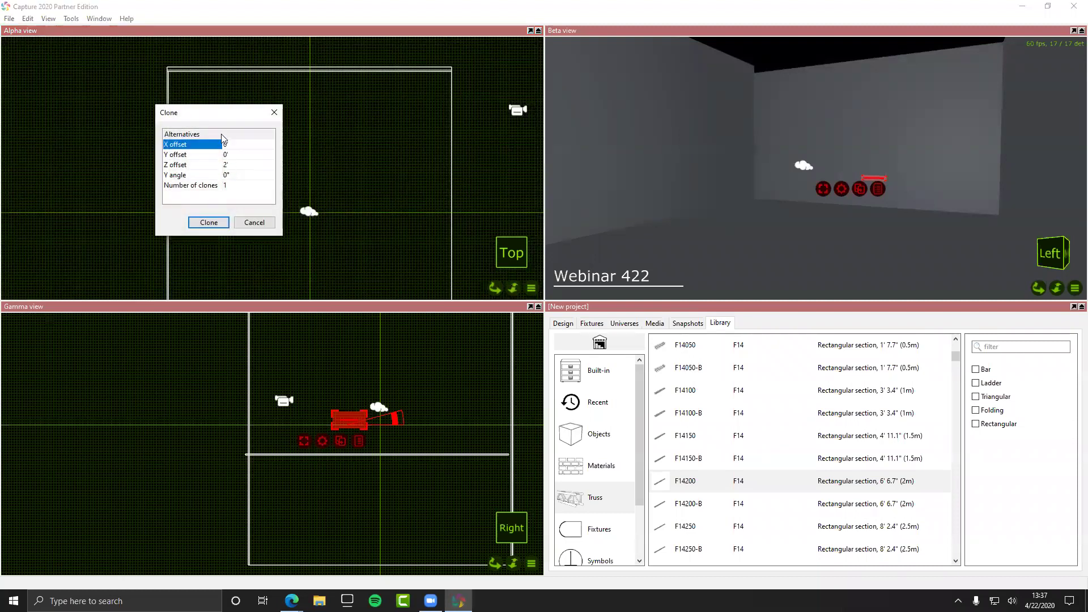
{"action": "left_click_drag", "start_coordinate": [209, 112], "coordinate": [355, 118]}
{"action": "left_click", "coordinate": [390, 193]}
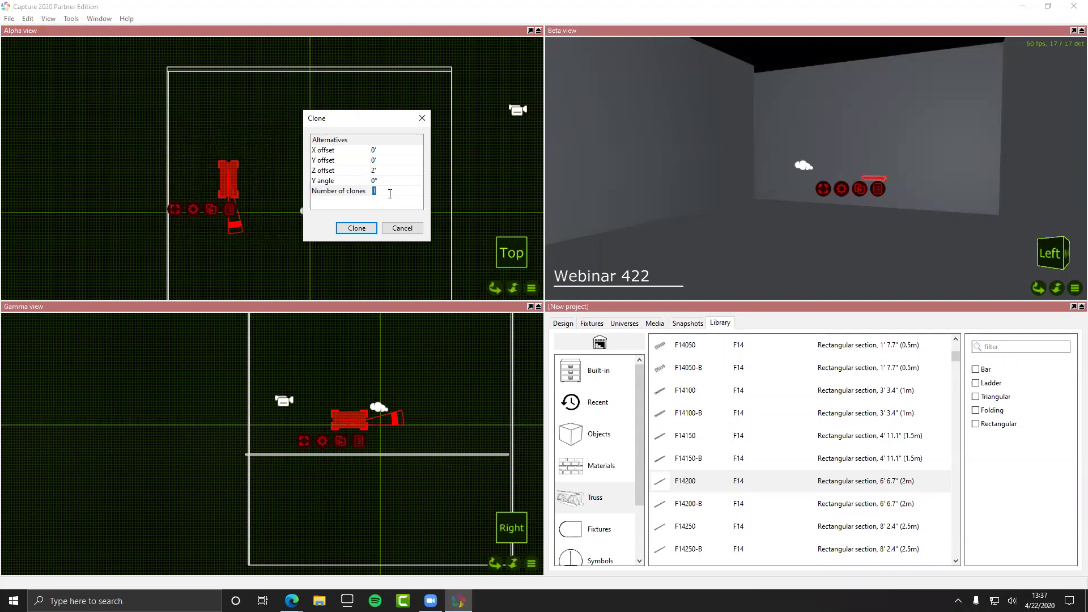
{"action": "type", "text": "4"}
{"action": "left_click", "coordinate": [377, 170]}
{"action": "left_click", "coordinate": [377, 170]}
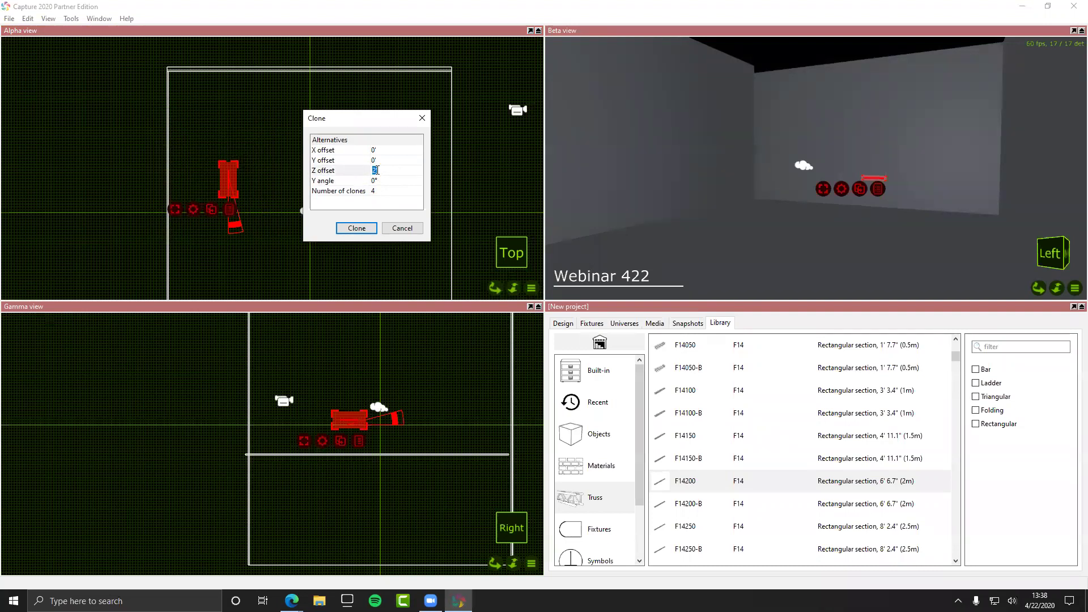
{"action": "type", "text": "0"}
{"action": "key", "text": "Return"}
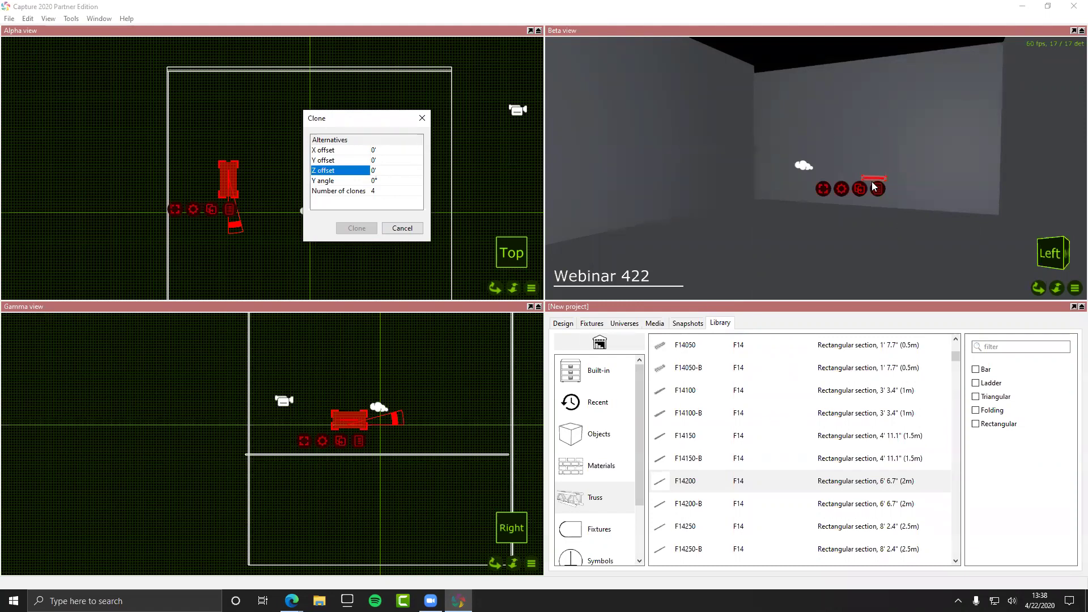
Step: Clone the truss section with a Y offset of 2m, and remove the resulting clones
{"action": "double_click", "coordinate": [384, 161]}
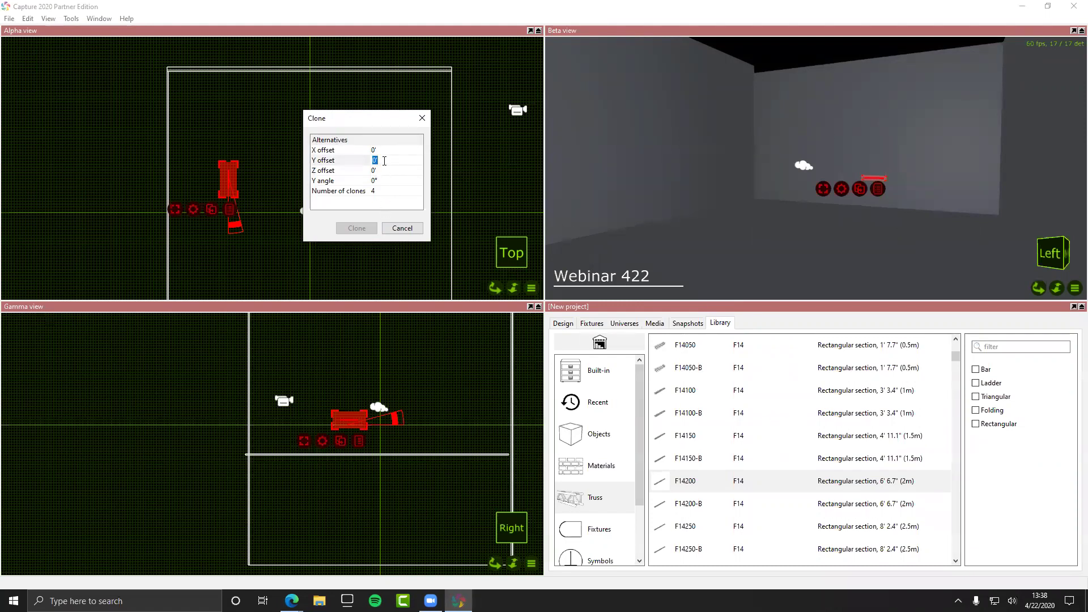
{"action": "type", "text": "2m"}
{"action": "key", "text": "Return"}
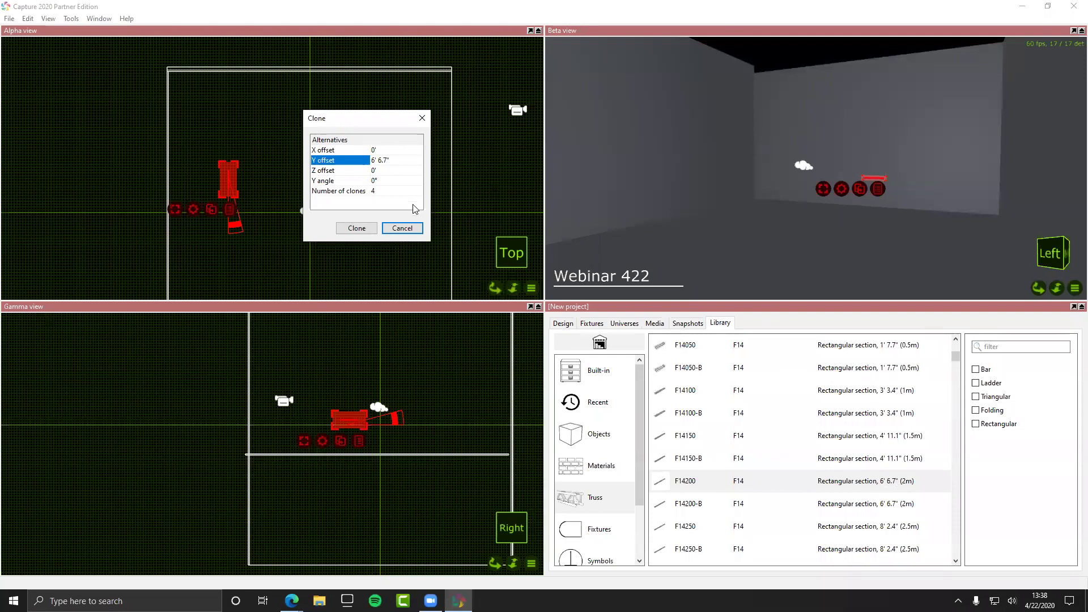
{"action": "left_click", "coordinate": [359, 230]}
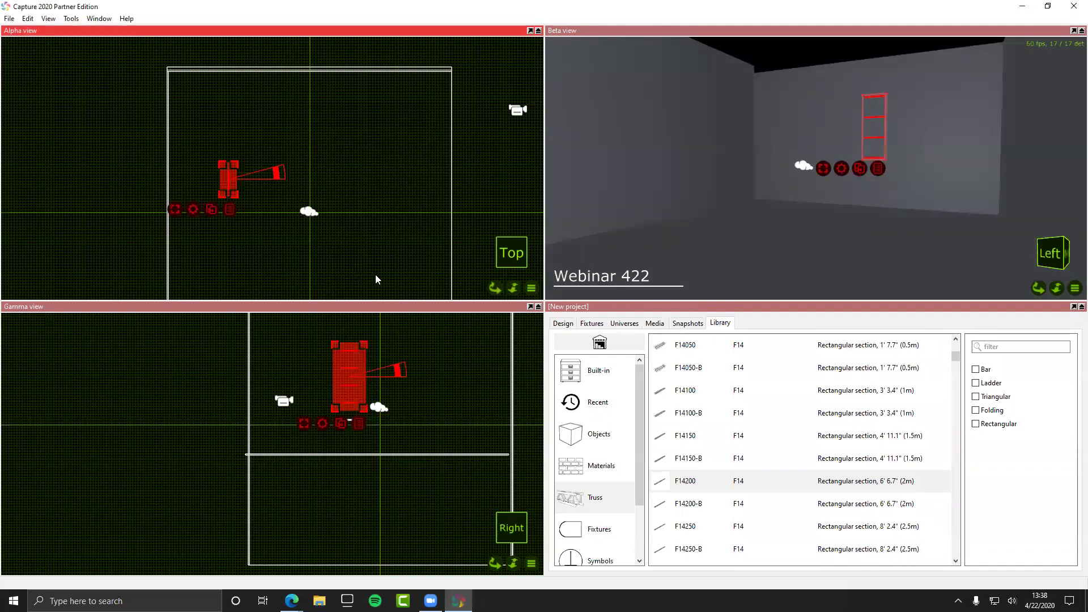
{"action": "key", "text": "Delete"}
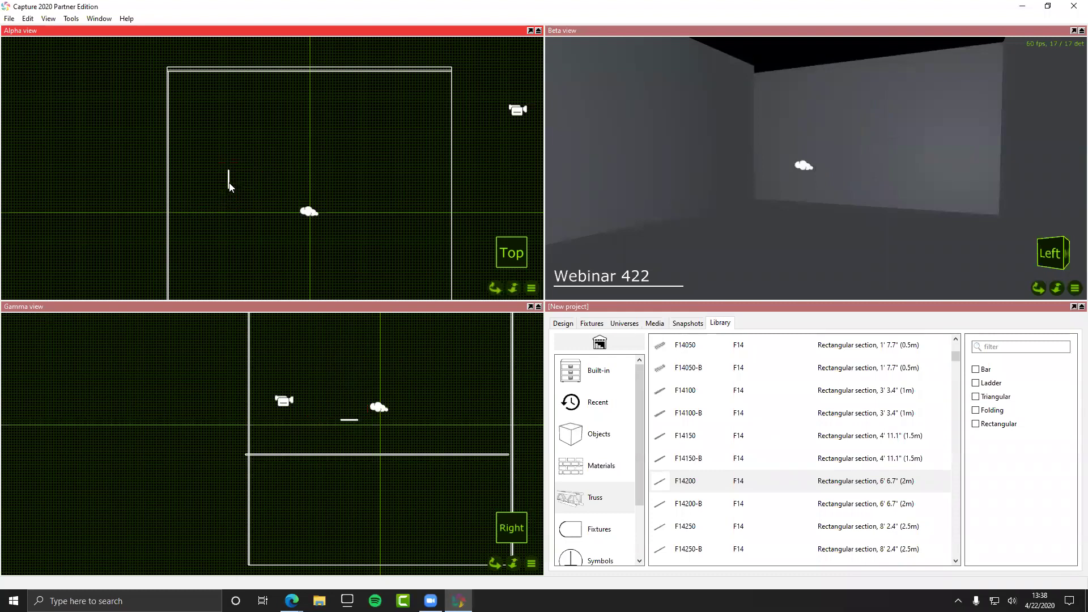
{"action": "key", "text": "ctrl+z"}
Step: Try cloning the truss section four times with a Y offset of 0' and an X offset of 2m, and discard the clones
{"action": "key", "text": "ctrl+d"}
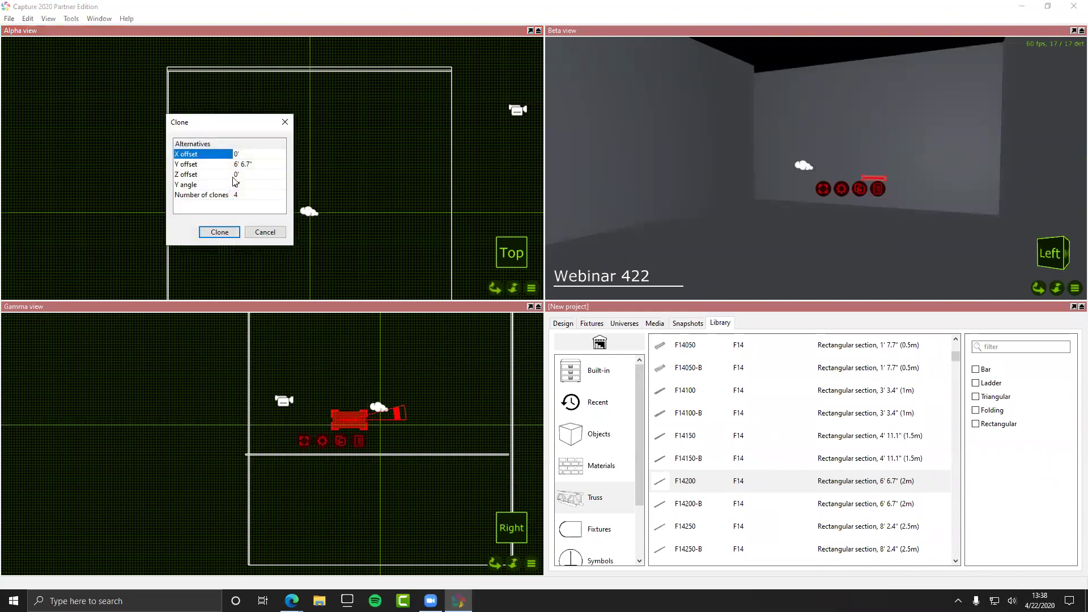
{"action": "left_click", "coordinate": [244, 164]}
{"action": "key", "text": "ctrl+c"}
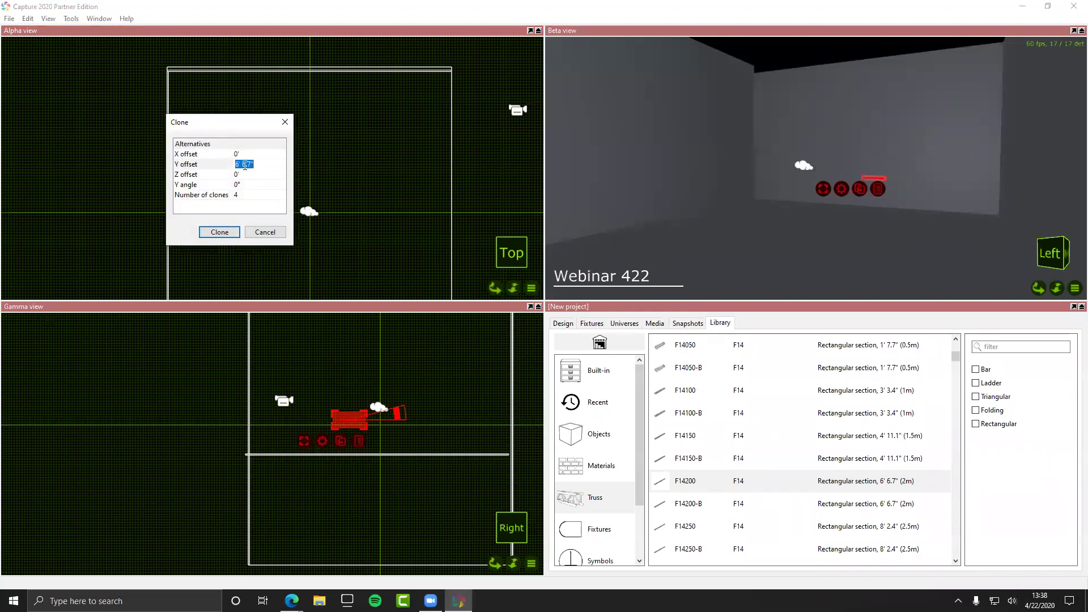
{"action": "type", "text": "0"}
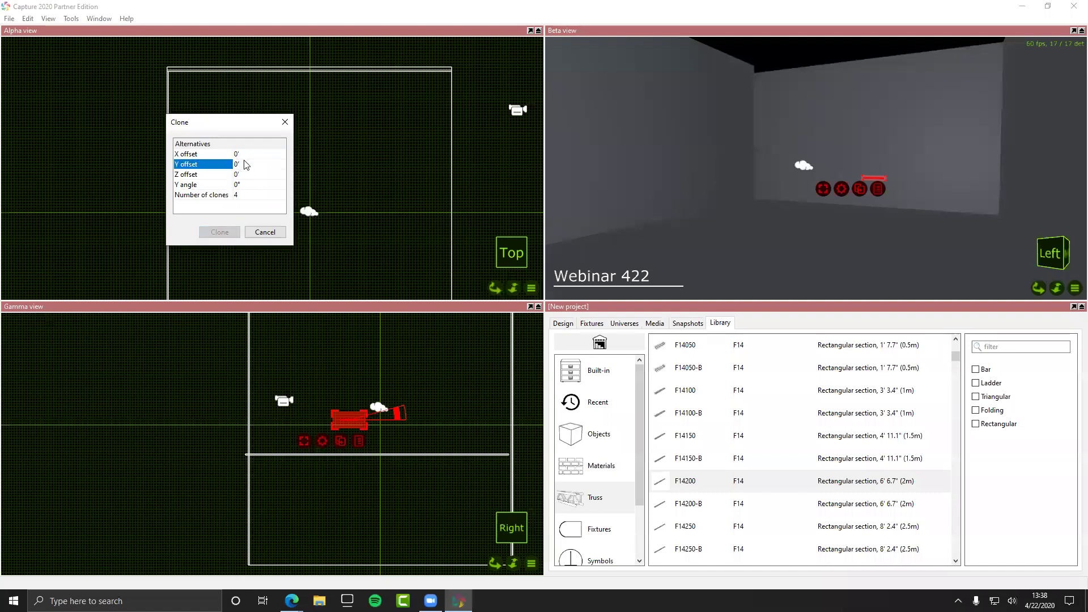
{"action": "left_click", "coordinate": [245, 154]}
{"action": "key", "text": "ctrl+v"}
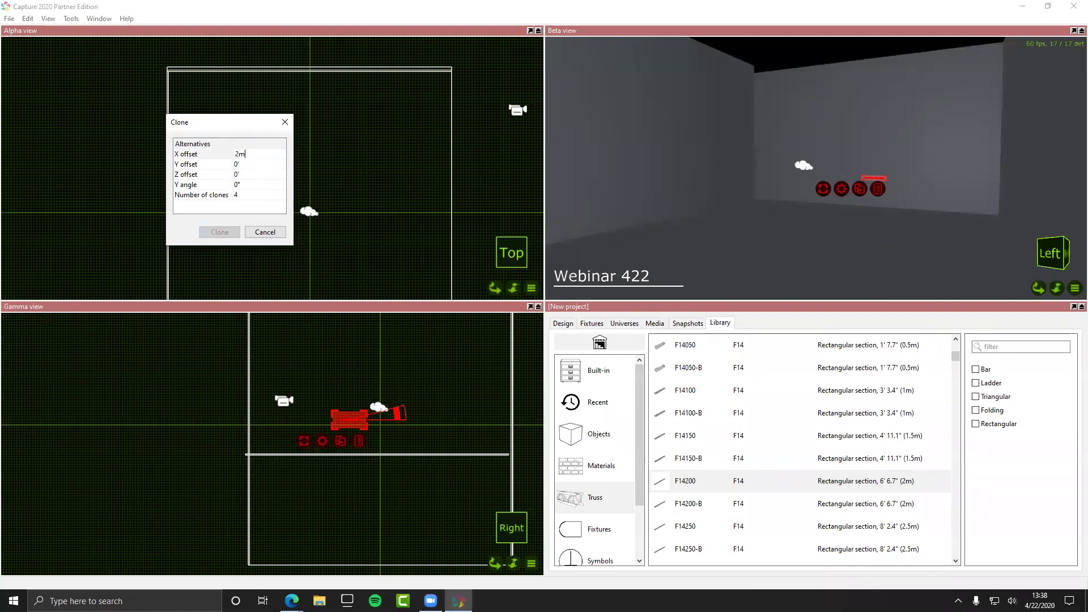
{"action": "key", "text": "Return"}
{"action": "left_click", "coordinate": [219, 232]}
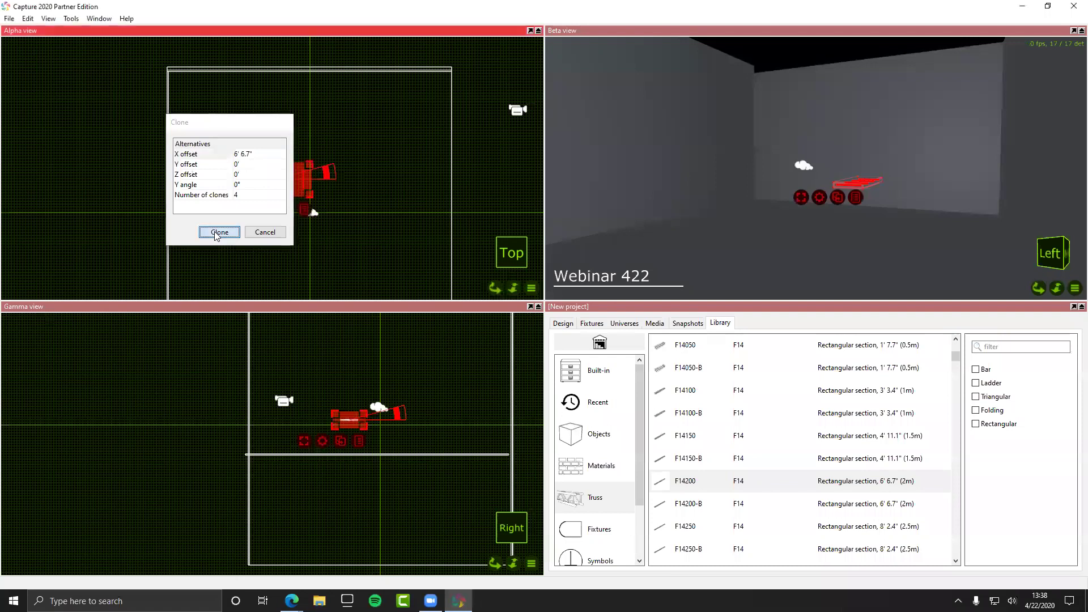
{"action": "left_click", "coordinate": [264, 196]}
{"action": "left_click", "coordinate": [229, 176]}
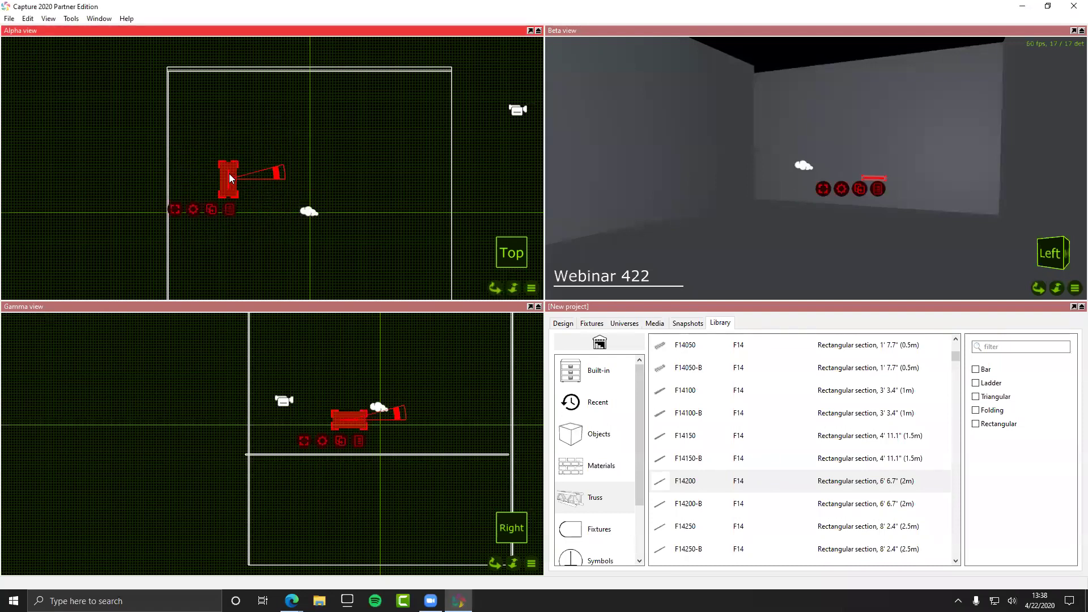
Step: Clone the truss section four times with an X offset of 0' and a Z offset of 6' 6.7"
{"action": "key", "text": "ctrl+d"}
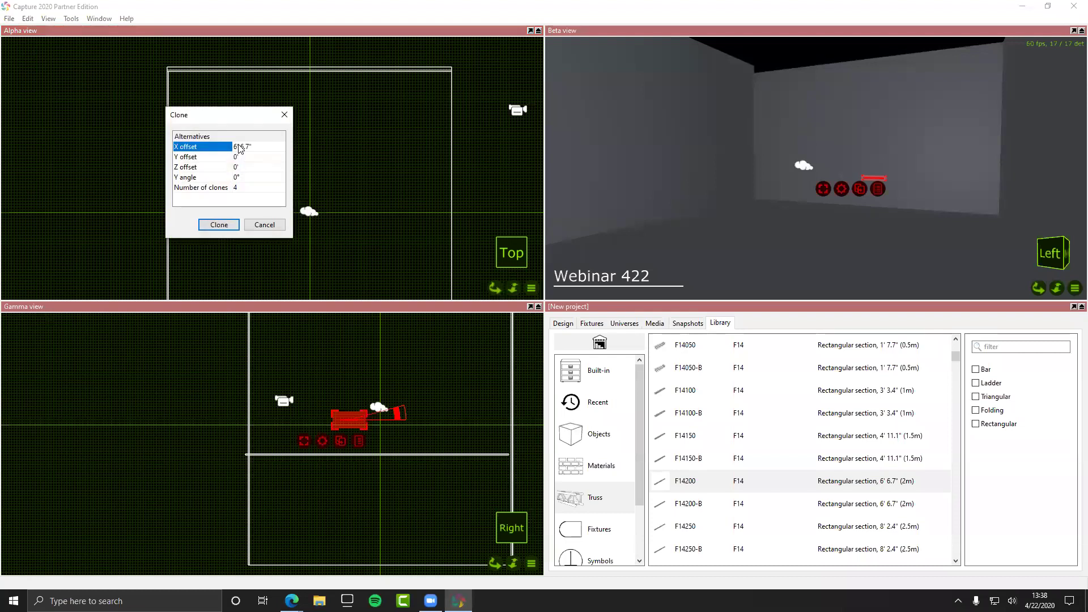
{"action": "left_click", "coordinate": [238, 147]}
{"action": "key", "text": "ctrl+c"}
{"action": "left_click", "coordinate": [240, 145]}
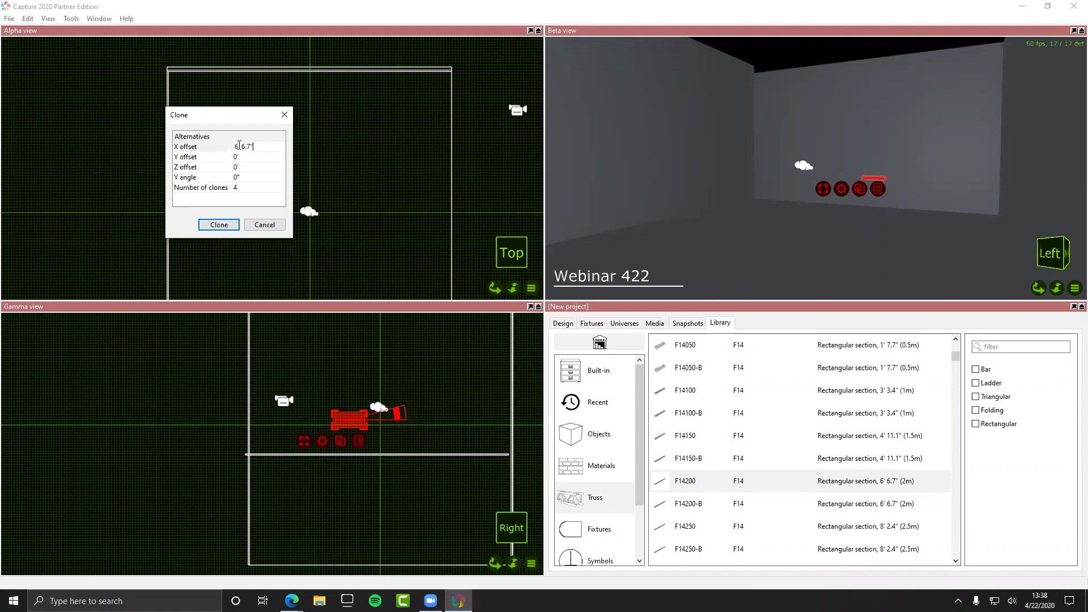
{"action": "key", "text": "BackSpace"}
{"action": "key", "text": "BackSpace"}
{"action": "key", "text": "BackSpace"}
{"action": "key", "text": "BackSpace"}
{"action": "key", "text": "BackSpace"}
{"action": "key", "text": "BackSpace"}
{"action": "key", "text": "BackSpace"}
{"action": "type", "text": "0"}
{"action": "left_click", "coordinate": [253, 169]}
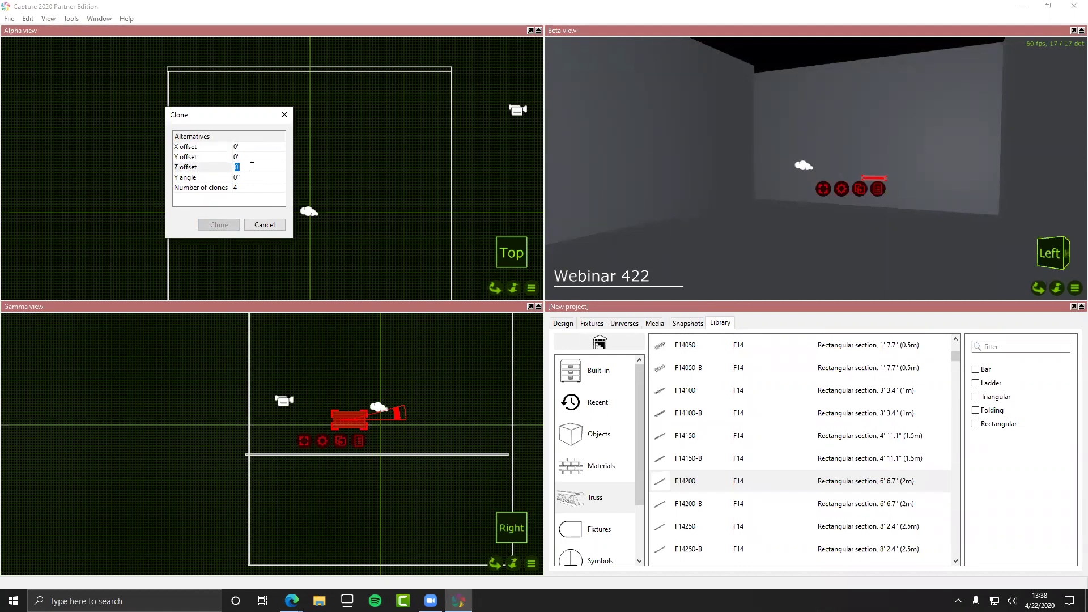
{"action": "key", "text": "ctrl+v"}
{"action": "left_click", "coordinate": [222, 225]}
{"action": "left_click", "coordinate": [222, 225]}
Step: Select the cloned truss run, examine it up close in the Alpha view, and select only its end section
{"action": "left_click_drag", "start_coordinate": [205, 161], "coordinate": [271, 289]}
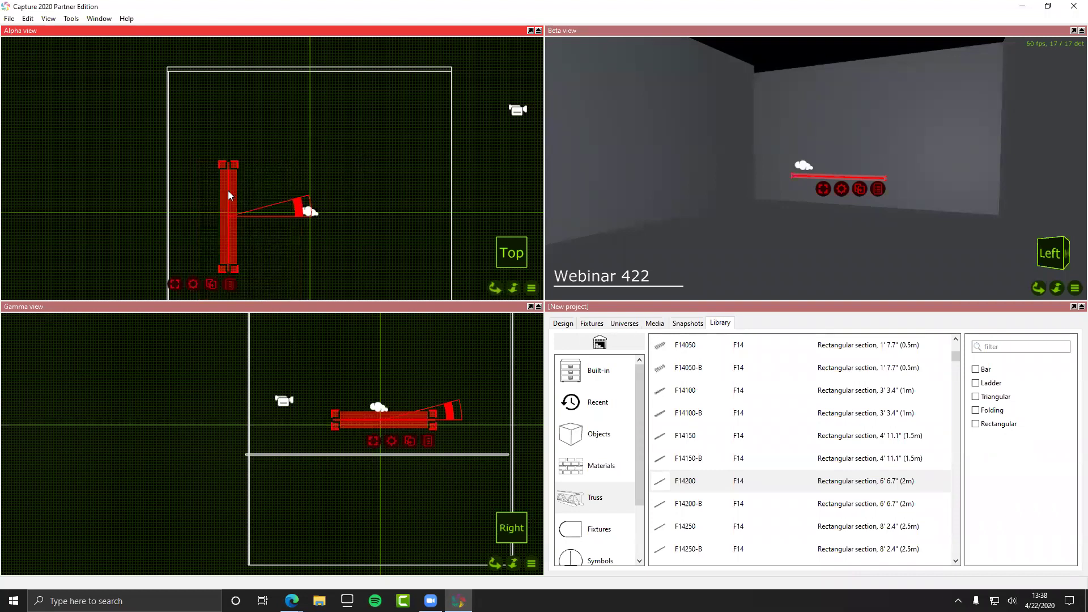
{"action": "scroll", "coordinate": [228, 191], "scroll_direction": "up", "scroll_amount": 2}
{"action": "scroll", "coordinate": [229, 157], "scroll_direction": "up", "scroll_amount": 3}
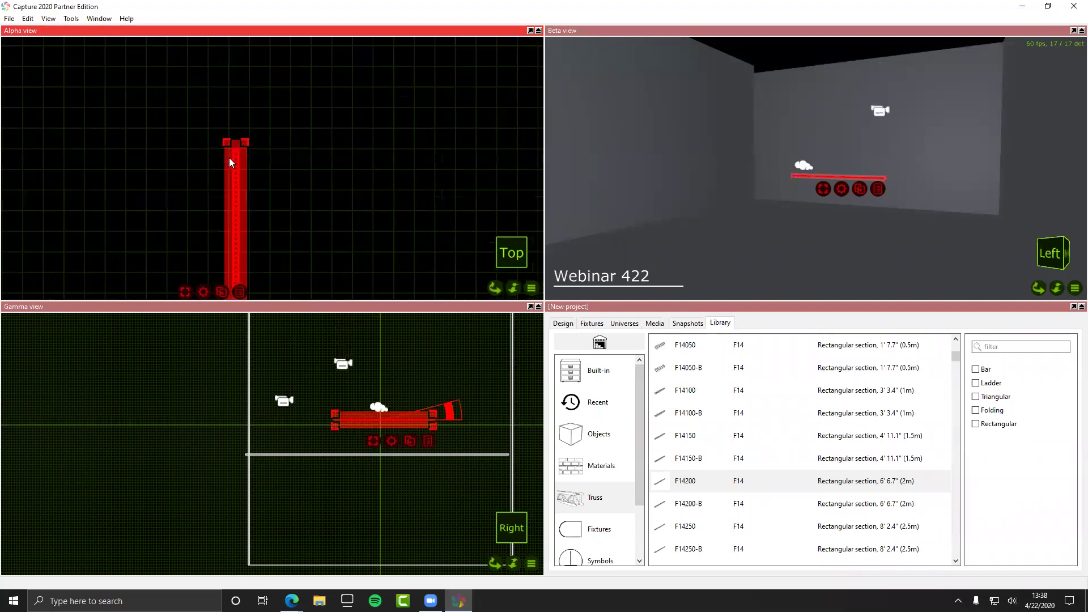
{"action": "left_click", "coordinate": [288, 194]}
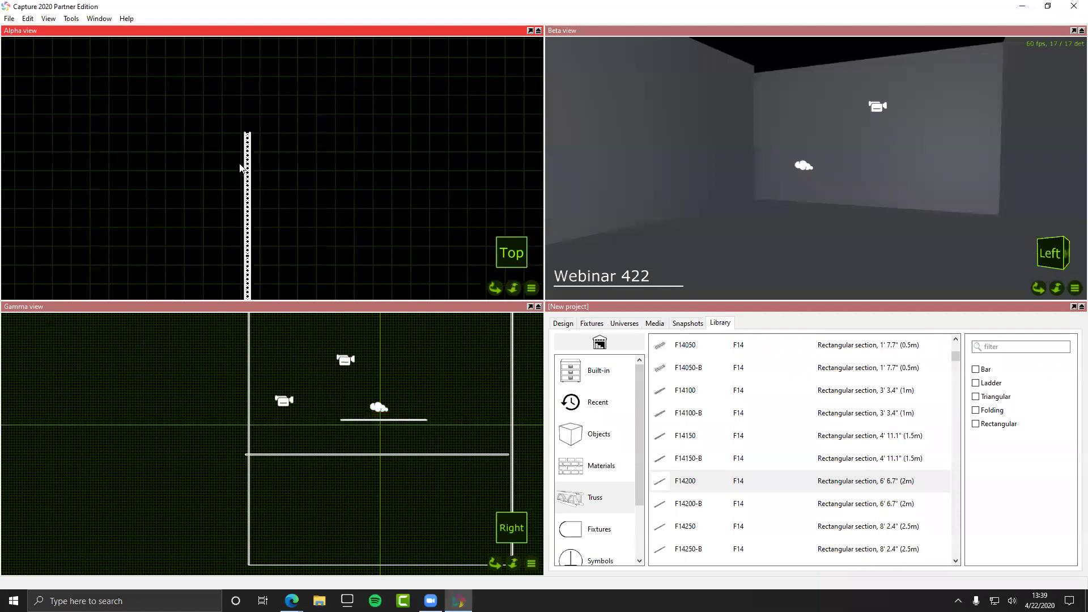
{"action": "mouse_move", "coordinate": [248, 158]}
{"action": "left_mouse_down"}
{"action": "mouse_move", "coordinate": [248, 138]}
{"action": "mouse_move", "coordinate": [247, 155]}
{"action": "left_mouse_up"}
Step: Select all the sections of the truss run together in the Alpha top view
{"action": "scroll", "coordinate": [204, 80], "scroll_direction": "down", "scroll_amount": 4}
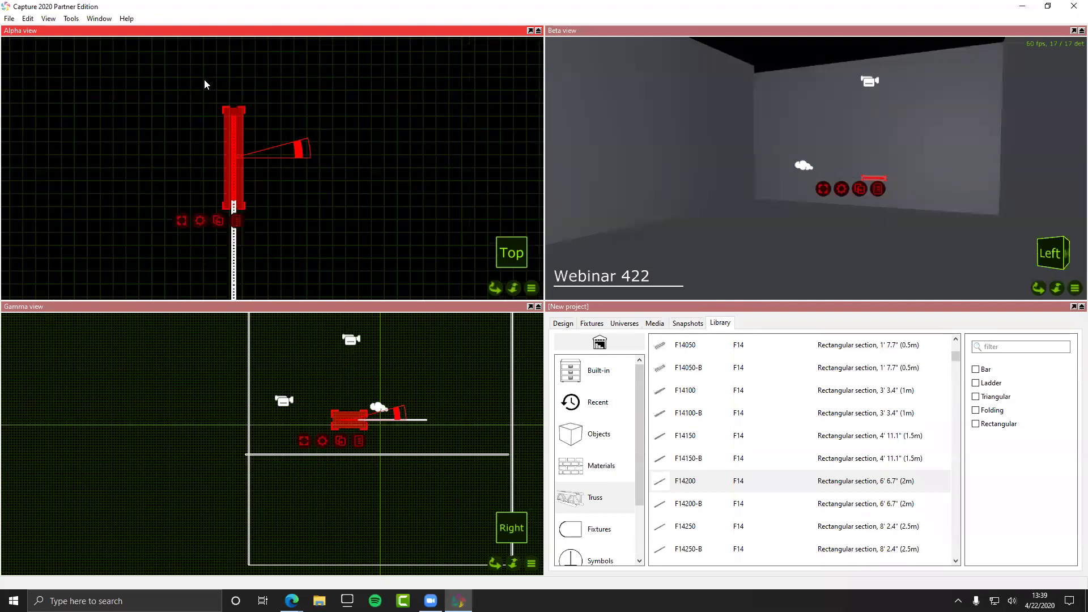
{"action": "scroll", "coordinate": [291, 177], "scroll_direction": "down", "scroll_amount": 2}
{"action": "scroll", "coordinate": [219, 86], "scroll_direction": "down", "scroll_amount": 1}
{"action": "scroll", "coordinate": [211, 92], "scroll_direction": "down", "scroll_amount": 2}
{"action": "left_click", "coordinate": [209, 101]}
{"action": "left_click_drag", "start_coordinate": [209, 101], "coordinate": [268, 264]}
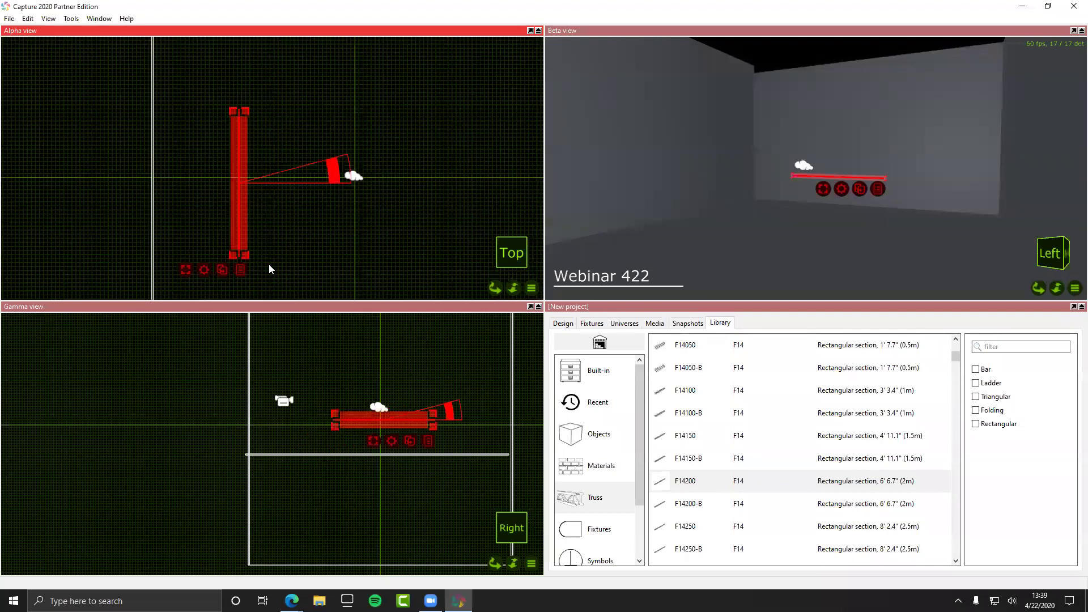
Step: Move the whole truss run across the Alpha top view to just beside the room's central axis, and clear the selection
{"action": "left_click", "coordinate": [825, 193]}
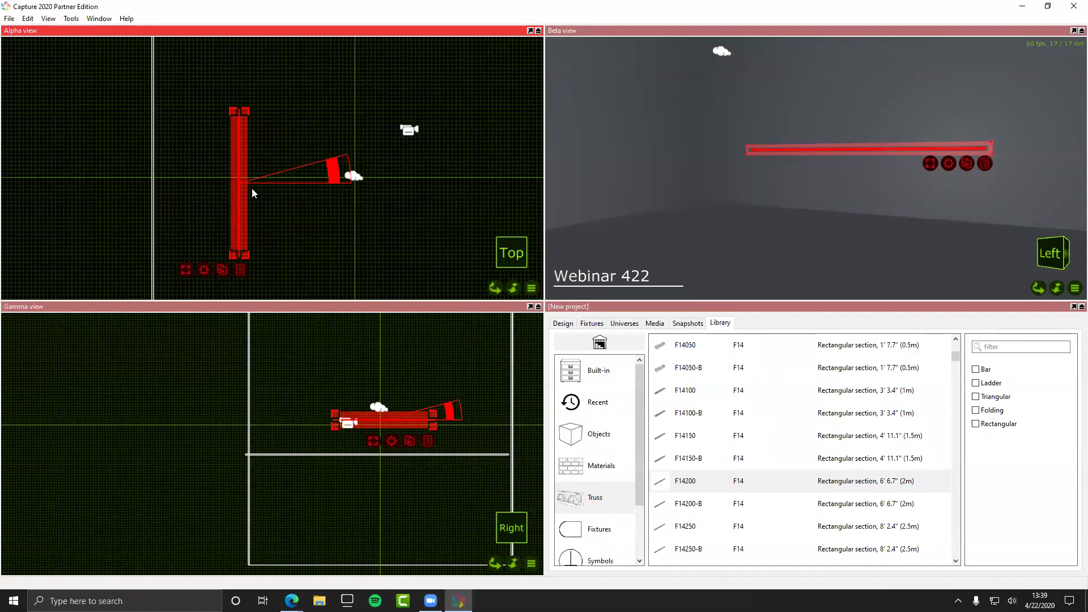
{"action": "left_click_drag", "start_coordinate": [237, 193], "coordinate": [337, 185]}
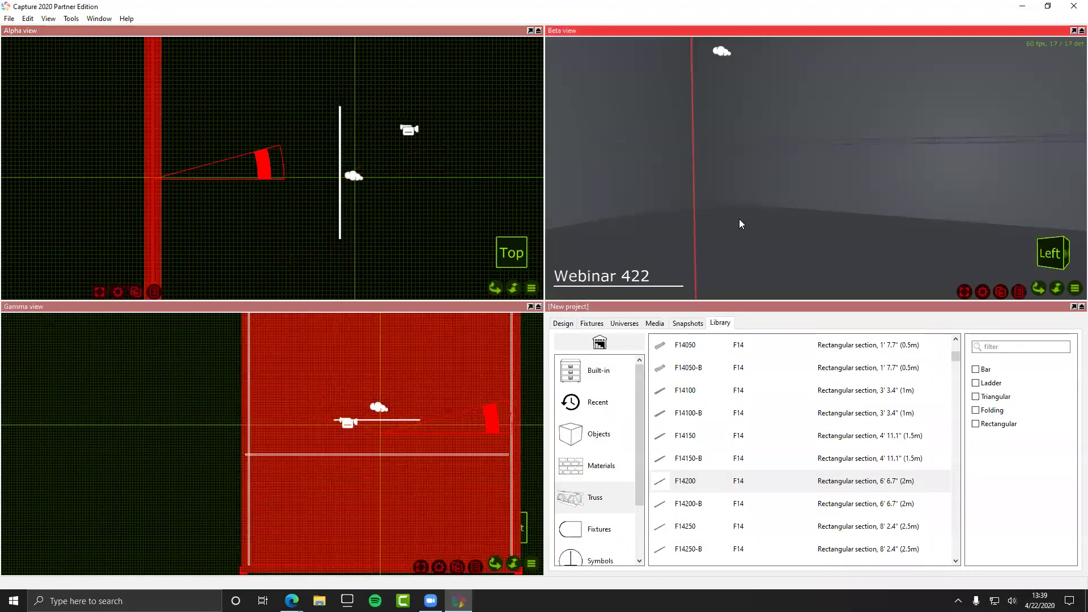
{"action": "left_click", "coordinate": [136, 163]}
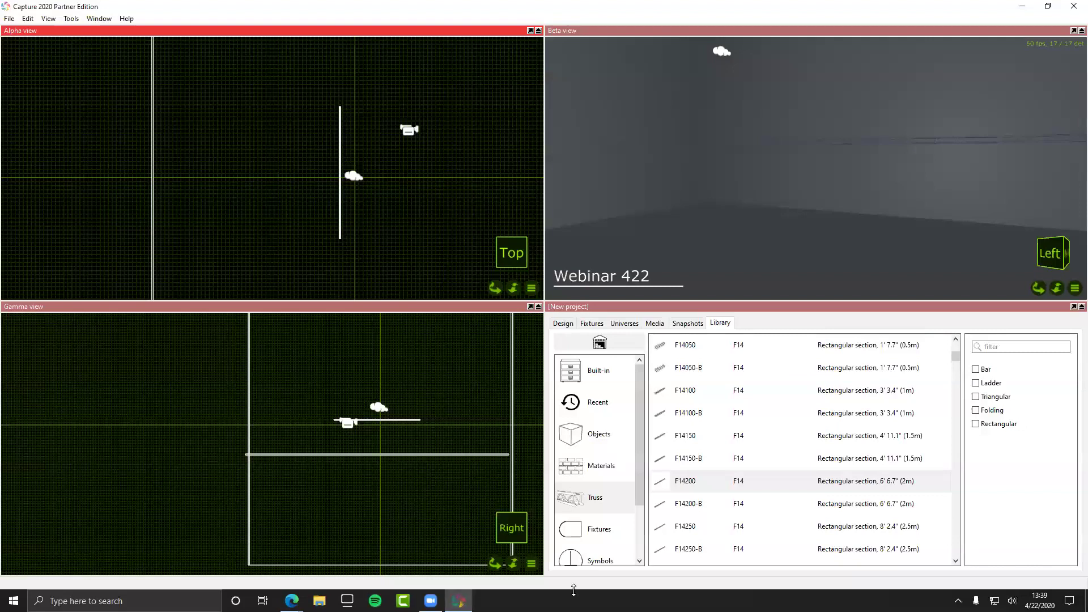
Step: Show the library's material categories and pick out the room's walls in the Beta view
{"action": "left_click", "coordinate": [602, 474]}
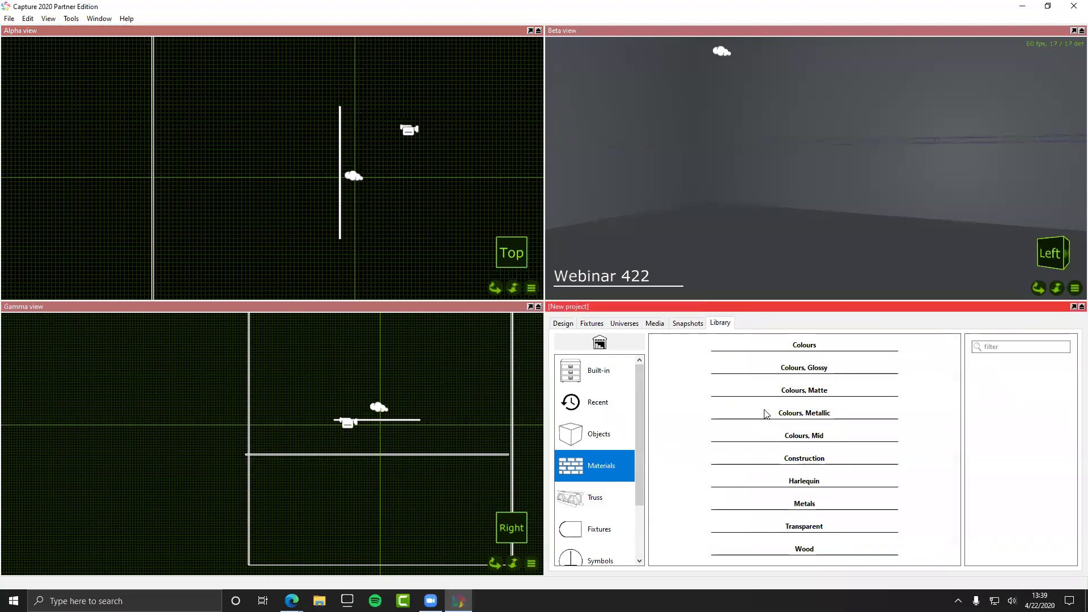
{"action": "left_click", "coordinate": [759, 148]}
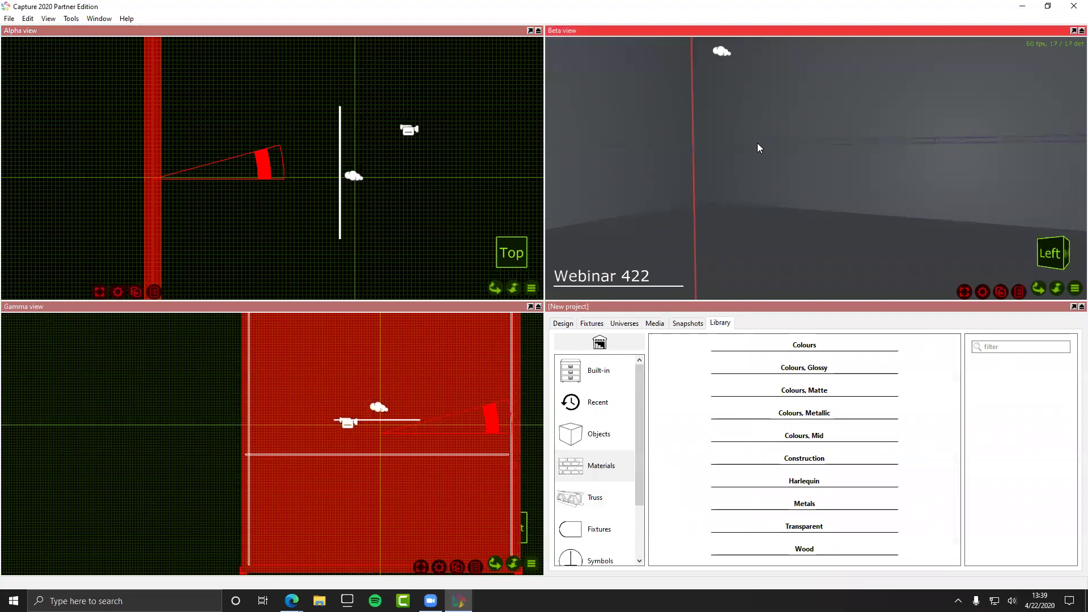
{"action": "left_click", "coordinate": [654, 156]}
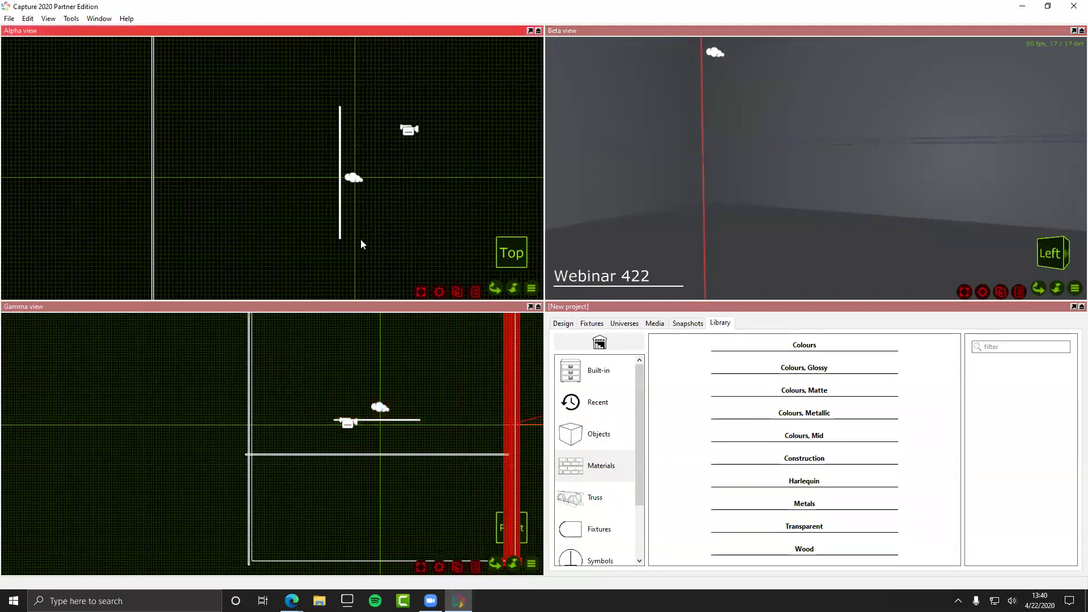
Step: Select the end section of the truss run and review its properties, including its color and material
{"action": "left_click", "coordinate": [361, 244]}
{"action": "left_click", "coordinate": [340, 230]}
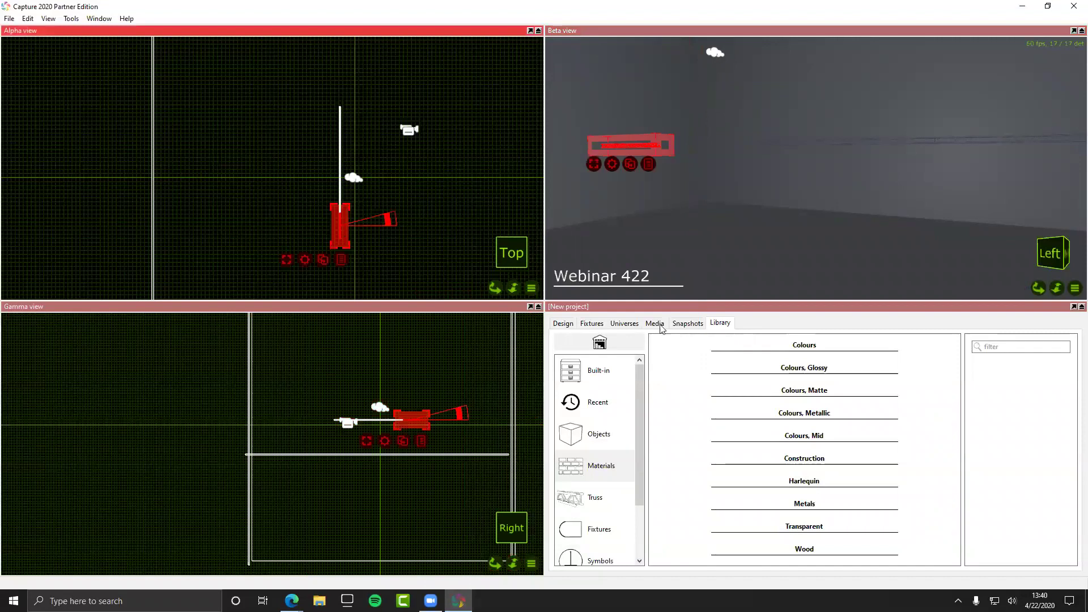
{"action": "left_click", "coordinate": [563, 323]}
{"action": "left_click", "coordinate": [590, 376]}
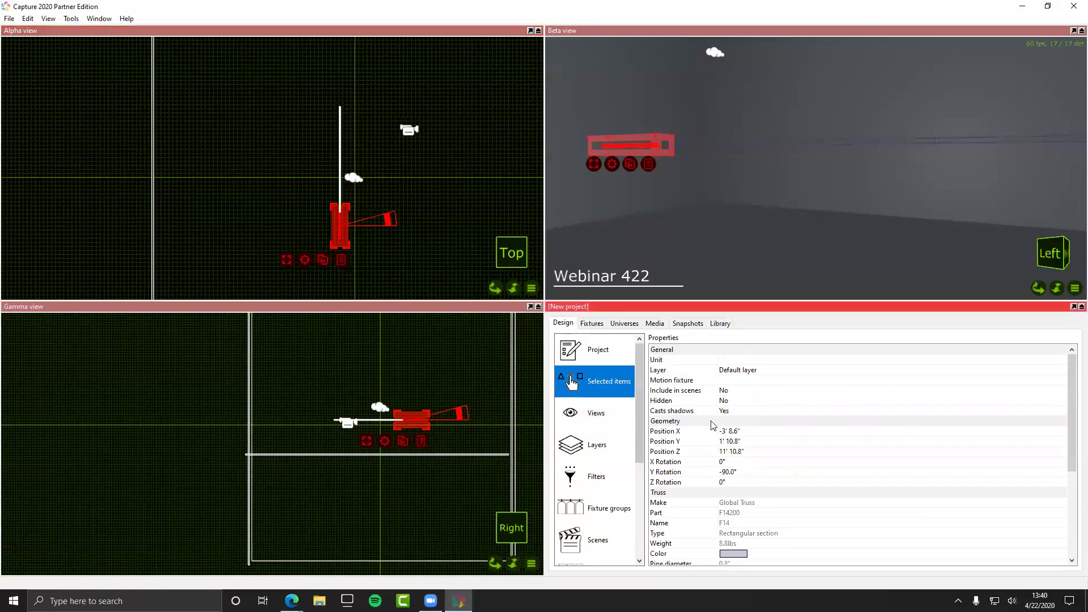
{"action": "scroll", "coordinate": [729, 407], "scroll_direction": "down", "scroll_amount": 5}
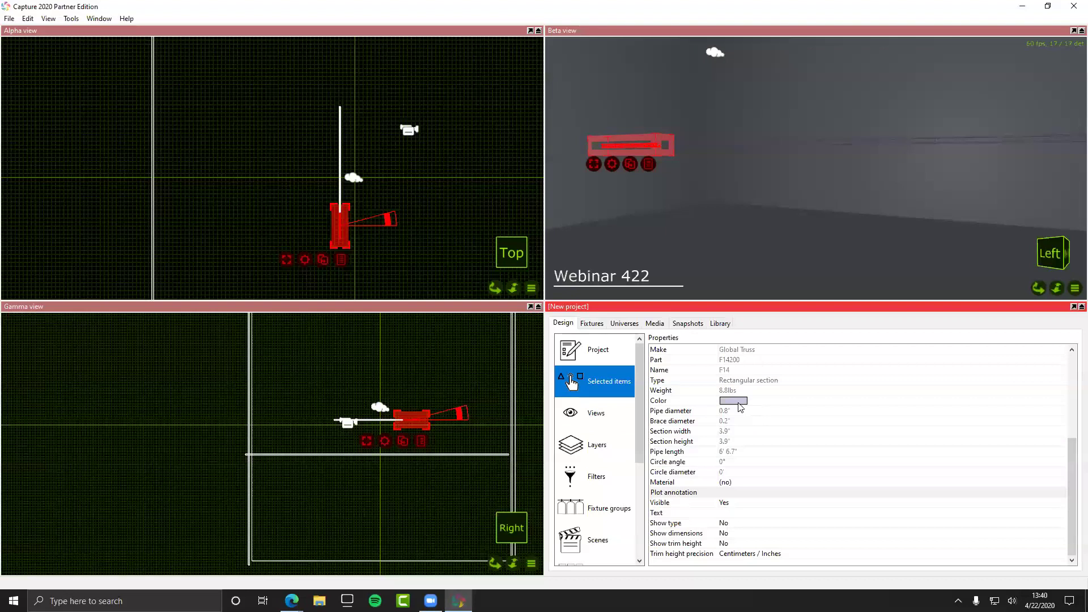
{"action": "left_click", "coordinate": [732, 404]}
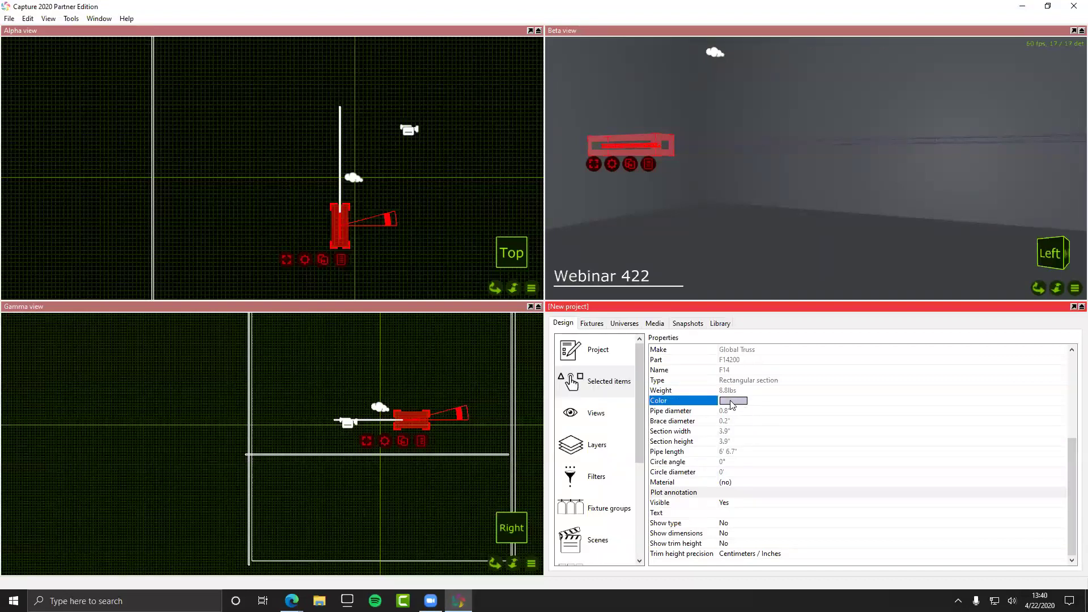
{"action": "scroll", "coordinate": [731, 404], "scroll_direction": "up", "scroll_amount": 5}
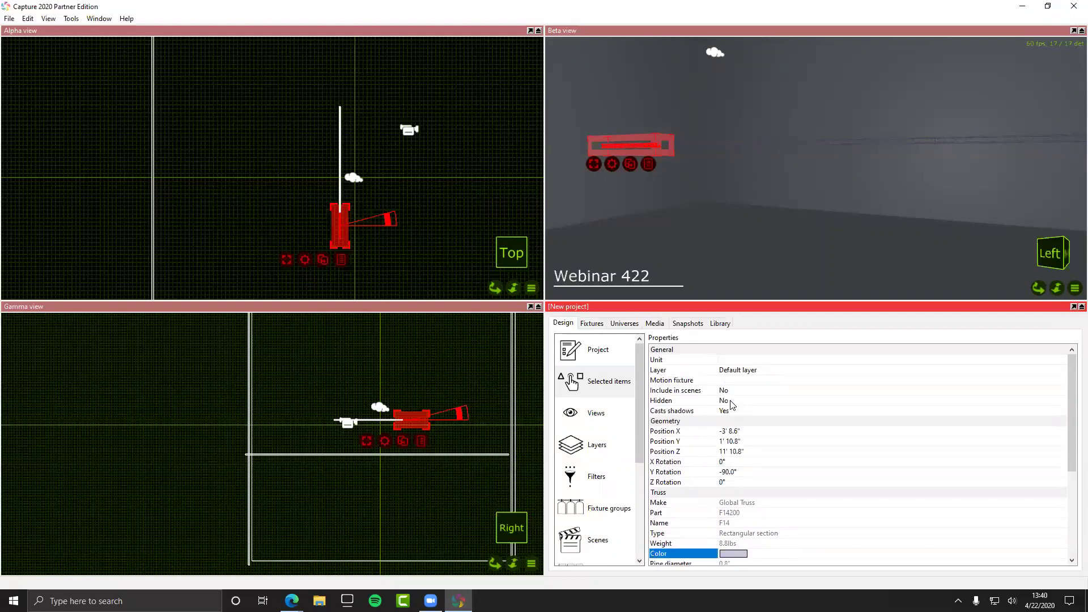
Step: Select the floor box and examine its material mapping options
{"action": "left_click", "coordinate": [676, 218]}
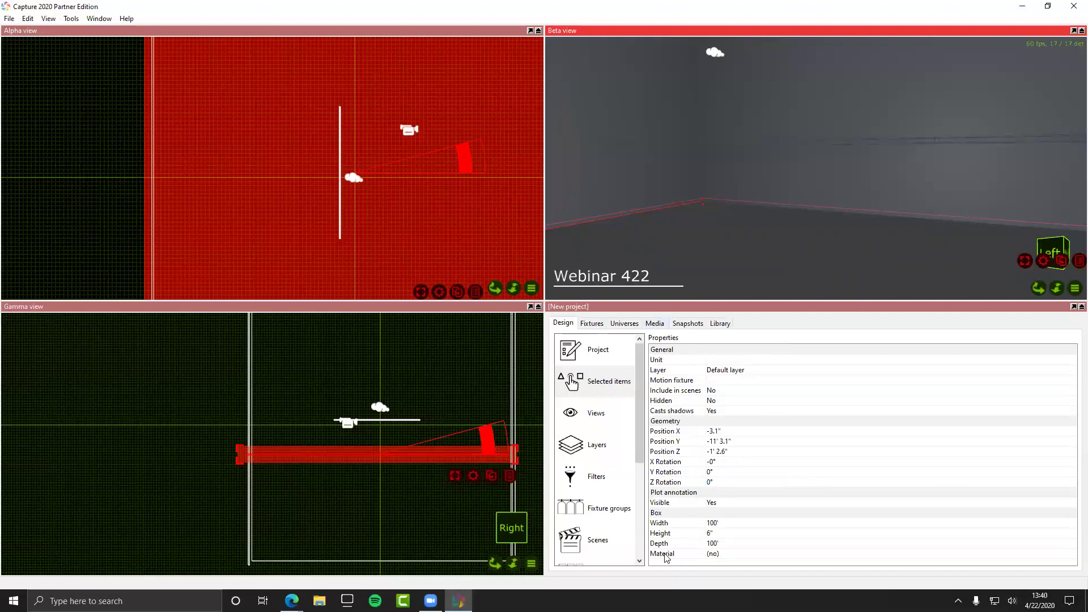
{"action": "left_click", "coordinate": [718, 560]}
{"action": "left_click", "coordinate": [720, 560]}
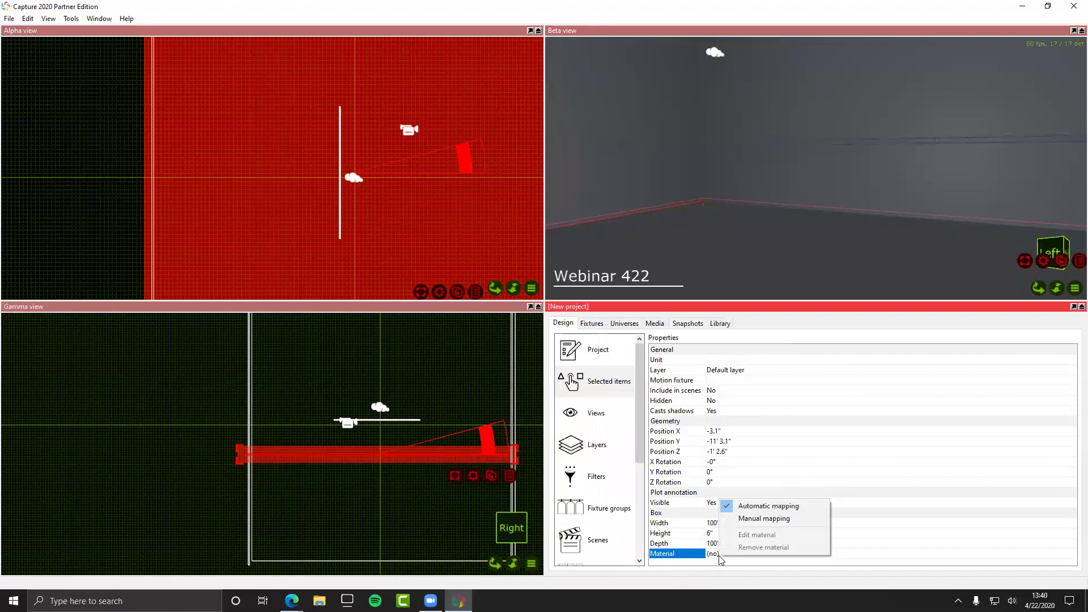
{"action": "left_click", "coordinate": [698, 545]}
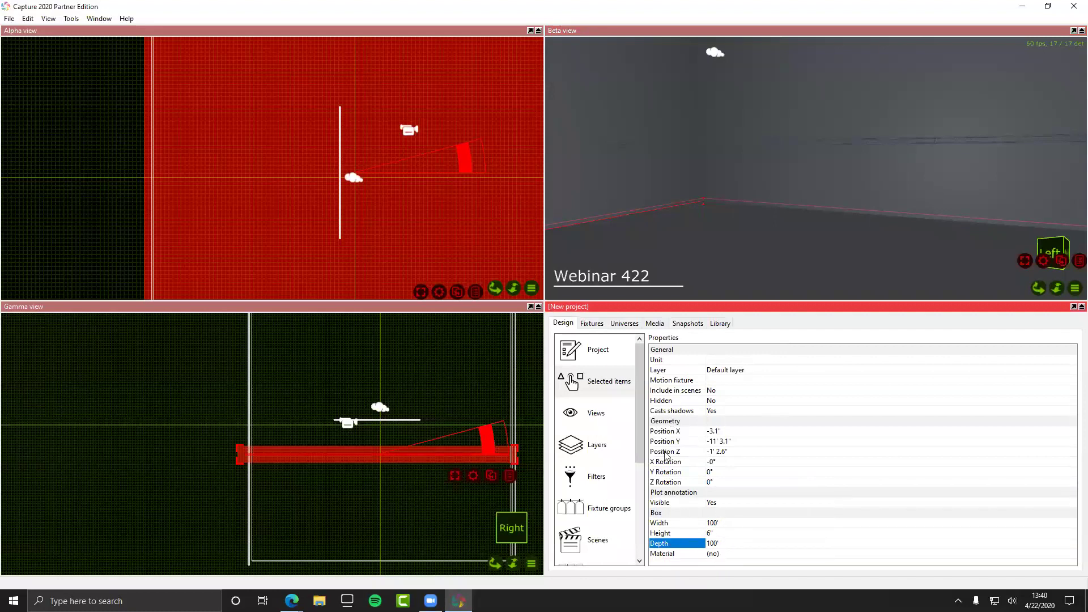
Step: Try the library material Grey, Dim Matte on the floor and replace it with Grey, Matte
{"action": "left_click", "coordinate": [720, 324]}
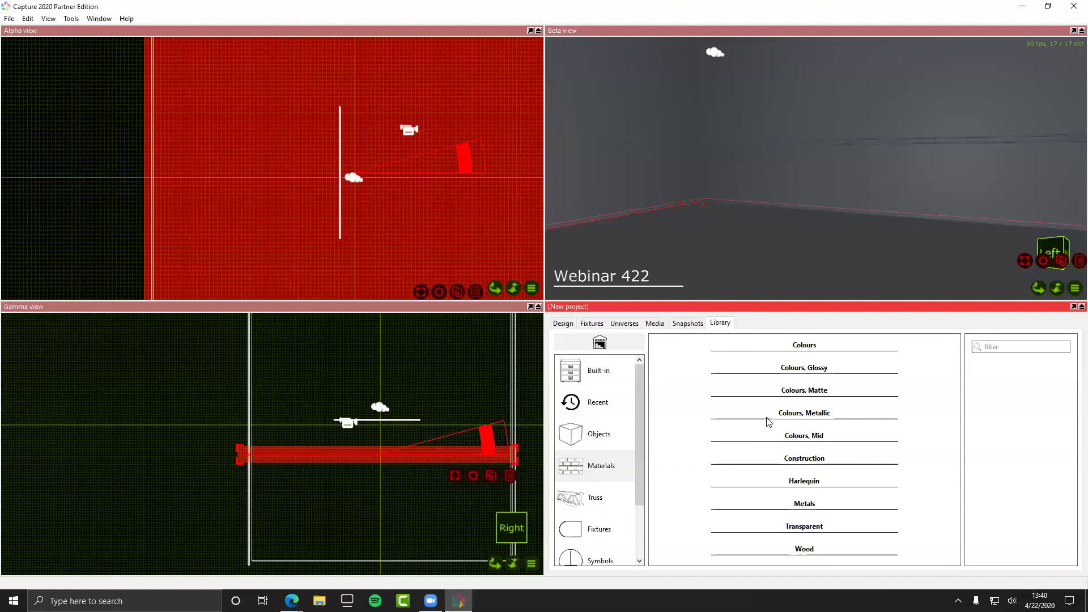
{"action": "left_click", "coordinate": [762, 390]}
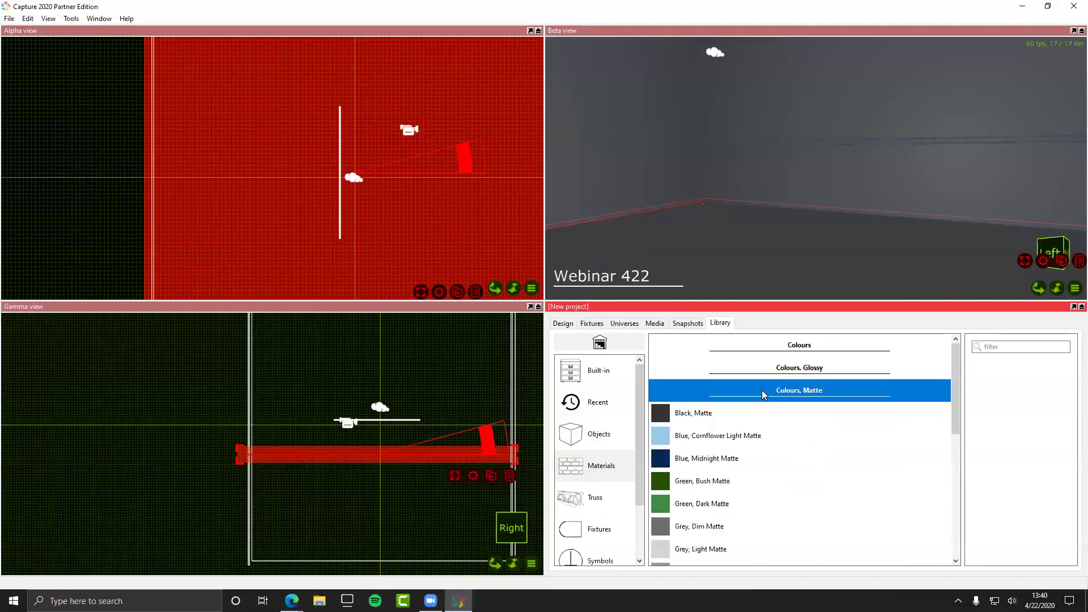
{"action": "left_click", "coordinate": [755, 420]}
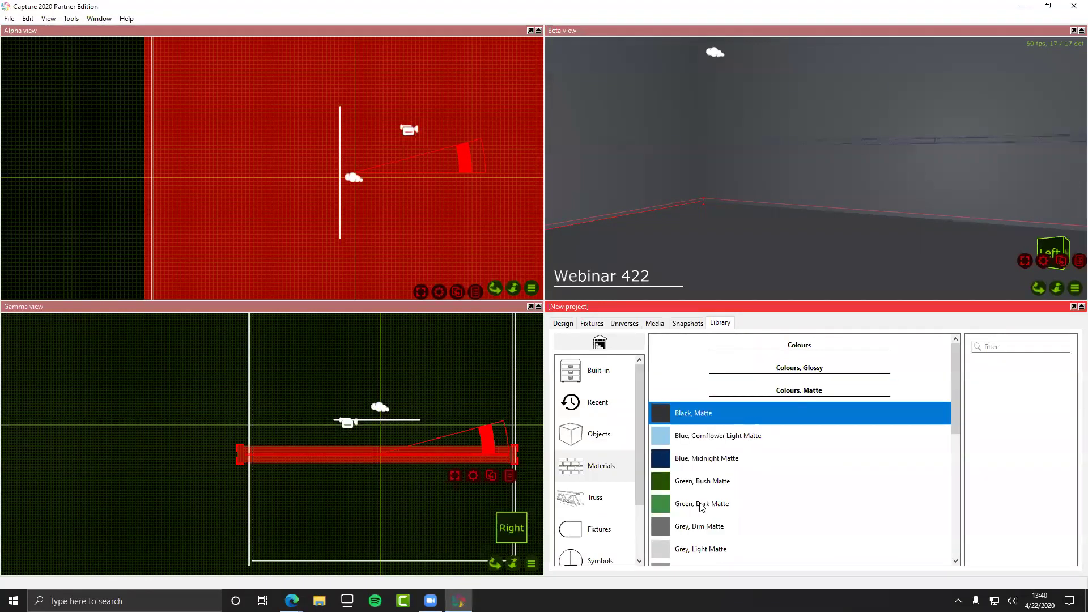
{"action": "scroll", "coordinate": [703, 506], "scroll_direction": "down", "scroll_amount": 3}
{"action": "scroll", "coordinate": [702, 506], "scroll_direction": "down", "scroll_amount": 2}
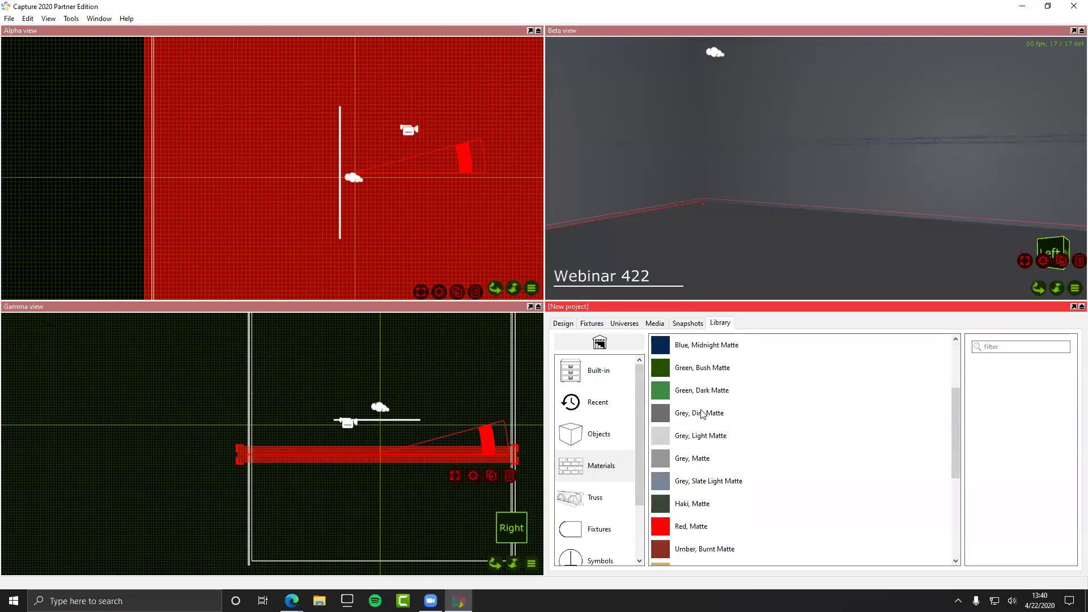
{"action": "left_click", "coordinate": [702, 413]}
{"action": "left_click_drag", "start_coordinate": [674, 411], "coordinate": [670, 236]}
{"action": "left_click", "coordinate": [682, 419]}
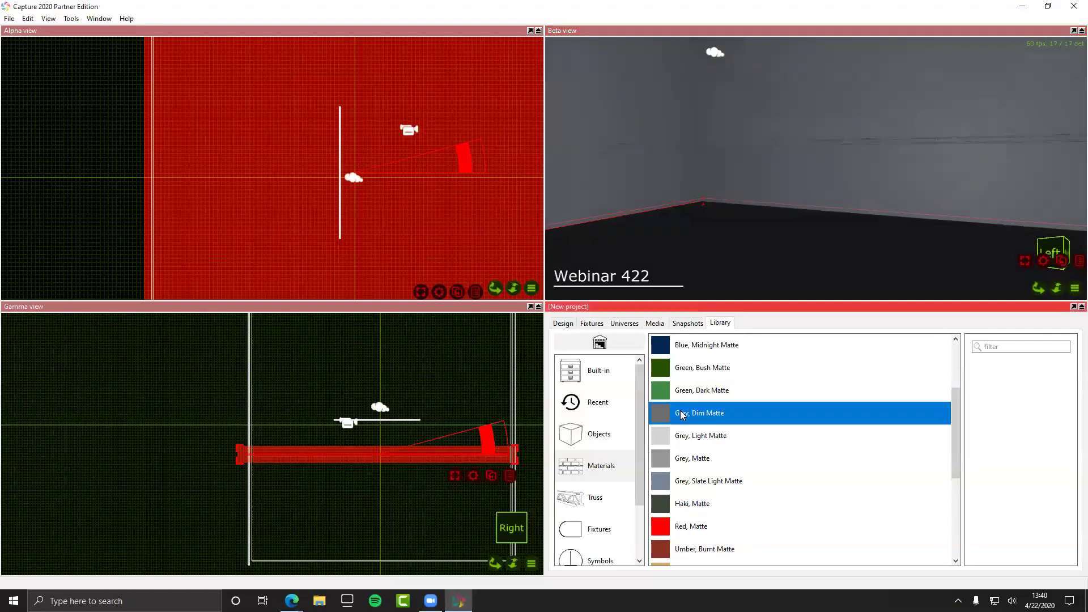
{"action": "left_click_drag", "start_coordinate": [683, 459], "coordinate": [701, 271]}
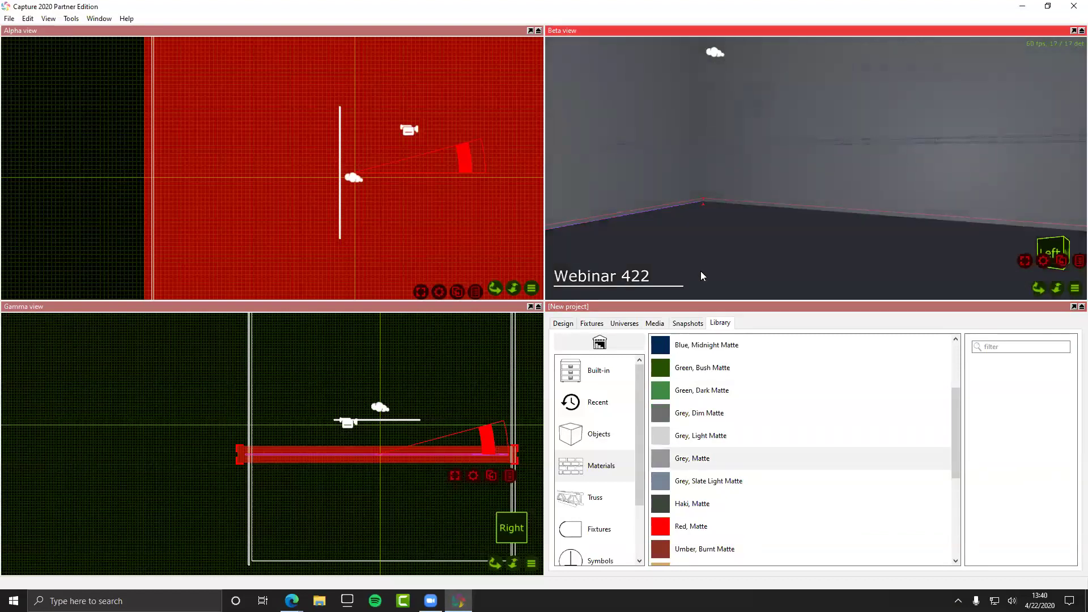
Step: Apply Grey, Dim Matte to the side wall and Grey, Light Matte to the wall behind the truss in the Beta view
{"action": "left_click", "coordinate": [706, 435]}
{"action": "left_click", "coordinate": [700, 414]}
{"action": "left_click_drag", "start_coordinate": [700, 413], "coordinate": [568, 131]}
{"action": "left_click_drag", "start_coordinate": [711, 414], "coordinate": [831, 131]}
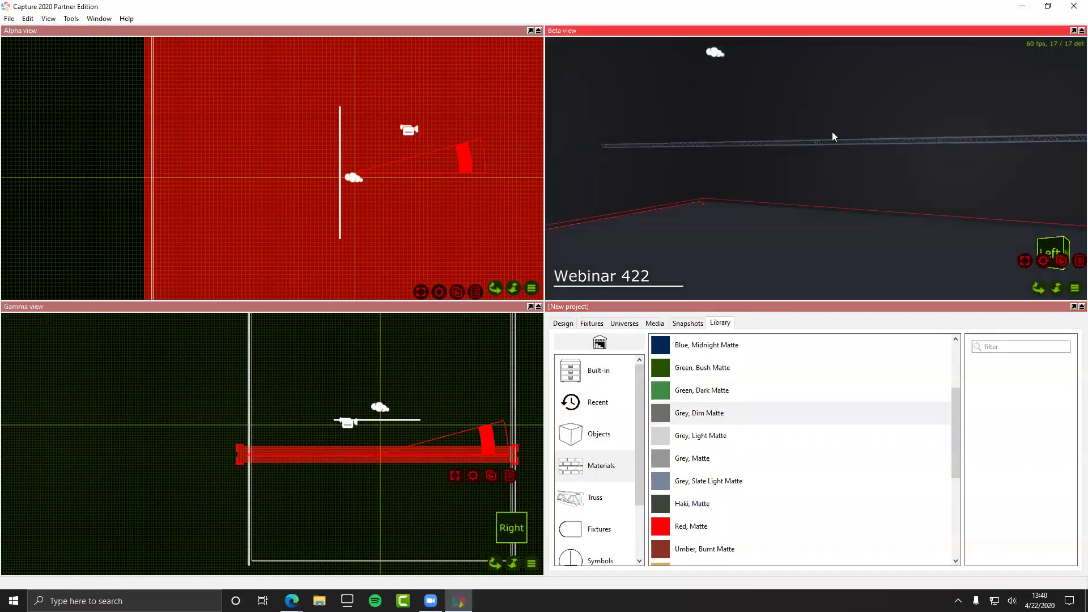
{"action": "left_click", "coordinate": [727, 435]}
{"action": "left_click_drag", "start_coordinate": [728, 436], "coordinate": [890, 175]}
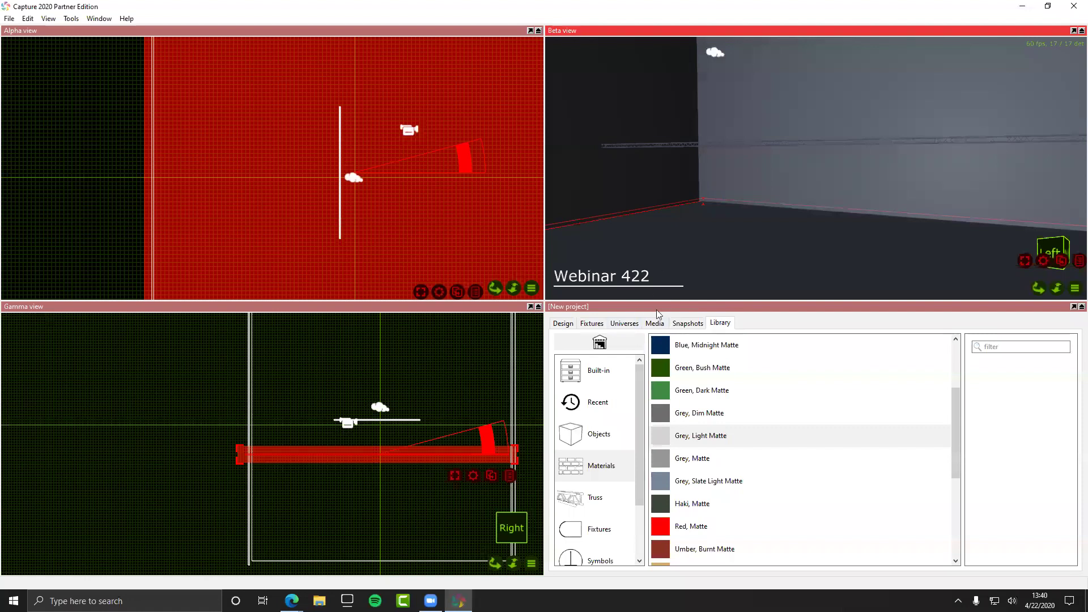
Step: Check the floor's assigned material in its properties and show the list of materials used in the project
{"action": "left_click", "coordinate": [567, 323]}
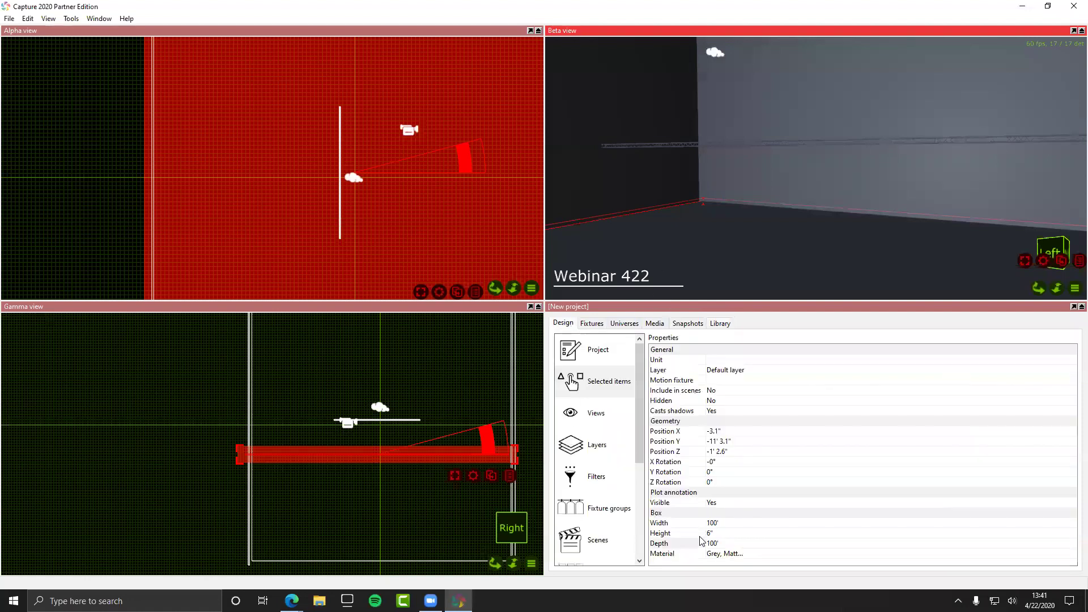
{"action": "left_click", "coordinate": [728, 555]}
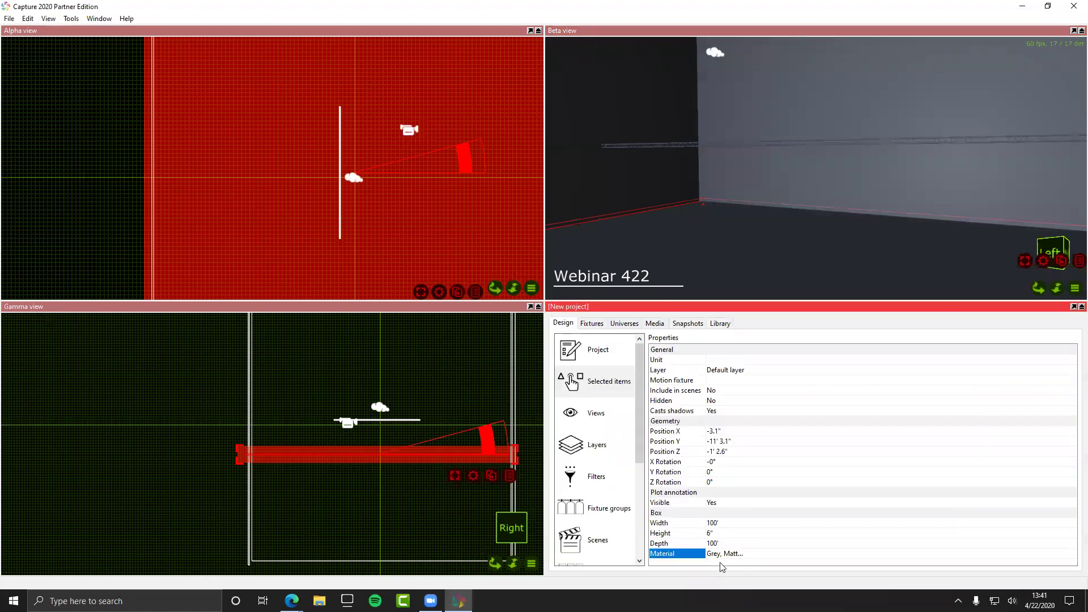
{"action": "scroll", "coordinate": [628, 453], "scroll_direction": "down", "scroll_amount": 3}
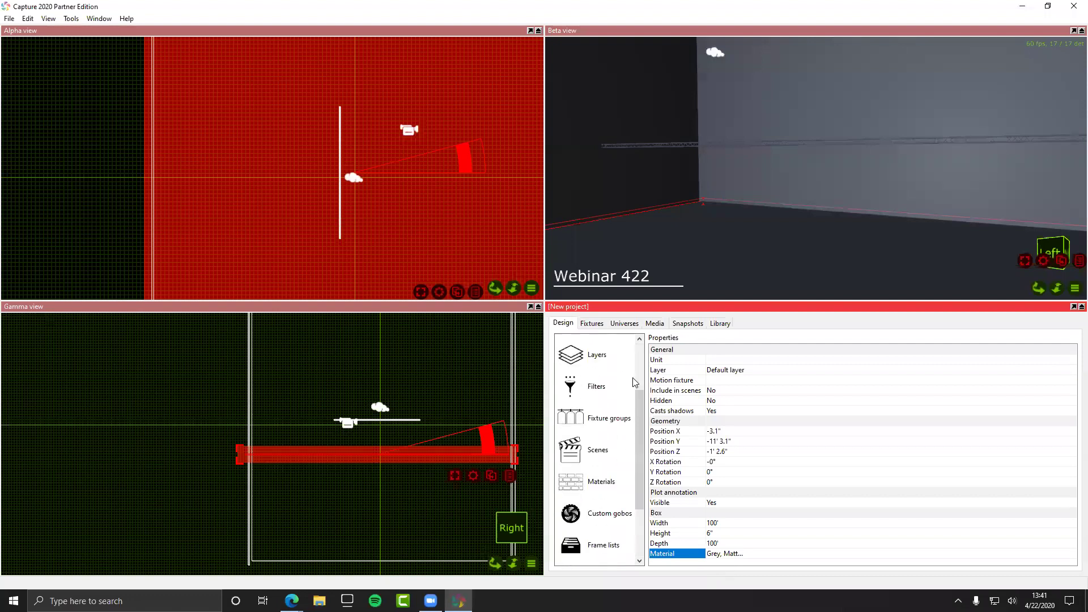
{"action": "left_click", "coordinate": [612, 442]}
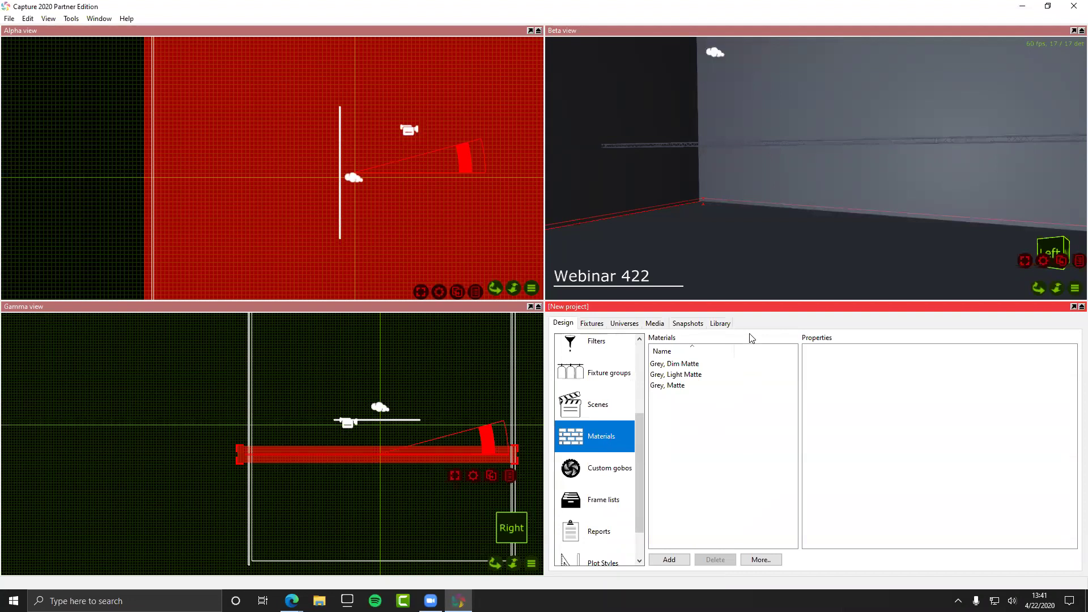
{"action": "left_click", "coordinate": [755, 401]}
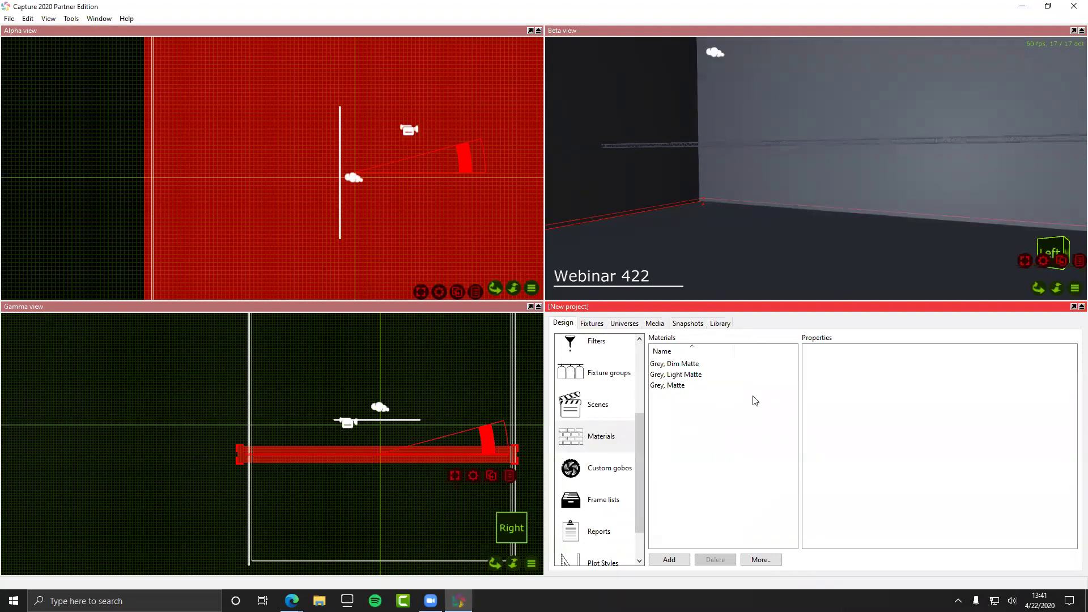
Step: Save the project as Webinar in the Downloads folder
{"action": "key", "text": "ctrl+s"}
{"action": "left_click", "coordinate": [515, 306]}
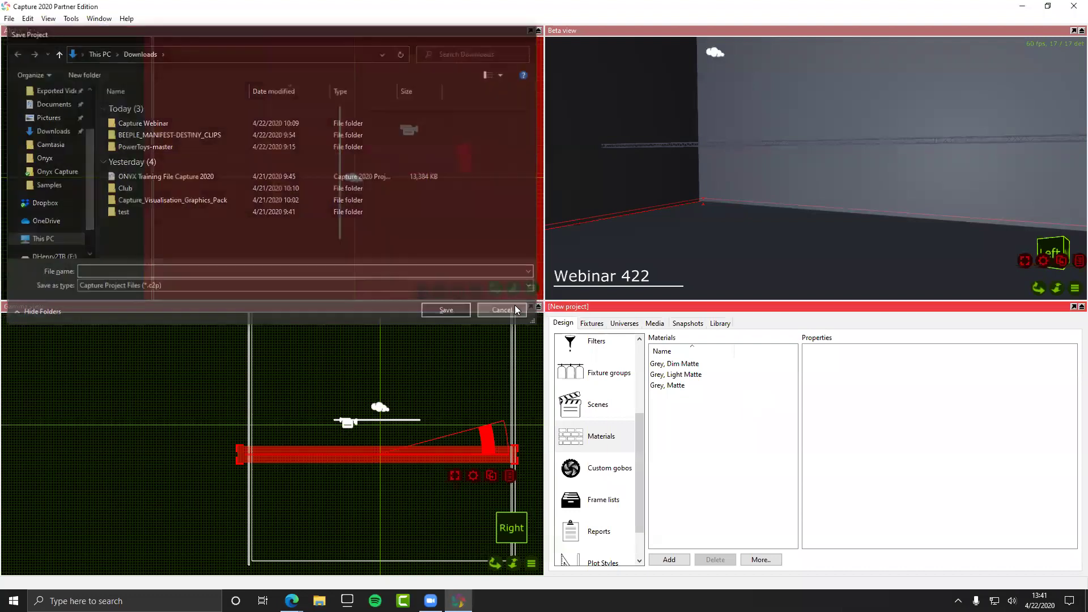
{"action": "left_click", "coordinate": [10, 18]}
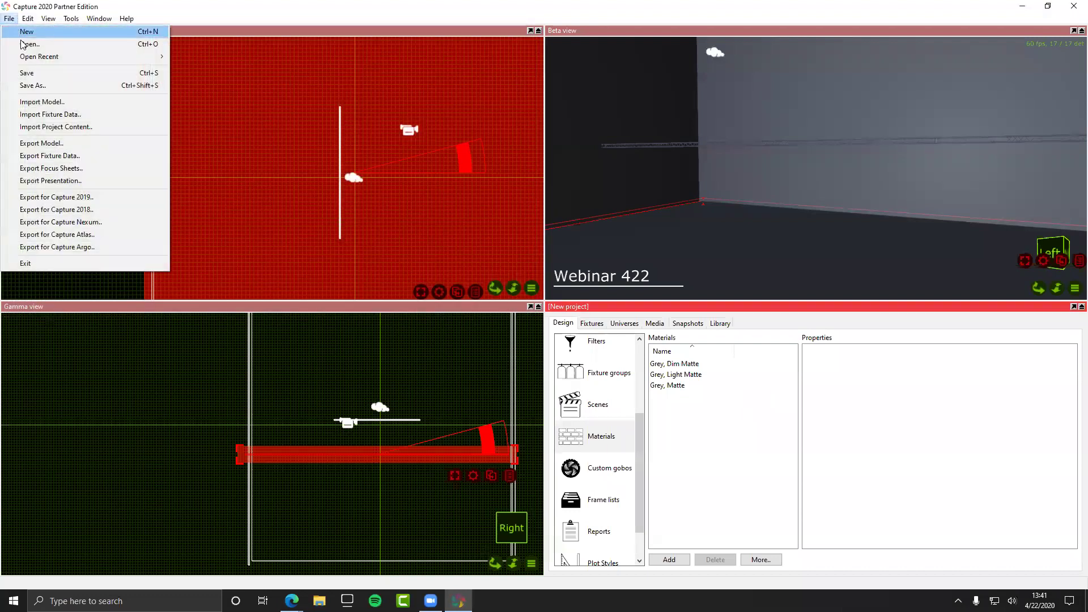
{"action": "left_click", "coordinate": [33, 75]}
{"action": "type", "text": "Webinar"}
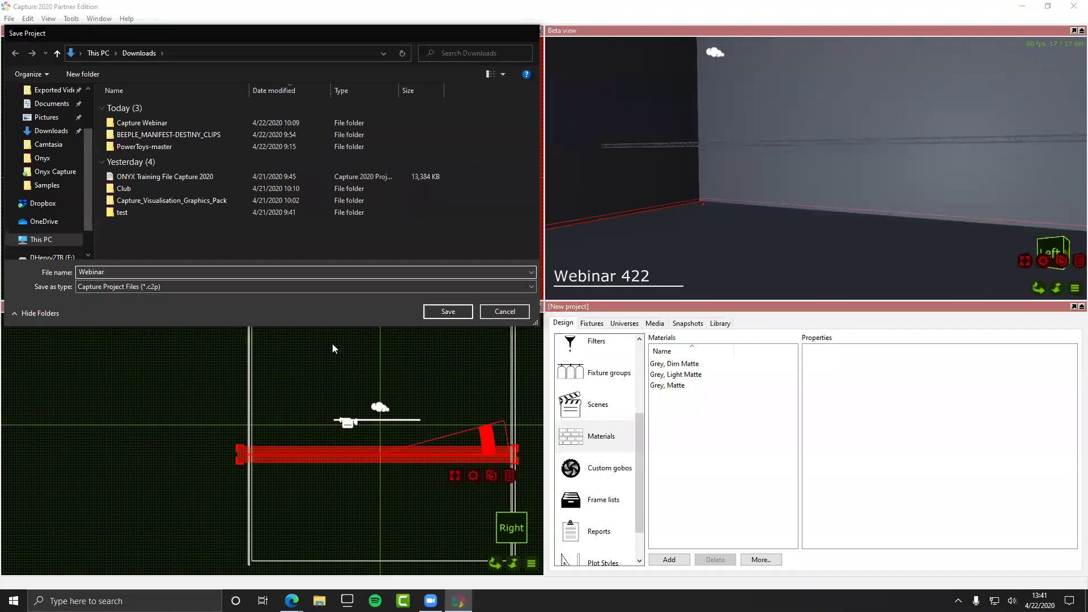
{"action": "key", "text": "Return"}
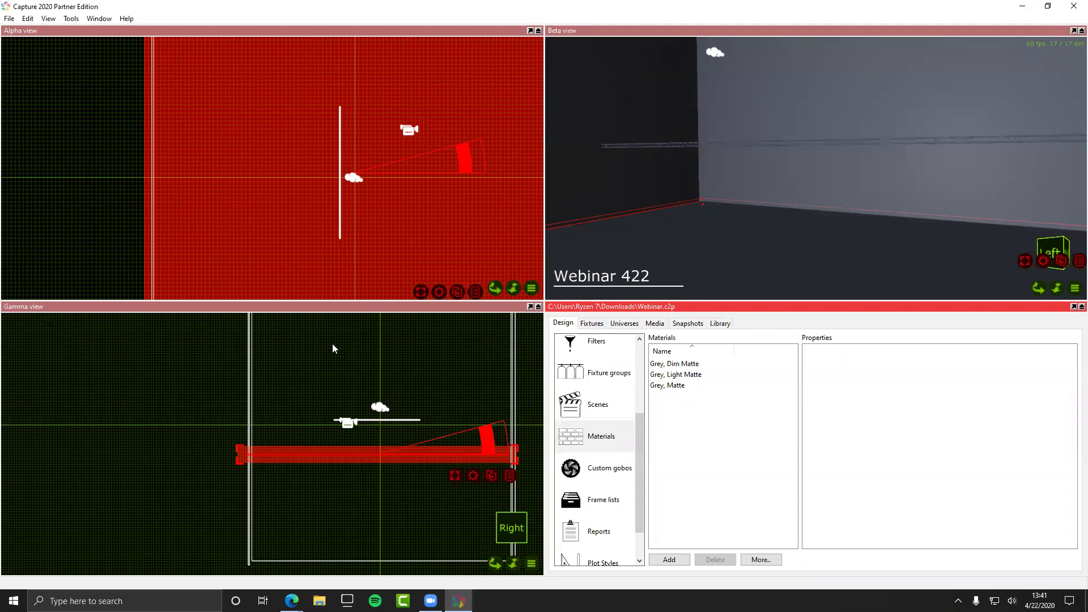
Step: Examine the properties of the project's grey materials, including the RGB colour definition of Grey, Dim Matte
{"action": "left_click", "coordinate": [692, 385]}
{"action": "left_click", "coordinate": [700, 375]}
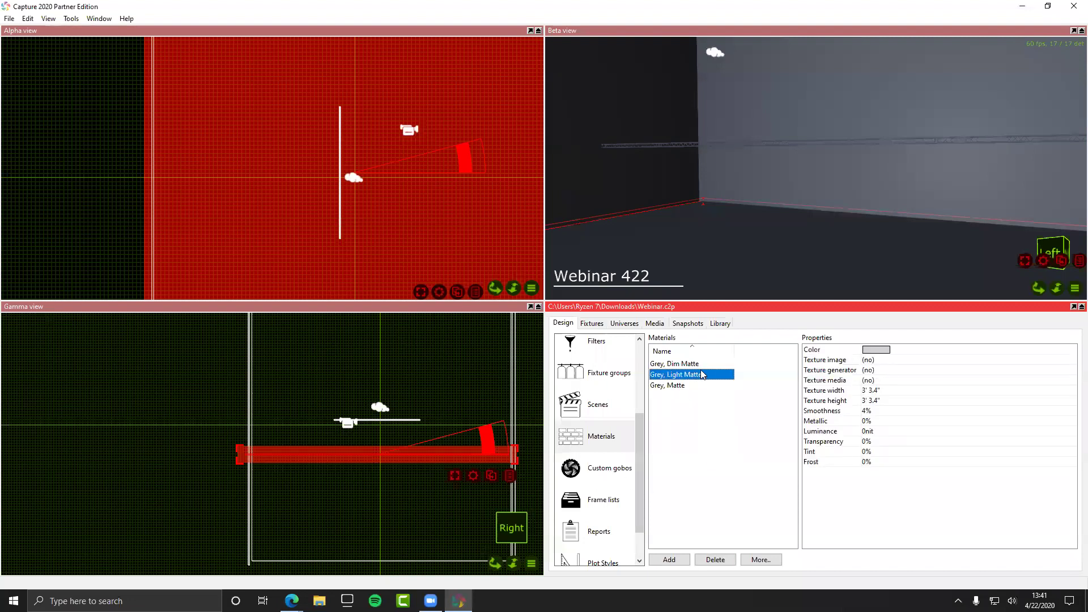
{"action": "left_click", "coordinate": [696, 364]}
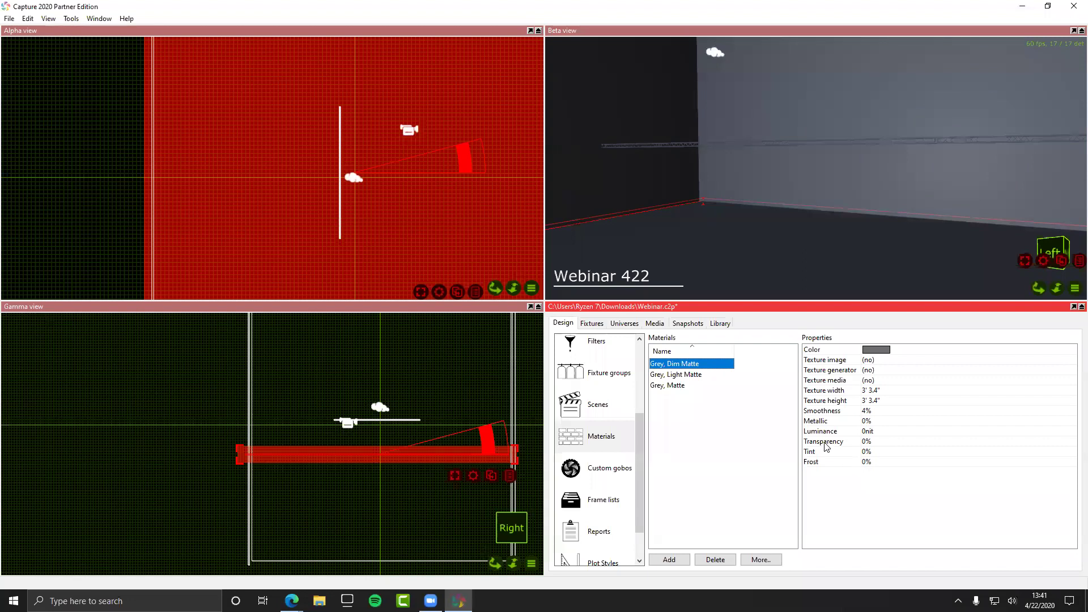
{"action": "left_click", "coordinate": [869, 433]}
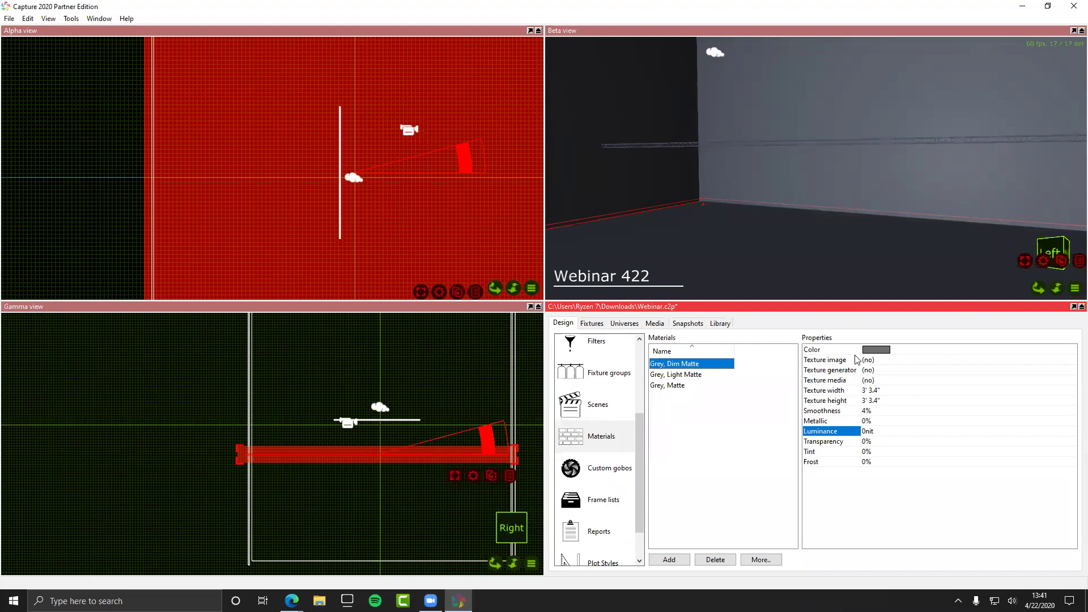
{"action": "left_click", "coordinate": [875, 351]}
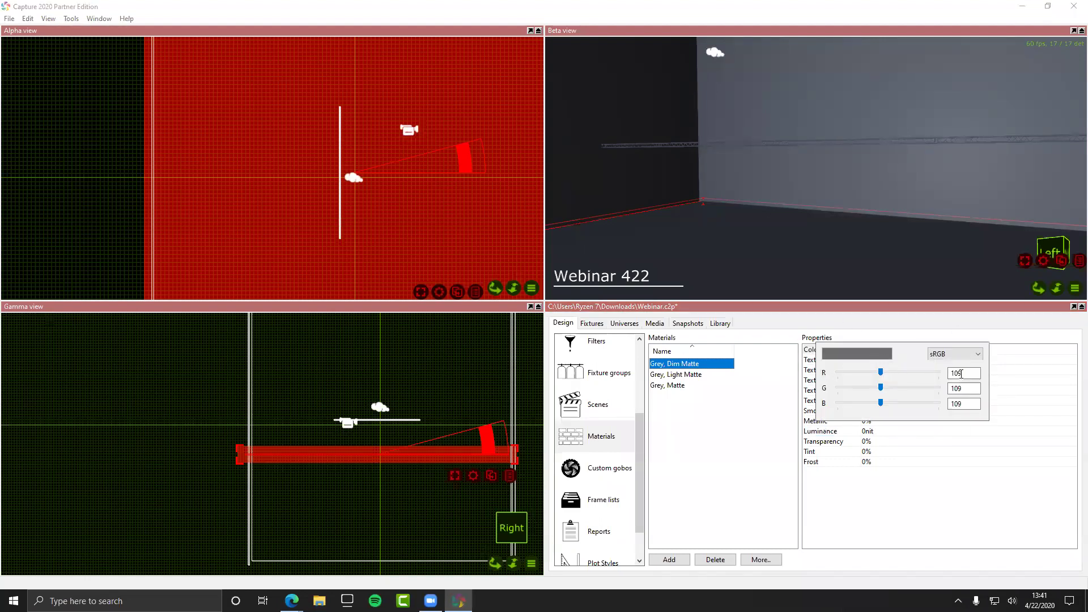
{"action": "left_click", "coordinate": [951, 522]}
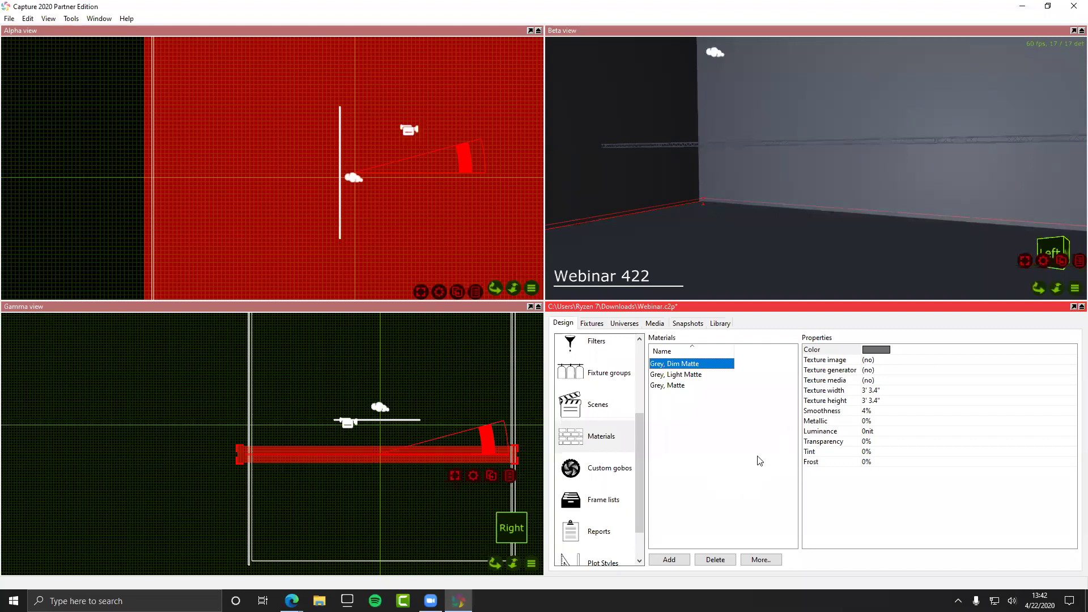
{"action": "left_click", "coordinate": [668, 404]}
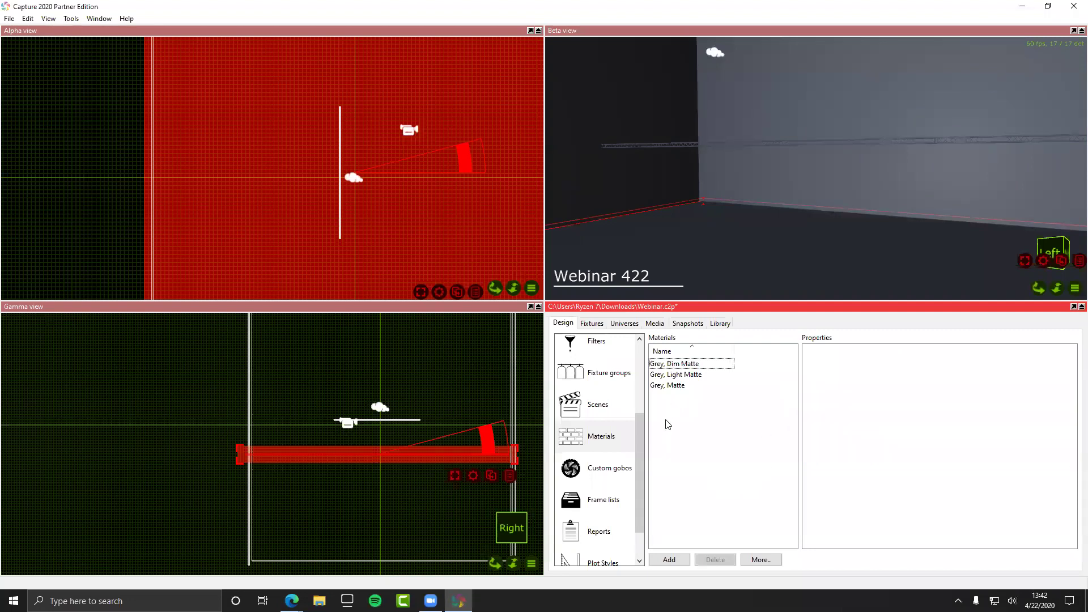
{"action": "left_click", "coordinate": [85, 228]}
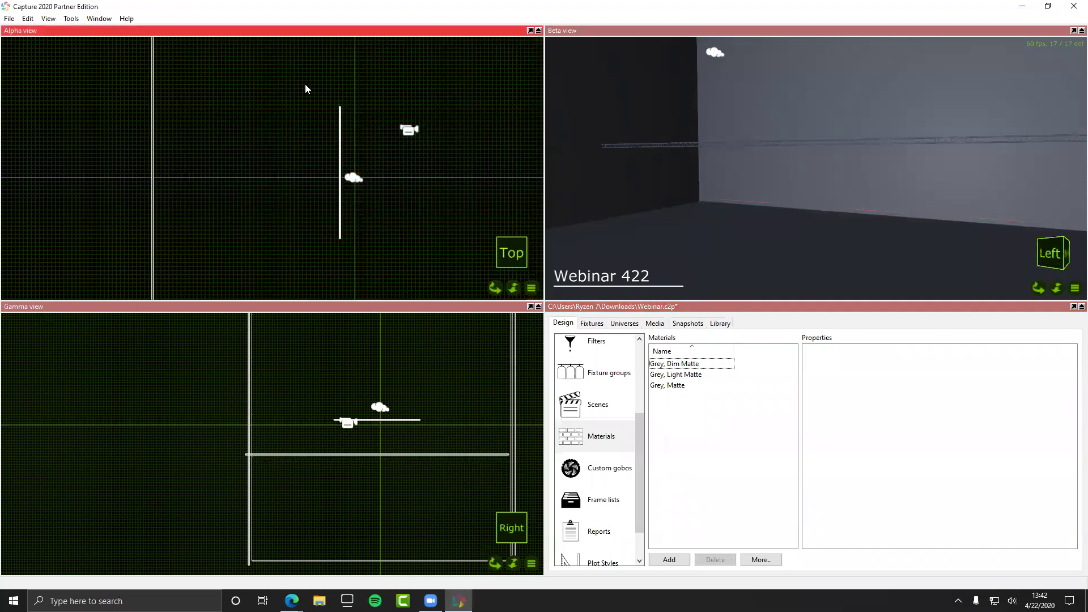
{"action": "left_click_drag", "start_coordinate": [315, 88], "coordinate": [347, 248]}
{"action": "left_click", "coordinate": [221, 179]}
Step: Rename the project's default layer as Room
{"action": "scroll", "coordinate": [574, 386], "scroll_direction": "up", "scroll_amount": 3}
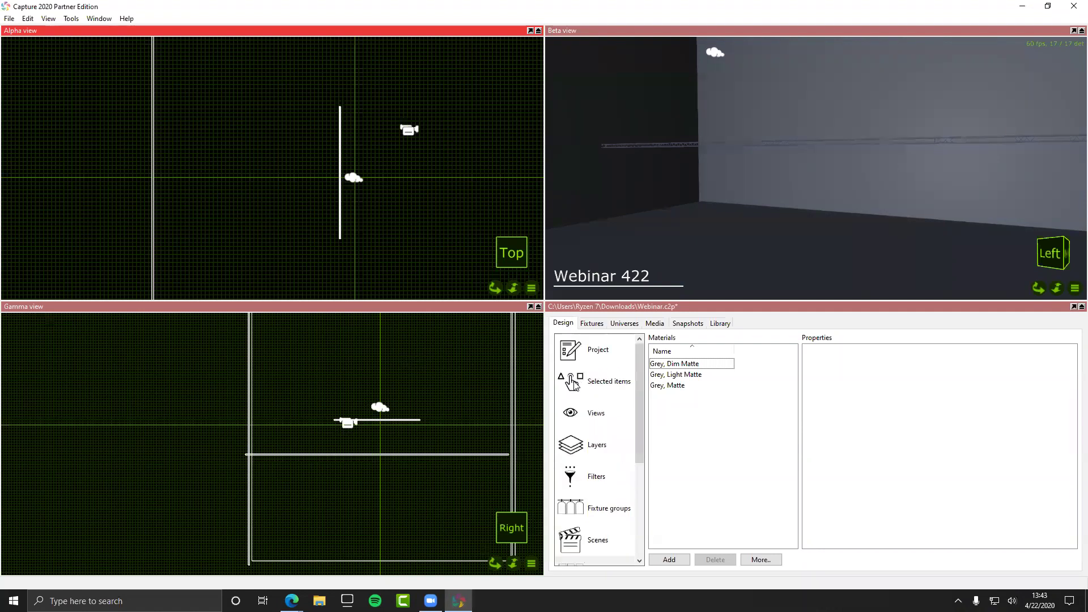
{"action": "left_click", "coordinate": [570, 445]}
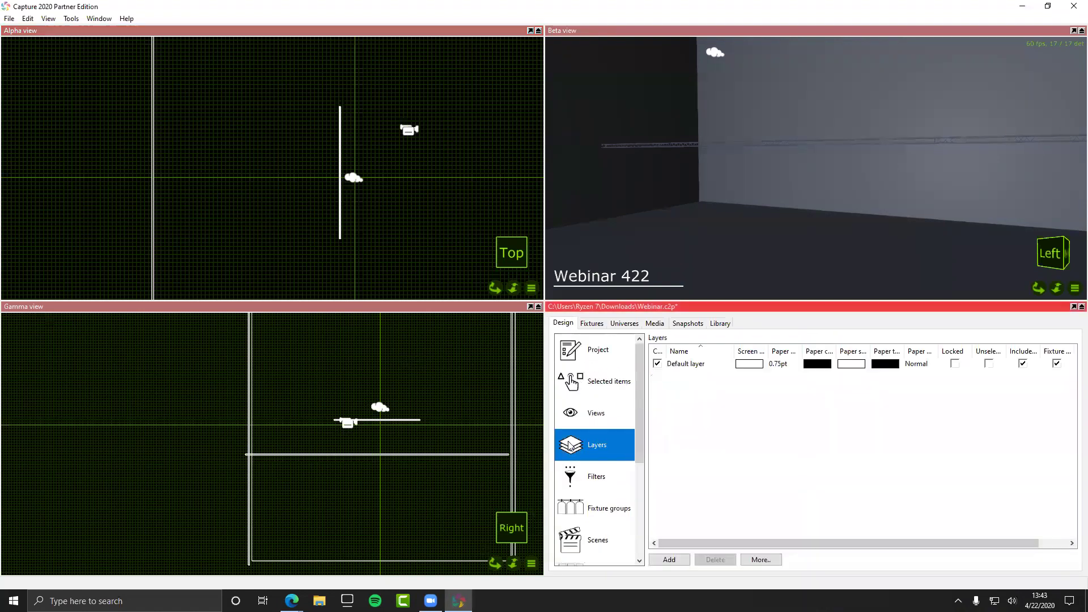
{"action": "double_click", "coordinate": [717, 367]}
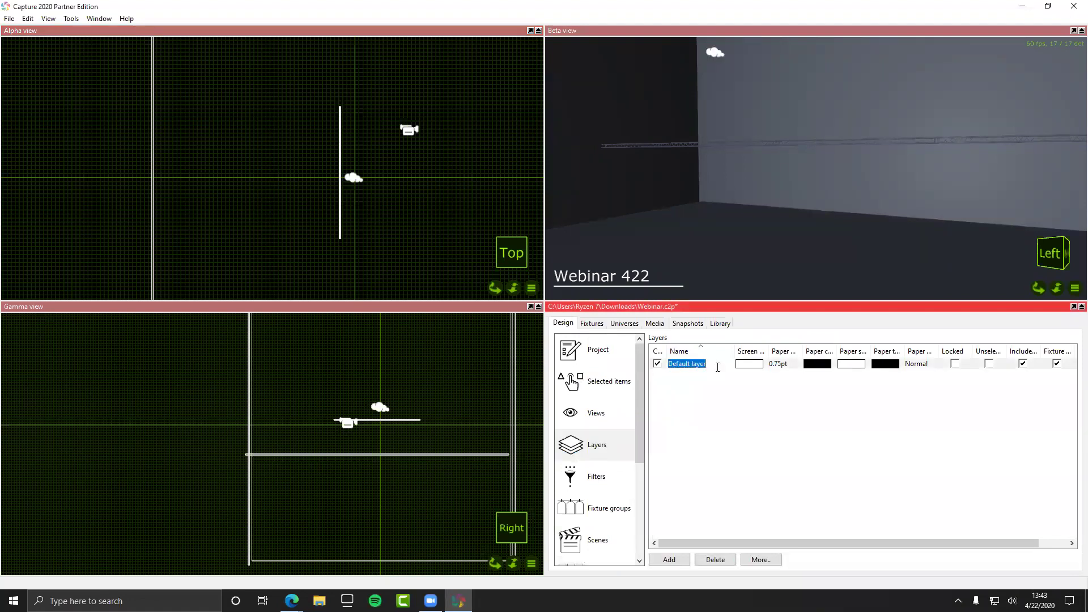
{"action": "type", "text": "Room"}
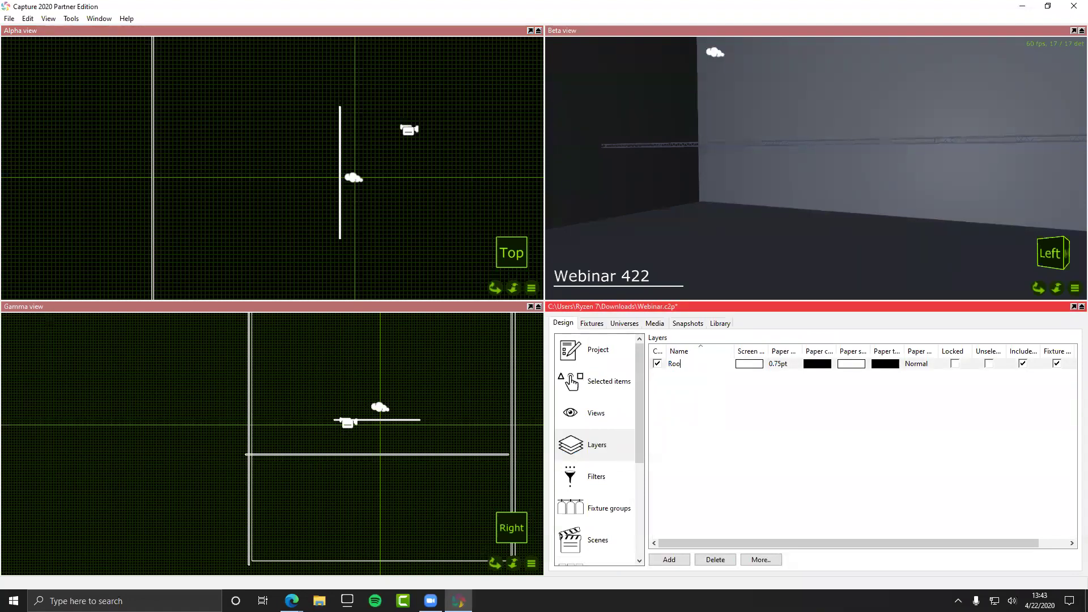
{"action": "key", "text": "Return"}
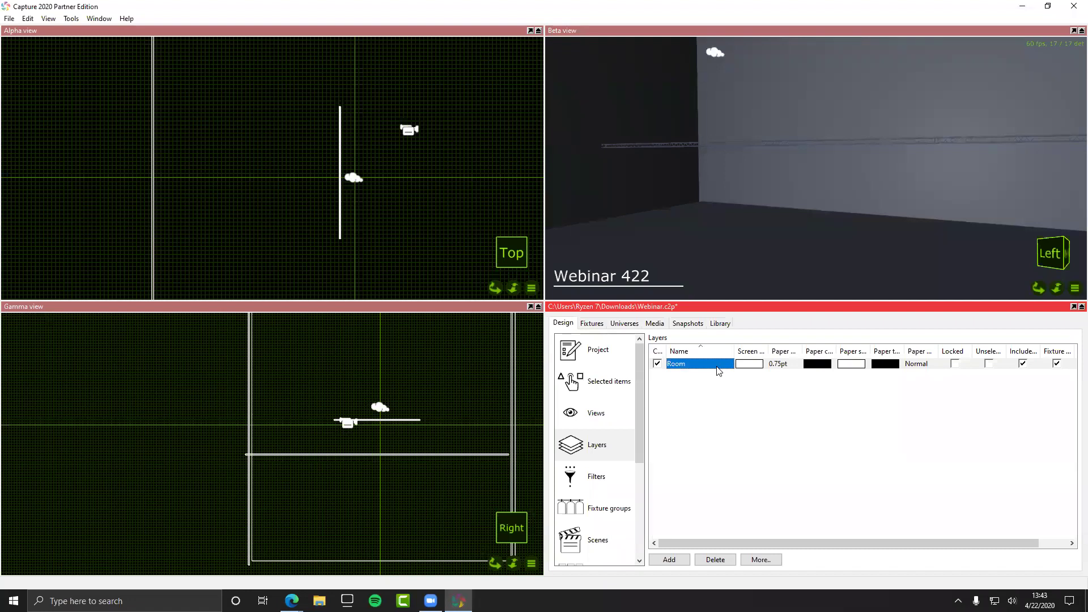
Step: Add a new layer named Truss to the project
{"action": "left_click", "coordinate": [669, 559]}
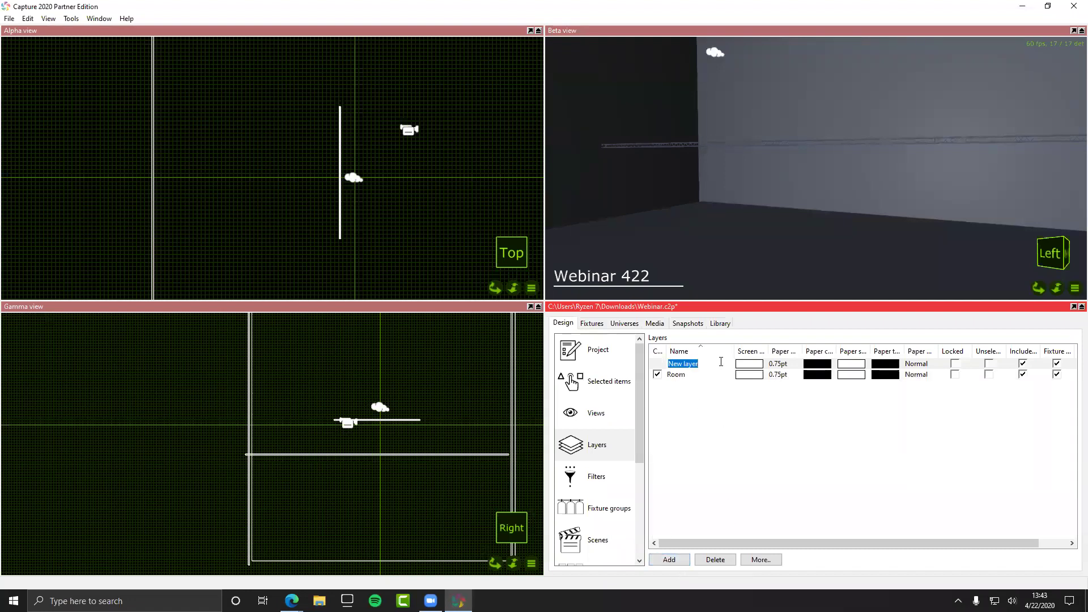
{"action": "type", "text": "Truss"}
{"action": "key", "text": "Return"}
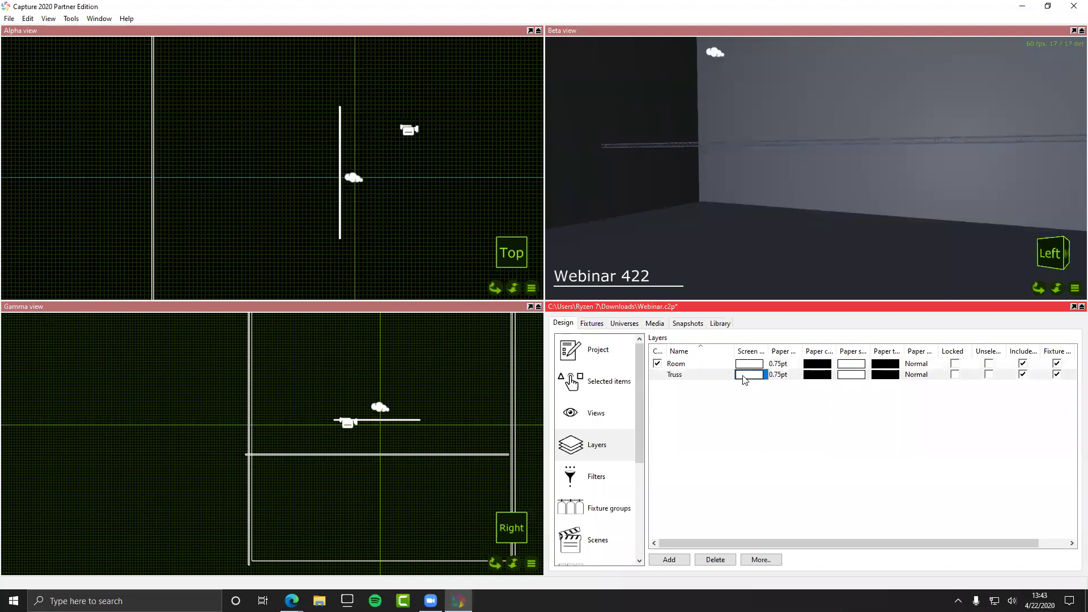
Step: Set the screen colour of the Truss layer to red
{"action": "left_click_drag", "start_coordinate": [769, 351], "coordinate": [774, 351]}
{"action": "double_click", "coordinate": [758, 371]}
{"action": "left_click", "coordinate": [136, 66]}
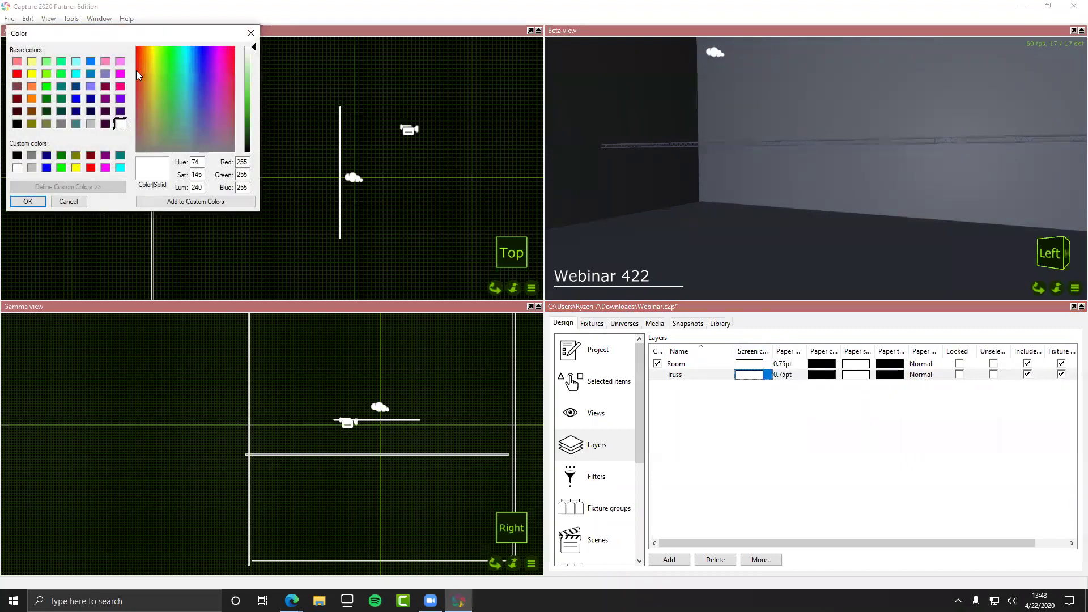
{"action": "left_click", "coordinate": [28, 201]}
{"action": "double_click", "coordinate": [747, 375]}
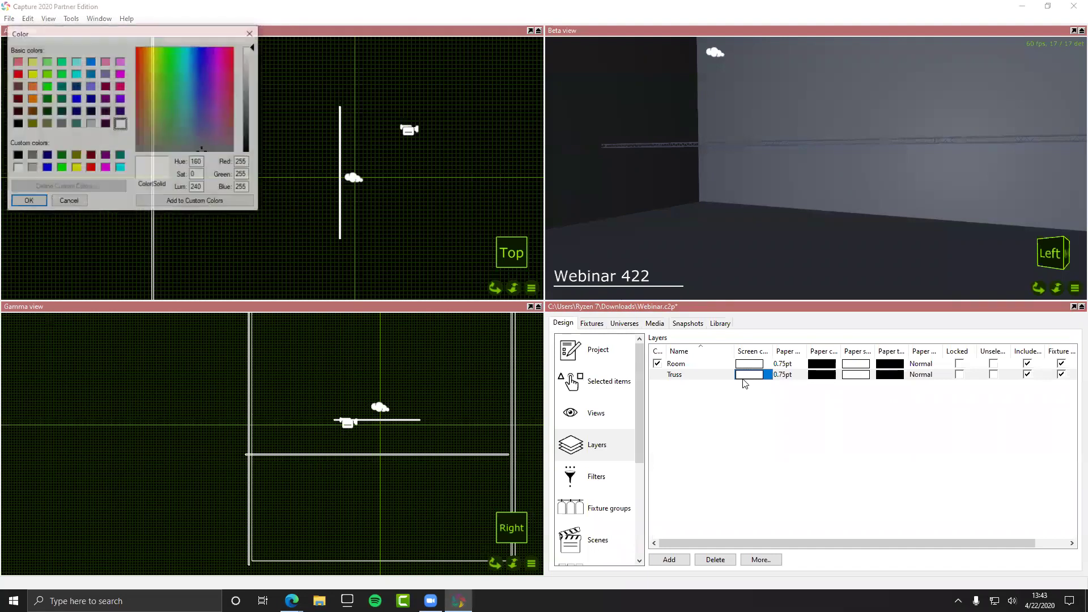
{"action": "left_click", "coordinate": [28, 201]}
{"action": "left_click", "coordinate": [647, 140]}
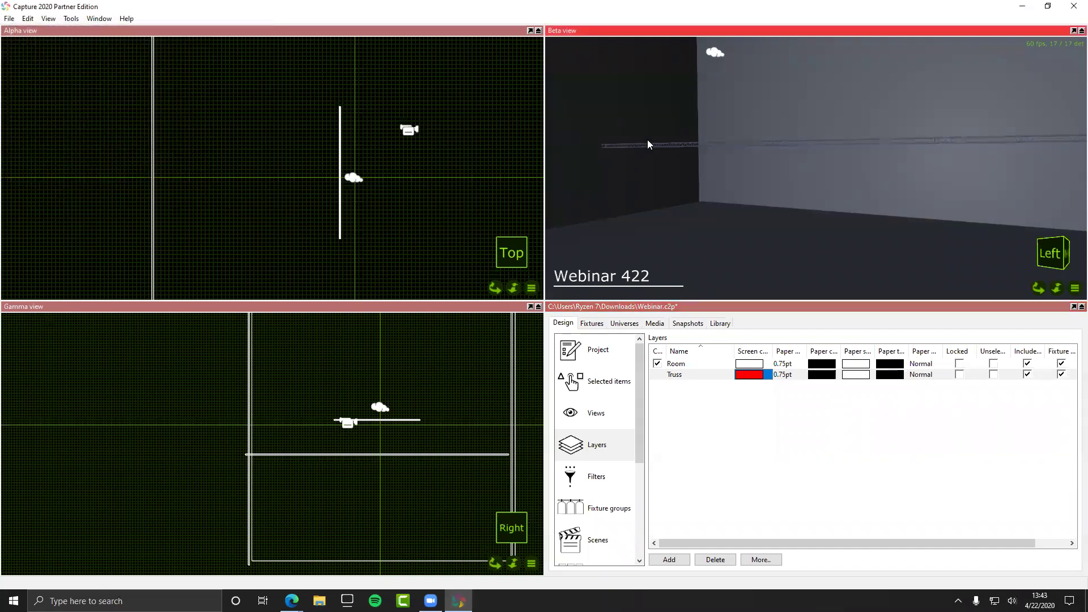
{"action": "left_click", "coordinate": [176, 200]}
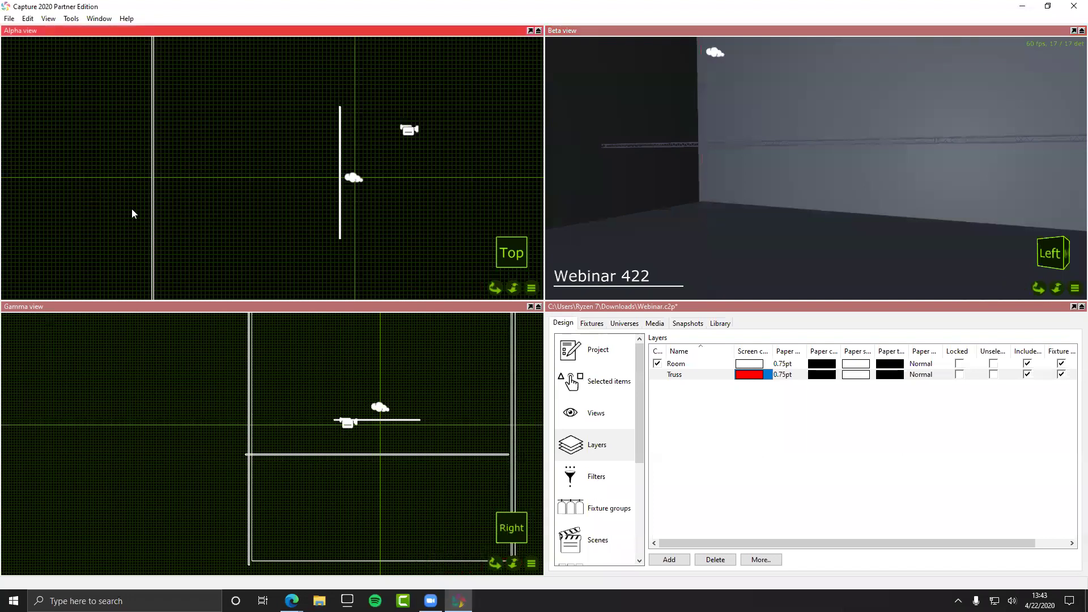
Step: Add a layer named Lights and make it the current layer
{"action": "left_click", "coordinate": [669, 560]}
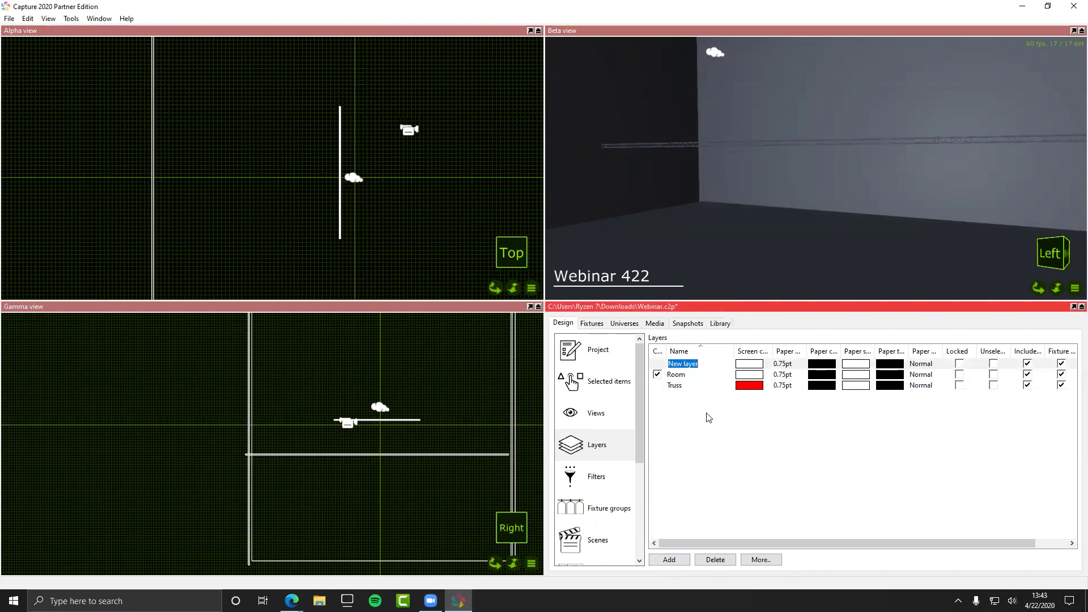
{"action": "type", "text": "Lights"}
{"action": "key", "text": "Return"}
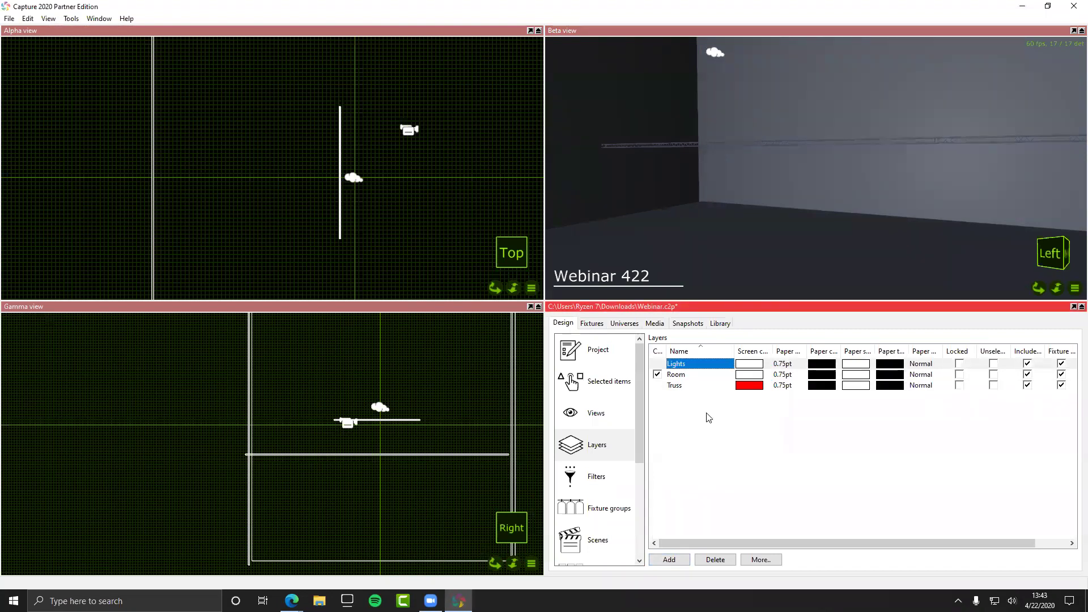
{"action": "left_click", "coordinate": [656, 364]}
{"action": "left_click_drag", "start_coordinate": [666, 352], "coordinate": [701, 351]}
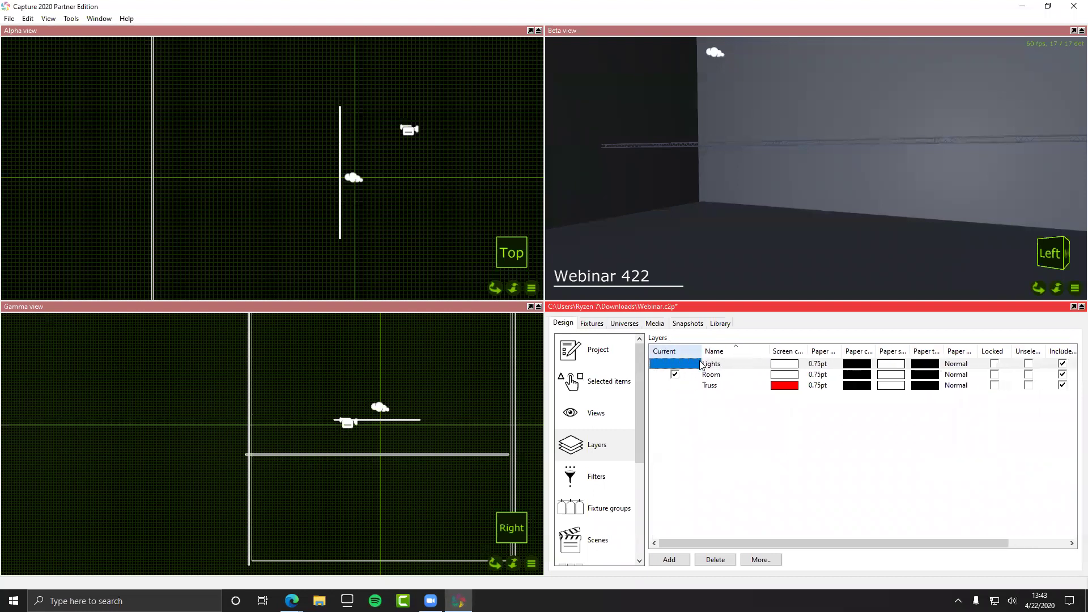
{"action": "left_click", "coordinate": [675, 364]}
{"action": "left_click", "coordinate": [751, 420]}
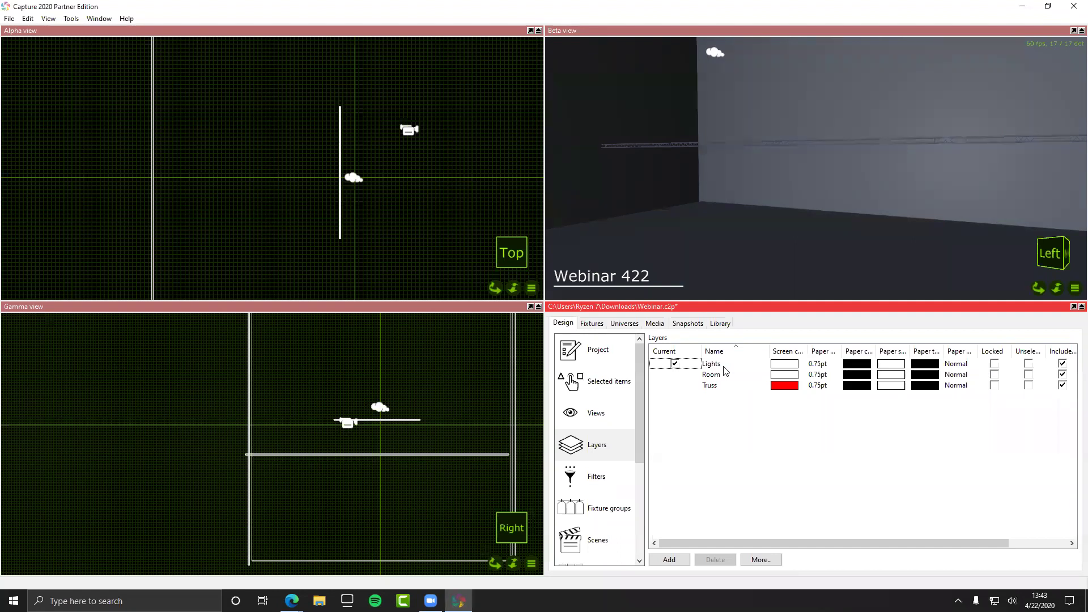
Step: Move the whole Global Truss run from the Room layer to the Truss layer and deselect it
{"action": "left_click_drag", "start_coordinate": [291, 79], "coordinate": [348, 264]}
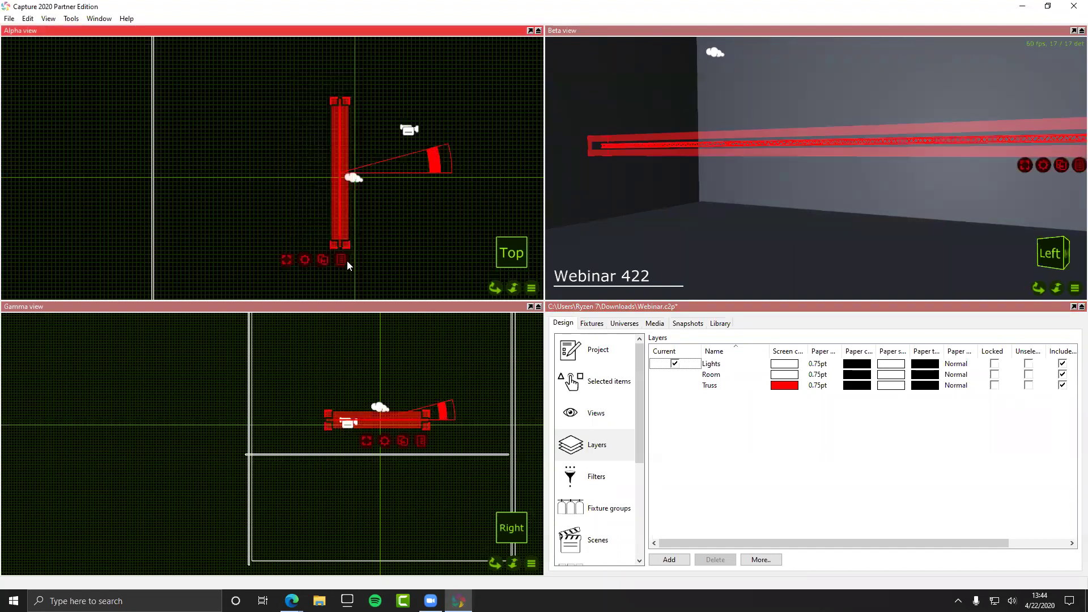
{"action": "left_click", "coordinate": [585, 384]}
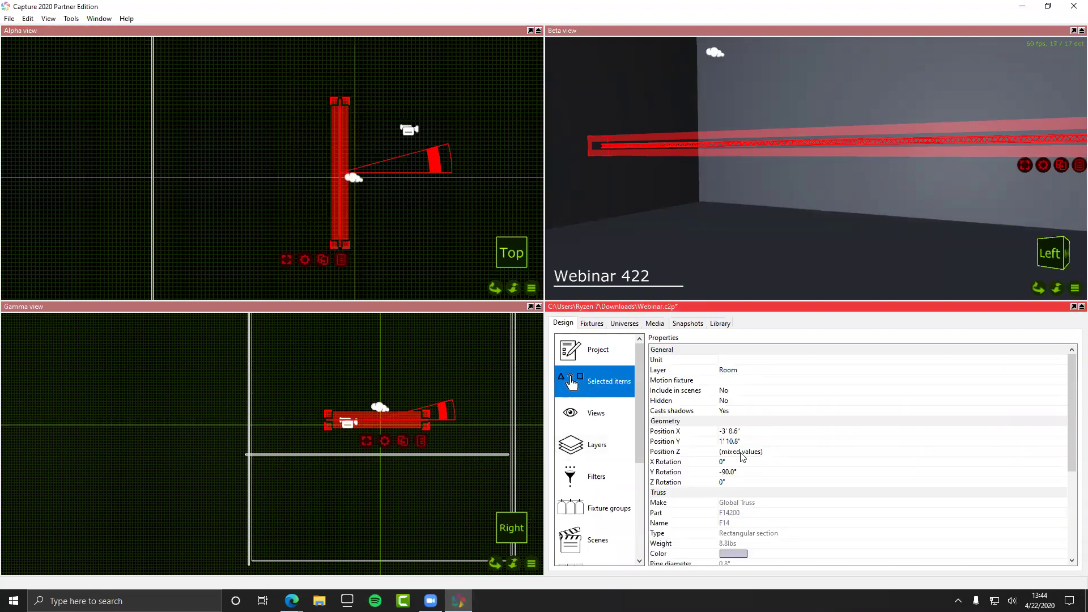
{"action": "scroll", "coordinate": [743, 456], "scroll_direction": "down", "scroll_amount": 5}
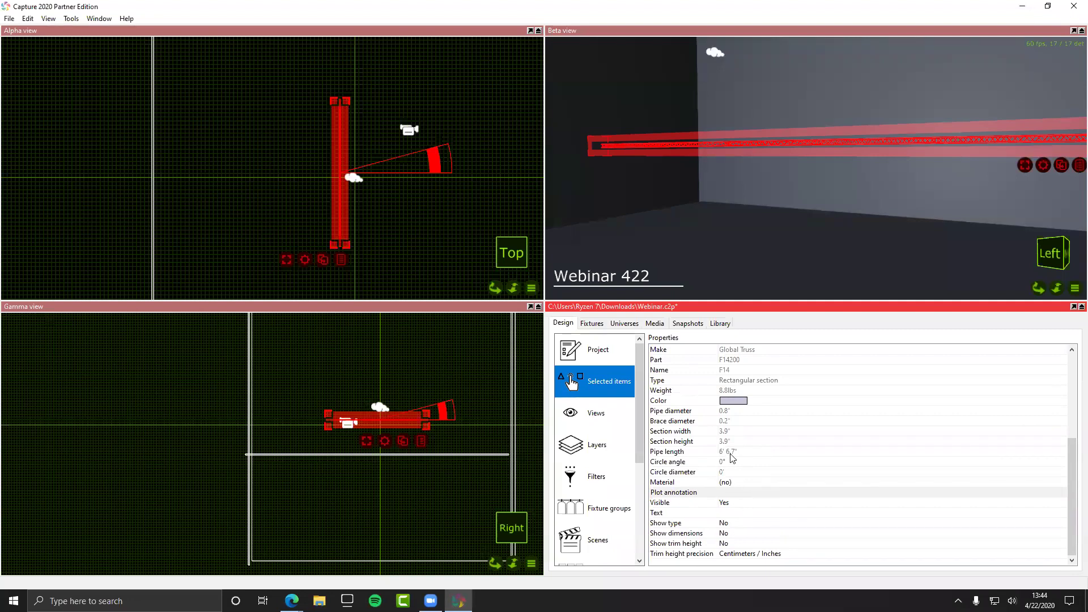
{"action": "scroll", "coordinate": [731, 456], "scroll_direction": "up", "scroll_amount": 5}
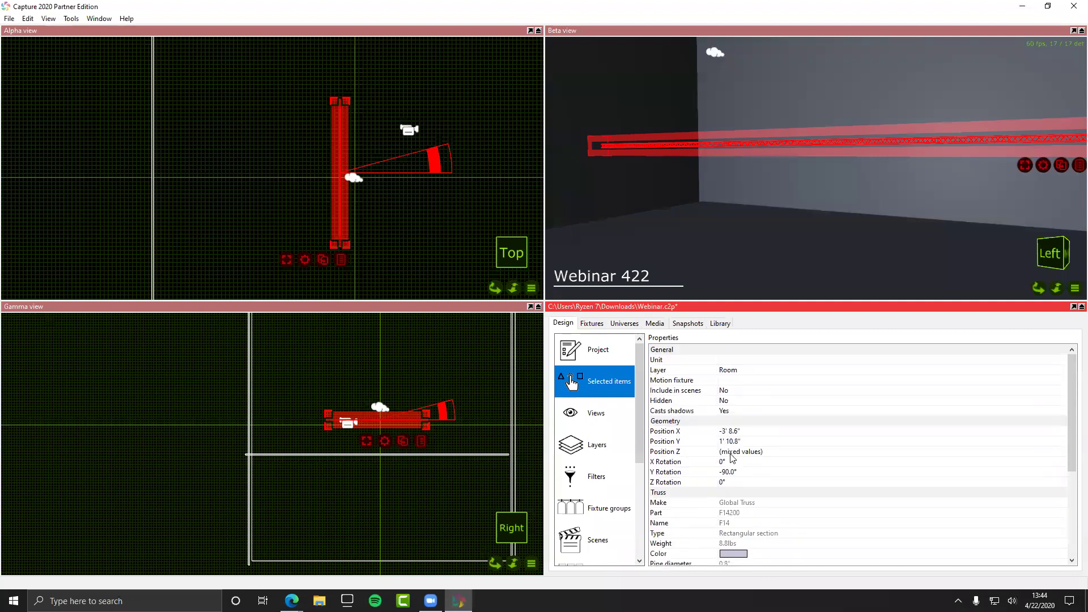
{"action": "left_click", "coordinate": [730, 371]}
{"action": "left_click", "coordinate": [737, 406]}
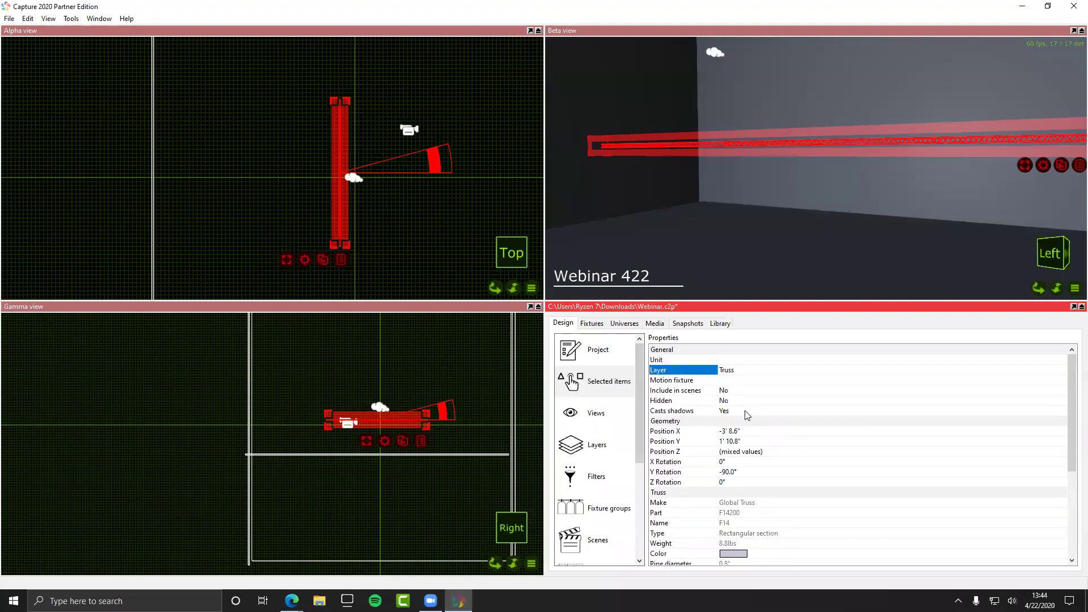
{"action": "left_click", "coordinate": [723, 382]}
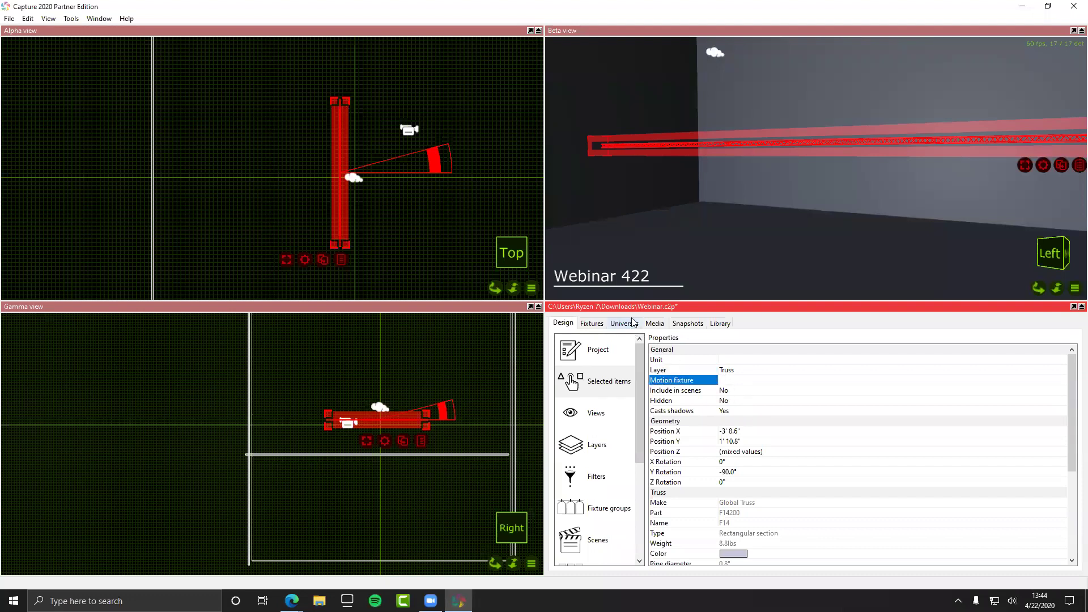
{"action": "left_click", "coordinate": [620, 215]}
{"action": "left_click", "coordinate": [620, 215]}
{"action": "left_click", "coordinate": [106, 216]}
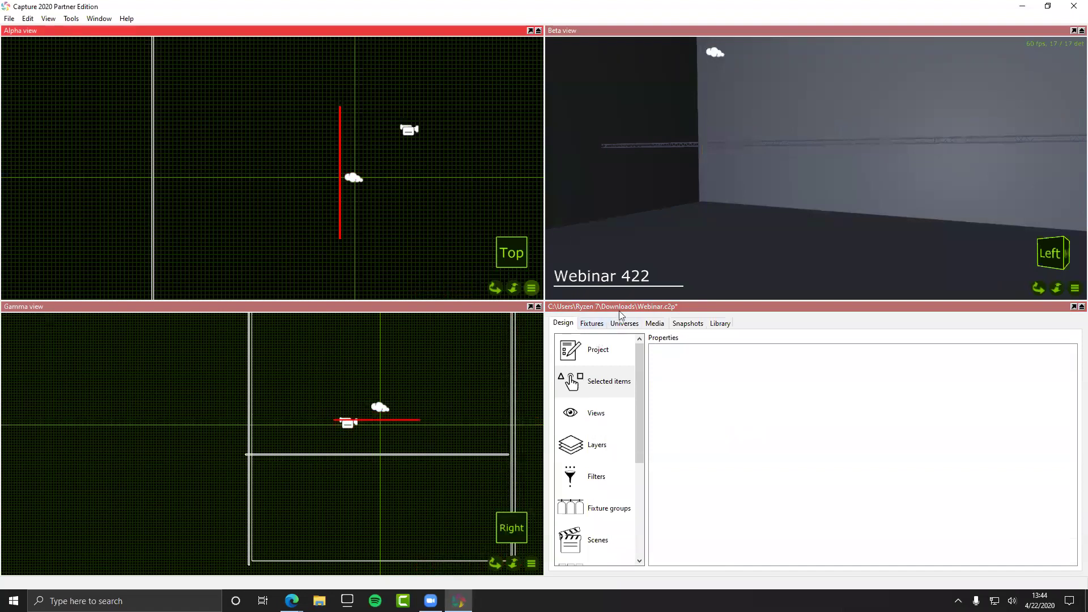
Step: Review the project's layers and show the list of fixture manufacturers in the library
{"action": "left_click", "coordinate": [606, 406]}
{"action": "left_click", "coordinate": [614, 445]}
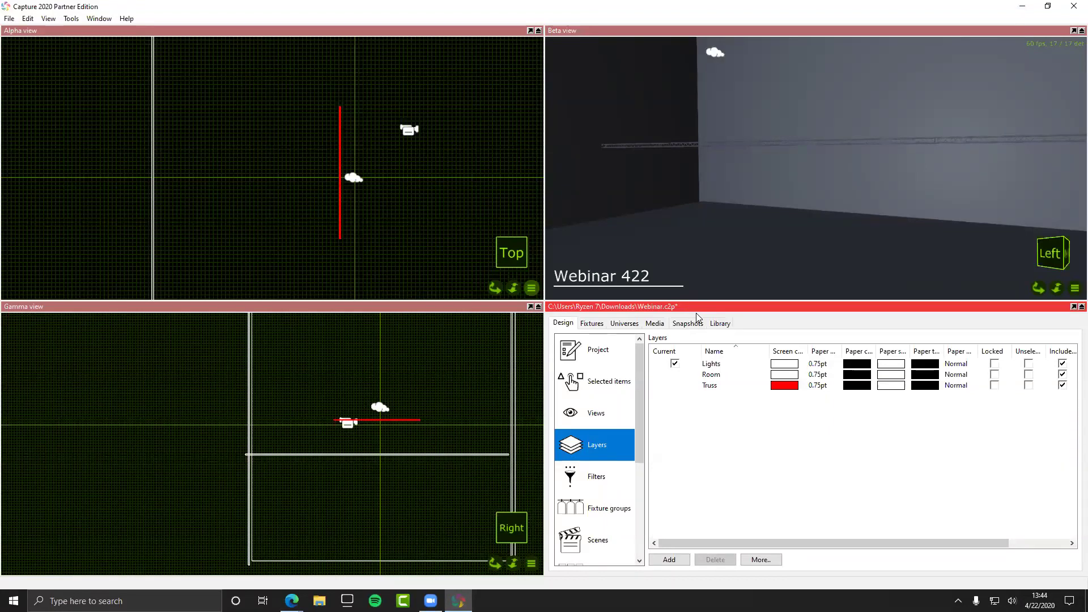
{"action": "left_click", "coordinate": [715, 325]}
{"action": "left_click", "coordinate": [680, 328]}
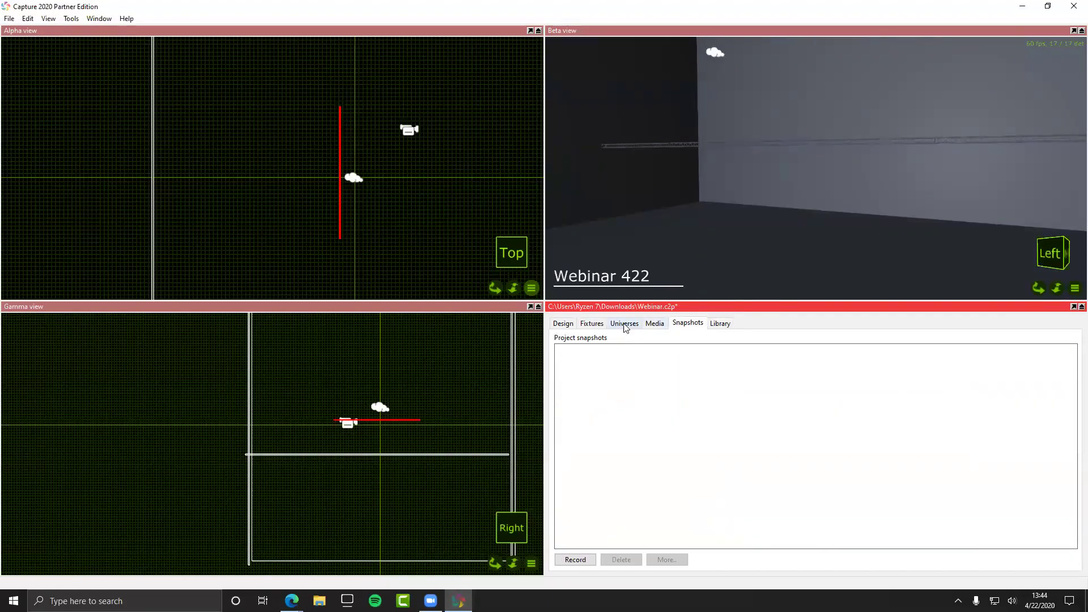
{"action": "left_click", "coordinate": [726, 328]}
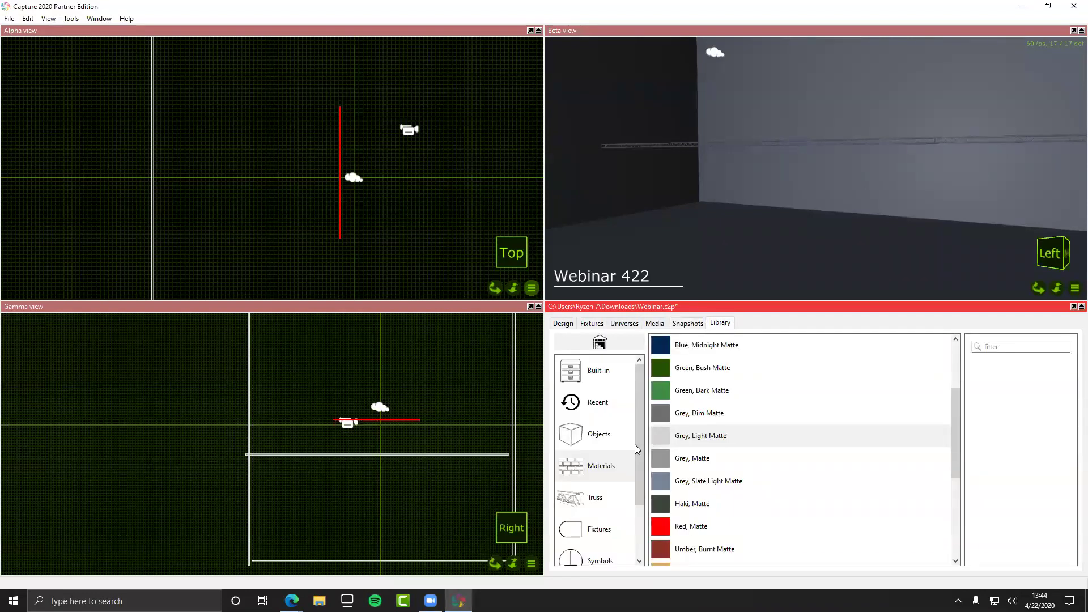
{"action": "scroll", "coordinate": [571, 464], "scroll_direction": "down", "scroll_amount": 3}
{"action": "scroll", "coordinate": [571, 464], "scroll_direction": "up", "scroll_amount": 3}
{"action": "scroll", "coordinate": [571, 464], "scroll_direction": "down", "scroll_amount": 2}
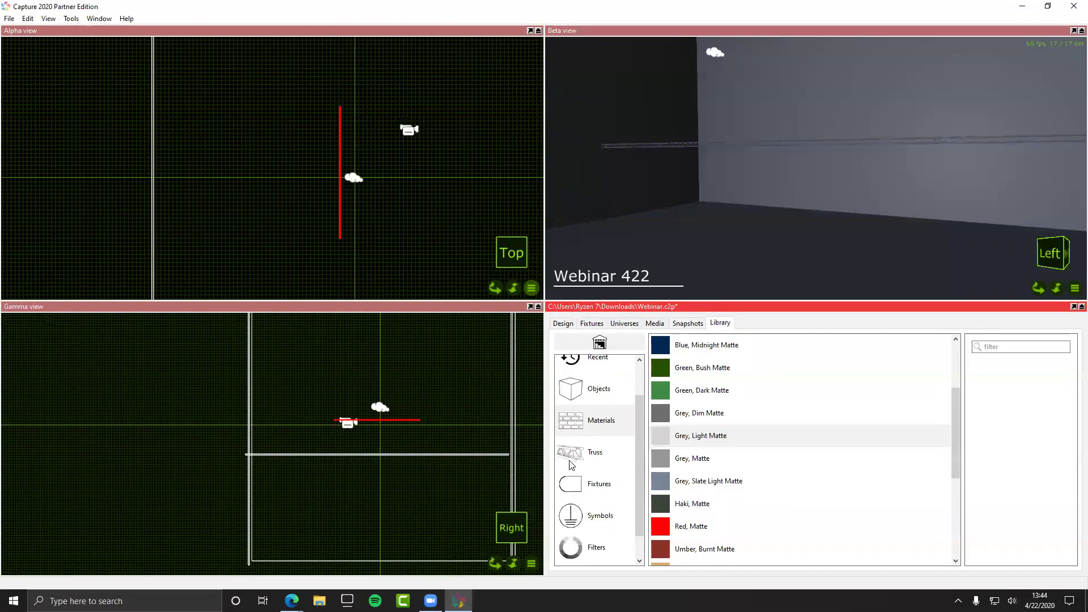
{"action": "left_click", "coordinate": [563, 424]}
{"action": "left_click", "coordinate": [576, 457]}
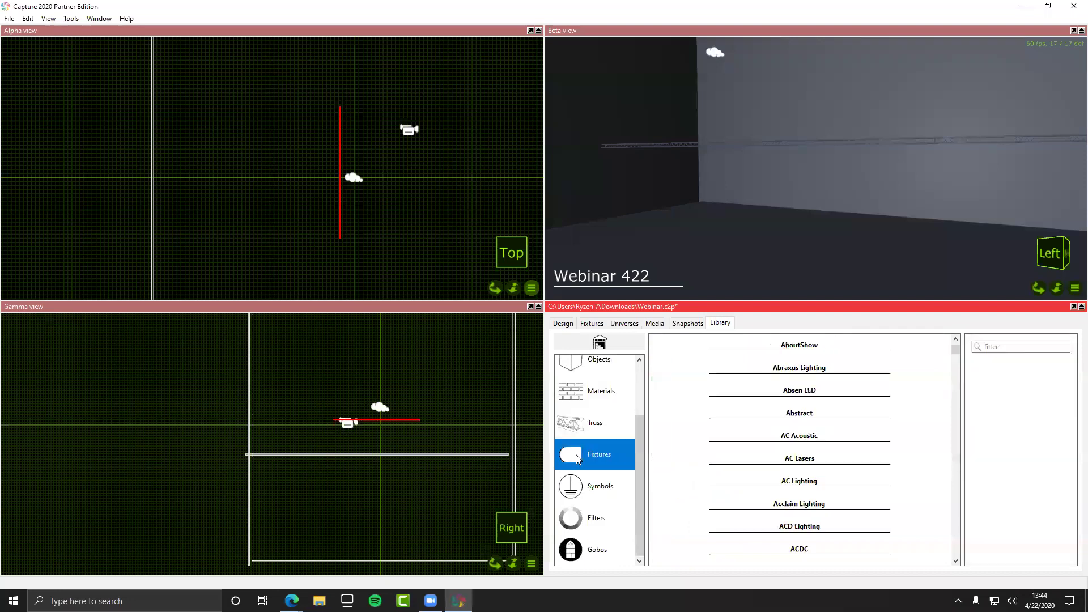
{"action": "scroll", "coordinate": [859, 447], "scroll_direction": "up", "scroll_amount": 3}
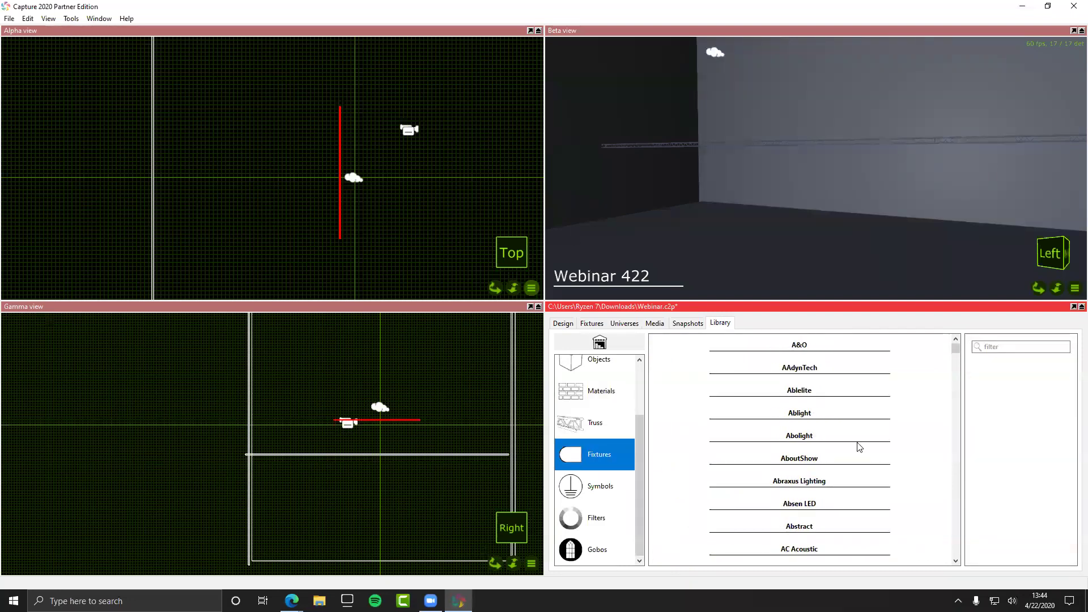
Step: Browse the list of fixture manufacturers and filter the fixture library by Artiste
{"action": "scroll", "coordinate": [840, 436], "scroll_direction": "down", "scroll_amount": 10}
{"action": "scroll", "coordinate": [840, 436], "scroll_direction": "down", "scroll_amount": 12}
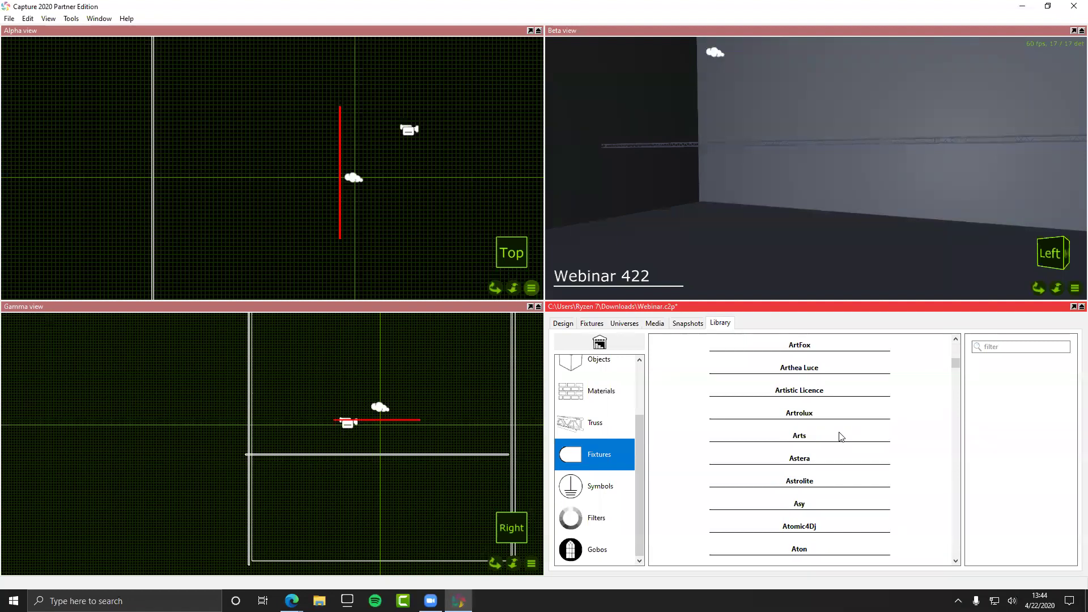
{"action": "scroll", "coordinate": [841, 437], "scroll_direction": "down", "scroll_amount": 12}
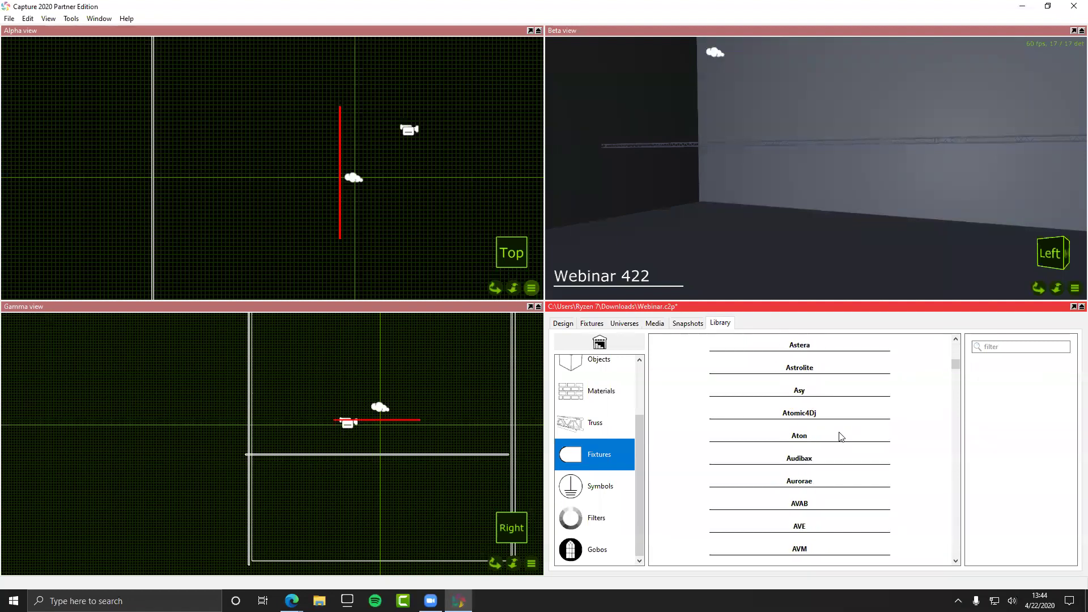
{"action": "scroll", "coordinate": [840, 437], "scroll_direction": "up", "scroll_amount": 3}
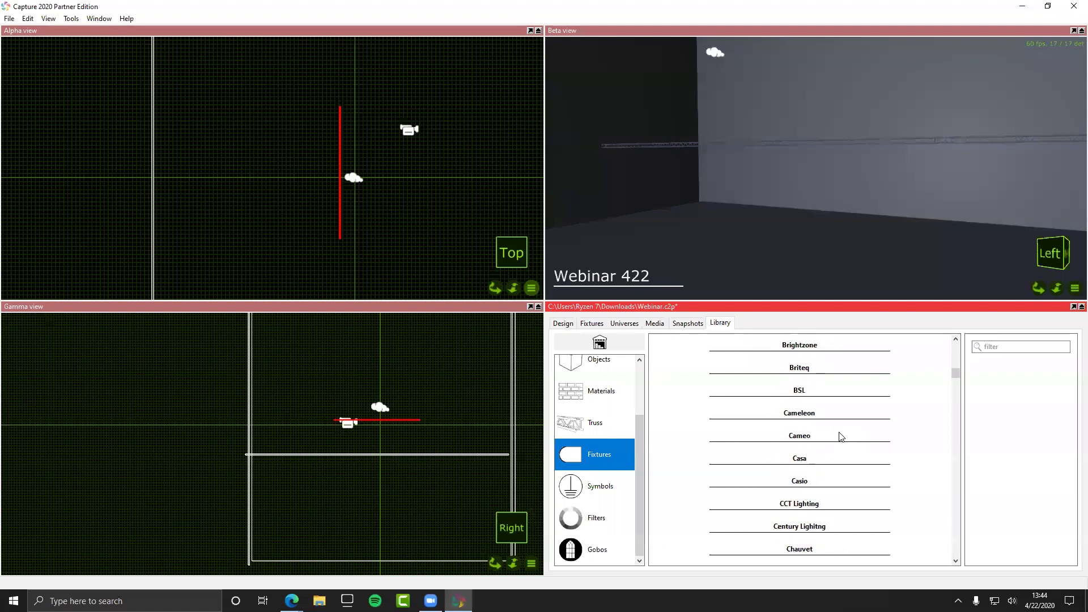
{"action": "scroll", "coordinate": [841, 437], "scroll_direction": "up", "scroll_amount": 15}
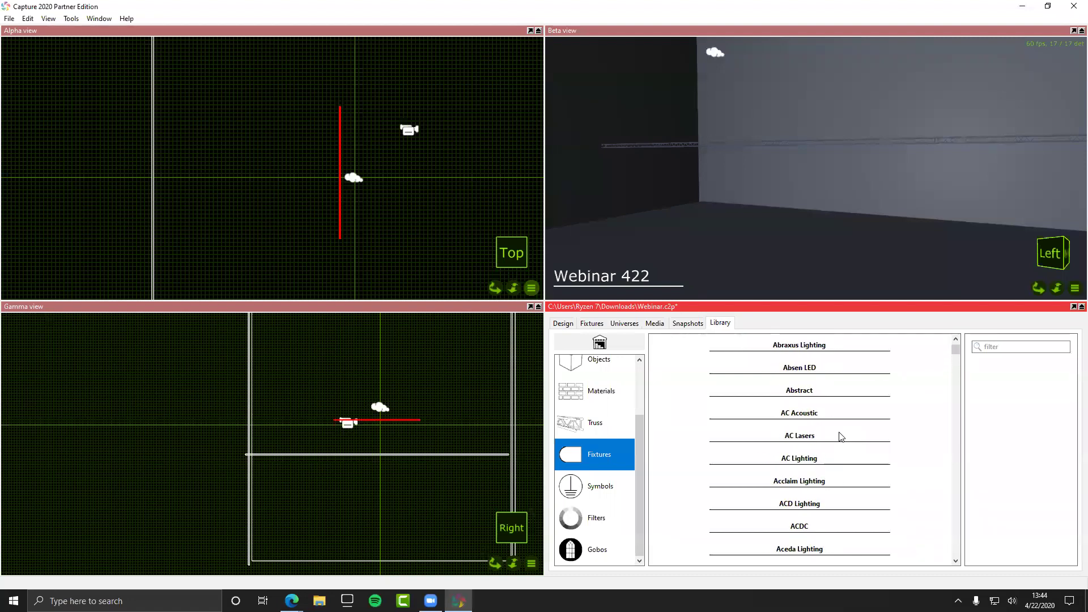
{"action": "left_click", "coordinate": [1010, 348]}
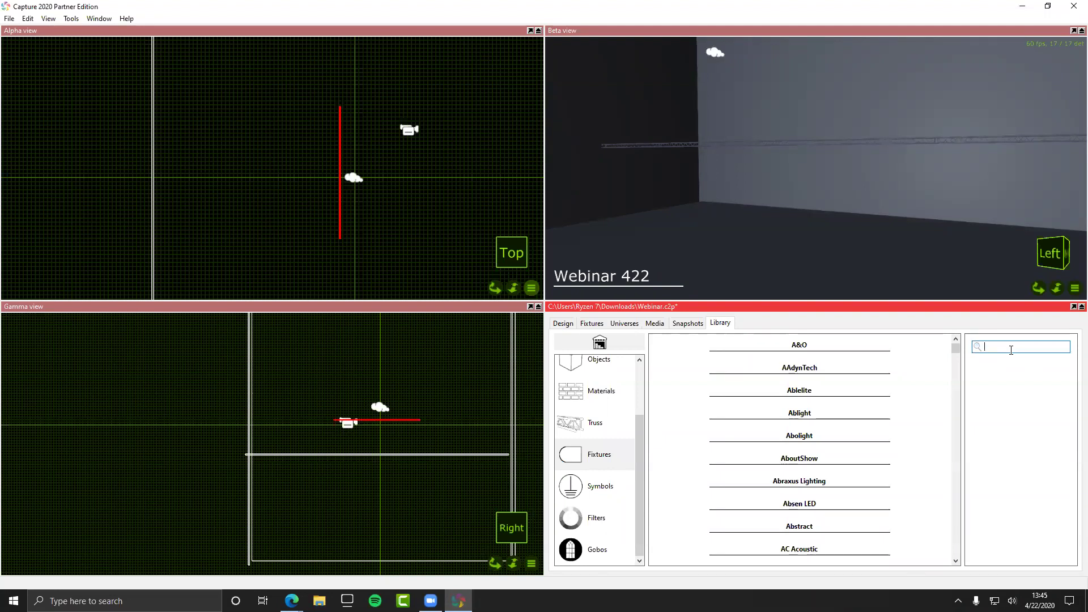
{"action": "type", "text": "iste"}
Step: Filter the fixture library by Wash and look through the manufacturers' matching fixtures, including Elation
{"action": "key", "text": "BackSpace"}
{"action": "key", "text": "BackSpace"}
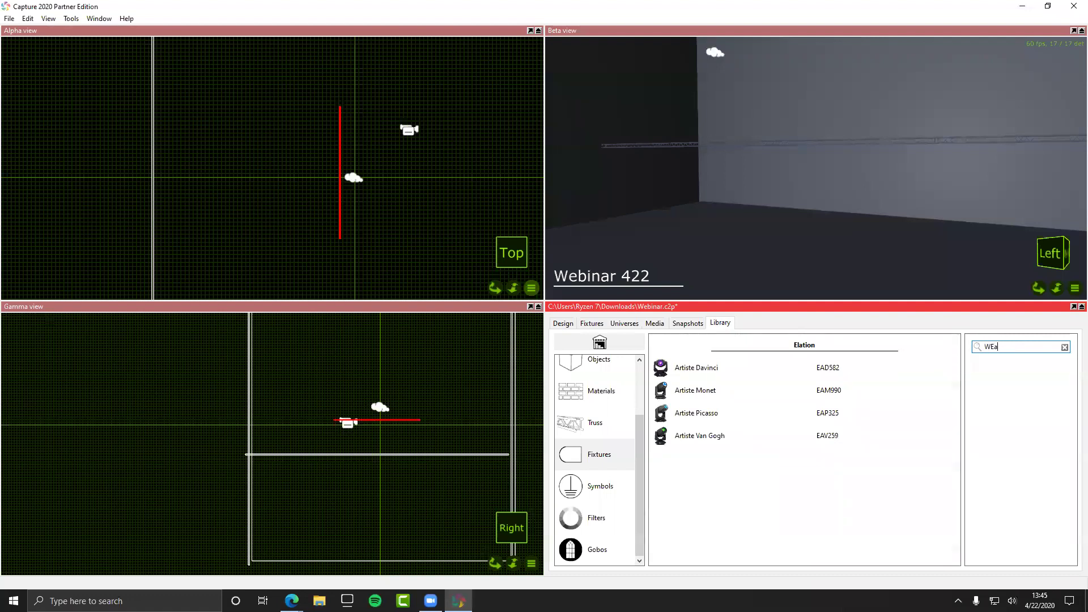
{"action": "type", "text": "h"}
{"action": "scroll", "coordinate": [815, 397], "scroll_direction": "down", "scroll_amount": 1}
{"action": "scroll", "coordinate": [816, 371], "scroll_direction": "up", "scroll_amount": 10}
{"action": "scroll", "coordinate": [815, 385], "scroll_direction": "down", "scroll_amount": 10}
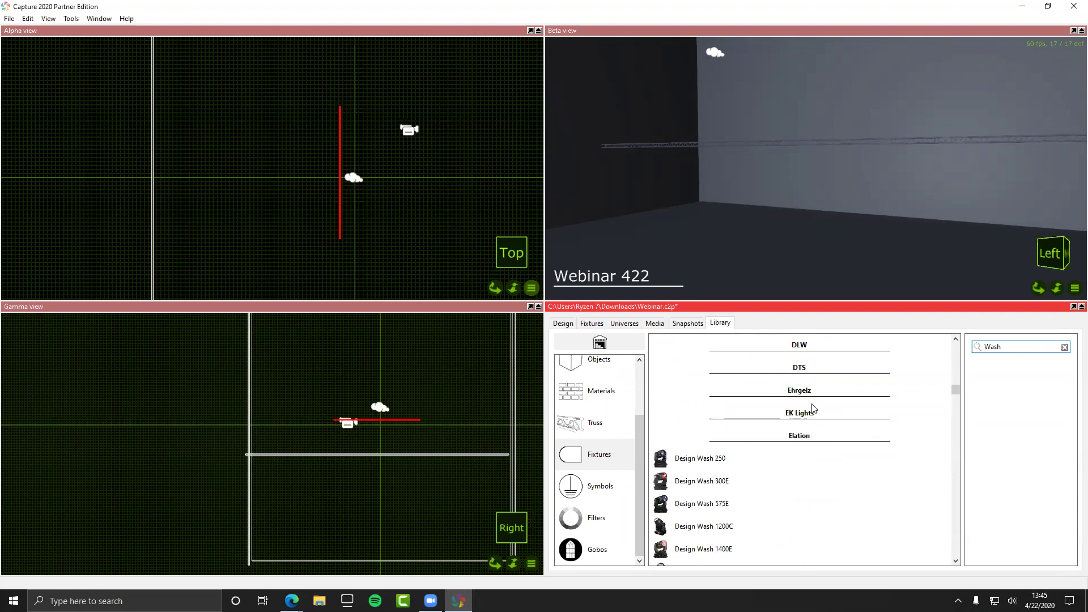
{"action": "left_click", "coordinate": [801, 436]}
{"action": "scroll", "coordinate": [794, 470], "scroll_direction": "down", "scroll_amount": 3}
{"action": "scroll", "coordinate": [792, 469], "scroll_direction": "up", "scroll_amount": 15}
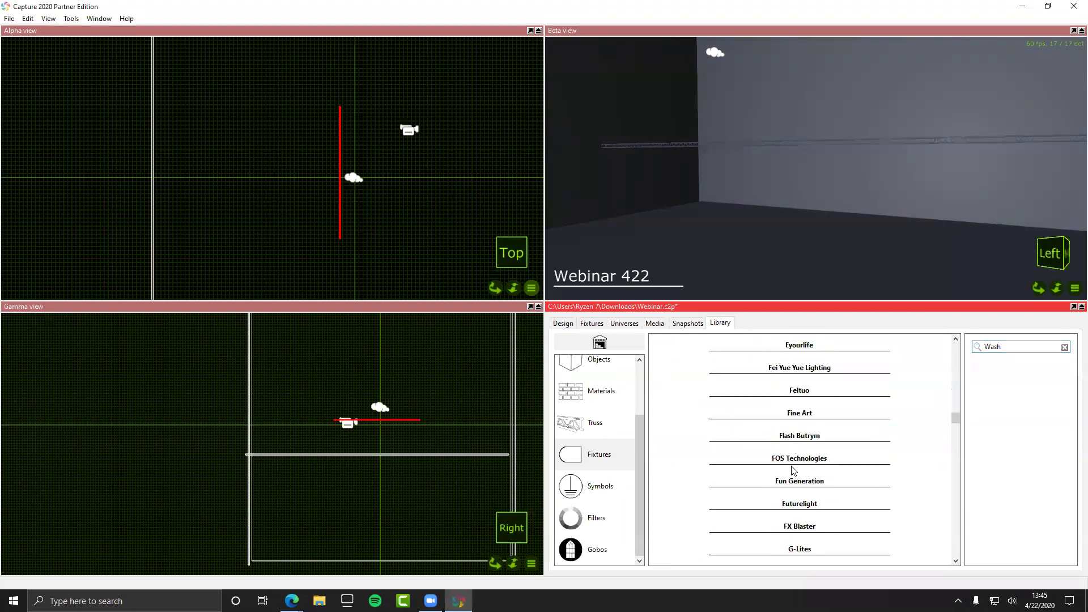
Step: Replace the library filter with Artiste to list the matching Elation fixtures
{"action": "left_click", "coordinate": [1008, 342]}
{"action": "double_click", "coordinate": [1010, 342]}
{"action": "key", "text": "BackSpace"}
{"action": "type", "text": "Artiste"}
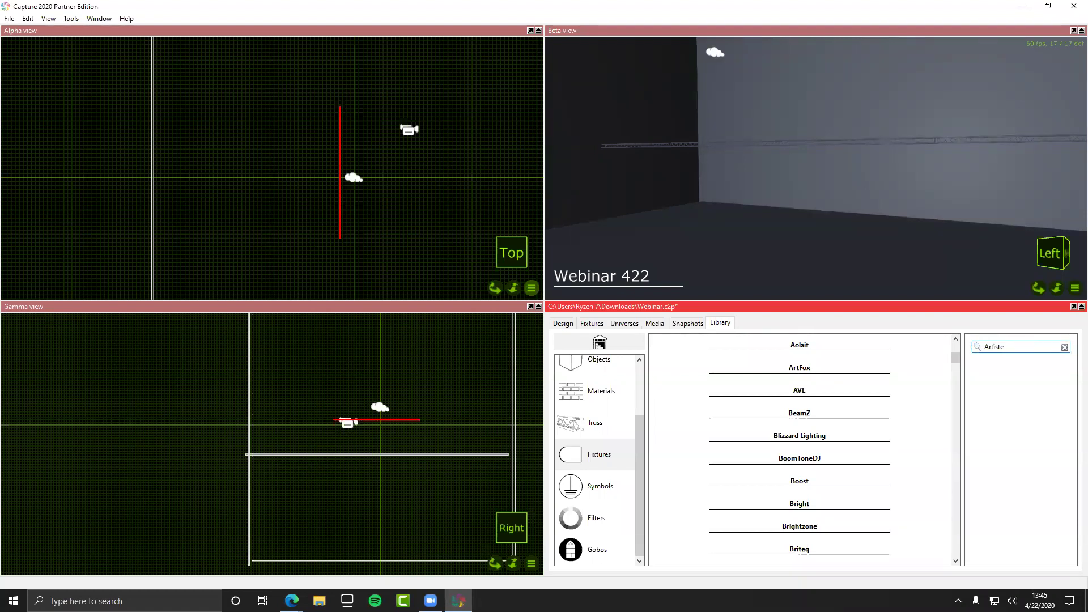
{"action": "key", "text": "Return"}
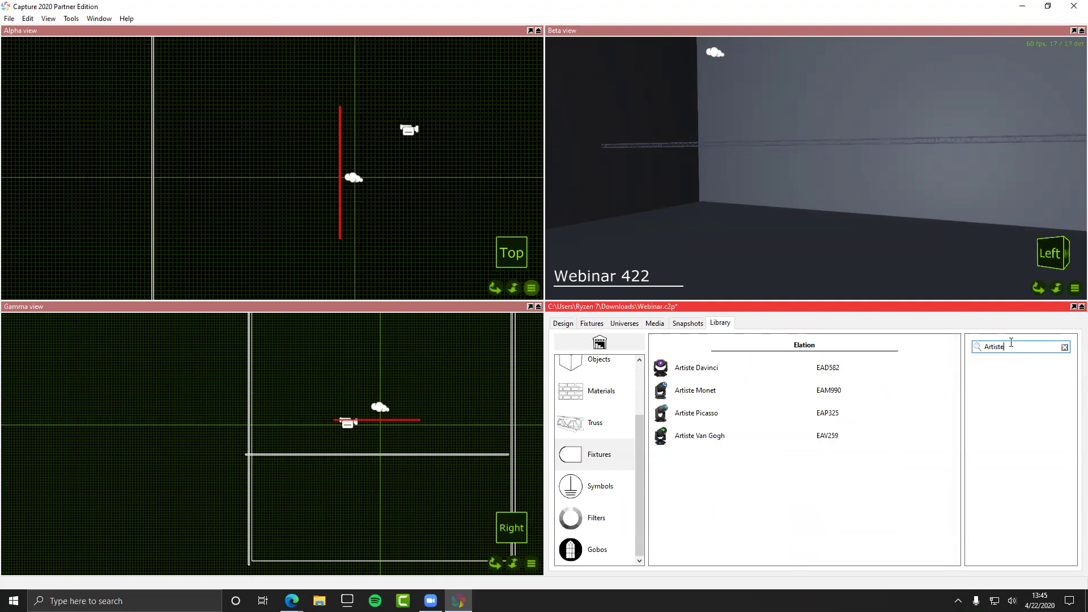
{"action": "key", "text": "XF86AudioLowerVolume"}
{"action": "key", "text": "XF86AudioLowerVolume"}
{"action": "key", "text": "XF86AudioLowerVolume"}
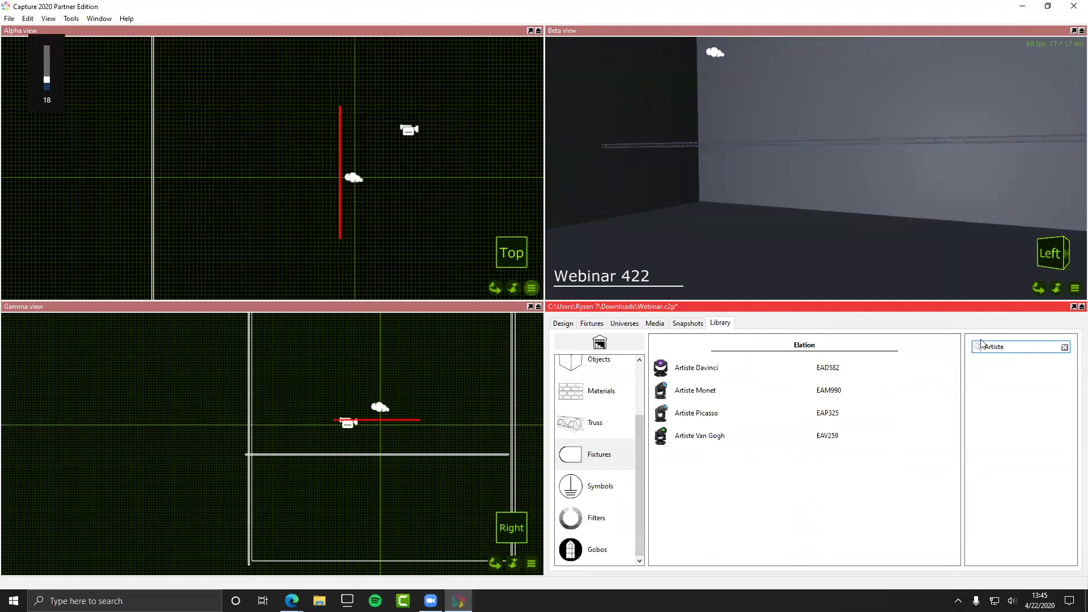
Step: Place an Elation Artiste Davinci fixture on the lower end of the truss in the Top view
{"action": "left_click", "coordinate": [703, 377]}
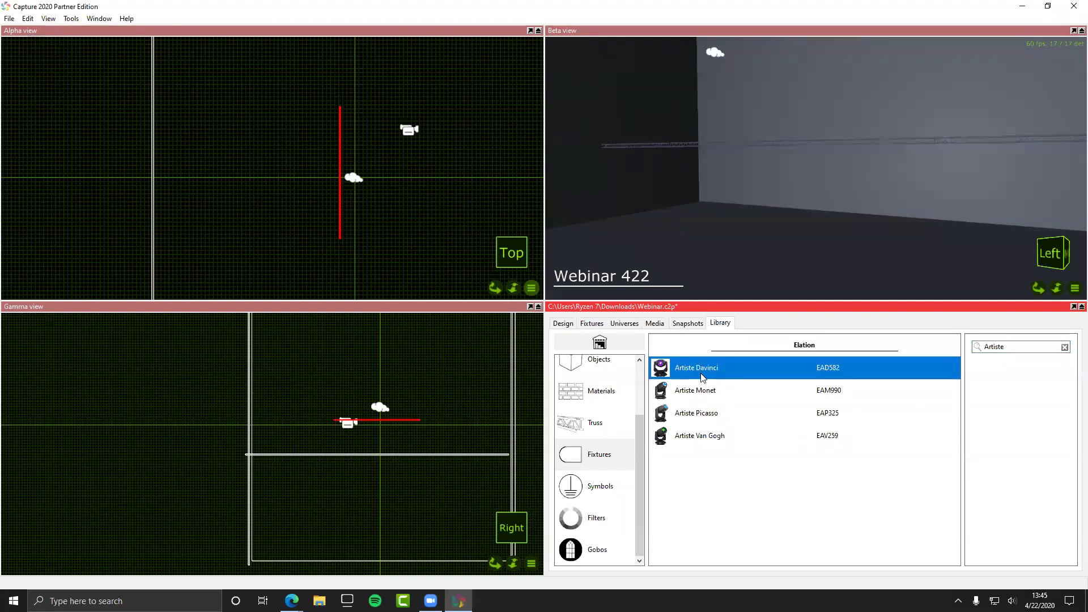
{"action": "left_click_drag", "start_coordinate": [702, 377], "coordinate": [335, 420]}
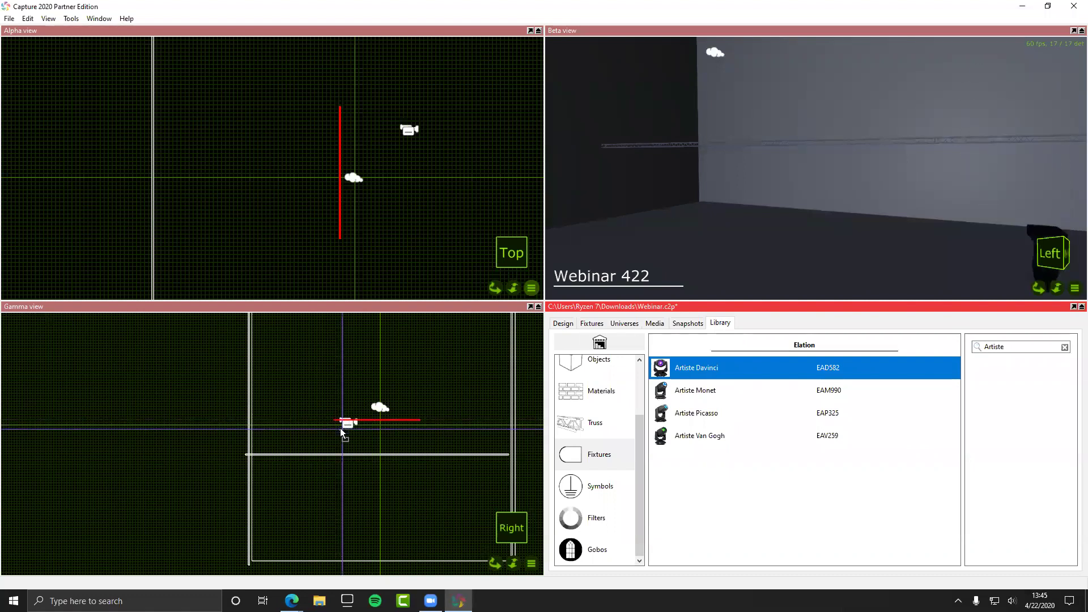
{"action": "scroll", "coordinate": [322, 202], "scroll_direction": "up", "scroll_amount": 2}
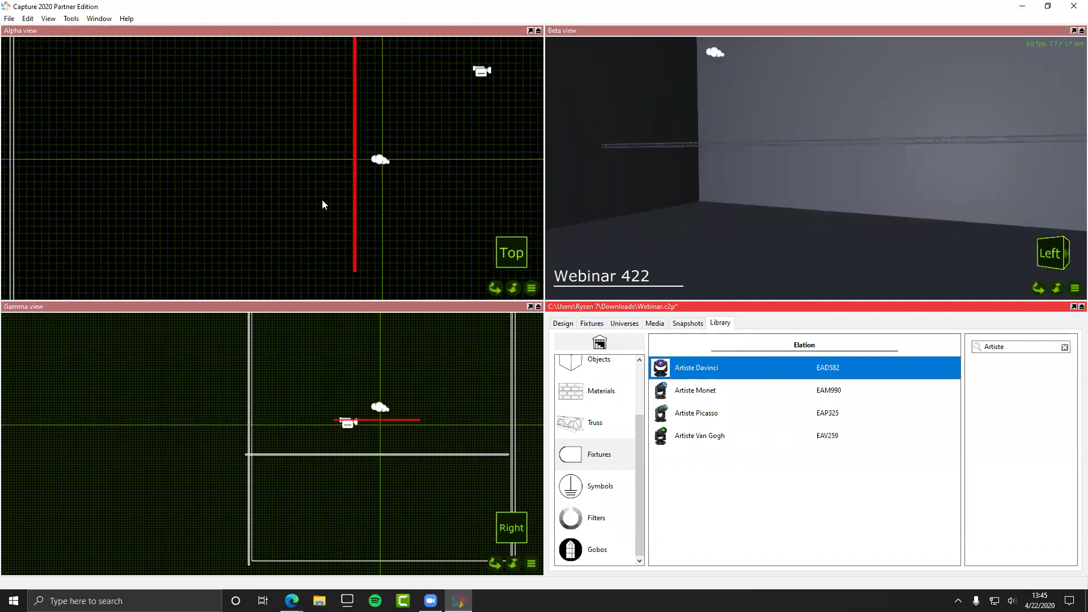
{"action": "left_click_drag", "start_coordinate": [662, 369], "coordinate": [354, 266]}
{"action": "scroll", "coordinate": [354, 264], "scroll_direction": "up", "scroll_amount": 4}
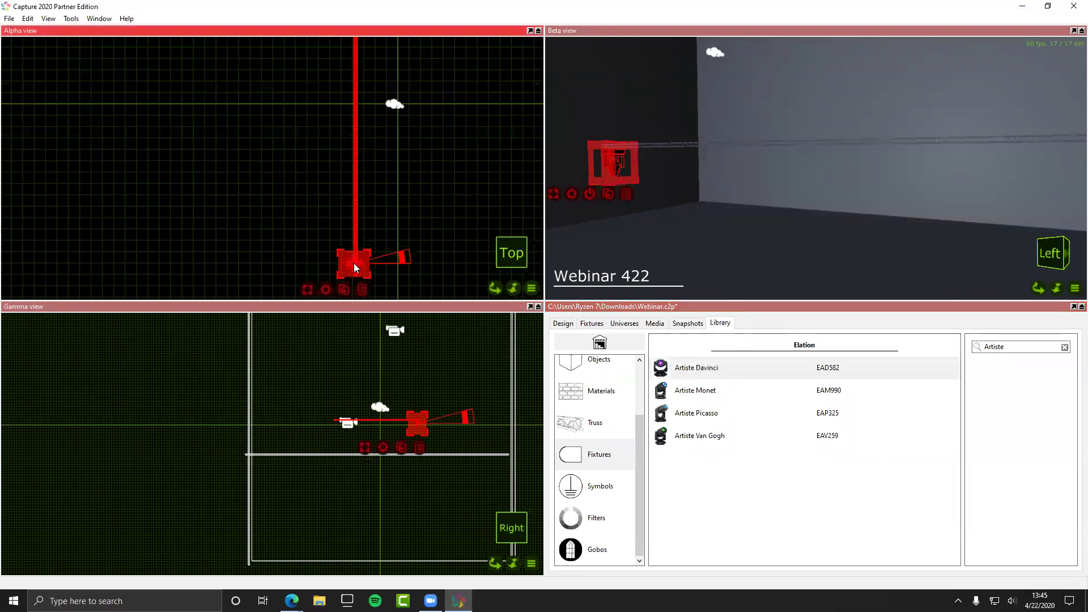
{"action": "scroll", "coordinate": [354, 264], "scroll_direction": "down", "scroll_amount": 3}
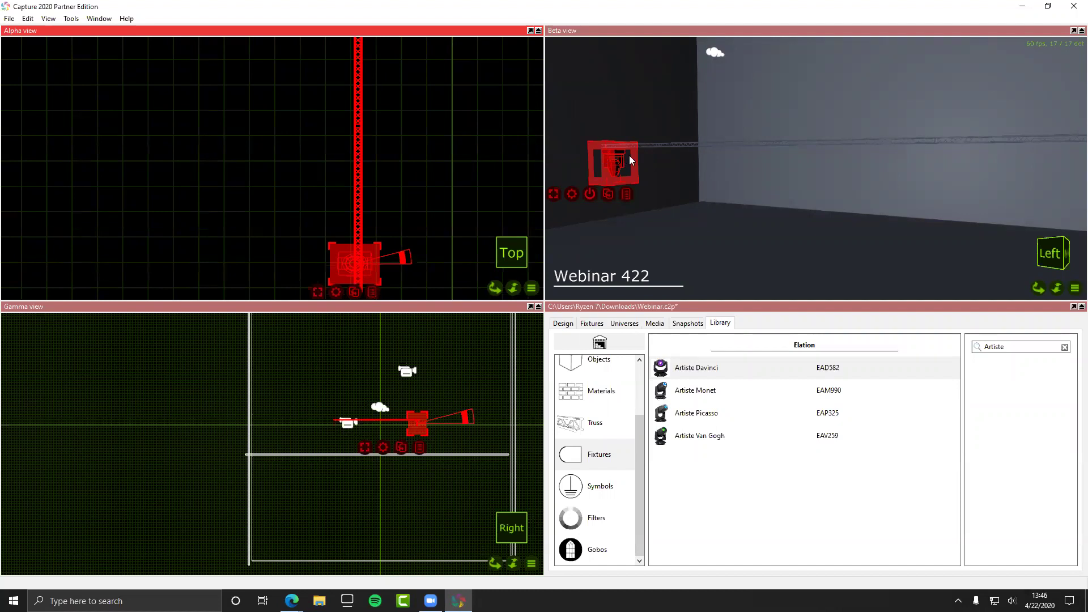
{"action": "left_click", "coordinate": [605, 160]}
{"action": "left_click", "coordinate": [615, 160]}
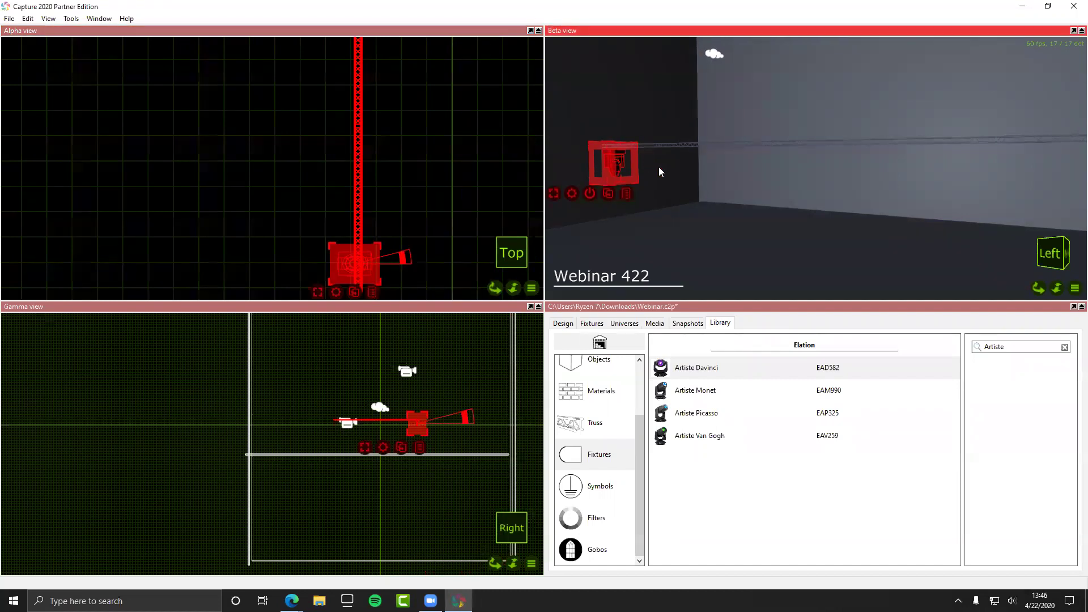
{"action": "scroll", "coordinate": [344, 256], "scroll_direction": "down", "scroll_amount": 4}
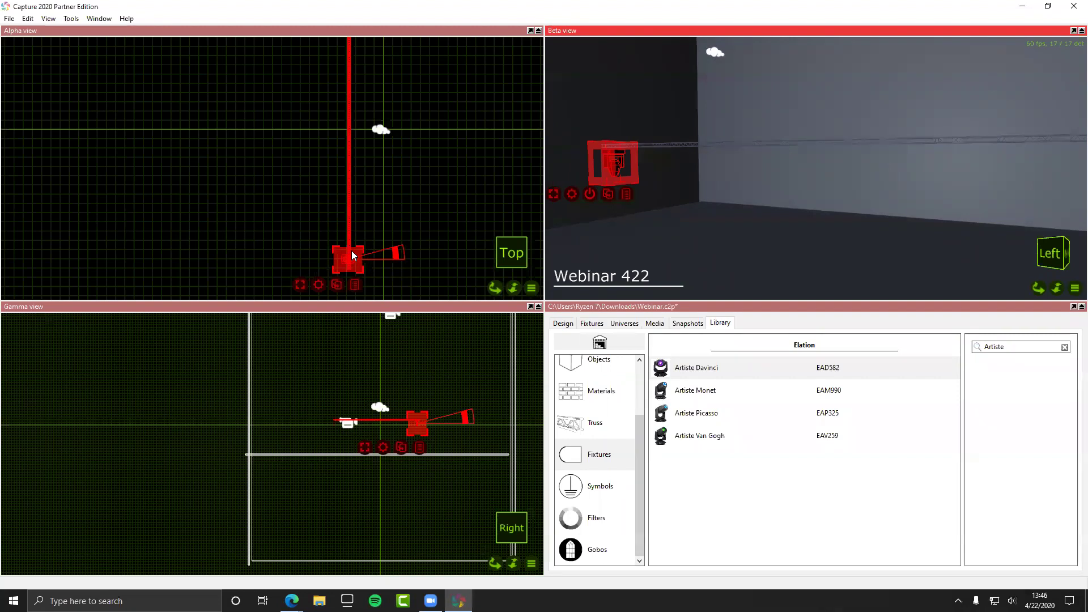
Step: Clone the Artiste Davinci with a Z offset of 3' and 9 clones, keeping the X and Y offsets at 0'
{"action": "scroll", "coordinate": [352, 253], "scroll_direction": "up", "scroll_amount": 3}
{"action": "key", "text": "ctrl+k"}
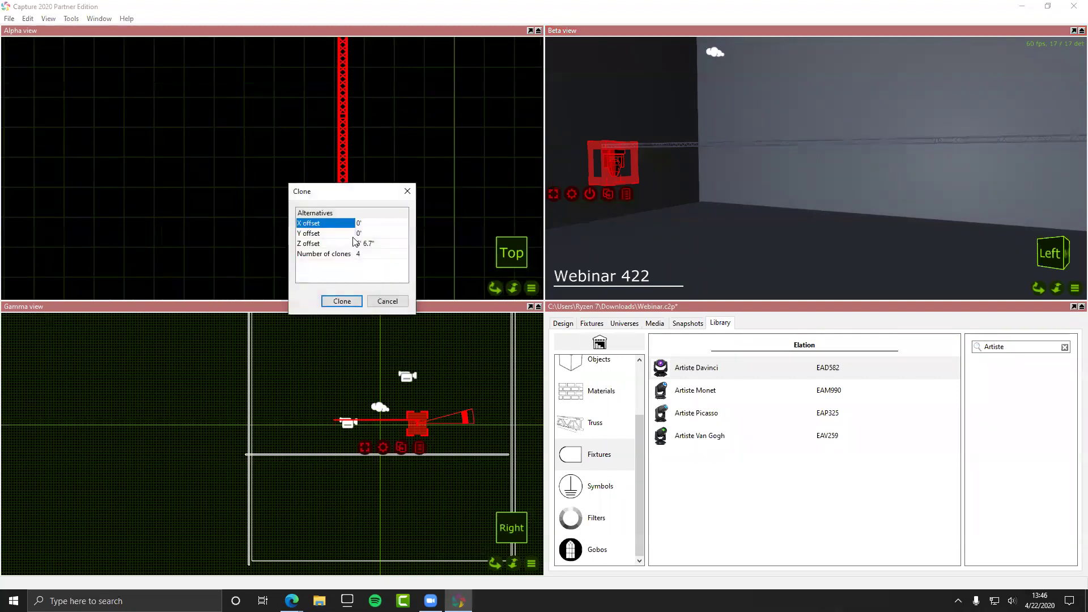
{"action": "double_click", "coordinate": [376, 245]}
{"action": "left_click", "coordinate": [377, 244]}
{"action": "left_click_drag", "start_coordinate": [378, 244], "coordinate": [351, 250]}
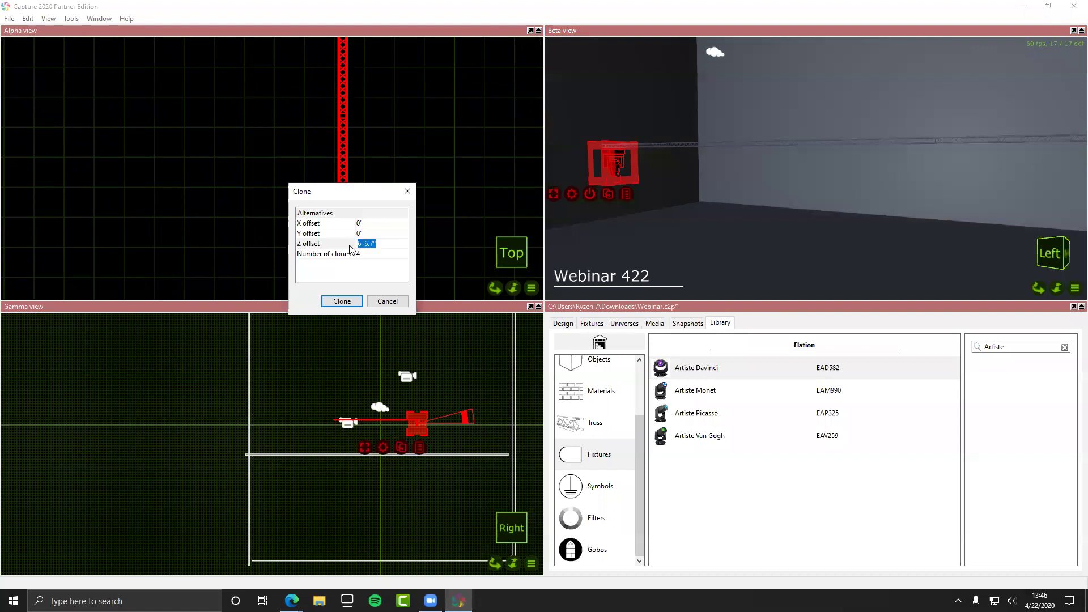
{"action": "type", "text": "3'"}
{"action": "left_click", "coordinate": [359, 254]}
{"action": "type", "text": "9"}
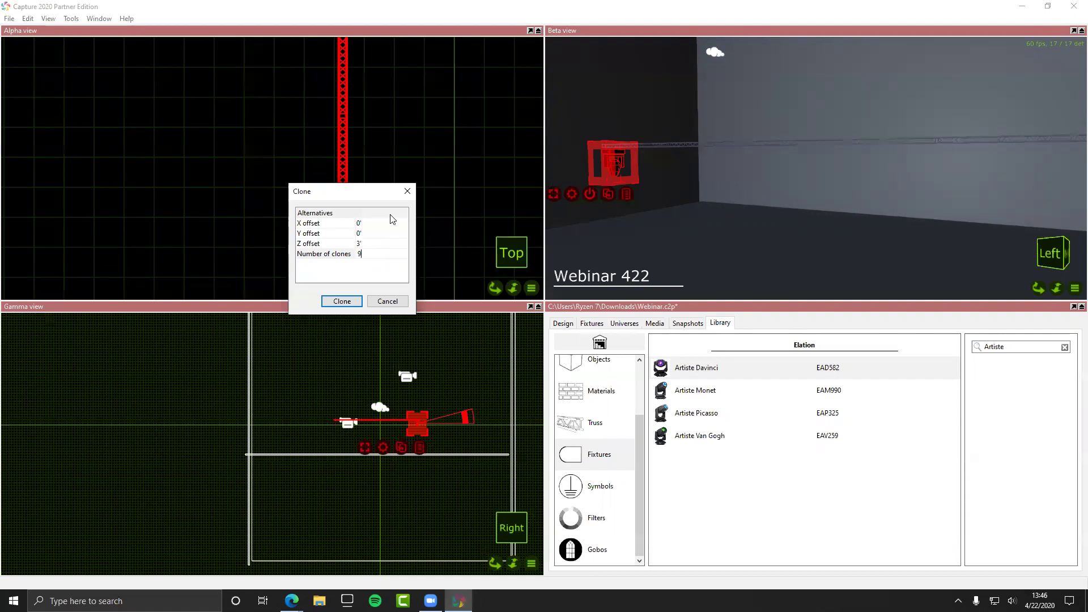
{"action": "left_click", "coordinate": [366, 234]}
{"action": "left_click", "coordinate": [366, 254]}
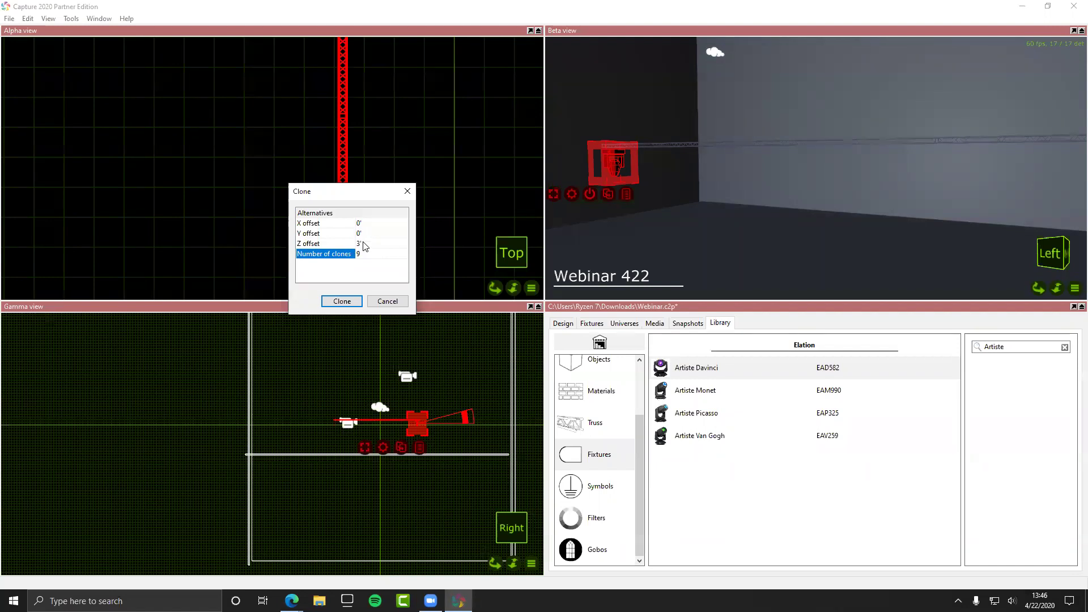
{"action": "left_click", "coordinate": [341, 300]}
Step: Move the row of cloned Artiste Davinci fixtures along the truss so it hangs within the truss's length, and deselect everything
{"action": "scroll", "coordinate": [402, 192], "scroll_direction": "down", "scroll_amount": 2}
{"action": "scroll", "coordinate": [404, 195], "scroll_direction": "down", "scroll_amount": 3}
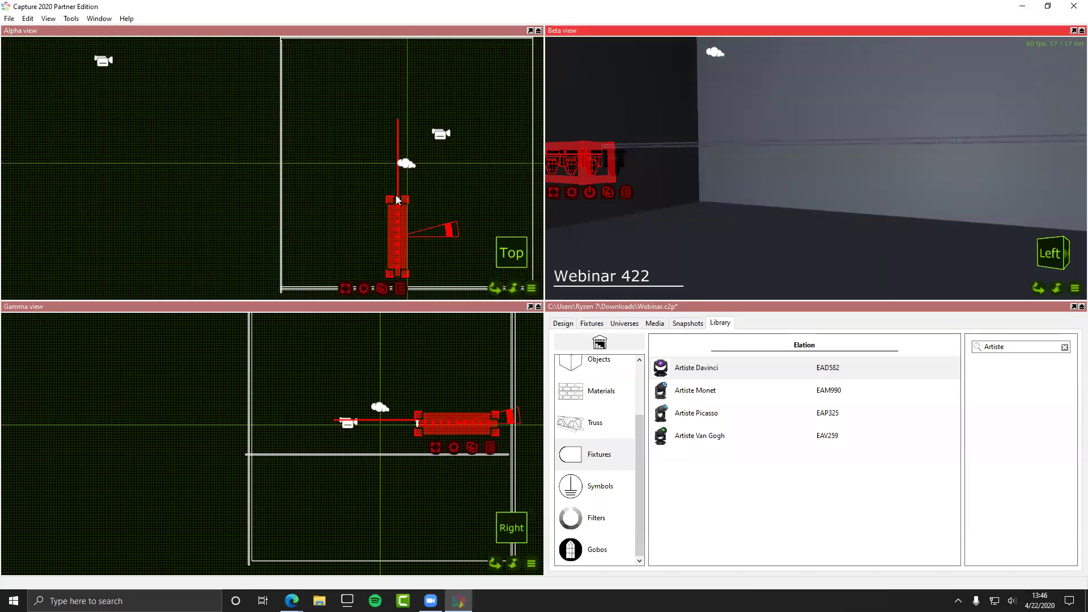
{"action": "scroll", "coordinate": [397, 196], "scroll_direction": "up", "scroll_amount": 3}
{"action": "left_click", "coordinate": [403, 221]}
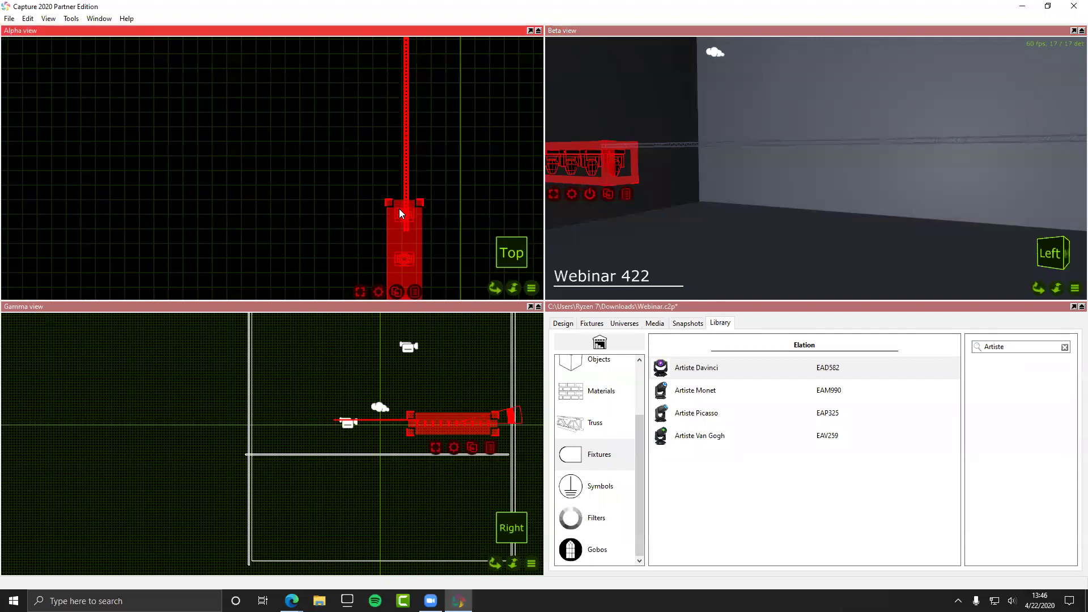
{"action": "scroll", "coordinate": [401, 228], "scroll_direction": "down", "scroll_amount": 4}
{"action": "left_click_drag", "start_coordinate": [401, 239], "coordinate": [379, 191]}
{"action": "scroll", "coordinate": [433, 159], "scroll_direction": "up", "scroll_amount": 2}
{"action": "left_click_drag", "start_coordinate": [378, 186], "coordinate": [377, 188]}
{"action": "left_click", "coordinate": [633, 86]}
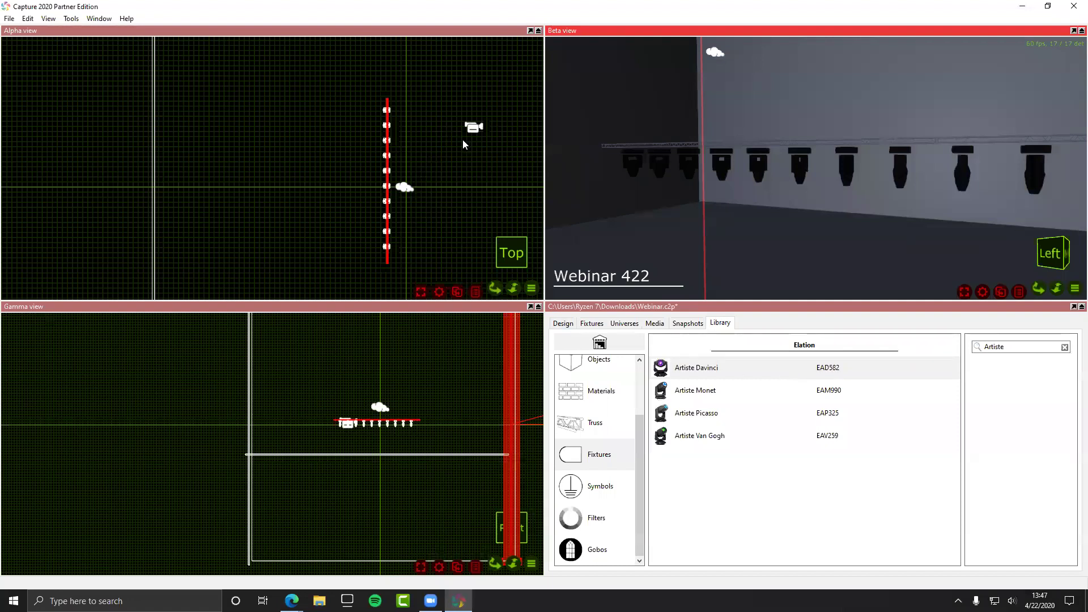
{"action": "left_click", "coordinate": [460, 164]}
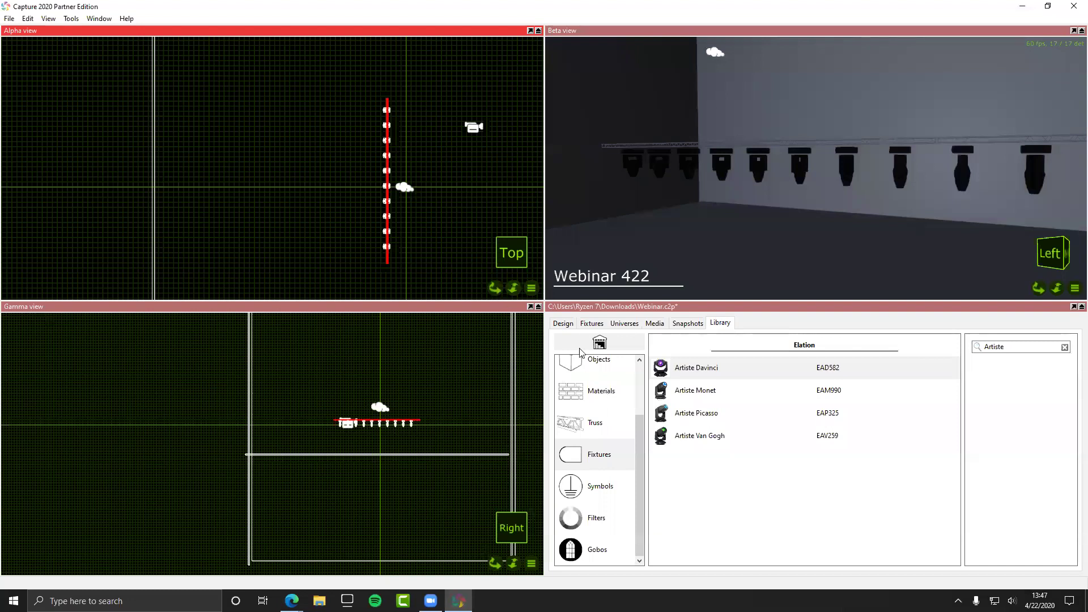
Step: Review the project's fixture list and its layers
{"action": "left_click", "coordinate": [591, 324]}
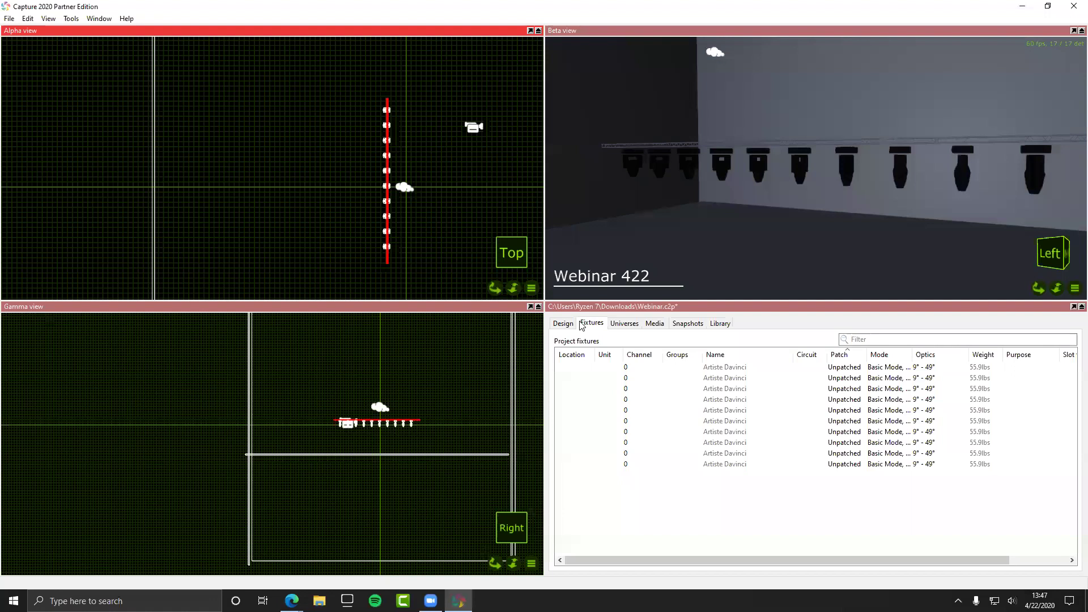
{"action": "left_click", "coordinate": [564, 323]}
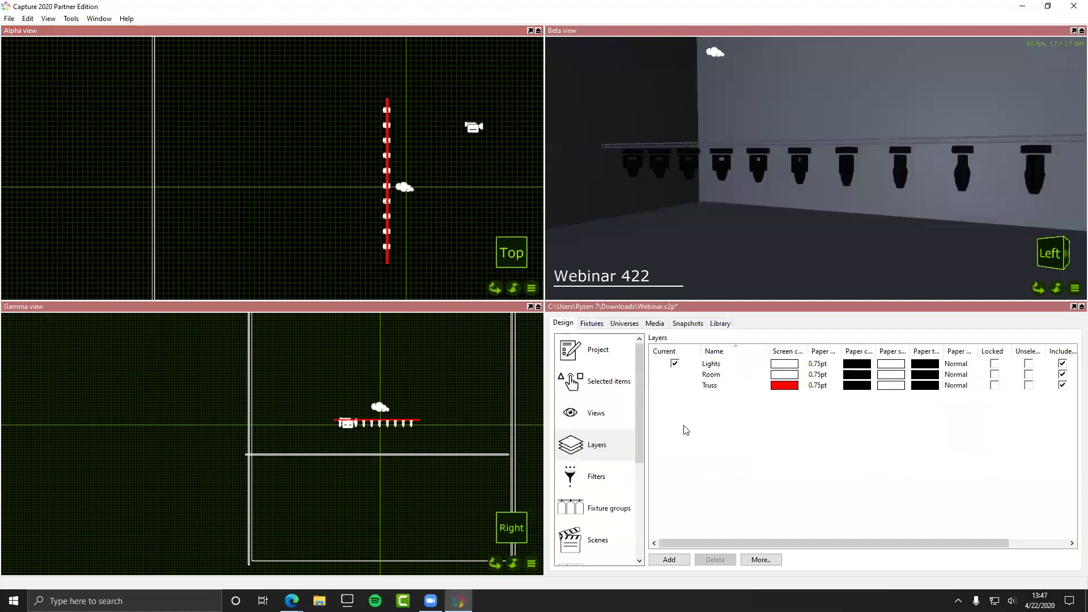
{"action": "left_click", "coordinate": [567, 361]}
{"action": "left_click", "coordinate": [565, 372]}
Step: Examine the grid width and grid height properties of the Alpha, Beta and Gamma views
{"action": "left_click", "coordinate": [579, 414]}
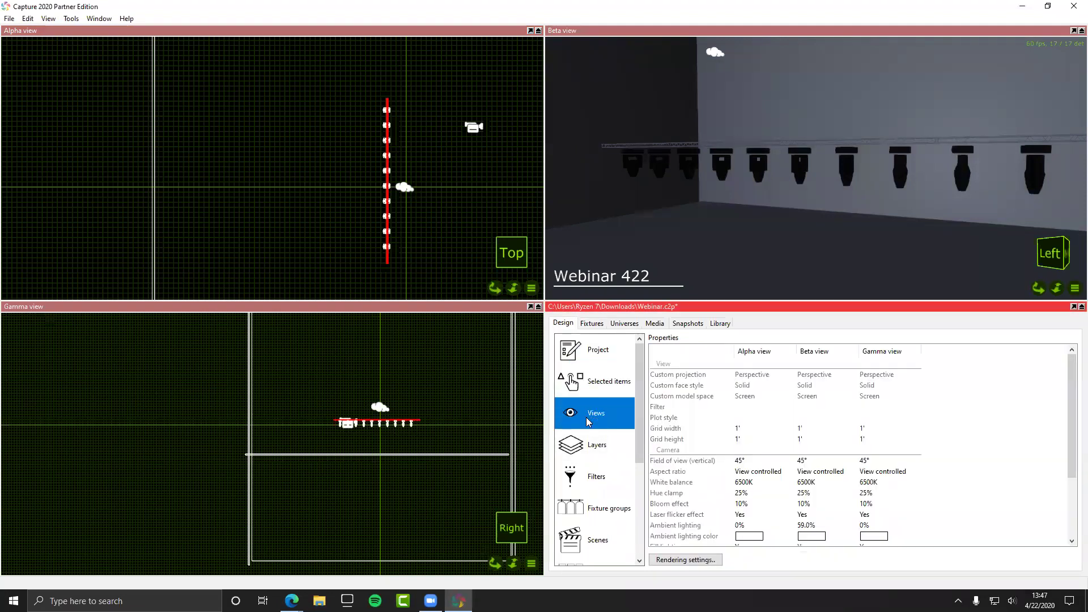
{"action": "scroll", "coordinate": [712, 496], "scroll_direction": "up", "scroll_amount": 3}
{"action": "left_click", "coordinate": [661, 428]}
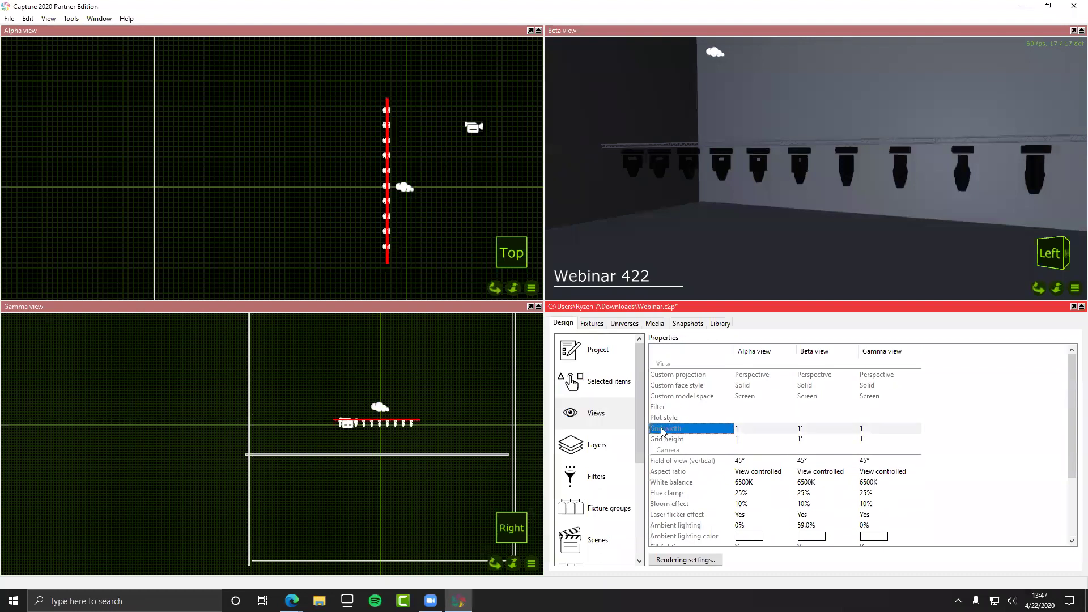
{"action": "left_click", "coordinate": [663, 438]}
{"action": "left_click", "coordinate": [749, 429]}
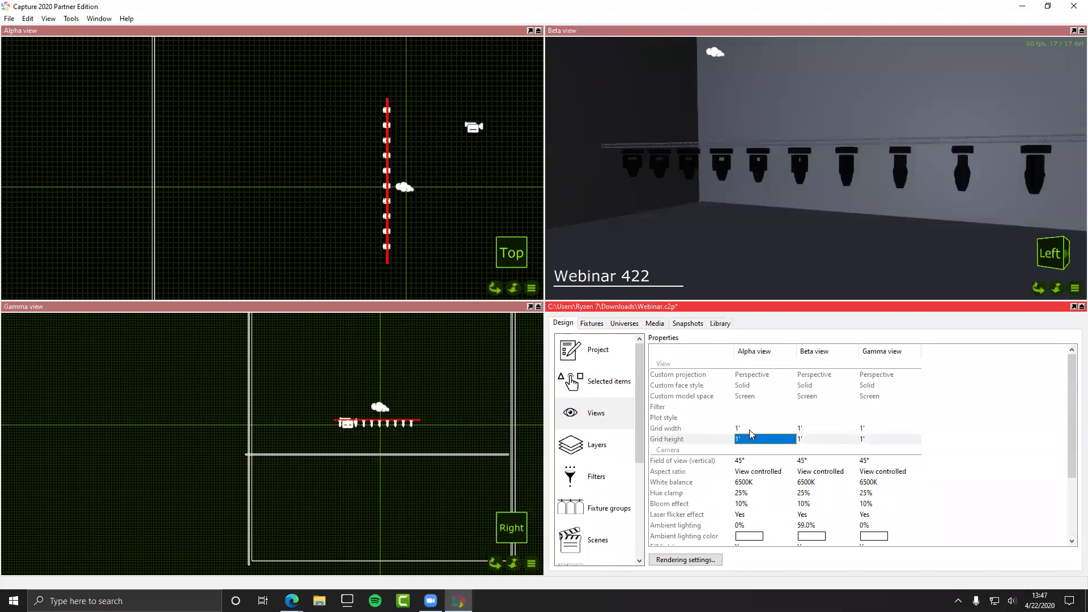
{"action": "left_click", "coordinate": [813, 429]}
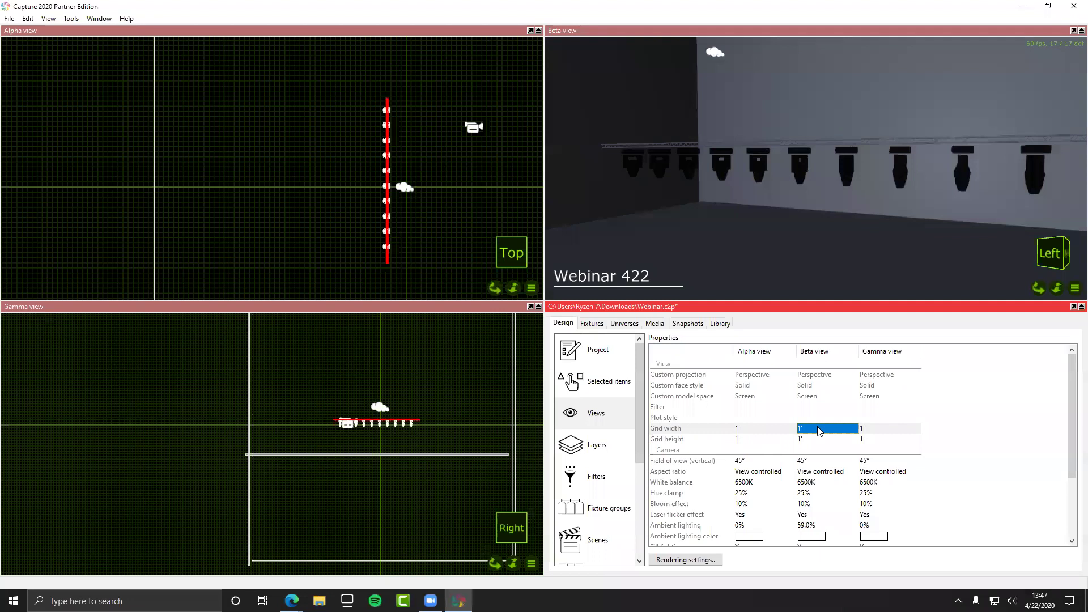
{"action": "left_click", "coordinate": [875, 440]}
{"action": "scroll", "coordinate": [876, 443], "scroll_direction": "down", "scroll_amount": 3}
{"action": "scroll", "coordinate": [875, 443], "scroll_direction": "up", "scroll_amount": 3}
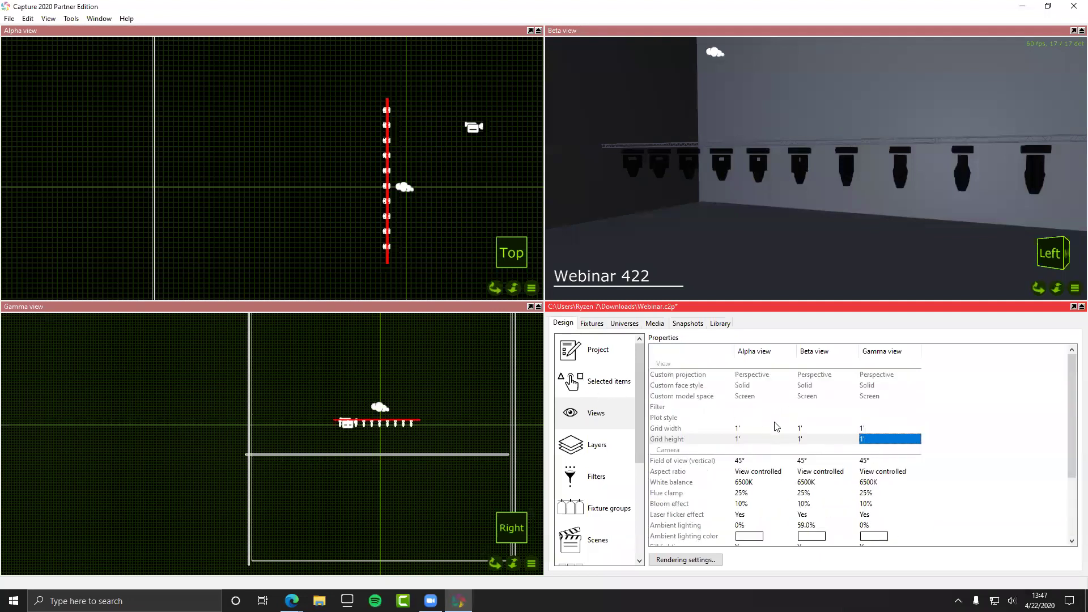
{"action": "left_click", "coordinate": [873, 431]}
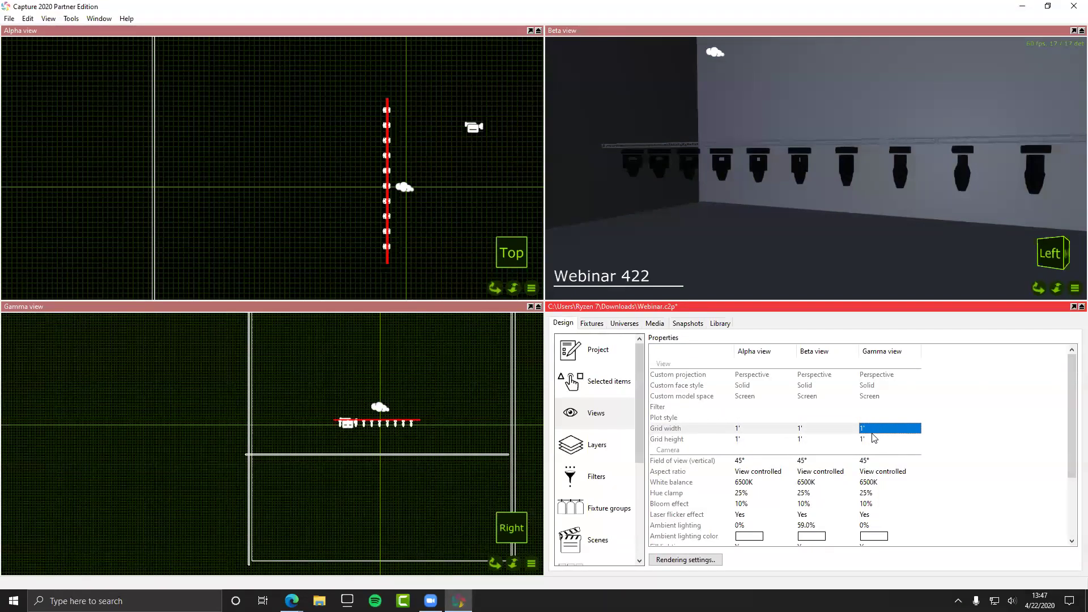
{"action": "left_click", "coordinate": [894, 396]}
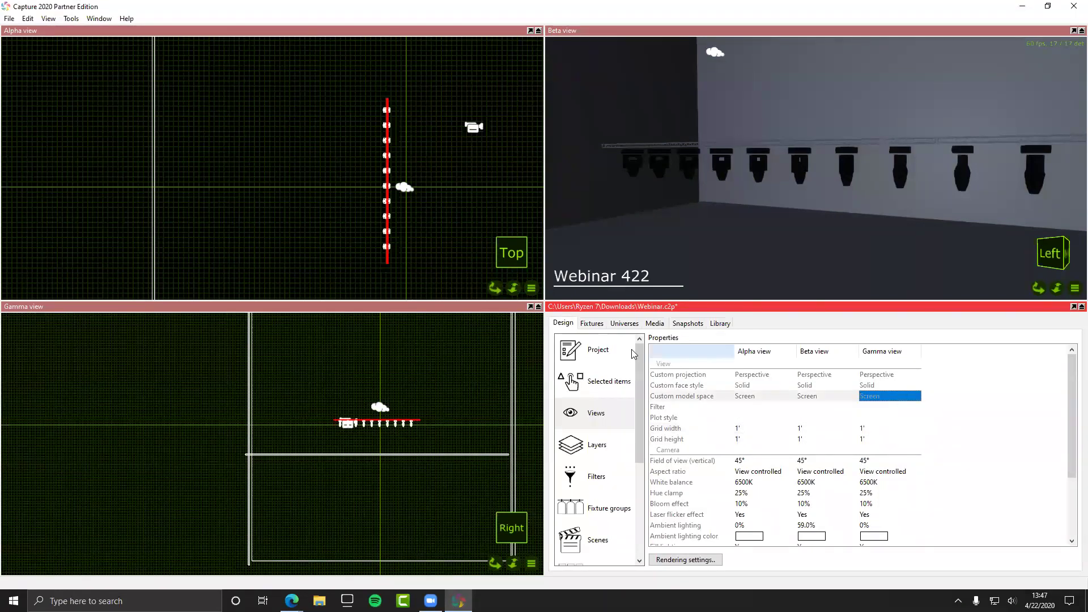
Step: Go through the project's fixture list entry by entry to match each Artiste Davinci to its position on the truss
{"action": "left_click", "coordinate": [603, 327]}
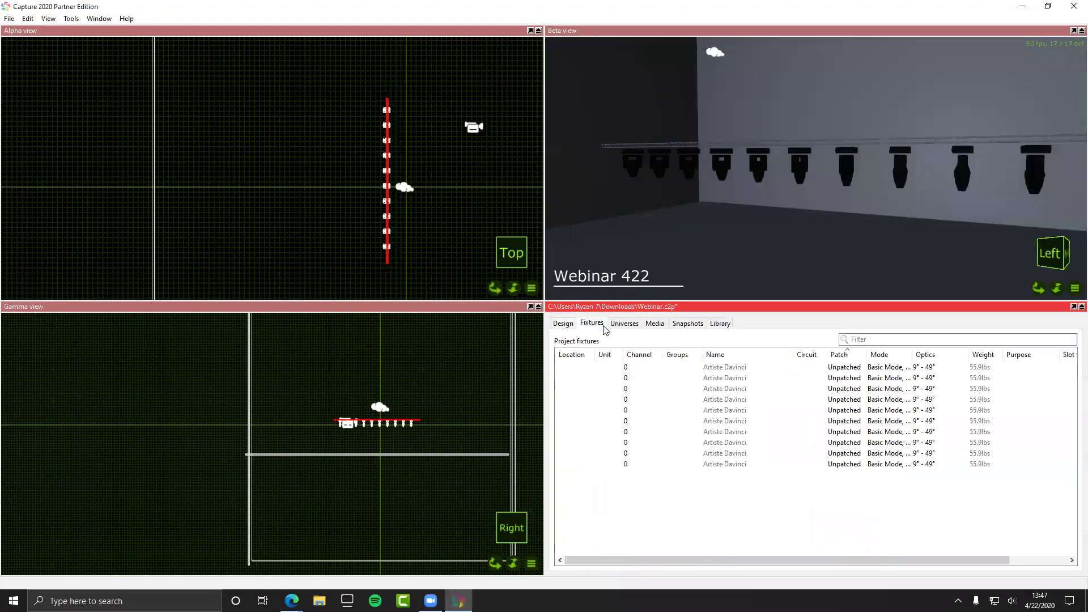
{"action": "left_click", "coordinate": [639, 368]}
{"action": "key", "text": "Down"}
{"action": "key", "text": "Down"}
{"action": "key", "text": "Down"}
{"action": "key", "text": "Down"}
{"action": "key", "text": "Down"}
{"action": "key", "text": "Down"}
{"action": "key", "text": "Down"}
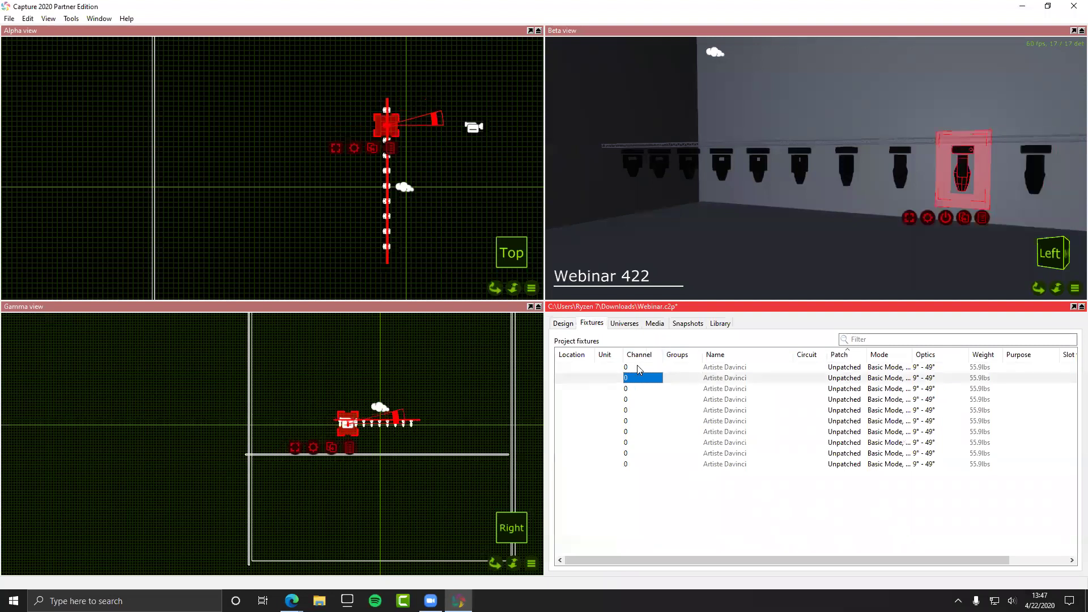
{"action": "key", "text": "Down"}
{"action": "key", "text": "Down"}
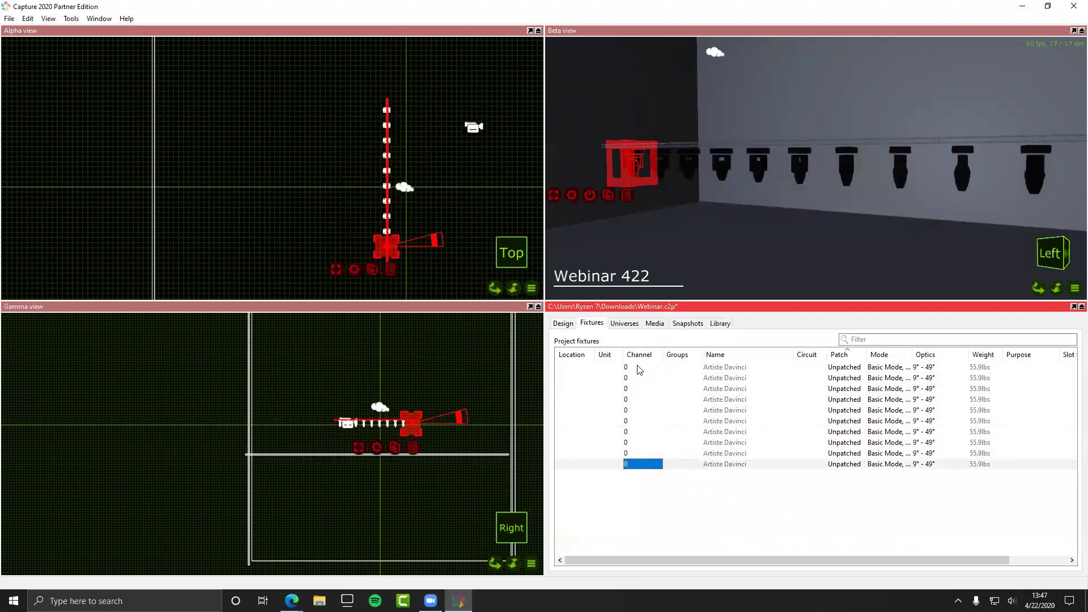
{"action": "key", "text": "Up"}
{"action": "key", "text": "Up"}
{"action": "key", "text": "Up"}
{"action": "key", "text": "Up"}
{"action": "key", "text": "Up"}
{"action": "key", "text": "Up"}
{"action": "key", "text": "Up"}
{"action": "key", "text": "Up"}
{"action": "key", "text": "Up"}
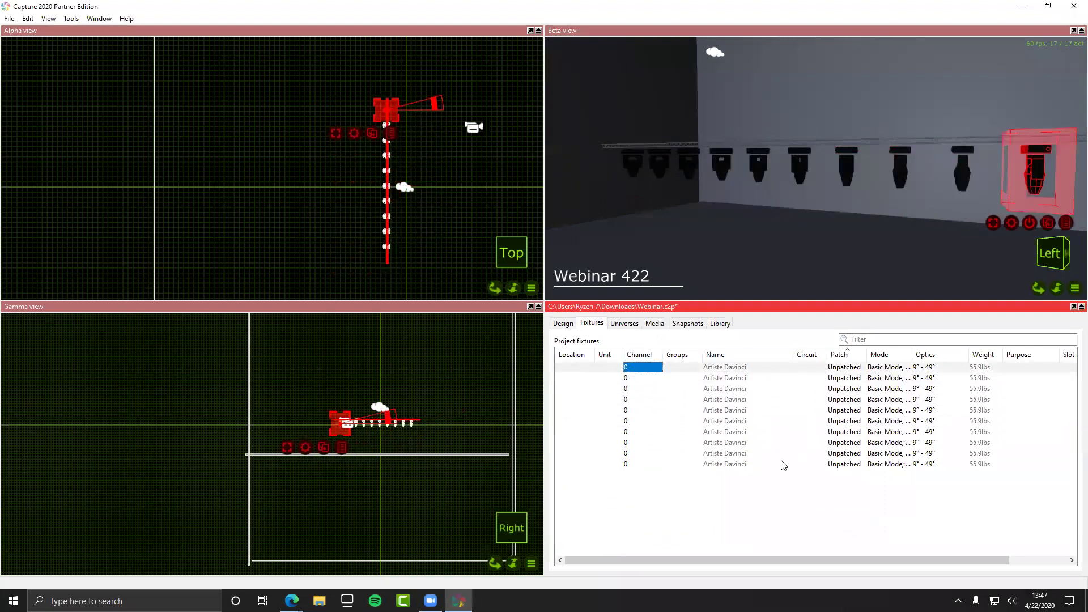
{"action": "key", "text": "Down"}
{"action": "key", "text": "Down"}
{"action": "key", "text": "Down"}
{"action": "key", "text": "Down"}
{"action": "key", "text": "Down"}
{"action": "key", "text": "Down"}
{"action": "key", "text": "Down"}
{"action": "key", "text": "Down"}
{"action": "key", "text": "Down"}
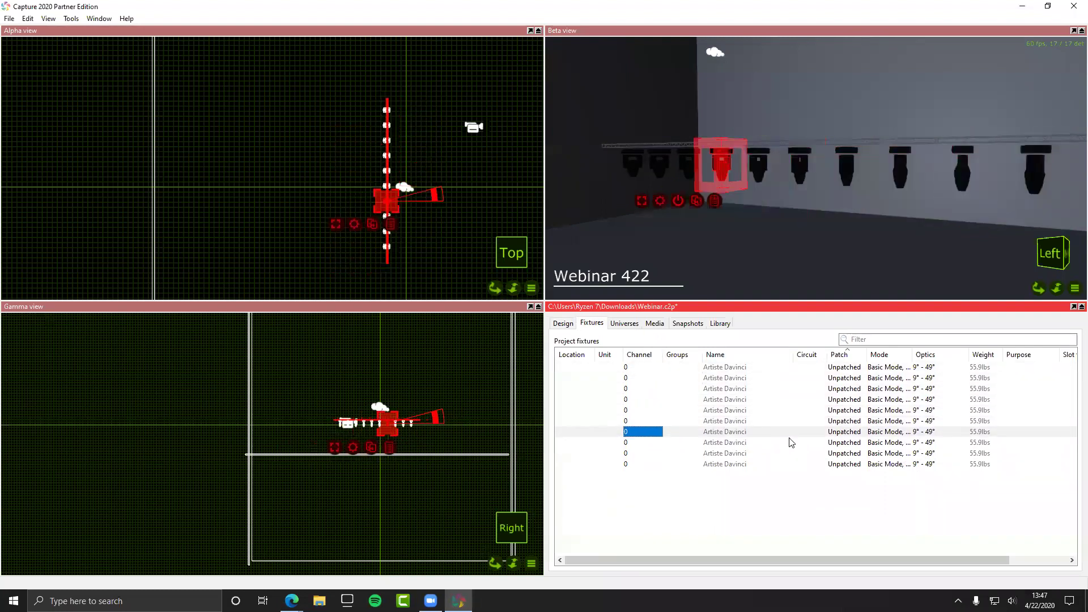
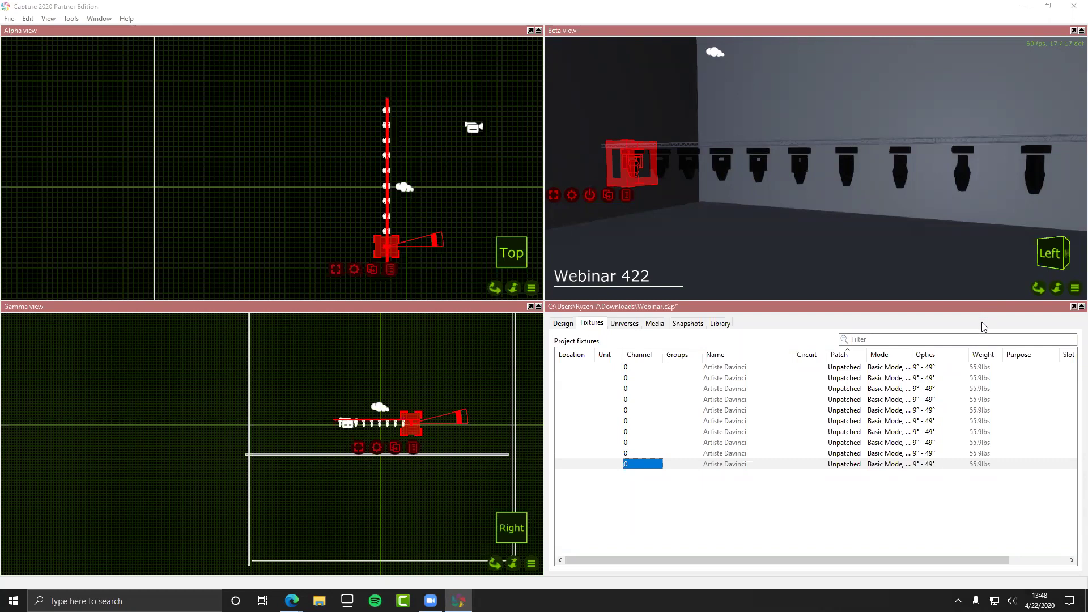
Step: Review the Beta view's display options and leave nothing selected
{"action": "left_click", "coordinate": [1072, 290]}
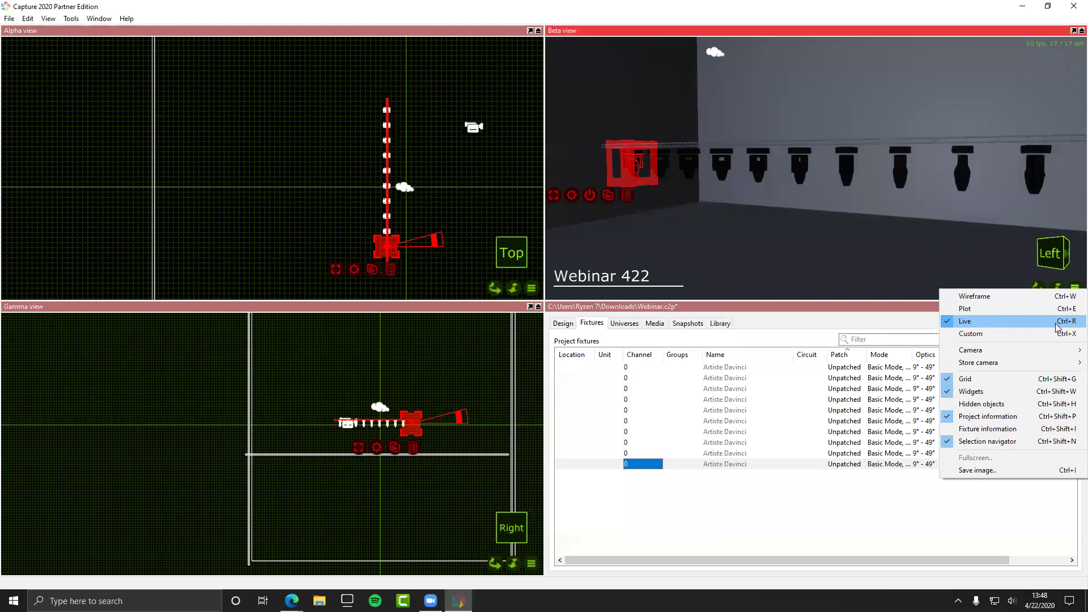
{"action": "left_click", "coordinate": [893, 269]}
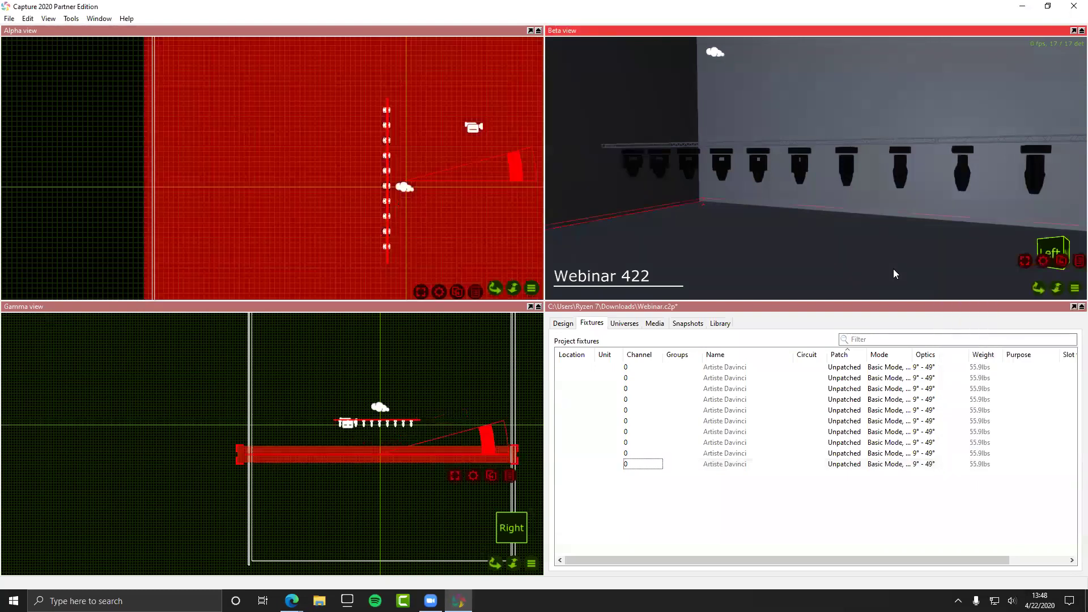
{"action": "left_click", "coordinate": [114, 240]}
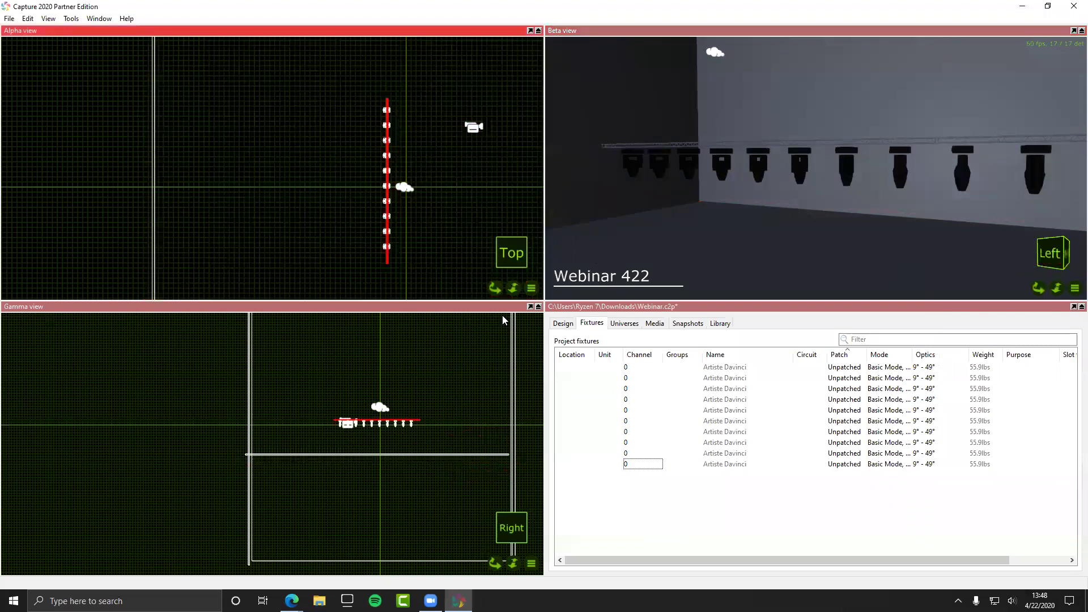
Step: Check the Beta view's ambient lighting property and the project's general properties
{"action": "left_click", "coordinate": [563, 323]}
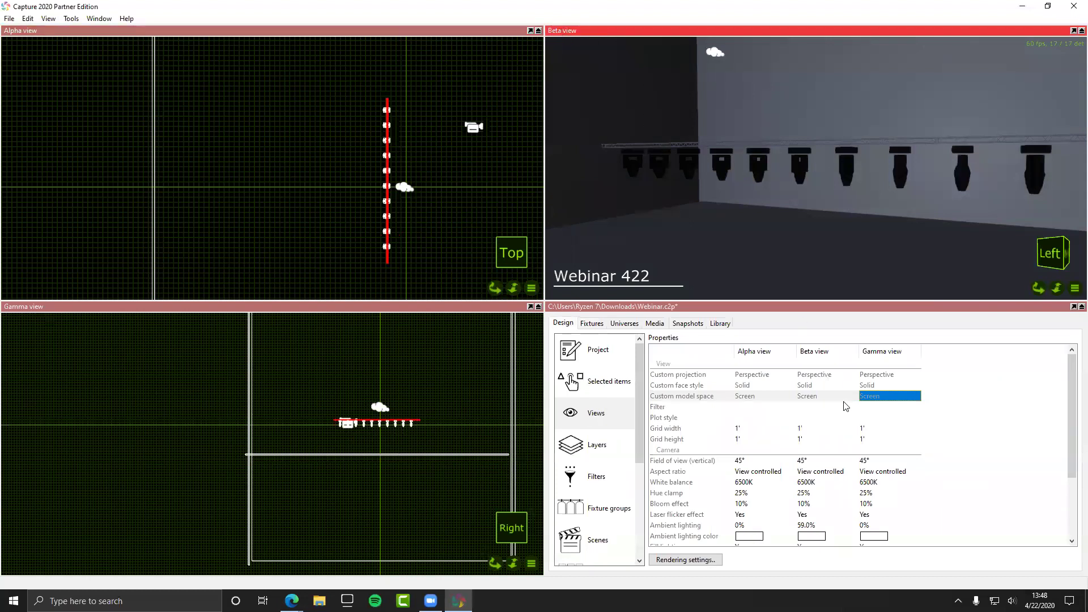
{"action": "scroll", "coordinate": [845, 406], "scroll_direction": "down", "scroll_amount": 3}
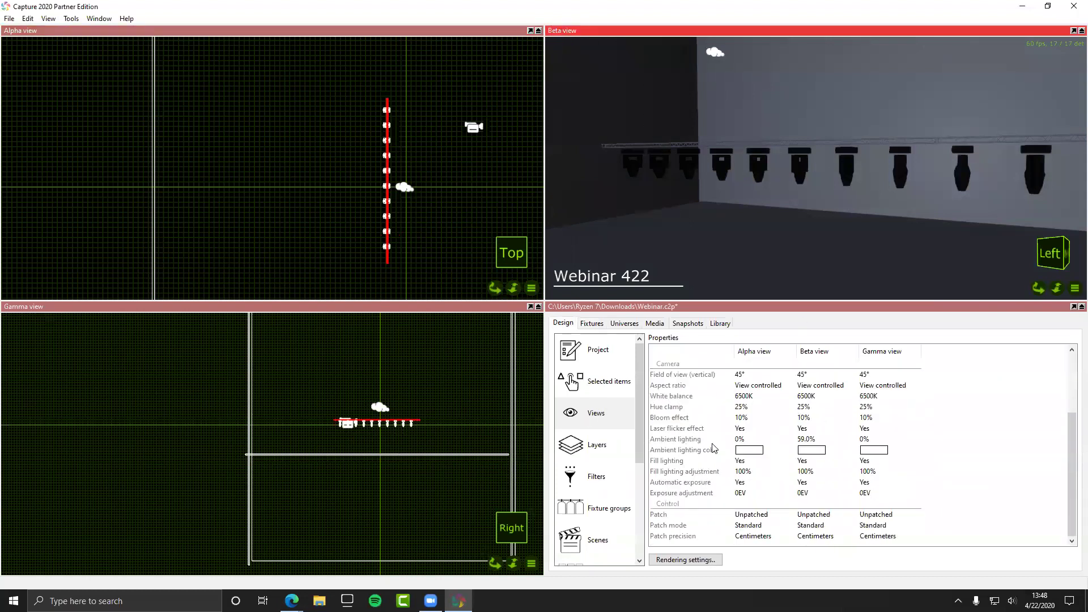
{"action": "left_click", "coordinate": [806, 443]}
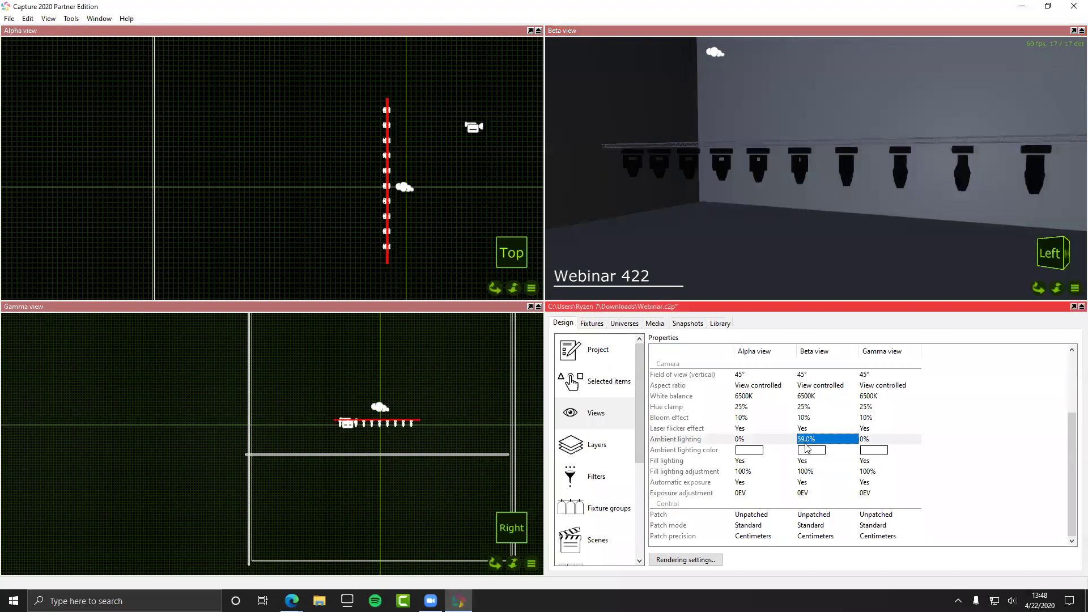
{"action": "scroll", "coordinate": [806, 448], "scroll_direction": "up", "scroll_amount": 3}
{"action": "left_click", "coordinate": [602, 351]}
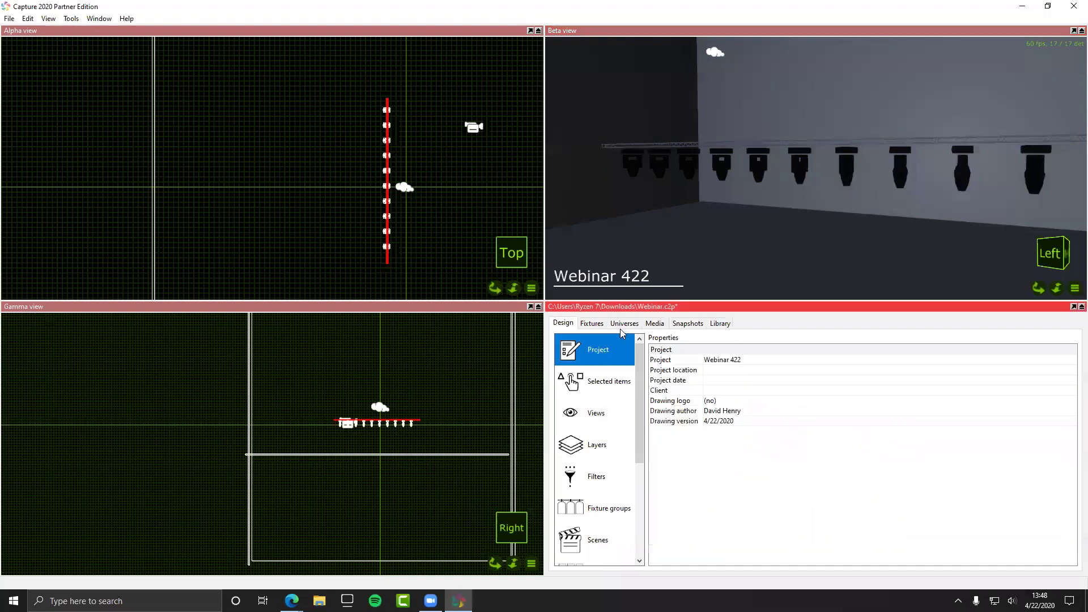
Step: Examine the first fixture's location, unit, channel, groups, name, circuit and patch fields in the fixture list
{"action": "left_click", "coordinate": [589, 324]}
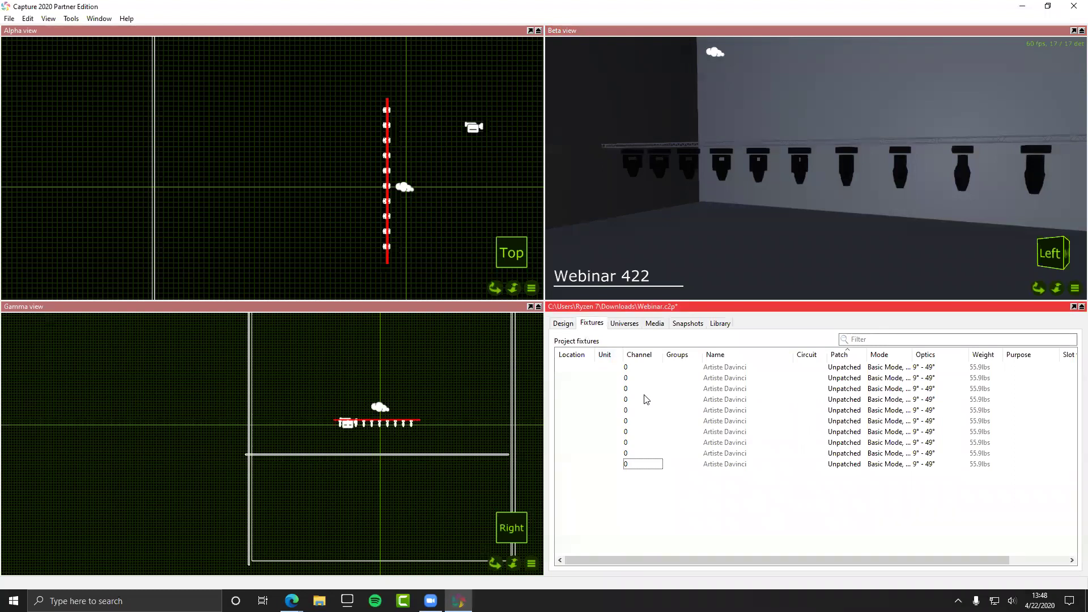
{"action": "left_click", "coordinate": [572, 369]}
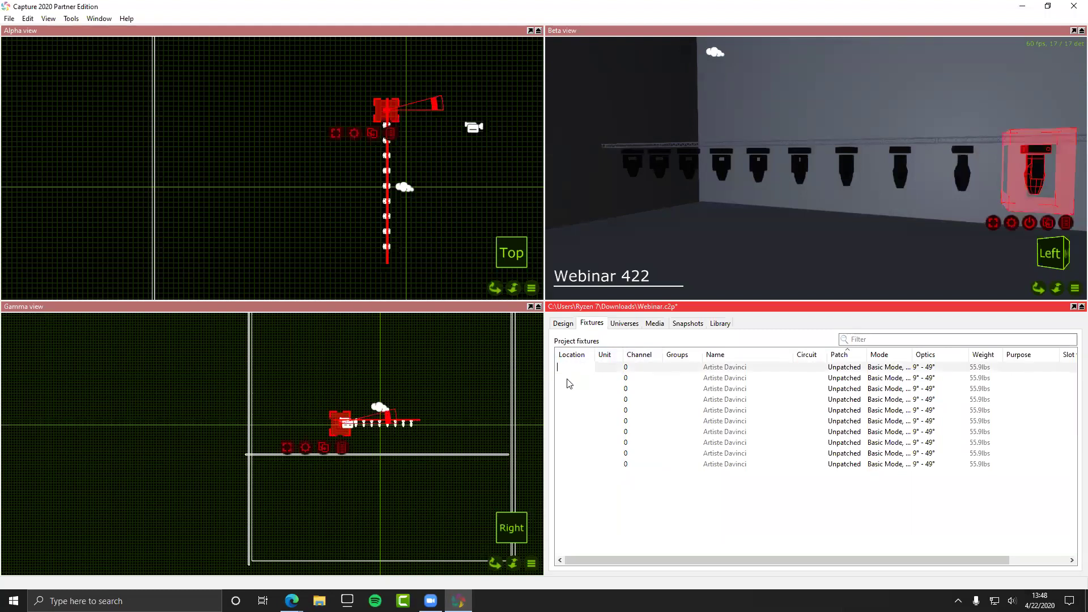
{"action": "left_click", "coordinate": [567, 377]}
{"action": "left_click", "coordinate": [565, 396]}
{"action": "left_click", "coordinate": [597, 368]}
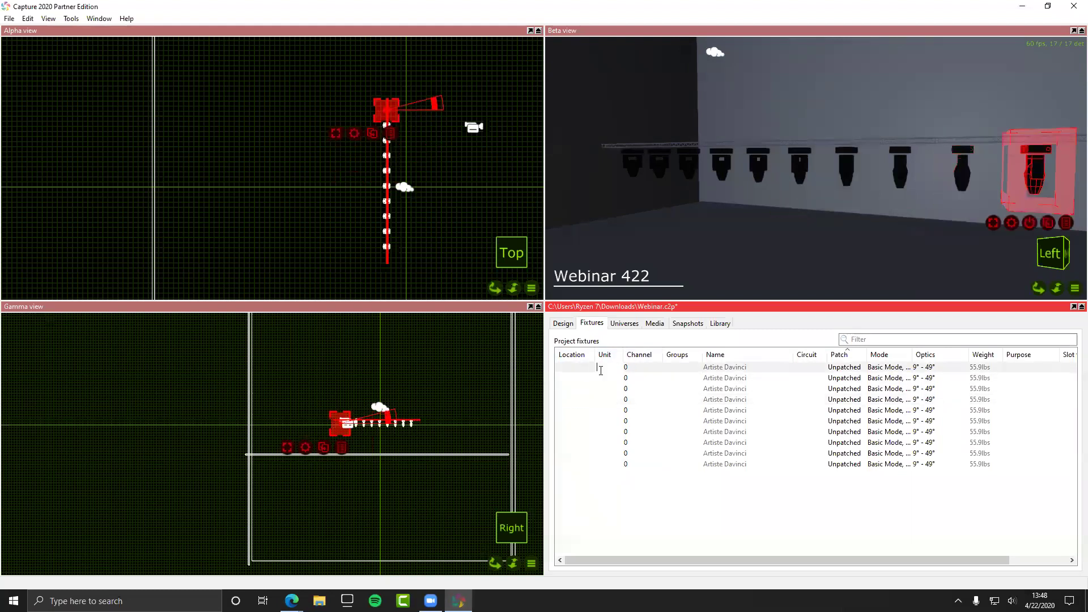
{"action": "key", "text": "Tab"}
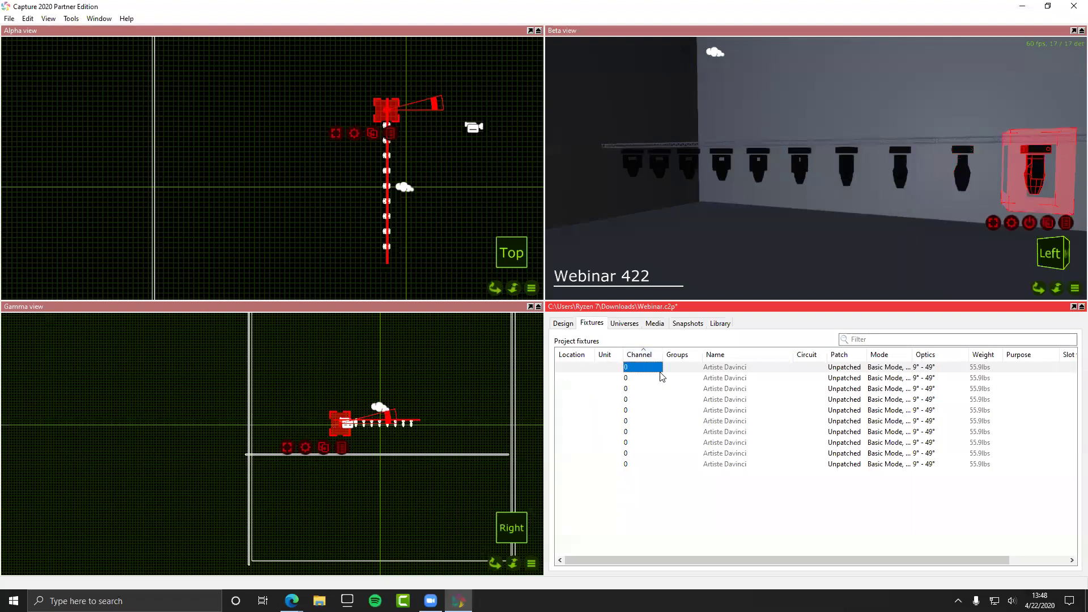
{"action": "key", "text": "Tab"}
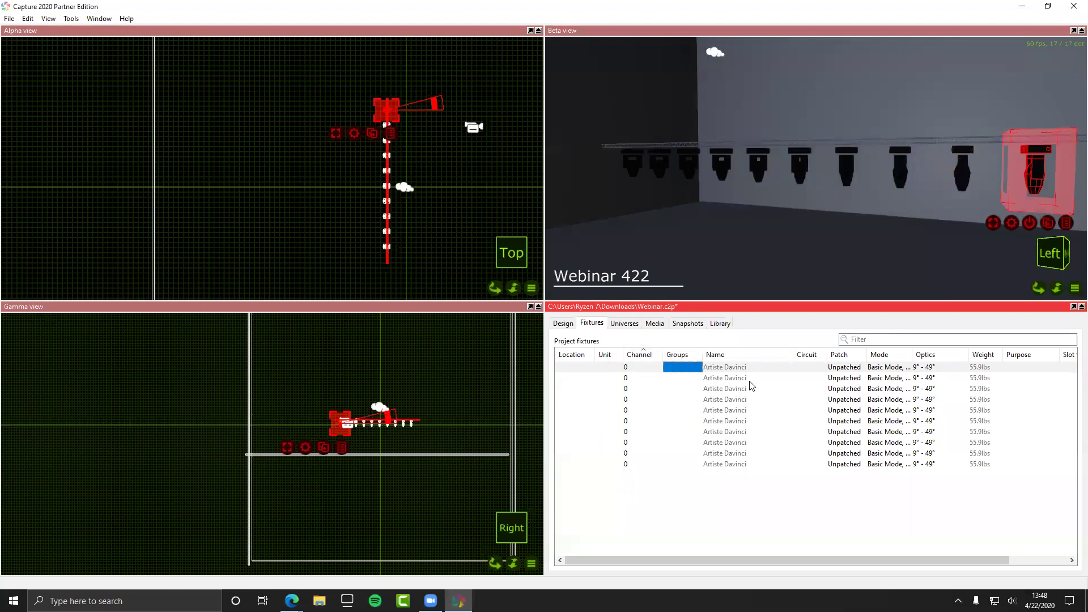
{"action": "key", "text": "Tab"}
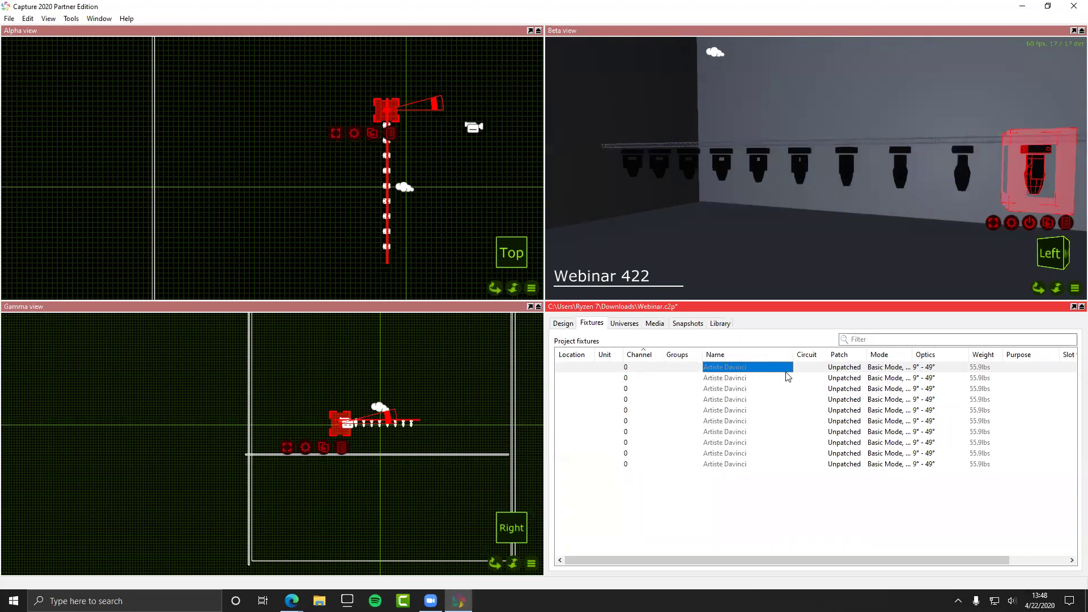
{"action": "key", "text": "Tab"}
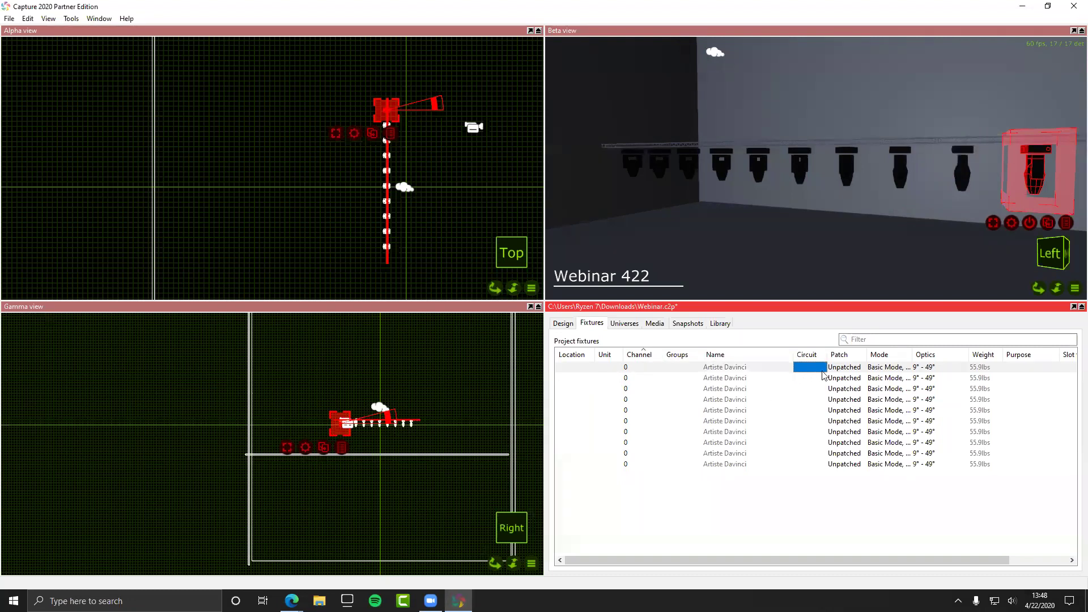
{"action": "key", "text": "Tab"}
{"action": "left_click", "coordinate": [818, 489]}
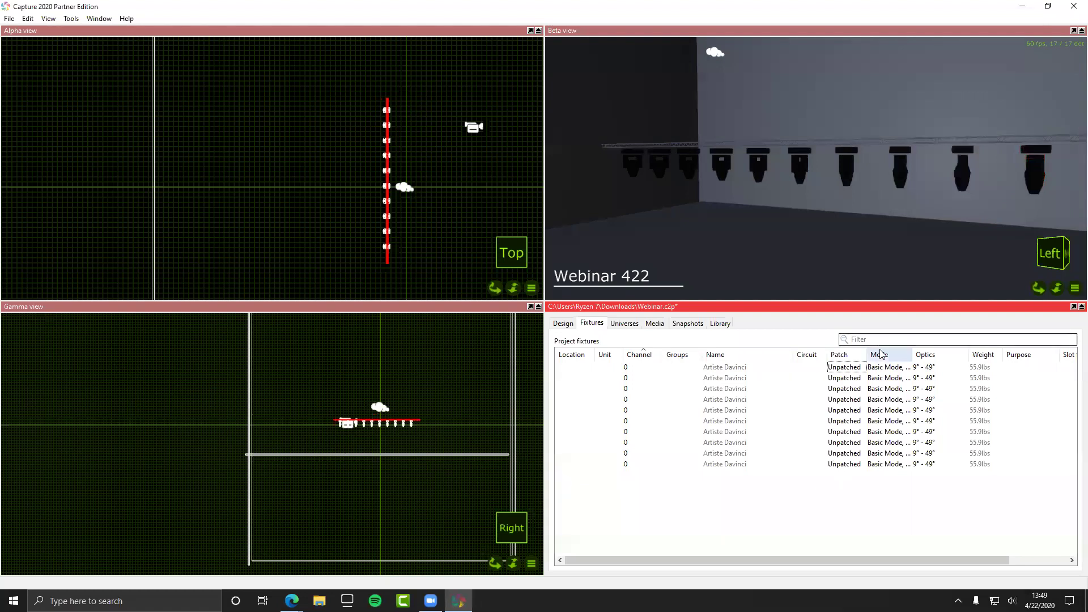
Step: Widen the fixture list's Mode column to show the full mode names and check the first fixture's available modes
{"action": "left_click_drag", "start_coordinate": [907, 356], "coordinate": [938, 356]}
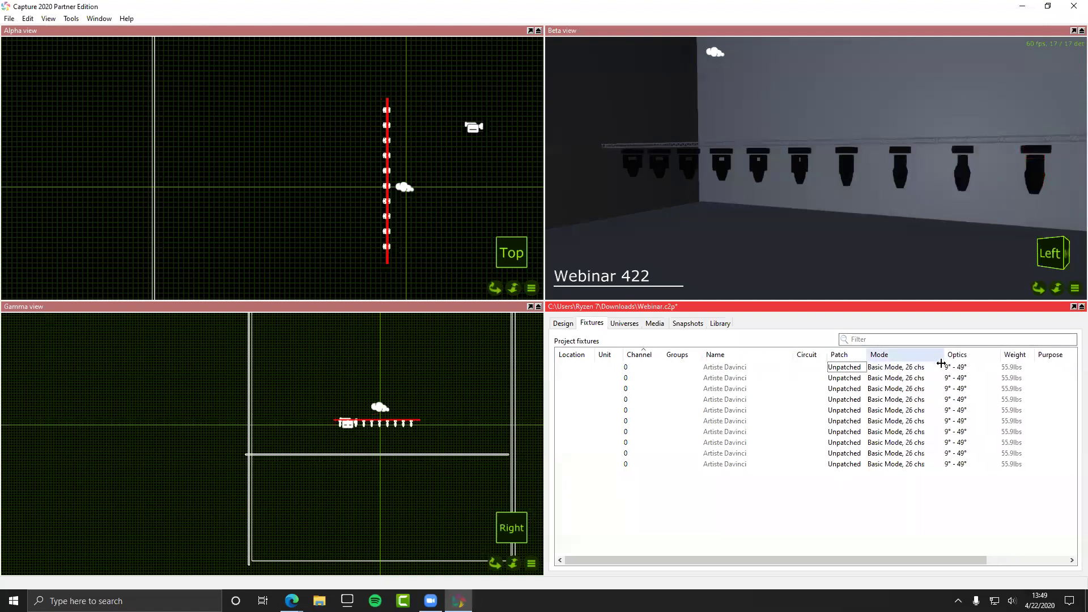
{"action": "left_click", "coordinate": [907, 367]}
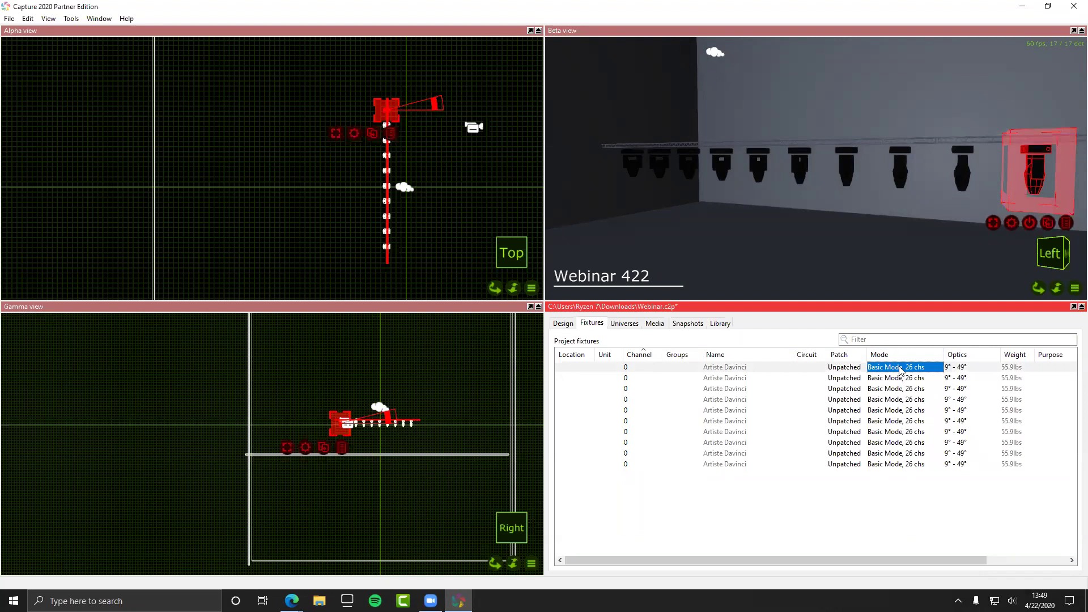
{"action": "left_click", "coordinate": [902, 368]}
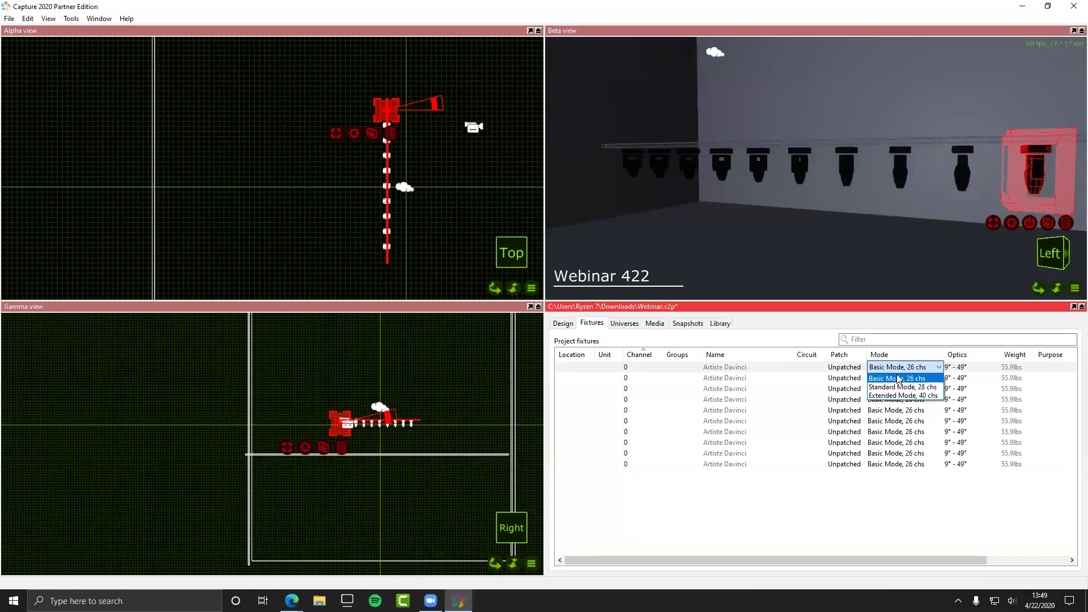
{"action": "left_click", "coordinate": [899, 367]}
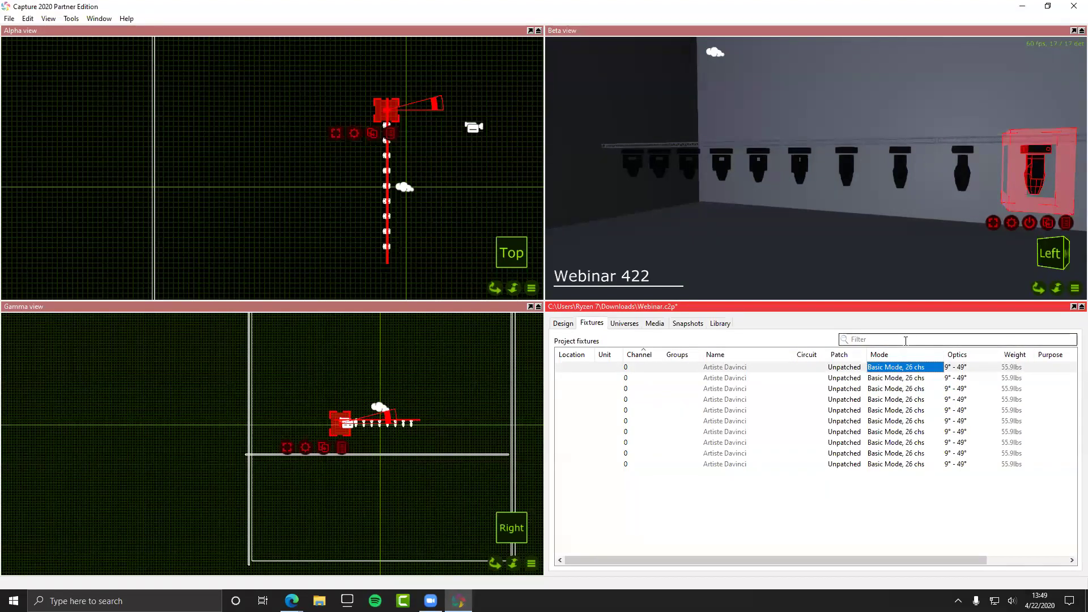
Step: Try Extended Mode, 40 chs on the first Artiste Davinci and return it to Basic Mode, 26 chs
{"action": "left_click", "coordinate": [912, 463], "text": "shift"}
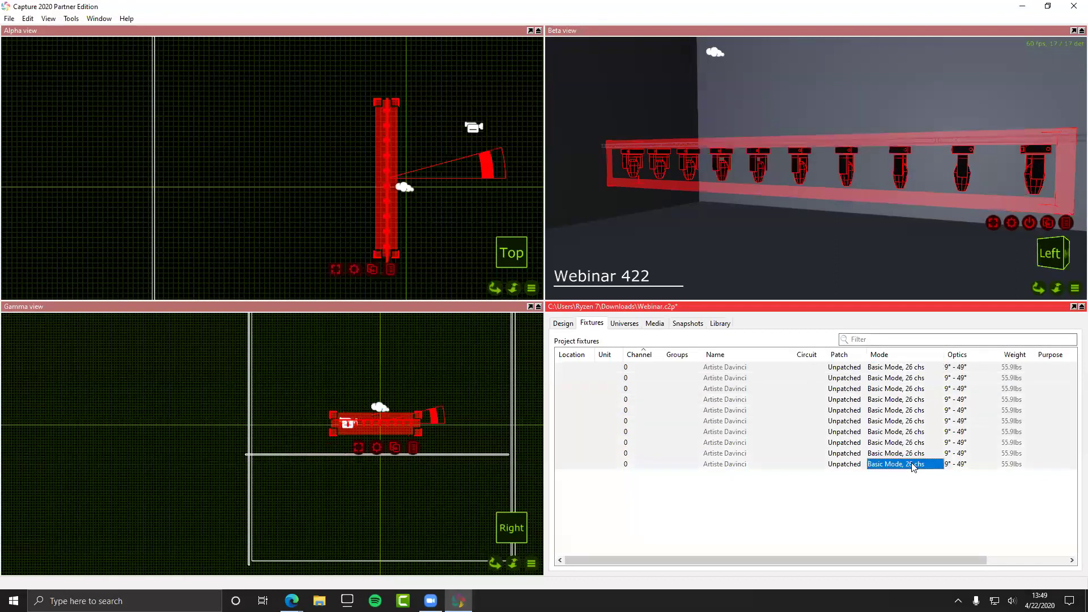
{"action": "left_click", "coordinate": [886, 369]}
{"action": "left_click", "coordinate": [886, 369]}
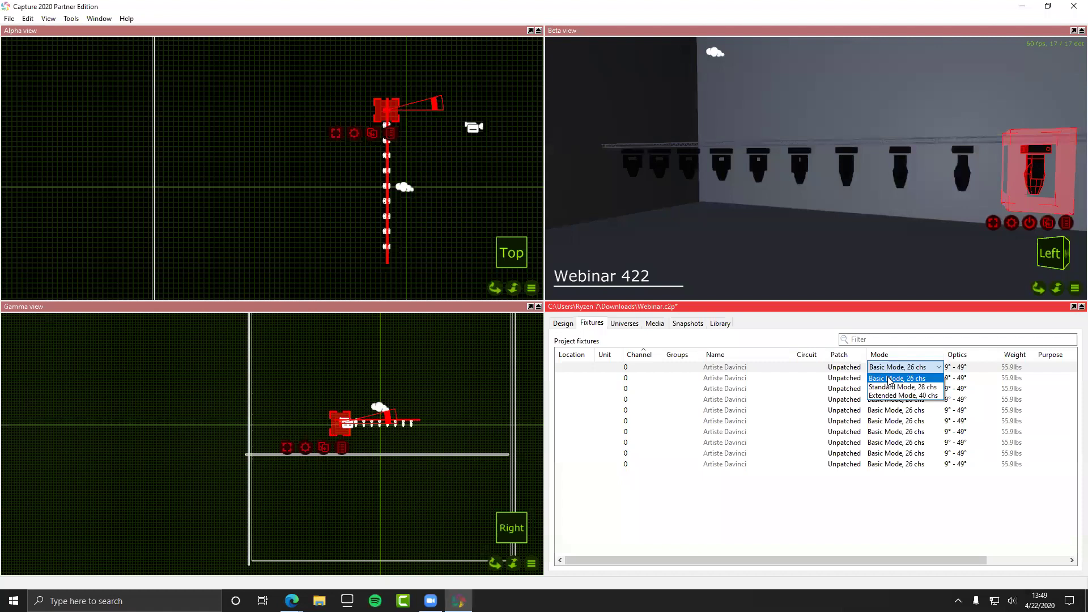
{"action": "left_click", "coordinate": [889, 396]}
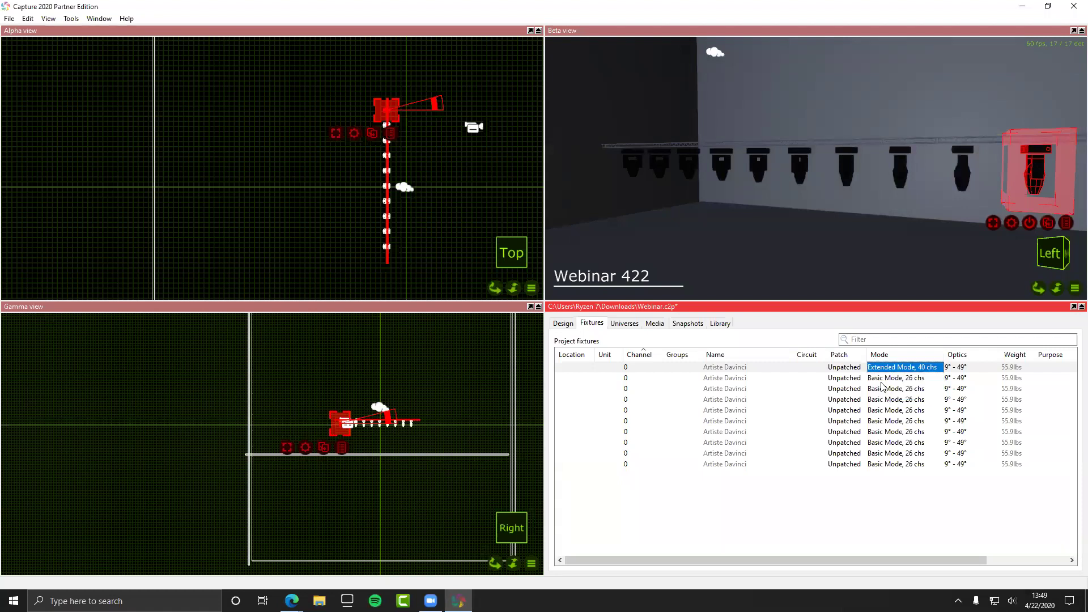
{"action": "left_click", "coordinate": [884, 369]}
{"action": "left_click", "coordinate": [880, 378]}
Step: Examine the first fixture's optics options and its weight and purpose fields
{"action": "left_click", "coordinate": [959, 369]}
{"action": "left_click", "coordinate": [961, 368]}
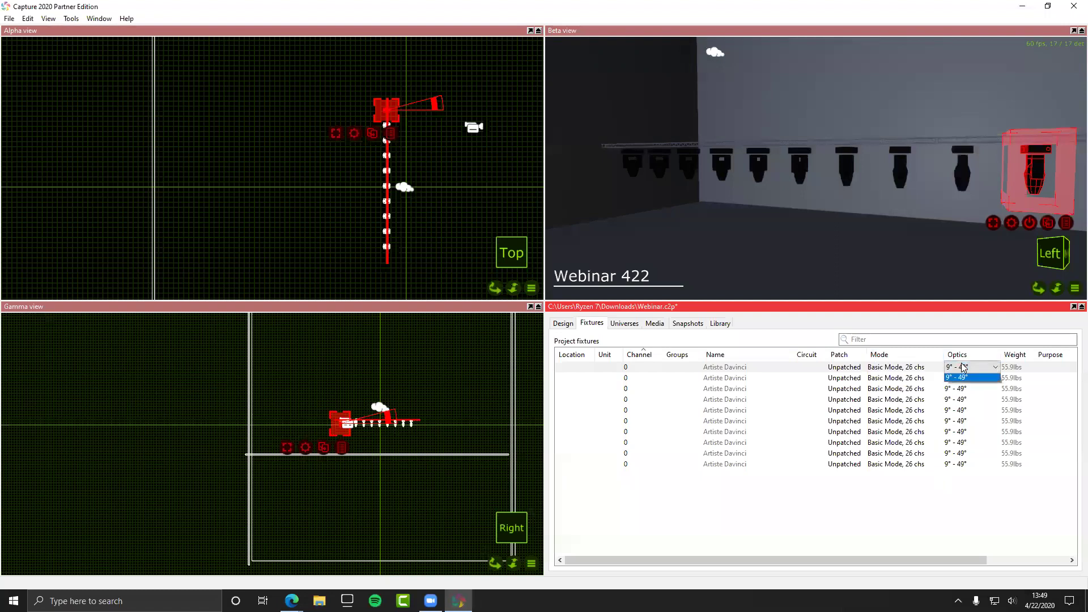
{"action": "left_click", "coordinate": [963, 367]}
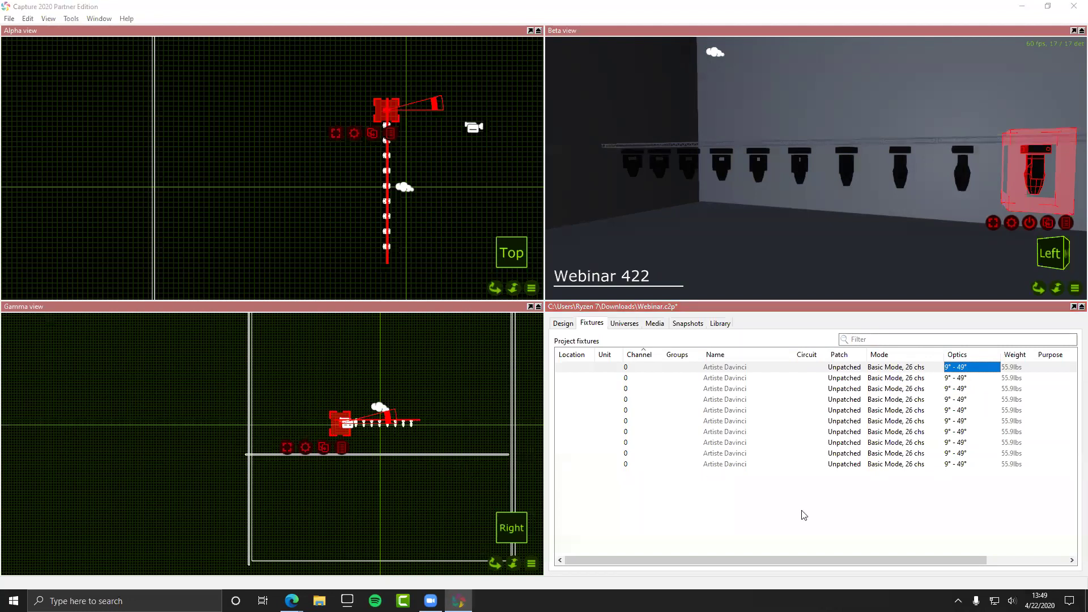
{"action": "left_click", "coordinate": [819, 521]}
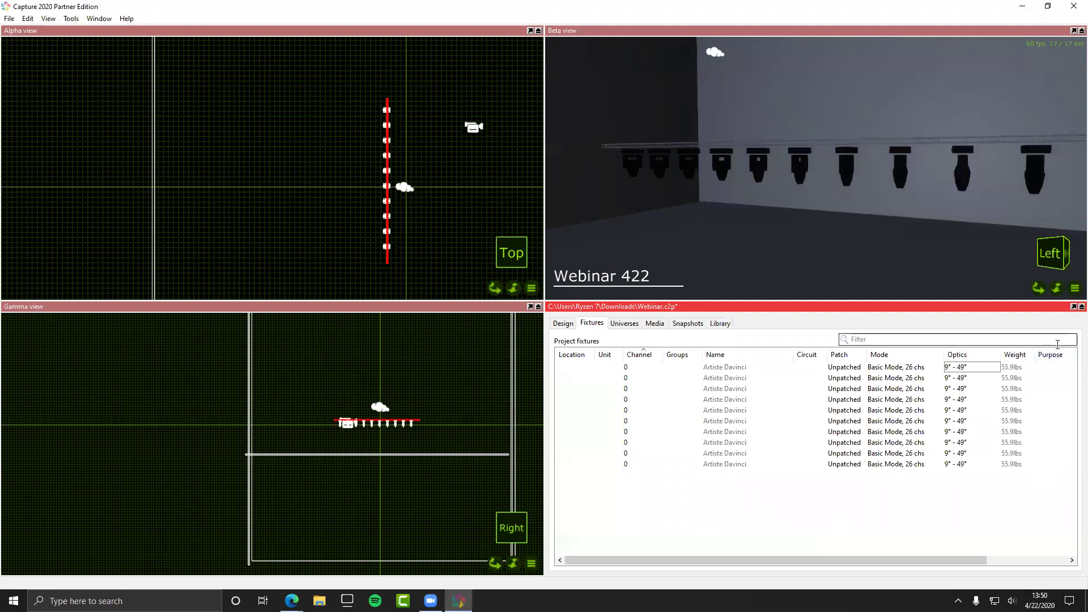
{"action": "left_click", "coordinate": [1013, 369]}
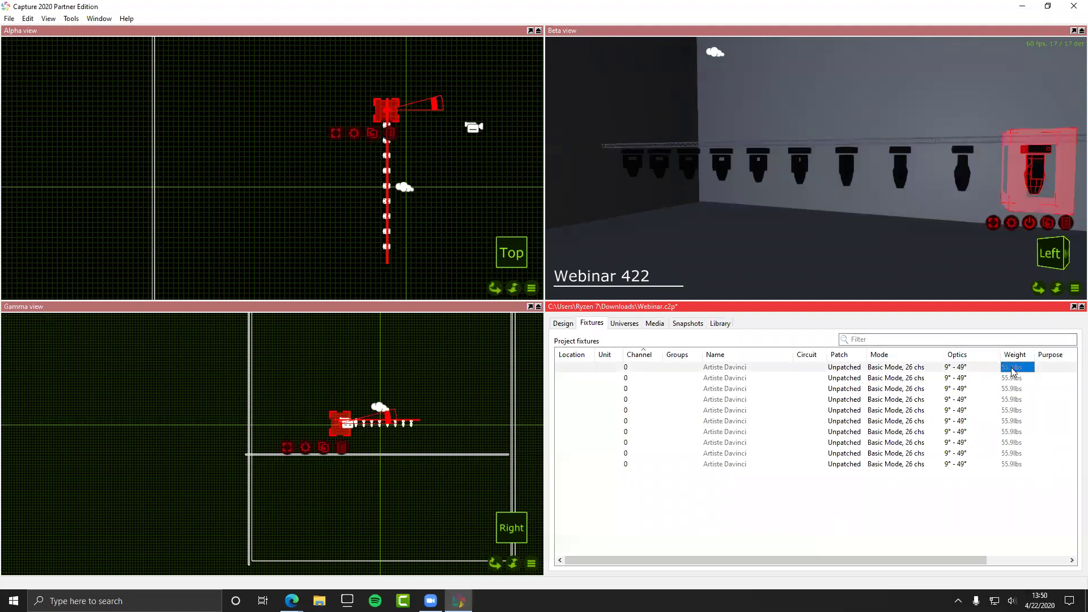
{"action": "left_click", "coordinate": [1045, 367]}
{"action": "left_click", "coordinate": [860, 454]}
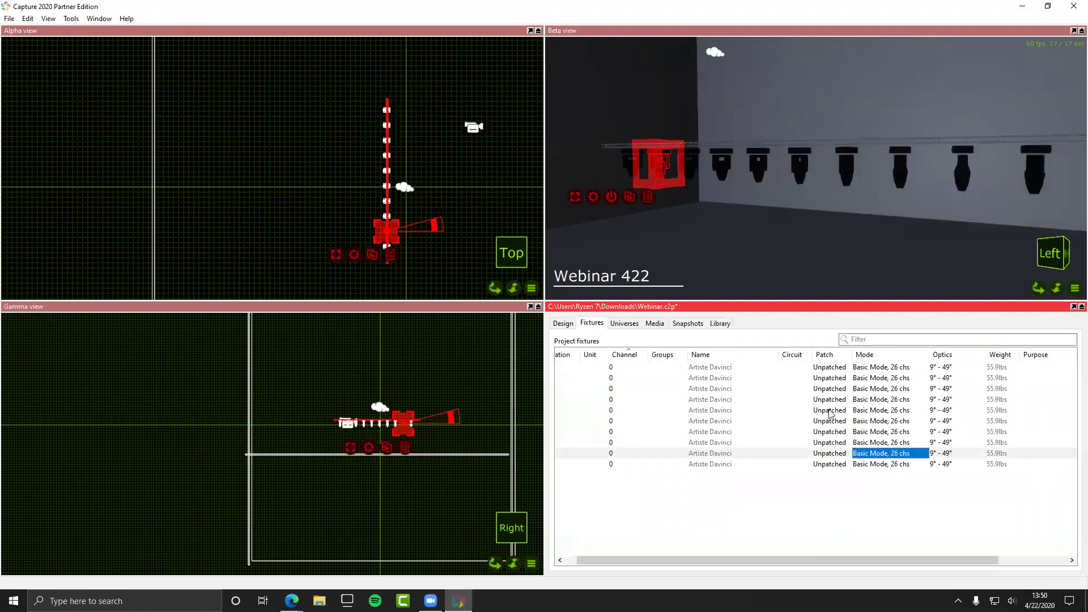
Step: Select all ten Artiste Davinci fixtures and open the start address of a sequential patch for editing
{"action": "left_click", "coordinate": [807, 368]}
{"action": "left_click", "coordinate": [838, 464]}
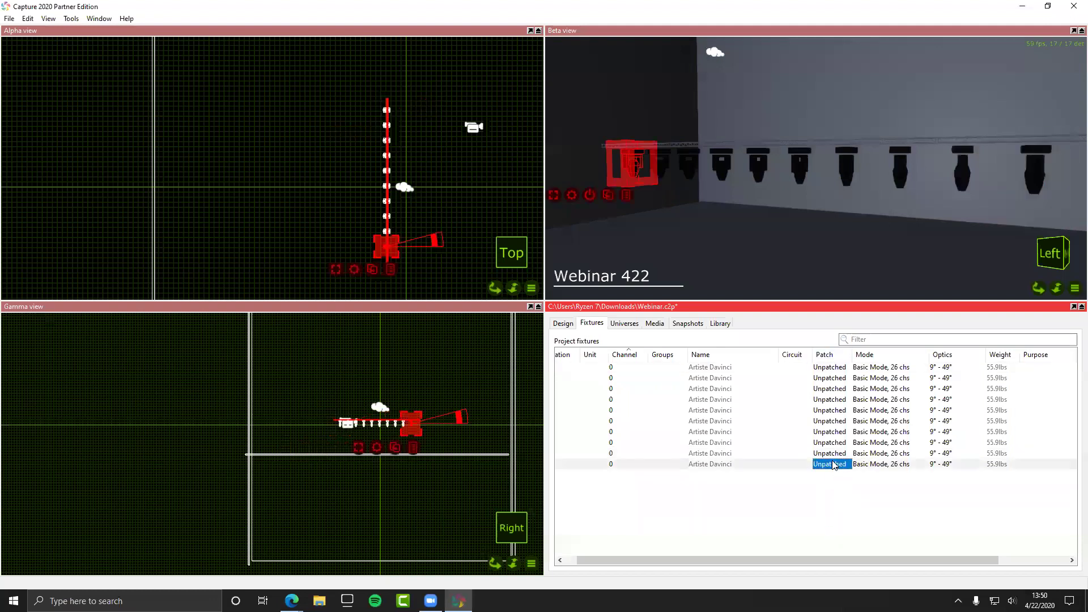
{"action": "left_click", "coordinate": [838, 370], "text": "shift"}
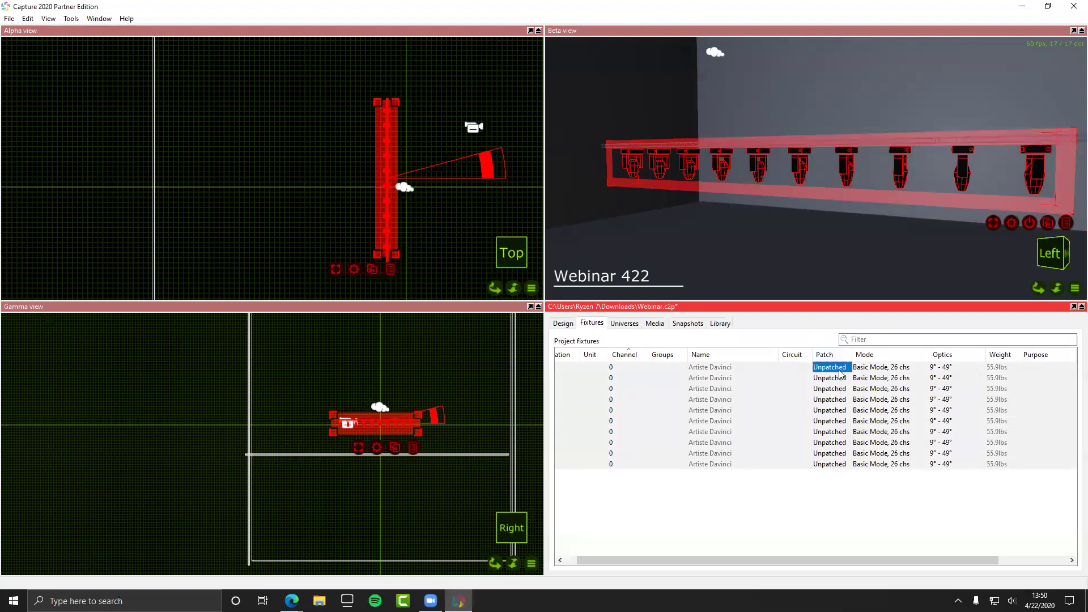
{"action": "left_click", "coordinate": [1009, 225]}
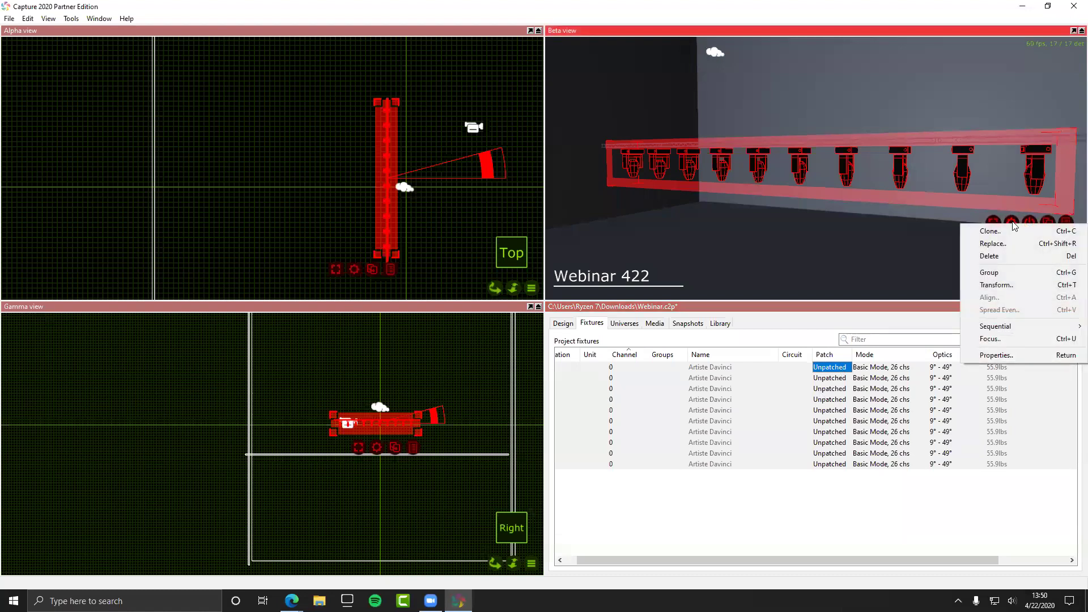
{"action": "mouse_move", "coordinate": [997, 327]}
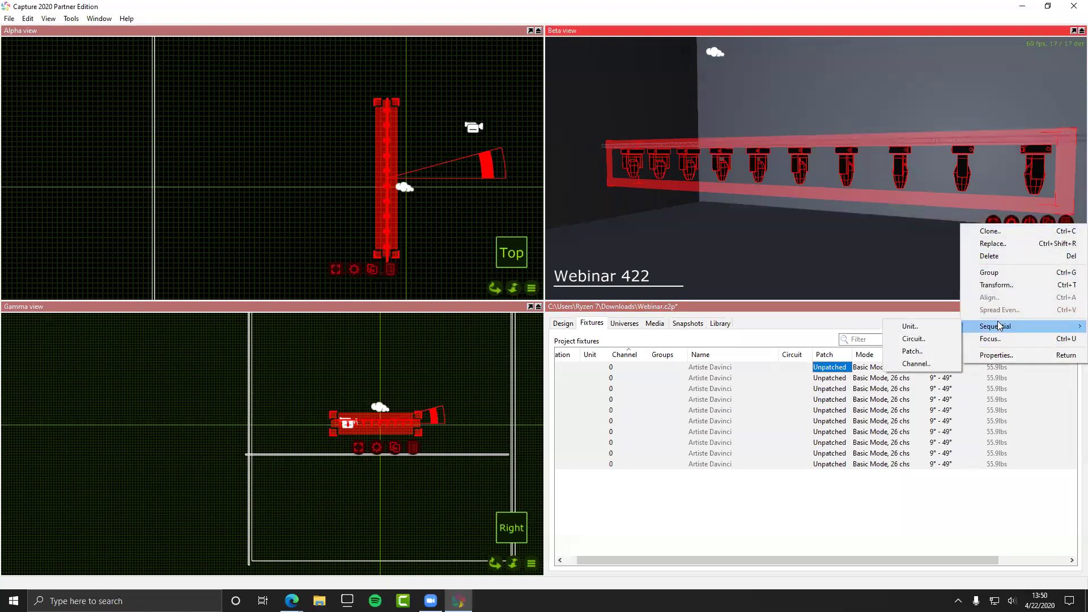
{"action": "left_click", "coordinate": [912, 351]}
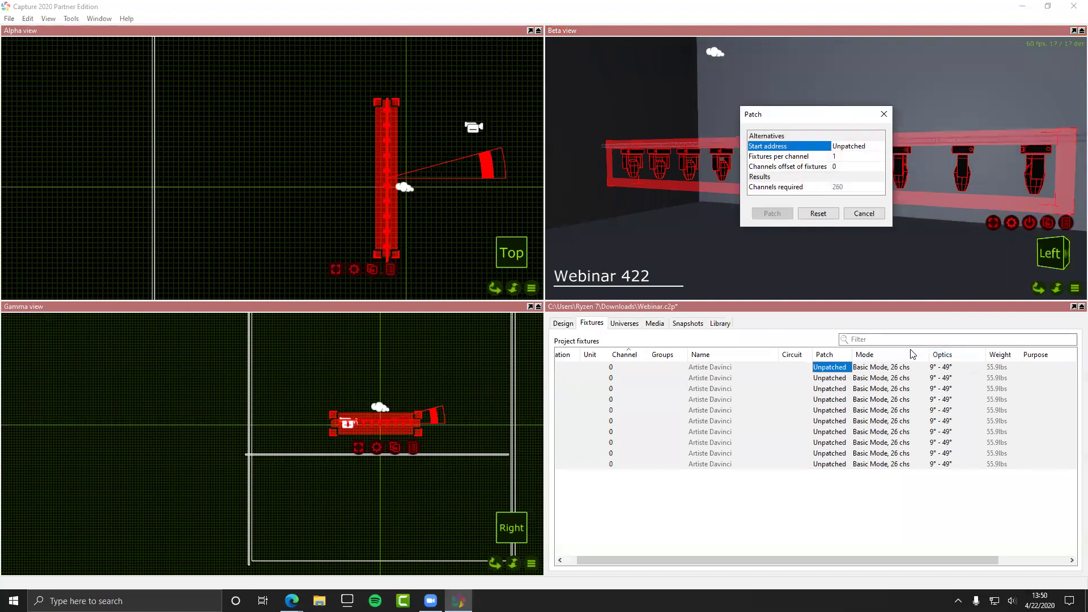
{"action": "left_click", "coordinate": [853, 148]}
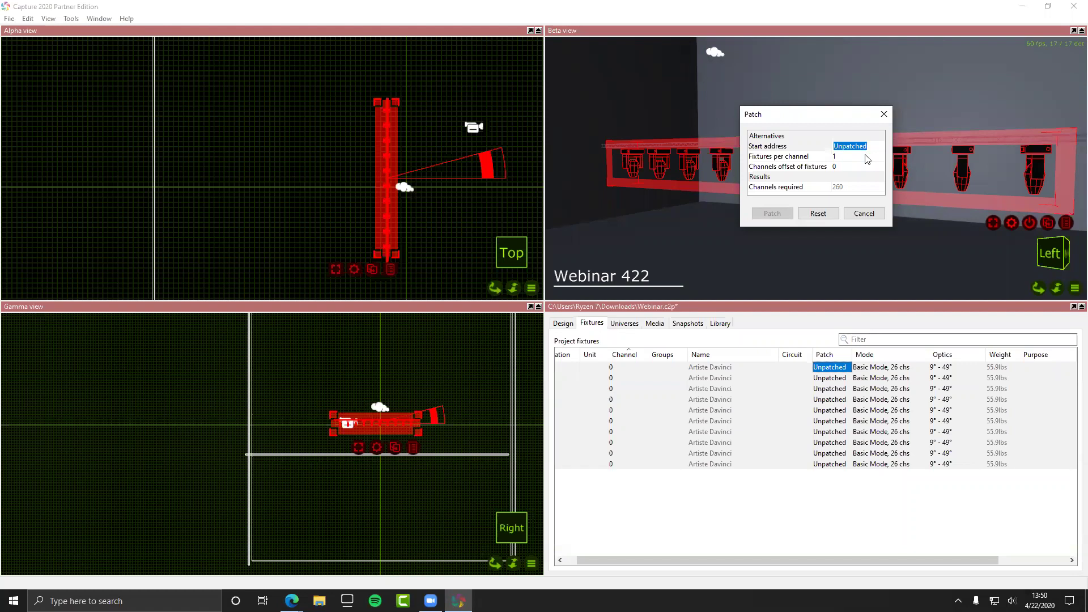
Step: Patch the ten selected Artiste Davinci fixtures from start address A.1, with 1 fixture per channel and a channel offset of 0
{"action": "type", "text": "A.1"}
{"action": "key", "text": "Return"}
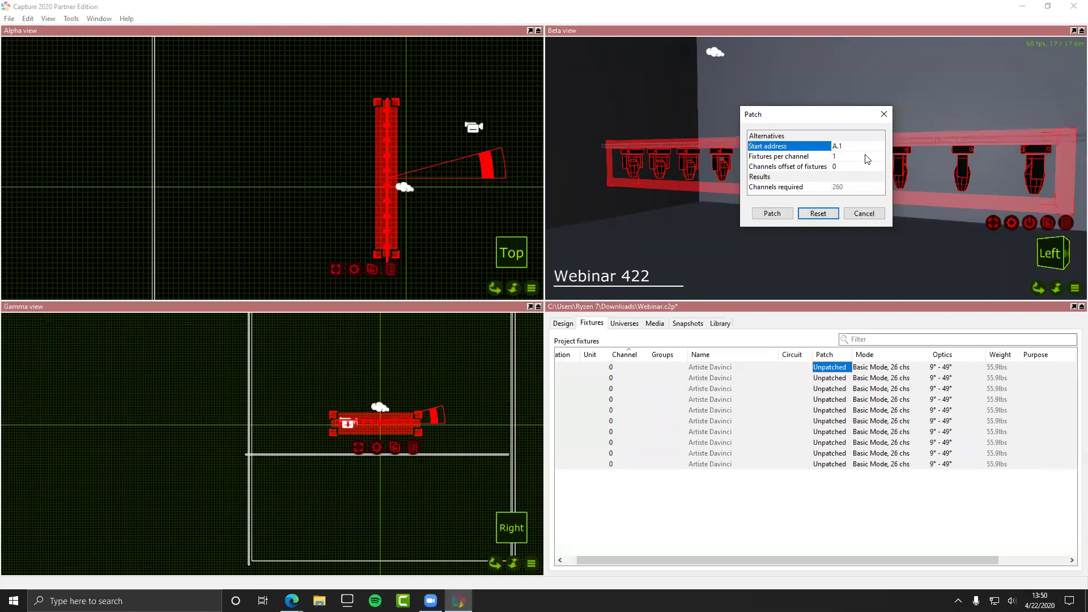
{"action": "left_click", "coordinate": [860, 149]}
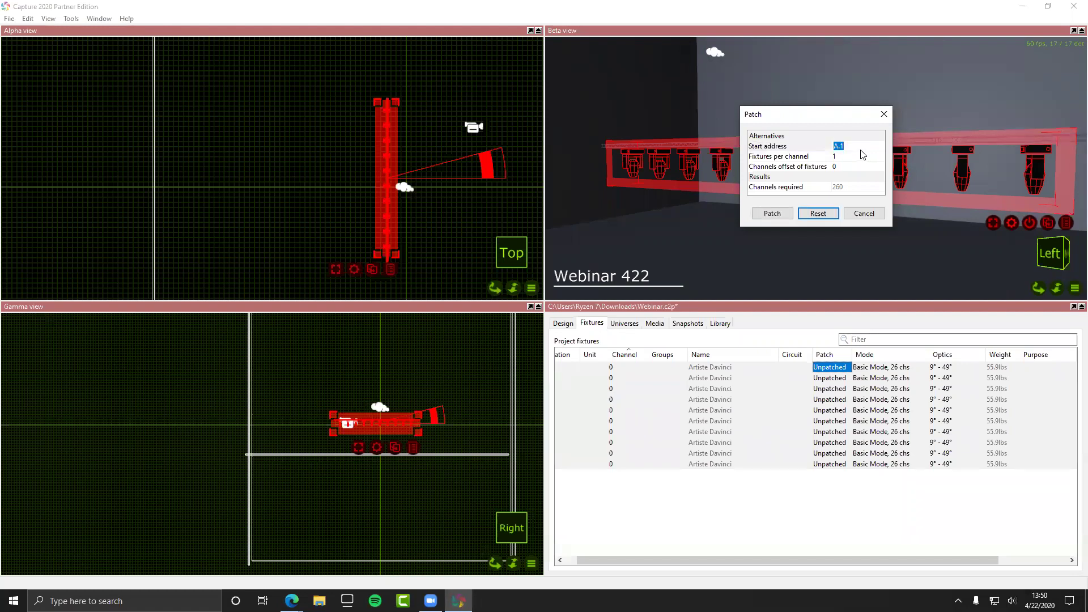
{"action": "key", "text": "Return"}
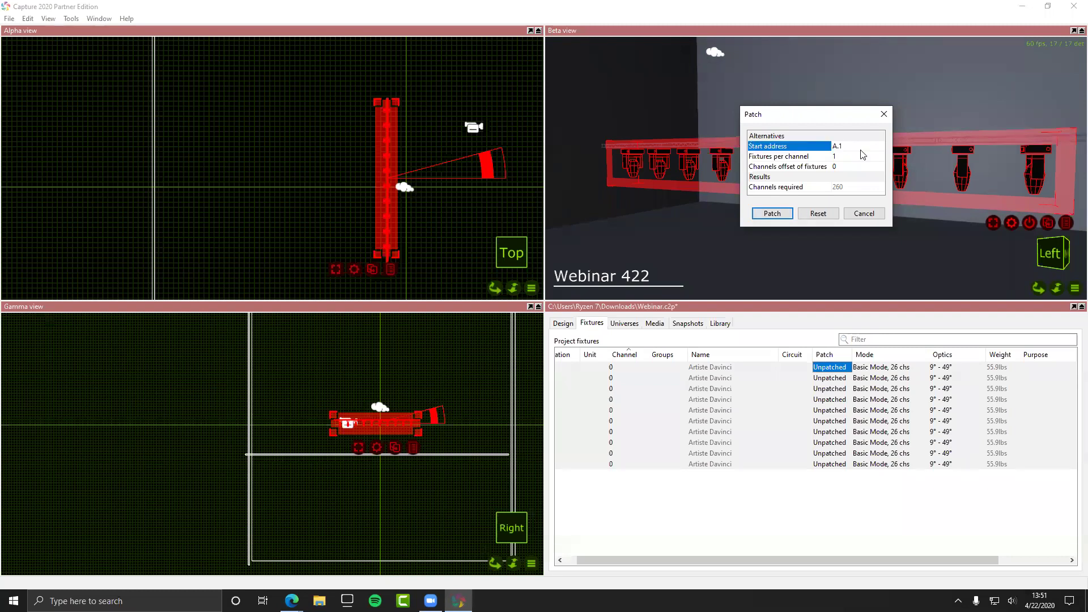
{"action": "left_click", "coordinate": [831, 157]}
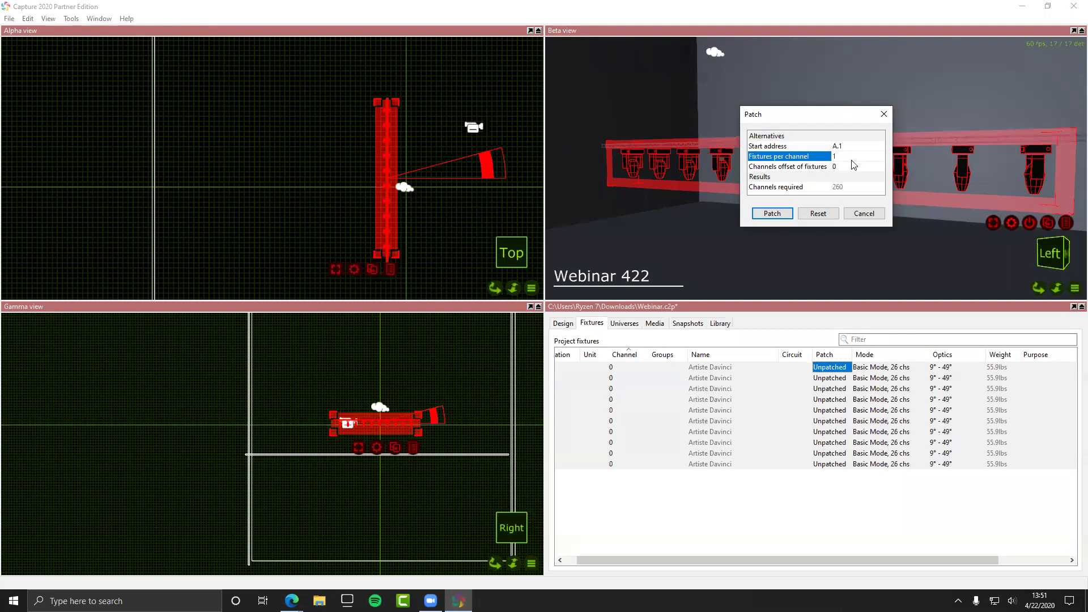
{"action": "left_click", "coordinate": [853, 169]}
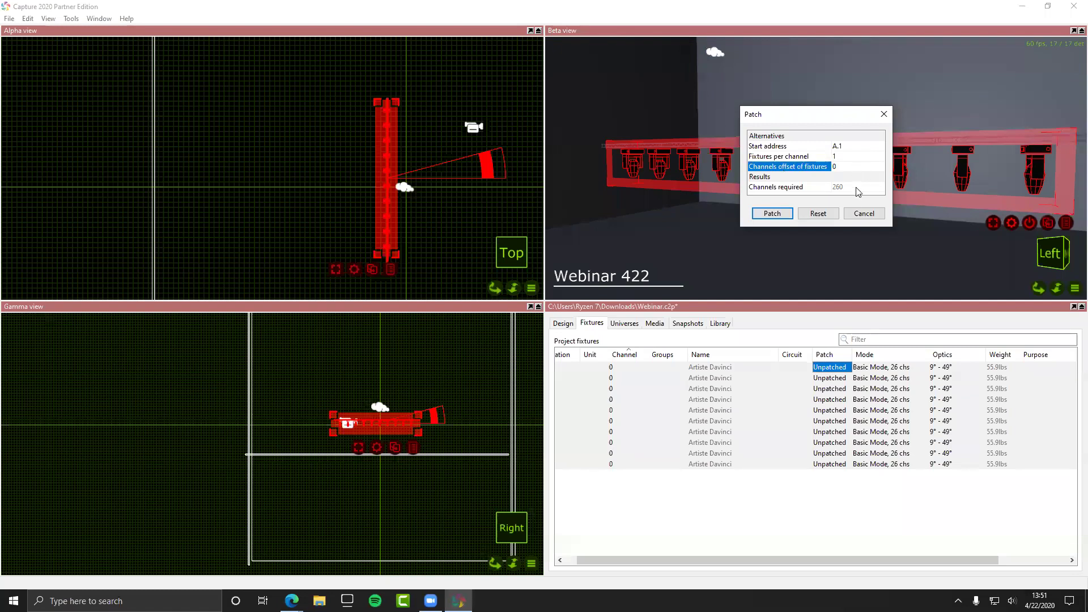
{"action": "left_click", "coordinate": [779, 191]}
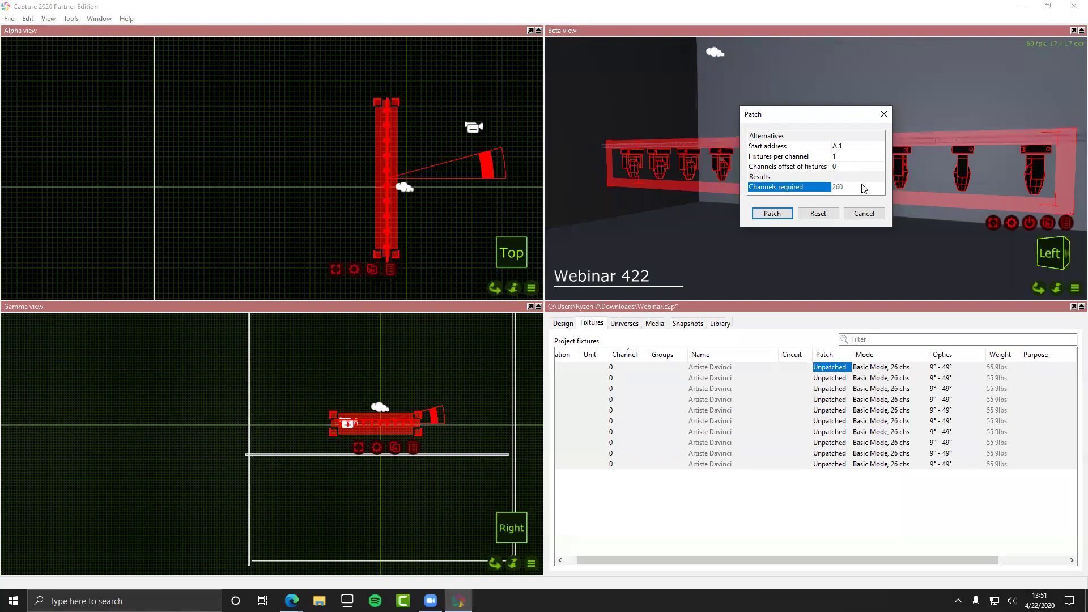
{"action": "left_click", "coordinate": [770, 214]}
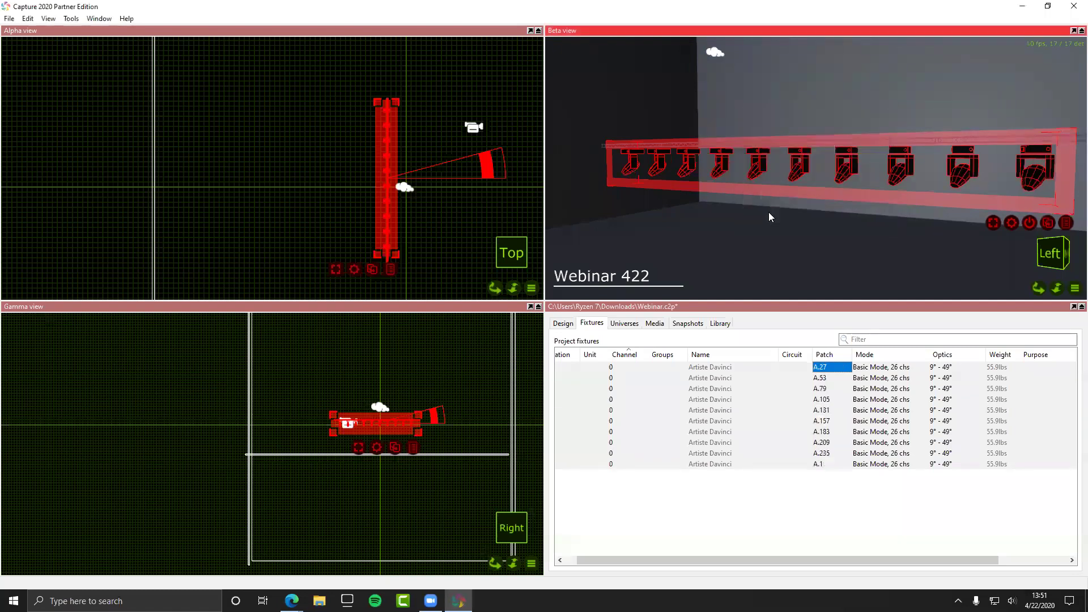
{"action": "left_click", "coordinate": [827, 506]}
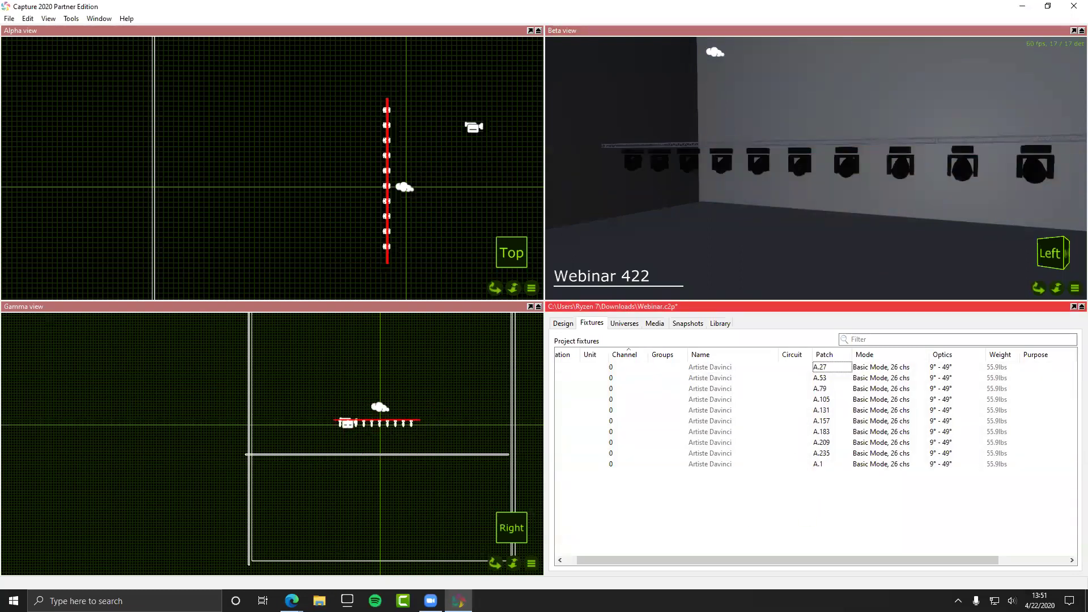
Step: Sort the project fixtures by patch address and bring up the list of universes
{"action": "left_click", "coordinate": [347, 601]}
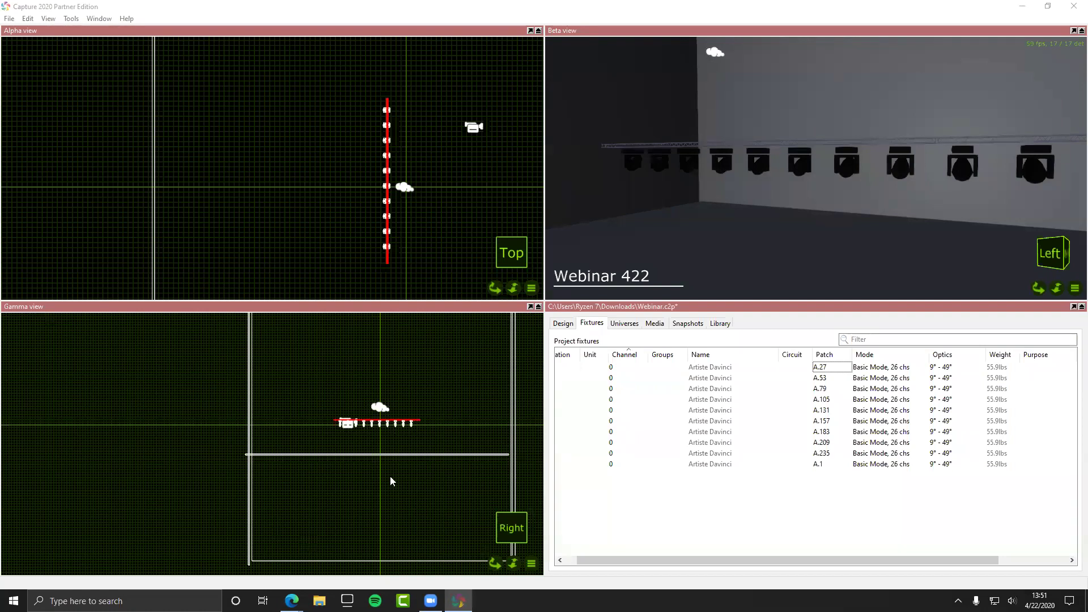
{"action": "left_click", "coordinate": [803, 525]}
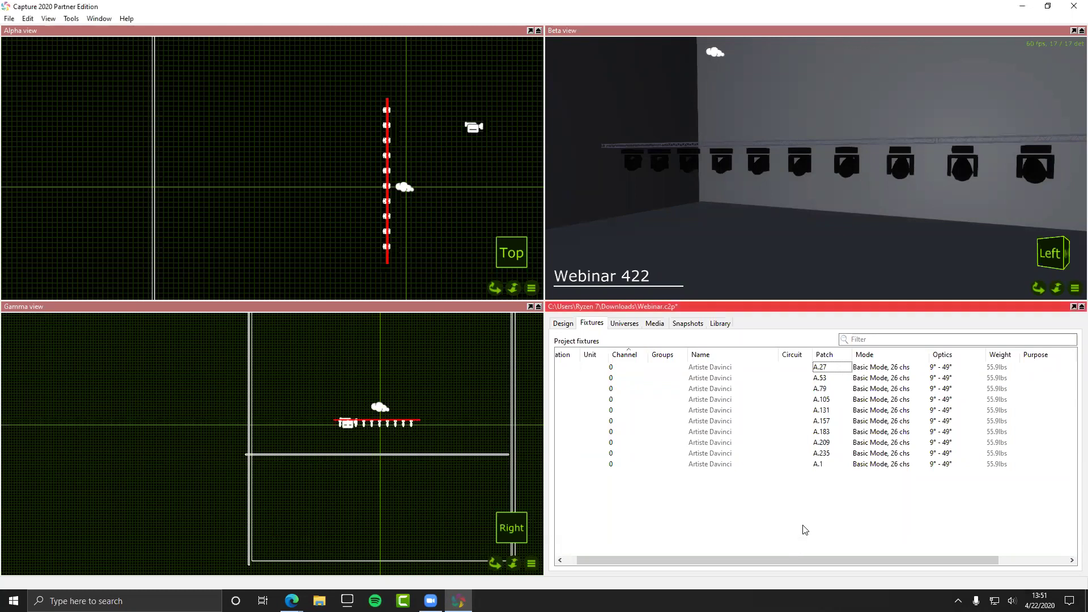
{"action": "left_click", "coordinate": [822, 354]}
{"action": "left_click", "coordinate": [803, 454]}
{"action": "left_click", "coordinate": [798, 496]}
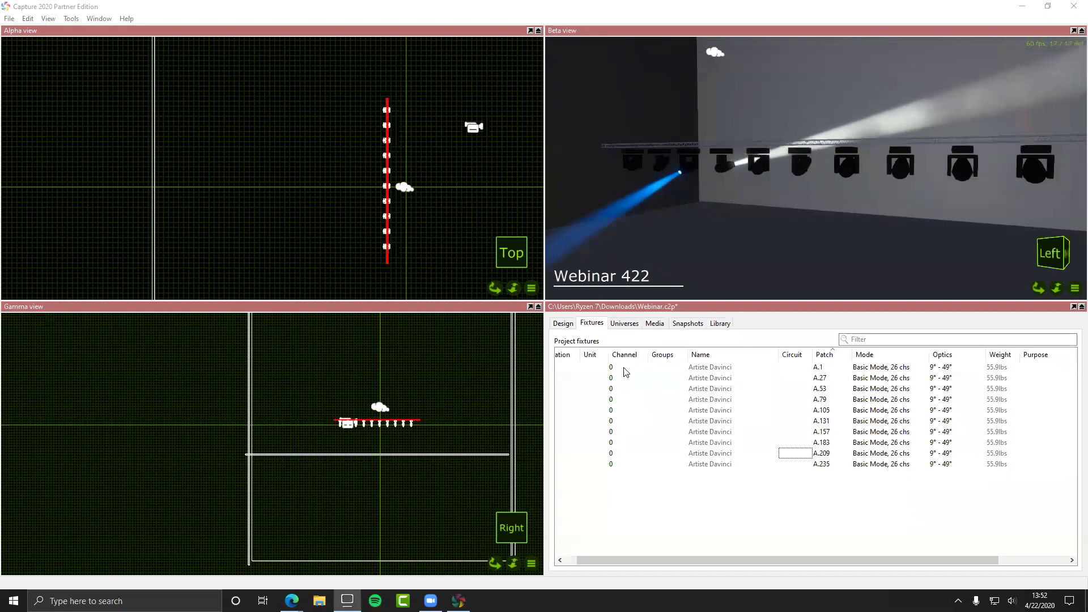
{"action": "left_click", "coordinate": [618, 330]}
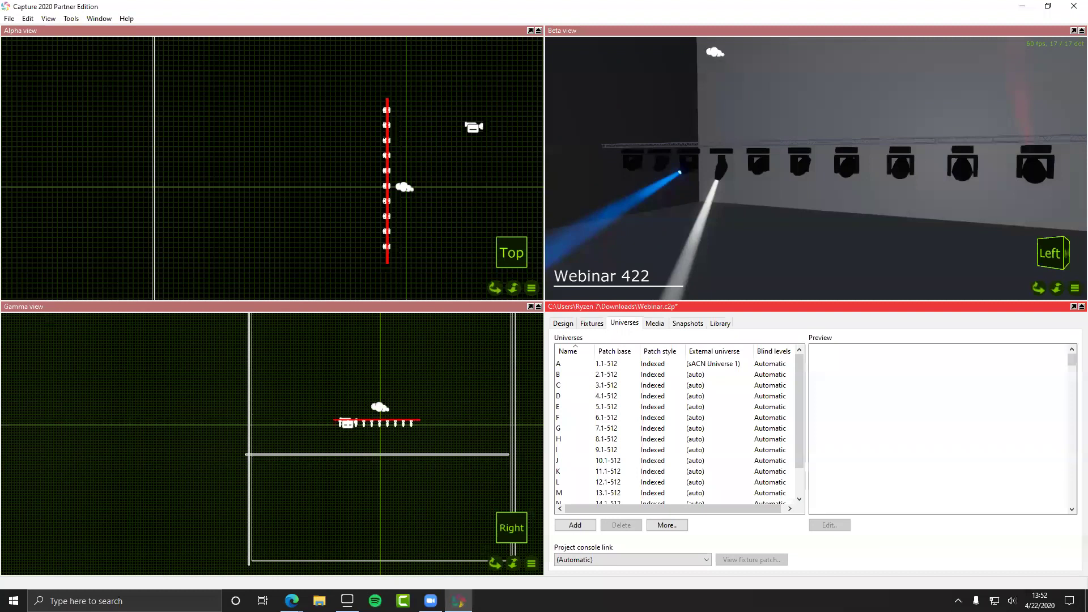
Step: Switch to ONYX, show its EtherDMX network settings full size, and examine the sACN configuration
{"action": "key", "text": "alt+Tab"}
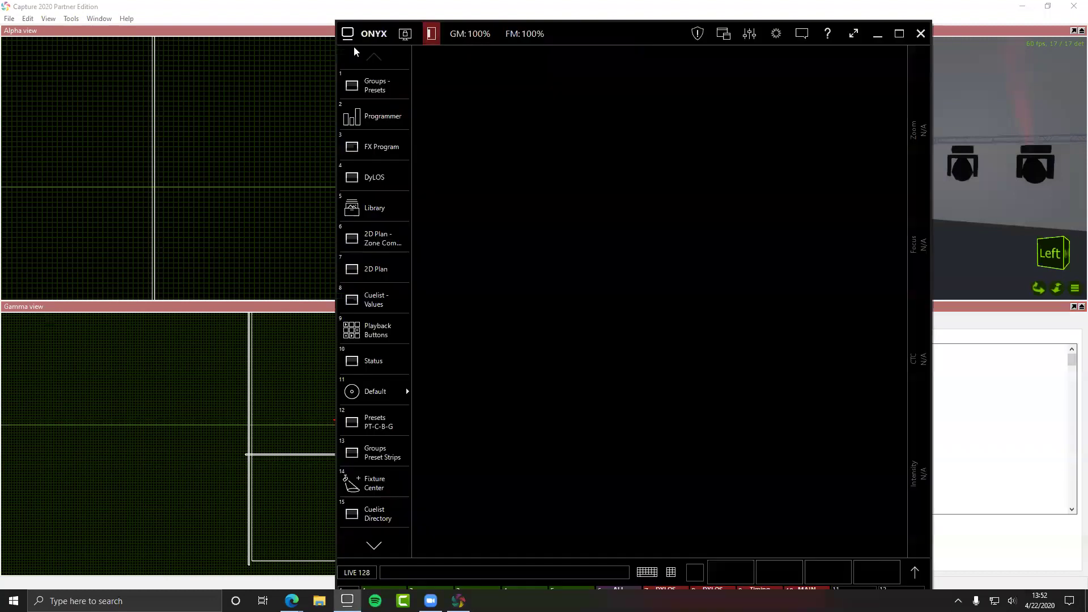
{"action": "left_click", "coordinate": [374, 38]}
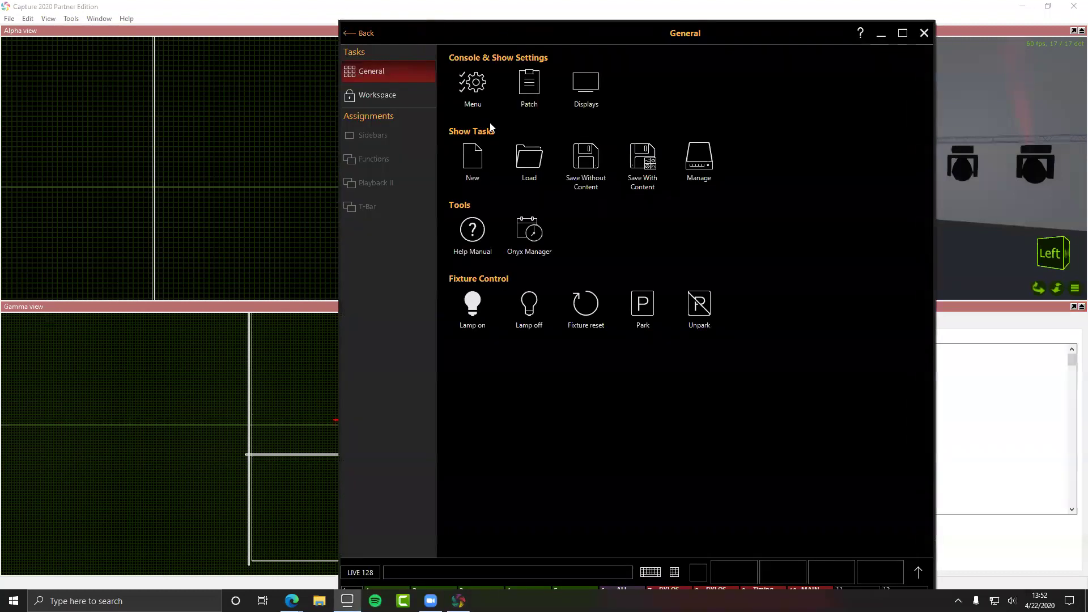
{"action": "left_click", "coordinate": [485, 82]}
{"action": "left_click", "coordinate": [392, 184]}
{"action": "left_click", "coordinate": [393, 206]}
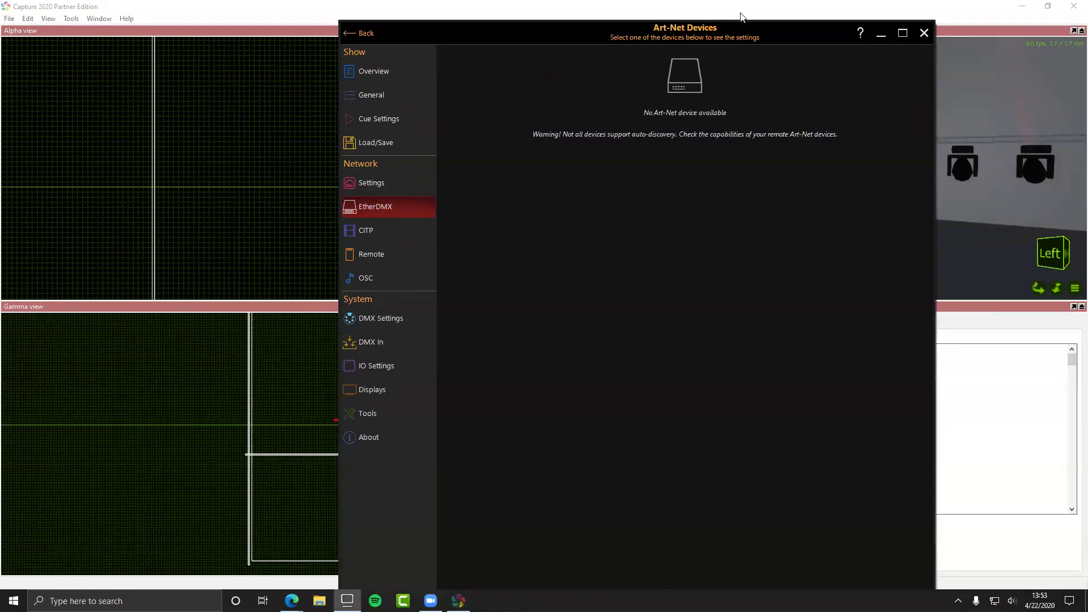
{"action": "left_click", "coordinate": [903, 33]}
{"action": "left_click", "coordinate": [698, 589]}
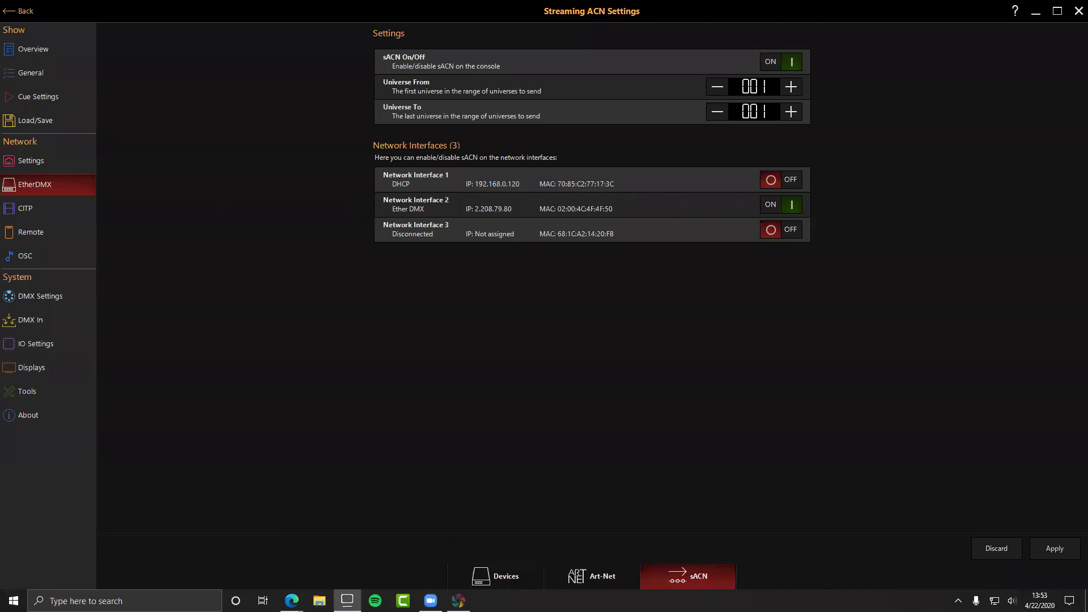
Step: Examine the Ethernet 2 interface in the ONYX network settings and close ONYX
{"action": "left_click", "coordinate": [43, 154]}
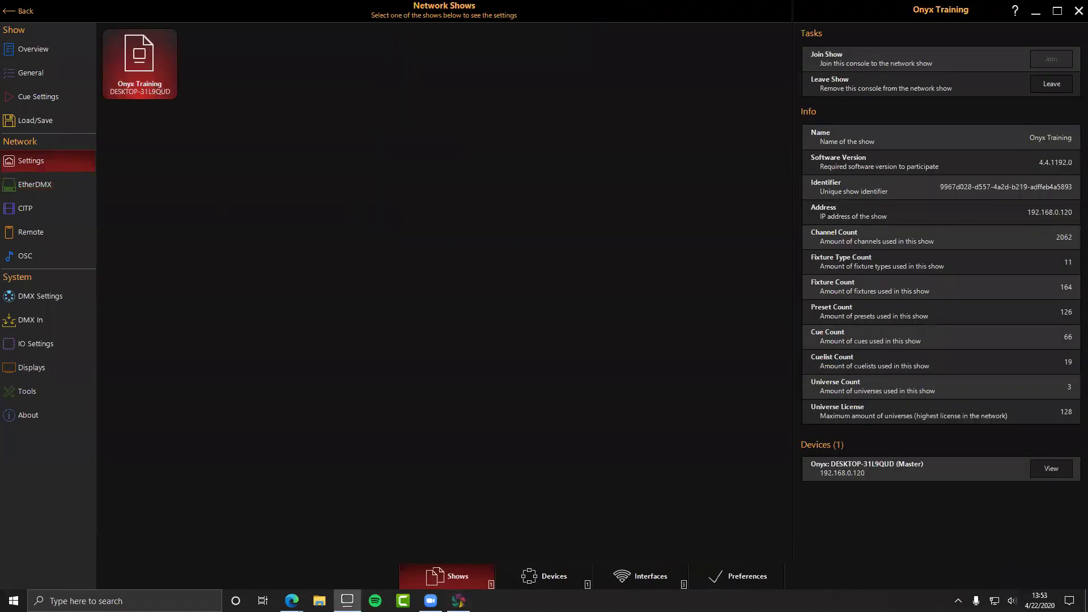
{"action": "left_click", "coordinate": [622, 581]}
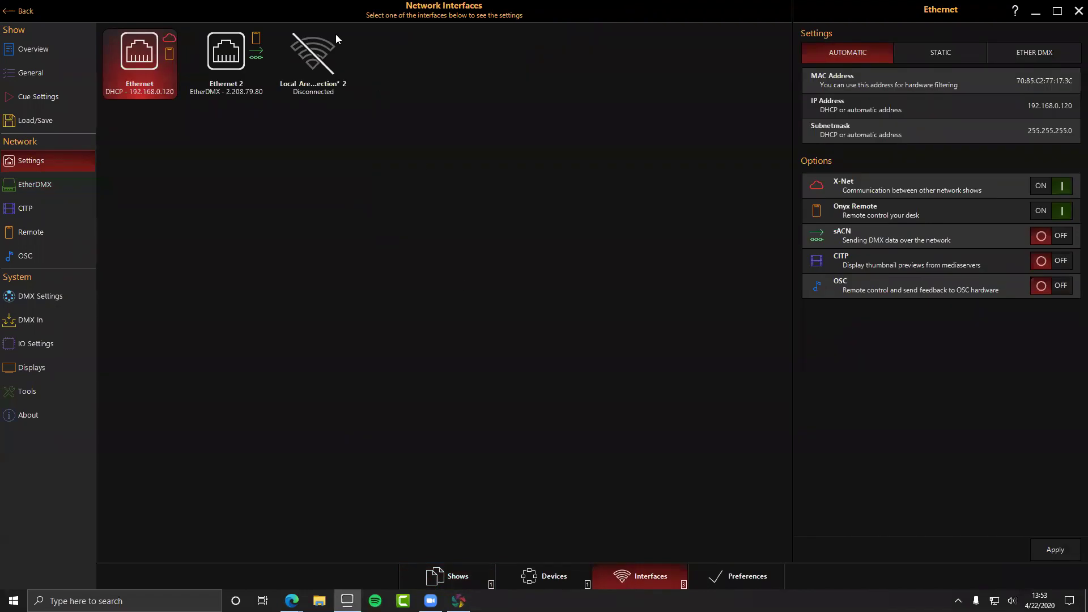
{"action": "left_click", "coordinate": [215, 75]}
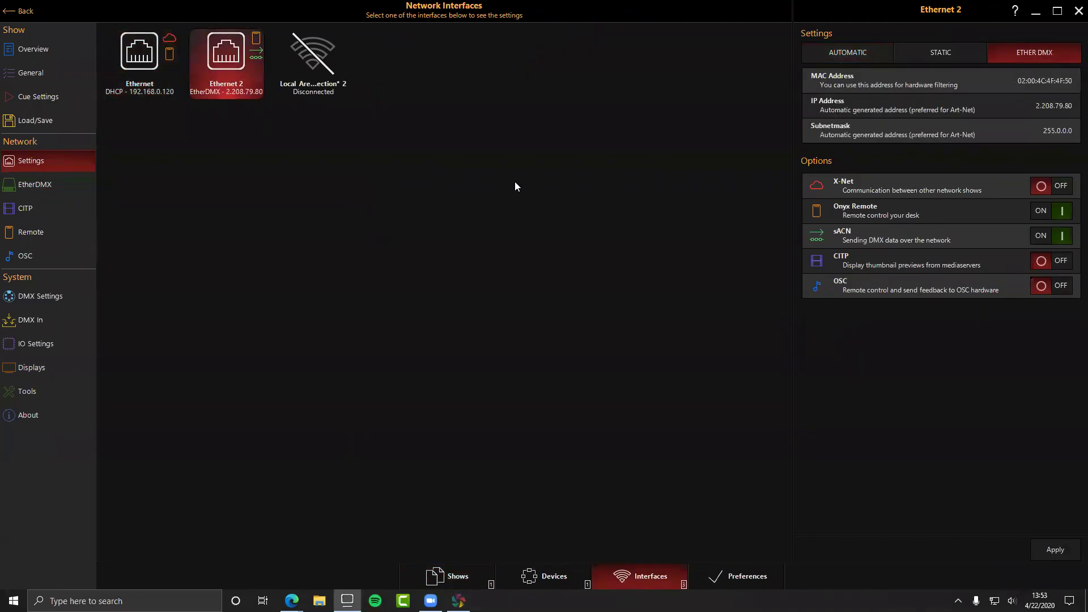
{"action": "left_click", "coordinate": [1073, 11]}
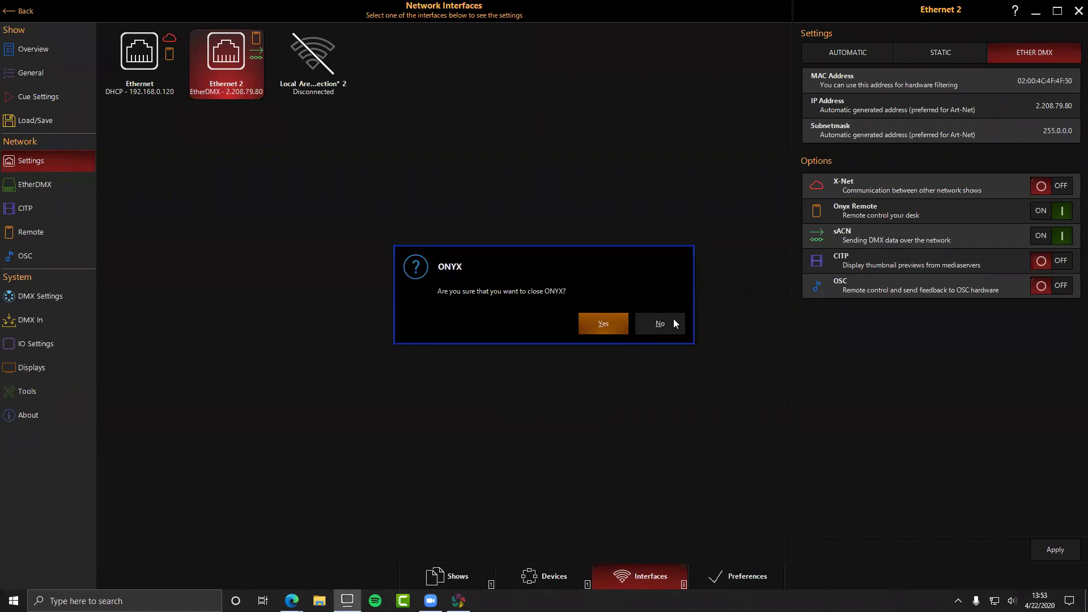
{"action": "left_click", "coordinate": [622, 323]}
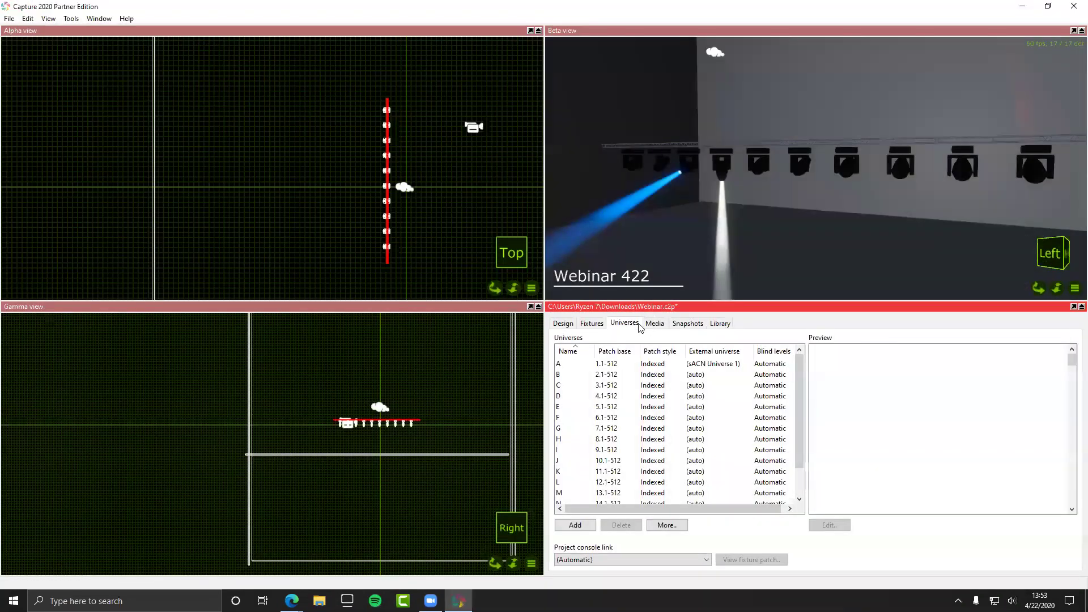
Step: Check the external universe choices for universe A and the project console link choices
{"action": "left_click", "coordinate": [716, 368]}
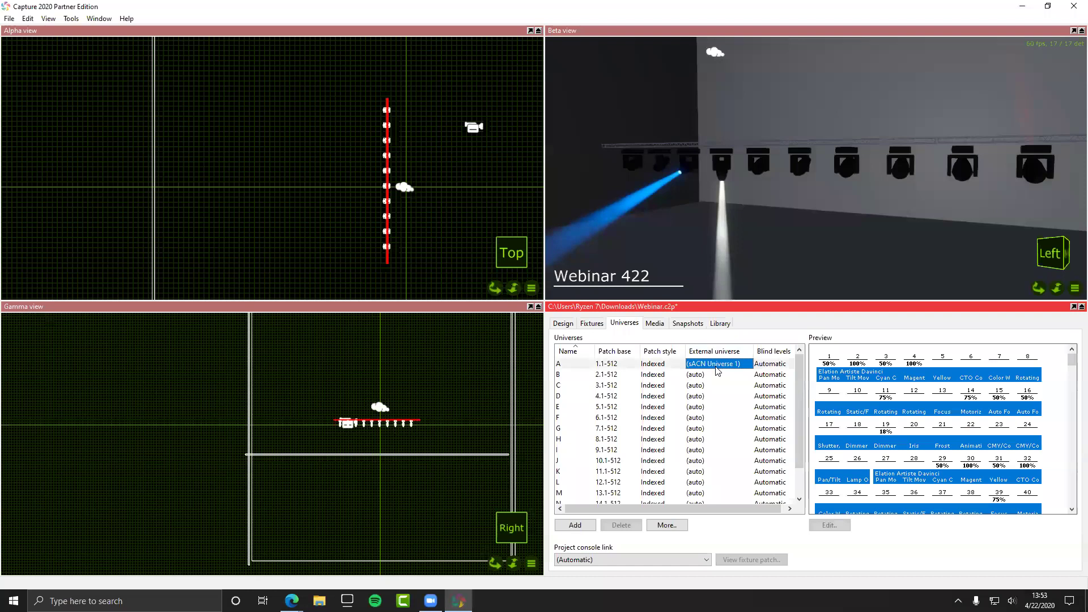
{"action": "left_click", "coordinate": [719, 366]}
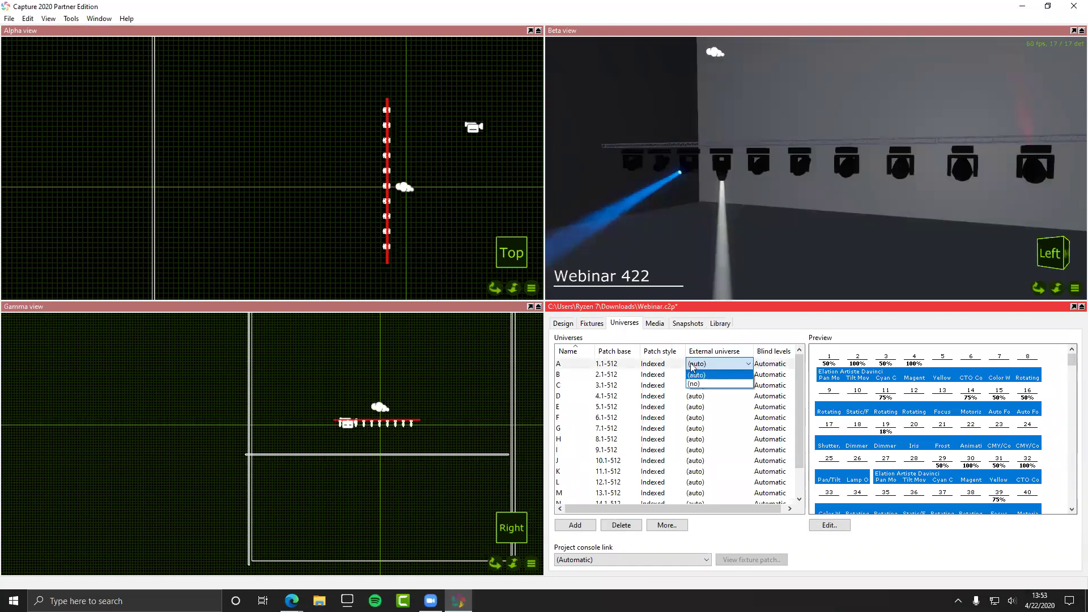
{"action": "left_click", "coordinate": [721, 364]}
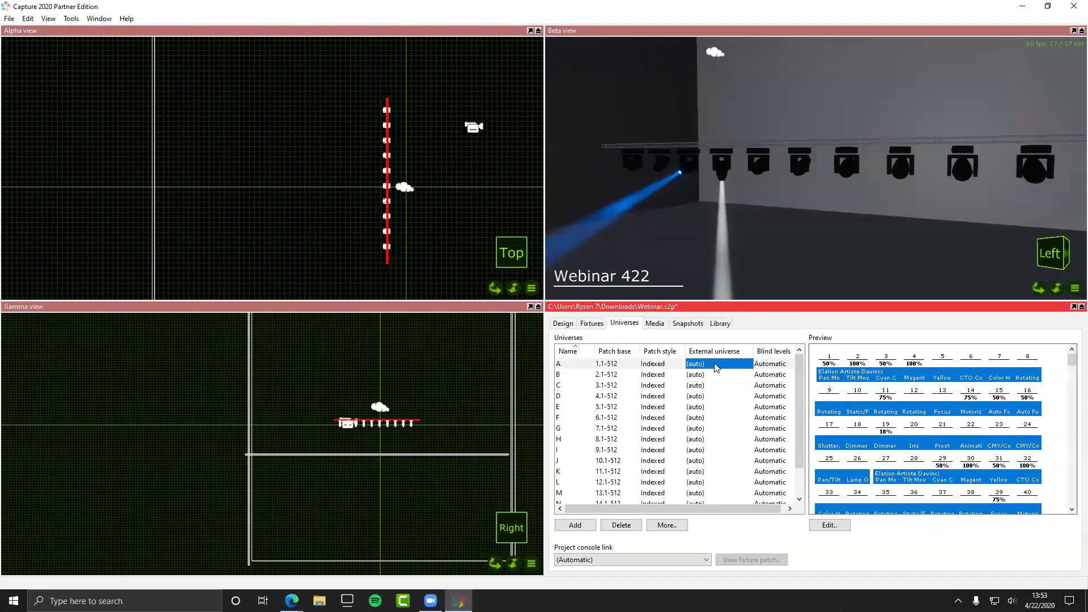
{"action": "left_click", "coordinate": [655, 556]}
{"action": "left_click", "coordinate": [655, 571]}
Step: Review the connectivity options for the supported lighting protocols and close the options dialog
{"action": "left_click", "coordinate": [667, 526]}
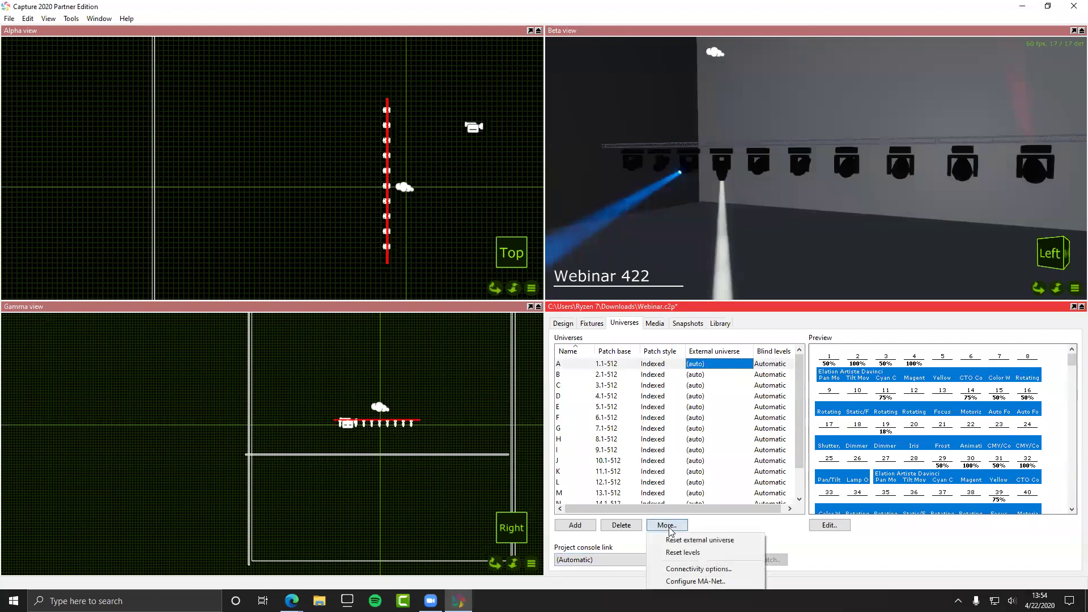
{"action": "left_click", "coordinate": [700, 568]}
{"action": "scroll", "coordinate": [485, 240], "scroll_direction": "down", "scroll_amount": 5}
{"action": "scroll", "coordinate": [485, 241], "scroll_direction": "up", "scroll_amount": 5}
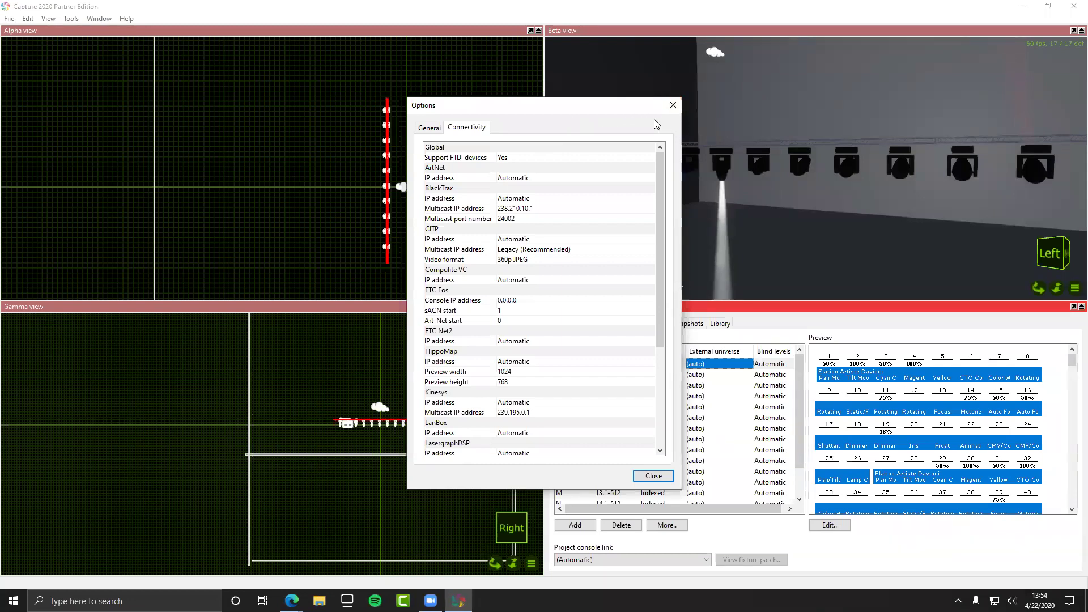
{"action": "left_click_drag", "start_coordinate": [639, 107], "coordinate": [643, 124]}
{"action": "left_click", "coordinate": [676, 121]}
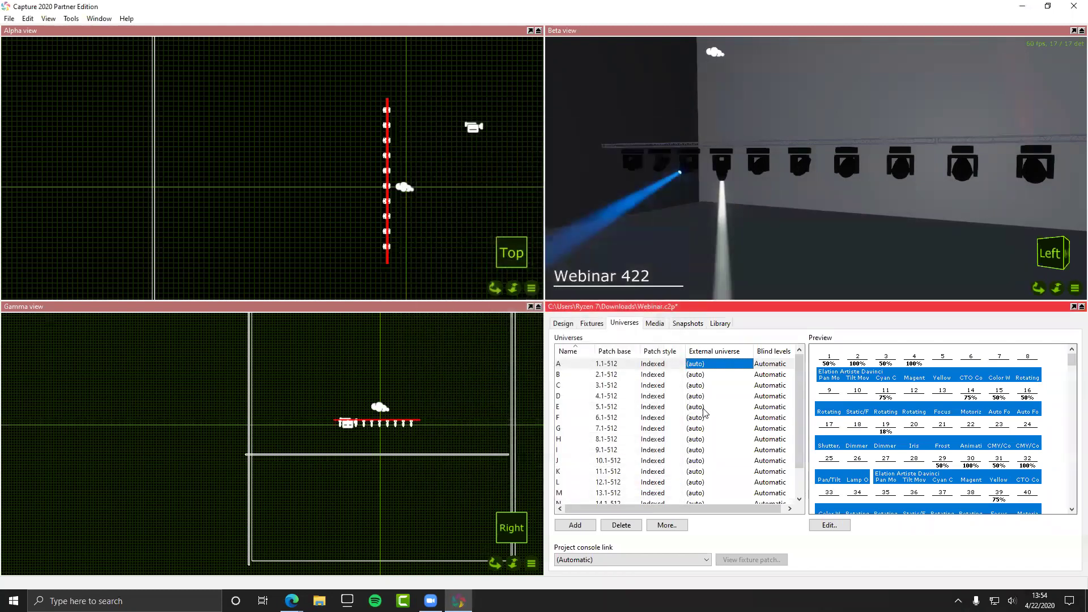
Step: Try setting universe A's external universe to (no), and check the external universe choices for universe B
{"action": "left_click", "coordinate": [712, 364]}
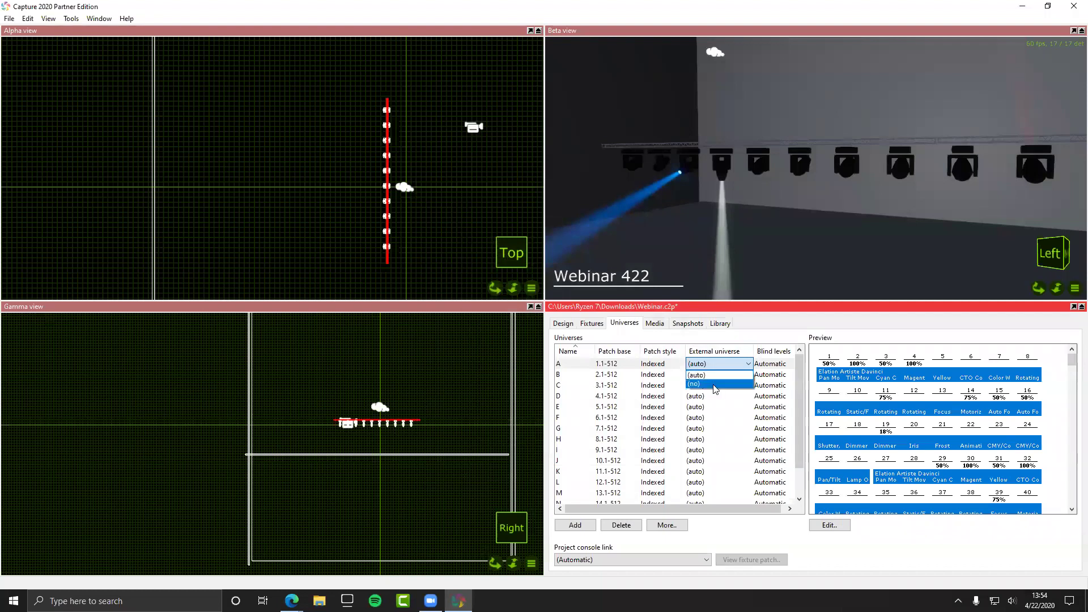
{"action": "left_click", "coordinate": [713, 385]}
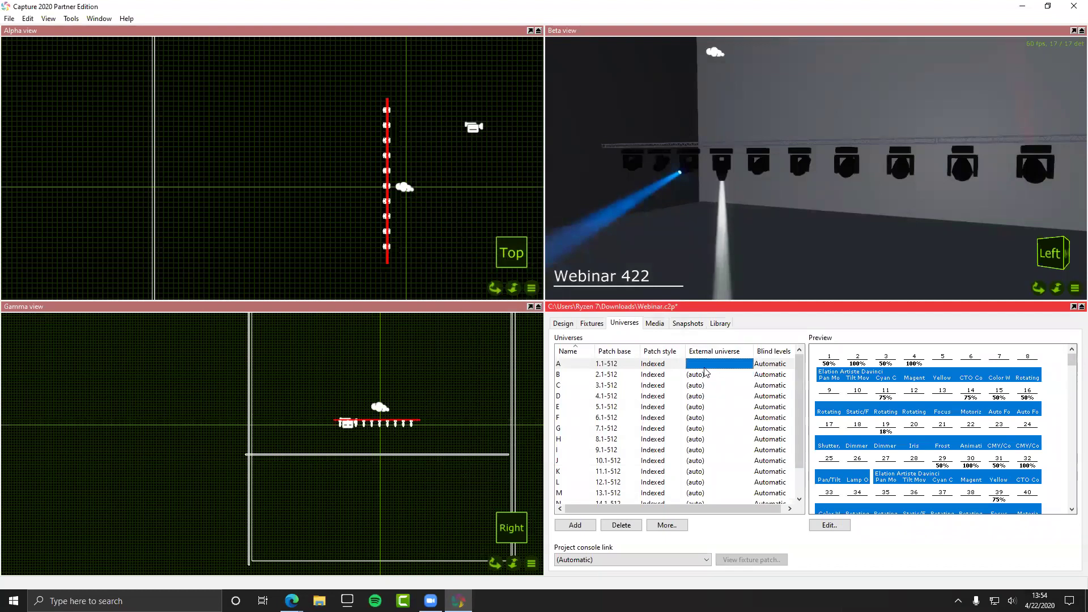
{"action": "left_click", "coordinate": [713, 374]}
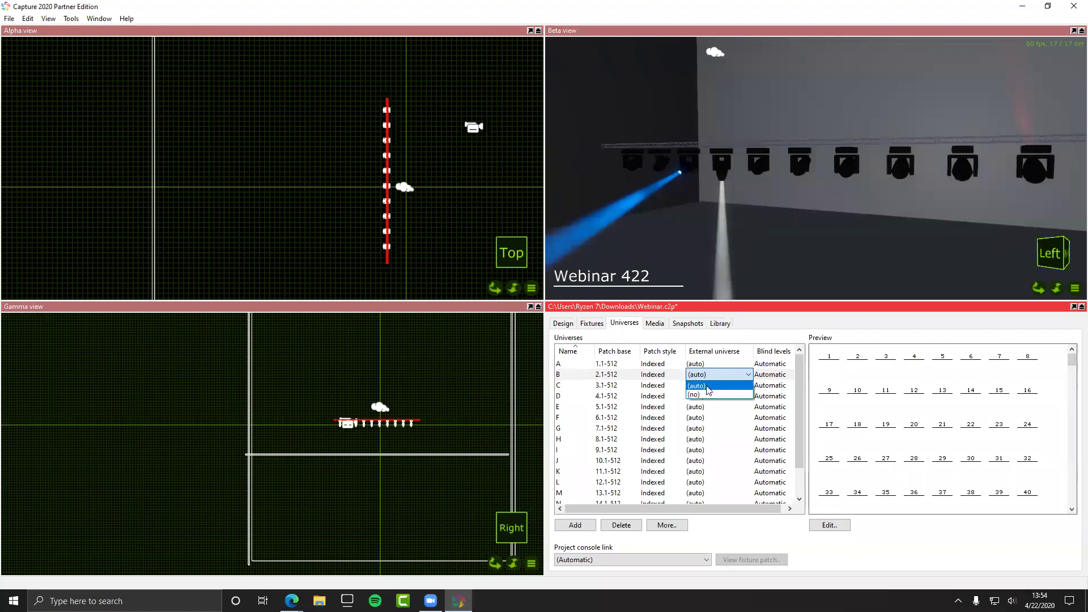
{"action": "left_click", "coordinate": [733, 300]}
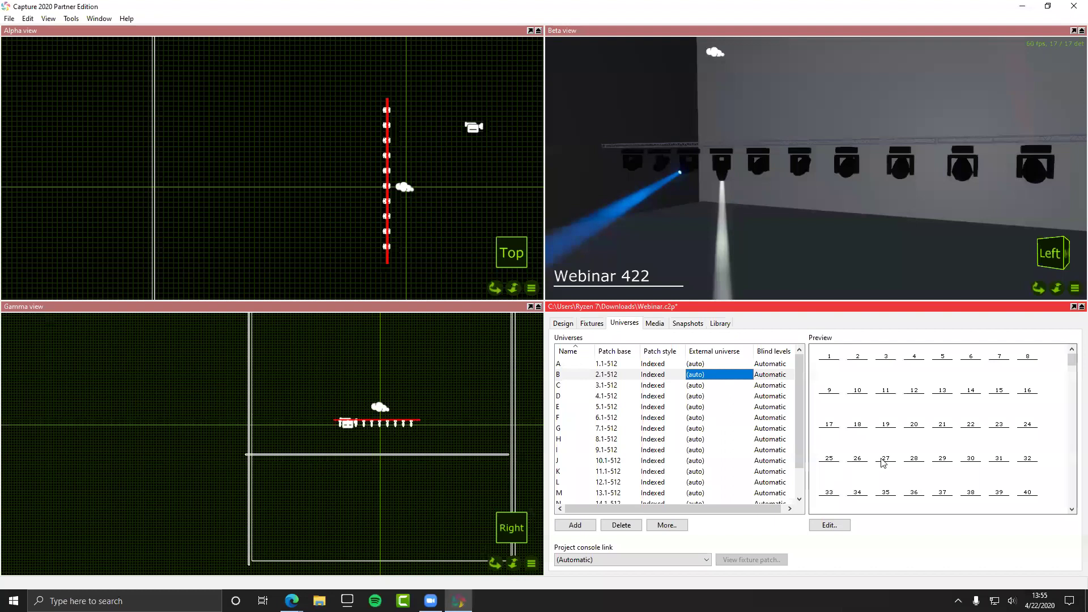
{"action": "left_click", "coordinate": [698, 365]}
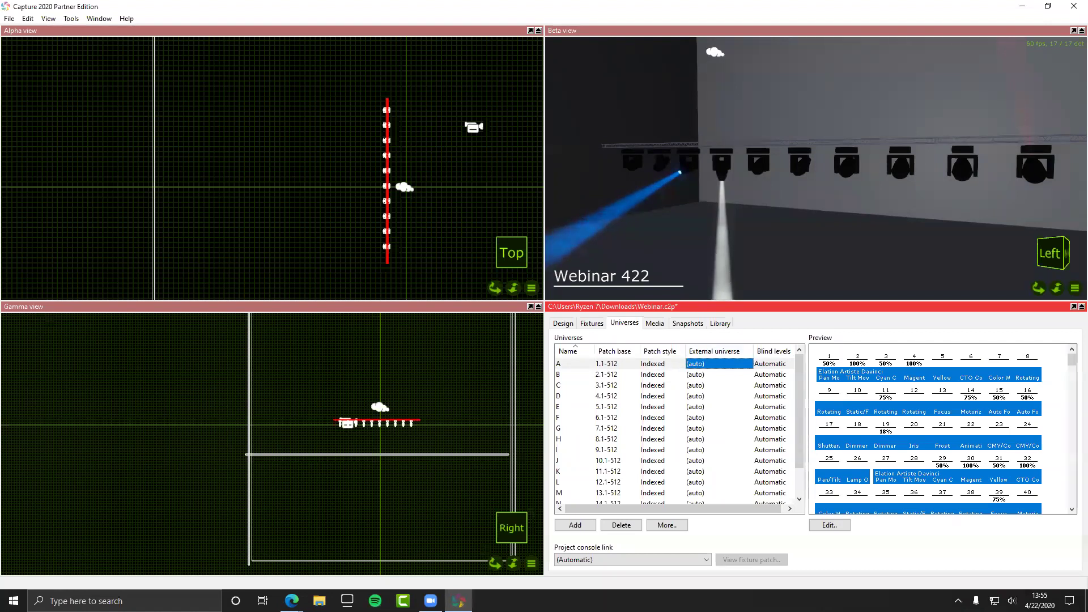
Step: Clear the selection in the views and save the Webinar project
{"action": "key", "text": "alt+Tab"}
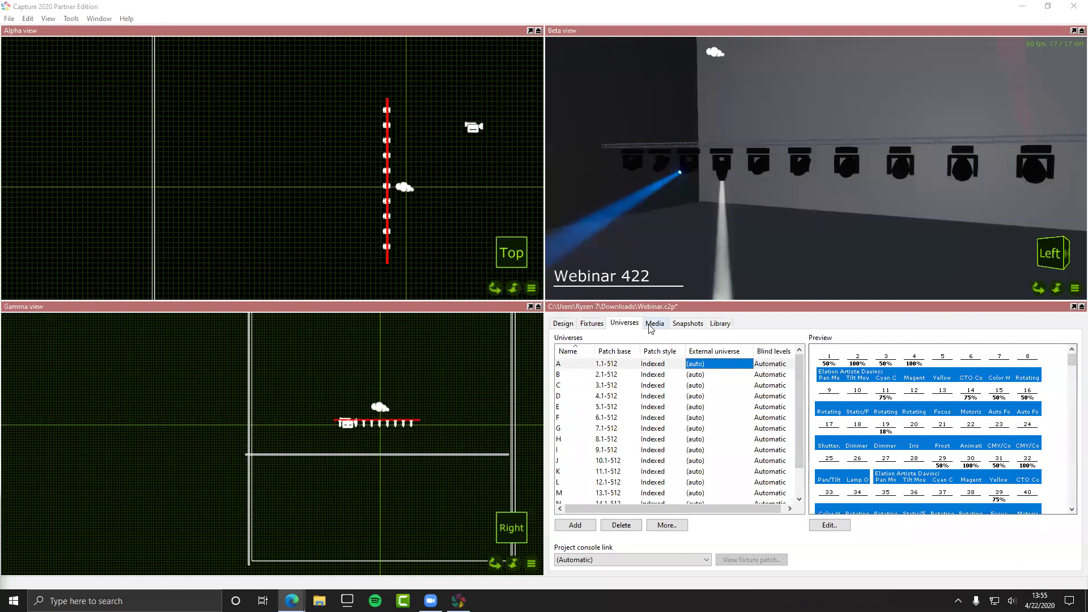
{"action": "left_click", "coordinate": [640, 202]}
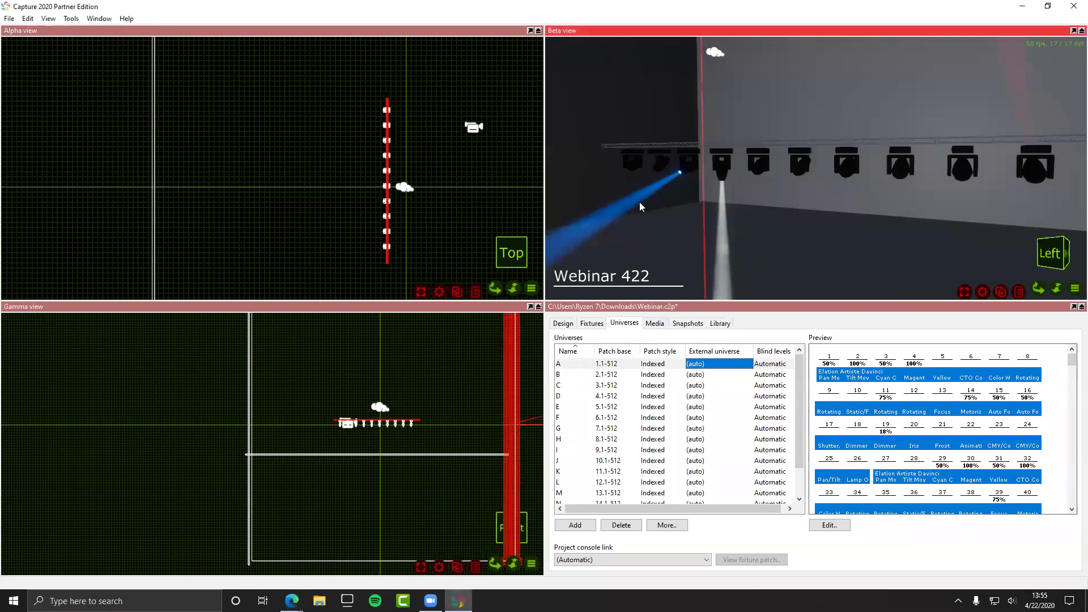
{"action": "left_click", "coordinate": [135, 189]}
{"action": "key", "text": "ctrl+s"}
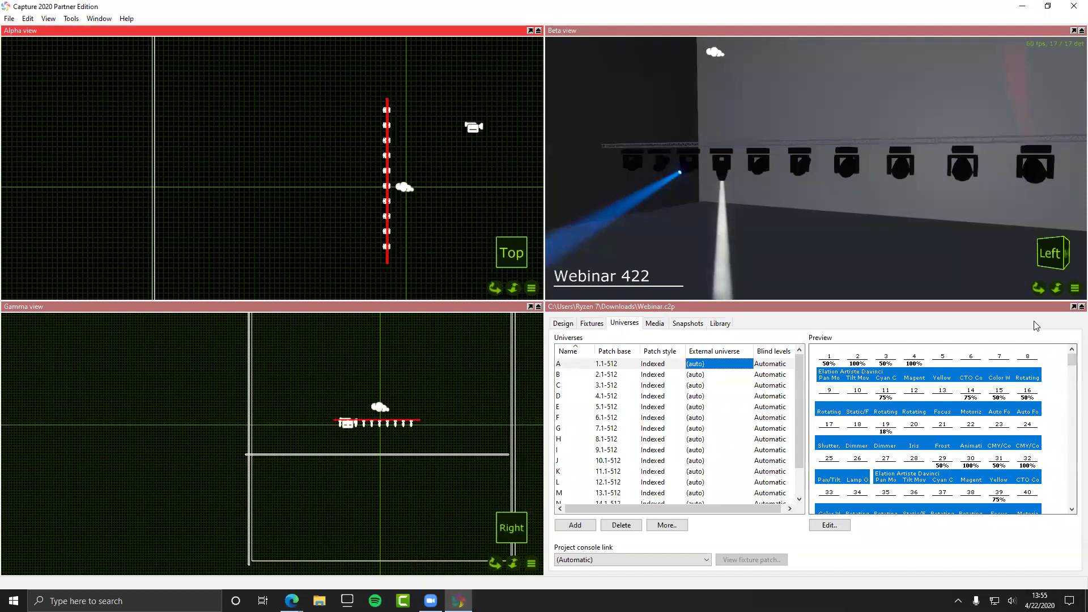
Step: Select all the Artiste Davinci project fixtures, check the options for patching them sequentially, and leave without patching
{"action": "left_click", "coordinate": [591, 323]}
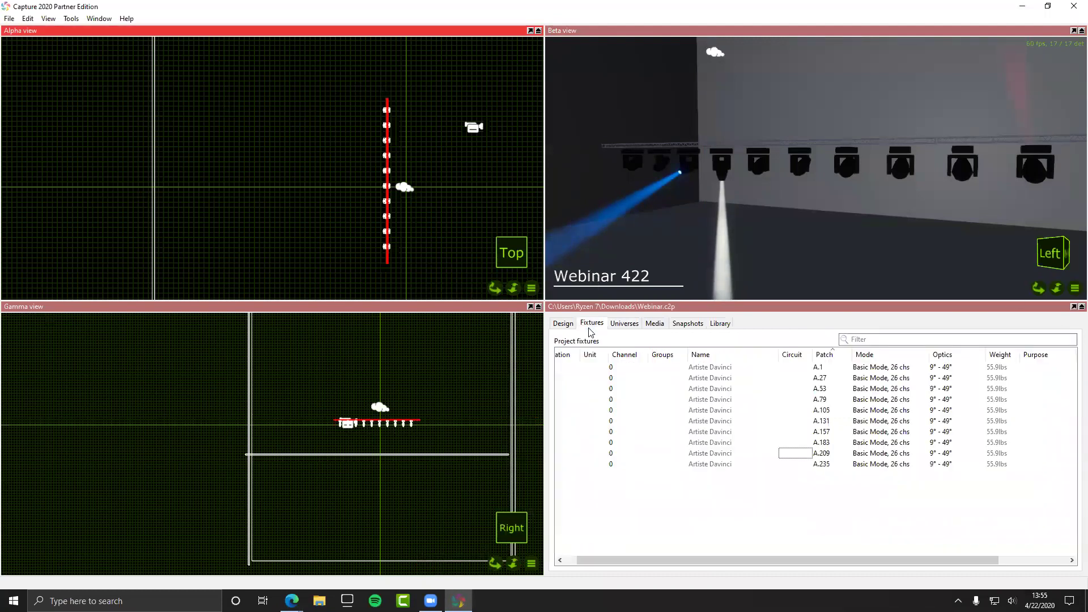
{"action": "left_click", "coordinate": [753, 369]}
{"action": "left_click", "coordinate": [734, 464], "text": "shift"}
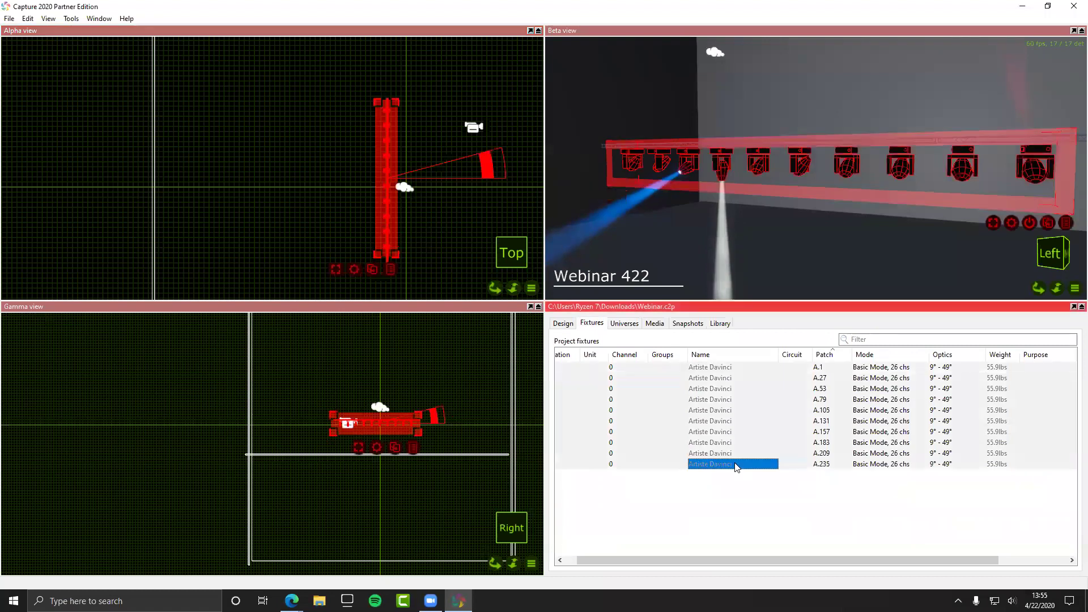
{"action": "right_click", "coordinate": [375, 450]}
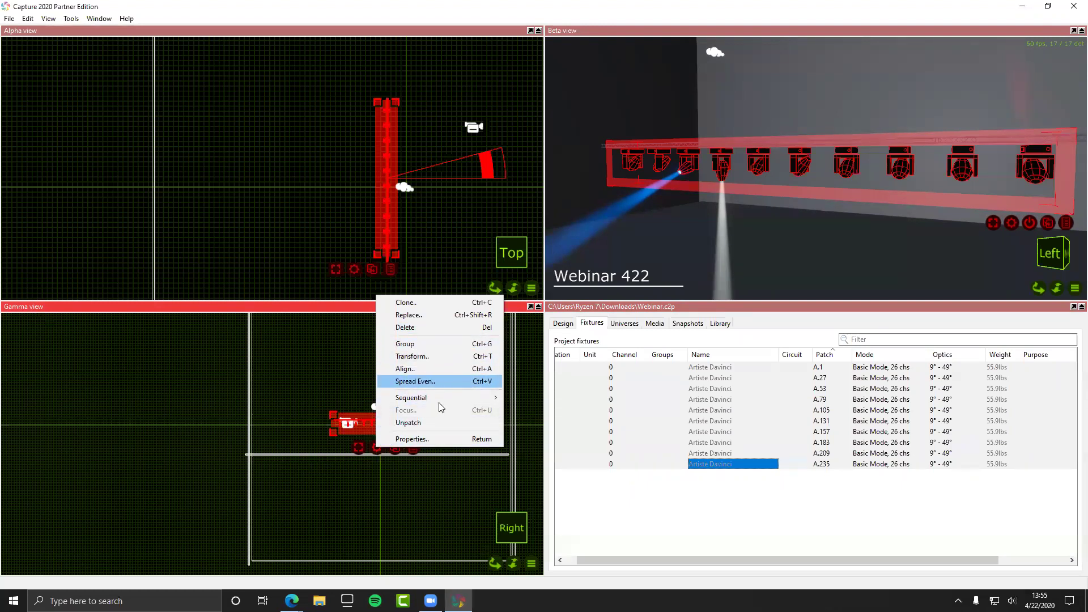
{"action": "mouse_move", "coordinate": [442, 399]}
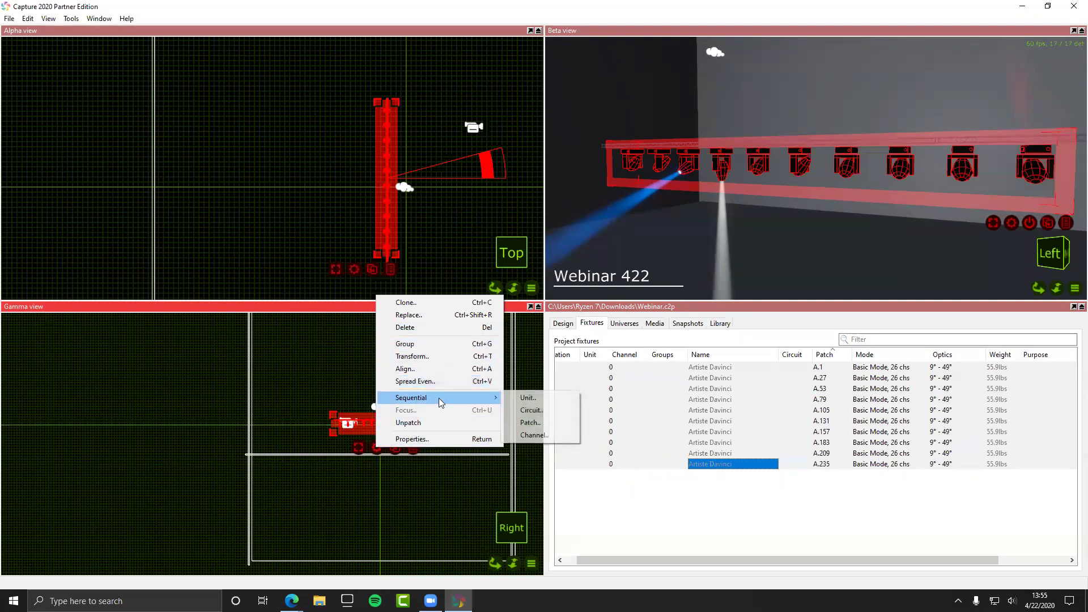
{"action": "left_click", "coordinate": [546, 426]}
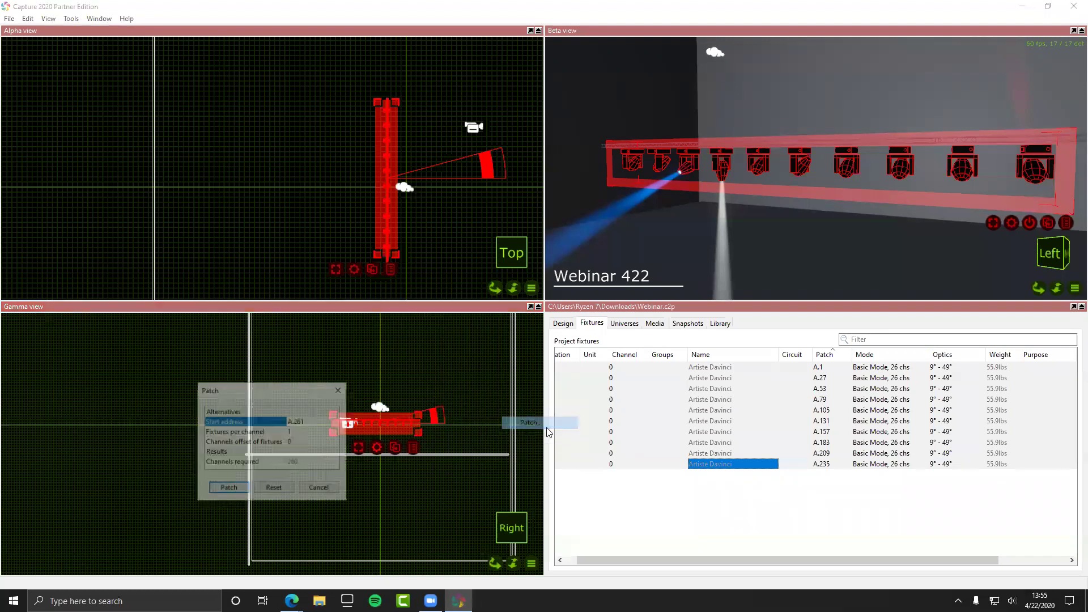
{"action": "left_click", "coordinate": [340, 390]}
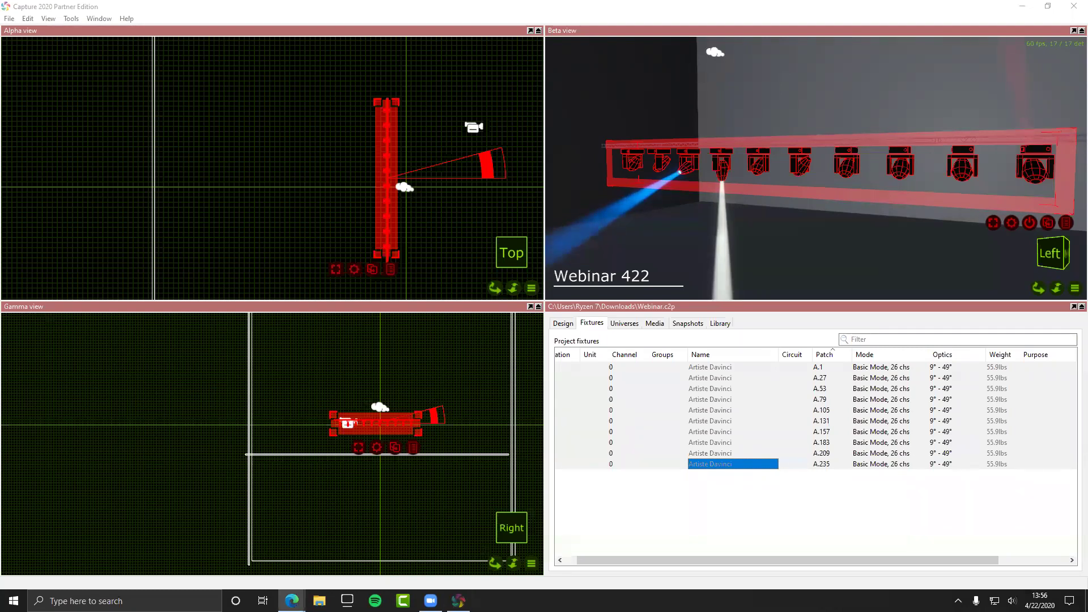
{"action": "key", "text": "alt+Tab"}
{"action": "key", "text": "alt+Tab"}
{"action": "key", "text": "alt+Tab"}
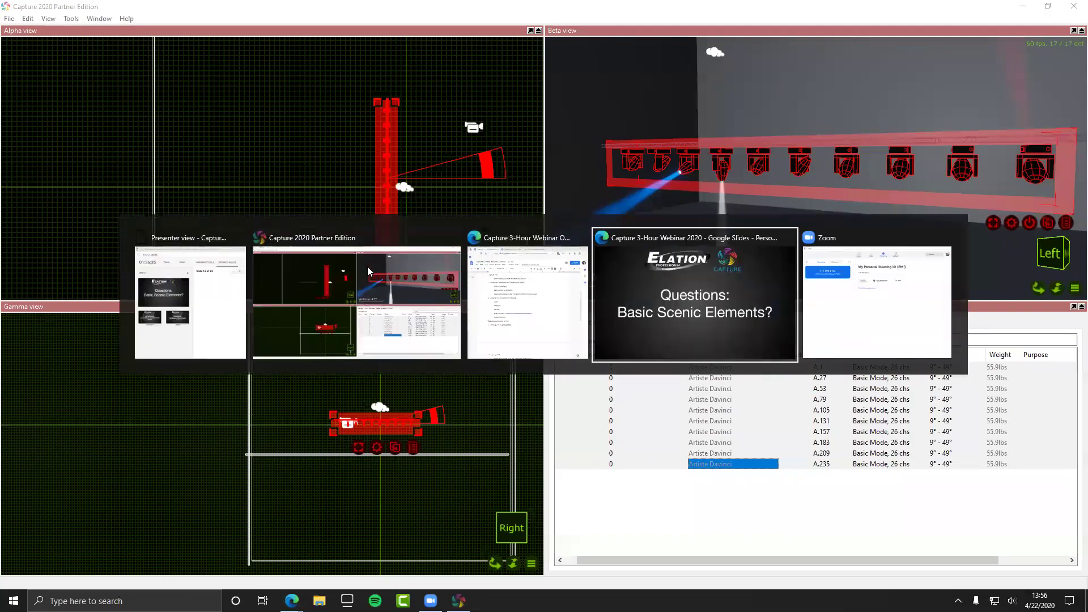
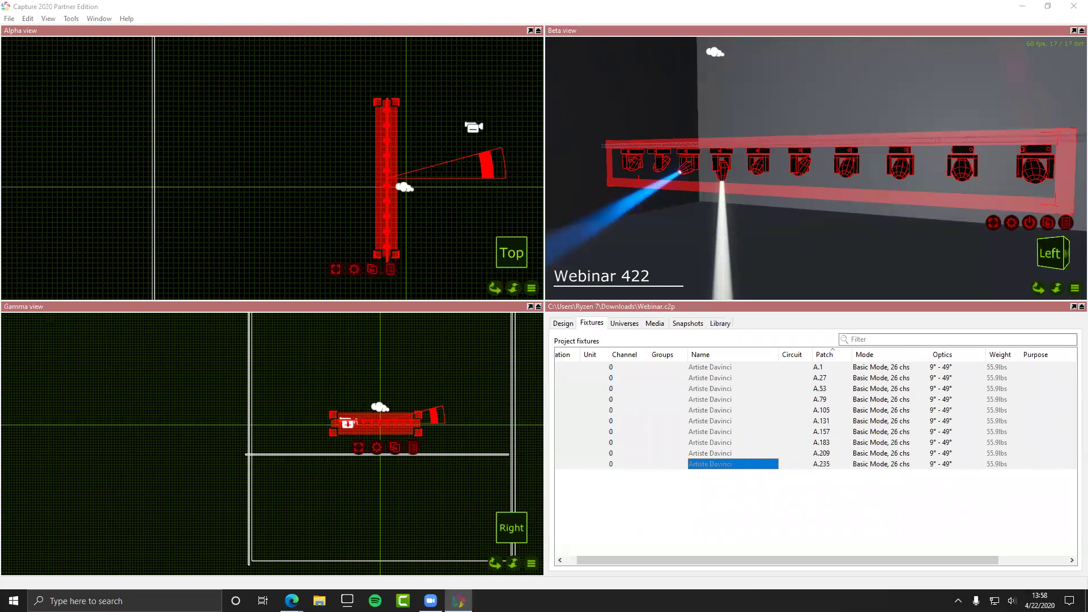
{"action": "key", "text": "alt+Tab"}
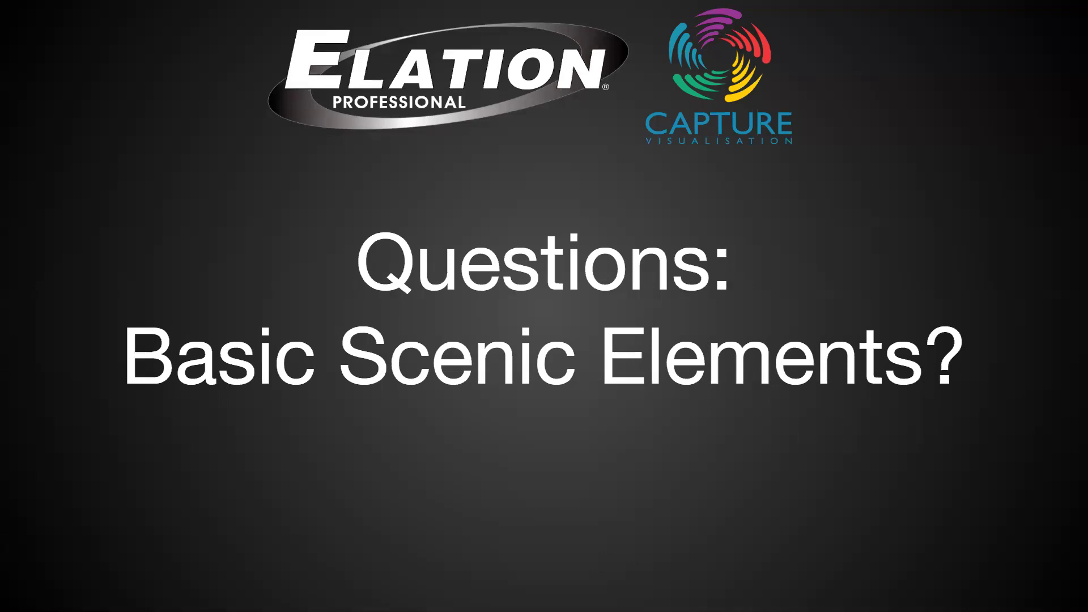
{"action": "key", "text": "alt+Tab"}
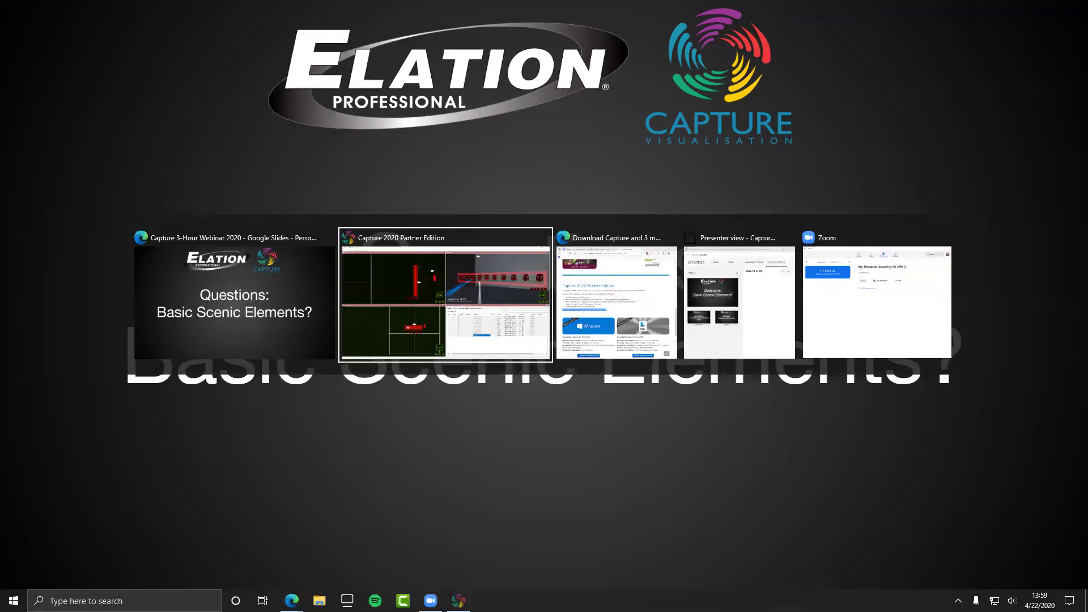
{"action": "key", "text": "alt+Tab"}
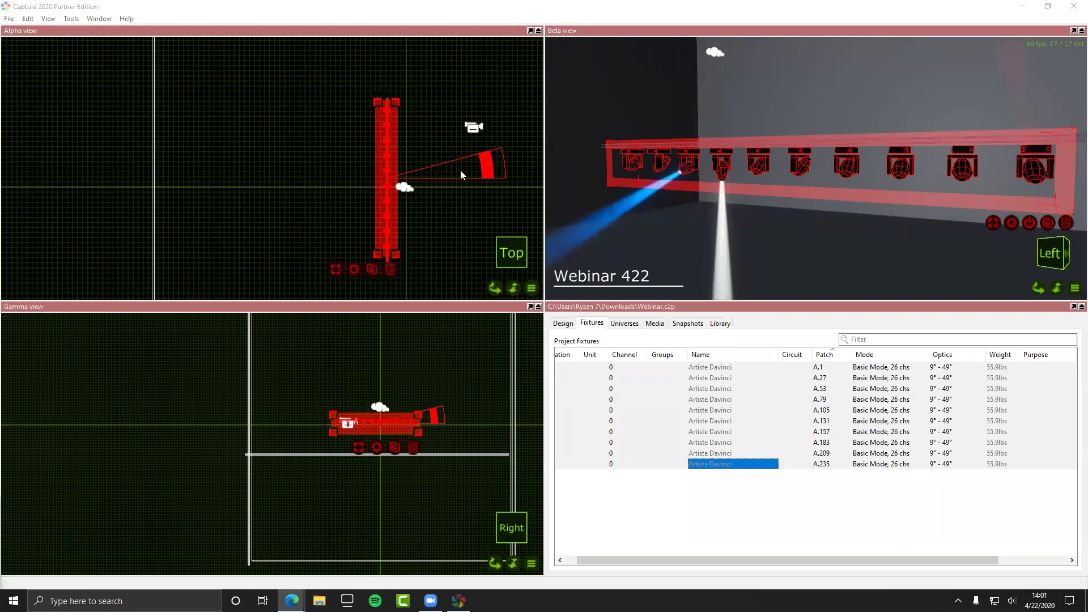
Step: Rotate all the selected Artiste Davinci fixtures about half a turn in the Alpha top view
{"action": "scroll", "coordinate": [431, 172], "scroll_direction": "up", "scroll_amount": 3}
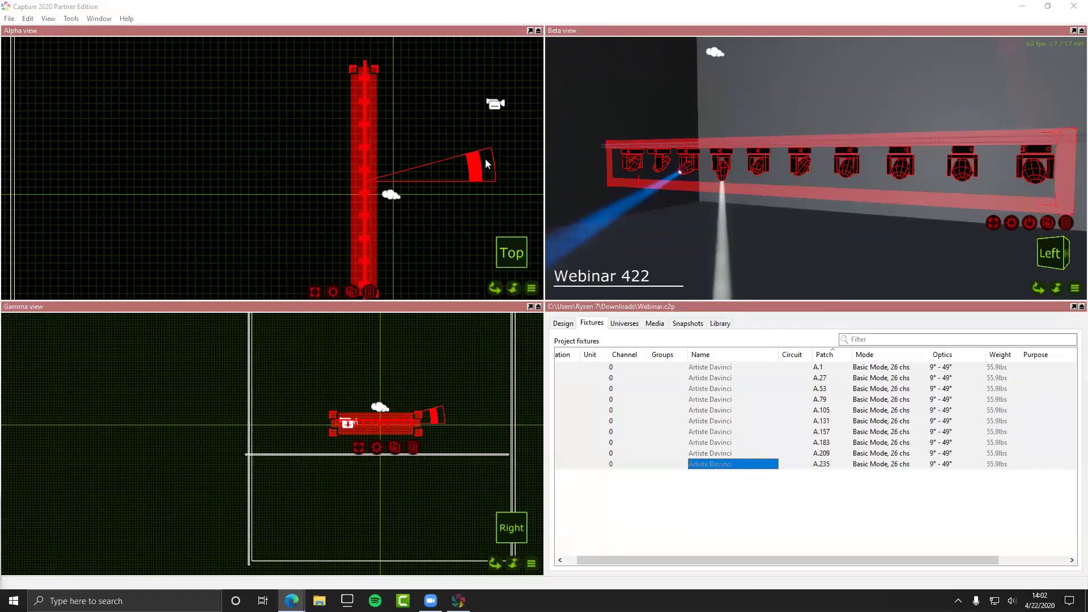
{"action": "left_click_drag", "start_coordinate": [486, 161], "coordinate": [432, 174]}
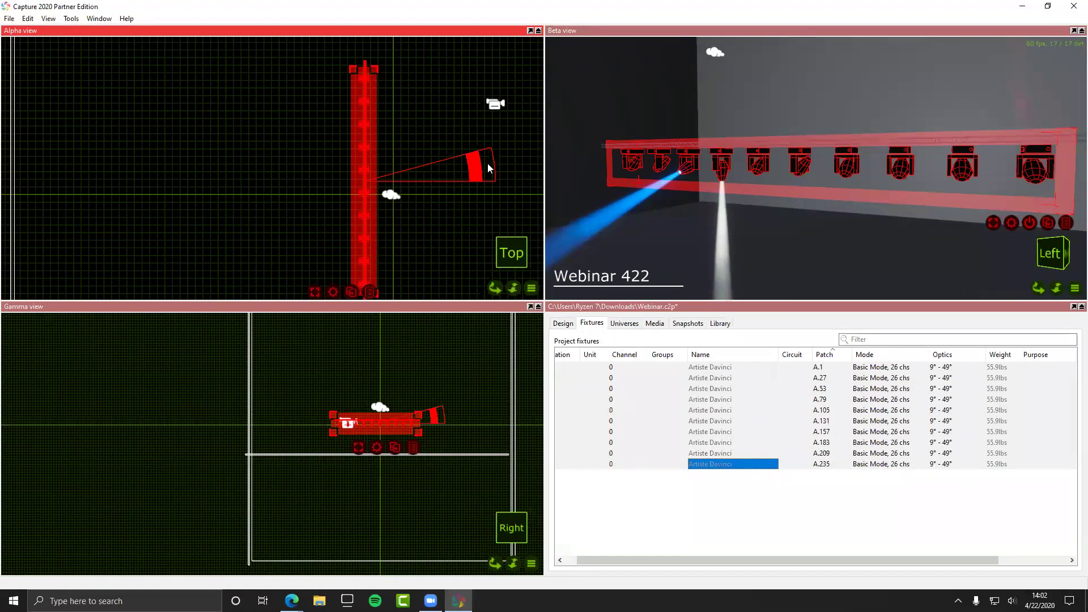
{"action": "left_click_drag", "start_coordinate": [486, 158], "coordinate": [338, 185]}
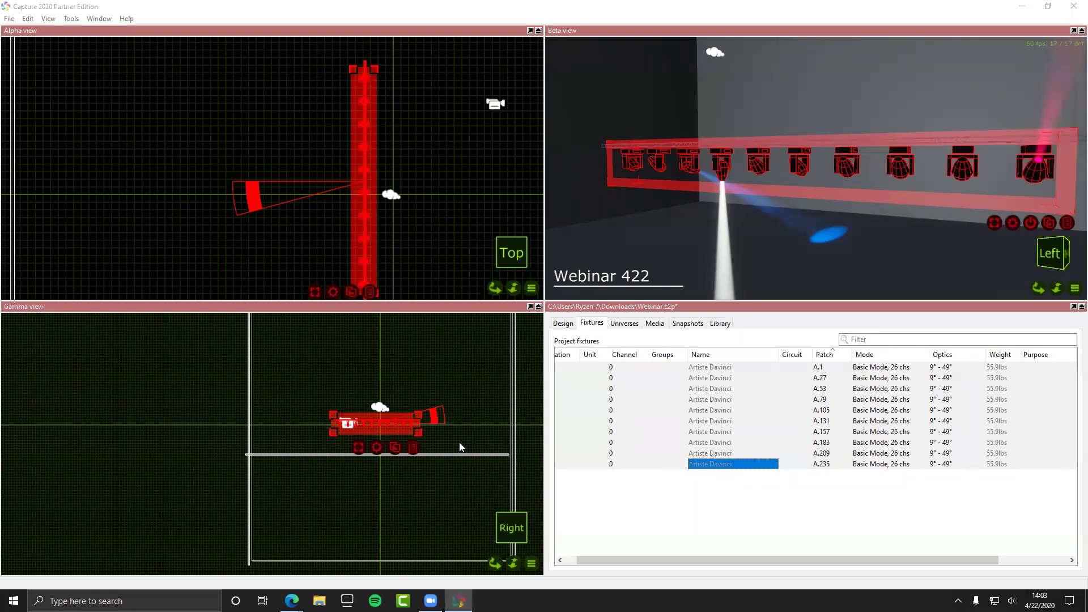
Step: Review the view options of the Gamma and Alpha views, including the positions for storing a camera, and clear the fixture selection
{"action": "scroll", "coordinate": [427, 426], "scroll_direction": "up", "scroll_amount": 5}
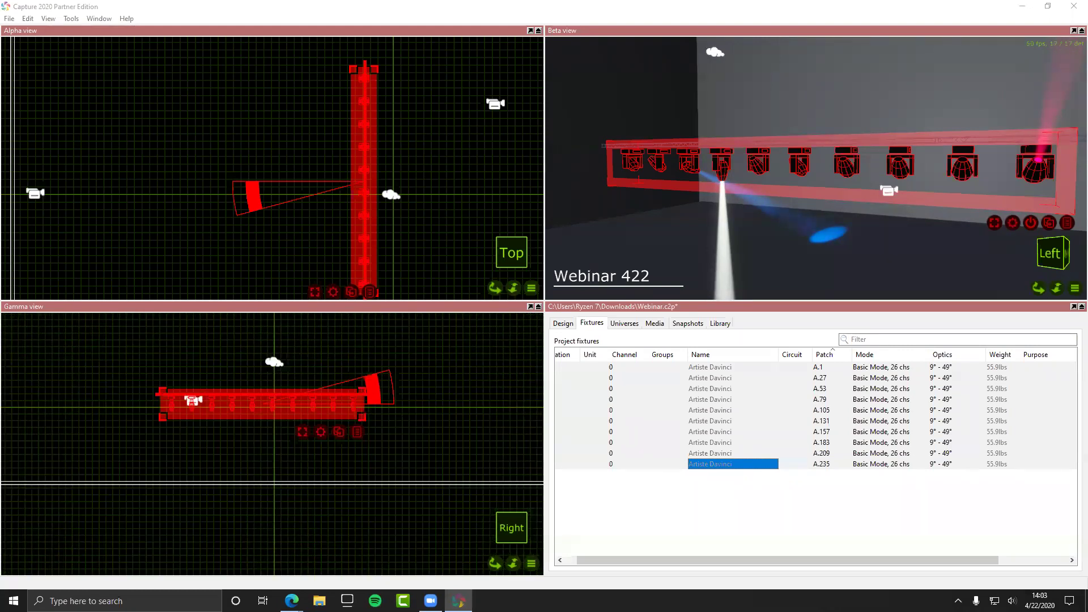
{"action": "left_click", "coordinate": [533, 566]}
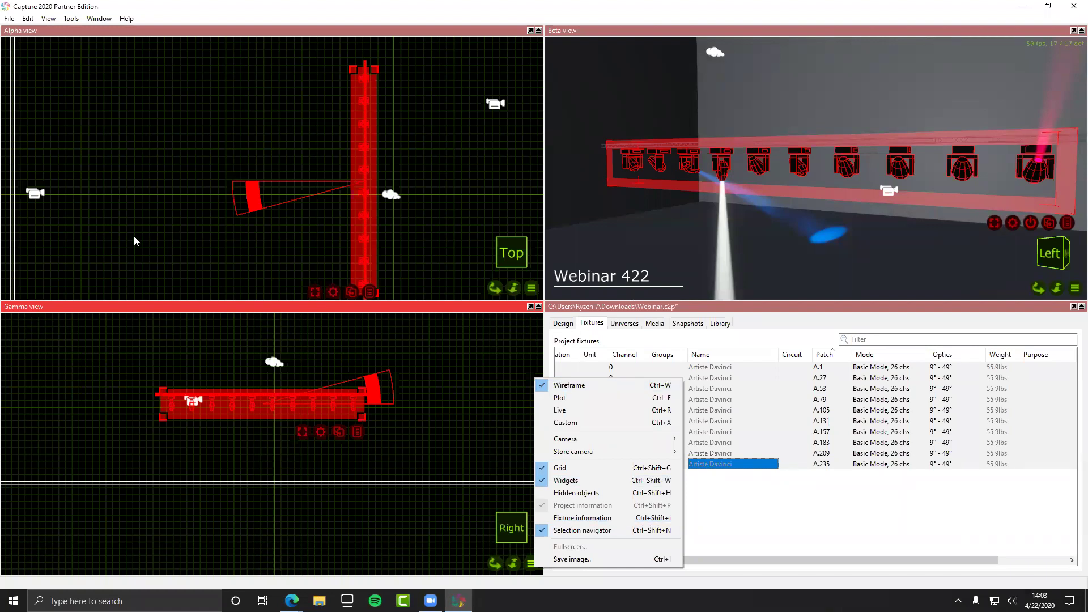
{"action": "left_click", "coordinate": [531, 289]}
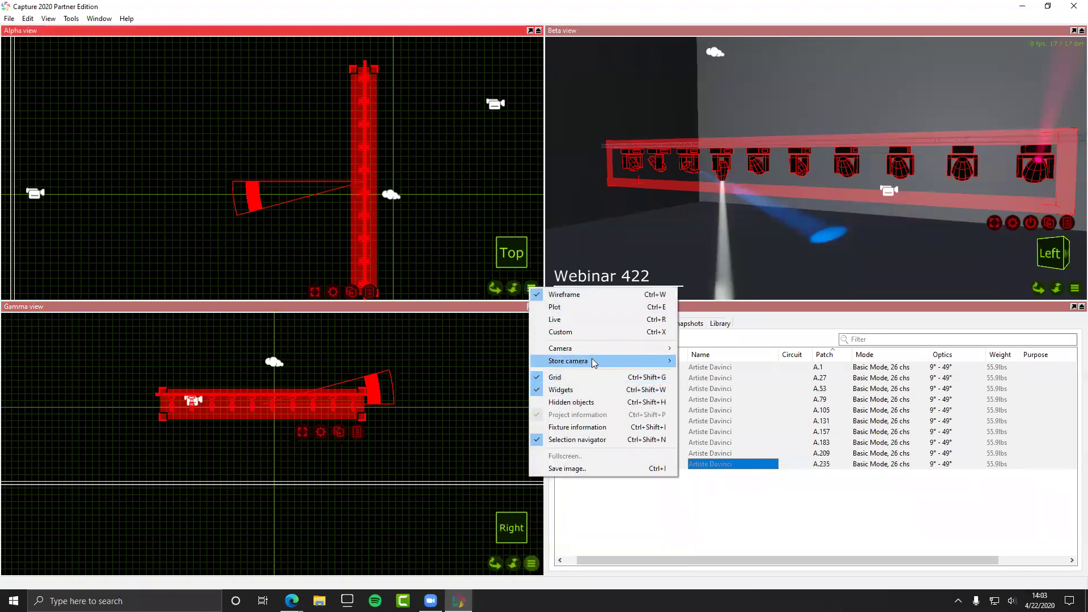
{"action": "mouse_move", "coordinate": [594, 364]}
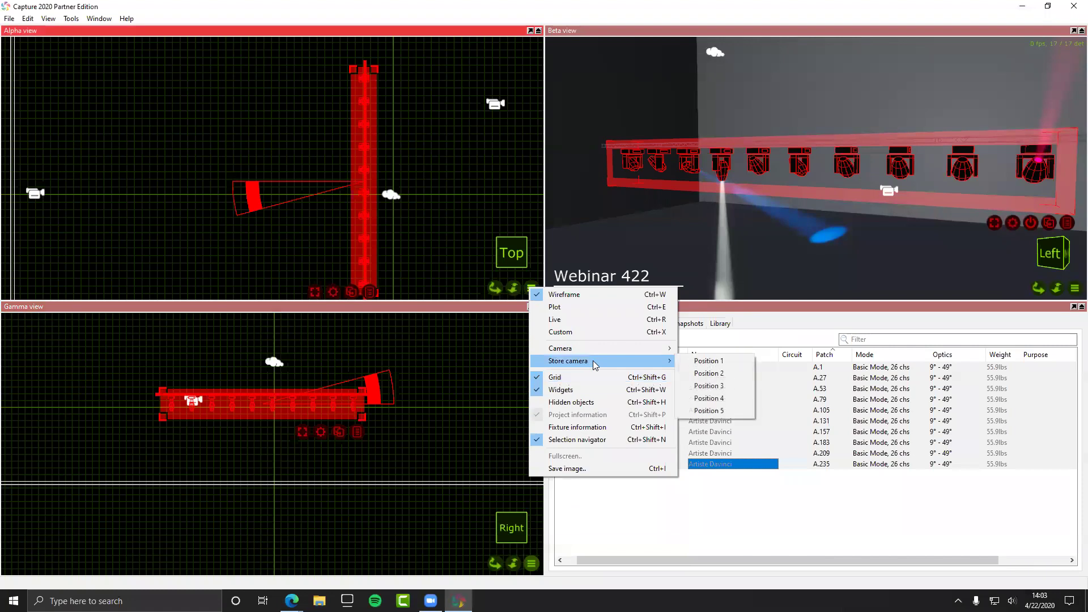
{"action": "left_click", "coordinate": [611, 332]}
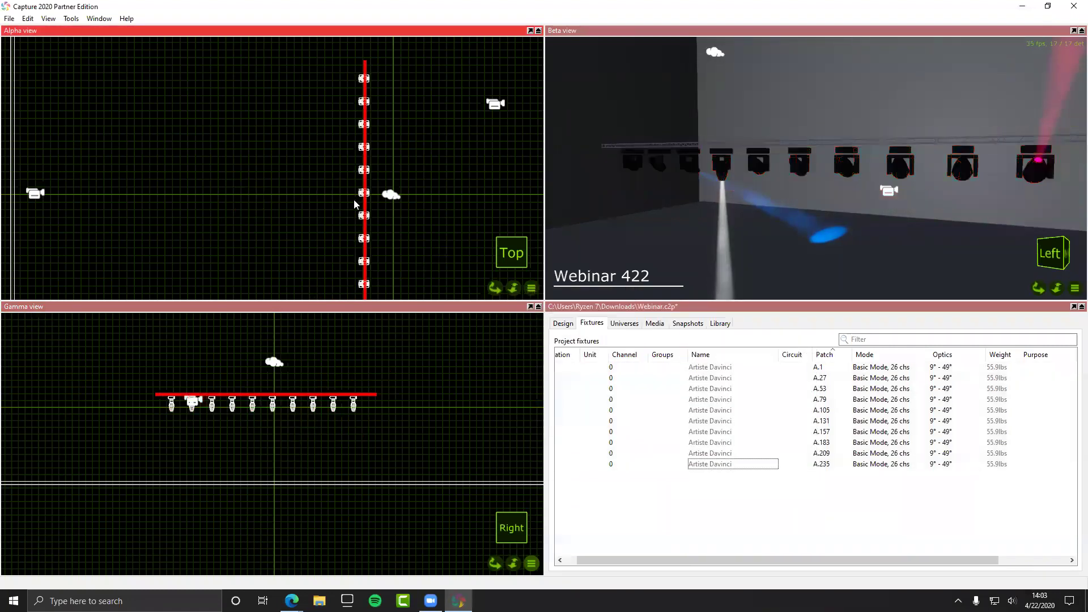
Step: Try to rotate only the fixture patched at A.183 in the Gamma right view, and clear the selection
{"action": "mouse_move", "coordinate": [365, 219]}
{"action": "left_mouse_down"}
{"action": "mouse_move", "coordinate": [306, 219]}
{"action": "mouse_move", "coordinate": [438, 220]}
{"action": "mouse_move", "coordinate": [335, 220]}
{"action": "mouse_move", "coordinate": [405, 219]}
{"action": "mouse_move", "coordinate": [352, 218]}
{"action": "mouse_move", "coordinate": [362, 221]}
{"action": "left_mouse_up"}
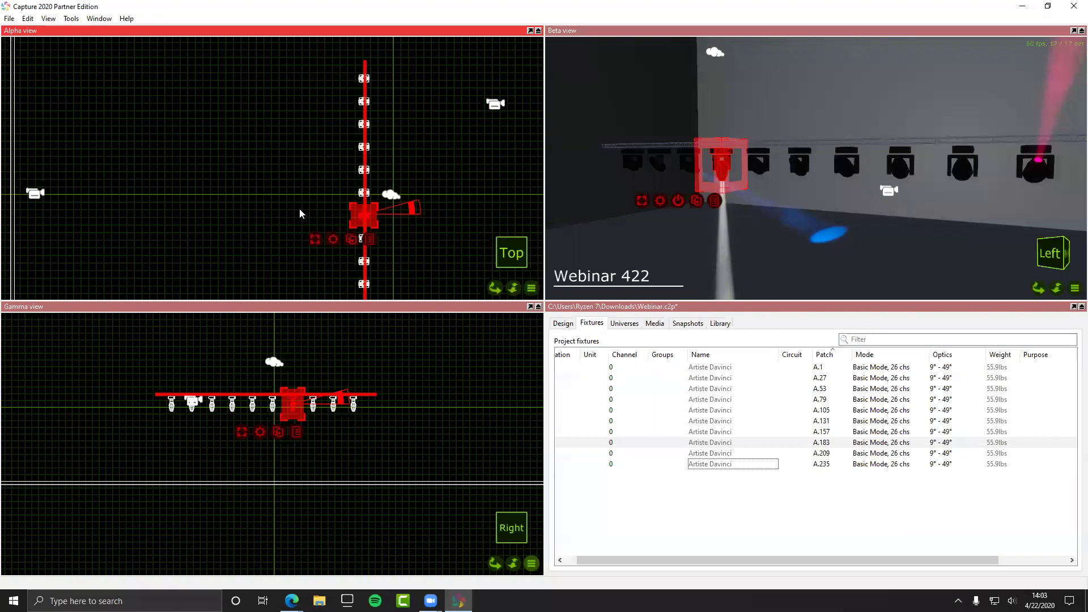
{"action": "left_click", "coordinate": [253, 206]}
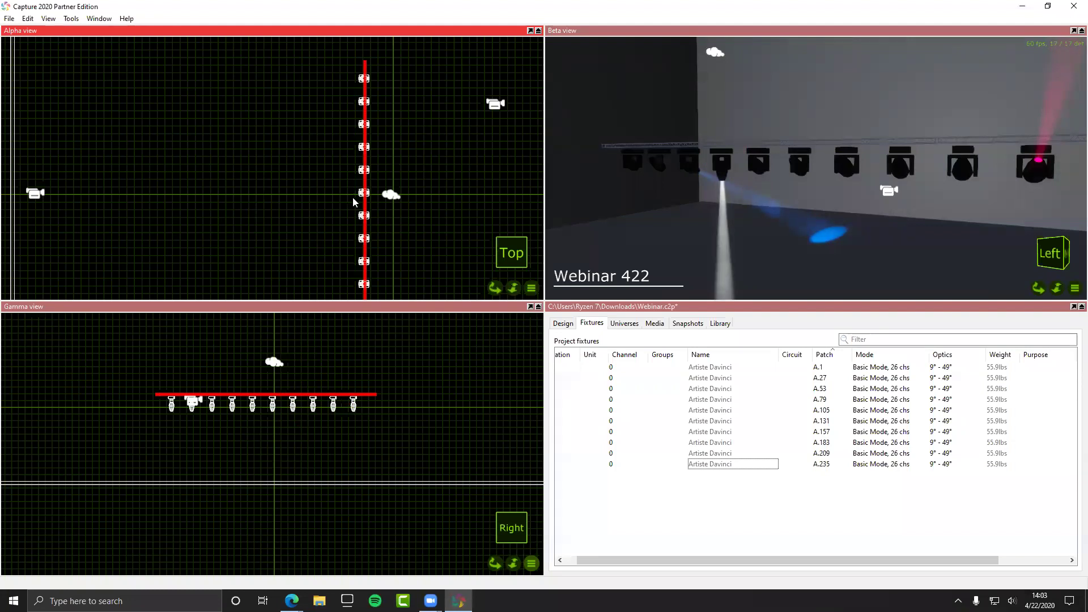
{"action": "left_click", "coordinate": [359, 219]}
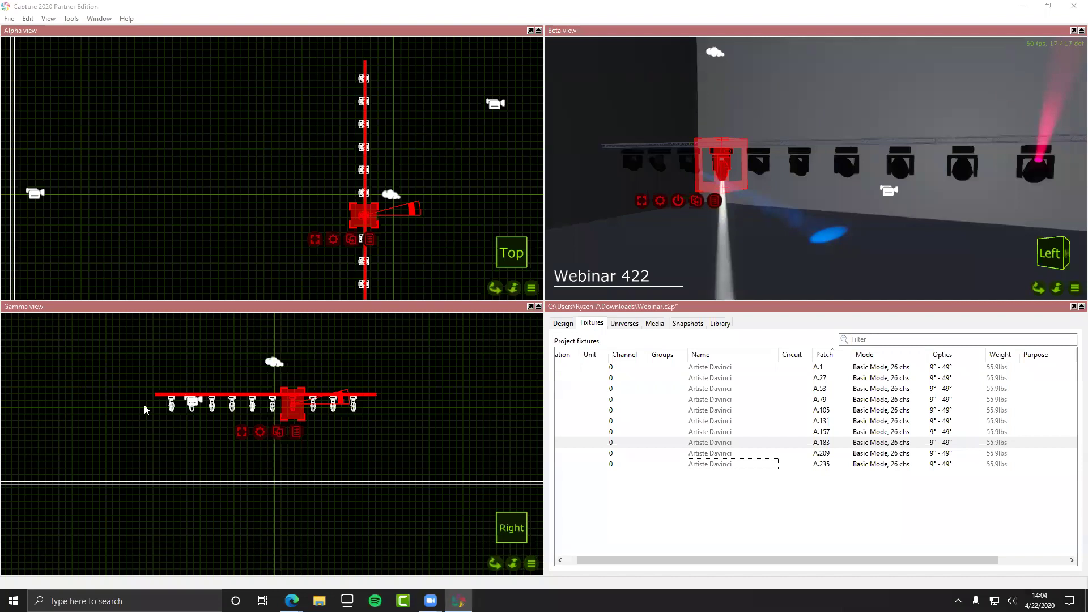
{"action": "scroll", "coordinate": [289, 381], "scroll_direction": "up", "scroll_amount": 5}
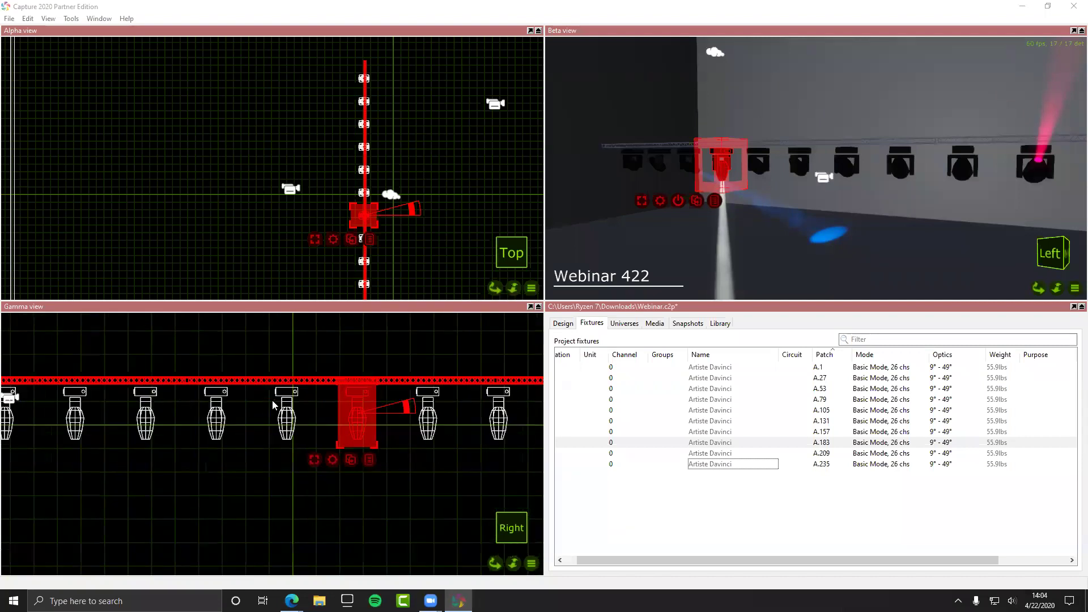
{"action": "mouse_move", "coordinate": [409, 405]}
{"action": "left_mouse_down"}
{"action": "mouse_move", "coordinate": [256, 443]}
{"action": "mouse_move", "coordinate": [252, 406]}
{"action": "mouse_move", "coordinate": [257, 429]}
{"action": "mouse_move", "coordinate": [335, 458]}
{"action": "mouse_move", "coordinate": [383, 450]}
{"action": "mouse_move", "coordinate": [358, 460]}
{"action": "mouse_move", "coordinate": [409, 404]}
{"action": "mouse_move", "coordinate": [422, 414]}
{"action": "left_mouse_up"}
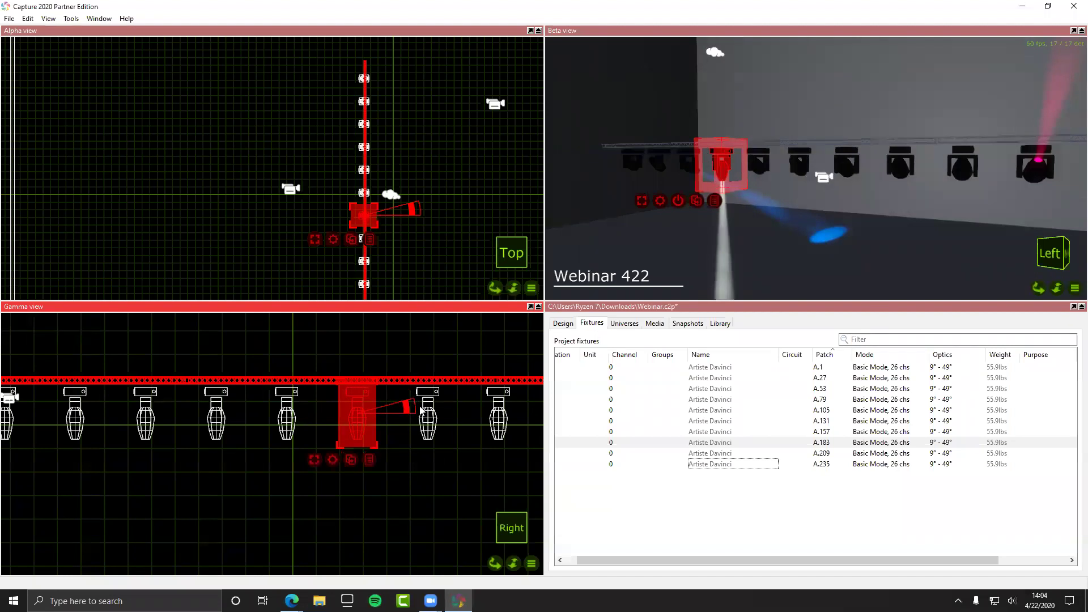
{"action": "left_click", "coordinate": [366, 331]}
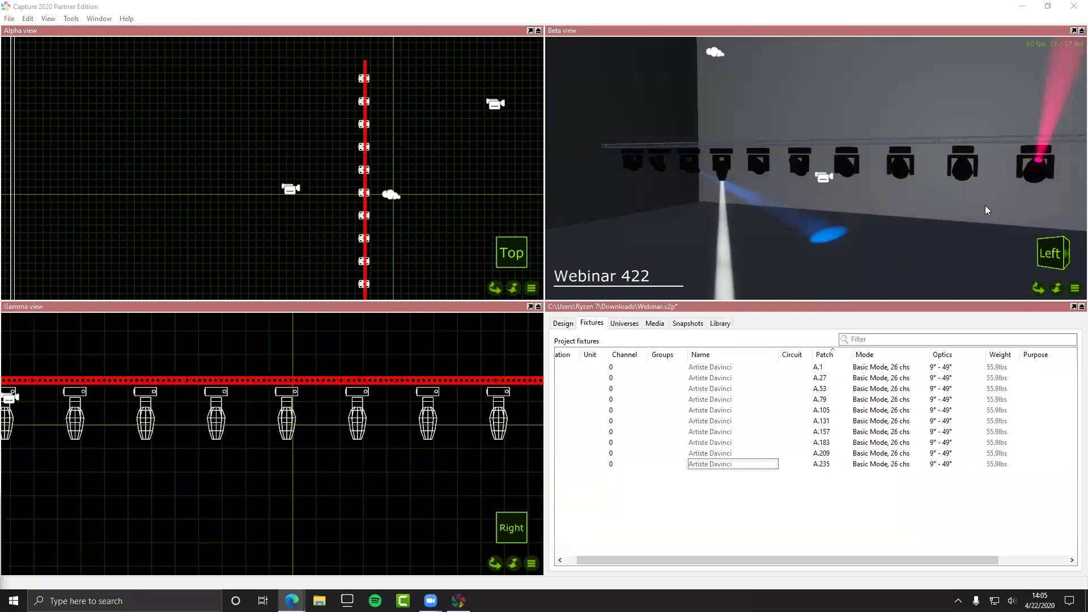
Step: Show the project universes and select universe A to examine its channel preview
{"action": "left_click", "coordinate": [622, 325]}
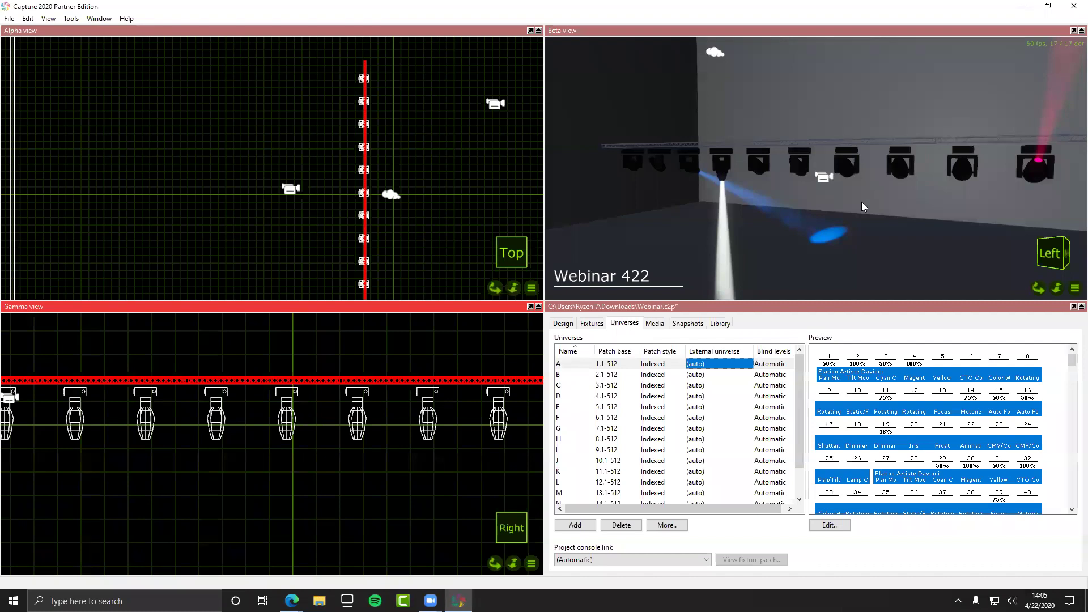
{"action": "left_click", "coordinate": [661, 374]}
{"action": "left_click", "coordinate": [671, 364]}
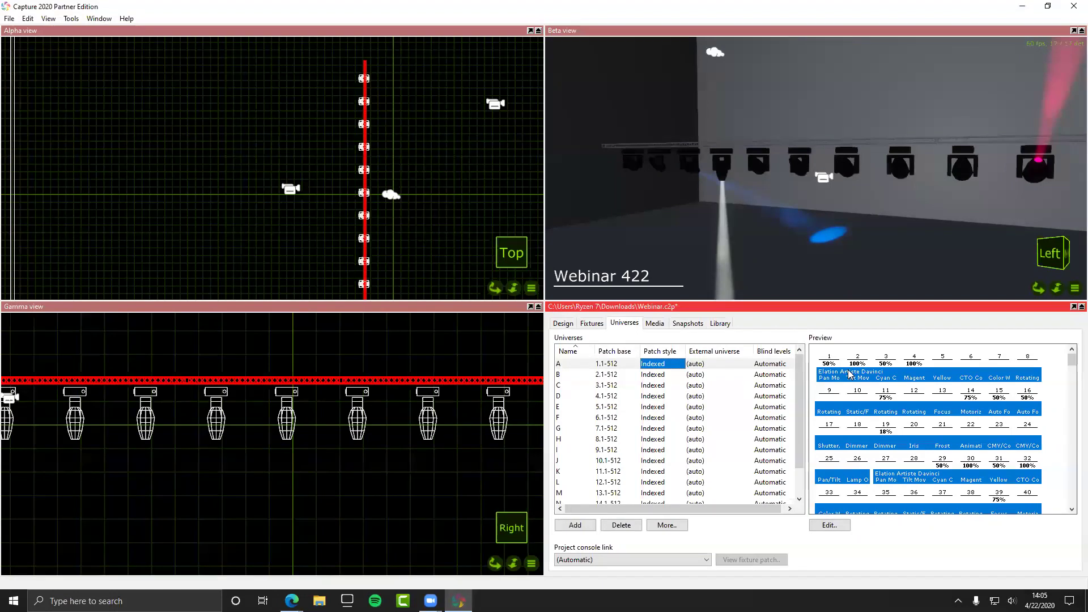
Step: Move the fixture patched at A.235 beyond the last fixture at the truss end and locate it in the project fixtures list
{"action": "left_click", "coordinate": [498, 412]}
{"action": "left_click_drag", "start_coordinate": [497, 412], "coordinate": [245, 390]}
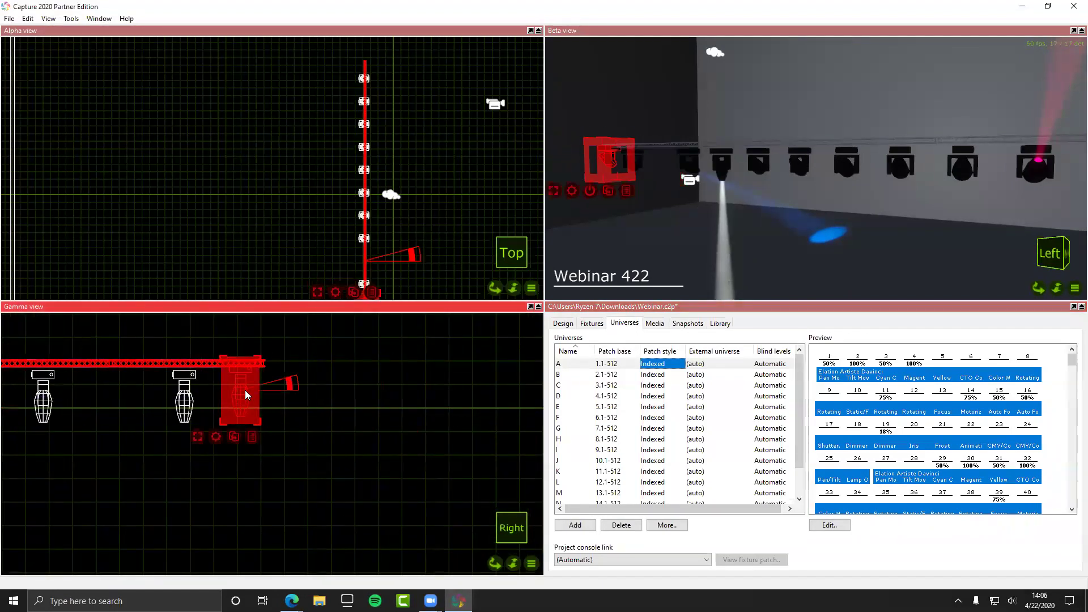
{"action": "left_click", "coordinate": [595, 323]}
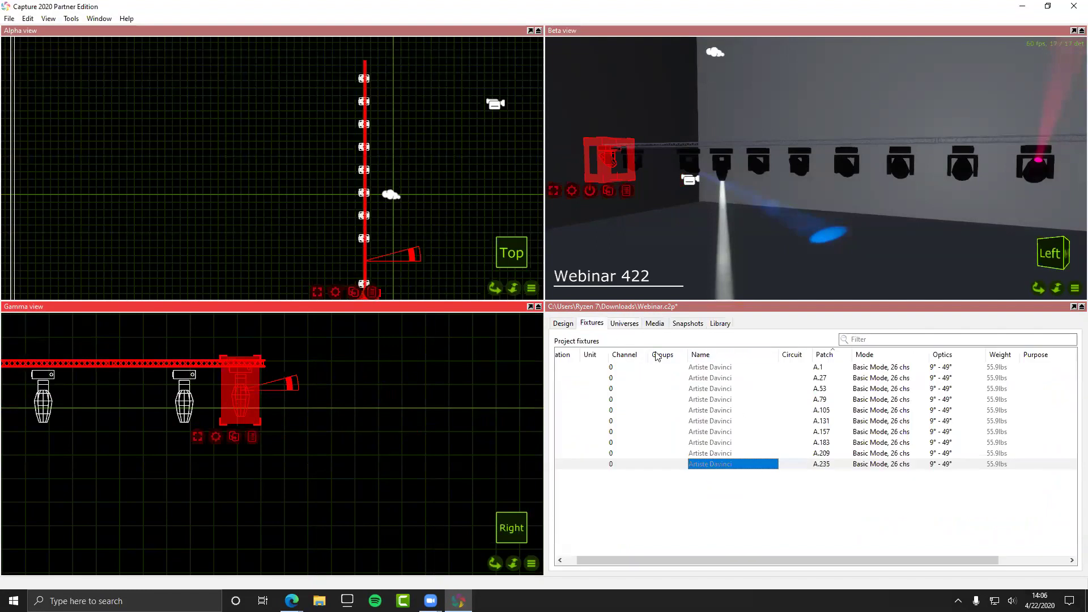
Step: Select the fixtures starting at channels 1 and 27 in universe A's preview, reselect the first, and open universe A for editing
{"action": "left_click", "coordinate": [624, 323]}
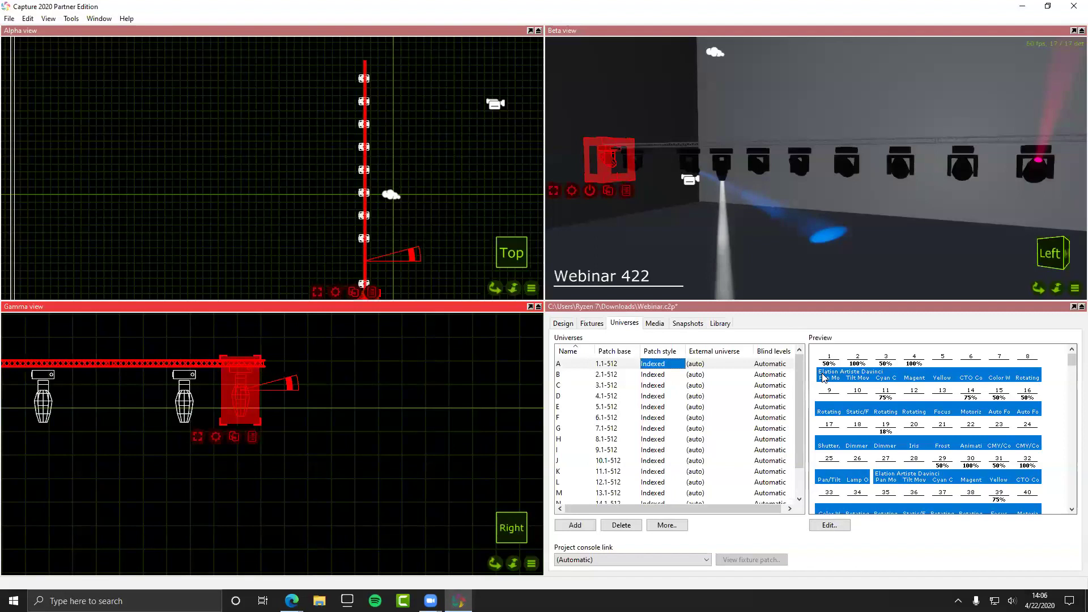
{"action": "left_click_drag", "start_coordinate": [823, 378], "coordinate": [845, 419]}
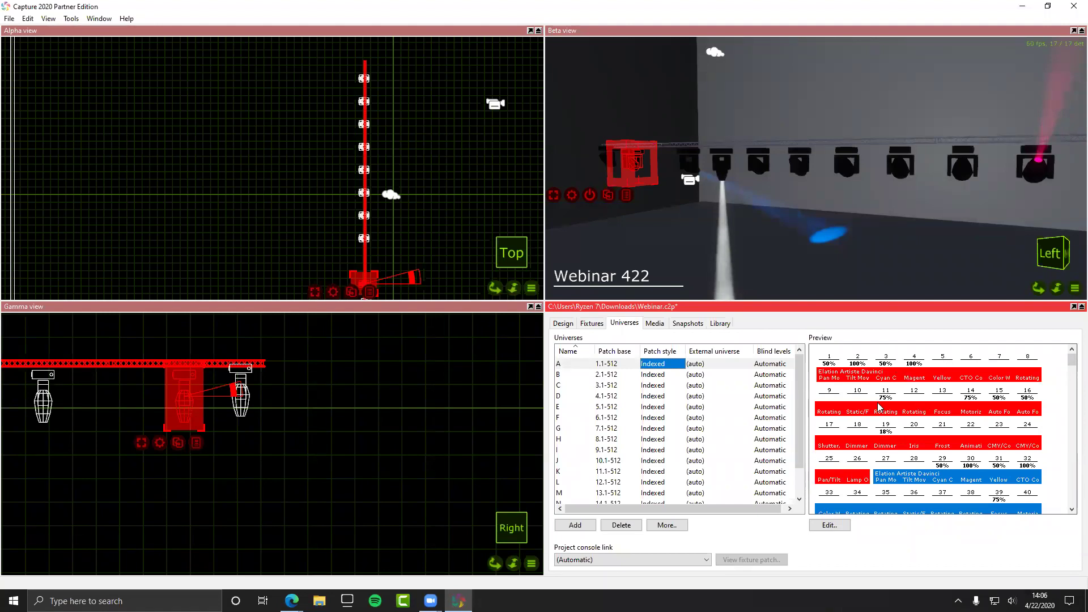
{"action": "left_click", "coordinate": [887, 477]}
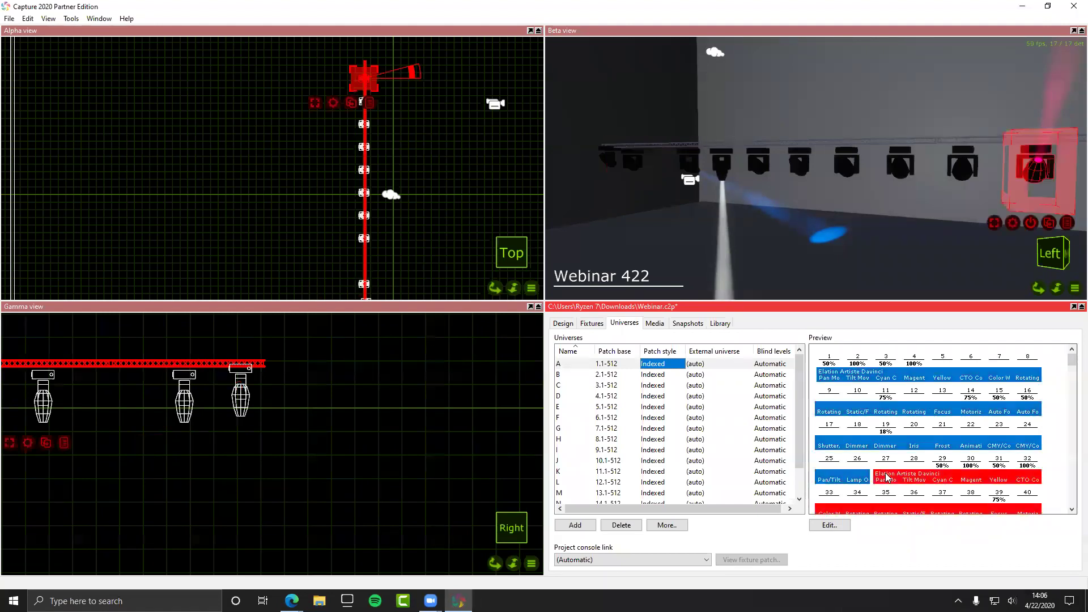
{"action": "scroll", "coordinate": [887, 478], "scroll_direction": "down", "scroll_amount": 5}
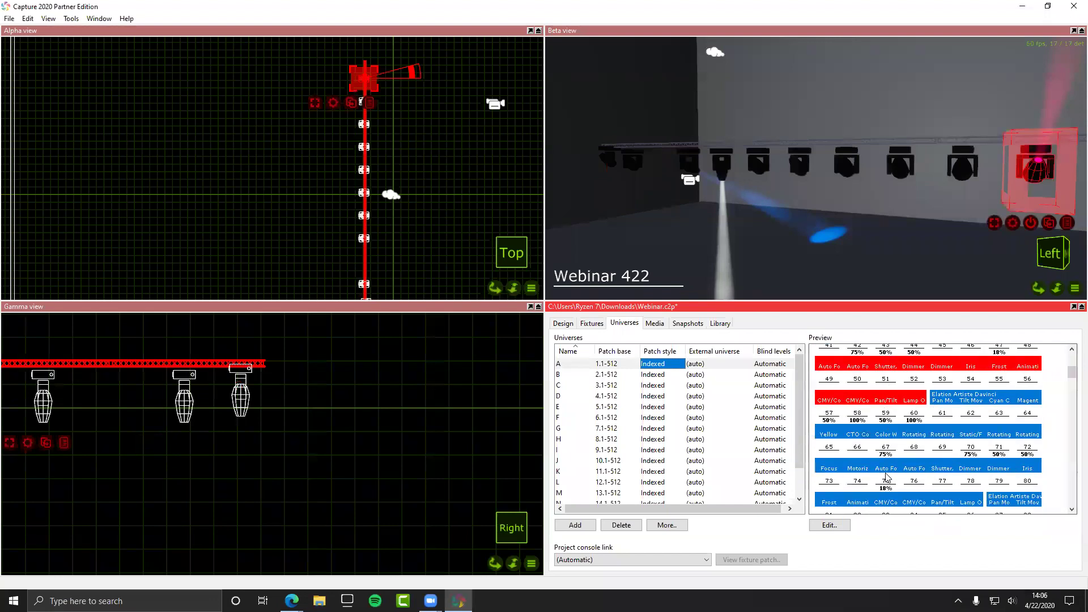
{"action": "scroll", "coordinate": [887, 477], "scroll_direction": "up", "scroll_amount": 5}
{"action": "left_click", "coordinate": [836, 378]}
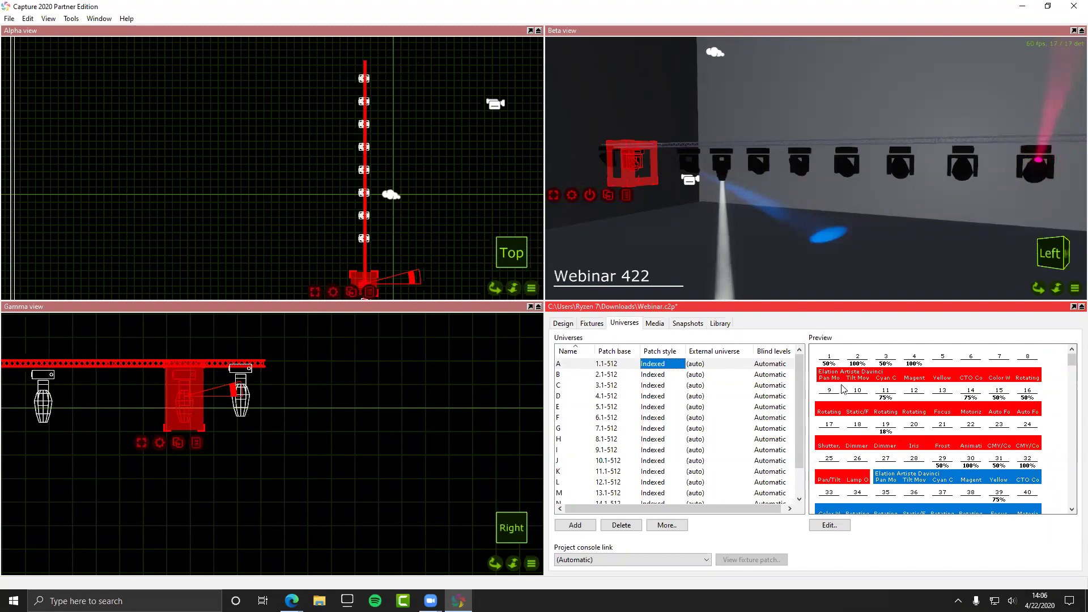
{"action": "left_click", "coordinate": [829, 526]}
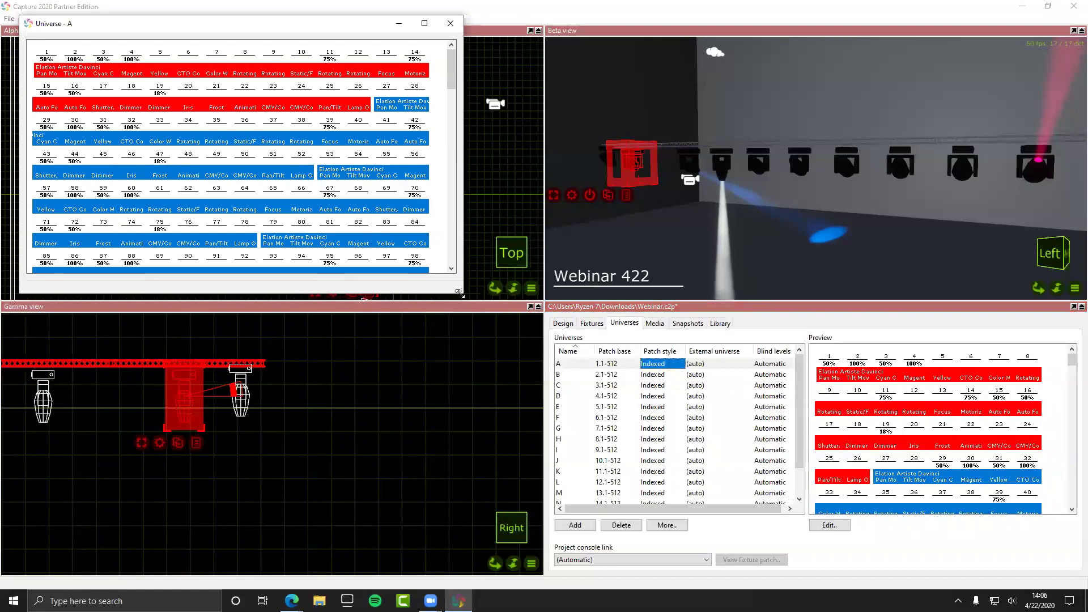
Step: Enlarge universe A's editor, shift the fixture at channel 27 to channel 26 and back to 27, and close the editor
{"action": "left_click_drag", "start_coordinate": [460, 293], "coordinate": [721, 564]}
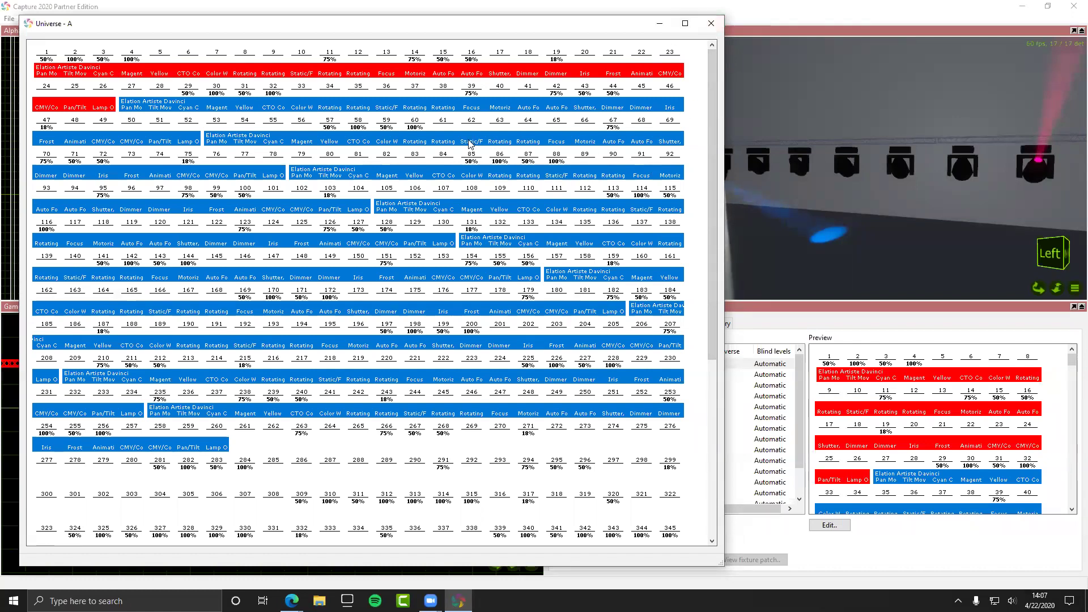
{"action": "left_click", "coordinate": [165, 111]}
{"action": "left_click_drag", "start_coordinate": [164, 111], "coordinate": [93, 108]}
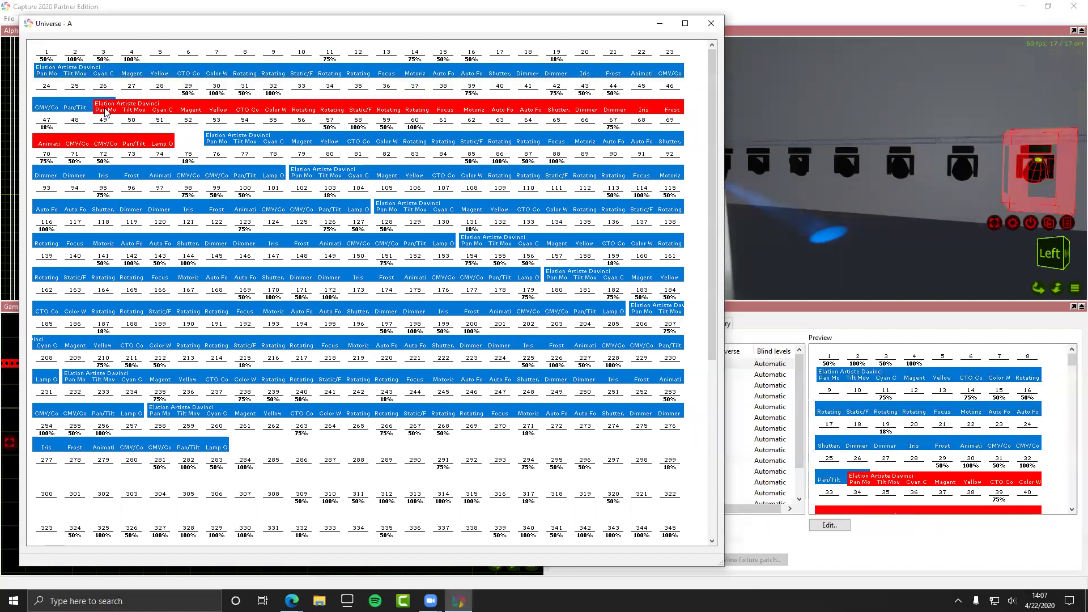
{"action": "left_click_drag", "start_coordinate": [105, 112], "coordinate": [135, 87]}
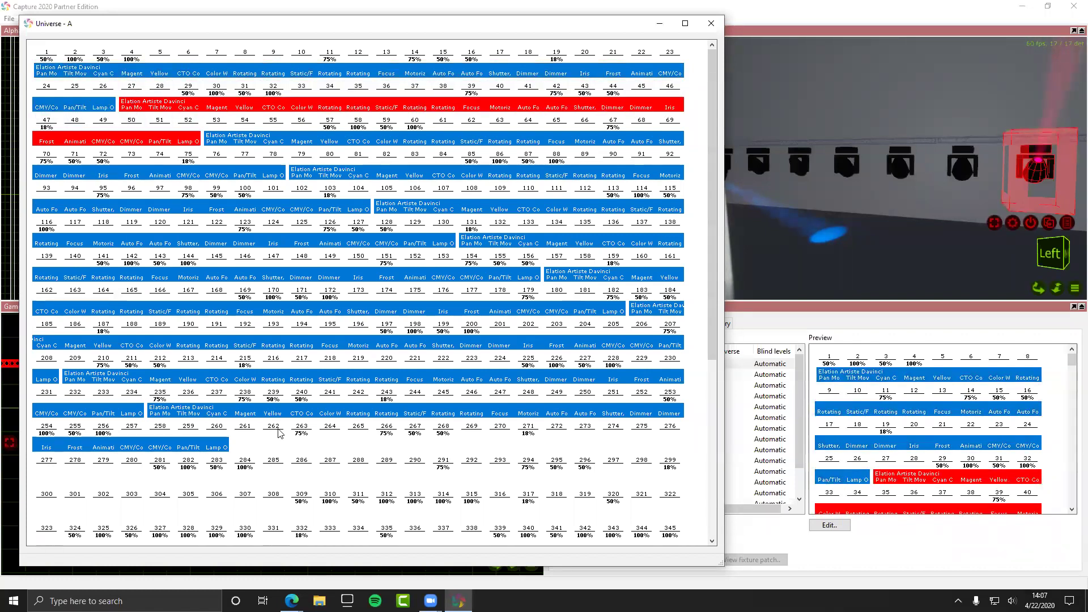
{"action": "left_click", "coordinate": [708, 25]}
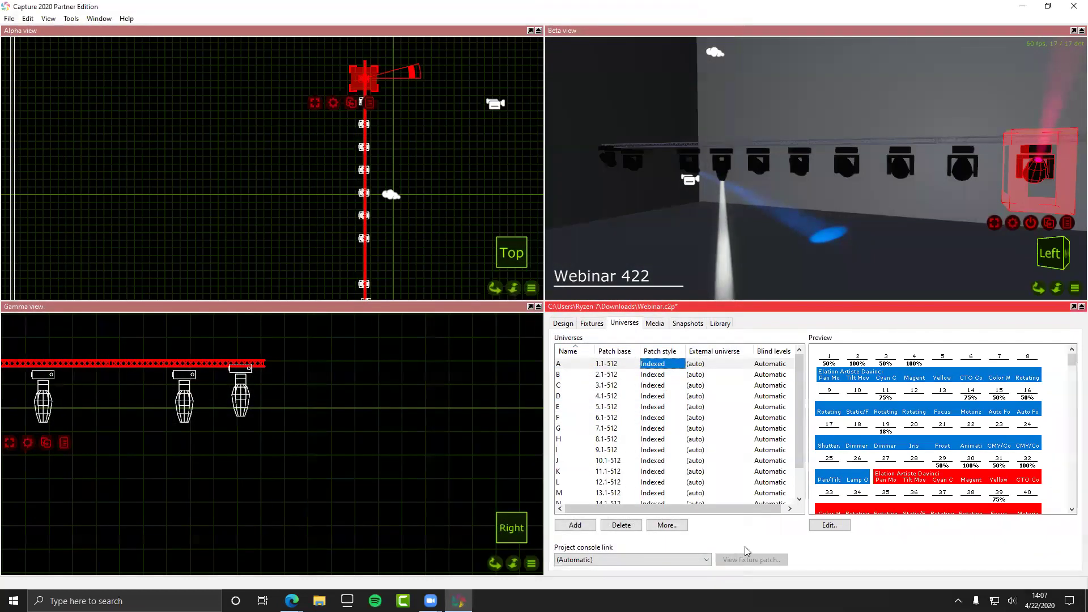
Step: Reset universe A's external universe and check its external universe, patch style and blind levels fields
{"action": "left_click", "coordinate": [666, 524]}
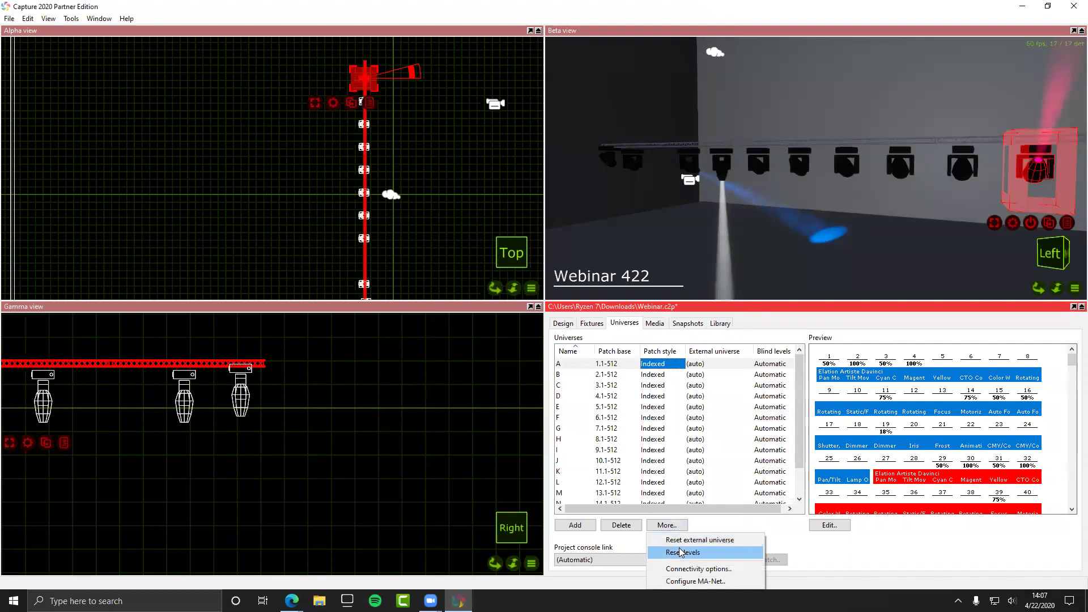
{"action": "left_click", "coordinate": [680, 541]}
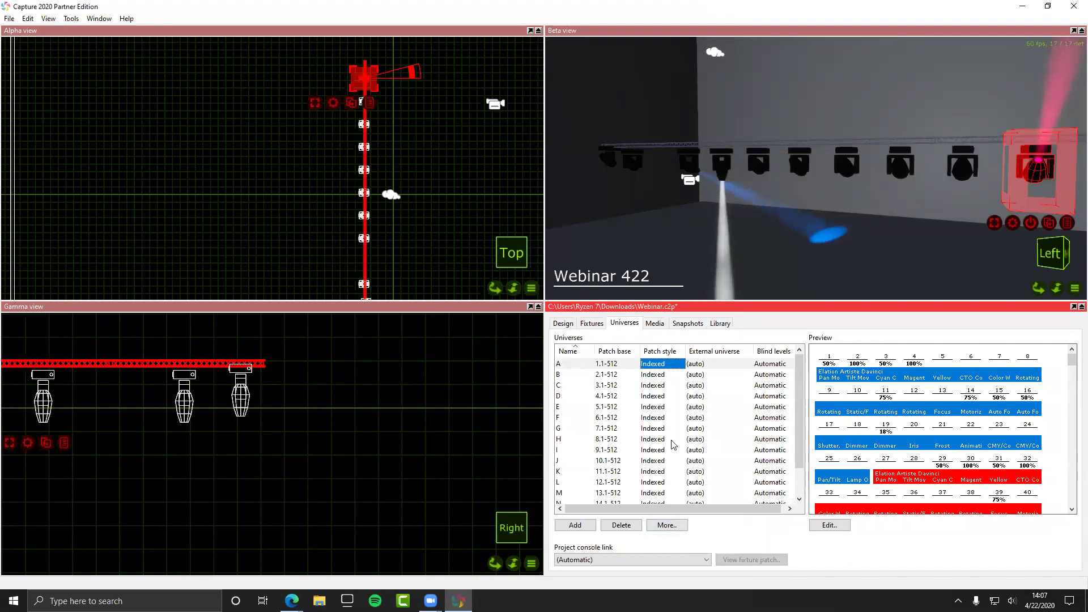
{"action": "left_click", "coordinate": [708, 363]}
{"action": "left_click", "coordinate": [707, 376]}
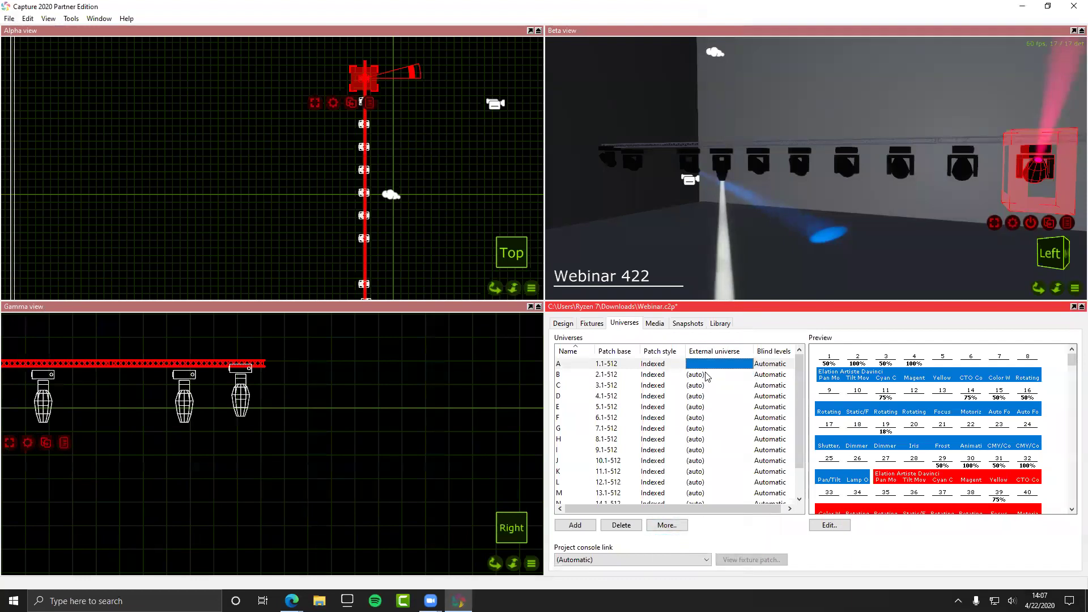
{"action": "left_click", "coordinate": [707, 366]}
{"action": "left_click", "coordinate": [702, 375]}
{"action": "left_click", "coordinate": [662, 366]}
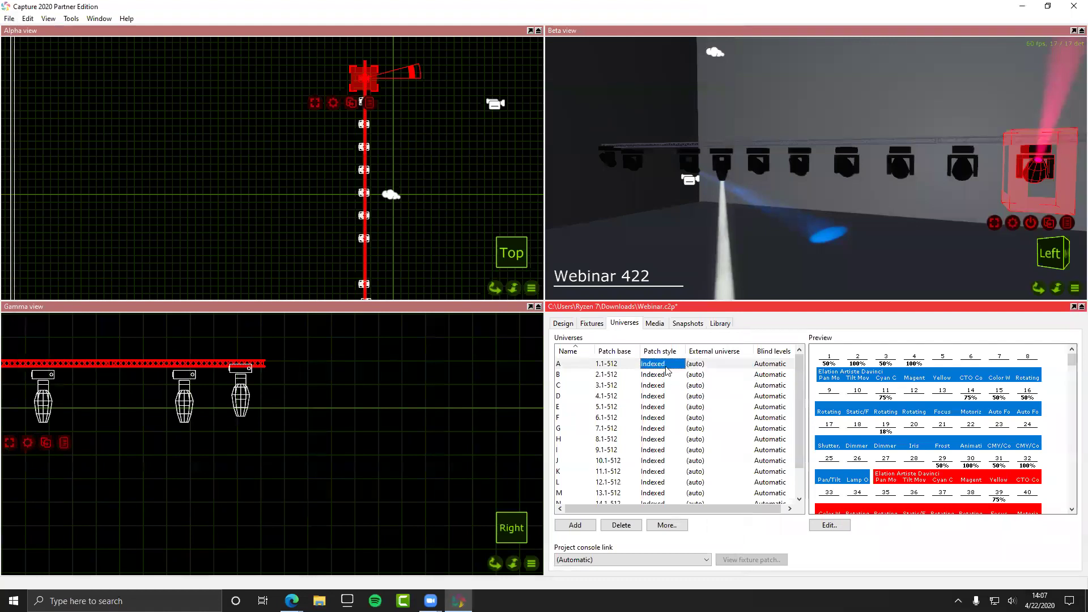
{"action": "left_click", "coordinate": [774, 367]}
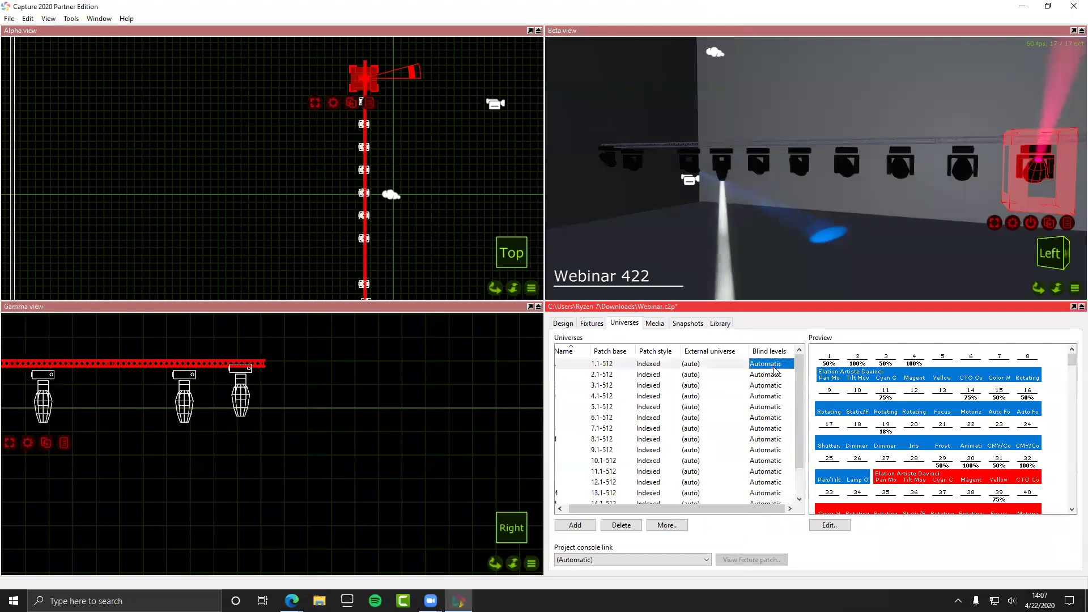
{"action": "left_click", "coordinate": [737, 374]}
{"action": "left_click", "coordinate": [741, 364]}
{"action": "left_click", "coordinate": [741, 365]}
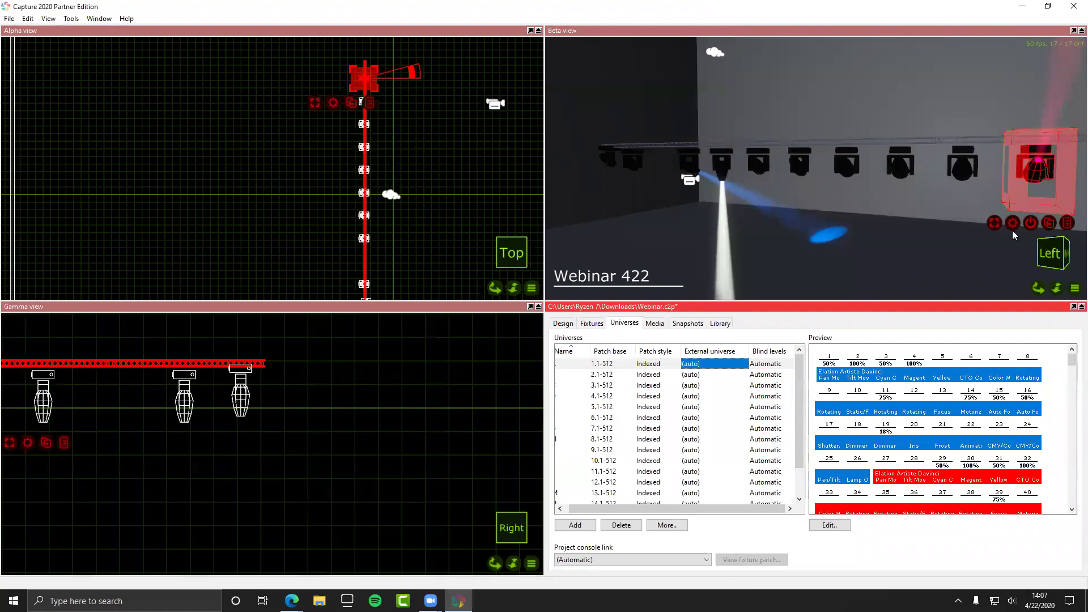
Step: Clear the current selection and select six adjacent fixtures one by one from the truss end patched at A.1 and A.235
{"action": "left_click", "coordinate": [1004, 191]}
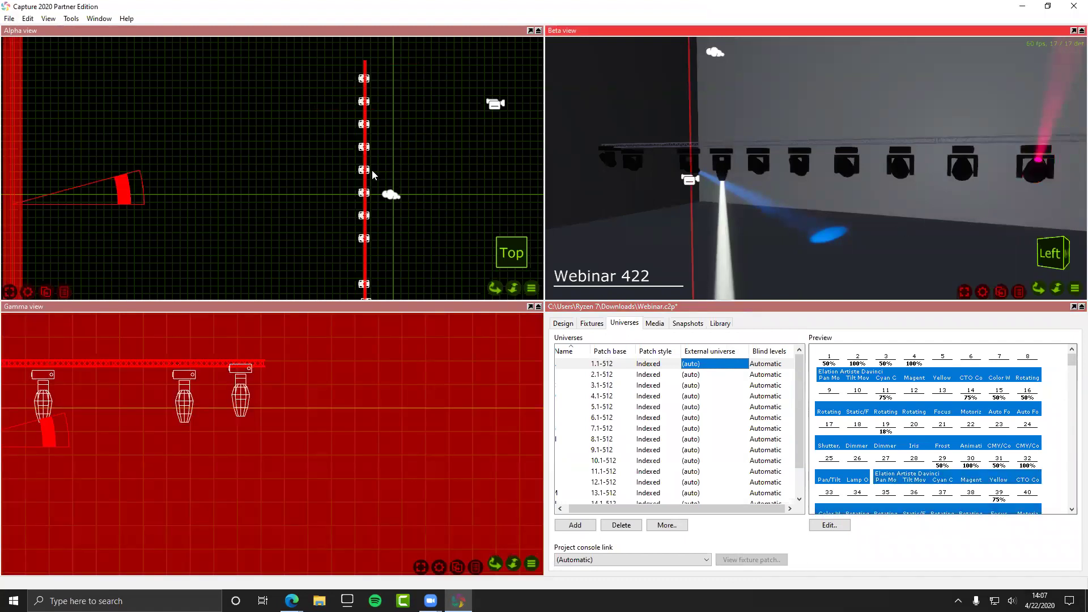
{"action": "left_click", "coordinate": [413, 165]}
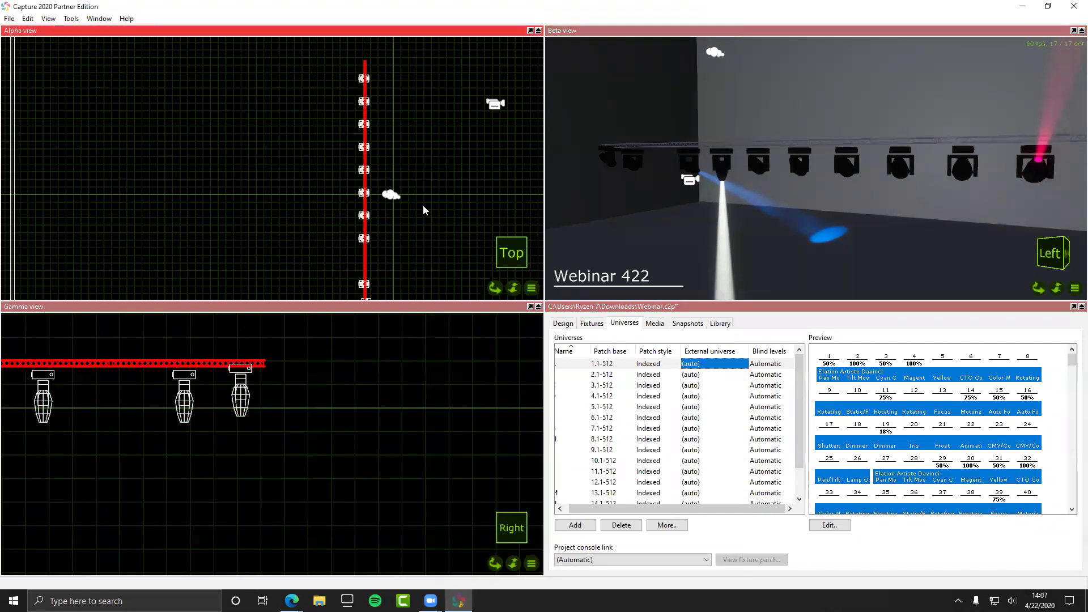
{"action": "scroll", "coordinate": [434, 180], "scroll_direction": "down", "scroll_amount": 1}
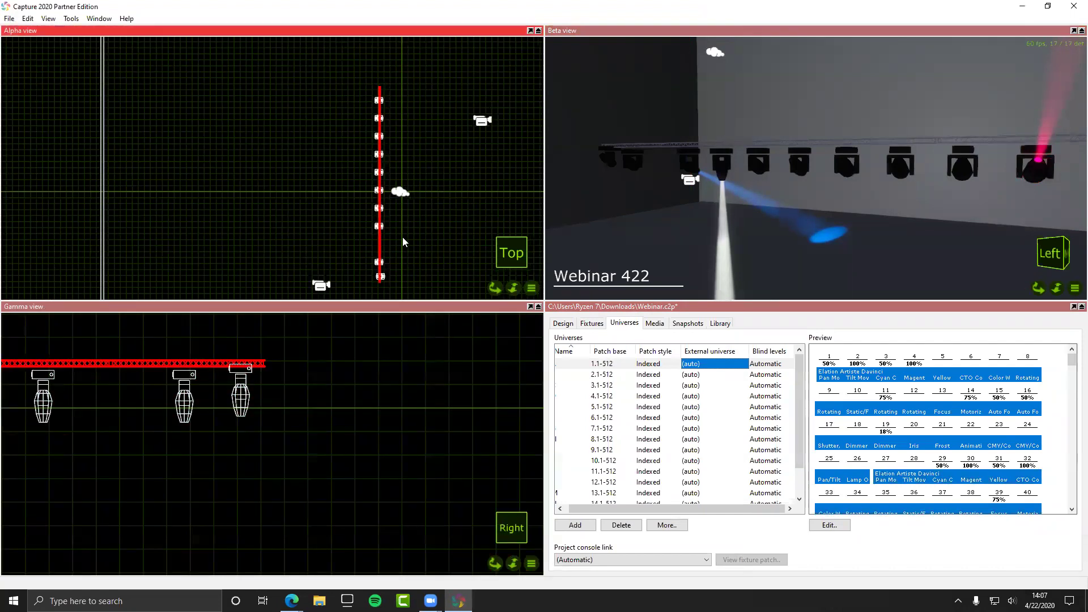
{"action": "scroll", "coordinate": [403, 238], "scroll_direction": "up", "scroll_amount": 1}
{"action": "scroll", "coordinate": [403, 237], "scroll_direction": "up", "scroll_amount": 1}
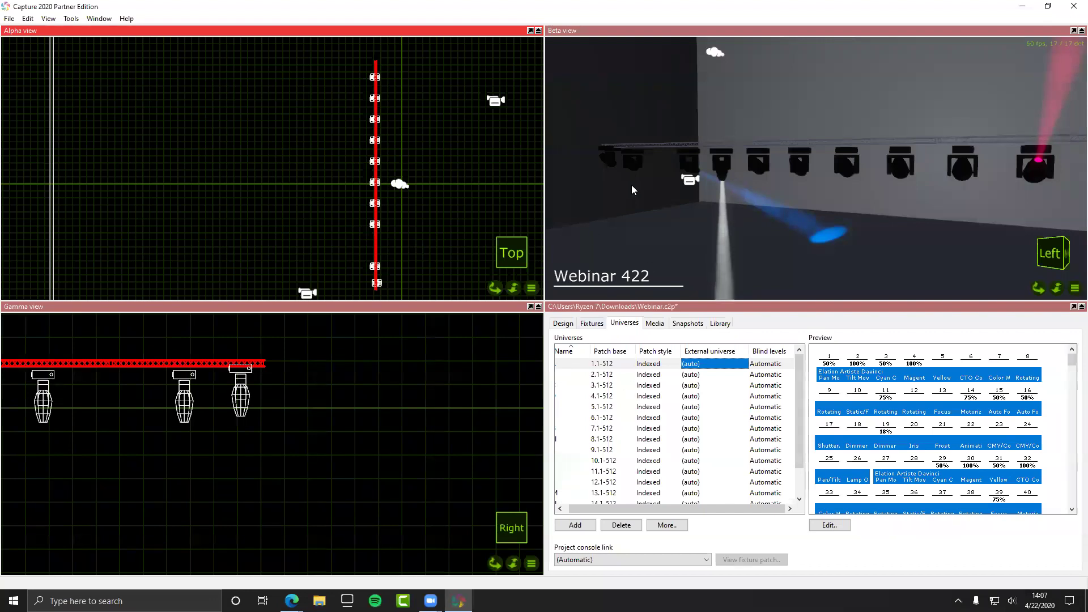
{"action": "left_click", "coordinate": [609, 161]}
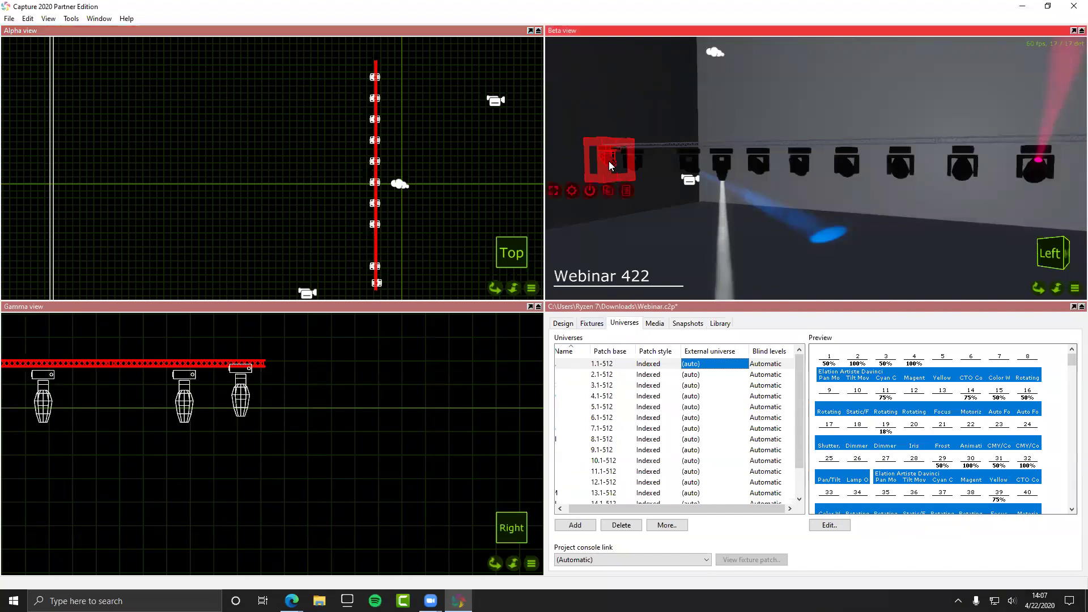
{"action": "left_click", "coordinate": [638, 165], "text": "ctrl"}
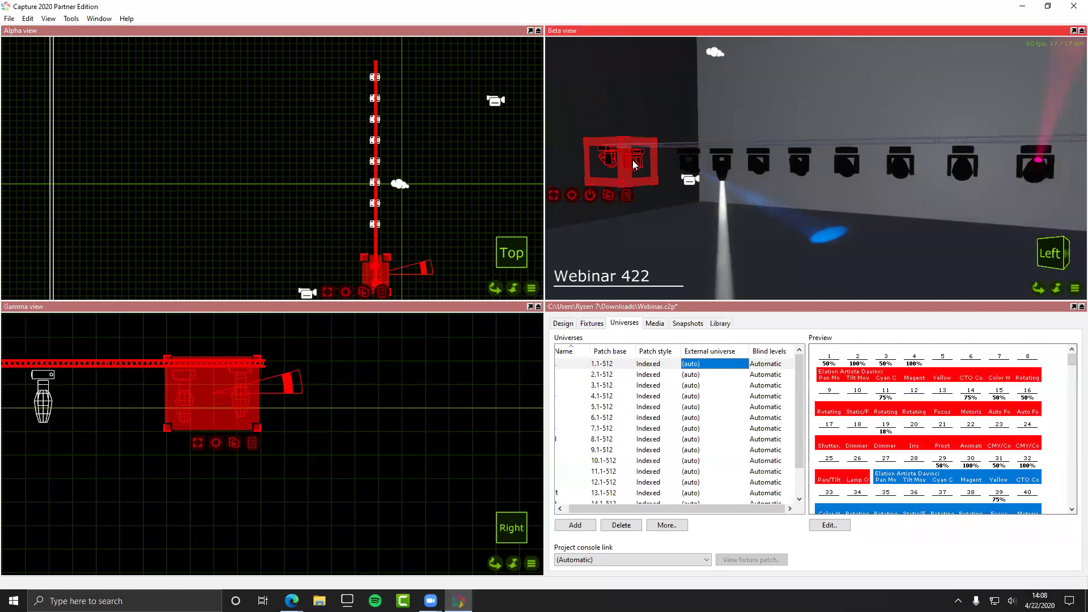
{"action": "left_click", "coordinate": [376, 225], "text": "ctrl"}
{"action": "left_click", "coordinate": [374, 204], "text": "ctrl"}
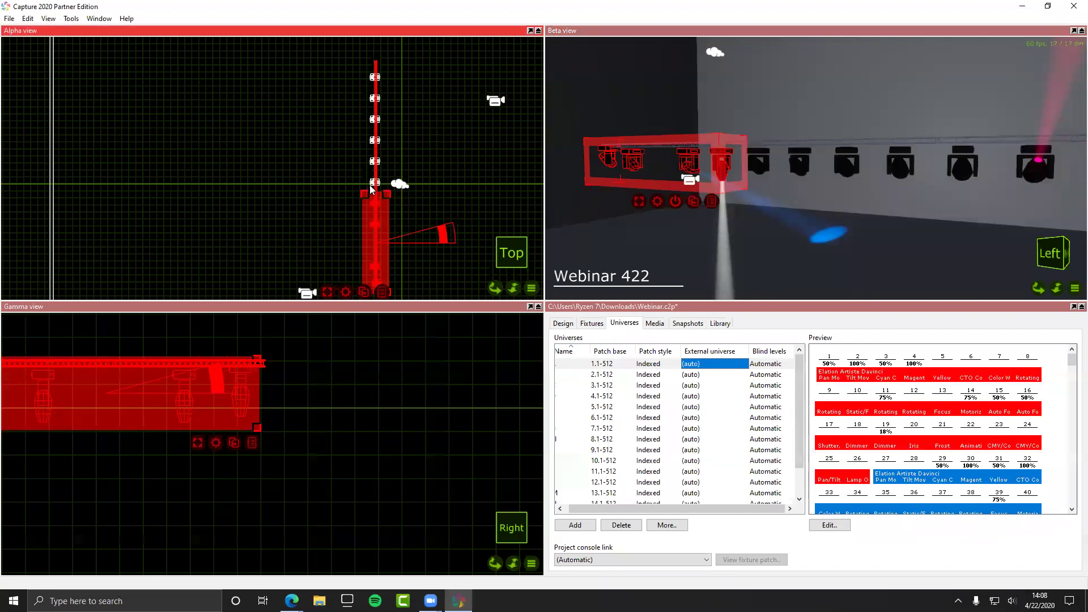
{"action": "left_click", "coordinate": [369, 182], "text": "ctrl"}
{"action": "left_click", "coordinate": [373, 163], "text": "ctrl"}
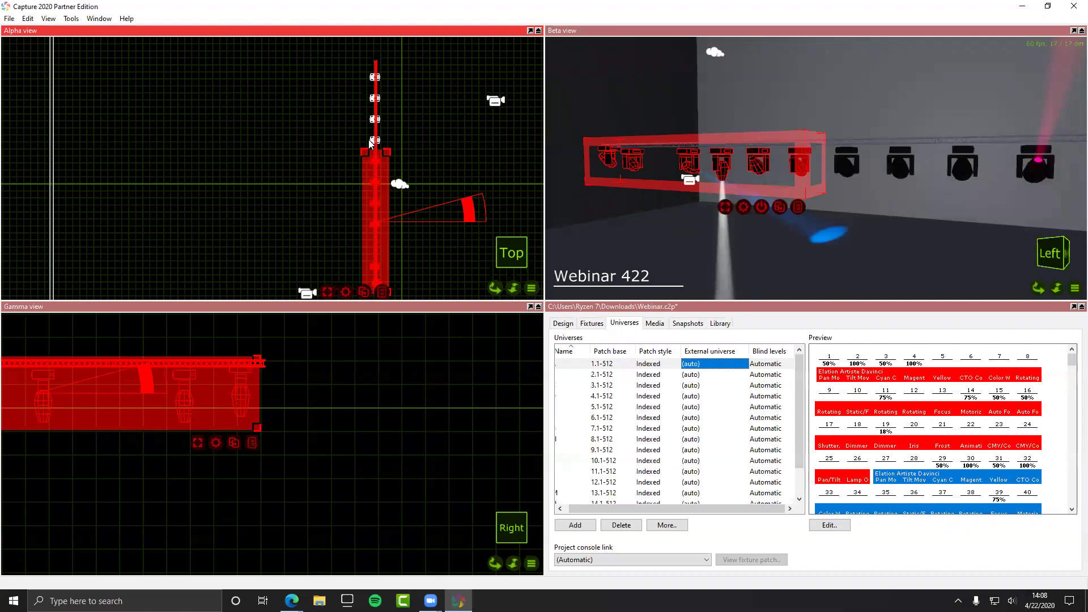
Step: Select all ten Artiste Davinci fixtures, A.1 through A.235, in the project fixtures list
{"action": "left_click", "coordinate": [590, 322]}
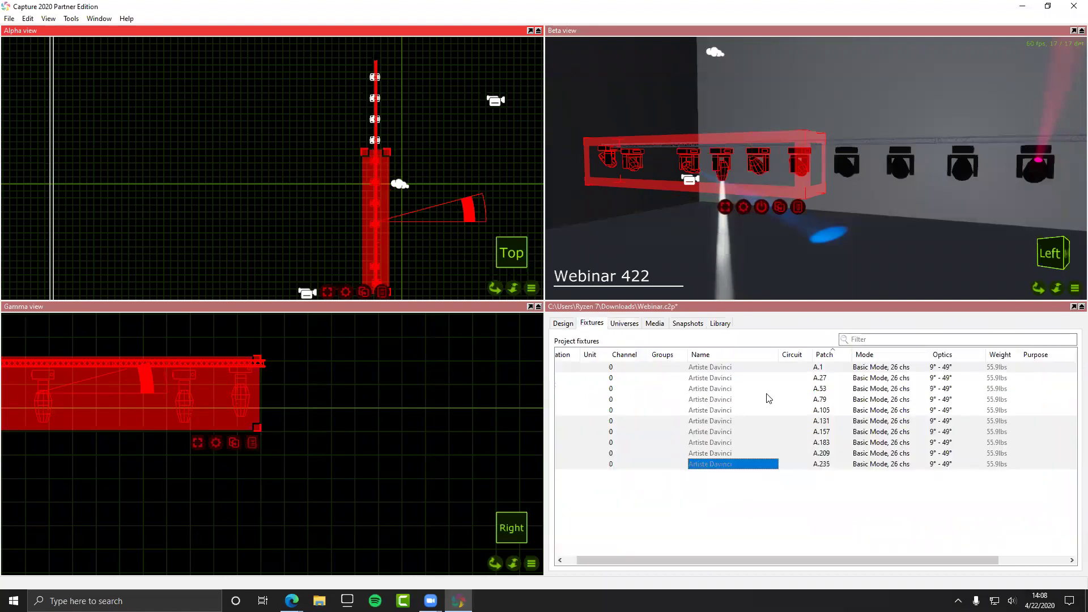
{"action": "left_click", "coordinate": [748, 367]}
{"action": "left_click", "coordinate": [718, 462], "text": "shift"}
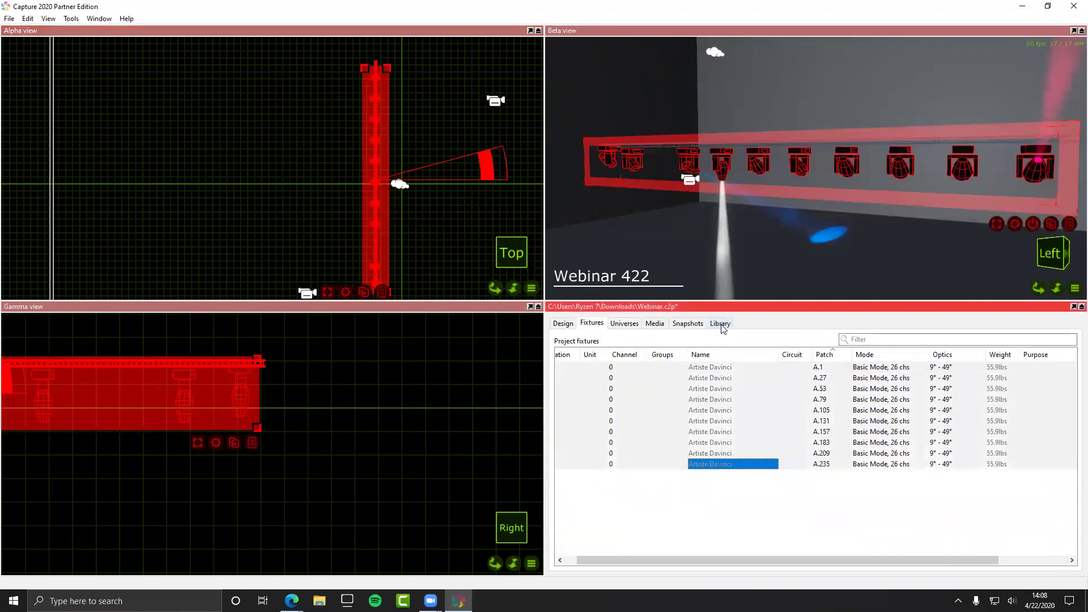
{"action": "left_click", "coordinate": [563, 323]}
{"action": "left_click", "coordinate": [614, 324]}
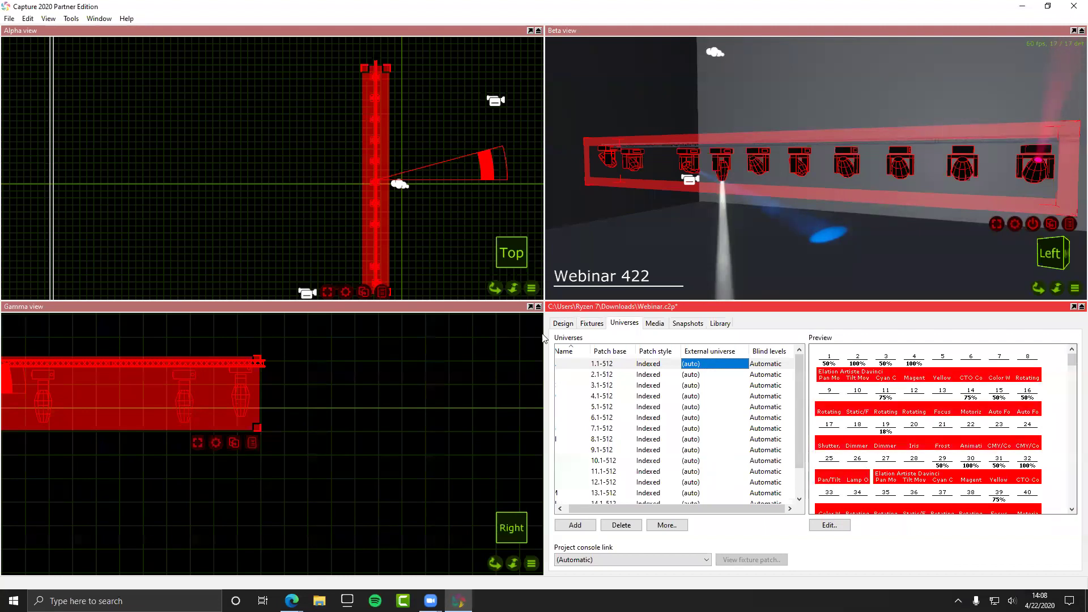
{"action": "left_click", "coordinate": [592, 324]}
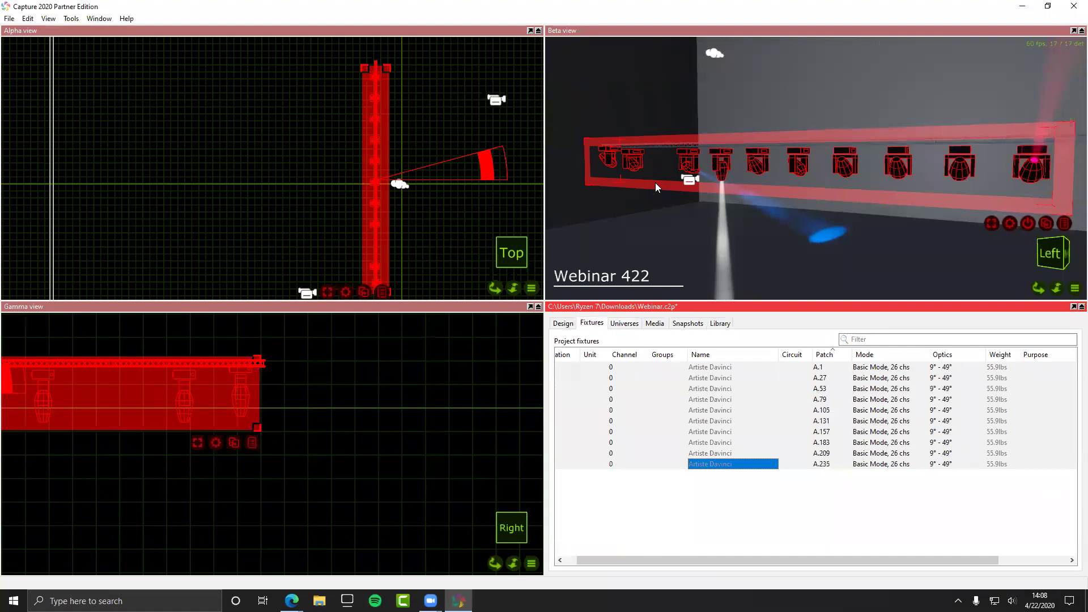
Step: Open the live controls for the selected fixtures in the Beta view, turn their light on, and home their pan and tilt
{"action": "left_click", "coordinate": [1026, 225]}
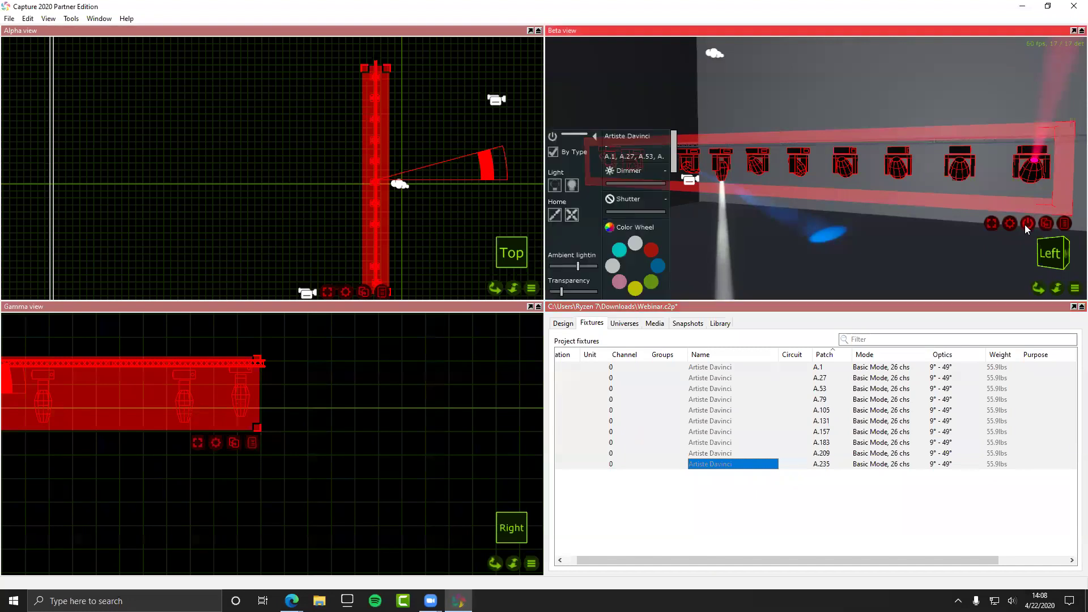
{"action": "left_click_drag", "start_coordinate": [1025, 224], "coordinate": [832, 74]}
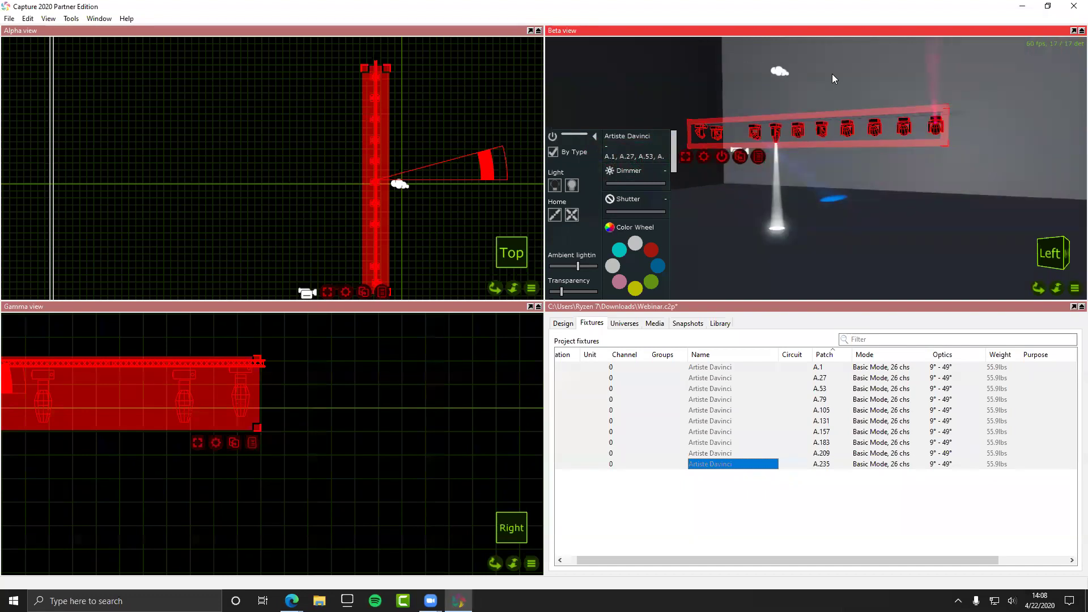
{"action": "scroll", "coordinate": [832, 73], "scroll_direction": "down", "scroll_amount": 2}
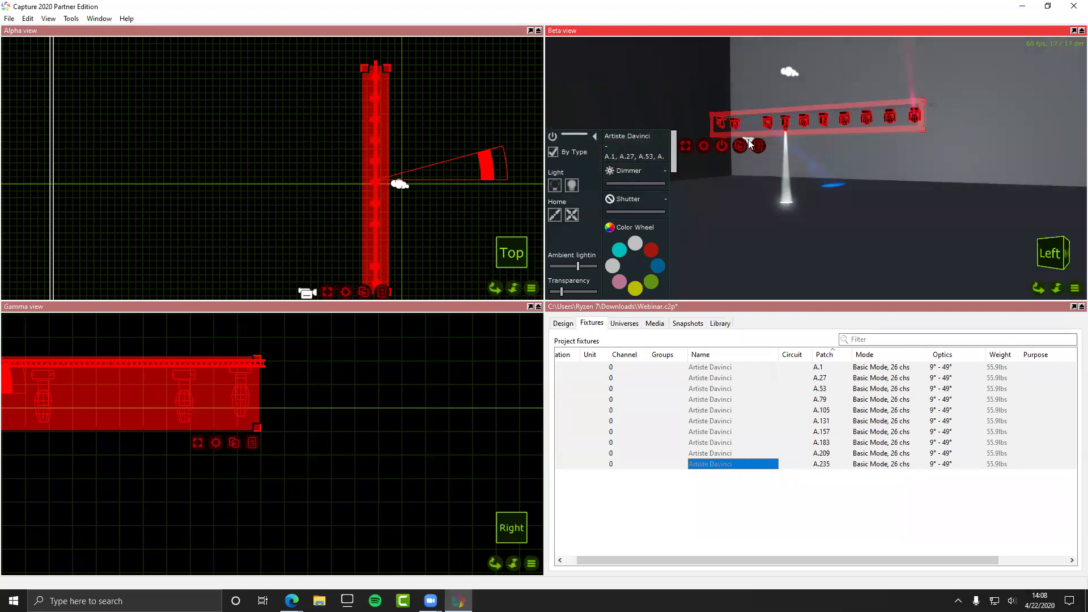
{"action": "scroll", "coordinate": [749, 143], "scroll_direction": "up", "scroll_amount": 1}
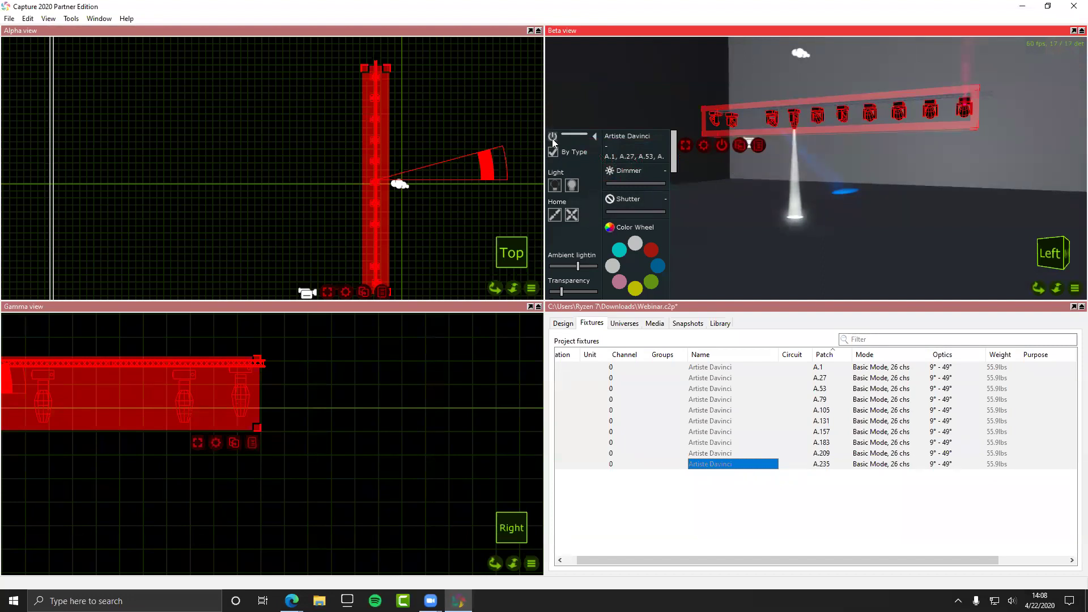
{"action": "left_click", "coordinate": [572, 186]}
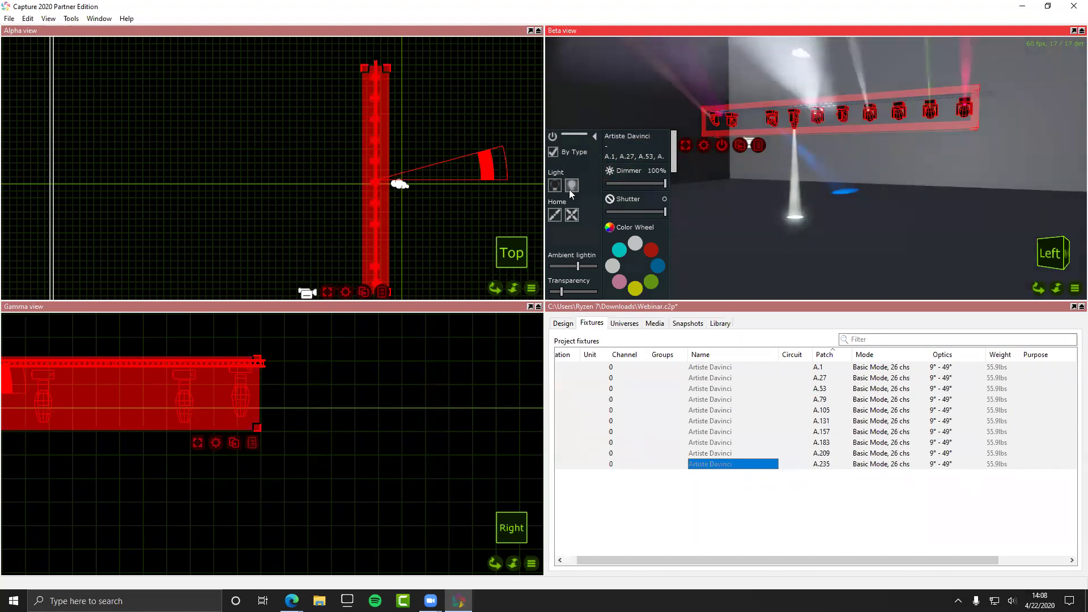
{"action": "left_click", "coordinate": [571, 214]}
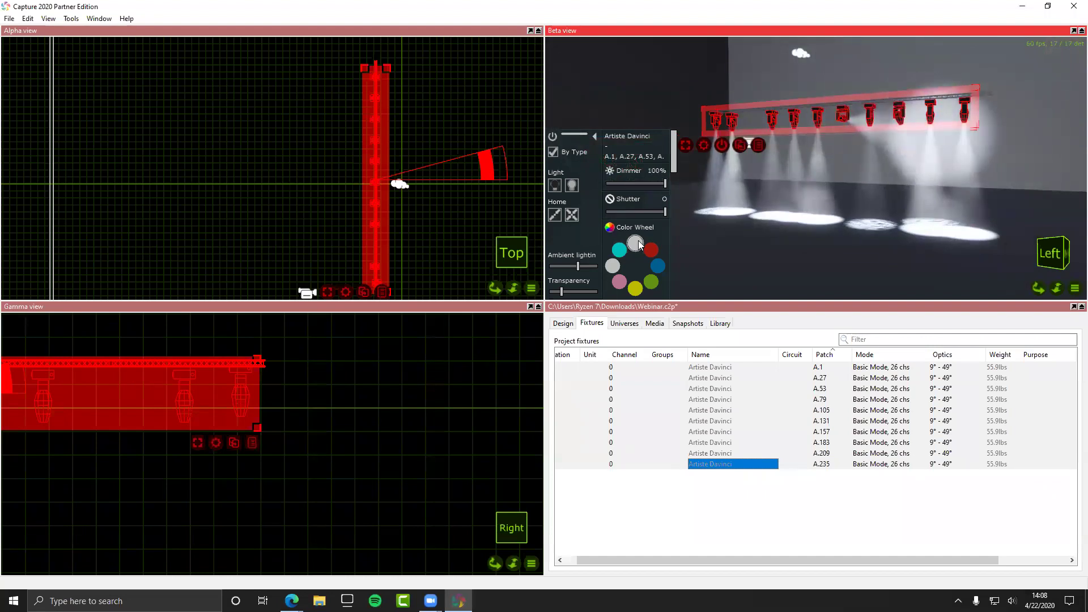
Step: Set the selected fixtures' zoom to 38.4° and their frost to 95%
{"action": "scroll", "coordinate": [638, 241], "scroll_direction": "down", "scroll_amount": 3}
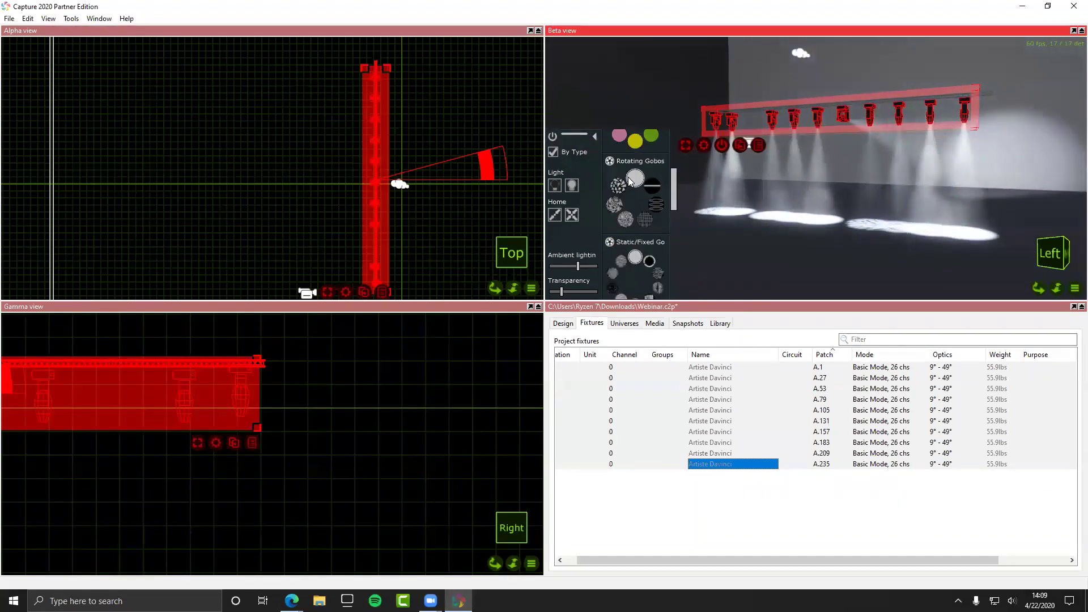
{"action": "scroll", "coordinate": [635, 249], "scroll_direction": "down", "scroll_amount": 4}
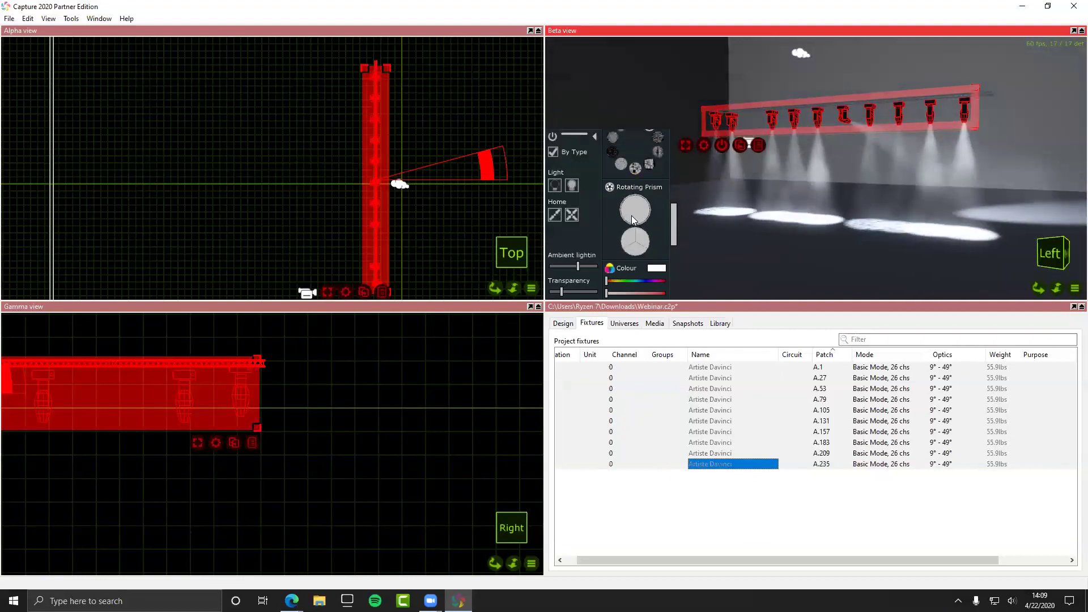
{"action": "scroll", "coordinate": [646, 232], "scroll_direction": "down", "scroll_amount": 2}
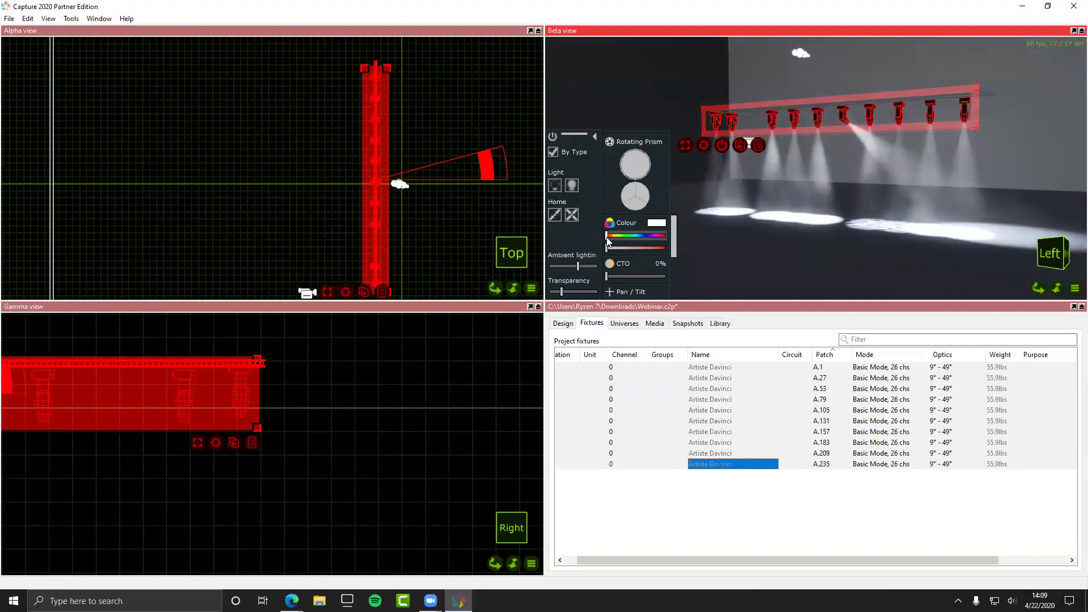
{"action": "scroll", "coordinate": [607, 241], "scroll_direction": "down", "scroll_amount": 3}
{"action": "left_click_drag", "start_coordinate": [606, 185], "coordinate": [604, 187]}
{"action": "scroll", "coordinate": [641, 261], "scroll_direction": "down", "scroll_amount": 1}
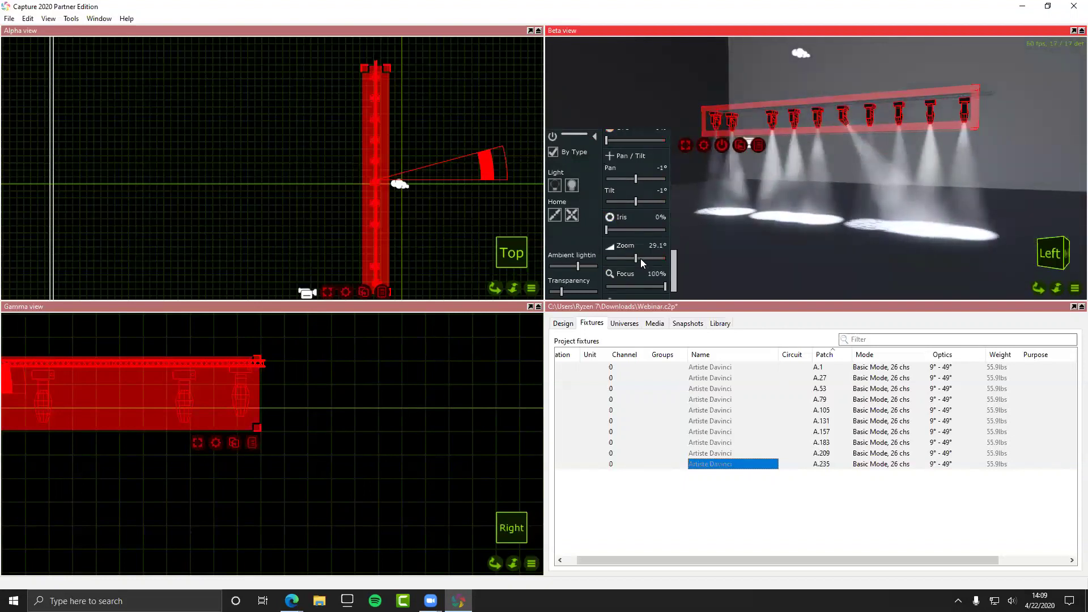
{"action": "left_click_drag", "start_coordinate": [605, 229], "coordinate": [650, 258]}
{"action": "scroll", "coordinate": [651, 258], "scroll_direction": "down", "scroll_amount": 1}
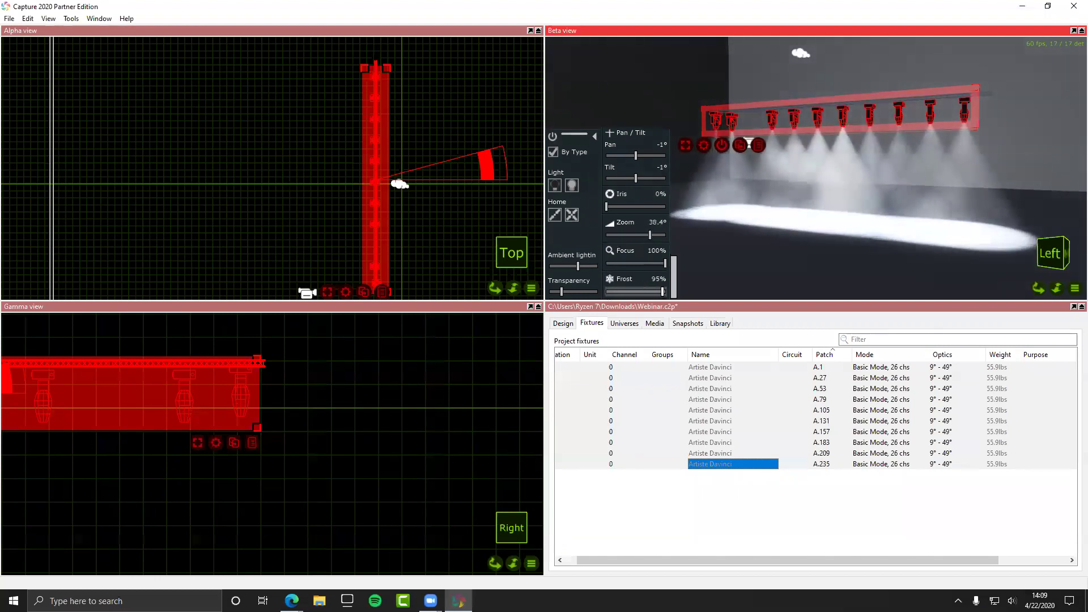
Step: Try several static gobos on the selected fixtures, ending on the second one clockwise from the open slot
{"action": "scroll", "coordinate": [662, 249], "scroll_direction": "down", "scroll_amount": 5}
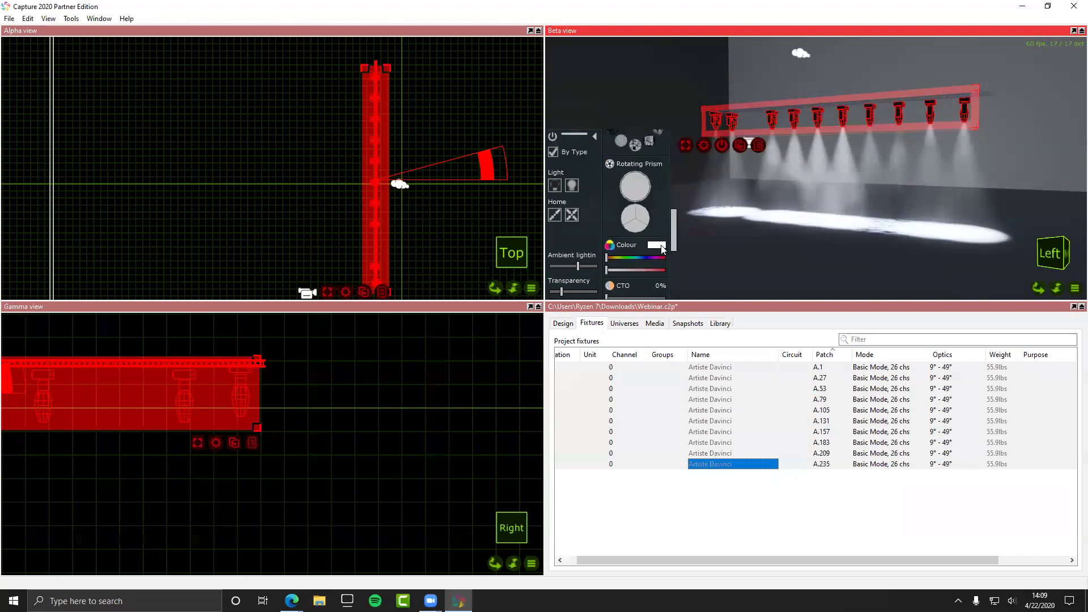
{"action": "scroll", "coordinate": [646, 233], "scroll_direction": "up", "scroll_amount": 3}
{"action": "scroll", "coordinate": [634, 165], "scroll_direction": "up", "scroll_amount": 2}
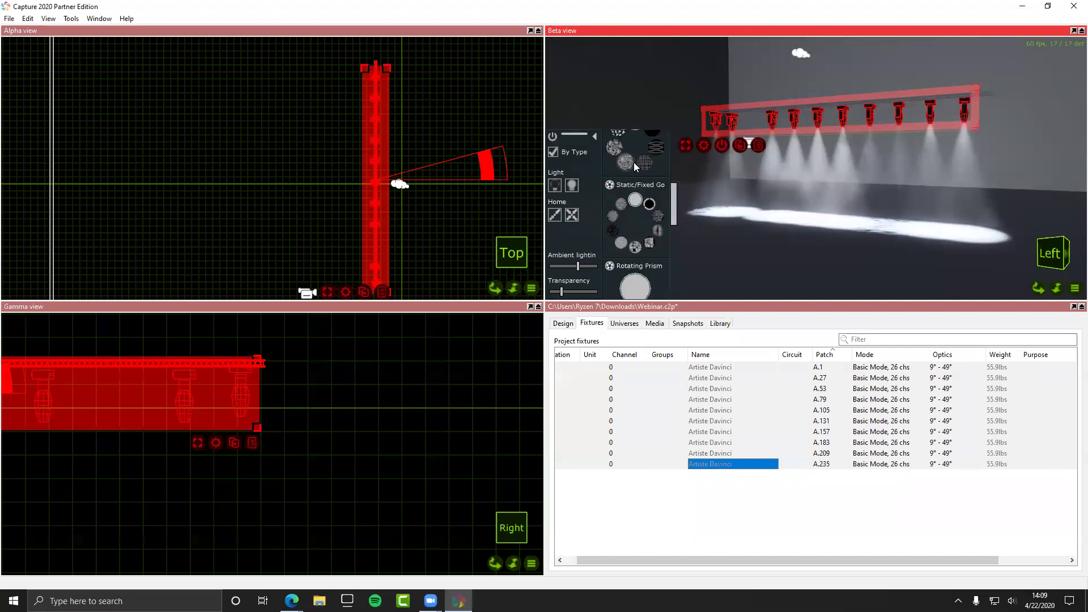
{"action": "scroll", "coordinate": [633, 163], "scroll_direction": "up", "scroll_amount": 1}
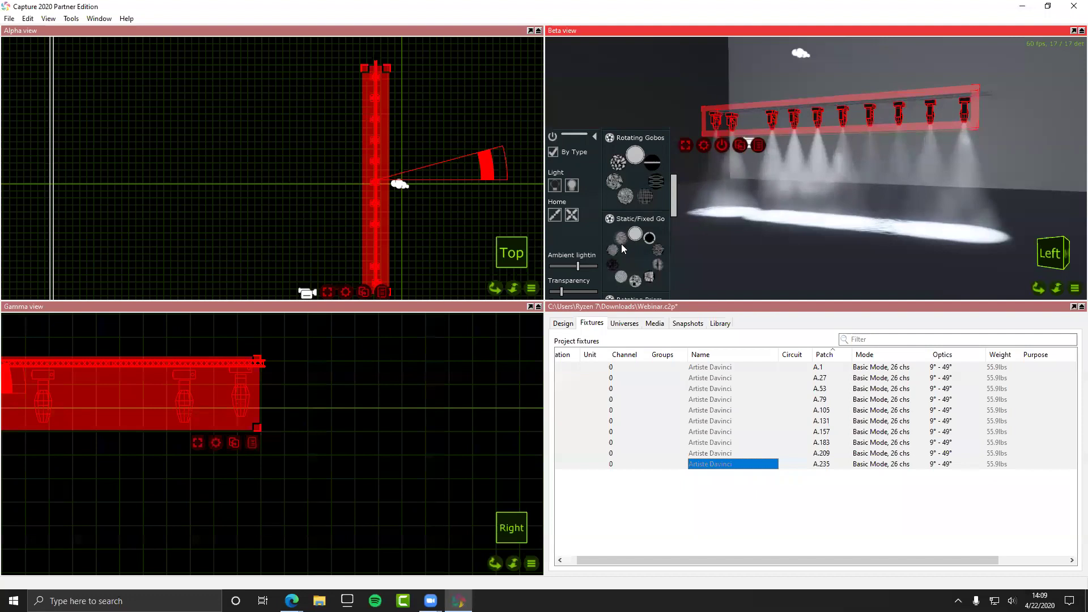
{"action": "left_click", "coordinate": [619, 237]}
{"action": "left_click", "coordinate": [610, 250]}
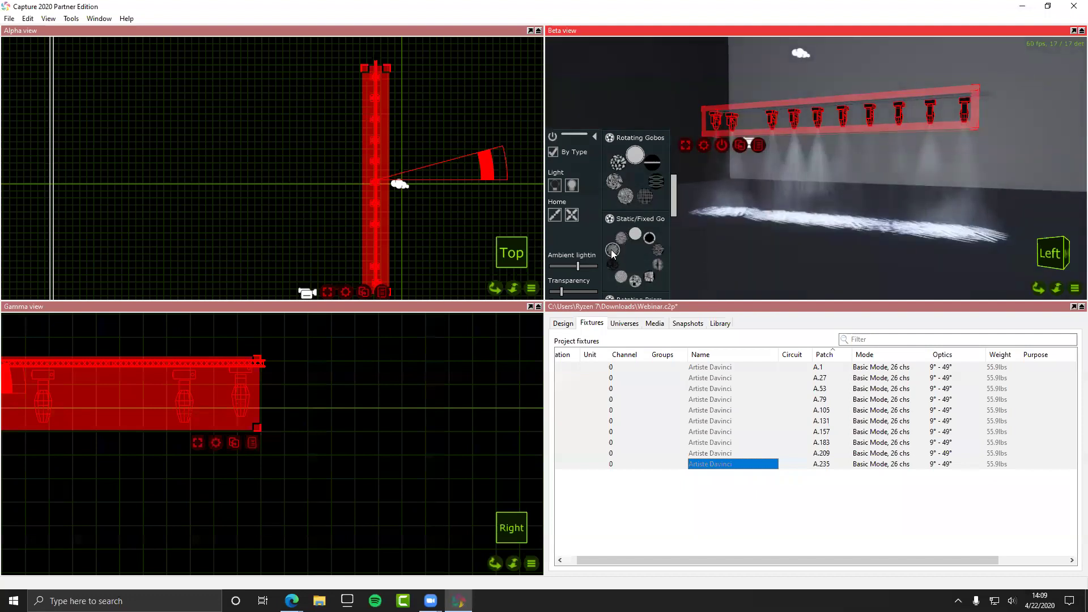
{"action": "left_click", "coordinate": [650, 238]}
{"action": "left_click", "coordinate": [656, 251]}
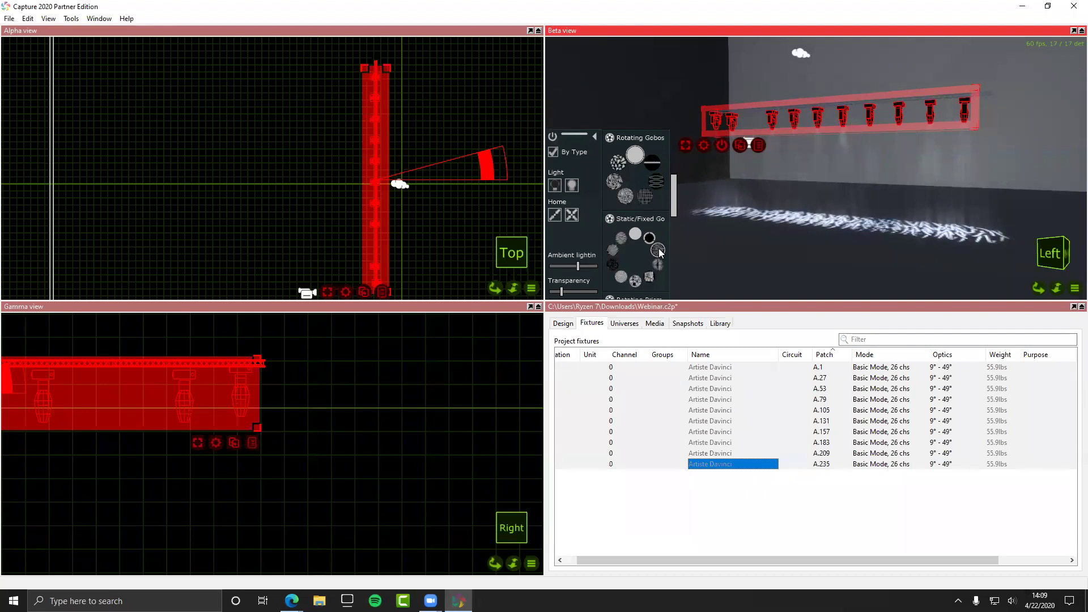
Step: Try a rotating gobo and the rotating prism on the selected fixtures, returning both to open
{"action": "scroll", "coordinate": [654, 244], "scroll_direction": "up", "scroll_amount": 2}
{"action": "left_click", "coordinate": [638, 214]}
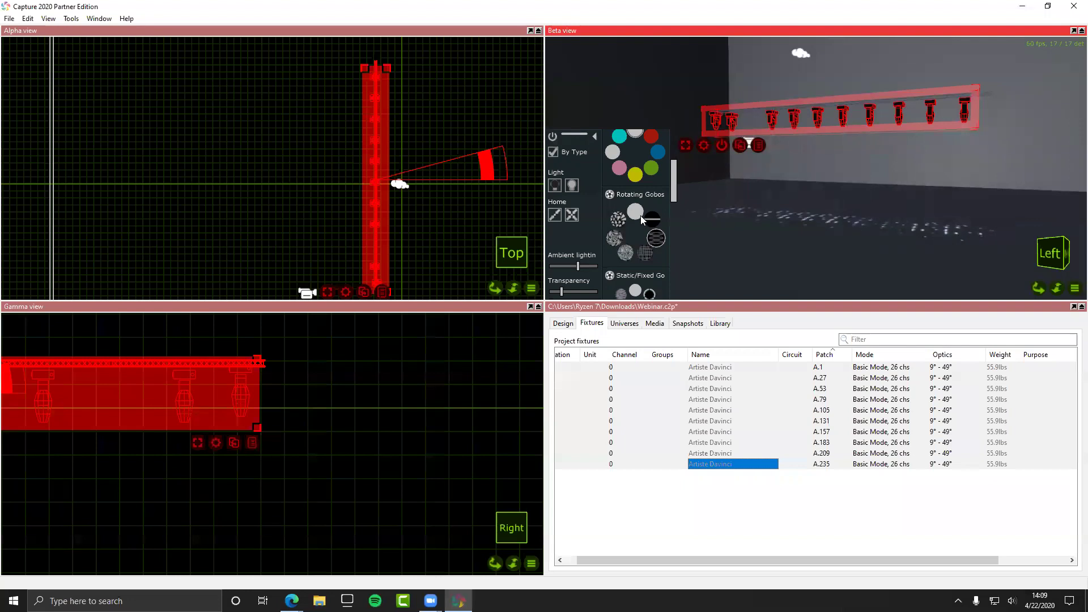
{"action": "scroll", "coordinate": [640, 215], "scroll_direction": "down", "scroll_amount": 5}
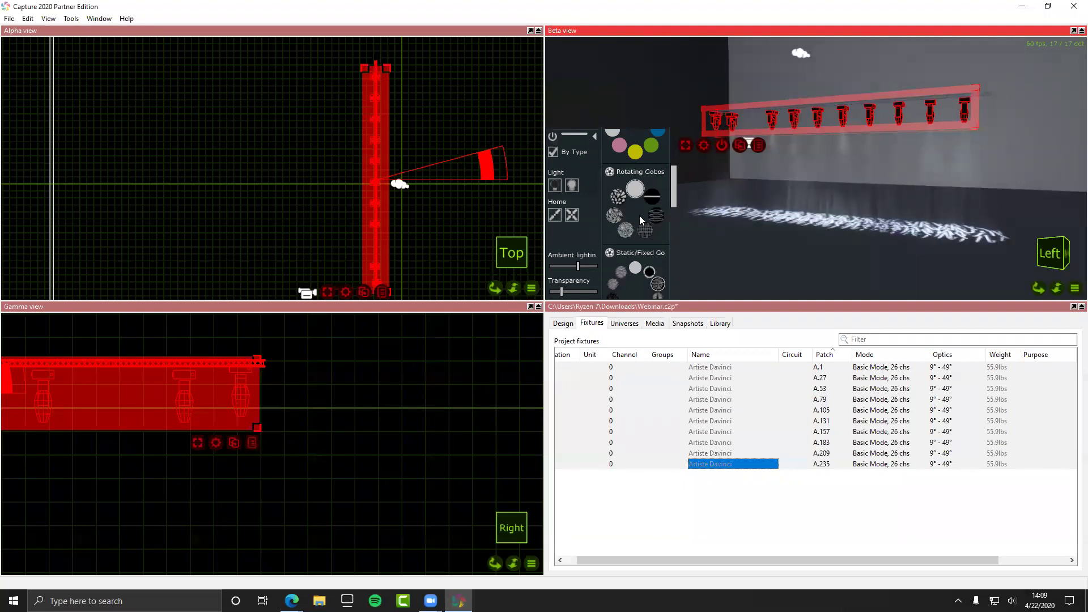
{"action": "left_click", "coordinate": [633, 209]}
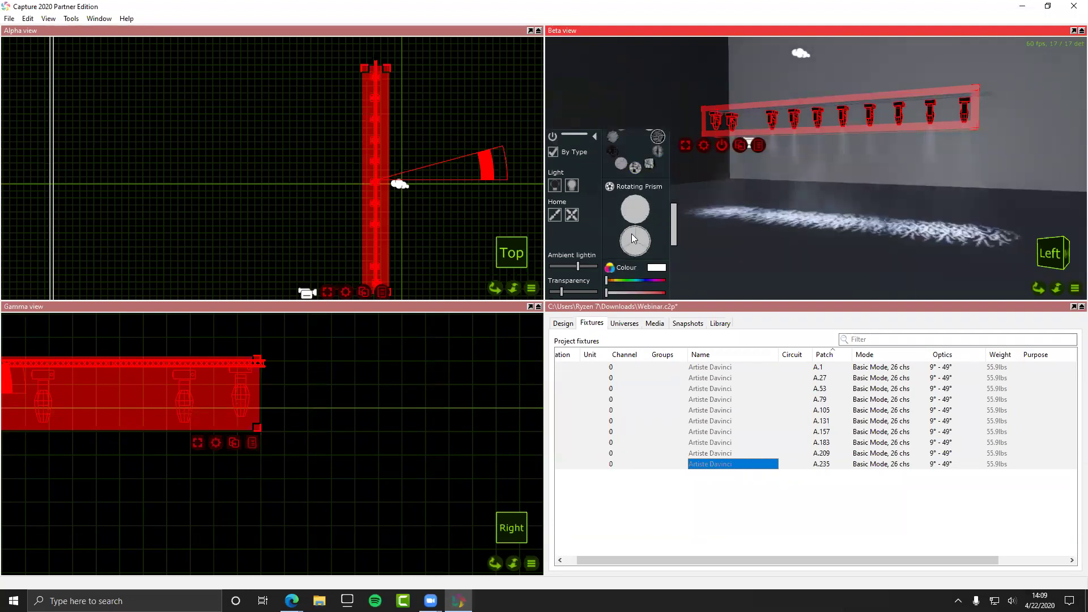
{"action": "scroll", "coordinate": [631, 208], "scroll_direction": "down", "scroll_amount": 6}
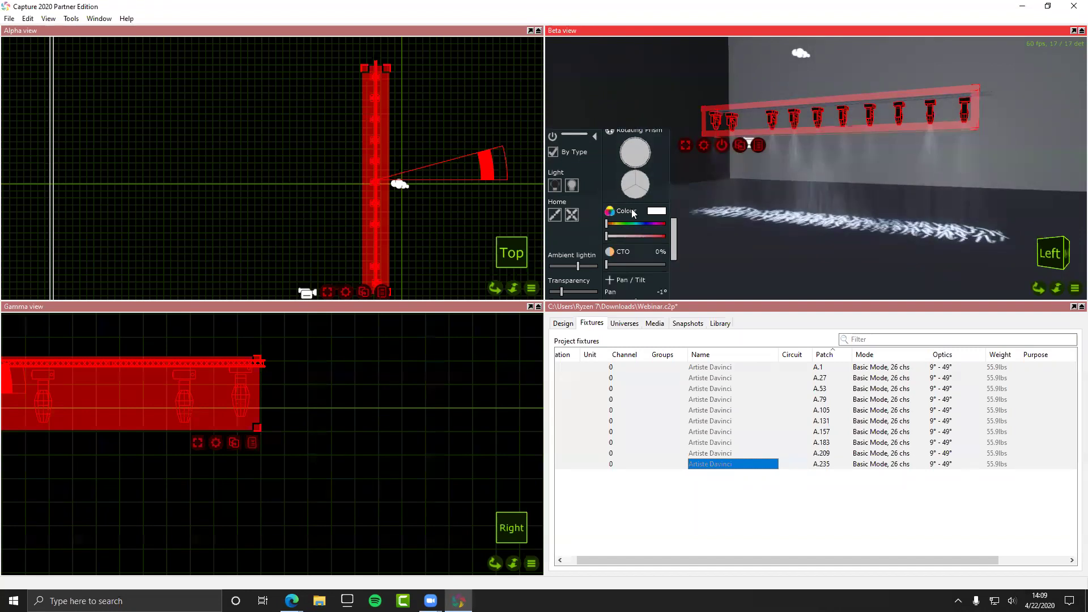
{"action": "scroll", "coordinate": [633, 211], "scroll_direction": "up", "scroll_amount": 10}
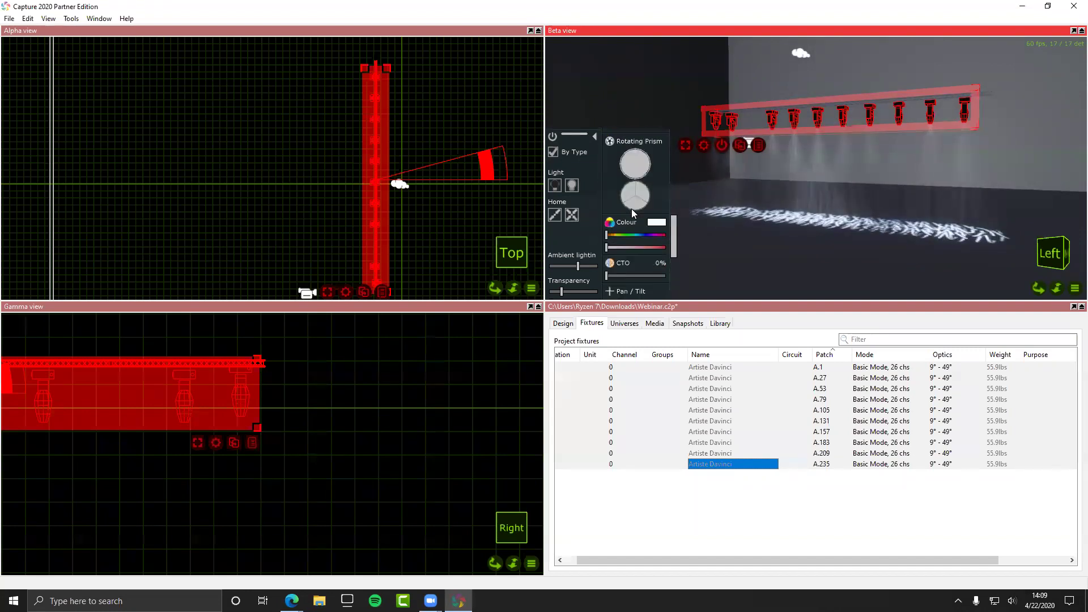
{"action": "scroll", "coordinate": [633, 213], "scroll_direction": "down", "scroll_amount": 3}
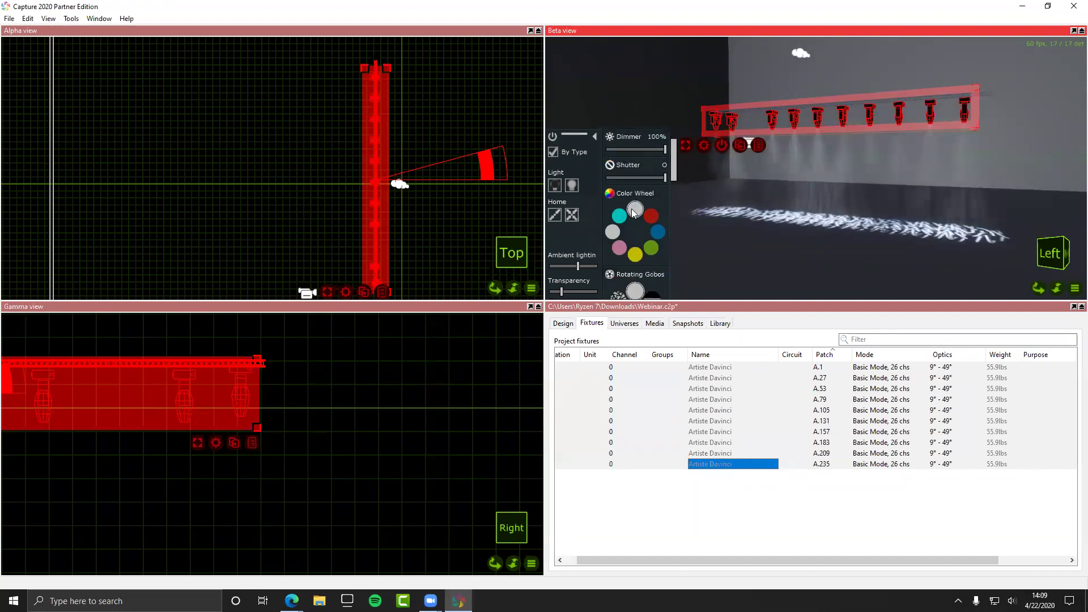
{"action": "scroll", "coordinate": [631, 209], "scroll_direction": "down", "scroll_amount": 3}
{"action": "scroll", "coordinate": [631, 208], "scroll_direction": "up", "scroll_amount": 8}
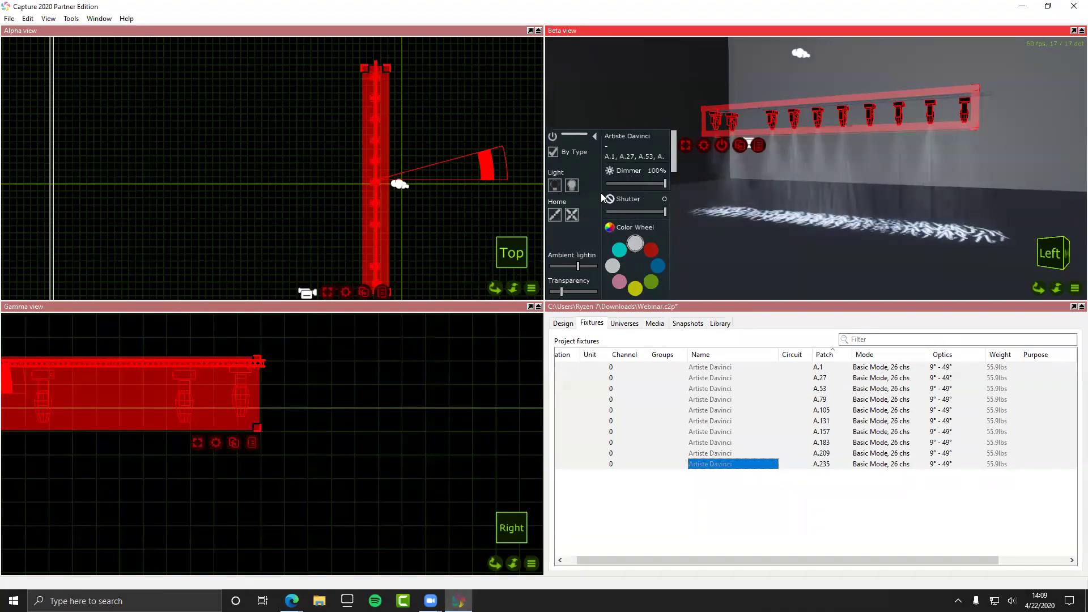
{"action": "mouse_move", "coordinate": [669, 156]}
{"action": "left_mouse_down"}
{"action": "mouse_move", "coordinate": [671, 300]}
{"action": "mouse_move", "coordinate": [692, 236]}
{"action": "mouse_move", "coordinate": [650, 133]}
{"action": "mouse_move", "coordinate": [666, 251]}
{"action": "mouse_move", "coordinate": [660, 300]}
{"action": "mouse_move", "coordinate": [666, 162]}
{"action": "left_mouse_up"}
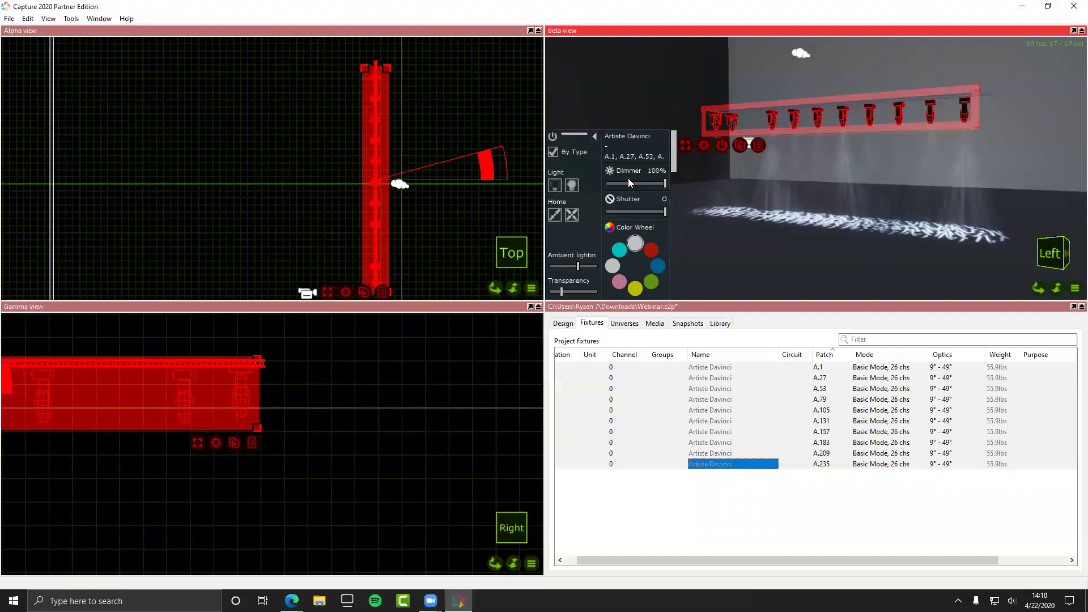
Step: Use Focus to aim all selected fixtures at one shared point on the floor in the Beta view
{"action": "left_click", "coordinate": [703, 145]}
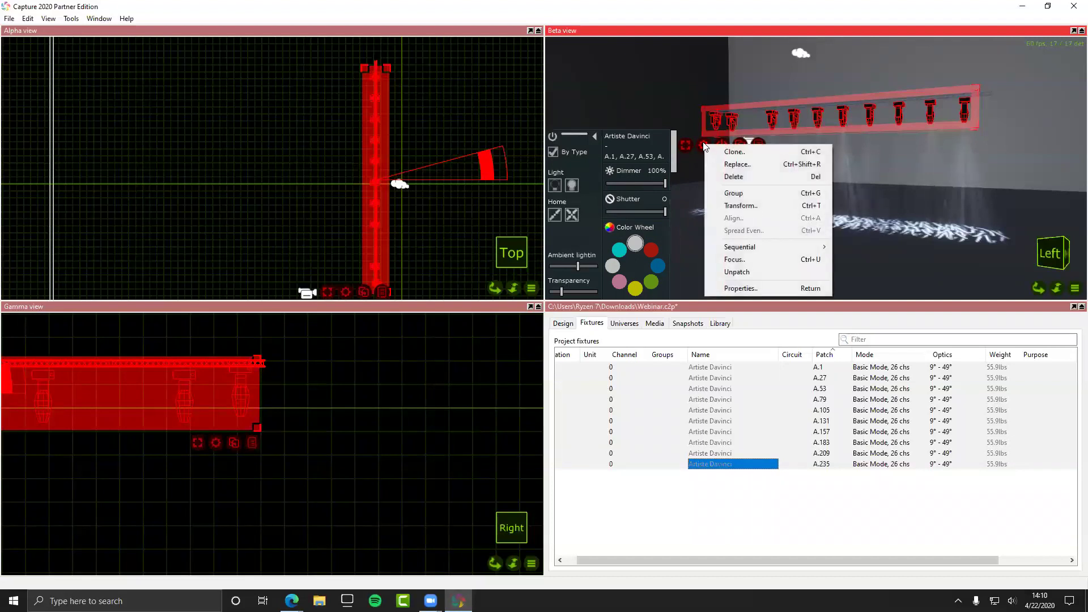
{"action": "left_click", "coordinate": [745, 260]}
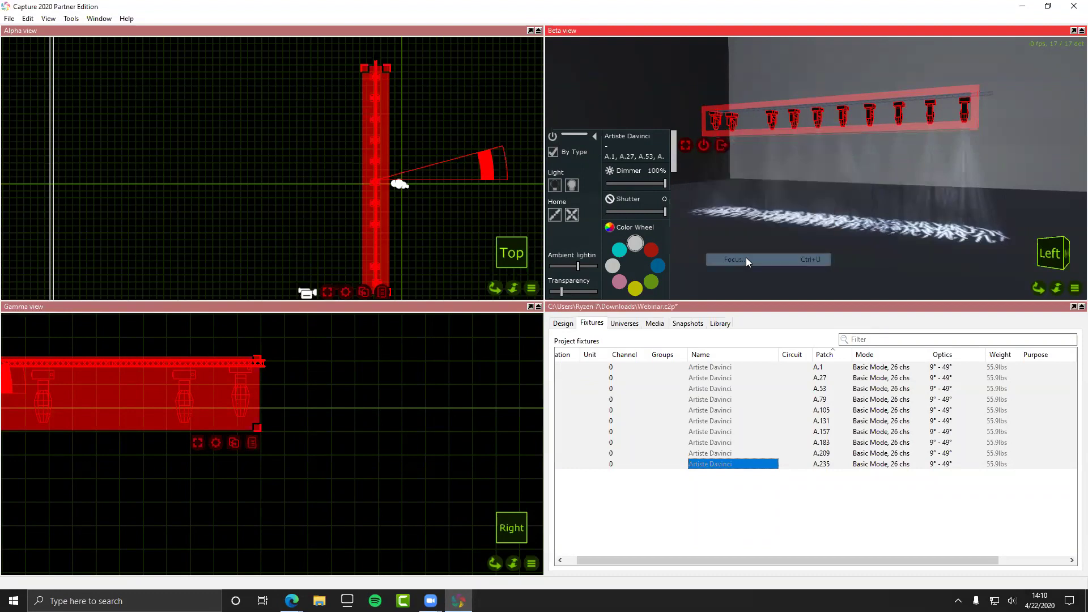
{"action": "left_click", "coordinate": [804, 207]}
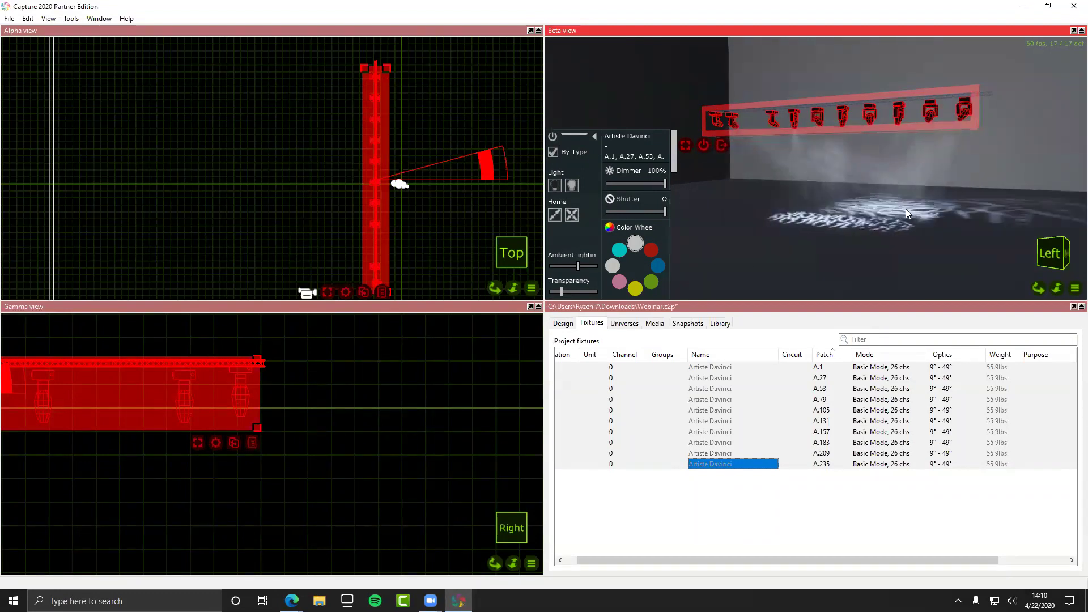
{"action": "left_click", "coordinate": [859, 194]}
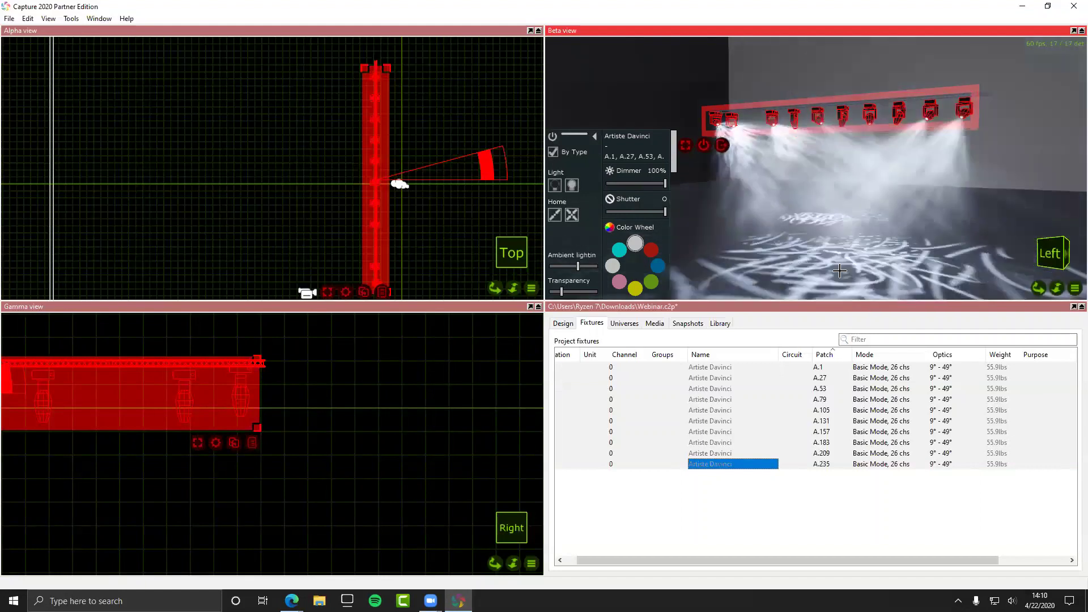
{"action": "left_click", "coordinate": [859, 210]}
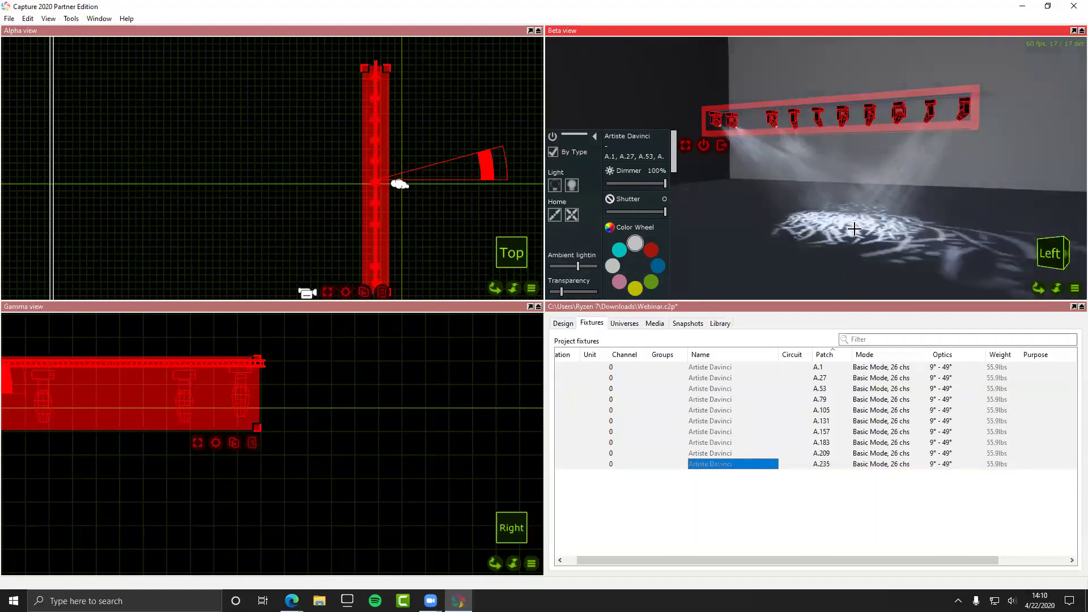
{"action": "left_click", "coordinate": [862, 201]}
{"action": "left_click", "coordinate": [856, 220]}
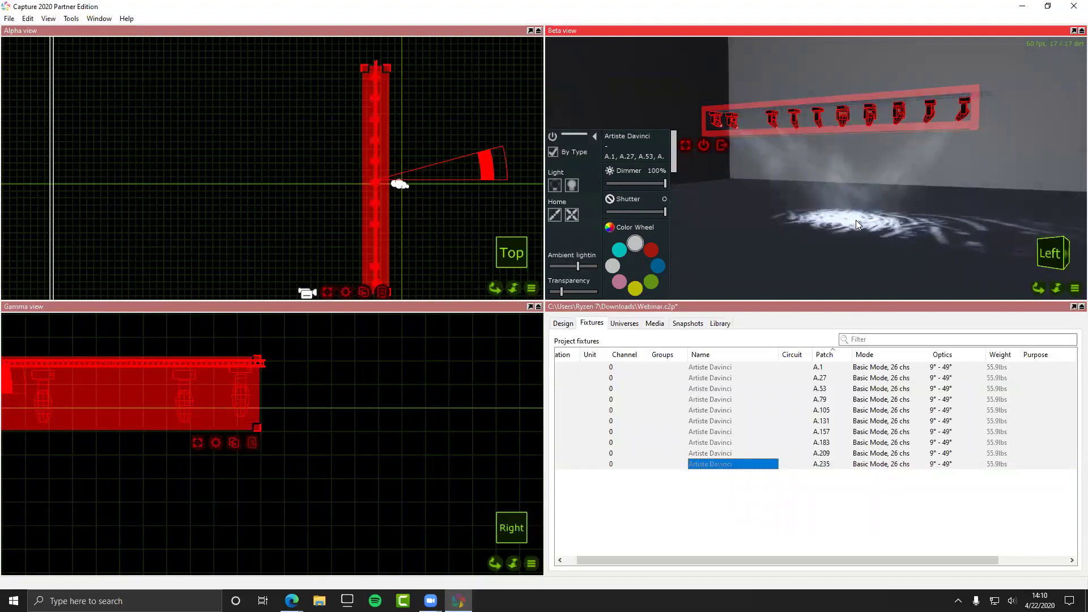
Step: Select only the truss-end fixture patched at A.27 and re-aim its beam at the floor with live focus
{"action": "left_click", "coordinate": [235, 177]}
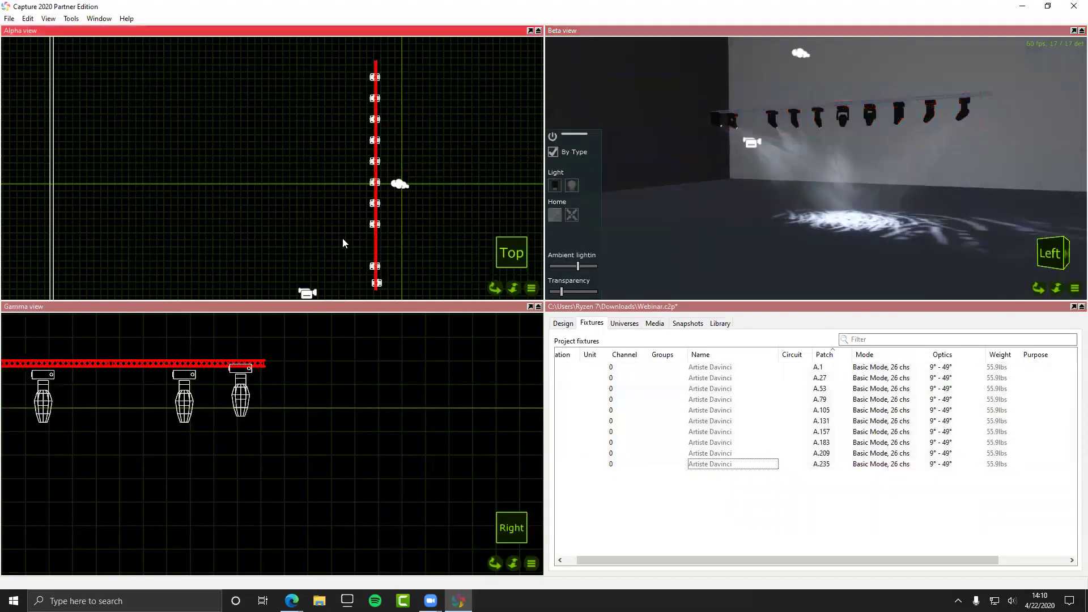
{"action": "left_click", "coordinate": [372, 78]}
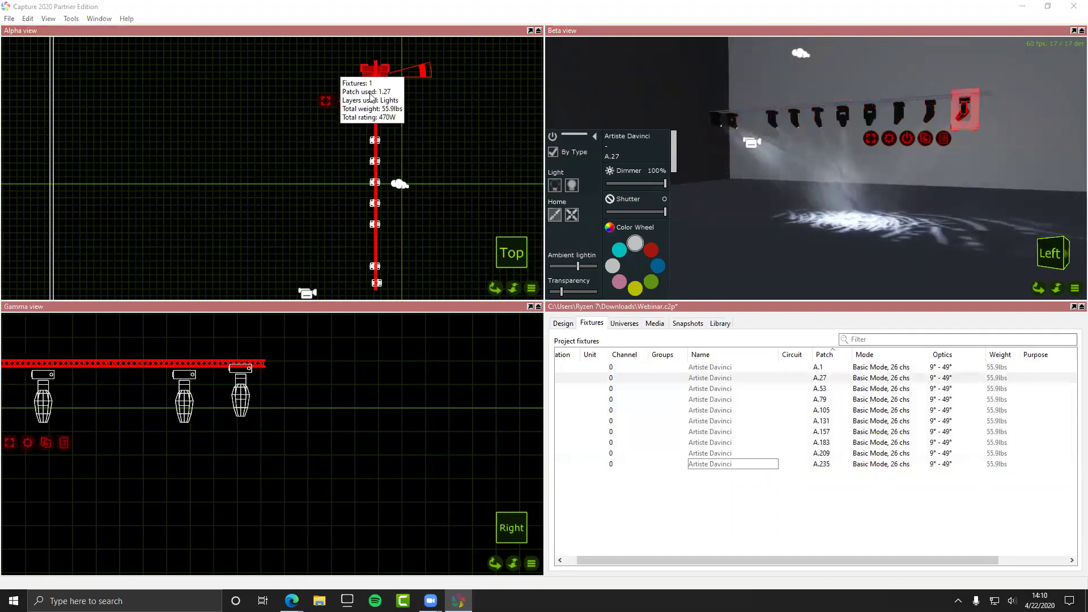
{"action": "left_click", "coordinate": [964, 223]}
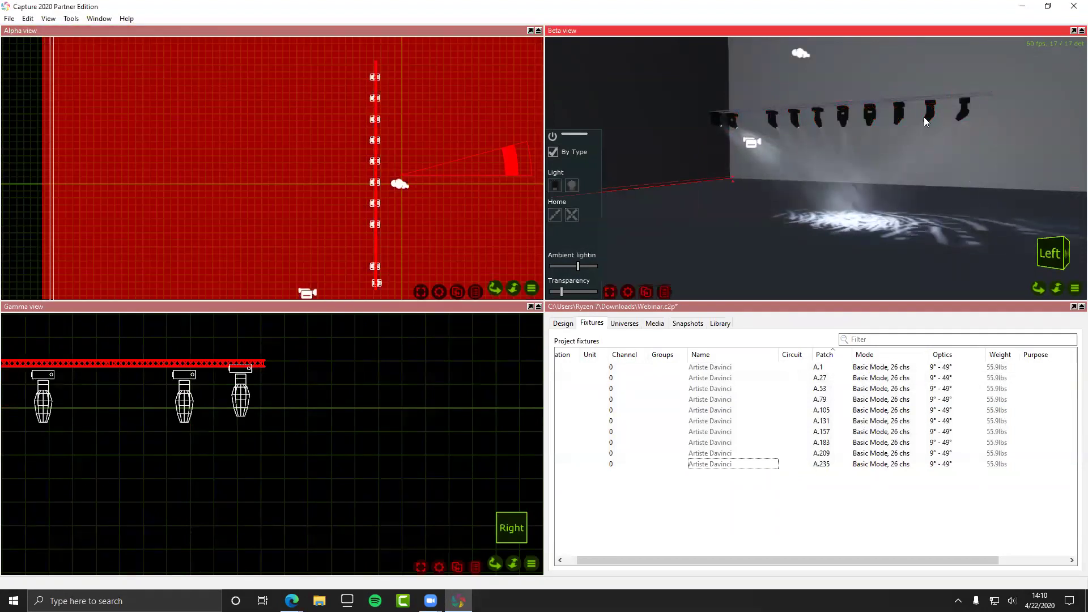
{"action": "left_click", "coordinate": [957, 115]}
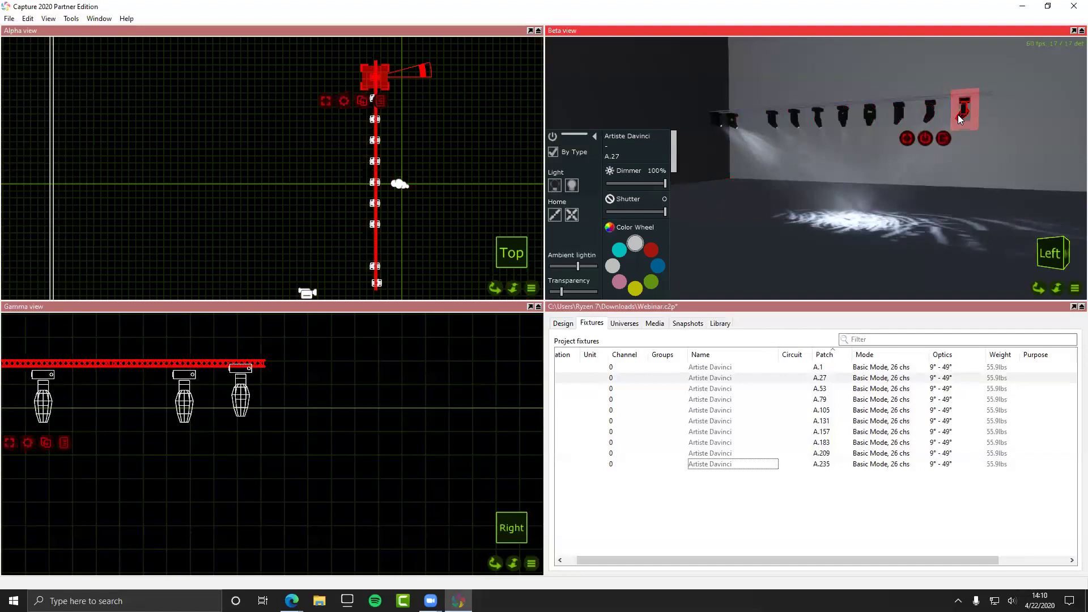
{"action": "left_click_drag", "start_coordinate": [949, 218], "coordinate": [897, 215]}
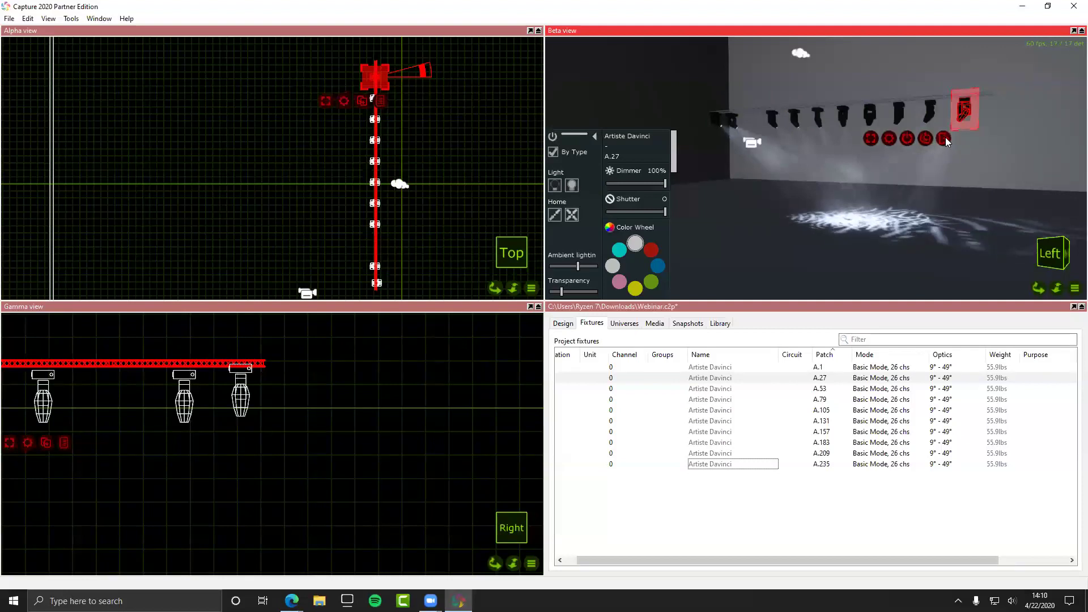
Step: Reselect all ten Artiste Davinci fixtures, fade their dimmer fully down, and clear the selection
{"action": "left_click", "coordinate": [694, 367]}
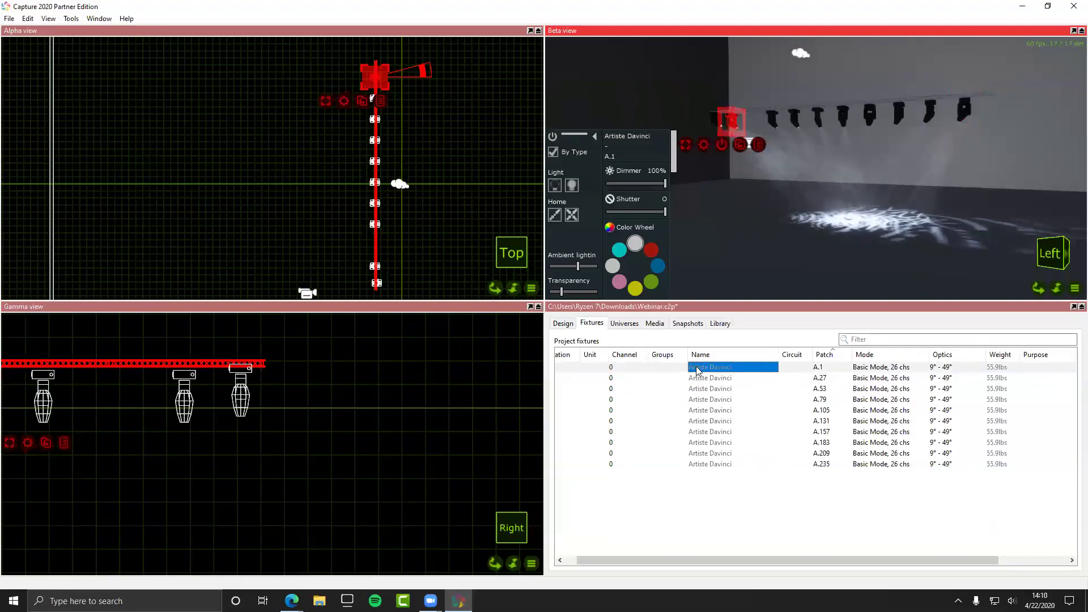
{"action": "left_click", "coordinate": [706, 464], "text": "shift"}
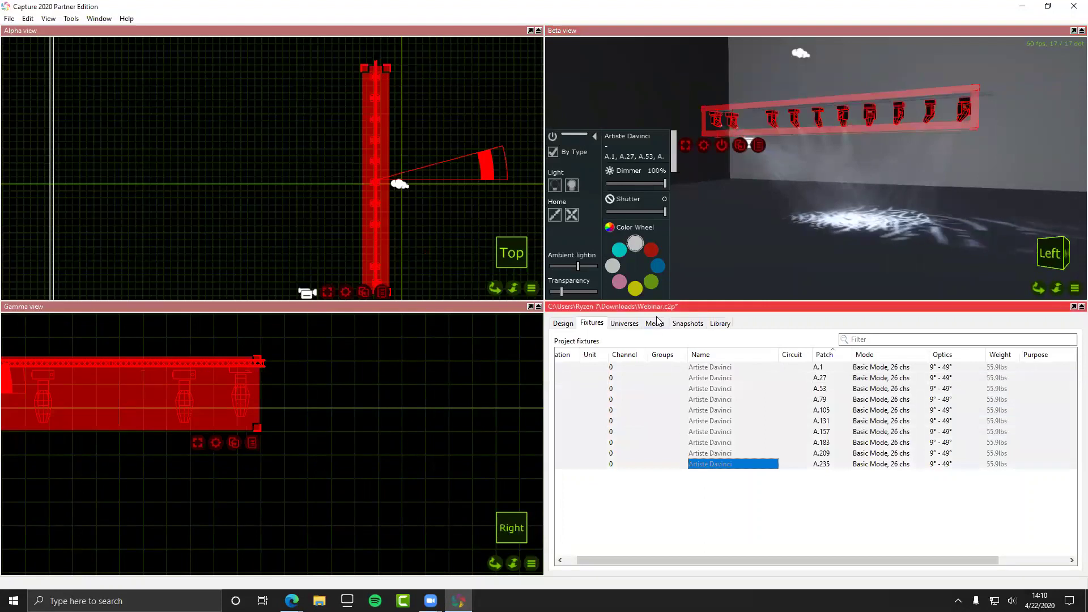
{"action": "left_click", "coordinate": [552, 132]}
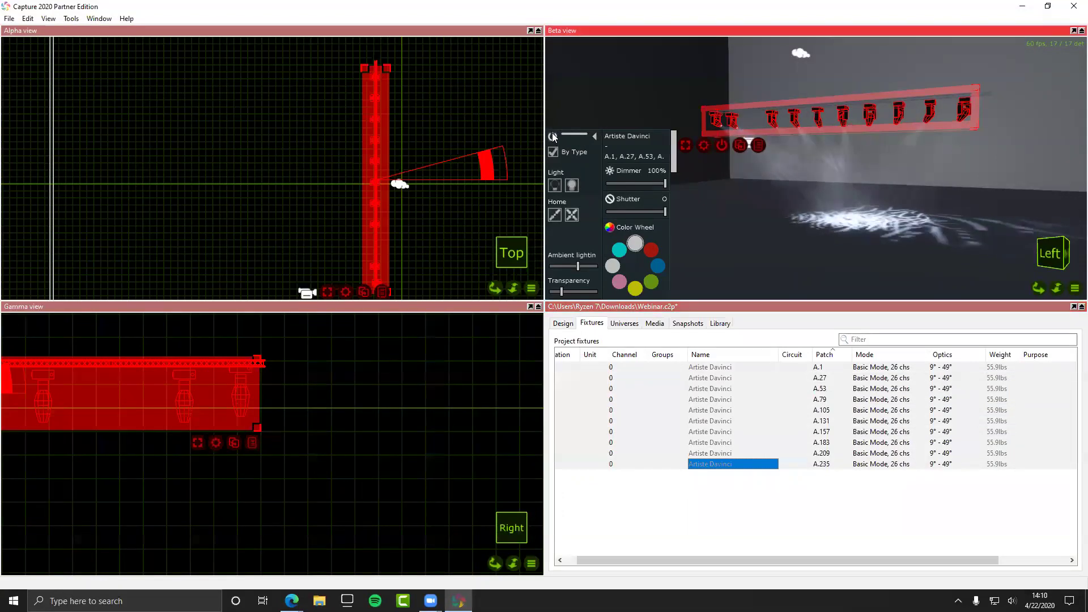
{"action": "mouse_move", "coordinate": [578, 168]}
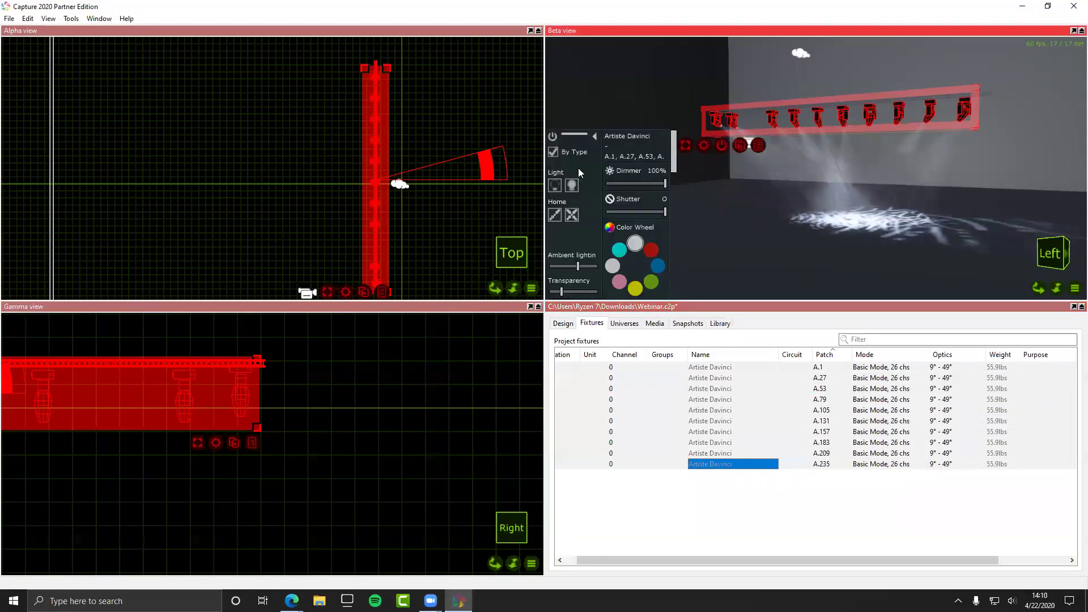
{"action": "left_click_drag", "start_coordinate": [663, 182], "coordinate": [607, 184]}
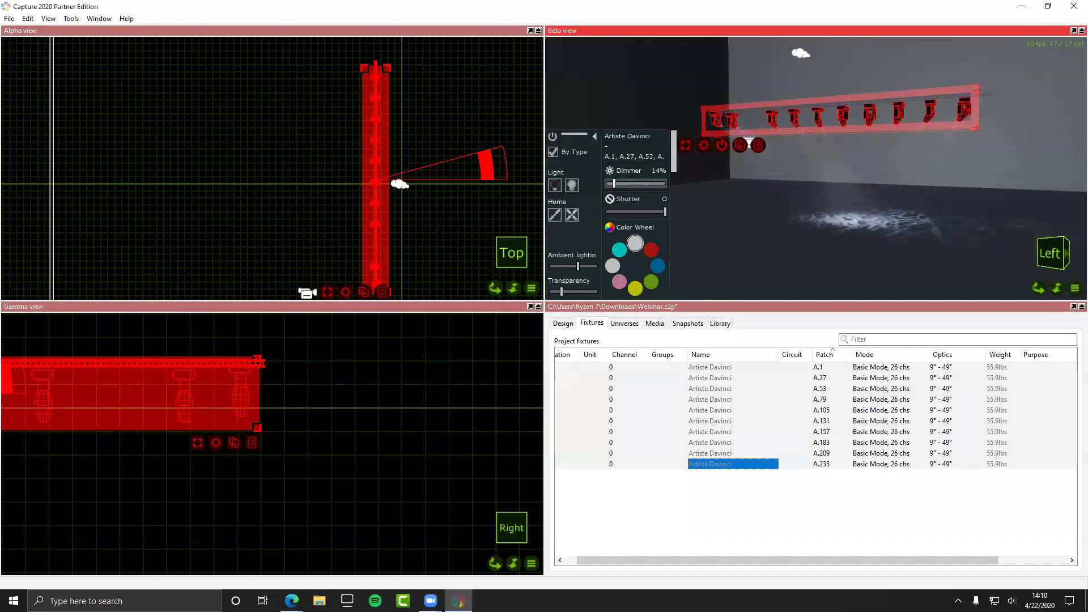
{"action": "left_click", "coordinate": [715, 230]}
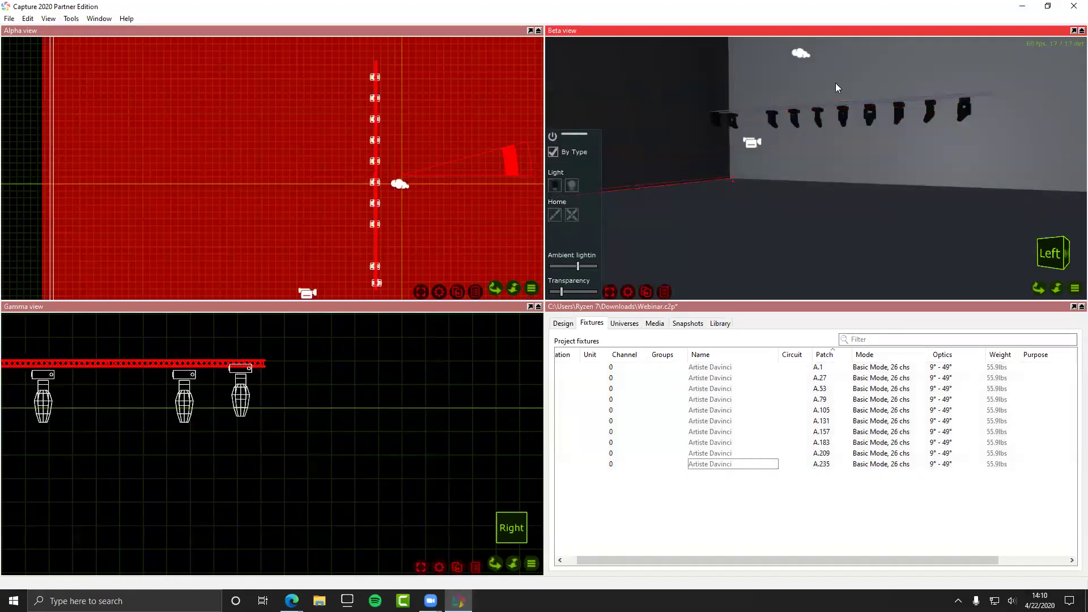
{"action": "scroll", "coordinate": [836, 87], "scroll_direction": "up", "scroll_amount": 2}
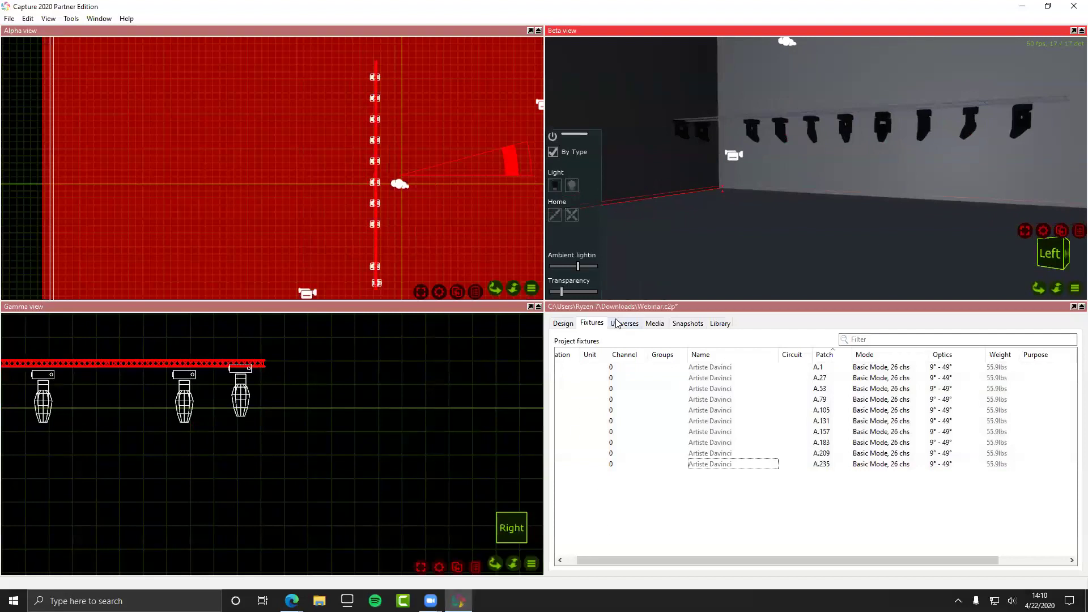
{"action": "left_click", "coordinate": [18, 242]}
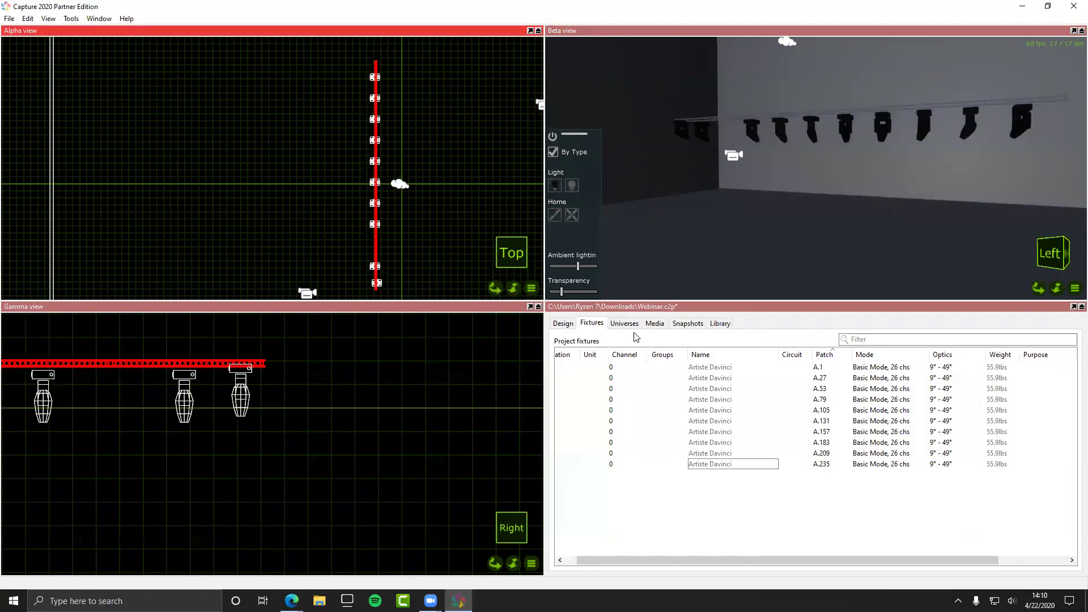
Step: Clear the Artiste search in the fixture library and look through the manufacturers and Elation's fixture range
{"action": "left_click", "coordinate": [715, 324]}
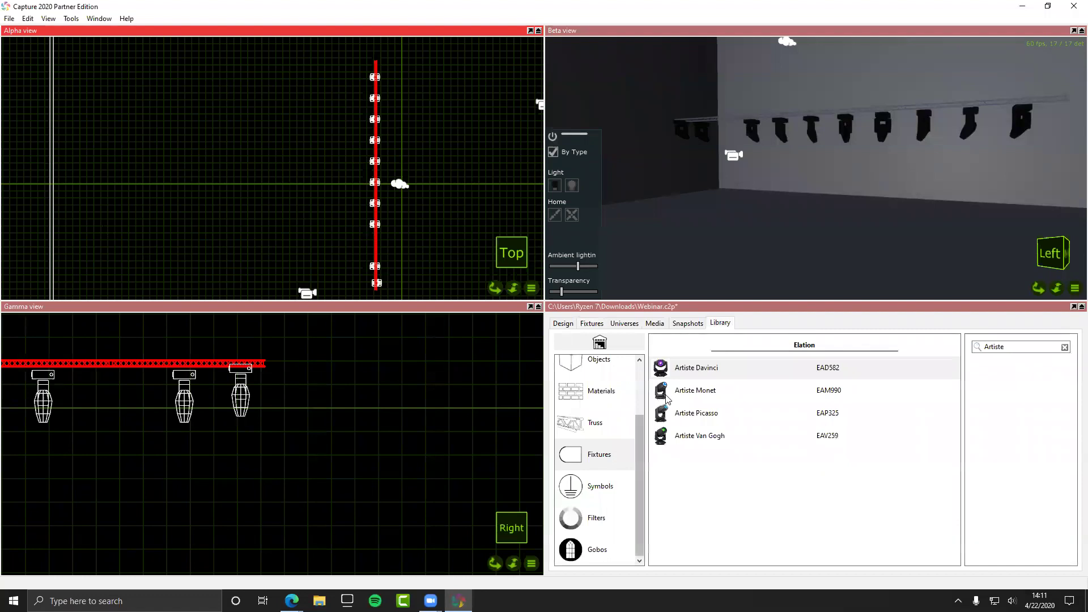
{"action": "double_click", "coordinate": [1030, 347]}
{"action": "key", "text": "BackSpace"}
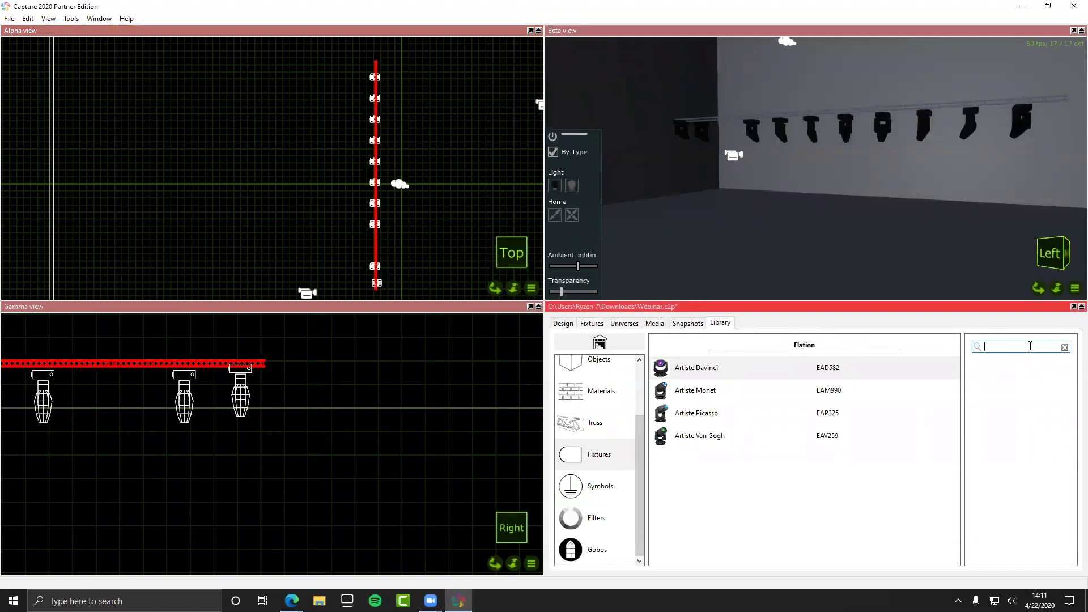
{"action": "scroll", "coordinate": [827, 379], "scroll_direction": "up", "scroll_amount": 15}
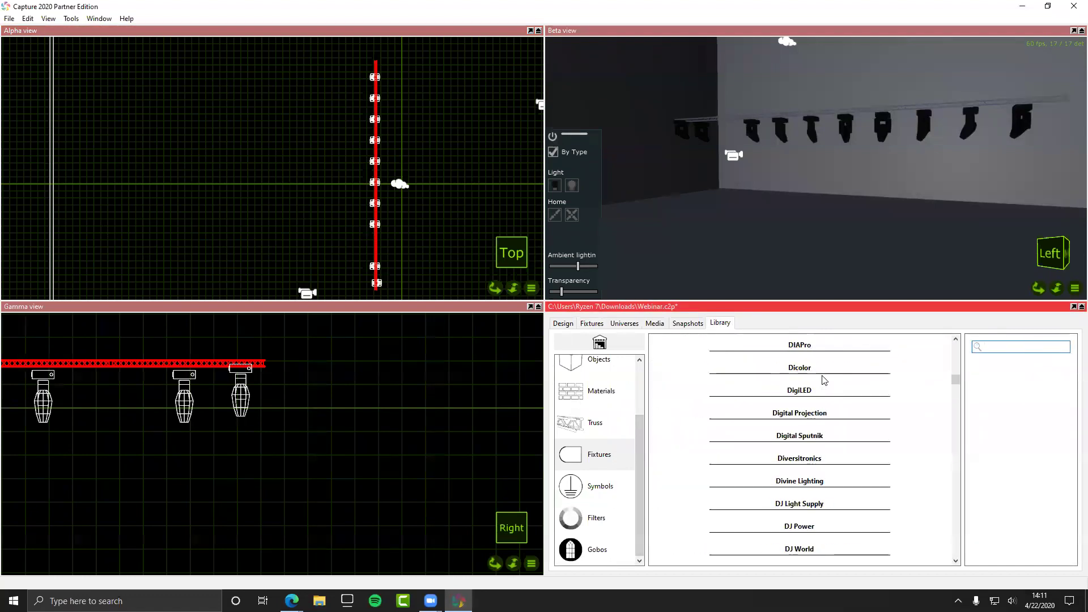
{"action": "scroll", "coordinate": [855, 383], "scroll_direction": "up", "scroll_amount": 5}
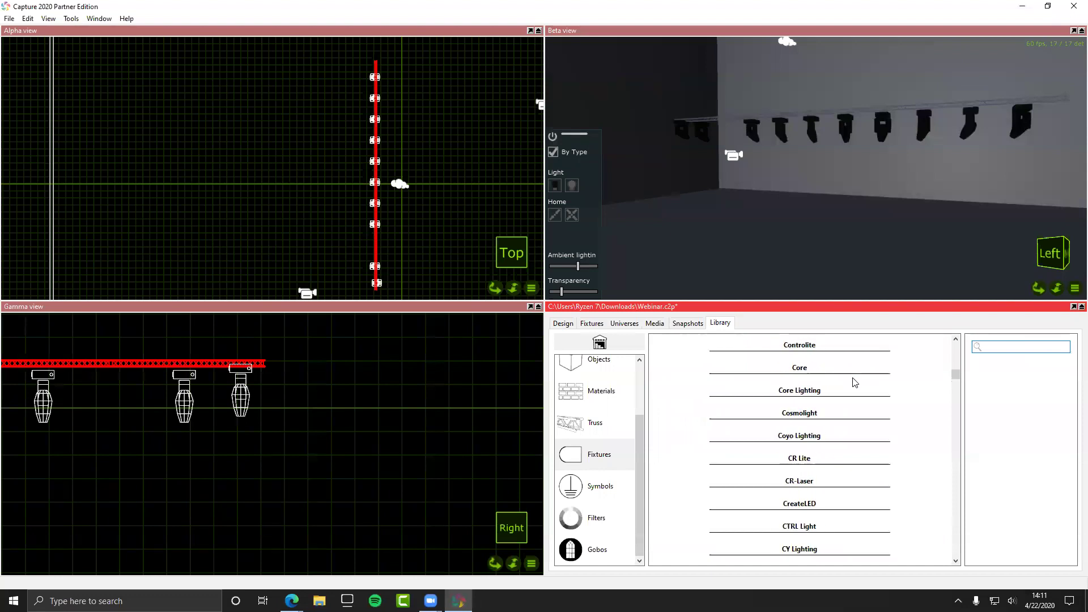
{"action": "scroll", "coordinate": [854, 382], "scroll_direction": "down", "scroll_amount": 12}
{"action": "scroll", "coordinate": [855, 382], "scroll_direction": "down", "scroll_amount": 10}
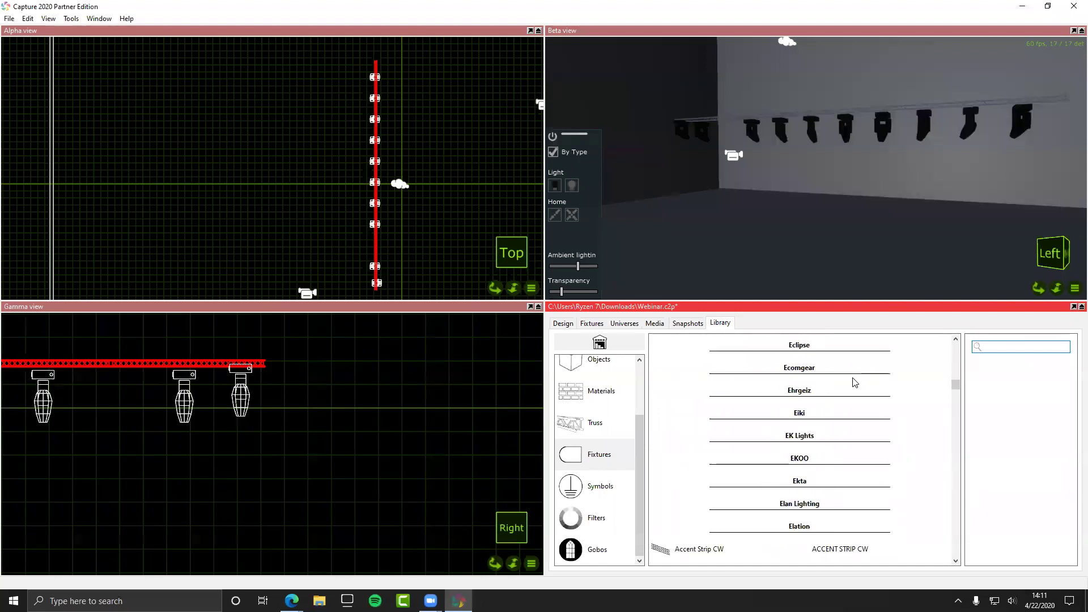
{"action": "scroll", "coordinate": [854, 382], "scroll_direction": "down", "scroll_amount": 5}
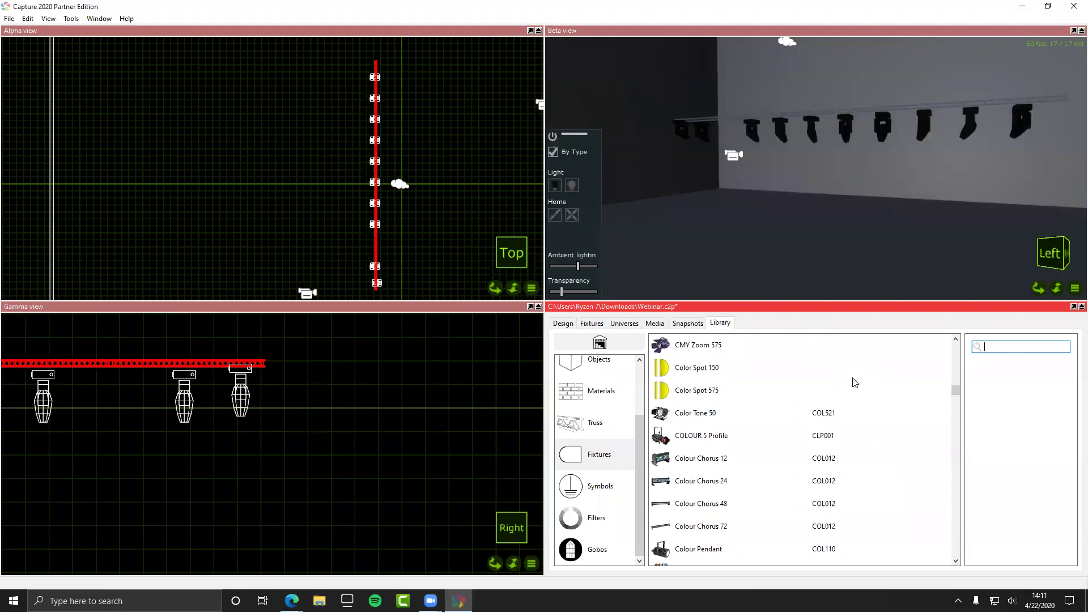
{"action": "scroll", "coordinate": [855, 382], "scroll_direction": "up", "scroll_amount": 4}
{"action": "scroll", "coordinate": [855, 382], "scroll_direction": "up", "scroll_amount": 2}
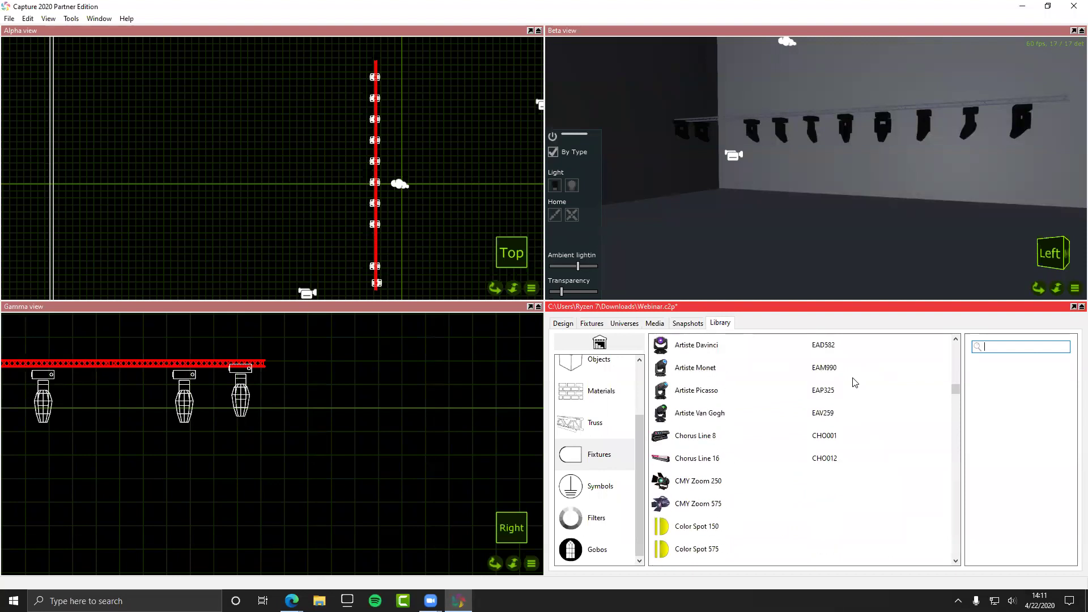
{"action": "scroll", "coordinate": [855, 383], "scroll_direction": "down", "scroll_amount": 6}
{"action": "scroll", "coordinate": [854, 382], "scroll_direction": "down", "scroll_amount": 5}
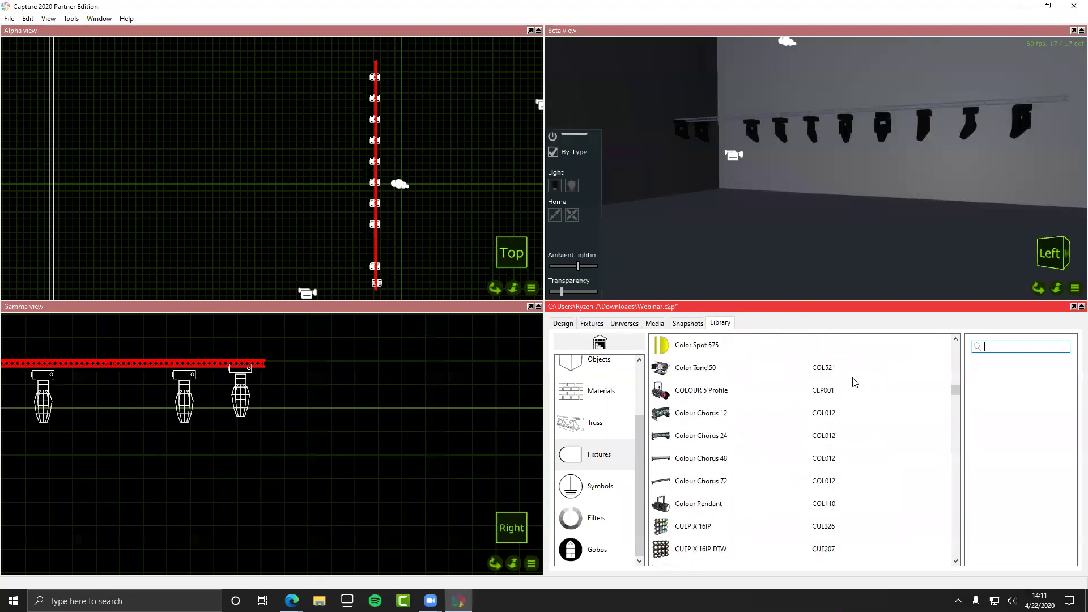
{"action": "scroll", "coordinate": [855, 382], "scroll_direction": "down", "scroll_amount": 5}
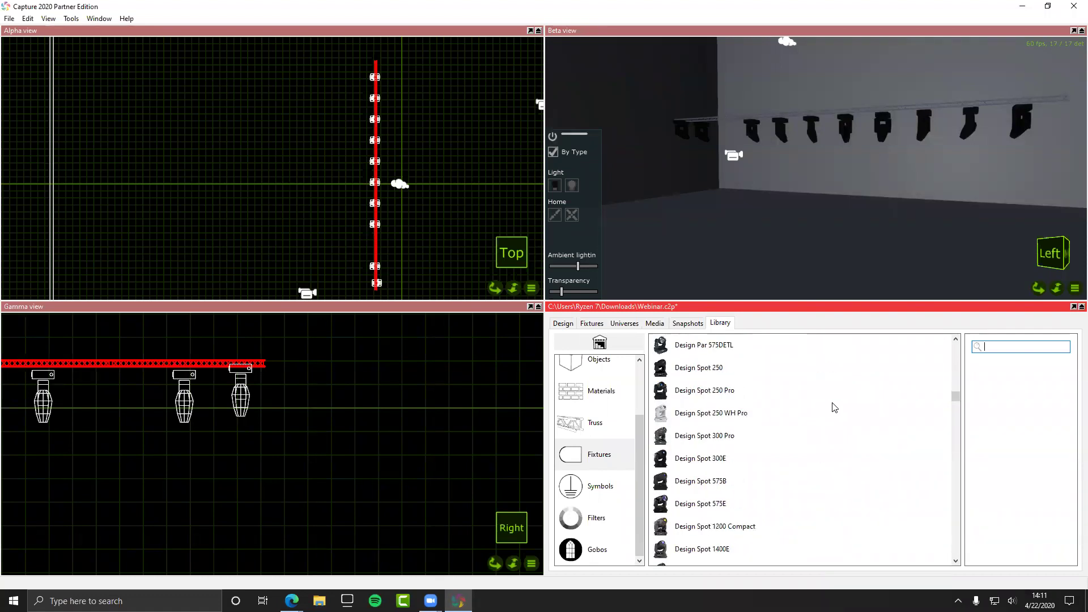
{"action": "scroll", "coordinate": [834, 407], "scroll_direction": "down", "scroll_amount": 5}
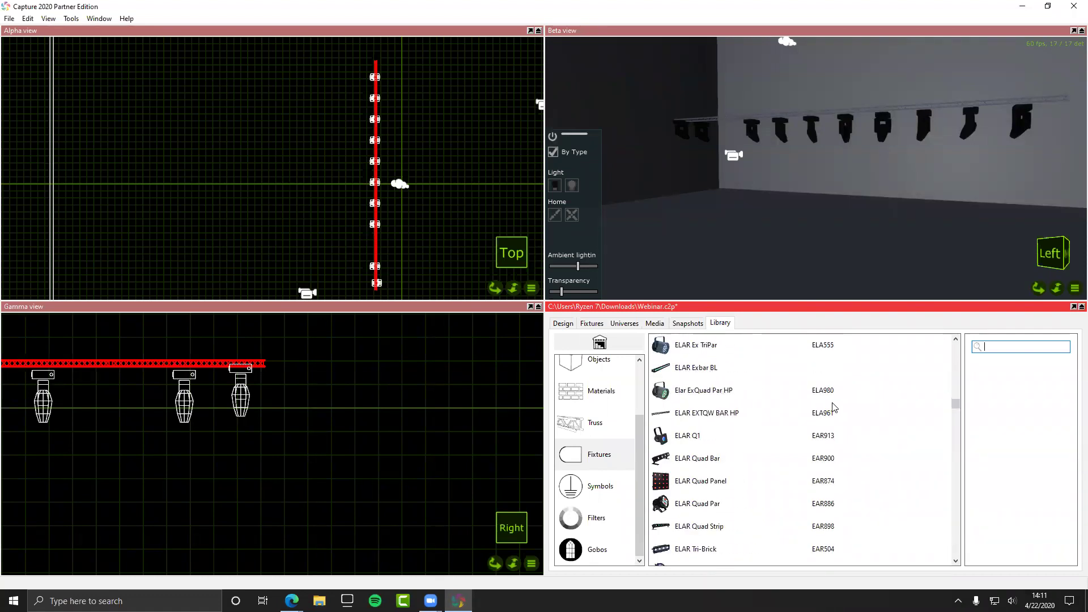
{"action": "scroll", "coordinate": [833, 407], "scroll_direction": "down", "scroll_amount": 5}
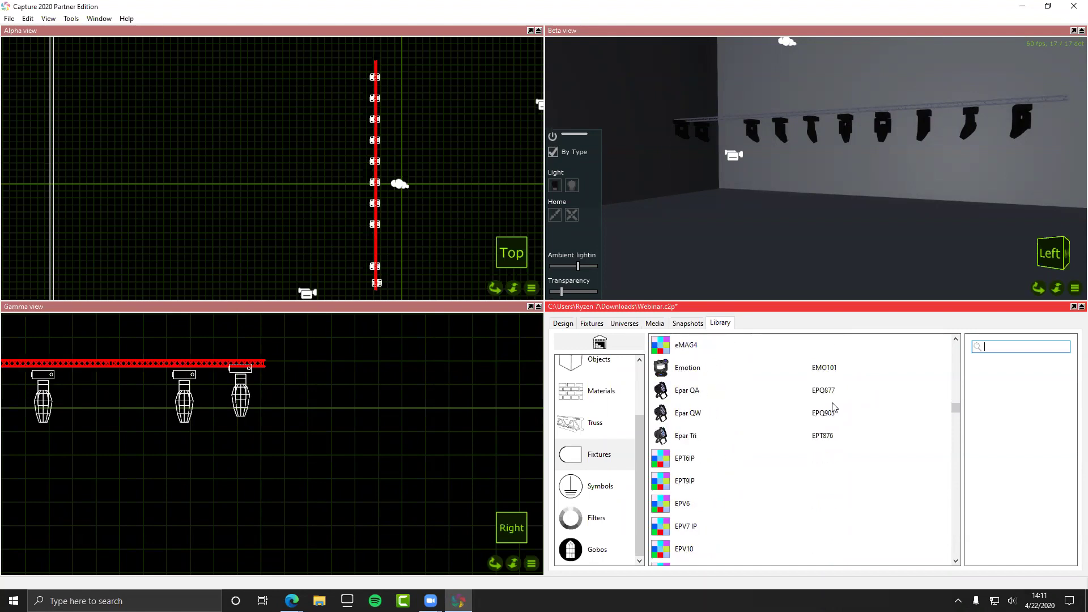
{"action": "scroll", "coordinate": [833, 407], "scroll_direction": "up", "scroll_amount": 4}
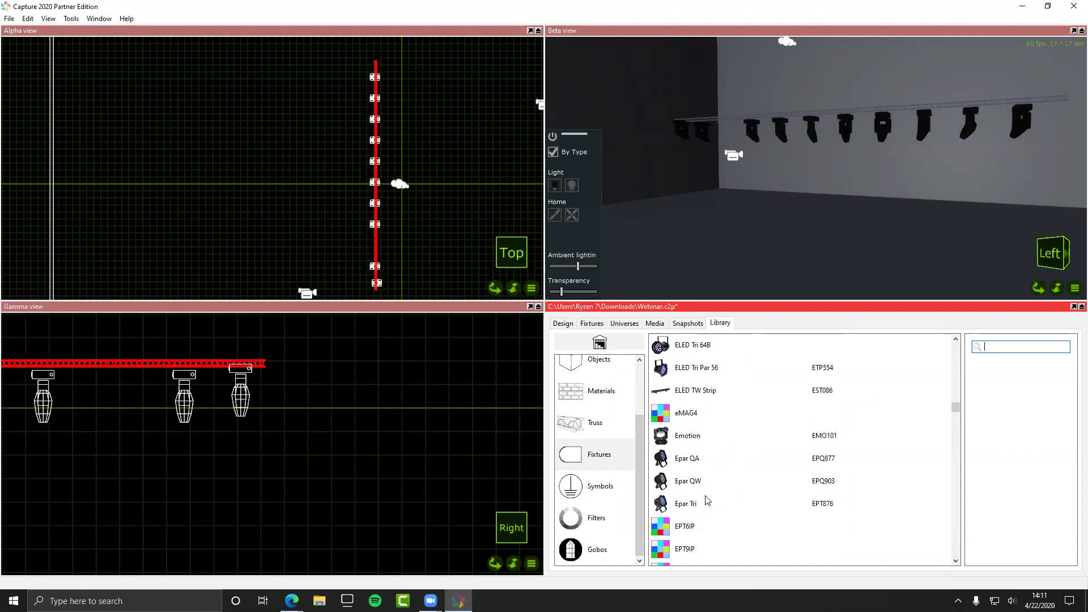
Step: Search the fixture library for "z par" and place an American DJ Par Z120 RGBW near the truss end in the Gamma view
{"action": "scroll", "coordinate": [707, 500], "scroll_direction": "down", "scroll_amount": 7}
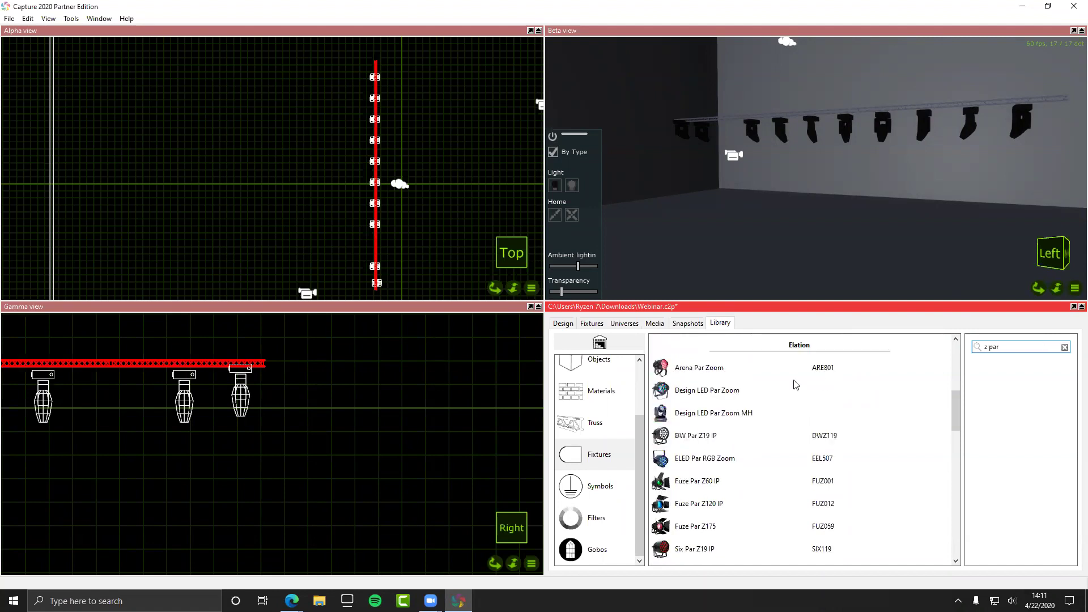
{"action": "scroll", "coordinate": [870, 358], "scroll_direction": "down", "scroll_amount": 2}
{"action": "scroll", "coordinate": [869, 358], "scroll_direction": "up", "scroll_amount": 3}
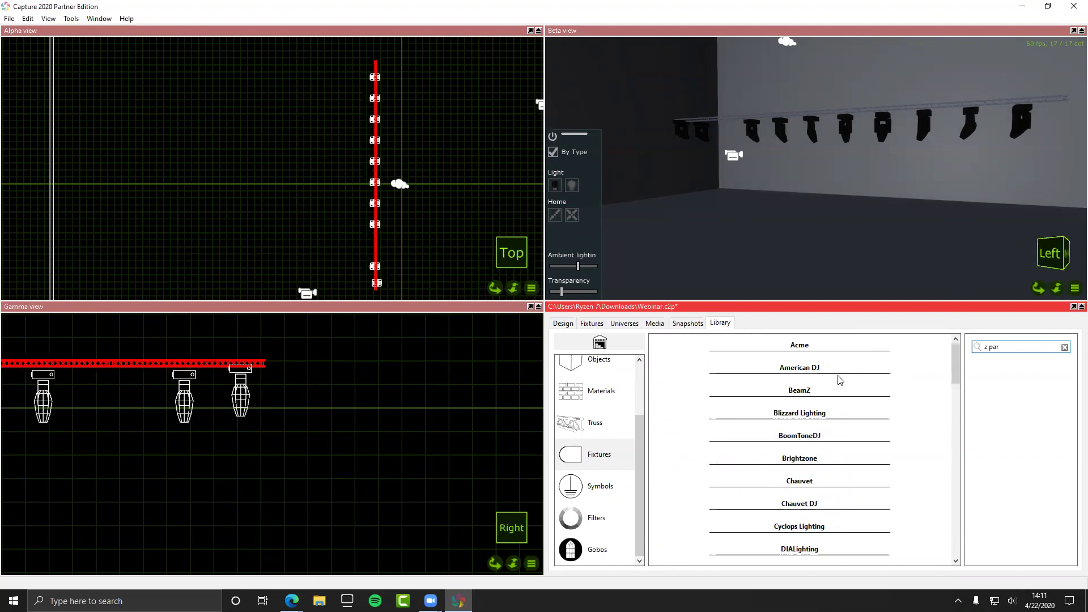
{"action": "left_click", "coordinate": [731, 371]}
{"action": "scroll", "coordinate": [703, 471], "scroll_direction": "down", "scroll_amount": 1}
{"action": "left_click", "coordinate": [709, 483]}
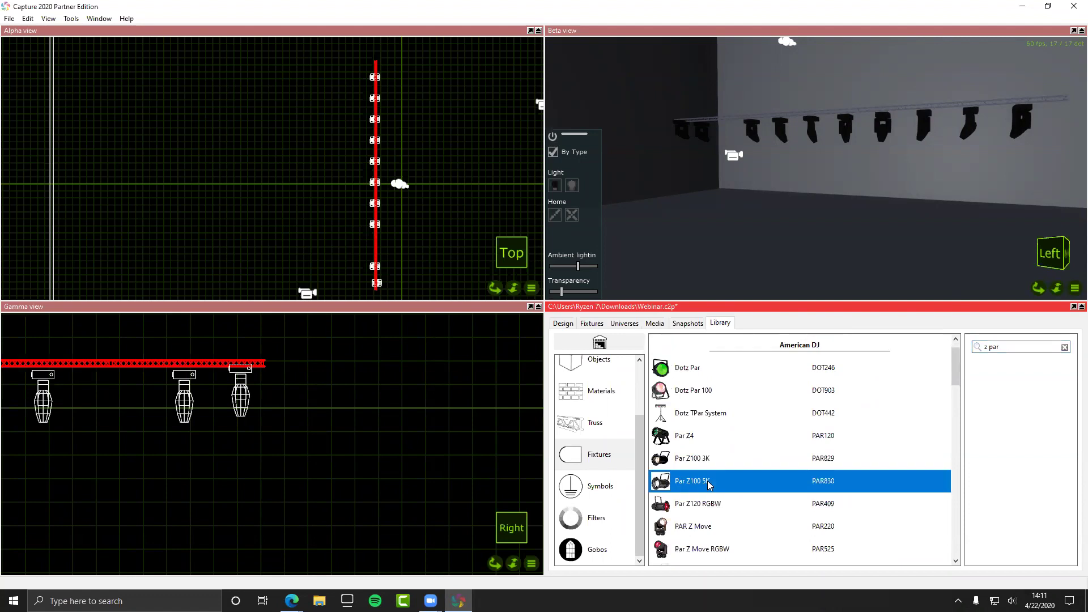
{"action": "left_click", "coordinate": [689, 466]}
{"action": "left_click", "coordinate": [692, 479]}
{"action": "left_click", "coordinate": [691, 463]}
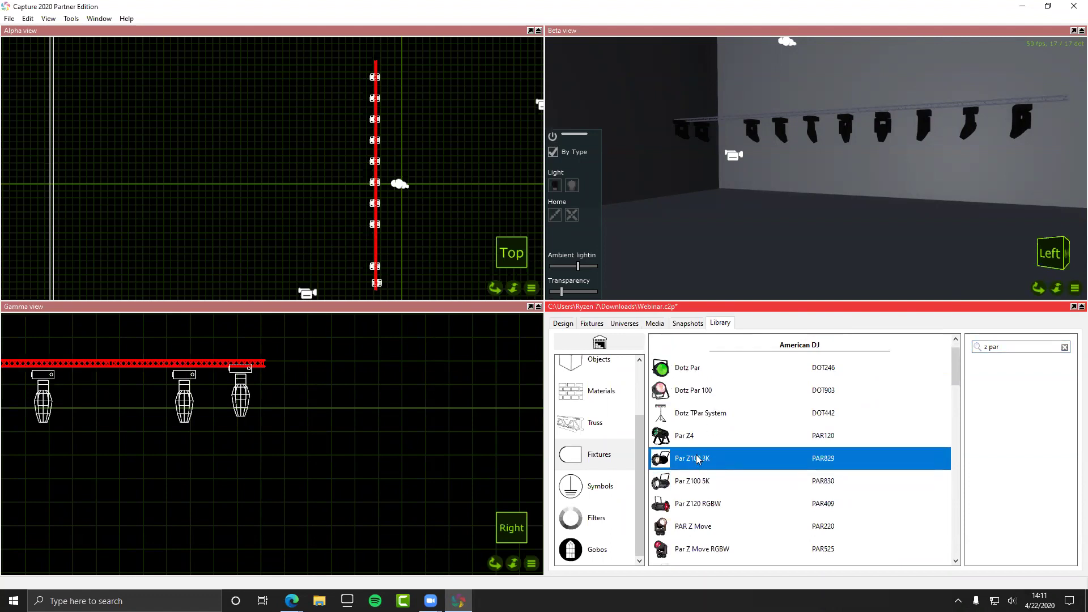
{"action": "left_click", "coordinate": [701, 510]}
{"action": "left_click_drag", "start_coordinate": [678, 506], "coordinate": [214, 388]}
Step: Clone the Par Z120 RGBW nine times with a 3' Z offset and no X or Y offset
{"action": "scroll", "coordinate": [353, 397], "scroll_direction": "down", "scroll_amount": 3}
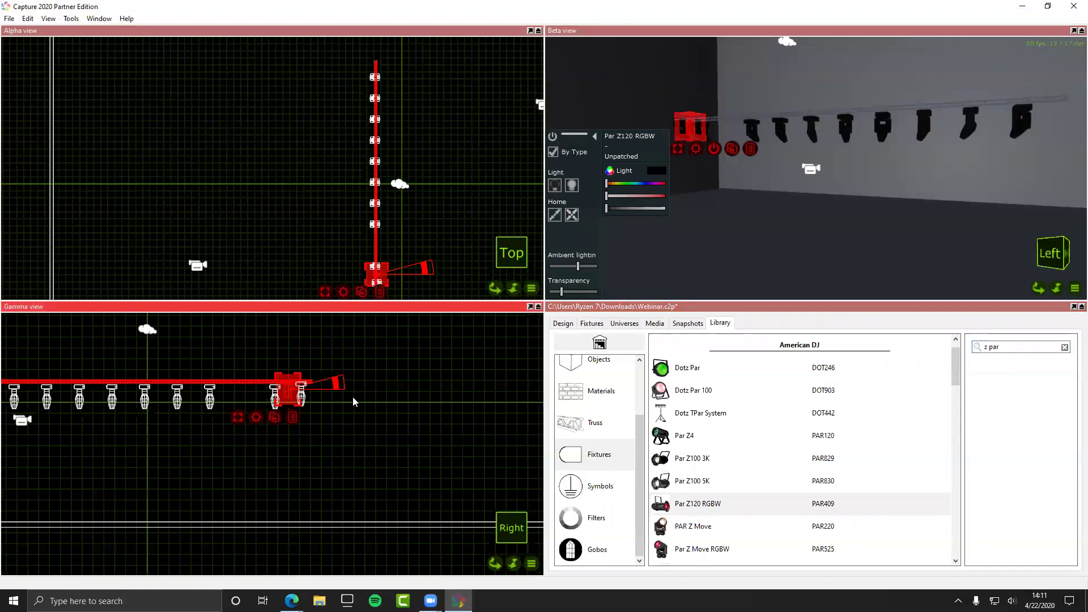
{"action": "scroll", "coordinate": [302, 389], "scroll_direction": "up", "scroll_amount": 3}
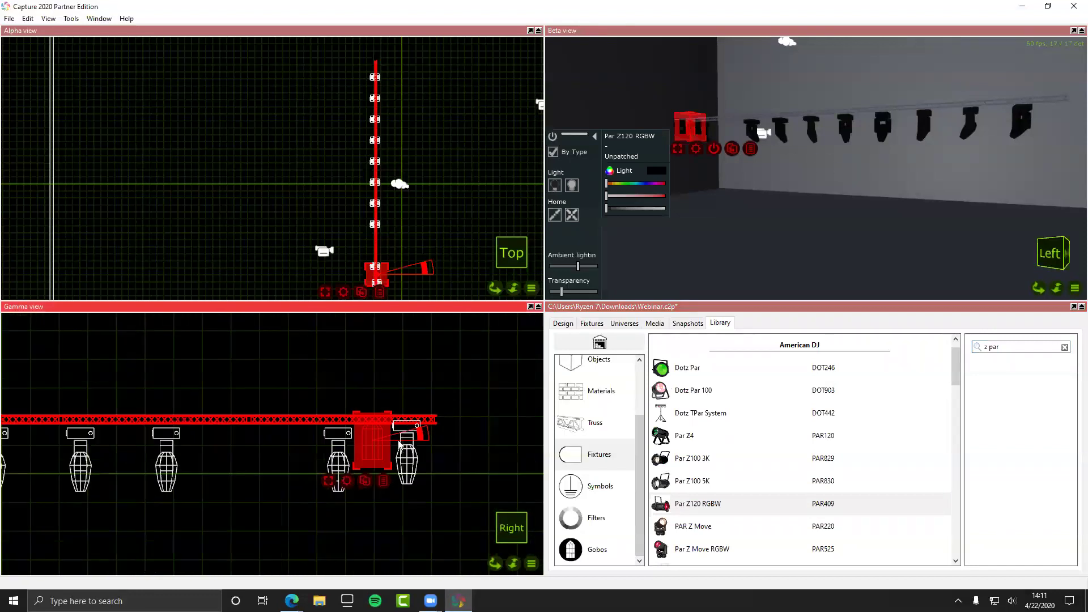
{"action": "left_click", "coordinate": [321, 433]}
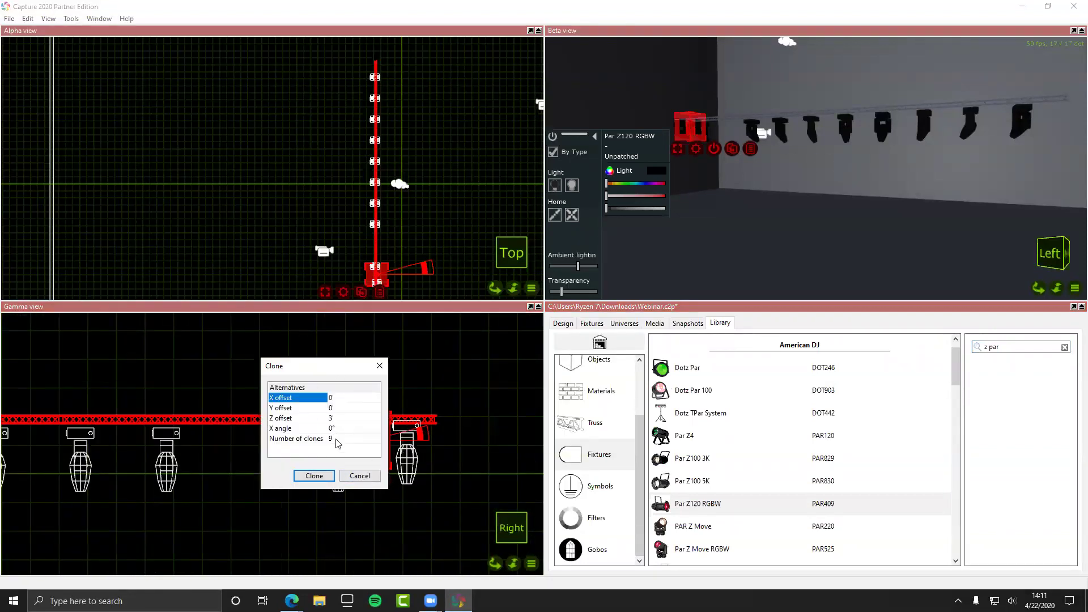
{"action": "left_click", "coordinate": [328, 478]}
Step: Add the original Par to the selected clones and move the whole row above and in front of the Davinci truss, parallel to it
{"action": "scroll", "coordinate": [467, 393], "scroll_direction": "down", "scroll_amount": 5}
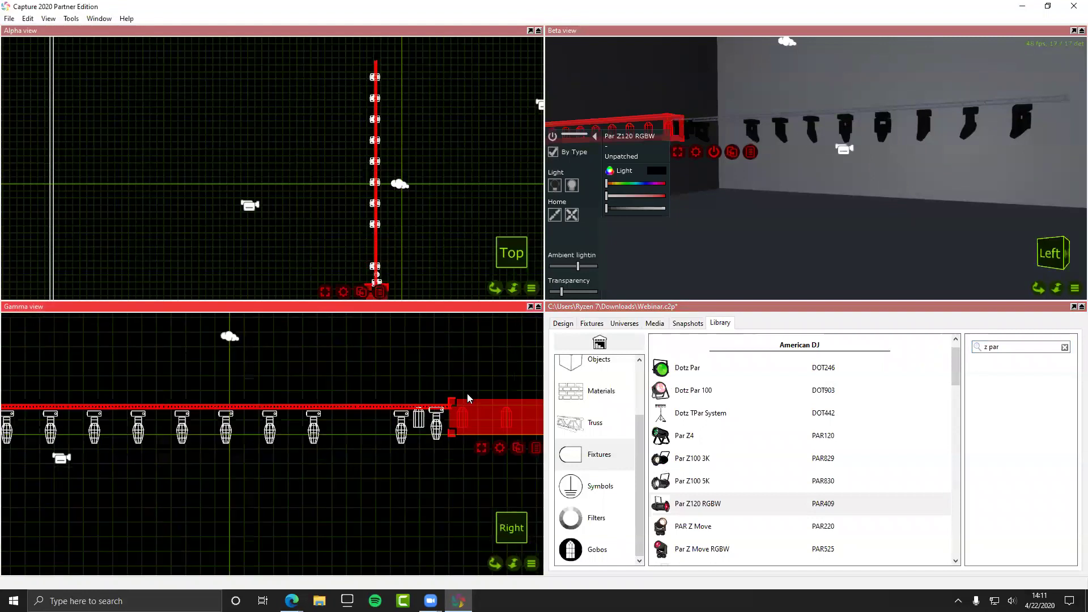
{"action": "left_click", "coordinate": [440, 403], "text": "ctrl"}
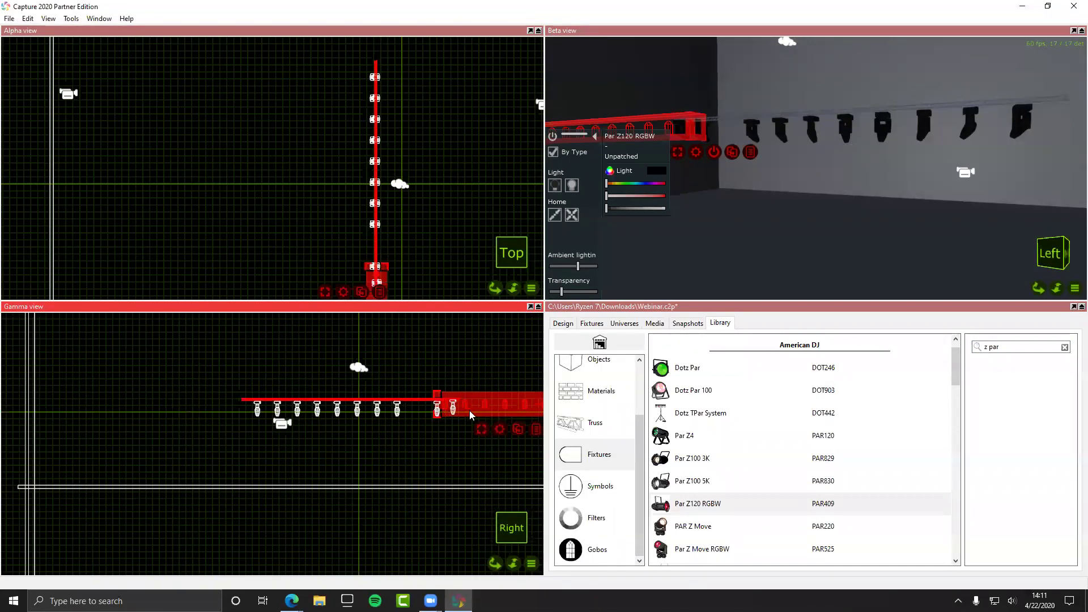
{"action": "left_click_drag", "start_coordinate": [465, 408], "coordinate": [278, 388]}
{"action": "left_click_drag", "start_coordinate": [379, 183], "coordinate": [446, 178]}
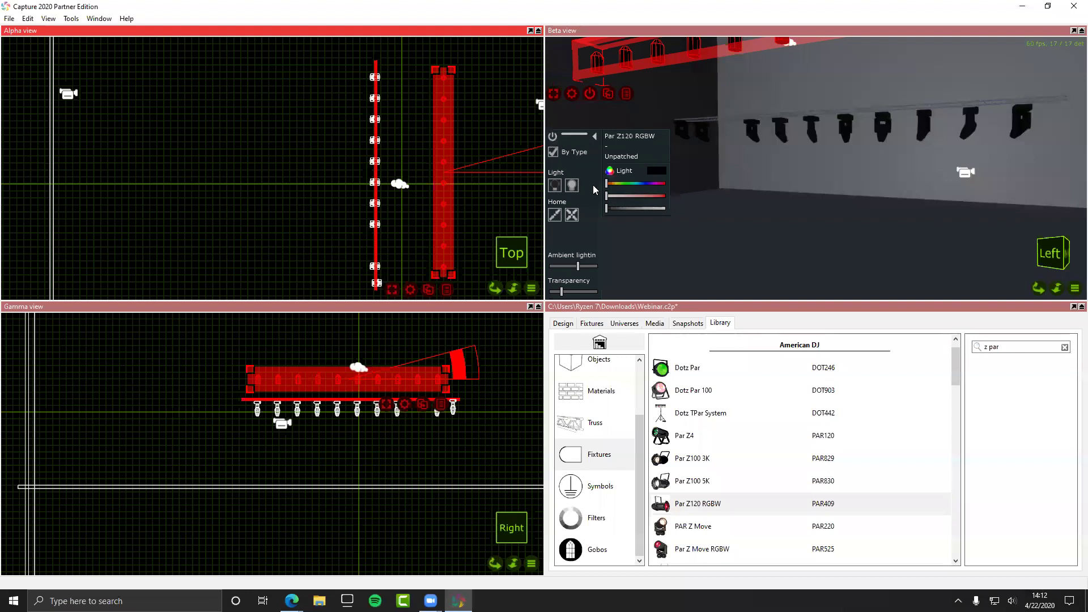
Step: Turn on the selected Pars' light in a light blue and use Focus to aim them all at one shared floor point
{"action": "left_click", "coordinate": [573, 185]}
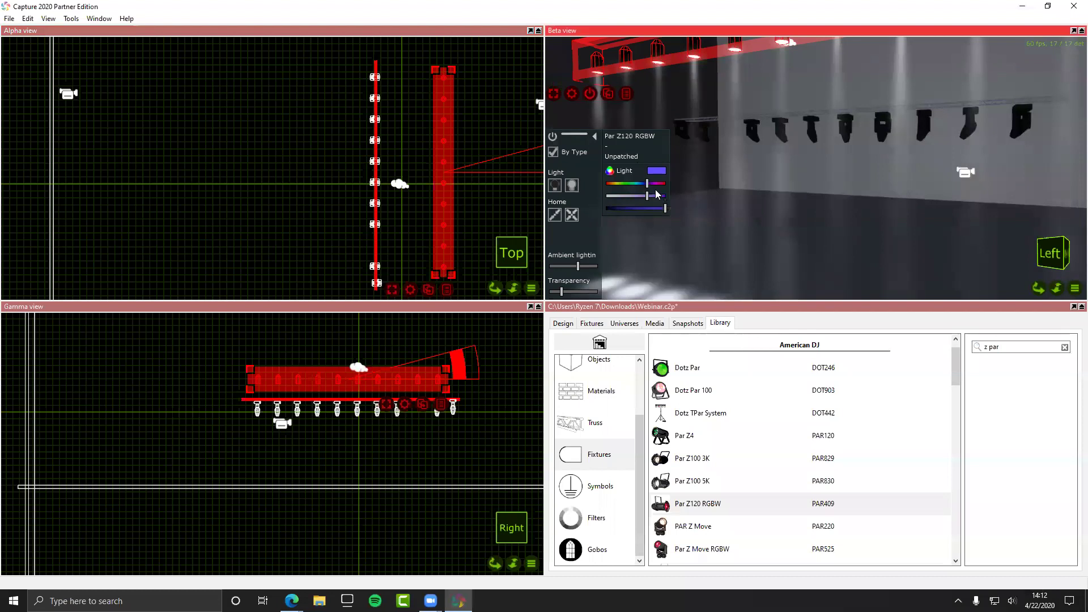
{"action": "mouse_move", "coordinate": [647, 184]}
{"action": "left_mouse_down"}
{"action": "mouse_move", "coordinate": [624, 184]}
{"action": "mouse_move", "coordinate": [664, 184]}
{"action": "mouse_move", "coordinate": [642, 183]}
{"action": "left_mouse_up"}
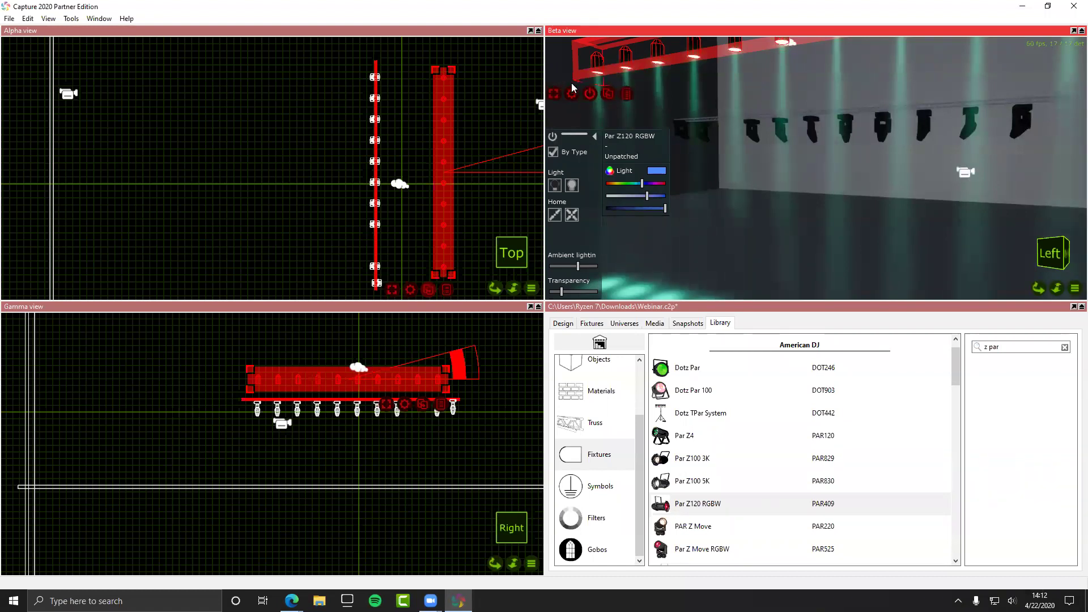
{"action": "left_click", "coordinate": [571, 97]}
{"action": "left_click", "coordinate": [627, 215]}
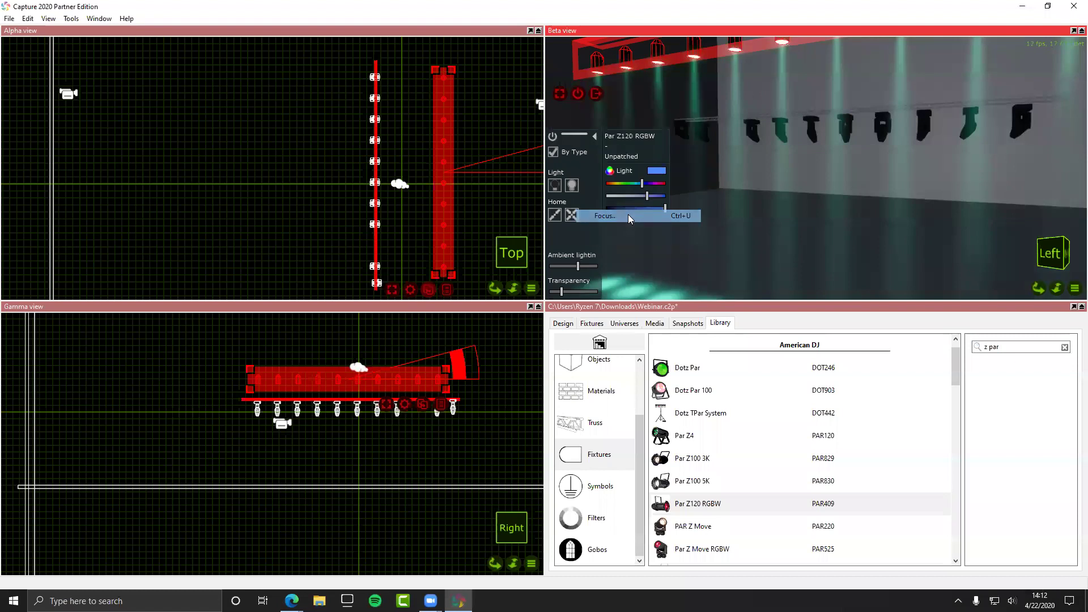
{"action": "mouse_move", "coordinate": [780, 272]}
{"action": "left_mouse_down"}
{"action": "mouse_move", "coordinate": [862, 255]}
{"action": "mouse_move", "coordinate": [815, 224]}
{"action": "mouse_move", "coordinate": [766, 253]}
{"action": "mouse_move", "coordinate": [765, 267]}
{"action": "mouse_move", "coordinate": [832, 194]}
{"action": "mouse_move", "coordinate": [731, 232]}
{"action": "mouse_move", "coordinate": [736, 244]}
{"action": "mouse_move", "coordinate": [854, 157]}
{"action": "mouse_move", "coordinate": [852, 83]}
{"action": "mouse_move", "coordinate": [844, 215]}
{"action": "mouse_move", "coordinate": [794, 256]}
{"action": "left_mouse_up"}
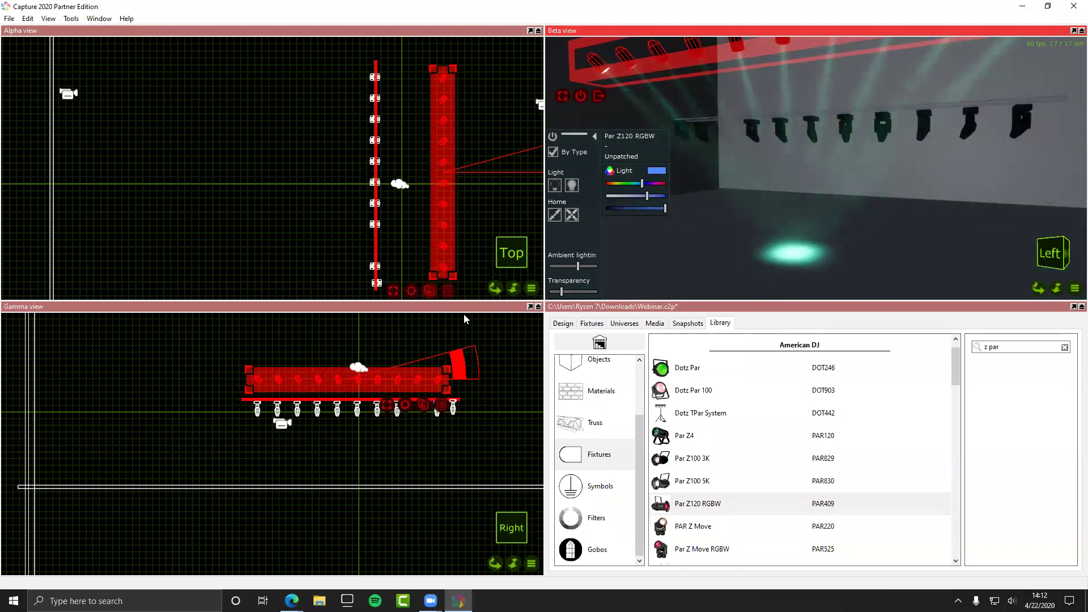
Step: Rotate the row of Pars slightly with the rotation handle in the Alpha top view and clear the selection
{"action": "scroll", "coordinate": [410, 388], "scroll_direction": "up", "scroll_amount": 2}
{"action": "left_click_drag", "start_coordinate": [430, 358], "coordinate": [398, 363]}
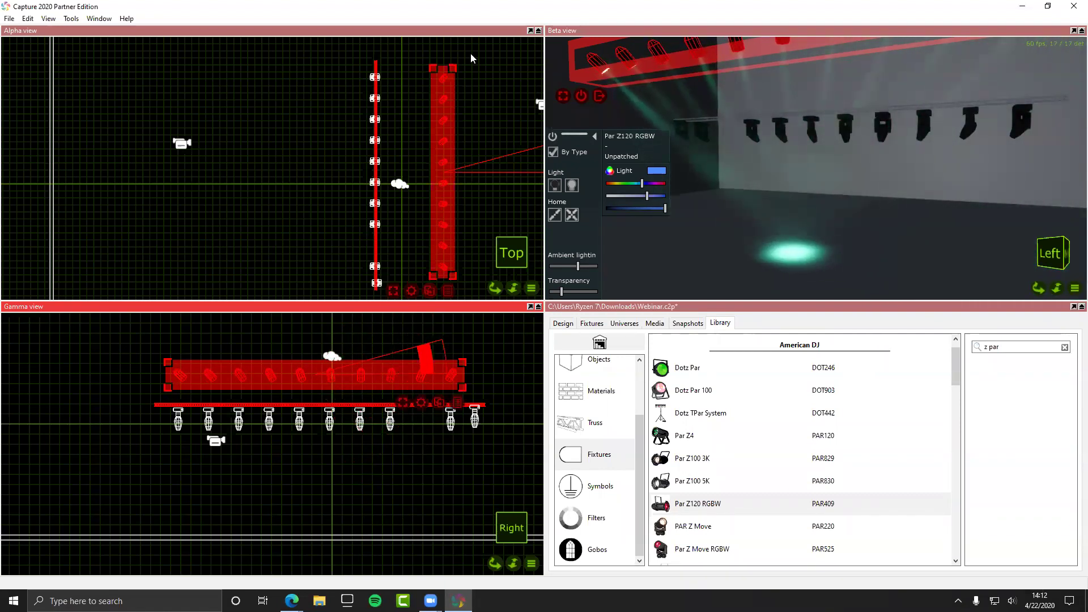
{"action": "scroll", "coordinate": [322, 202], "scroll_direction": "down", "scroll_amount": 2}
{"action": "mouse_move", "coordinate": [520, 164]}
{"action": "left_mouse_down", "text": "shift"}
{"action": "mouse_move", "coordinate": [513, 198]}
{"action": "mouse_move", "coordinate": [523, 162]}
{"action": "mouse_move", "coordinate": [535, 161]}
{"action": "mouse_move", "coordinate": [501, 102]}
{"action": "mouse_move", "coordinate": [519, 171]}
{"action": "left_mouse_up", "text": "shift"}
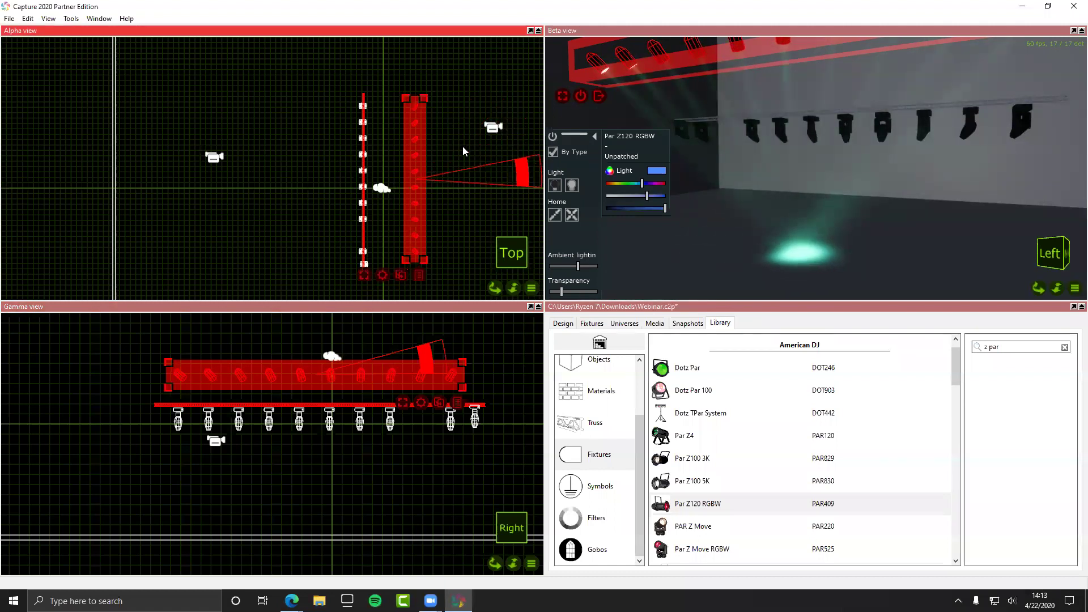
{"action": "left_click", "coordinate": [466, 151]}
Step: Select only one Par in the middle of the row and swing its orientation using the rotation handles in the Alpha and Gamma views
{"action": "left_click", "coordinate": [415, 175]}
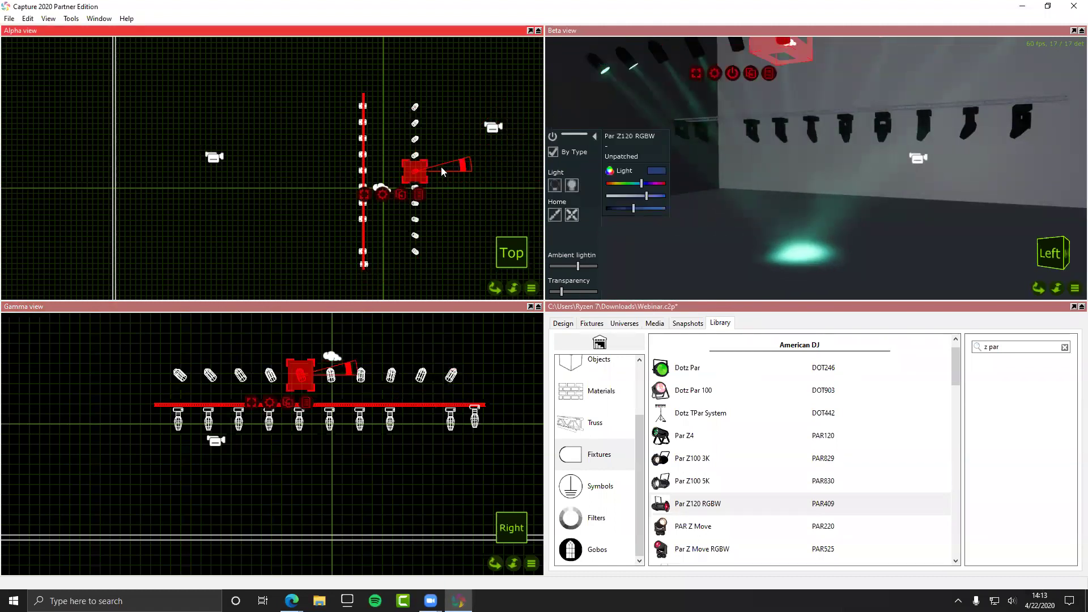
{"action": "left_click_drag", "start_coordinate": [470, 166], "coordinate": [476, 225], "text": "shift"}
{"action": "left_click_drag", "start_coordinate": [347, 369], "coordinate": [393, 350], "text": "shift"}
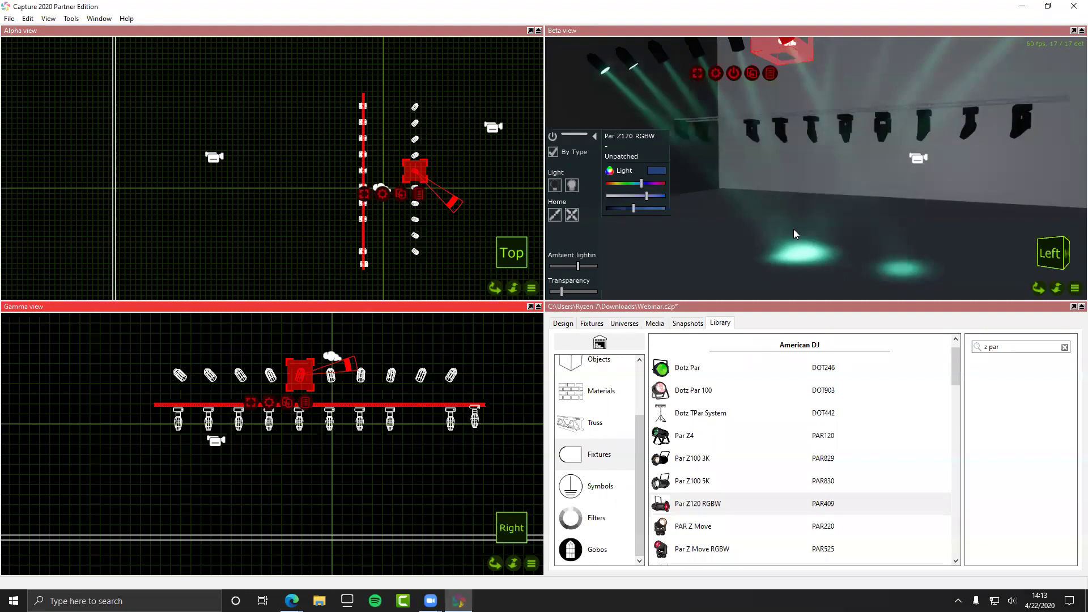
Step: Re-aim the single Par's beam at the floor beside the shared focus point in the Beta view, nudging its rotation in the Alpha view
{"action": "left_click", "coordinate": [911, 207]}
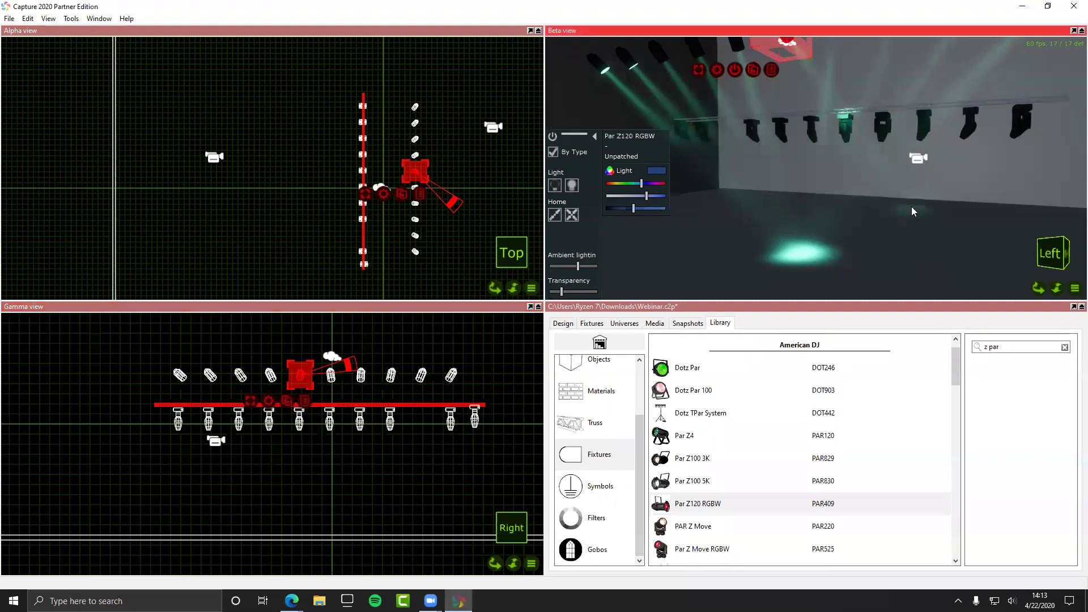
{"action": "mouse_move", "coordinate": [920, 230]}
{"action": "left_mouse_down"}
{"action": "mouse_move", "coordinate": [911, 277]}
{"action": "mouse_move", "coordinate": [907, 232]}
{"action": "left_mouse_up"}
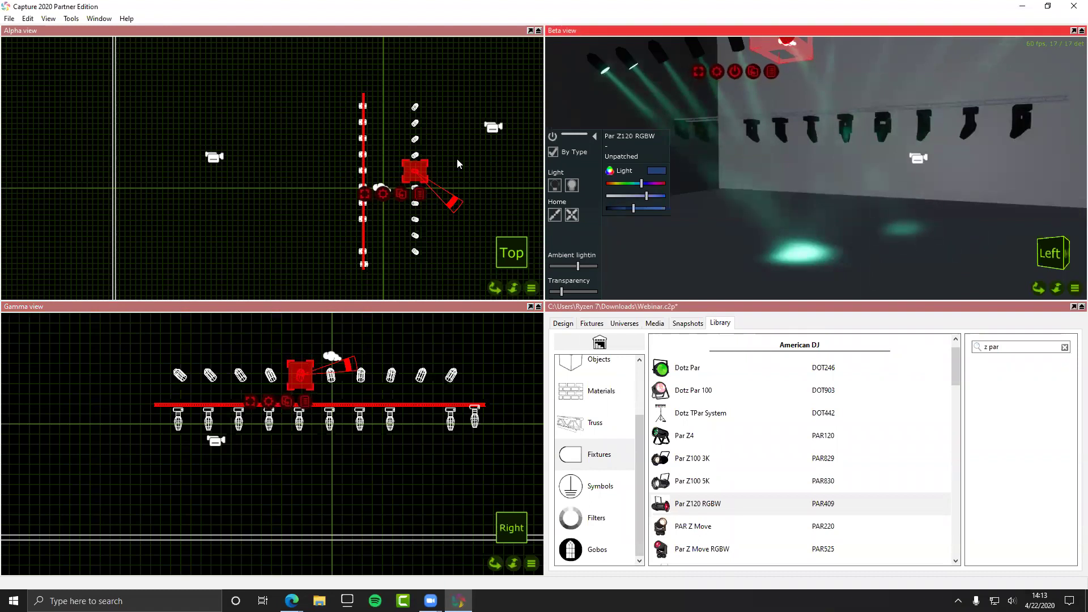
{"action": "left_click_drag", "start_coordinate": [452, 210], "coordinate": [447, 213]}
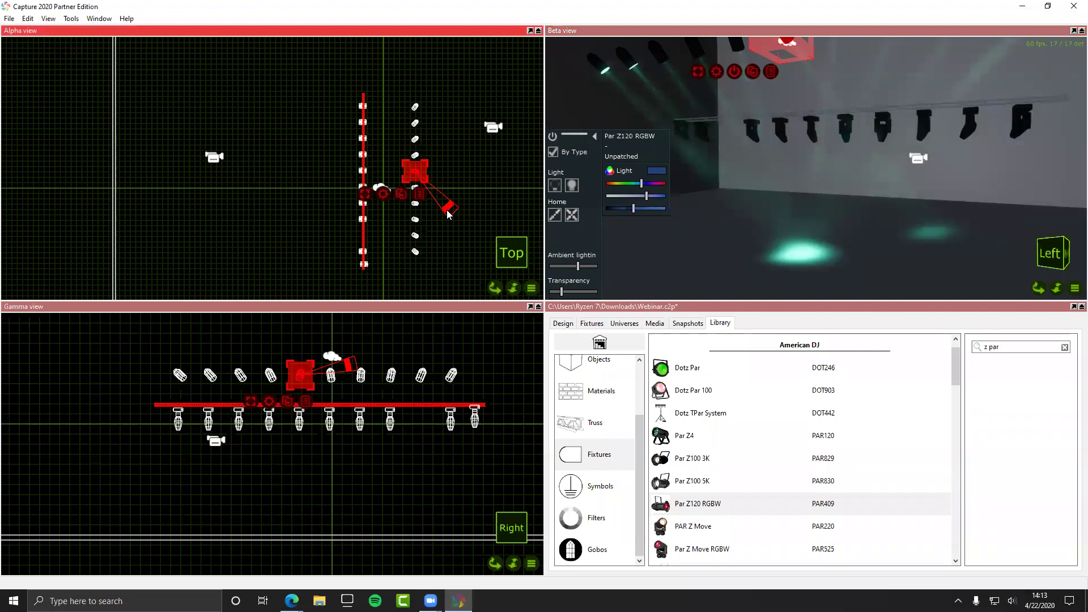
{"action": "left_click", "coordinate": [738, 250]}
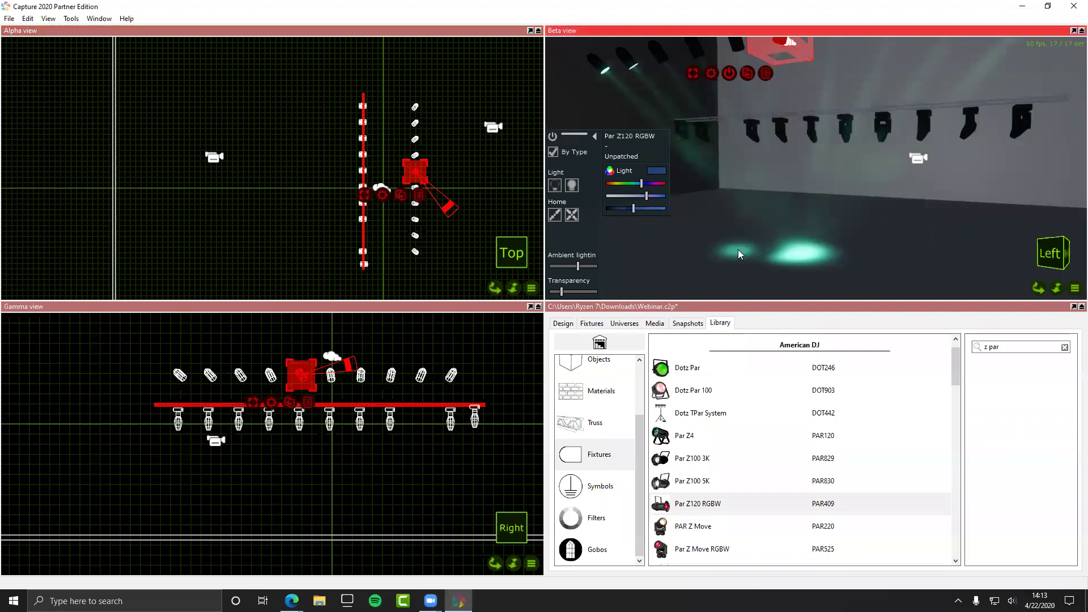
{"action": "left_click", "coordinate": [766, 235]}
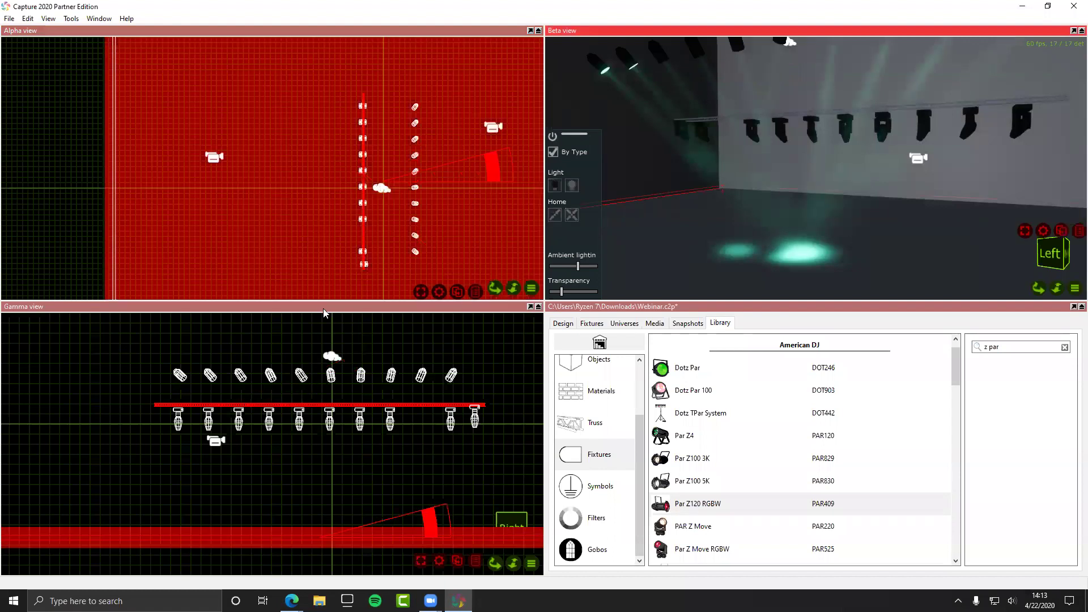
Step: Select a single Par in the Beta view and browse the Cindy color filters in the library, highlighting Deep Yellow
{"action": "left_click", "coordinate": [93, 194]}
{"action": "left_click", "coordinate": [628, 61]}
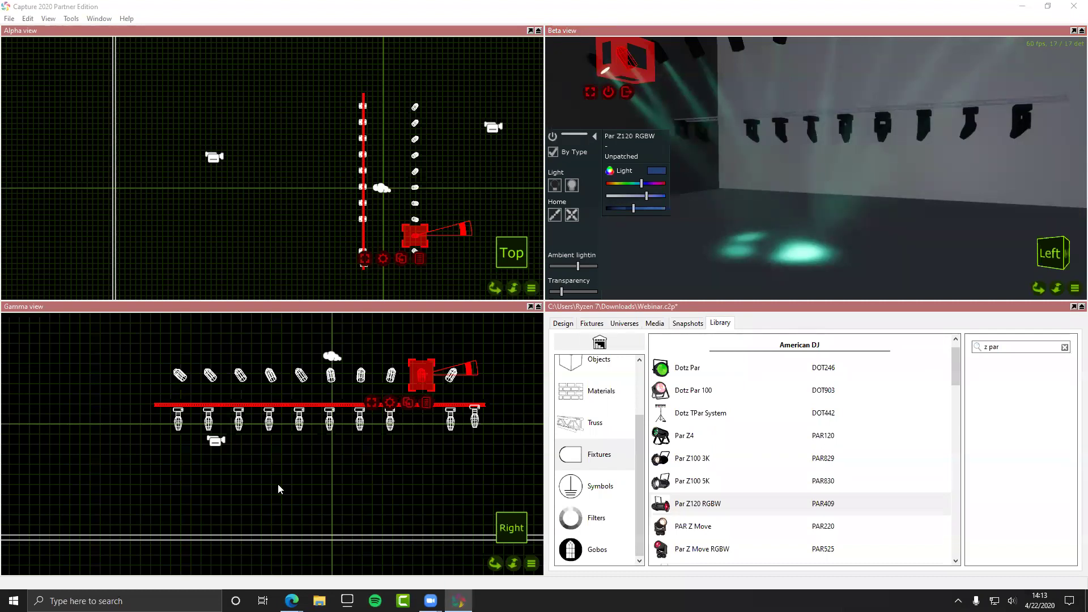
{"action": "left_click", "coordinate": [604, 525]}
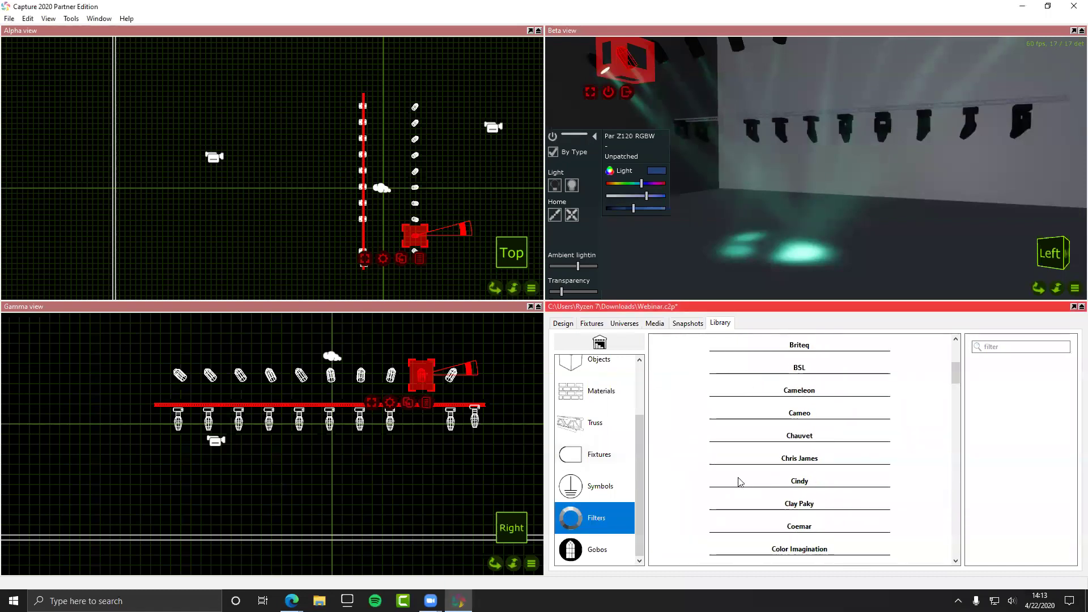
{"action": "left_click", "coordinate": [739, 482]}
{"action": "left_click", "coordinate": [728, 525]}
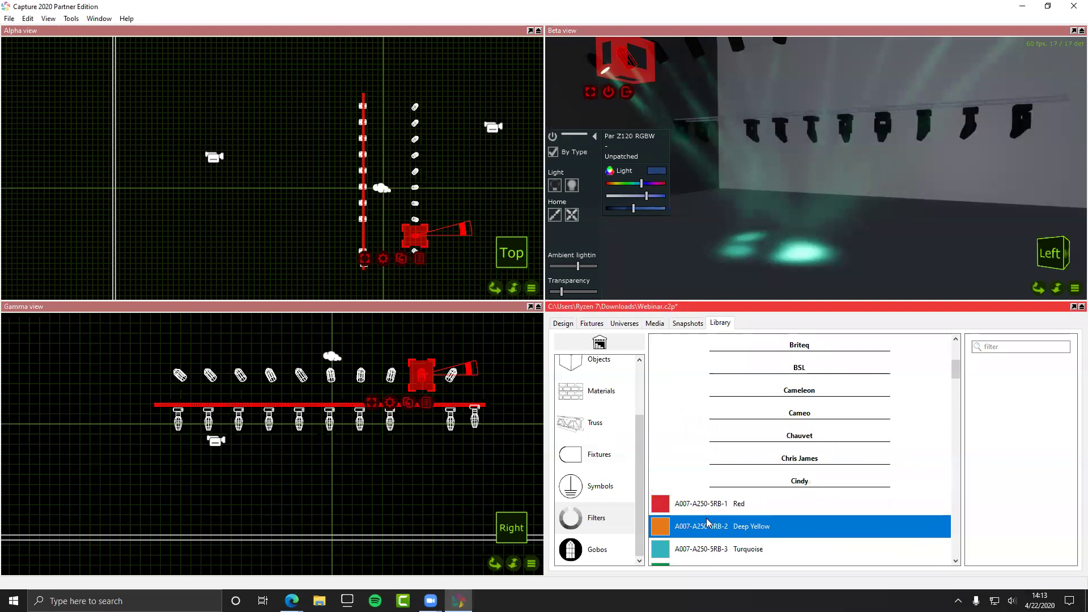
{"action": "scroll", "coordinate": [788, 493], "scroll_direction": "down", "scroll_amount": 2}
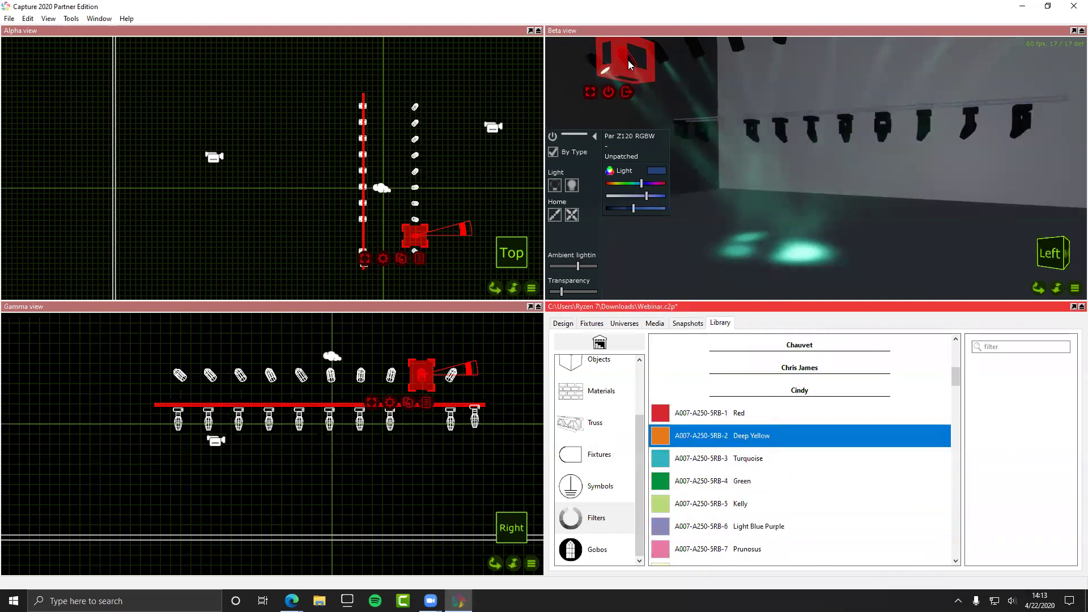
{"action": "scroll", "coordinate": [591, 469], "scroll_direction": "up", "scroll_amount": 1}
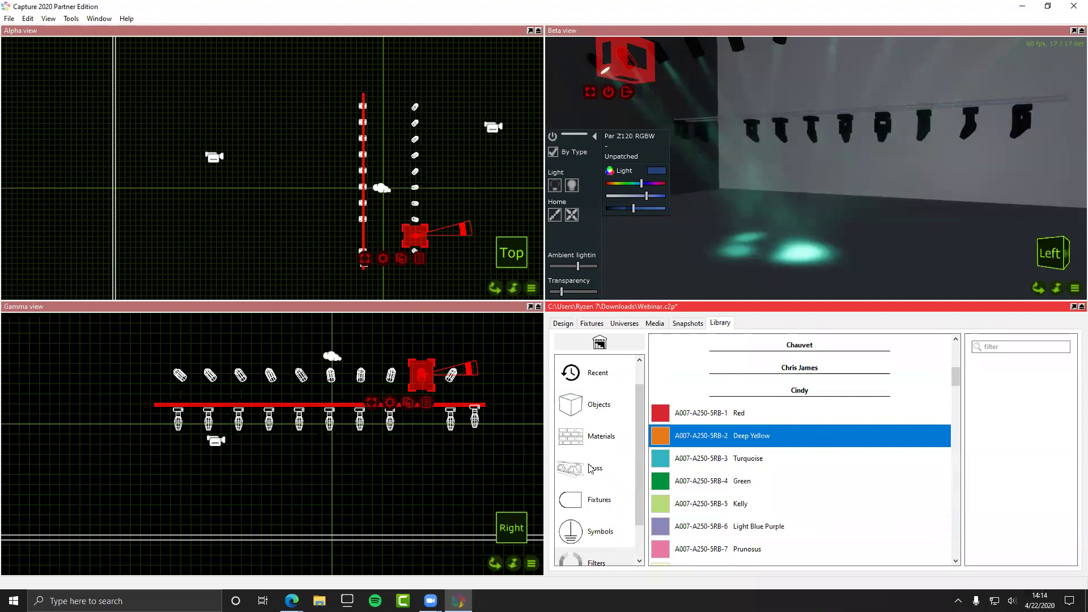
{"action": "scroll", "coordinate": [591, 447], "scroll_direction": "up", "scroll_amount": 1}
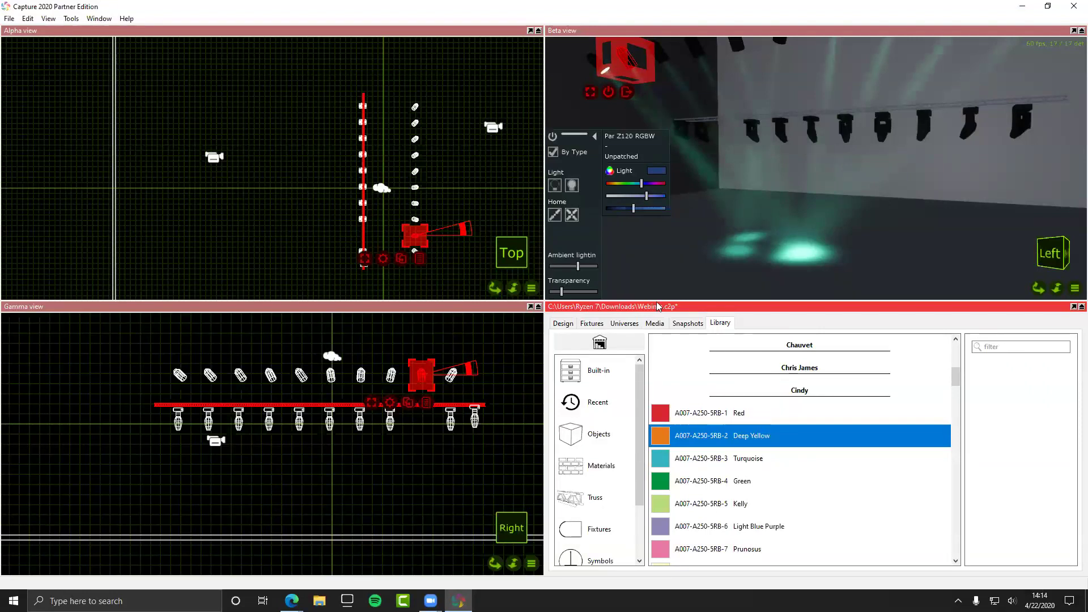
Step: Look over the project's universes, including their names, patch bases and channel preview
{"action": "left_click", "coordinate": [624, 323]}
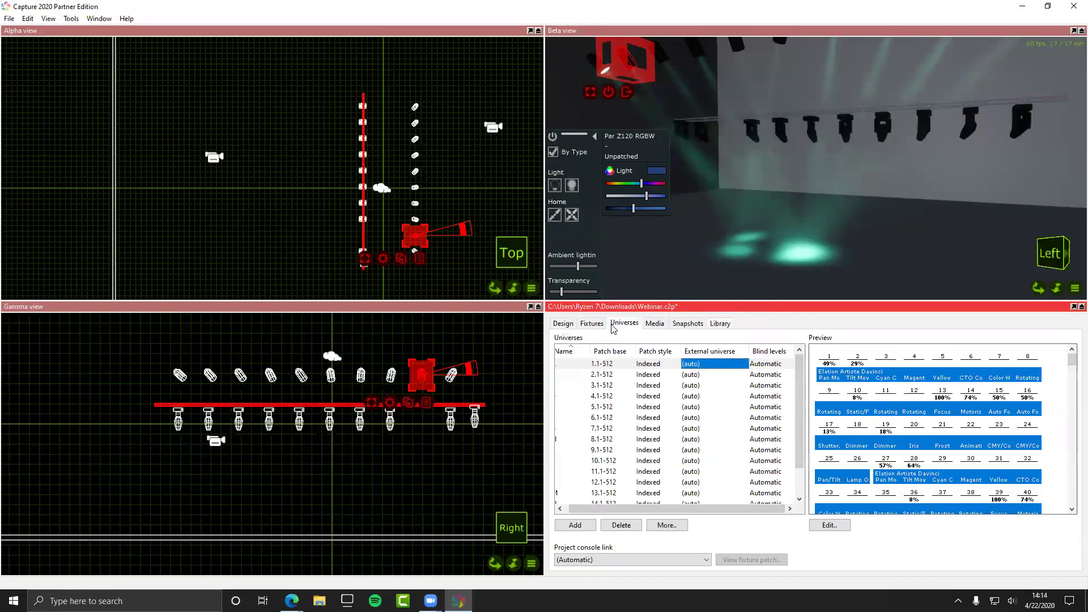
{"action": "left_click", "coordinate": [661, 363]}
{"action": "left_click", "coordinate": [662, 386]}
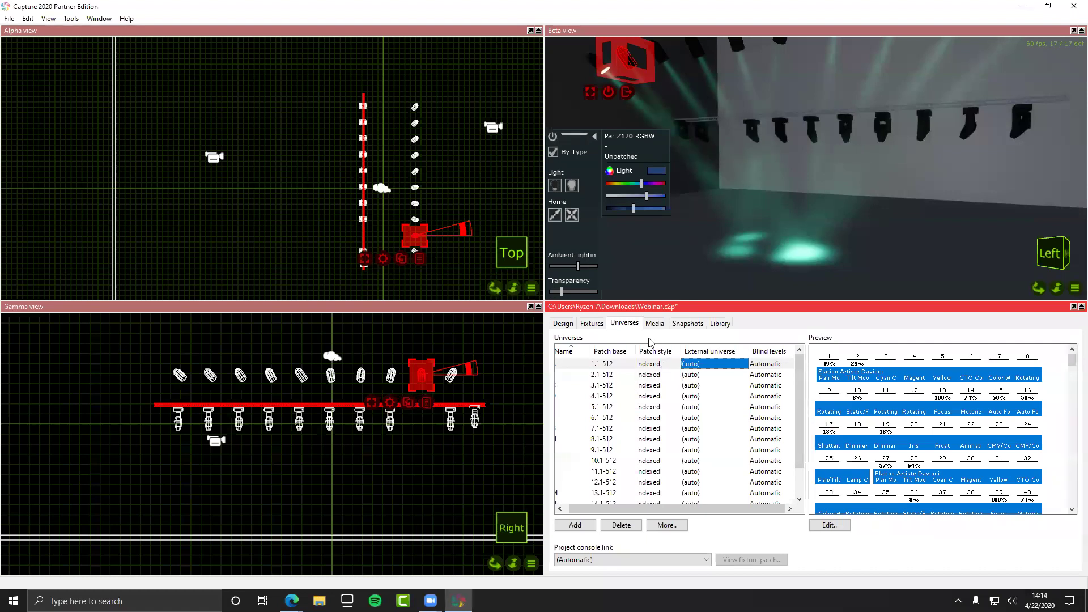
{"action": "left_click_drag", "start_coordinate": [686, 508], "coordinate": [674, 508]}
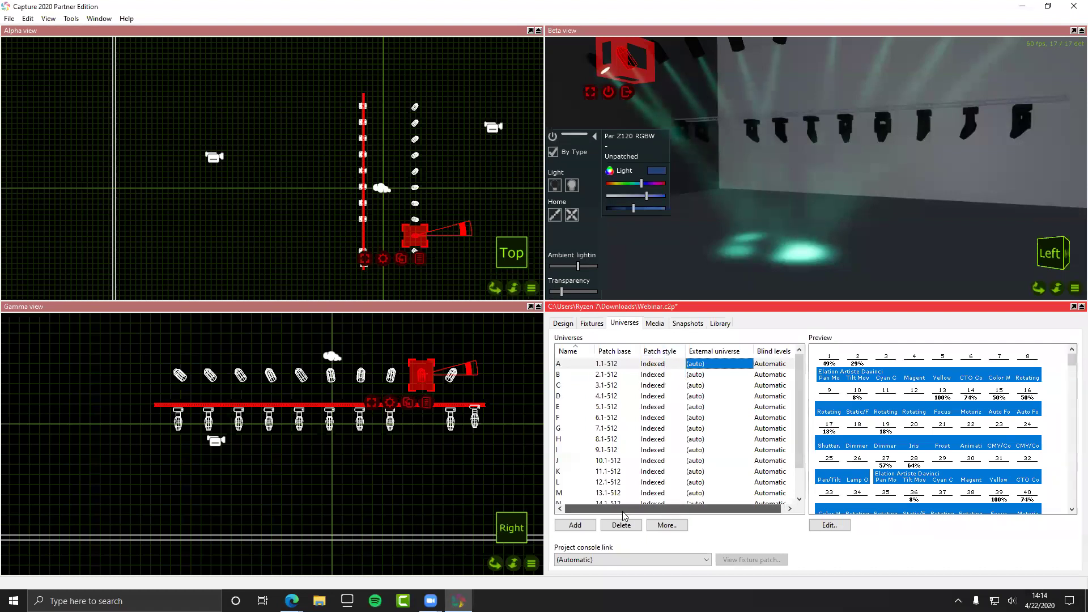
Step: Select all the Par Z120 RGBW entries in the project fixtures list
{"action": "left_click", "coordinate": [592, 323]}
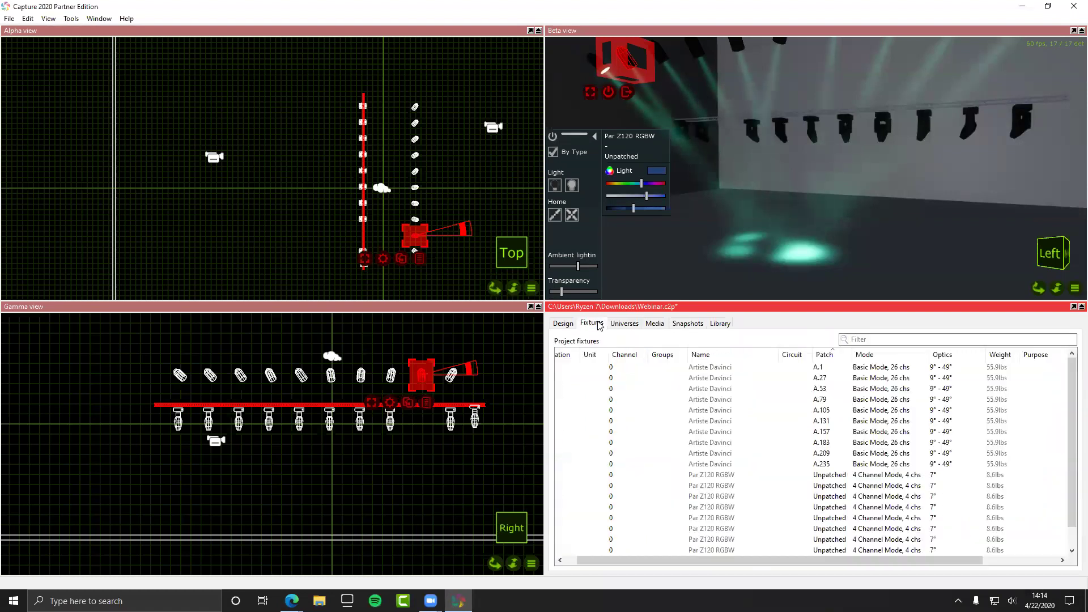
{"action": "left_click", "coordinate": [697, 476]}
{"action": "key", "text": "Down"}
{"action": "key", "text": "Down"}
{"action": "key", "text": "Down"}
{"action": "key", "text": "Down"}
{"action": "key", "text": "Down"}
{"action": "key", "text": "Down"}
{"action": "key", "text": "Down"}
{"action": "key", "text": "Down"}
{"action": "key", "text": "Down"}
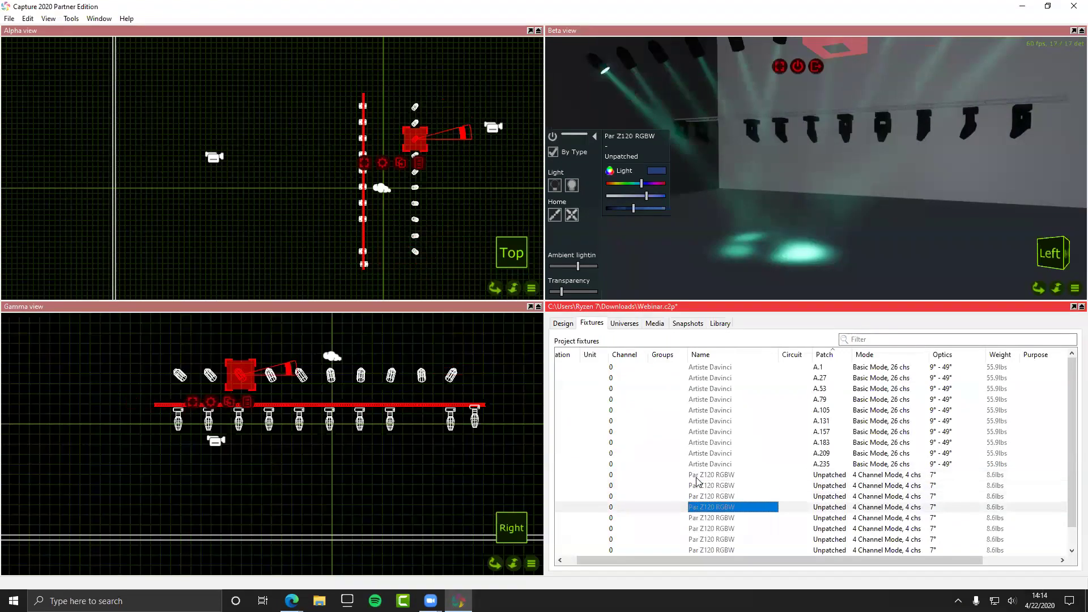
{"action": "key", "text": "shift+Up"}
{"action": "key", "text": "shift+Up"}
{"action": "key", "text": "shift+Up"}
{"action": "key", "text": "shift+Up"}
{"action": "key", "text": "shift+Up"}
{"action": "key", "text": "shift+Up"}
{"action": "key", "text": "shift+Up"}
{"action": "key", "text": "shift+Up"}
{"action": "key", "text": "shift+Up"}
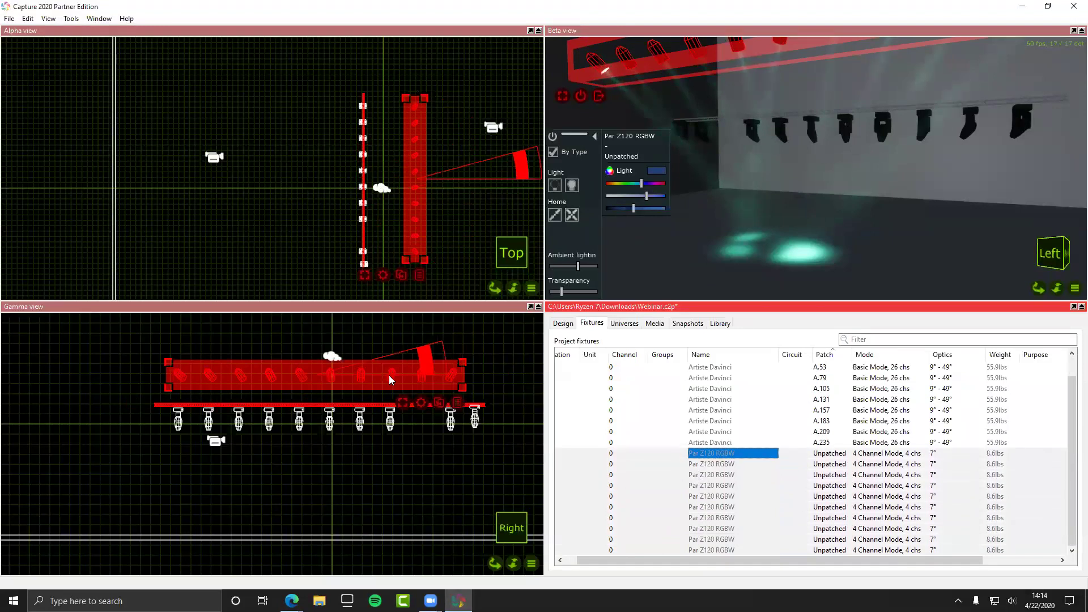
{"action": "right_click", "coordinate": [420, 404]}
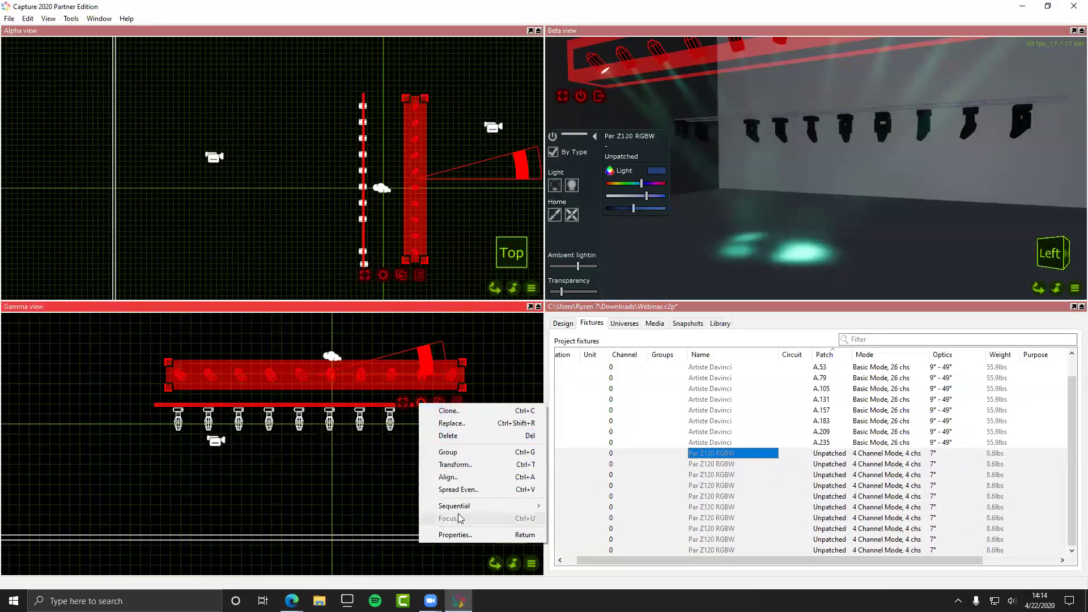
{"action": "mouse_move", "coordinate": [459, 506]}
{"action": "left_click", "coordinate": [583, 533]}
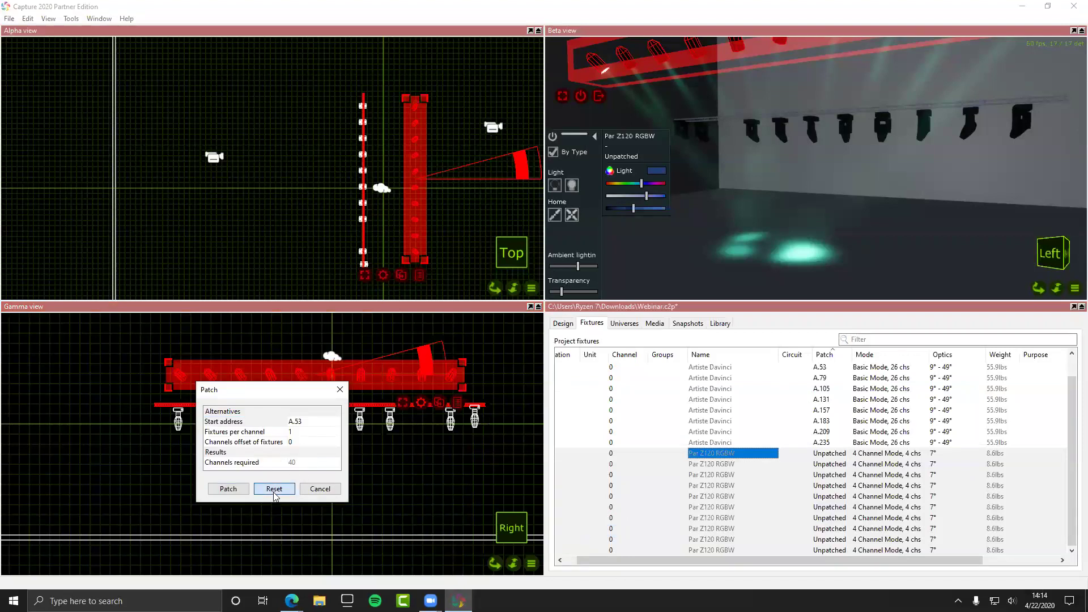
{"action": "left_click", "coordinate": [320, 489]}
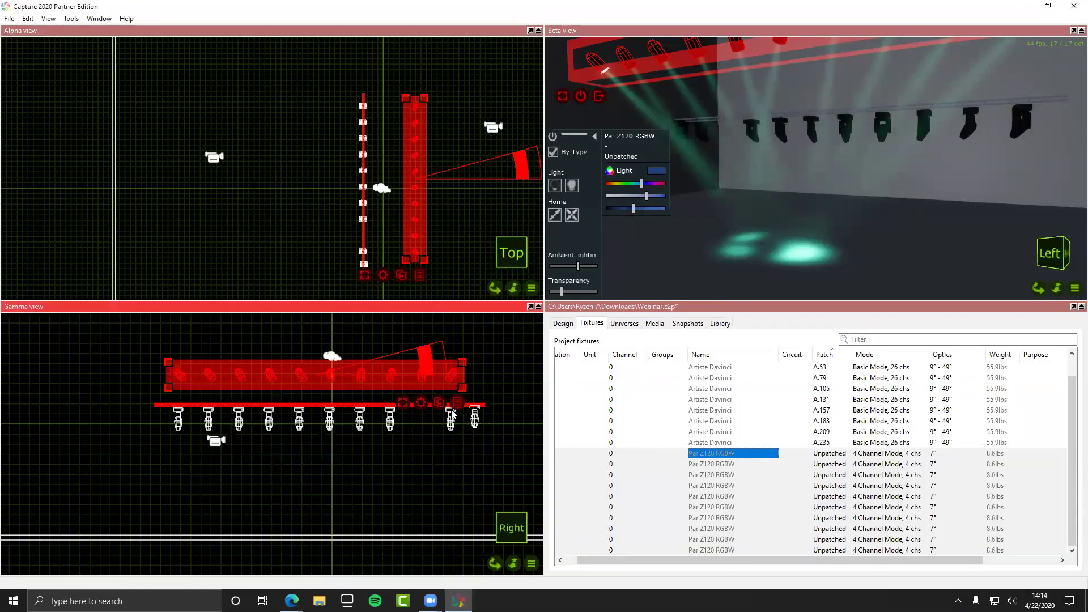
Step: Patch the selected Pars sequentially from start address A.53 with one fixture per channel and no channel offset
{"action": "right_click", "coordinate": [415, 403]}
{"action": "mouse_move", "coordinate": [465, 510]}
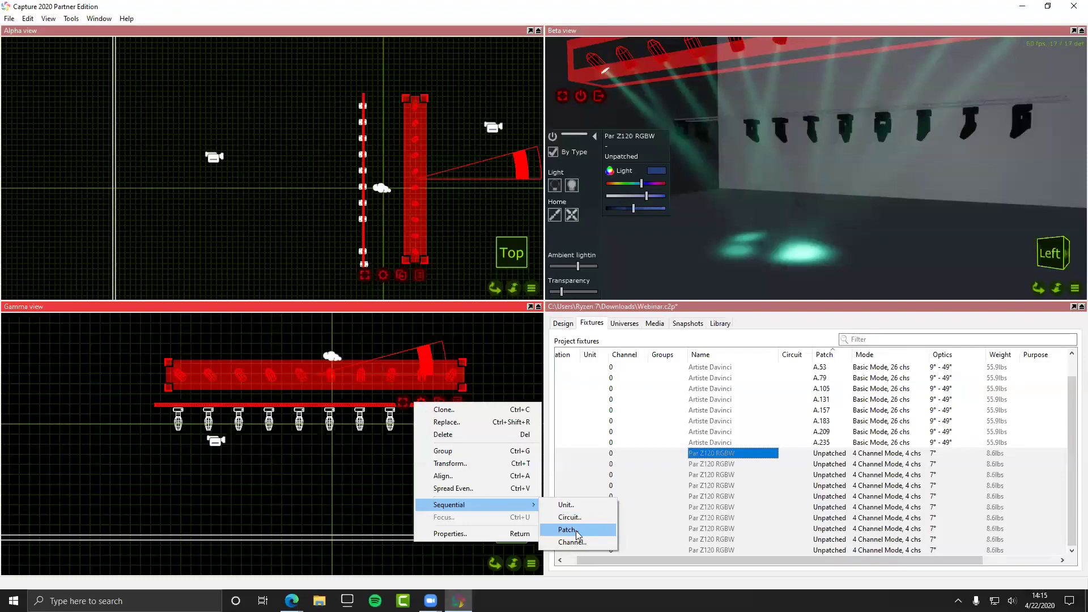
{"action": "left_click", "coordinate": [576, 531]}
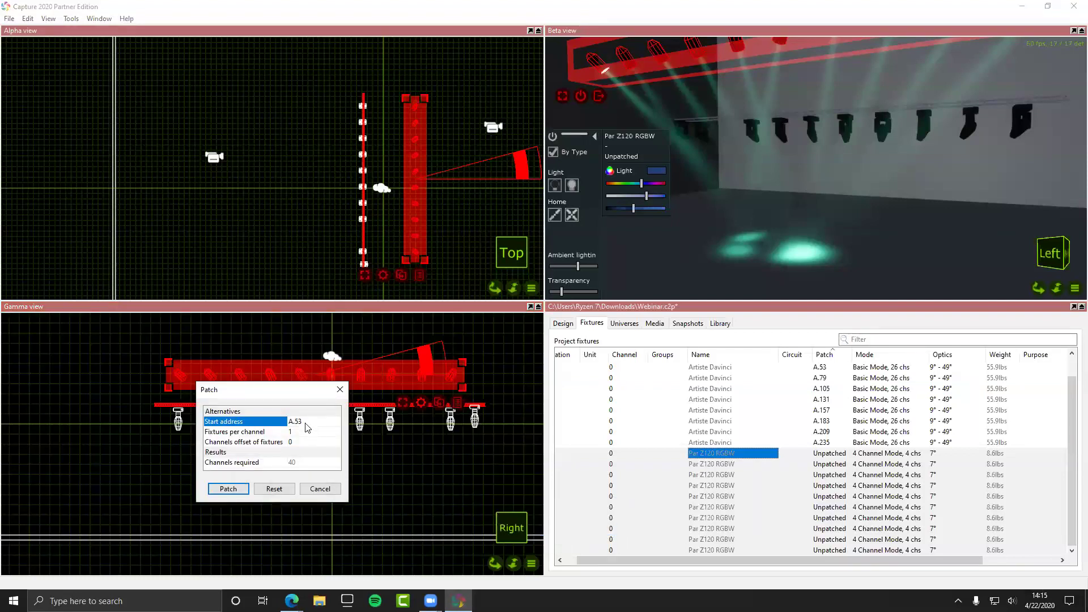
{"action": "left_click", "coordinate": [228, 488]}
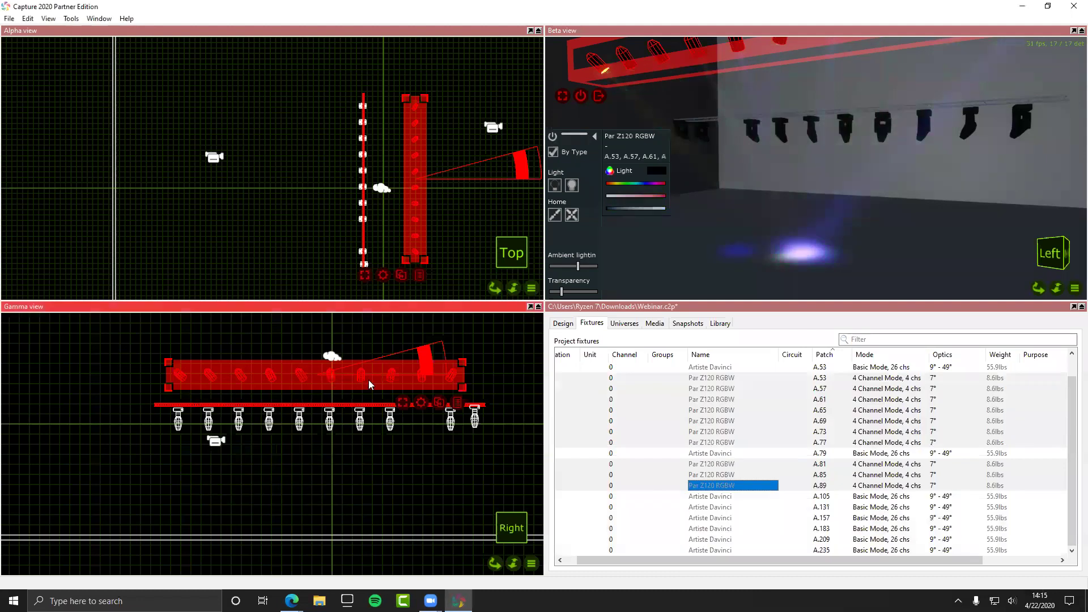
Step: Review the Par patched at A.53, the project properties and the universe channel preview, and clear the selection
{"action": "left_click", "coordinate": [635, 402]}
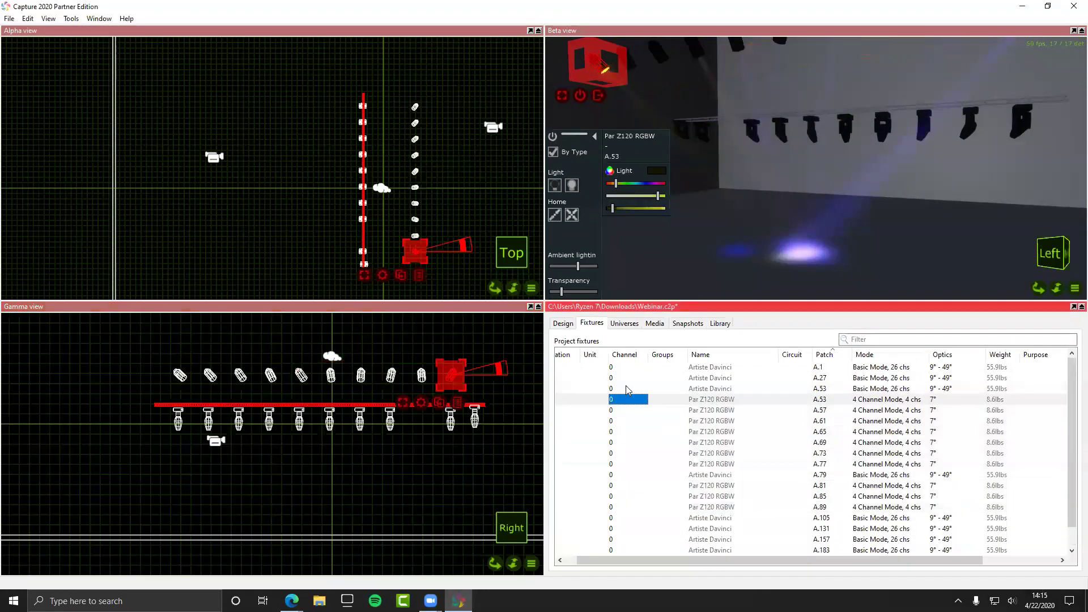
{"action": "left_click", "coordinate": [570, 324]}
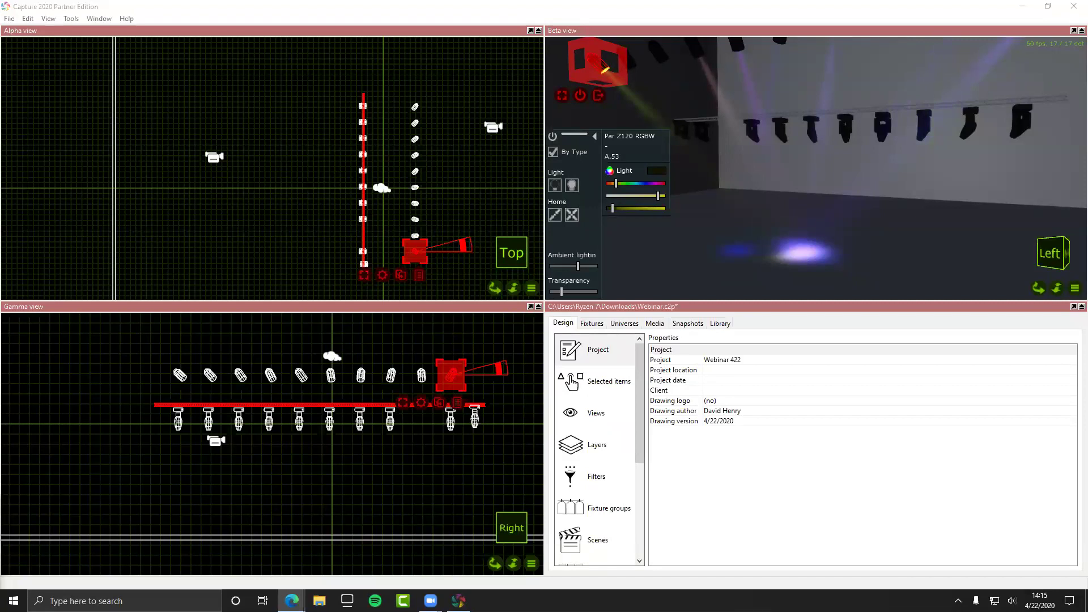
{"action": "key", "text": "XF86AudioLowerVolume"}
{"action": "left_click", "coordinate": [624, 323]}
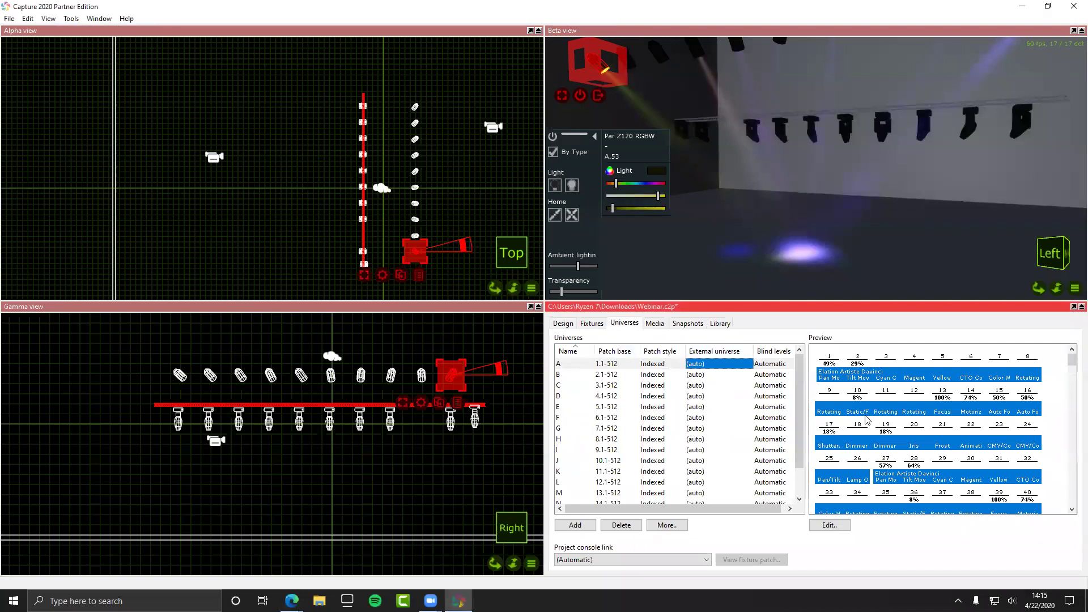
{"action": "left_click_drag", "start_coordinate": [731, 115], "coordinate": [770, 234]}
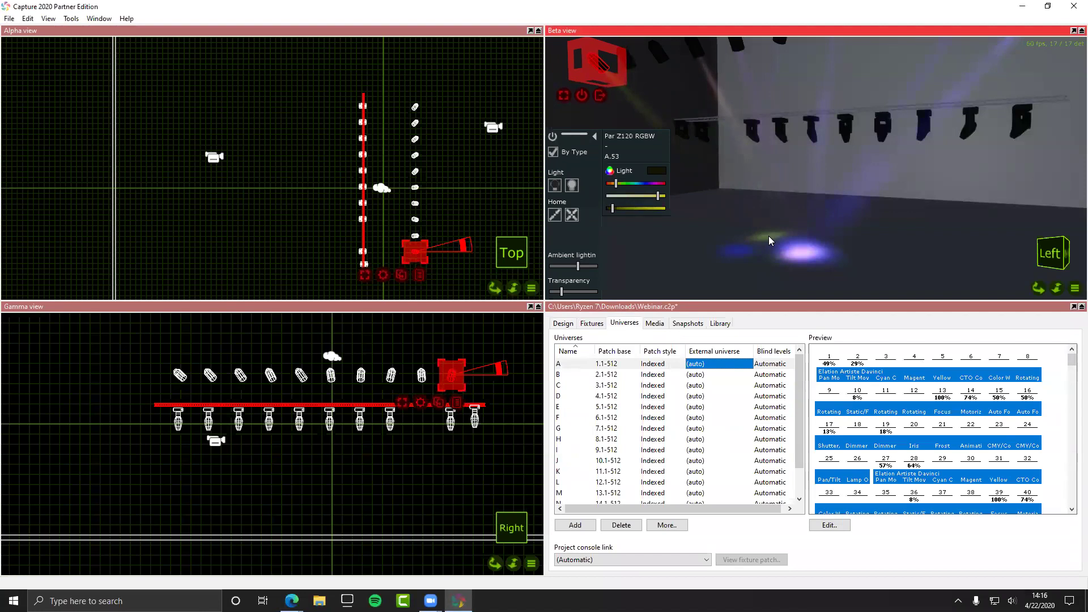
{"action": "left_click", "coordinate": [589, 323]}
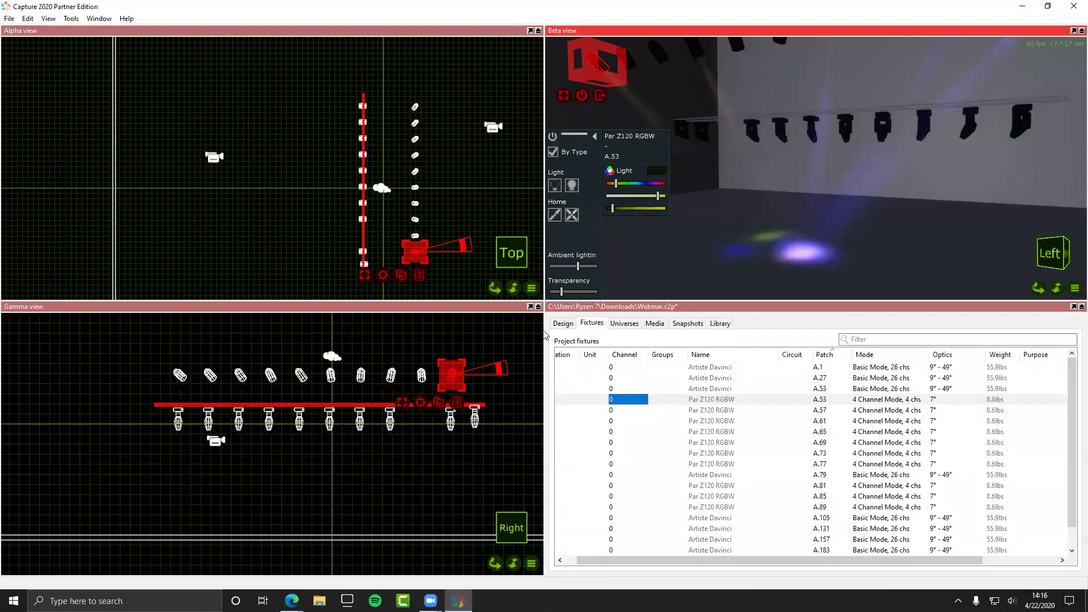
{"action": "left_click", "coordinate": [498, 361]}
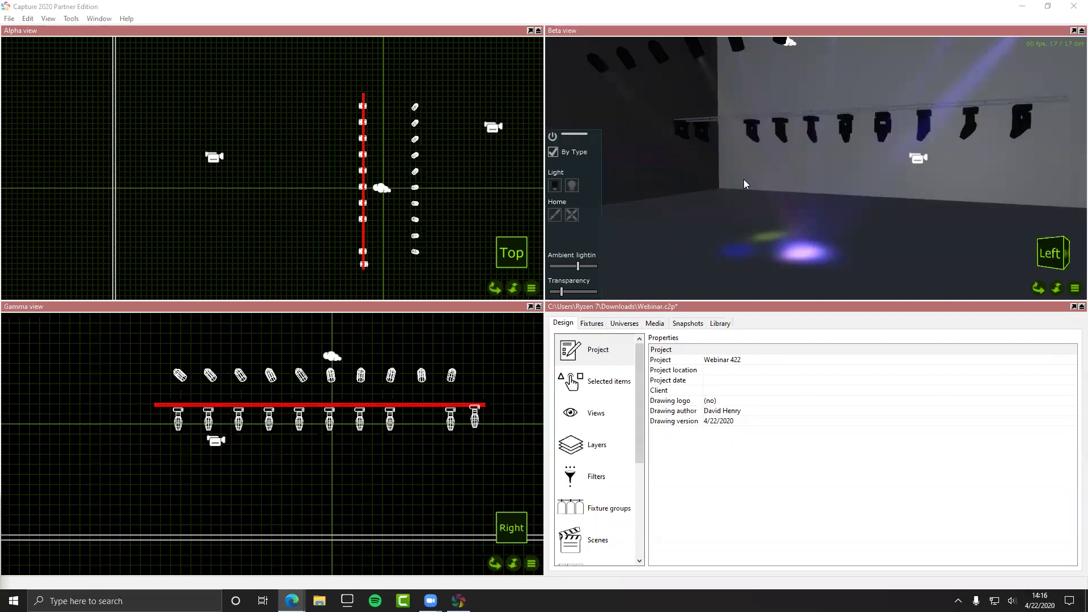
Step: Frame both fixture rows in the Beta view and select the dark wall behind them
{"action": "left_click_drag", "start_coordinate": [743, 179], "coordinate": [775, 185]}
{"action": "scroll", "coordinate": [774, 180], "scroll_direction": "down", "scroll_amount": 5}
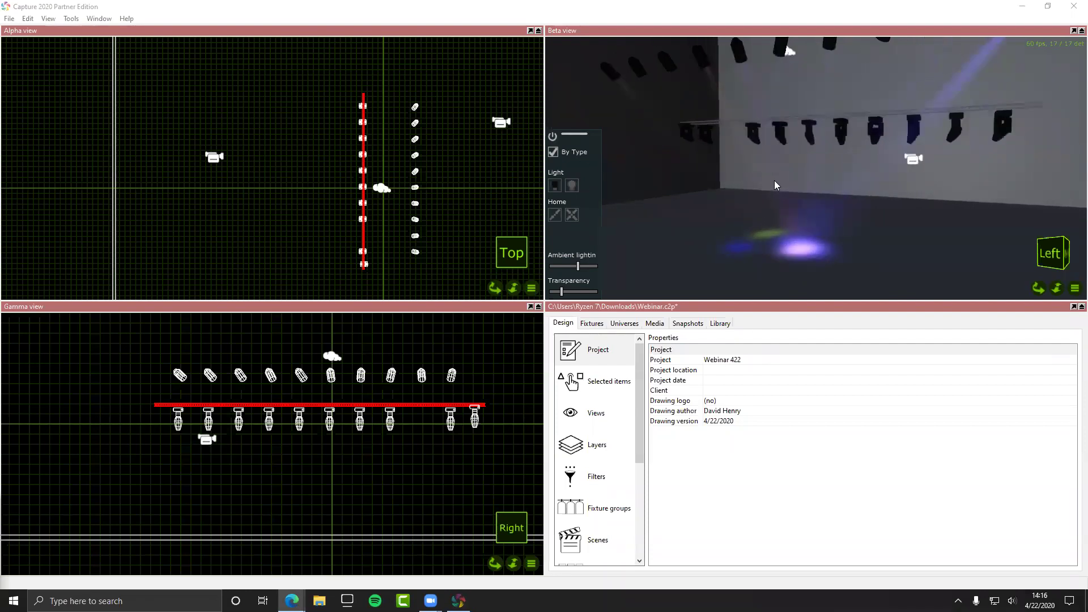
{"action": "scroll", "coordinate": [774, 180], "scroll_direction": "up", "scroll_amount": 3}
{"action": "left_click", "coordinate": [676, 172]}
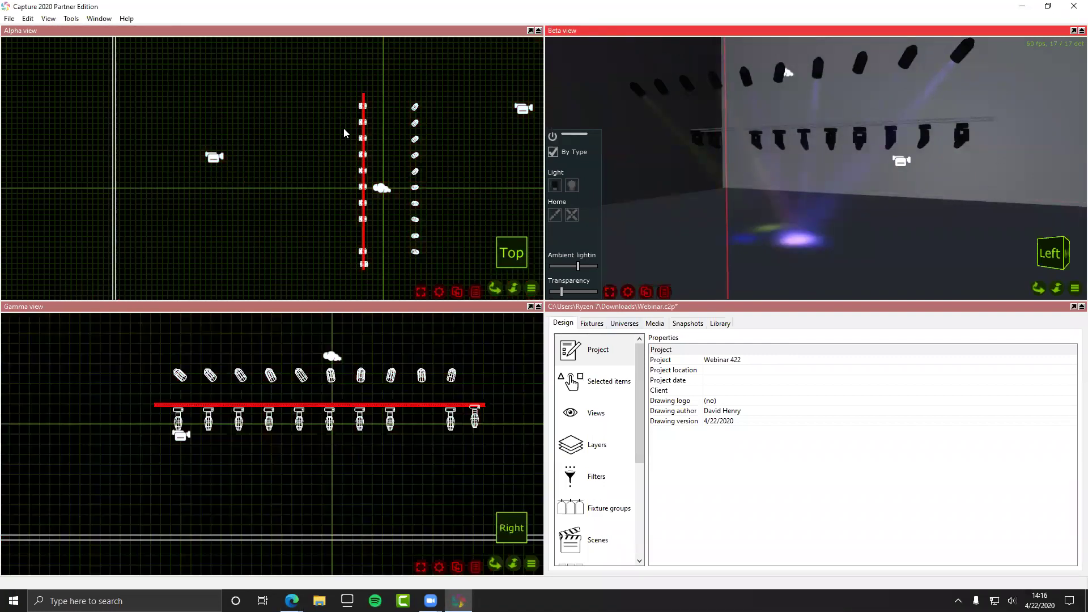
{"action": "left_click", "coordinate": [319, 176]}
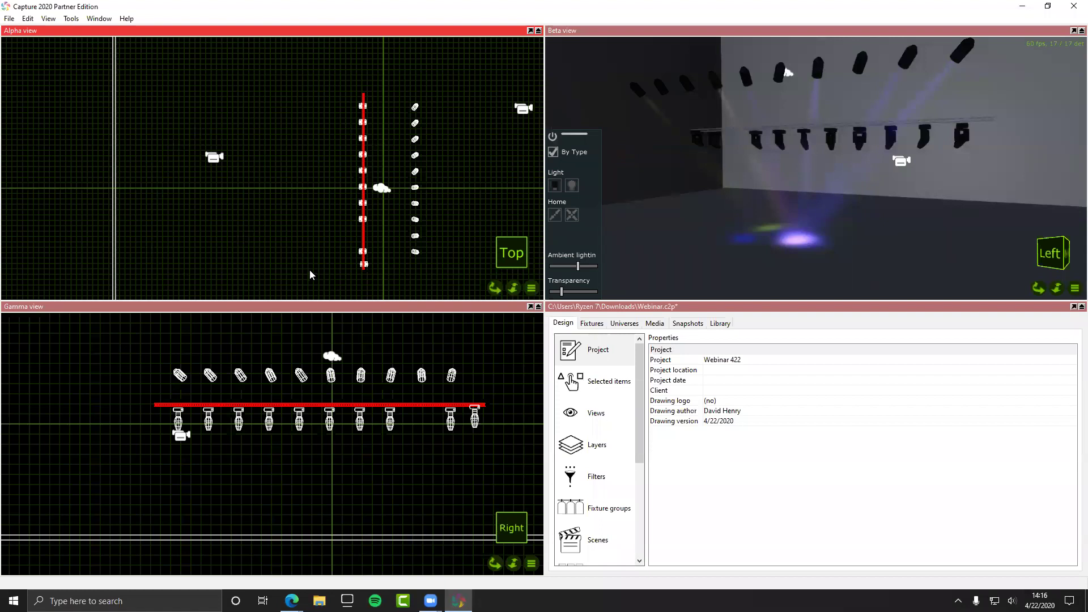
{"action": "left_click", "coordinate": [652, 166]}
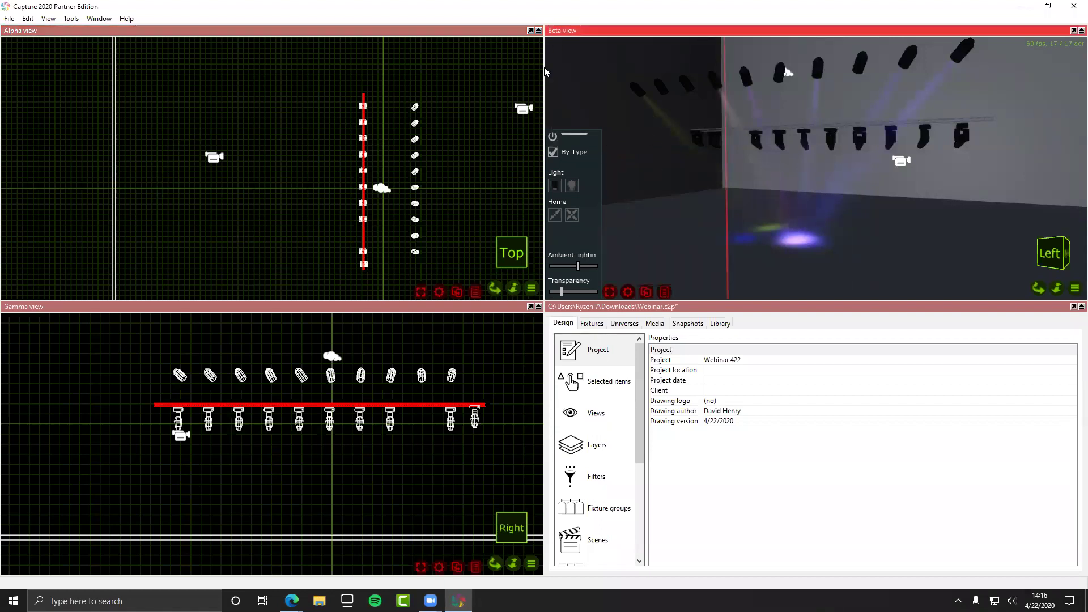
Step: Assign the logo-elation image from Downloads as the texture image of the Grey, Dim Matte material
{"action": "scroll", "coordinate": [605, 516], "scroll_direction": "down", "scroll_amount": 3}
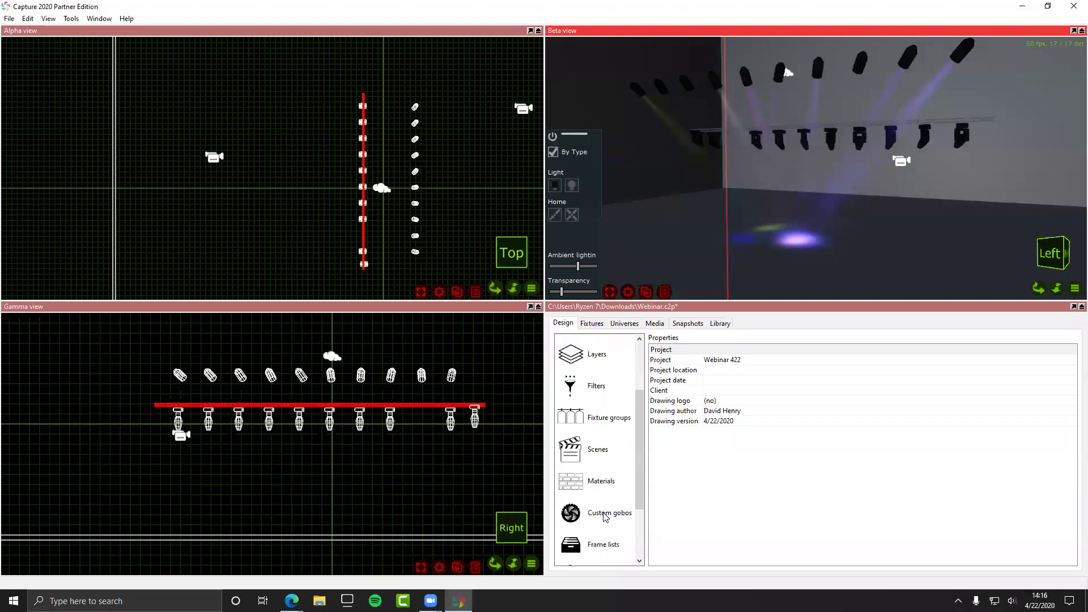
{"action": "left_click", "coordinate": [598, 496]}
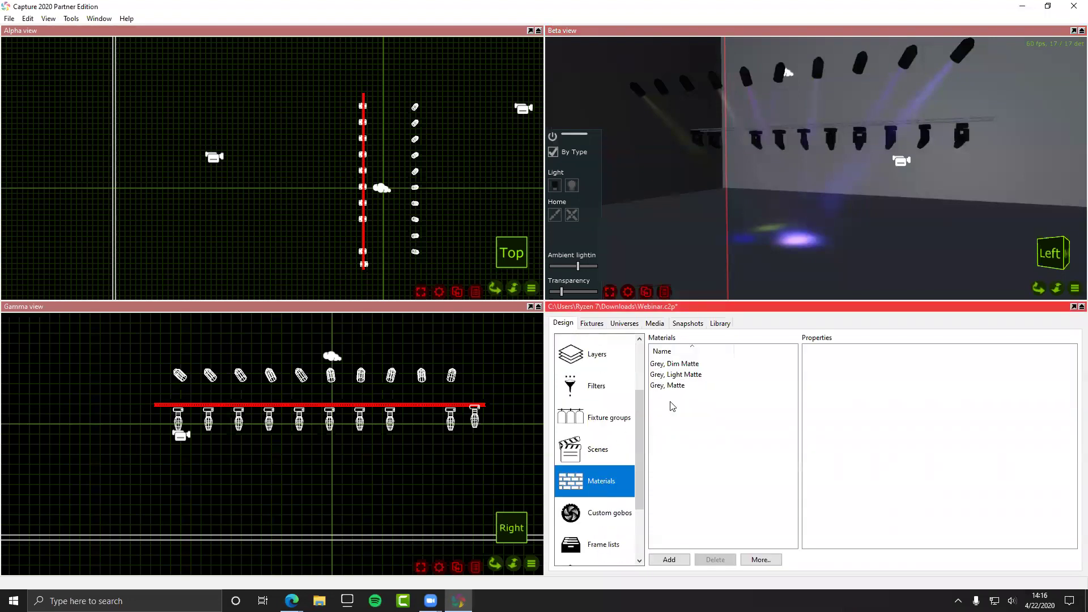
{"action": "left_click", "coordinate": [694, 364]}
{"action": "left_click", "coordinate": [699, 375]}
{"action": "left_click", "coordinate": [702, 385]}
{"action": "left_click", "coordinate": [706, 365]}
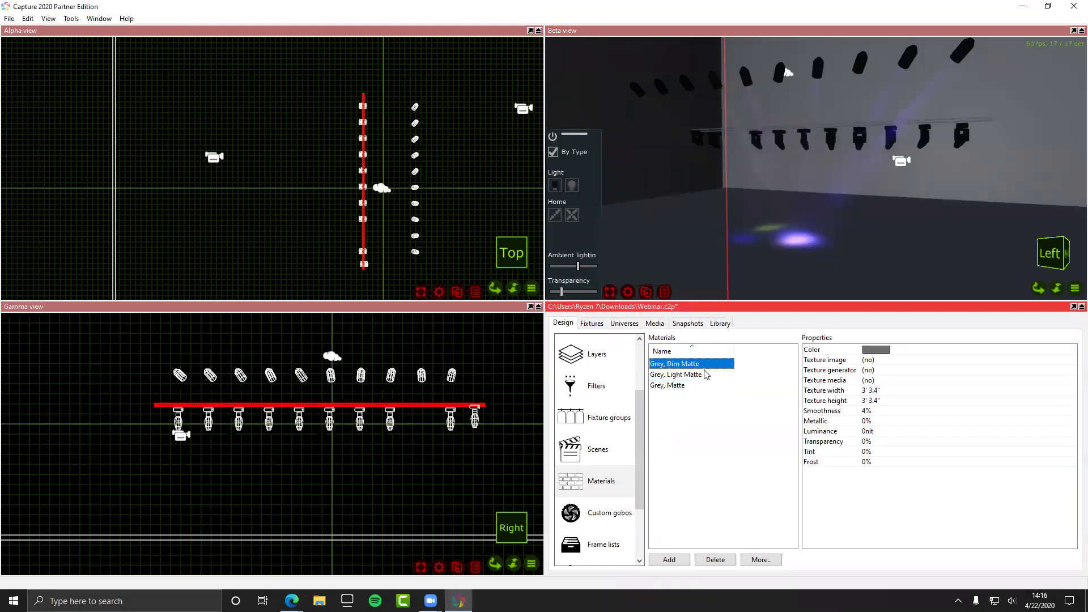
{"action": "left_click", "coordinate": [877, 361]}
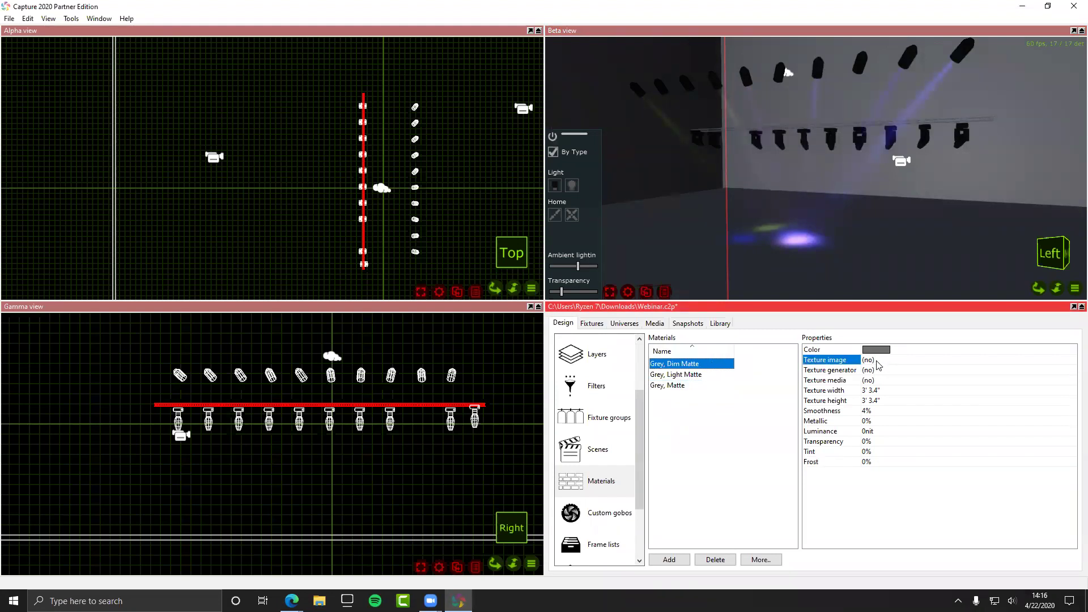
{"action": "left_click", "coordinate": [872, 362]}
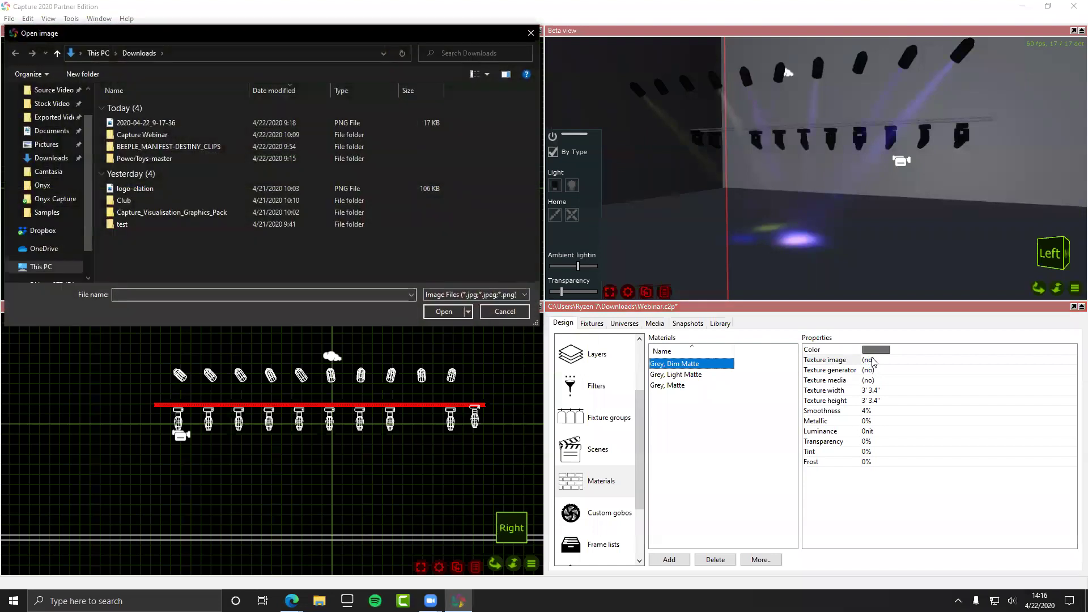
{"action": "left_click", "coordinate": [211, 189]}
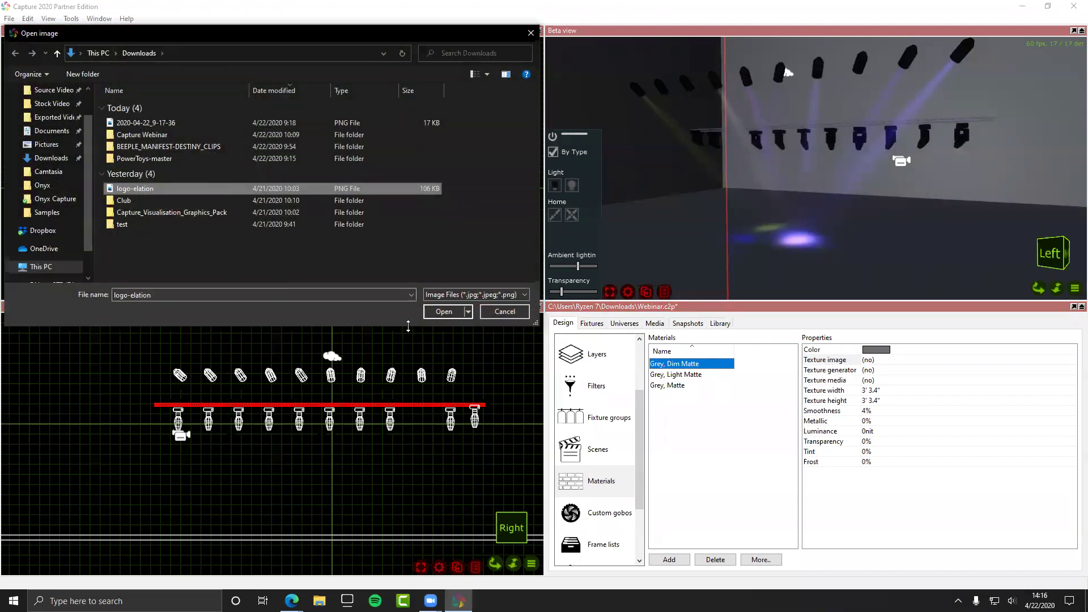
{"action": "left_click", "coordinate": [444, 311]}
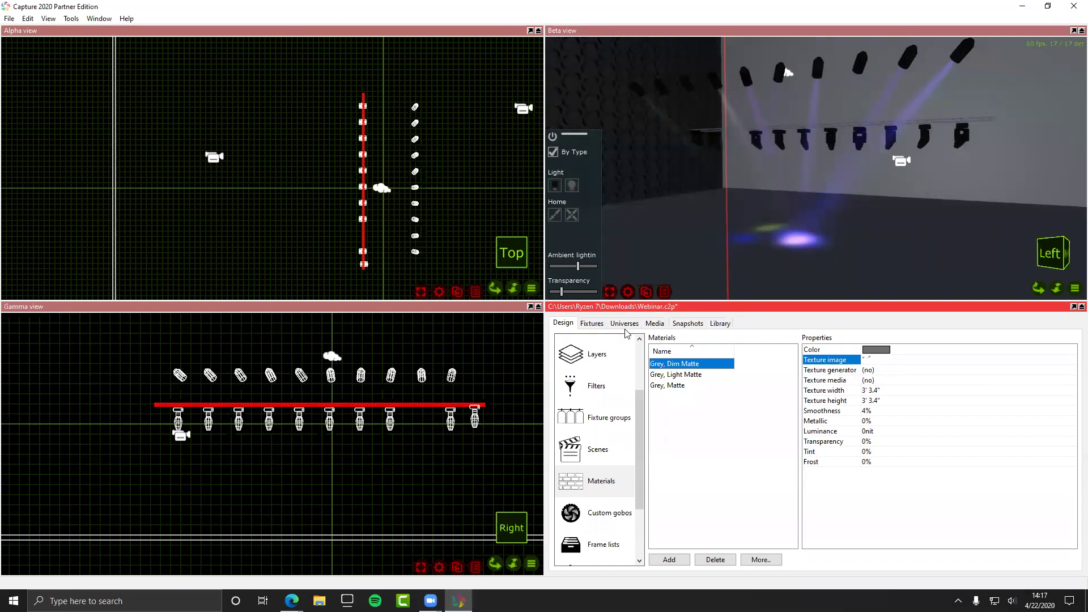
Step: Look through the Wood, Metals and Construction materials in the library, and return to the project's materials
{"action": "left_click", "coordinate": [689, 324]}
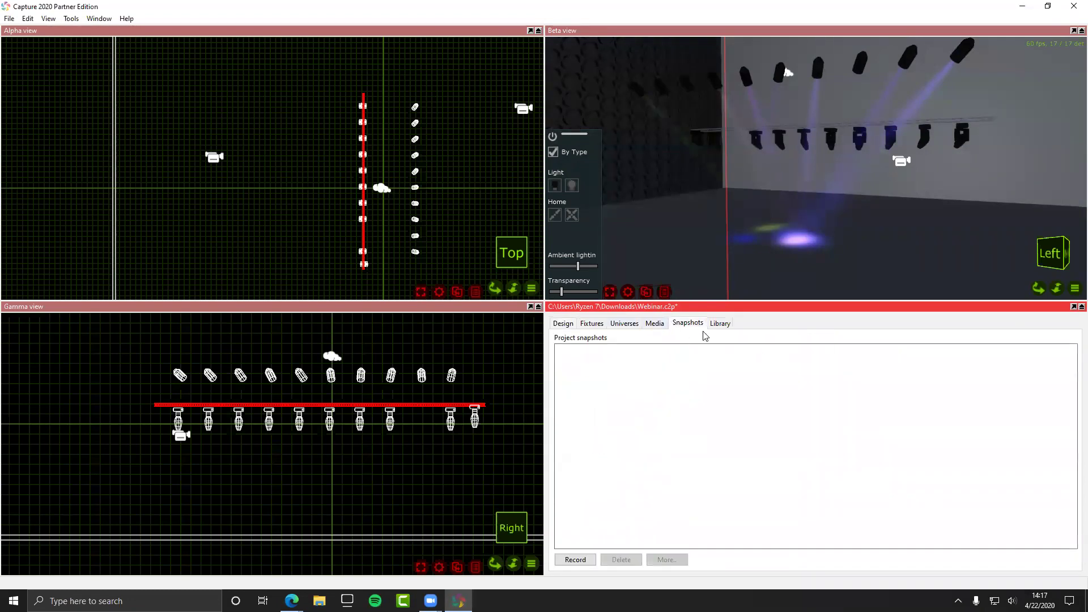
{"action": "left_click", "coordinate": [720, 324]}
{"action": "left_click", "coordinate": [577, 479]}
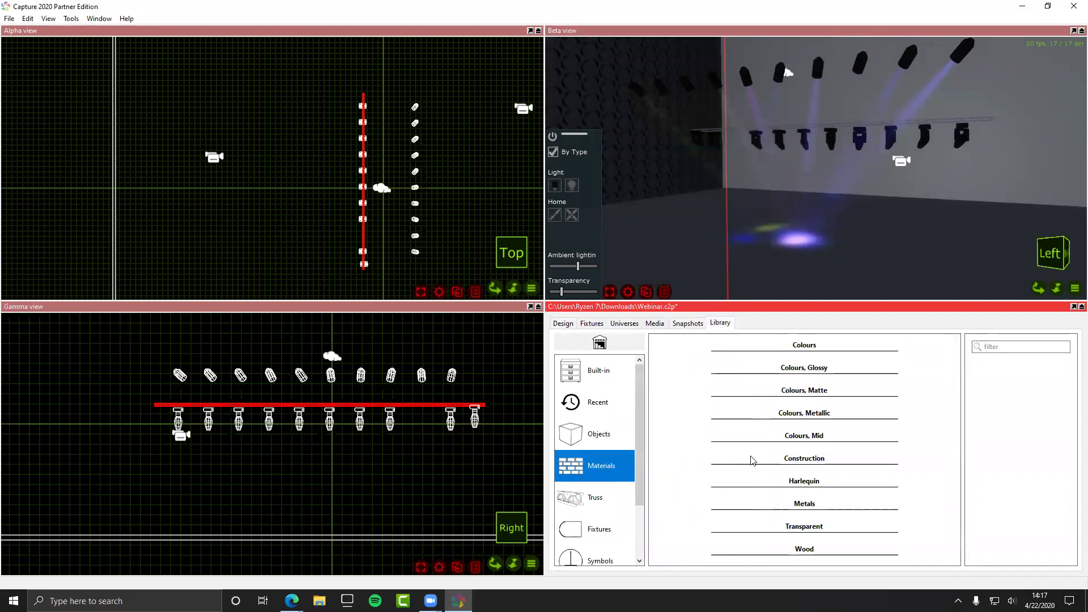
{"action": "left_click", "coordinate": [790, 552]}
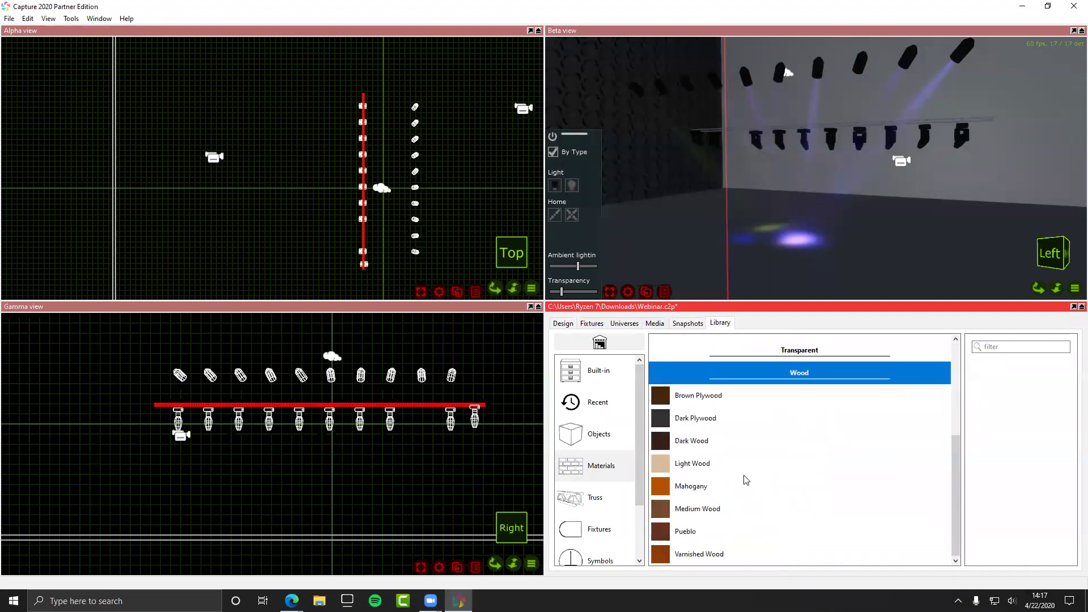
{"action": "scroll", "coordinate": [746, 478], "scroll_direction": "up", "scroll_amount": 2}
{"action": "left_click", "coordinate": [749, 483]}
{"action": "left_click", "coordinate": [742, 463]}
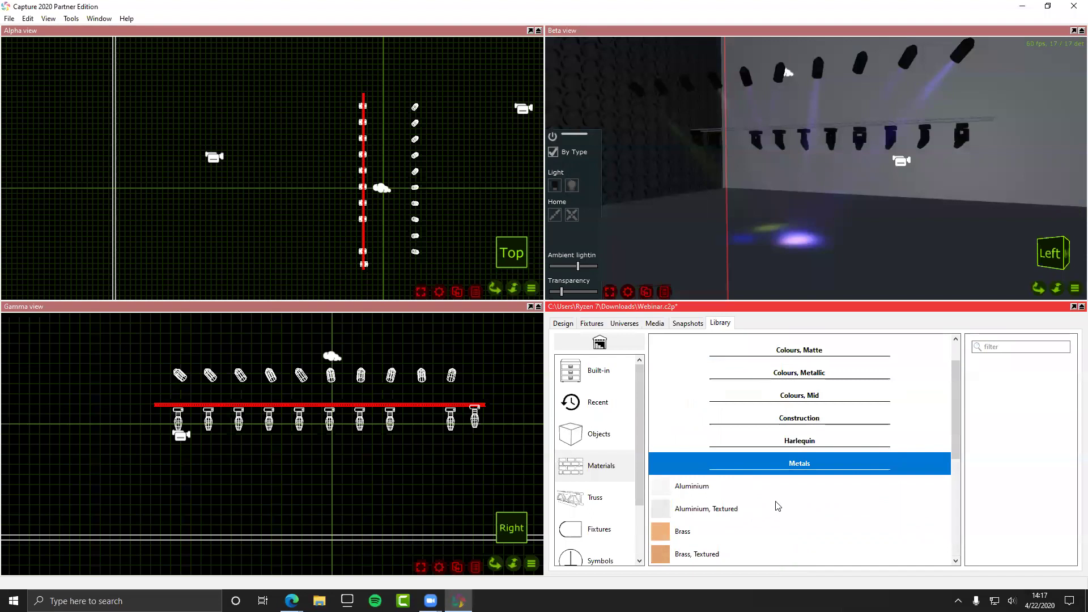
{"action": "scroll", "coordinate": [754, 434], "scroll_direction": "down", "scroll_amount": 2}
{"action": "scroll", "coordinate": [755, 434], "scroll_direction": "up", "scroll_amount": 3}
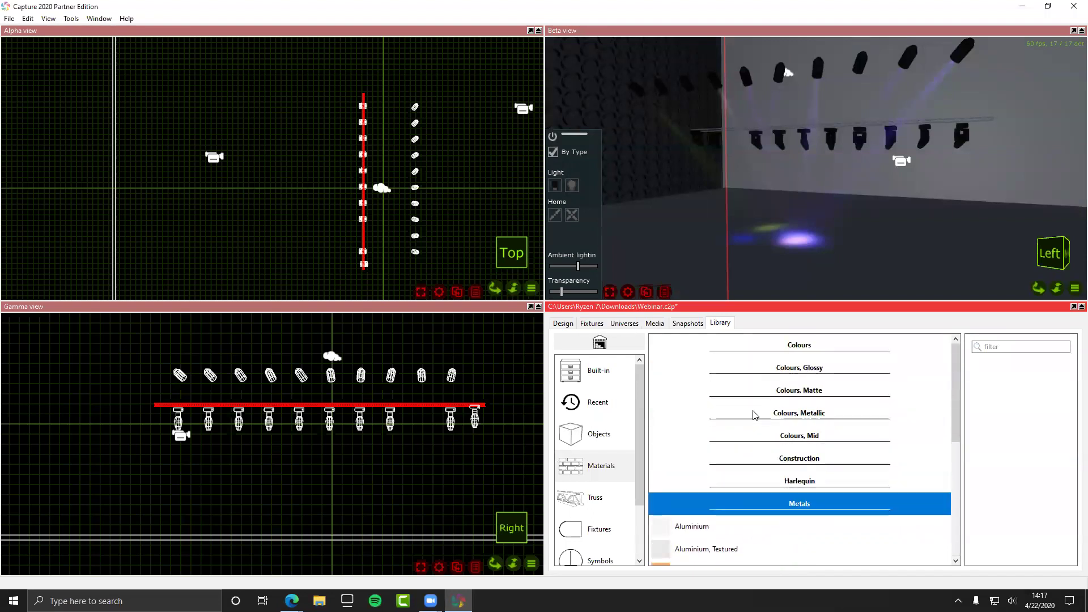
{"action": "left_click", "coordinate": [769, 482]}
{"action": "left_click", "coordinate": [768, 461]}
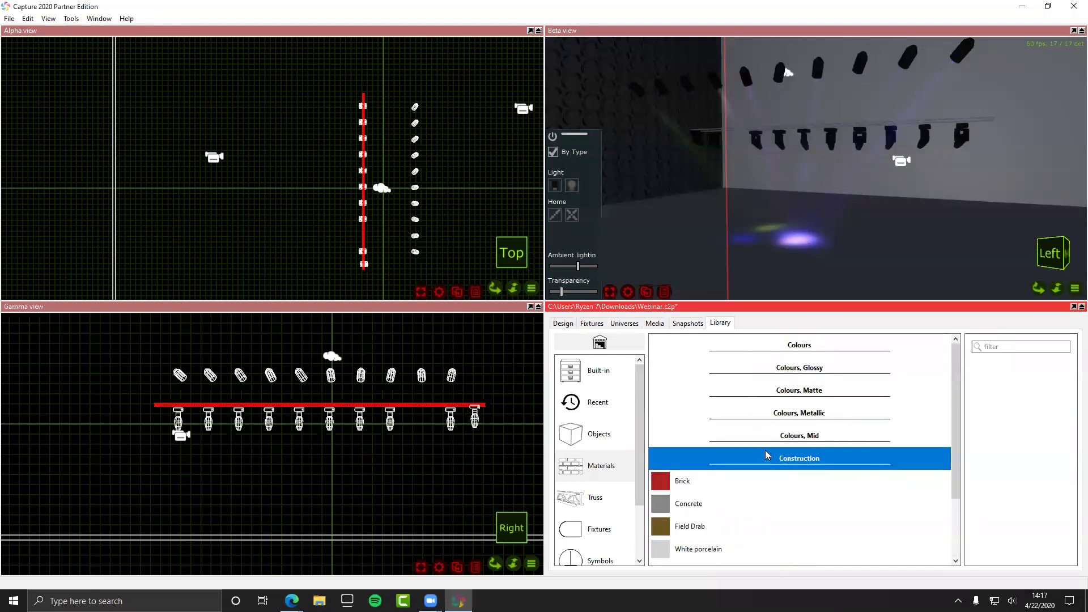
{"action": "left_click", "coordinate": [769, 459]}
{"action": "left_click", "coordinate": [563, 324]}
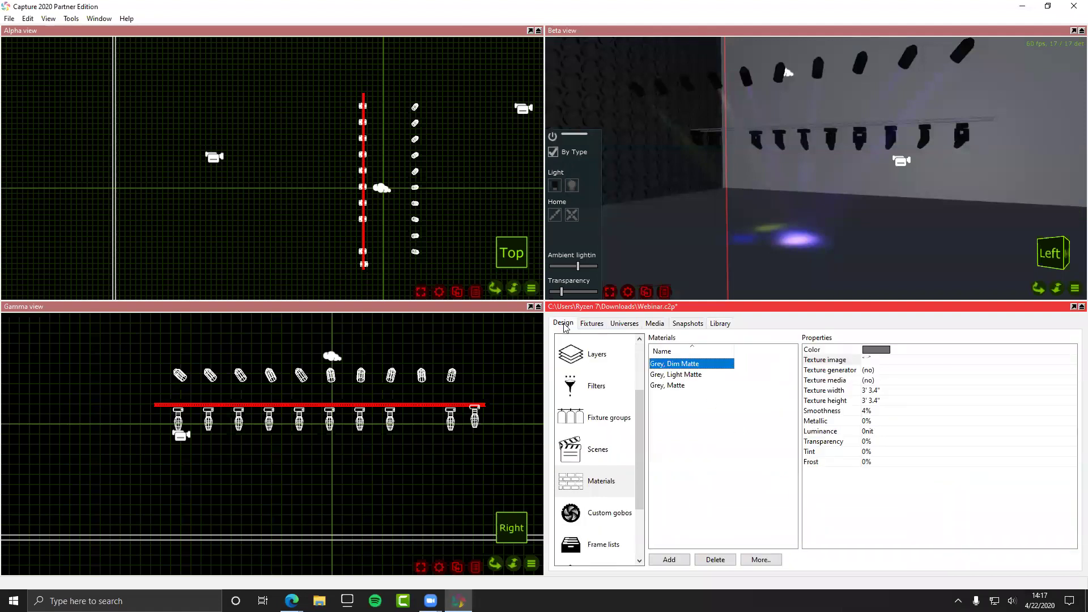
{"action": "left_click", "coordinate": [874, 393]}
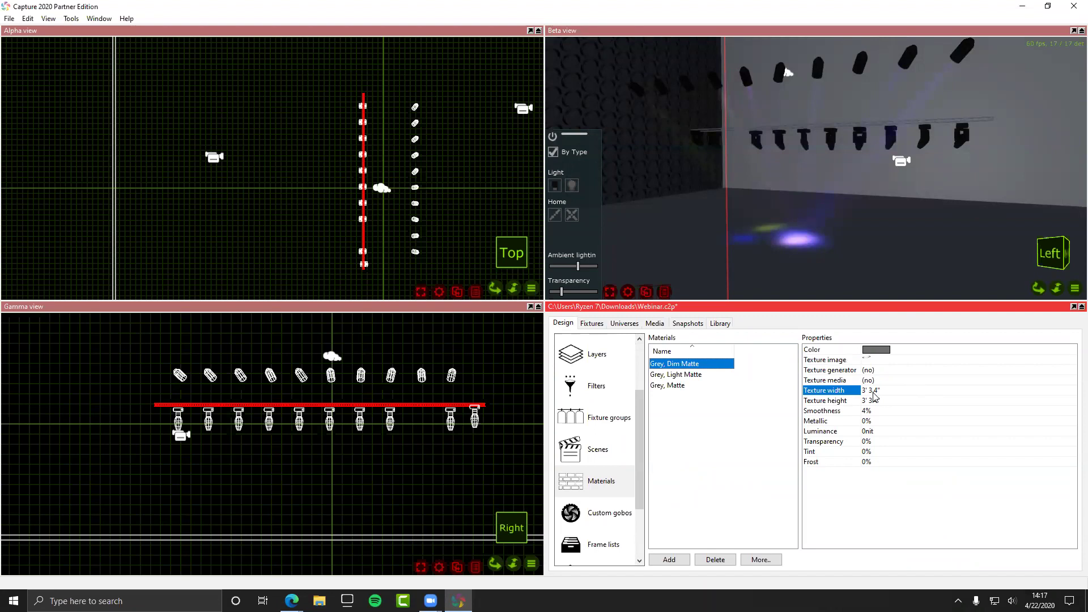
{"action": "left_click", "coordinate": [874, 392]}
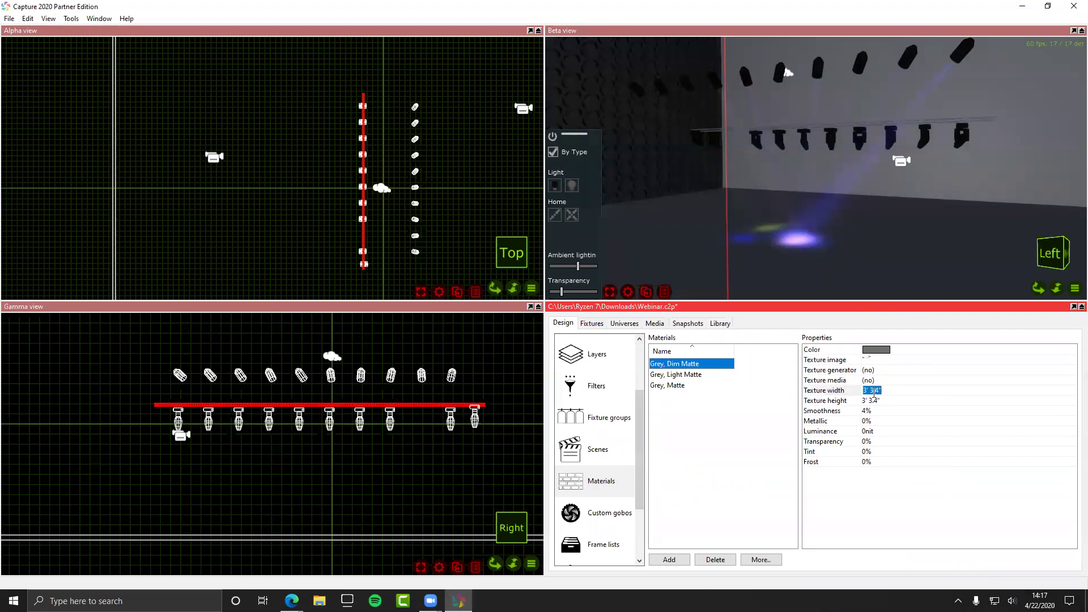
{"action": "key", "text": "Return"}
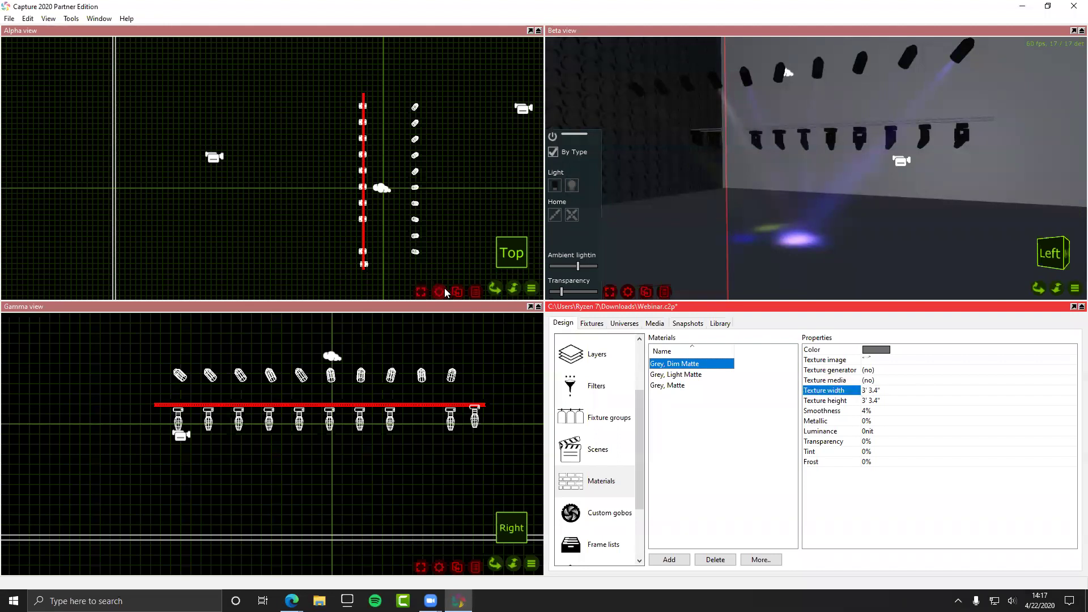
Step: Start mapping the material on the selected dark wall and shift its mapping handle
{"action": "left_click", "coordinate": [631, 294]}
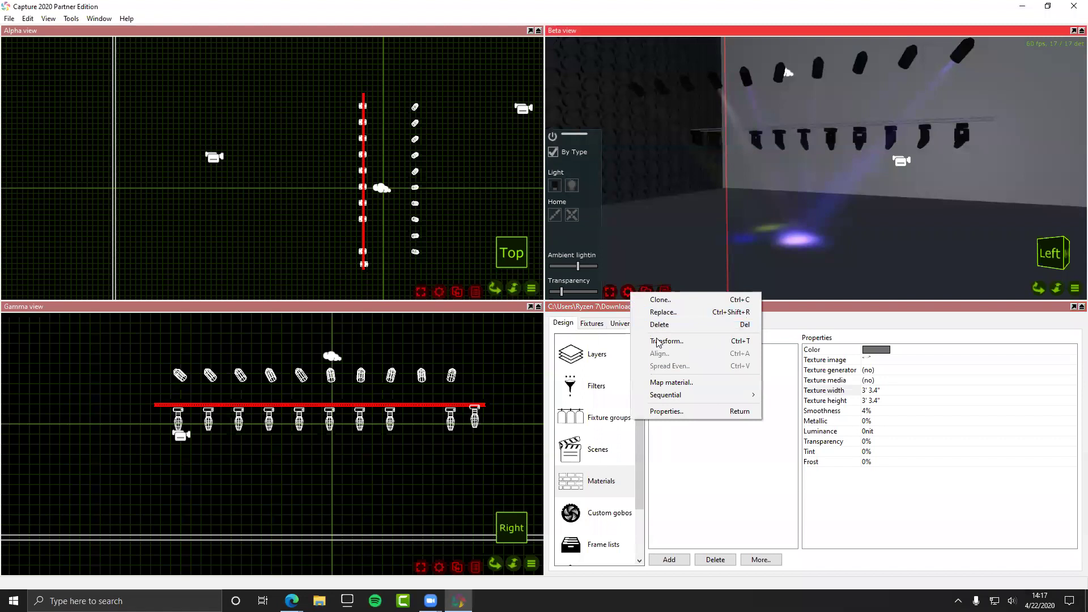
{"action": "left_click", "coordinate": [679, 383]}
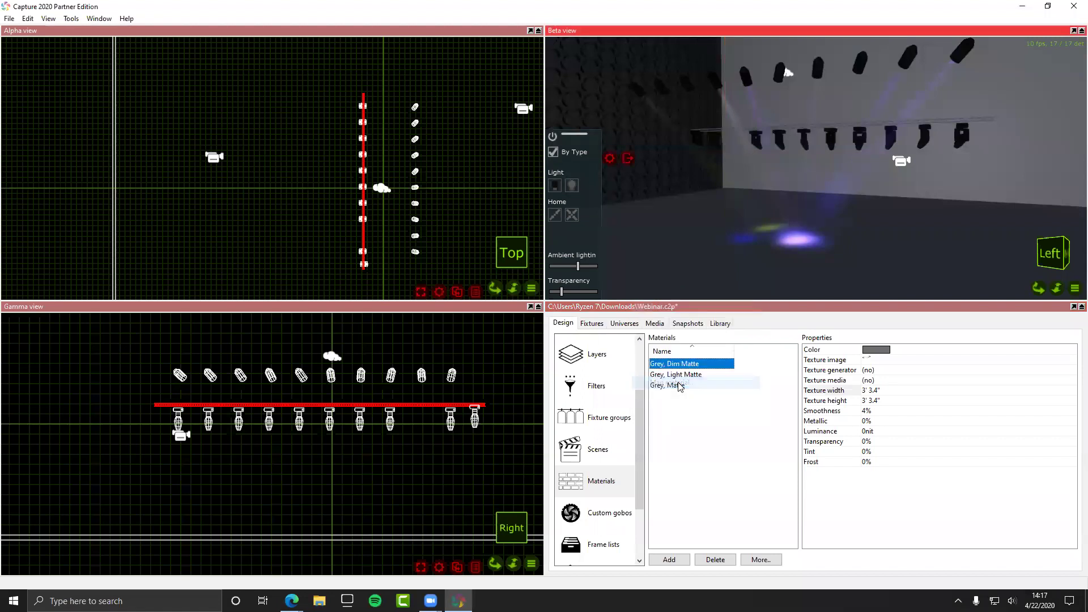
{"action": "scroll", "coordinate": [715, 159], "scroll_direction": "down", "scroll_amount": 3}
{"action": "scroll", "coordinate": [715, 159], "scroll_direction": "up", "scroll_amount": 3}
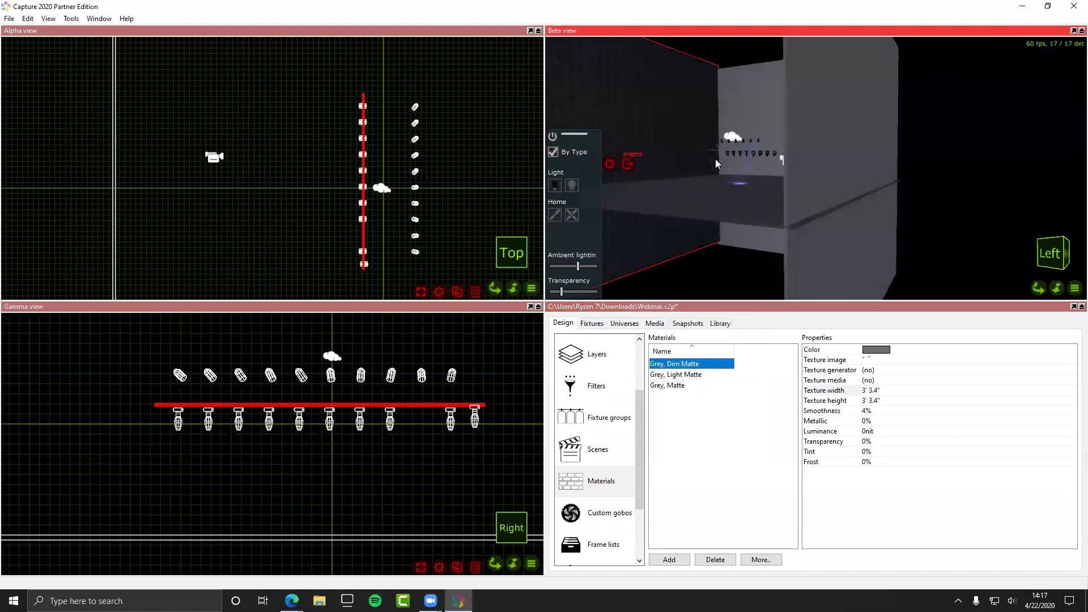
{"action": "scroll", "coordinate": [558, 89], "scroll_direction": "down", "scroll_amount": 3}
{"action": "left_click_drag", "start_coordinate": [558, 90], "coordinate": [694, 256]}
{"action": "scroll", "coordinate": [694, 257], "scroll_direction": "up", "scroll_amount": 3}
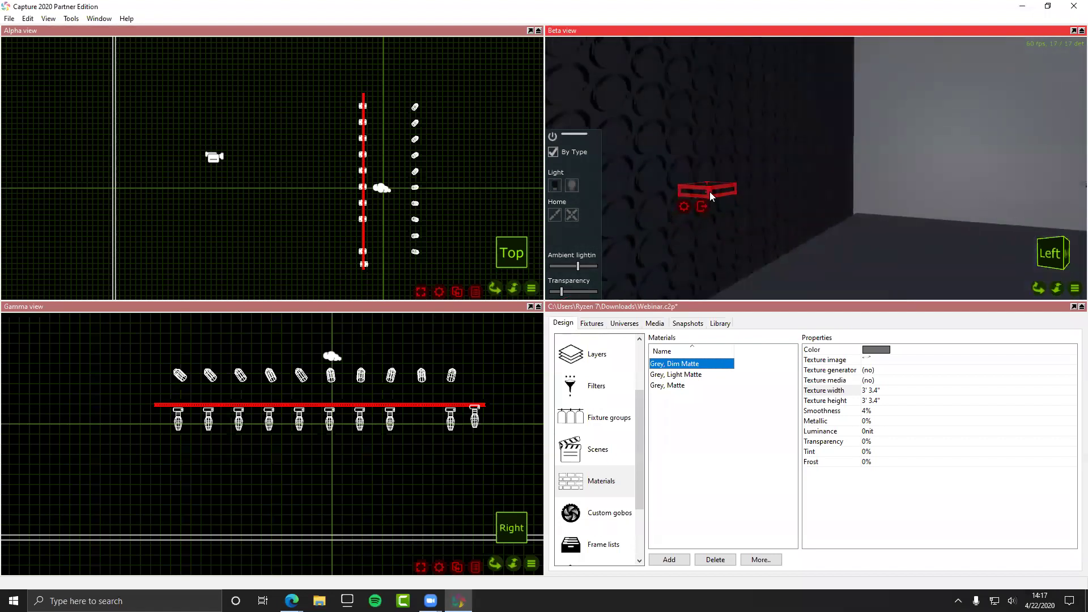
{"action": "left_click_drag", "start_coordinate": [707, 187], "coordinate": [667, 143]}
{"action": "scroll", "coordinate": [666, 143], "scroll_direction": "down", "scroll_amount": 5}
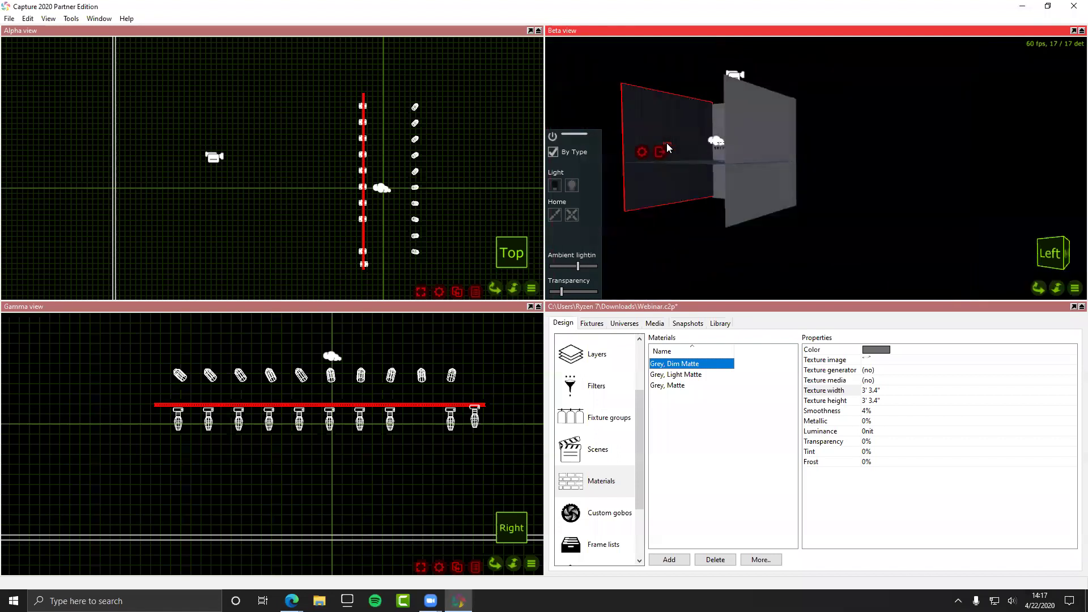
Step: Hide the Beta view's control overlay and finish adjusting the dark wall's material mapping
{"action": "left_click", "coordinate": [552, 136]}
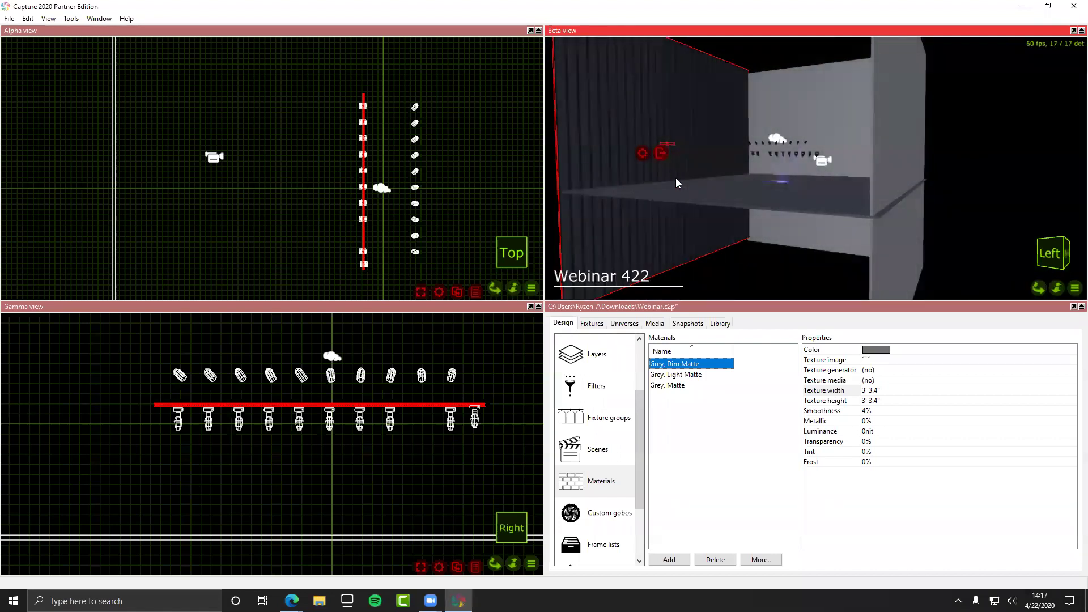
{"action": "scroll", "coordinate": [192, 390], "scroll_direction": "down", "scroll_amount": 5}
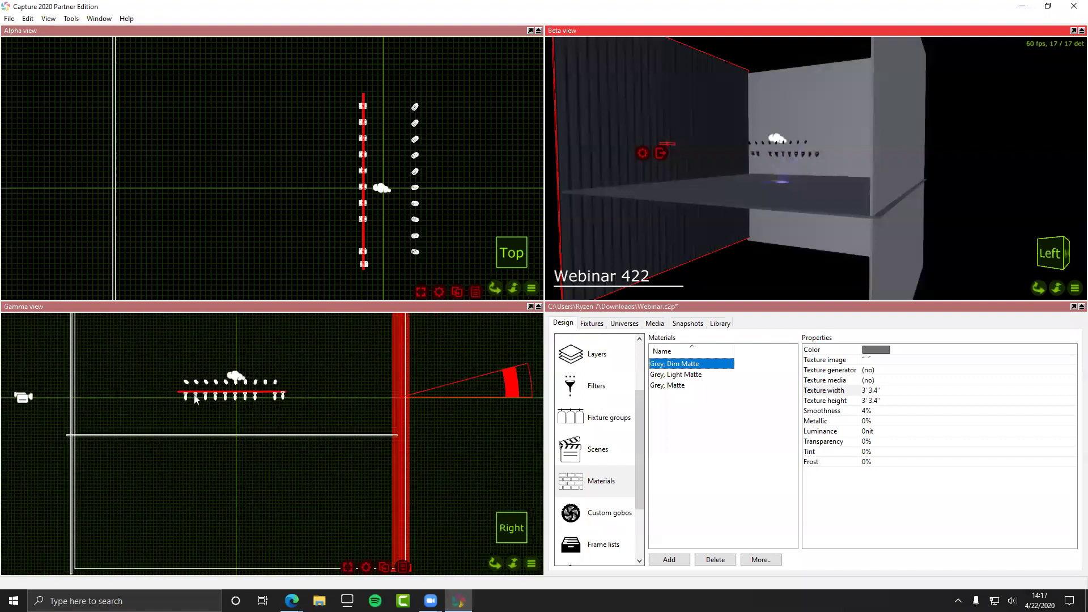
{"action": "scroll", "coordinate": [426, 521], "scroll_direction": "down", "scroll_amount": 3}
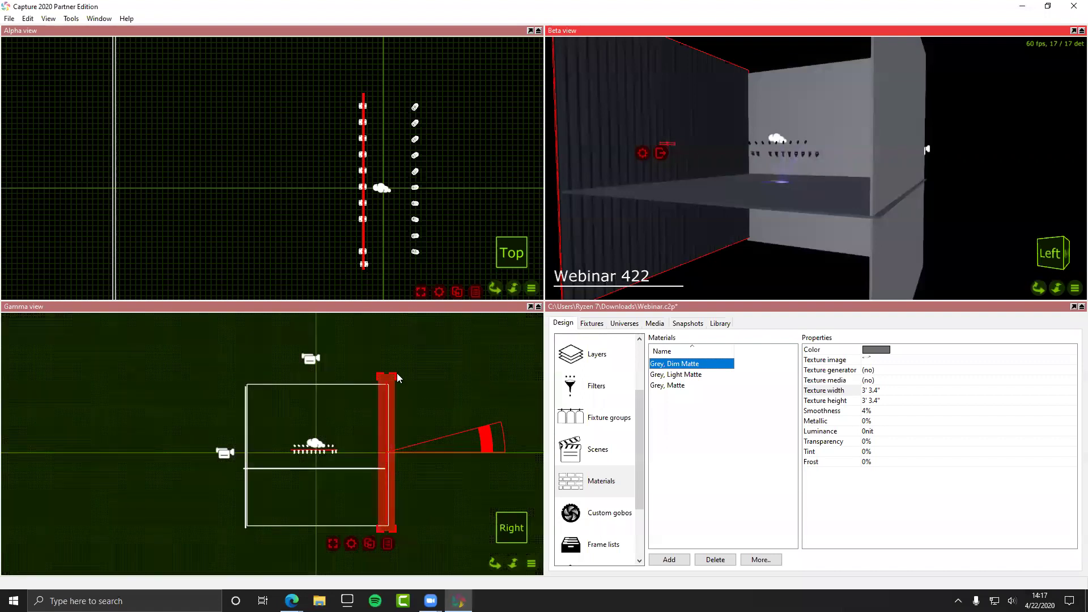
{"action": "scroll", "coordinate": [397, 371], "scroll_direction": "up", "scroll_amount": 3}
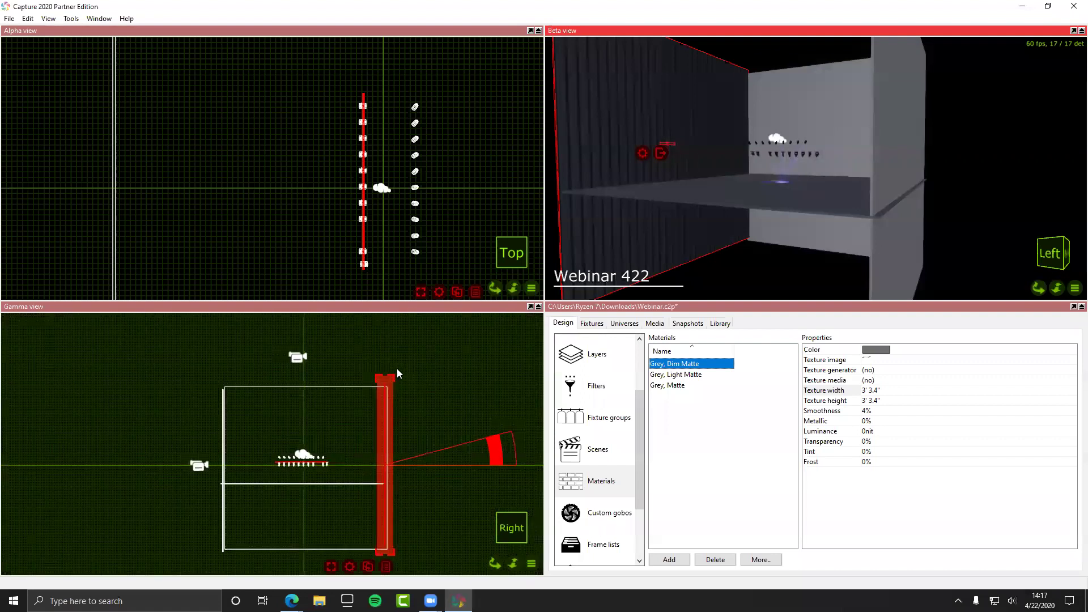
{"action": "left_click_drag", "start_coordinate": [673, 149], "coordinate": [645, 142]}
{"action": "left_click", "coordinate": [665, 139]}
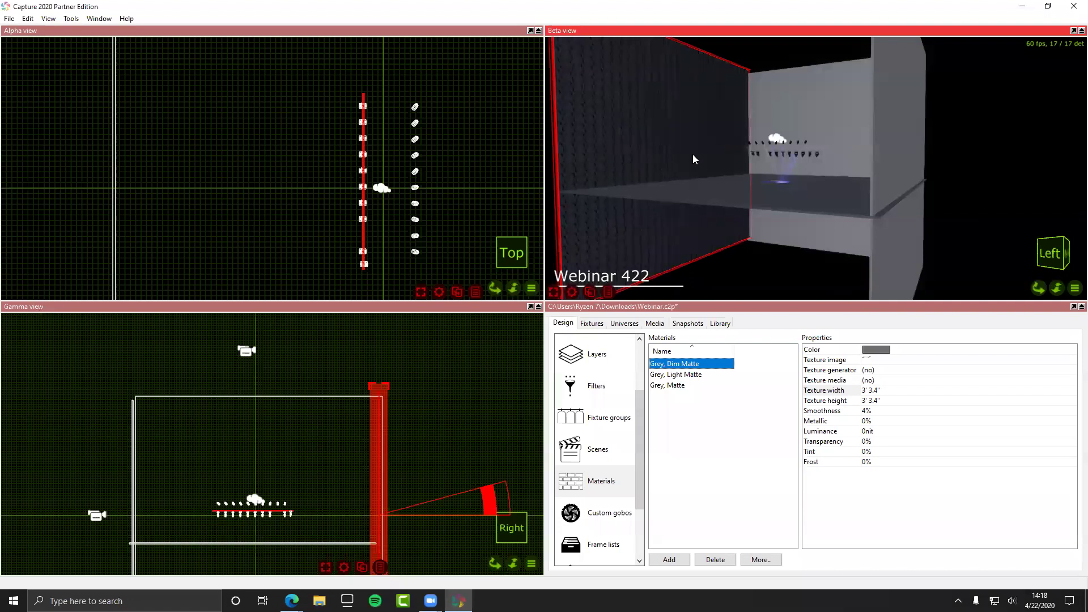
Step: Set the Grey, Dim Matte material's texture width and height to 50' each
{"action": "left_click", "coordinate": [871, 390]}
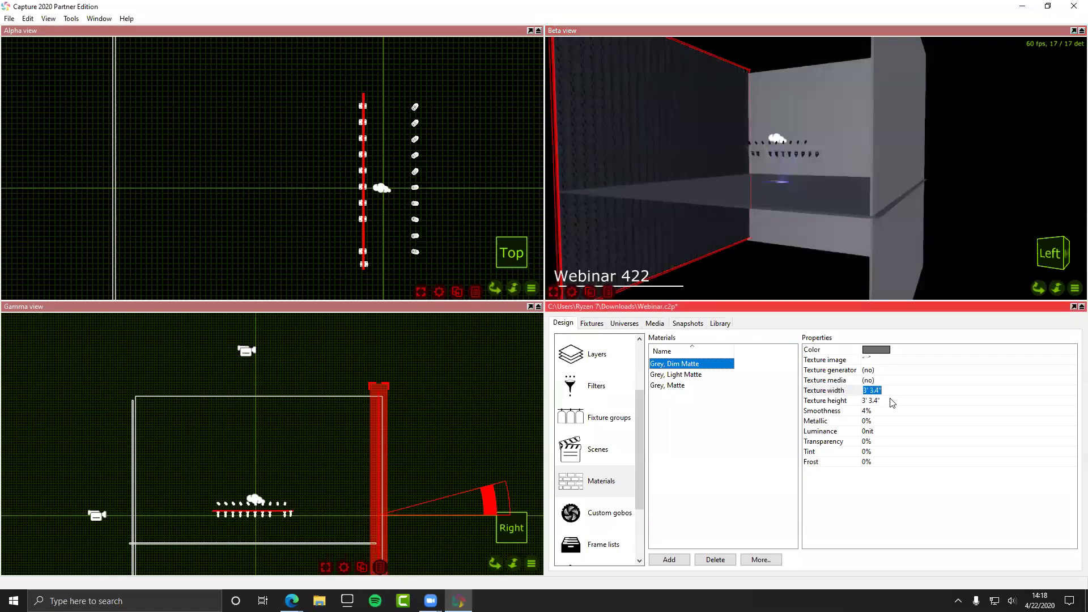
{"action": "type", "text": "1"}
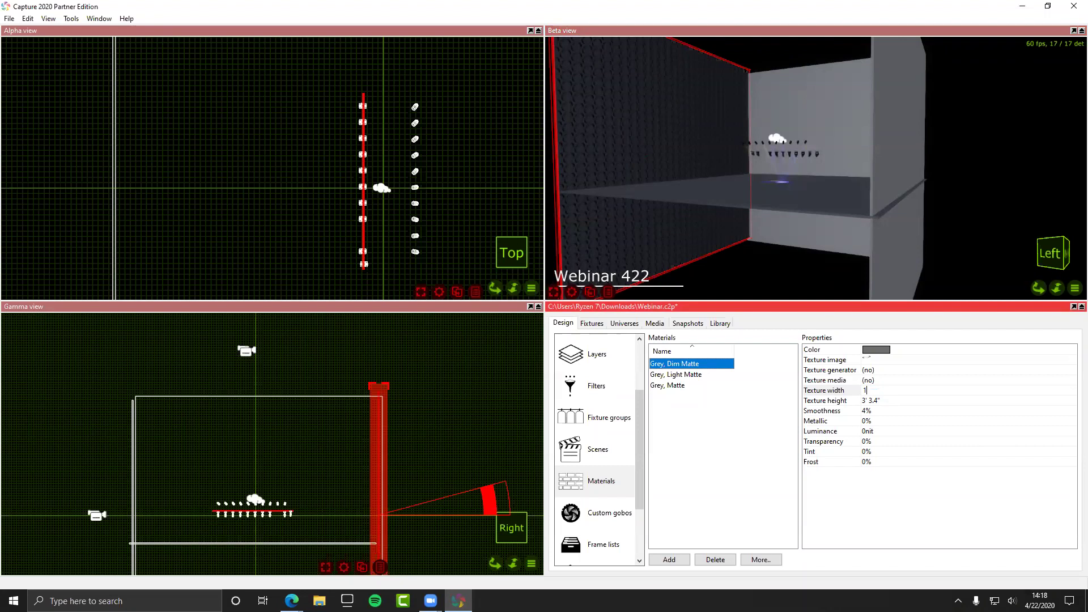
{"action": "type", "text": "50"}
{"action": "key", "text": "Return"}
{"action": "key", "text": "Down"}
{"action": "type", "text": "50"}
{"action": "key", "text": "Return"}
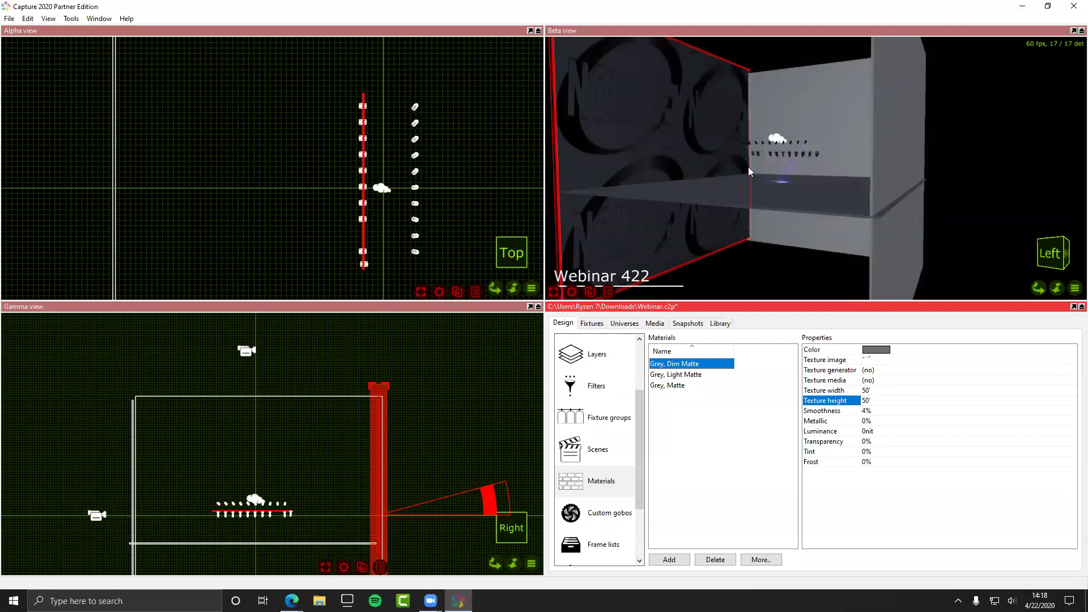
{"action": "scroll", "coordinate": [812, 146], "scroll_direction": "up", "scroll_amount": 5}
{"action": "scroll", "coordinate": [857, 189], "scroll_direction": "down", "scroll_amount": 1}
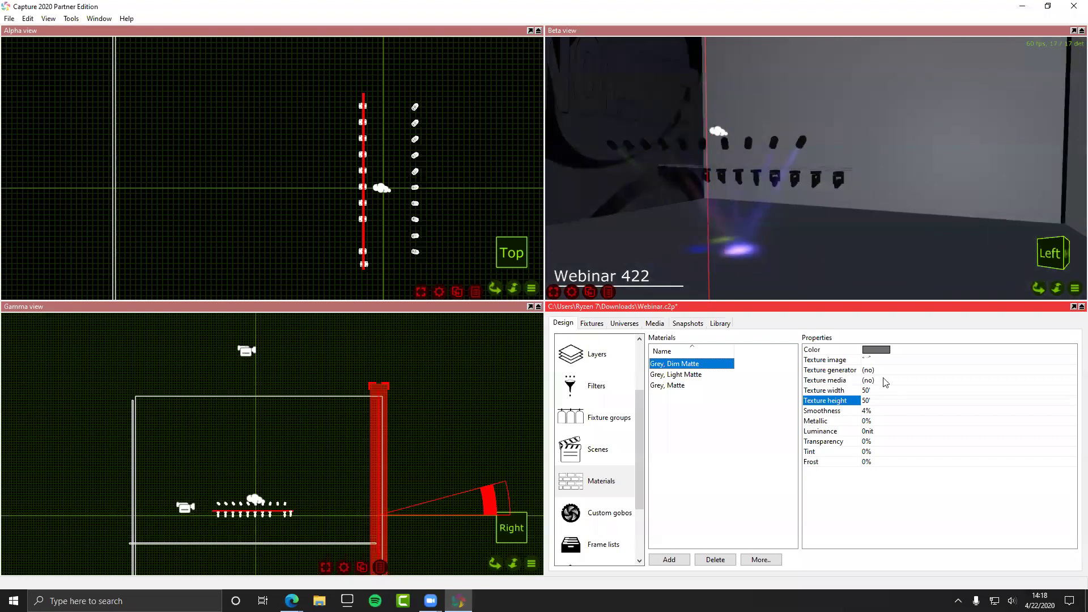
Step: Examine the Grey, Dim Matte material's luminance, transparency, tint, smoothness and RGB color settings
{"action": "left_click", "coordinate": [866, 440]}
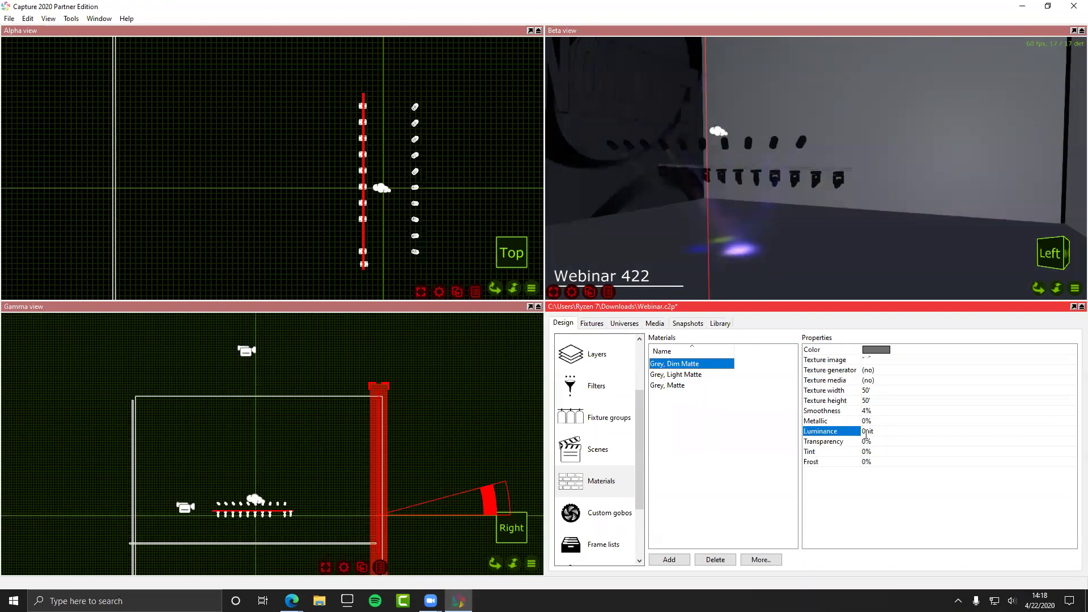
{"action": "left_click", "coordinate": [854, 445]}
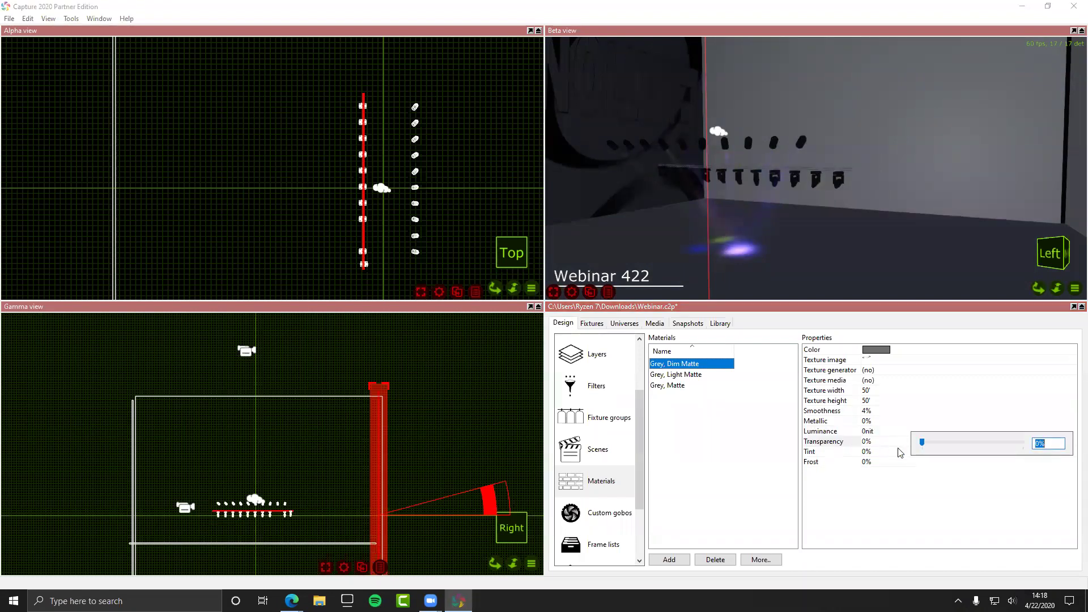
{"action": "left_click", "coordinate": [913, 448]}
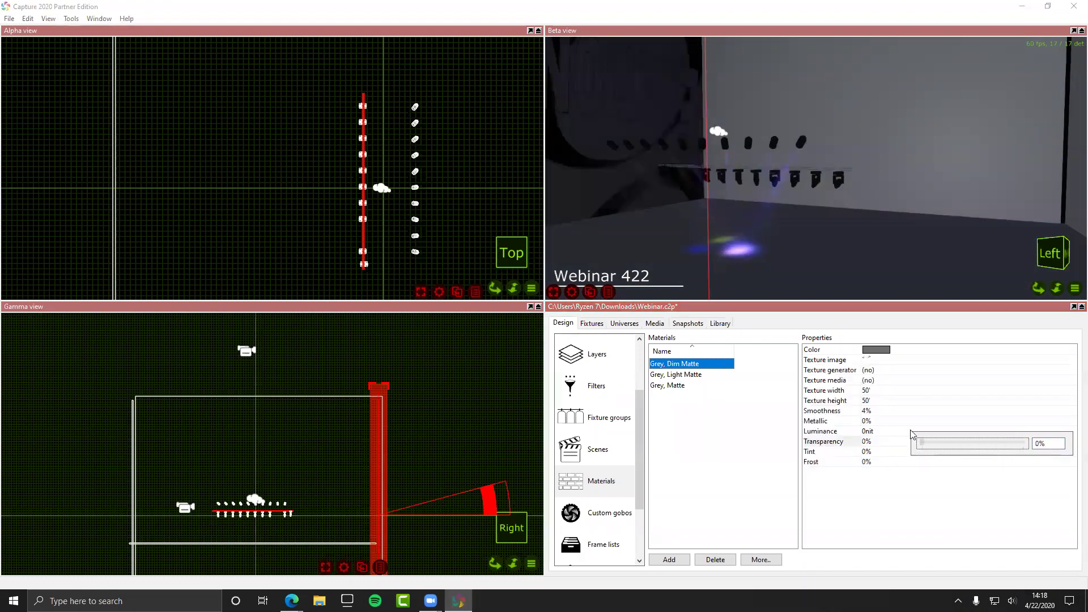
{"action": "mouse_move", "coordinate": [913, 448]}
{"action": "left_mouse_down"}
{"action": "mouse_move", "coordinate": [958, 448]}
{"action": "mouse_move", "coordinate": [921, 444]}
{"action": "left_mouse_up"}
{"action": "left_click", "coordinate": [882, 453]}
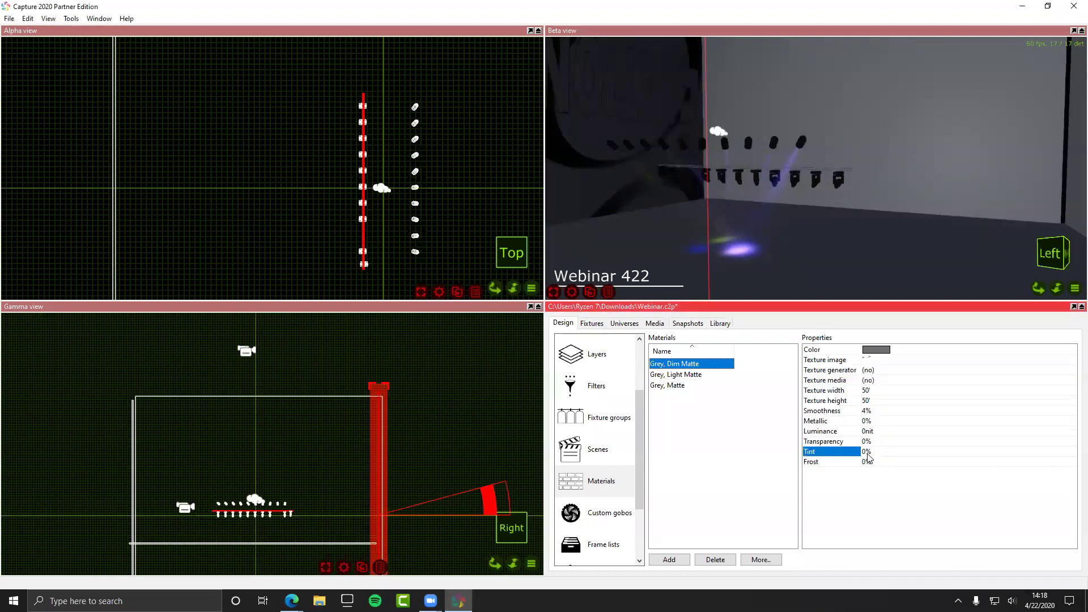
{"action": "left_click", "coordinate": [869, 453]}
{"action": "left_click", "coordinate": [822, 457]}
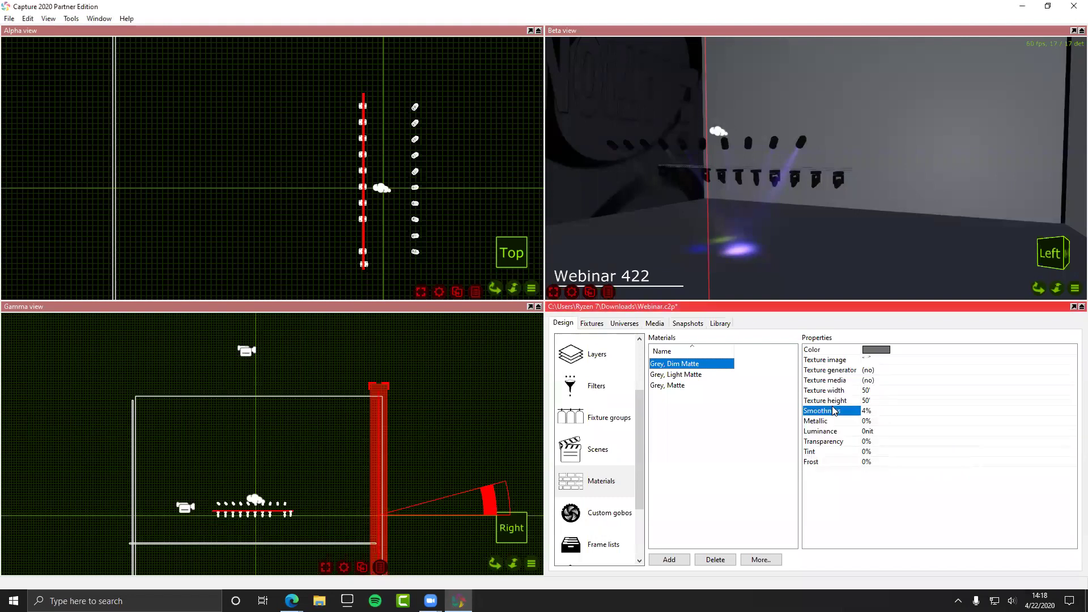
{"action": "left_click", "coordinate": [850, 351]}
{"action": "left_click", "coordinate": [879, 355]}
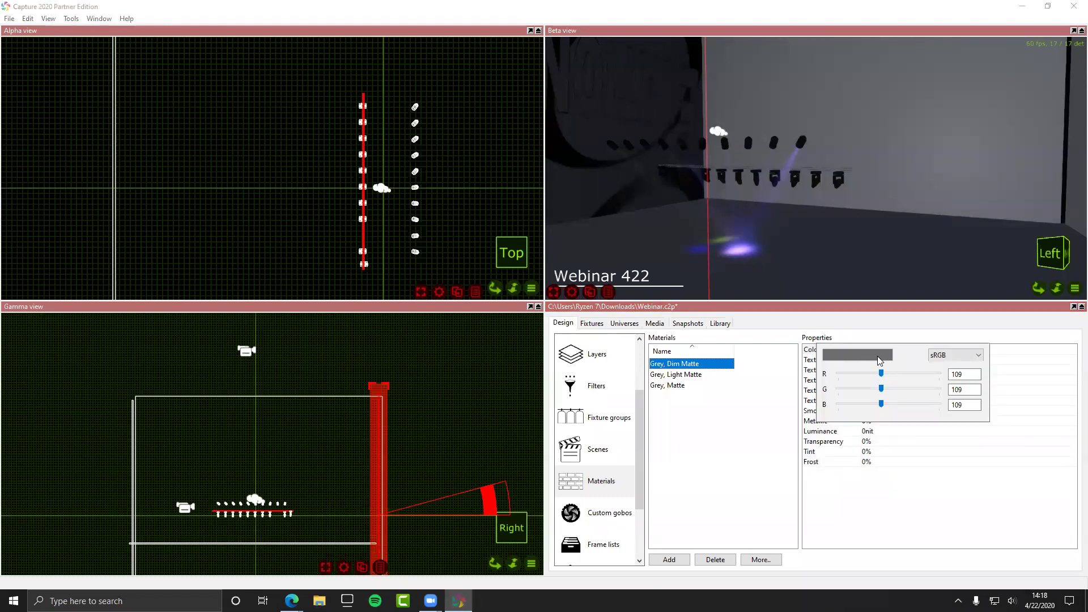
{"action": "mouse_move", "coordinate": [881, 373]}
{"action": "left_mouse_down"}
{"action": "mouse_move", "coordinate": [960, 386]}
{"action": "mouse_move", "coordinate": [841, 387]}
{"action": "mouse_move", "coordinate": [881, 385]}
{"action": "left_mouse_up"}
{"action": "left_click", "coordinate": [887, 515]}
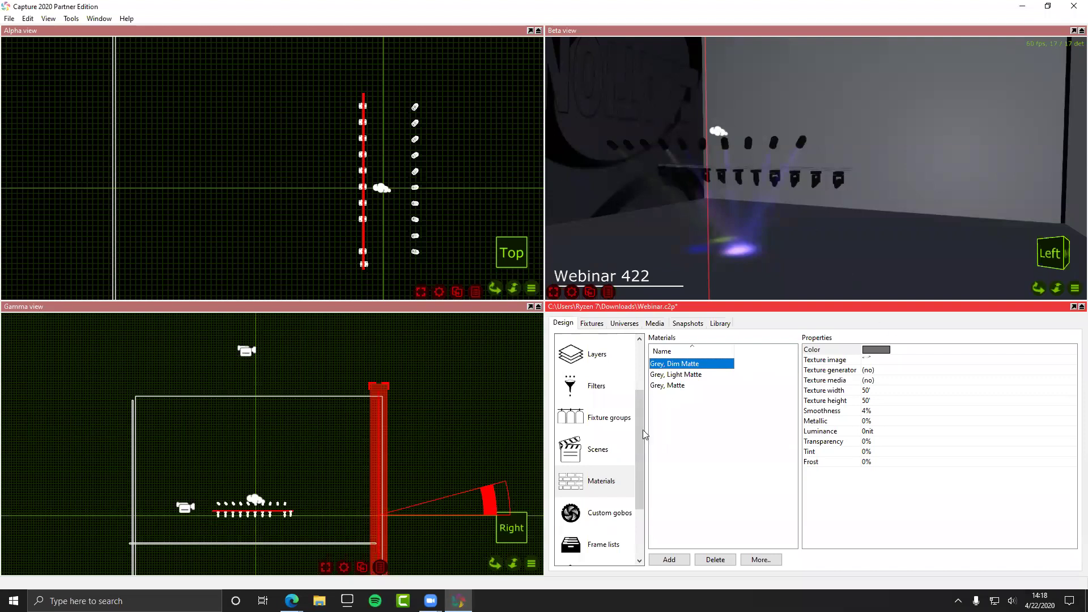
Step: Apply the Grey, Light Matte material to the logo-textured wall in the Beta view
{"action": "left_click", "coordinate": [695, 372]}
{"action": "left_click", "coordinate": [695, 366]}
{"action": "left_click", "coordinate": [580, 165]}
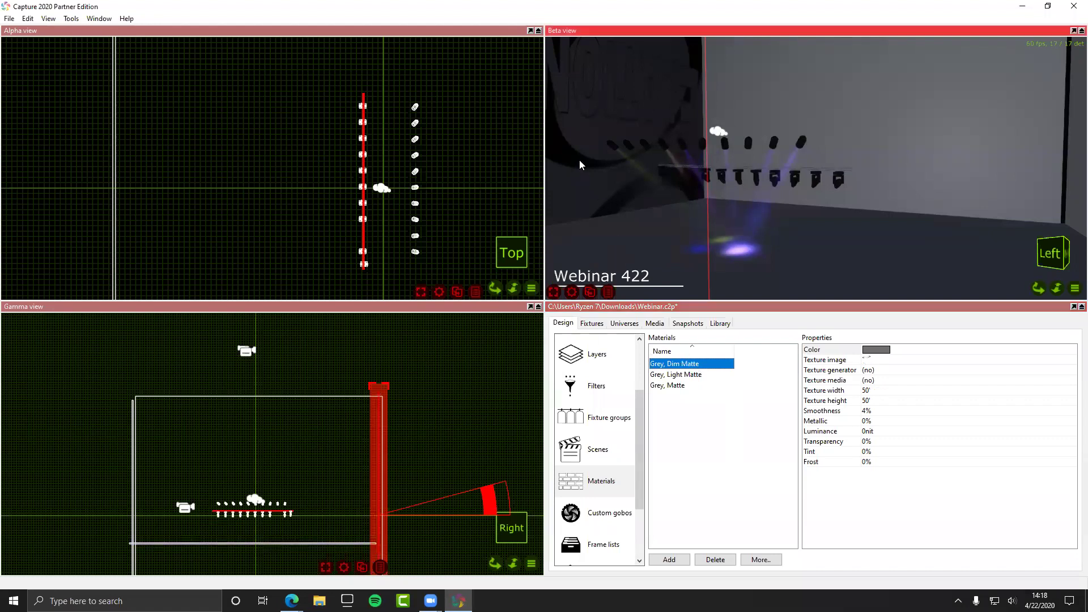
{"action": "left_click", "coordinate": [674, 375]}
{"action": "left_click", "coordinate": [671, 376]}
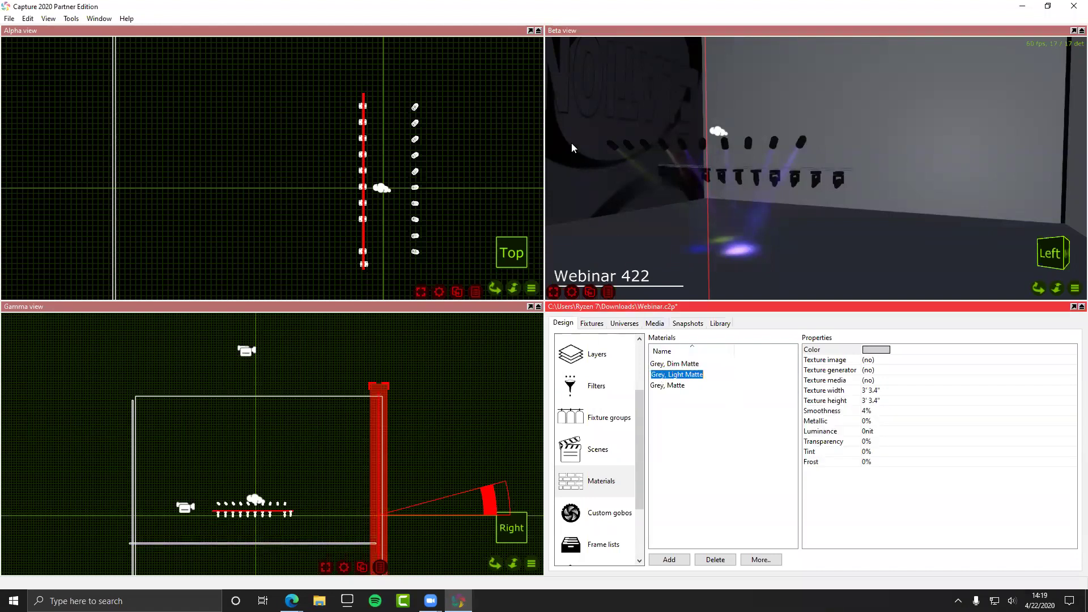
{"action": "left_click", "coordinate": [684, 375]}
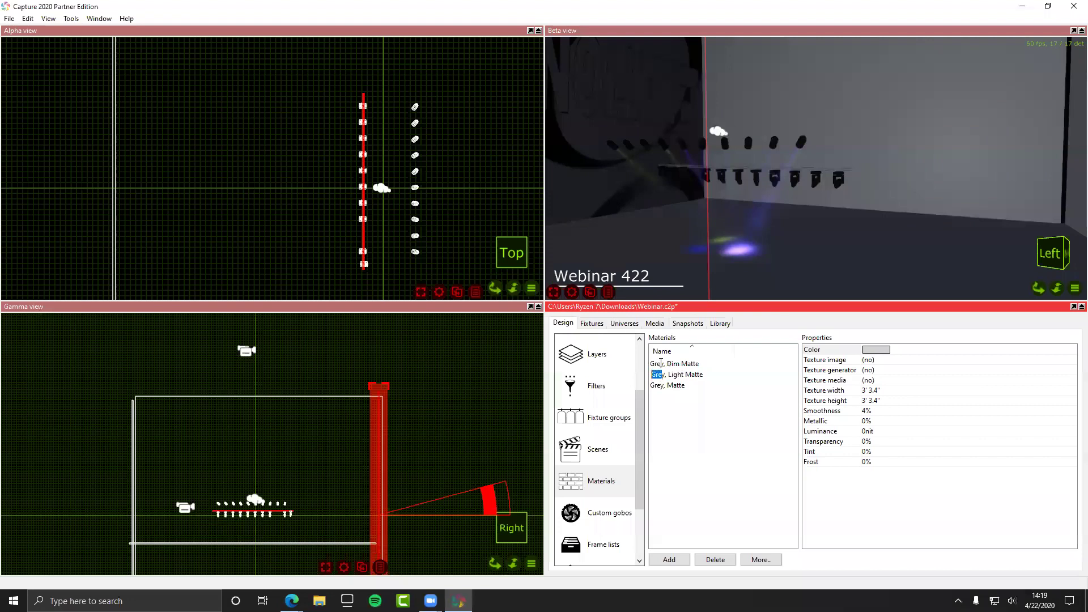
{"action": "double_click", "coordinate": [696, 374]}
{"action": "left_click_drag", "start_coordinate": [696, 374], "coordinate": [584, 112]}
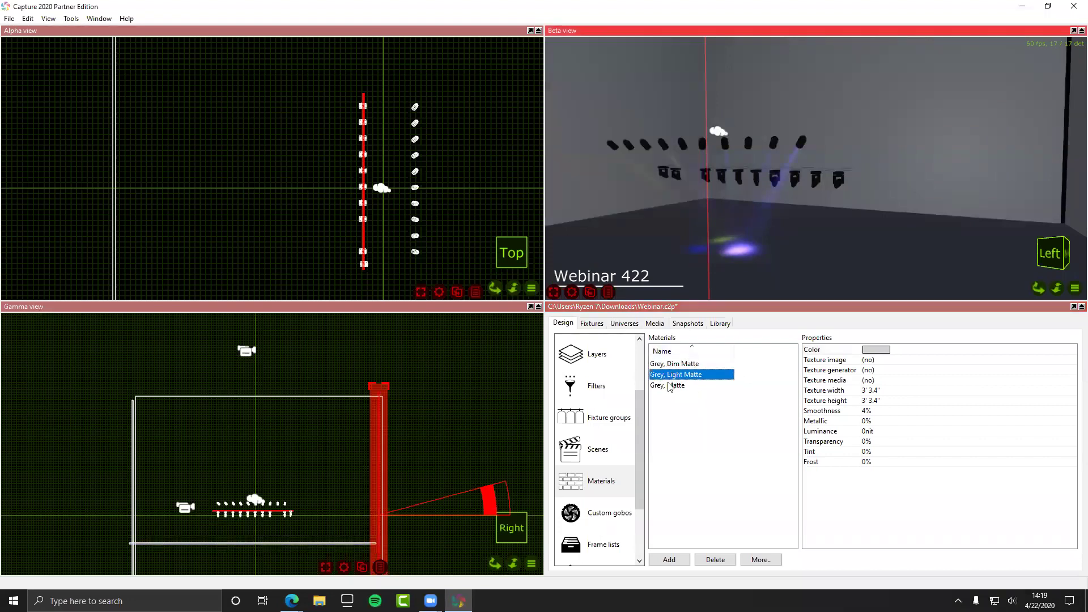
Step: Reapply the Grey, Dim Matte material to the dark wall in the Beta view and select the adjoining light wall
{"action": "left_click_drag", "start_coordinate": [676, 367], "coordinate": [604, 175]}
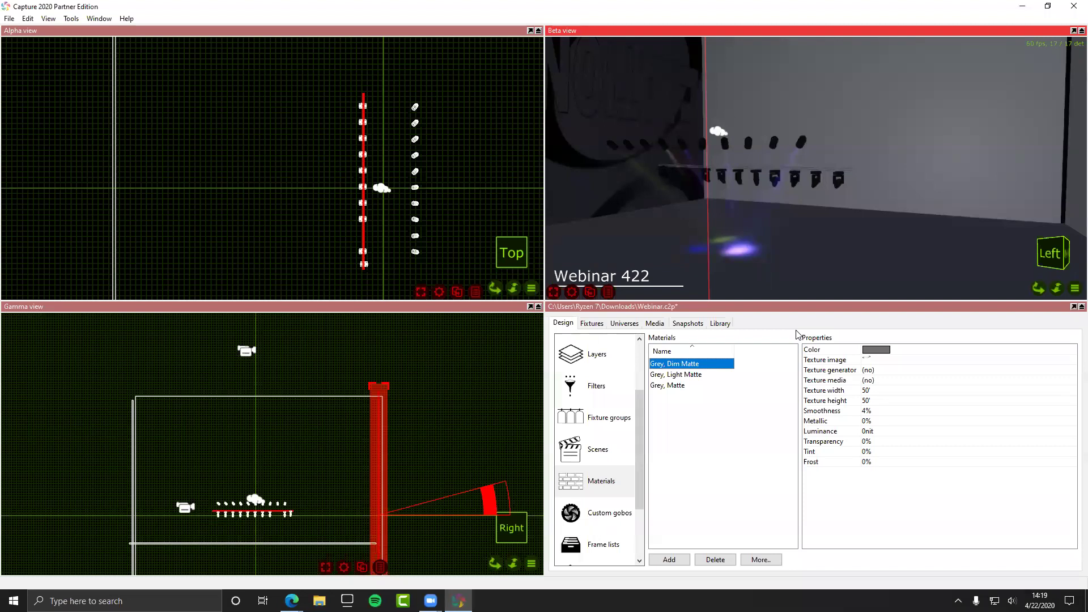
{"action": "left_click", "coordinate": [918, 129]}
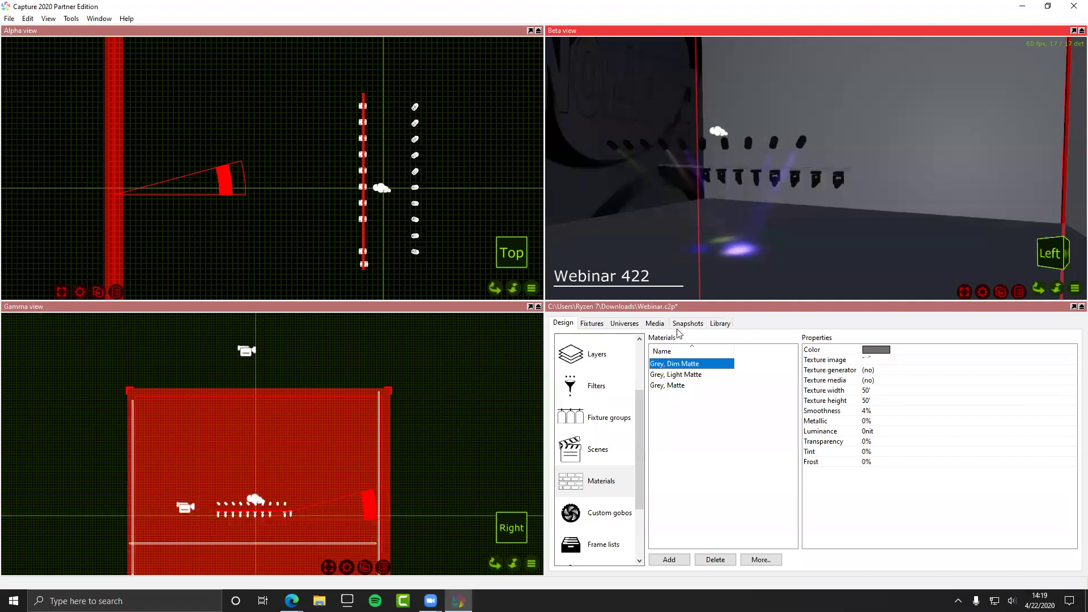
Step: Open the library's fixtures and filter them by "elation"
{"action": "left_click", "coordinate": [720, 323]}
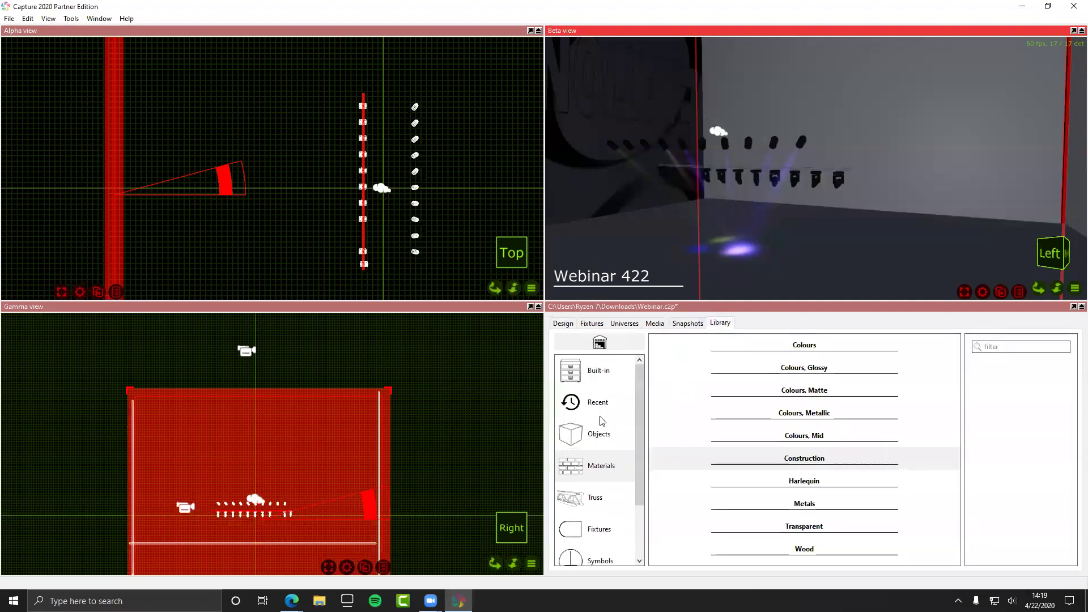
{"action": "left_click", "coordinate": [610, 531]}
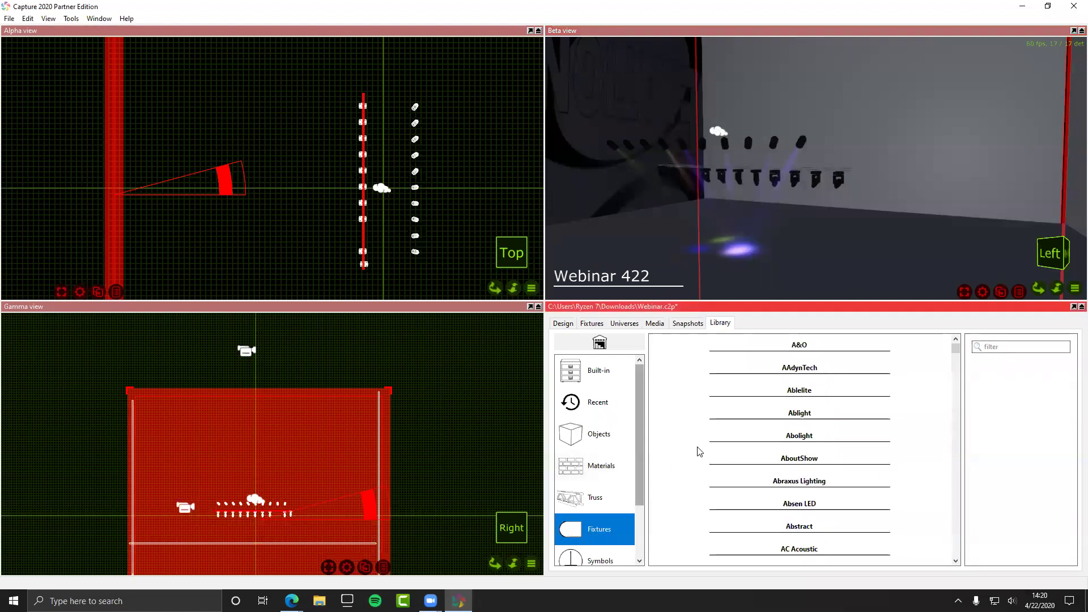
{"action": "left_click", "coordinate": [827, 502]}
{"action": "scroll", "coordinate": [827, 498], "scroll_direction": "down", "scroll_amount": 3}
{"action": "scroll", "coordinate": [829, 503], "scroll_direction": "up", "scroll_amount": 2}
{"action": "scroll", "coordinate": [829, 503], "scroll_direction": "down", "scroll_amount": 6}
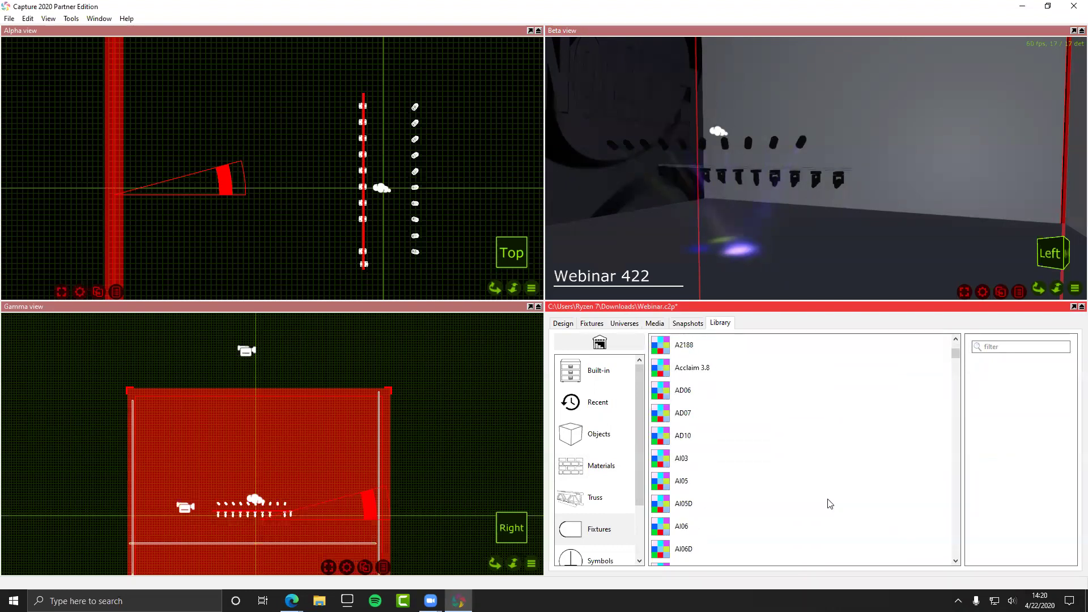
{"action": "scroll", "coordinate": [797, 501], "scroll_direction": "up", "scroll_amount": 3}
{"action": "left_click", "coordinate": [797, 501]}
{"action": "scroll", "coordinate": [797, 501], "scroll_direction": "down", "scroll_amount": 3}
{"action": "scroll", "coordinate": [945, 404], "scroll_direction": "down", "scroll_amount": 12}
{"action": "scroll", "coordinate": [945, 404], "scroll_direction": "down", "scroll_amount": 3}
{"action": "left_click", "coordinate": [1018, 347]}
{"action": "type", "text": "elation"}
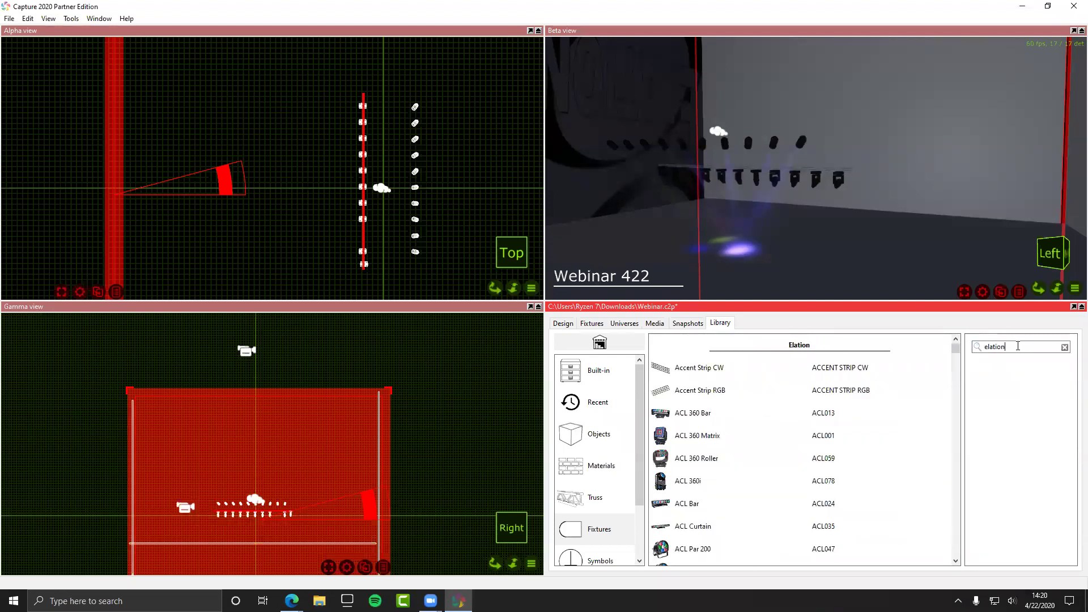
Step: Find and select the EPV6 panel among the Elation fixtures
{"action": "scroll", "coordinate": [930, 422], "scroll_direction": "down", "scroll_amount": 10}
{"action": "scroll", "coordinate": [929, 422], "scroll_direction": "down", "scroll_amount": 15}
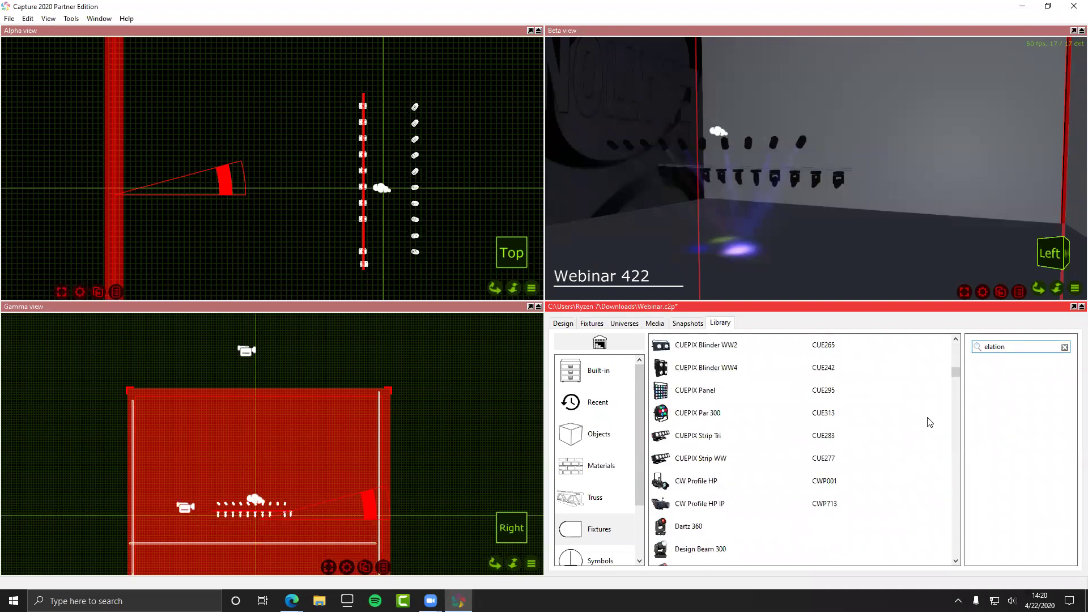
{"action": "scroll", "coordinate": [929, 423], "scroll_direction": "down", "scroll_amount": 10}
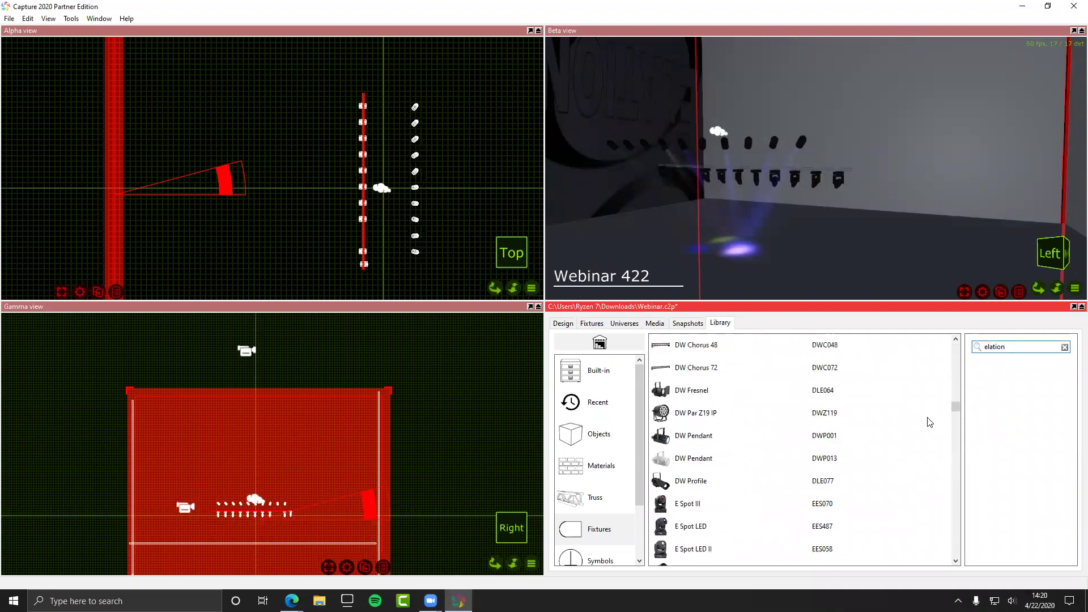
{"action": "scroll", "coordinate": [929, 423], "scroll_direction": "down", "scroll_amount": 3}
{"action": "left_click", "coordinate": [718, 420]}
{"action": "scroll", "coordinate": [702, 431], "scroll_direction": "down", "scroll_amount": 2}
{"action": "scroll", "coordinate": [690, 428], "scroll_direction": "up", "scroll_amount": 1}
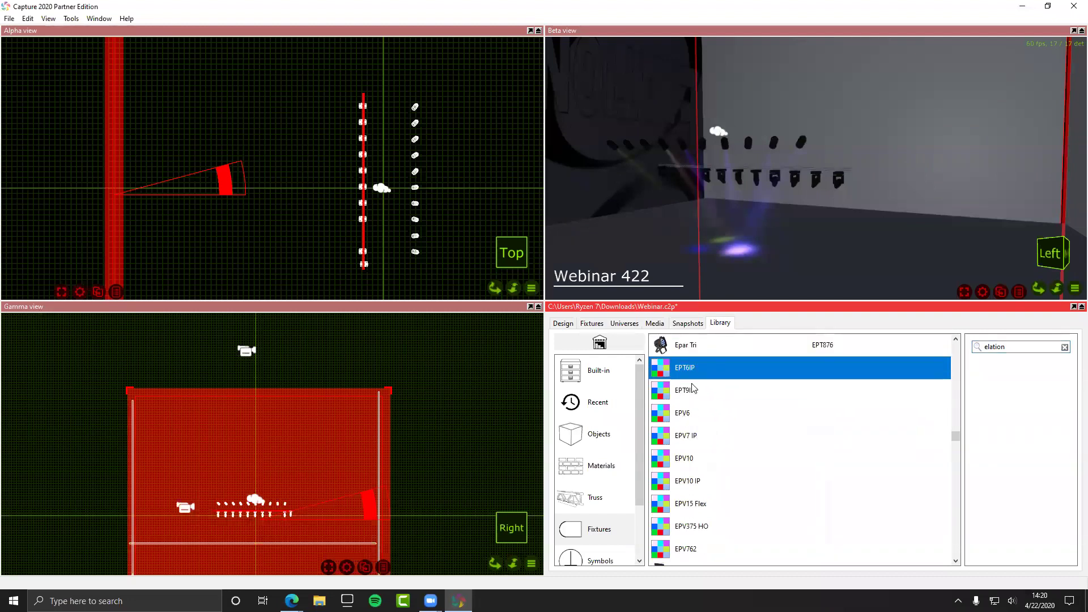
{"action": "left_click", "coordinate": [696, 413]}
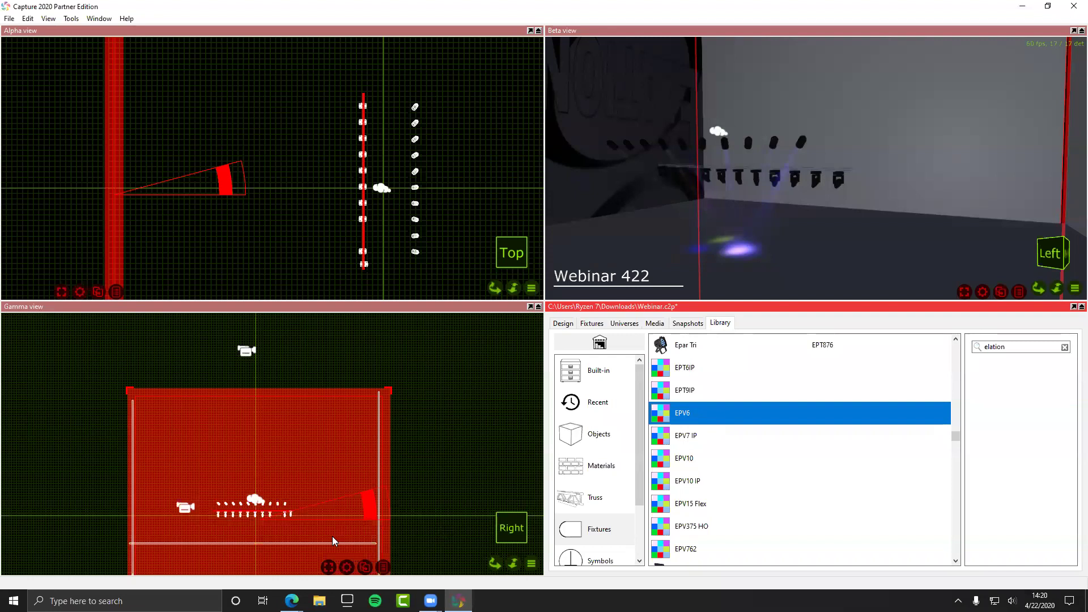
Step: Place an Elation EPV6 panel beneath the hung fixtures in the Gamma view, using its Front orientation
{"action": "left_click", "coordinate": [223, 355]}
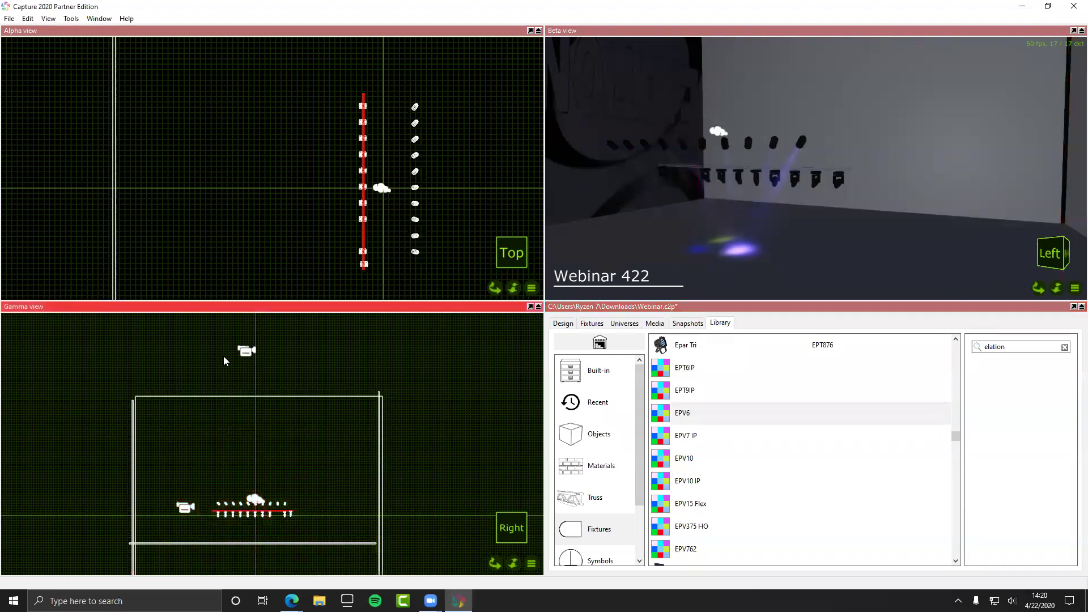
{"action": "key", "text": "f"}
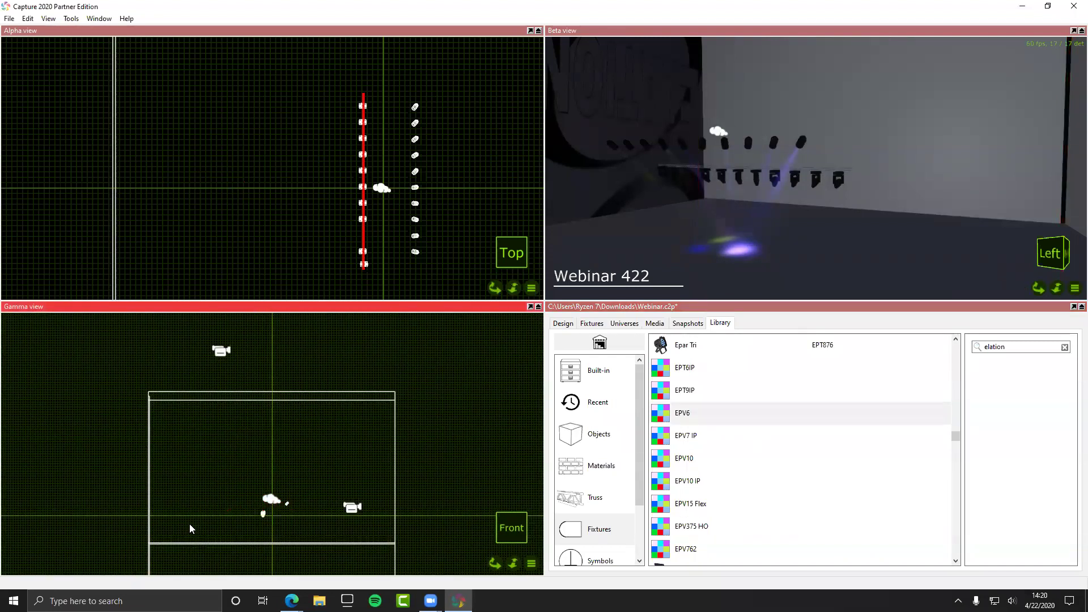
{"action": "key", "text": "t"}
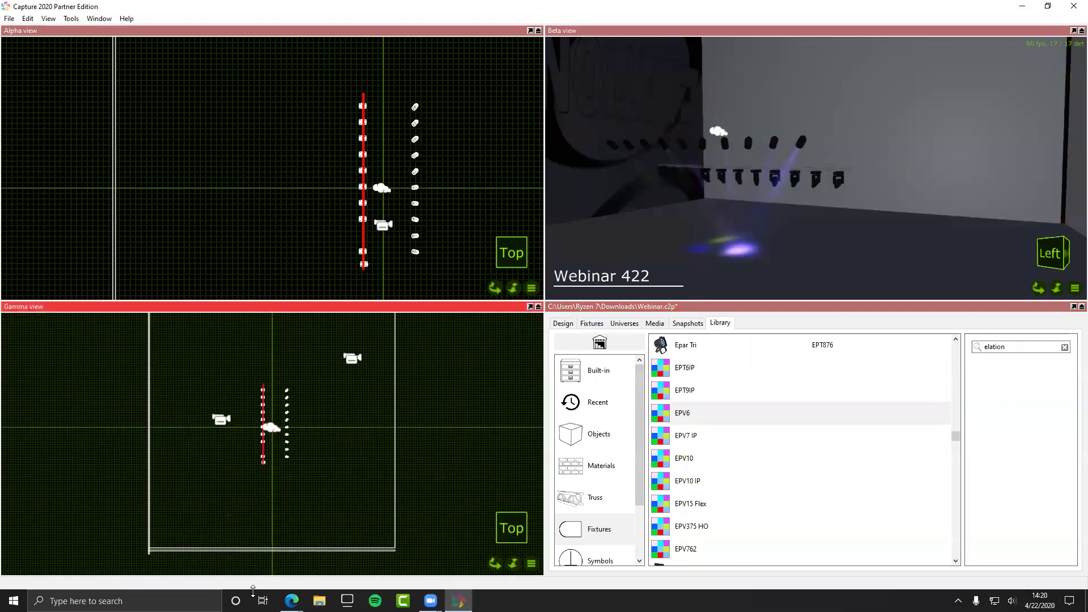
{"action": "key", "text": "r"}
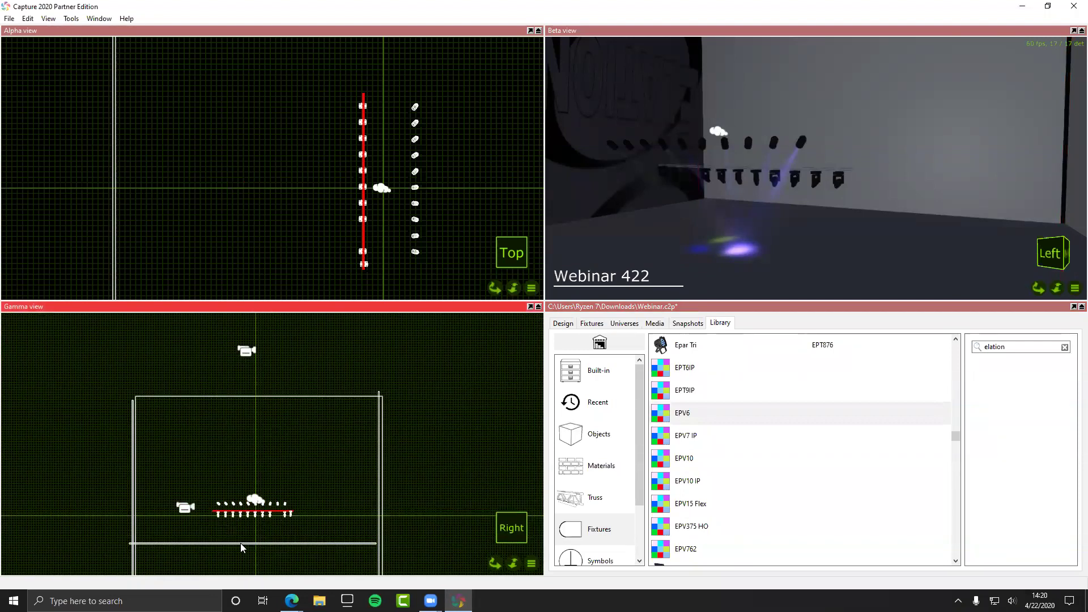
{"action": "scroll", "coordinate": [240, 543], "scroll_direction": "up", "scroll_amount": 5}
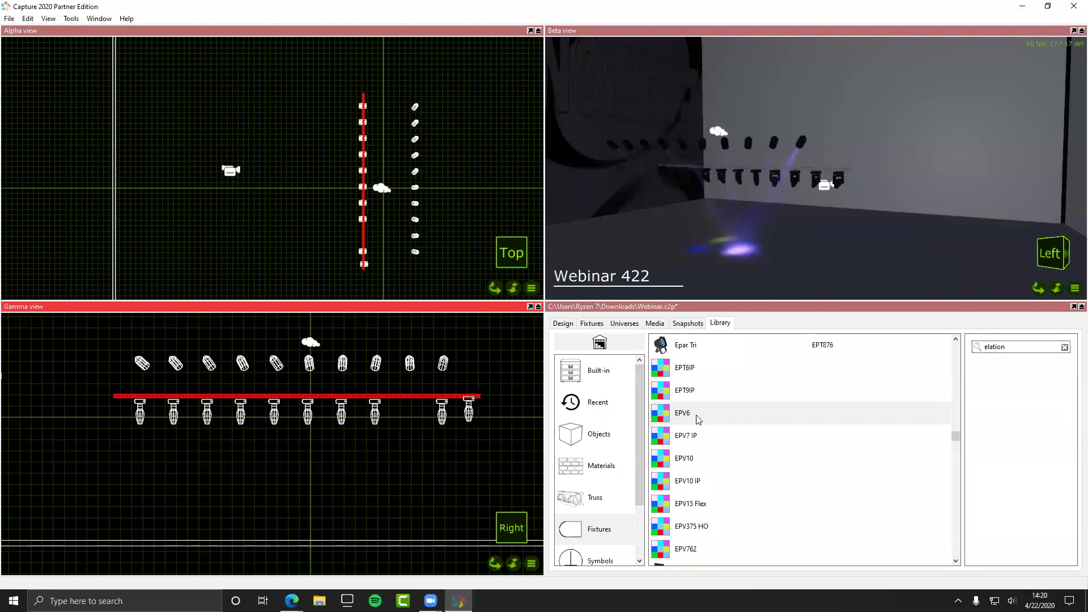
{"action": "left_click_drag", "start_coordinate": [698, 419], "coordinate": [653, 420]}
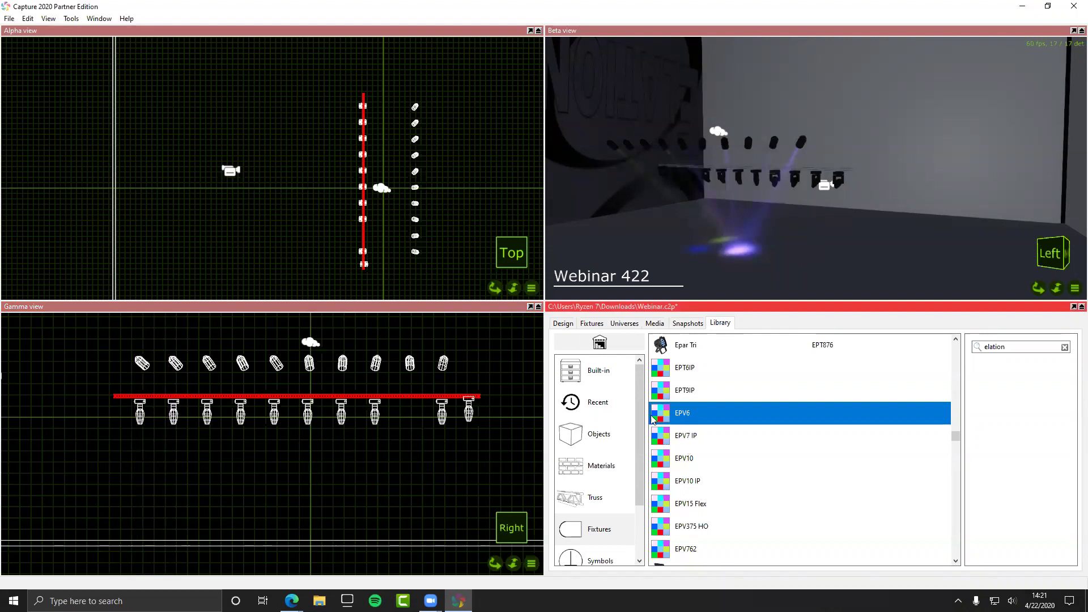
{"action": "left_click", "coordinate": [275, 518]}
{"action": "key", "text": "t"}
{"action": "key", "text": "f"}
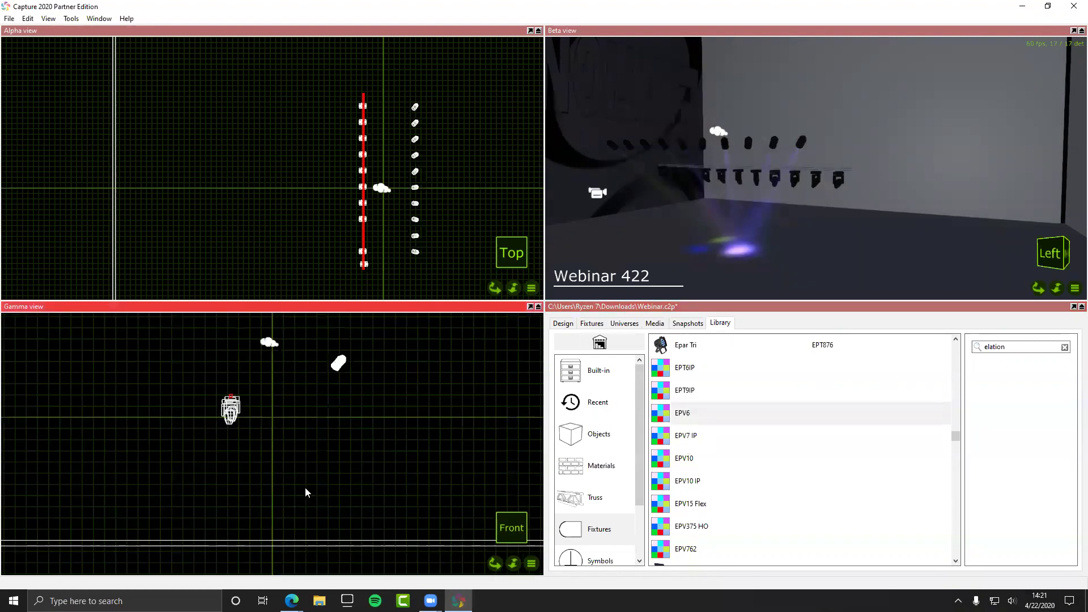
{"action": "left_click_drag", "start_coordinate": [760, 413], "coordinate": [233, 487]}
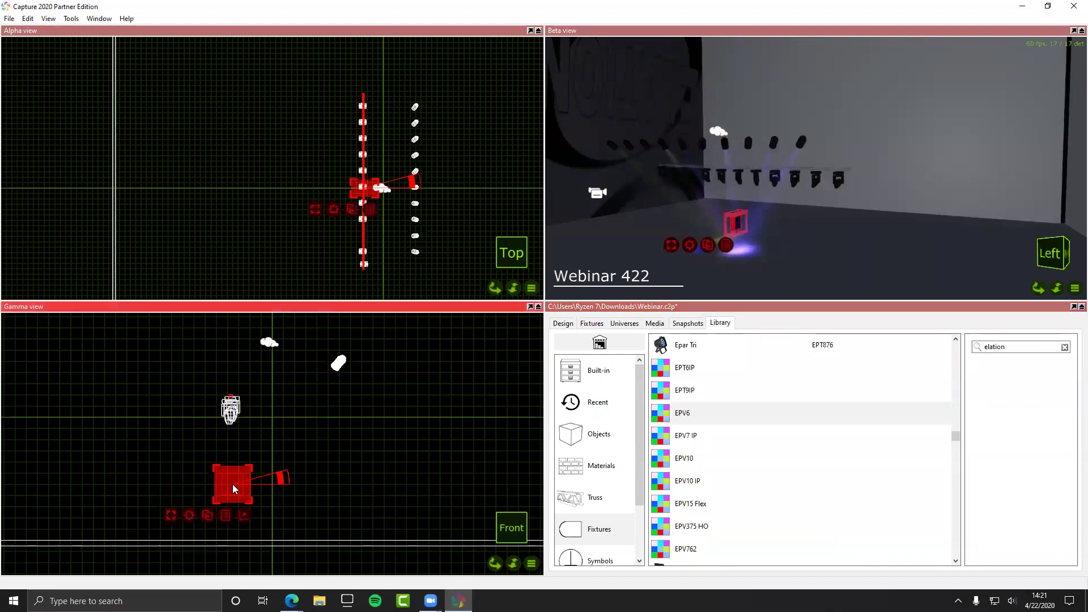
Step: Rotate the EPV6 panel to 90° about Y and move it clear of the truss line to about X -10' 2" in the Alpha view
{"action": "left_click_drag", "start_coordinate": [412, 184], "coordinate": [358, 144], "text": "shift"}
{"action": "mouse_move", "coordinate": [369, 195]}
{"action": "left_mouse_down"}
{"action": "mouse_move", "coordinate": [336, 209]}
{"action": "mouse_move", "coordinate": [332, 229]}
{"action": "left_mouse_up"}
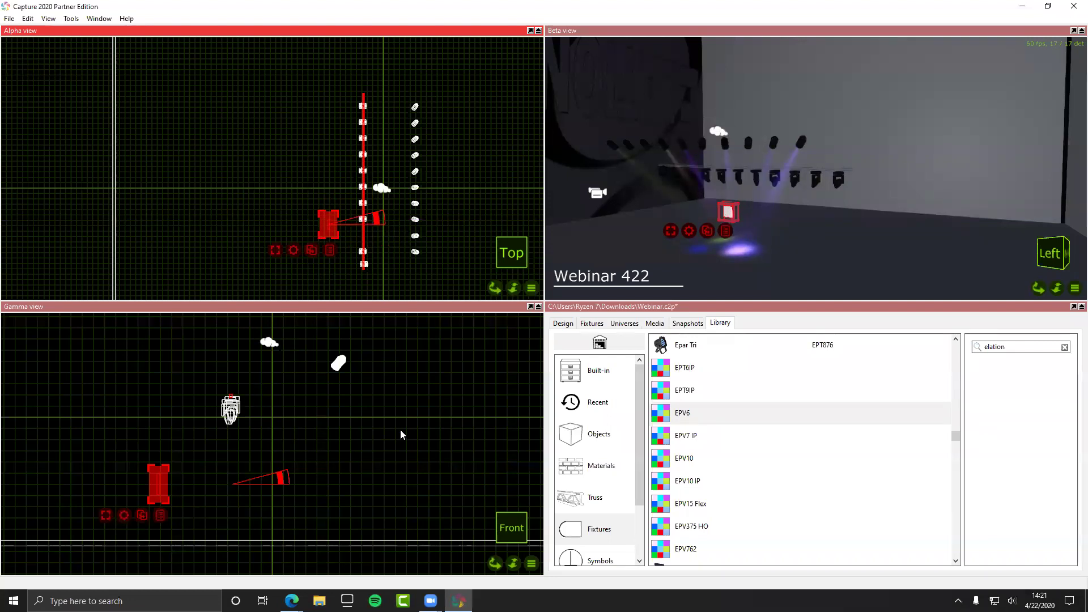
{"action": "key", "text": "ctrl+k"}
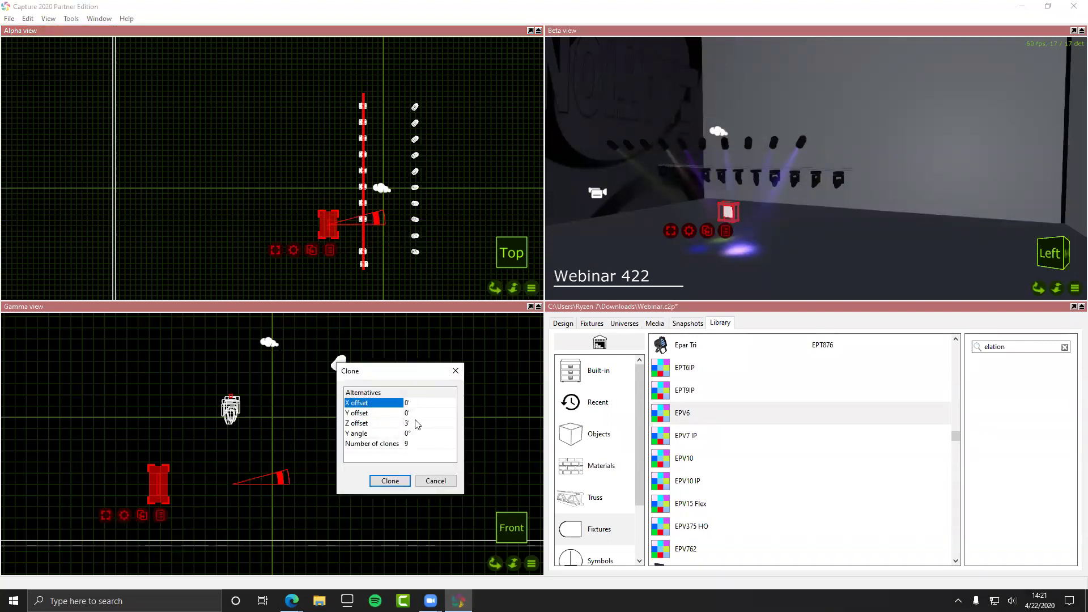
{"action": "left_click", "coordinate": [416, 424]}
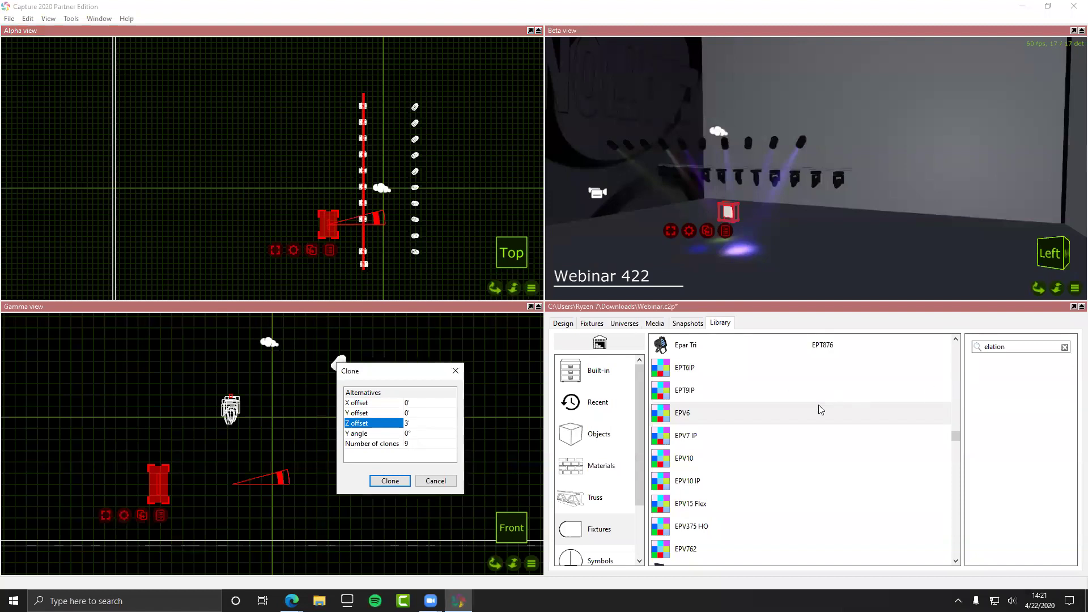
{"action": "key", "text": "Escape"}
Step: Examine the selected EPV6 panel's properties, including its width, height, depth and pixel pitch
{"action": "left_click", "coordinate": [593, 324]}
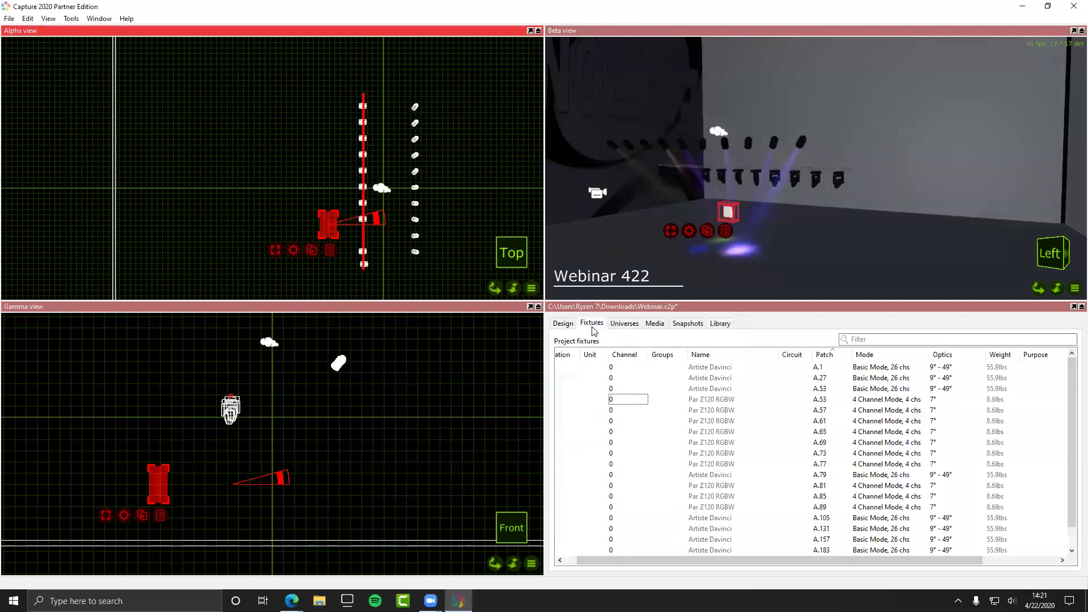
{"action": "left_click", "coordinate": [563, 324]}
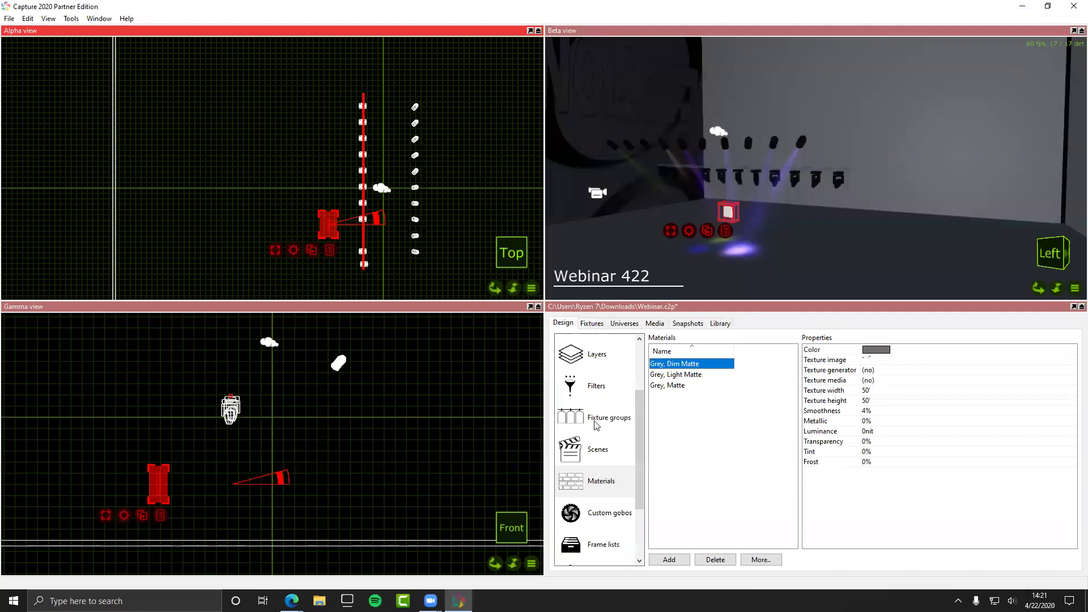
{"action": "scroll", "coordinate": [597, 425], "scroll_direction": "up", "scroll_amount": 3}
{"action": "left_click", "coordinate": [603, 379]}
{"action": "scroll", "coordinate": [844, 447], "scroll_direction": "down", "scroll_amount": 5}
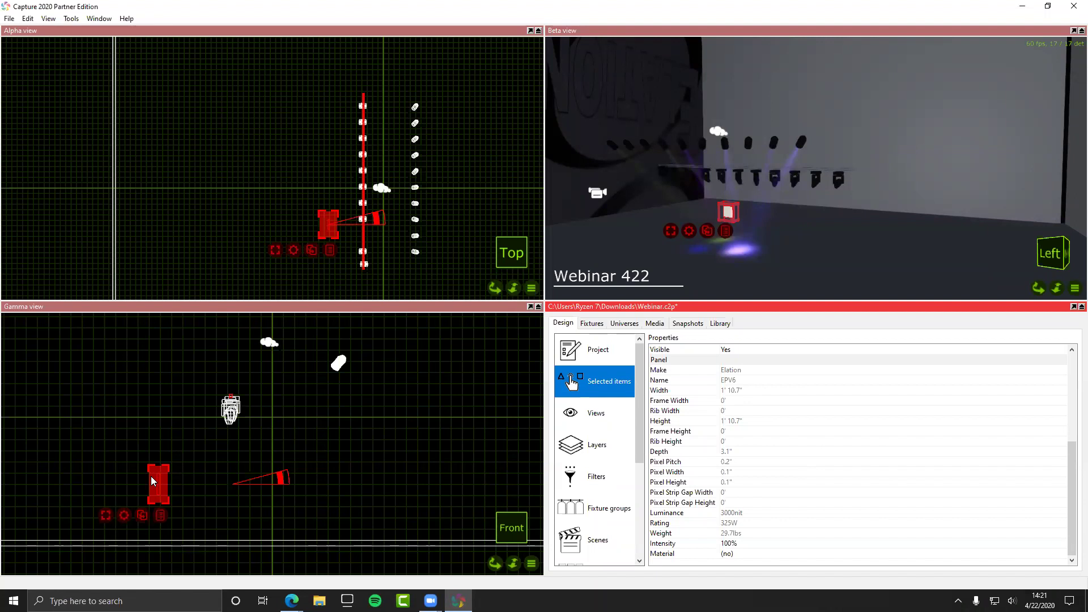
{"action": "scroll", "coordinate": [151, 476], "scroll_direction": "up", "scroll_amount": 5}
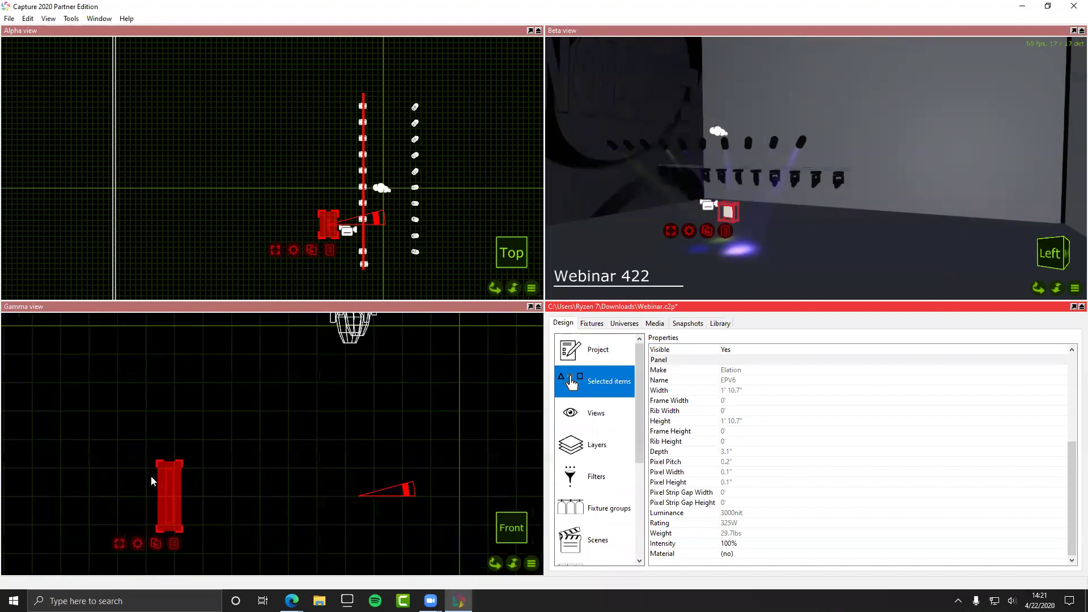
{"action": "scroll", "coordinate": [150, 476], "scroll_direction": "down", "scroll_amount": 2}
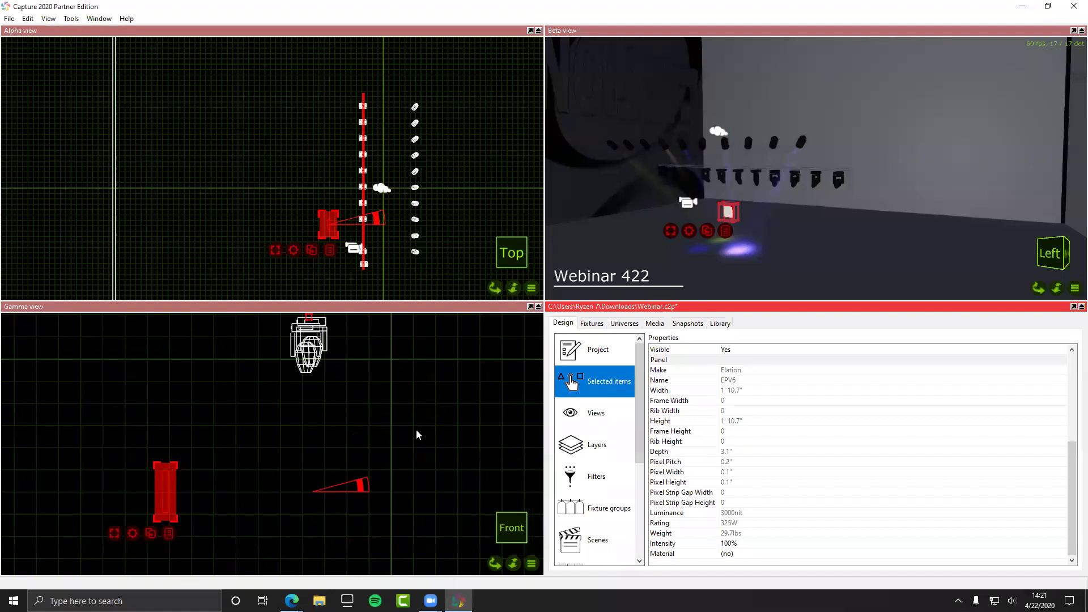
{"action": "scroll", "coordinate": [351, 258], "scroll_direction": "up", "scroll_amount": 3}
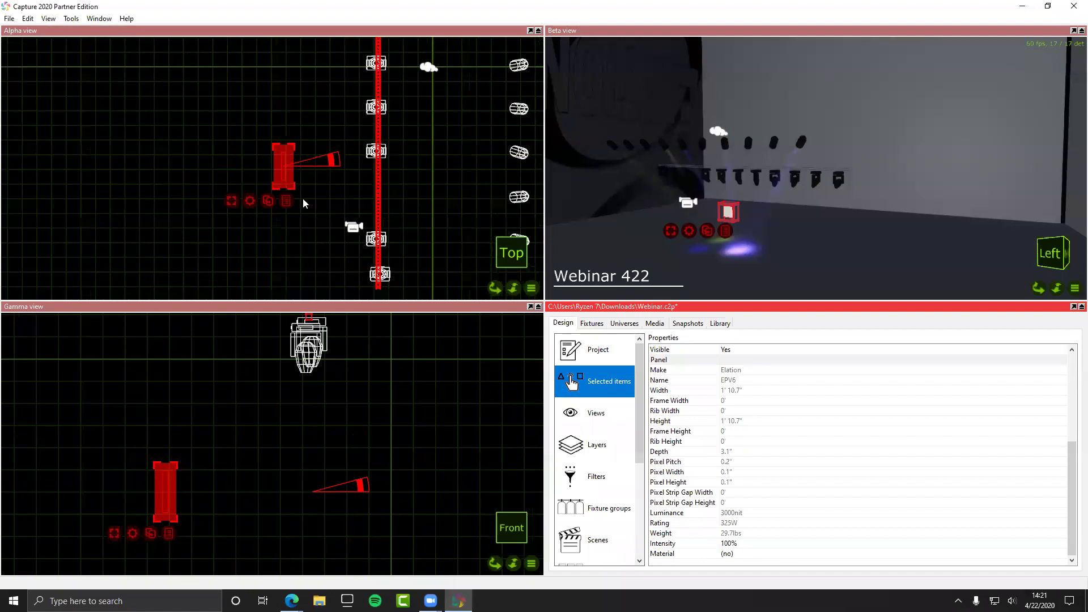
Step: Clone the EPV6 panel 9 times with a Z offset of 3'
{"action": "left_click", "coordinate": [268, 201]}
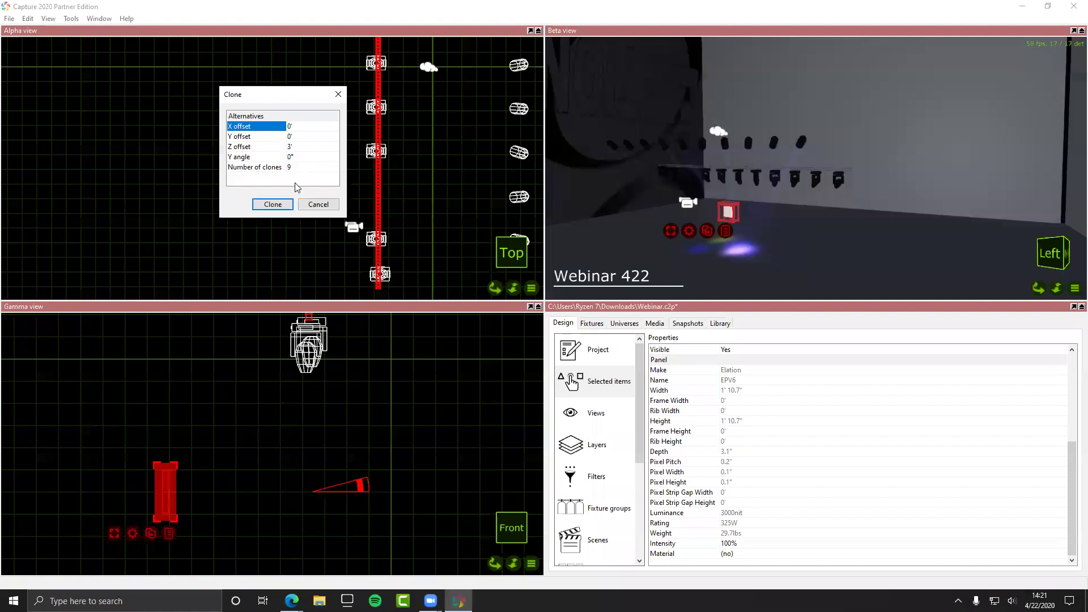
{"action": "left_click", "coordinate": [273, 204]}
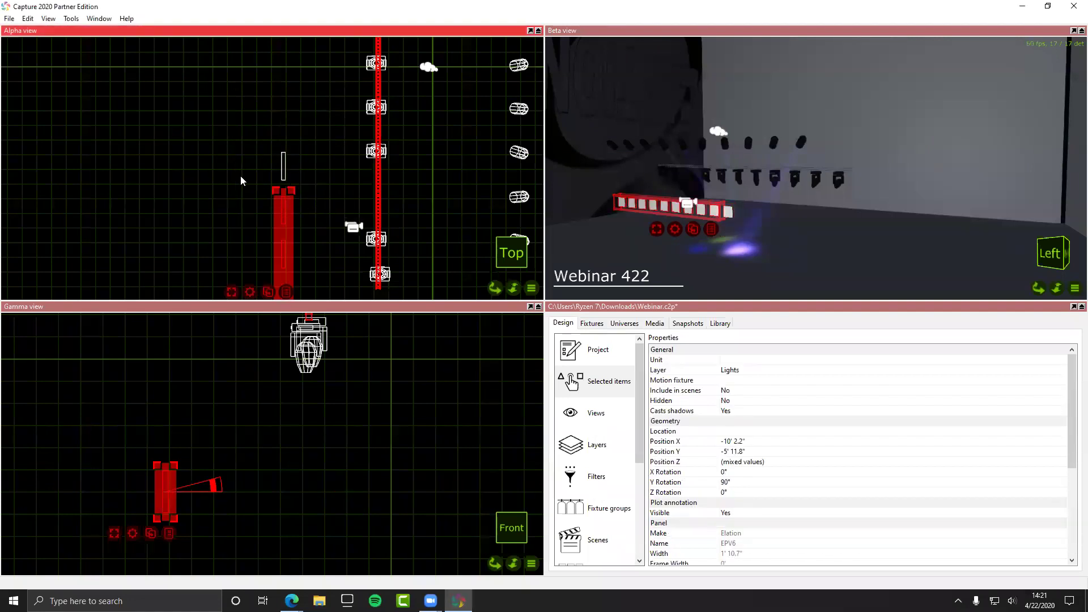
{"action": "scroll", "coordinate": [244, 170], "scroll_direction": "down", "scroll_amount": 5}
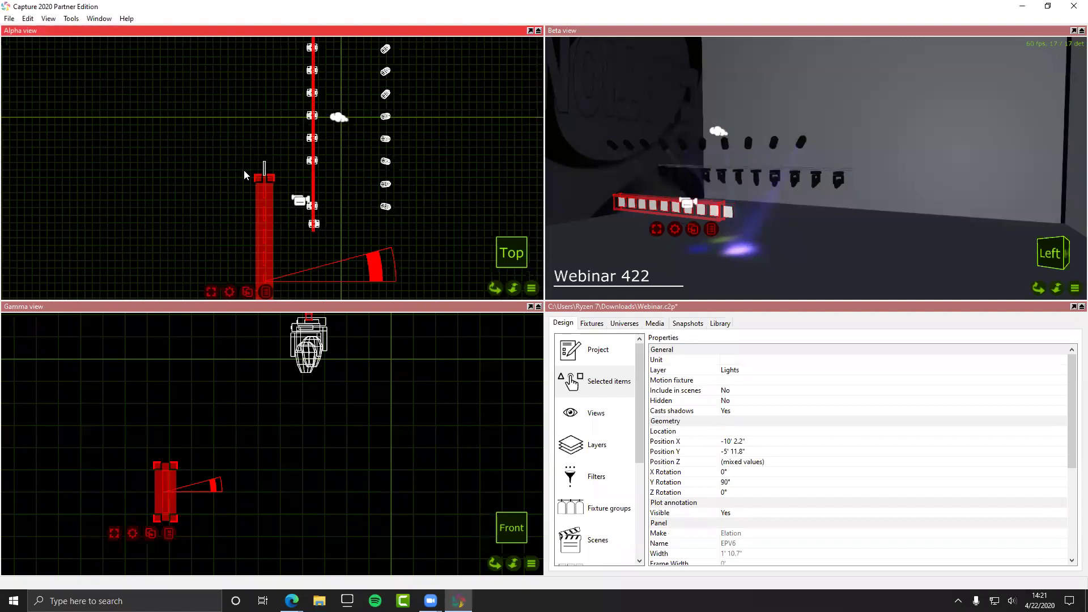
{"action": "scroll", "coordinate": [258, 211], "scroll_direction": "up", "scroll_amount": 3}
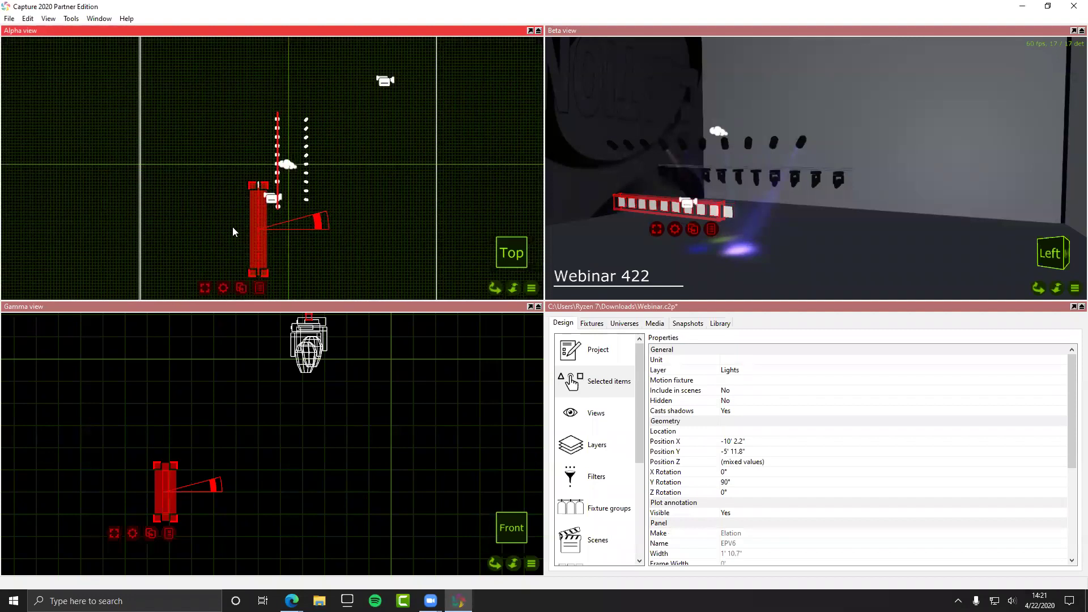
Step: Move the second and third EPV6 panels edge to edge with the first panel in the Alpha view
{"action": "left_click_drag", "start_coordinate": [282, 152], "coordinate": [327, 154]}
{"action": "scroll", "coordinate": [283, 146], "scroll_direction": "up", "scroll_amount": 4}
{"action": "scroll", "coordinate": [326, 154], "scroll_direction": "down", "scroll_amount": 1}
{"action": "scroll", "coordinate": [326, 154], "scroll_direction": "down", "scroll_amount": 2}
{"action": "left_click", "coordinate": [304, 209]}
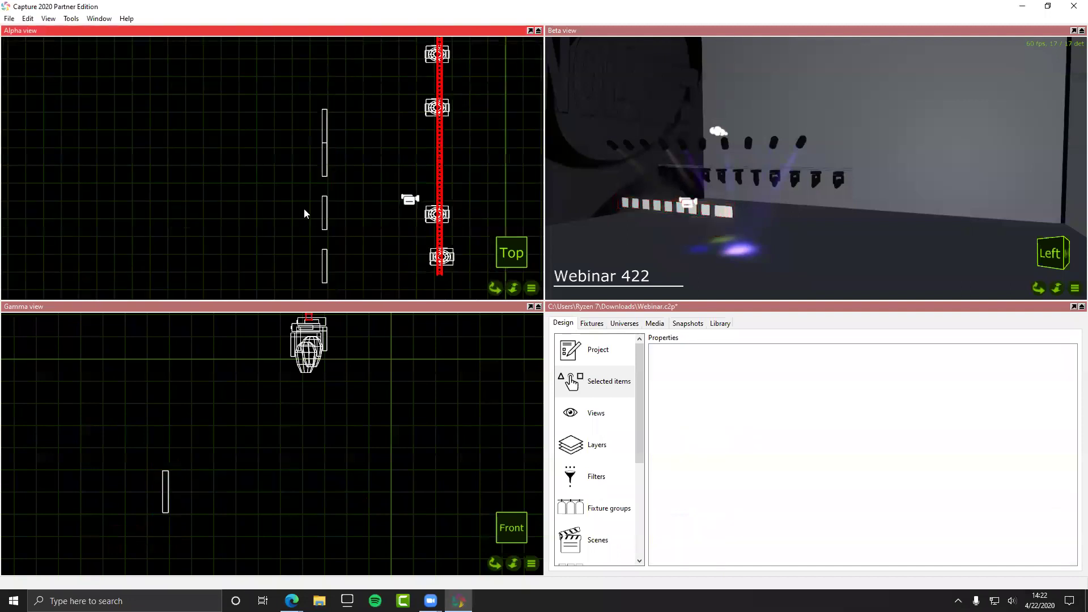
{"action": "left_click", "coordinate": [325, 226]}
{"action": "left_click_drag", "start_coordinate": [326, 225], "coordinate": [327, 206]}
{"action": "scroll", "coordinate": [334, 209], "scroll_direction": "down", "scroll_amount": 2}
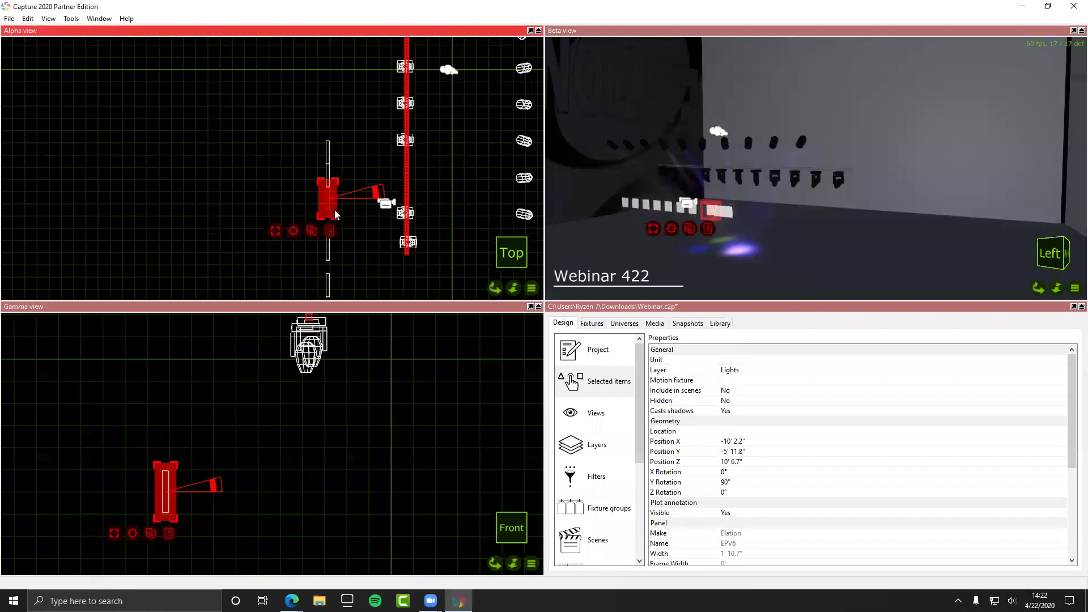
Step: Move the fourth EPV6 panel against the third in the Alpha view, at a Z position of about 12' 5"
{"action": "left_click", "coordinate": [328, 250]}
{"action": "left_click", "coordinate": [328, 244]}
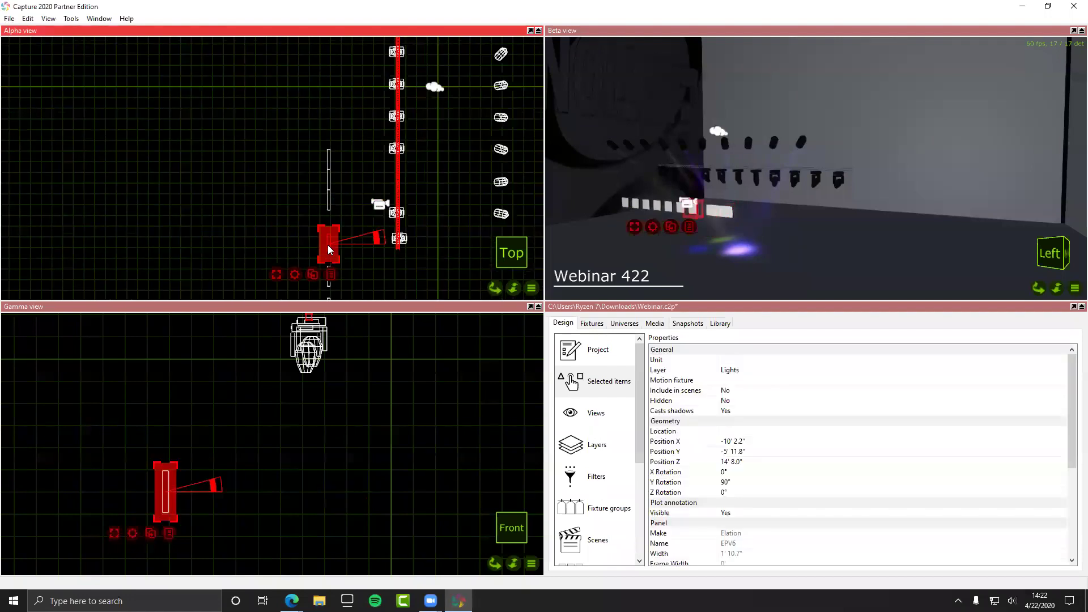
{"action": "left_click_drag", "start_coordinate": [332, 239], "coordinate": [323, 217]}
{"action": "scroll", "coordinate": [328, 213], "scroll_direction": "up", "scroll_amount": 3}
{"action": "scroll", "coordinate": [323, 216], "scroll_direction": "down", "scroll_amount": 5}
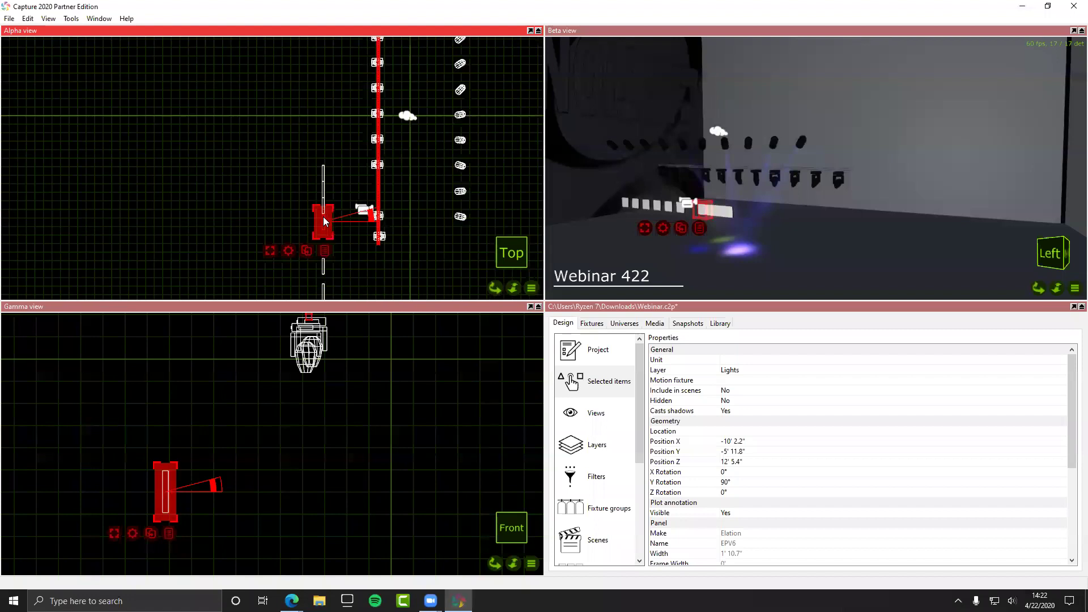
Step: Move the remaining EPV6 panels as a group toward the fourth panel in the Alpha view
{"action": "scroll", "coordinate": [327, 221], "scroll_direction": "up", "scroll_amount": 5}
{"action": "left_click_drag", "start_coordinate": [324, 264], "coordinate": [244, 90]}
{"action": "mouse_move", "coordinate": [290, 118]}
{"action": "left_mouse_down"}
{"action": "mouse_move", "coordinate": [288, 83]}
{"action": "mouse_move", "coordinate": [292, 101]}
{"action": "left_mouse_up"}
{"action": "scroll", "coordinate": [289, 87], "scroll_direction": "up", "scroll_amount": 3}
{"action": "scroll", "coordinate": [314, 77], "scroll_direction": "down", "scroll_amount": 5}
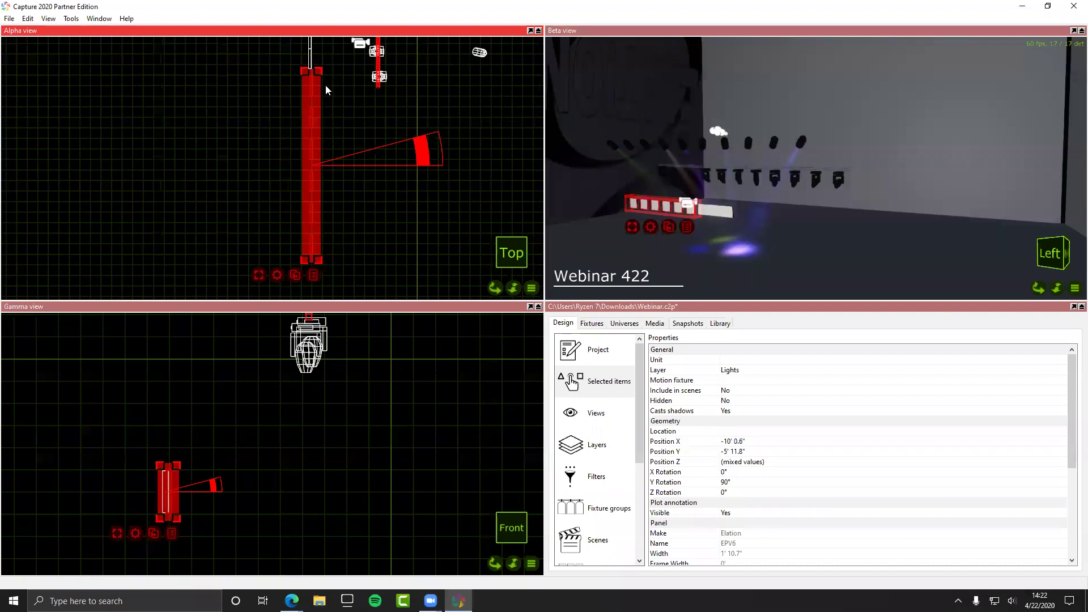
Step: Clone the whole row of EPV6 panels 9 times with a Y offset of 3' and select the complete panel wall
{"action": "left_click_drag", "start_coordinate": [300, 47], "coordinate": [331, 152]}
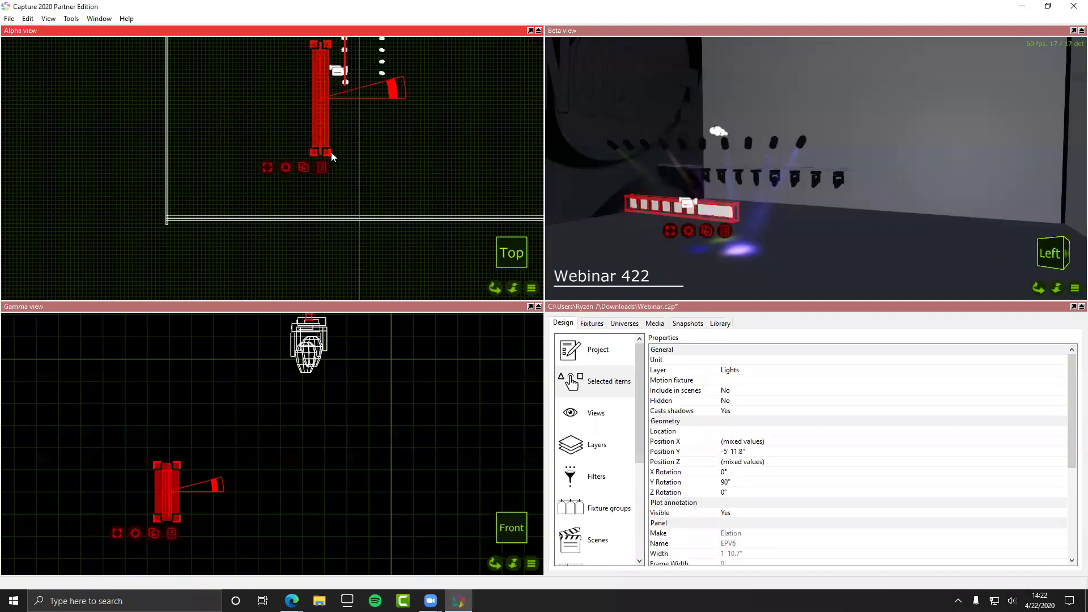
{"action": "key", "text": "ctrl+d"}
{"action": "left_click", "coordinate": [615, 131]}
{"action": "left_click", "coordinate": [615, 132]}
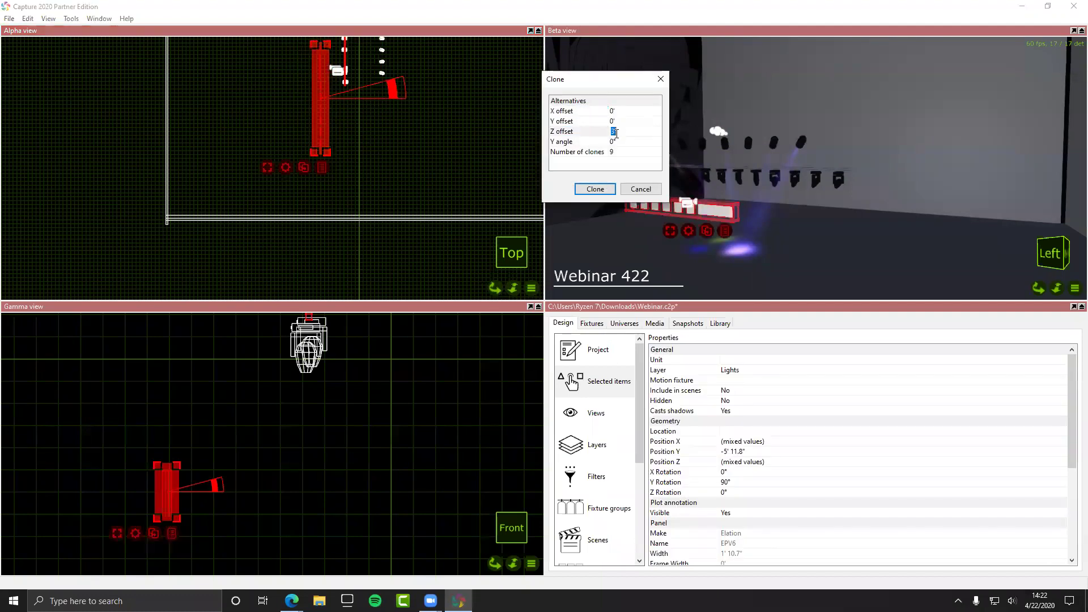
{"action": "left_click", "coordinate": [618, 121]}
{"action": "left_click", "coordinate": [619, 122]}
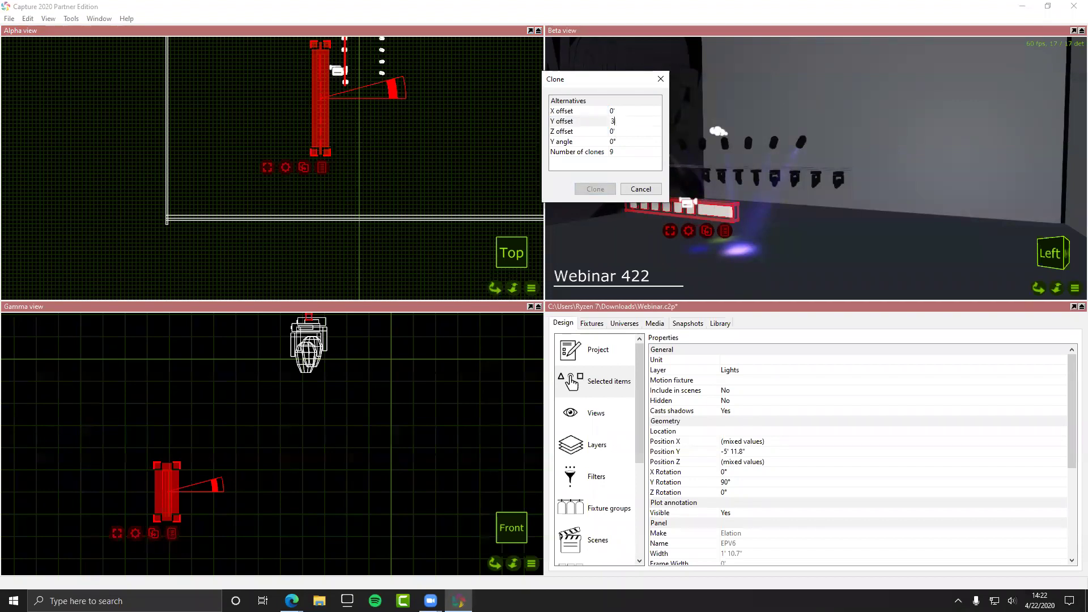
{"action": "key", "text": "Return"}
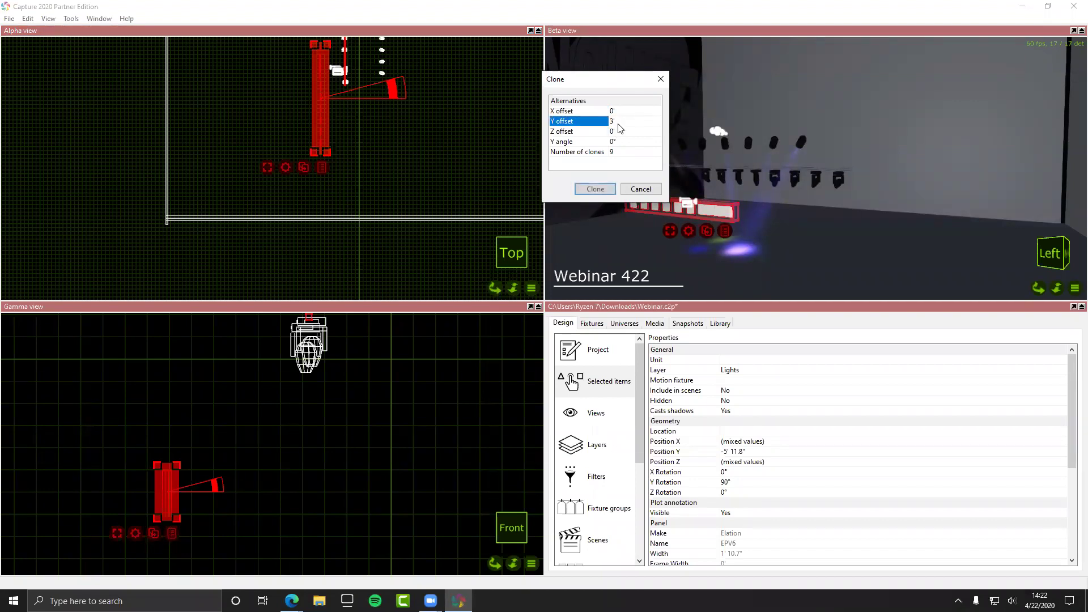
{"action": "left_click", "coordinate": [594, 190]}
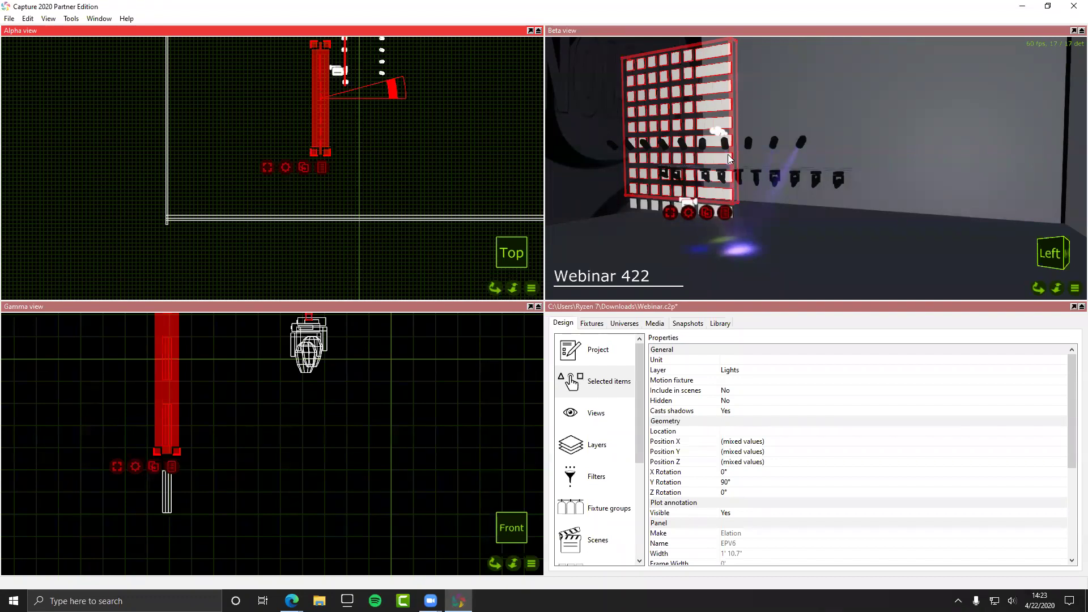
{"action": "left_click", "coordinate": [293, 77]}
{"action": "left_click_drag", "start_coordinate": [297, 43], "coordinate": [336, 161]}
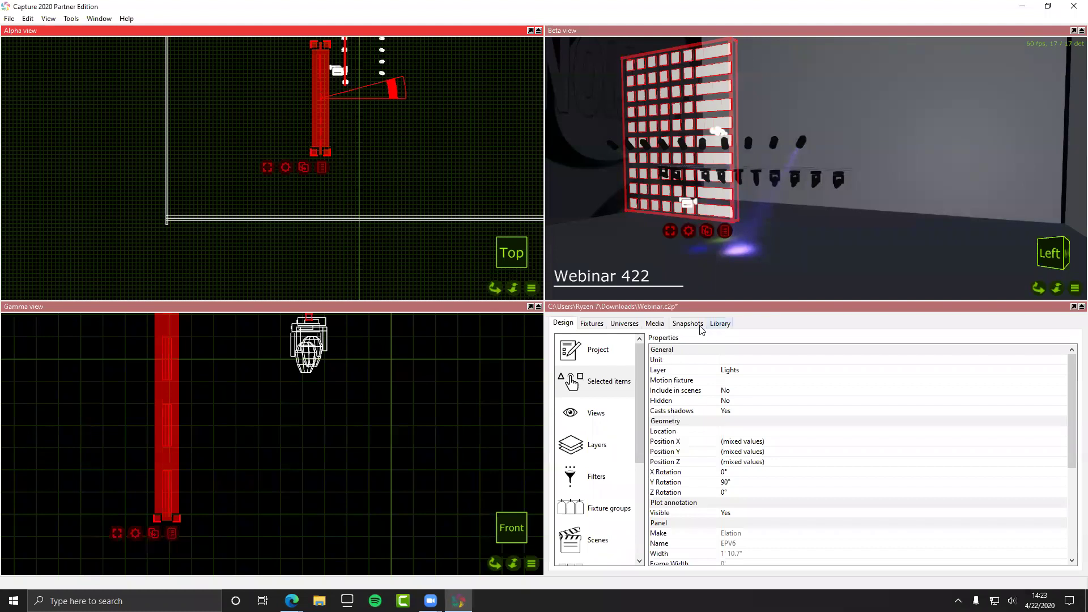
Step: Add a video player with an output resolution of 1920 x 1080 px (16:9), leaving it unpatched
{"action": "left_click", "coordinate": [658, 324]}
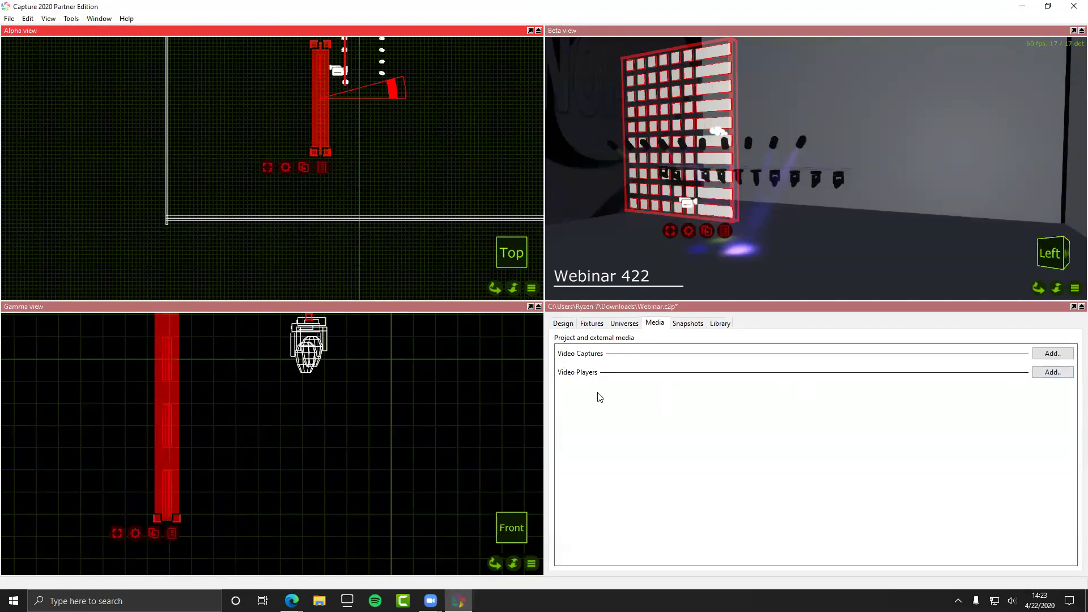
{"action": "left_click", "coordinate": [1052, 373]}
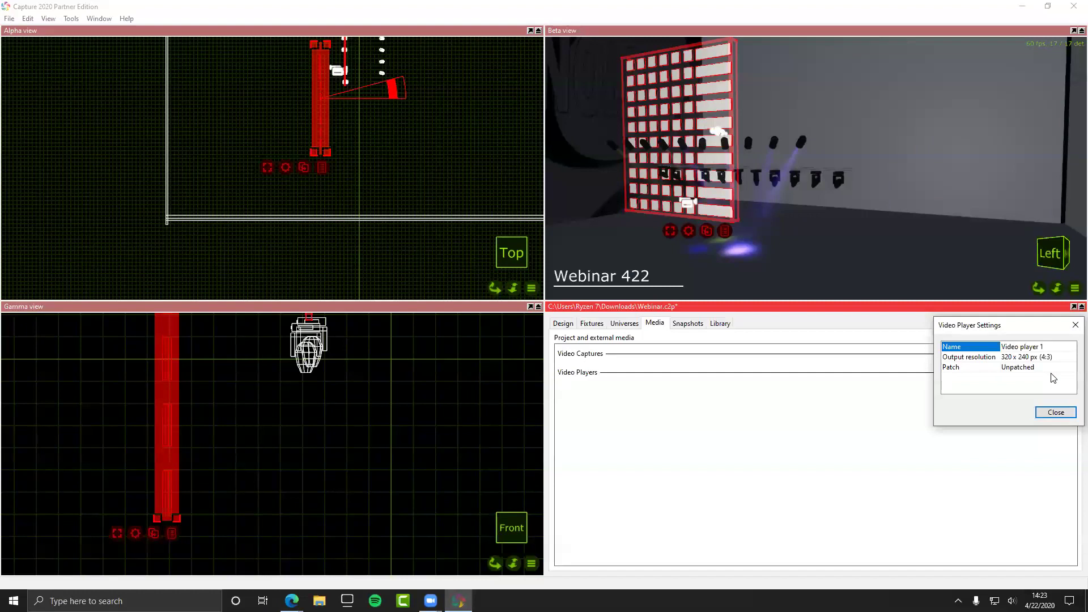
{"action": "left_click", "coordinate": [1042, 357]}
{"action": "left_click", "coordinate": [1042, 357]}
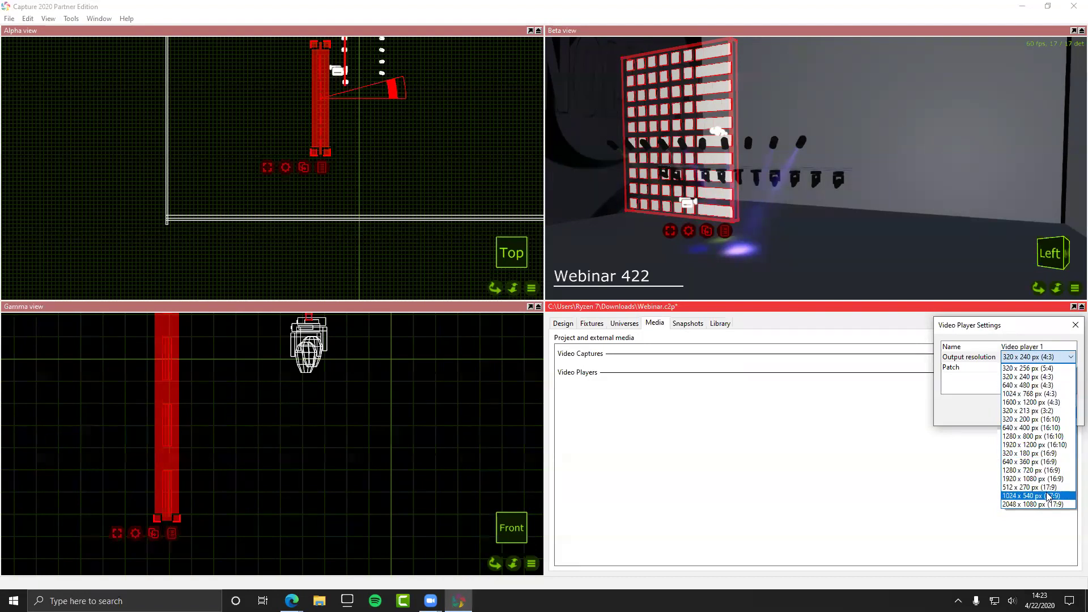
{"action": "left_click", "coordinate": [1031, 479]}
{"action": "left_click", "coordinate": [1023, 369]}
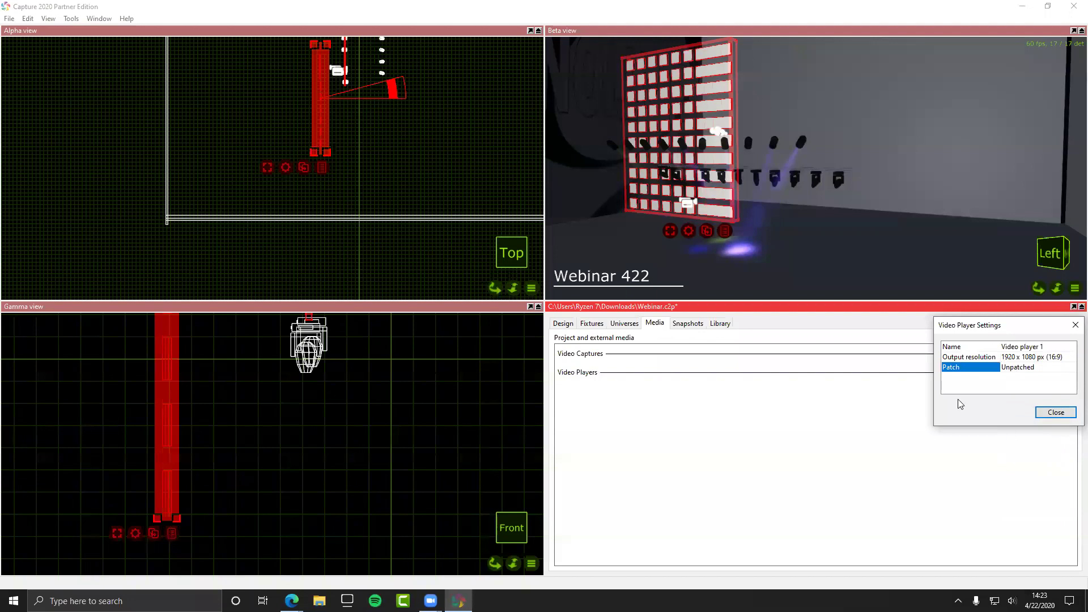
{"action": "left_click", "coordinate": [1052, 412]}
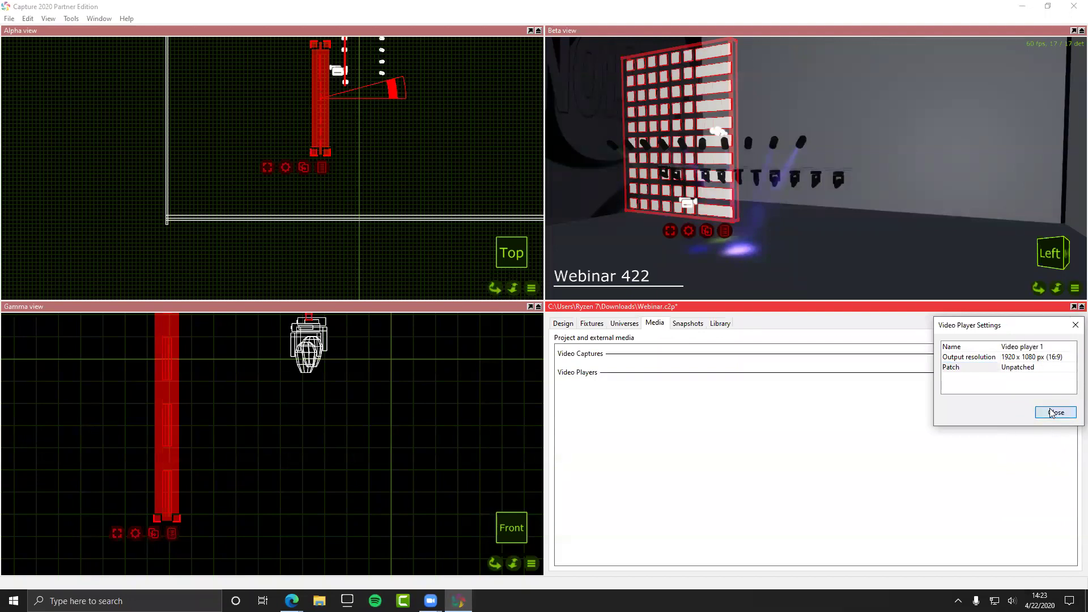
Step: Add the video file BEEPLE_MANIFEST_COINS_POURING-B from the Capture Webinar folder to Video player 1 and play it
{"action": "left_click", "coordinate": [657, 410]}
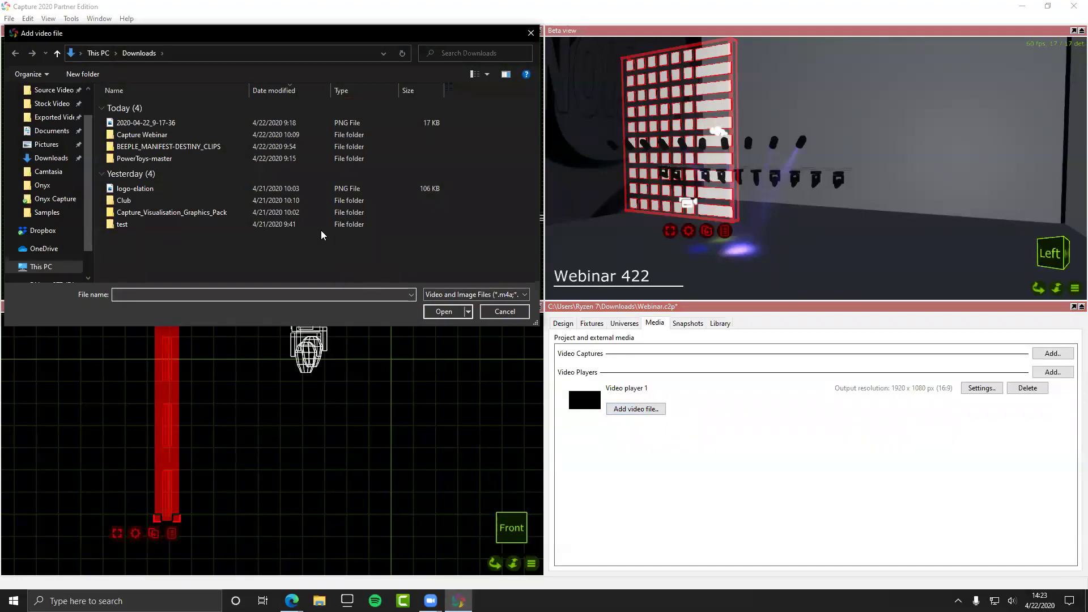
{"action": "double_click", "coordinate": [152, 134]}
{"action": "left_click", "coordinate": [130, 91]}
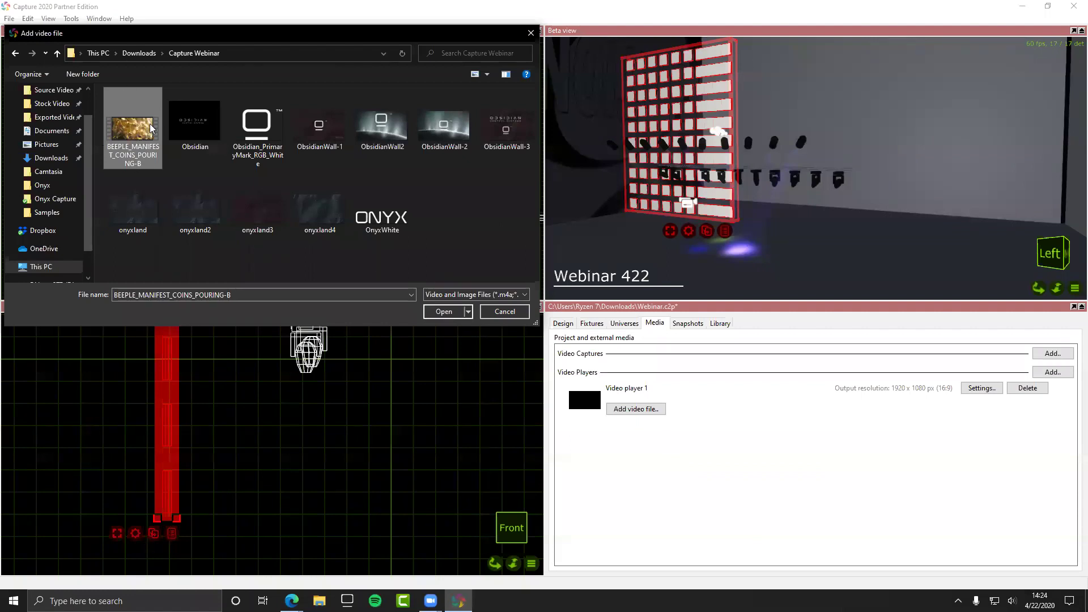
{"action": "double_click", "coordinate": [150, 123]}
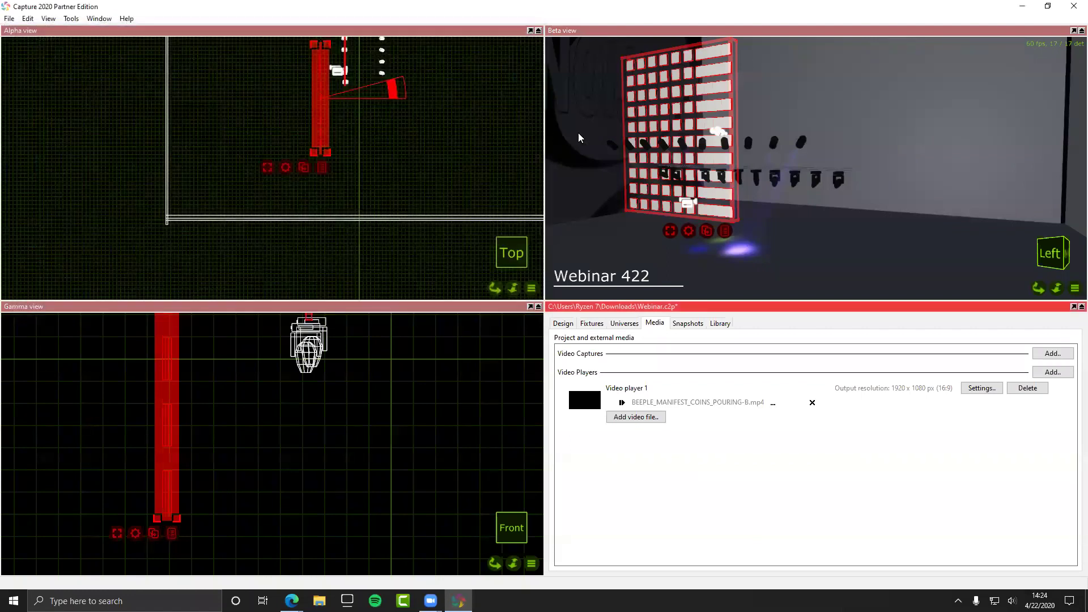
{"action": "left_click", "coordinate": [622, 403]}
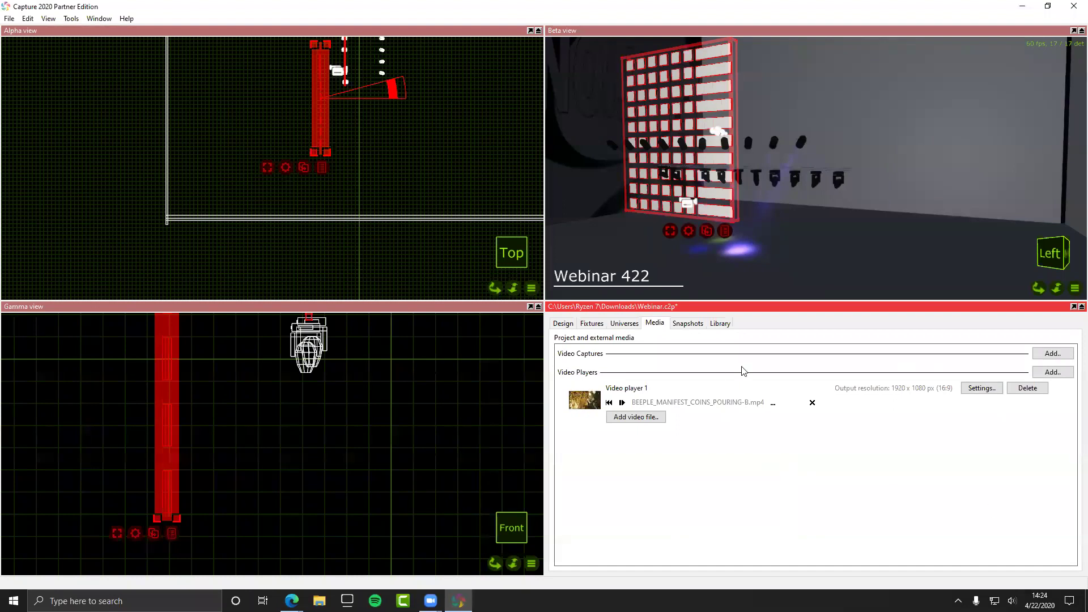
Step: Examine the selected EPV6 panels' properties, including the mapping options of their Material
{"action": "left_click", "coordinate": [591, 325]}
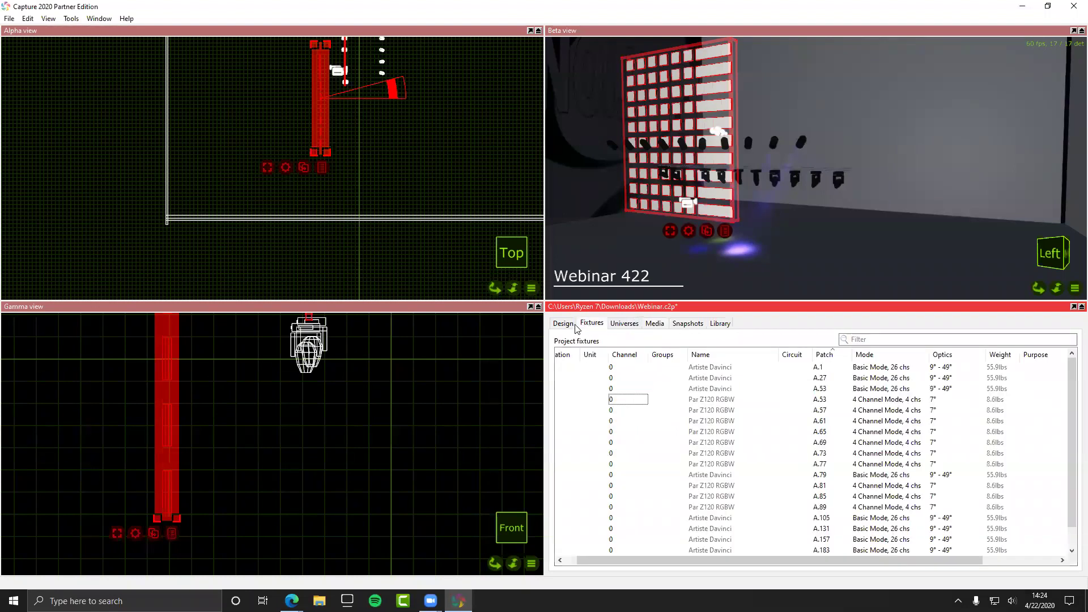
{"action": "left_click", "coordinate": [574, 326]}
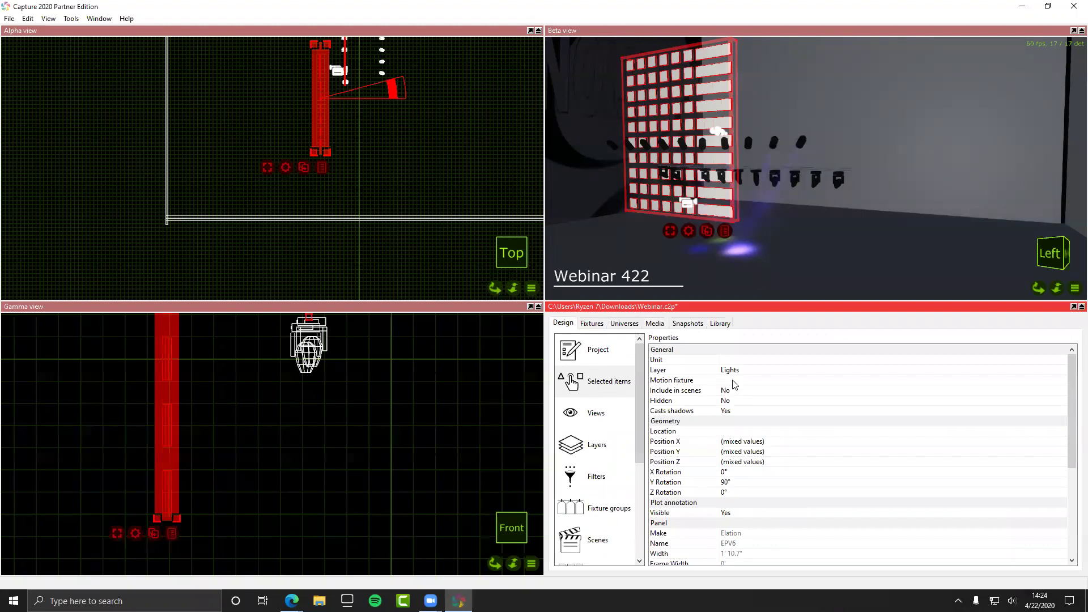
{"action": "scroll", "coordinate": [682, 363], "scroll_direction": "down", "scroll_amount": 2}
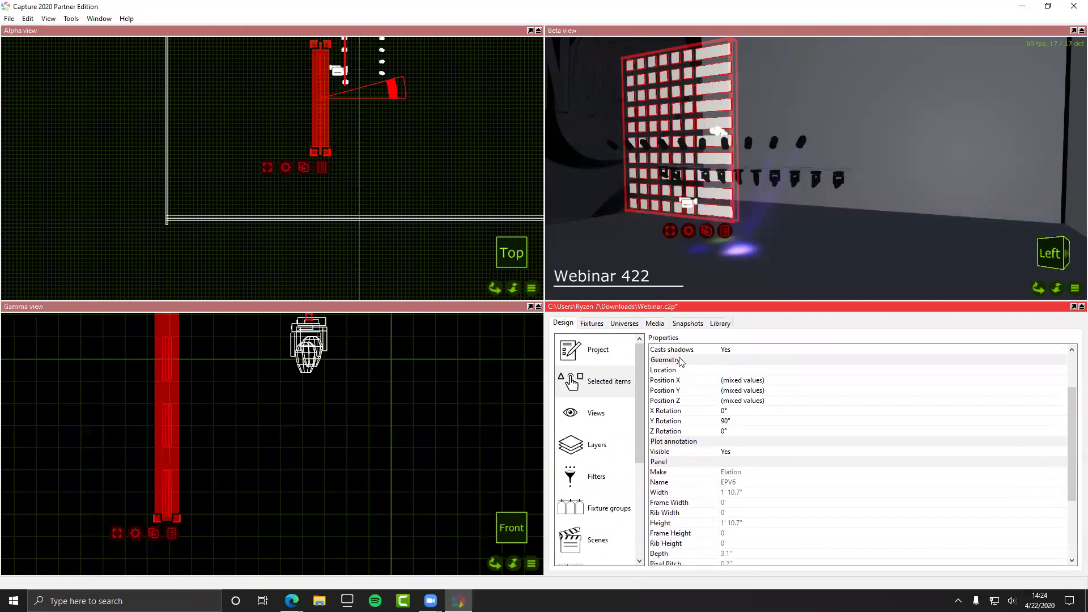
{"action": "scroll", "coordinate": [682, 363], "scroll_direction": "down", "scroll_amount": 3}
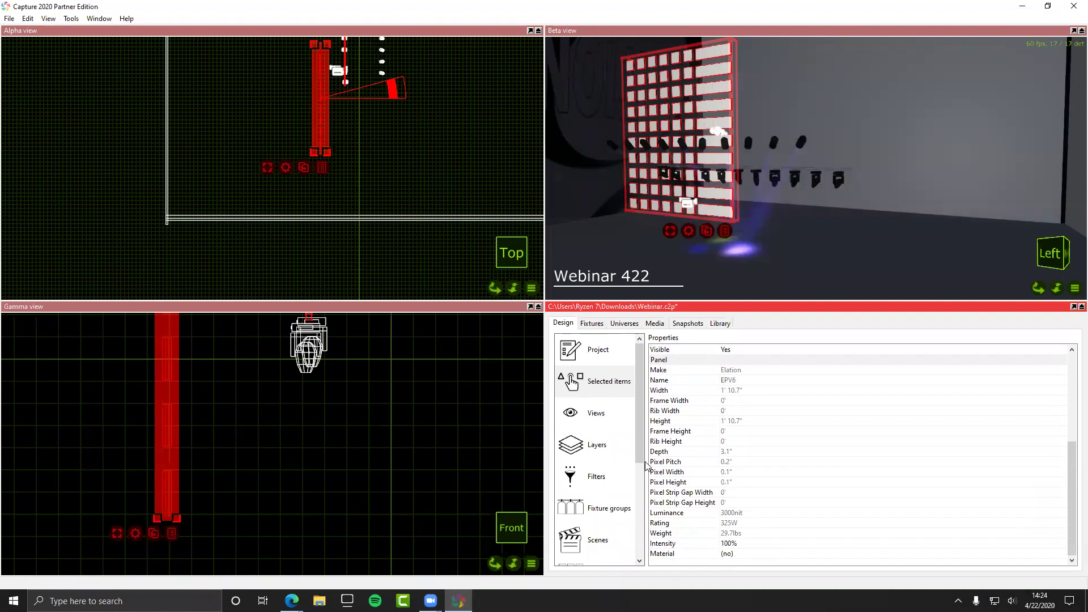
{"action": "scroll", "coordinate": [696, 440], "scroll_direction": "up", "scroll_amount": 5}
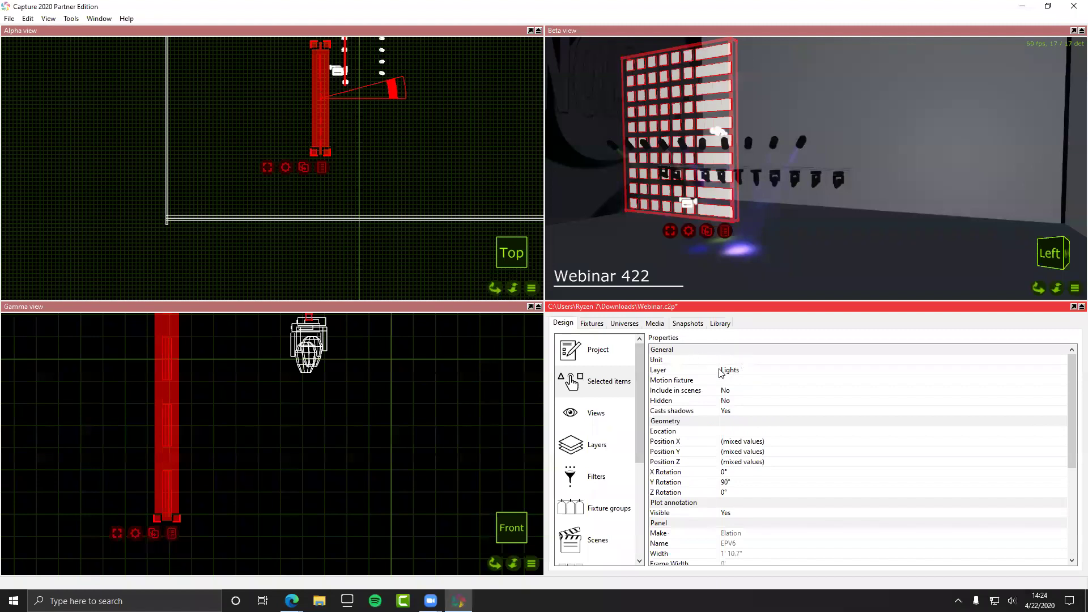
{"action": "scroll", "coordinate": [735, 431], "scroll_direction": "down", "scroll_amount": 5}
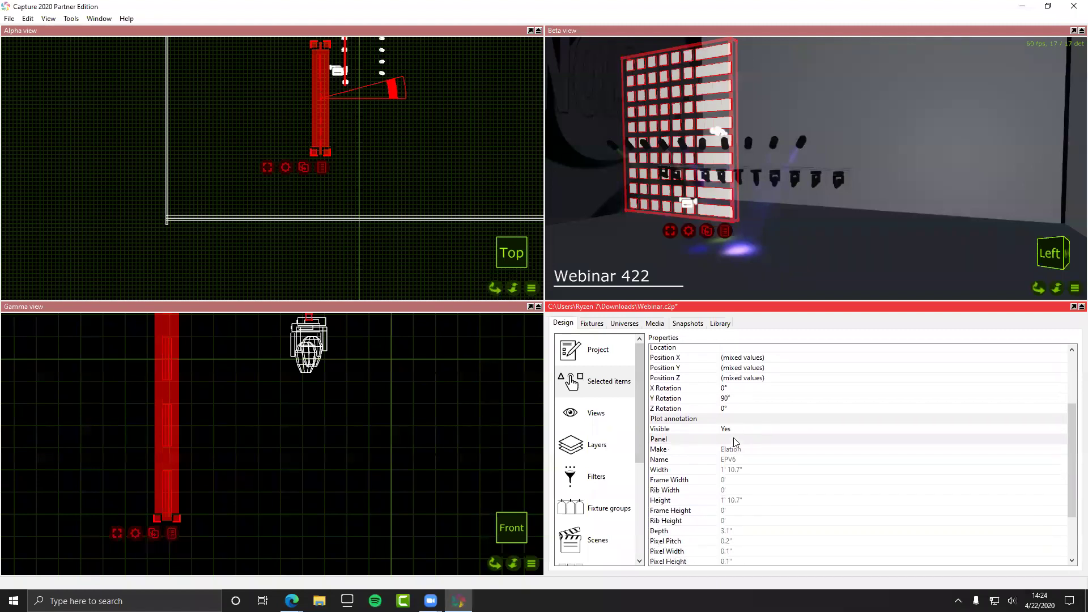
{"action": "scroll", "coordinate": [763, 432], "scroll_direction": "down", "scroll_amount": 1}
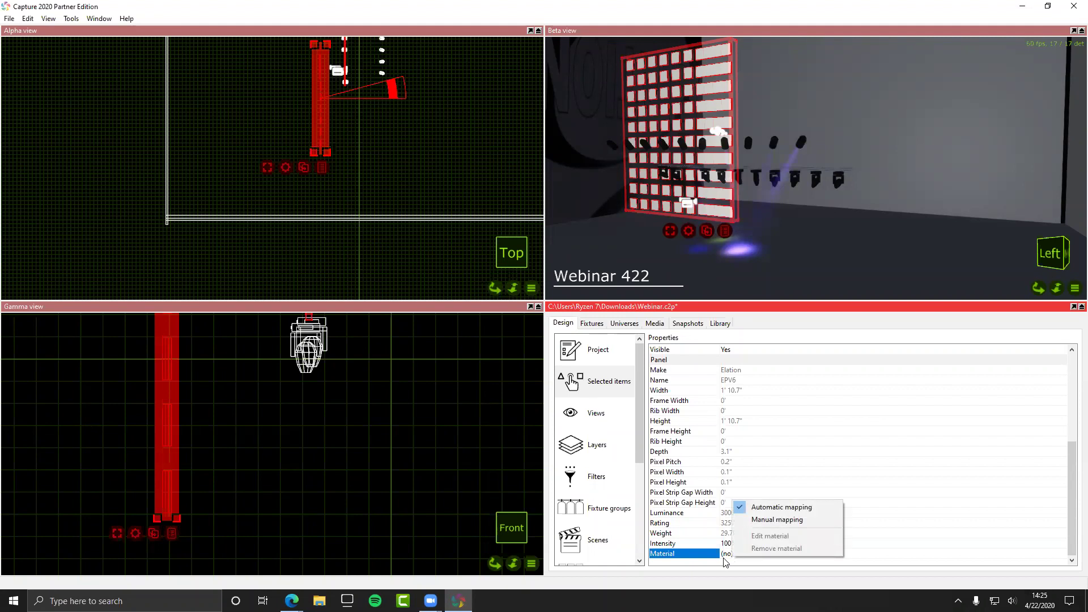
Step: Apply the Video material to the selected wall of EPV6 panels in the Beta view
{"action": "left_click", "coordinate": [623, 323]}
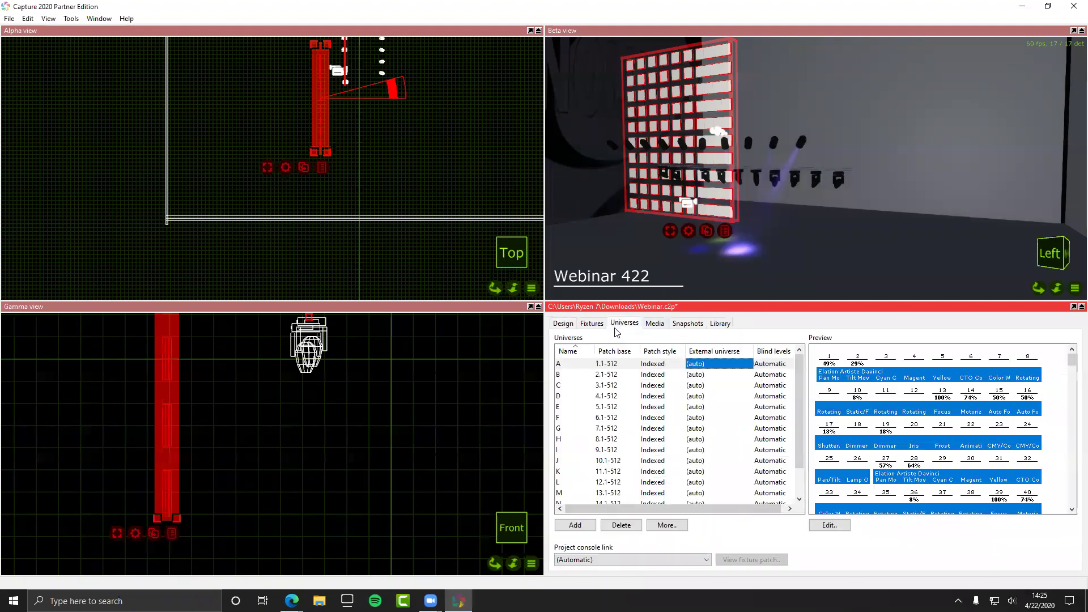
{"action": "left_click", "coordinate": [592, 323]}
{"action": "left_click", "coordinate": [653, 324]}
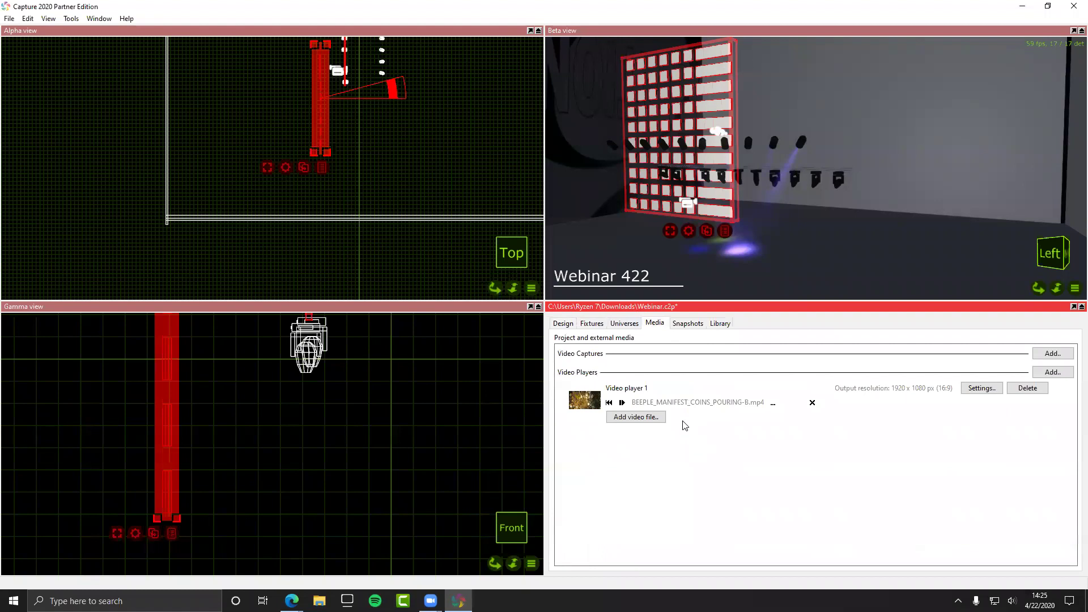
{"action": "left_click", "coordinate": [589, 326]}
{"action": "left_click", "coordinate": [563, 324]}
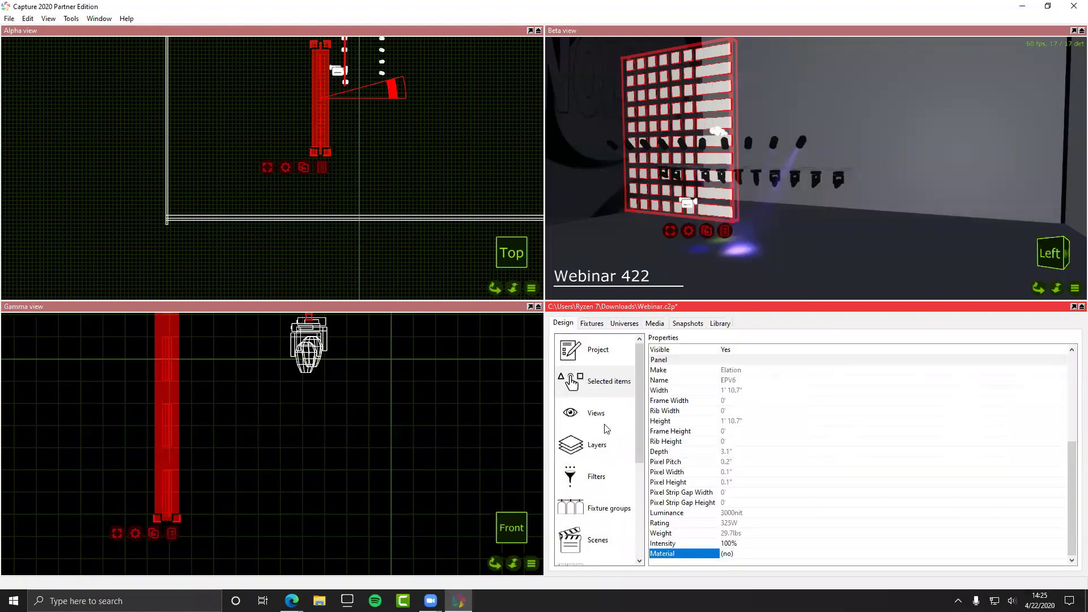
{"action": "scroll", "coordinate": [607, 429], "scroll_direction": "down", "scroll_amount": 3}
{"action": "left_click", "coordinate": [584, 395]}
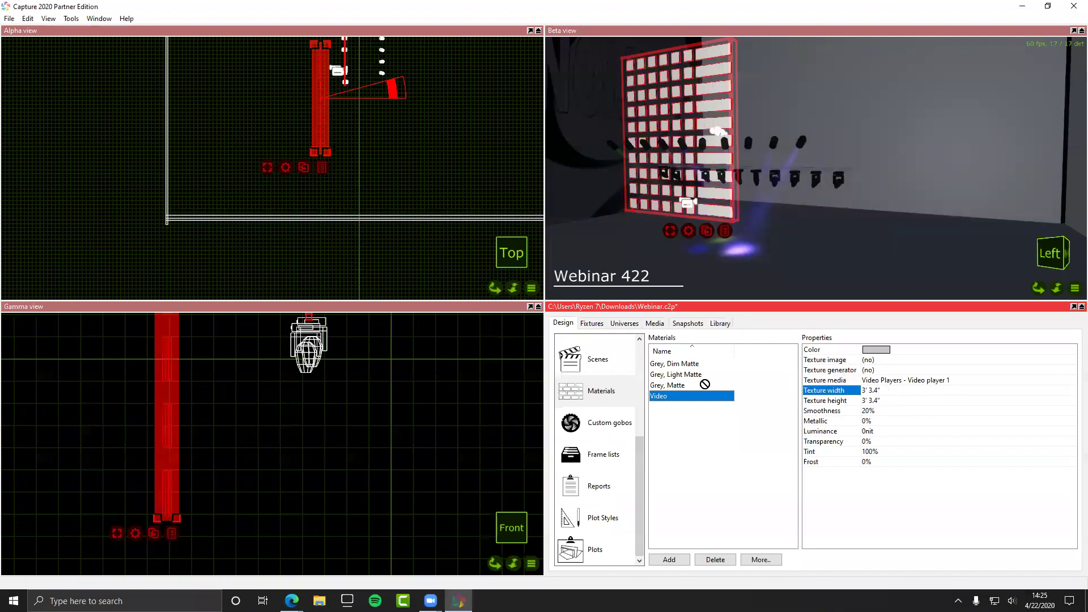
{"action": "left_click", "coordinate": [672, 109]}
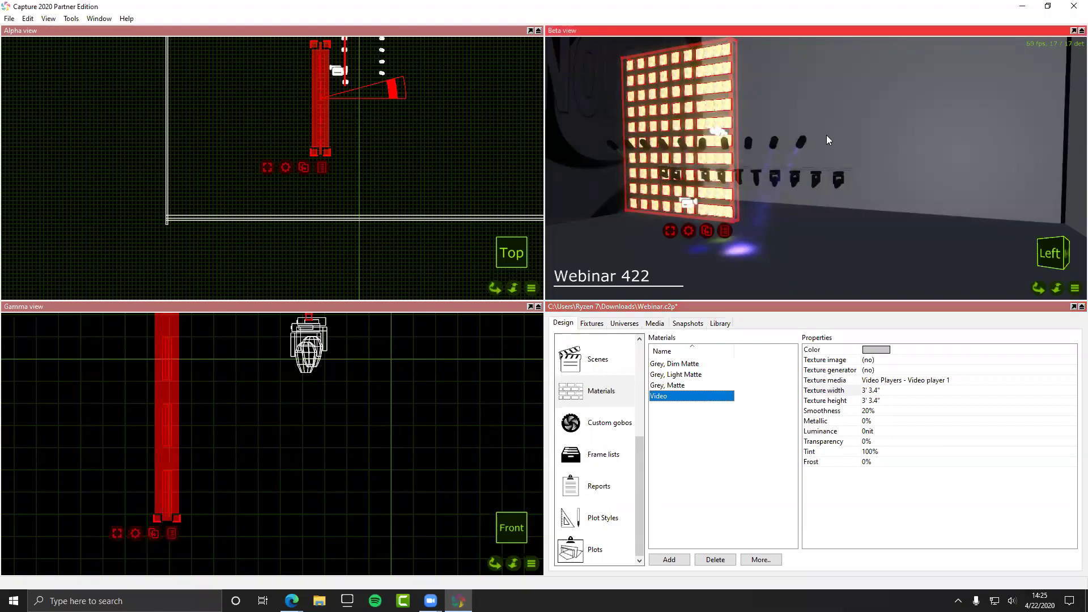
{"action": "scroll", "coordinate": [655, 86], "scroll_direction": "up", "scroll_amount": 3}
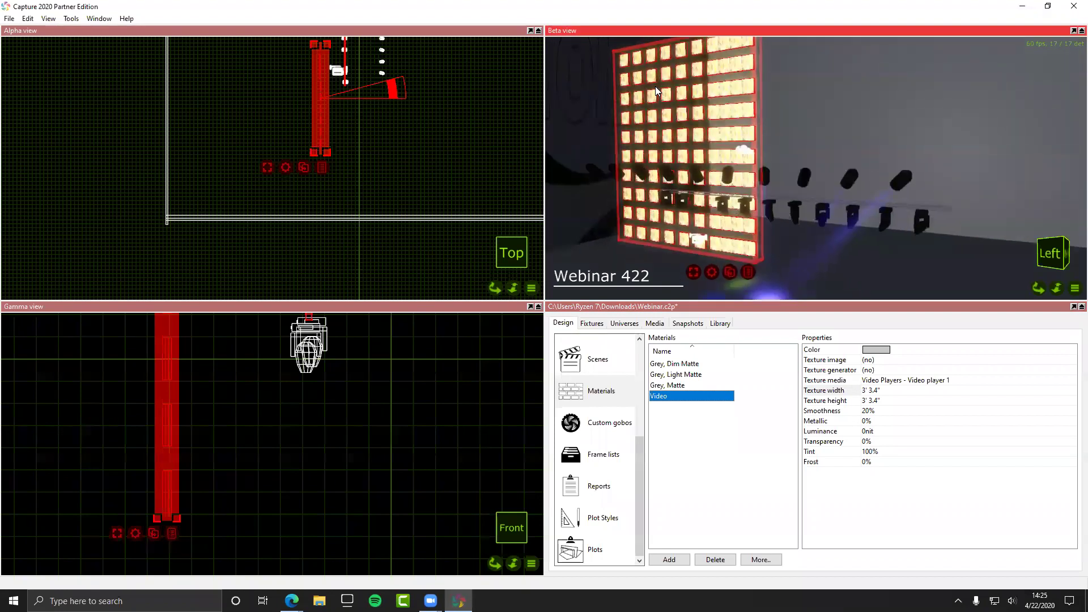
{"action": "scroll", "coordinate": [655, 86], "scroll_direction": "up", "scroll_amount": 2}
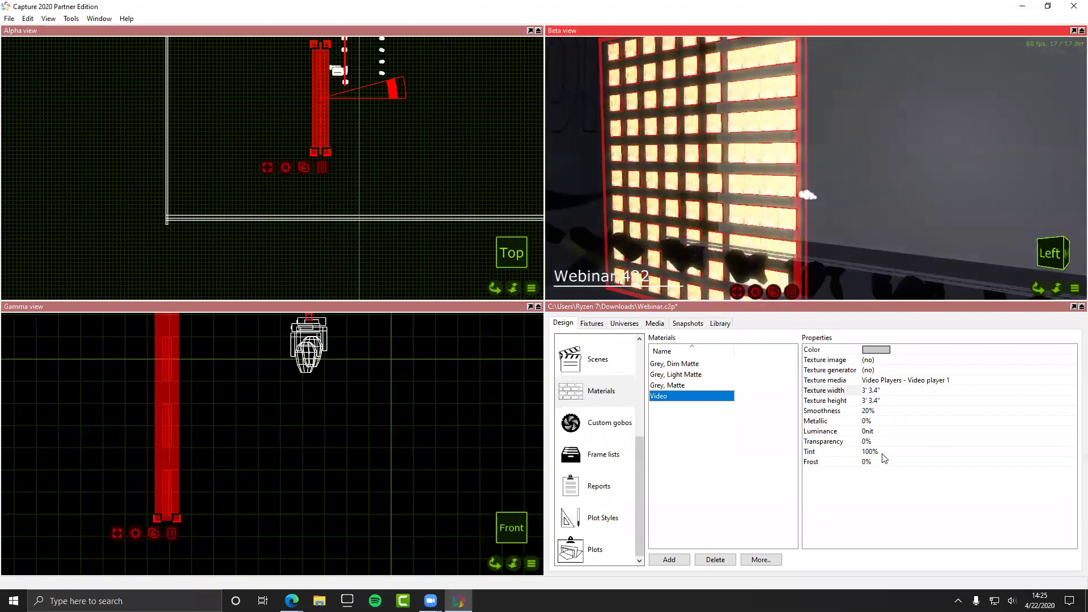
Step: Set the Video material's texture width and texture height to 100'
{"action": "left_click", "coordinate": [873, 390]}
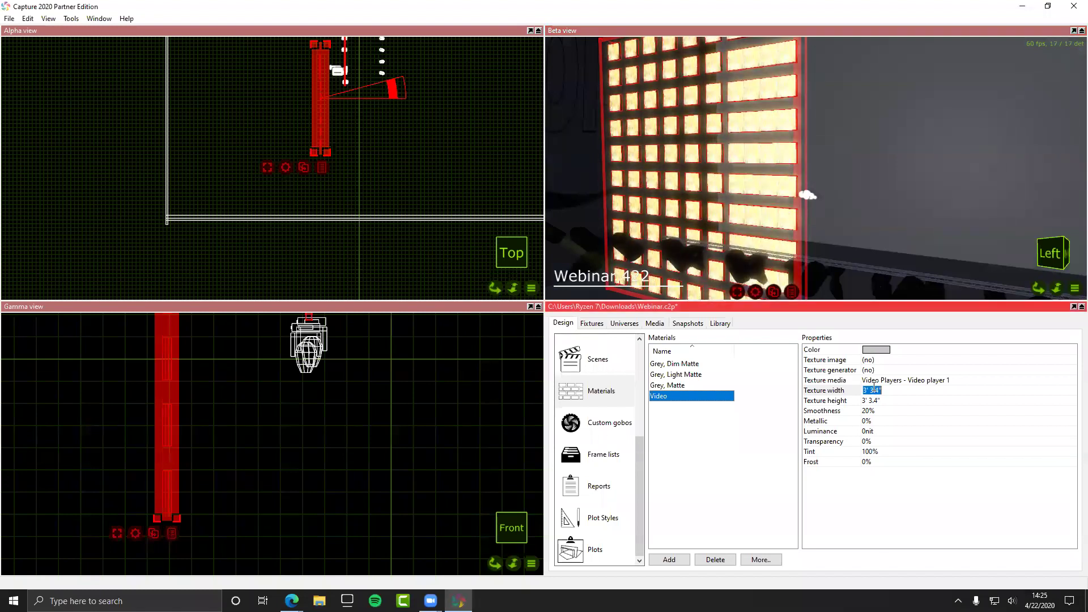
{"action": "type", "text": "100"}
{"action": "key", "text": "Return"}
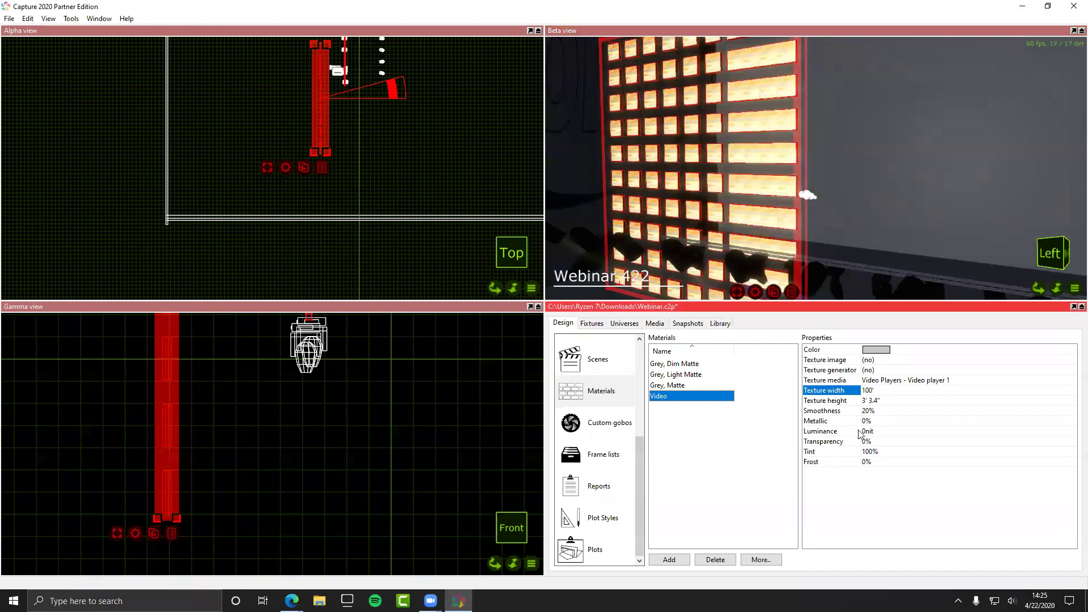
{"action": "left_click", "coordinate": [872, 400]}
{"action": "type", "text": "1"}
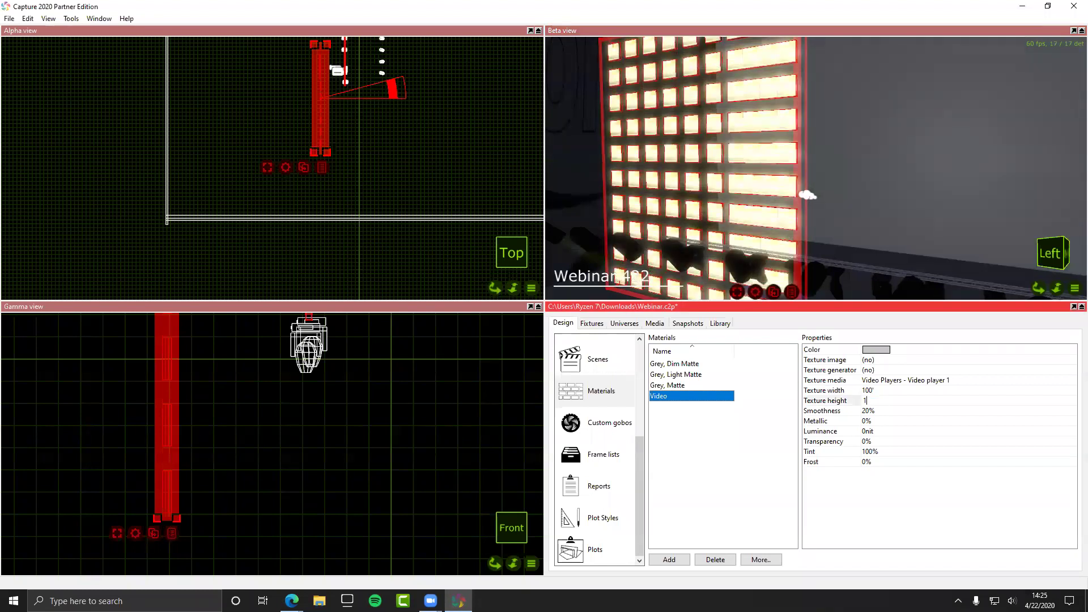
{"action": "type", "text": "00"}
{"action": "key", "text": "Return"}
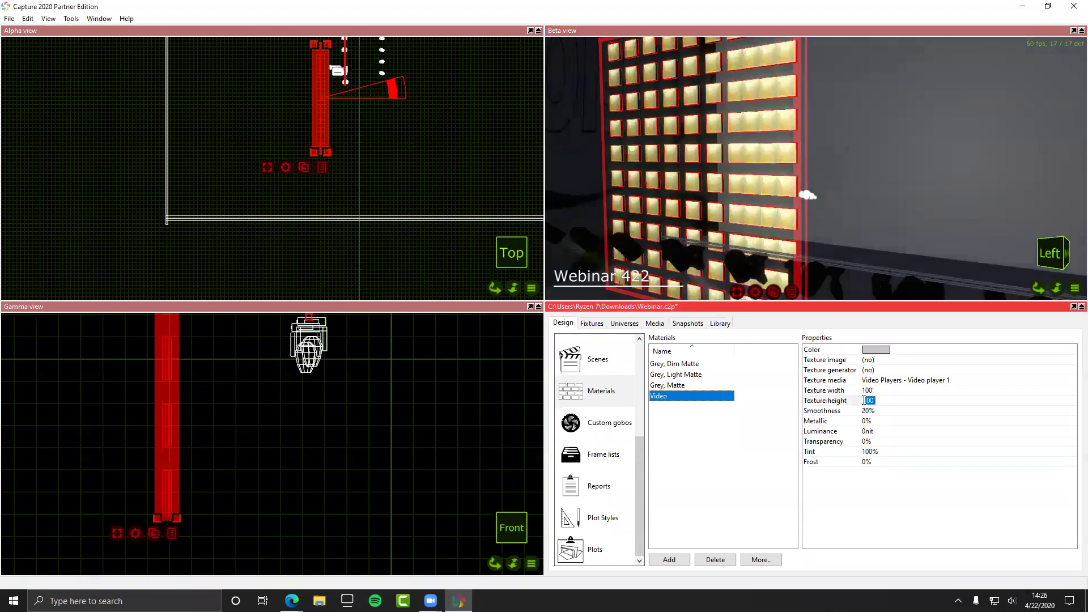
Step: Set the Video material's texture height and texture width to 20'
{"action": "type", "text": "20"}
{"action": "key", "text": "Return"}
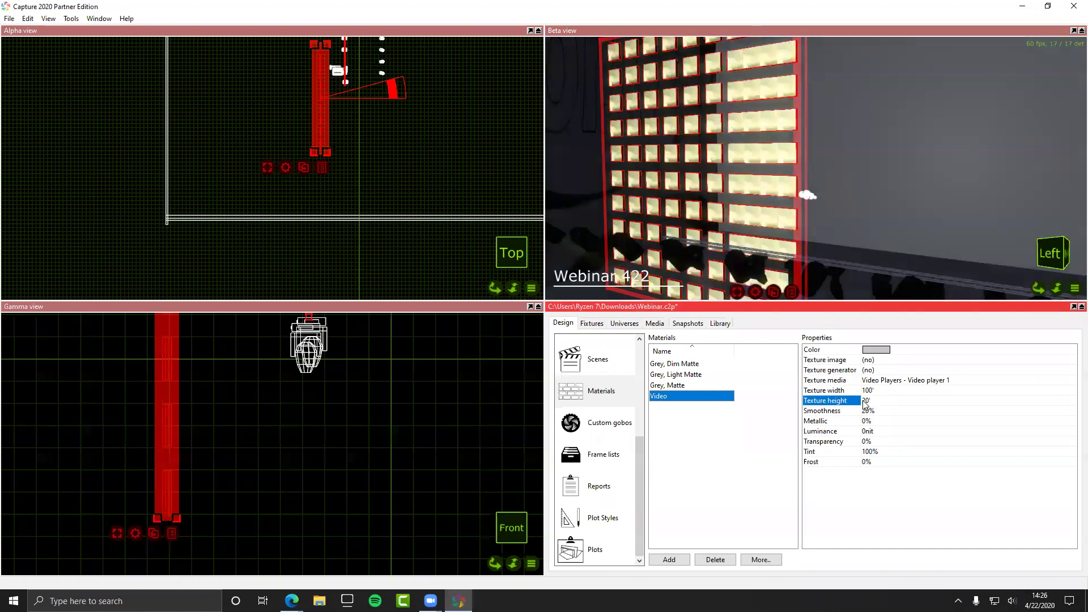
{"action": "left_click", "coordinate": [867, 390]}
{"action": "type", "text": "20"}
{"action": "key", "text": "Return"}
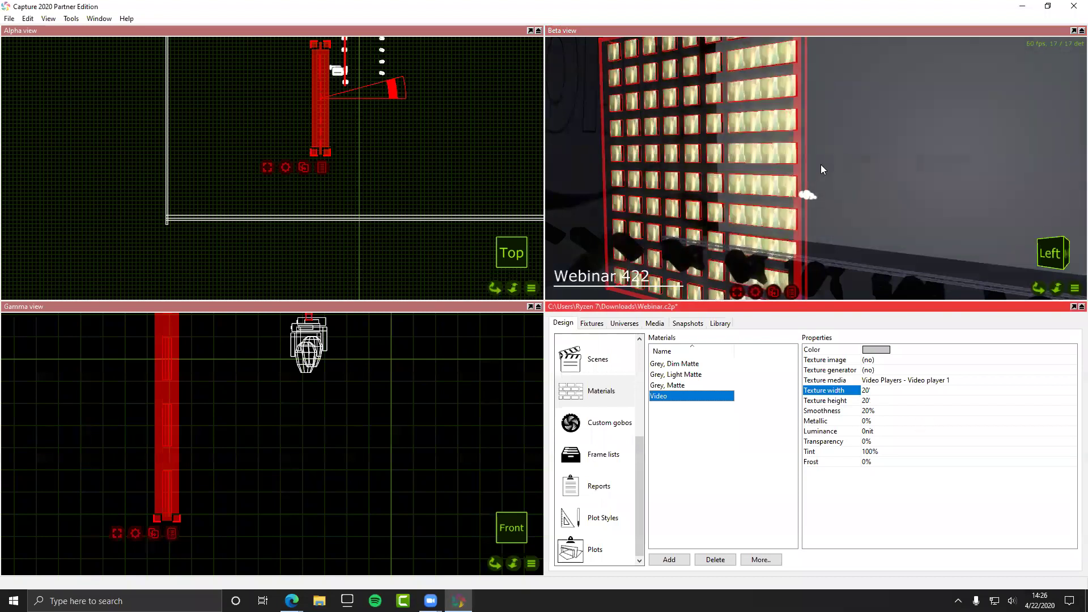
Step: Move the LED panel wall clear of the large wall behind it, to the near side of the stage
{"action": "scroll", "coordinate": [820, 164], "scroll_direction": "down", "scroll_amount": 5}
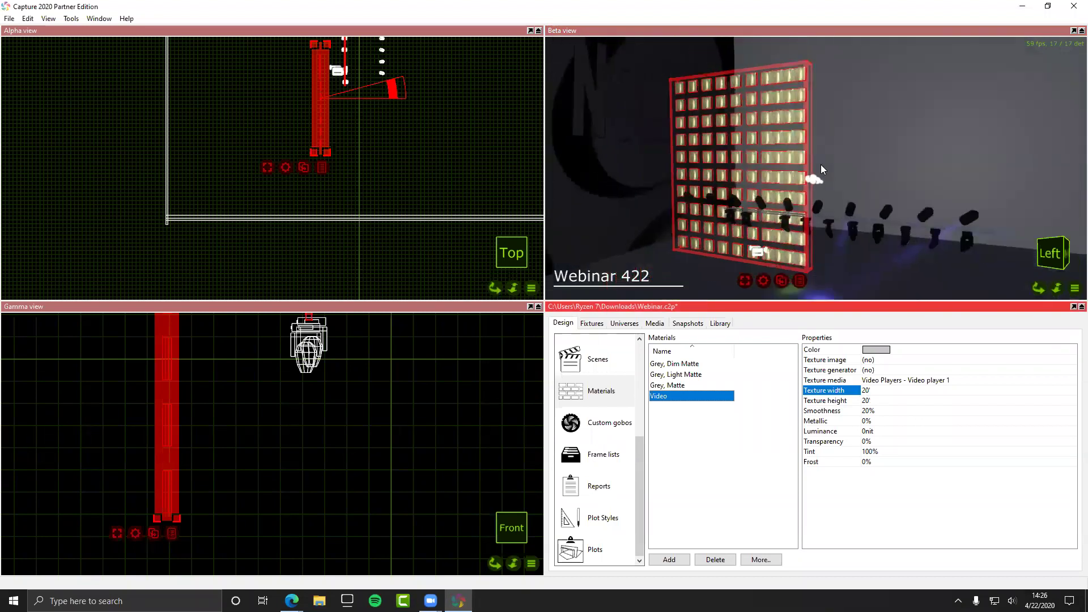
{"action": "left_click_drag", "start_coordinate": [821, 164], "coordinate": [825, 210]}
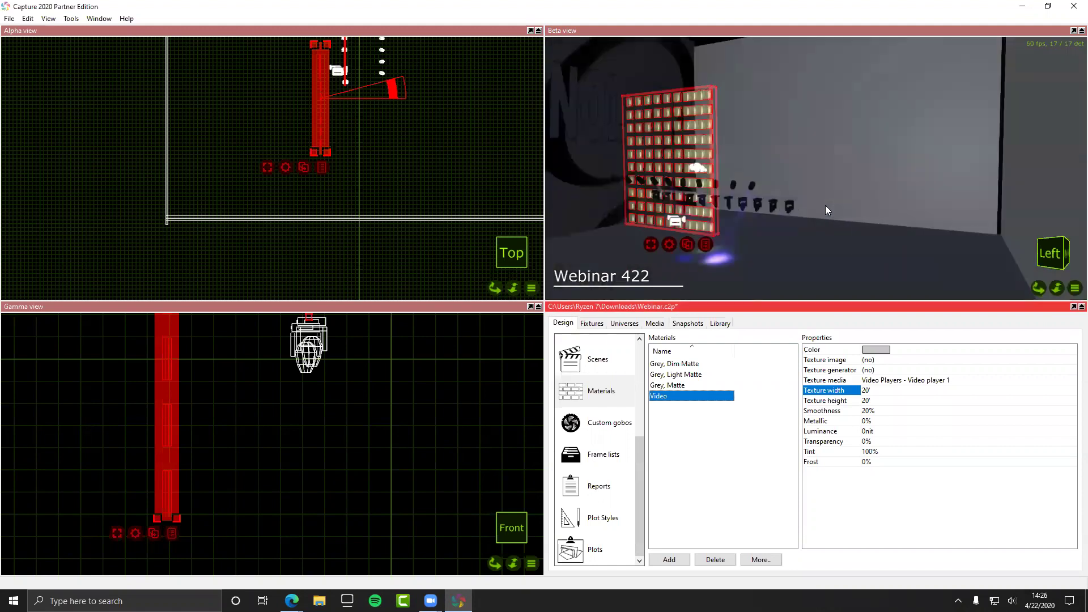
{"action": "left_click_drag", "start_coordinate": [672, 140], "coordinate": [918, 307]}
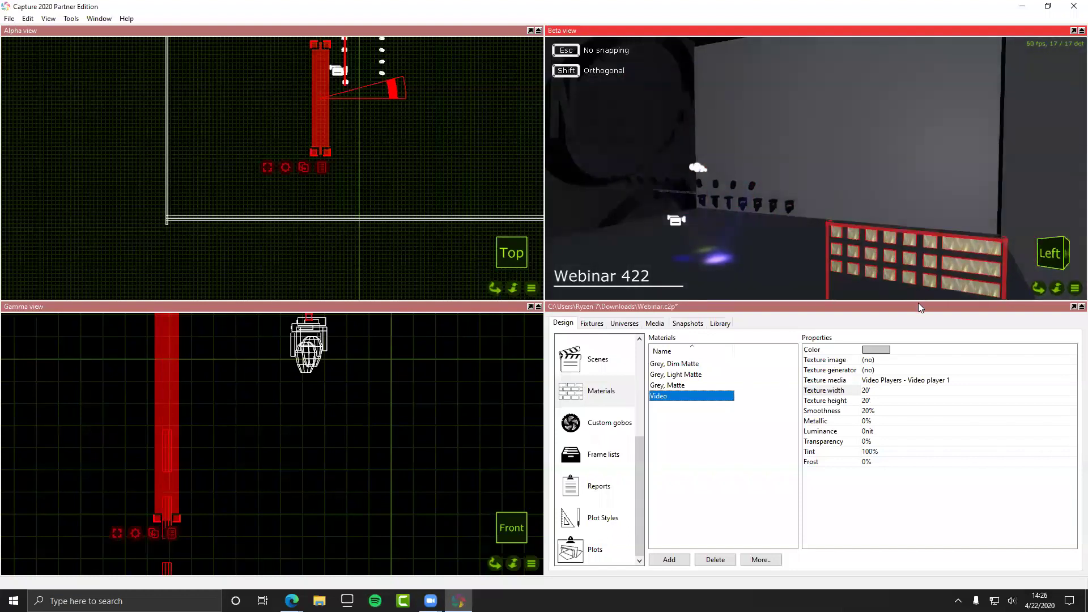
Step: Apply the Video material to the large wall behind the stage
{"action": "left_click", "coordinate": [899, 161]}
{"action": "left_click_drag", "start_coordinate": [686, 401], "coordinate": [812, 151]}
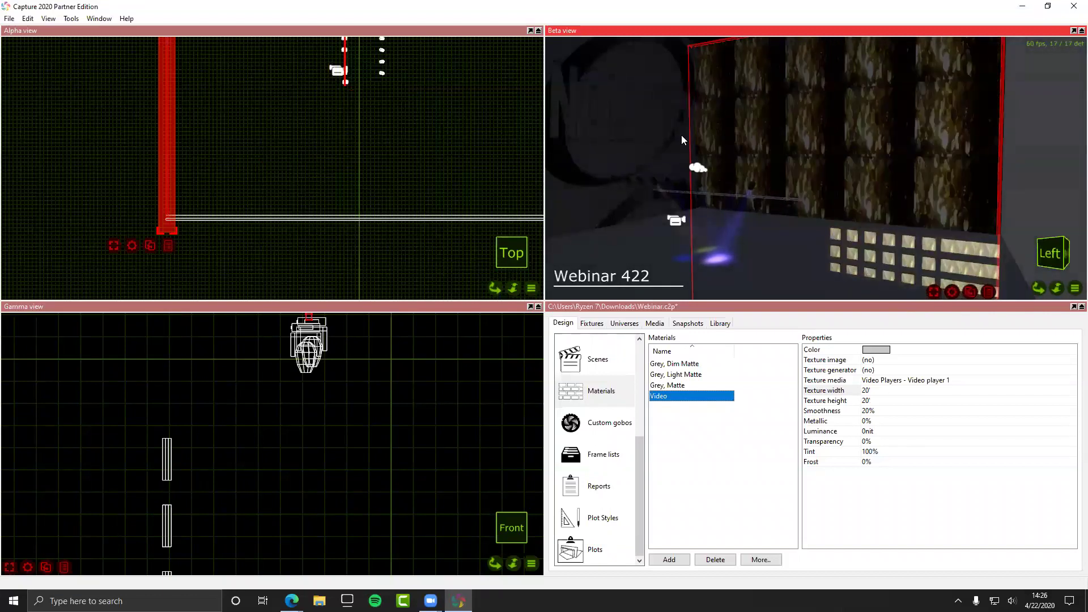
Step: Try to remap the Video material on the large wall by placing and adjusting a mapping plane
{"action": "left_click", "coordinate": [955, 291]}
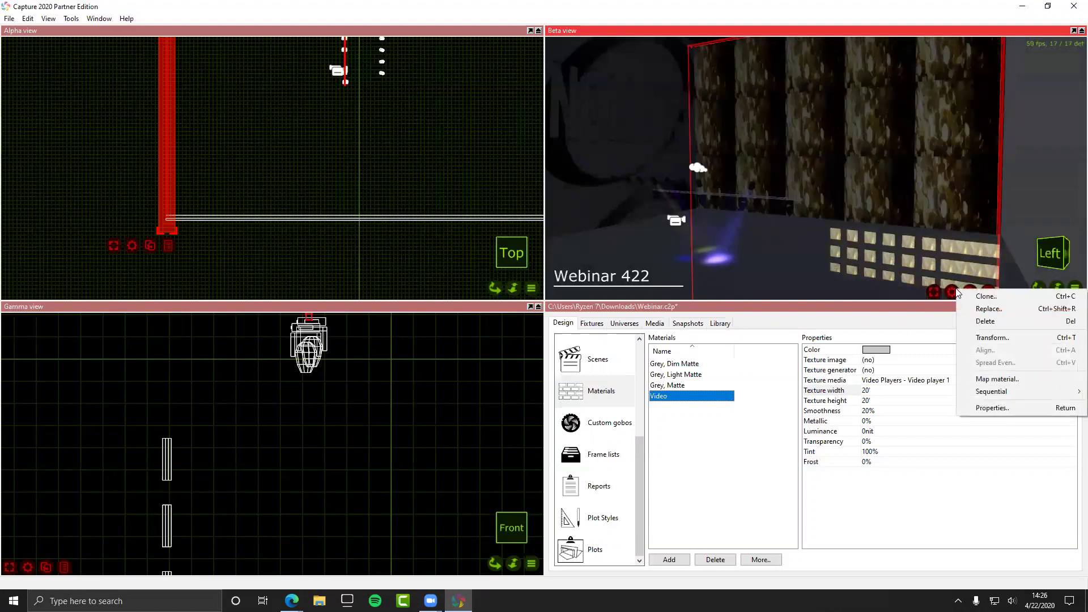
{"action": "left_click", "coordinate": [992, 380]}
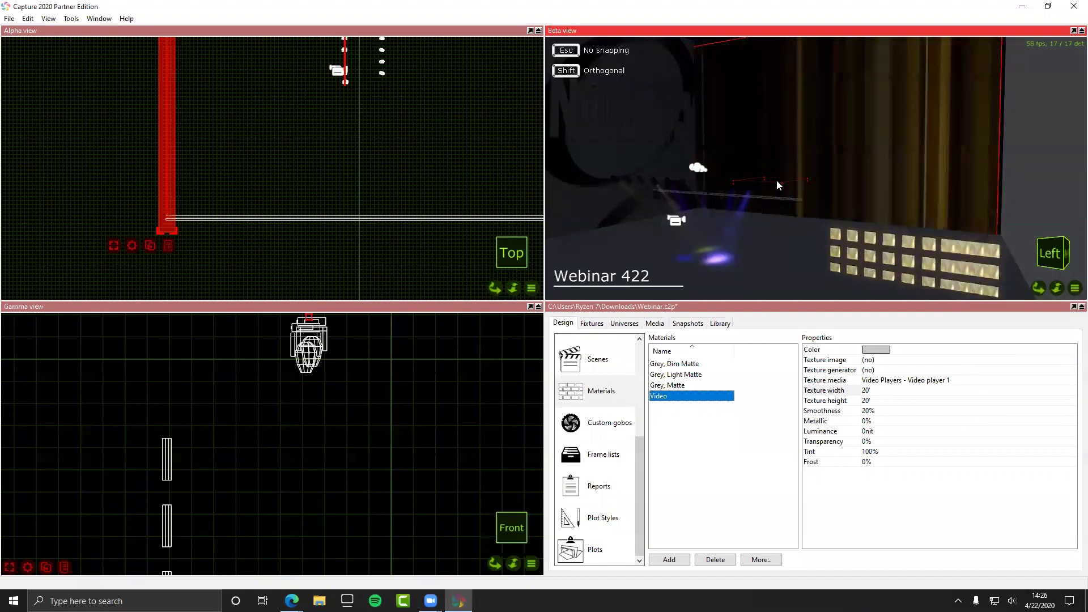
{"action": "left_click", "coordinate": [767, 212]}
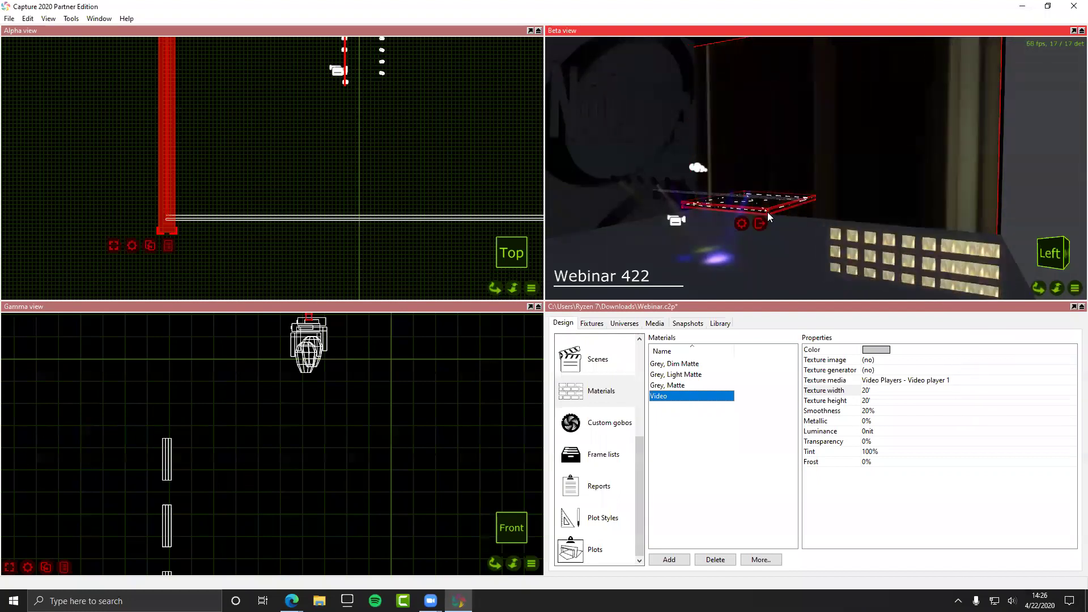
{"action": "left_click_drag", "start_coordinate": [766, 208], "coordinate": [749, 237]}
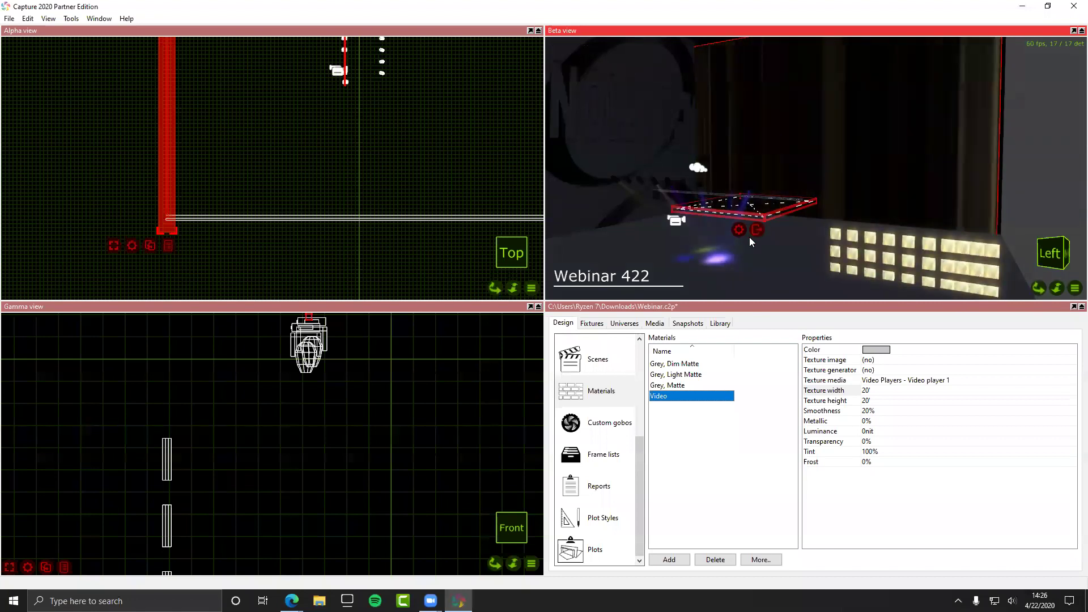
{"action": "left_click", "coordinate": [753, 231]}
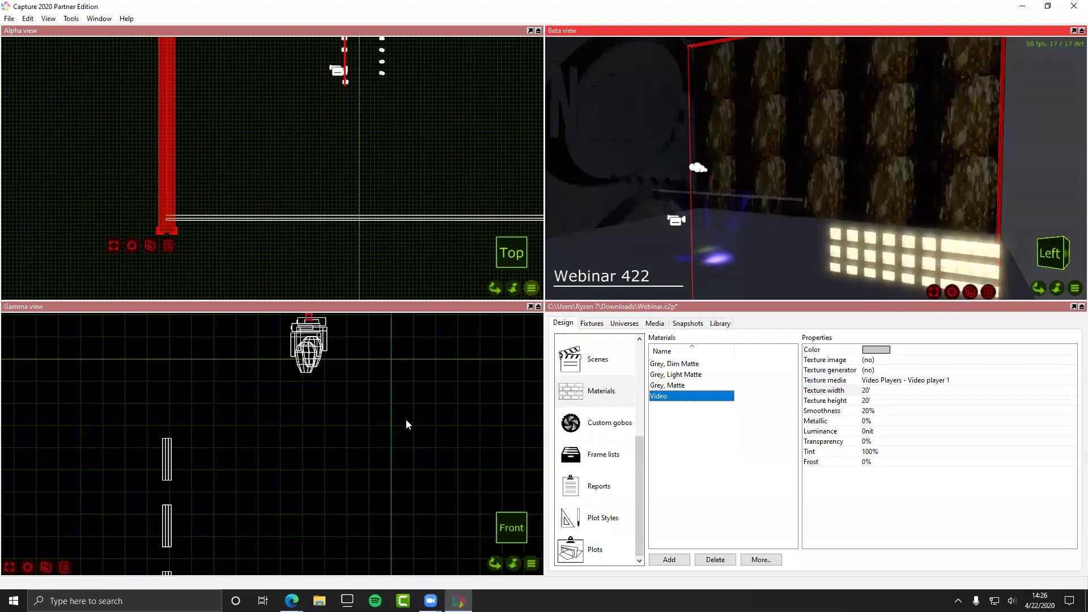
Step: Assign the Video material to all of the selected LED panels and the large wall together, then clear the selection
{"action": "scroll", "coordinate": [336, 416], "scroll_direction": "down", "scroll_amount": 5}
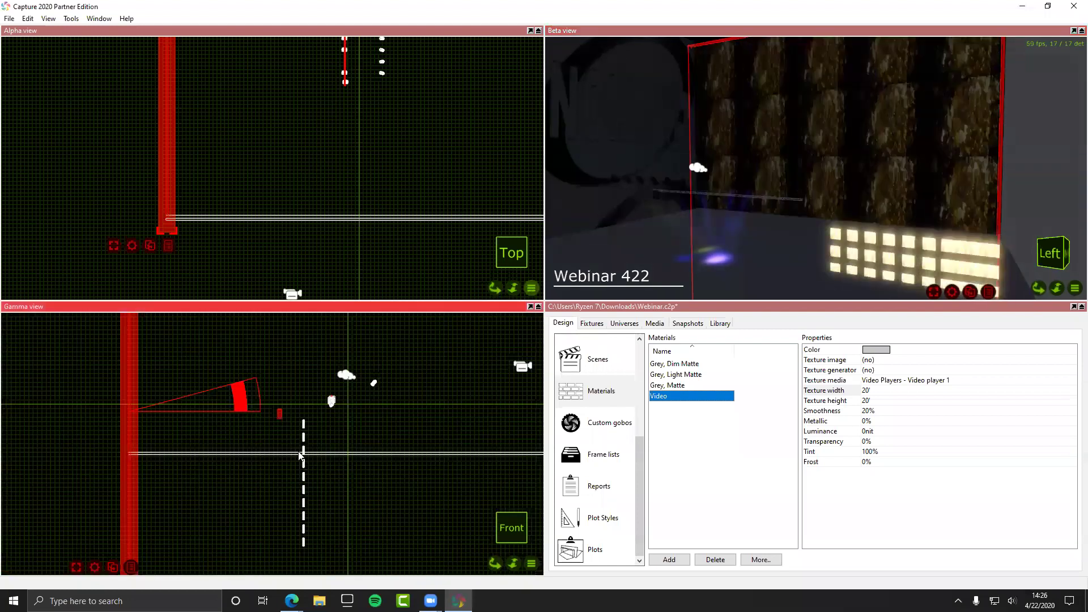
{"action": "left_click", "coordinate": [302, 455]}
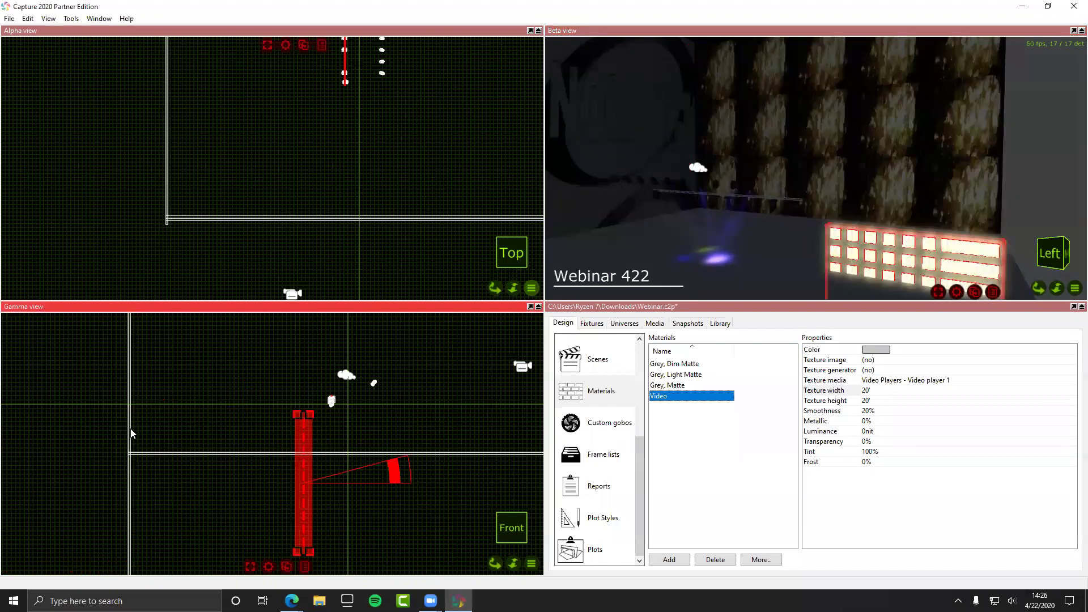
{"action": "left_click", "coordinate": [794, 110]}
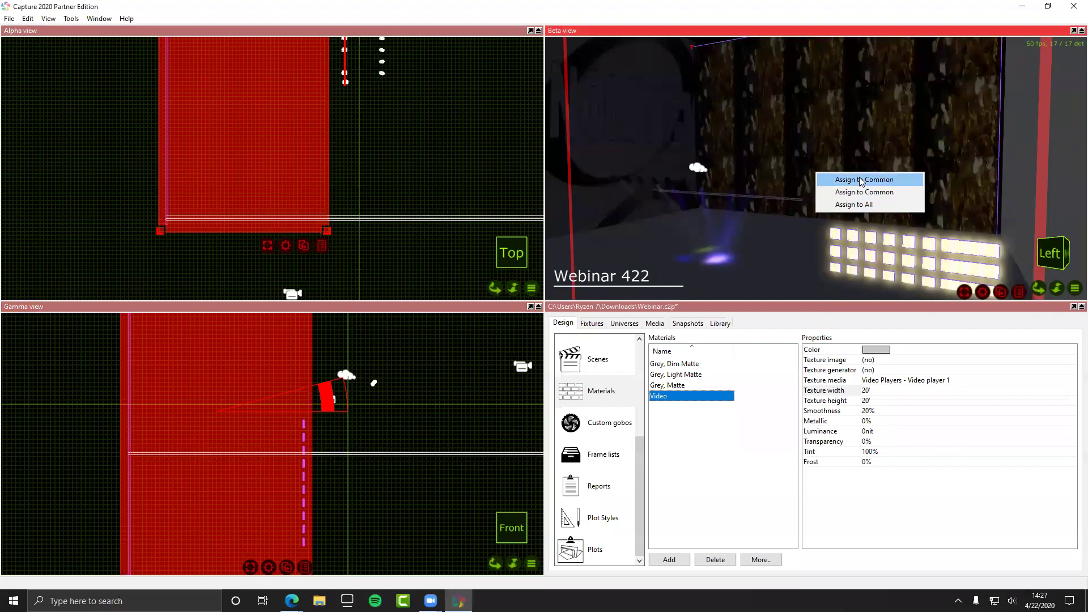
{"action": "left_click", "coordinate": [865, 205]}
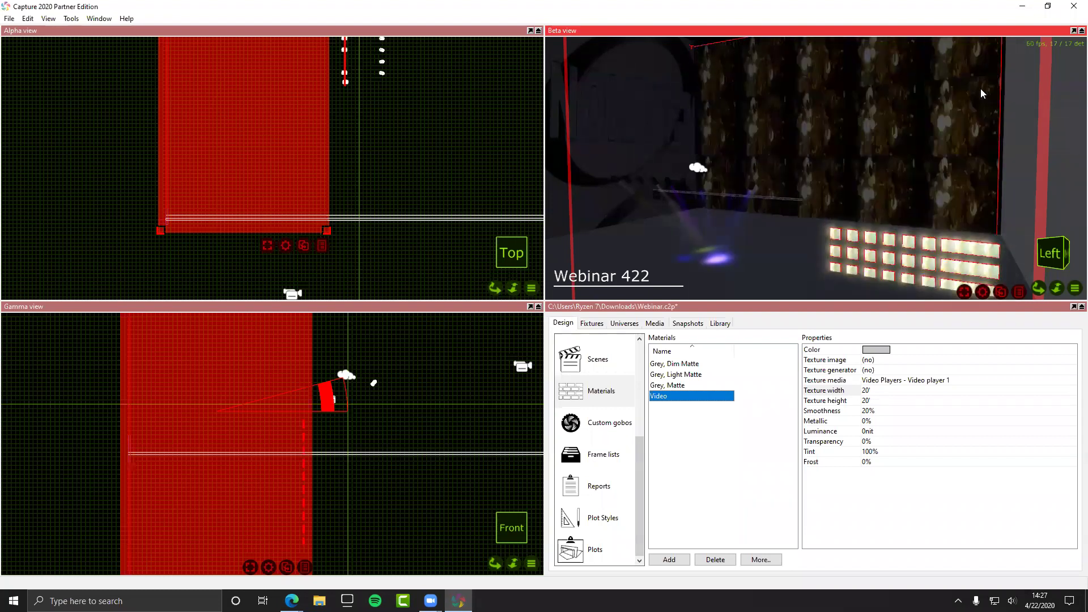
{"action": "left_click", "coordinate": [459, 141]}
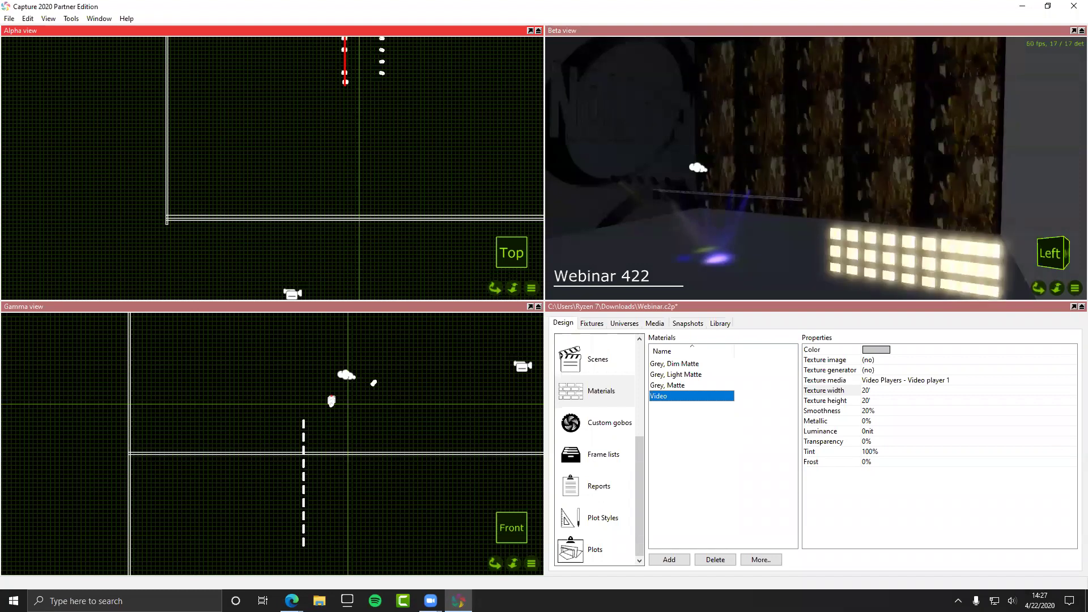
Step: Browse the Elation fixtures in the library, then select the large video wall
{"action": "left_click", "coordinate": [717, 323]}
{"action": "scroll", "coordinate": [720, 265], "scroll_direction": "up", "scroll_amount": 5}
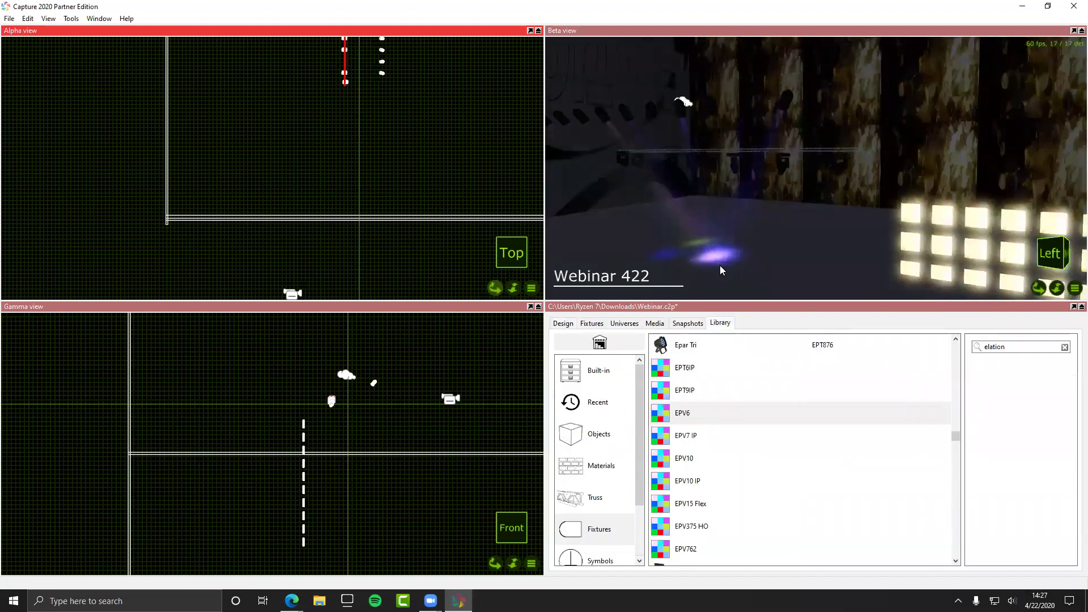
{"action": "scroll", "coordinate": [719, 265], "scroll_direction": "down", "scroll_amount": 2}
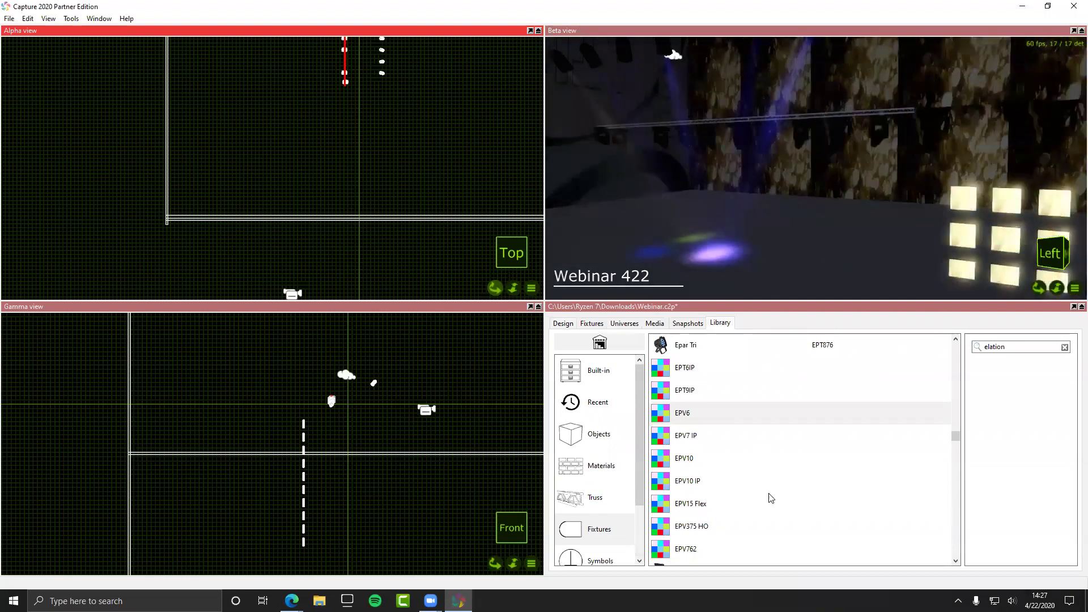
{"action": "scroll", "coordinate": [772, 500], "scroll_direction": "up", "scroll_amount": 1}
{"action": "scroll", "coordinate": [772, 500], "scroll_direction": "down", "scroll_amount": 9}
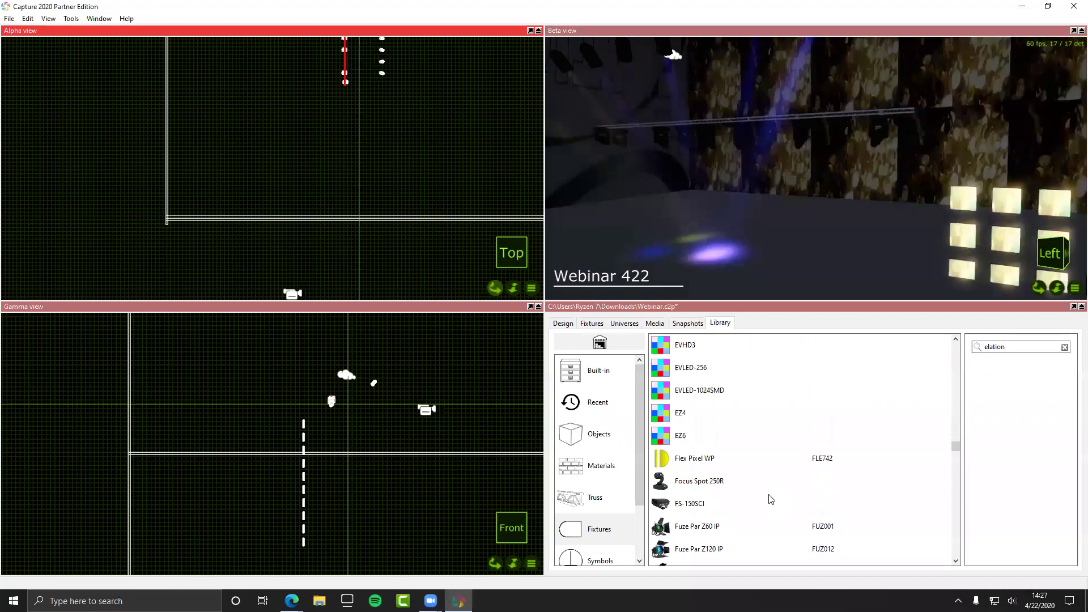
{"action": "scroll", "coordinate": [771, 500], "scroll_direction": "down", "scroll_amount": 4}
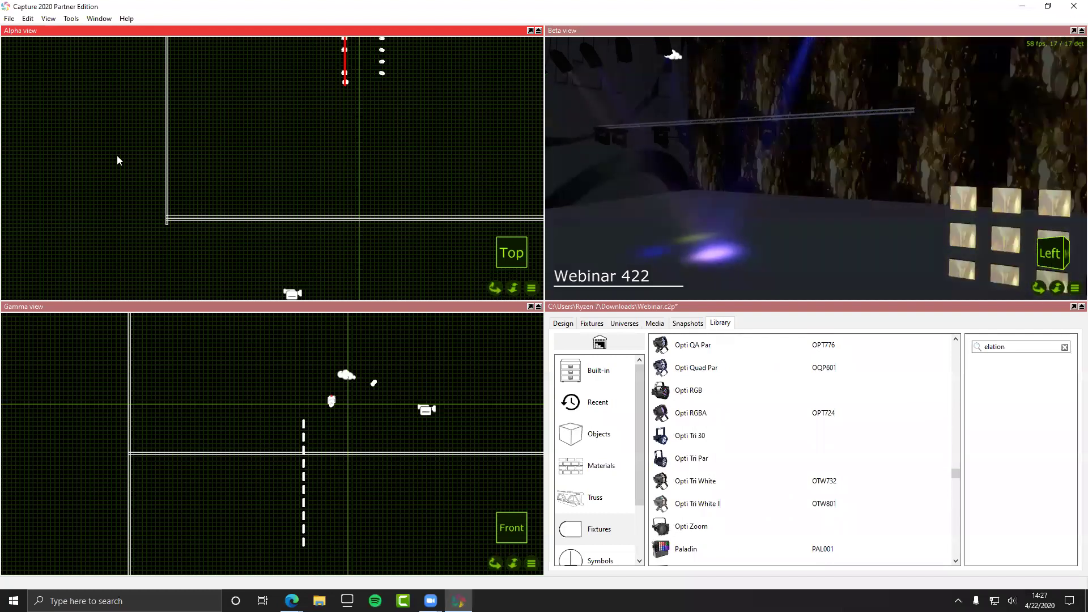
{"action": "left_click", "coordinate": [876, 153]}
{"action": "left_click_drag", "start_coordinate": [876, 149], "coordinate": [953, 119]}
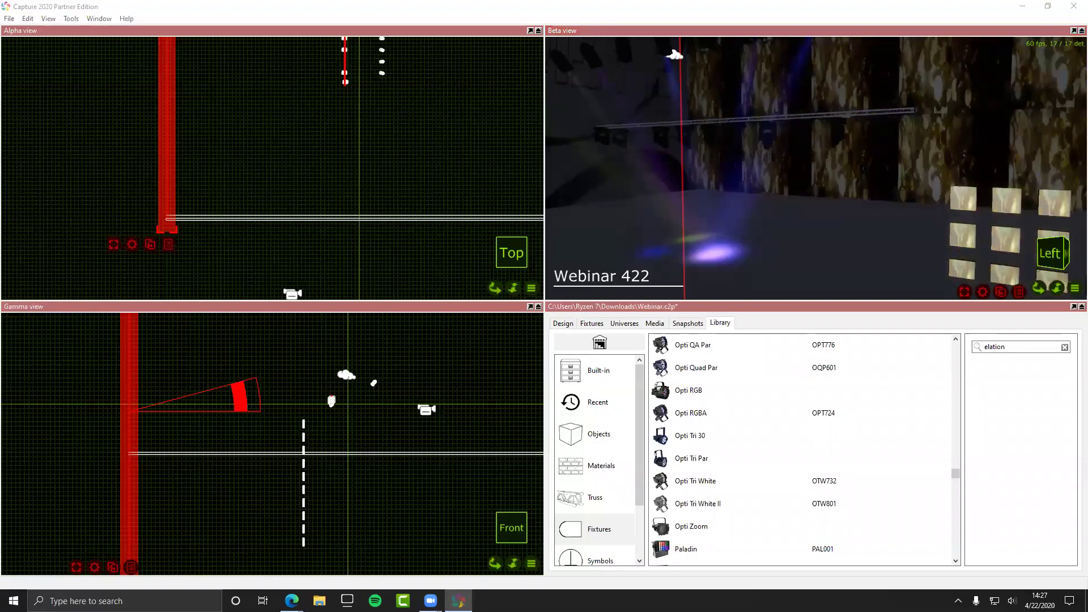
Step: Switch to the full-screen slide "Questions: Bringing In Your Lights", then return to Capture
{"action": "left_click", "coordinate": [292, 600]}
{"action": "key", "text": "alt+Tab"}
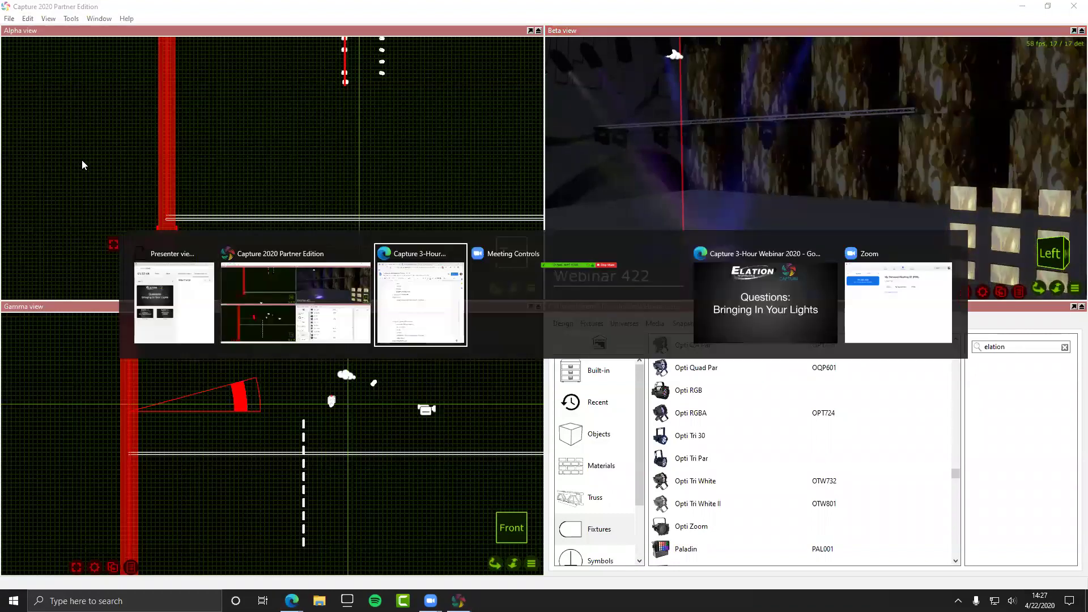
{"action": "key", "text": "alt+Tab"}
{"action": "key", "text": "alt+Tab"}
{"action": "key", "text": "alt+Tab"}
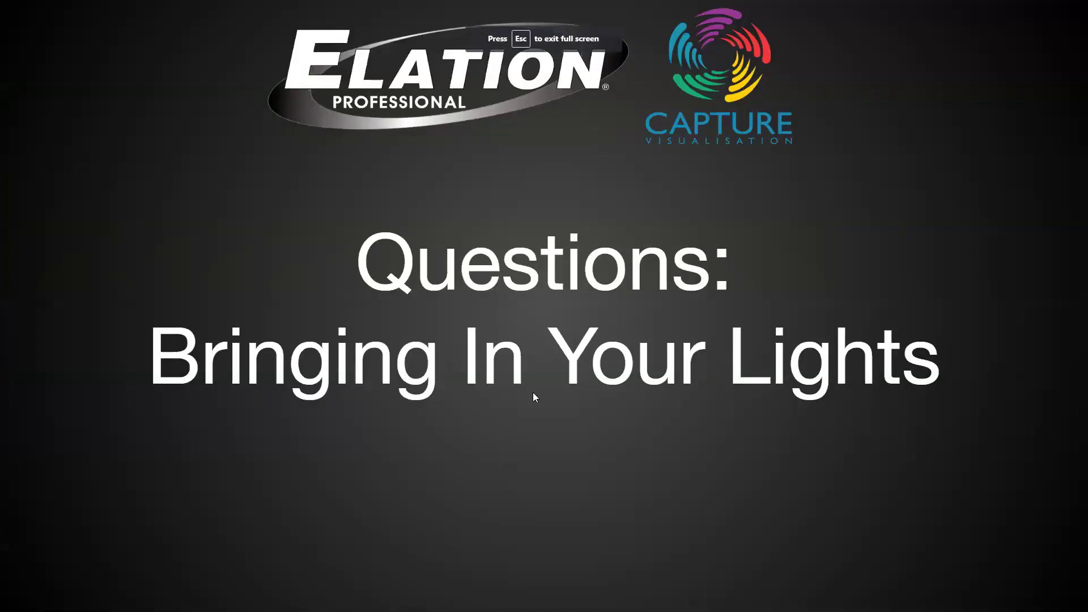
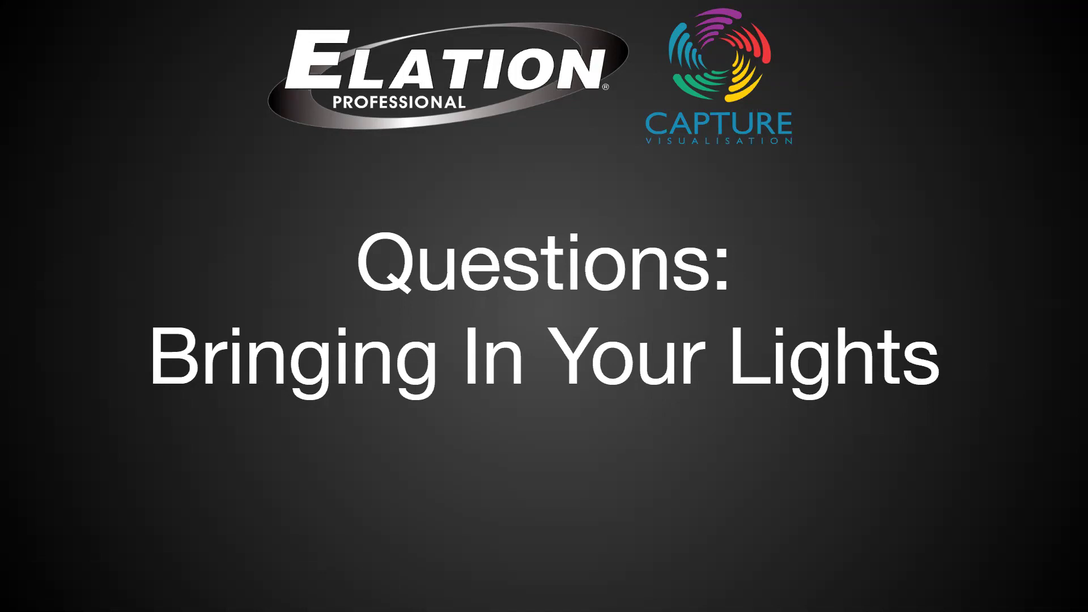
{"action": "key", "text": "alt+Tab"}
{"action": "key", "text": "alt+Tab"}
{"action": "key", "text": "alt+Tab"}
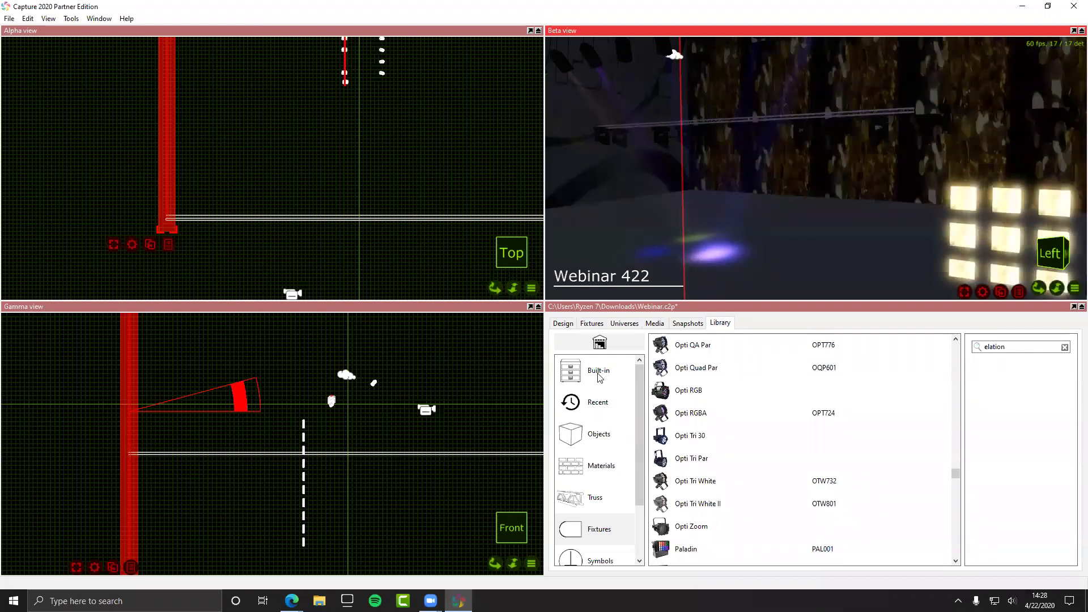
Step: Set the Video material's texture width and texture height to 100' and view the large wall
{"action": "left_click", "coordinate": [592, 323]}
{"action": "left_click", "coordinate": [563, 323]}
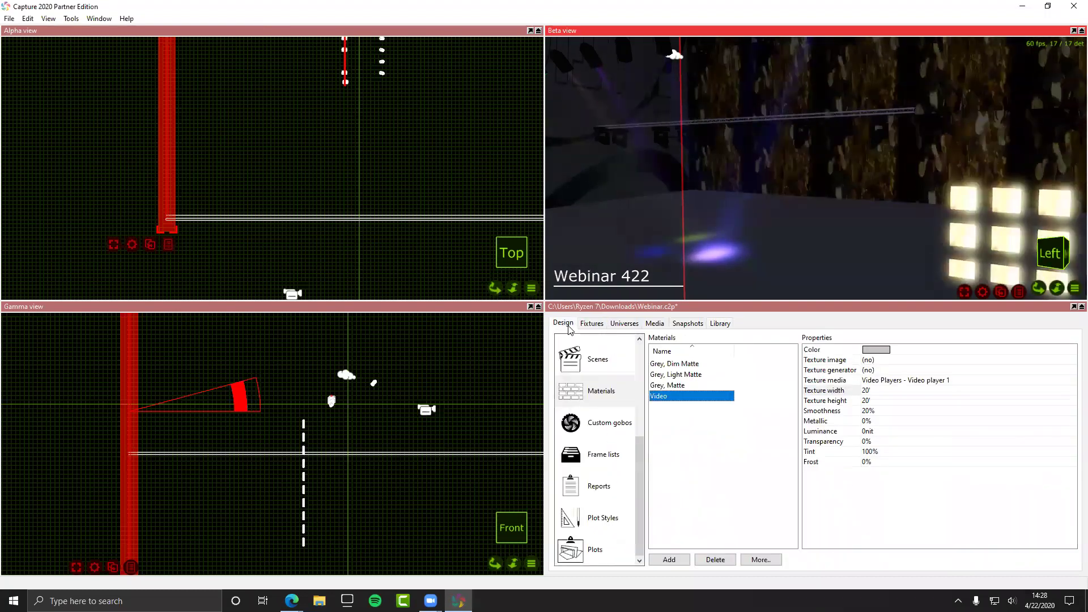
{"action": "left_click", "coordinate": [844, 391]}
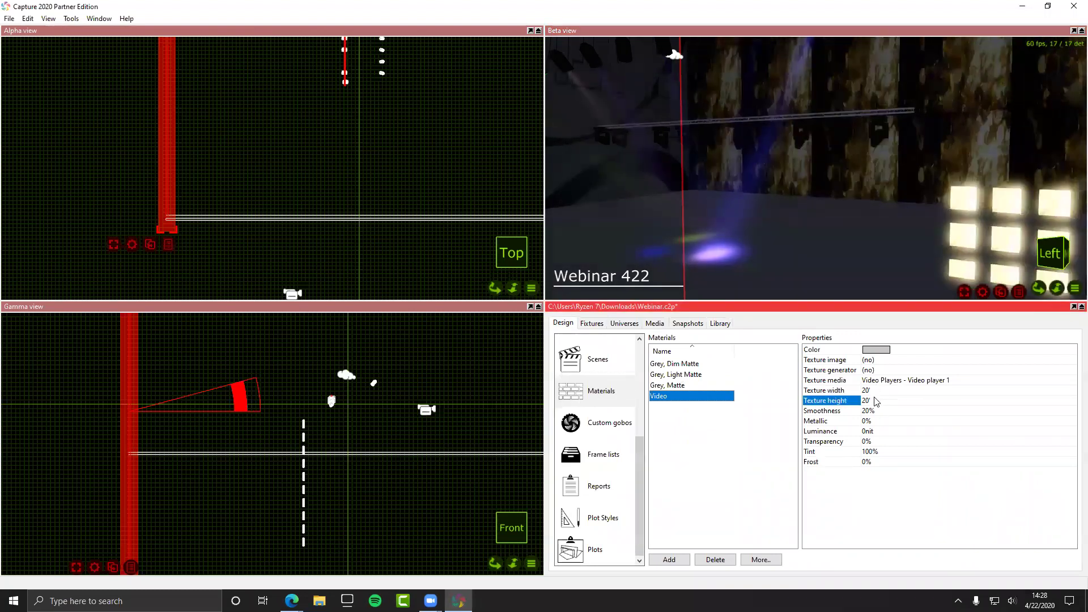
{"action": "left_click", "coordinate": [876, 391]}
{"action": "type", "text": "100"}
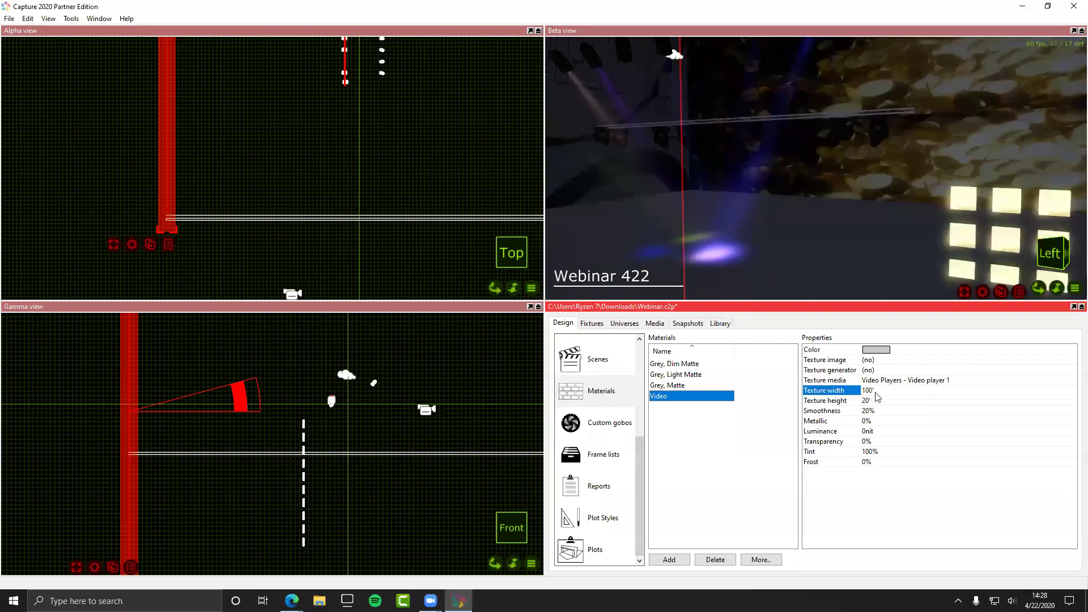
{"action": "left_click", "coordinate": [882, 400]}
{"action": "type", "text": "100"}
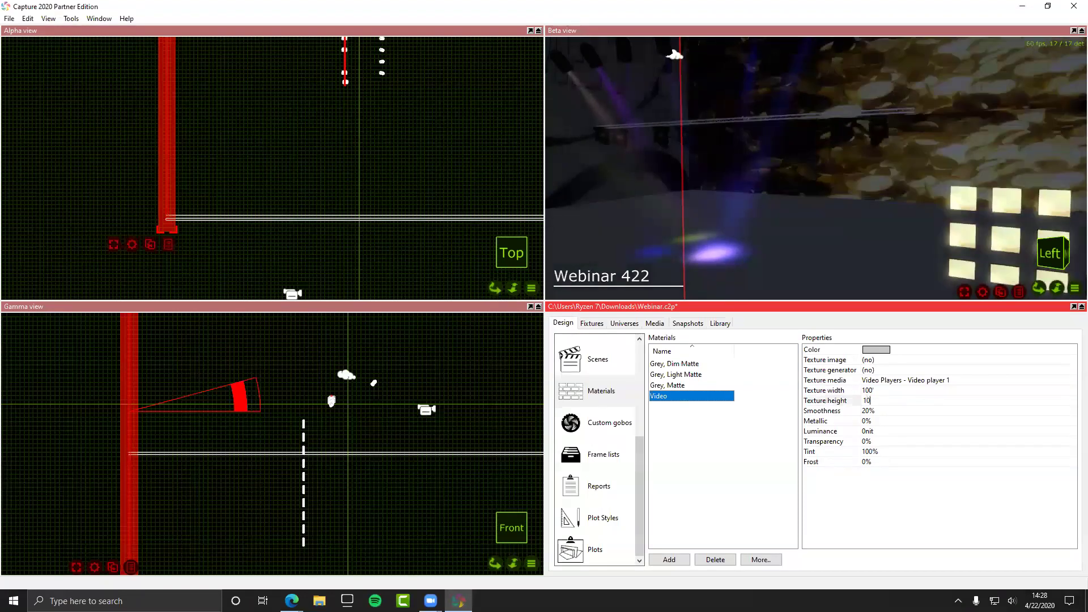
{"action": "key", "text": "Return"}
{"action": "scroll", "coordinate": [908, 197], "scroll_direction": "down", "scroll_amount": 5}
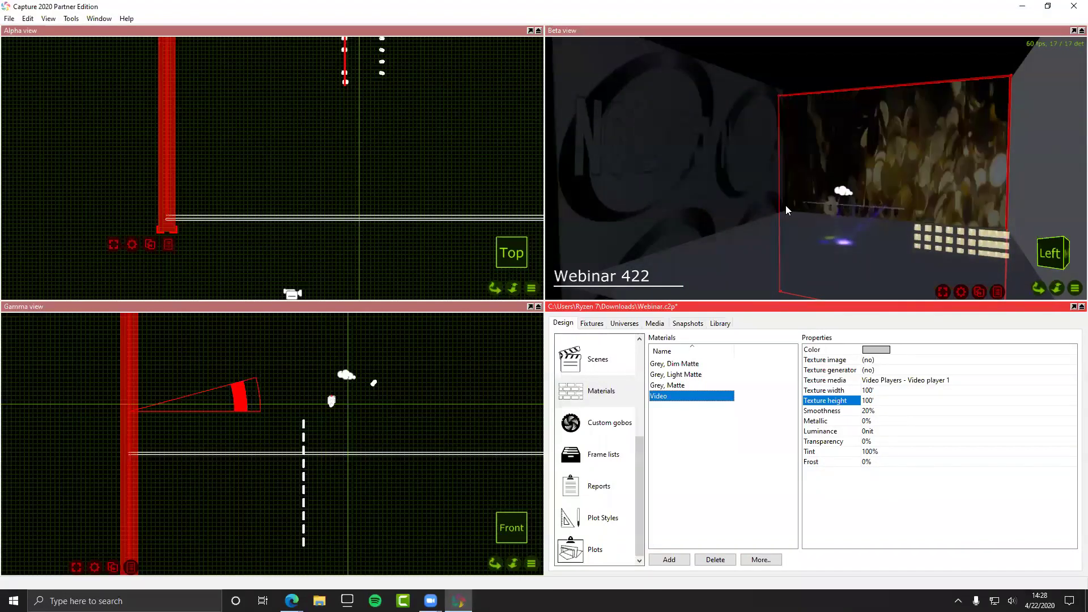
{"action": "scroll", "coordinate": [915, 182], "scroll_direction": "up", "scroll_amount": 3}
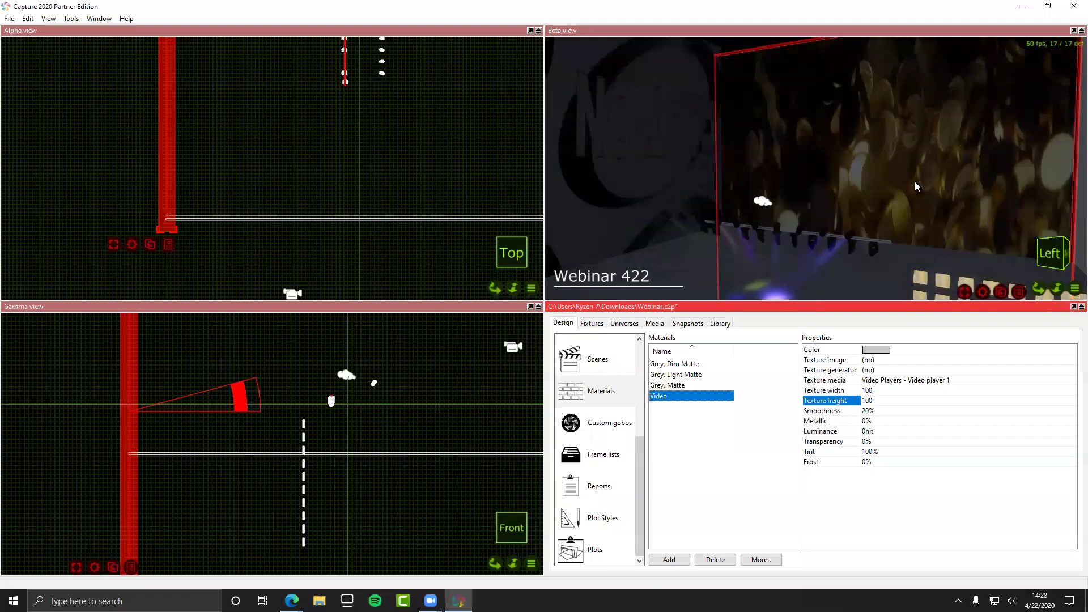
{"action": "scroll", "coordinate": [915, 181], "scroll_direction": "up", "scroll_amount": 2}
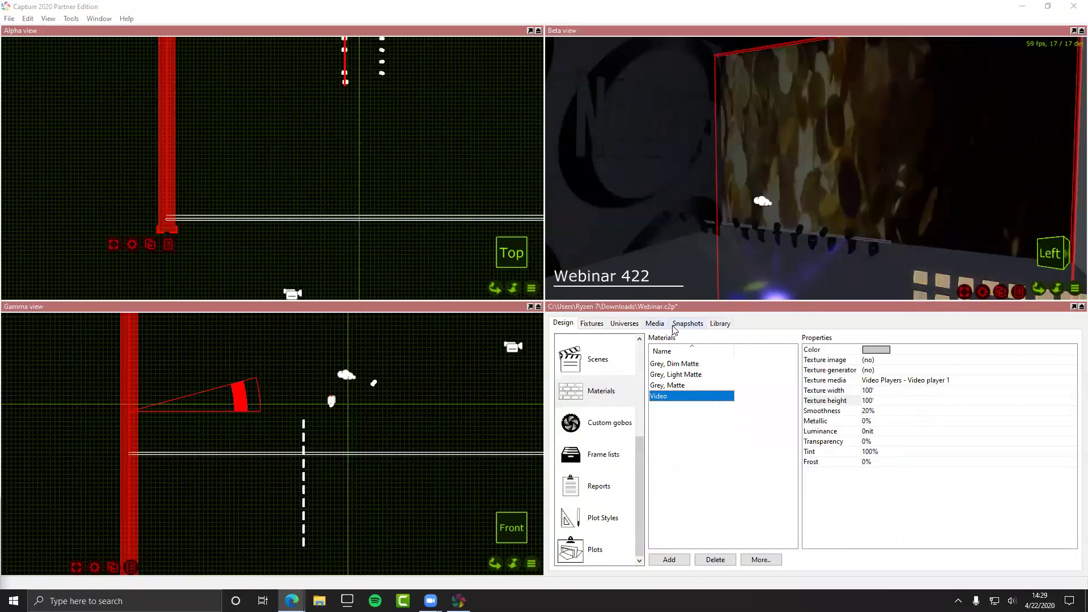
Step: Add a video capture to the project media and choose HD Pro Webcam C920 as its device
{"action": "left_click", "coordinate": [655, 323]}
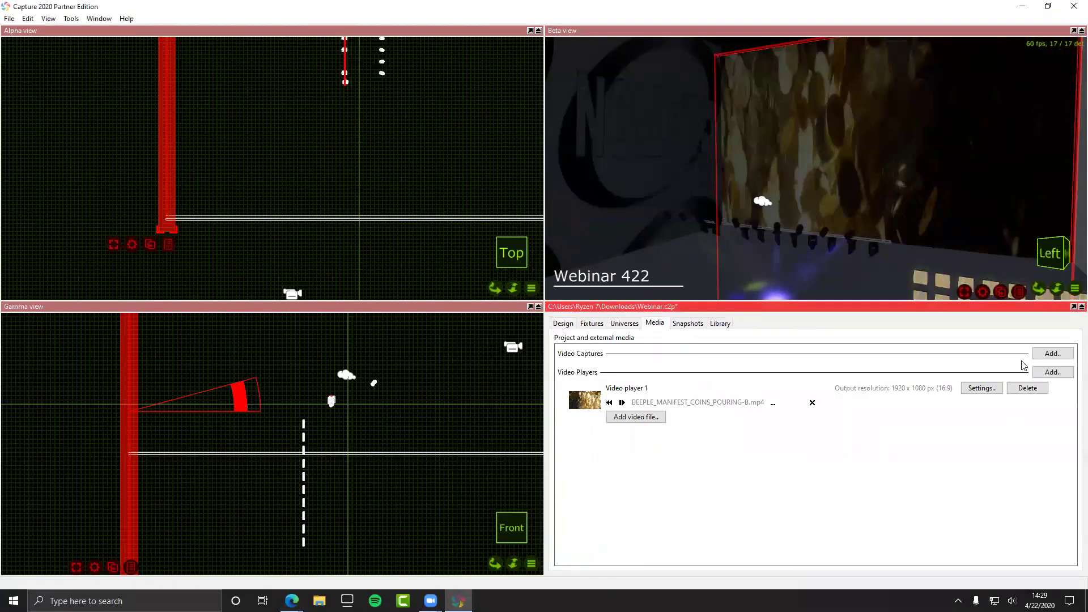
{"action": "left_click", "coordinate": [1052, 353]}
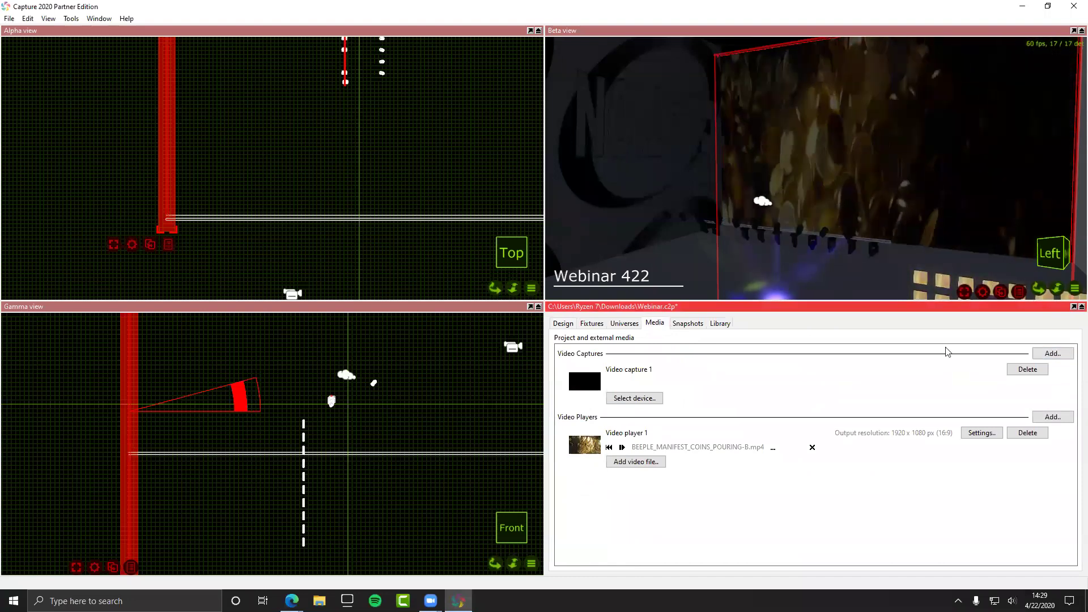
{"action": "left_click", "coordinate": [640, 400]}
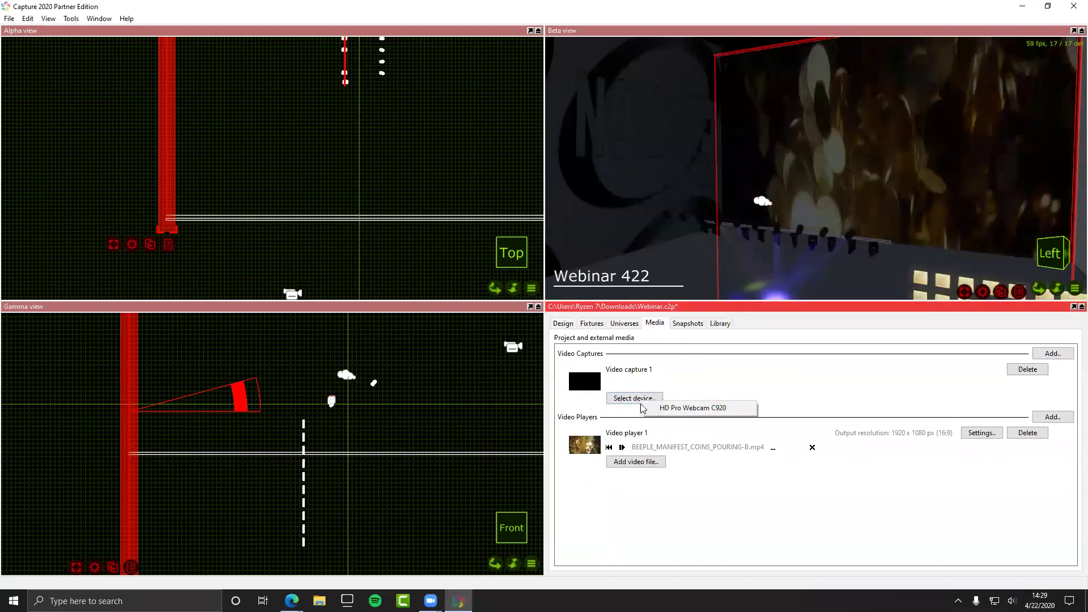
{"action": "left_click", "coordinate": [677, 408]}
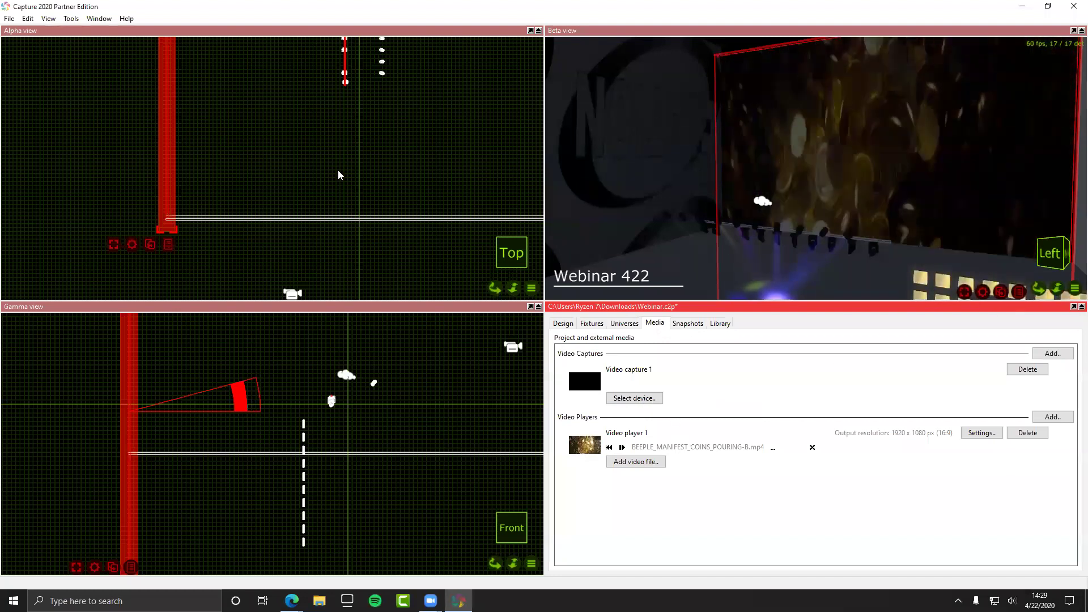
Step: Open the software manual, then return to the project media and add a second video player with its default settings
{"action": "left_click", "coordinate": [127, 19]}
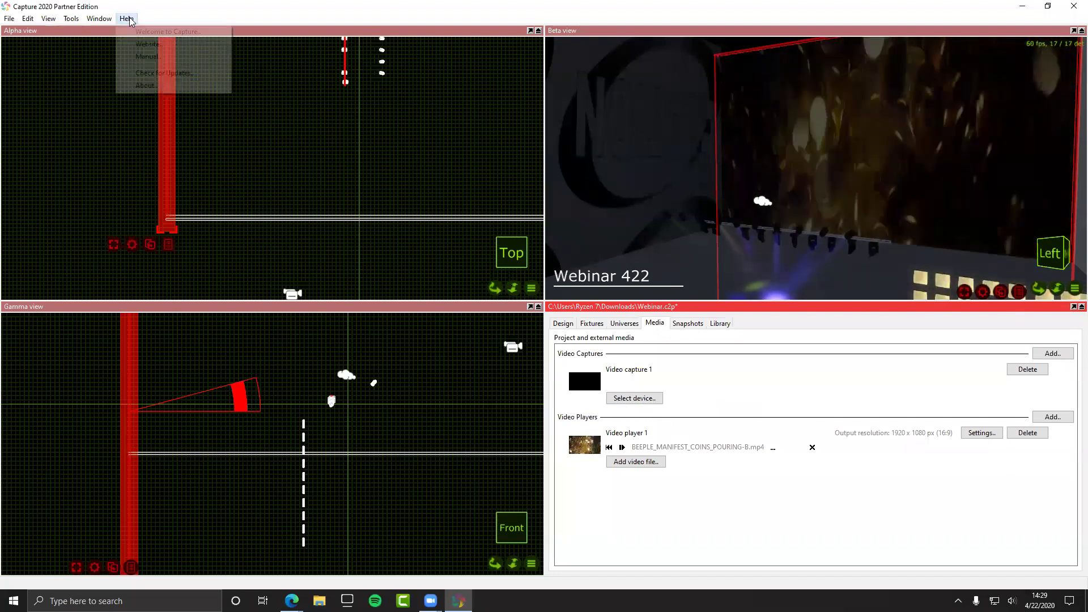
{"action": "left_click", "coordinate": [145, 57]}
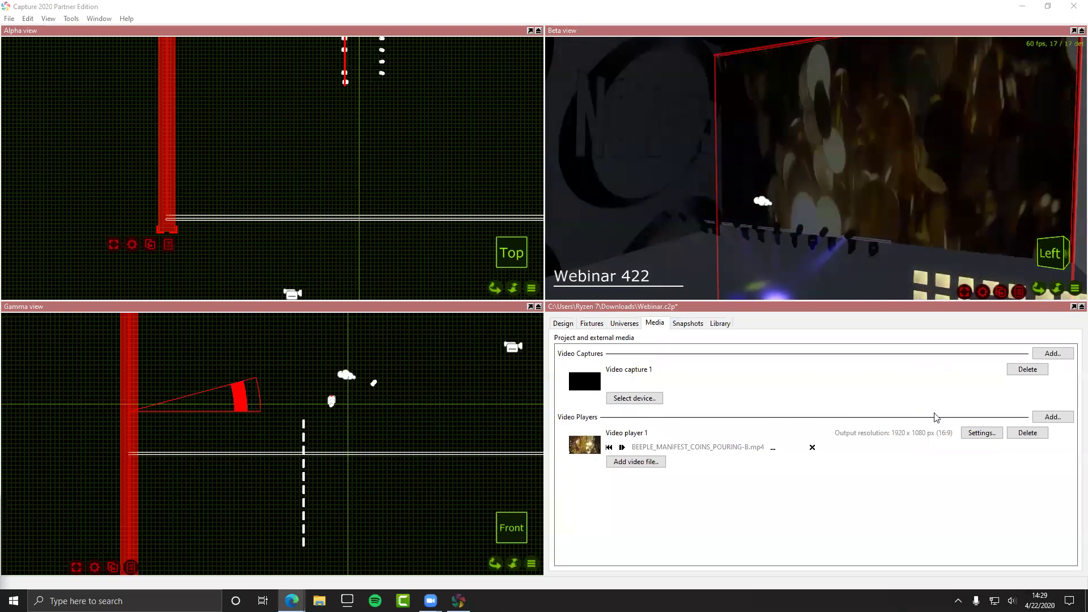
{"action": "left_click", "coordinate": [1047, 419]}
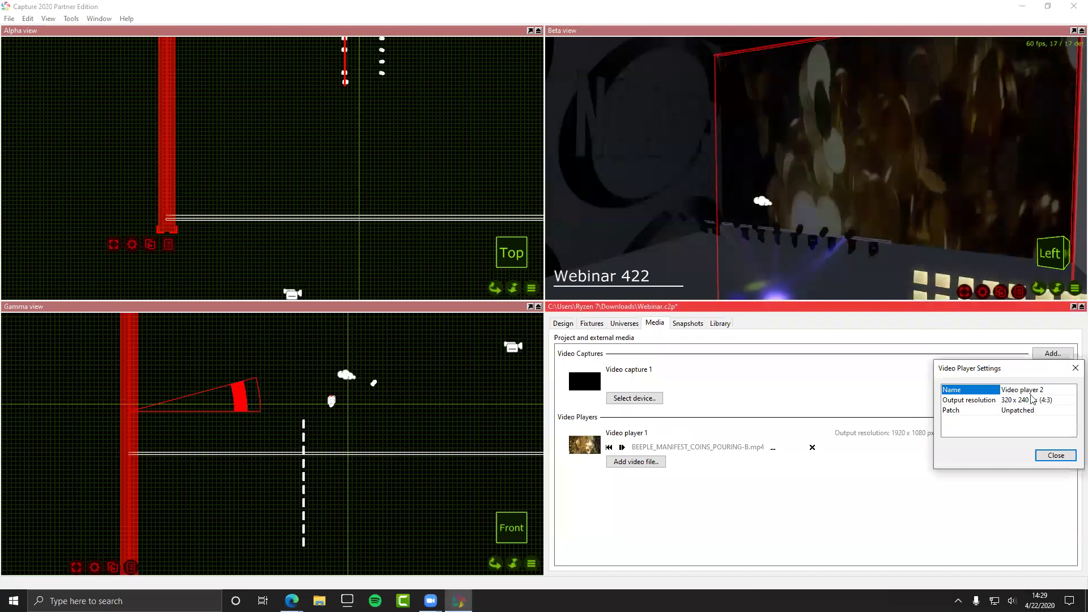
{"action": "left_click", "coordinate": [1074, 369]}
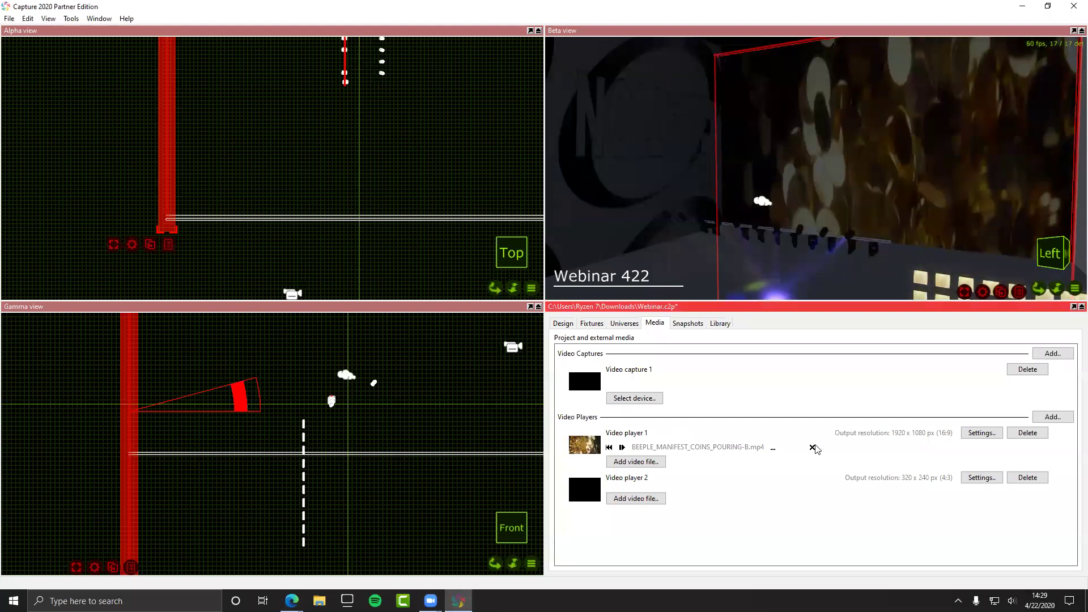
Step: Pause Video player 1, set its output resolution to 640 x 360 px (16:9), and resume playback
{"action": "left_click", "coordinate": [620, 450]}
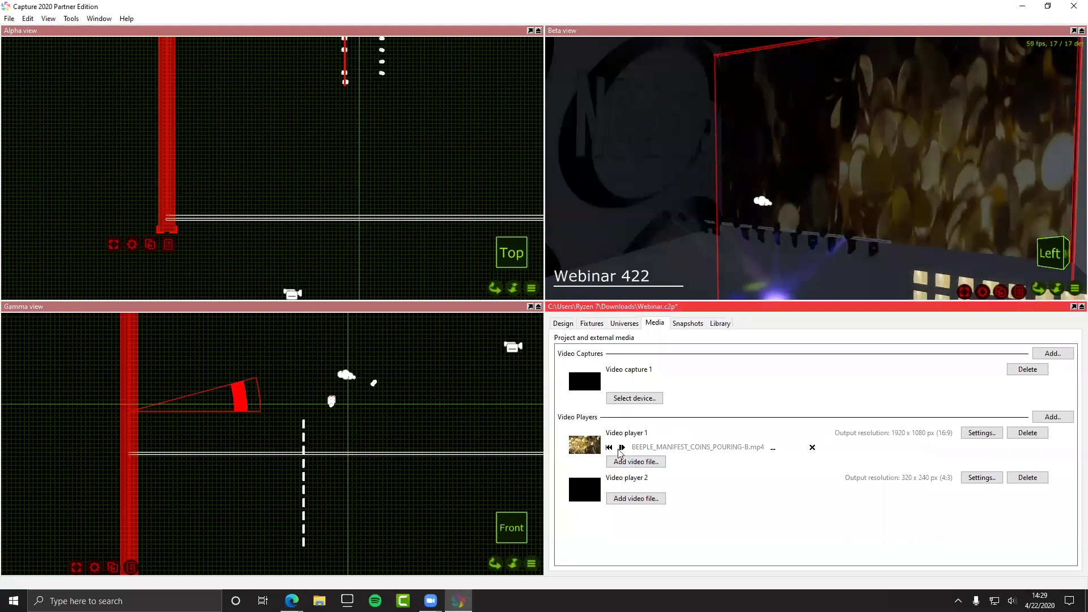
{"action": "left_click", "coordinate": [981, 433]}
{"action": "left_click", "coordinate": [990, 418]}
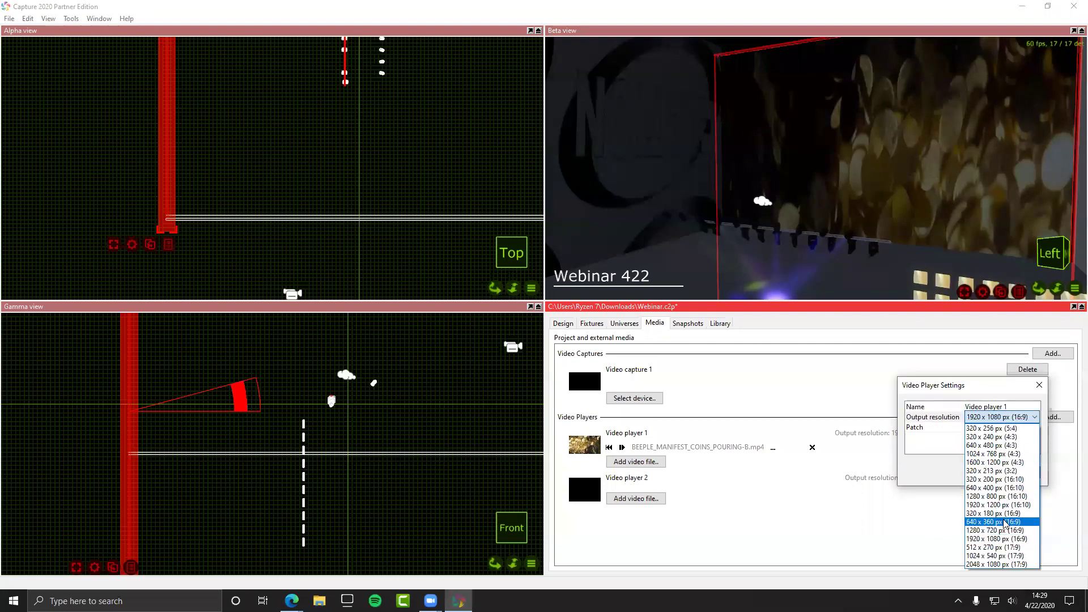
{"action": "left_click", "coordinate": [1006, 523]}
{"action": "left_click", "coordinate": [1018, 473]}
{"action": "left_click", "coordinate": [621, 447]}
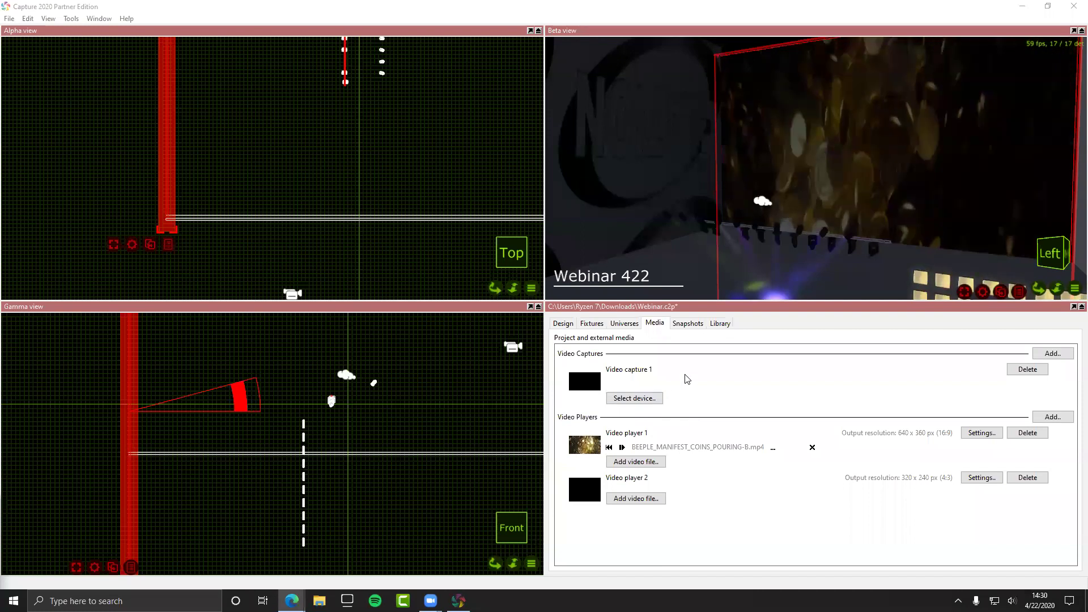
Step: Delete Video capture 1 from the project media
{"action": "left_click", "coordinate": [652, 379]}
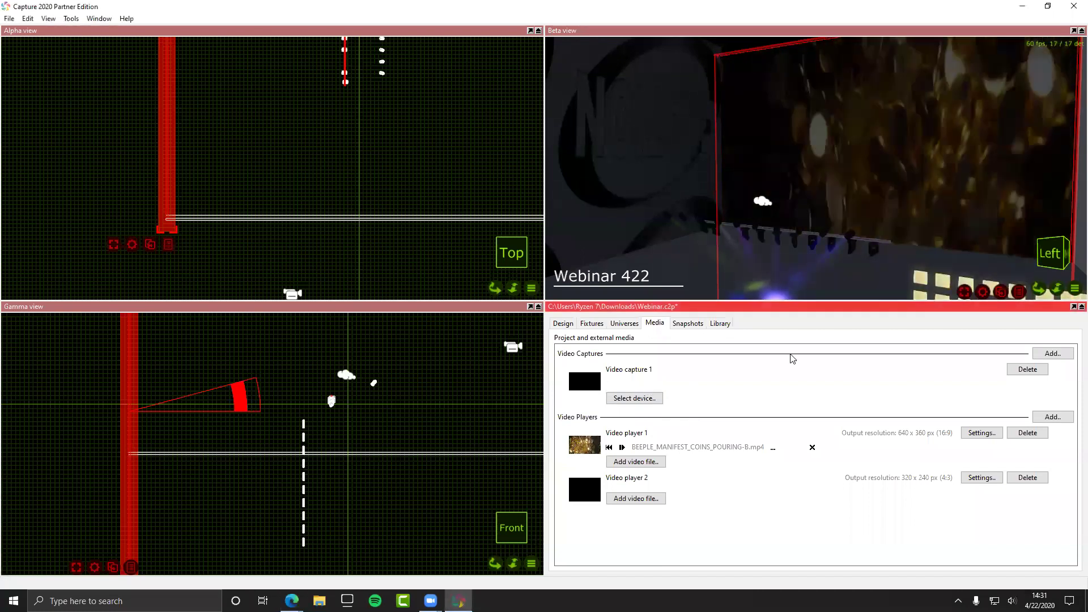
{"action": "left_click", "coordinate": [767, 388]}
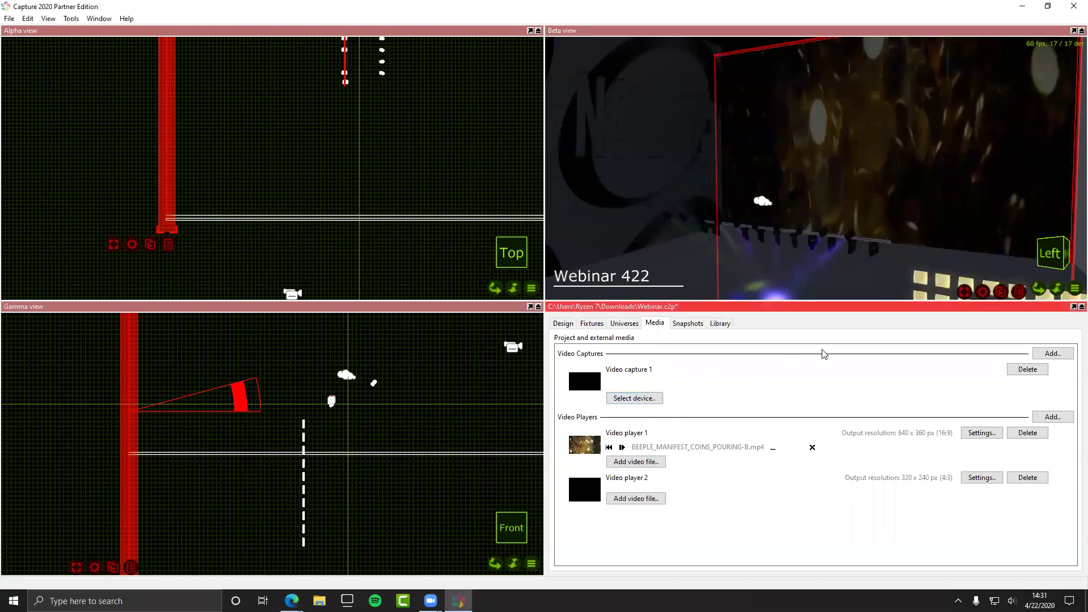
{"action": "left_click", "coordinate": [1021, 369]}
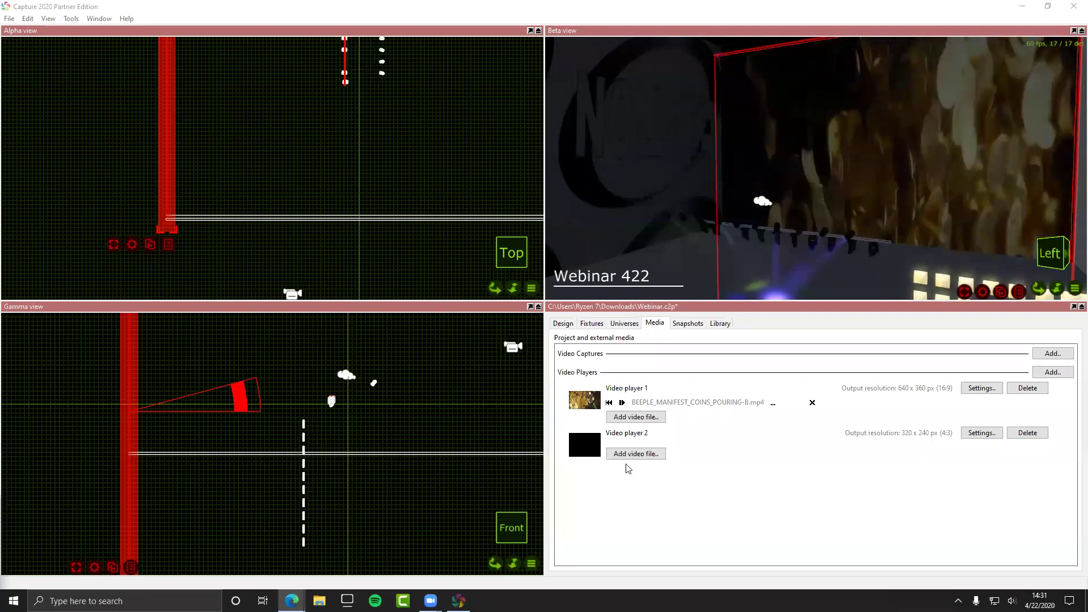
Step: Check which file types Video player 2 accepts when adding a video file, then cancel without choosing a file
{"action": "left_click", "coordinate": [635, 453]}
{"action": "left_click", "coordinate": [444, 299]}
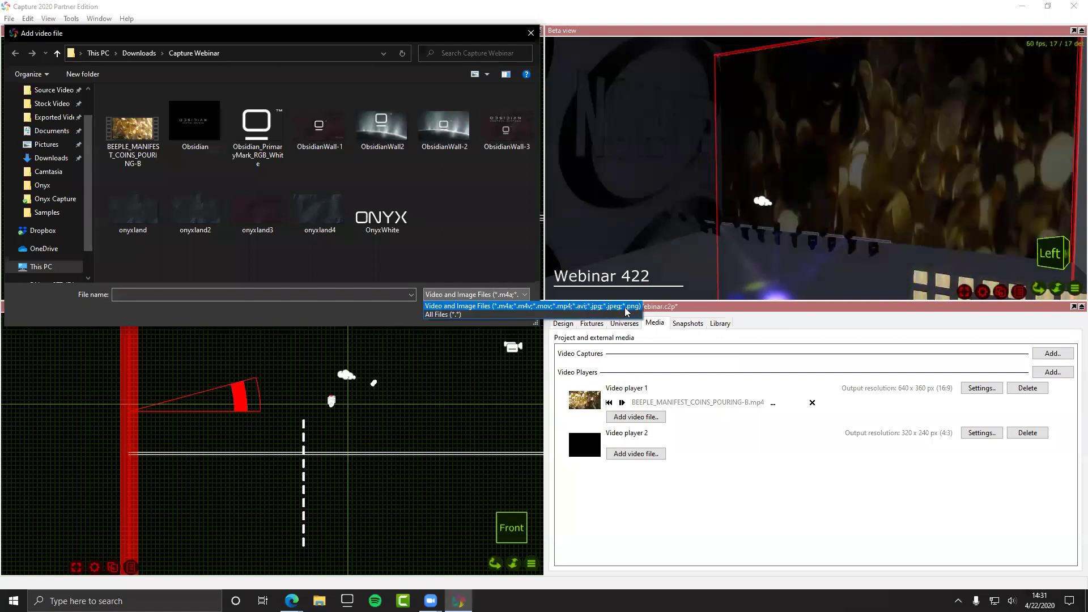
{"action": "key", "text": "Escape"}
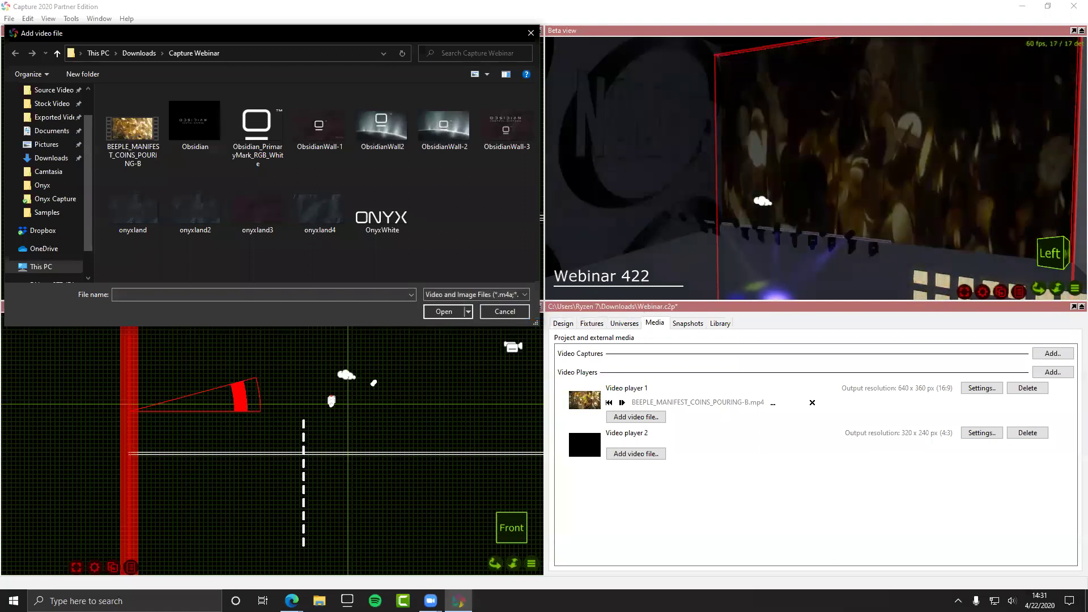
{"action": "key", "text": "alt+Tab"}
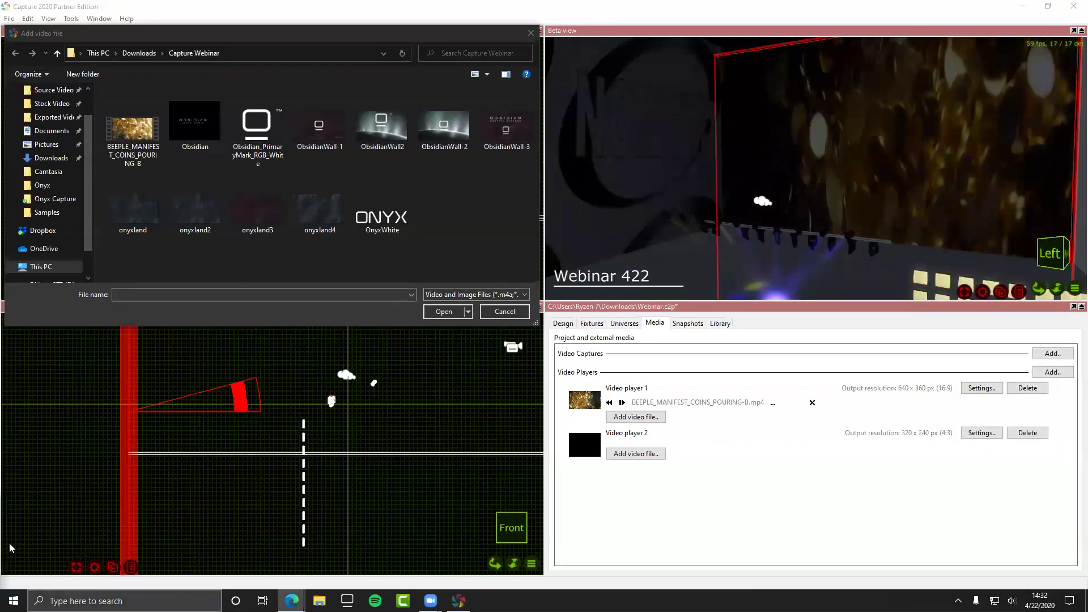
{"action": "left_click", "coordinate": [509, 312]}
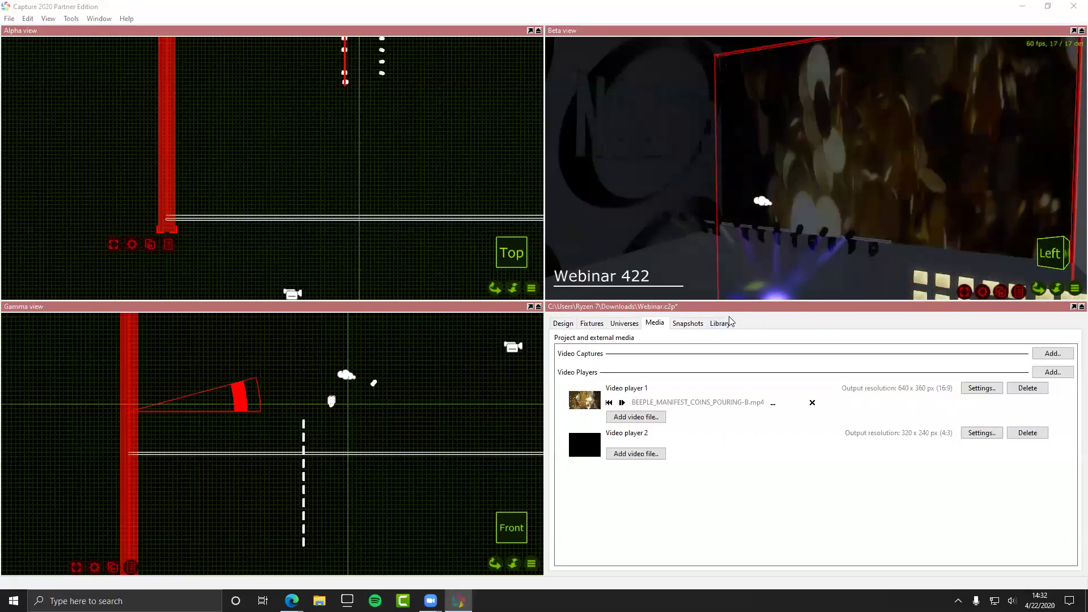
Step: Search the fixture library for "dl2" in place of the existing filter, then clear the search
{"action": "left_click", "coordinate": [723, 322]}
{"action": "scroll", "coordinate": [845, 382], "scroll_direction": "up", "scroll_amount": 10}
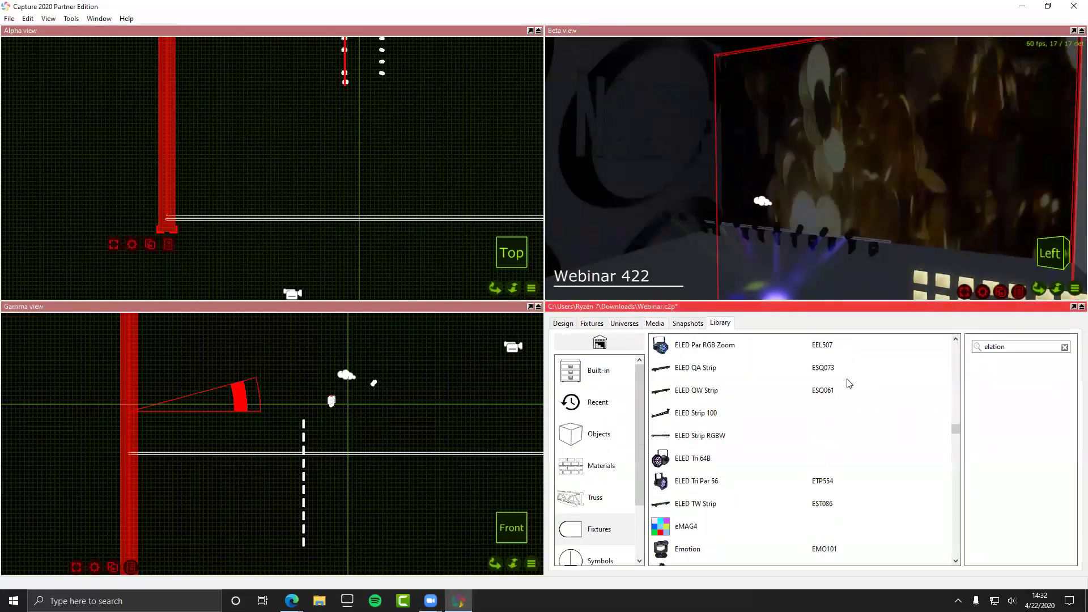
{"action": "left_click", "coordinate": [1010, 346]}
{"action": "key", "text": "BackSpace"}
{"action": "key", "text": "BackSpace"}
{"action": "key", "text": "BackSpace"}
{"action": "key", "text": "BackSpace"}
{"action": "key", "text": "BackSpace"}
{"action": "key", "text": "BackSpace"}
{"action": "key", "text": "BackSpace"}
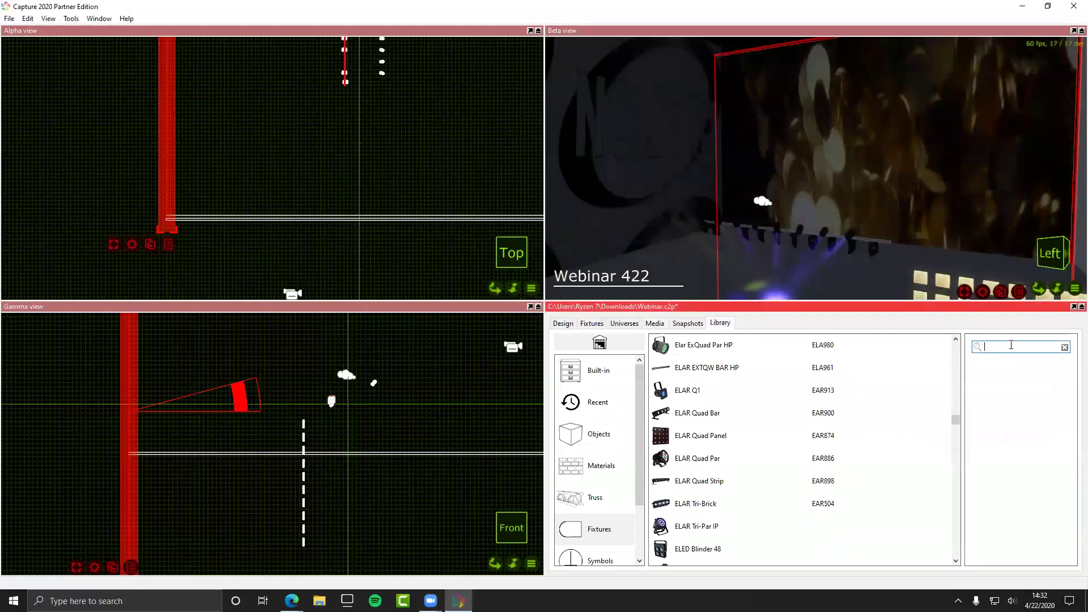
{"action": "type", "text": "dl2"}
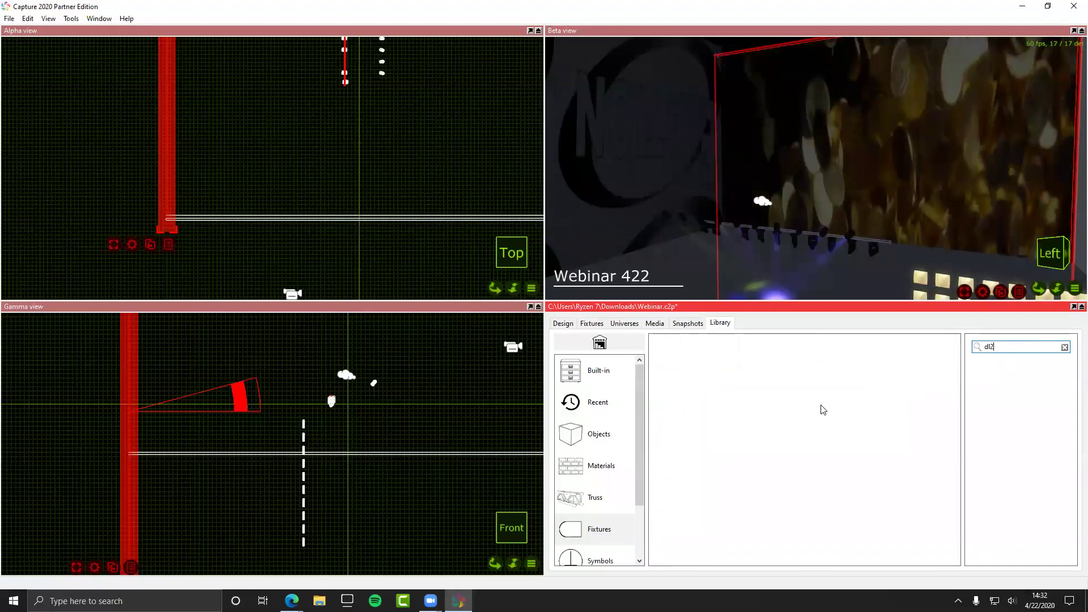
{"action": "key", "text": "BackSpace"}
{"action": "key", "text": "BackSpace"}
{"action": "key", "text": "BackSpace"}
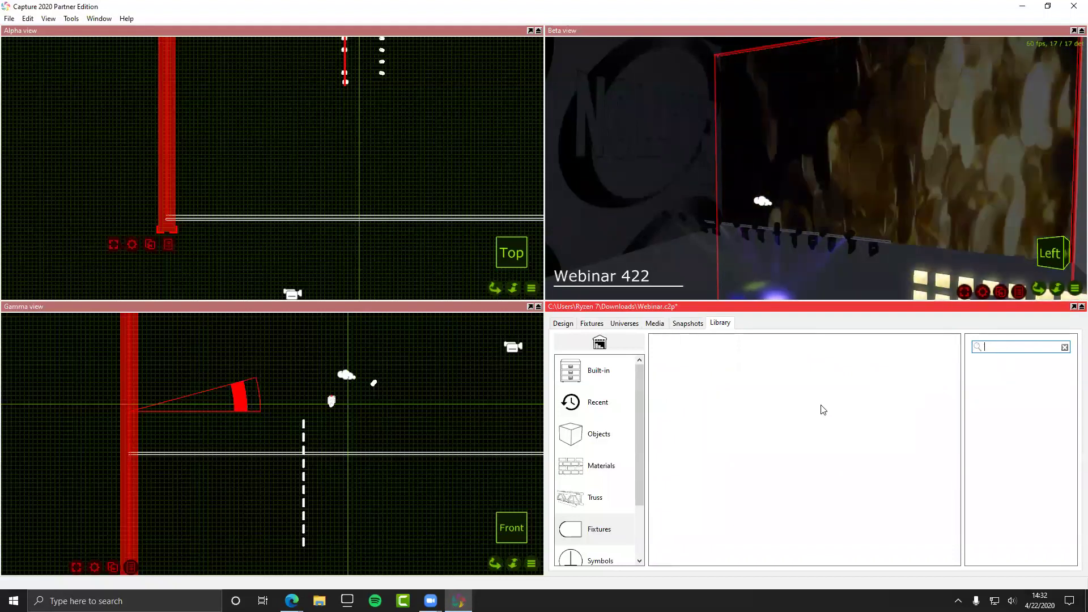
Step: Find the DL.2 under High End in the fixture library and place one in the Front view
{"action": "scroll", "coordinate": [824, 410], "scroll_direction": "down", "scroll_amount": 5}
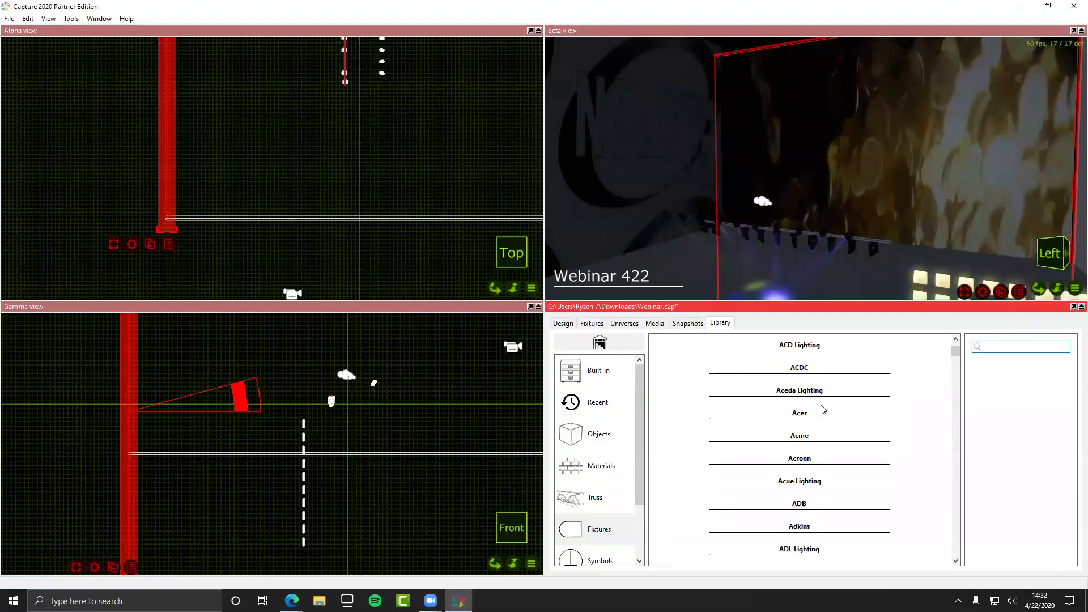
{"action": "scroll", "coordinate": [823, 409], "scroll_direction": "down", "scroll_amount": 3}
{"action": "left_click_drag", "start_coordinate": [957, 358], "coordinate": [954, 422]}
{"action": "scroll", "coordinate": [848, 409], "scroll_direction": "down", "scroll_amount": 2}
{"action": "scroll", "coordinate": [849, 409], "scroll_direction": "down", "scroll_amount": 5}
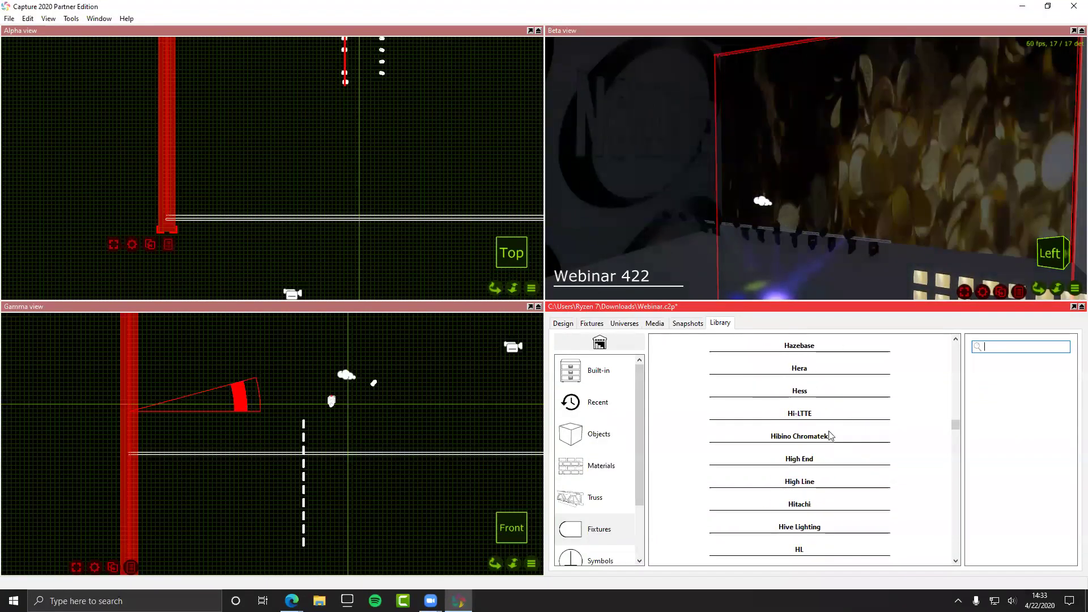
{"action": "left_click", "coordinate": [831, 458]}
{"action": "scroll", "coordinate": [831, 457], "scroll_direction": "down", "scroll_amount": 7}
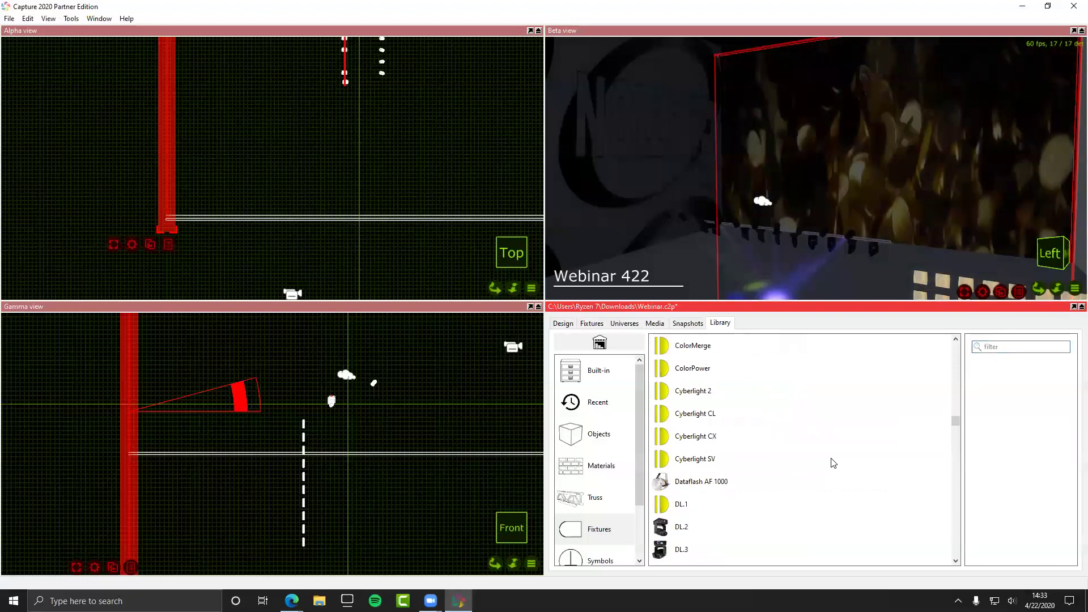
{"action": "left_click", "coordinate": [684, 438]}
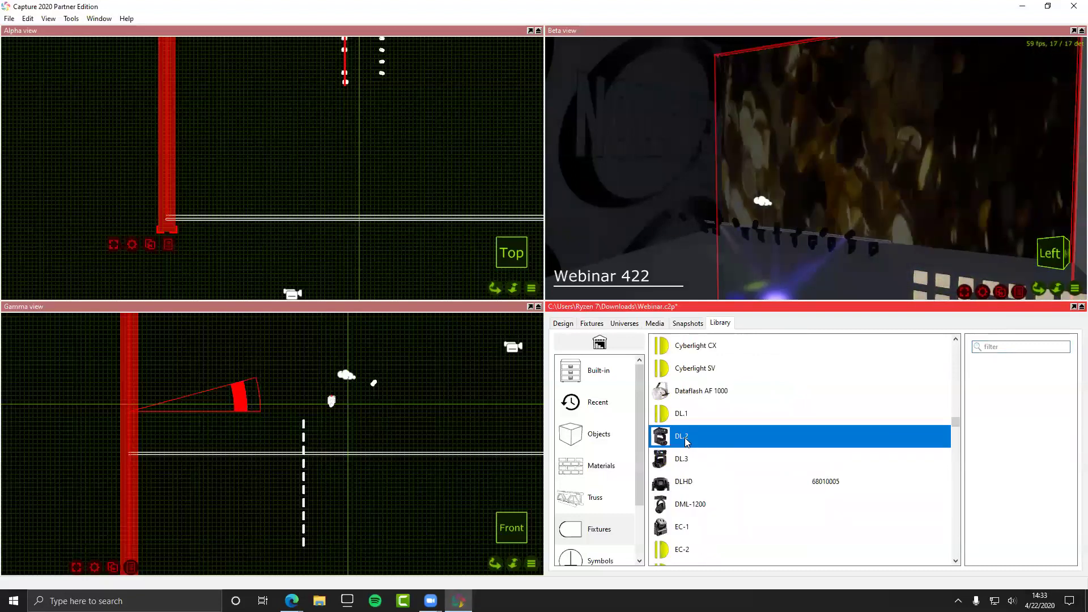
{"action": "left_click_drag", "start_coordinate": [684, 437], "coordinate": [337, 446]}
Step: Raise the new DL.2 fixture from the floor to the height of the truss in the Beta view
{"action": "scroll", "coordinate": [763, 239], "scroll_direction": "down", "scroll_amount": 5}
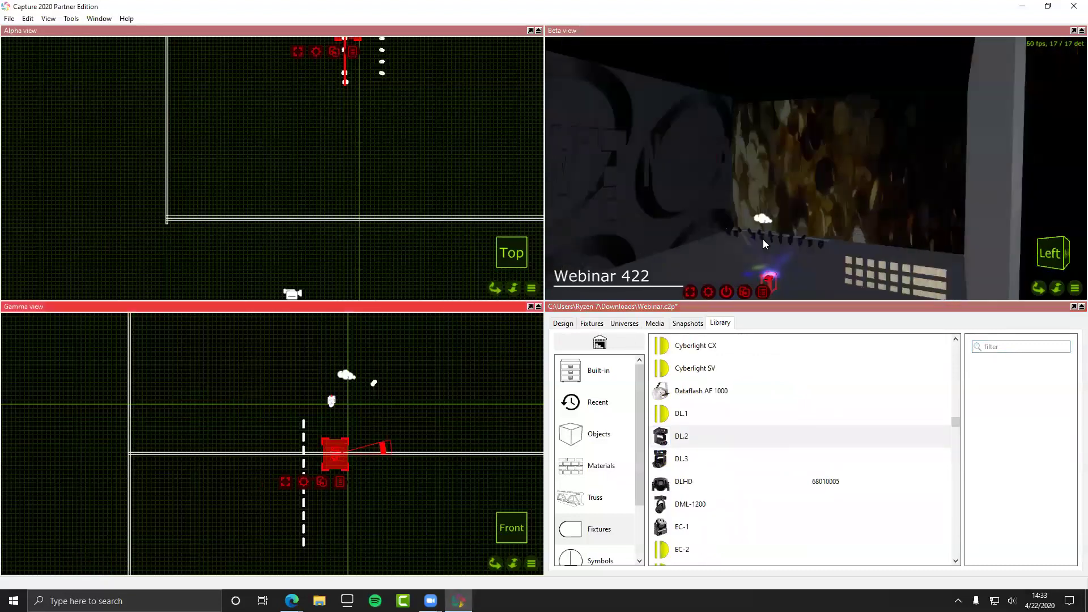
{"action": "scroll", "coordinate": [763, 253], "scroll_direction": "up", "scroll_amount": 5}
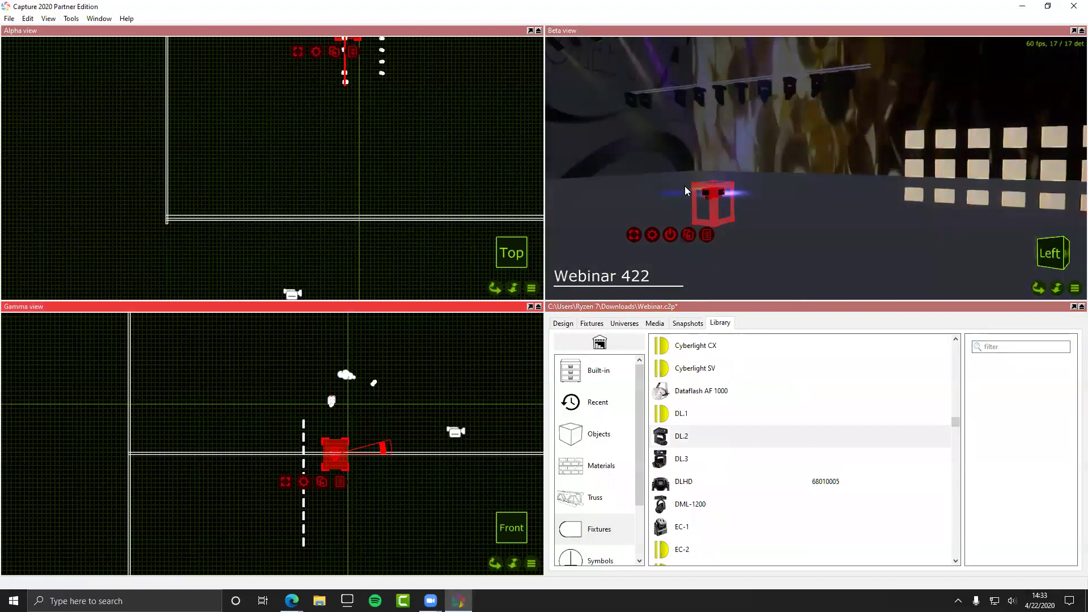
{"action": "left_click", "coordinate": [706, 184]}
{"action": "left_click_drag", "start_coordinate": [706, 184], "coordinate": [755, 51]}
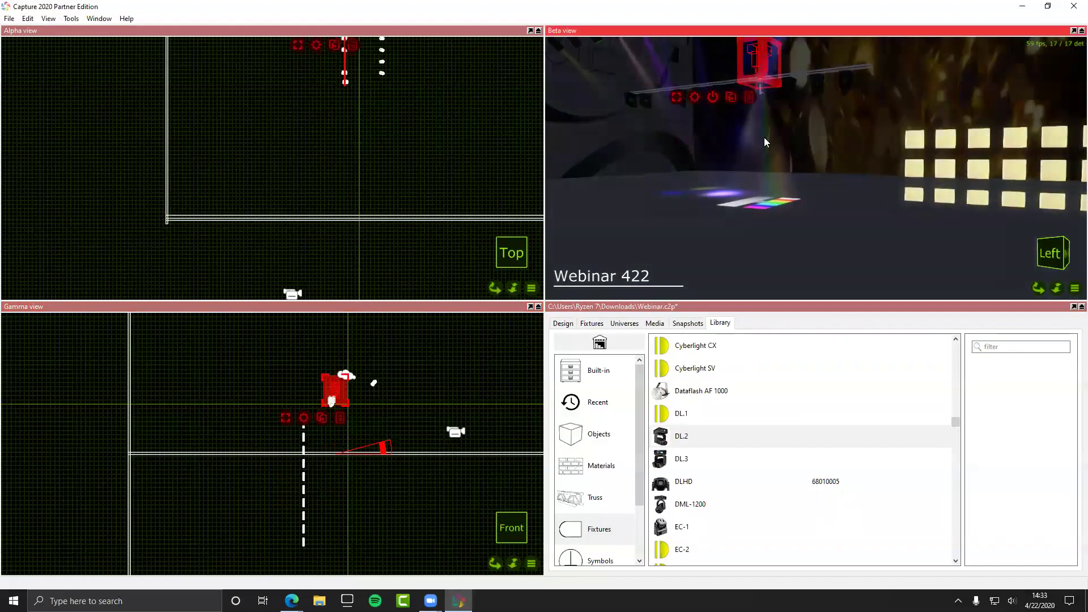
Step: Bring up the selected DL.2's properties and examine its lighting fixture options
{"action": "right_click", "coordinate": [695, 98]}
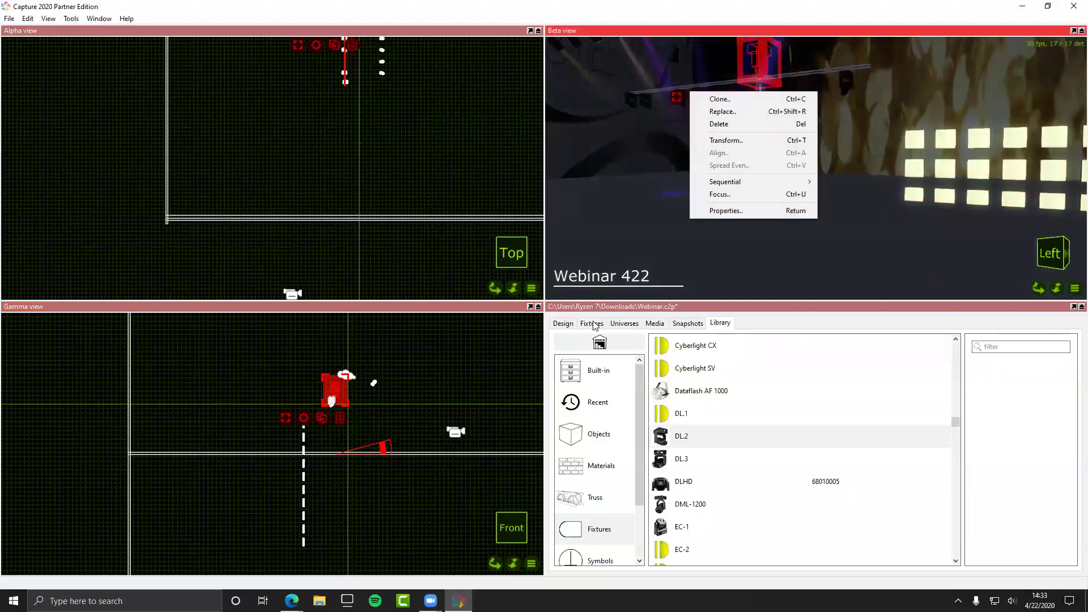
{"action": "left_click", "coordinate": [592, 325]}
{"action": "left_click", "coordinate": [624, 323]}
{"action": "left_click", "coordinate": [599, 326]}
{"action": "left_click", "coordinate": [563, 324]}
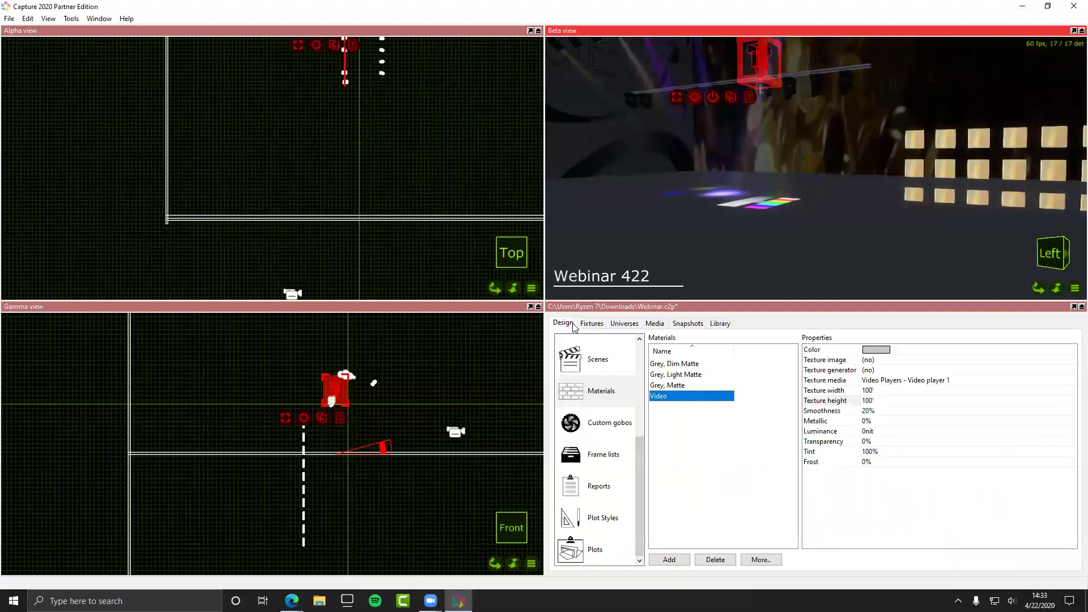
{"action": "scroll", "coordinate": [589, 398], "scroll_direction": "up", "scroll_amount": 3}
{"action": "left_click", "coordinate": [595, 381]}
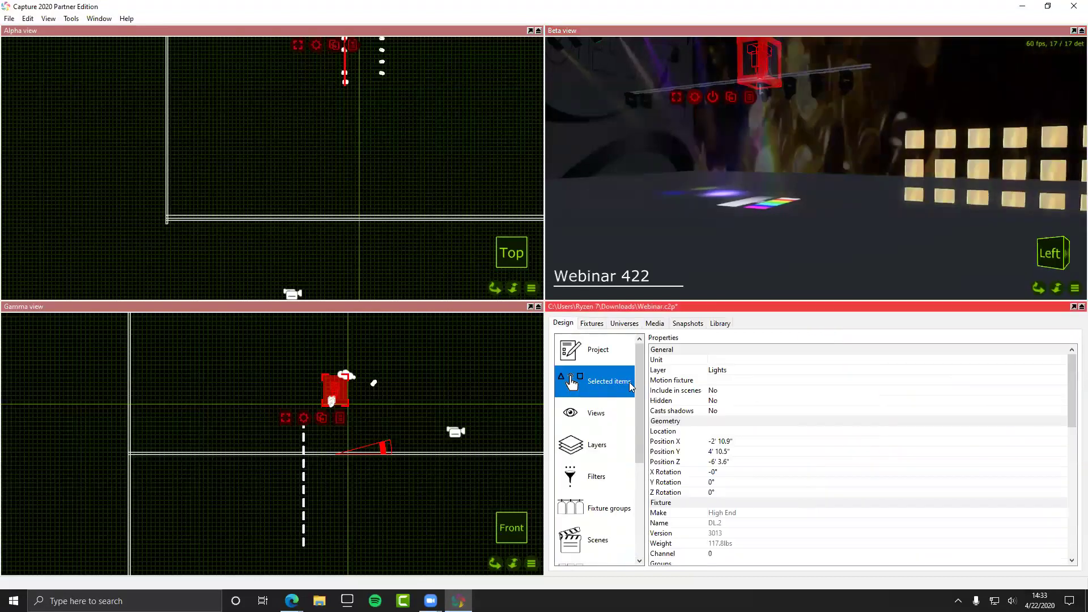
{"action": "scroll", "coordinate": [733, 379], "scroll_direction": "down", "scroll_amount": 10}
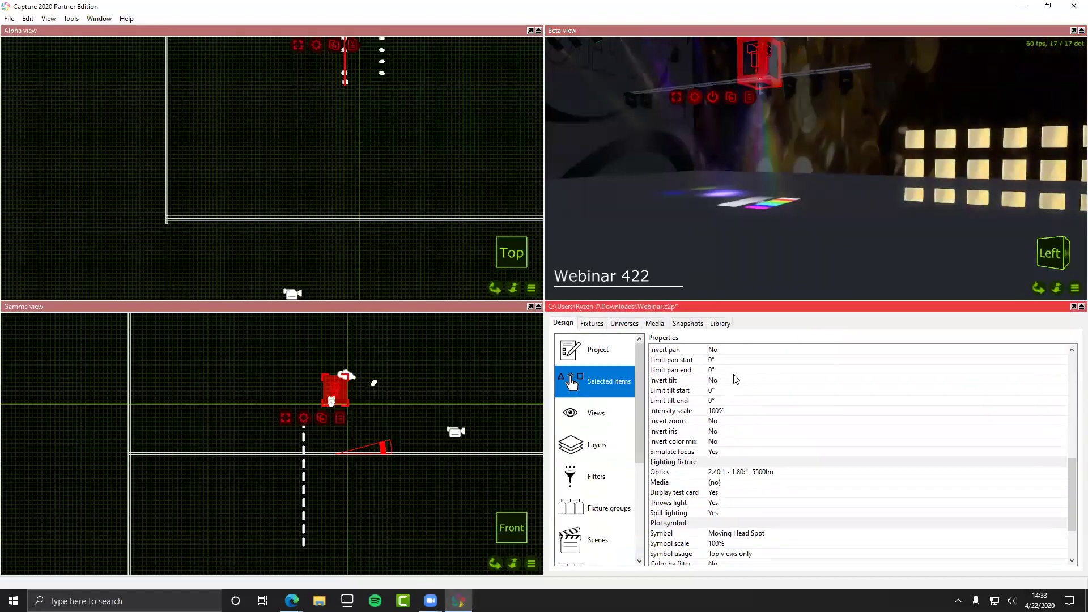
{"action": "scroll", "coordinate": [735, 379], "scroll_direction": "down", "scroll_amount": 2}
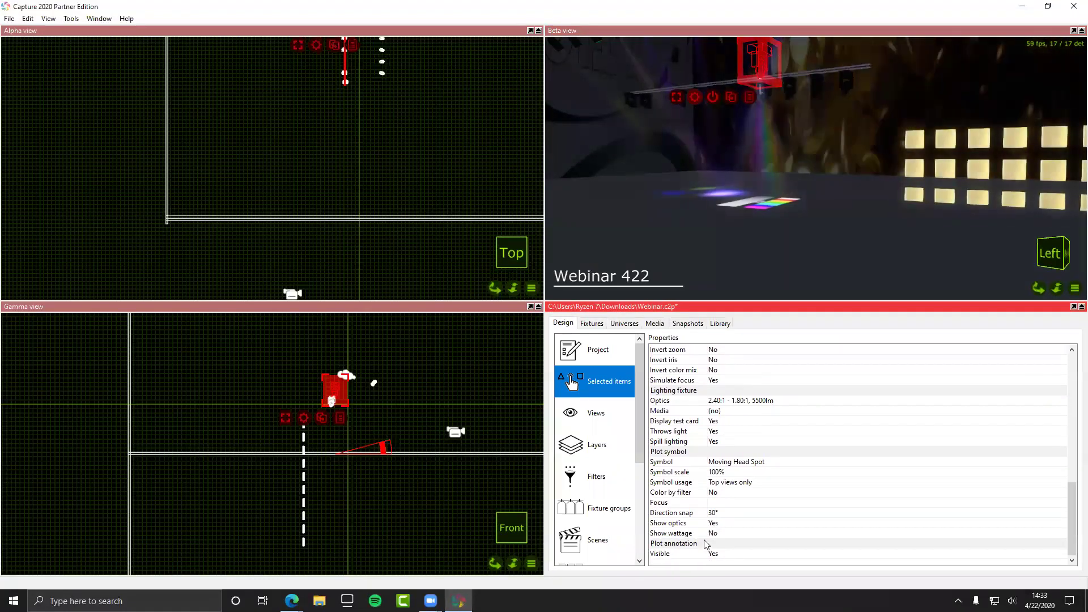
{"action": "scroll", "coordinate": [696, 491], "scroll_direction": "up", "scroll_amount": 2}
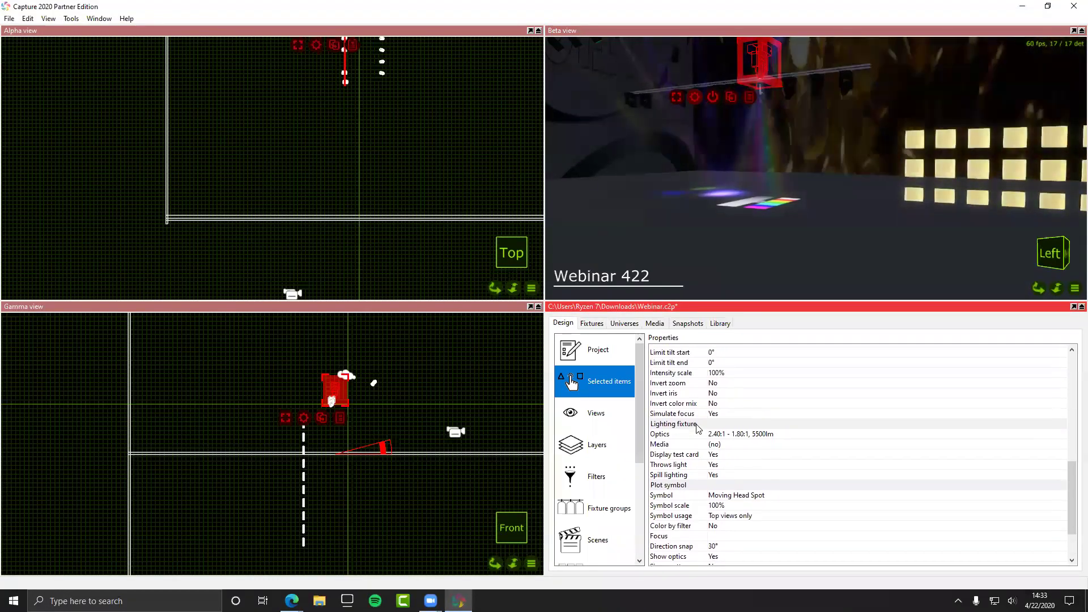
Step: Set the DL.2's Display test card to No and its Media to Video Players - Video player 1
{"action": "left_click", "coordinate": [703, 483]}
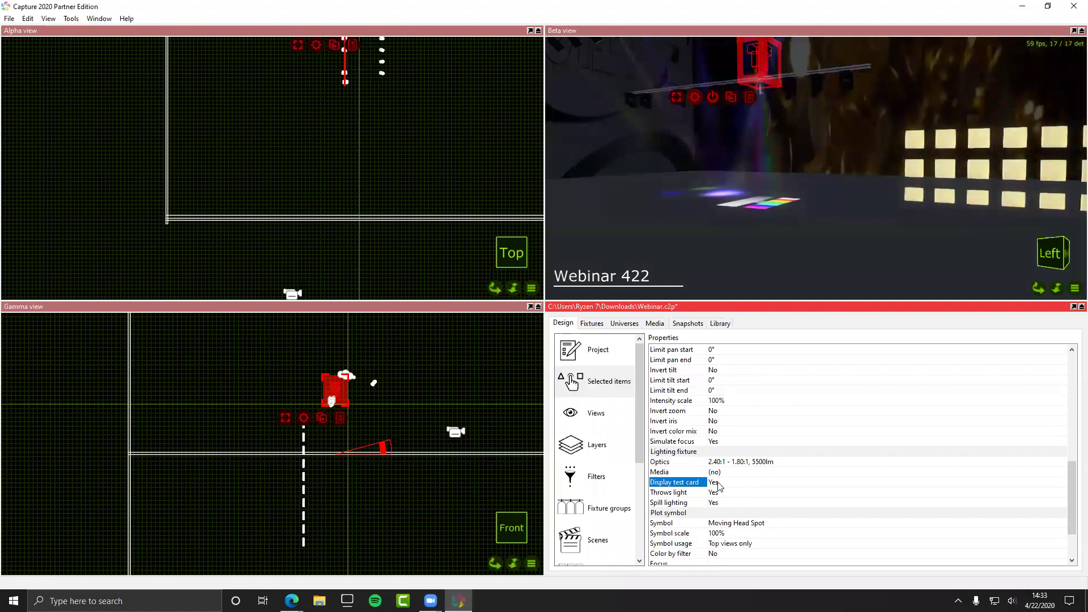
{"action": "left_click", "coordinate": [713, 482]}
{"action": "left_click", "coordinate": [715, 488]}
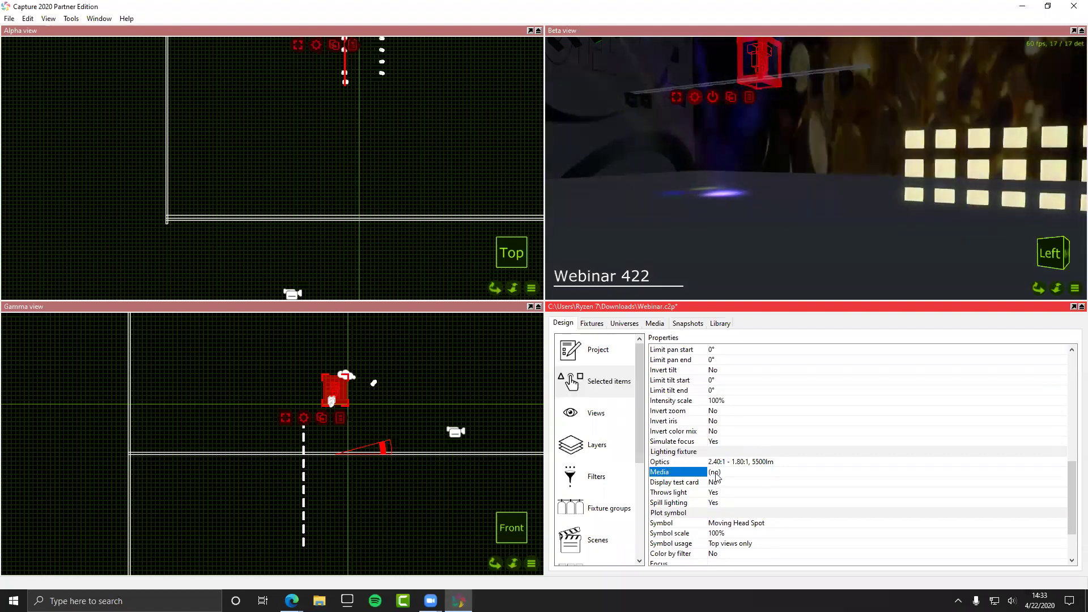
{"action": "left_click", "coordinate": [716, 473]}
{"action": "left_click", "coordinate": [735, 493]}
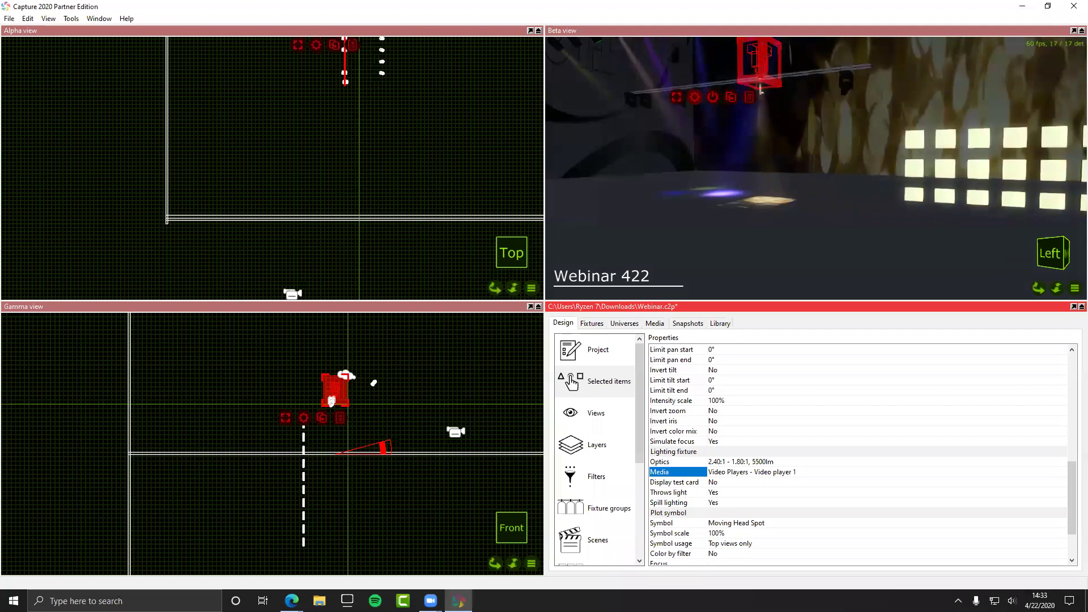
Step: Add the image files Obsidian.png and Obsidian_PrimaryMark_RGB_White.png to Video player 1's playlist
{"action": "left_click", "coordinate": [656, 324]}
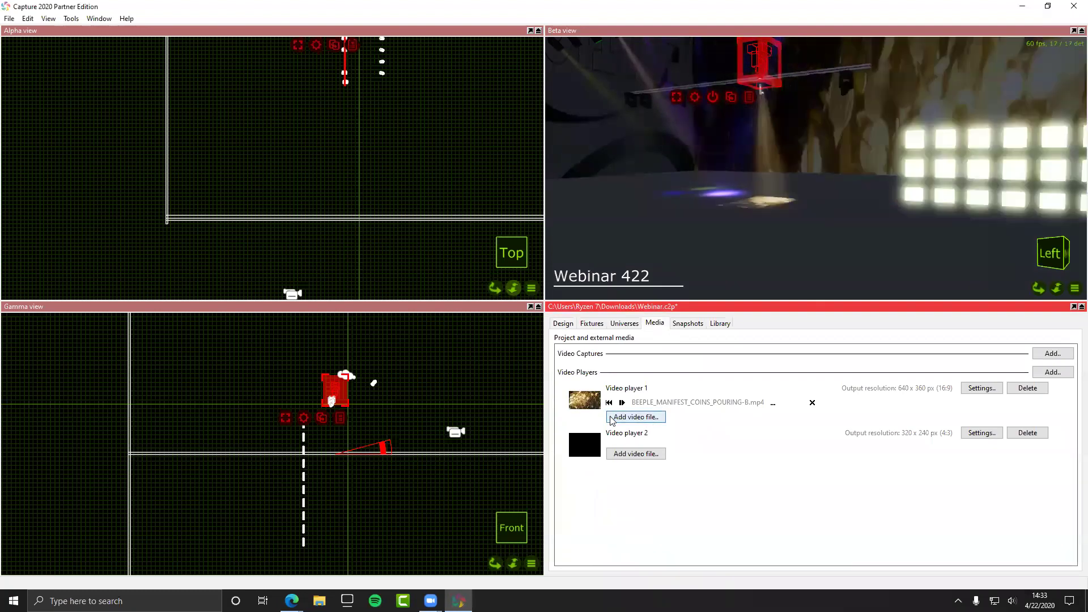
{"action": "left_click", "coordinate": [640, 420]}
{"action": "left_click", "coordinate": [211, 123]}
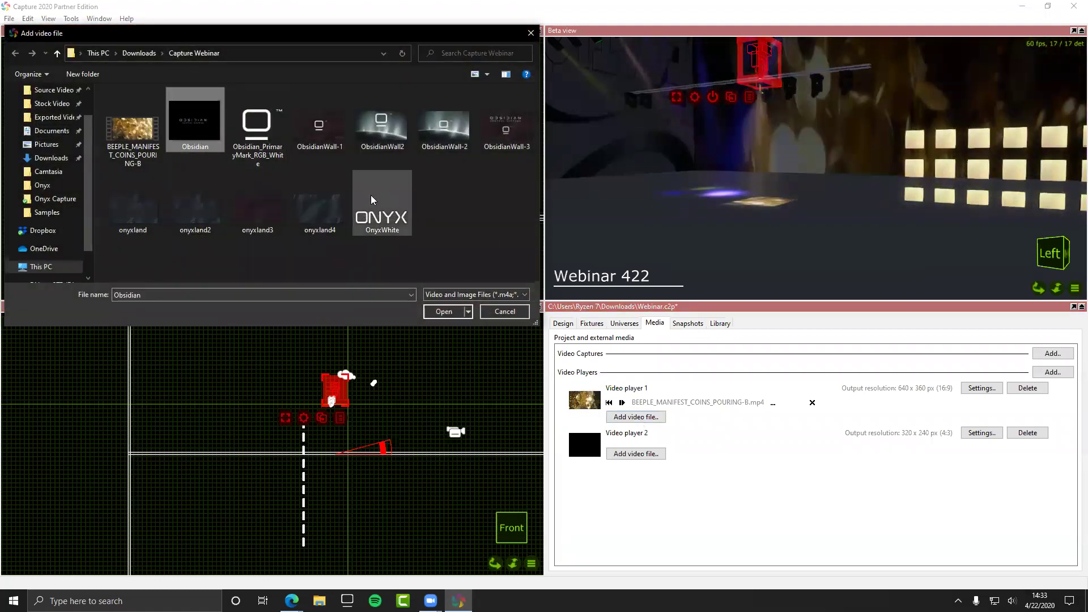
{"action": "left_click", "coordinate": [309, 226]}
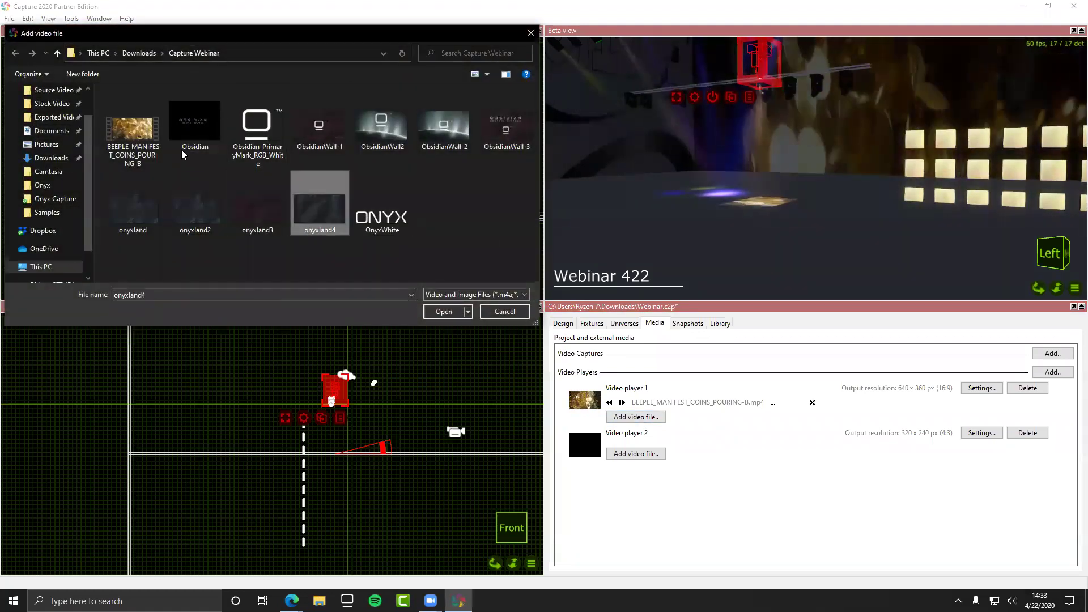
{"action": "double_click", "coordinate": [197, 134]}
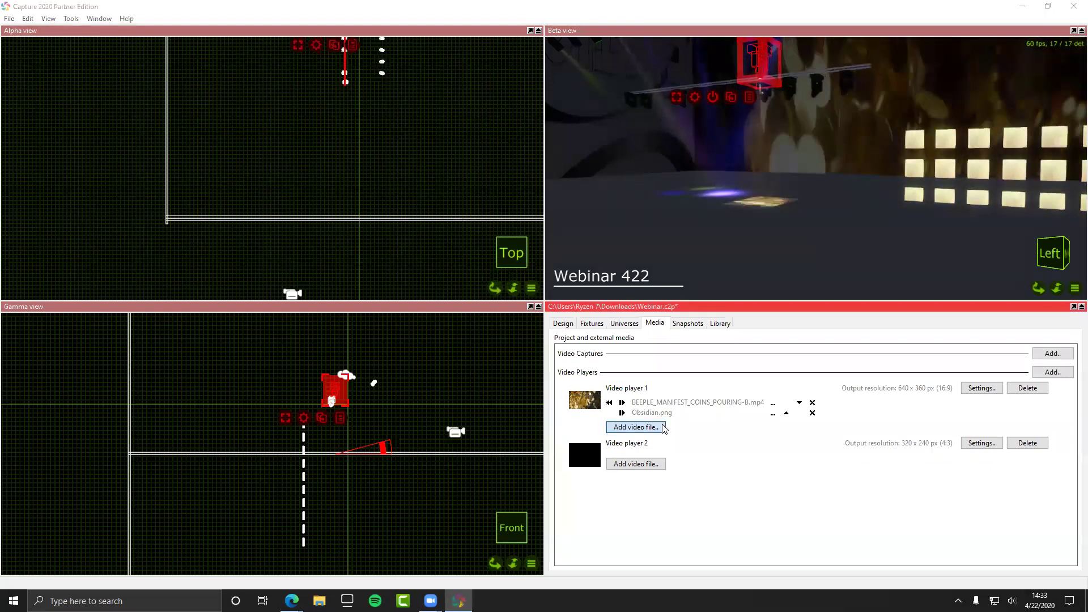
{"action": "left_click", "coordinate": [663, 428]}
{"action": "double_click", "coordinate": [255, 117]}
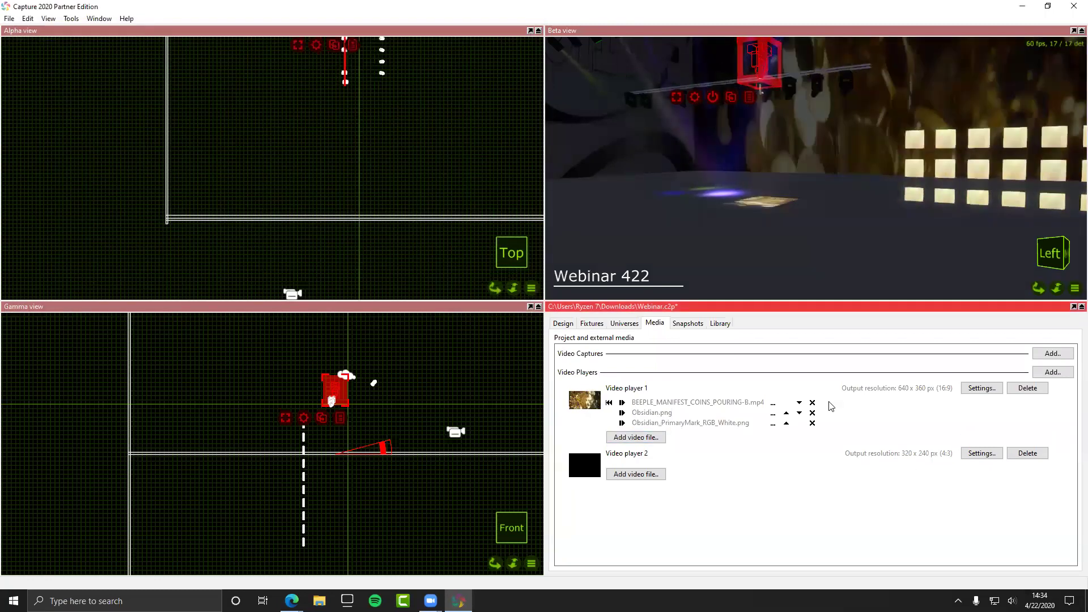
Step: Preview Video player 1's files by switching among the coins video and both Obsidian images, ending on BEEPLE_MANIFEST_COINS_POURING-B.mp4
{"action": "left_click", "coordinate": [622, 413]}
{"action": "left_click", "coordinate": [622, 402]}
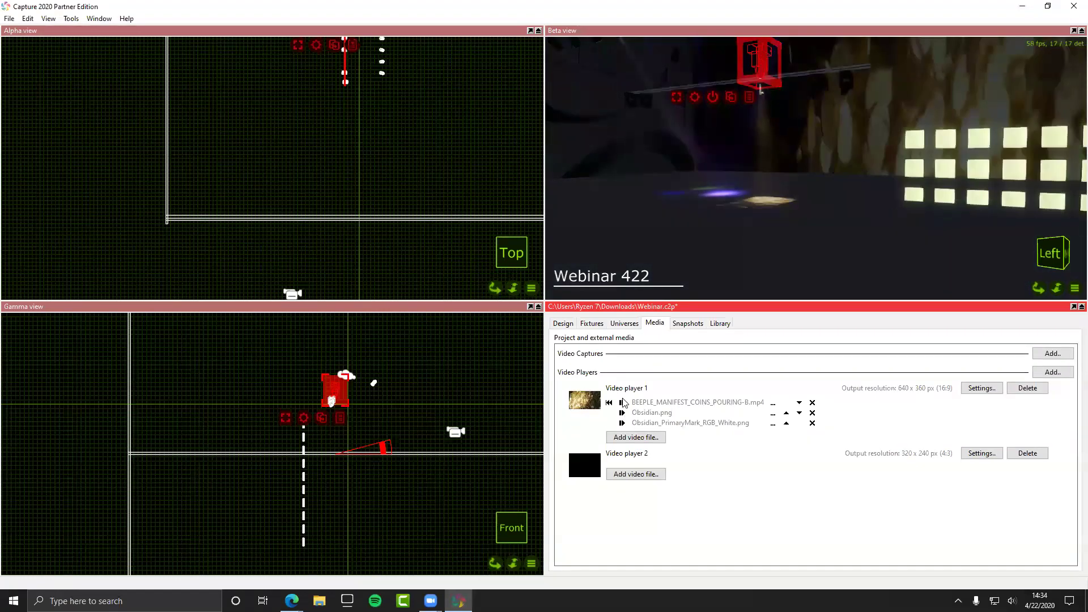
{"action": "left_click", "coordinate": [623, 413]}
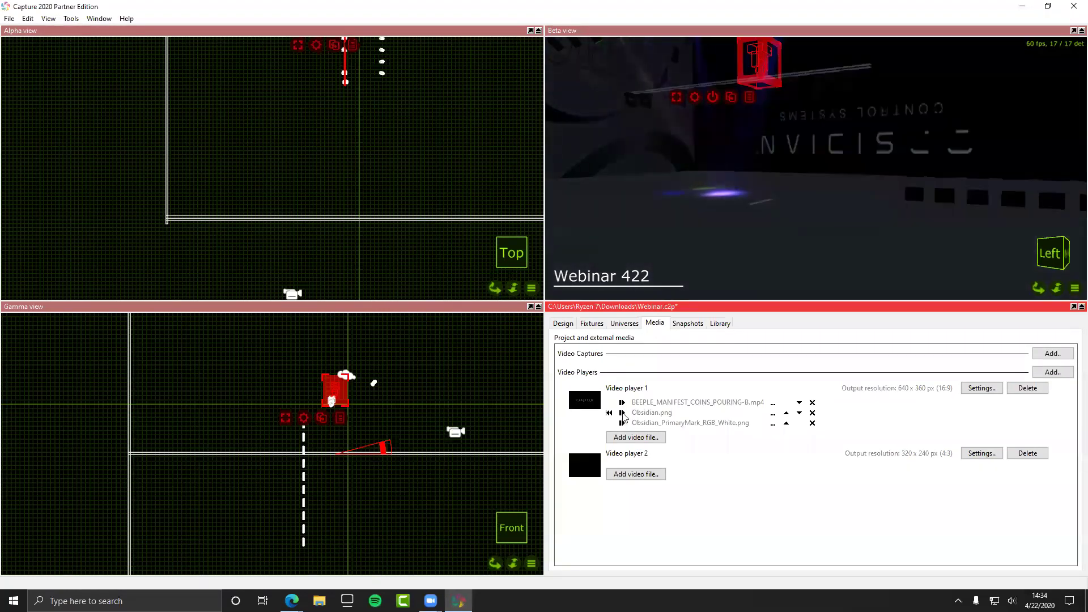
{"action": "left_click", "coordinate": [623, 402]}
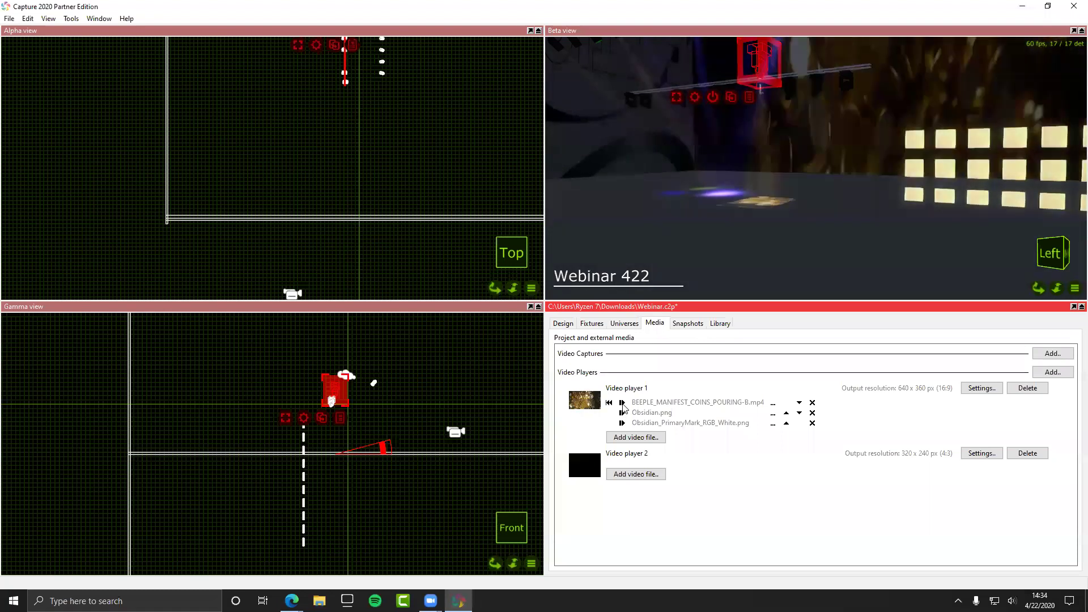
{"action": "left_click", "coordinate": [622, 424]}
{"action": "left_click", "coordinate": [623, 403]}
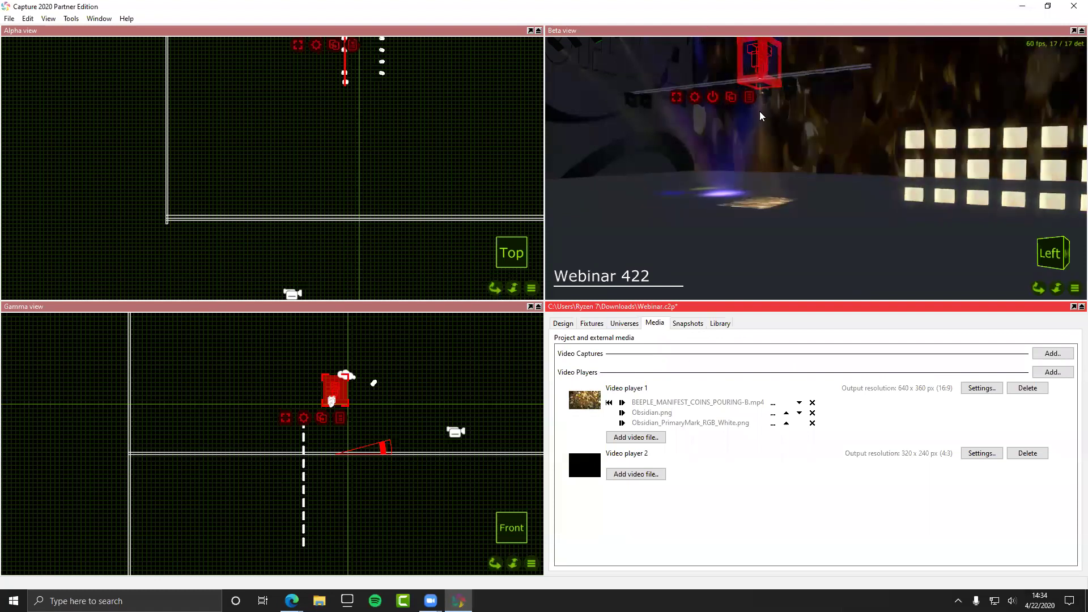
Step: Place a Box from the library's Forms objects on the stage floor and shift it toward the back wall
{"action": "left_click", "coordinate": [562, 322]}
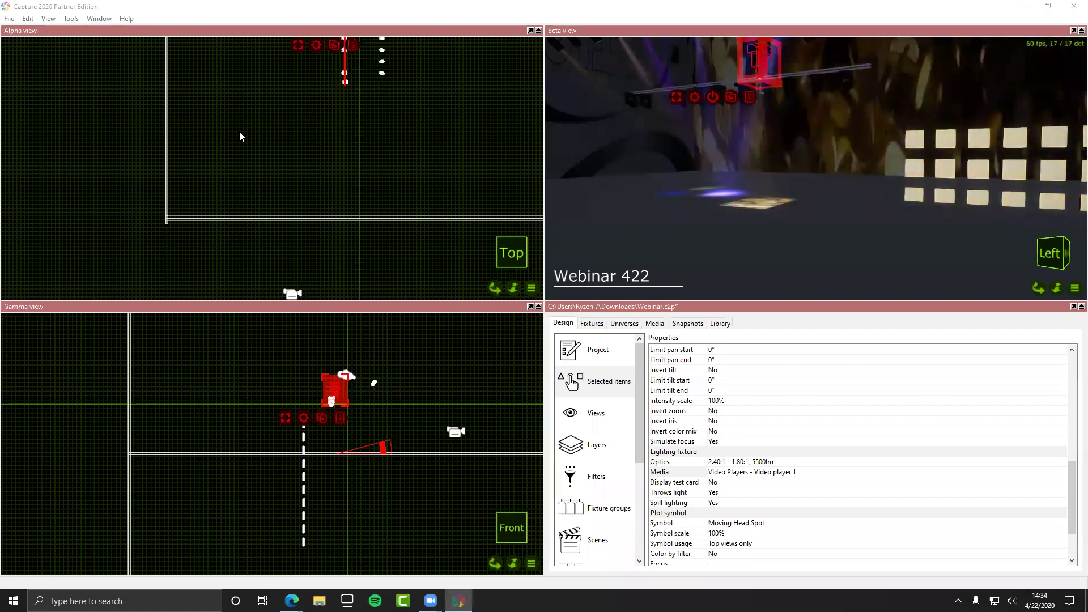
{"action": "left_click", "coordinate": [719, 323]}
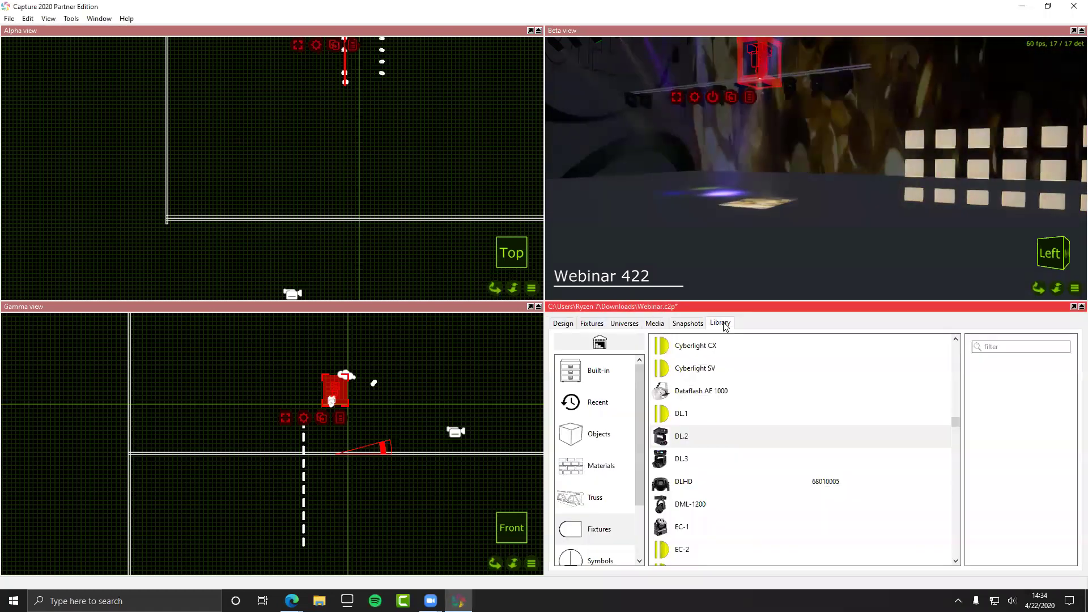
{"action": "scroll", "coordinate": [748, 435], "scroll_direction": "up", "scroll_amount": 2}
{"action": "left_click", "coordinate": [599, 434]}
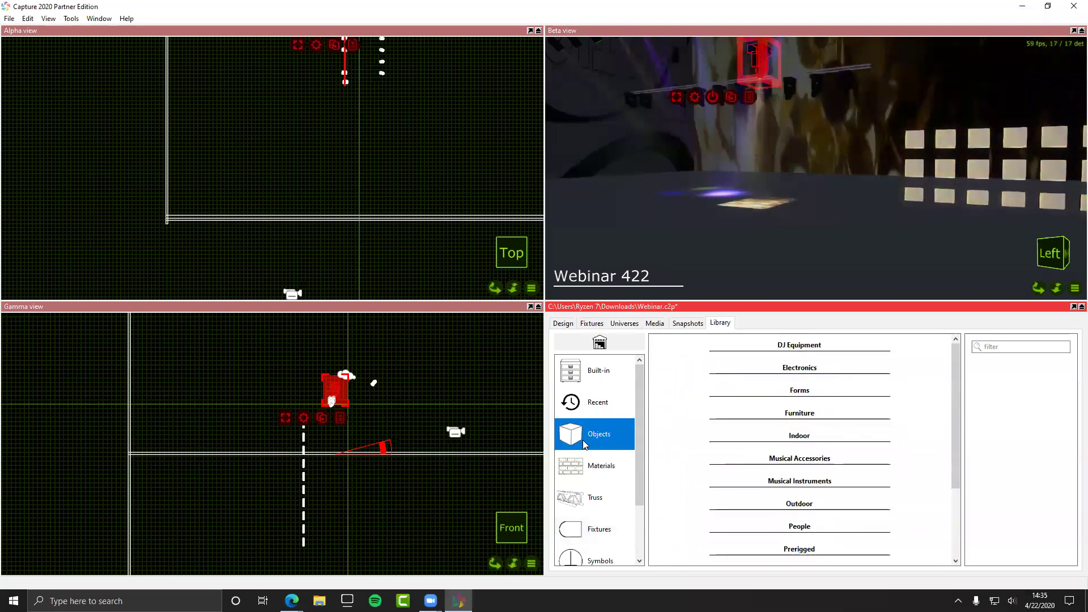
{"action": "left_click", "coordinate": [826, 390]}
{"action": "scroll", "coordinate": [794, 433], "scroll_direction": "down", "scroll_amount": 1}
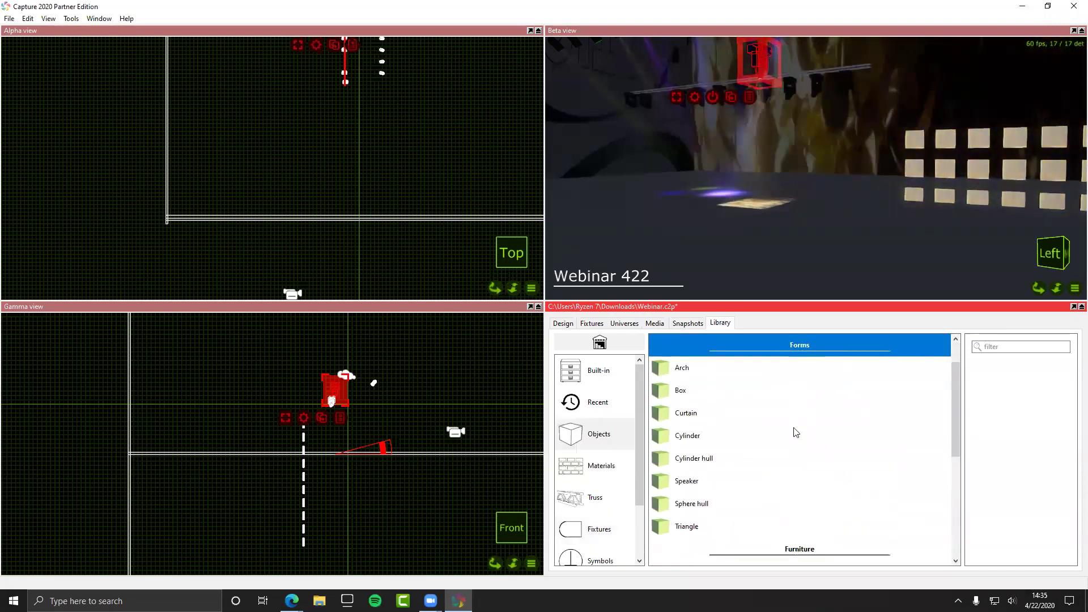
{"action": "left_click", "coordinate": [707, 397]}
{"action": "left_click_drag", "start_coordinate": [709, 399], "coordinate": [731, 195]}
{"action": "mouse_move", "coordinate": [398, 459]}
{"action": "left_mouse_down"}
{"action": "mouse_move", "coordinate": [356, 448]}
{"action": "mouse_move", "coordinate": [291, 400]}
{"action": "mouse_move", "coordinate": [313, 469]}
{"action": "mouse_move", "coordinate": [320, 456]}
{"action": "left_mouse_up"}
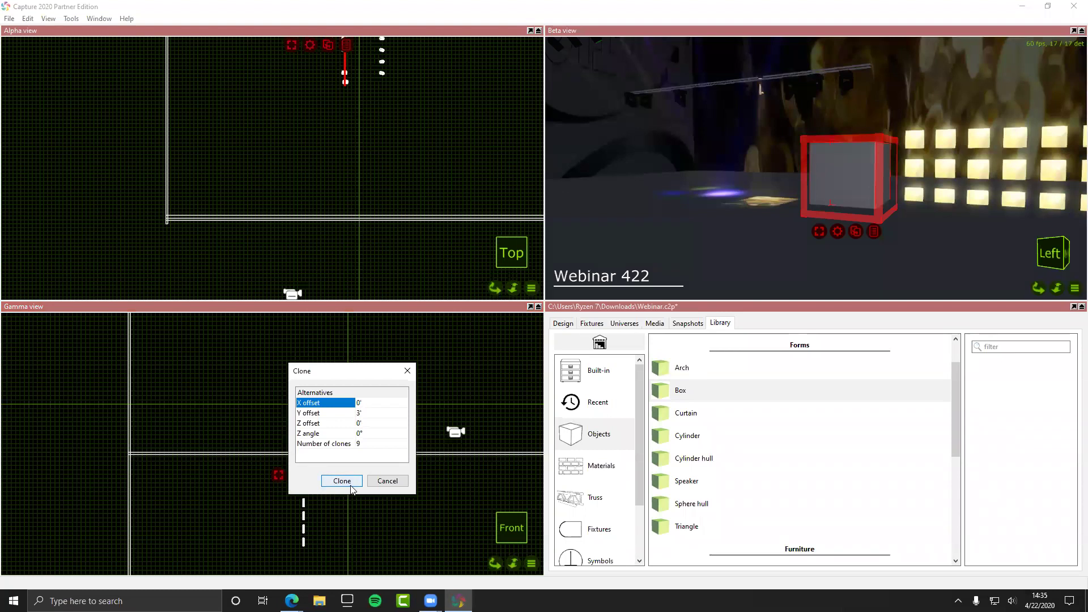
Step: Make one clone of the box with a Y offset of 3' and raise it above the original
{"action": "left_click", "coordinate": [351, 486]}
{"action": "left_click", "coordinate": [320, 379]}
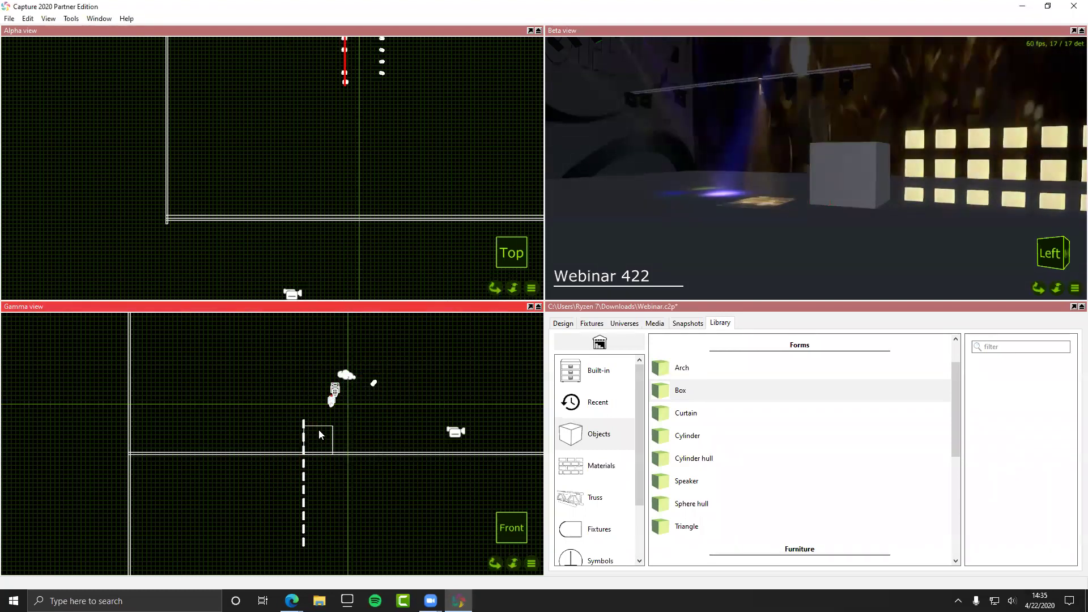
{"action": "left_click_drag", "start_coordinate": [332, 429], "coordinate": [333, 448]}
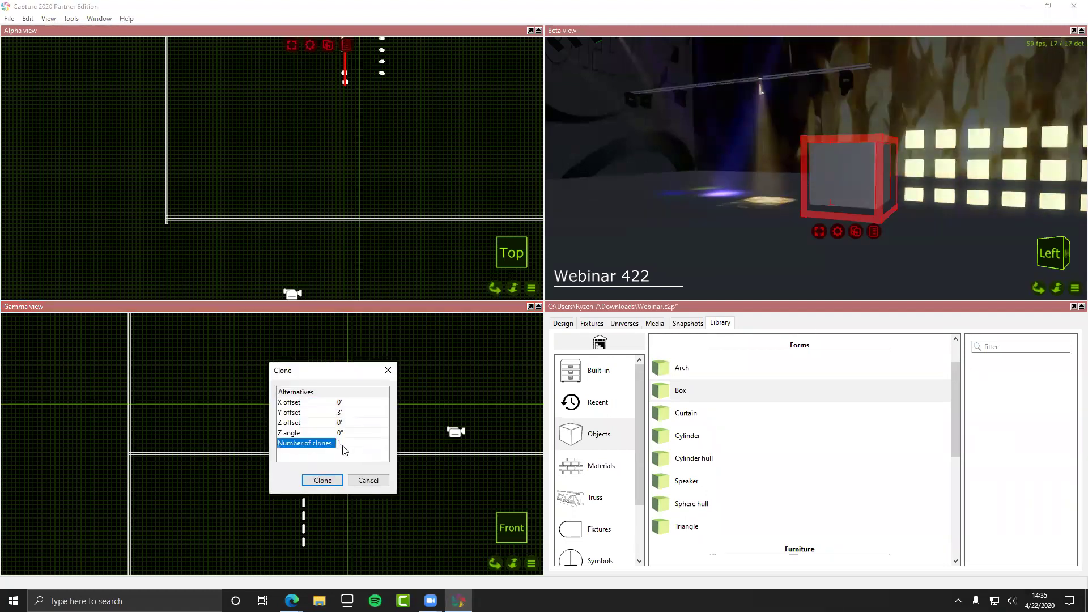
{"action": "left_click", "coordinate": [337, 478]}
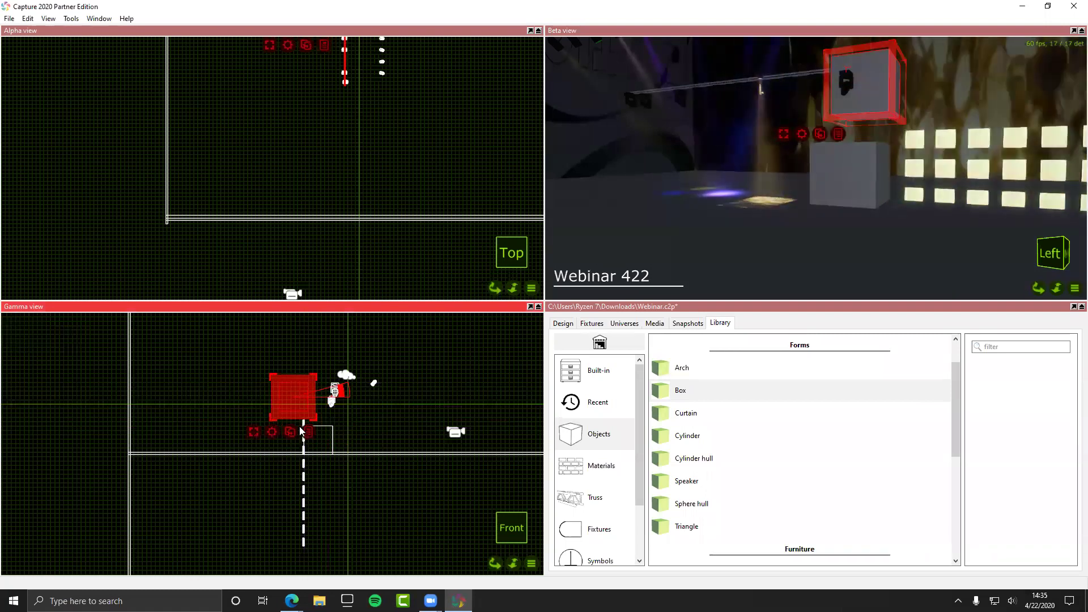
Step: Clone the raised box once more, position the copy lower and farther back, and select all three boxes
{"action": "left_click", "coordinate": [300, 427]}
{"action": "left_click", "coordinate": [291, 476]}
{"action": "left_click_drag", "start_coordinate": [287, 378], "coordinate": [255, 436]}
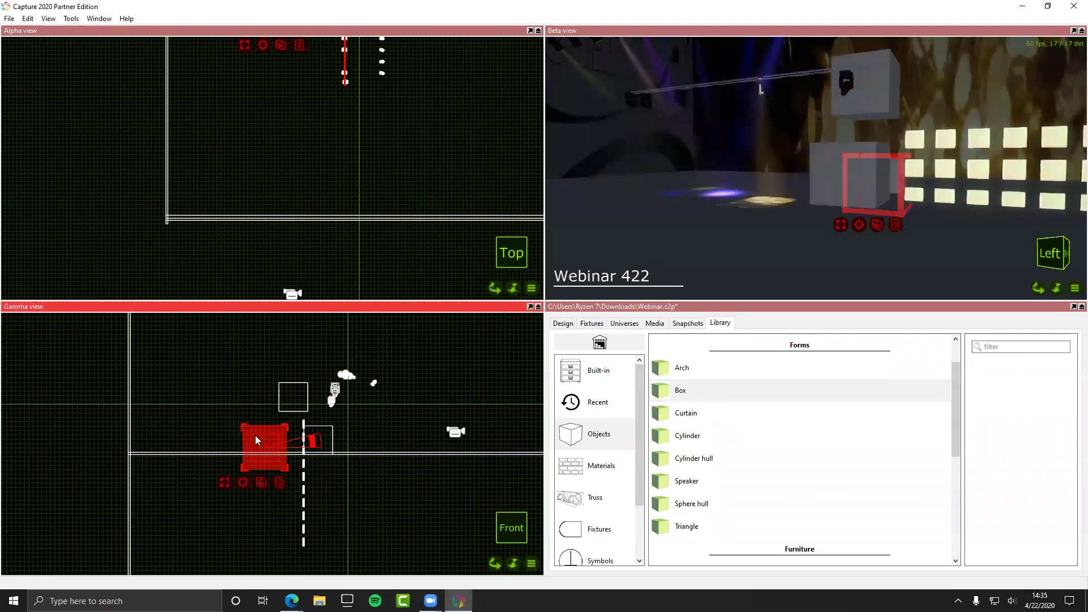
{"action": "left_click_drag", "start_coordinate": [889, 165], "coordinate": [850, 141]}
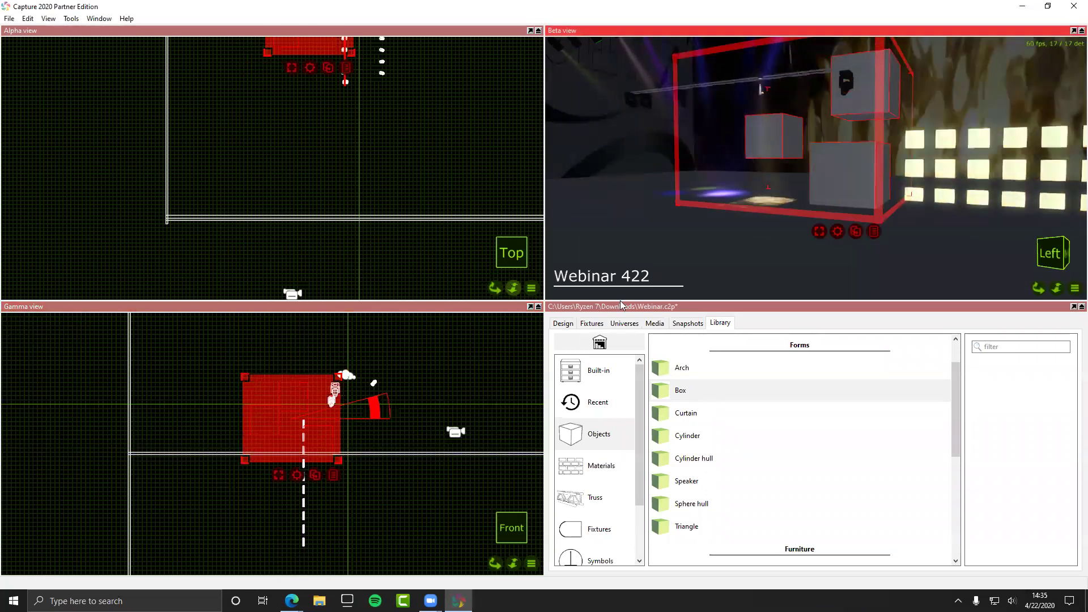
Step: Apply the project's Video material to the three selected boxes
{"action": "left_click", "coordinate": [591, 322]}
{"action": "left_click", "coordinate": [622, 322]}
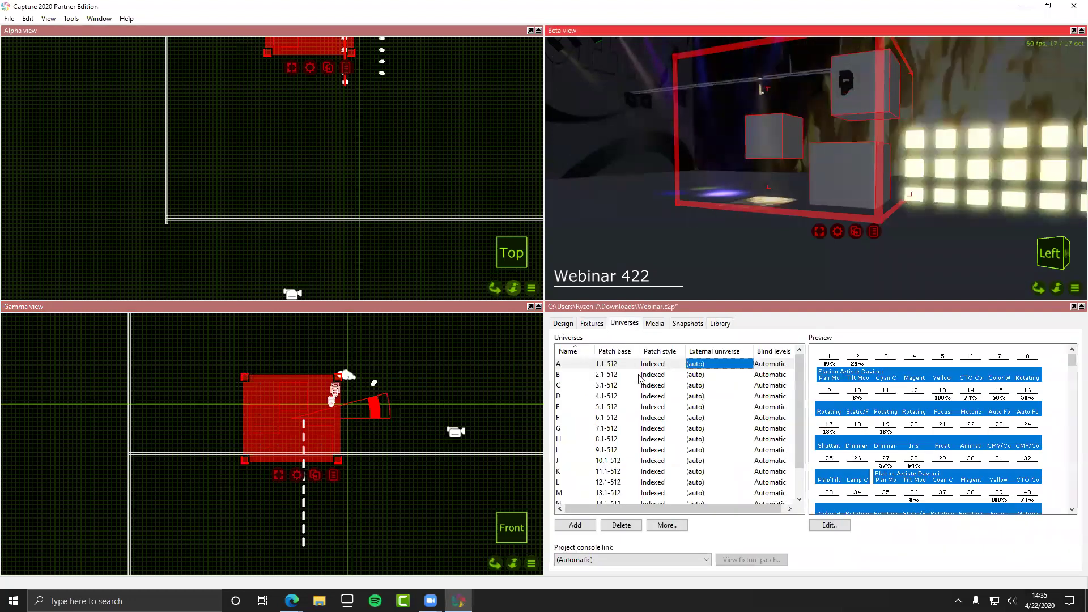
{"action": "left_click", "coordinate": [564, 323]}
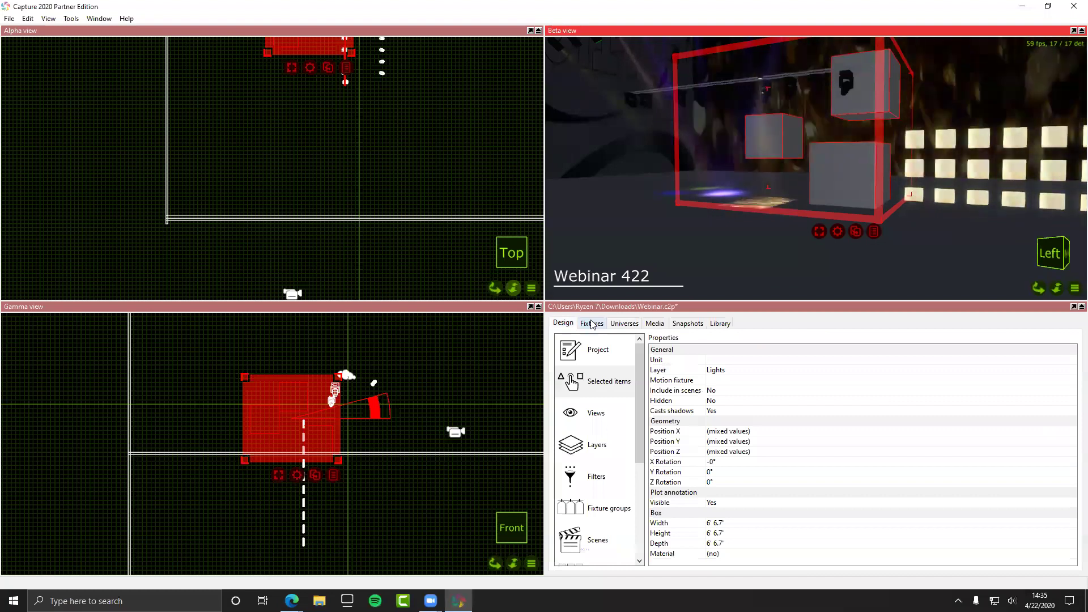
{"action": "left_click", "coordinate": [591, 323]}
{"action": "left_click", "coordinate": [563, 323]}
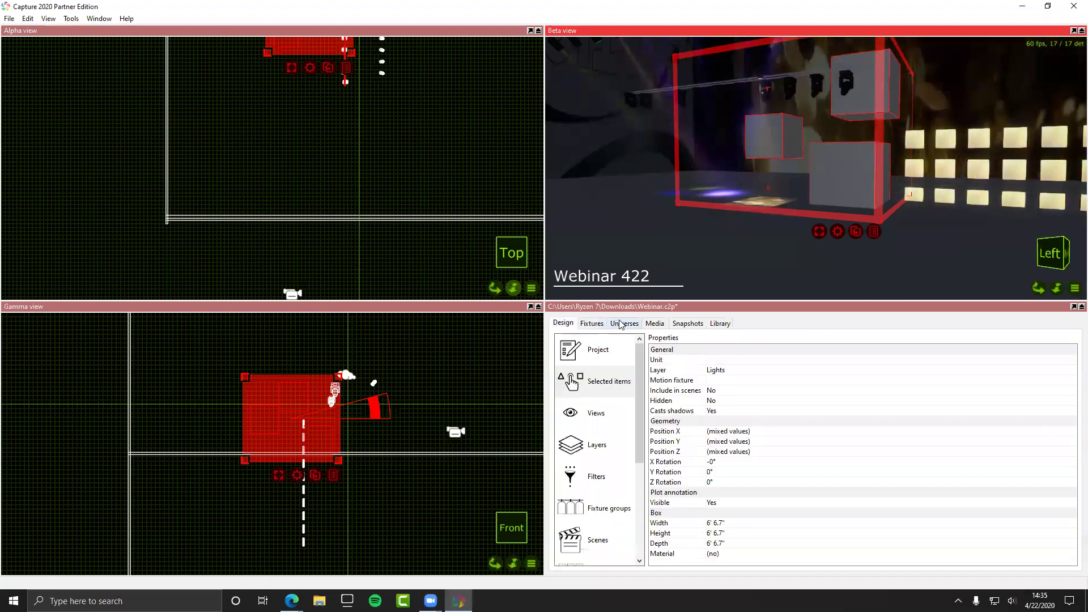
{"action": "scroll", "coordinate": [589, 465], "scroll_direction": "down", "scroll_amount": 3}
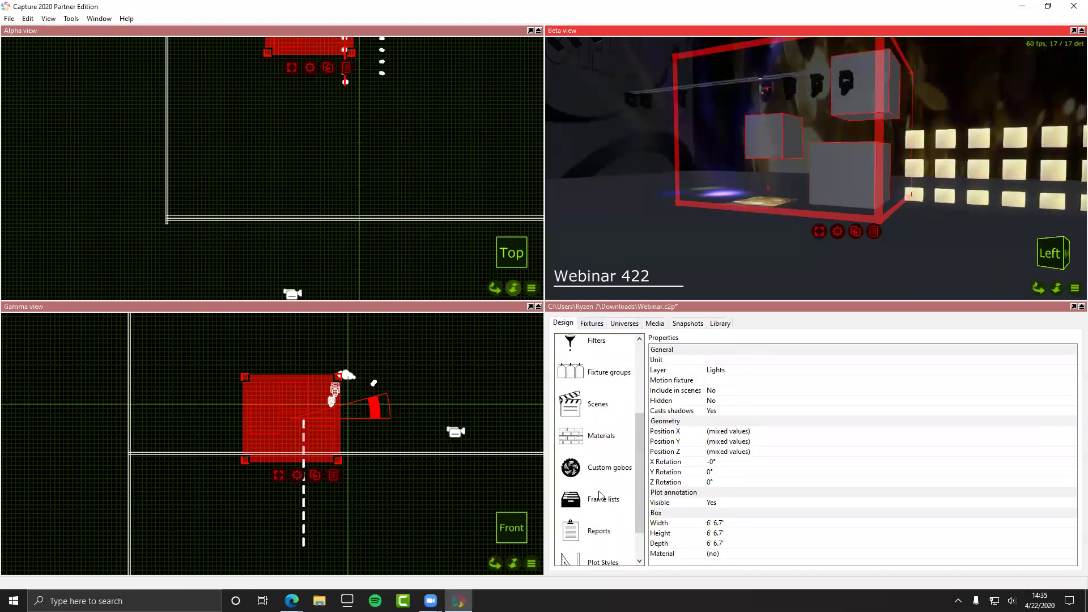
{"action": "left_click", "coordinate": [571, 442]}
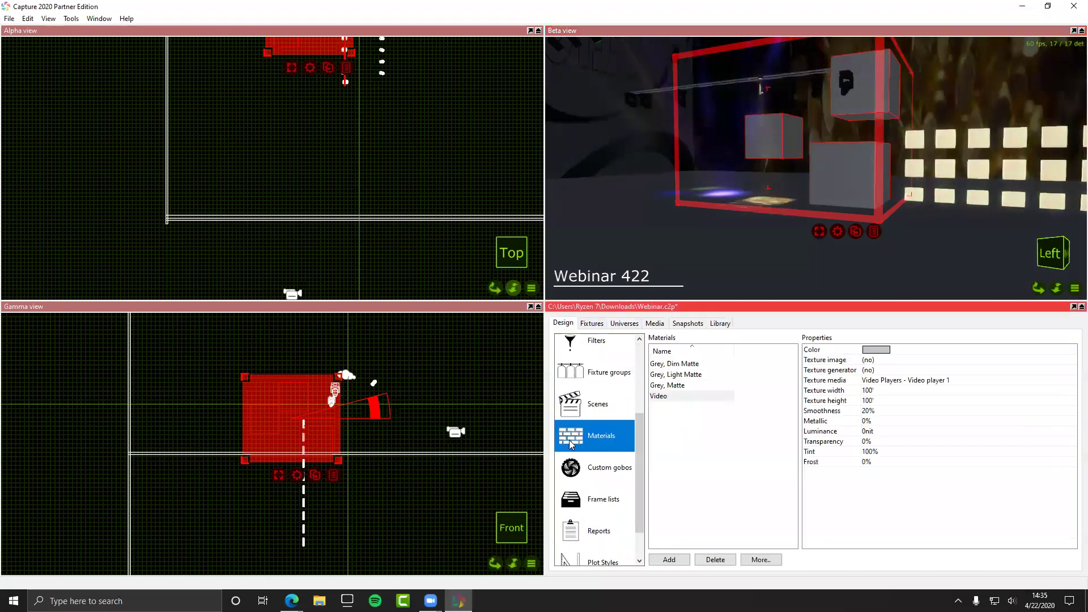
{"action": "left_click", "coordinate": [672, 396]}
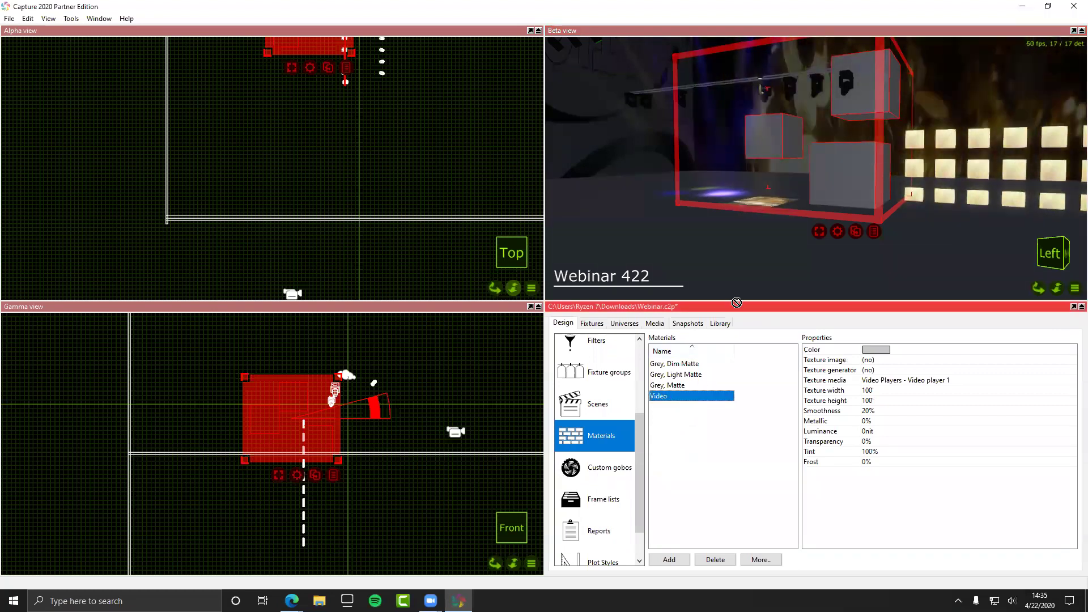
{"action": "left_click", "coordinate": [822, 160]}
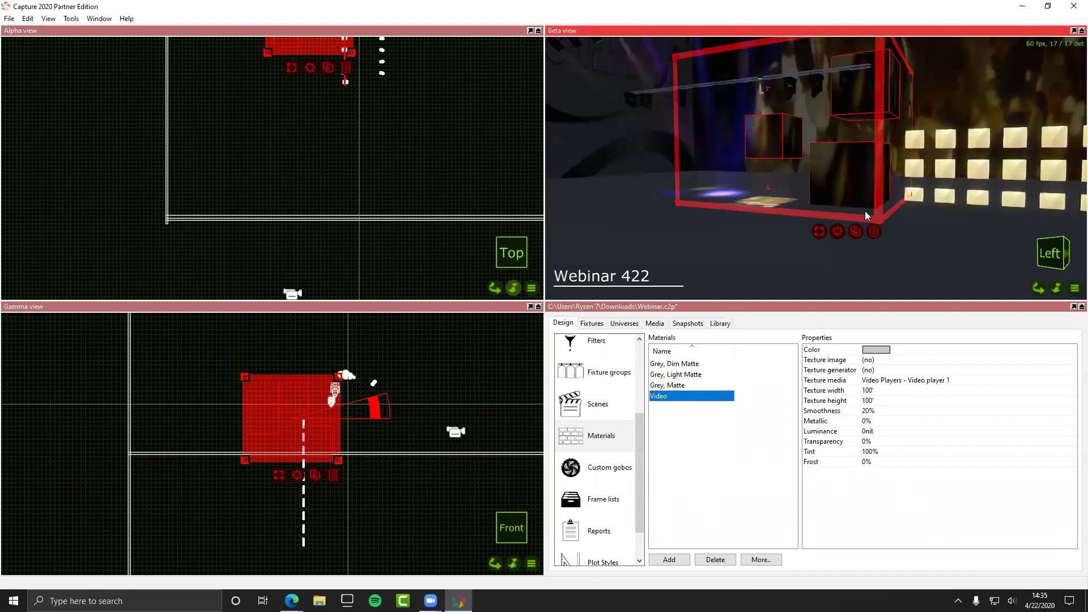
Step: Select the wall behind the boxes and replace its video texture with the Grey, Dim Matte material
{"action": "left_click", "coordinate": [965, 77]}
{"action": "left_click", "coordinate": [1054, 63]}
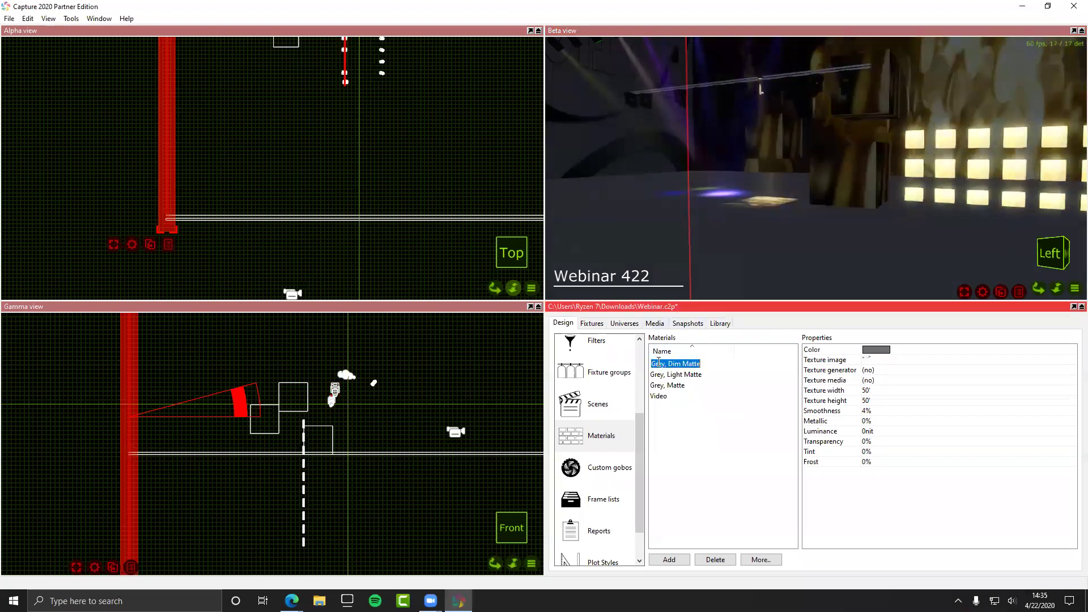
{"action": "left_click", "coordinate": [663, 396]}
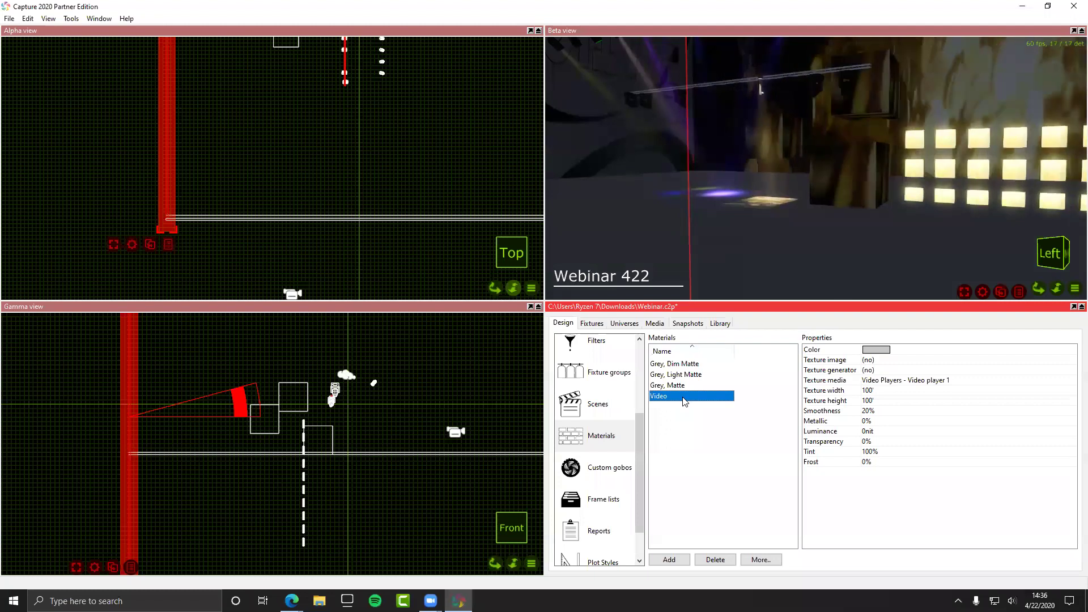
{"action": "left_click", "coordinate": [679, 374]}
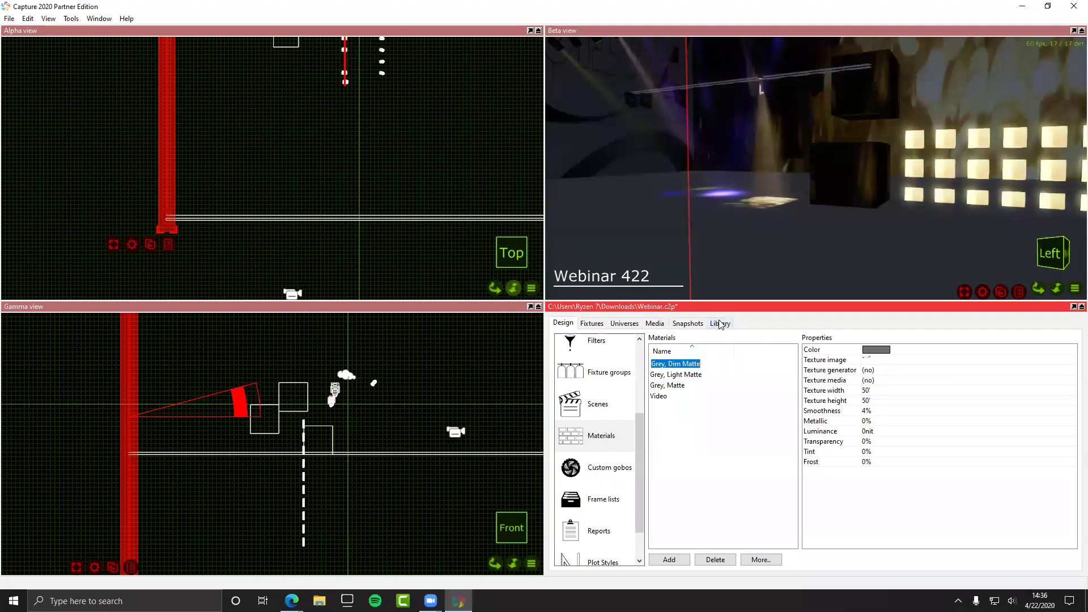
{"action": "left_click", "coordinate": [719, 363]}
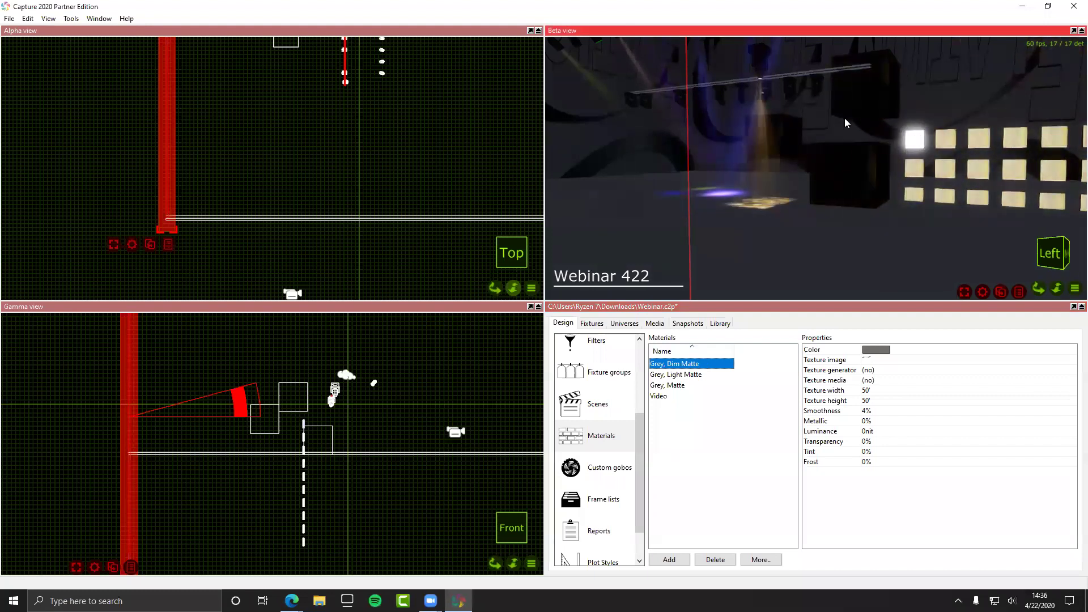
Step: Select the three stage boxes in the Front view and start mapping their material
{"action": "scroll", "coordinate": [840, 125], "scroll_direction": "up", "scroll_amount": 3}
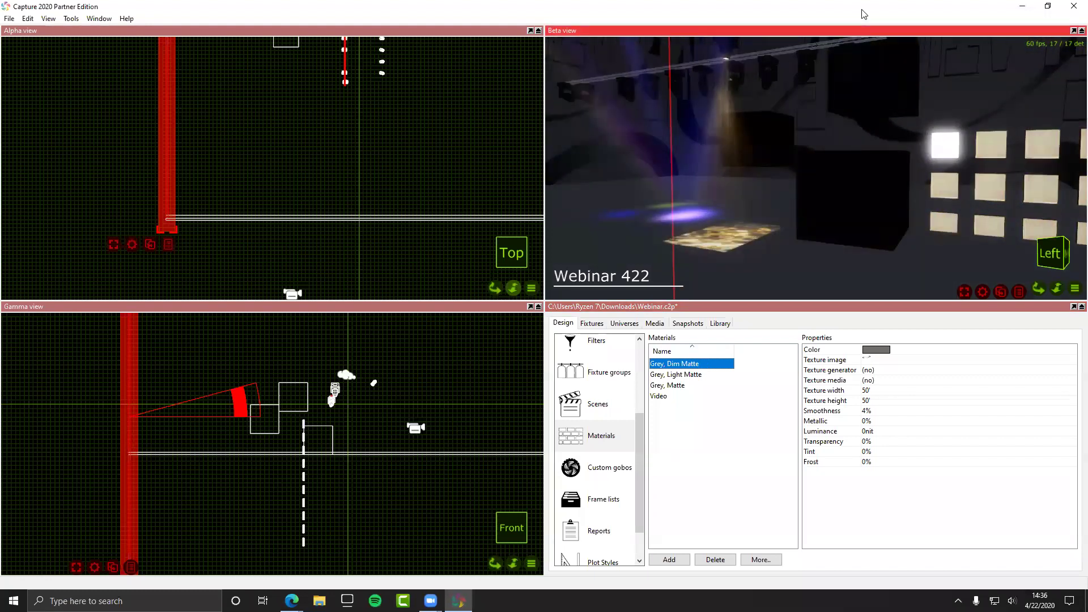
{"action": "scroll", "coordinate": [867, 58], "scroll_direction": "up", "scroll_amount": 1}
{"action": "right_click_drag", "start_coordinate": [887, 232], "coordinate": [732, 133]}
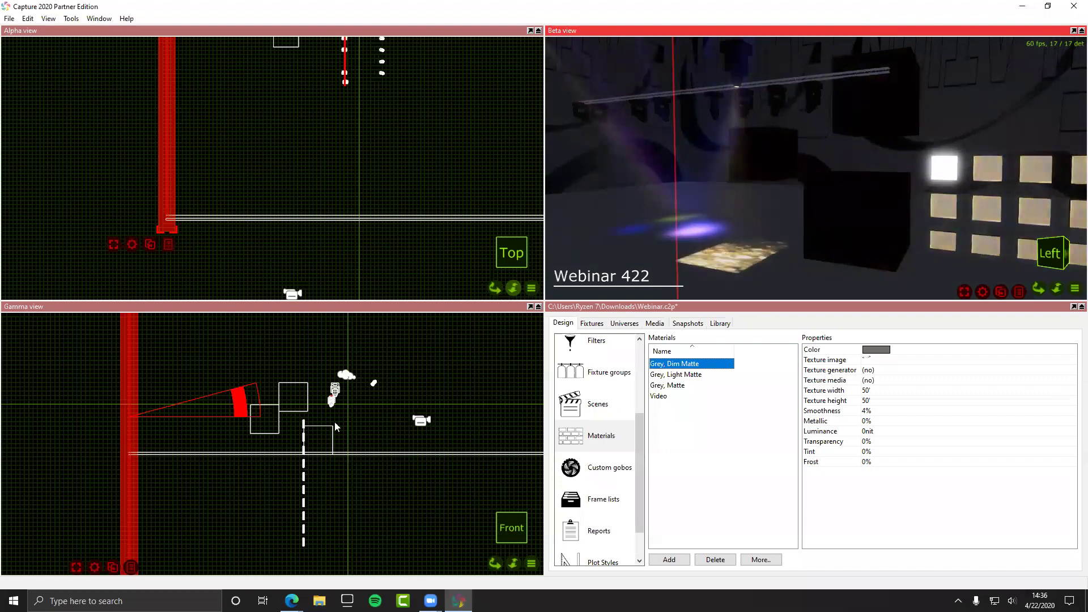
{"action": "left_click", "coordinate": [278, 407]}
{"action": "left_click_drag", "start_coordinate": [298, 386], "coordinate": [337, 458]}
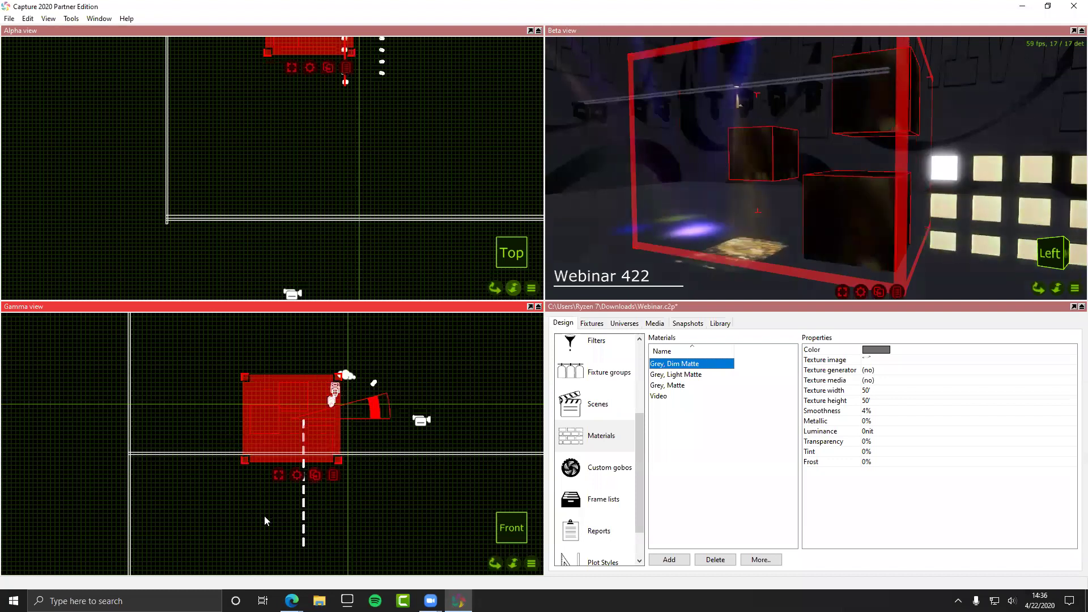
{"action": "left_click", "coordinate": [295, 474]}
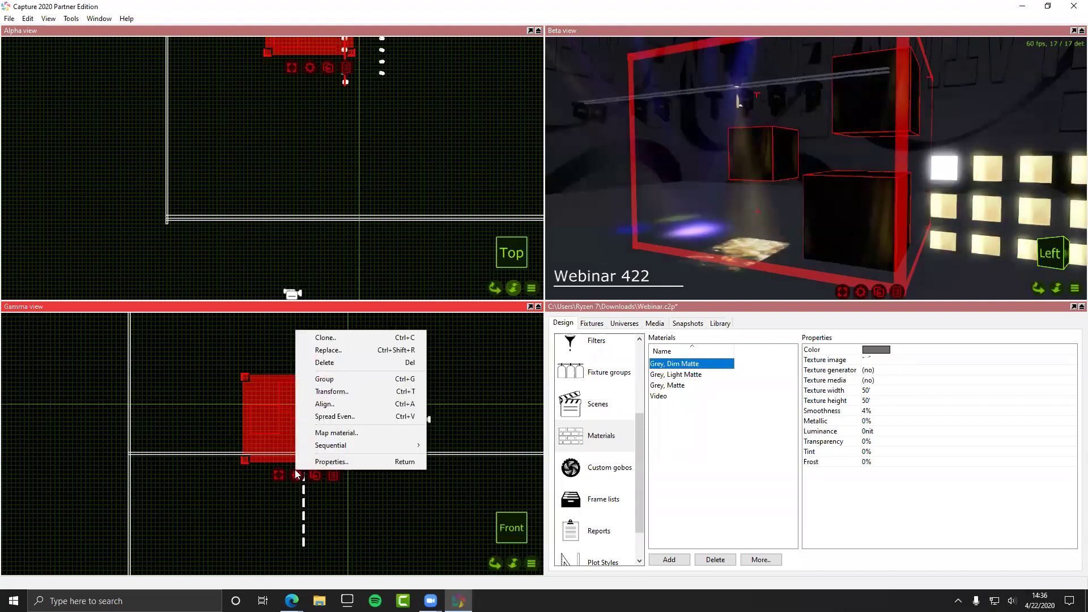
{"action": "left_click", "coordinate": [321, 433]}
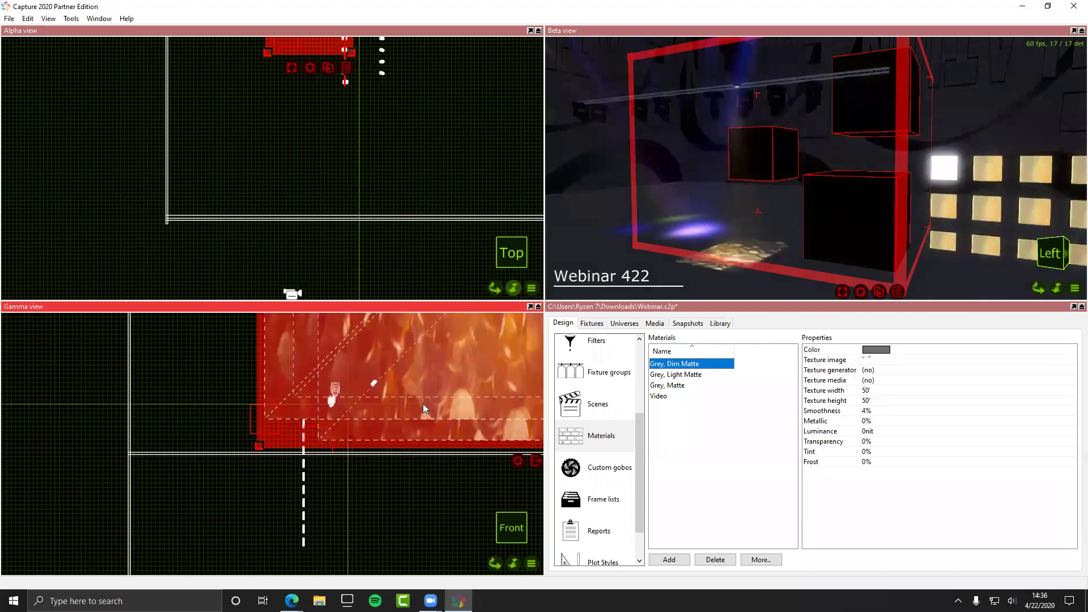
Step: Shrink the video mapping and move it down over the boxes, undo the last change and leave mapping mode
{"action": "scroll", "coordinate": [364, 484], "scroll_direction": "down", "scroll_amount": 3}
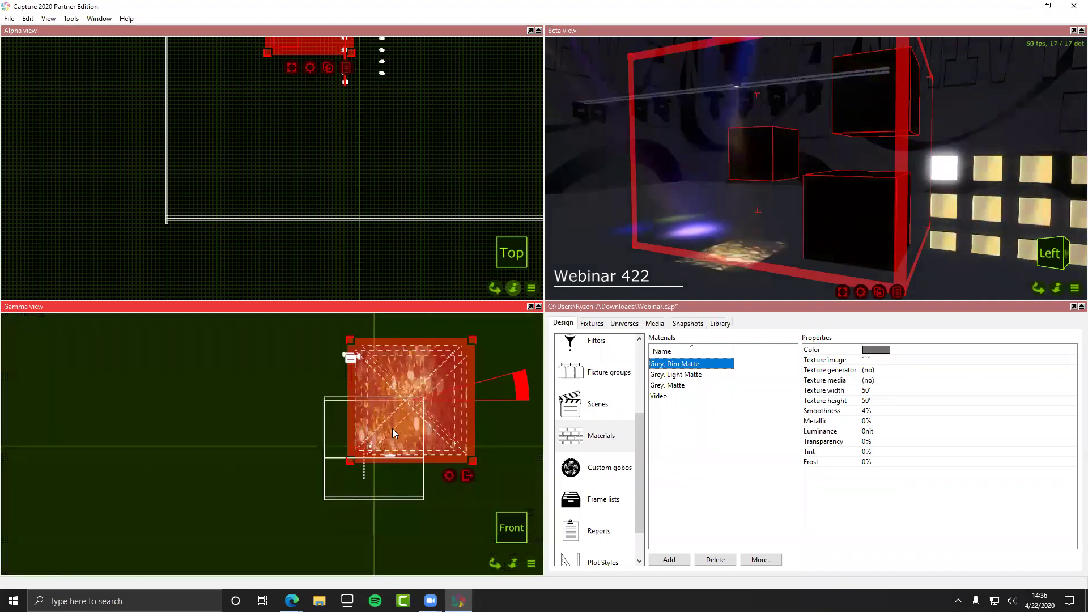
{"action": "scroll", "coordinate": [392, 428], "scroll_direction": "up", "scroll_amount": 4}
{"action": "scroll", "coordinate": [365, 538], "scroll_direction": "down", "scroll_amount": 1}
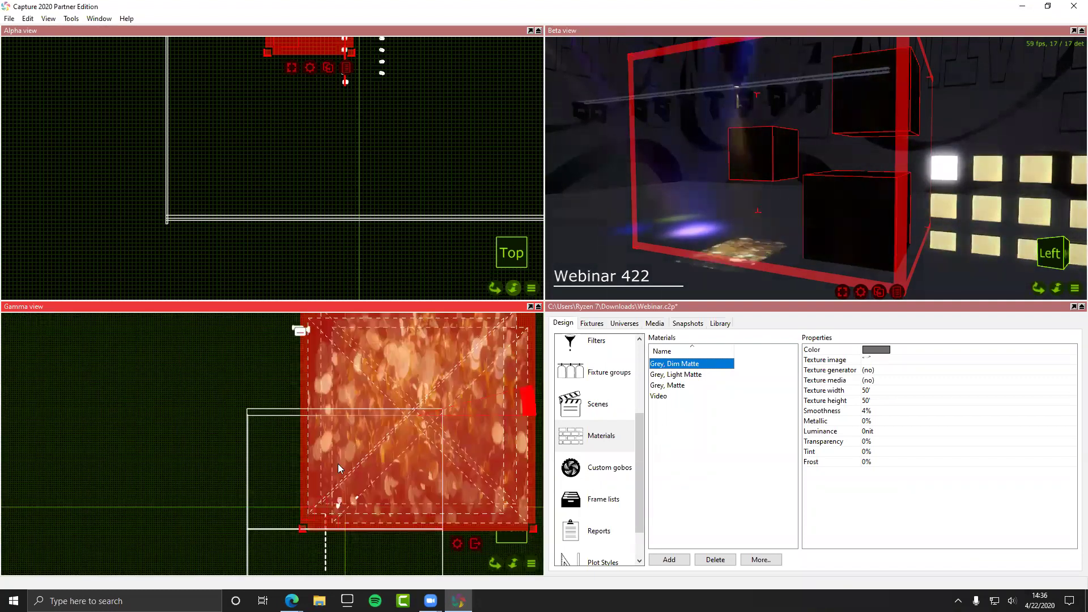
{"action": "scroll", "coordinate": [390, 179], "scroll_direction": "down", "scroll_amount": 2}
{"action": "scroll", "coordinate": [336, 67], "scroll_direction": "up", "scroll_amount": 3}
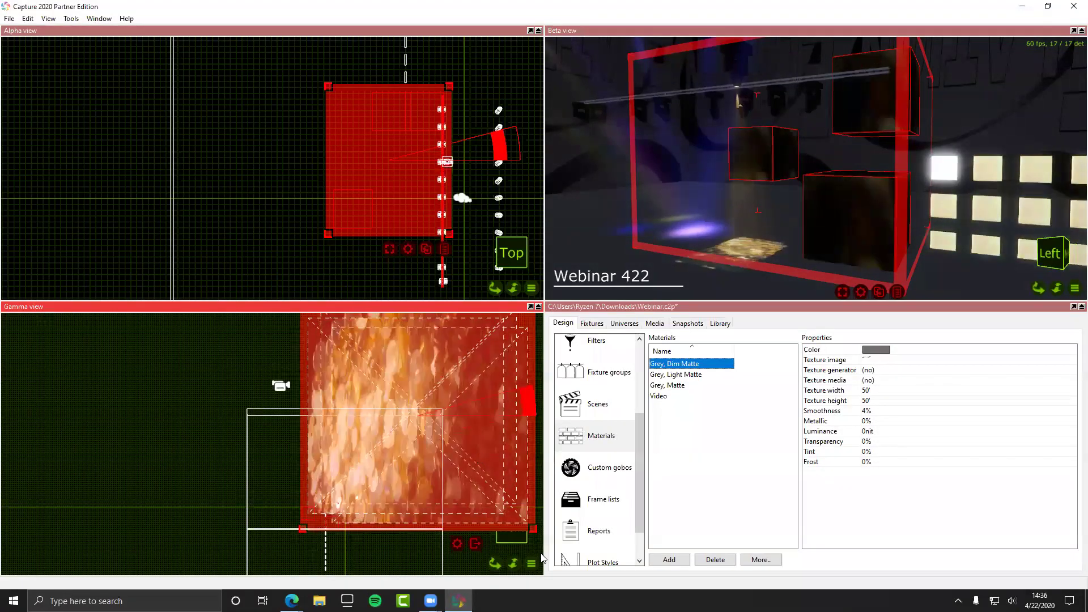
{"action": "left_click_drag", "start_coordinate": [533, 529], "coordinate": [508, 452]}
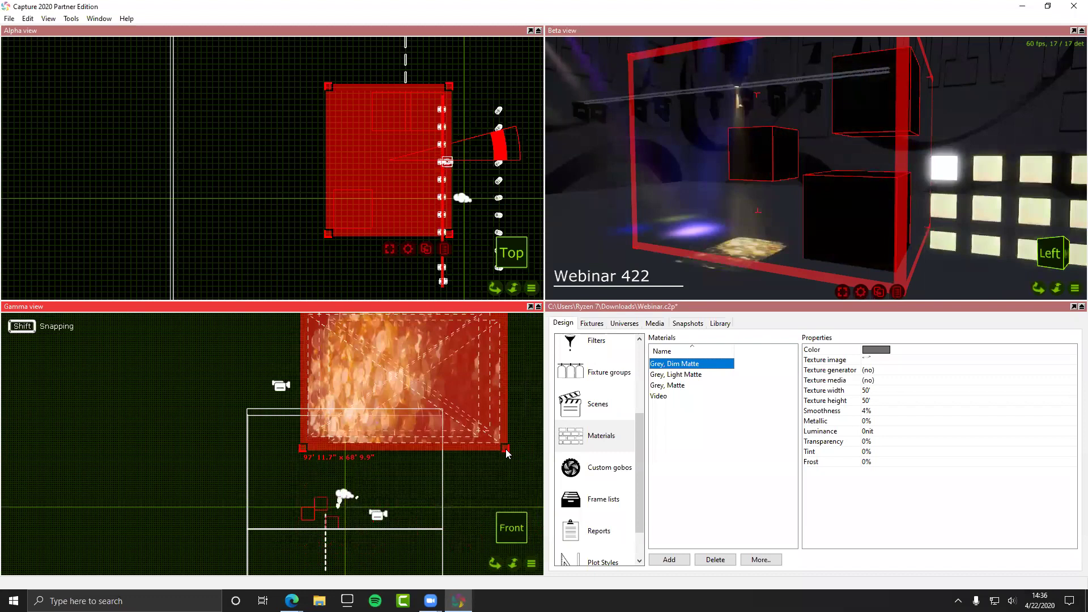
{"action": "left_click_drag", "start_coordinate": [452, 387], "coordinate": [401, 502]}
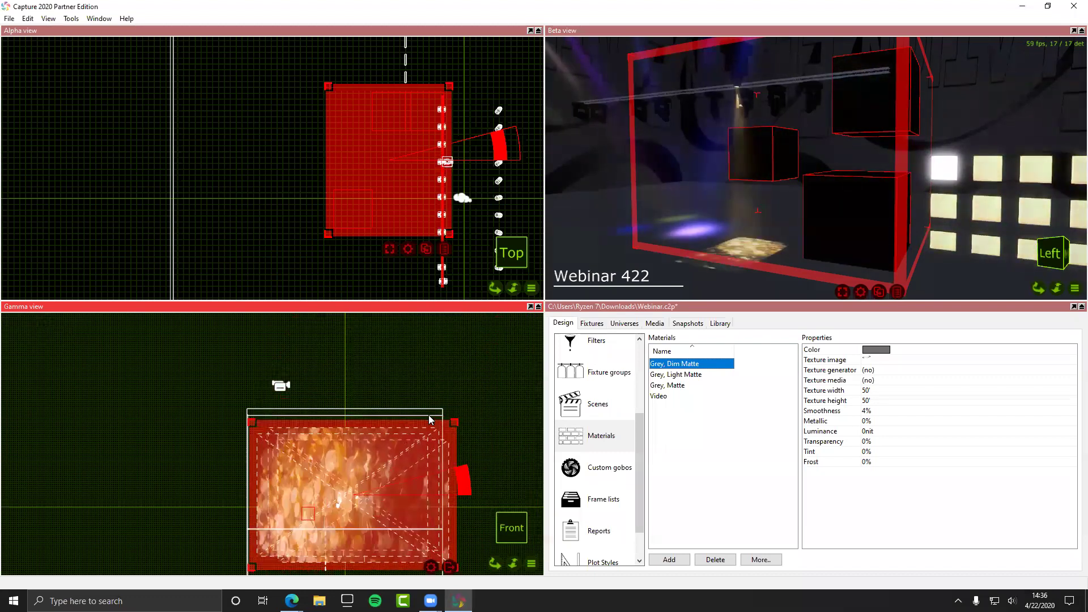
{"action": "key", "text": "ctrl+z"}
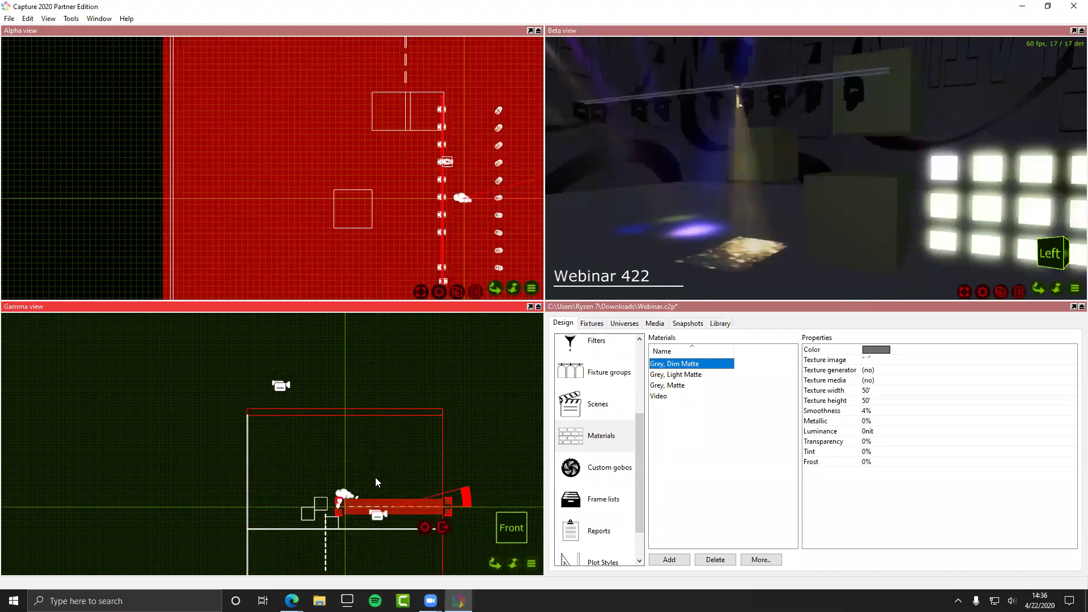
{"action": "left_click", "coordinate": [503, 383]}
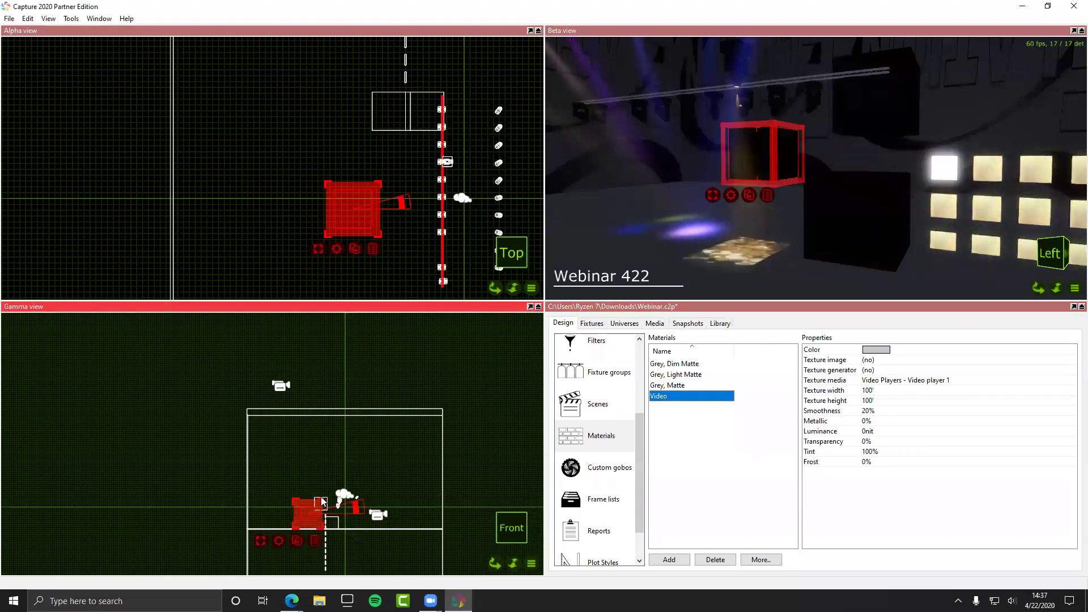
Step: Reselect all three boxes, map their material again and shift the video projection down and to the left in the Front view
{"action": "left_click_drag", "start_coordinate": [325, 501], "coordinate": [332, 536]}
{"action": "right_click", "coordinate": [305, 547]}
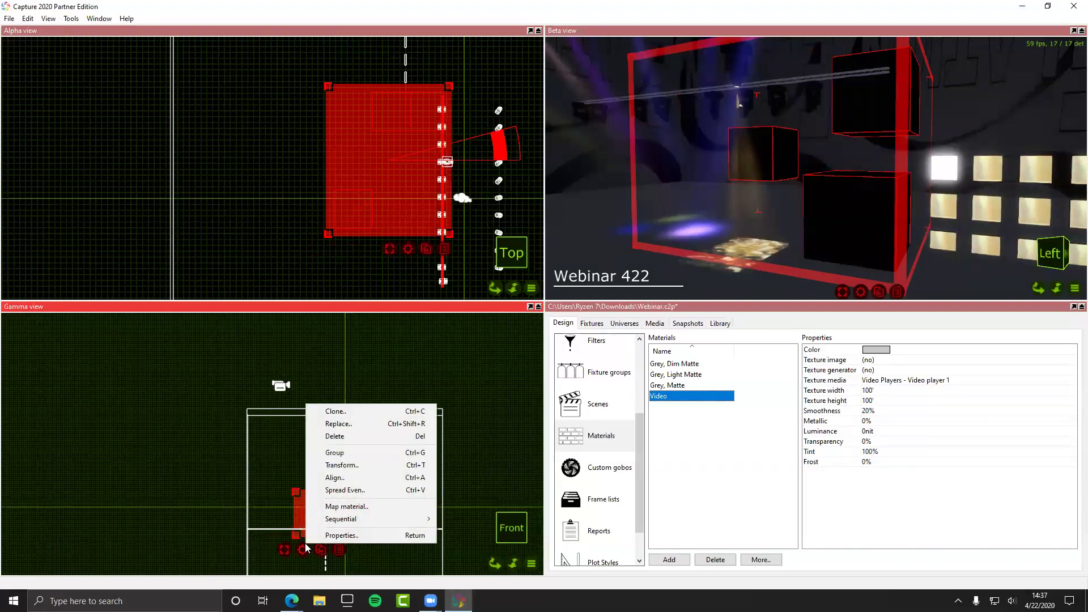
{"action": "left_click", "coordinate": [370, 514]}
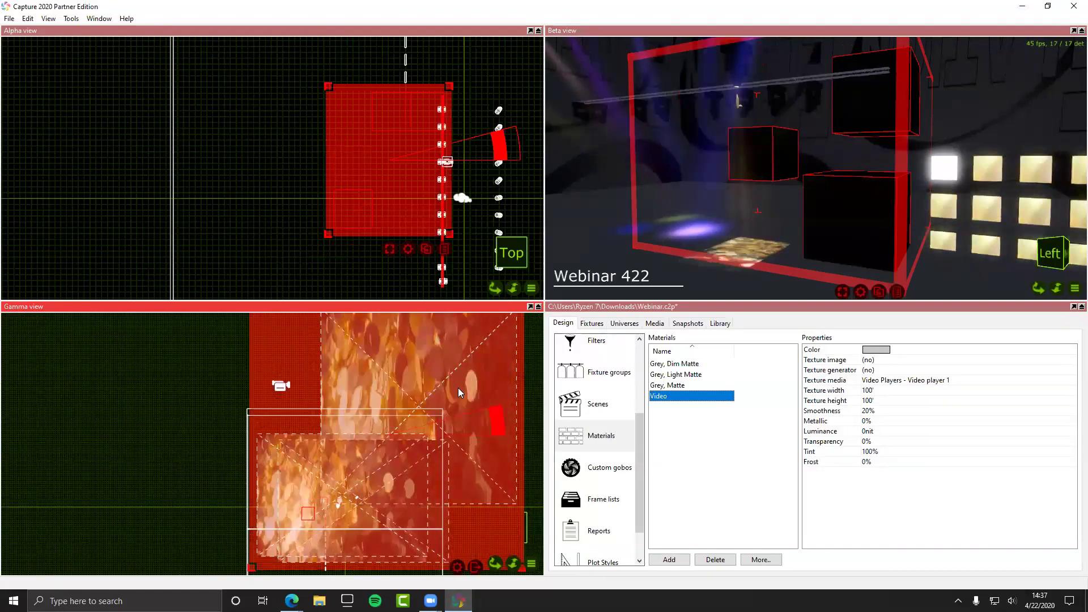
{"action": "left_click", "coordinate": [426, 436]}
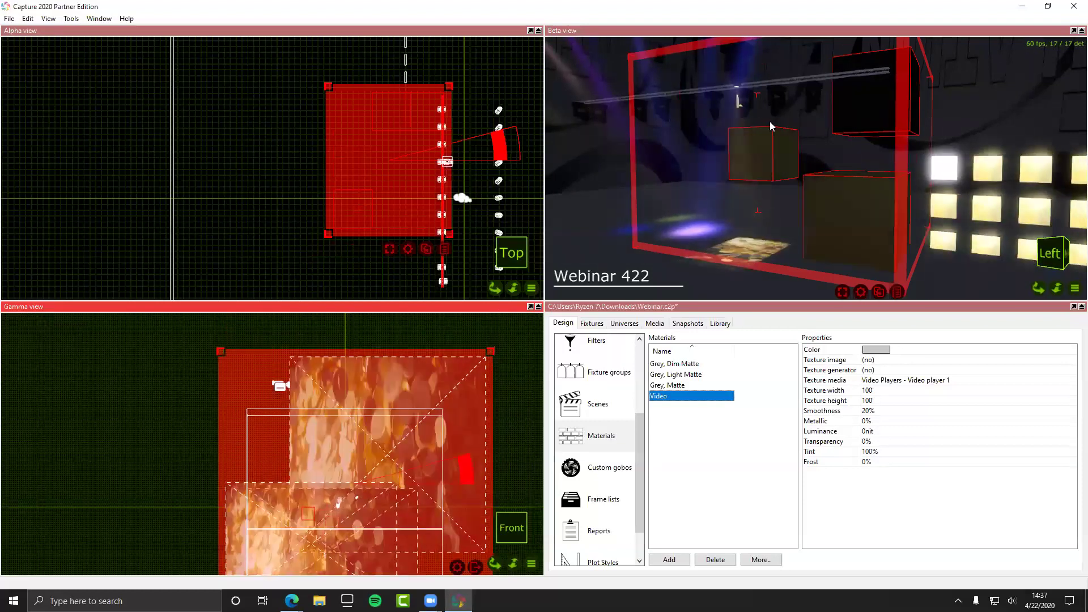
{"action": "left_click", "coordinate": [493, 349]}
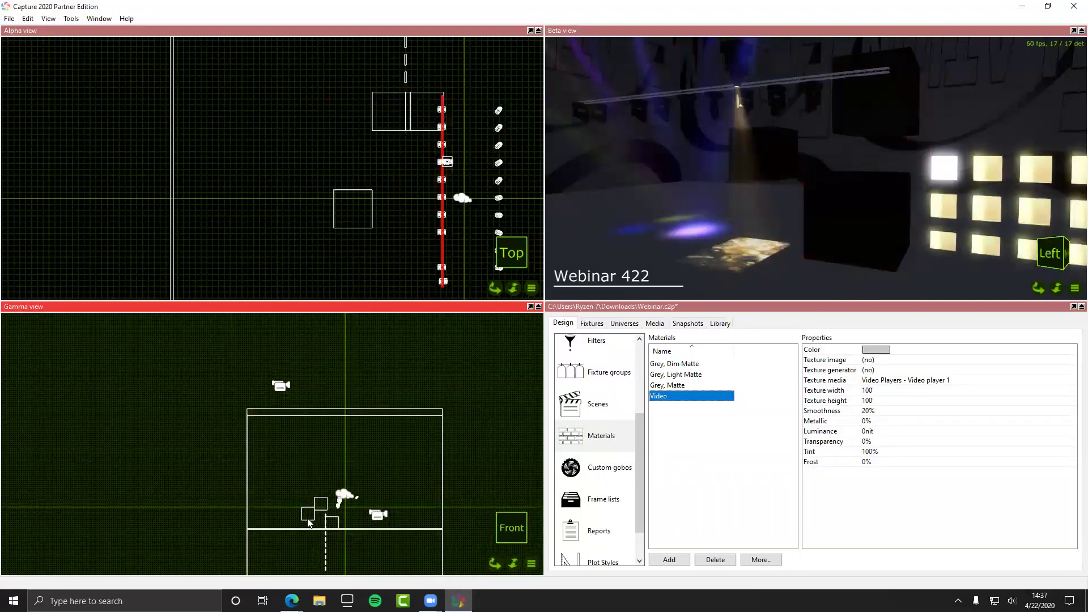
Step: Reopen the material mapping for the three boxes and scale the video down to a smaller area in the Front view
{"action": "left_click", "coordinate": [327, 501]}
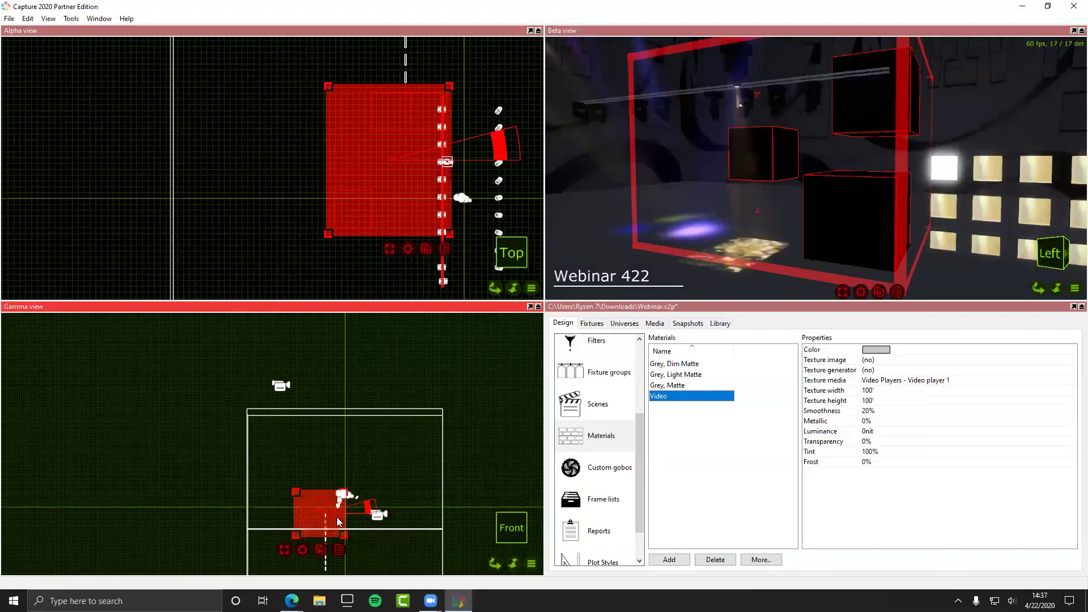
{"action": "right_click", "coordinate": [302, 555]}
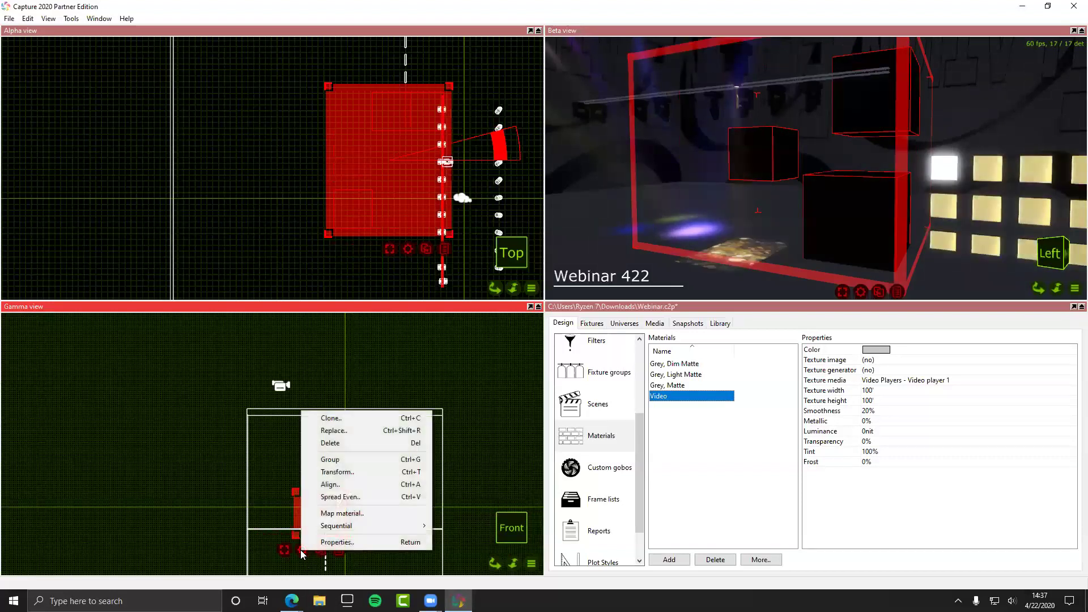
{"action": "left_click", "coordinate": [348, 514]}
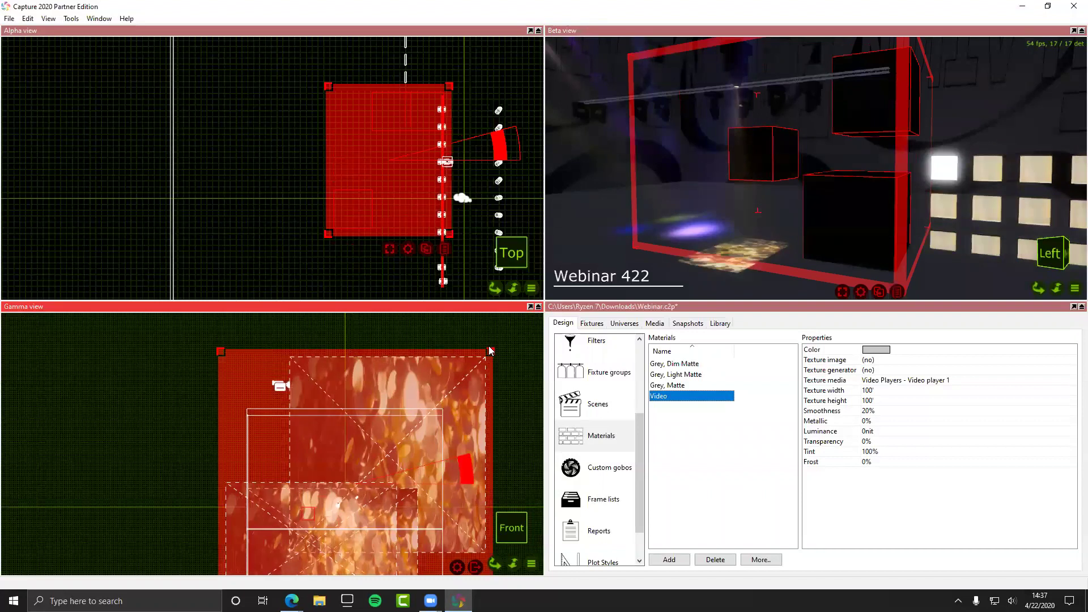
{"action": "left_click_drag", "start_coordinate": [492, 353], "coordinate": [346, 494], "text": "shift"}
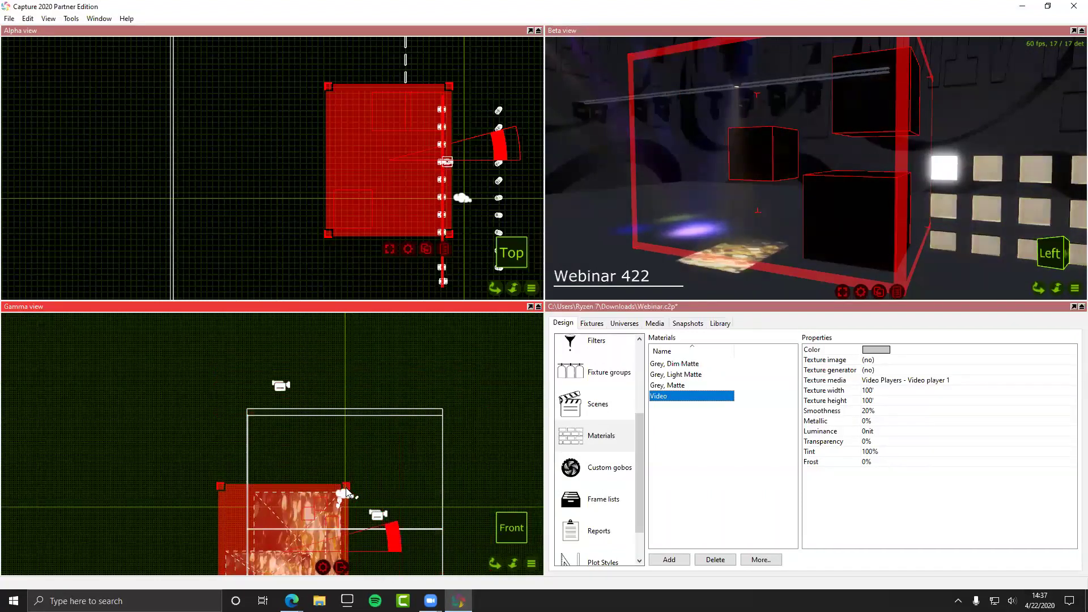
{"action": "scroll", "coordinate": [254, 548], "scroll_direction": "up", "scroll_amount": 2}
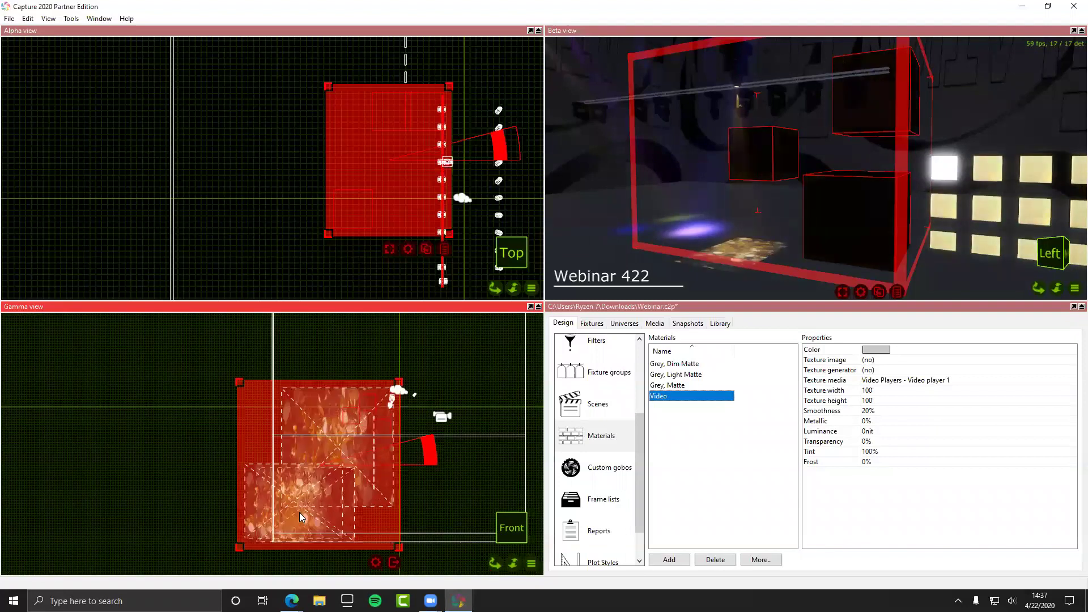
{"action": "left_click", "coordinate": [241, 542]}
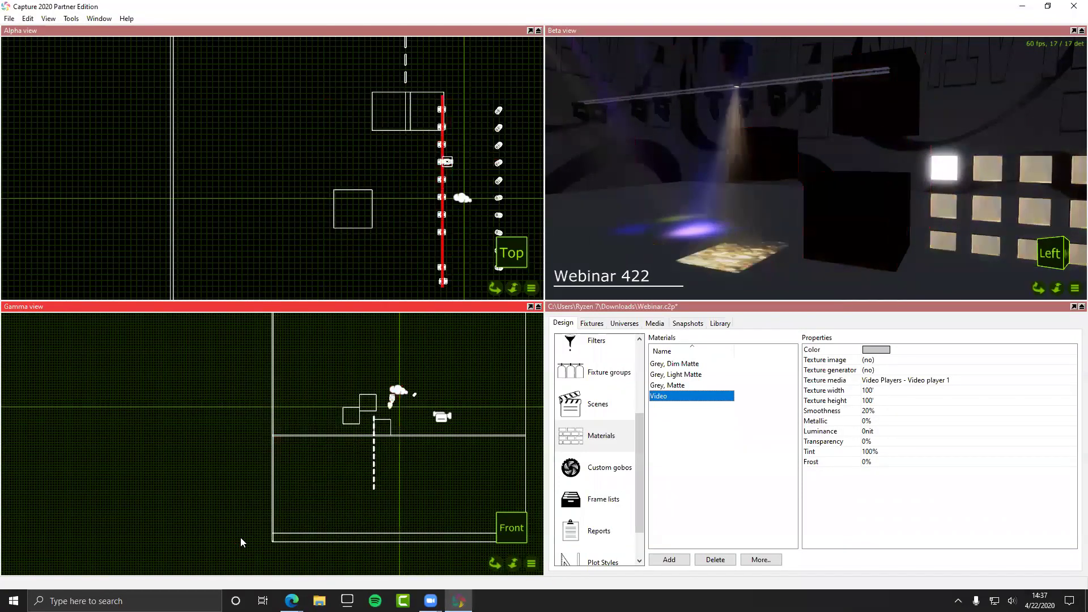
{"action": "scroll", "coordinate": [452, 390], "scroll_direction": "up", "scroll_amount": 2}
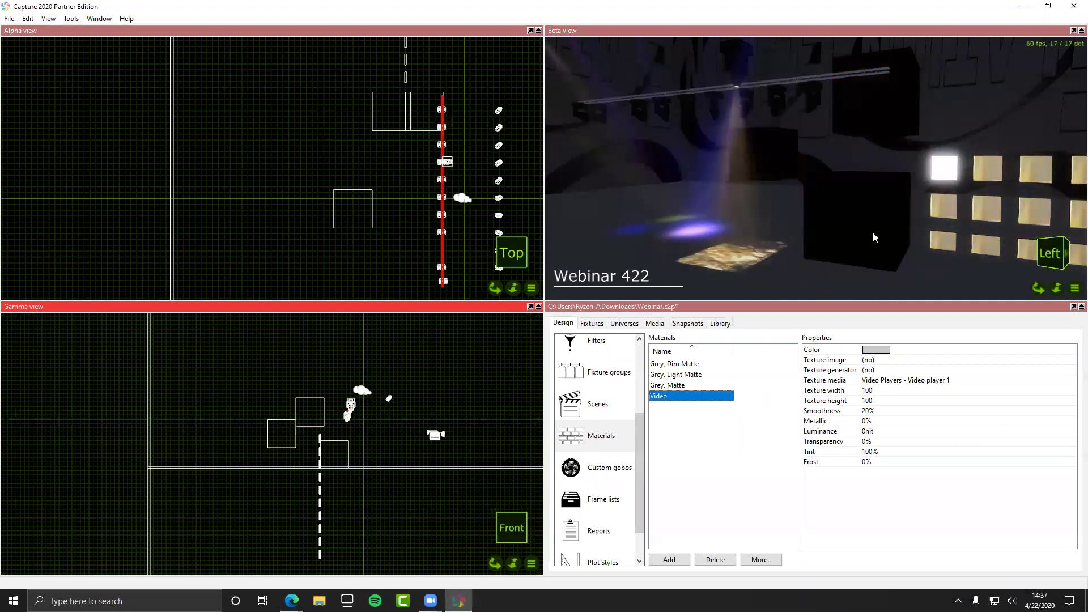
Step: Save the Webinar project and close it
{"action": "left_click", "coordinate": [692, 445]}
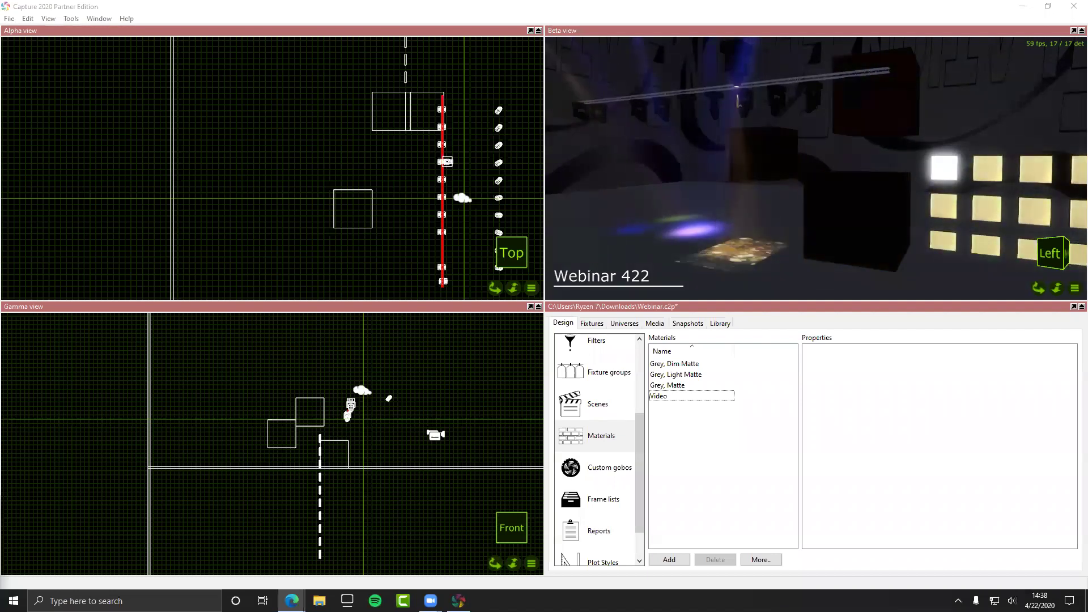
{"action": "left_click", "coordinate": [1009, 21]}
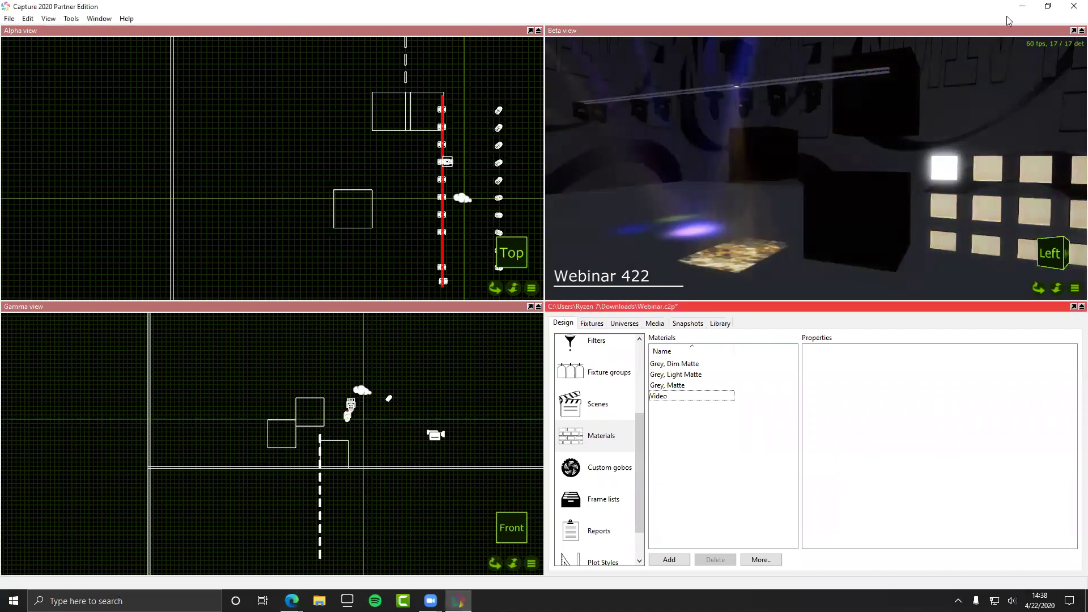
{"action": "key", "text": "ctrl+s"}
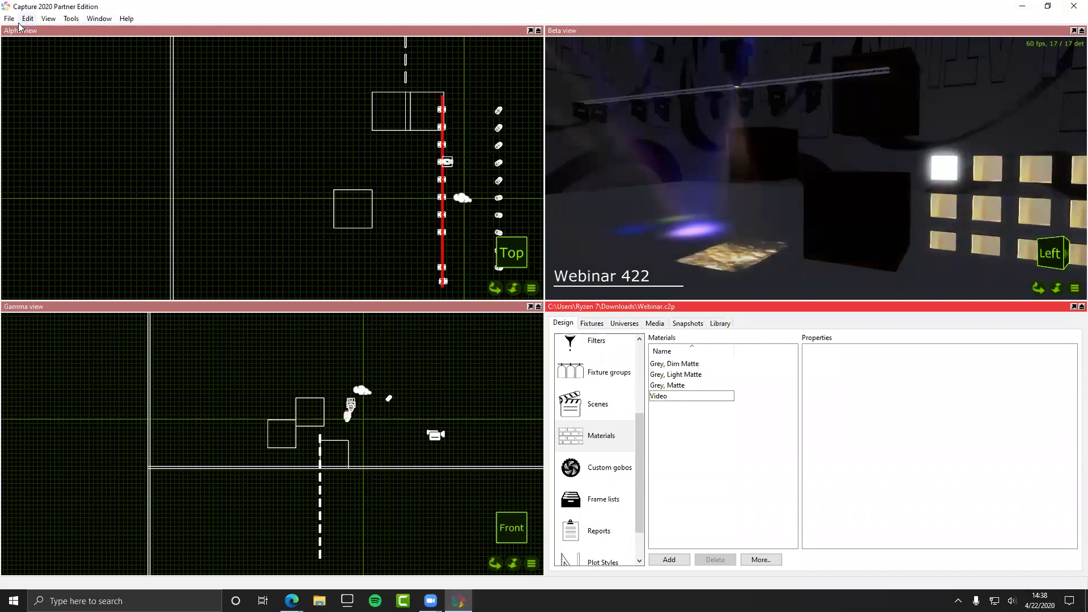
{"action": "left_click", "coordinate": [1075, 6]}
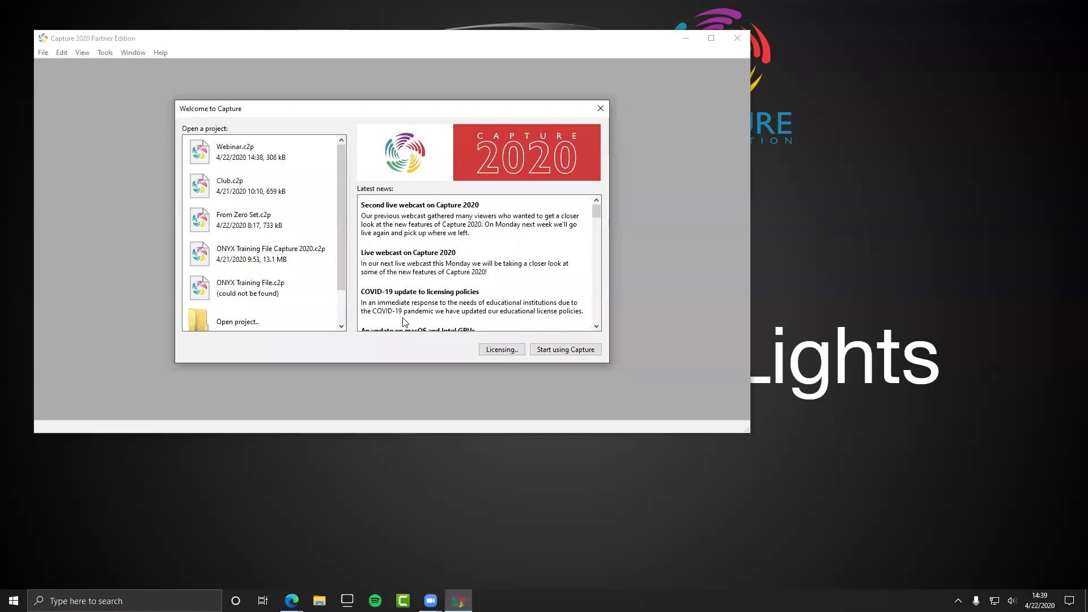
Step: Open the Club project from the Club folder in Downloads
{"action": "scroll", "coordinate": [405, 322], "scroll_direction": "down", "scroll_amount": 1}
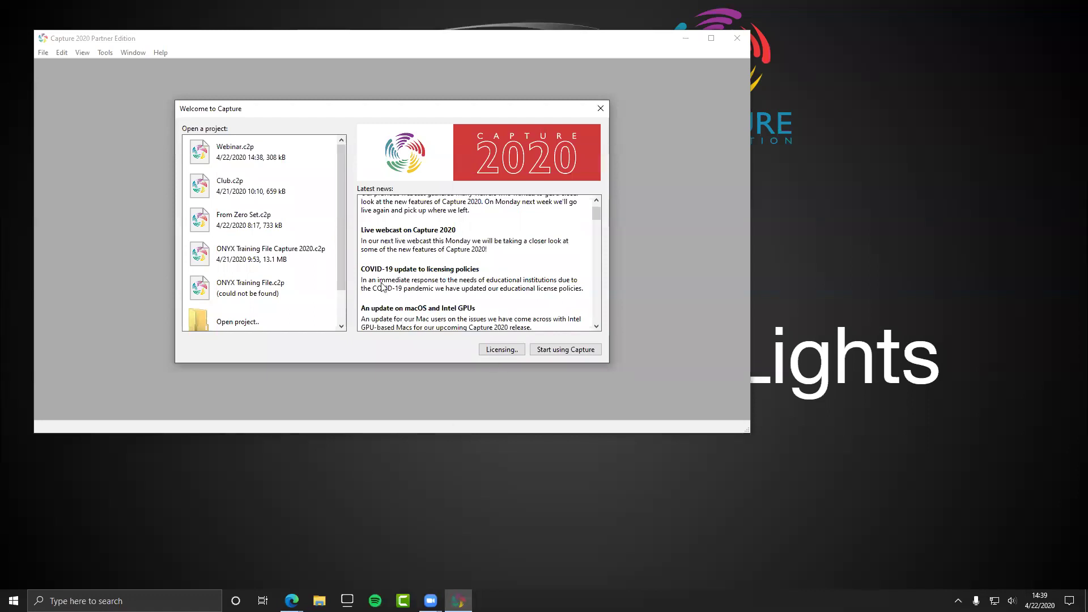
{"action": "scroll", "coordinate": [435, 256], "scroll_direction": "up", "scroll_amount": 1}
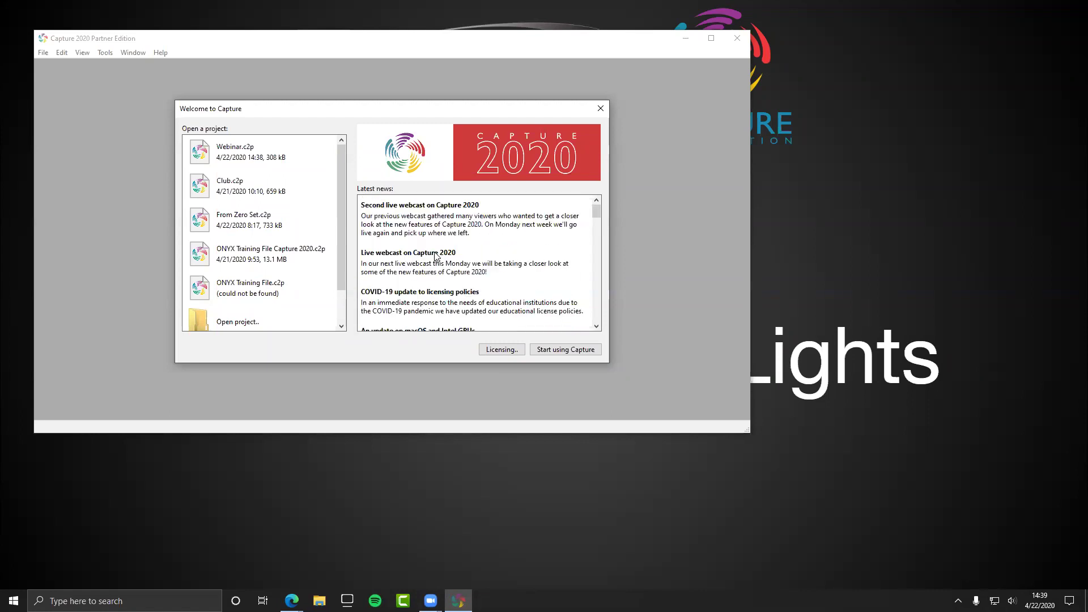
{"action": "left_click", "coordinate": [254, 189]}
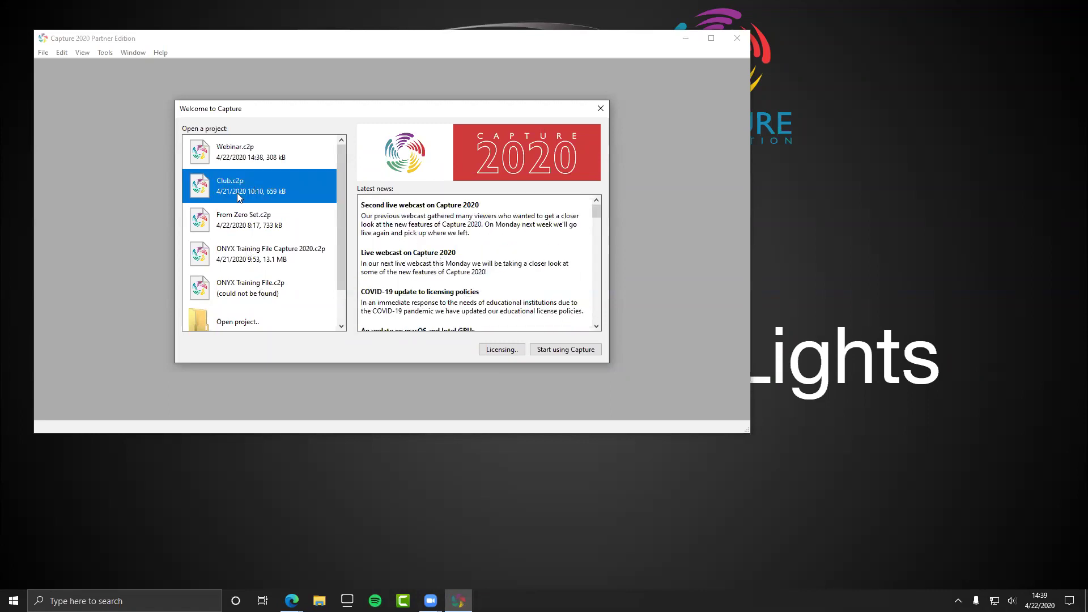
{"action": "double_click", "coordinate": [222, 319]}
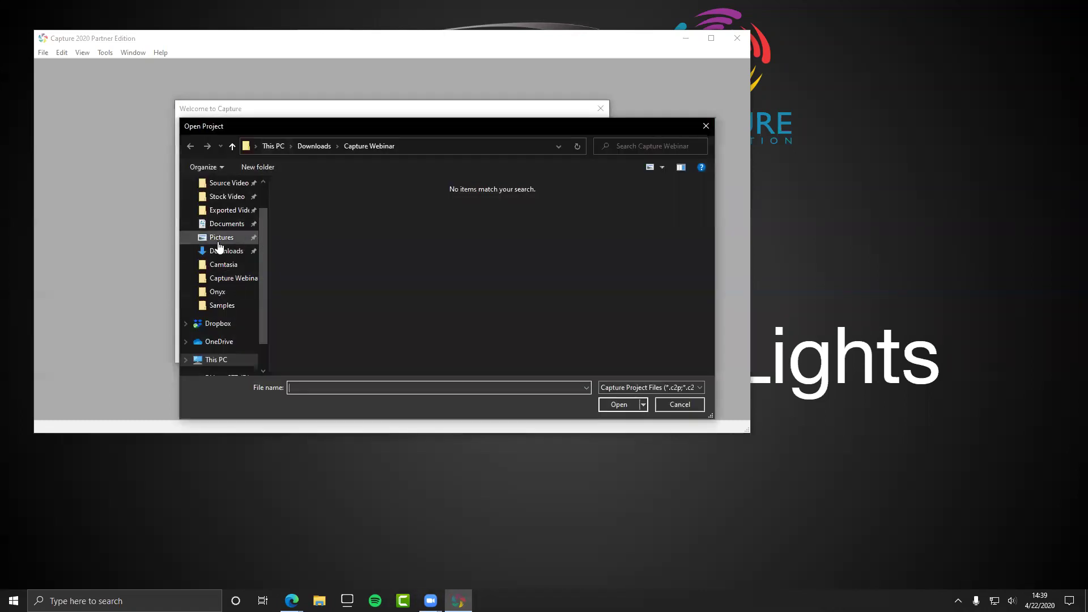
{"action": "left_click", "coordinate": [327, 146]}
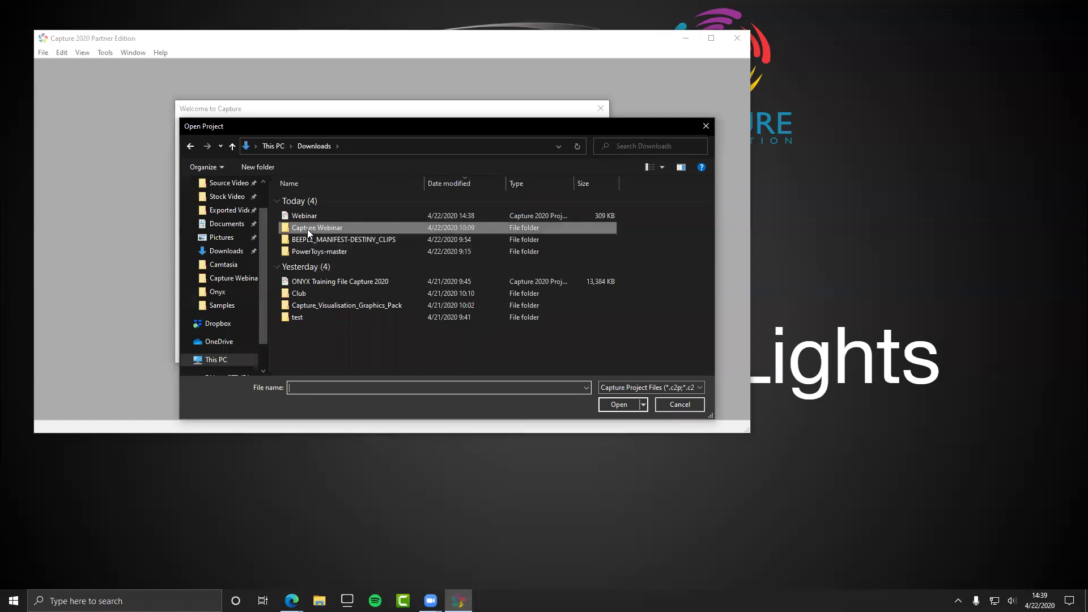
{"action": "left_click", "coordinate": [320, 291]}
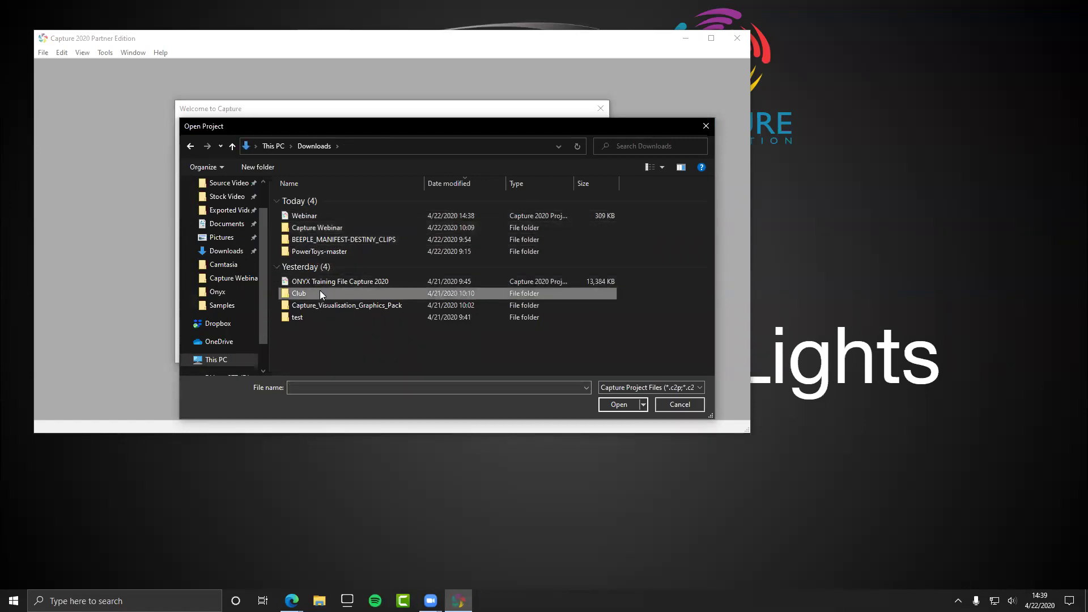
{"action": "double_click", "coordinate": [321, 293]}
{"action": "left_click", "coordinate": [325, 199]}
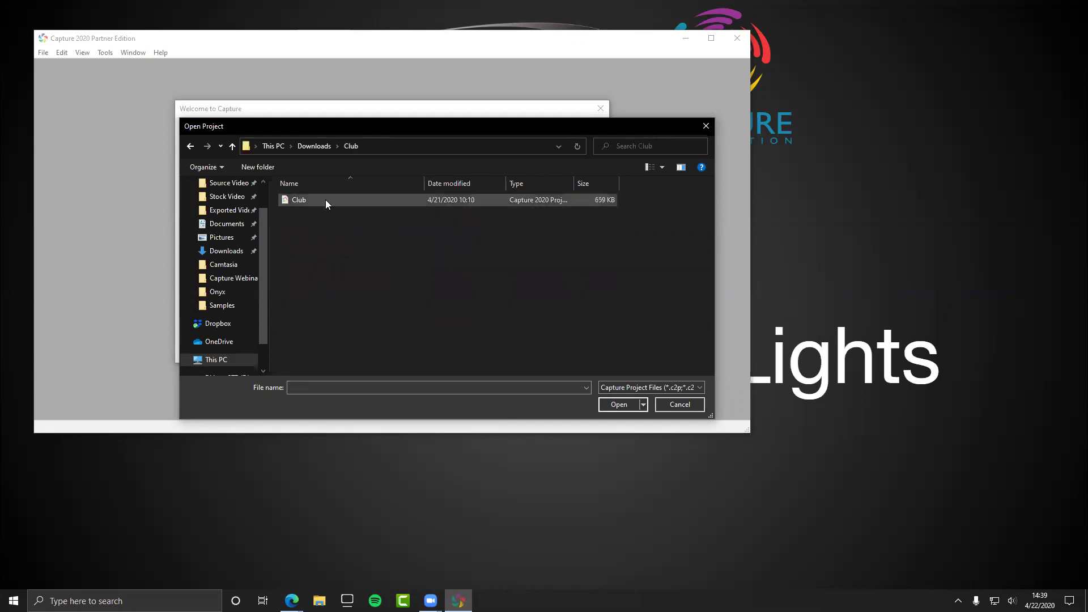
{"action": "double_click", "coordinate": [325, 199]}
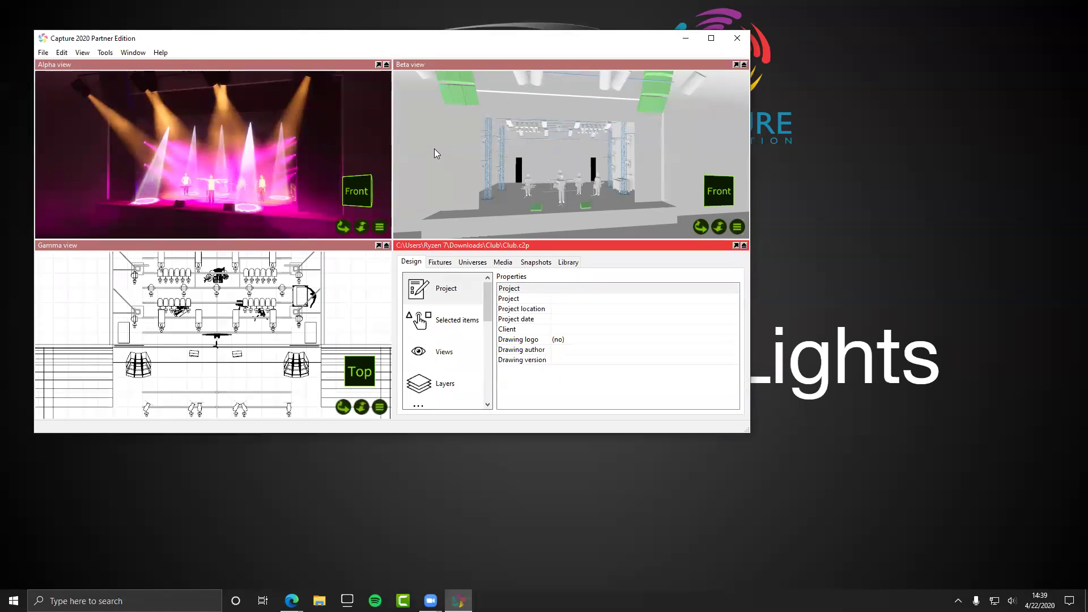
Step: Maximize the Capture window and review the Club project's fixture list, including channels, fixture types, patch addresses and modes
{"action": "left_click", "coordinate": [710, 38]}
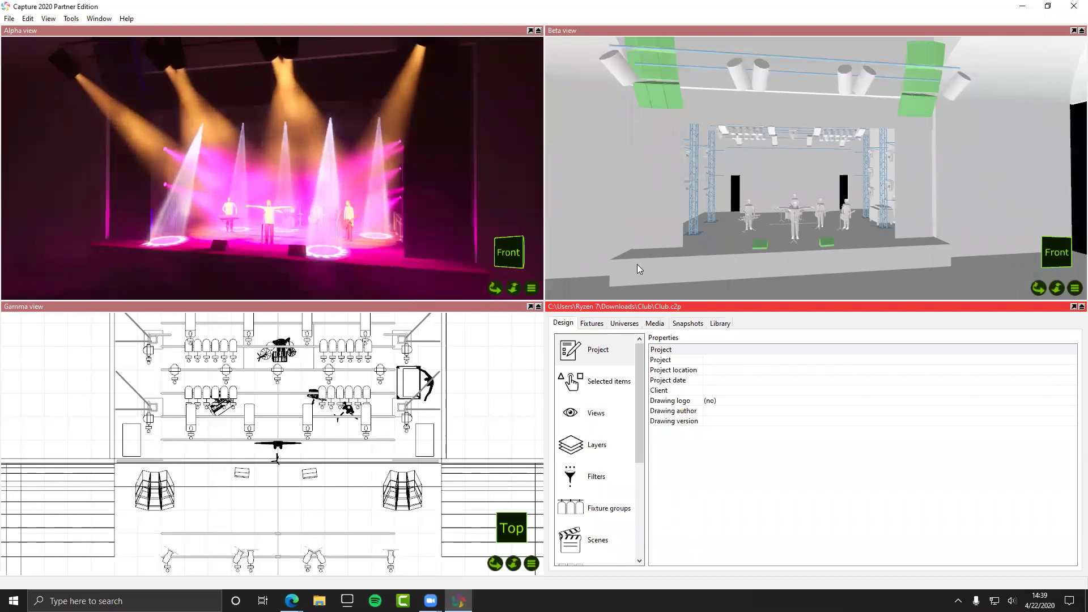
{"action": "left_click", "coordinate": [591, 324]}
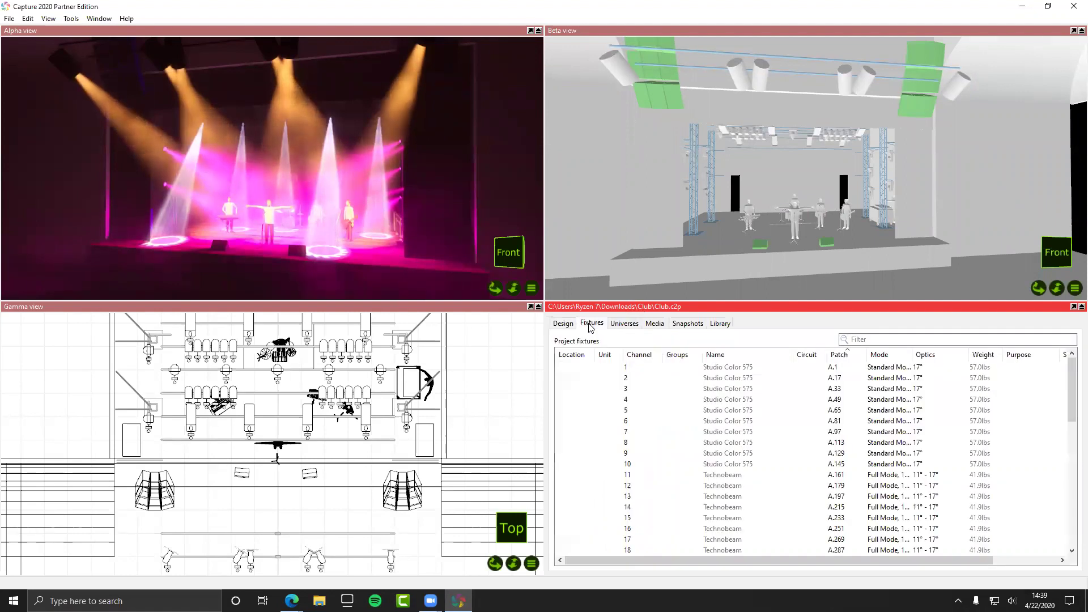
{"action": "scroll", "coordinate": [739, 371], "scroll_direction": "down", "scroll_amount": 5}
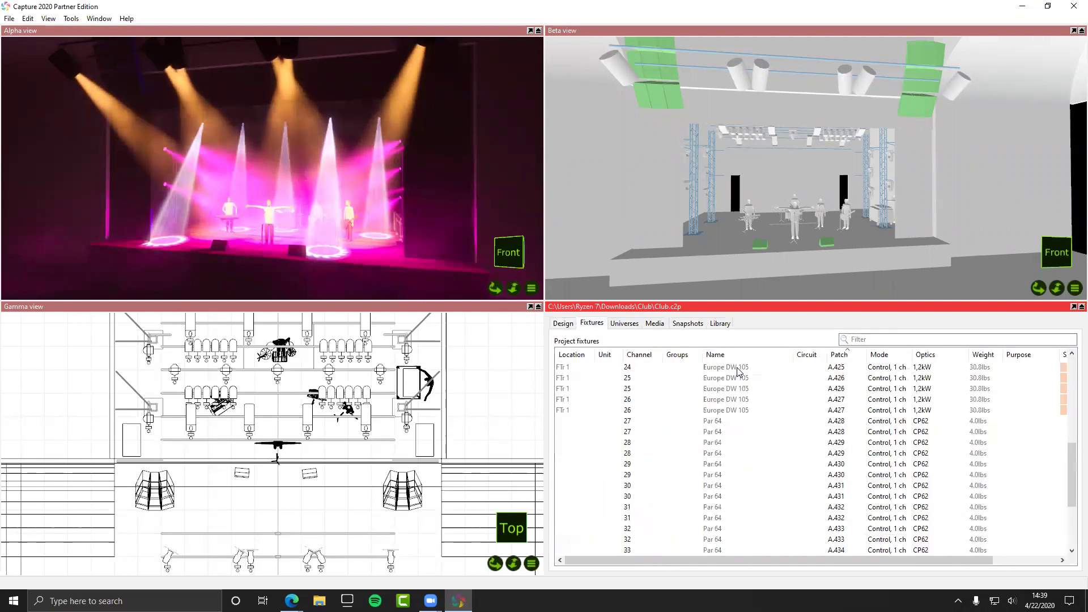
{"action": "scroll", "coordinate": [740, 370], "scroll_direction": "up", "scroll_amount": 5}
{"action": "scroll", "coordinate": [754, 447], "scroll_direction": "down", "scroll_amount": 3}
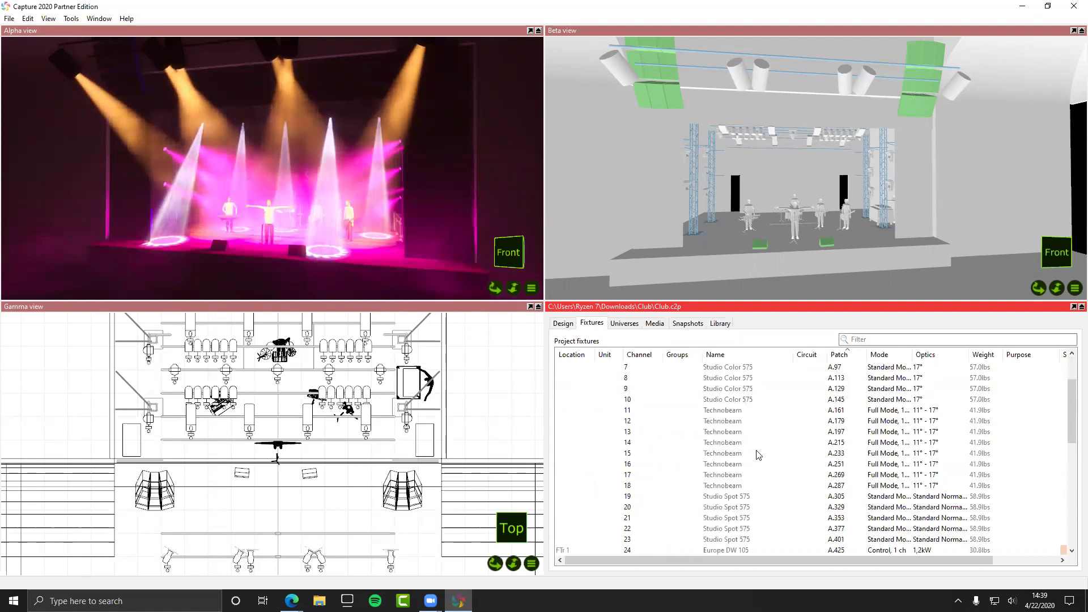
{"action": "scroll", "coordinate": [755, 450], "scroll_direction": "down", "scroll_amount": 4}
{"action": "scroll", "coordinate": [758, 454], "scroll_direction": "up", "scroll_amount": 7}
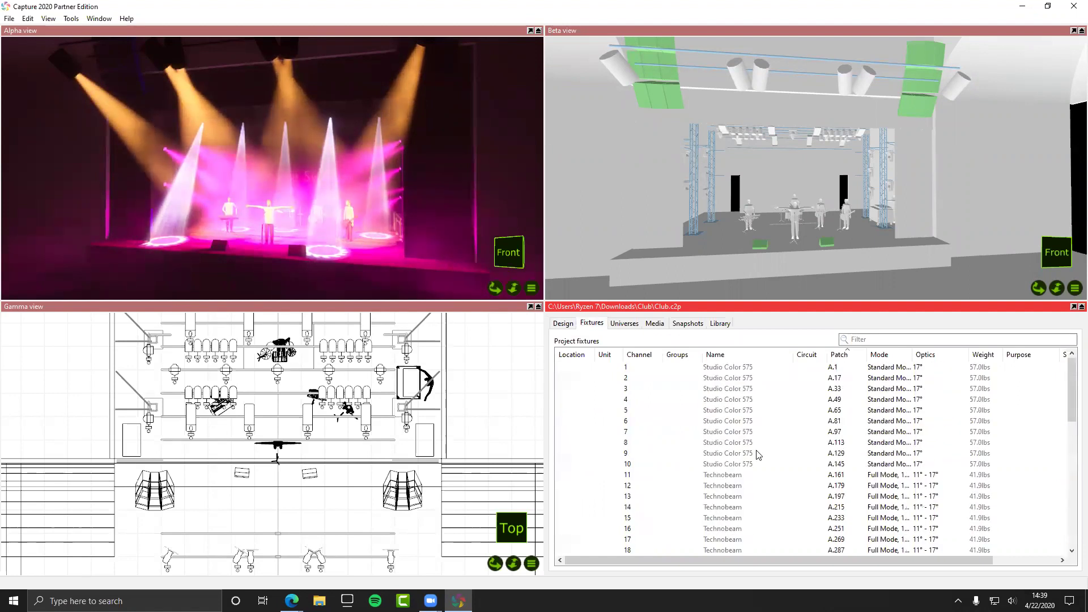
Step: Find and launch the ONYX lighting control software
{"action": "key", "text": "super"}
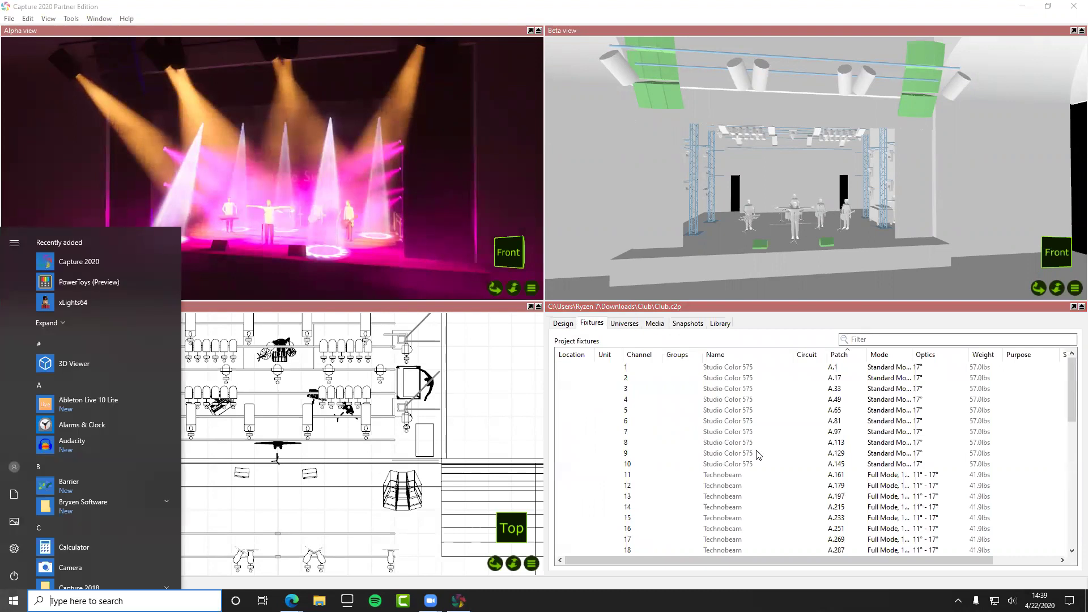
{"action": "type", "text": "onyx"}
{"action": "key", "text": "Return"}
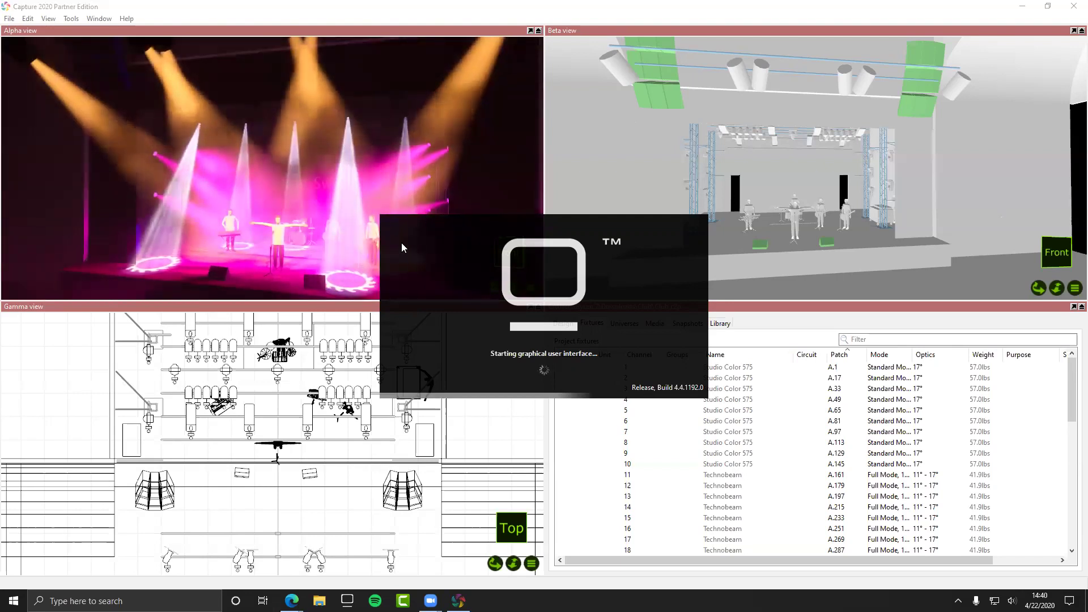
Step: Detach the Club project pane into its own floating window and move it mostly out of the way of the Capture views
{"action": "left_click", "coordinate": [760, 308]}
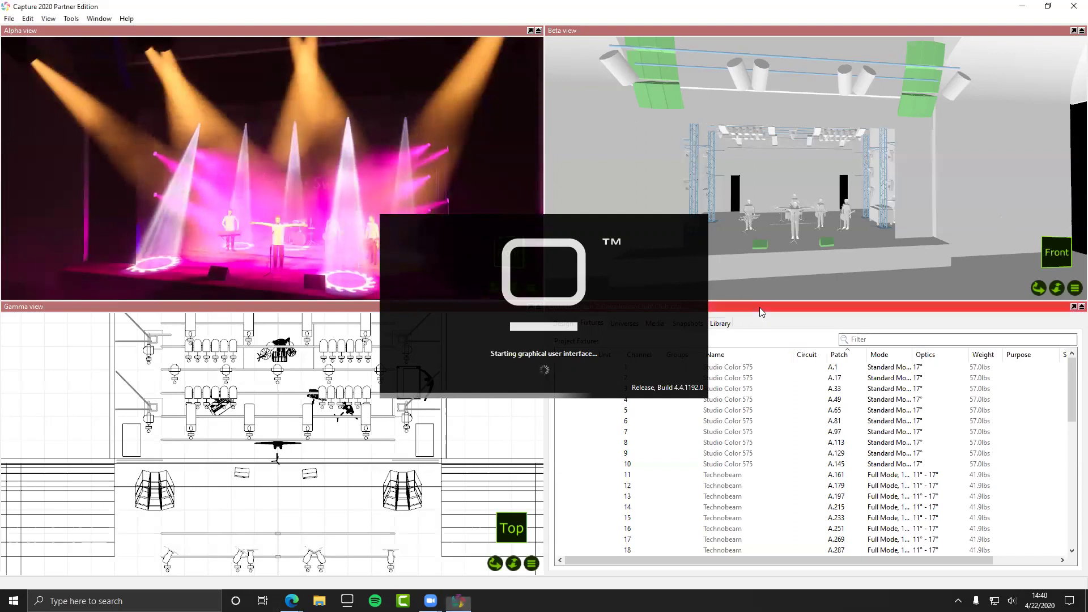
{"action": "left_click", "coordinate": [1073, 307]}
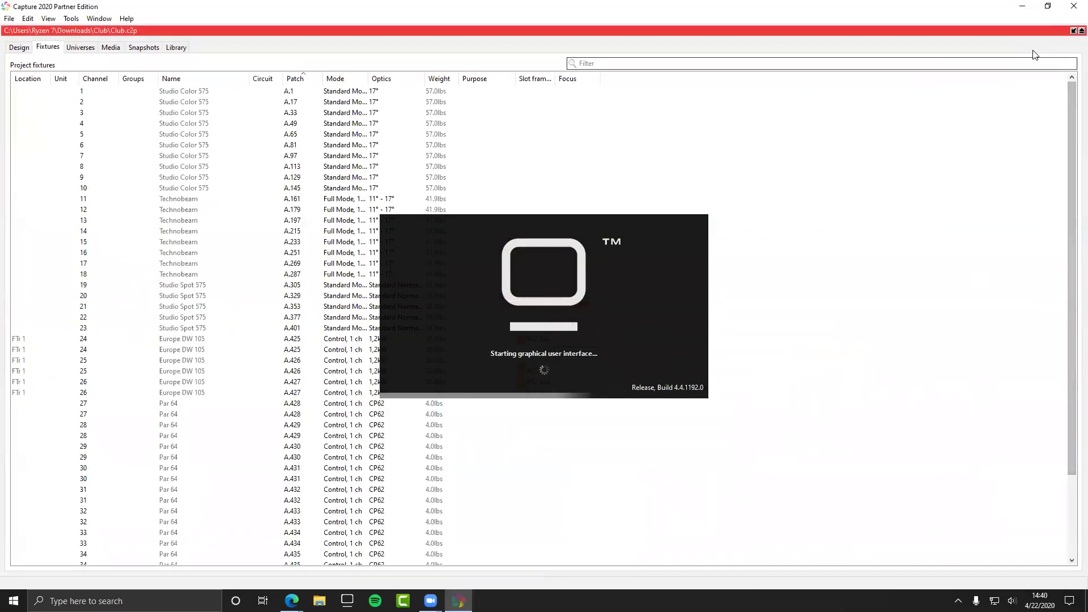
{"action": "left_click", "coordinate": [1073, 31]}
{"action": "left_click", "coordinate": [1073, 307]}
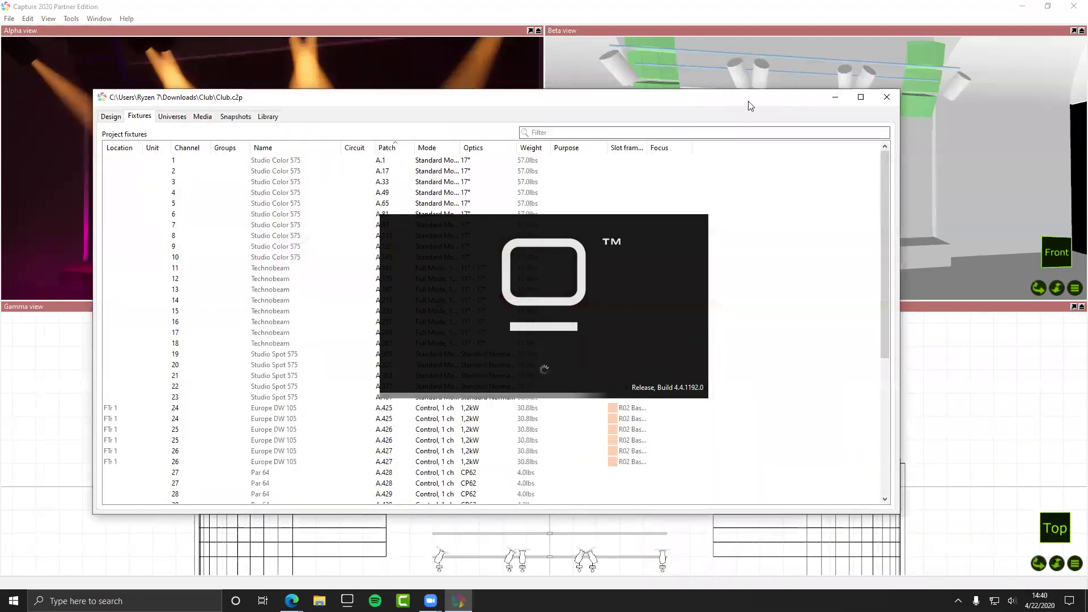
{"action": "left_click_drag", "start_coordinate": [750, 106], "coordinate": [56, 534]}
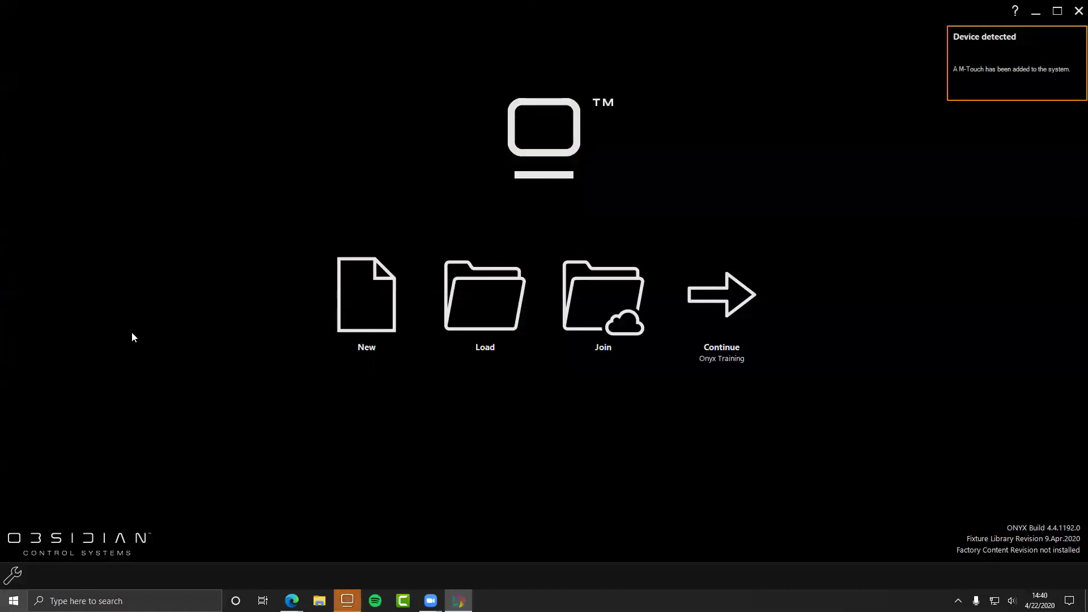
Step: Create a new ONYX show with a name starting with "Capture We", clearing the current show data
{"action": "left_click", "coordinate": [367, 289]}
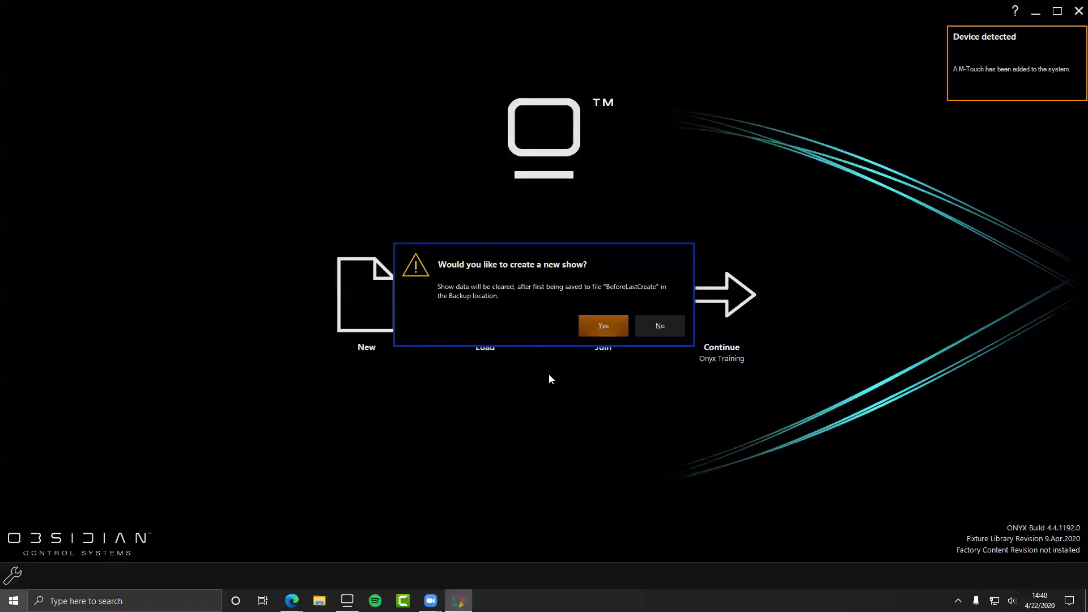
{"action": "left_click", "coordinate": [618, 321]}
{"action": "type", "text": "Capture We"}
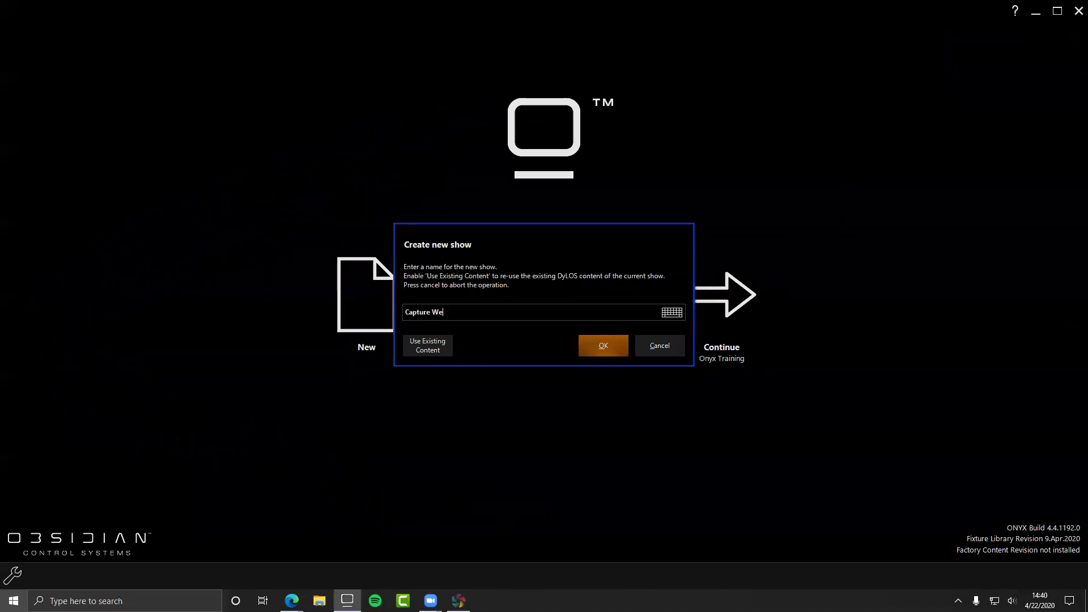
{"action": "type", "text": "ork"}
{"action": "key", "text": "Return"}
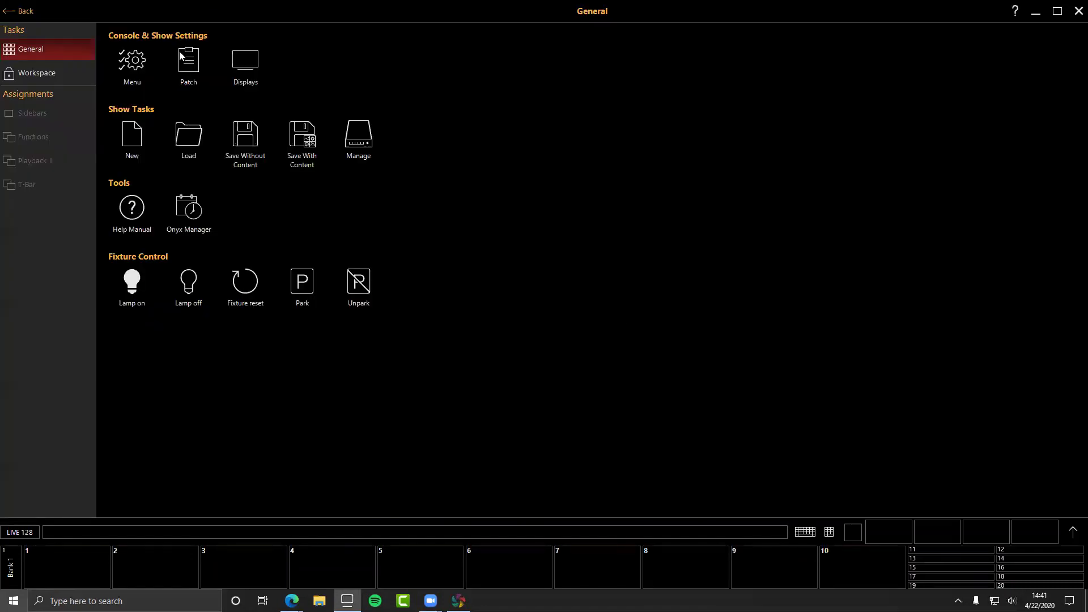
Step: Open the show's fixture patch and start adding a new fixture
{"action": "left_click", "coordinate": [180, 55]}
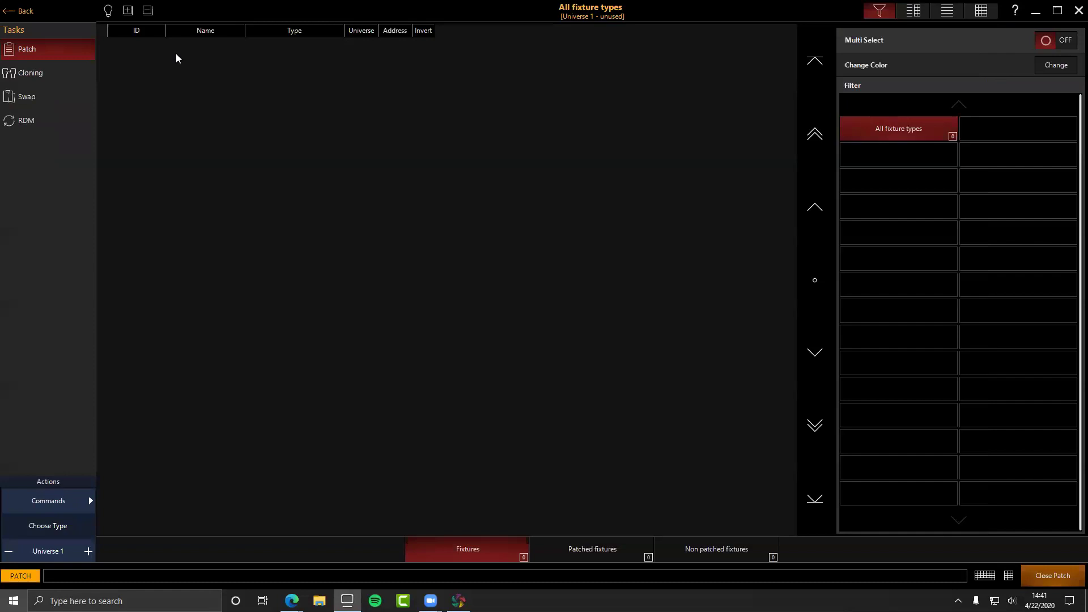
{"action": "left_click", "coordinate": [73, 501]}
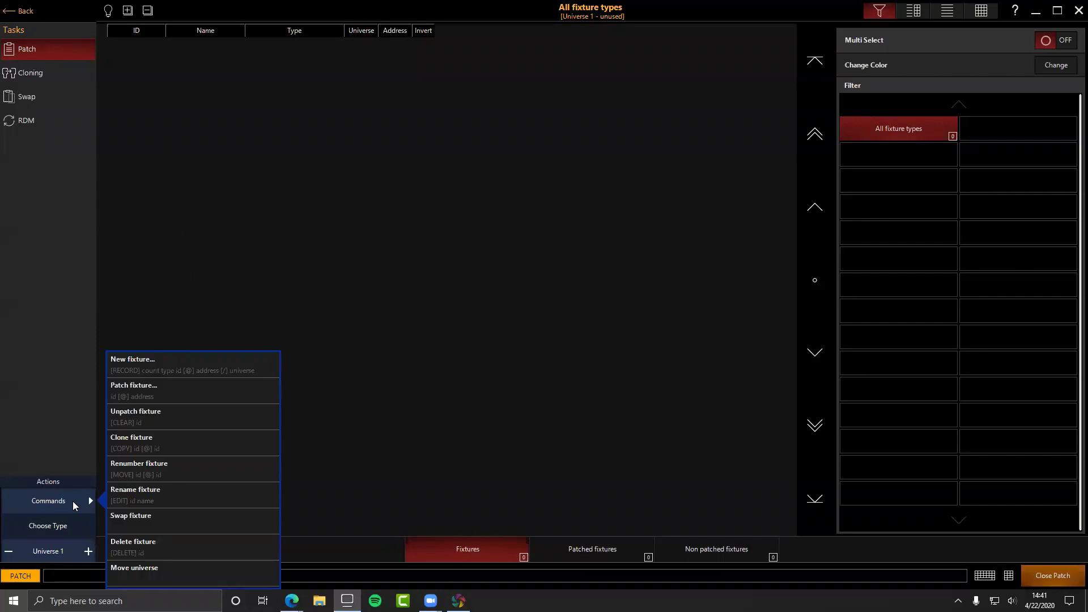
{"action": "left_click", "coordinate": [121, 362]}
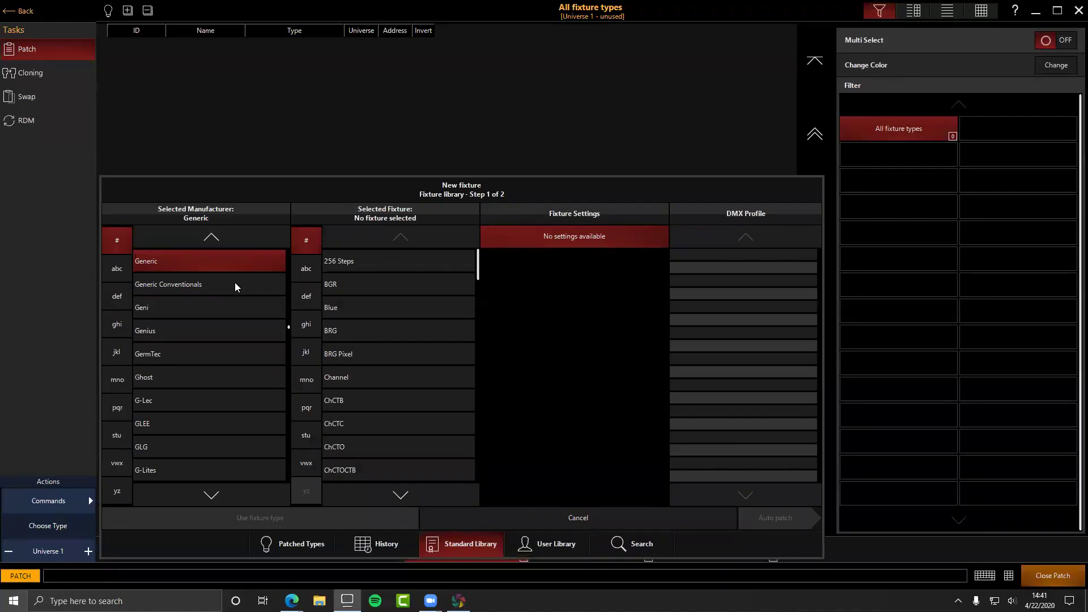
Step: Browse the manufacturers from G to I in the standard fixture library
{"action": "left_click", "coordinate": [113, 324]}
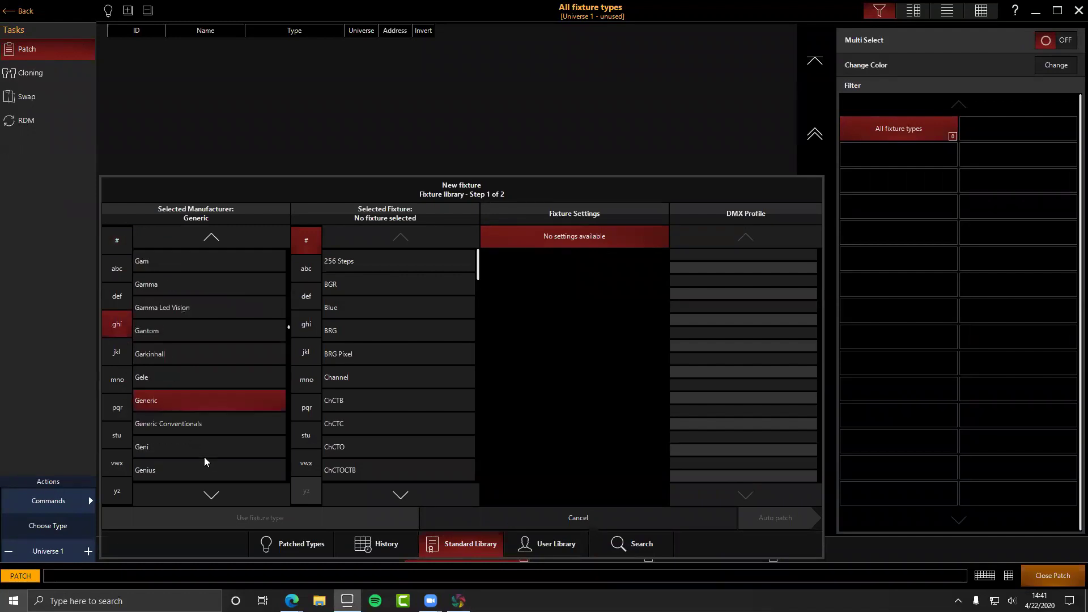
{"action": "left_click", "coordinate": [218, 498]}
{"action": "left_click", "coordinate": [217, 498]}
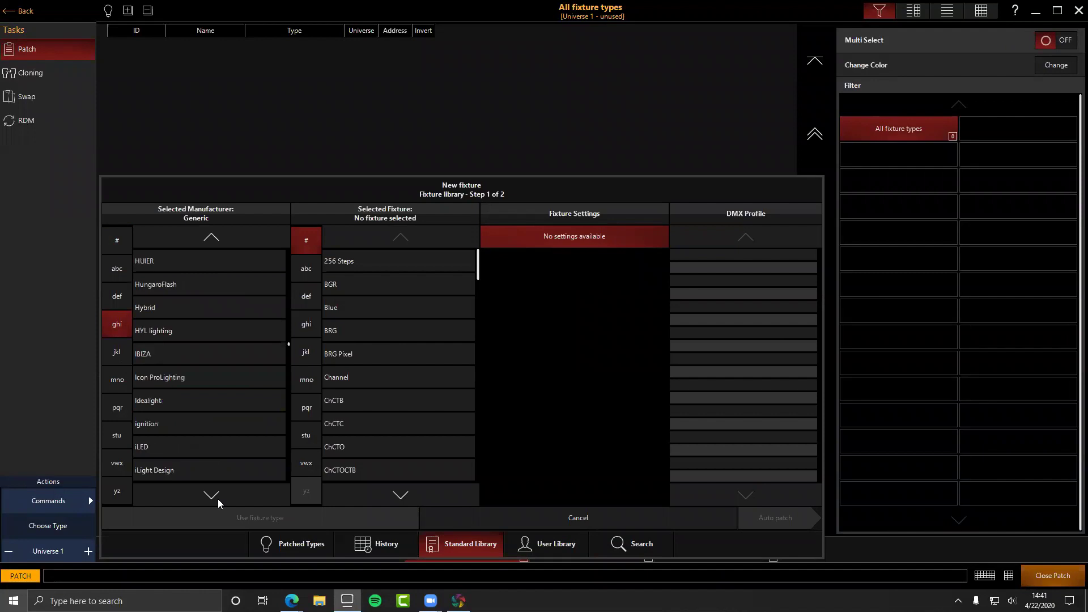
{"action": "left_click", "coordinate": [117, 327]}
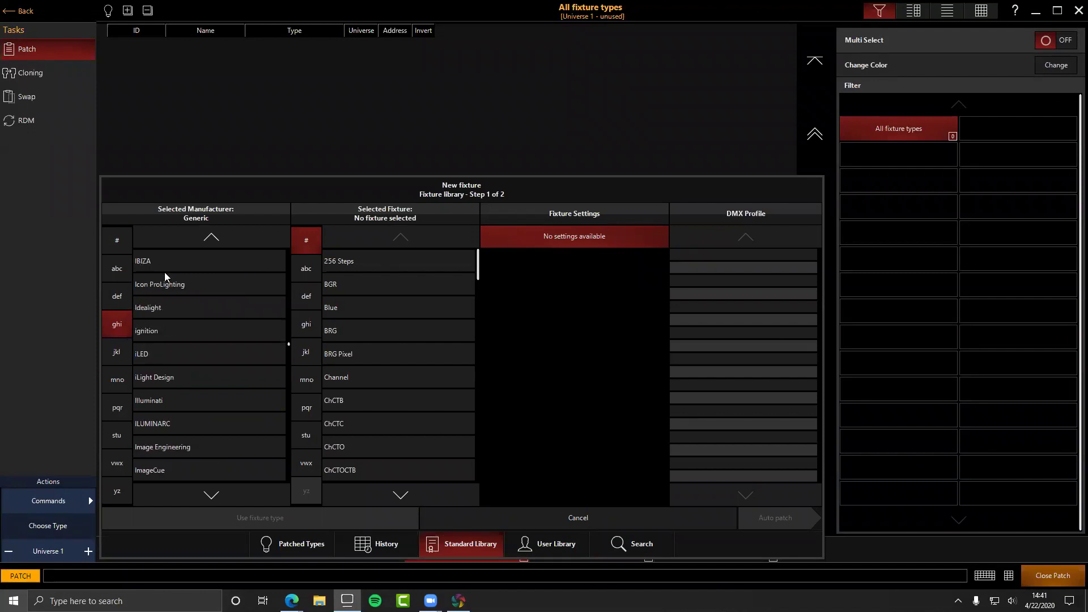
{"action": "left_click", "coordinate": [211, 237]}
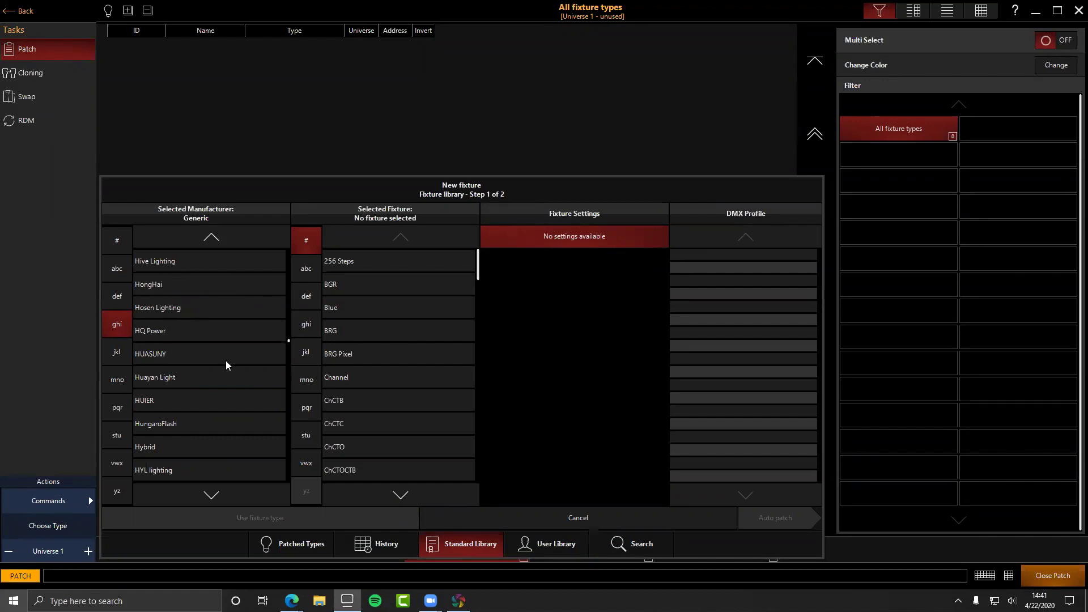
Step: Search the fixture library for "studio color" and choose the High End Studio Color 575 for auto patching
{"action": "left_click", "coordinate": [622, 545]}
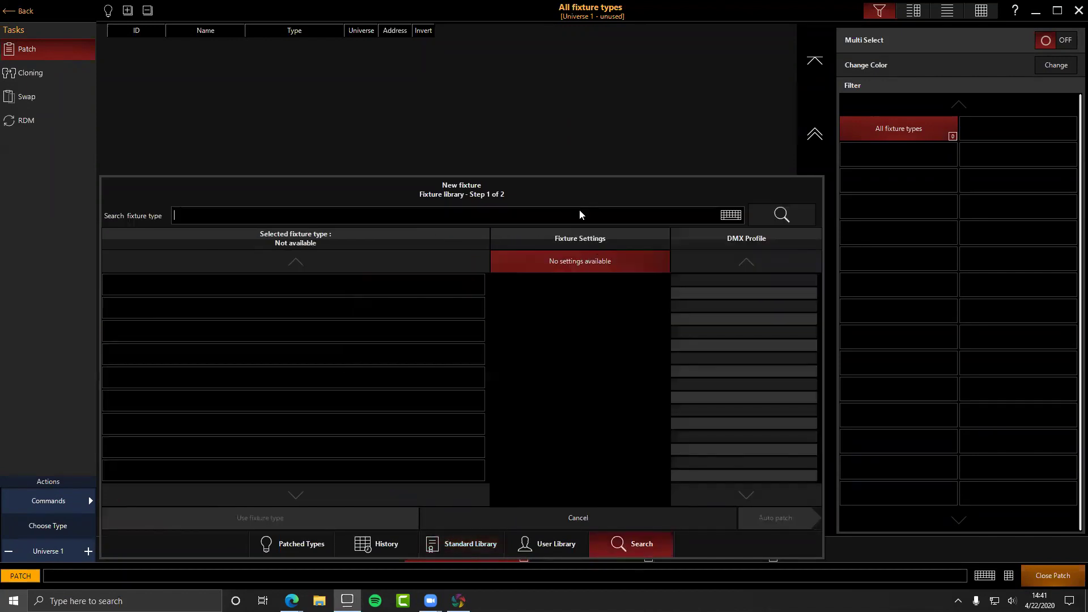
{"action": "type", "text": "studio color"}
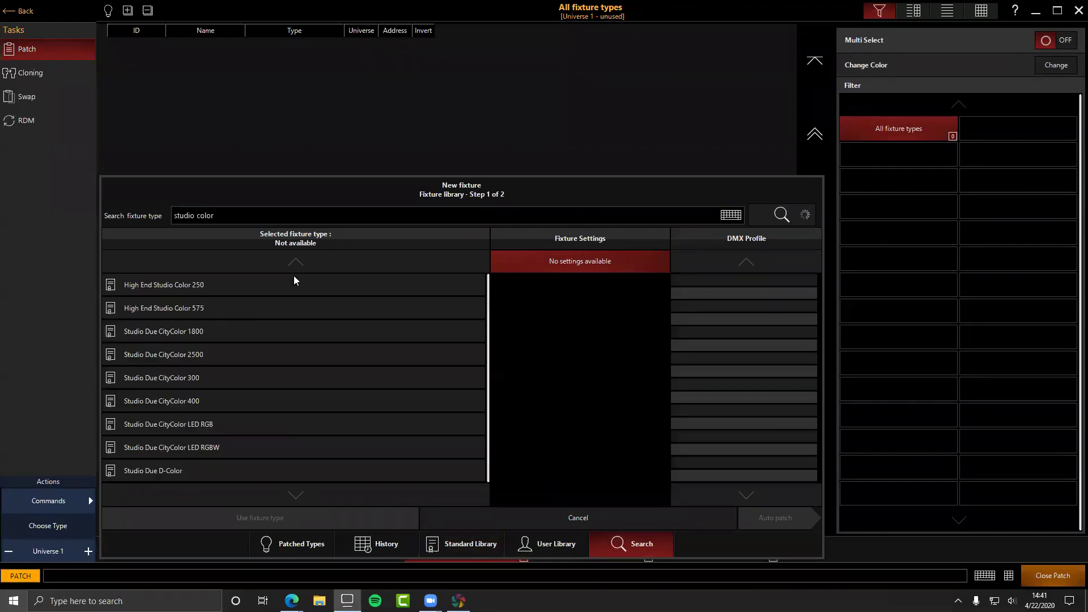
{"action": "left_click", "coordinate": [206, 312]}
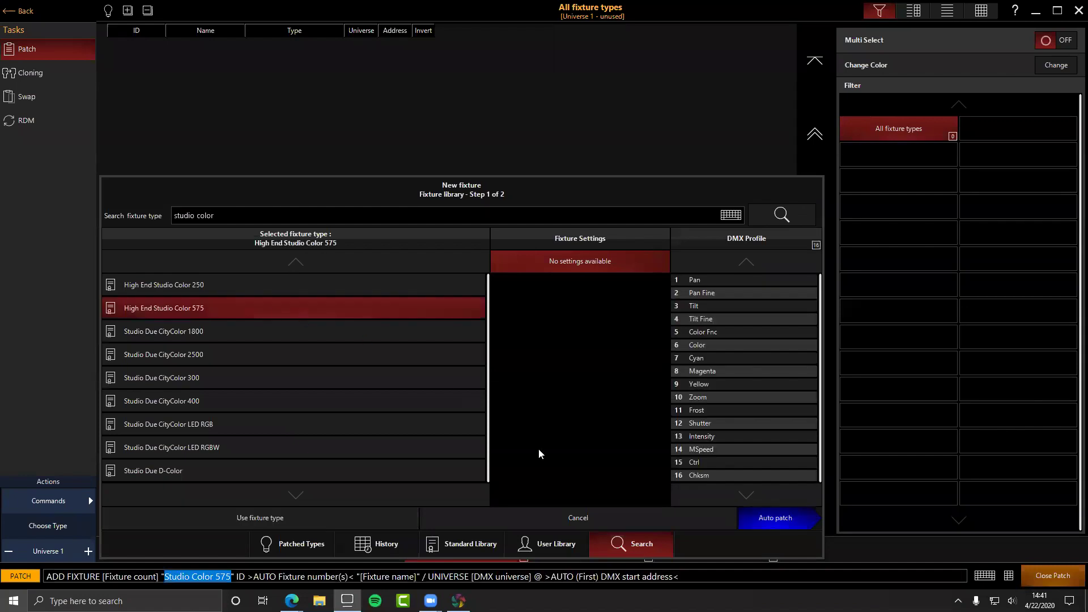
{"action": "left_click", "coordinate": [779, 516]}
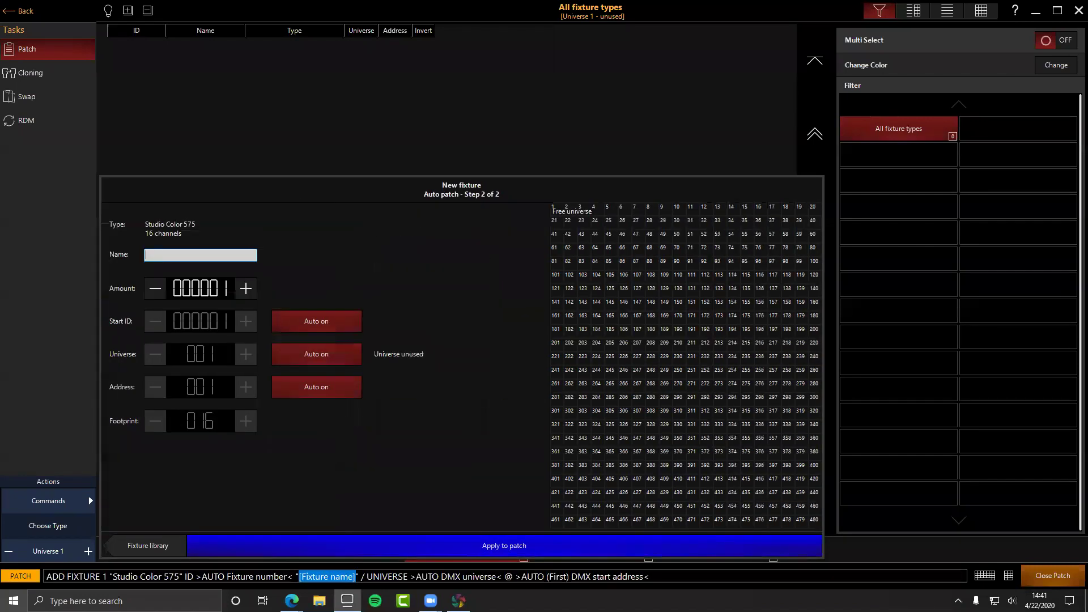
Step: Set the amount to 10 and add the Studio Color 575 fixtures to the patch with automatic ID, universe and address
{"action": "left_click", "coordinate": [226, 289]}
{"action": "type", "text": "110"}
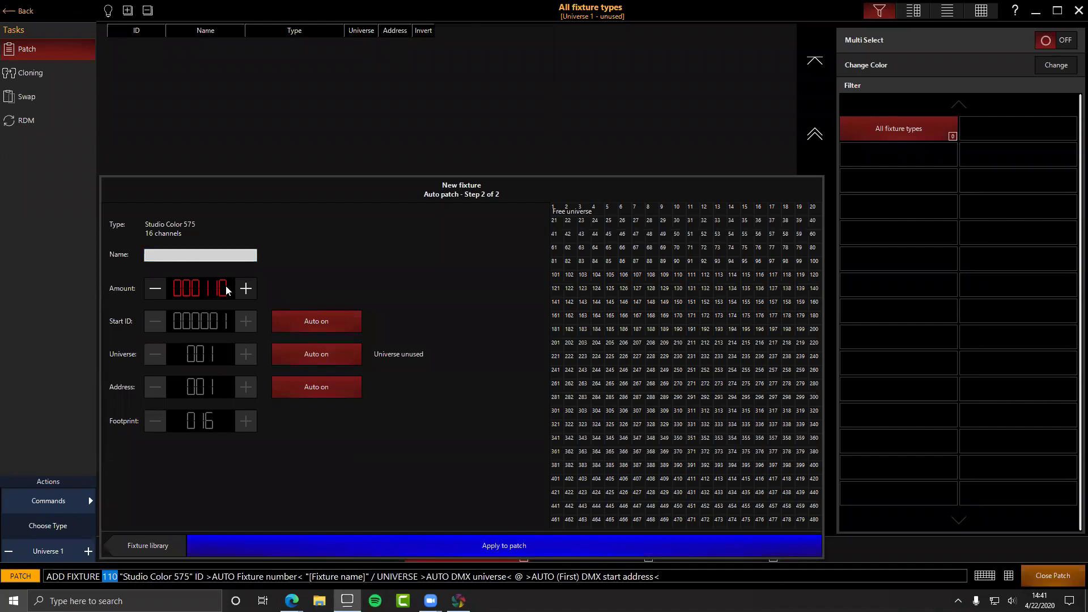
{"action": "key", "text": "BackSpace"}
{"action": "key", "text": "BackSpace"}
{"action": "type", "text": "0"}
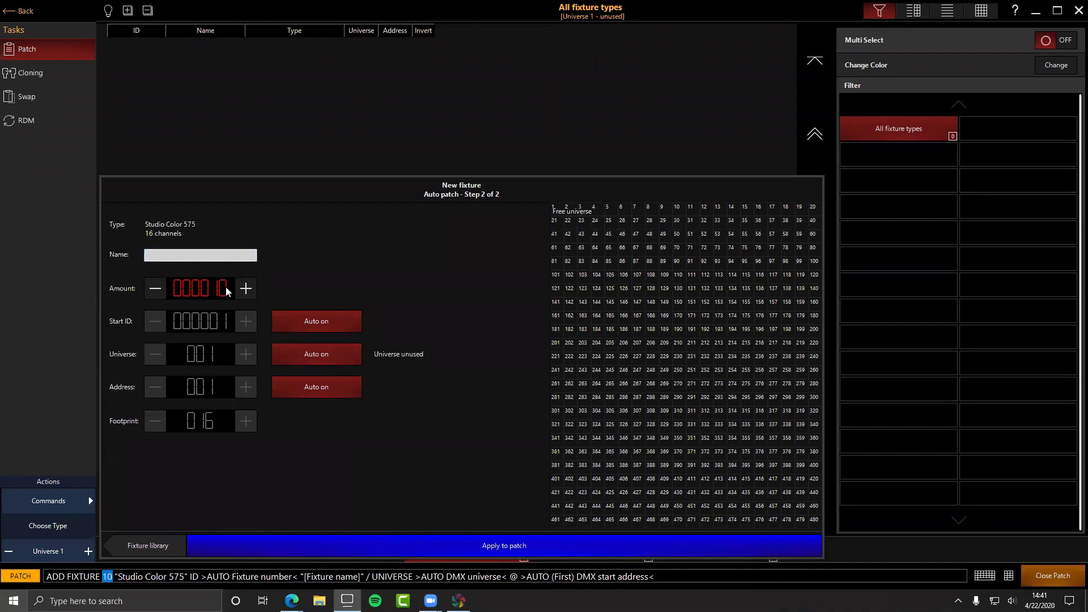
{"action": "left_click", "coordinate": [446, 546]}
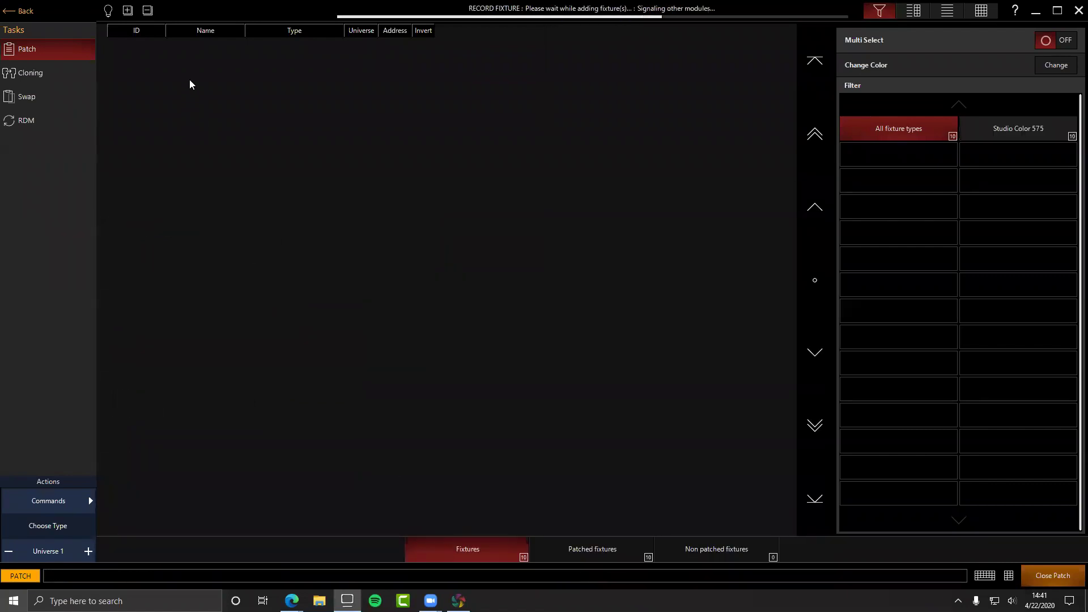
Step: Start another new fixture, search for "technobeam", select High End Technobeam in Full mode, and briefly check the Capture project
{"action": "left_click", "coordinate": [47, 504]}
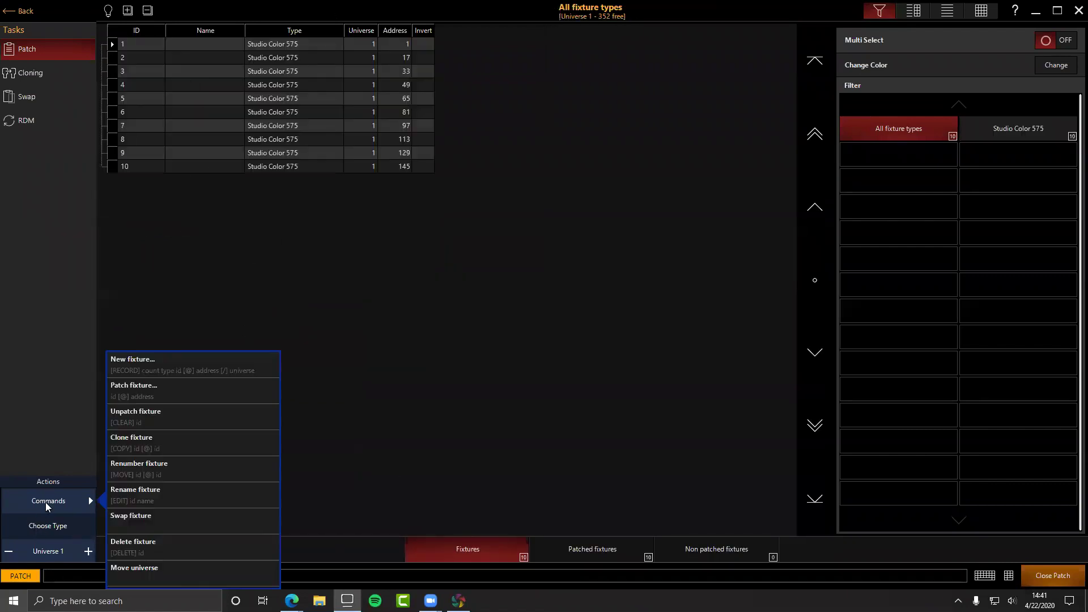
{"action": "left_click", "coordinate": [146, 382]}
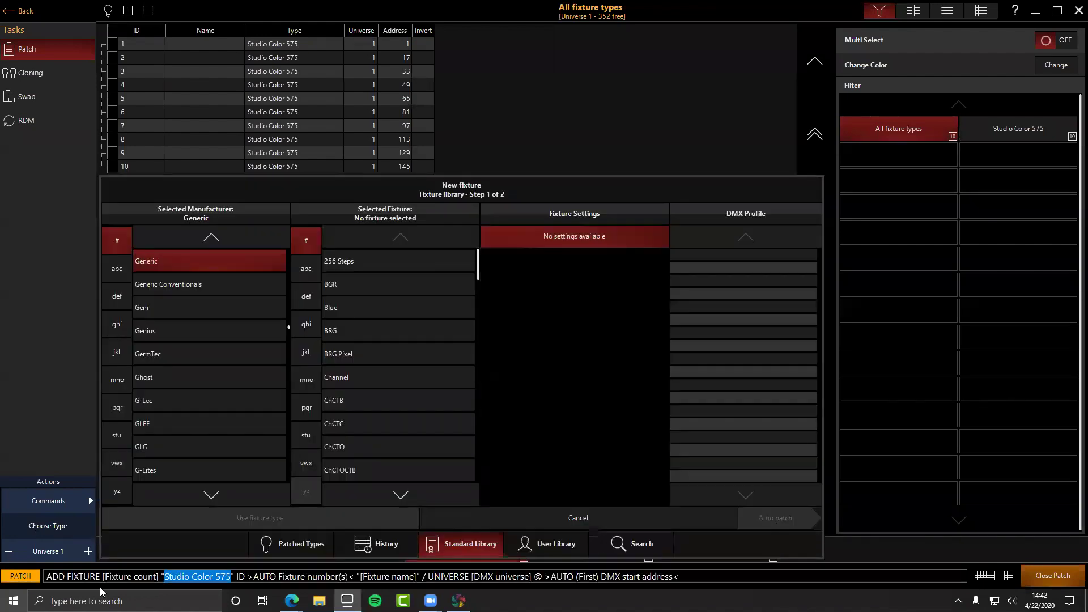
{"action": "left_click", "coordinate": [624, 543]}
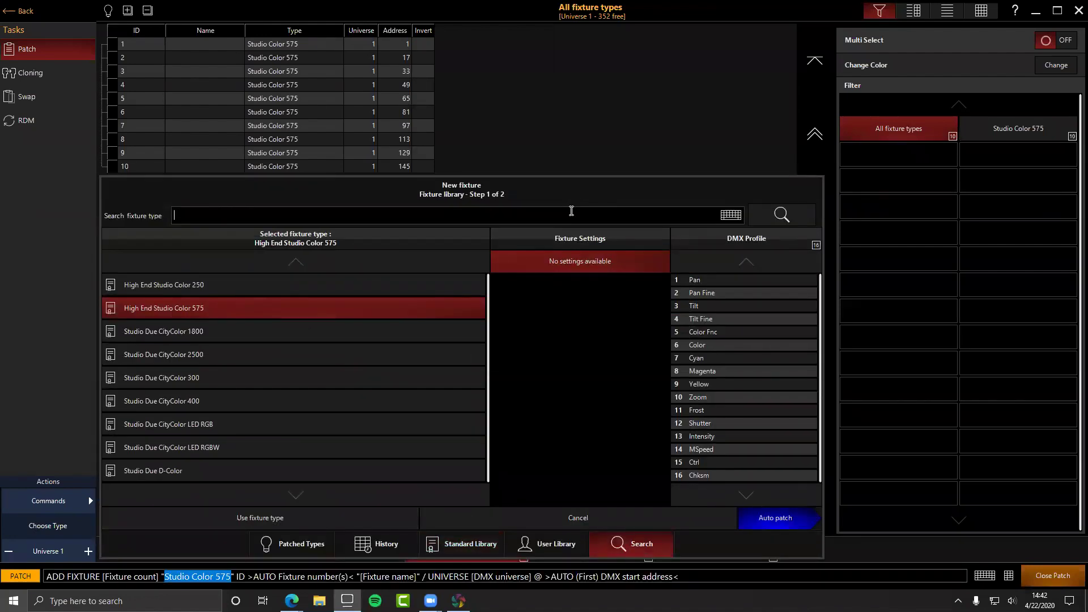
{"action": "type", "text": "technobeam"}
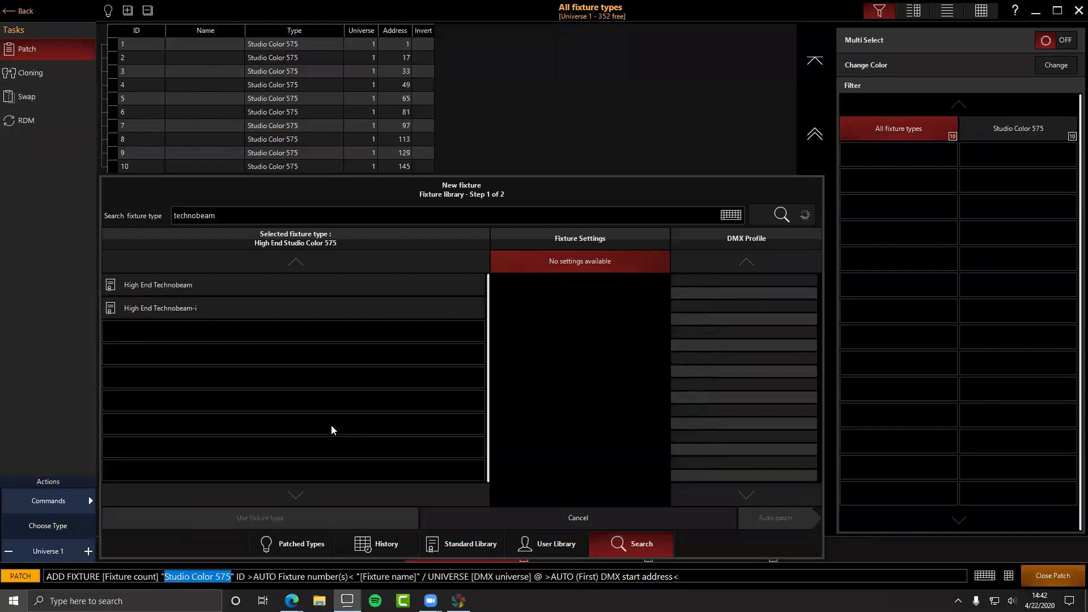
{"action": "left_click", "coordinate": [205, 307]}
{"action": "left_click", "coordinate": [192, 284]}
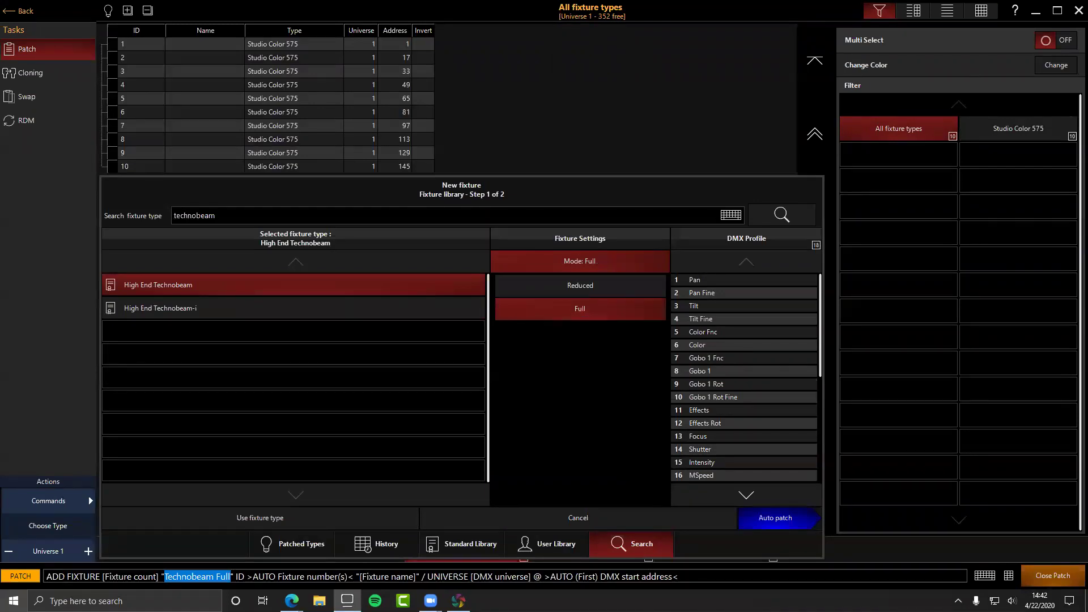
{"action": "key", "text": "alt+Tab"}
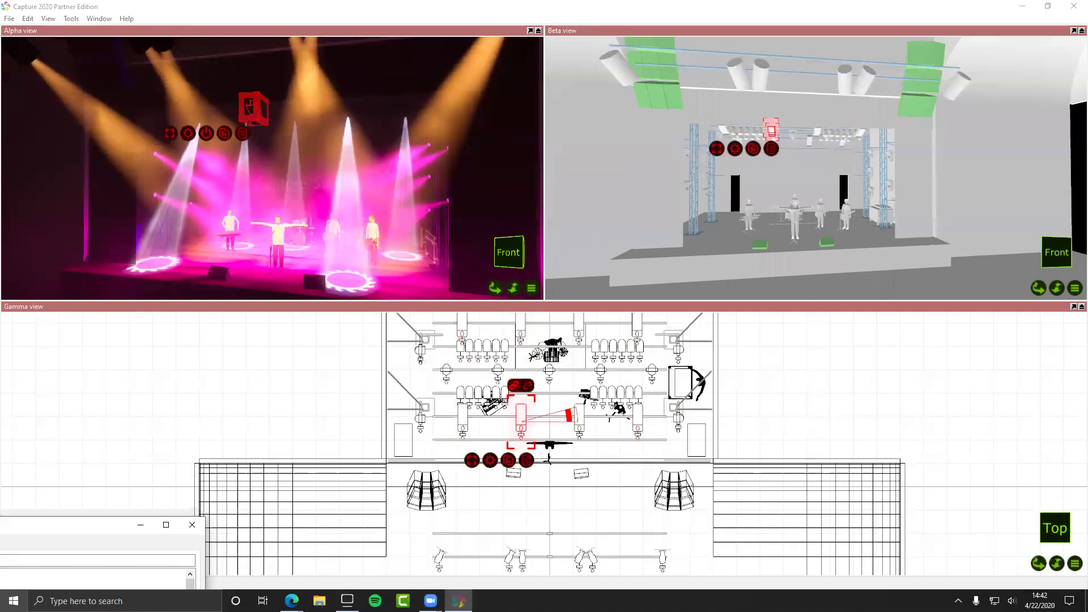
{"action": "key", "text": "alt+Tab"}
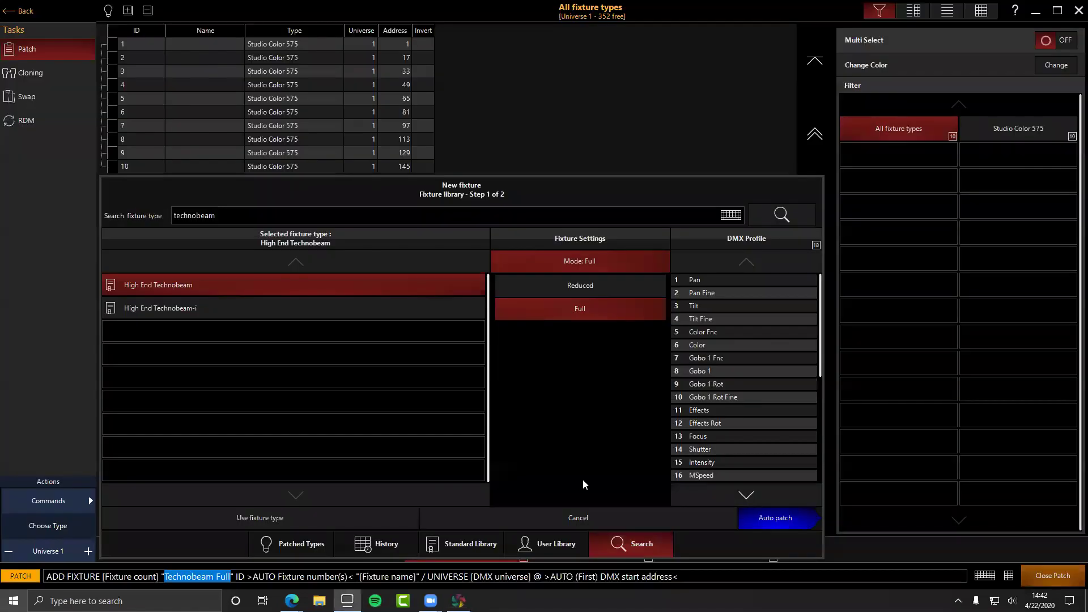
Step: Auto patch 8 Technobeam Full fixtures with automatic ID, universe and address, and briefly check the Capture project before returning to ONYX
{"action": "left_click", "coordinate": [769, 524]}
{"action": "left_click", "coordinate": [187, 291]}
{"action": "type", "text": "8"}
{"action": "left_click", "coordinate": [352, 549]}
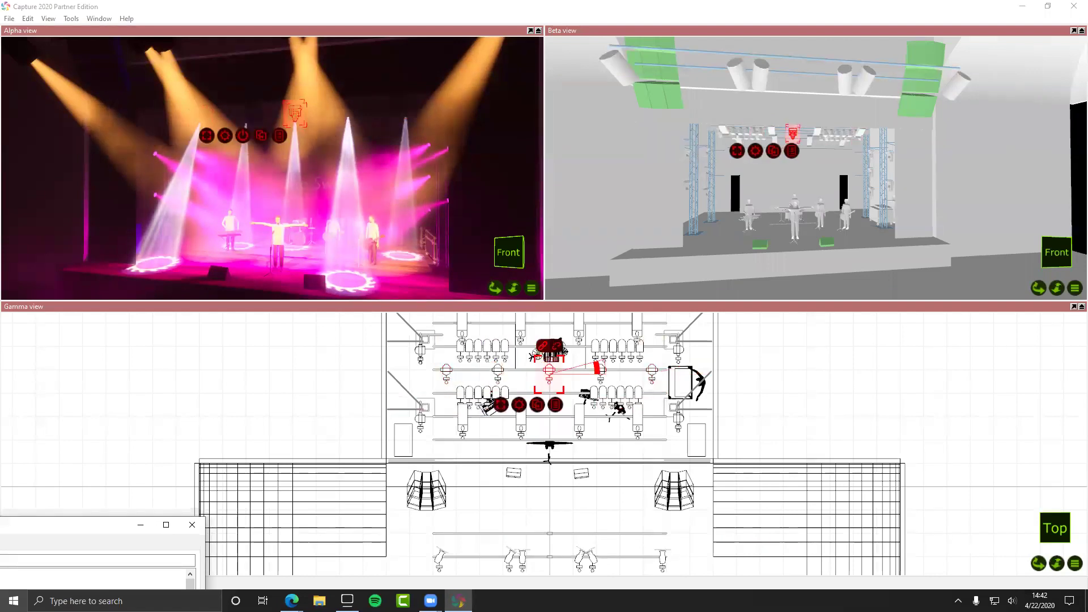
{"action": "left_click", "coordinate": [348, 601]}
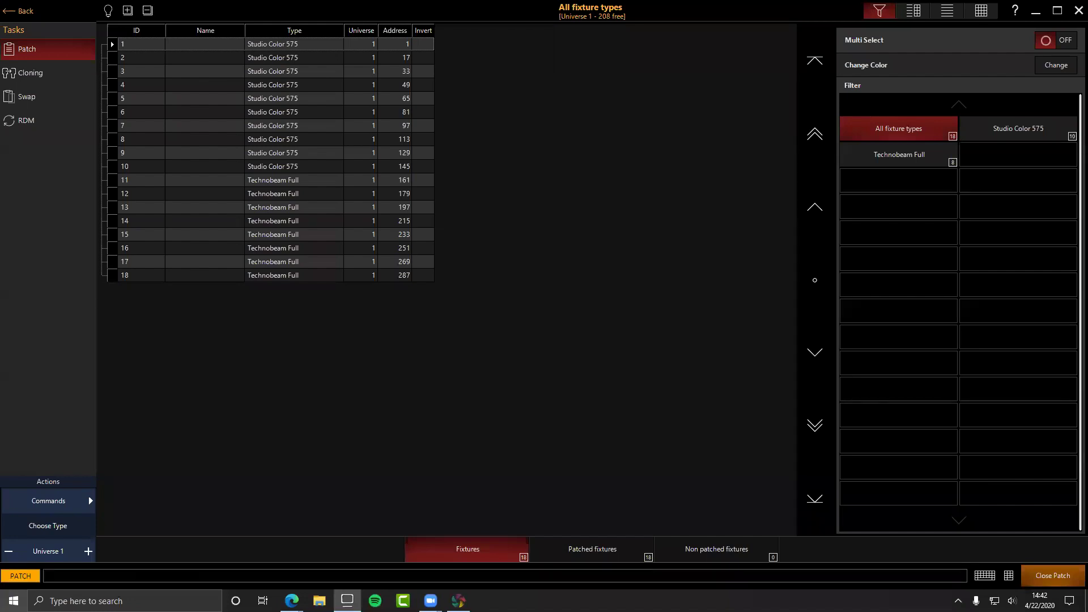
Step: Start another new fixture, search for "studio spot" and select High End Studio Spot 575 with the Zoom option
{"action": "left_click", "coordinate": [43, 503]}
{"action": "left_click", "coordinate": [137, 373]}
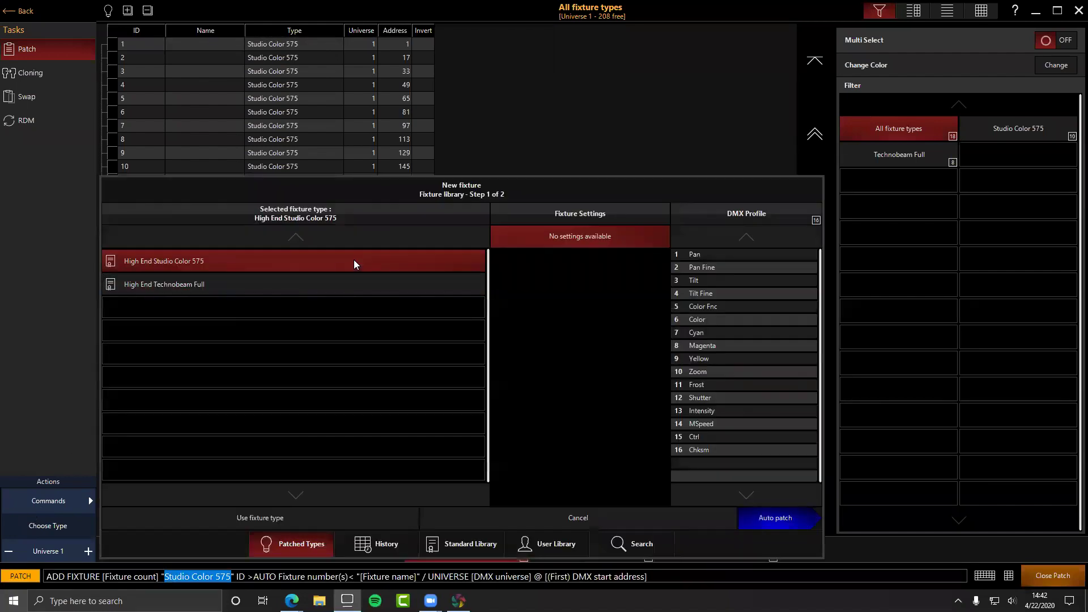
{"action": "left_click", "coordinate": [663, 546]}
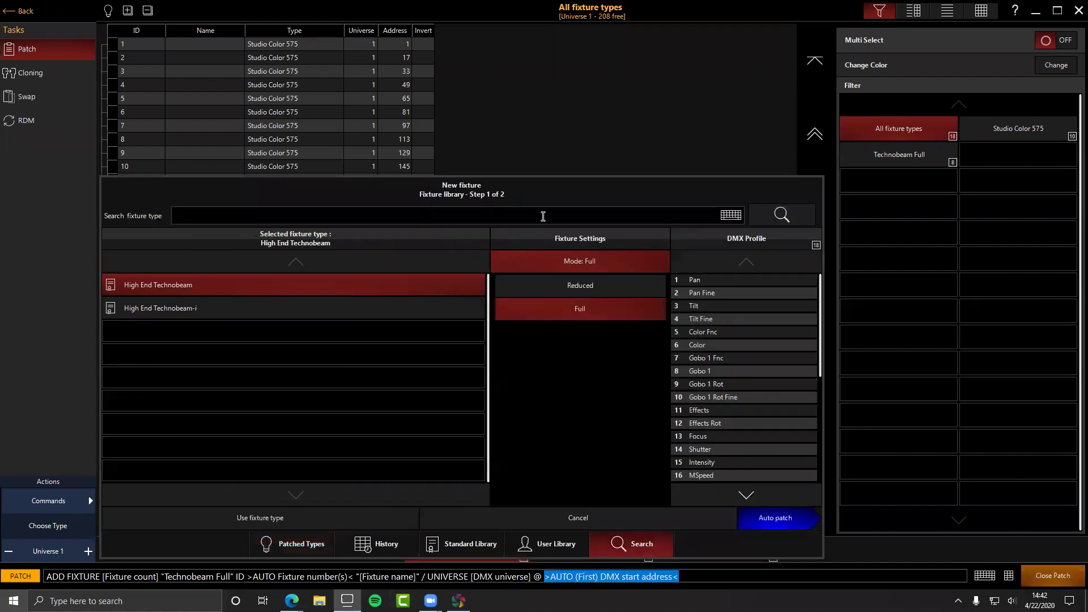
{"action": "type", "text": "studio spot"}
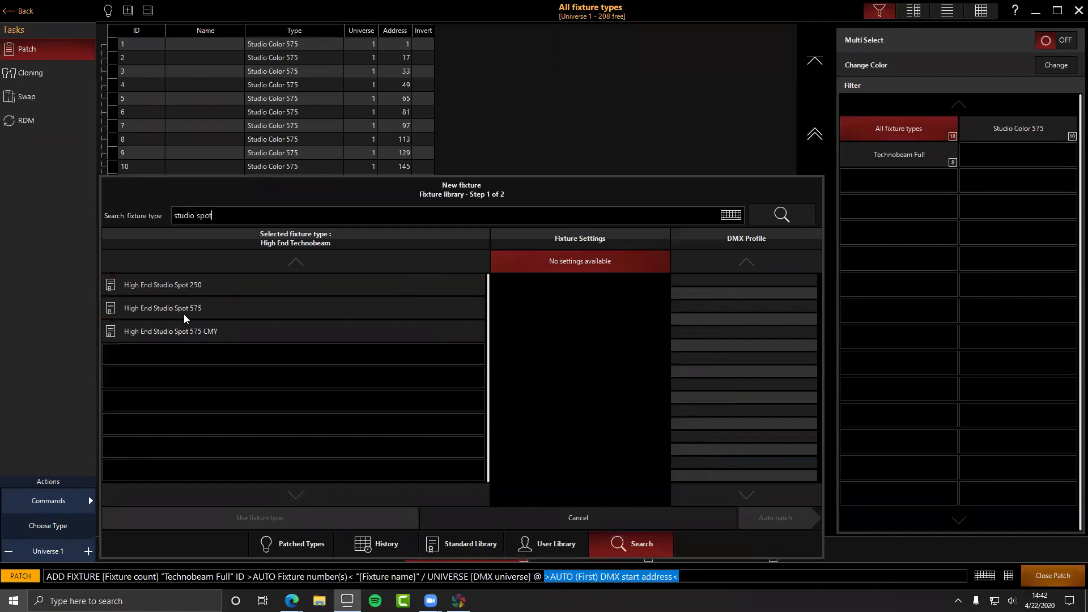
{"action": "left_click", "coordinate": [183, 315]}
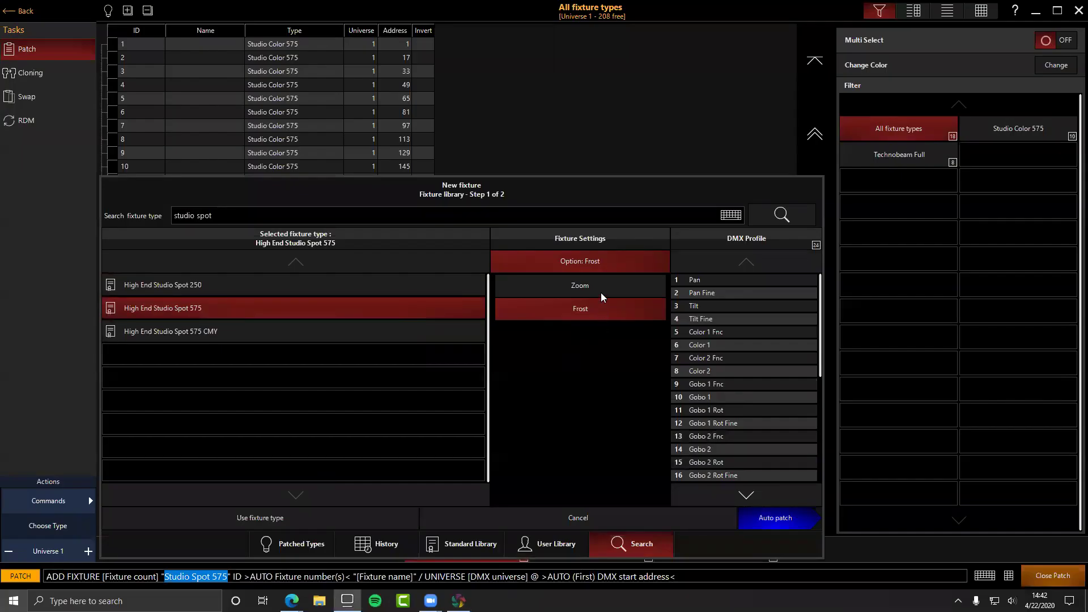
{"action": "left_click", "coordinate": [600, 293]}
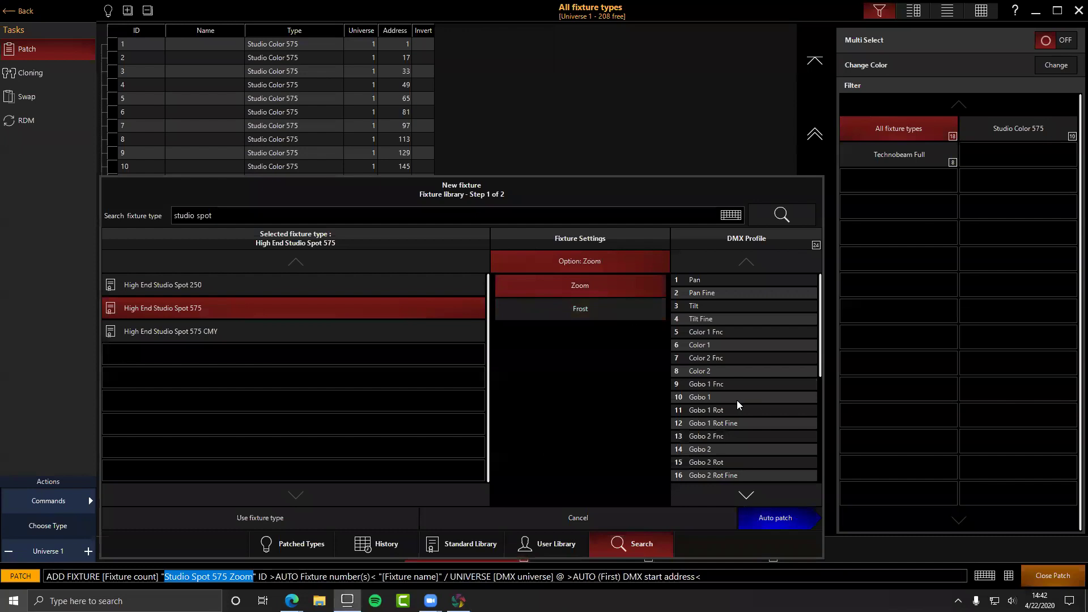
Step: Review the Studio Spot 575's DMX profile and auto patch 5 of these fixtures in Zoom mode
{"action": "left_click", "coordinate": [749, 512]}
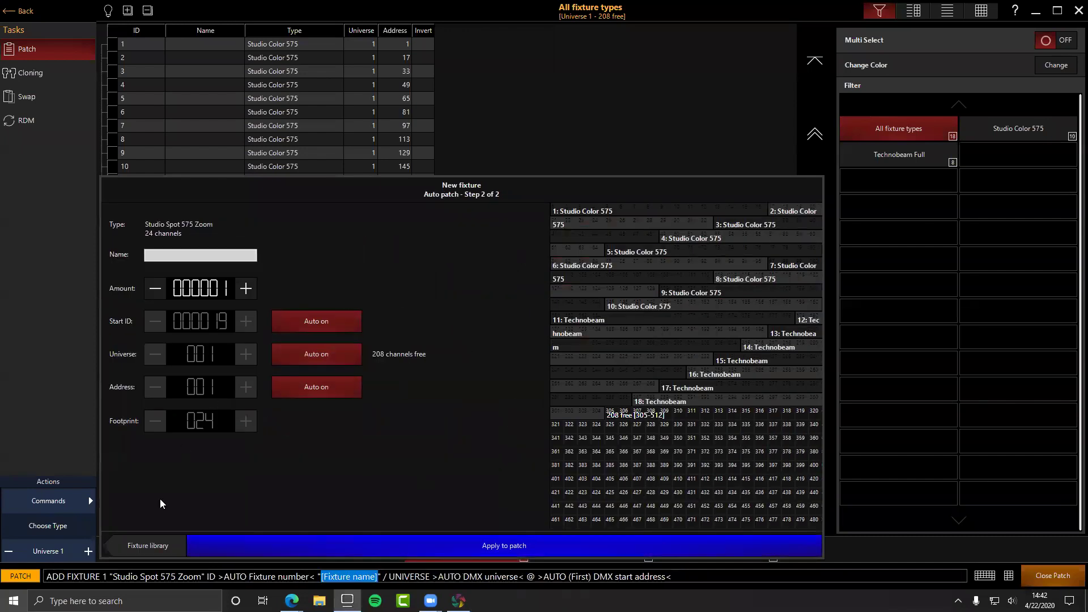
{"action": "left_click", "coordinate": [161, 539]}
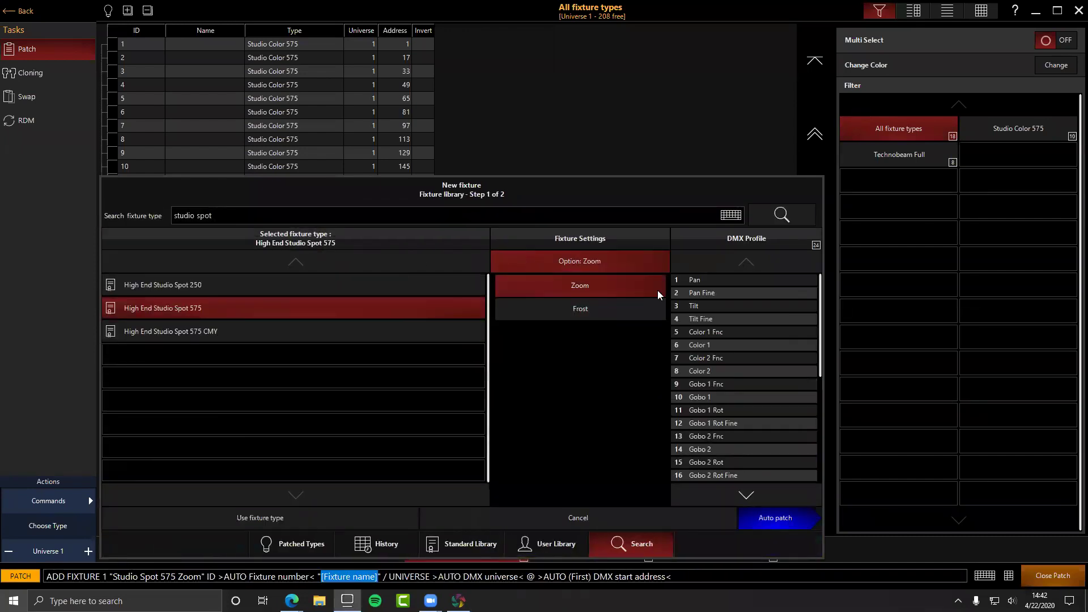
{"action": "left_click", "coordinate": [746, 495]}
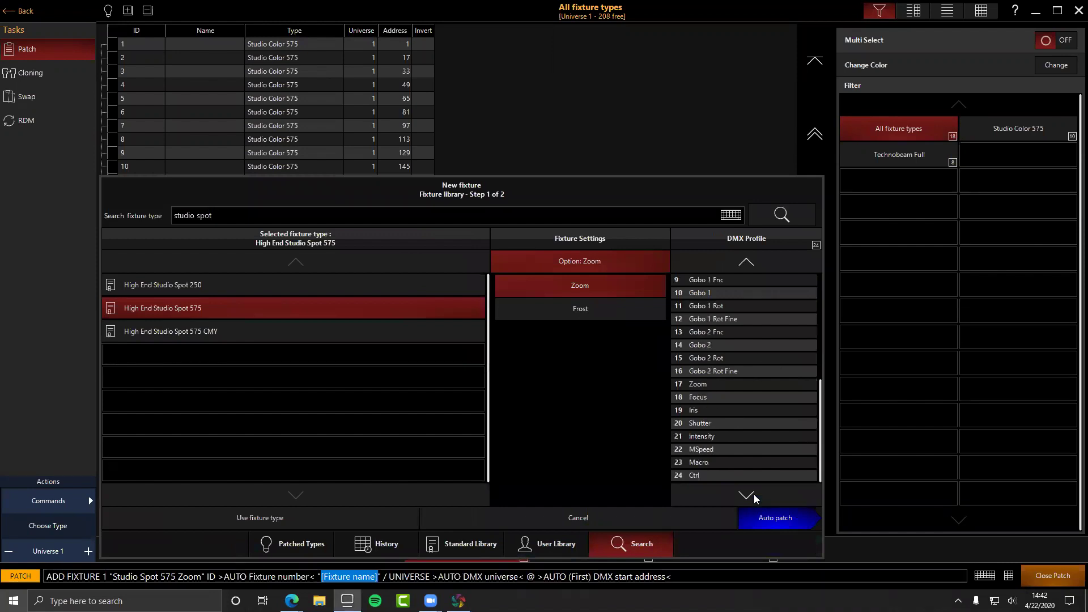
{"action": "left_click", "coordinate": [788, 524]}
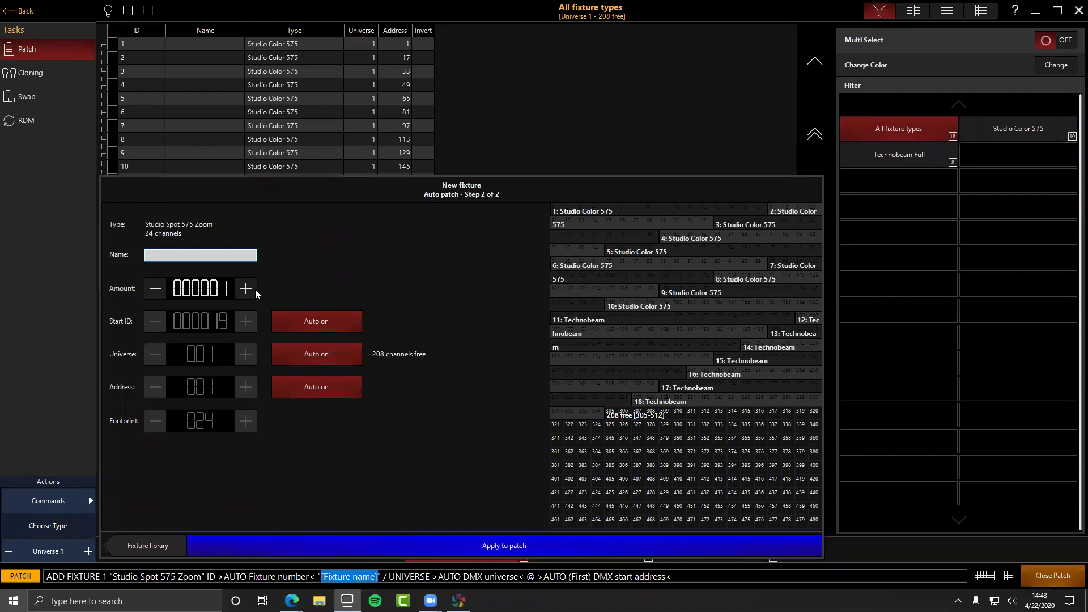
{"action": "scroll", "coordinate": [242, 287], "scroll_direction": "up", "scroll_amount": 4}
{"action": "left_click", "coordinate": [398, 541]}
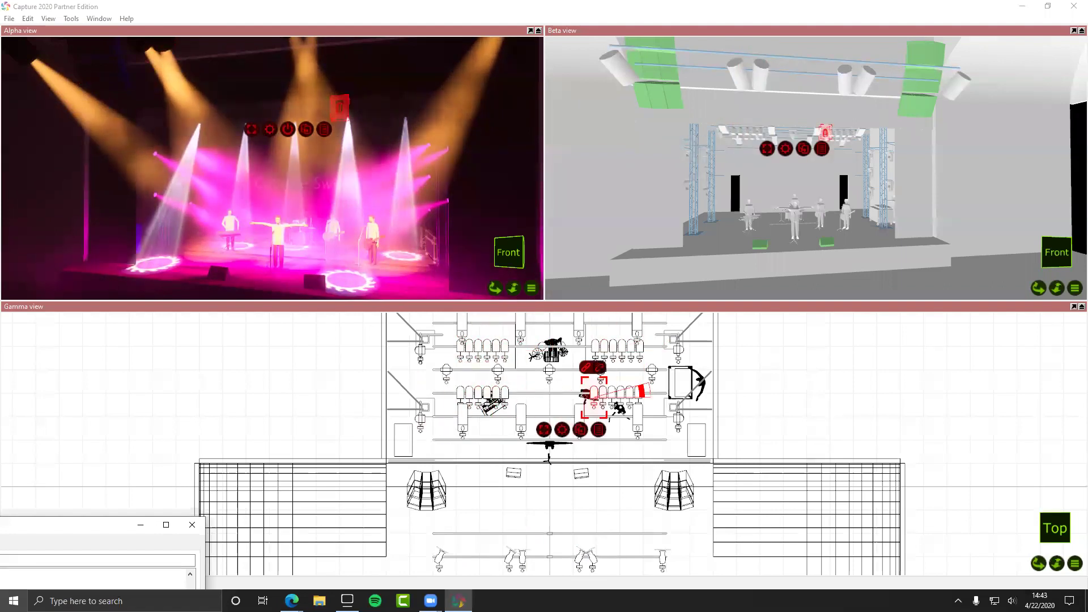
{"action": "key", "text": "alt+Tab"}
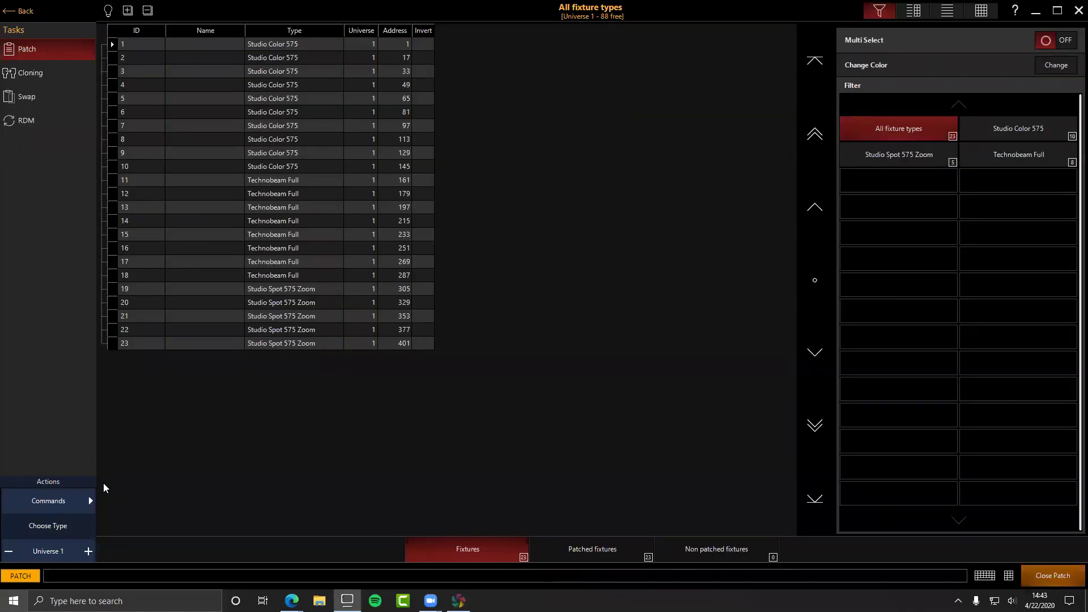
Step: Start another new fixture and choose the Channel fixture from the Generic manufacturer in the standard library for auto patching
{"action": "double_click", "coordinate": [152, 375]}
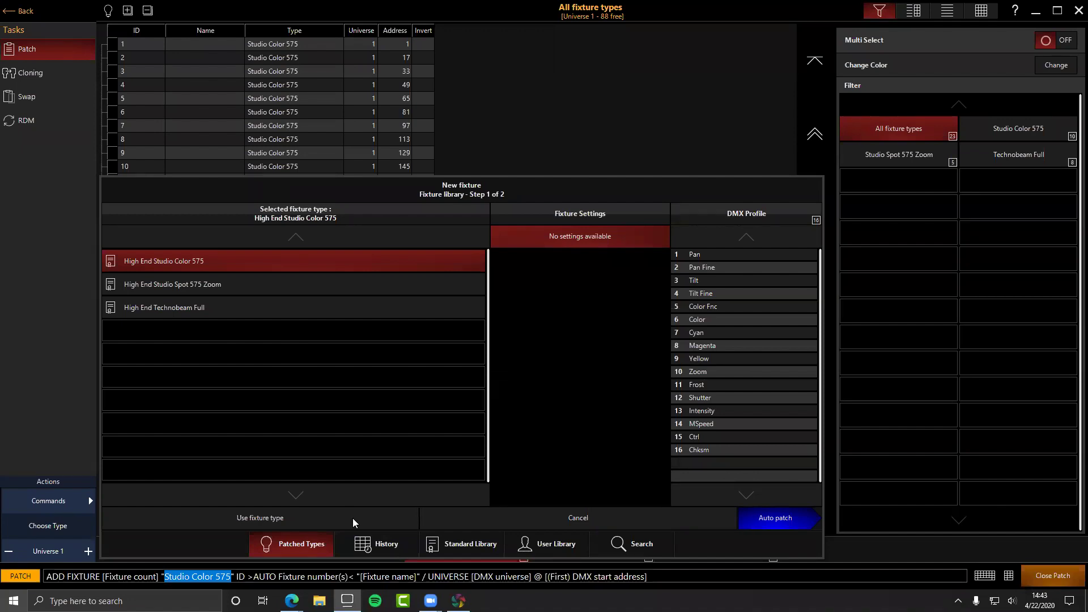
{"action": "left_click", "coordinate": [376, 542]}
{"action": "left_click", "coordinate": [297, 543]}
{"action": "left_click", "coordinate": [471, 547]}
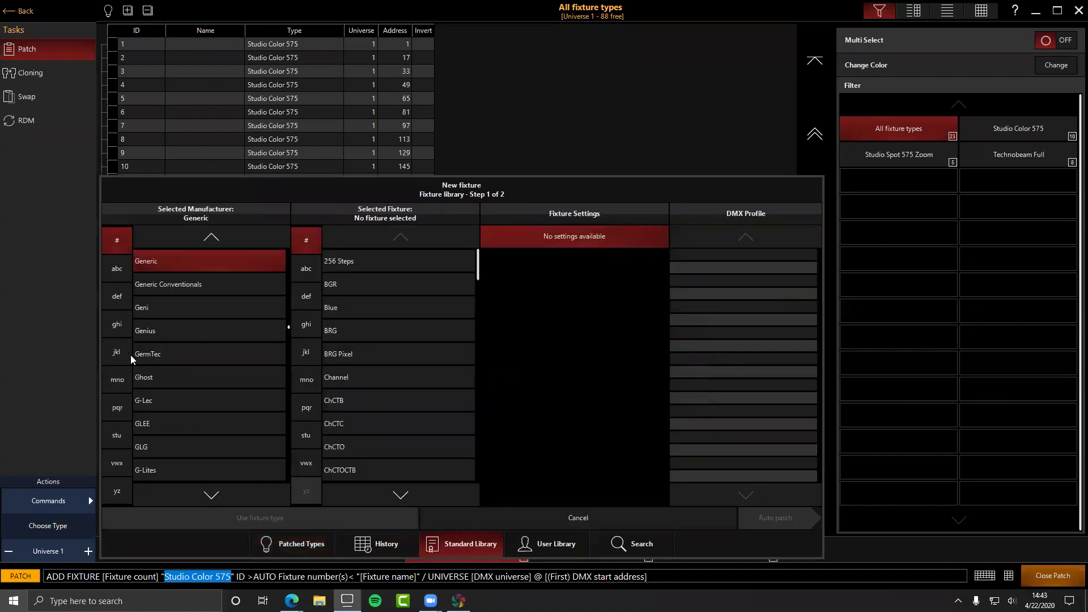
{"action": "left_click", "coordinate": [163, 333]}
{"action": "left_click", "coordinate": [159, 345]}
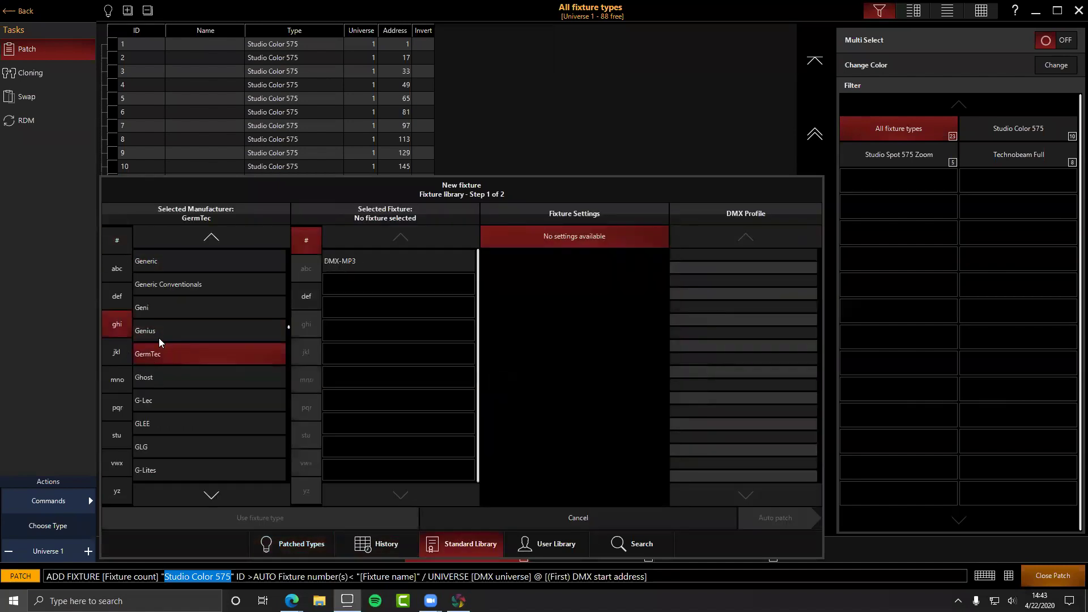
{"action": "left_click", "coordinate": [154, 284]}
{"action": "left_click", "coordinate": [155, 273]}
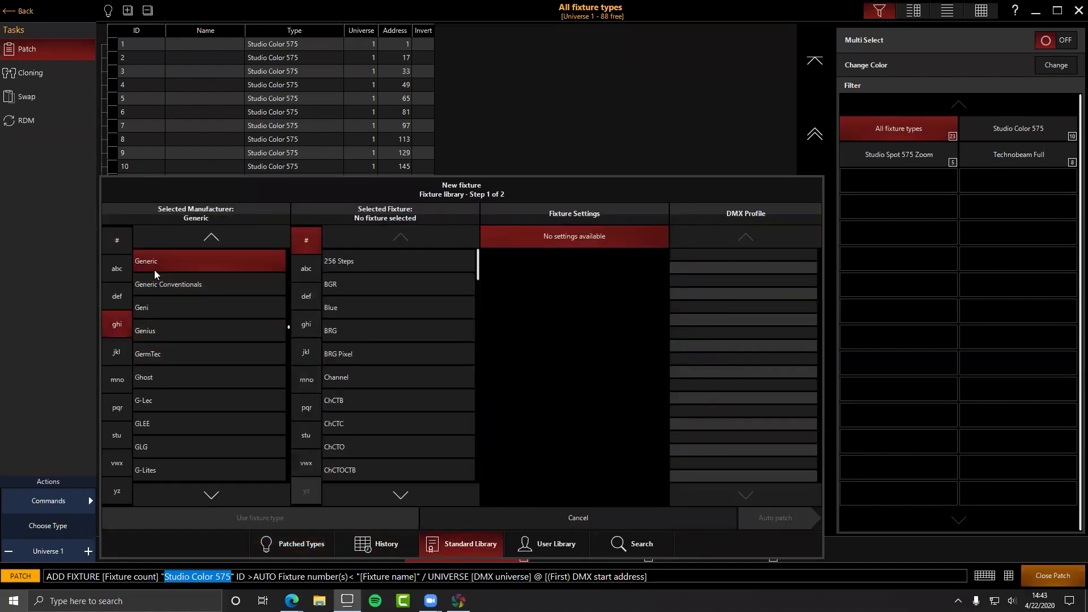
{"action": "left_click", "coordinate": [348, 375]}
{"action": "left_click", "coordinate": [784, 518]}
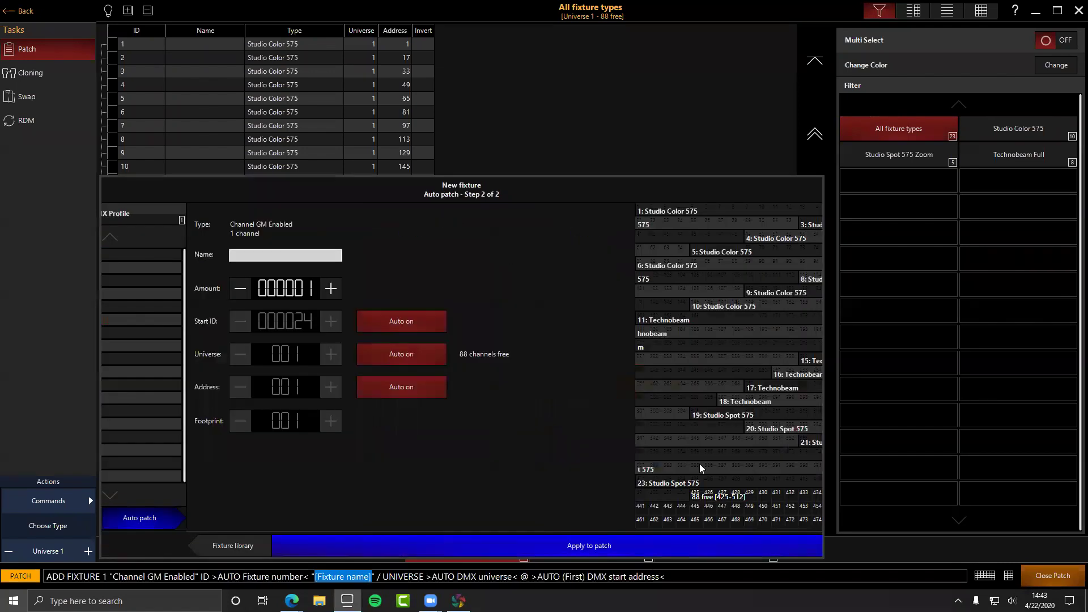
Step: Set the amount to 88, add the generic Channel fixtures to the patch, and leave the patch
{"action": "left_click_drag", "start_coordinate": [245, 289], "coordinate": [244, 295]}
{"action": "type", "text": "88"}
{"action": "left_click", "coordinate": [487, 550]}
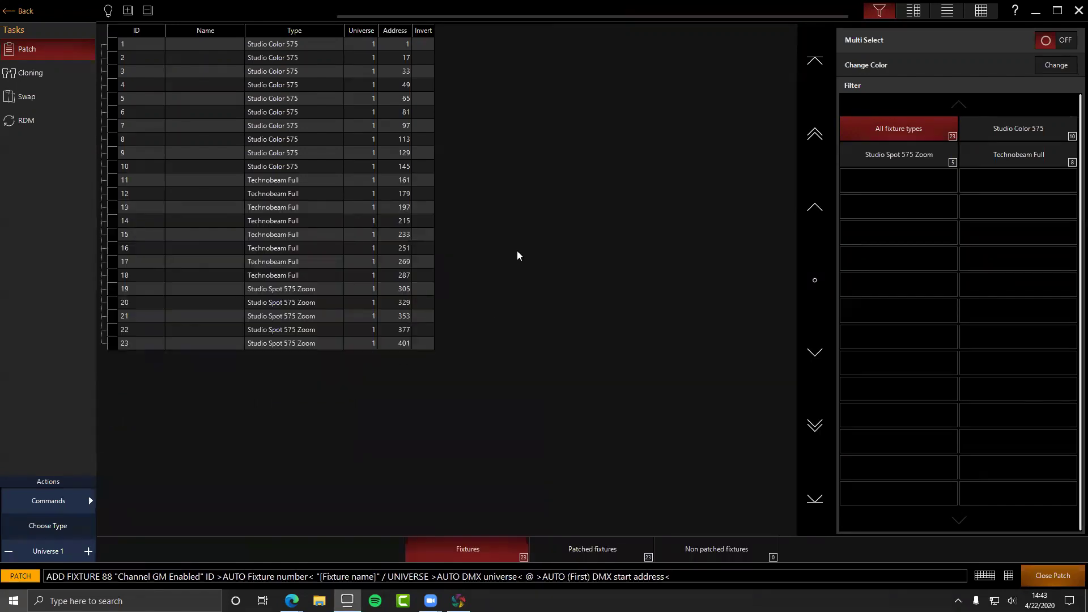
{"action": "left_click", "coordinate": [32, 17]}
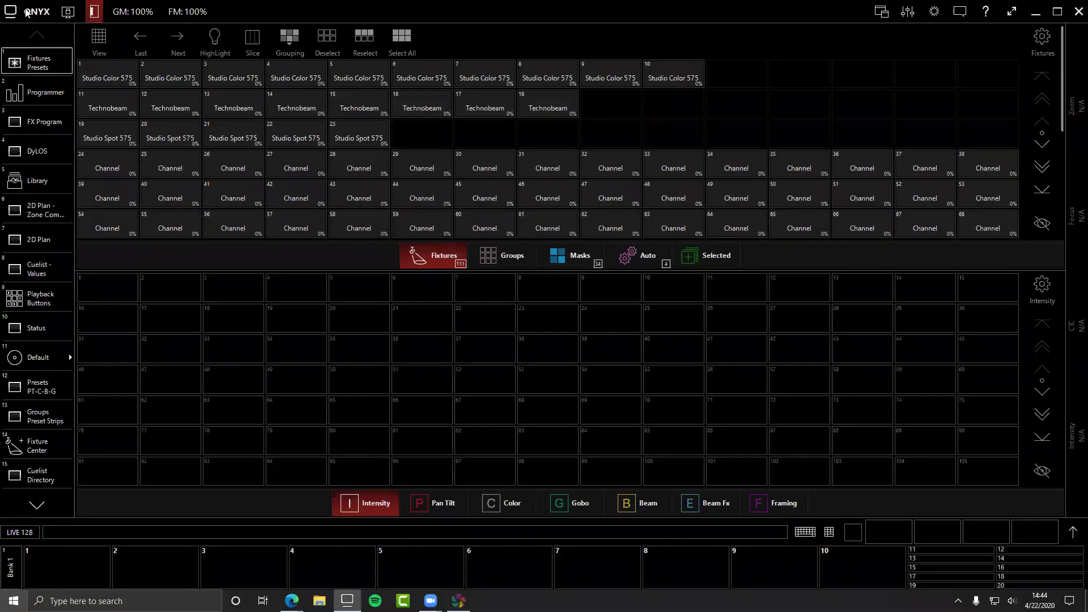
Step: Switch to Capture and show the Club project's list of universes
{"action": "key", "text": "alt+Tab"}
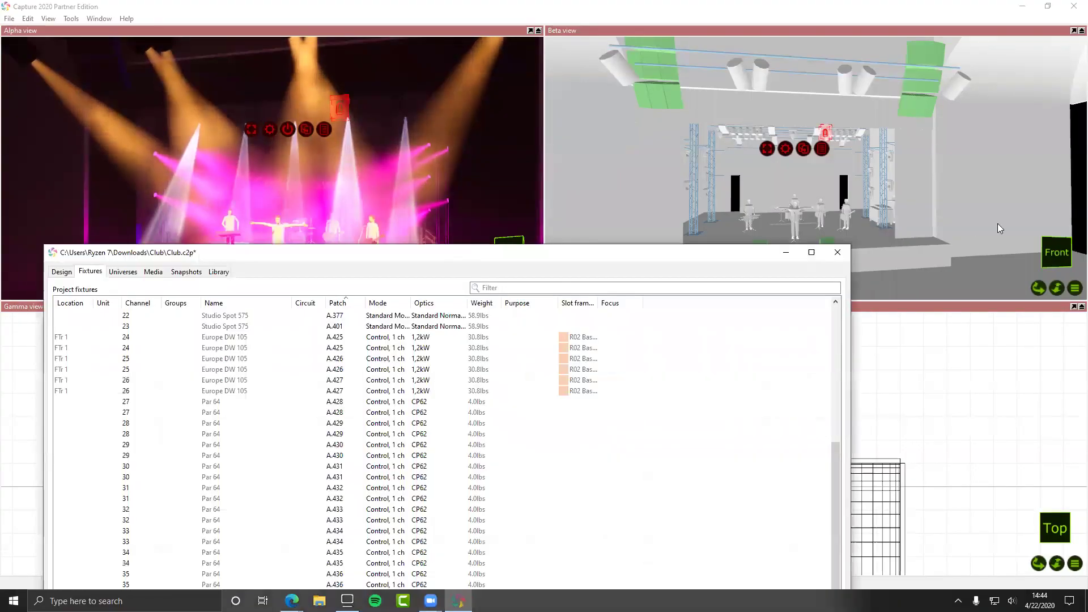
{"action": "key", "text": "alt+Tab"}
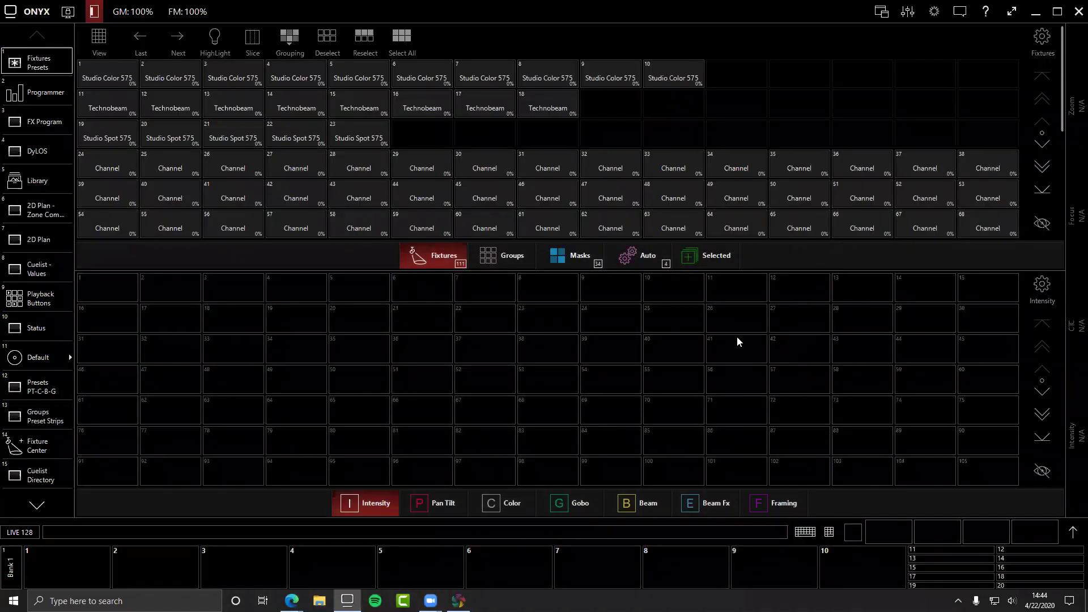
{"action": "key", "text": "alt+Tab"}
{"action": "left_click", "coordinate": [624, 323]}
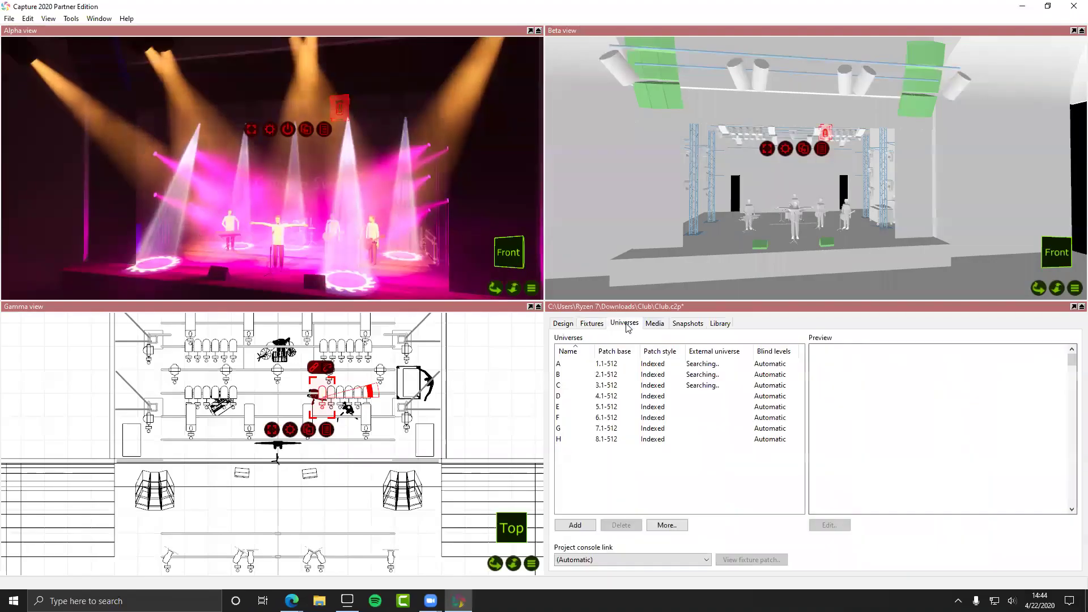
Step: Assign sACN Universe 1 as the external universe of universe A and select the first Studio Color 575 in its preview
{"action": "left_click", "coordinate": [714, 364]}
{"action": "left_click", "coordinate": [714, 364]}
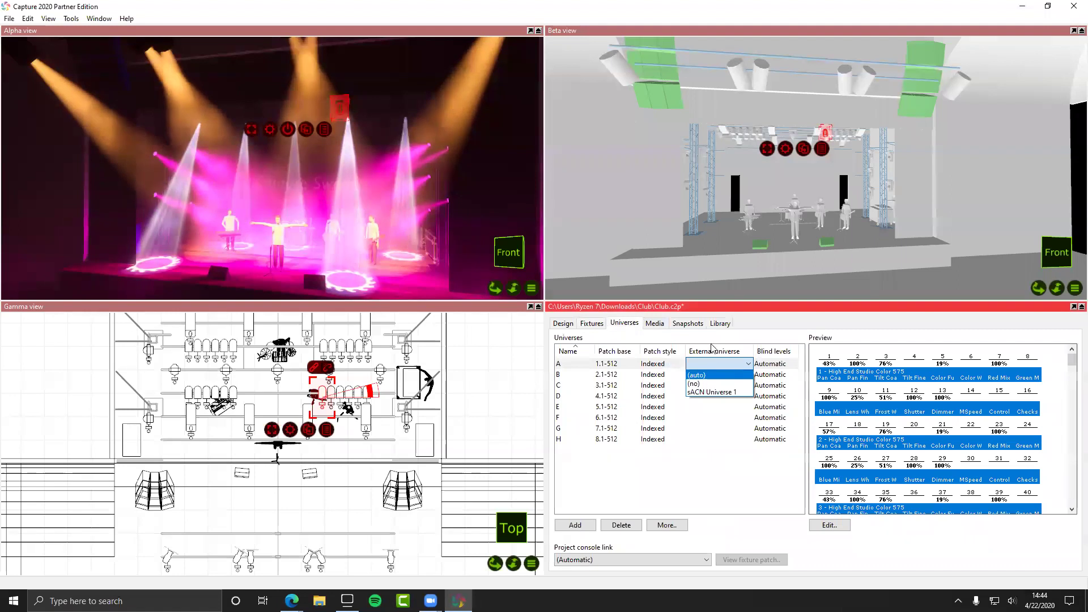
{"action": "left_click", "coordinate": [712, 375]}
{"action": "double_click", "coordinate": [713, 374]}
{"action": "left_click", "coordinate": [714, 363]}
{"action": "left_click", "coordinate": [714, 363]}
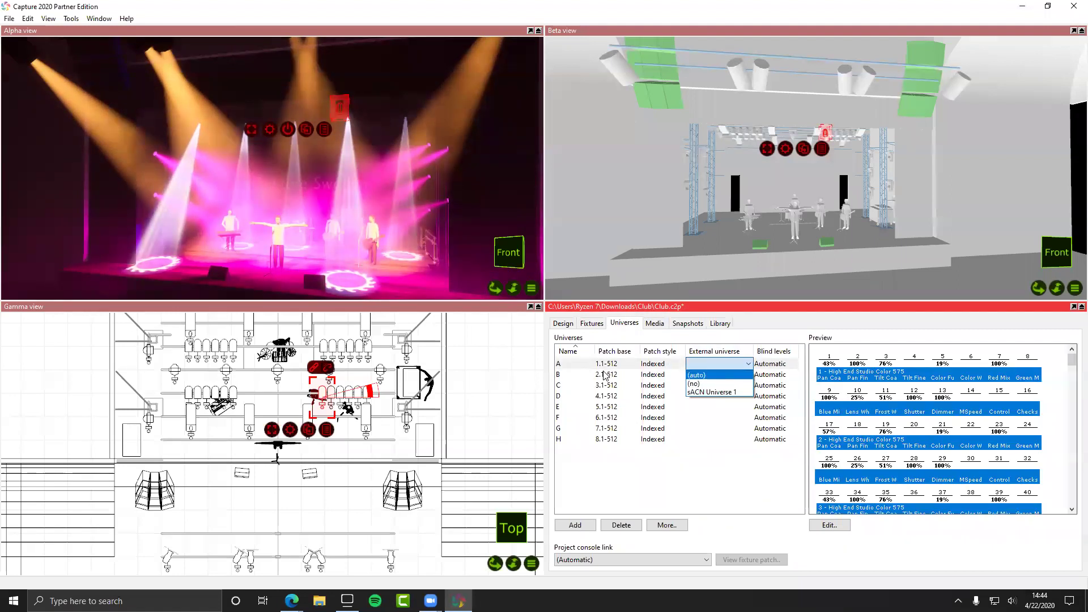
{"action": "left_click", "coordinate": [604, 375]}
{"action": "left_click", "coordinate": [713, 363]}
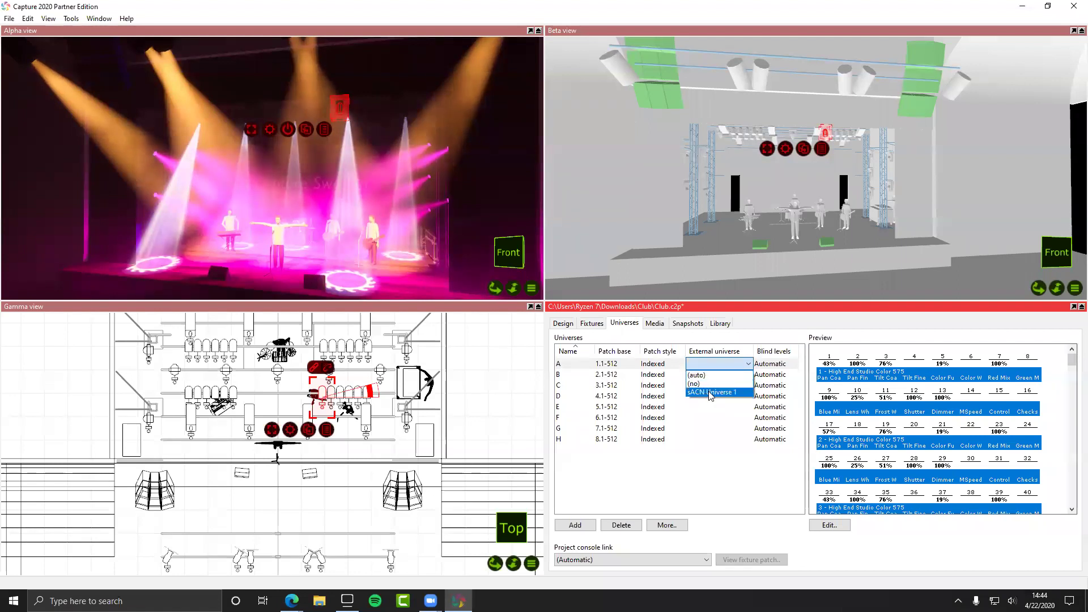
{"action": "left_click", "coordinate": [709, 393]}
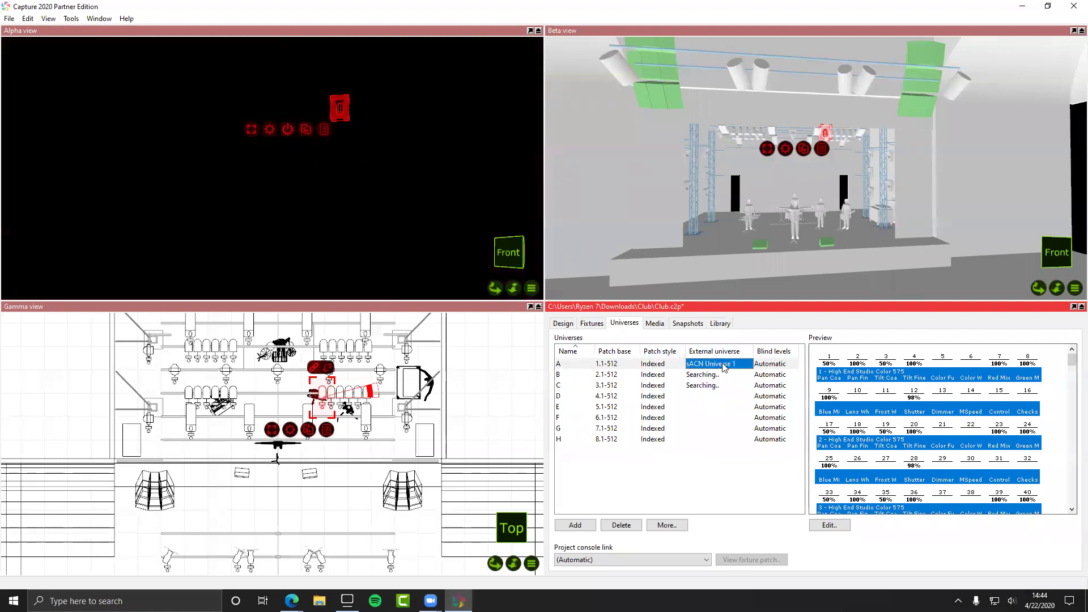
{"action": "left_click", "coordinate": [443, 194]}
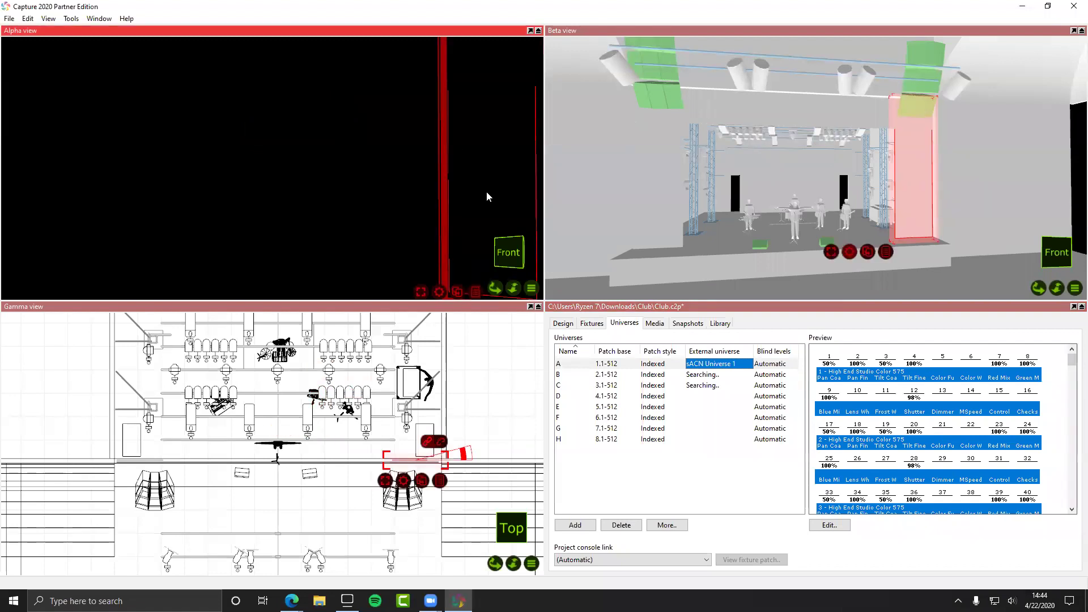
{"action": "left_click", "coordinate": [871, 394]}
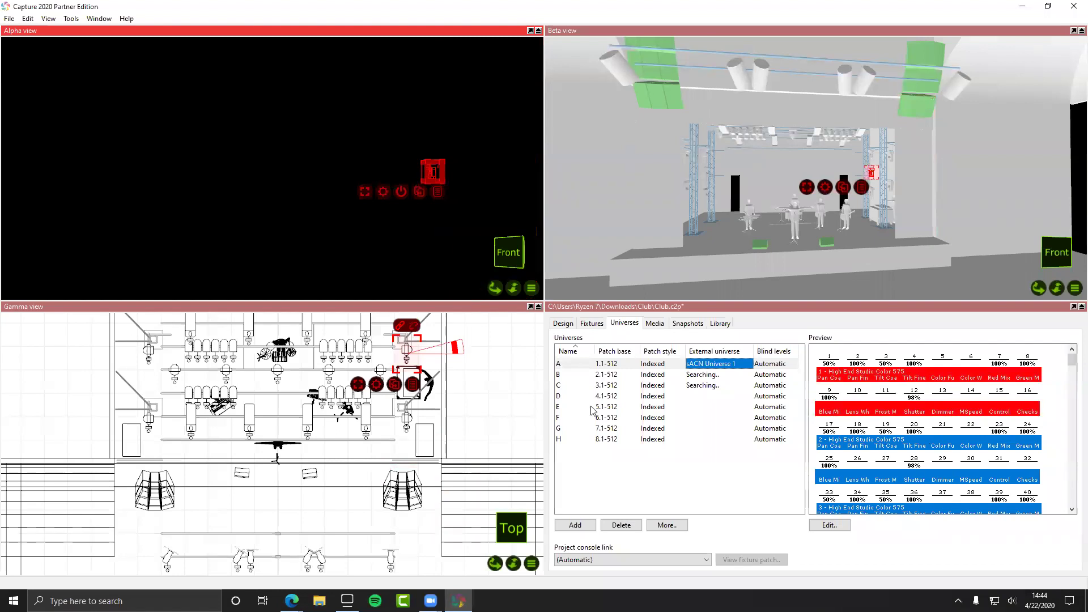
Step: In ONYX, turn on Highlight, select Studio Color 575 fixtures 1 to 10, and check their light in Capture
{"action": "key", "text": "alt+Tab"}
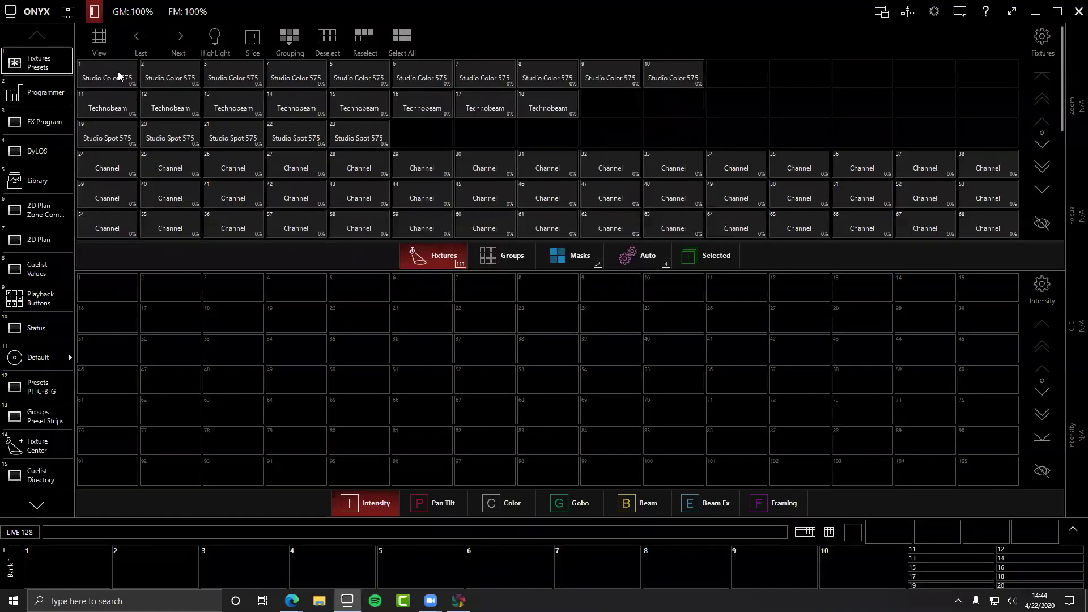
{"action": "left_click", "coordinate": [213, 50]}
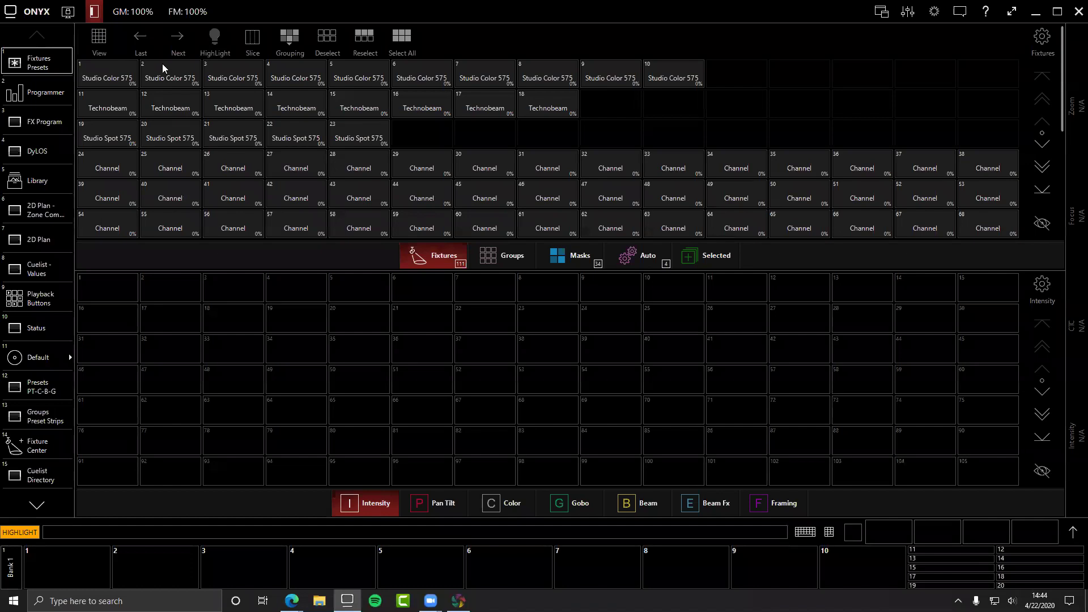
{"action": "left_click", "coordinate": [134, 73]}
{"action": "left_click_drag", "start_coordinate": [134, 74], "coordinate": [656, 104]}
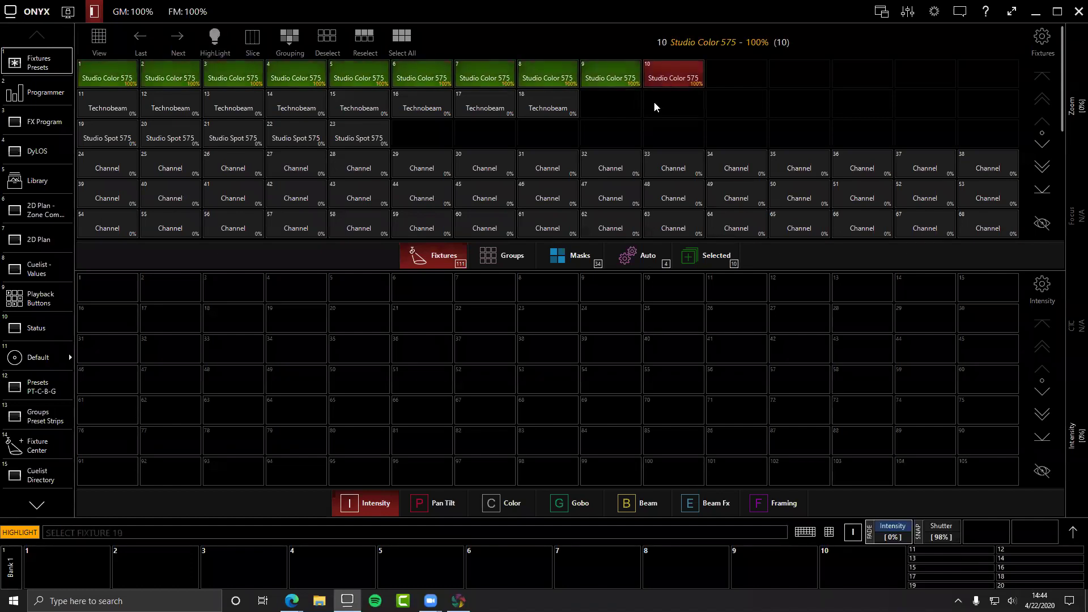
{"action": "key", "text": "alt+Tab"}
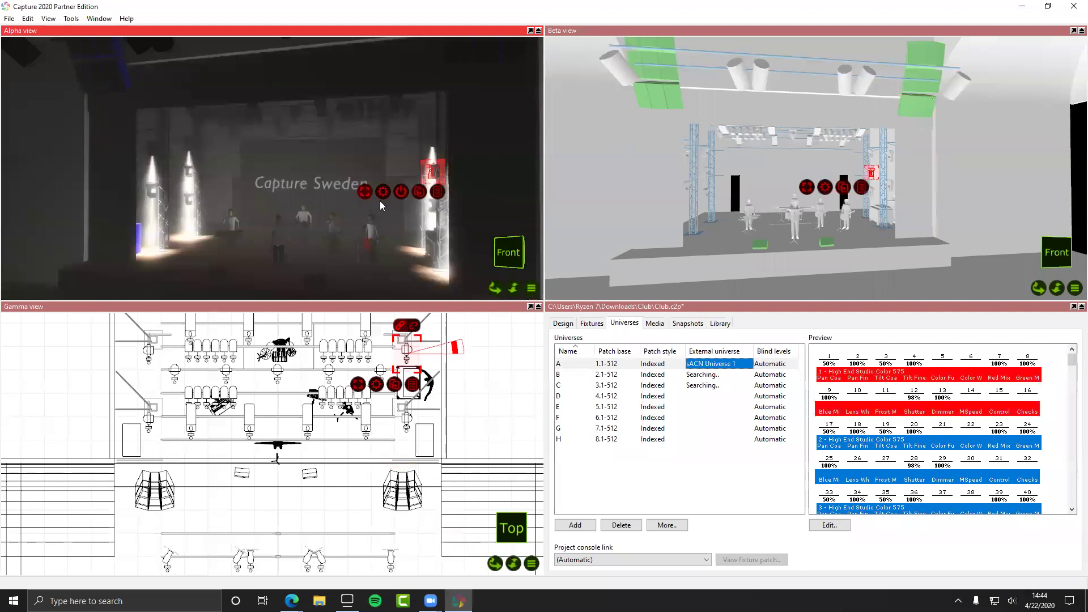
Step: Return to ONYX and place its reduced window beside Capture's Alpha and Gamma views
{"action": "key", "text": "alt+Tab"}
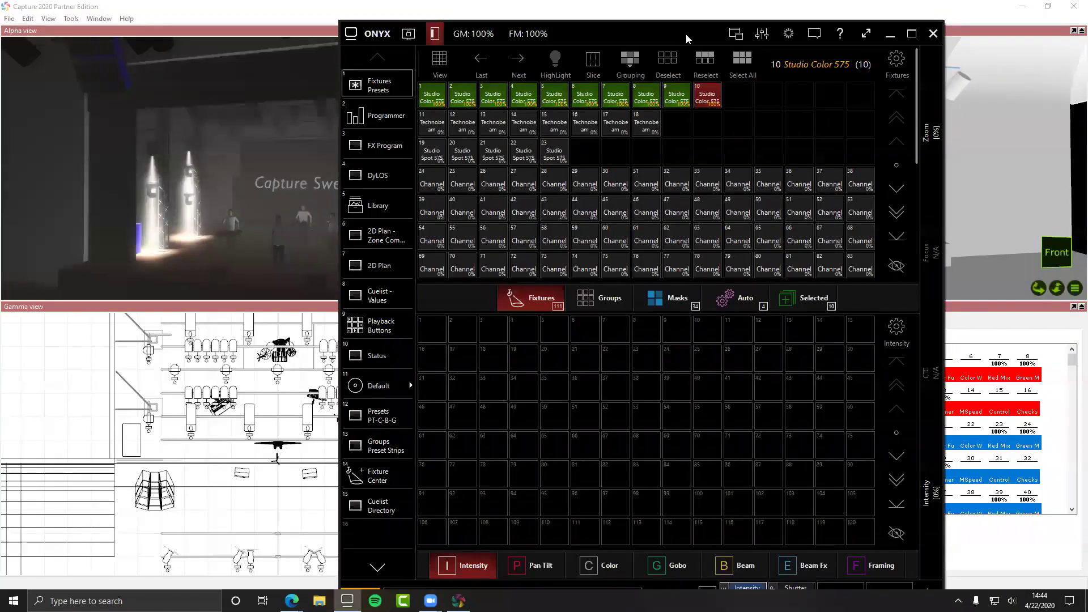
{"action": "double_click", "coordinate": [685, 38]}
{"action": "left_click", "coordinate": [1057, 13]}
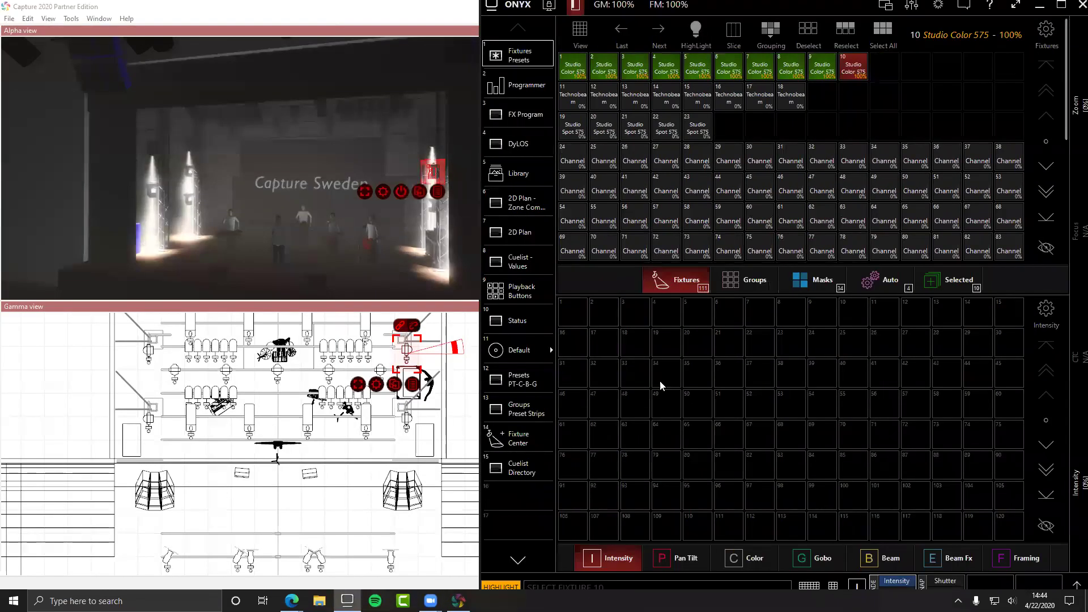
Step: Tilt the ten selected Studio Color 575 fixtures so their beams cross over the stage, and toggle Highlight off and back on
{"action": "left_click", "coordinate": [1072, 581]}
{"action": "left_click", "coordinate": [767, 290]}
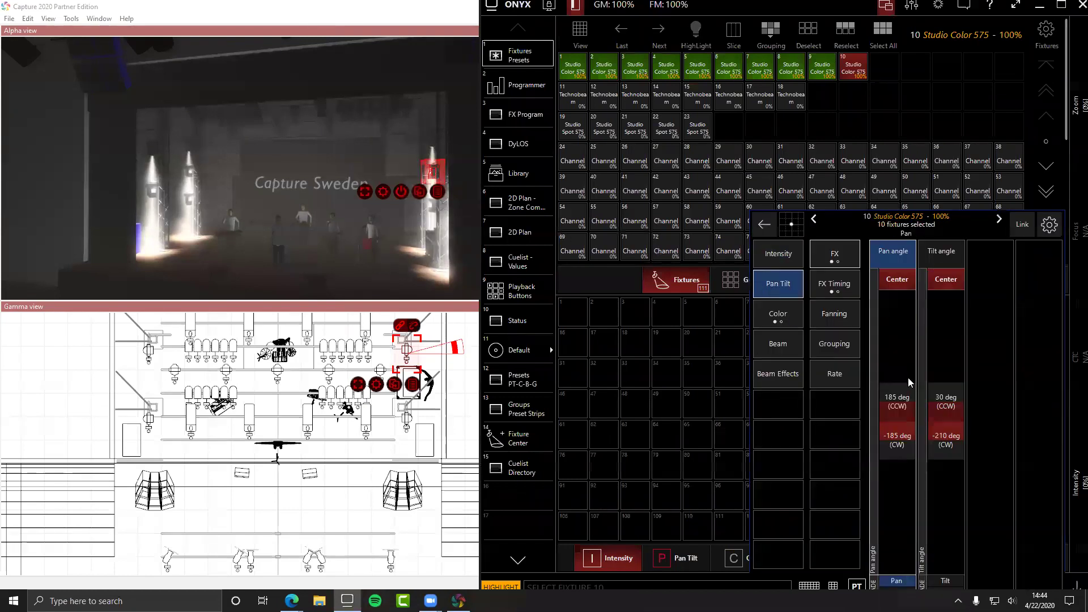
{"action": "left_click", "coordinate": [944, 431]}
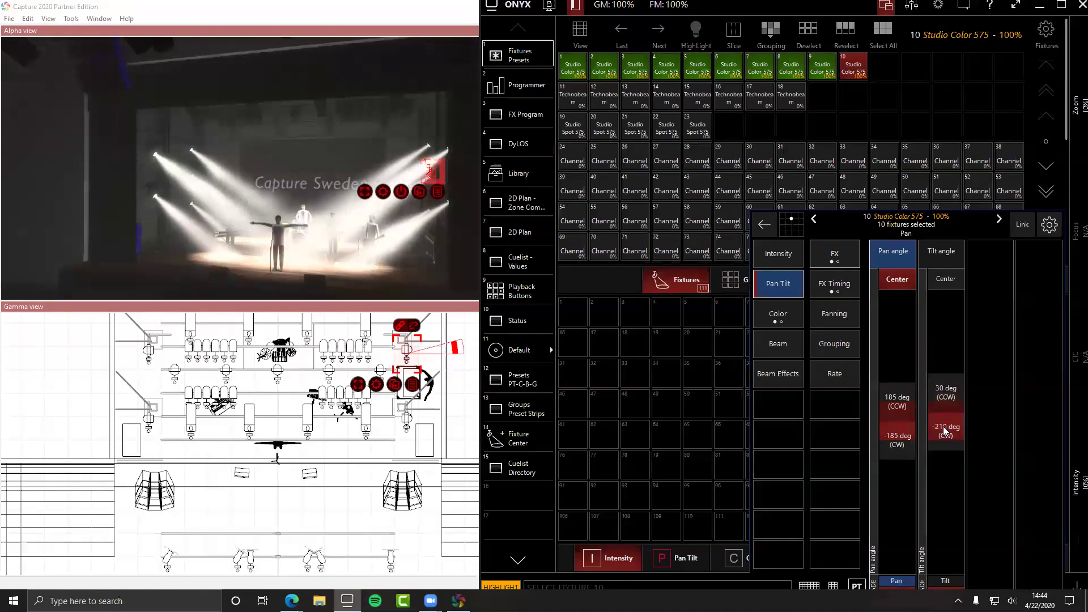
{"action": "left_click", "coordinate": [946, 429]}
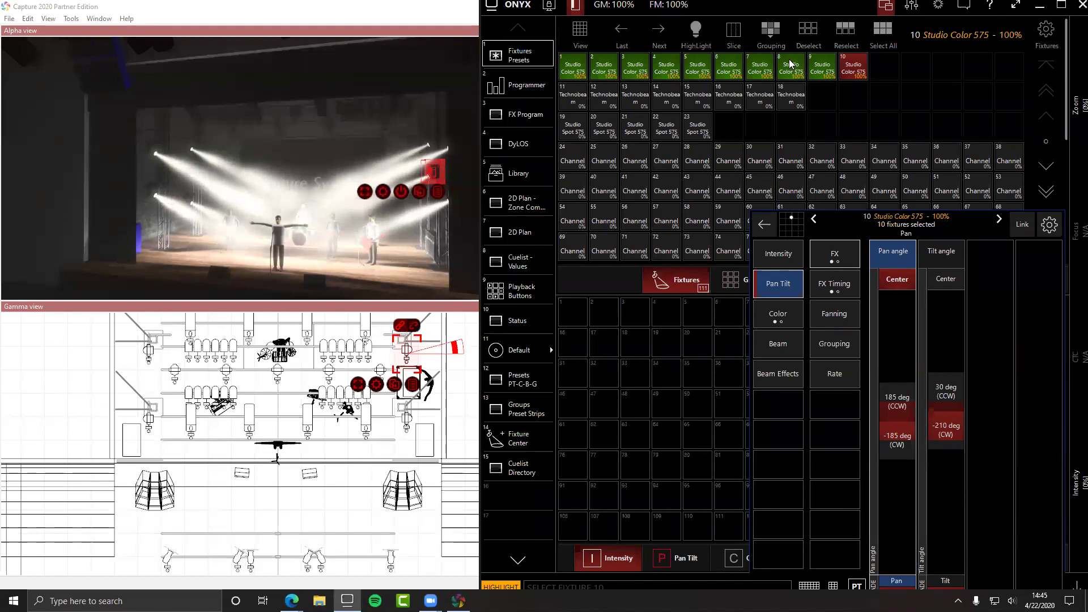
{"action": "left_click", "coordinate": [690, 39]}
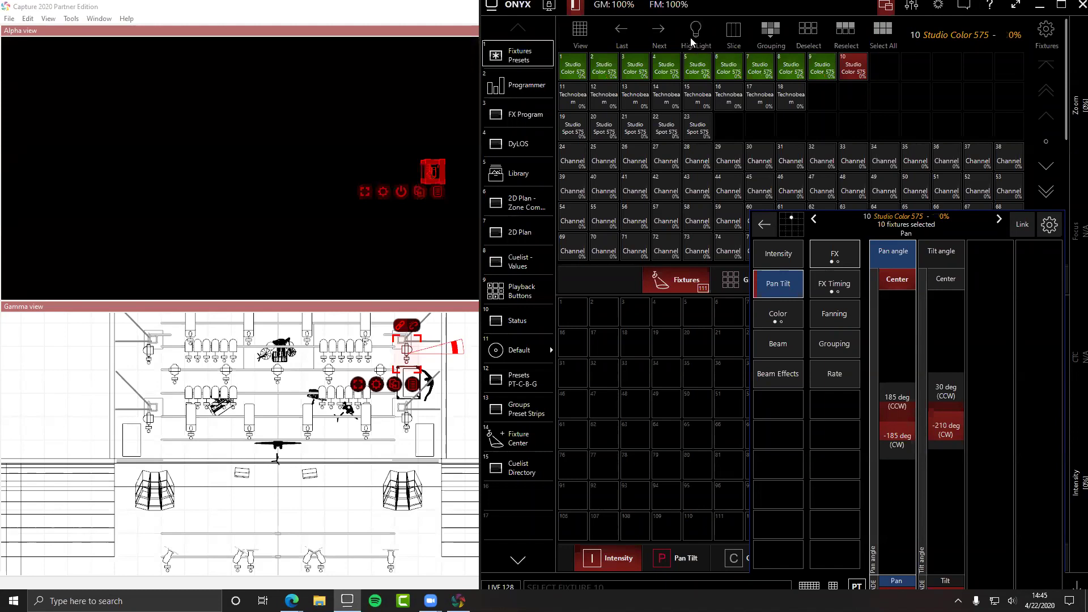
{"action": "left_click", "coordinate": [690, 37]}
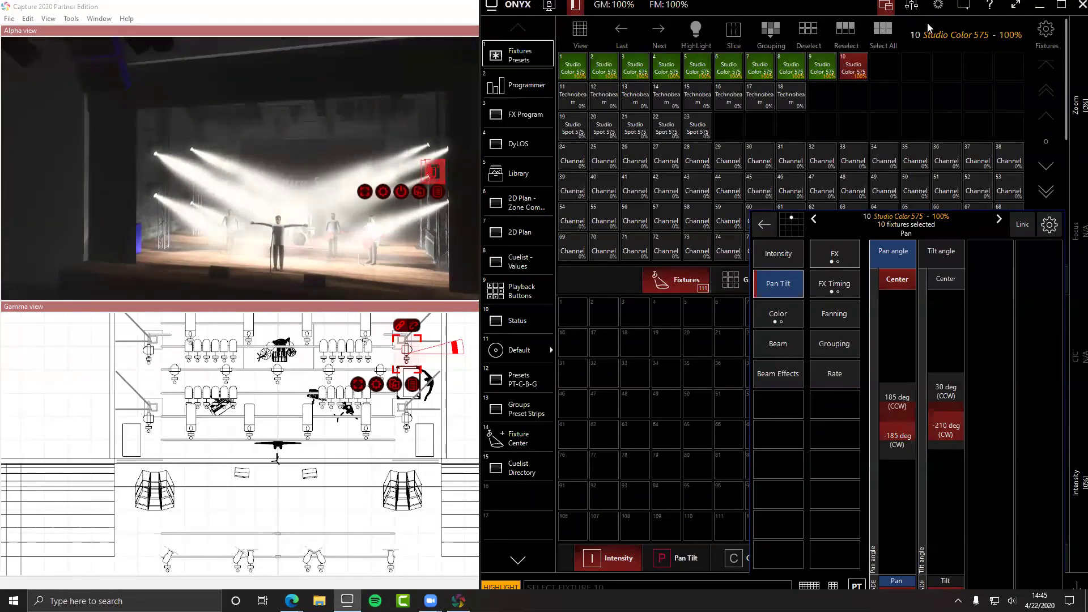
Step: Close ONYX, and close Capture while saving the changes to Club.c2p
{"action": "left_click", "coordinate": [1080, 6]}
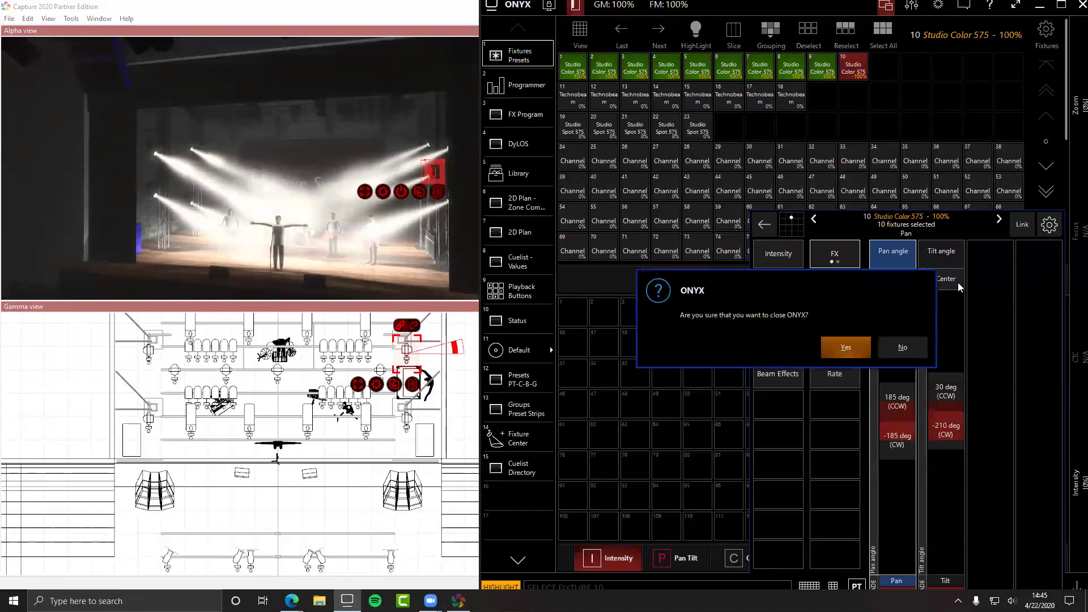
{"action": "left_click", "coordinate": [845, 348]}
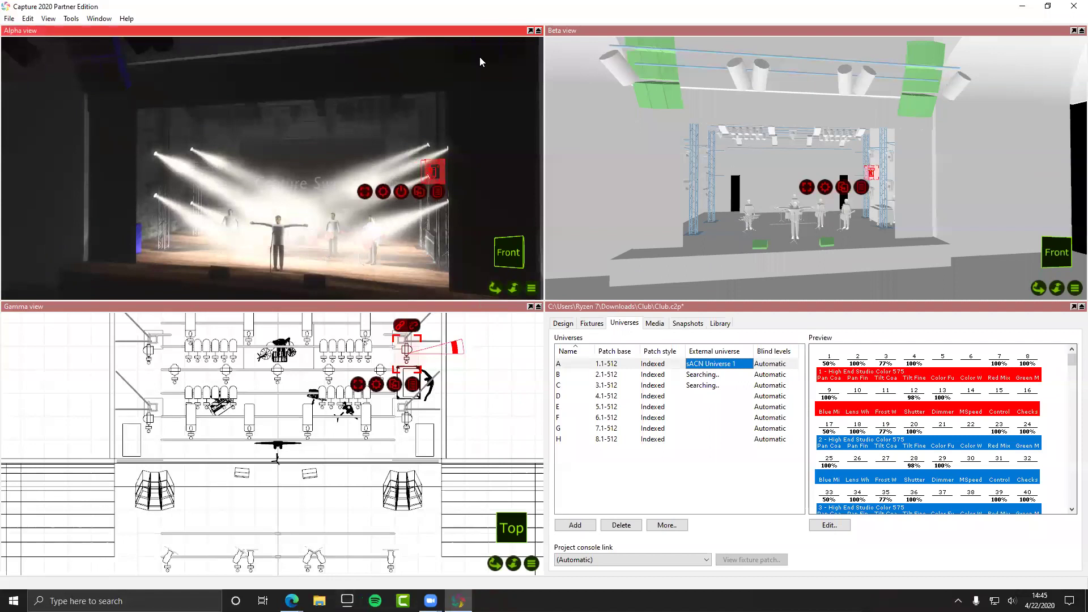
{"action": "key", "text": "alt+F4"}
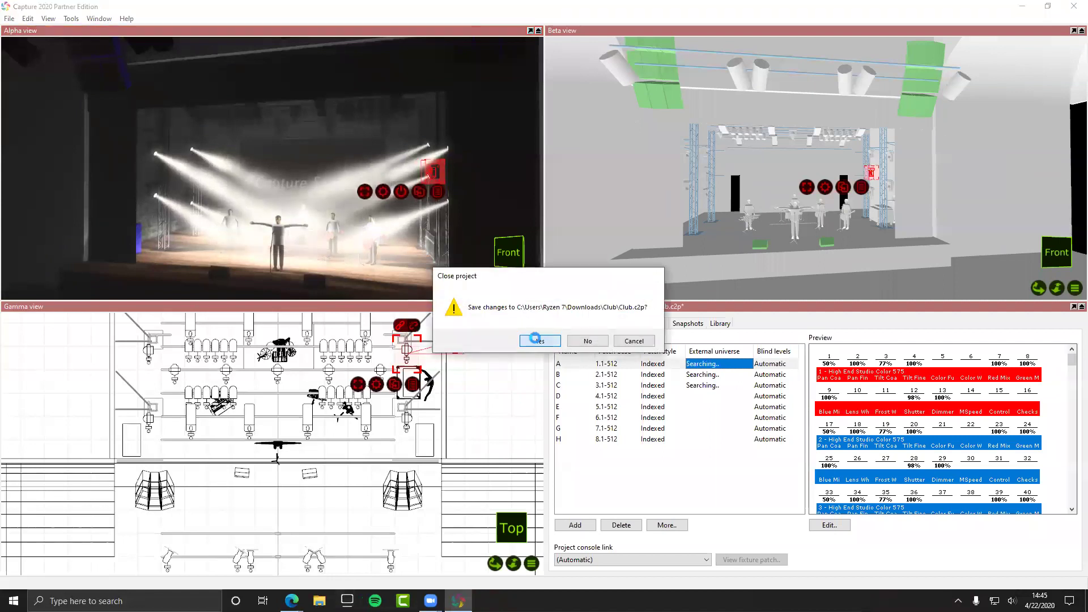
{"action": "left_click", "coordinate": [539, 341]}
Step: Relaunch Capture 2020, open the recent project Club.c2p and maximize the window
{"action": "key", "text": "super"}
{"action": "type", "text": "ony"}
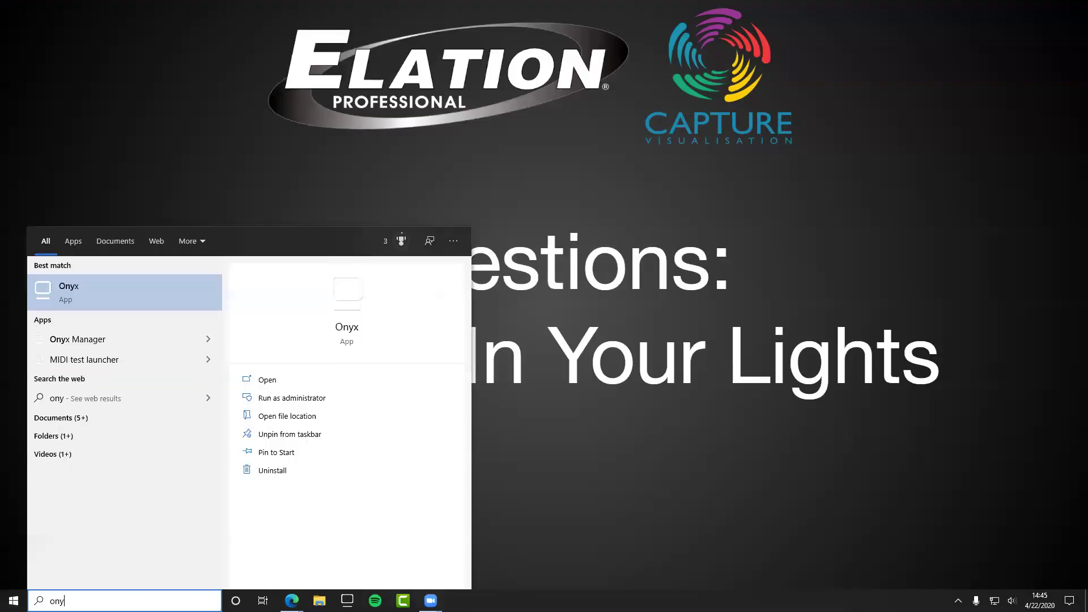
{"action": "key", "text": "BackSpace"}
{"action": "key", "text": "BackSpace"}
{"action": "key", "text": "BackSpace"}
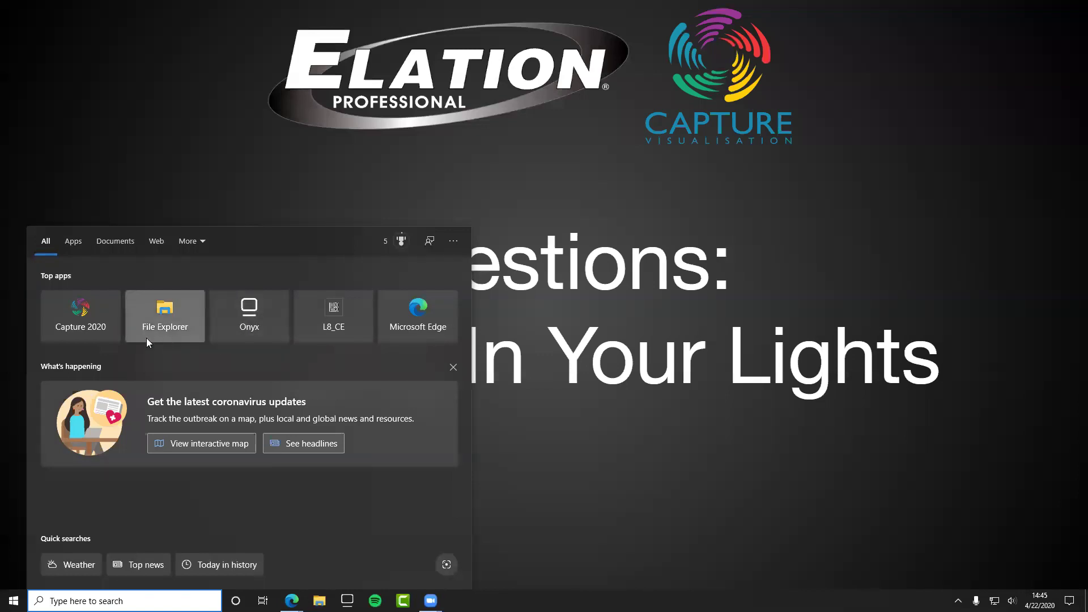
{"action": "left_click", "coordinate": [211, 219]}
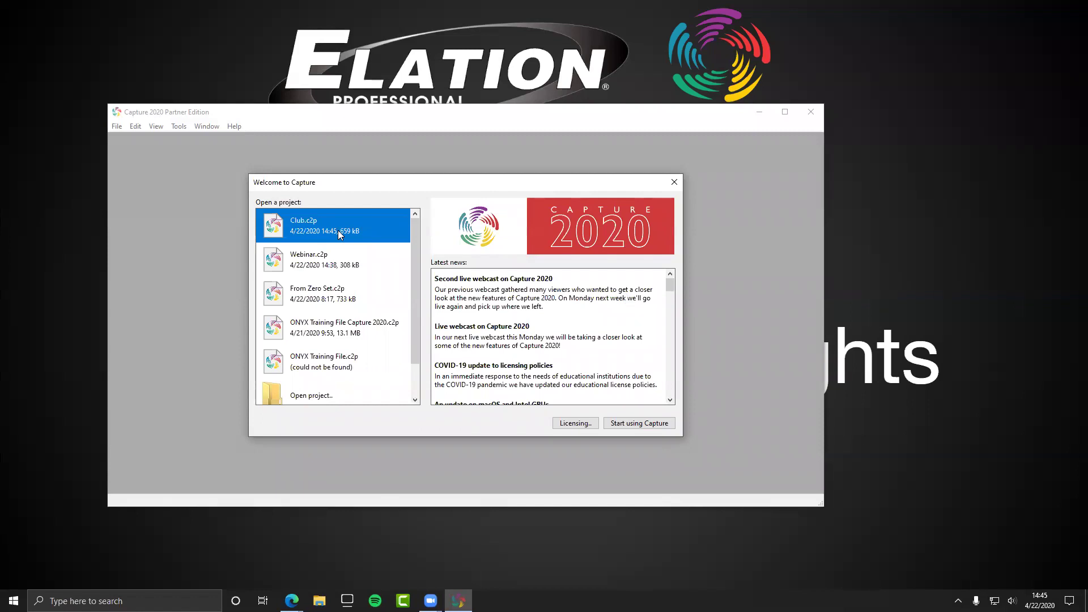
{"action": "double_click", "coordinate": [337, 230]}
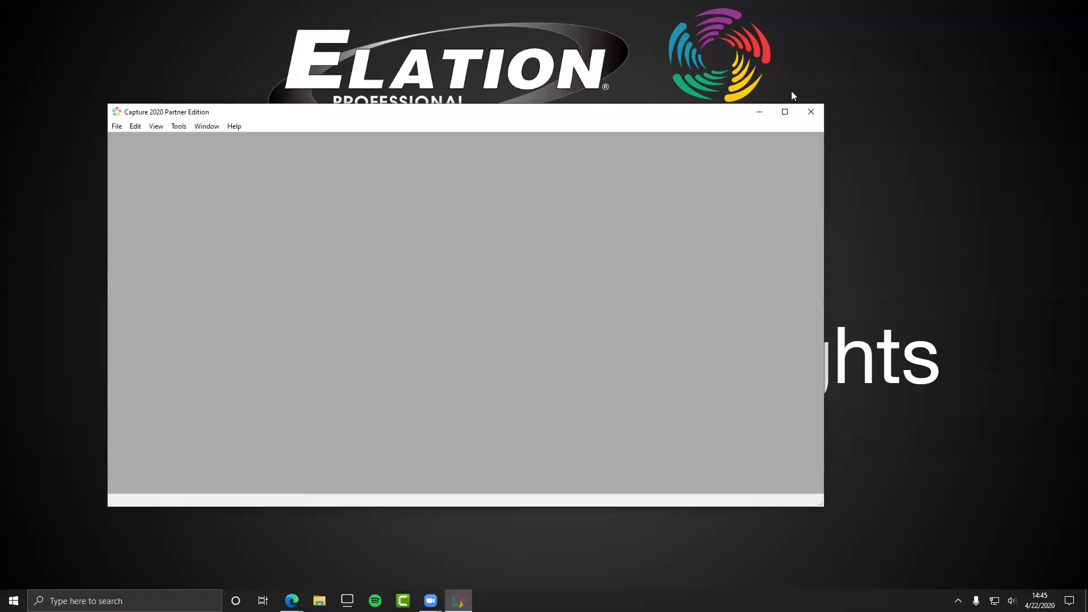
{"action": "left_click", "coordinate": [784, 112]}
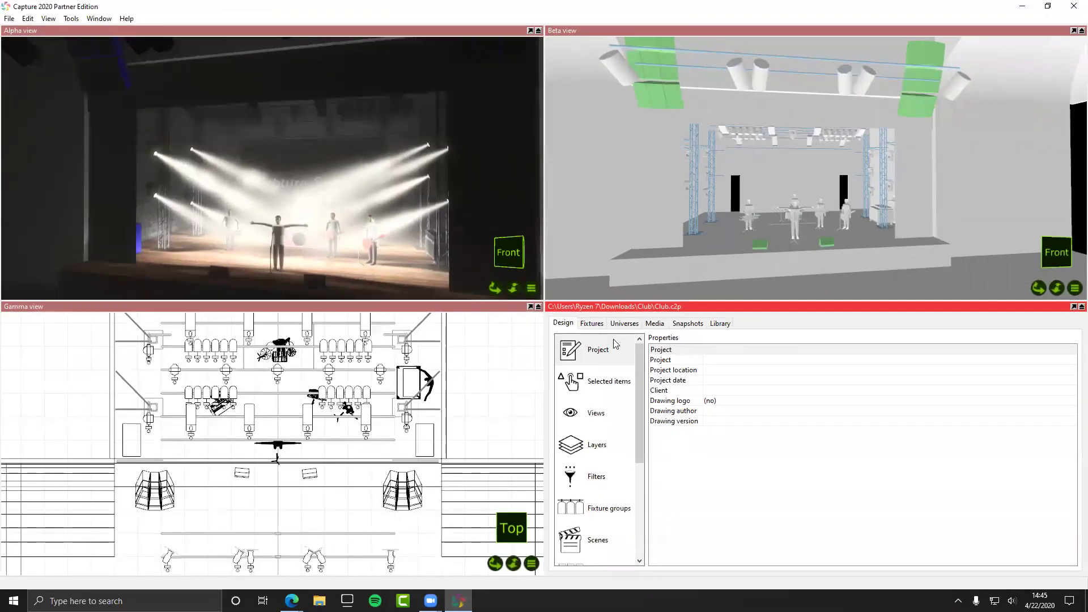
Step: Check the external universe assignments of the reopened Club project and return to its Design properties
{"action": "left_click", "coordinate": [592, 324]}
{"action": "left_click", "coordinate": [623, 323]}
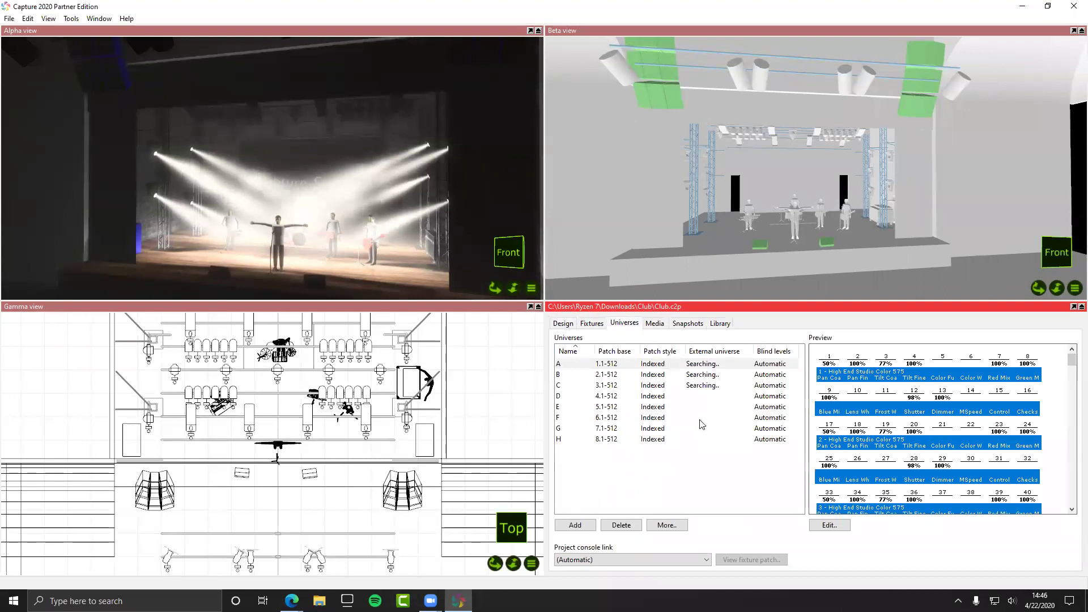
{"action": "left_click", "coordinate": [568, 327]}
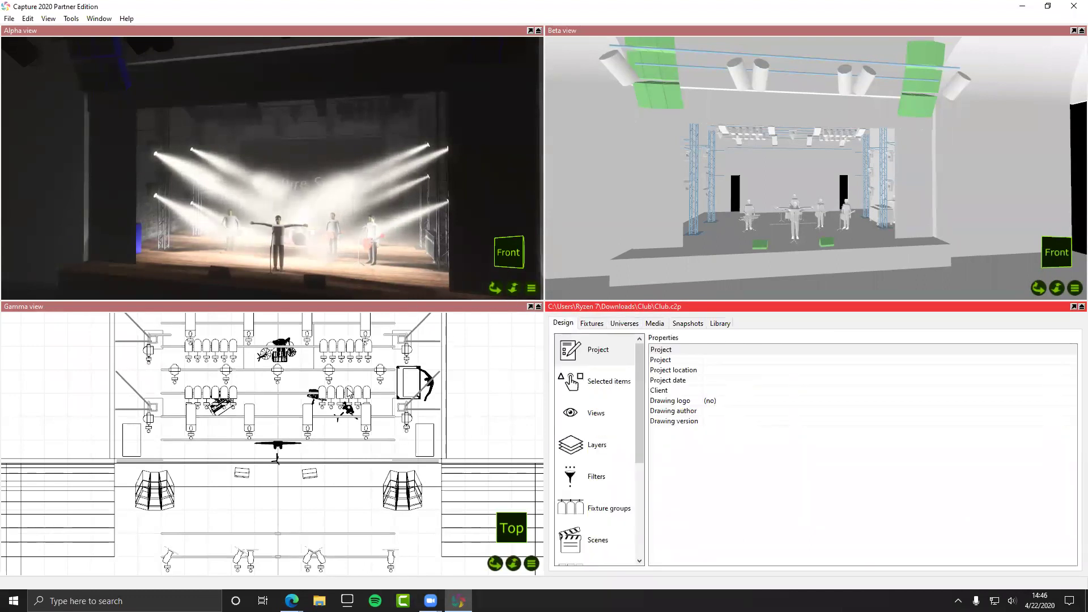
Step: Zoom the Gamma view's top plan and orbit it around the stage to inspect the rig from several sides
{"action": "scroll", "coordinate": [350, 392], "scroll_direction": "down", "scroll_amount": 5}
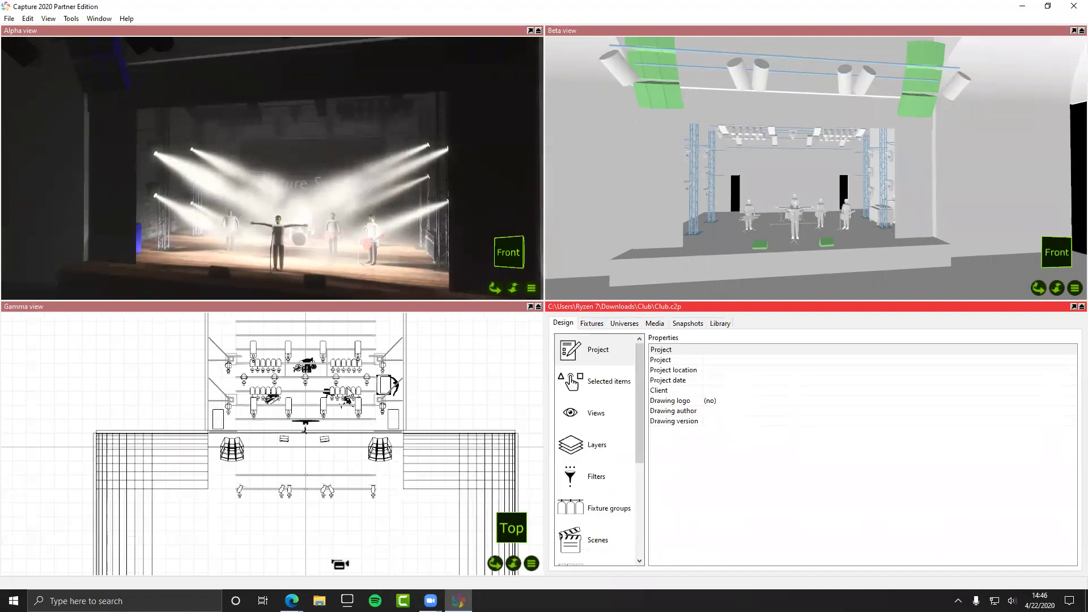
{"action": "scroll", "coordinate": [348, 392], "scroll_direction": "up", "scroll_amount": 5}
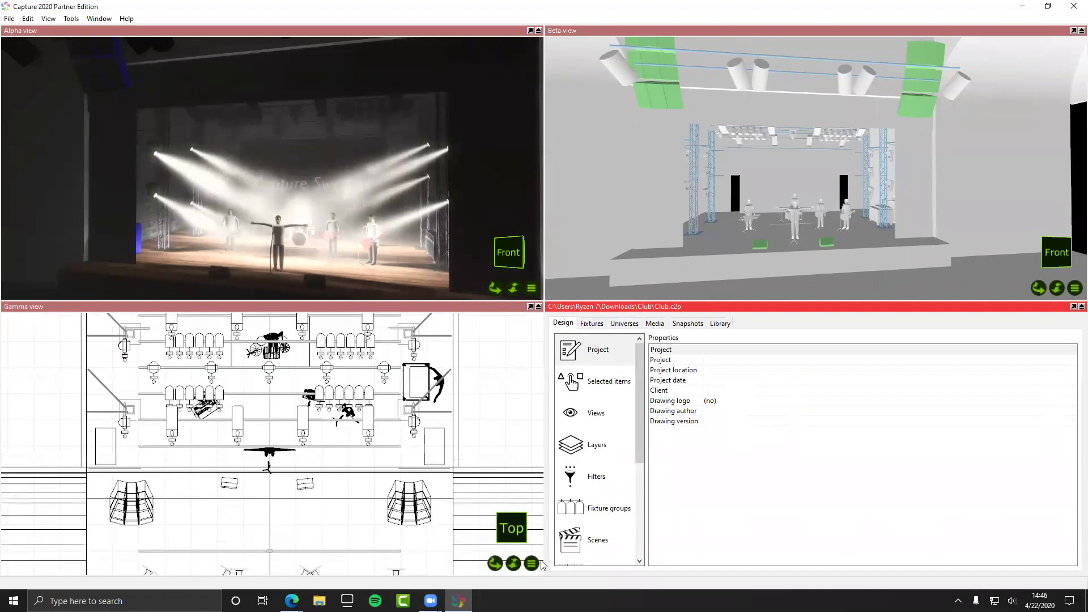
{"action": "left_click", "coordinate": [498, 565]}
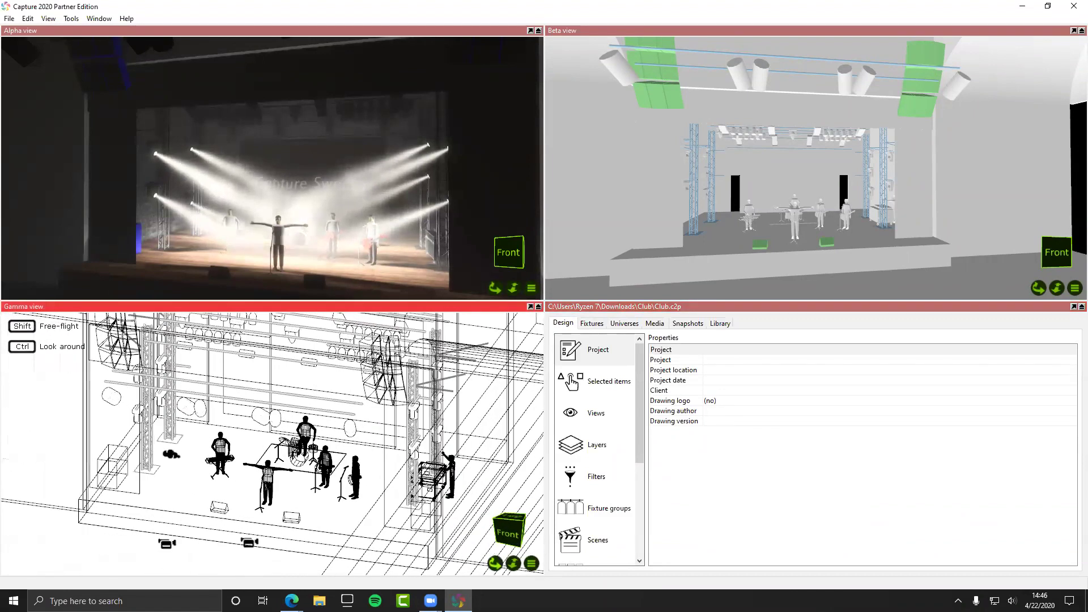
{"action": "left_click", "coordinate": [495, 563]}
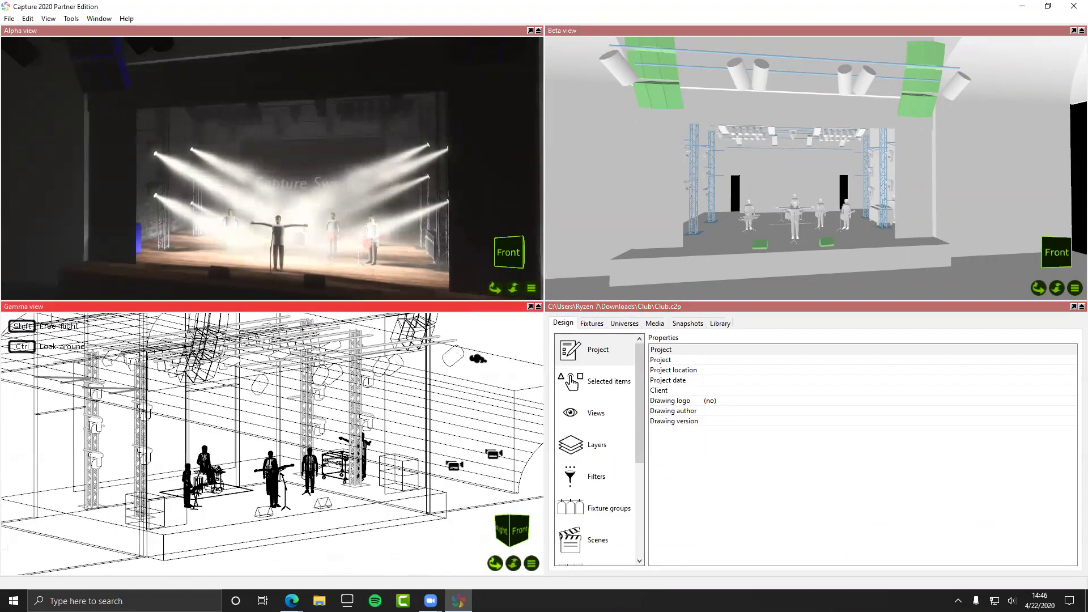
{"action": "left_click", "coordinate": [495, 563]}
{"action": "left_click", "coordinate": [495, 563]}
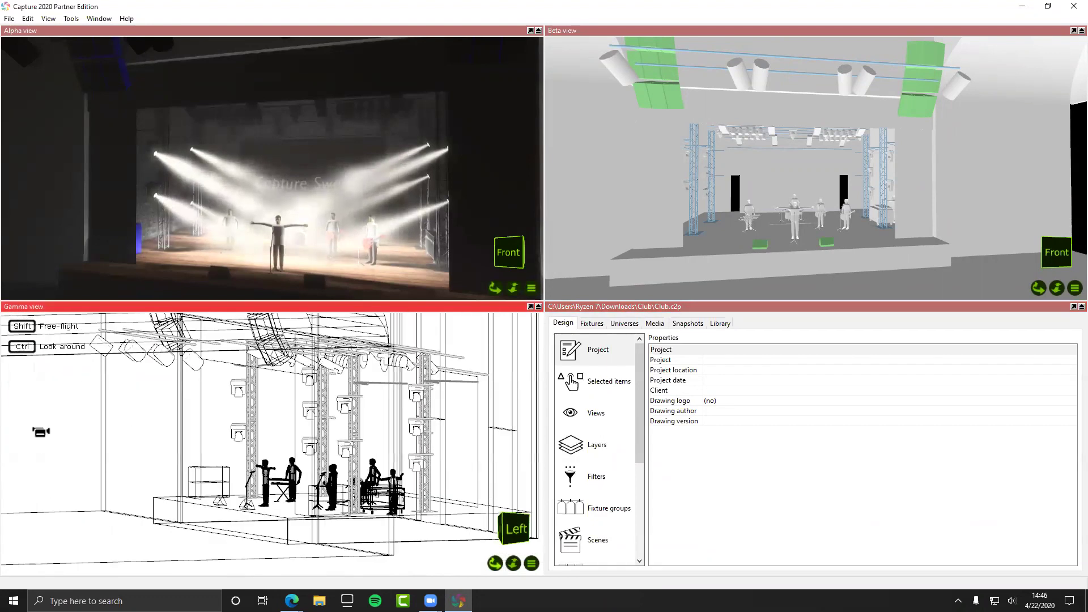
{"action": "left_click", "coordinate": [495, 563]}
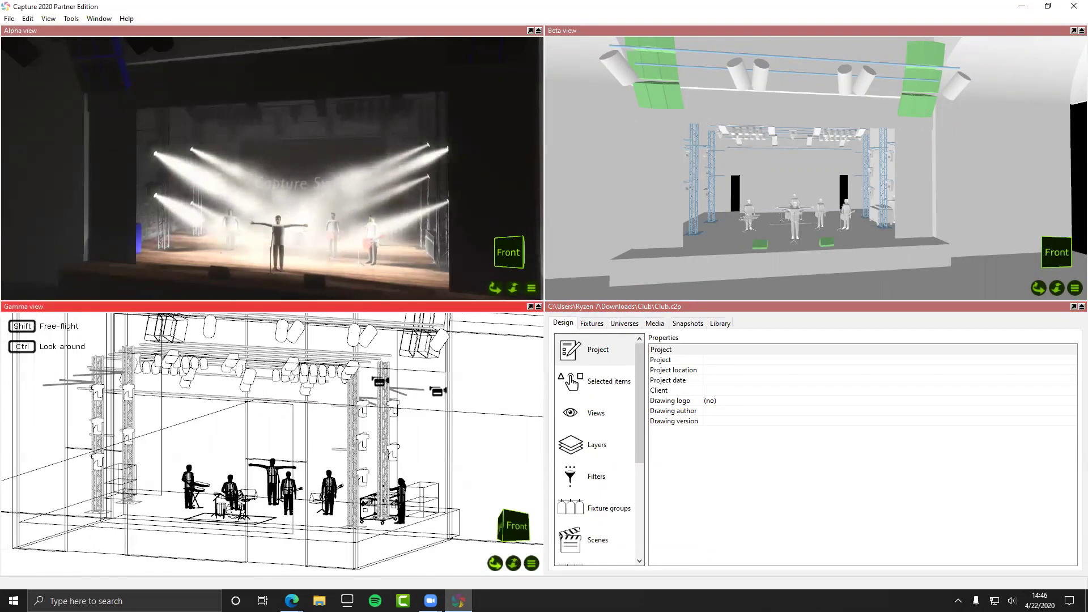
{"action": "left_click", "coordinate": [495, 562]}
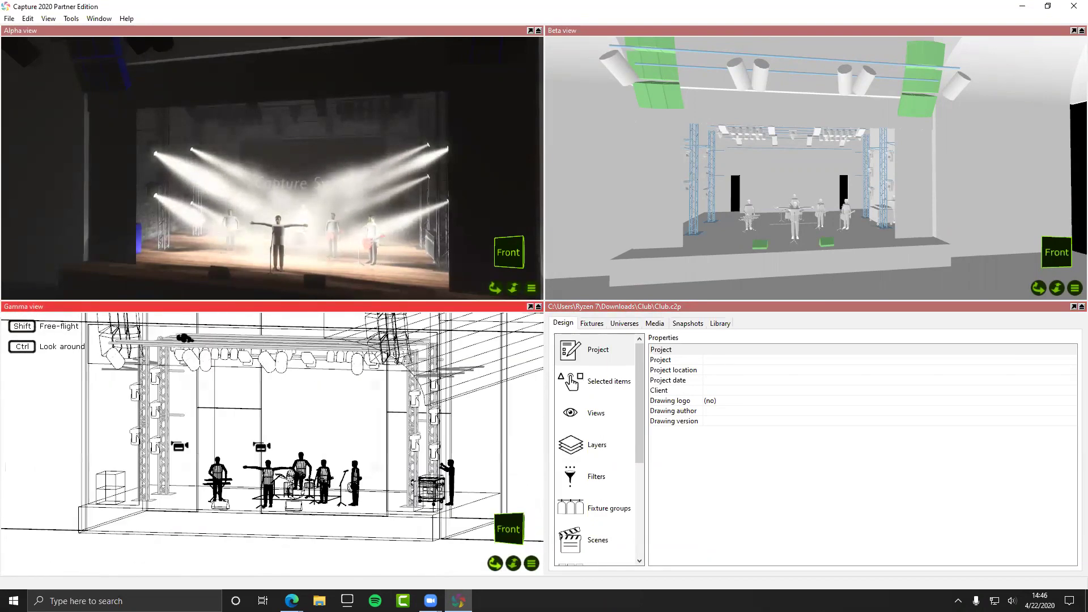
Step: Switch the Gamma view through the Custom and Plot styles to Wireframe, with the stage seen from the front
{"action": "left_click", "coordinate": [531, 563]}
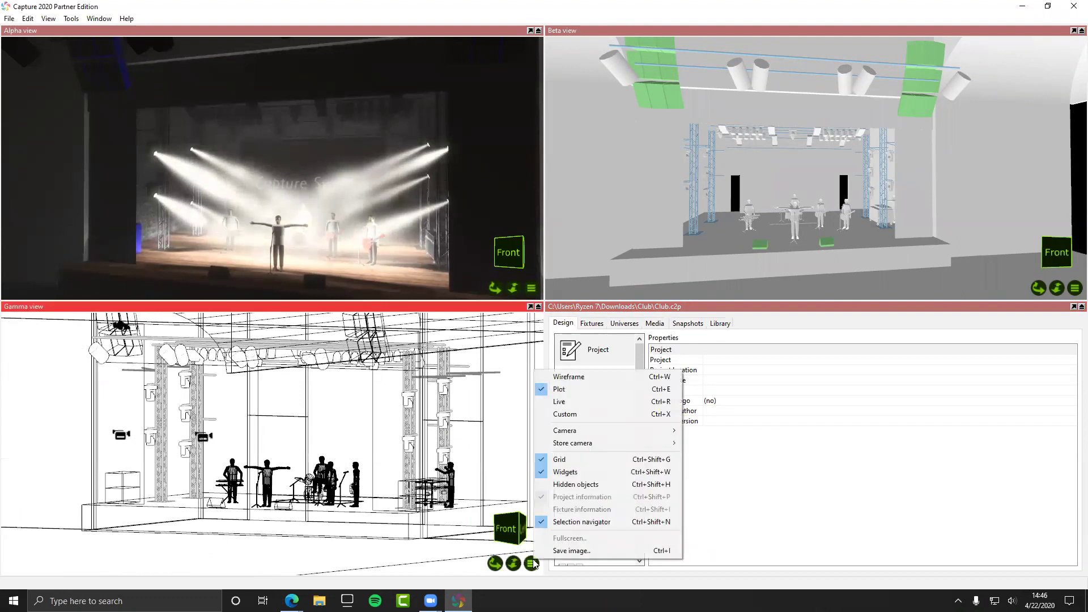
{"action": "left_click", "coordinate": [571, 418]}
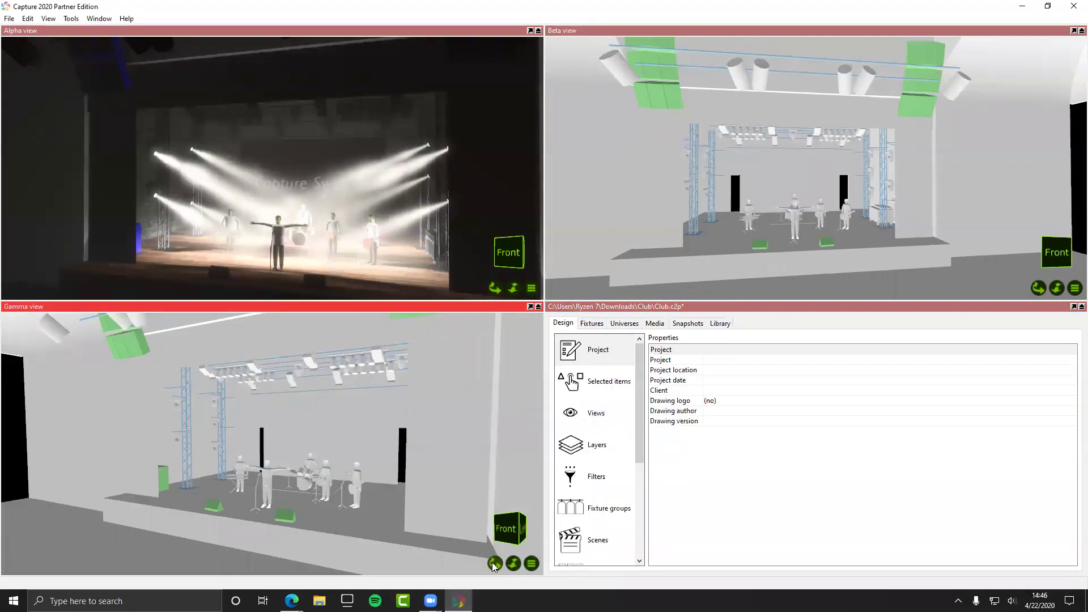
{"action": "left_click", "coordinate": [530, 563]}
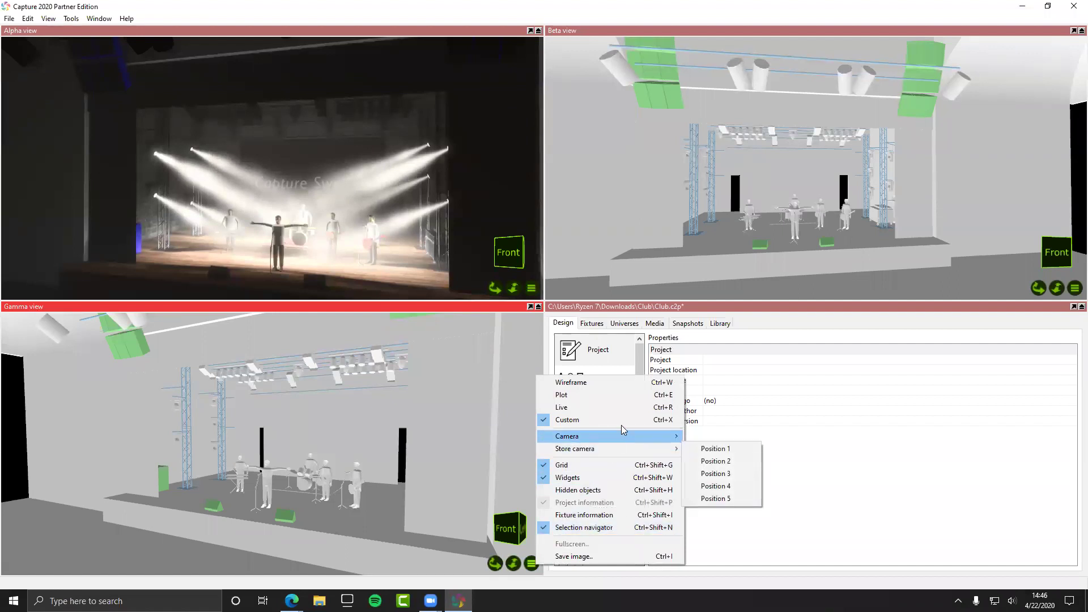
{"action": "left_click", "coordinate": [615, 395]}
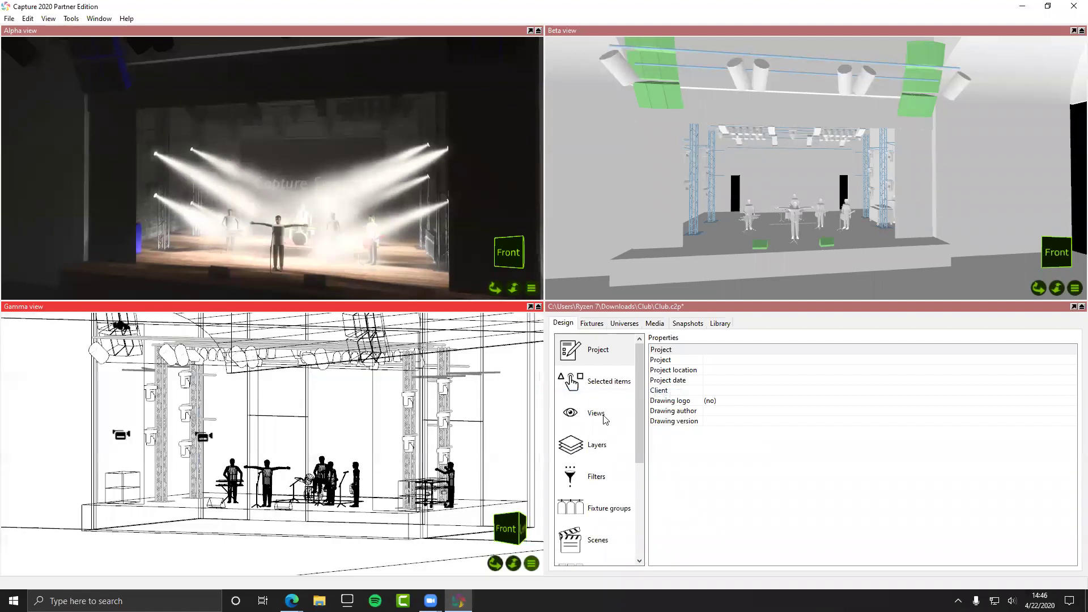
{"action": "left_click", "coordinate": [531, 563]}
{"action": "left_click", "coordinate": [564, 380]}
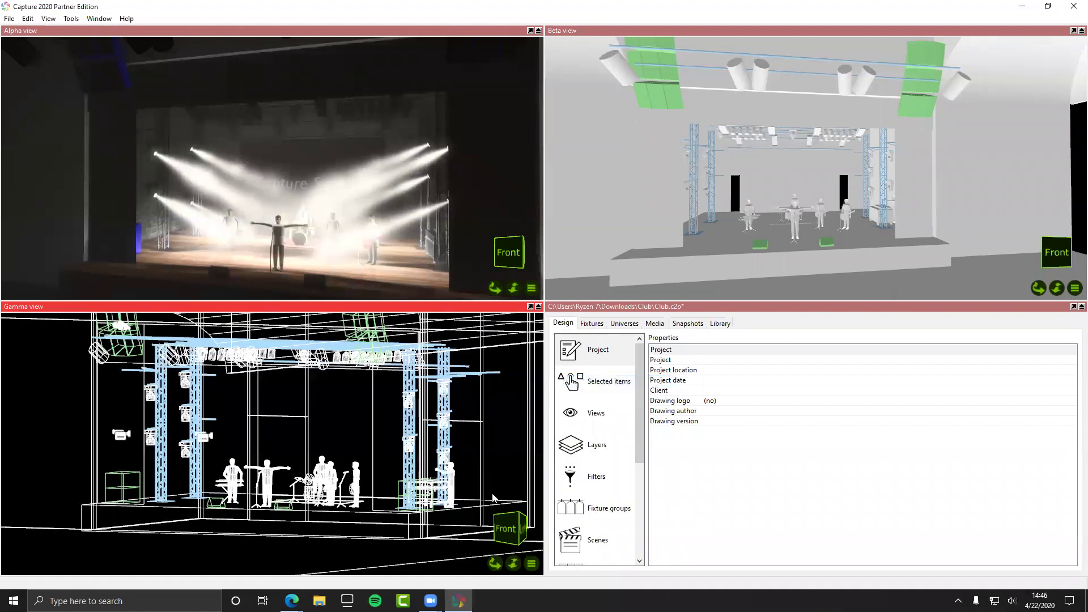
{"action": "left_click_drag", "start_coordinate": [493, 498], "coordinate": [361, 539]}
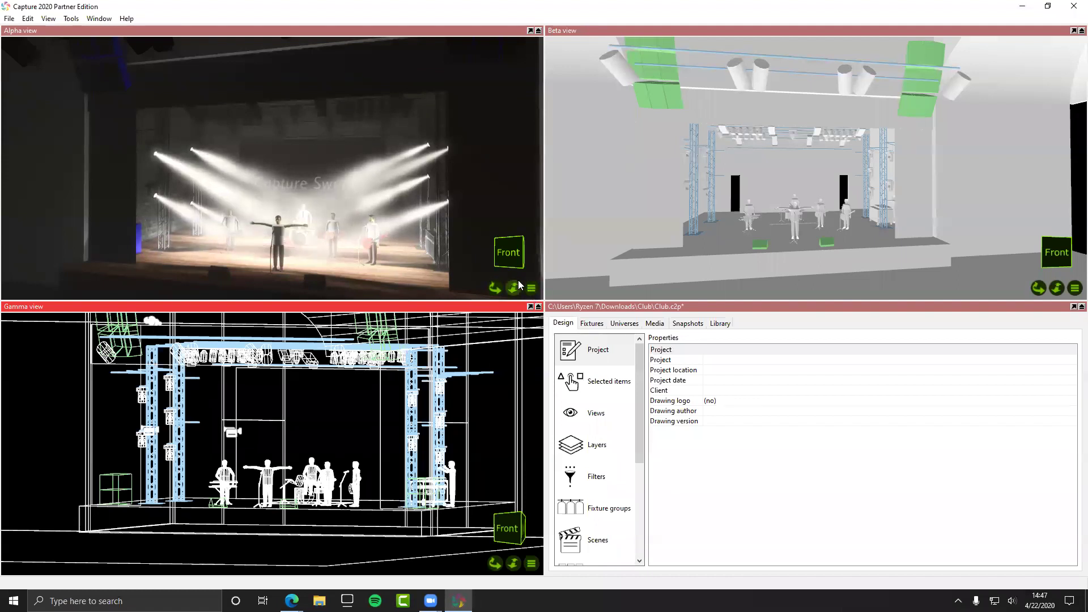
Step: Orbit the Alpha view and swing its camera between the top, right and front views, ending at the front
{"action": "left_click_drag", "start_coordinate": [496, 285], "coordinate": [521, 290]}
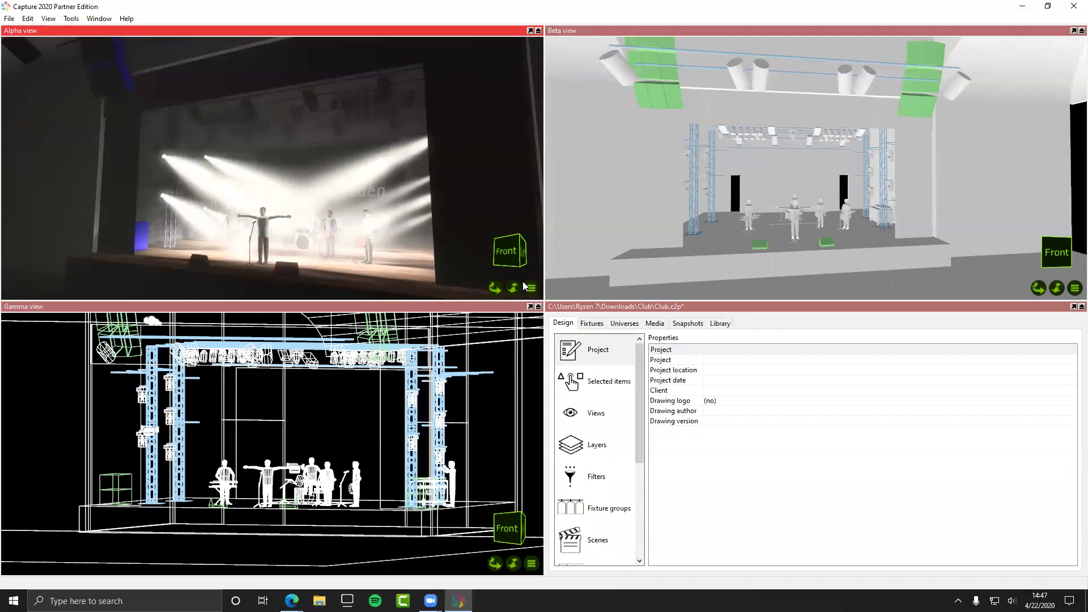
{"action": "key", "text": "t"}
{"action": "key", "text": "f"}
{"action": "key", "text": "r"}
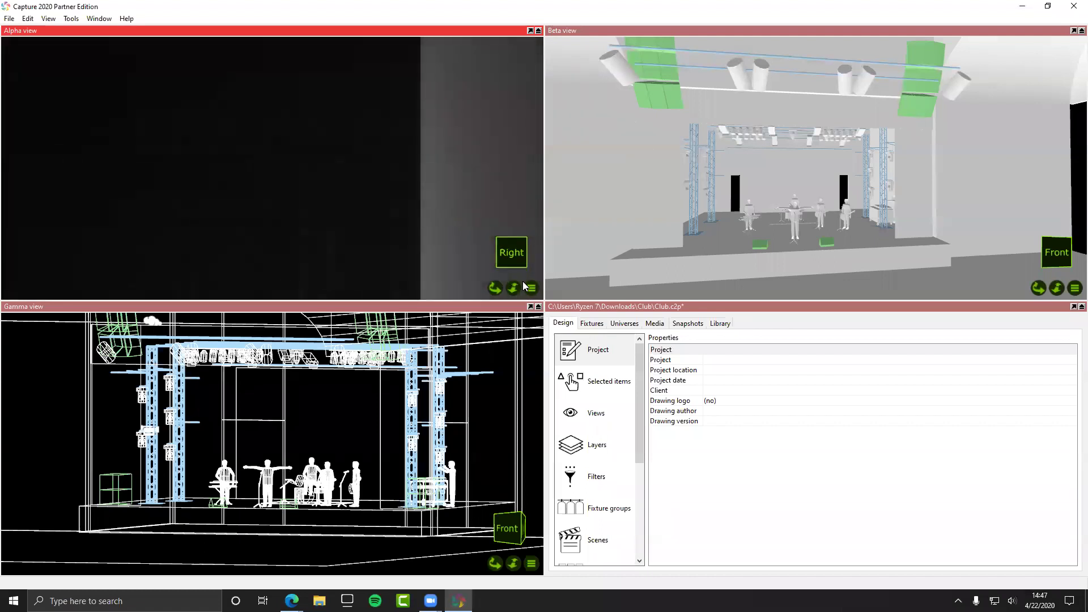
{"action": "key", "text": "f"}
{"action": "key", "text": "t"}
{"action": "key", "text": "f"}
{"action": "key", "text": "t"}
{"action": "key", "text": "f"}
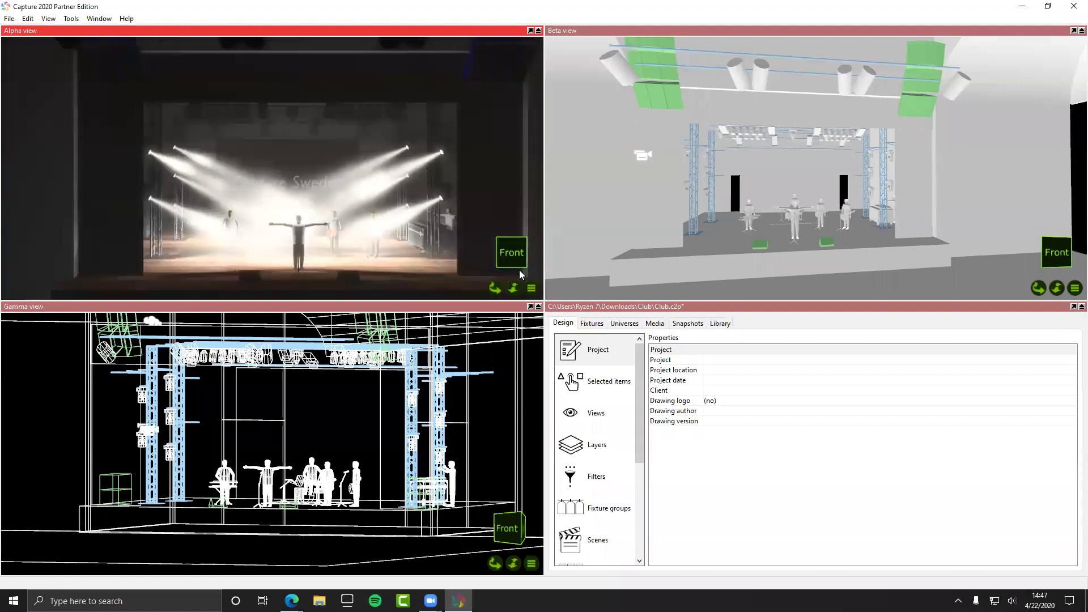
Step: Review the Alpha view's camera commands, including the swing, focus and stored position options
{"action": "left_click", "coordinate": [531, 288]}
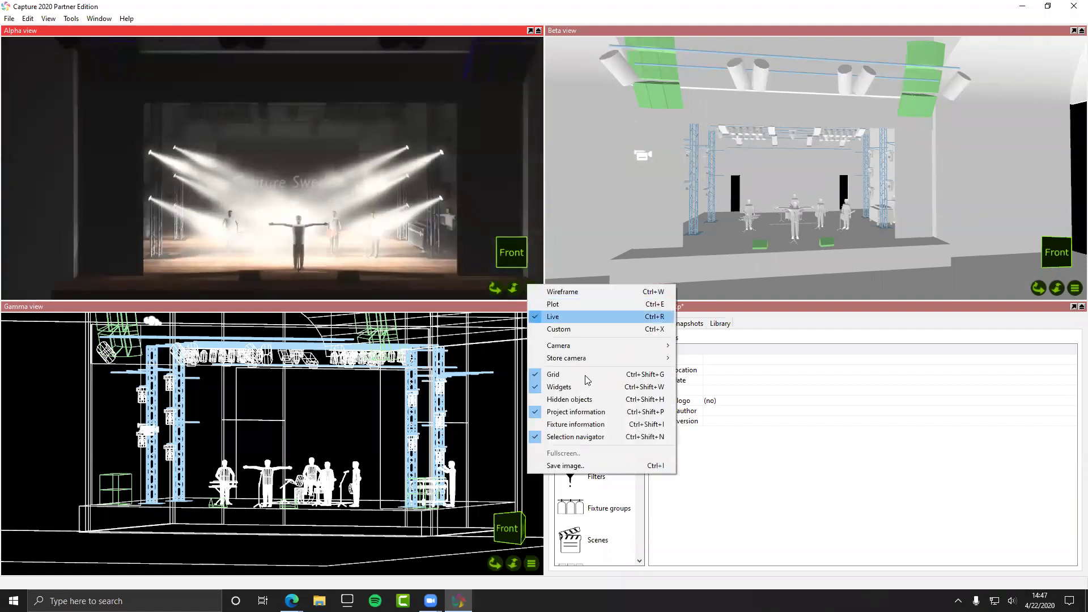
{"action": "mouse_move", "coordinate": [610, 347]}
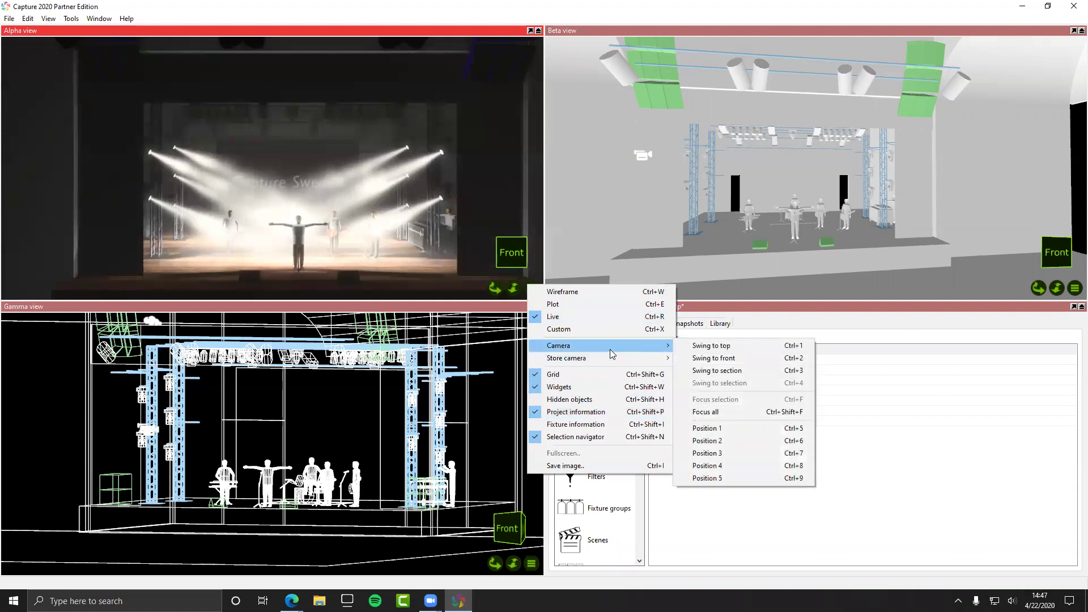
{"action": "left_click", "coordinate": [788, 433]}
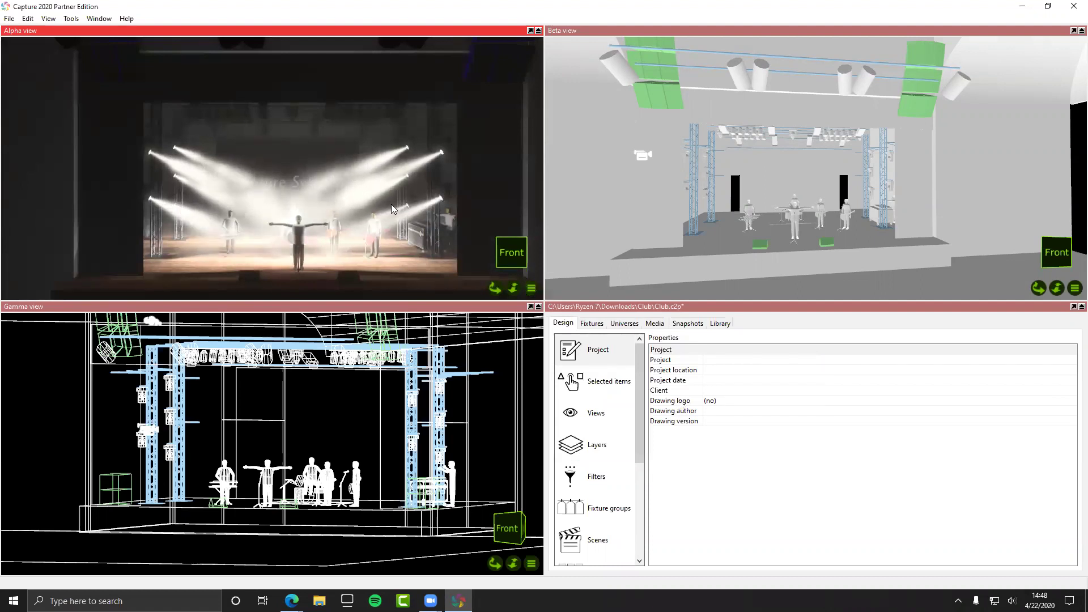
Step: Frame the Alpha view closer on the performers from a low front angle and store it as camera Position 1
{"action": "scroll", "coordinate": [390, 202], "scroll_direction": "up", "scroll_amount": 5}
{"action": "left_click_drag", "start_coordinate": [390, 202], "coordinate": [526, 293]}
{"action": "left_click", "coordinate": [531, 289]}
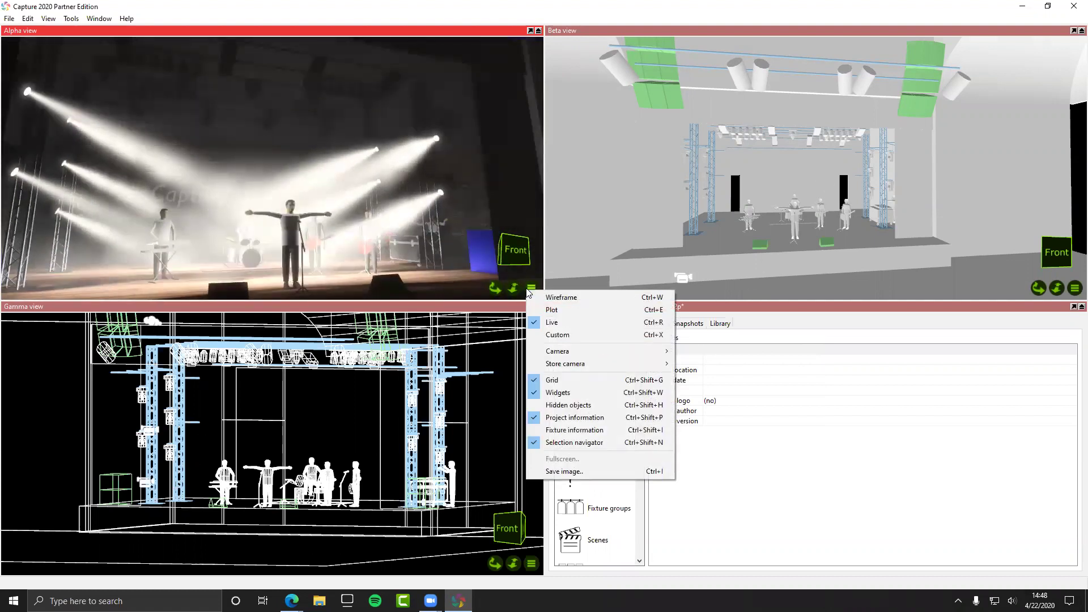
{"action": "mouse_move", "coordinate": [569, 366]}
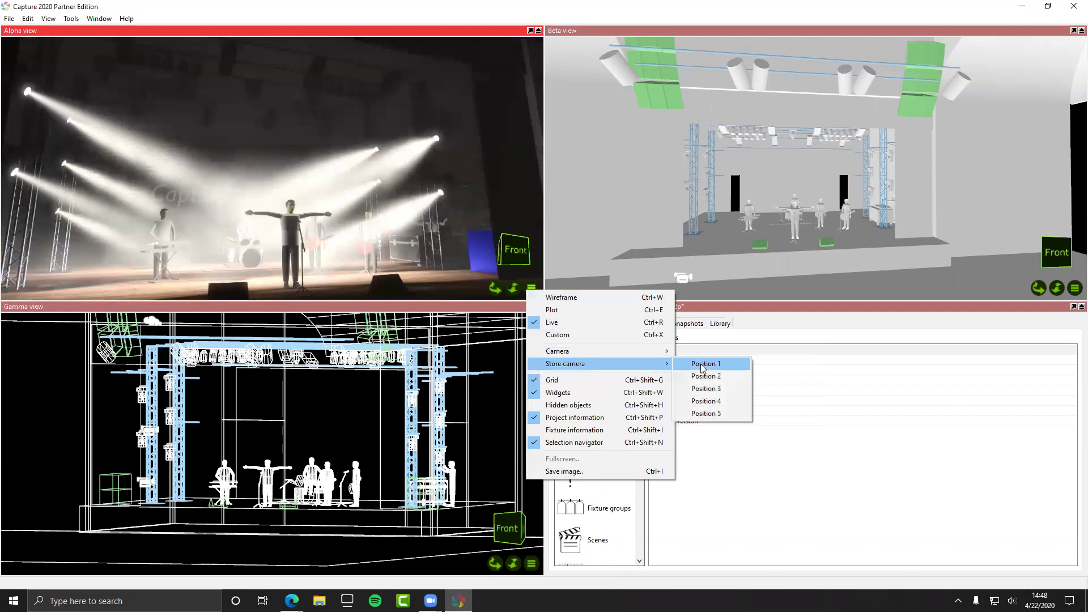
{"action": "mouse_move", "coordinate": [606, 351]}
{"action": "left_click", "coordinate": [698, 363]}
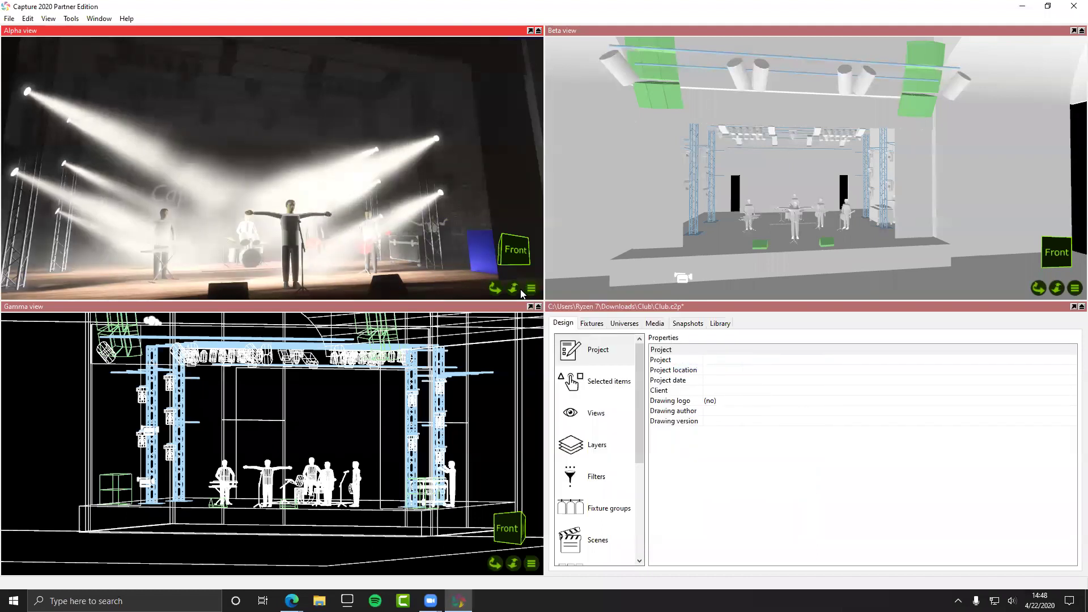
Step: Orbit the Alpha view to a higher angle on the stage, store it as camera Position 2, and recall Position 1
{"action": "key", "text": "shift"}
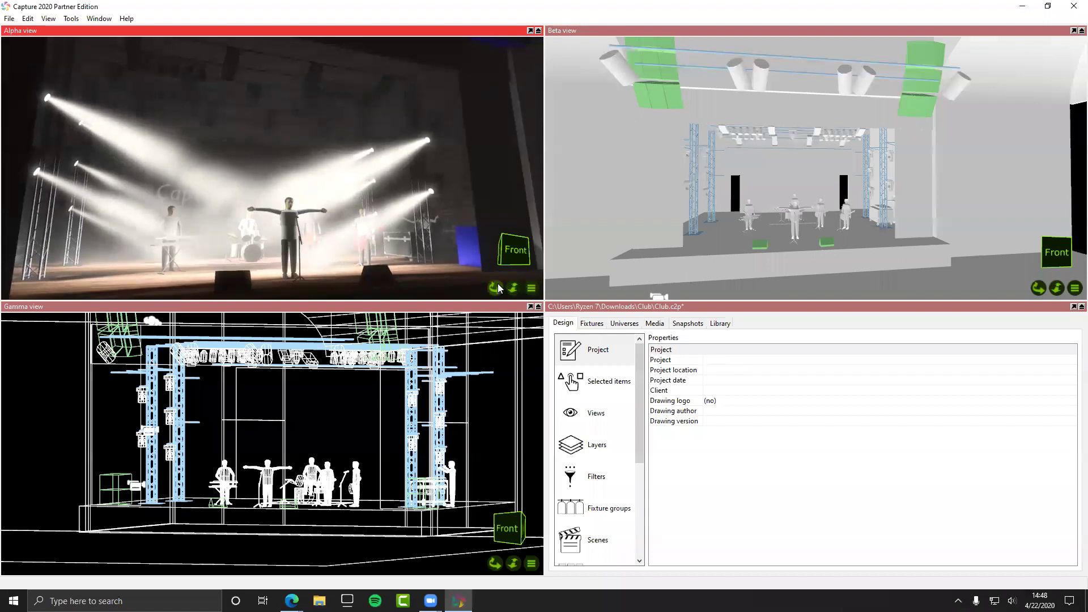
{"action": "left_click", "coordinate": [498, 286]}
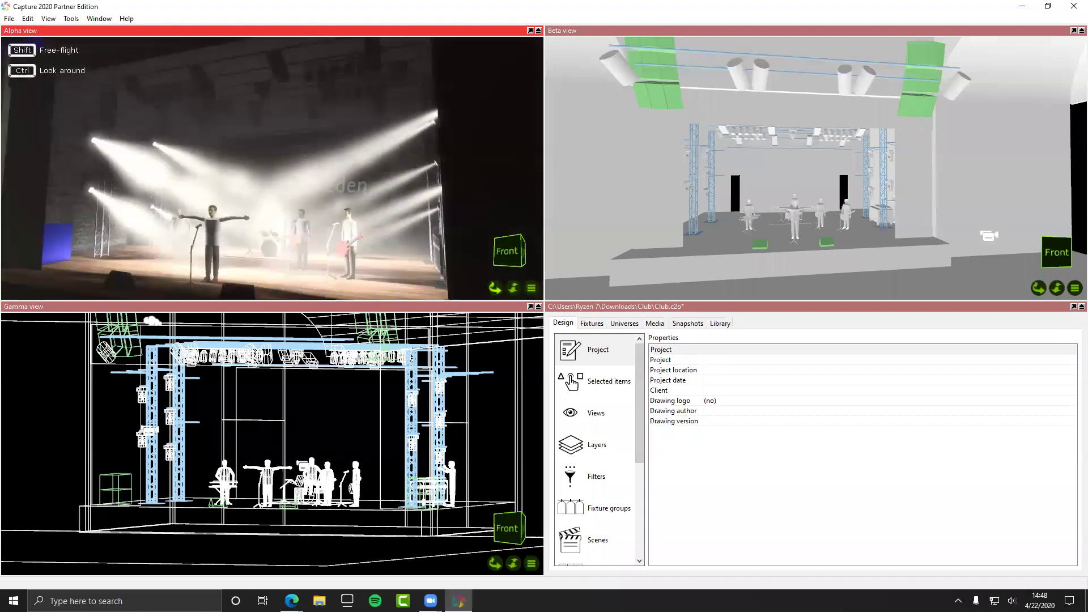
{"action": "left_click", "coordinate": [497, 287]}
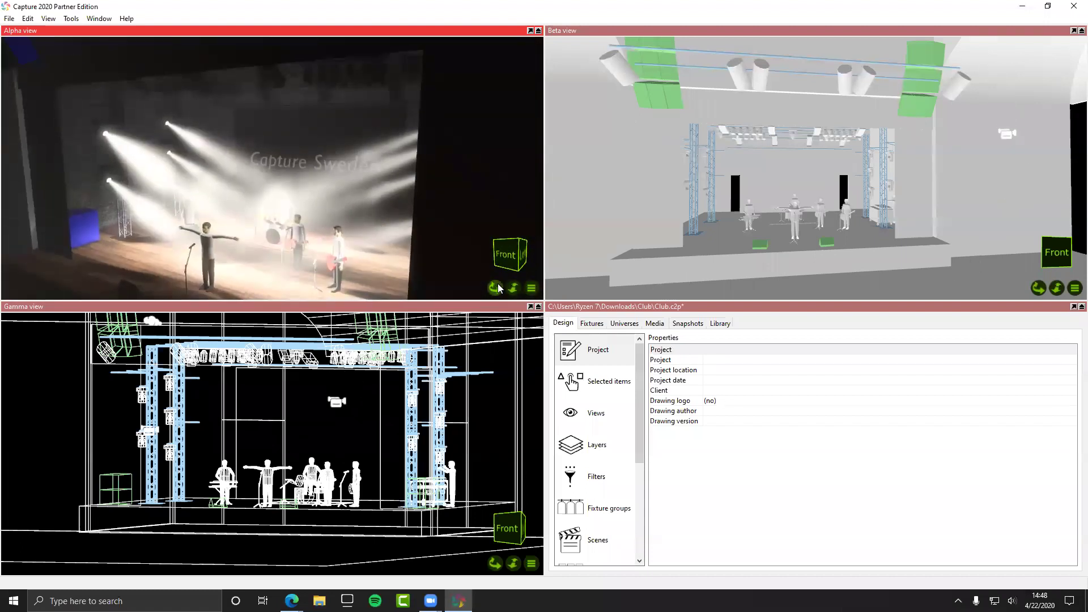
{"action": "left_click", "coordinate": [531, 288]}
{"action": "mouse_move", "coordinate": [566, 361]}
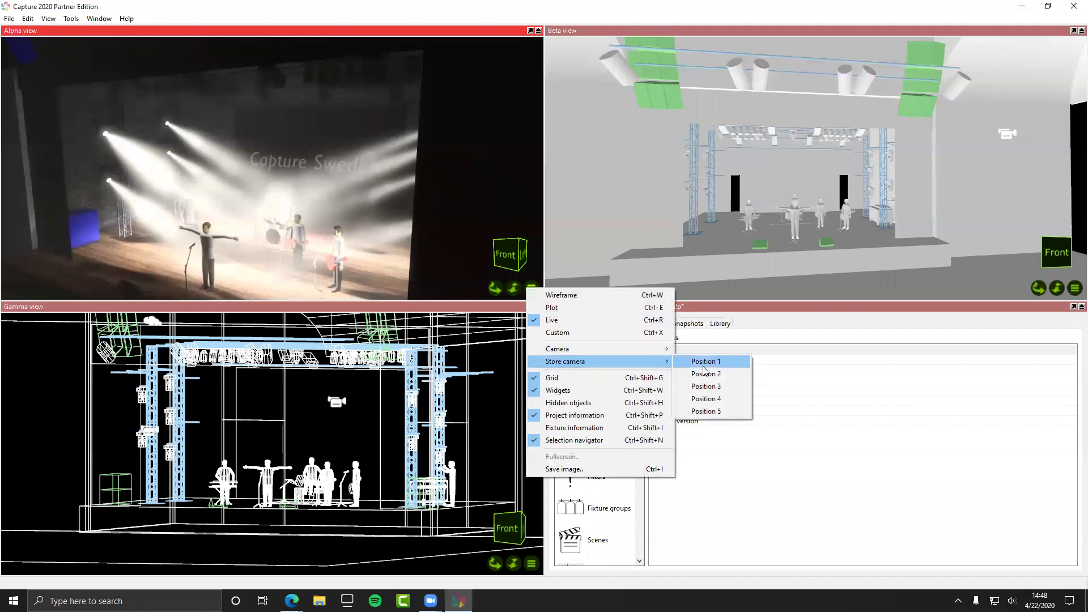
{"action": "left_click", "coordinate": [704, 369]}
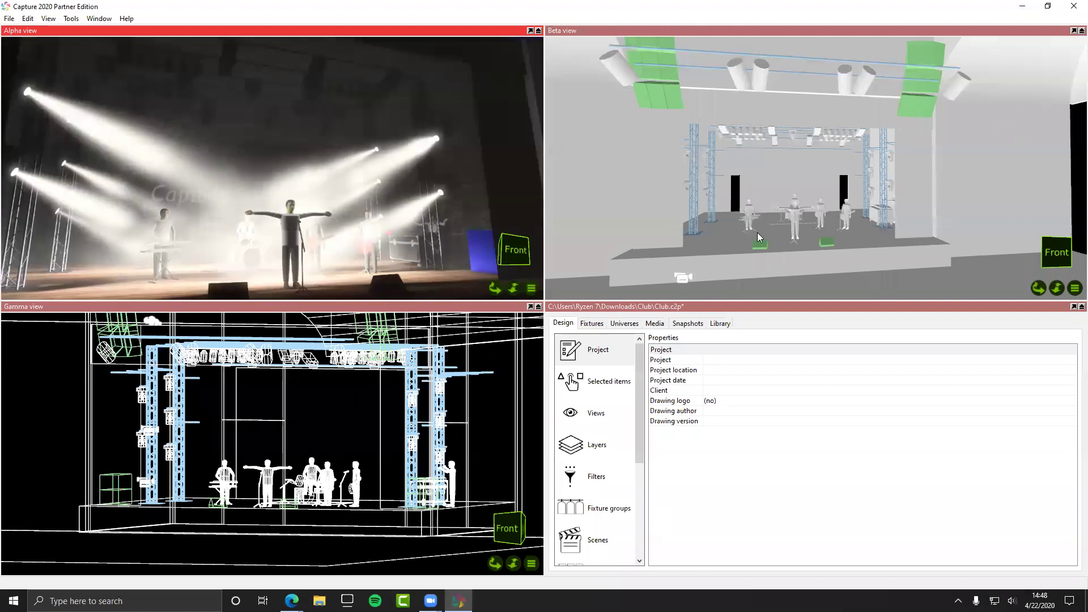
Step: Select the cloud-shaped smoke object above the stage in the Beta view
{"action": "scroll", "coordinate": [758, 226], "scroll_direction": "up", "scroll_amount": 3}
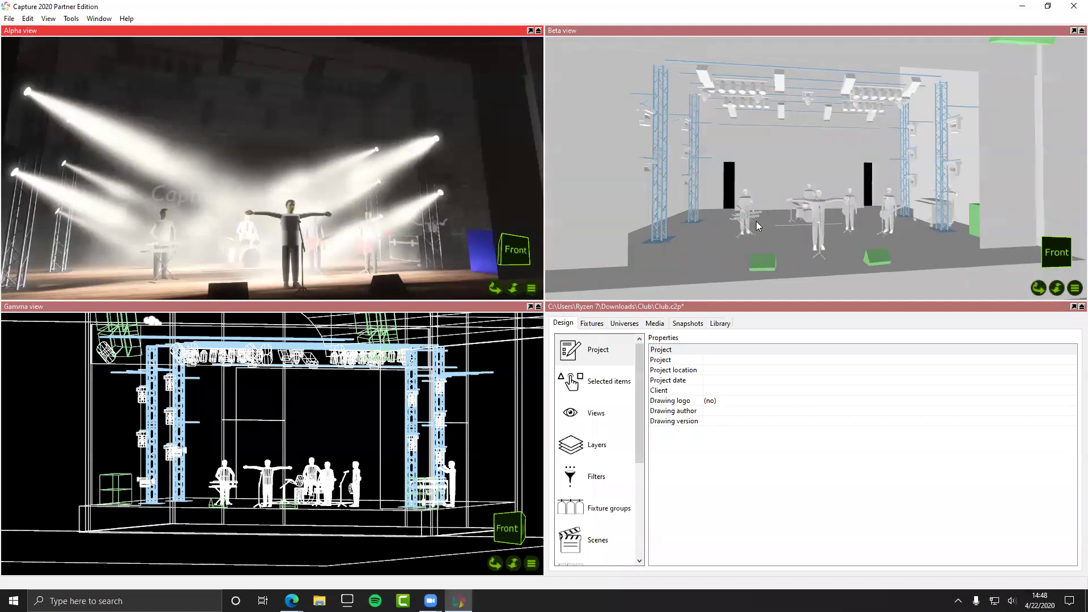
{"action": "scroll", "coordinate": [757, 225], "scroll_direction": "down", "scroll_amount": 3}
{"action": "scroll", "coordinate": [758, 225], "scroll_direction": "down", "scroll_amount": 3}
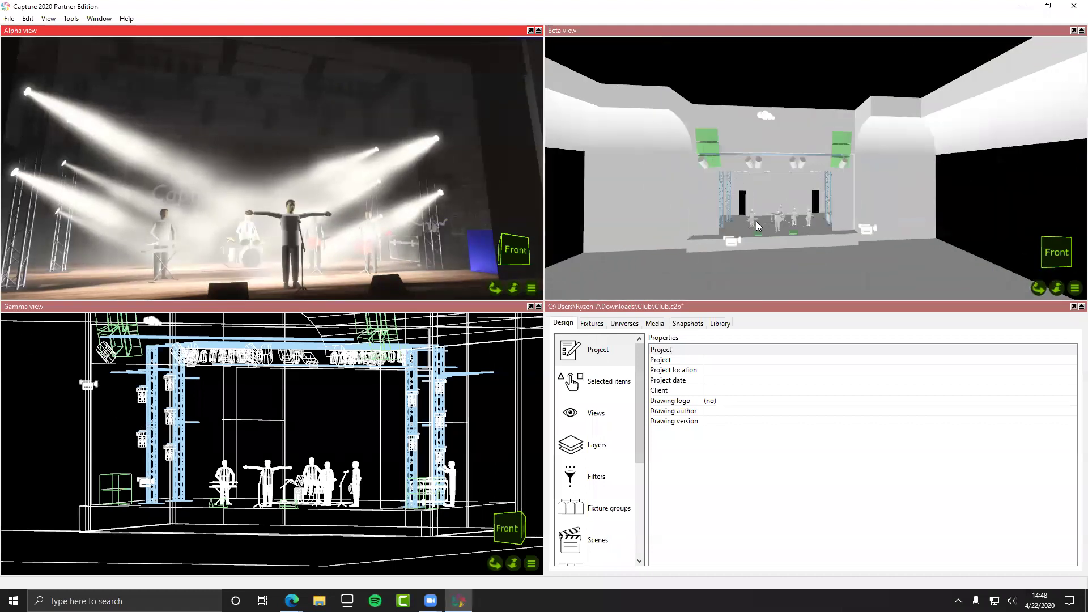
{"action": "scroll", "coordinate": [817, 238], "scroll_direction": "up", "scroll_amount": 3}
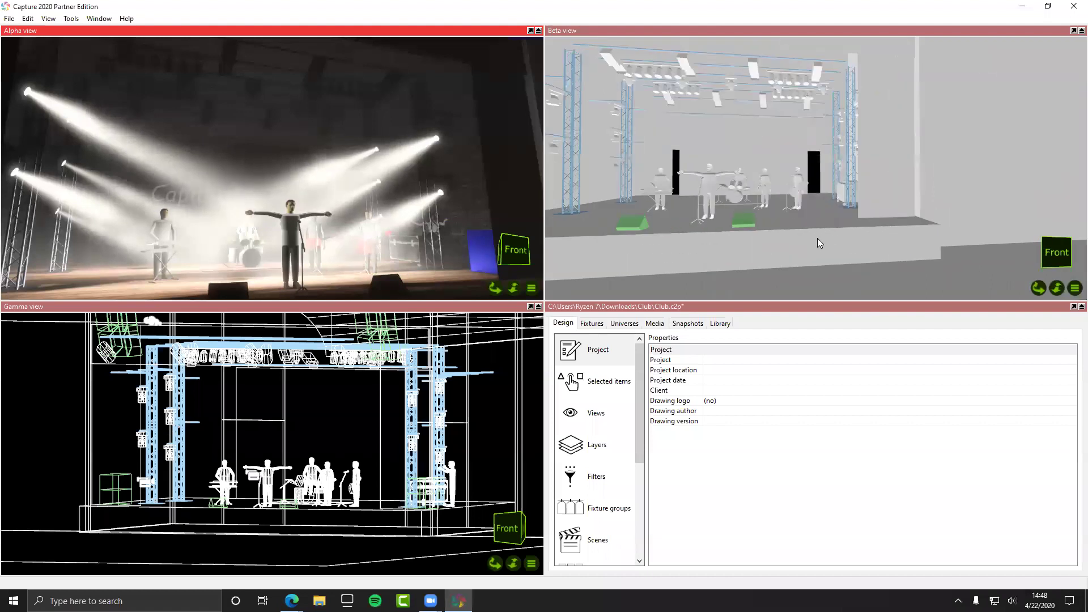
{"action": "scroll", "coordinate": [817, 238], "scroll_direction": "down", "scroll_amount": 3}
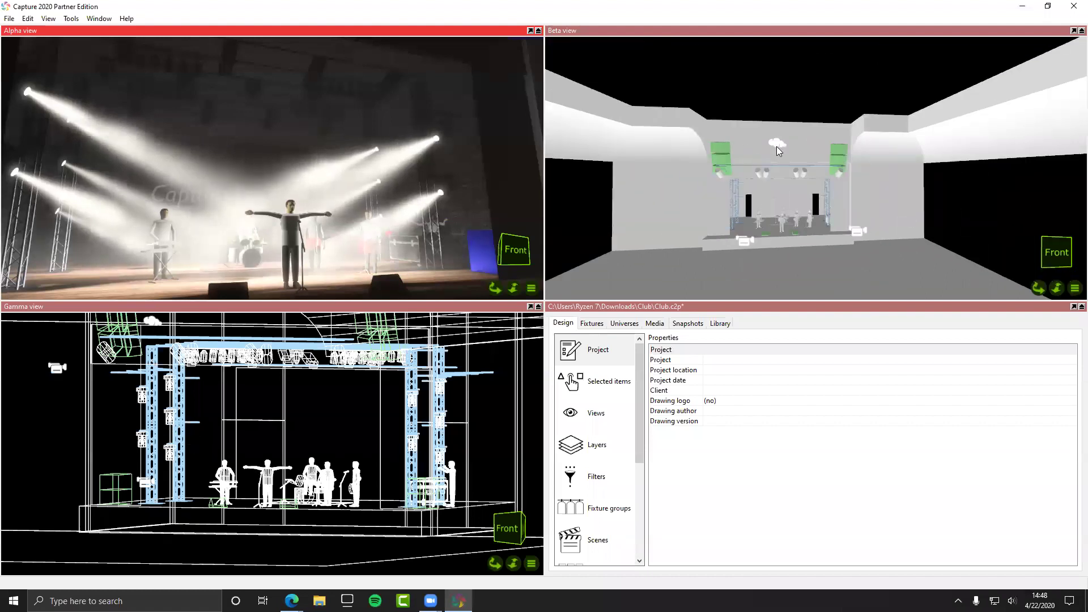
{"action": "left_click", "coordinate": [779, 145]}
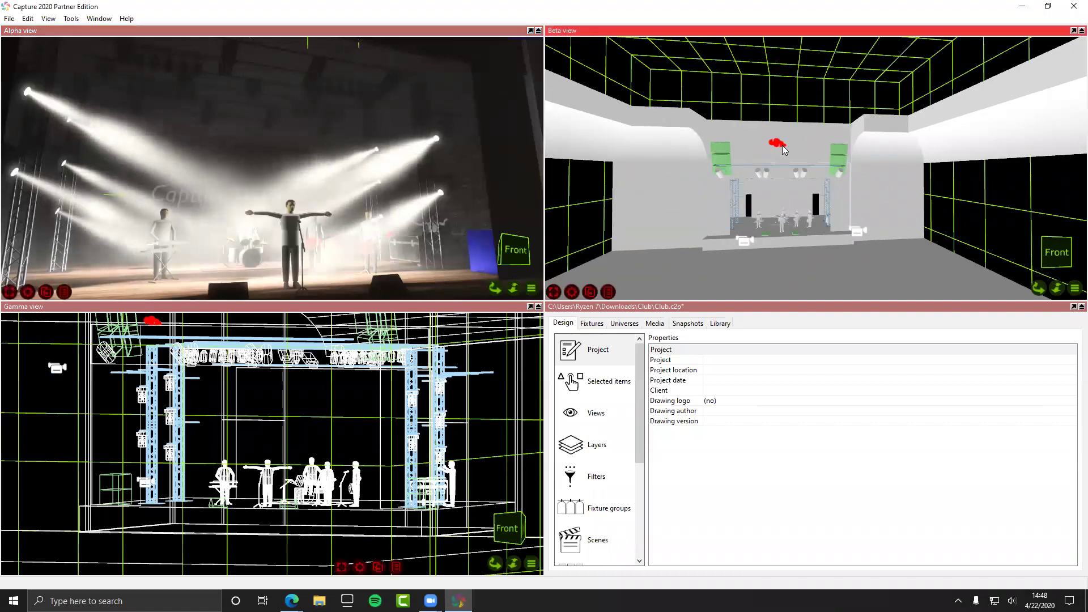
Step: Examine how far the smoke volume extends around the room and show the selected smoke object's properties
{"action": "scroll", "coordinate": [771, 148], "scroll_direction": "down", "scroll_amount": 2}
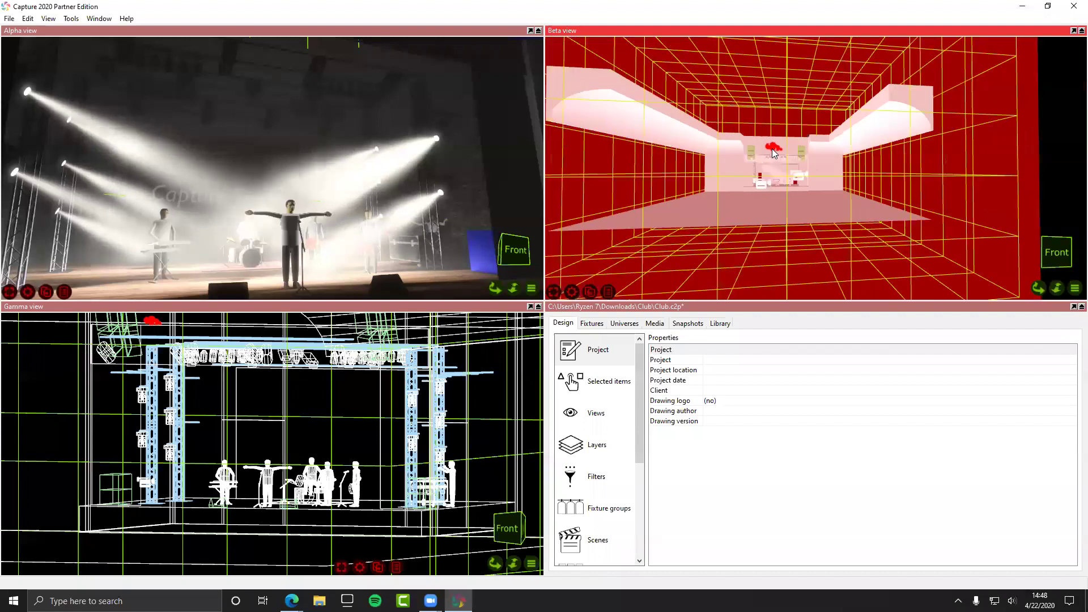
{"action": "scroll", "coordinate": [772, 148], "scroll_direction": "down", "scroll_amount": 3}
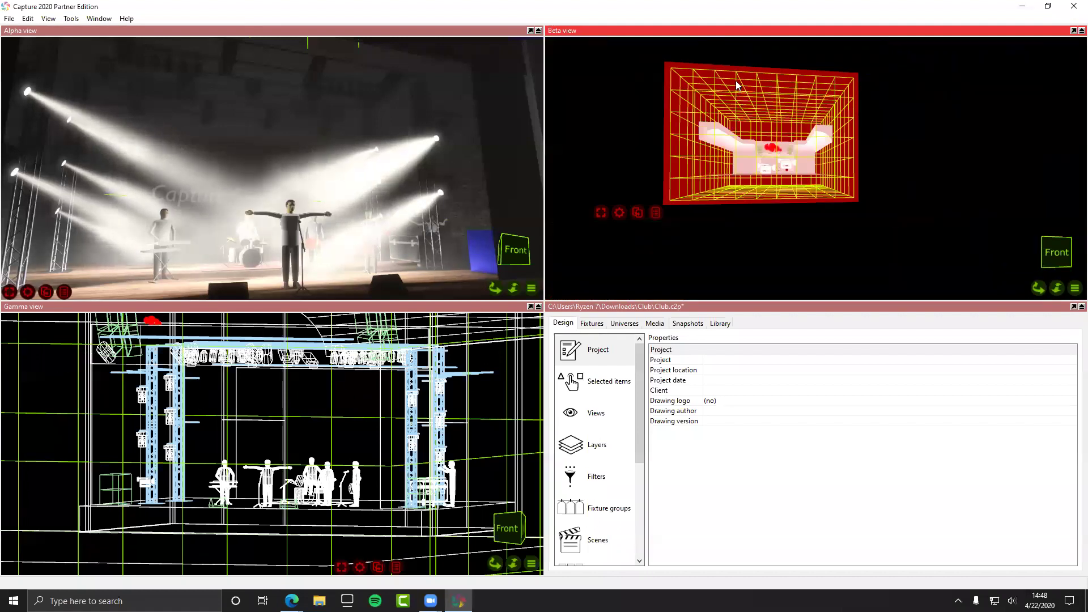
{"action": "scroll", "coordinate": [735, 81], "scroll_direction": "up", "scroll_amount": 2}
{"action": "scroll", "coordinate": [816, 207], "scroll_direction": "up", "scroll_amount": 3}
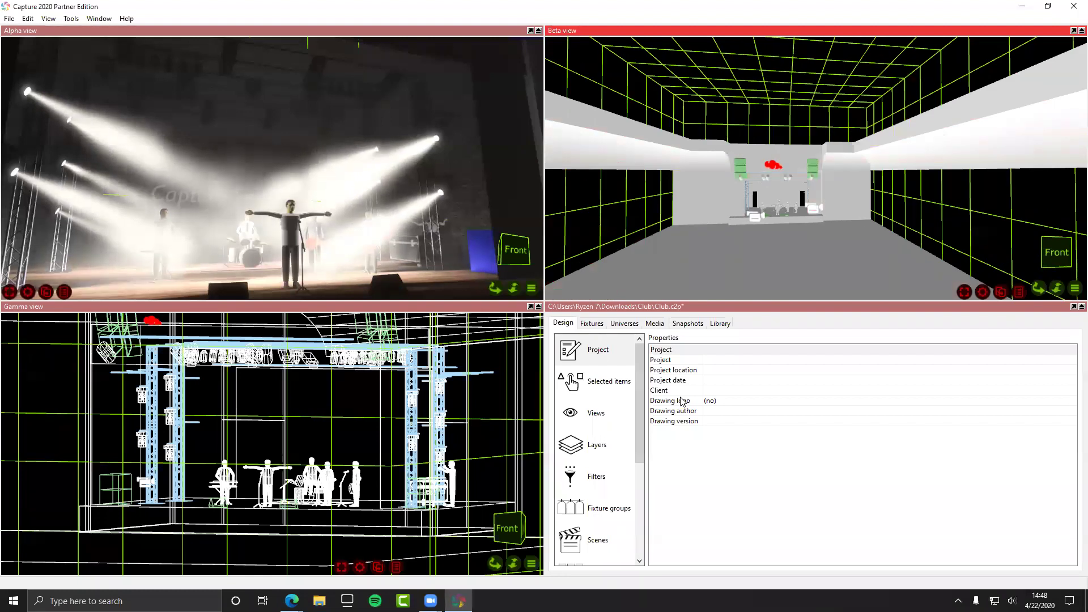
{"action": "left_click", "coordinate": [589, 384]}
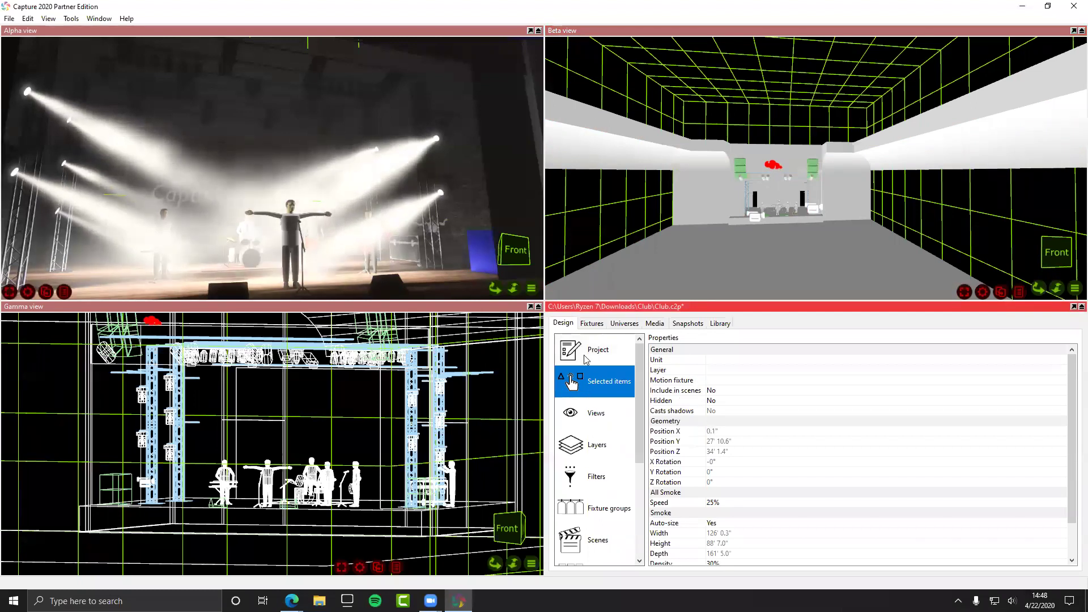
{"action": "scroll", "coordinate": [768, 388], "scroll_direction": "down", "scroll_amount": 2}
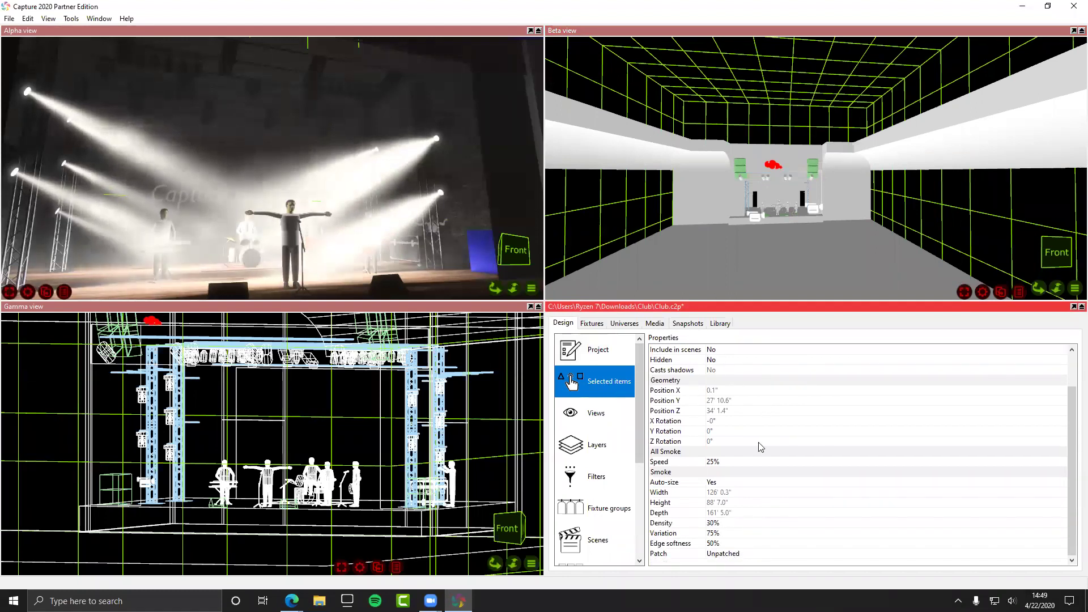
Step: Try the smoke speed at 100%, and bring it back down to 28.7%
{"action": "left_click", "coordinate": [724, 463]}
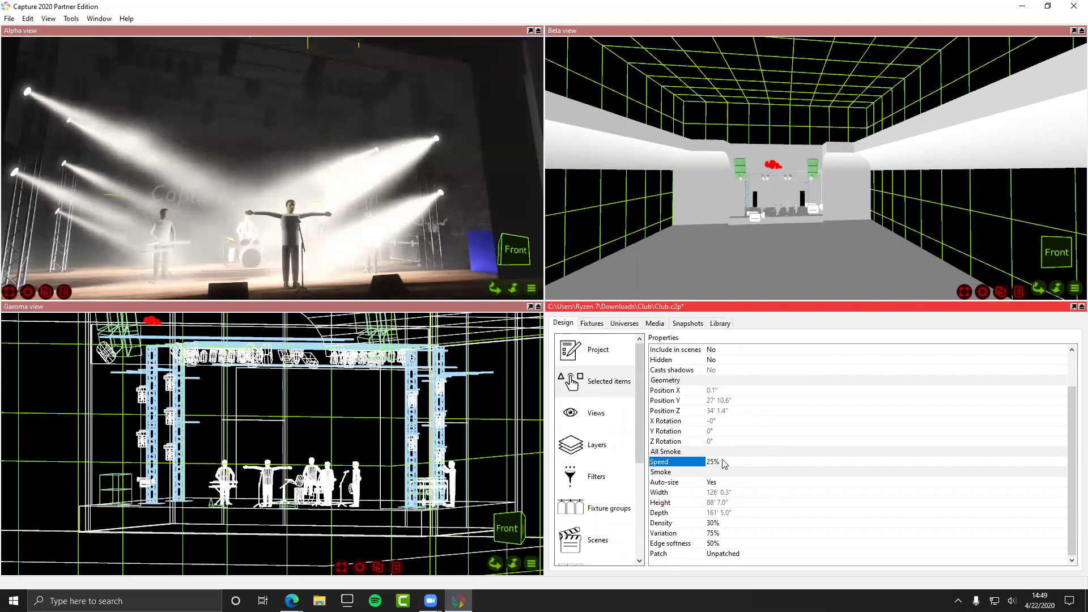
{"action": "left_click", "coordinate": [724, 463]}
{"action": "left_click_drag", "start_coordinate": [702, 461], "coordinate": [795, 455]}
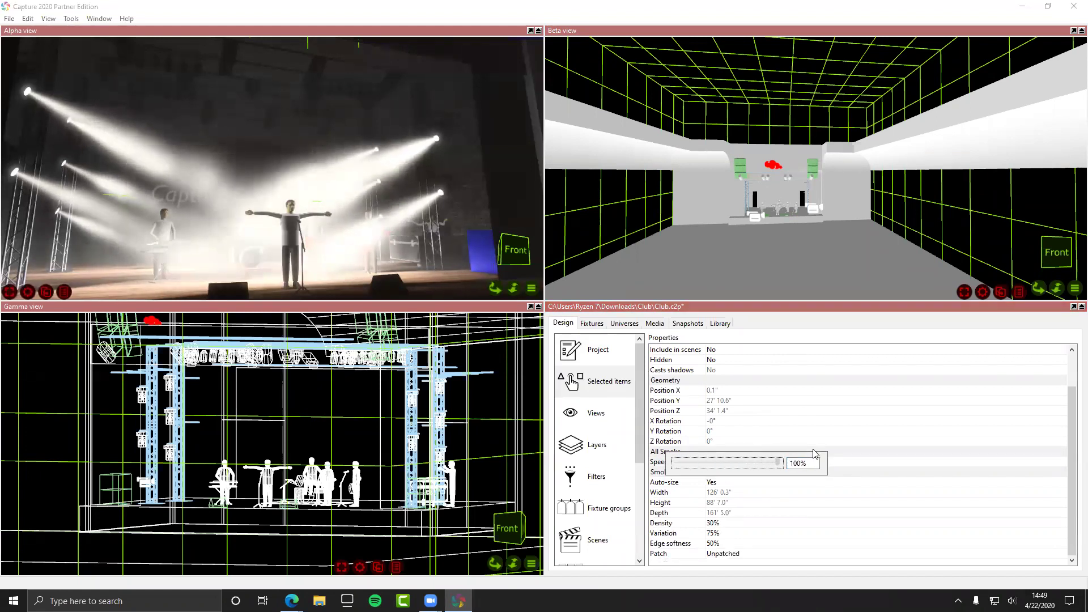
{"action": "left_click_drag", "start_coordinate": [777, 463], "coordinate": [708, 484]}
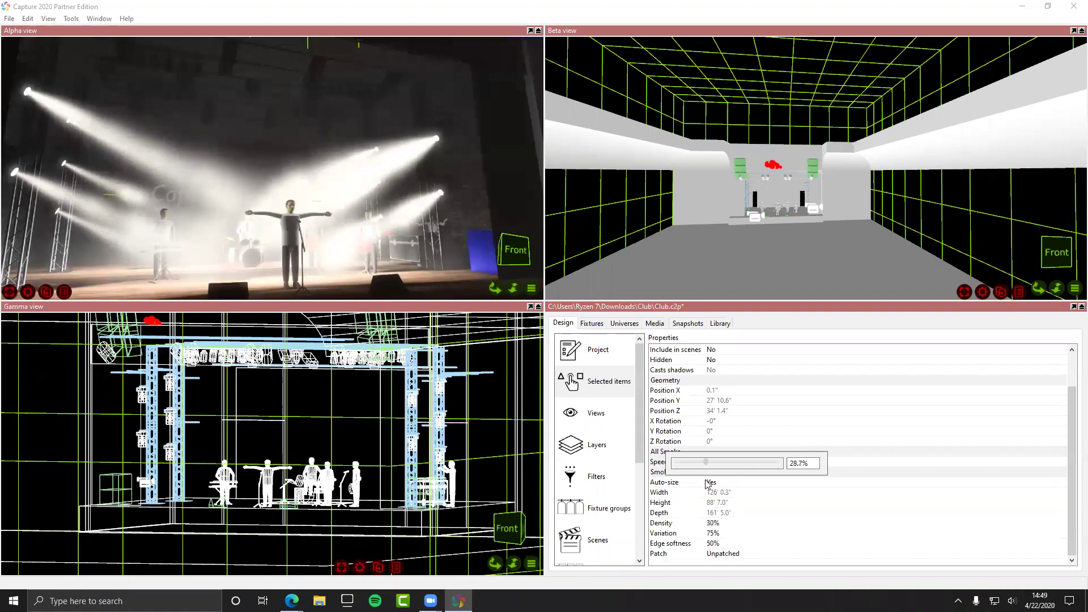
{"action": "left_click", "coordinate": [710, 482]}
Step: Review the smoke's Auto-size options and keep Yes selected
{"action": "left_click", "coordinate": [686, 481]}
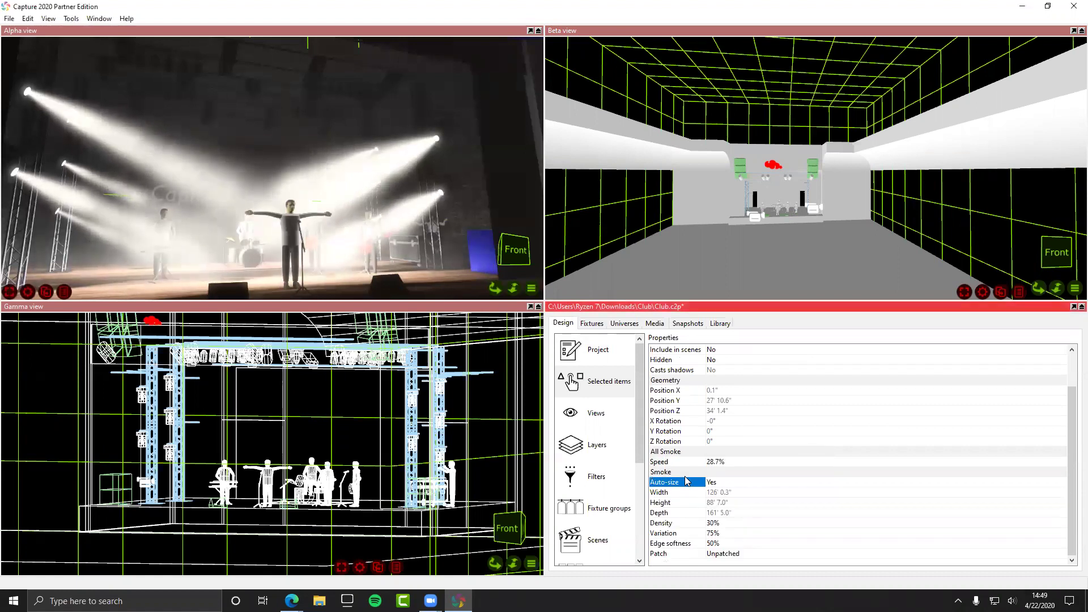
{"action": "left_click", "coordinate": [719, 482]}
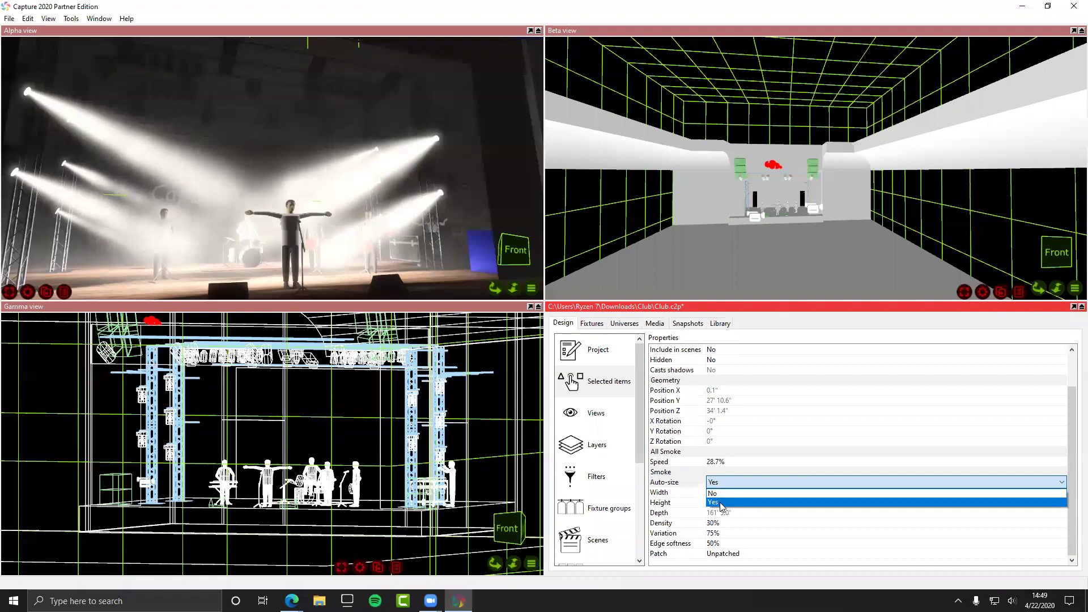
{"action": "left_click", "coordinate": [721, 504]}
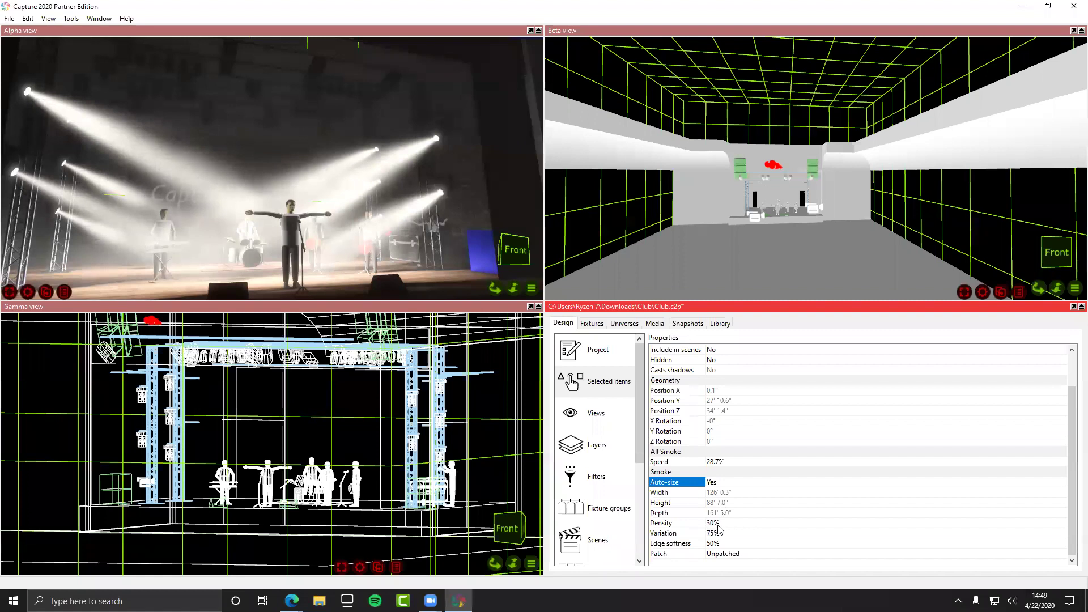
Step: Set the smoke's density to 69.1% and its edge softness to 0%
{"action": "left_click", "coordinate": [715, 526]}
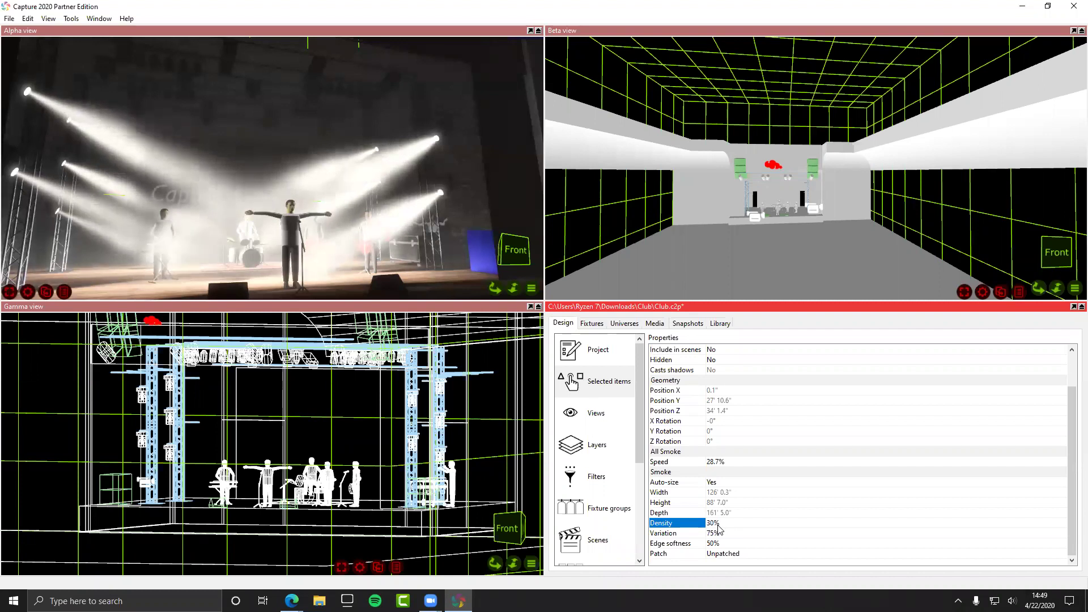
{"action": "left_click", "coordinate": [717, 526]}
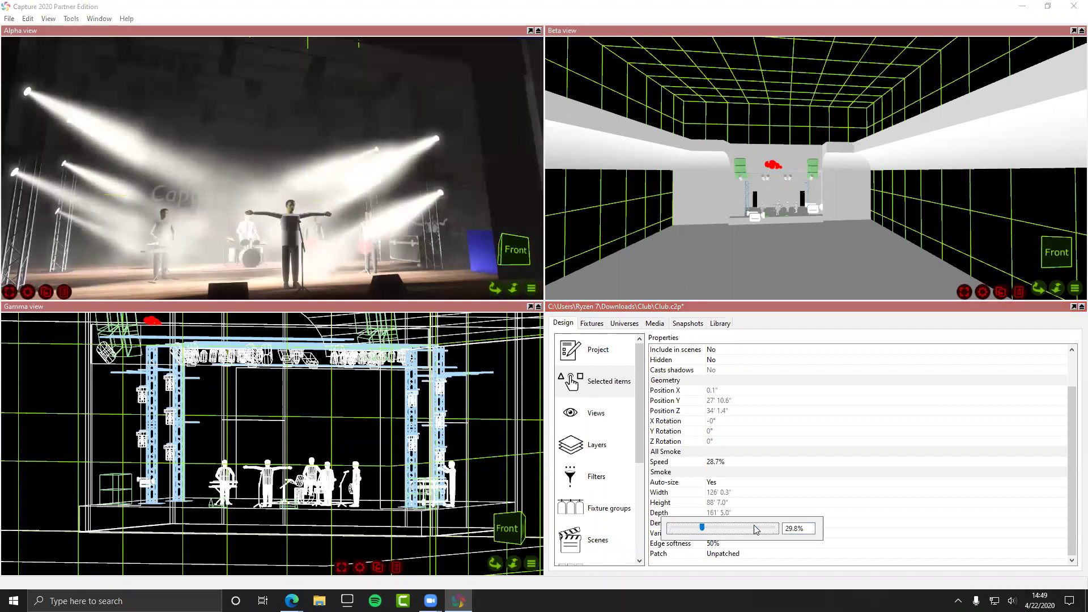
{"action": "left_click", "coordinate": [754, 527]}
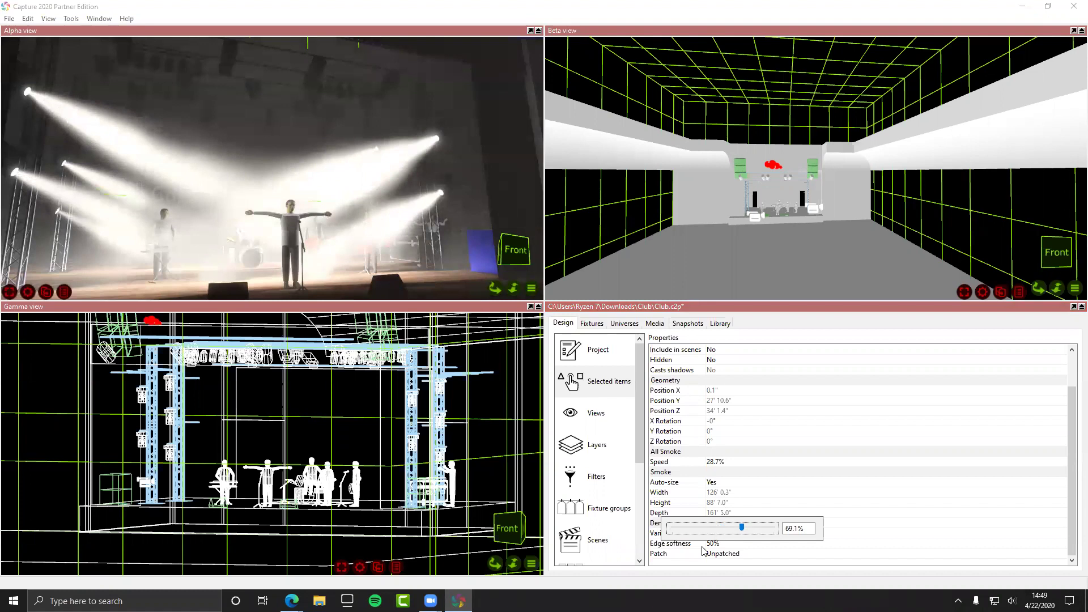
{"action": "left_click", "coordinate": [718, 543]}
{"action": "left_click_drag", "start_coordinate": [718, 547], "coordinate": [638, 551]}
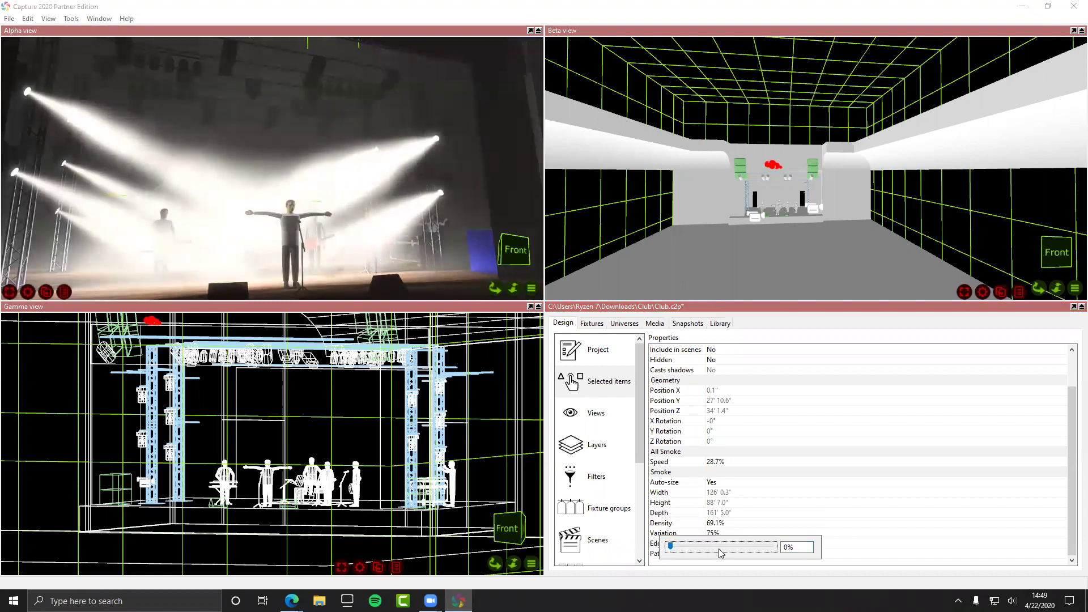
Step: Set the smoke's variation to 100%
{"action": "left_click", "coordinate": [712, 533]}
{"action": "left_click", "coordinate": [711, 535]}
{"action": "left_click_drag", "start_coordinate": [736, 534], "coordinate": [769, 534]}
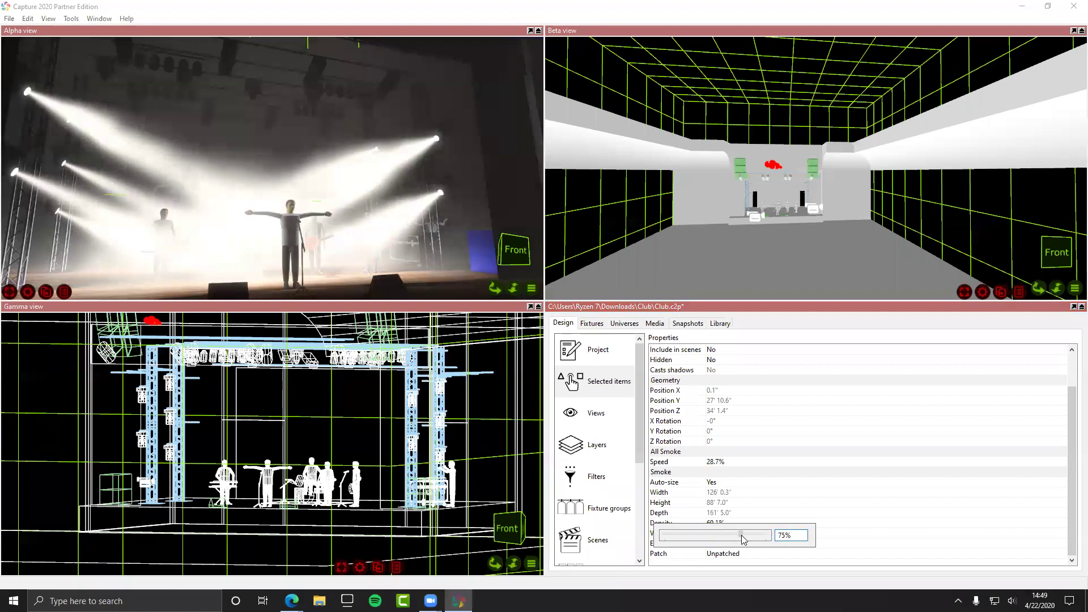
{"action": "left_click", "coordinate": [793, 516]}
{"action": "left_click", "coordinate": [794, 533]}
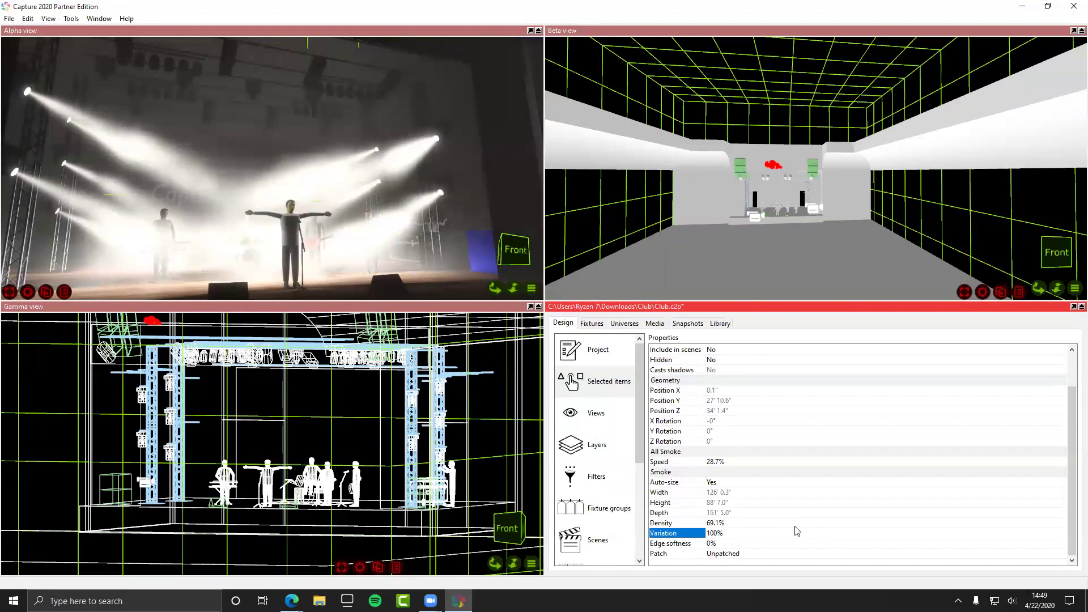
Step: Reduce the smoke's speed to 9.6% and its density to 2.8%
{"action": "left_click", "coordinate": [731, 462]}
{"action": "left_click_drag", "start_coordinate": [731, 460], "coordinate": [702, 462]}
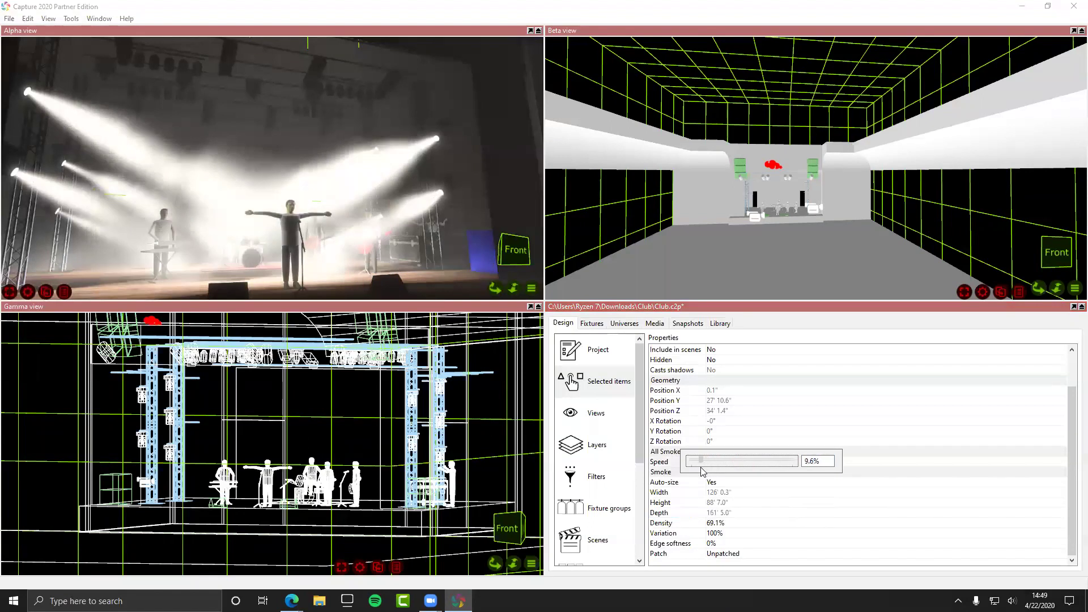
{"action": "left_click", "coordinate": [715, 510]}
{"action": "left_click", "coordinate": [718, 524]}
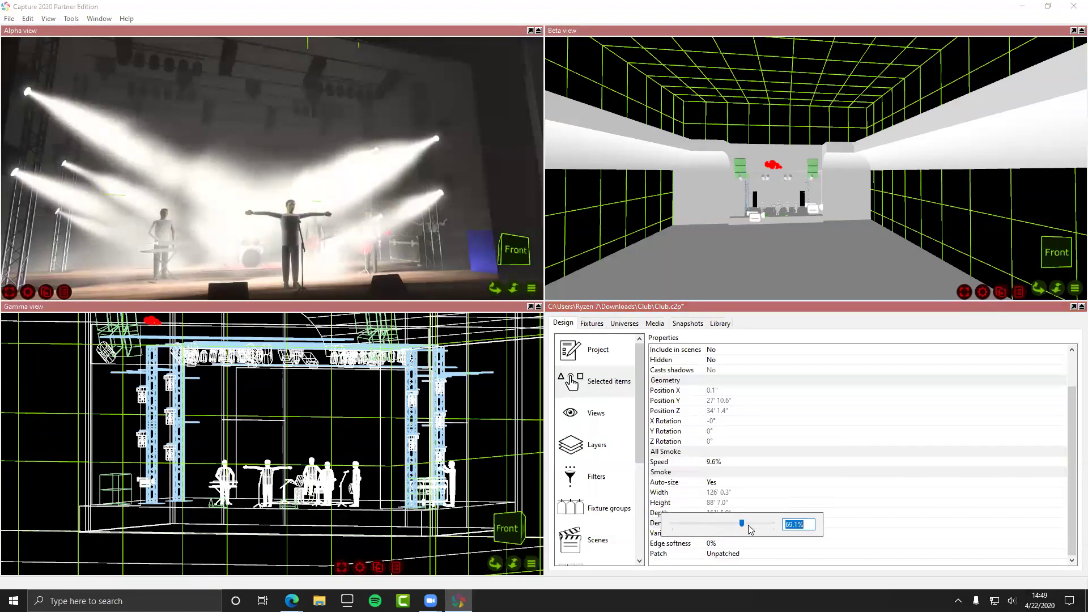
{"action": "left_click_drag", "start_coordinate": [746, 528], "coordinate": [675, 534]}
Step: Set both the smoke's speed and its variation to 0%
{"action": "left_click", "coordinate": [683, 463]}
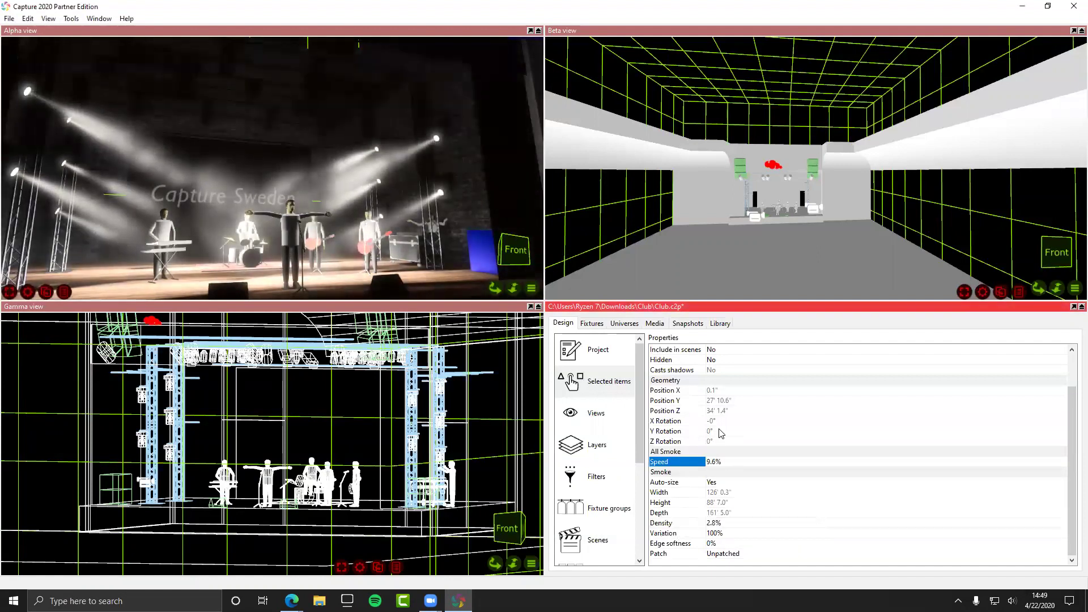
{"action": "left_click", "coordinate": [715, 462]}
{"action": "left_click_drag", "start_coordinate": [676, 465], "coordinate": [660, 465]}
{"action": "left_click", "coordinate": [690, 504]}
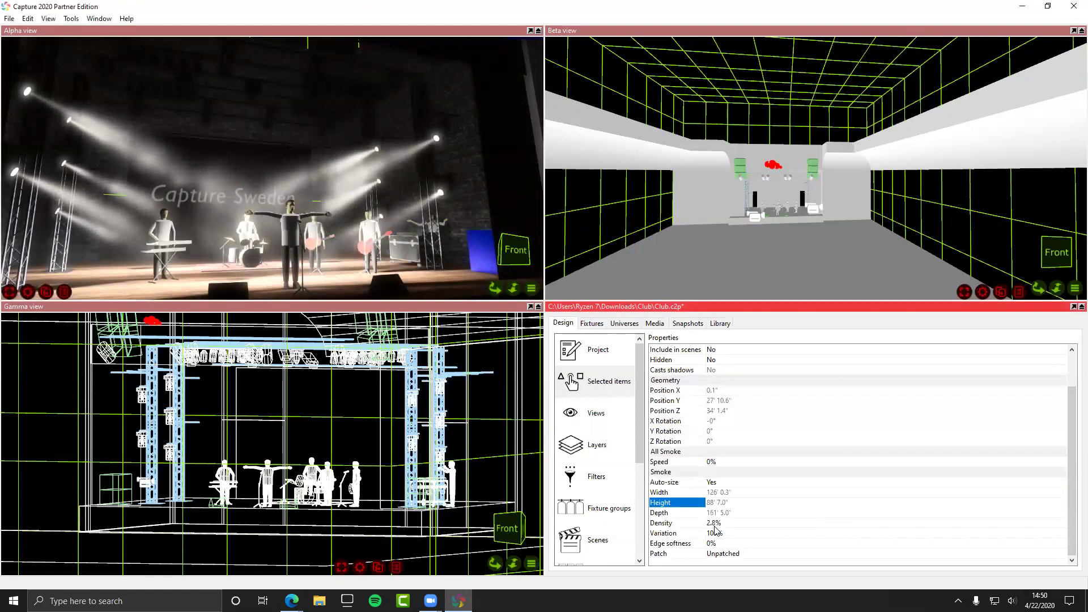
{"action": "left_click", "coordinate": [715, 531]}
{"action": "left_click", "coordinate": [715, 533]}
{"action": "left_click_drag", "start_coordinate": [774, 536], "coordinate": [651, 545]}
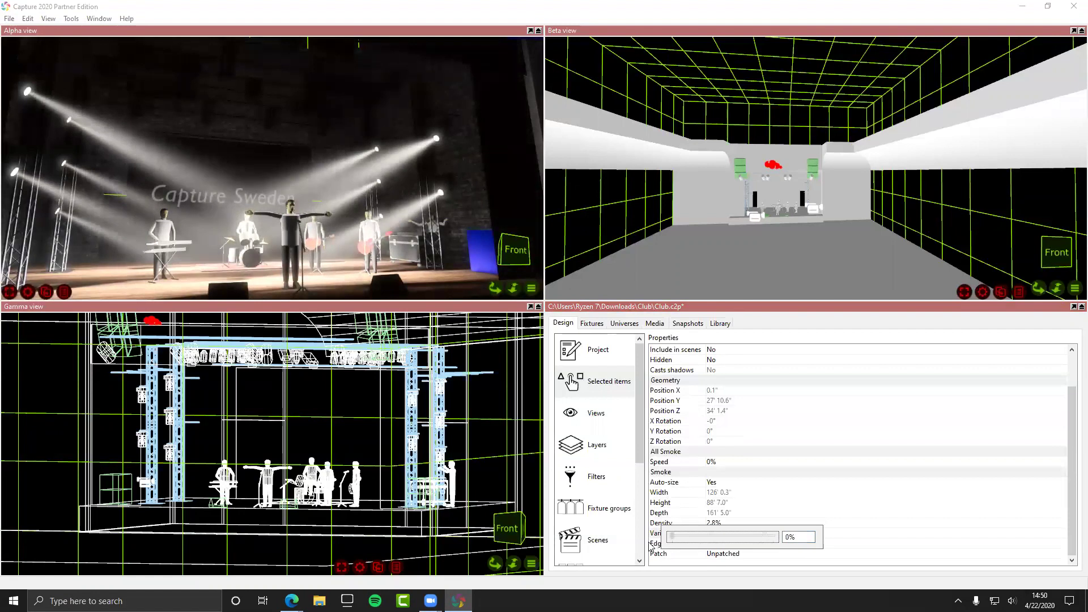
Step: Look through the project's design categories, including the display settings of each view and the properties of the selected smoke
{"action": "left_click", "coordinate": [596, 469]}
{"action": "left_click", "coordinate": [600, 428]}
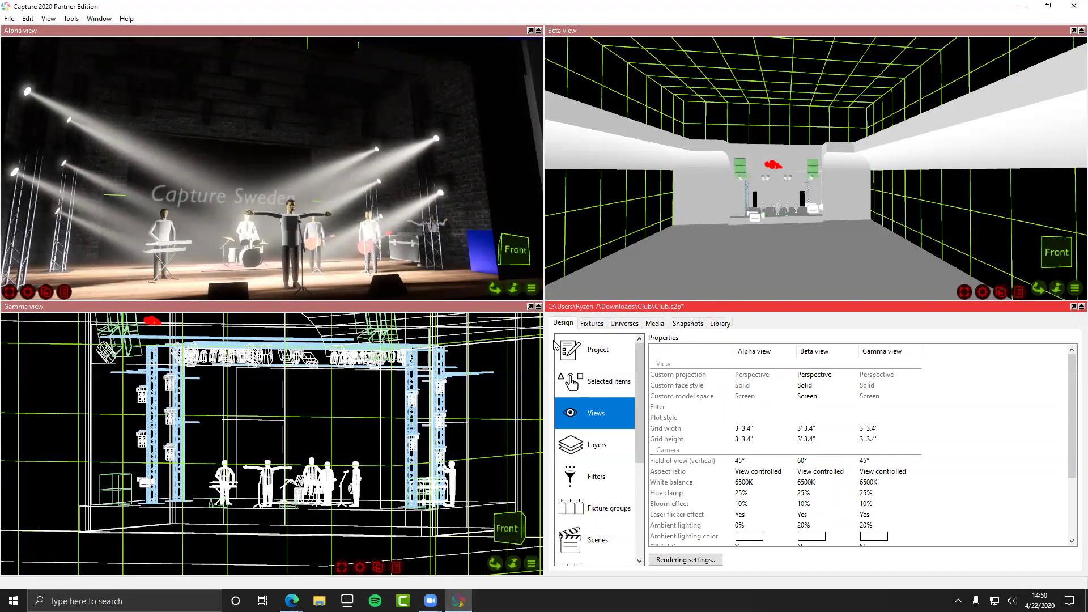
{"action": "scroll", "coordinate": [612, 447], "scroll_direction": "down", "scroll_amount": 2}
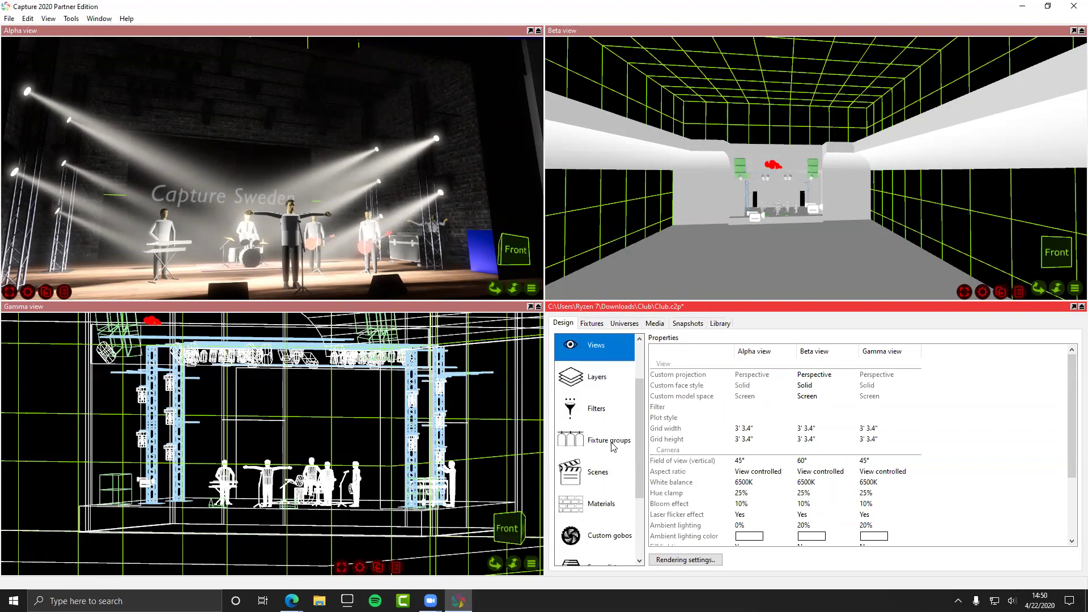
{"action": "scroll", "coordinate": [613, 447], "scroll_direction": "up", "scroll_amount": 2}
{"action": "scroll", "coordinate": [608, 472], "scroll_direction": "down", "scroll_amount": 6}
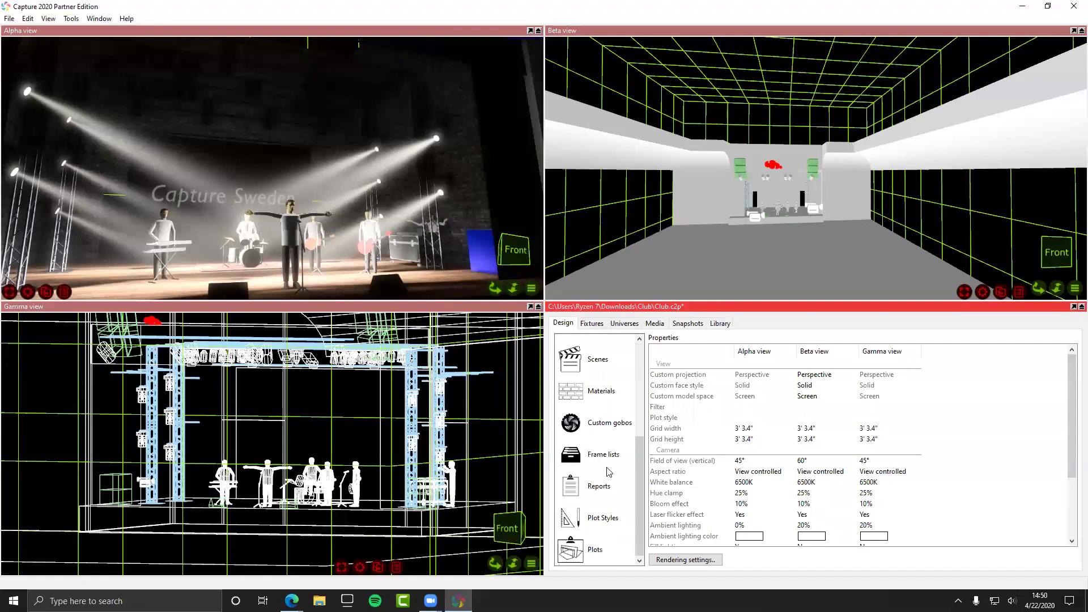
{"action": "scroll", "coordinate": [608, 472], "scroll_direction": "up", "scroll_amount": 6}
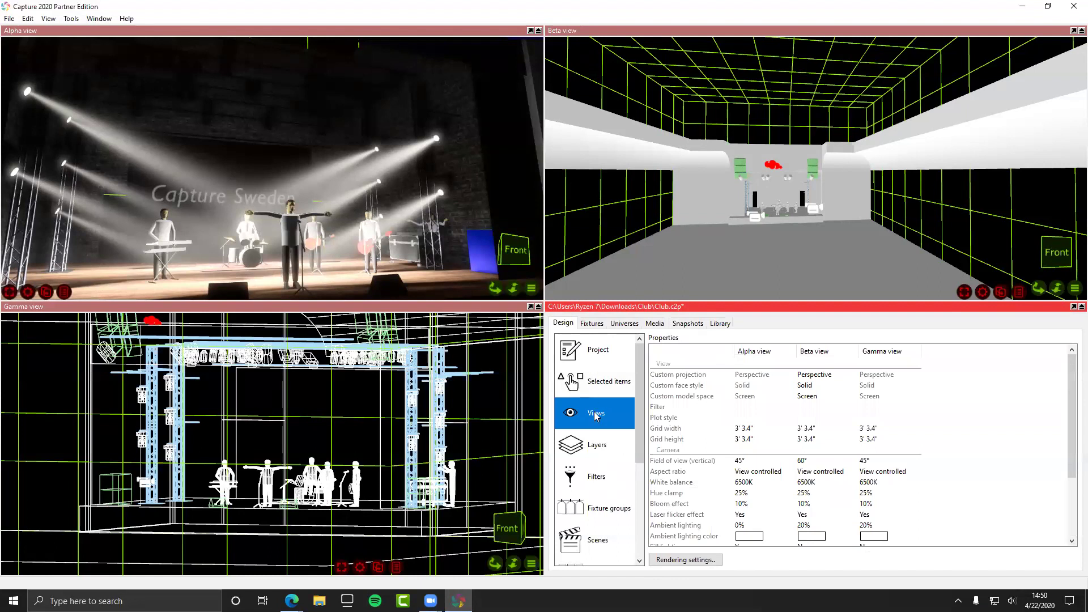
{"action": "left_click", "coordinate": [595, 365]}
{"action": "left_click", "coordinate": [596, 380]}
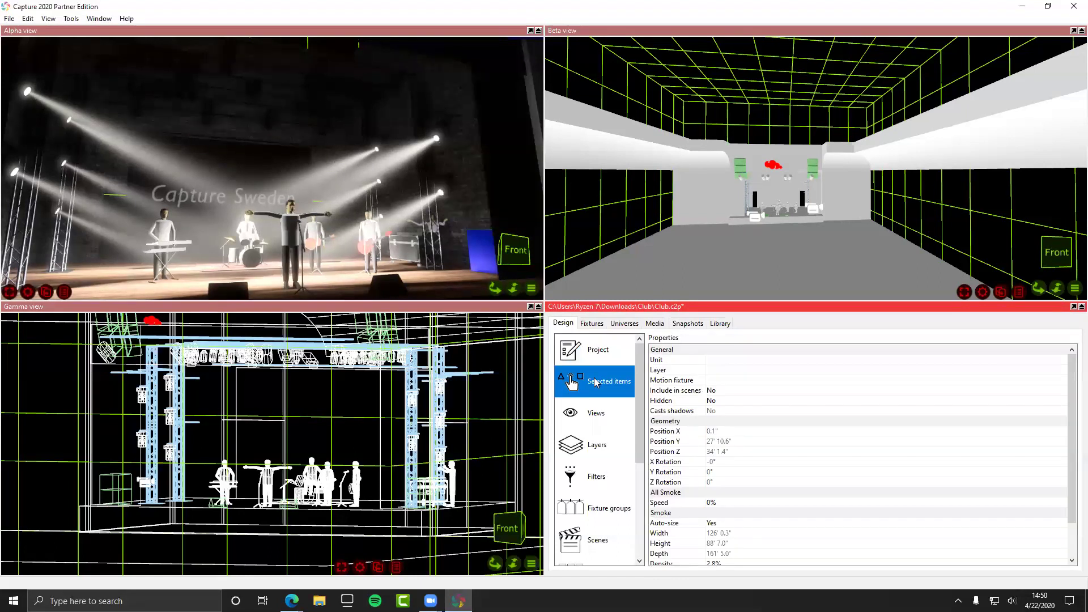
{"action": "left_click", "coordinate": [601, 419]}
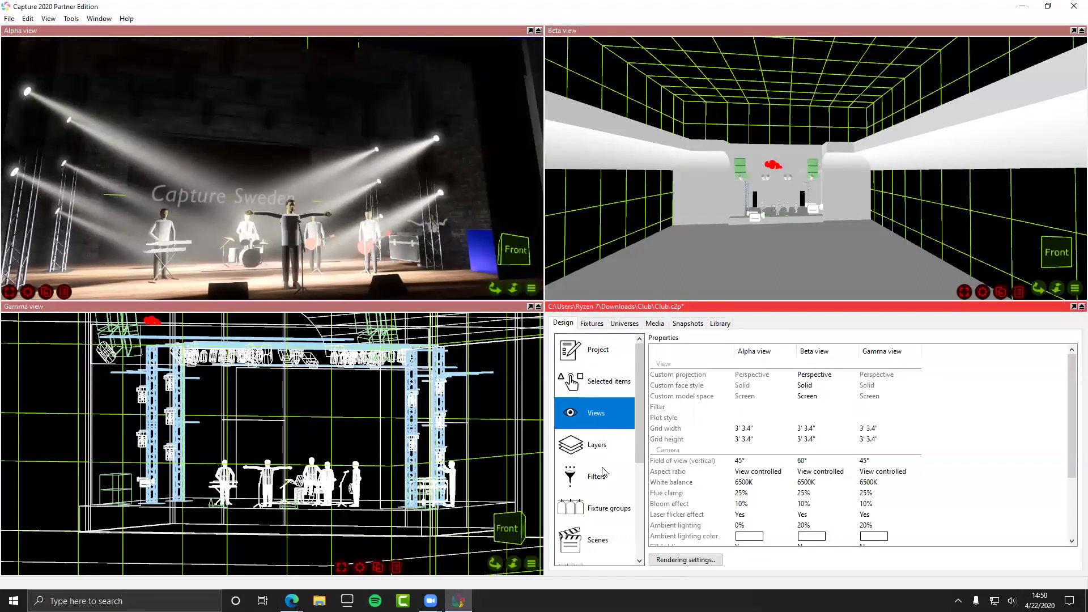
Step: Compare the layers and universes included in the Lighting Only and Stage filters, widening the filter name column
{"action": "left_click", "coordinate": [612, 482]}
{"action": "left_click", "coordinate": [670, 365]}
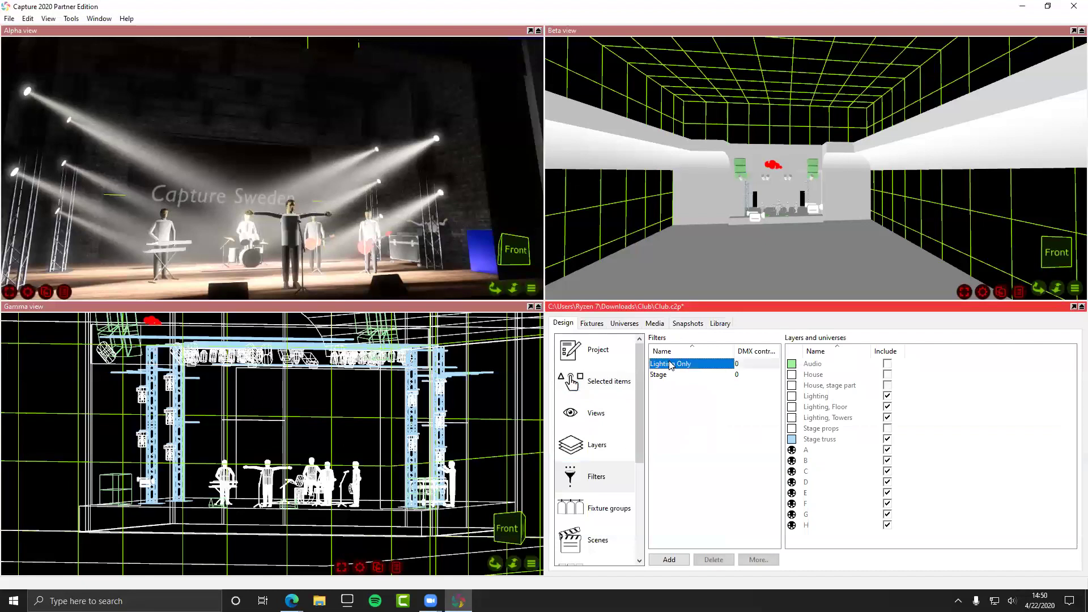
{"action": "left_click", "coordinate": [667, 365]}
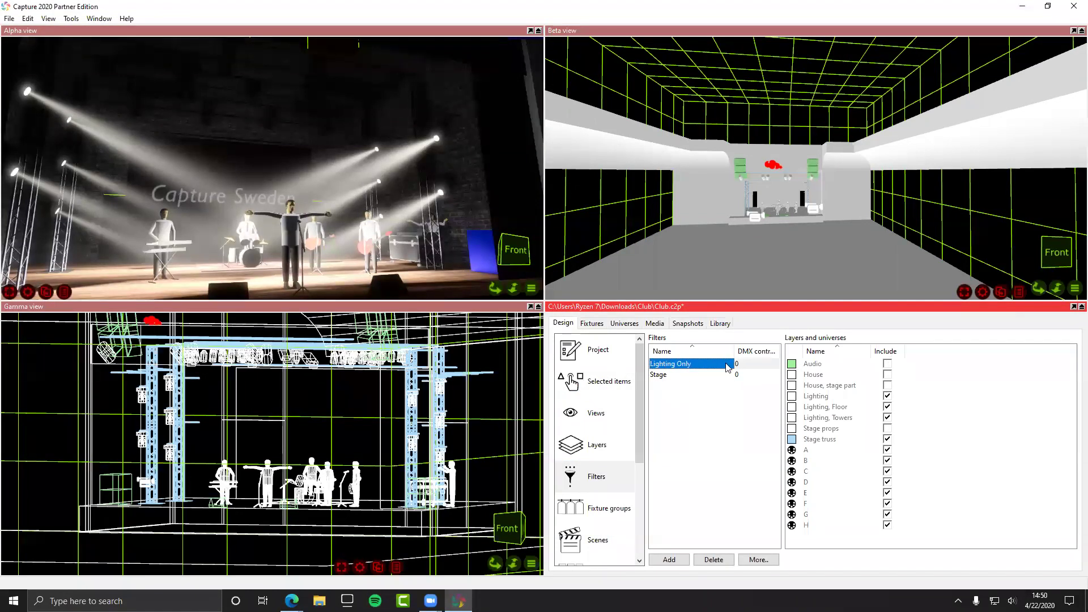
{"action": "left_click_drag", "start_coordinate": [731, 352], "coordinate": [744, 351]}
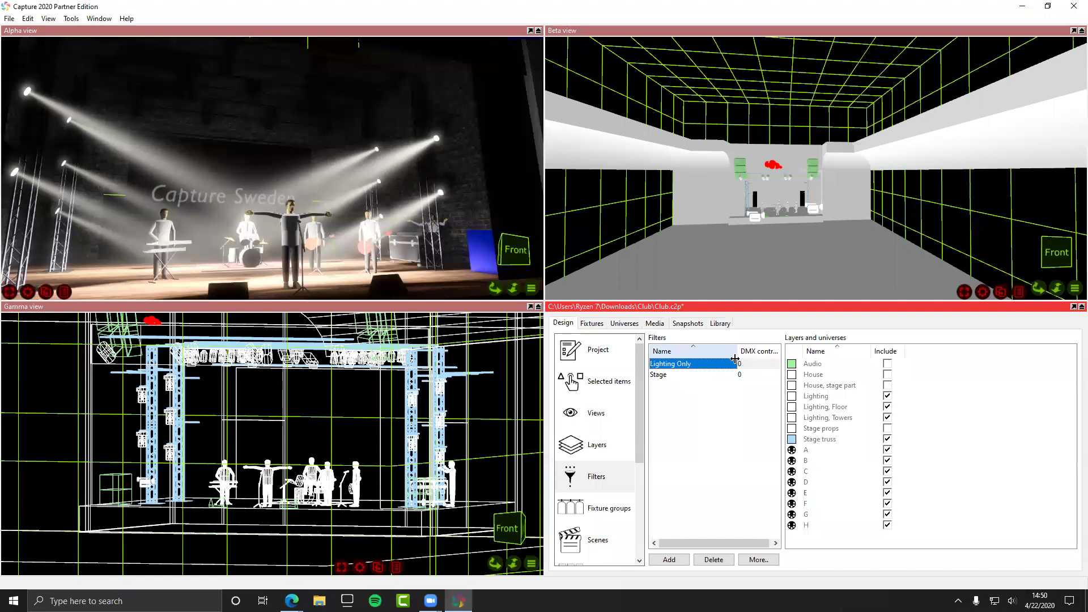
{"action": "left_click", "coordinate": [735, 374]}
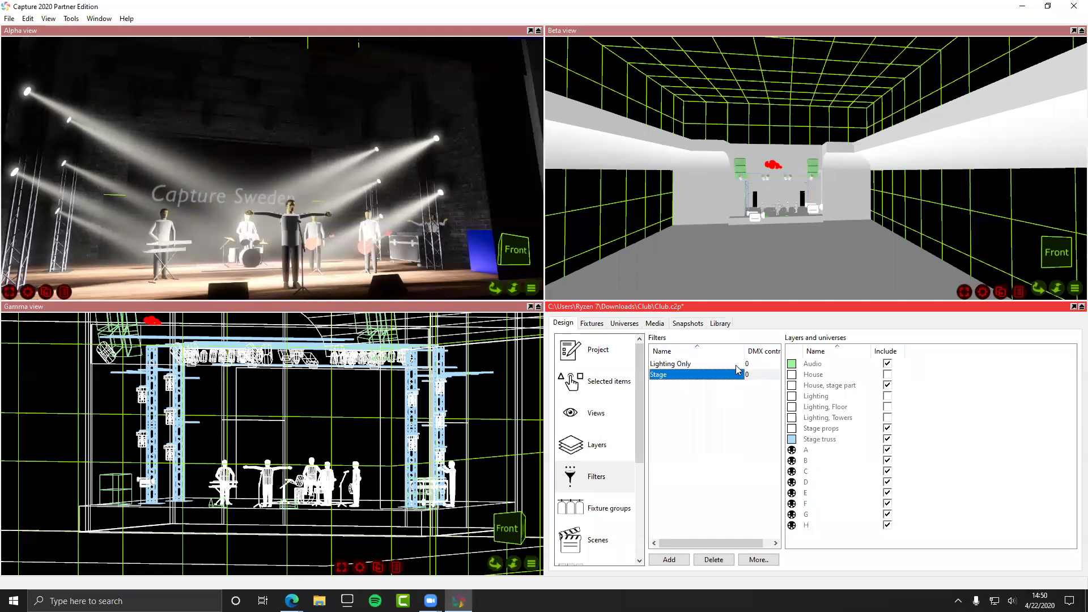
{"action": "left_click", "coordinate": [735, 364]}
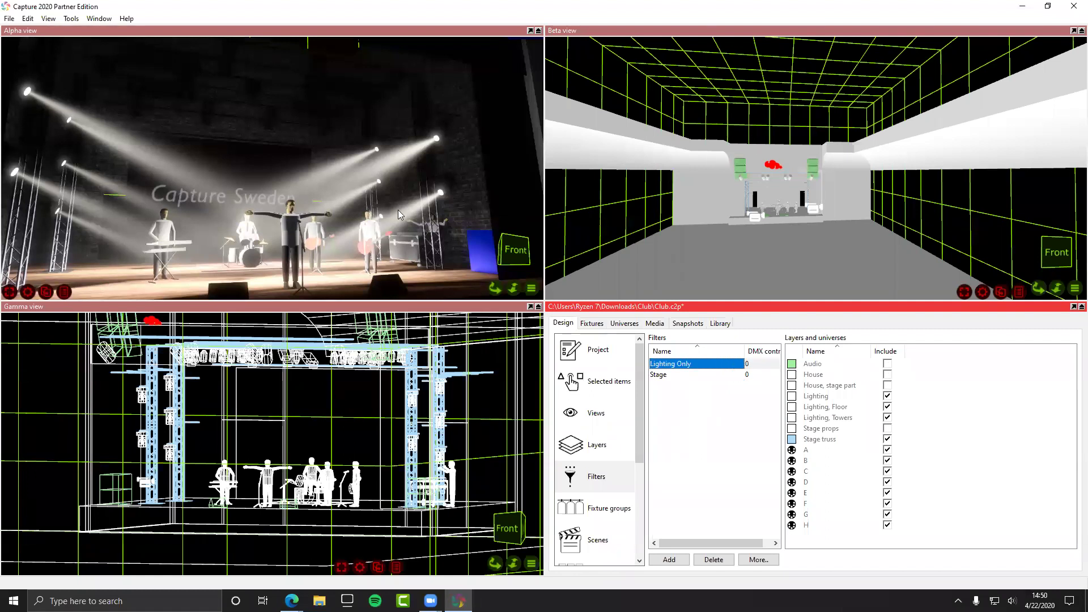
Step: Deselect the smoke and compare the layers of the Stage and Lighting Only filters with what the Alpha and Beta views show
{"action": "scroll", "coordinate": [398, 210], "scroll_direction": "down", "scroll_amount": 3}
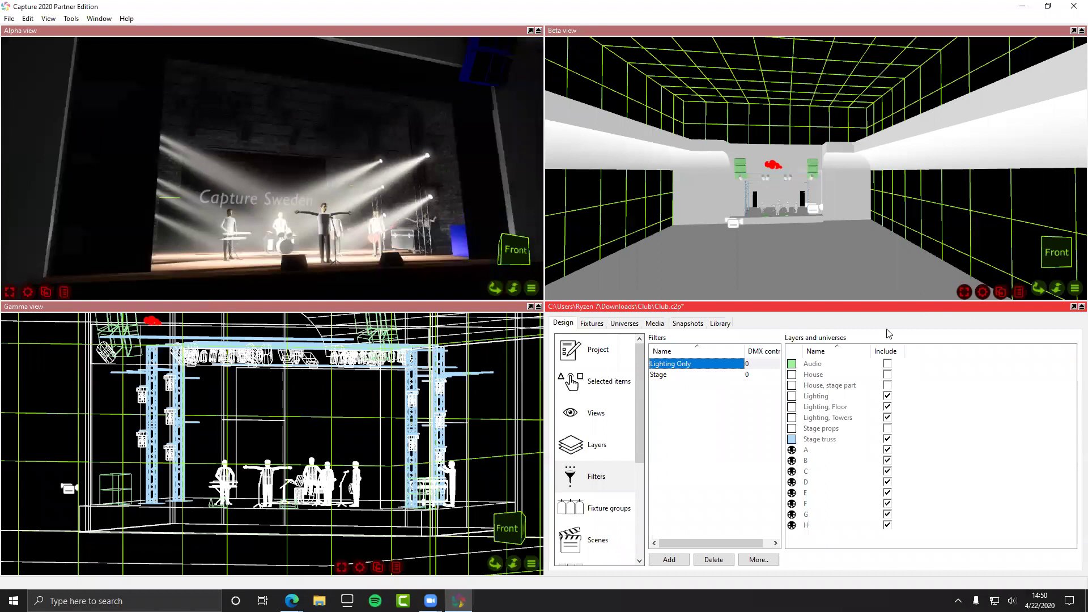
{"action": "left_click", "coordinate": [712, 376]}
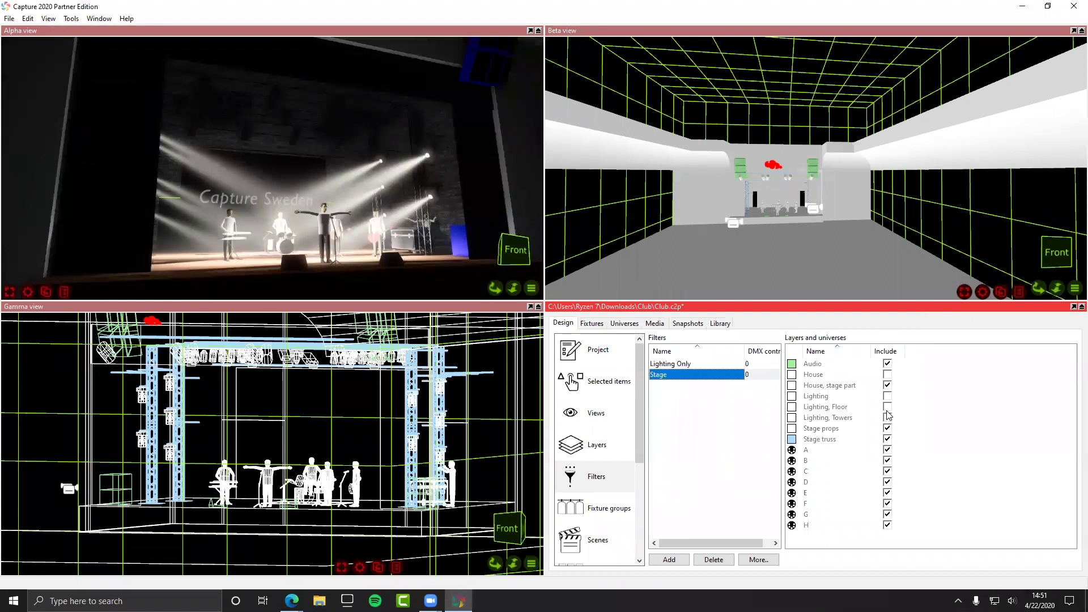
{"action": "left_click", "coordinate": [977, 258]}
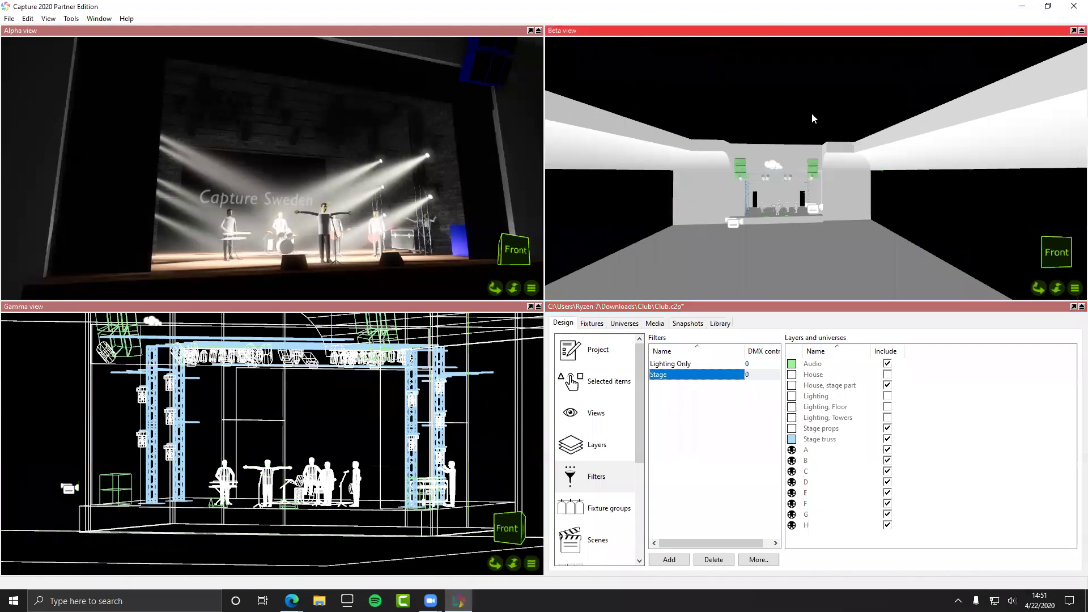
{"action": "scroll", "coordinate": [816, 120], "scroll_direction": "up", "scroll_amount": 3}
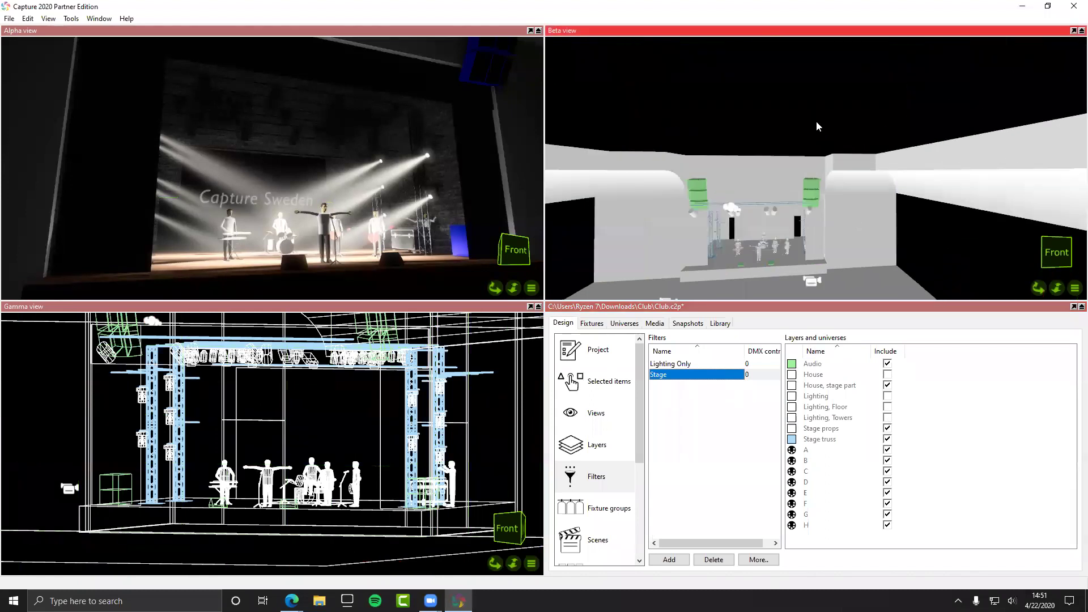
{"action": "left_click", "coordinate": [692, 363]}
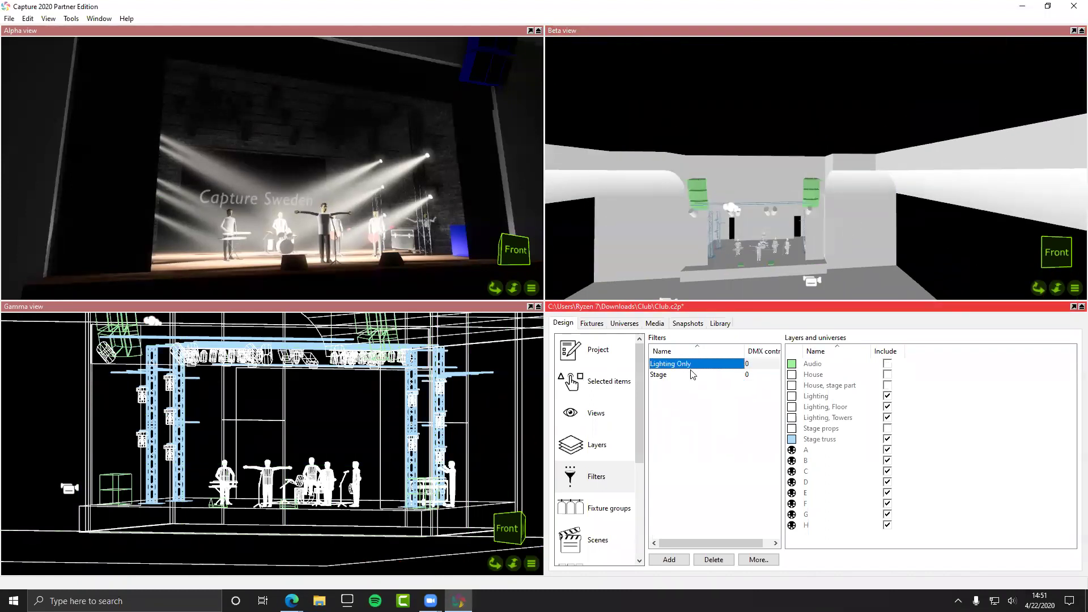
{"action": "left_click", "coordinate": [691, 374]}
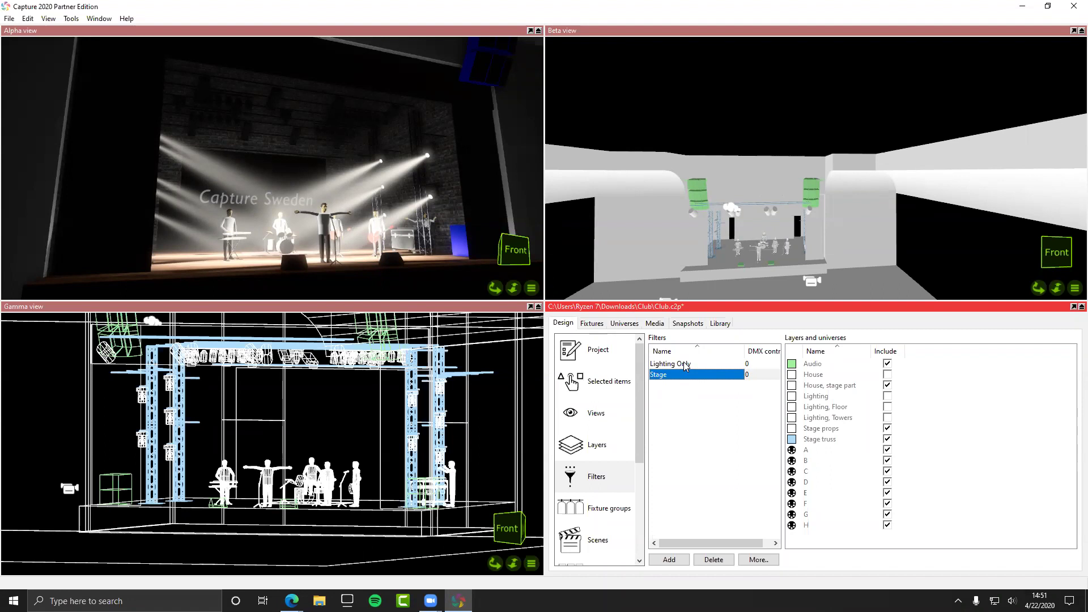
Step: Apply the Stage filter to all views
{"action": "left_click_drag", "start_coordinate": [747, 543], "coordinate": [754, 545]}
{"action": "left_click", "coordinate": [760, 559]}
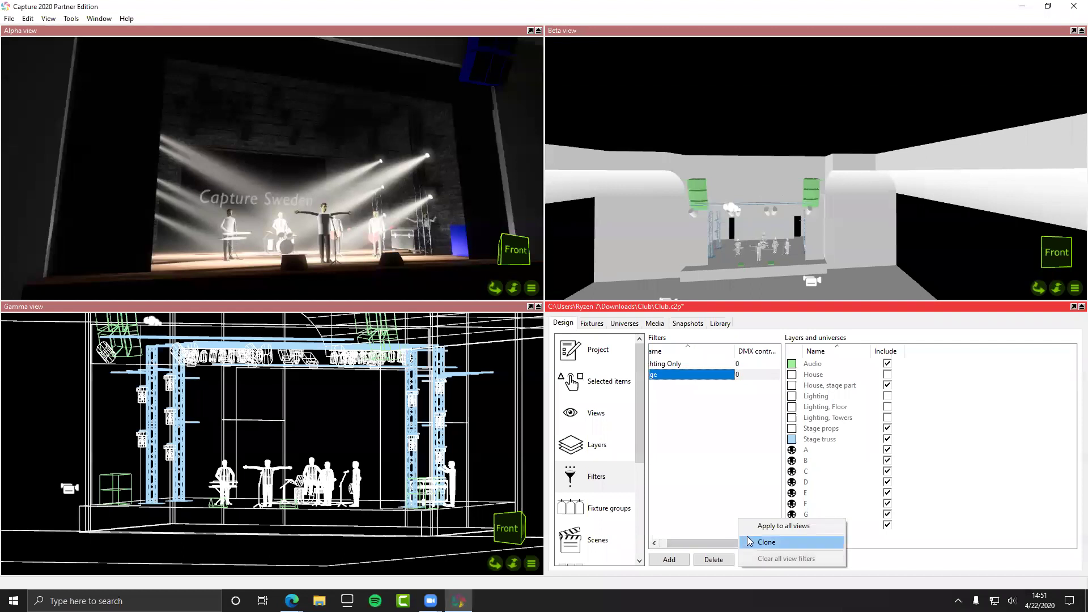
{"action": "left_click", "coordinate": [686, 370]}
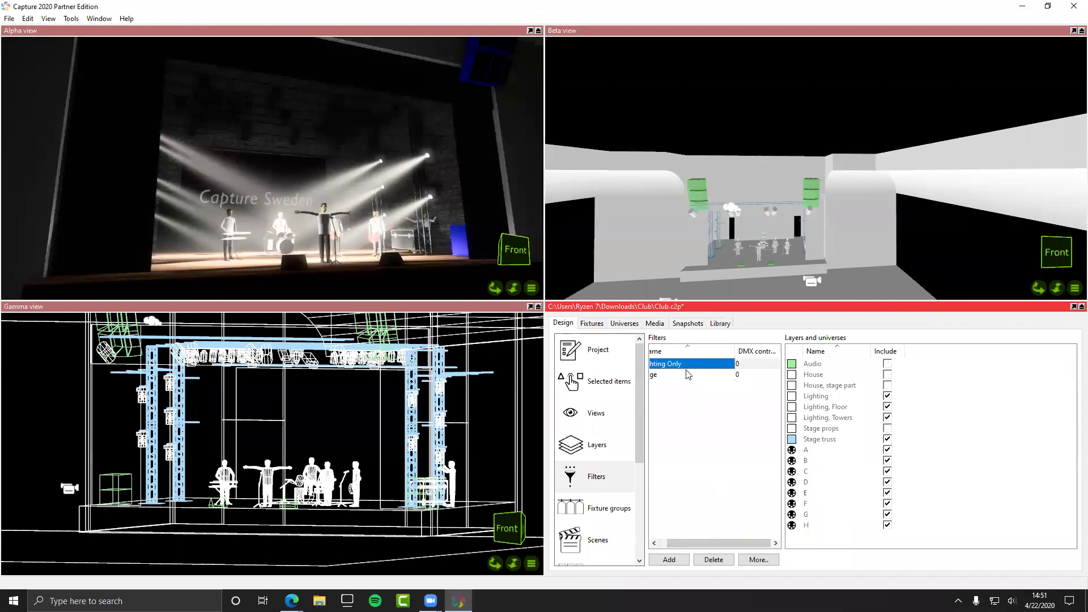
{"action": "left_click", "coordinate": [758, 559]}
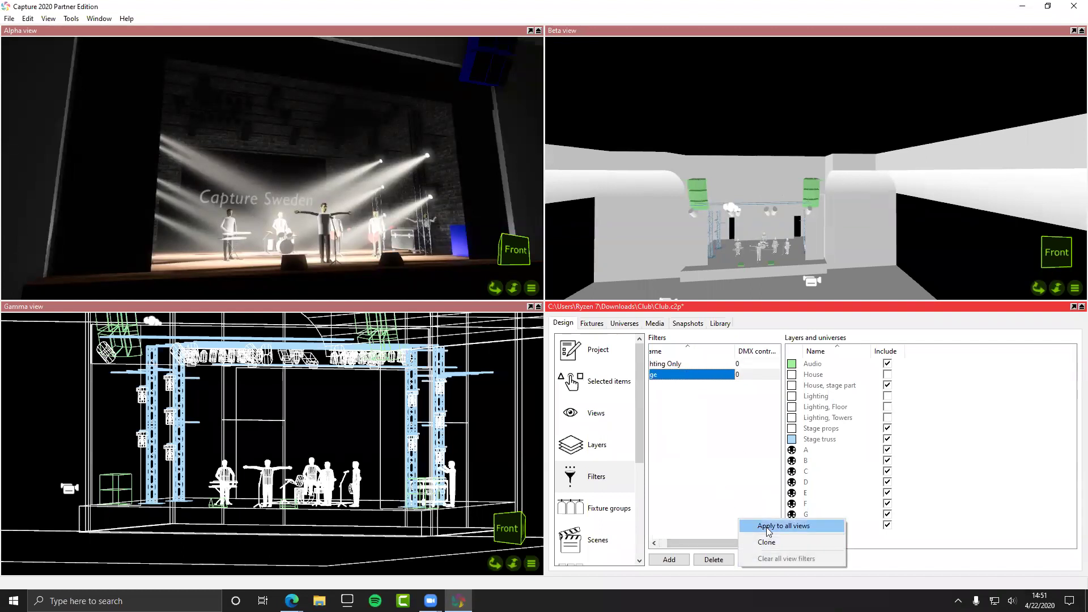
{"action": "left_click", "coordinate": [768, 526]}
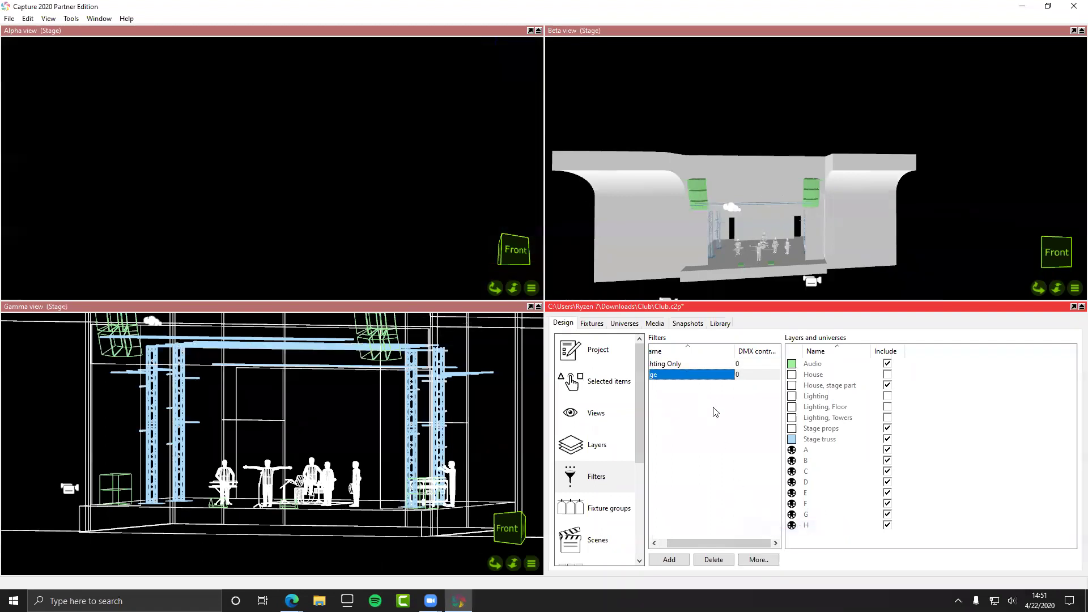
Step: Apply the Lighting Only filter to the Alpha view, switch it to Stage and back to Lighting Only
{"action": "left_click", "coordinate": [699, 363]}
{"action": "left_click_drag", "start_coordinate": [620, 257], "coordinate": [393, 217]}
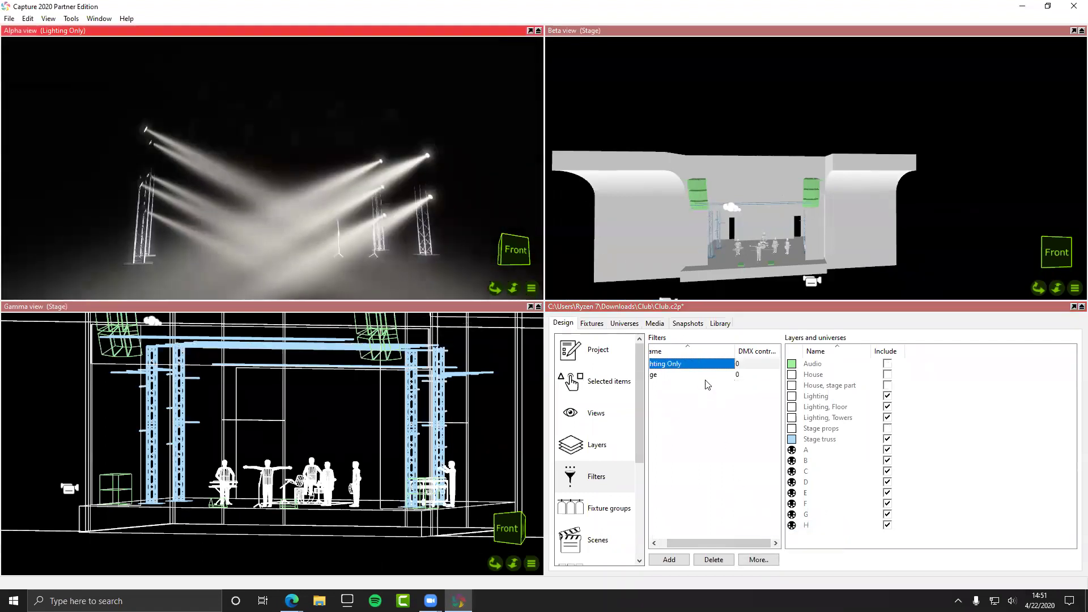
{"action": "left_click", "coordinate": [682, 374]}
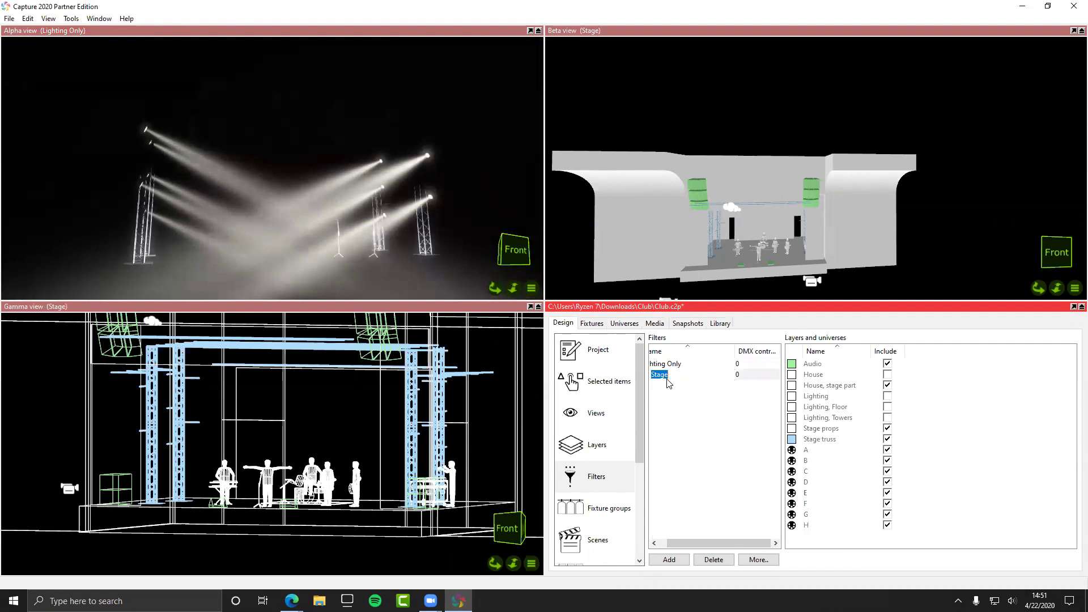
{"action": "left_click", "coordinate": [690, 375]}
{"action": "left_click_drag", "start_coordinate": [689, 378], "coordinate": [431, 232]}
{"action": "left_click", "coordinate": [666, 365]}
{"action": "left_click_drag", "start_coordinate": [666, 367], "coordinate": [347, 211]}
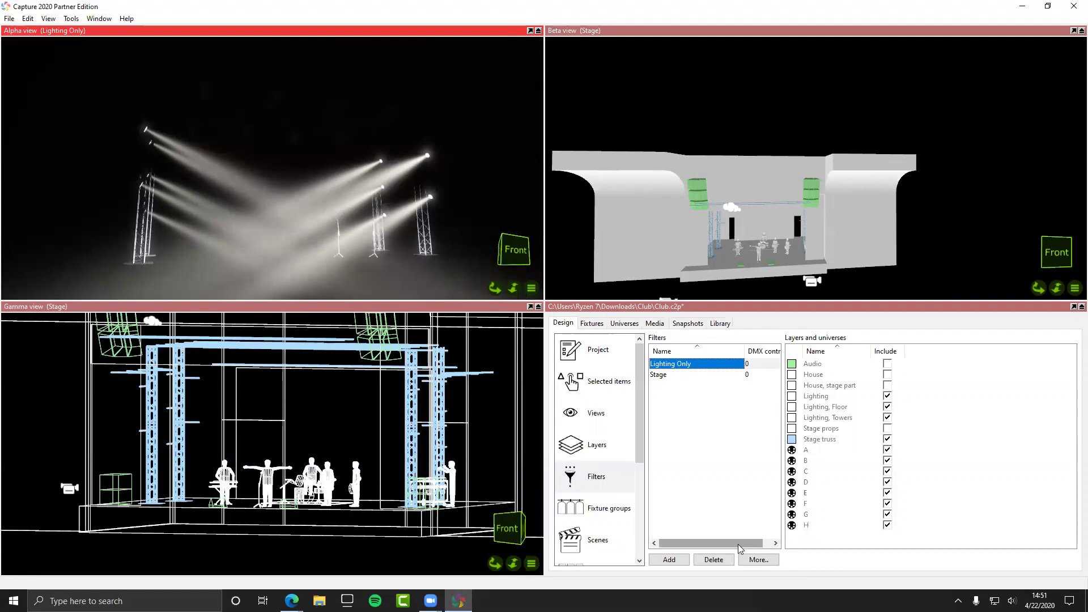
Step: Clear the filters from all views and deselect the Lighting Only filter
{"action": "left_click", "coordinate": [775, 542]}
{"action": "left_click_drag", "start_coordinate": [748, 540], "coordinate": [728, 544]}
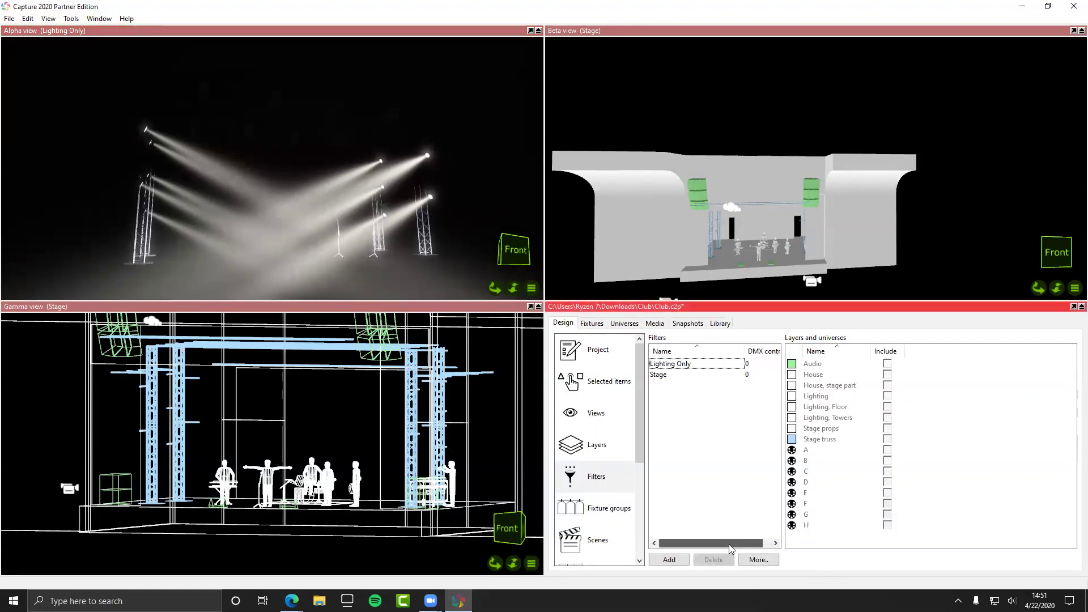
{"action": "left_click", "coordinate": [699, 368]}
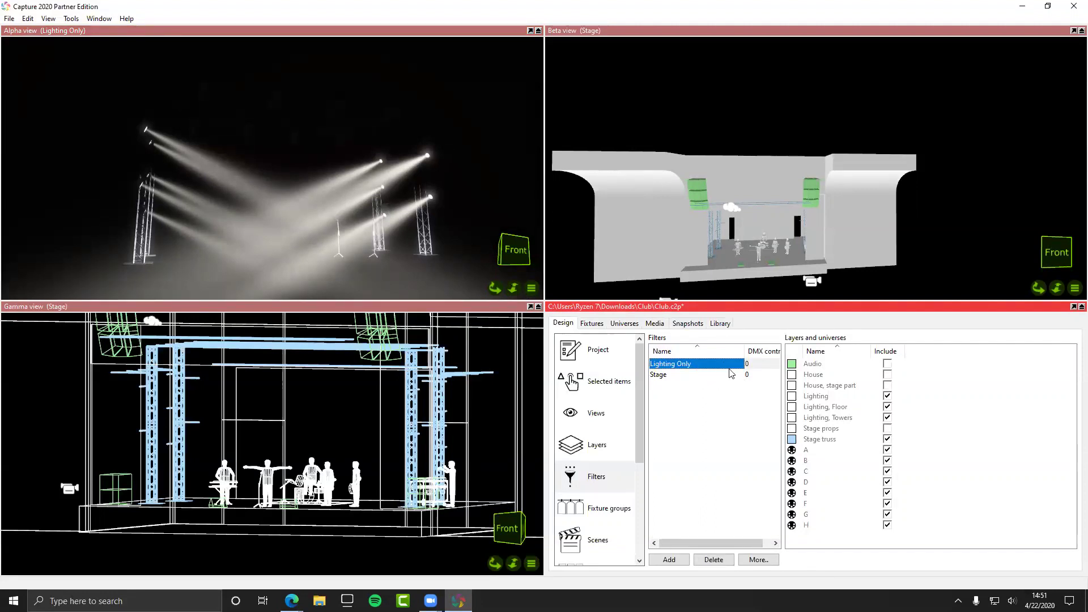
{"action": "left_click", "coordinate": [757, 560]}
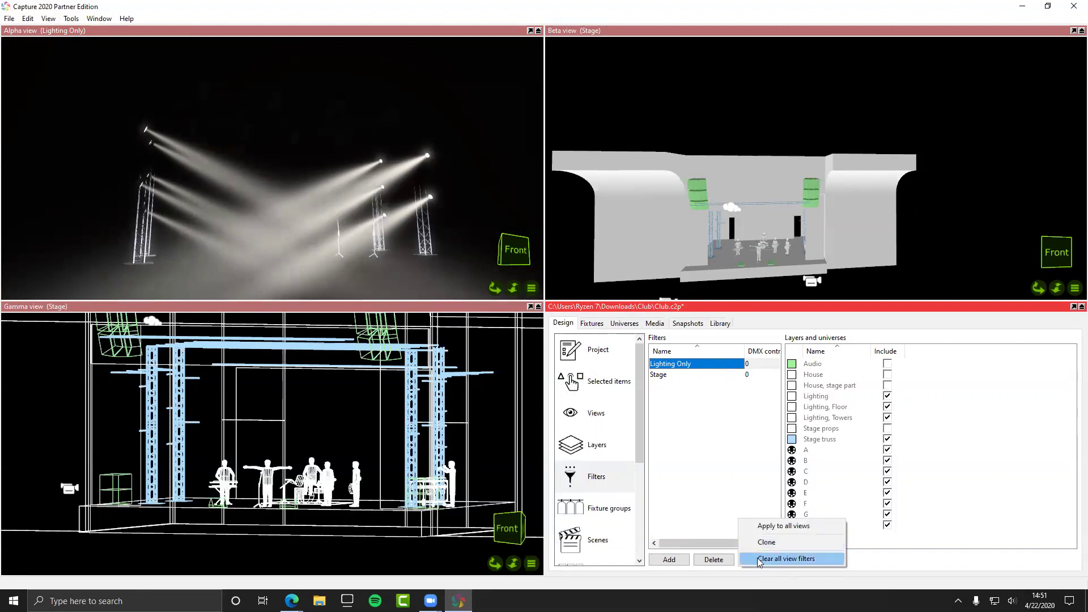
{"action": "left_click", "coordinate": [760, 560]}
{"action": "left_click", "coordinate": [759, 560]}
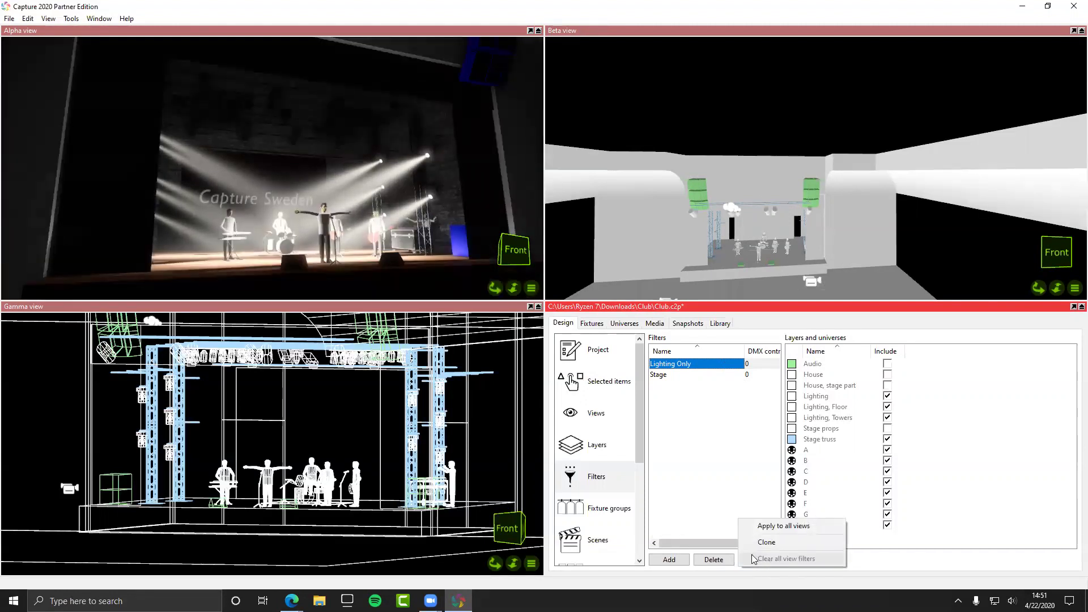
{"action": "left_click", "coordinate": [702, 472]}
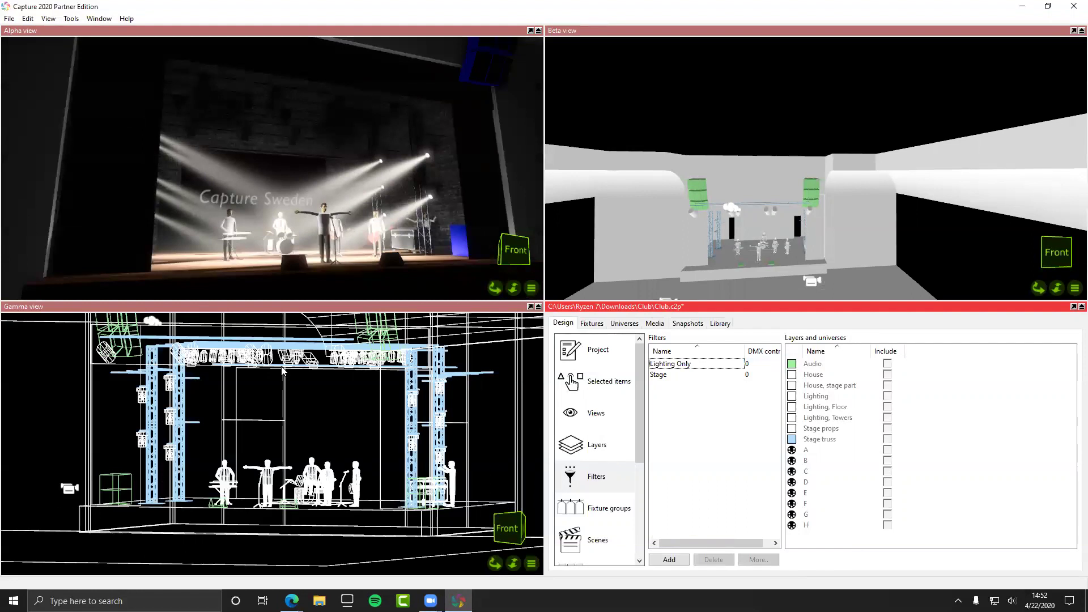
Step: Hide the widgets in the Beta view
{"action": "scroll", "coordinate": [802, 259], "scroll_direction": "up", "scroll_amount": 3}
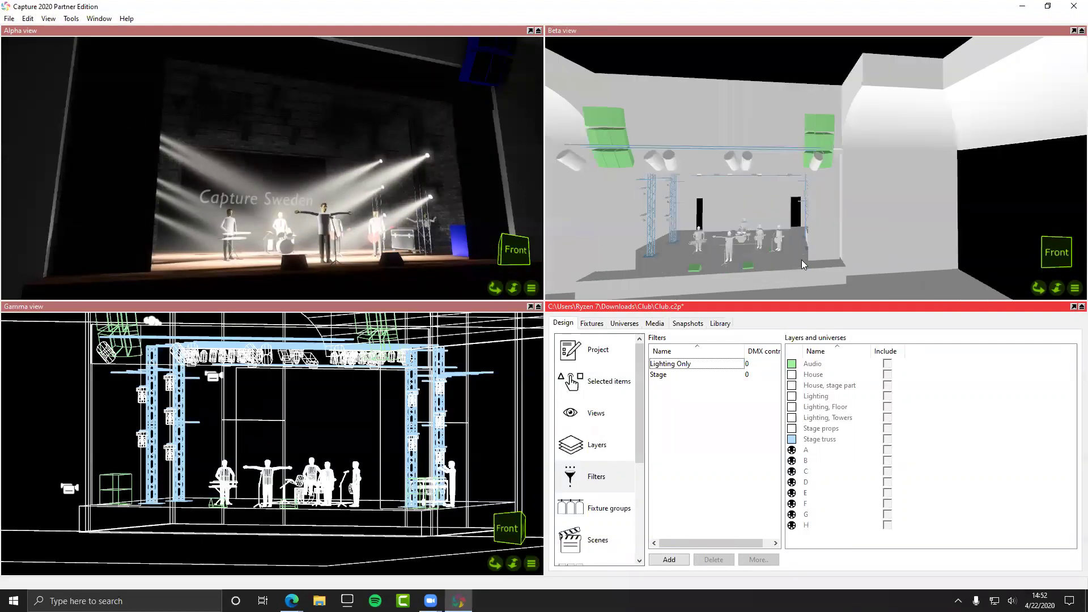
{"action": "scroll", "coordinate": [801, 259], "scroll_direction": "down", "scroll_amount": 2}
{"action": "left_click", "coordinate": [1072, 290]}
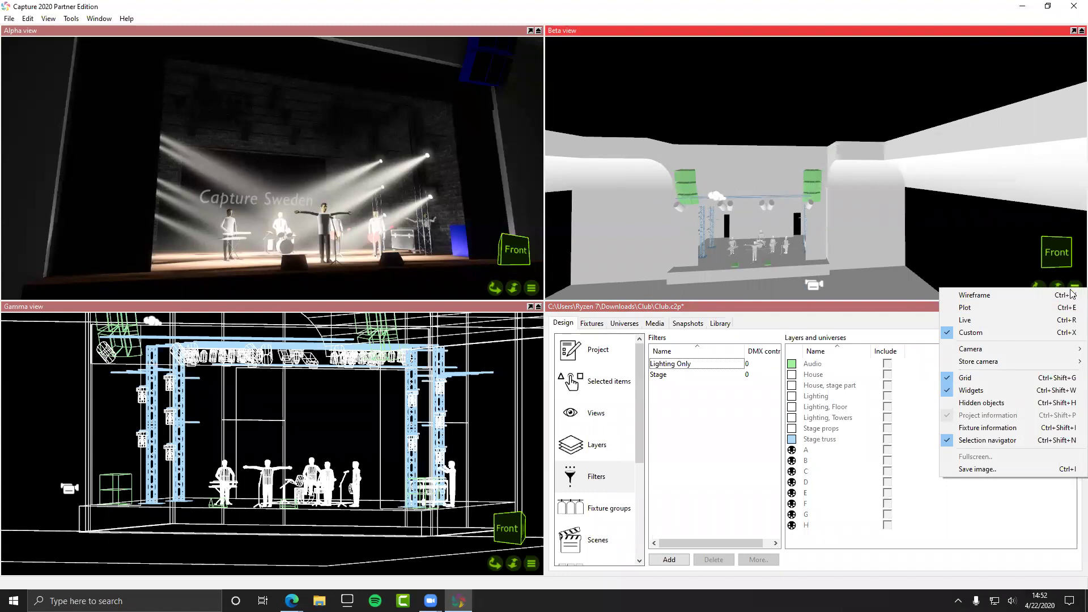
{"action": "left_click", "coordinate": [1036, 390]}
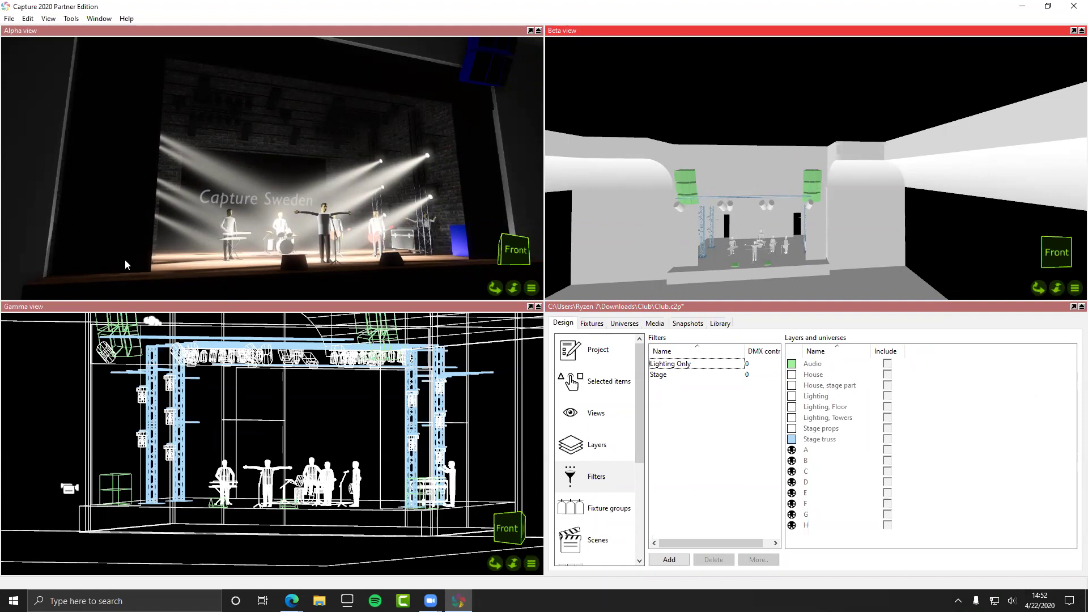
Step: Delete the smoke object from the project and undo the deletion
{"action": "left_click", "coordinate": [152, 322]}
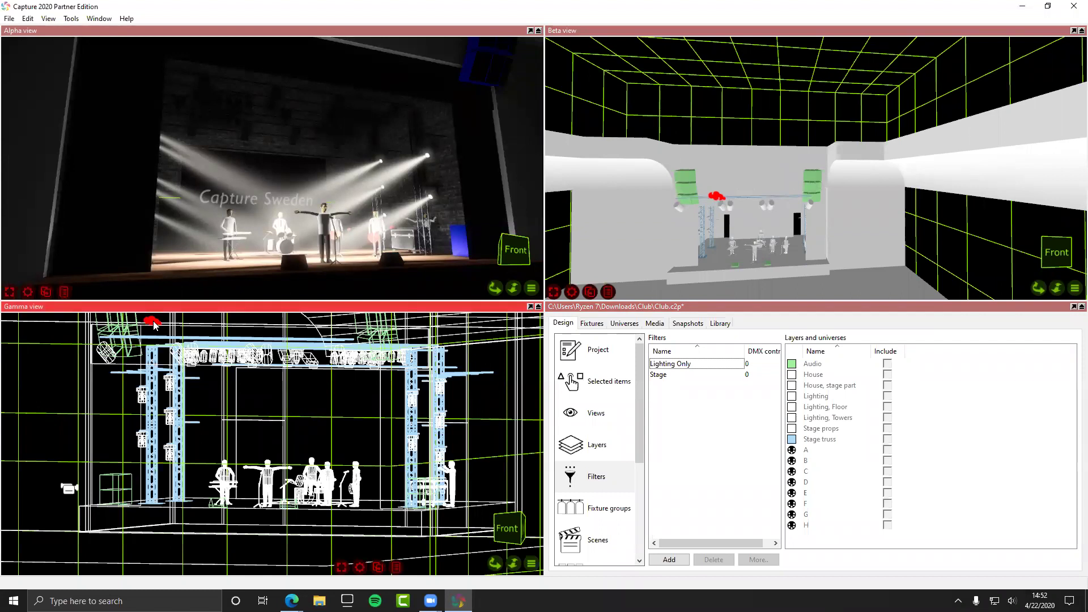
{"action": "key", "text": "Delete"}
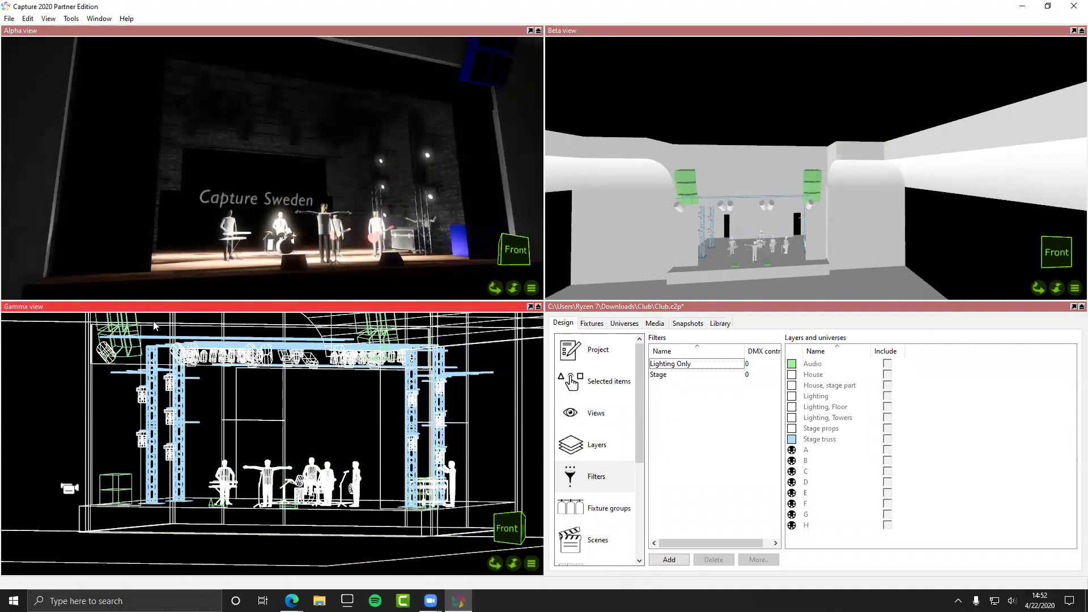
{"action": "key", "text": "ctrl+z"}
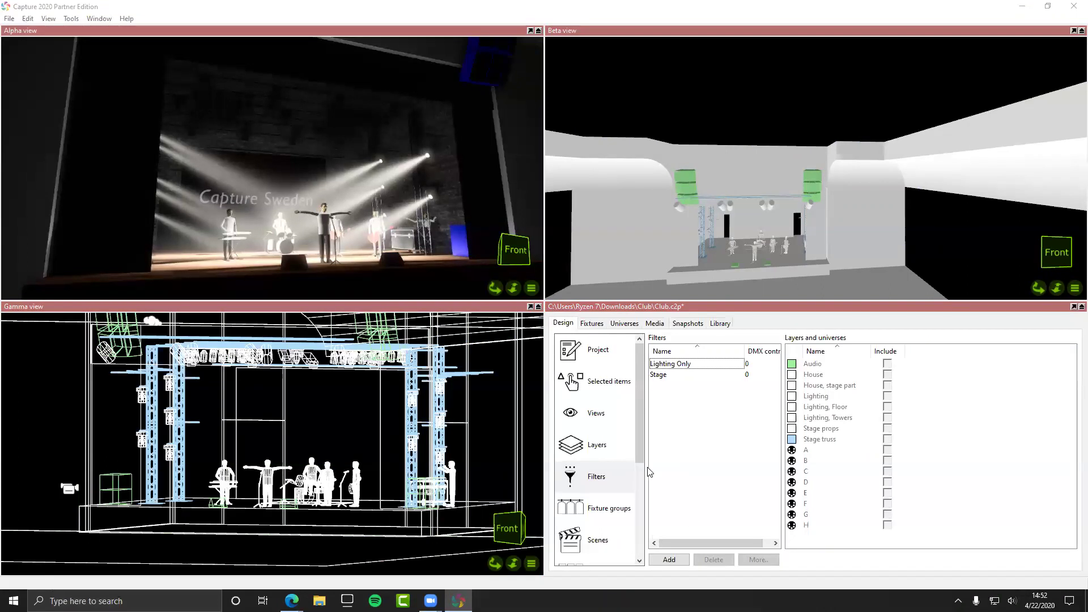
Step: Create a fixture group from the two Europe DW 105 fixtures on channels 24 and 25
{"action": "left_click_drag", "start_coordinate": [636, 444], "coordinate": [638, 515]}
{"action": "left_click", "coordinate": [571, 388]}
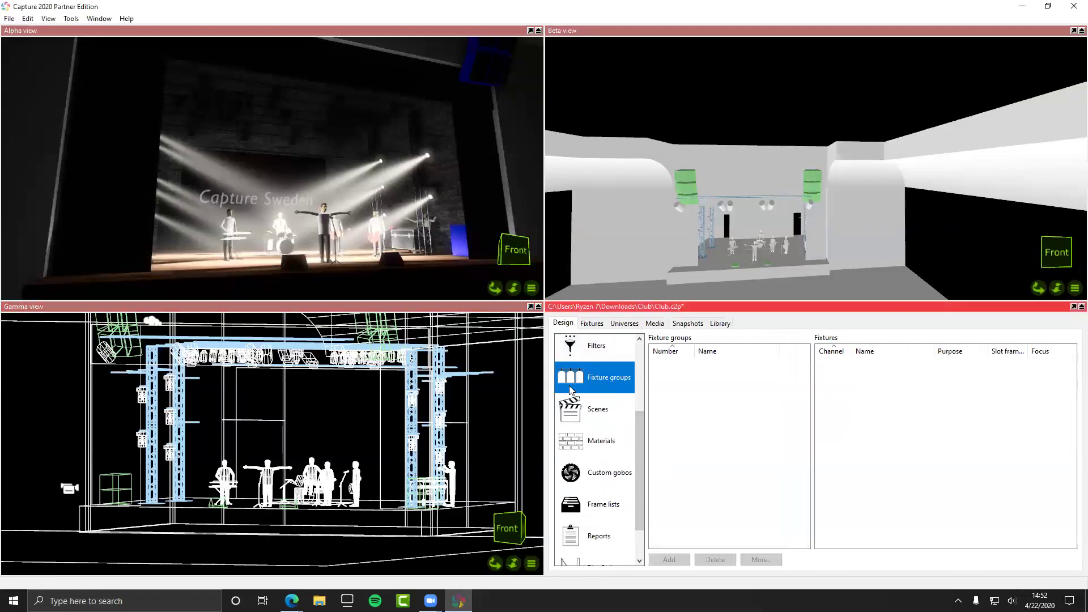
{"action": "left_click", "coordinate": [713, 371]}
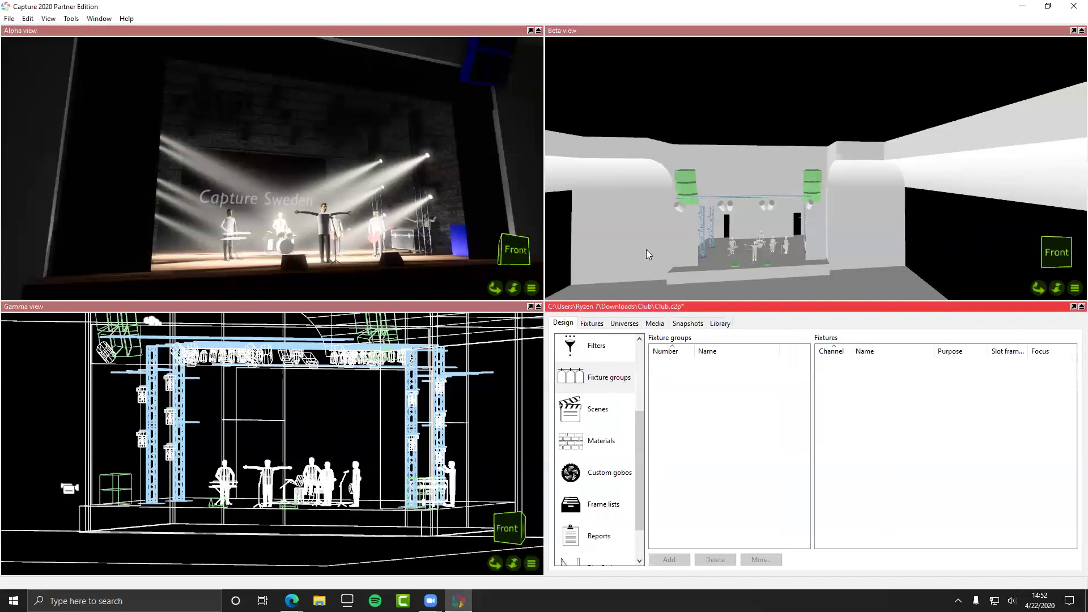
{"action": "left_click", "coordinate": [727, 208]}
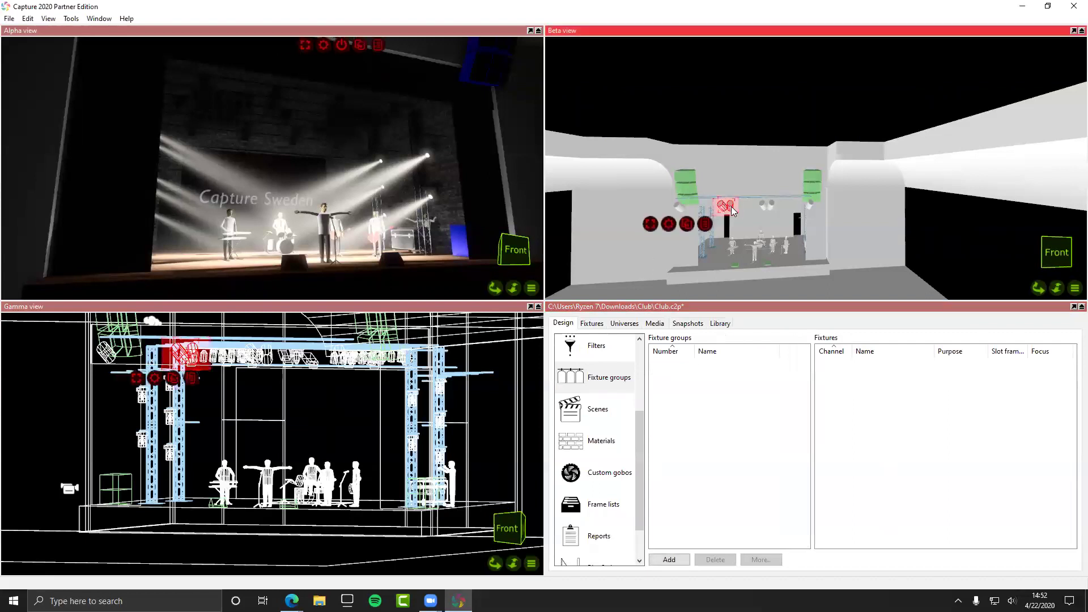
{"action": "left_click", "coordinate": [677, 559]}
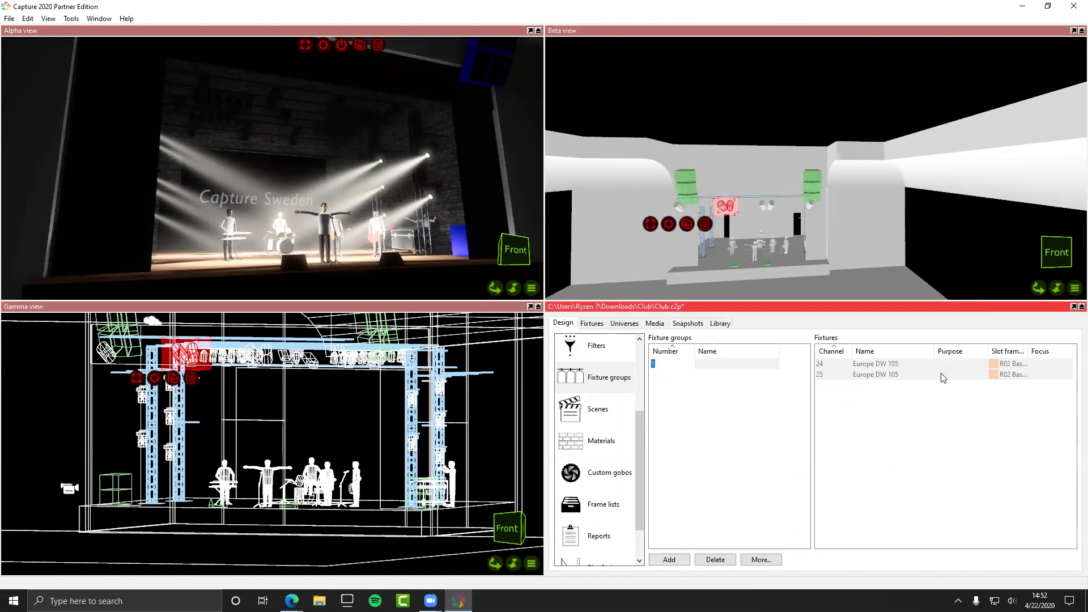
Step: Update fixture group 1 to include one more Europe DW 105 from the second pair on the front truss
{"action": "left_click", "coordinate": [941, 375]}
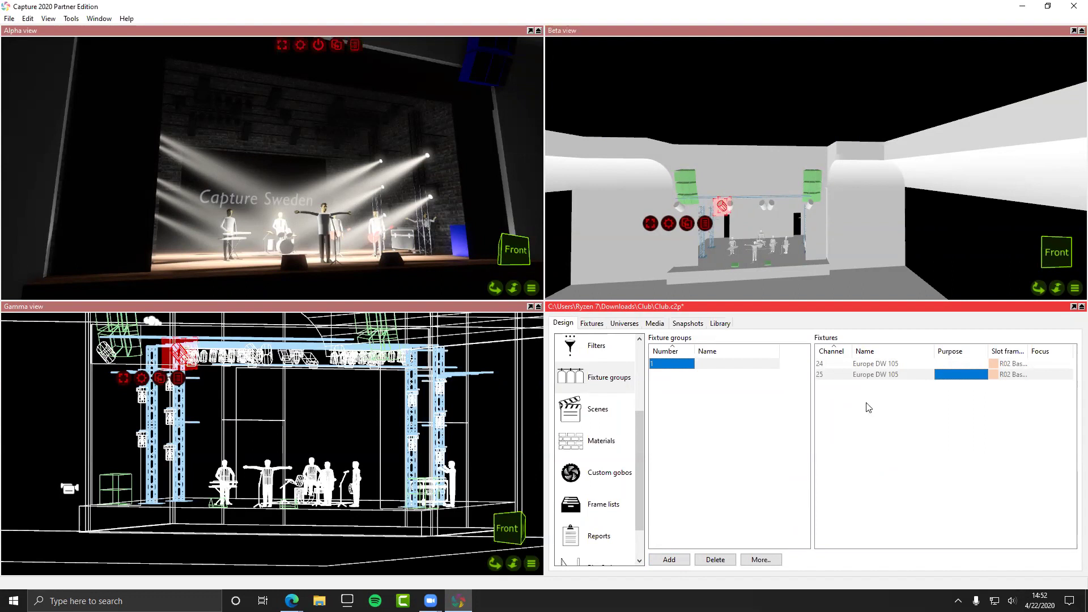
{"action": "left_click", "coordinate": [773, 561]}
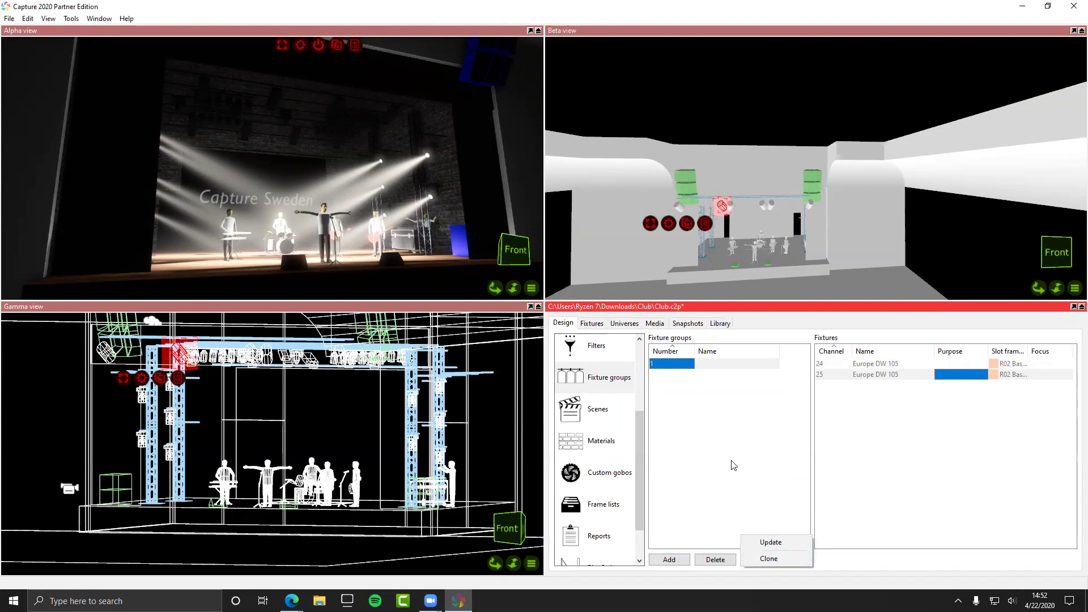
{"action": "left_click", "coordinate": [768, 558]}
{"action": "left_click", "coordinate": [664, 363]}
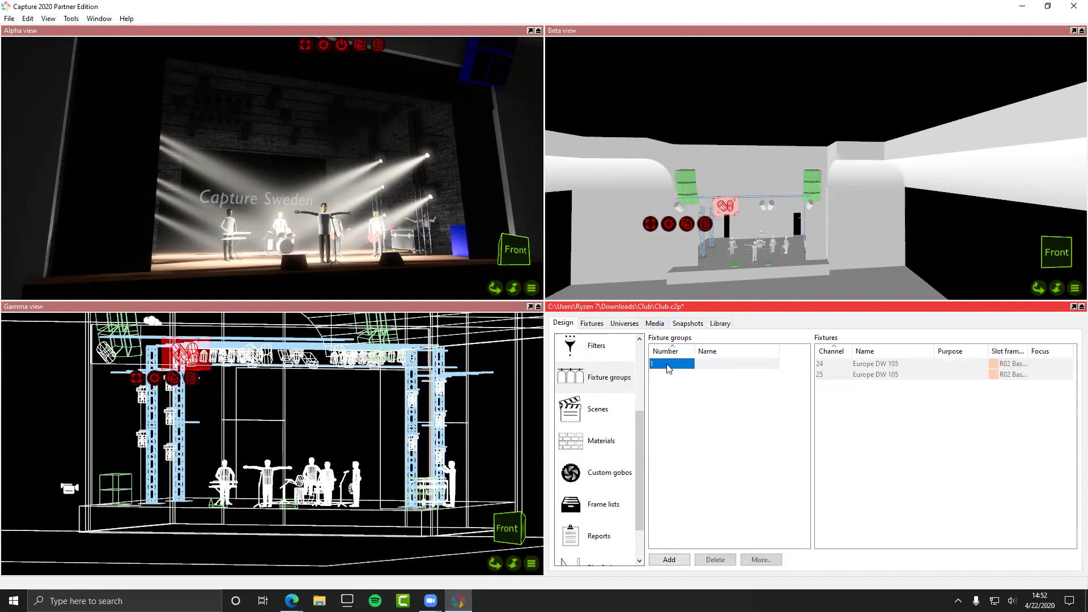
{"action": "left_click", "coordinate": [763, 559]}
{"action": "left_click", "coordinate": [768, 544]}
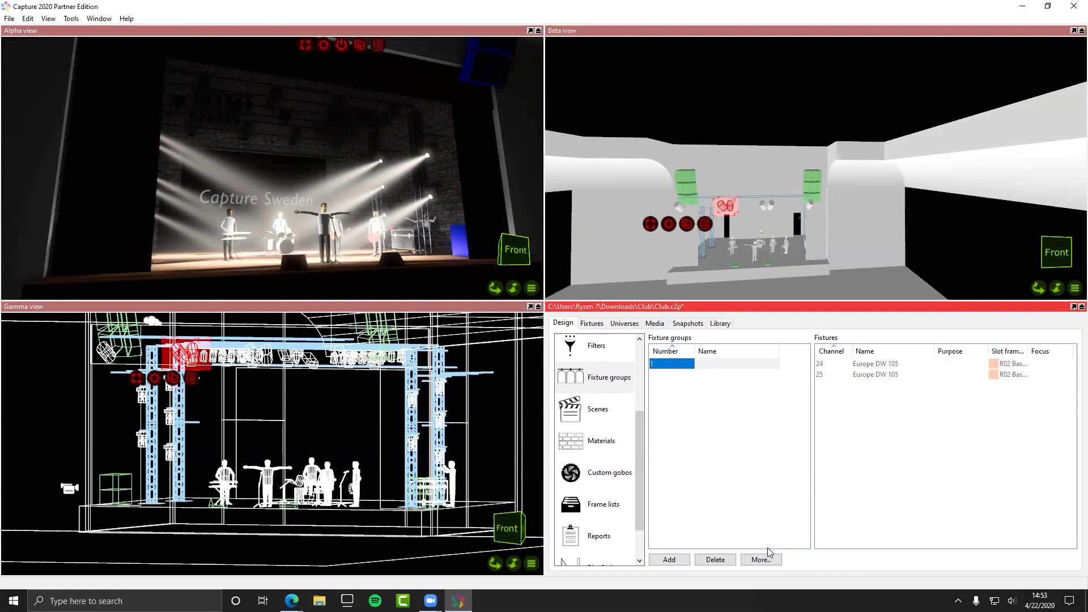
{"action": "left_click", "coordinate": [769, 207]}
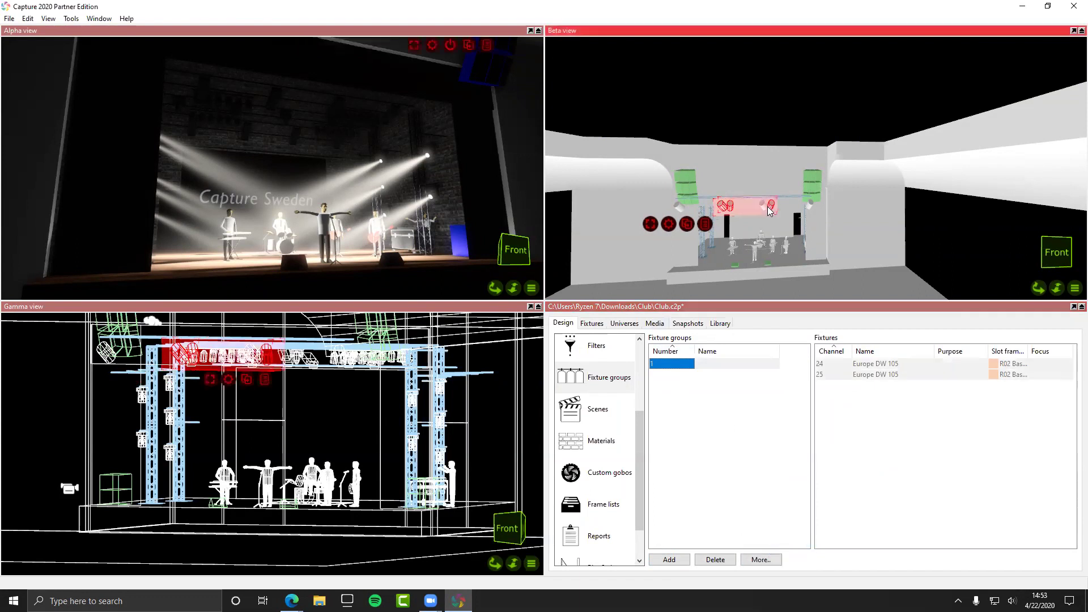
{"action": "left_click", "coordinate": [773, 560]}
{"action": "left_click", "coordinate": [776, 541]}
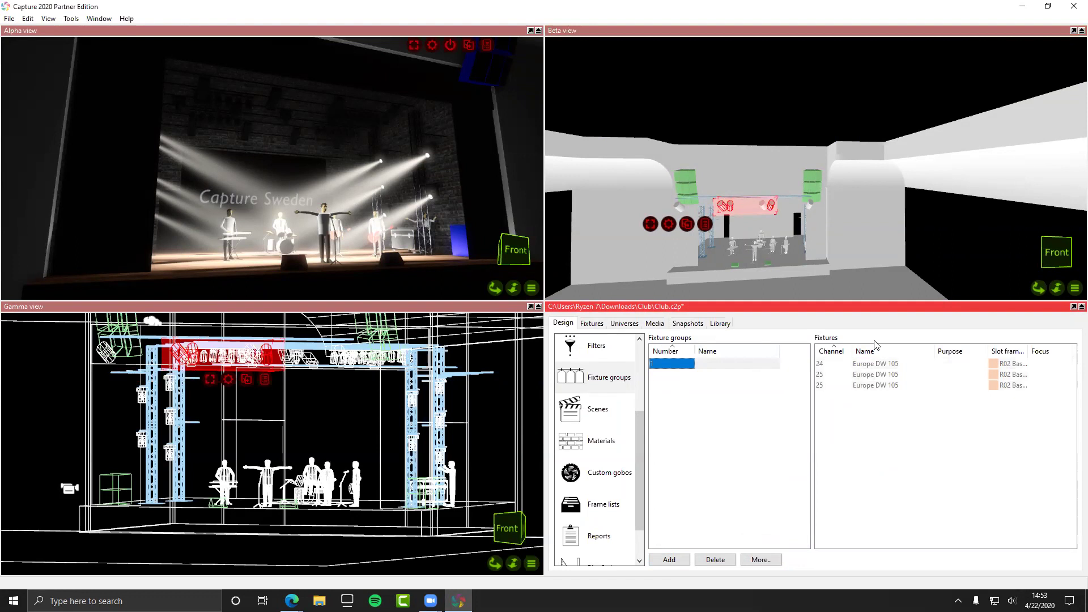
Step: Clone fixture group 1 and update the clone to include the other Europe DW 105 of the second pair
{"action": "left_click", "coordinate": [771, 559]}
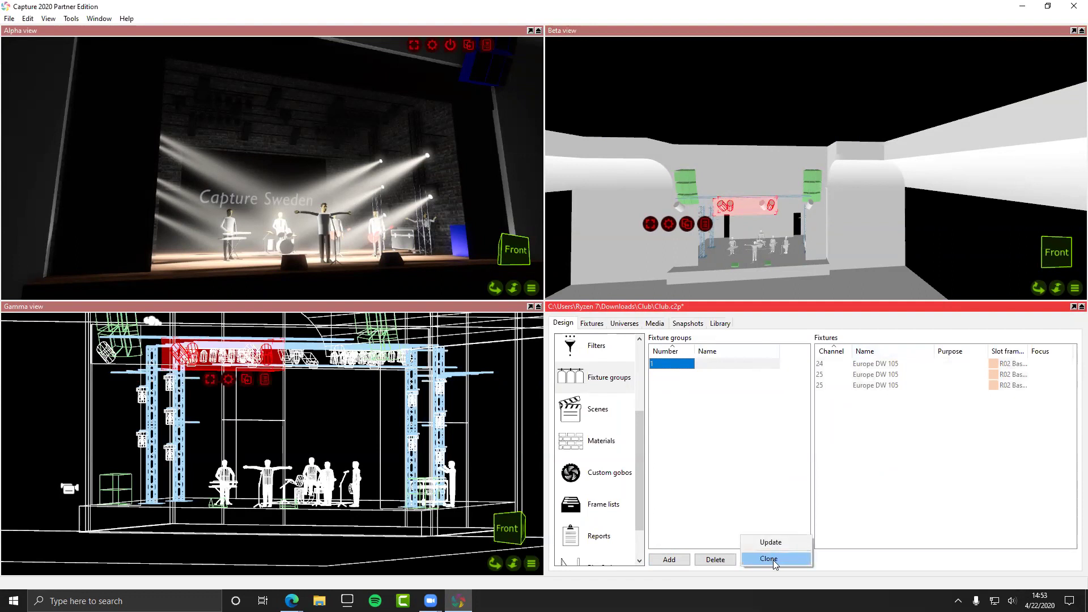
{"action": "left_click", "coordinate": [769, 559]}
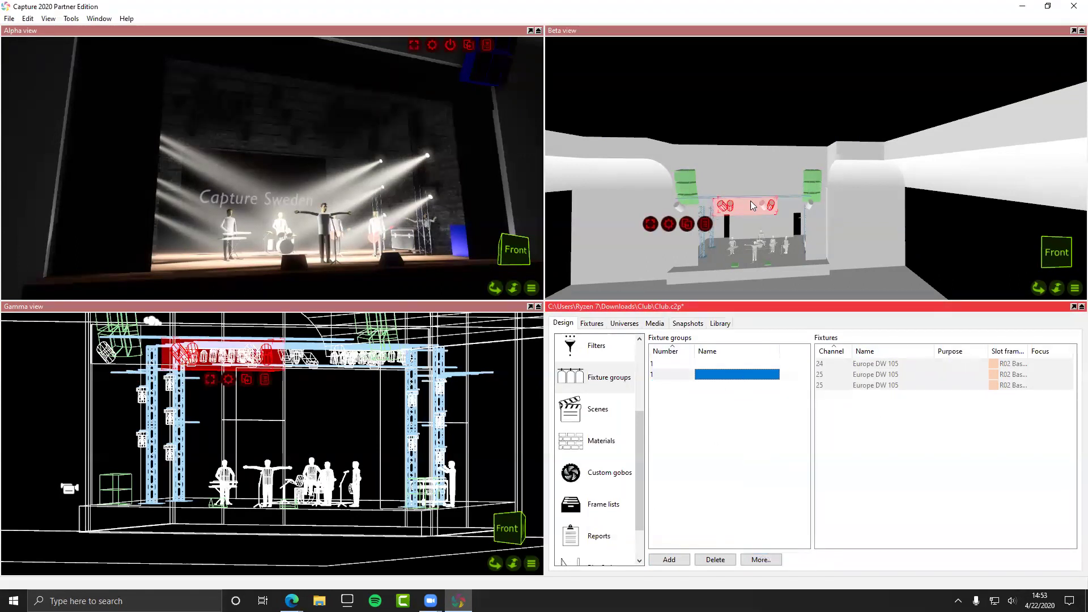
{"action": "left_click", "coordinate": [769, 206]}
{"action": "left_click", "coordinate": [767, 560]}
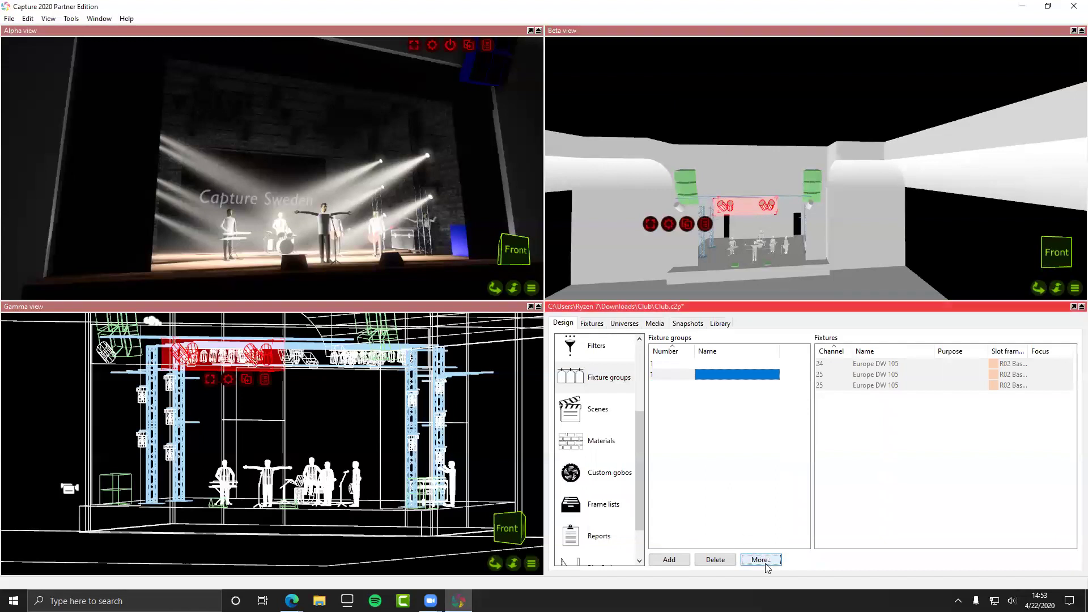
{"action": "left_click", "coordinate": [768, 542]}
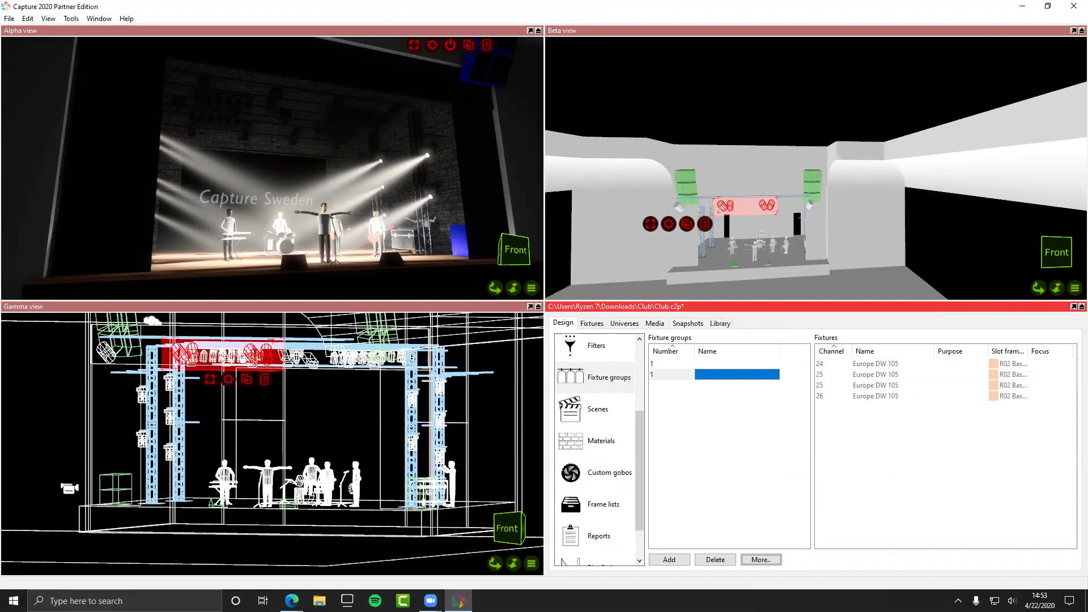
Step: Add a new scene to the scenes list and widen the list's Current column
{"action": "left_click", "coordinate": [592, 417]}
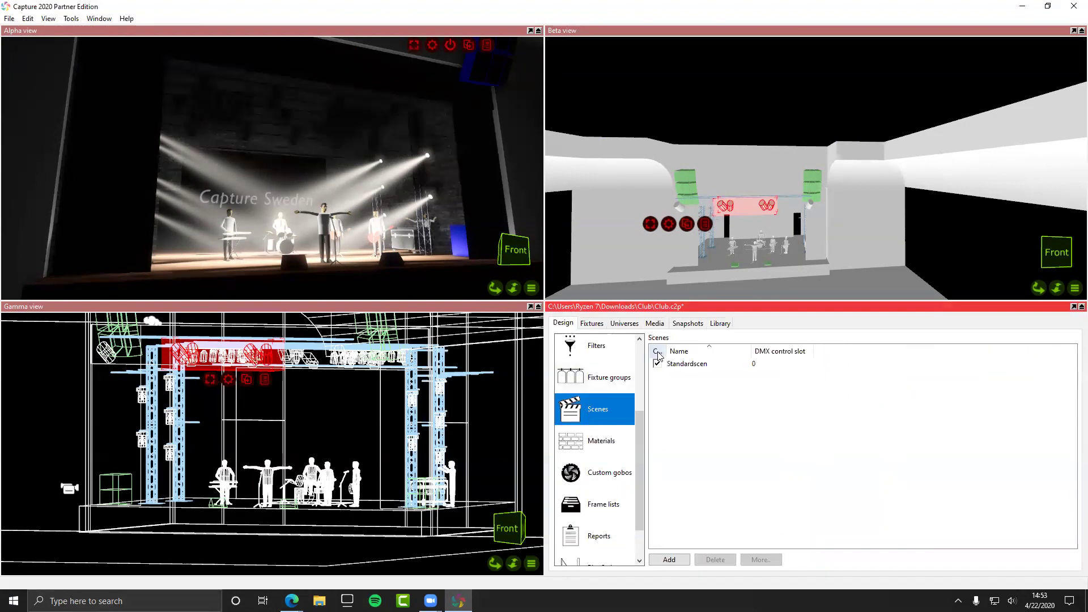
{"action": "left_click", "coordinate": [706, 365]}
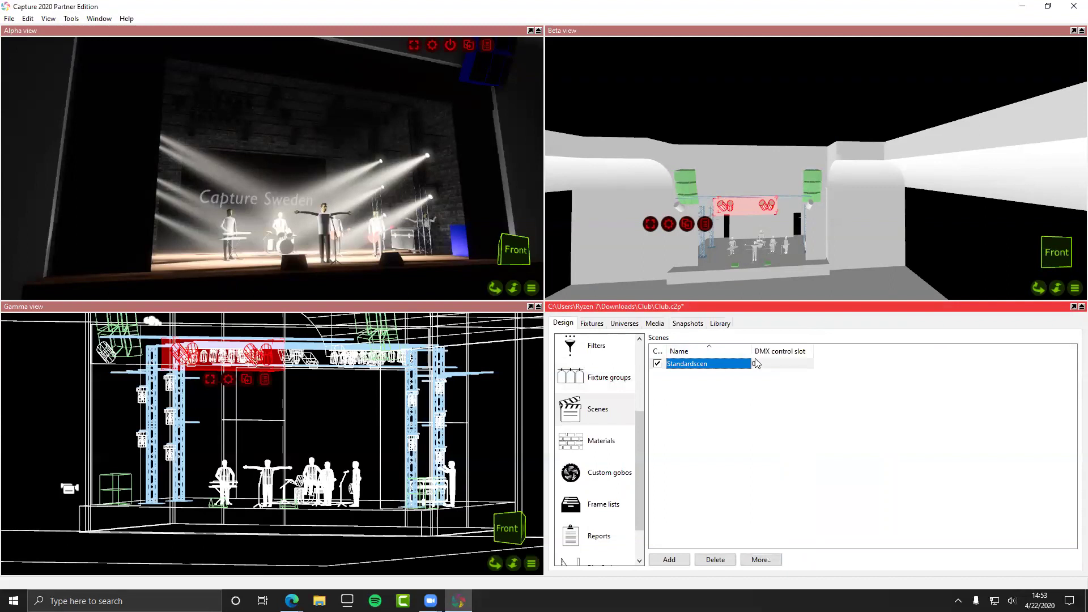
{"action": "left_click_drag", "start_coordinate": [666, 351], "coordinate": [711, 351]}
{"action": "left_click", "coordinate": [758, 559]}
{"action": "left_click", "coordinate": [660, 561]}
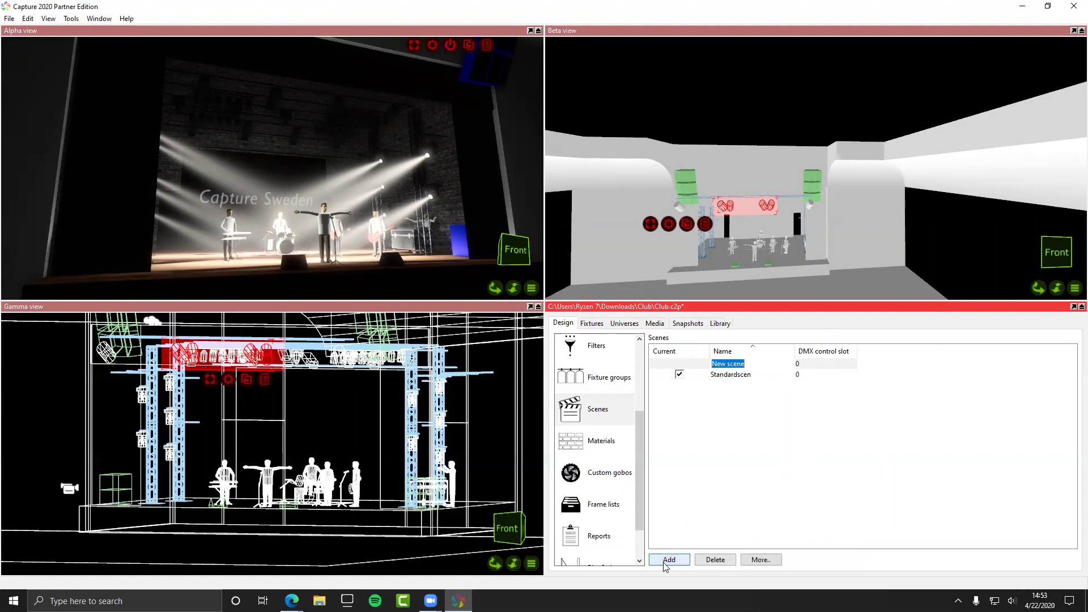
Step: Make the new scene the current one and bring up its additional scene commands
{"action": "double_click", "coordinate": [693, 364]}
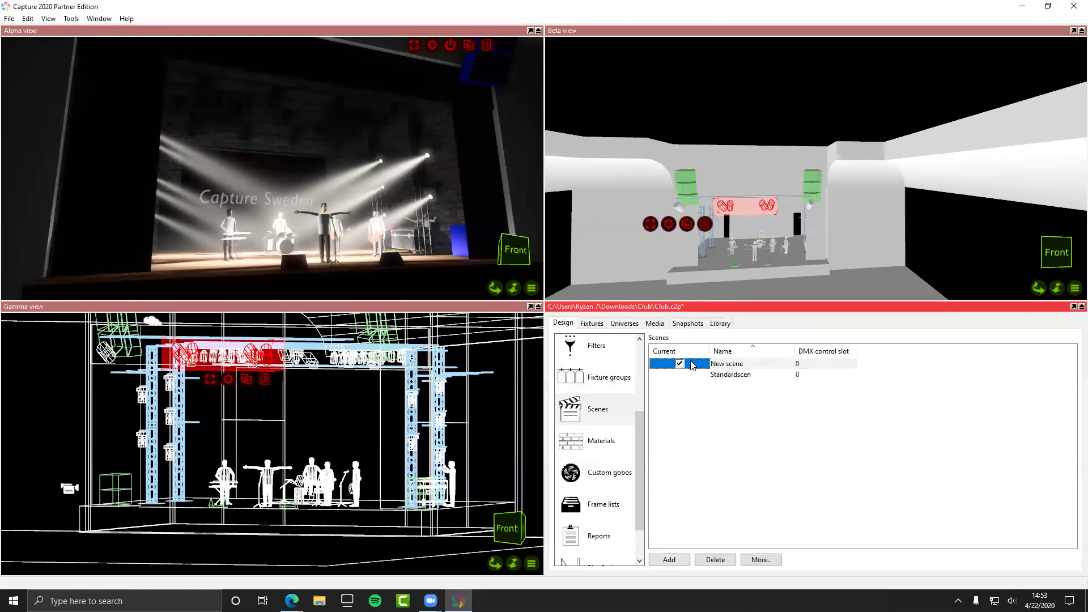
{"action": "left_click", "coordinate": [732, 364]}
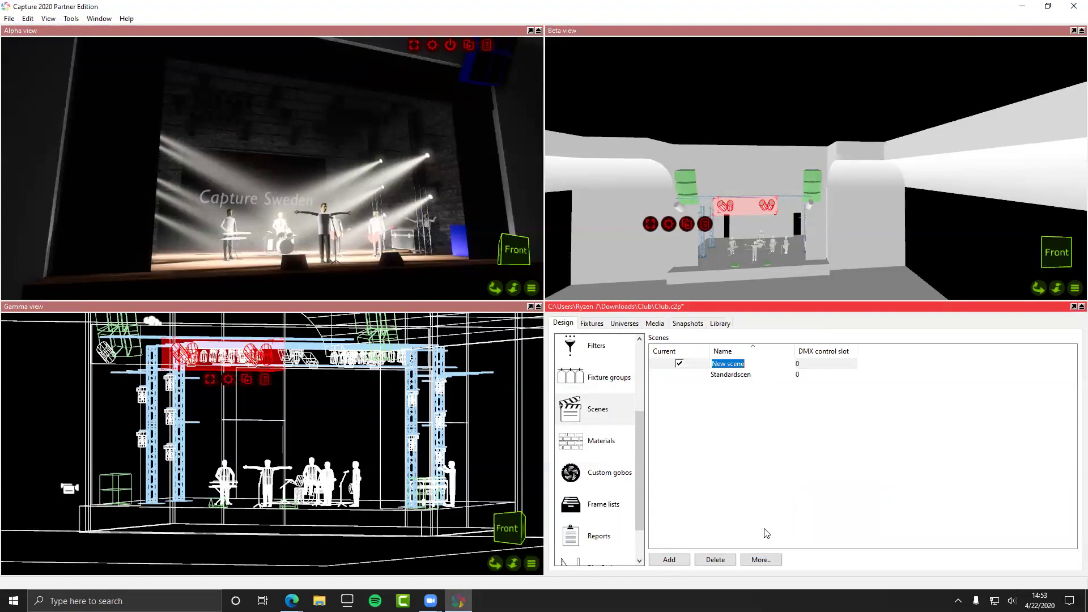
{"action": "left_click", "coordinate": [761, 561]}
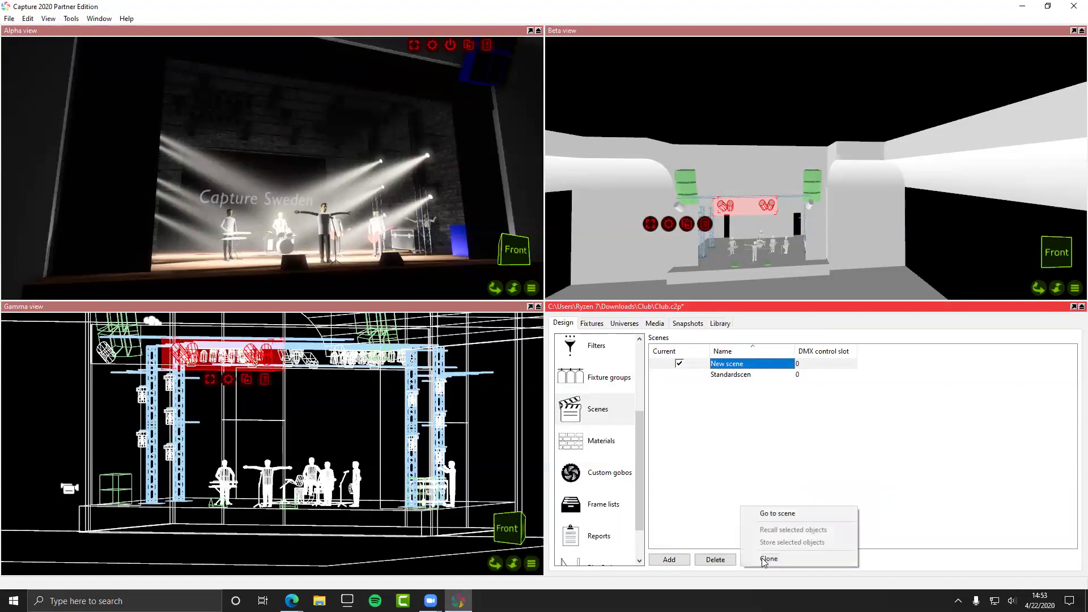
{"action": "left_click", "coordinate": [722, 493]}
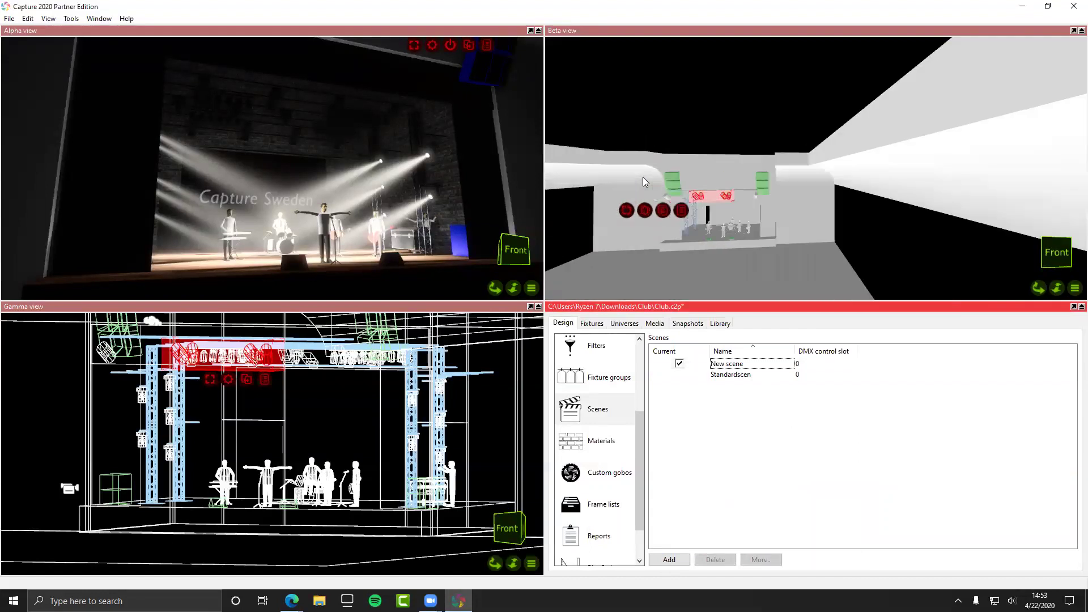
{"action": "left_click", "coordinate": [723, 125]}
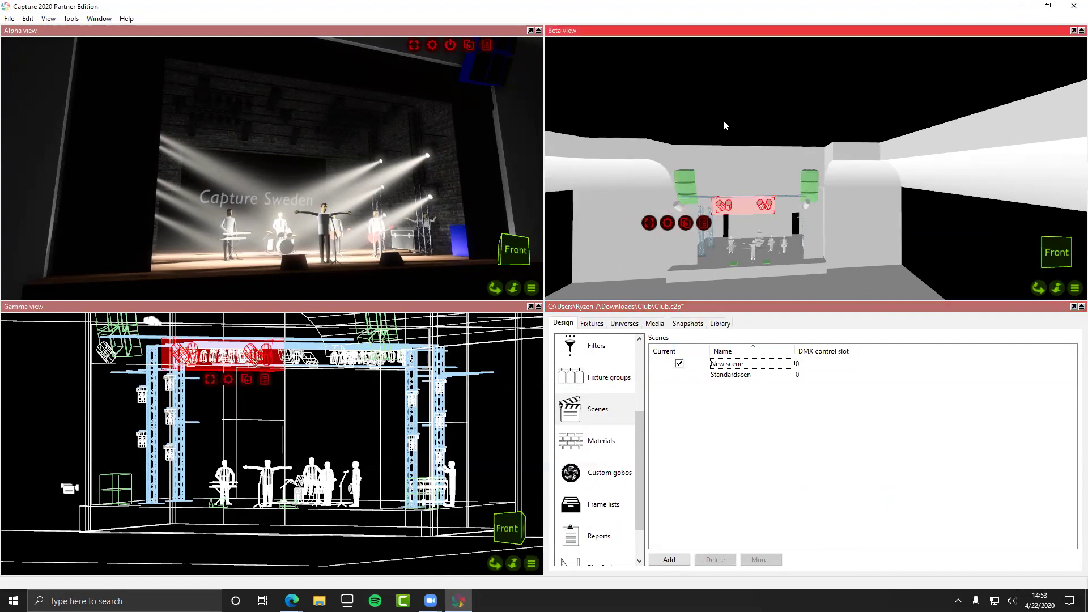
Step: Switch the current scene back to Standardscen and select the DMX control slot values of both scenes
{"action": "left_click", "coordinate": [680, 374]}
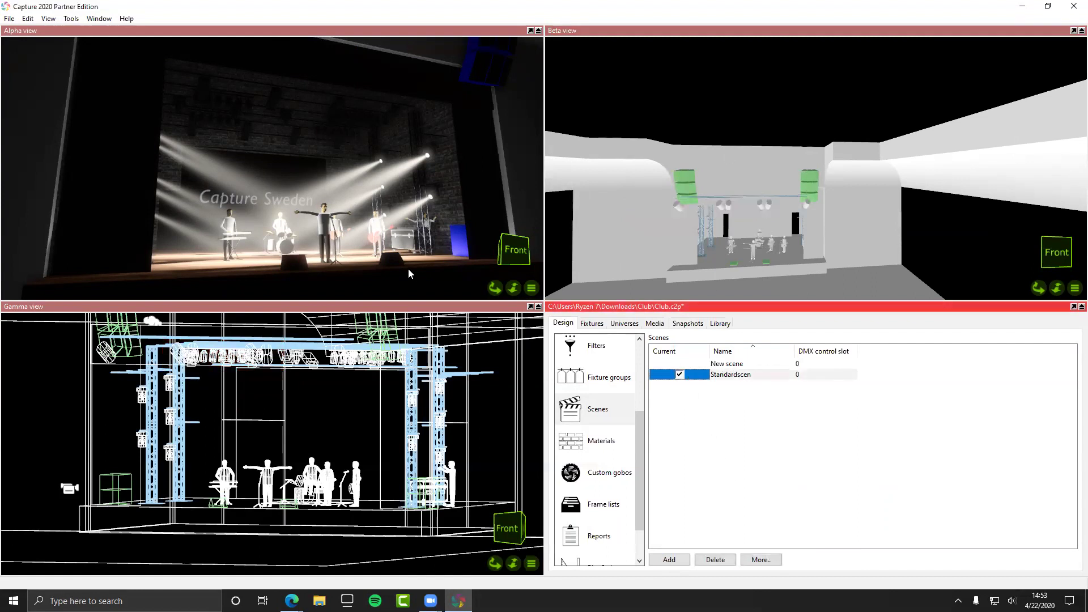
{"action": "left_click", "coordinate": [677, 364]}
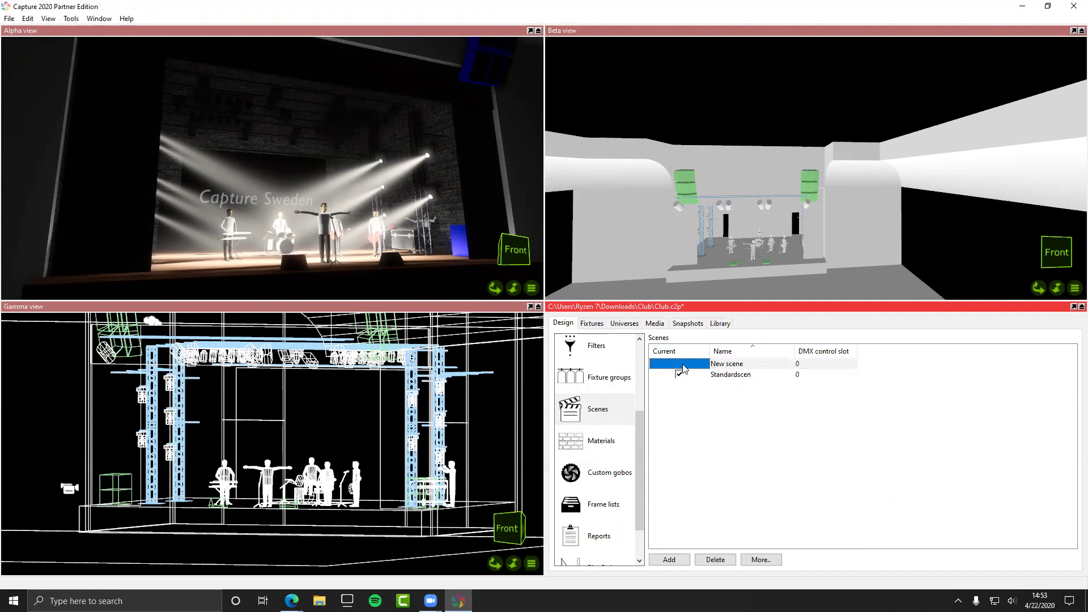
{"action": "double_click", "coordinate": [799, 364]}
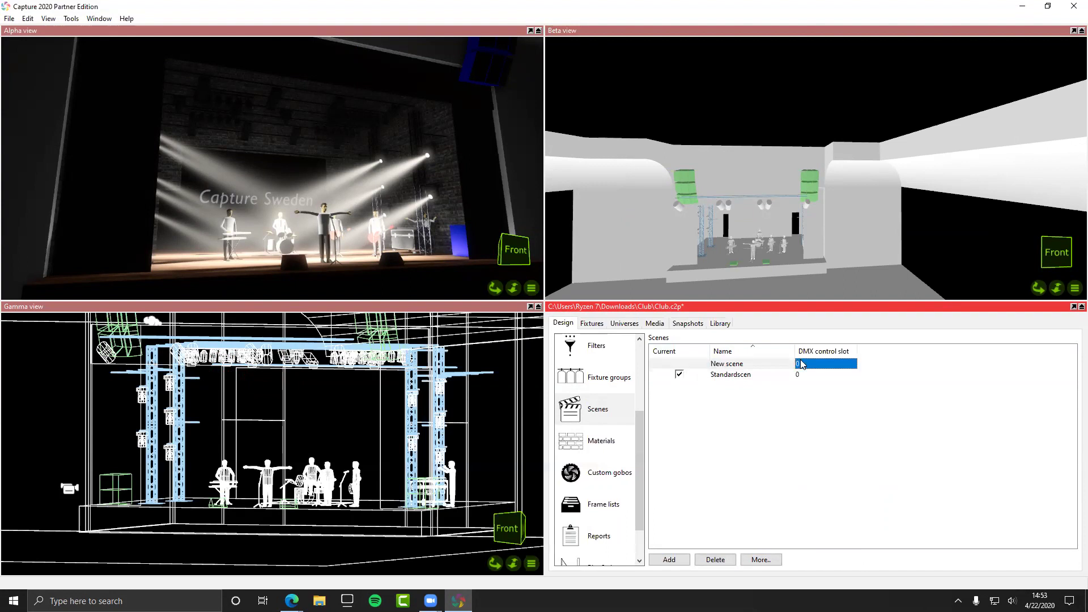
{"action": "left_click", "coordinate": [814, 375]}
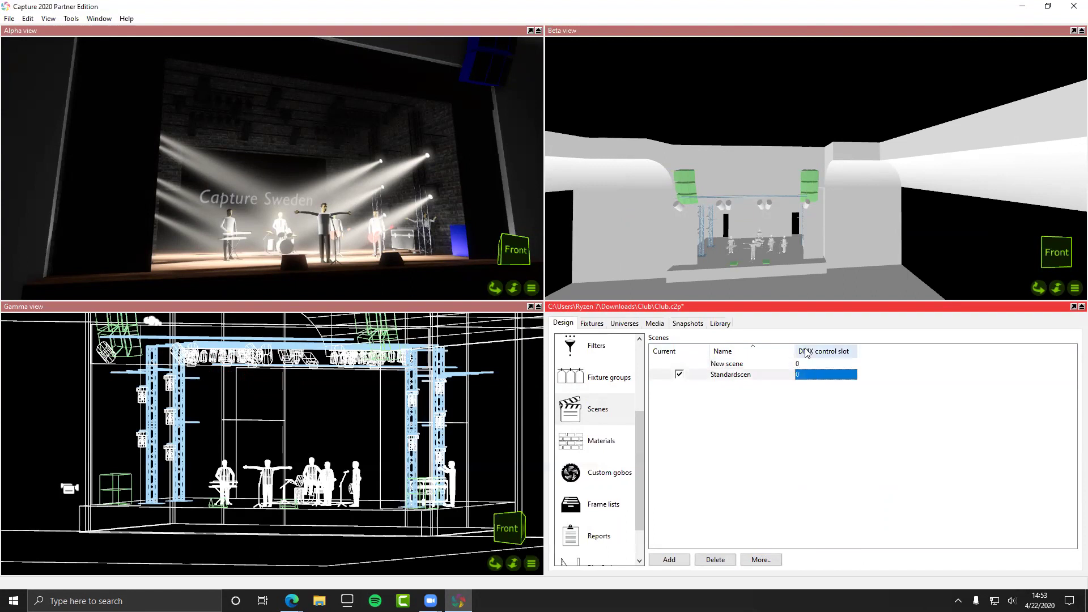
{"action": "left_click", "coordinate": [682, 376]}
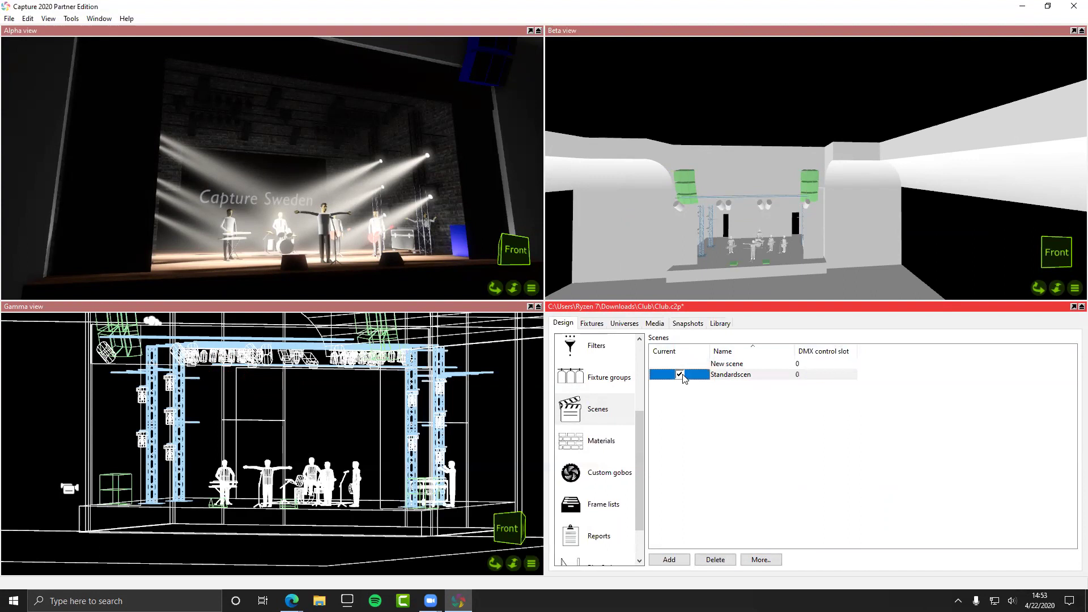
Step: Go to the project's plots and preview the Stage overview plot
{"action": "scroll", "coordinate": [618, 452], "scroll_direction": "down", "scroll_amount": 2}
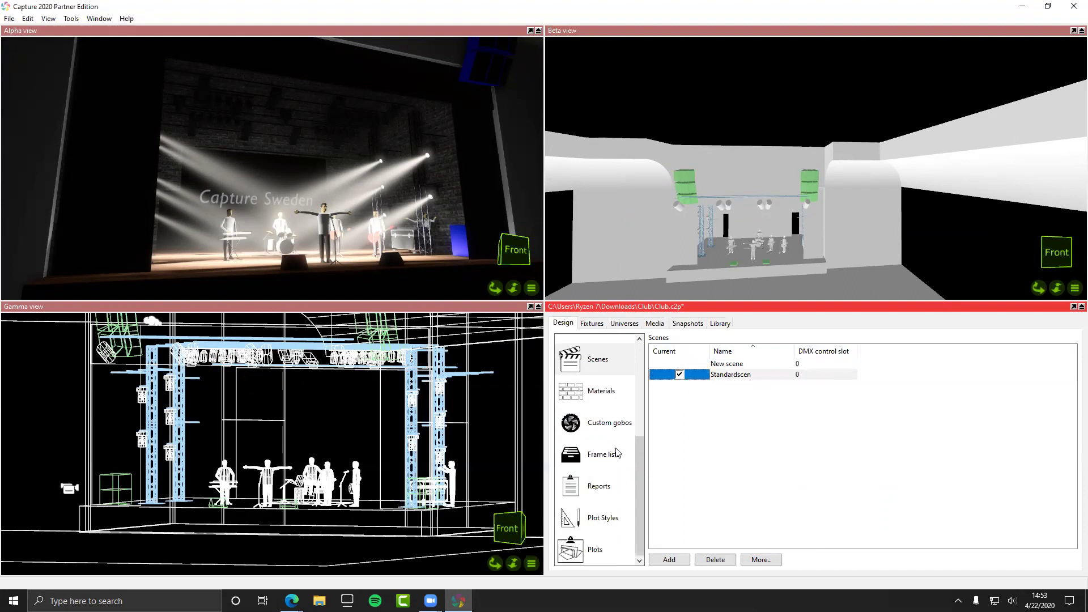
{"action": "left_click", "coordinate": [611, 549]}
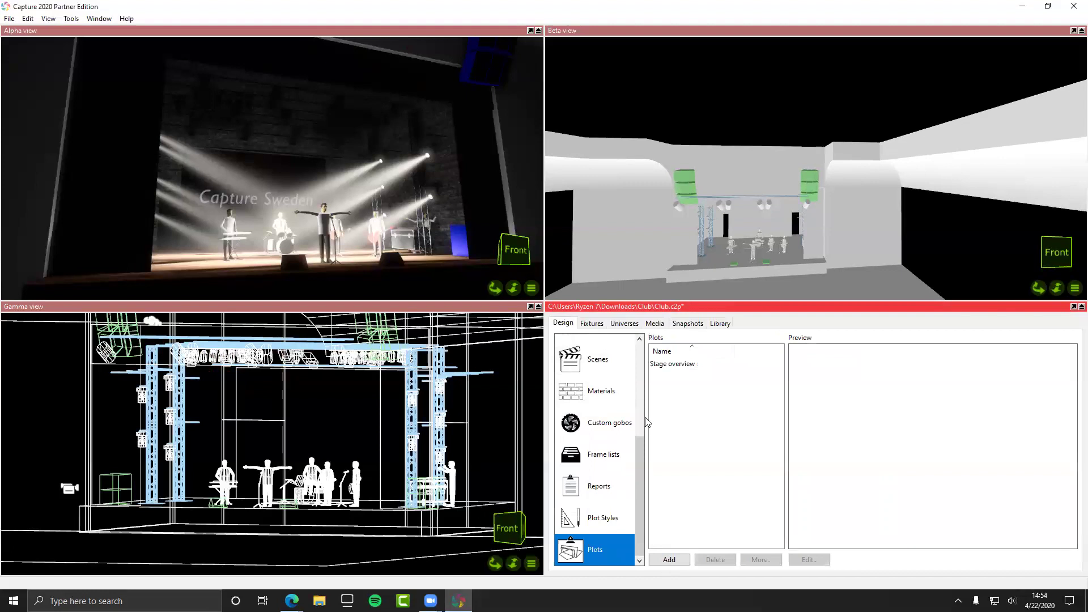
{"action": "left_click", "coordinate": [687, 366]}
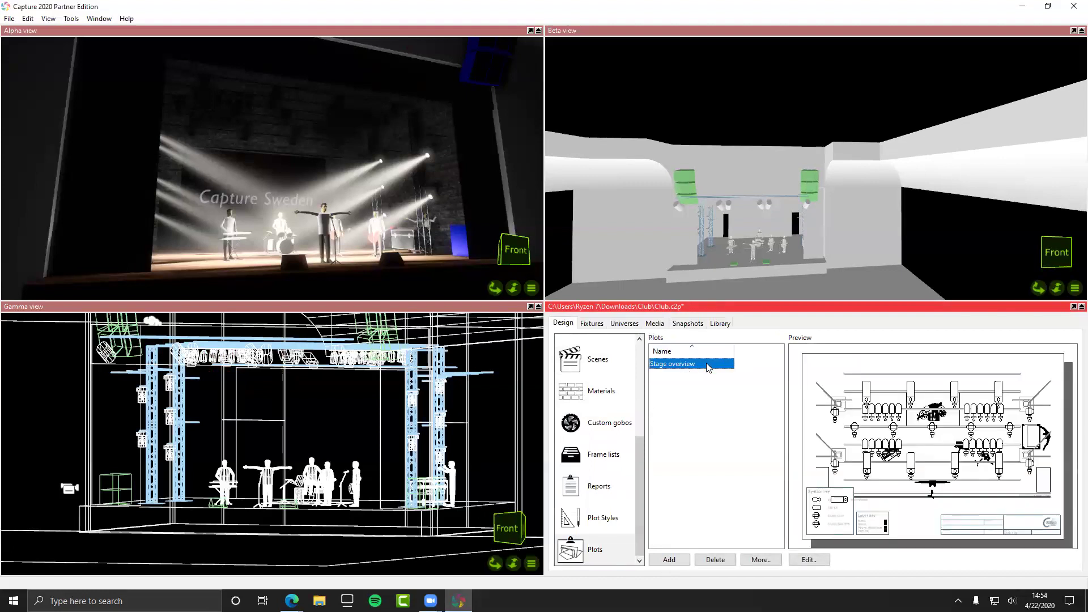
{"action": "left_click", "coordinate": [713, 447]}
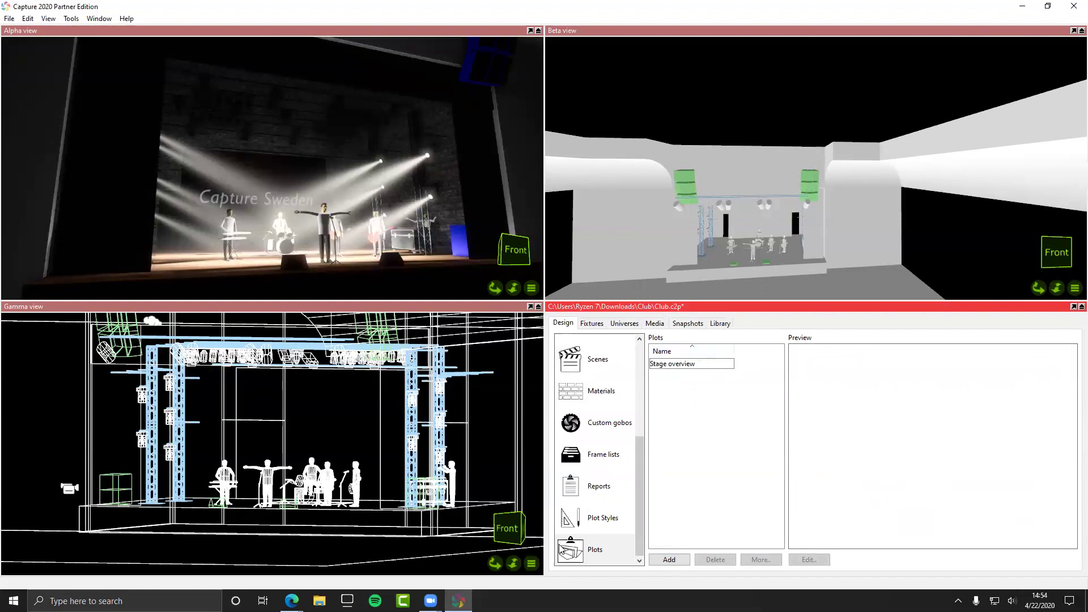
{"action": "left_click", "coordinate": [574, 516]}
{"action": "left_click", "coordinate": [584, 545]}
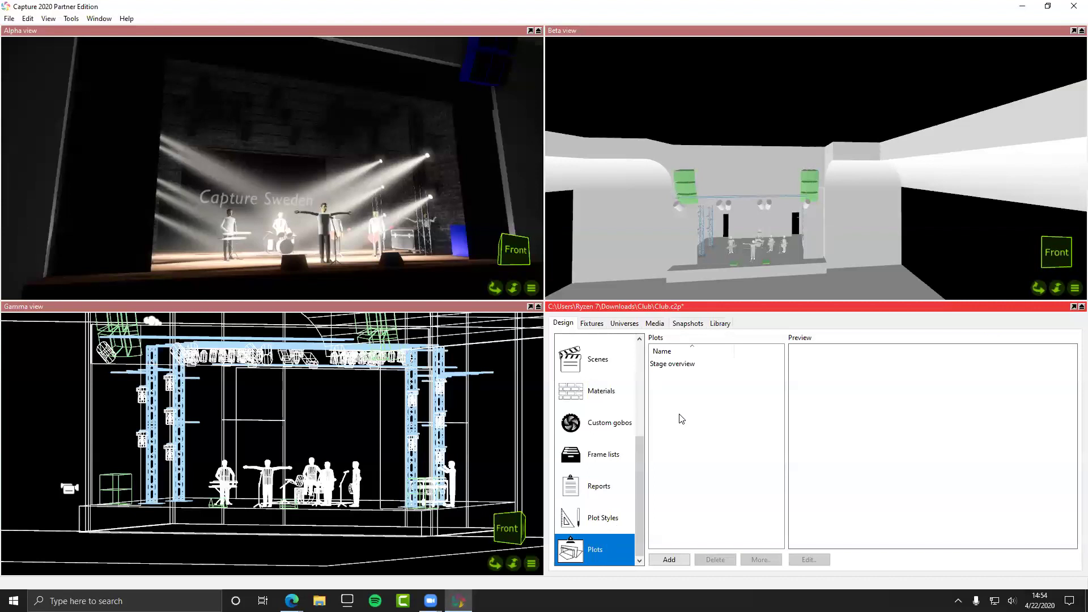
Step: Add a new plot and open it for editing, view its page setup, and close it without changes
{"action": "left_click", "coordinate": [682, 560]}
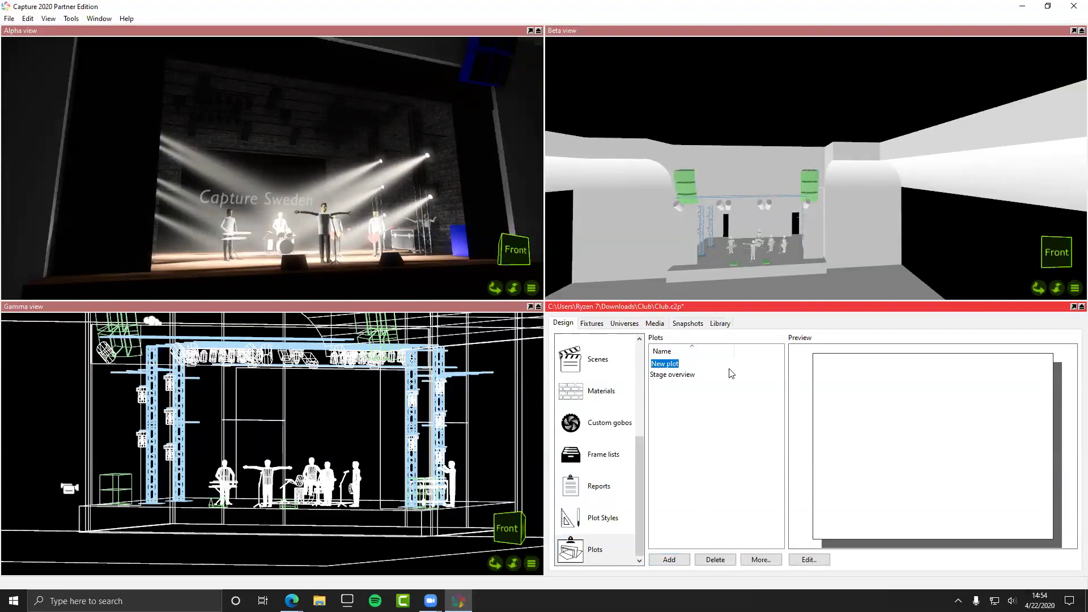
{"action": "left_click", "coordinate": [757, 560]}
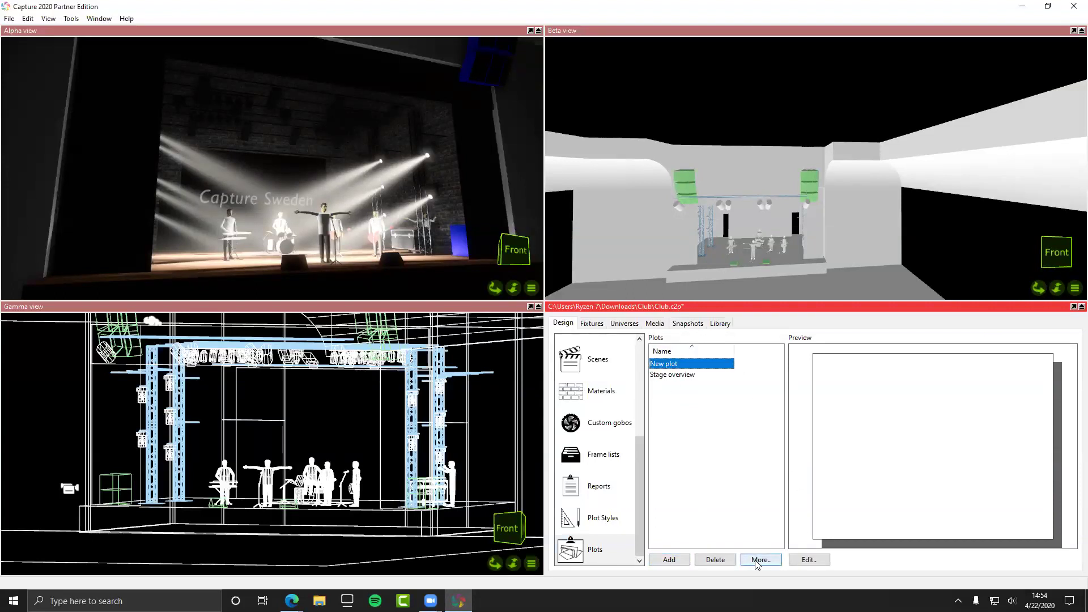
{"action": "left_click", "coordinate": [808, 561]}
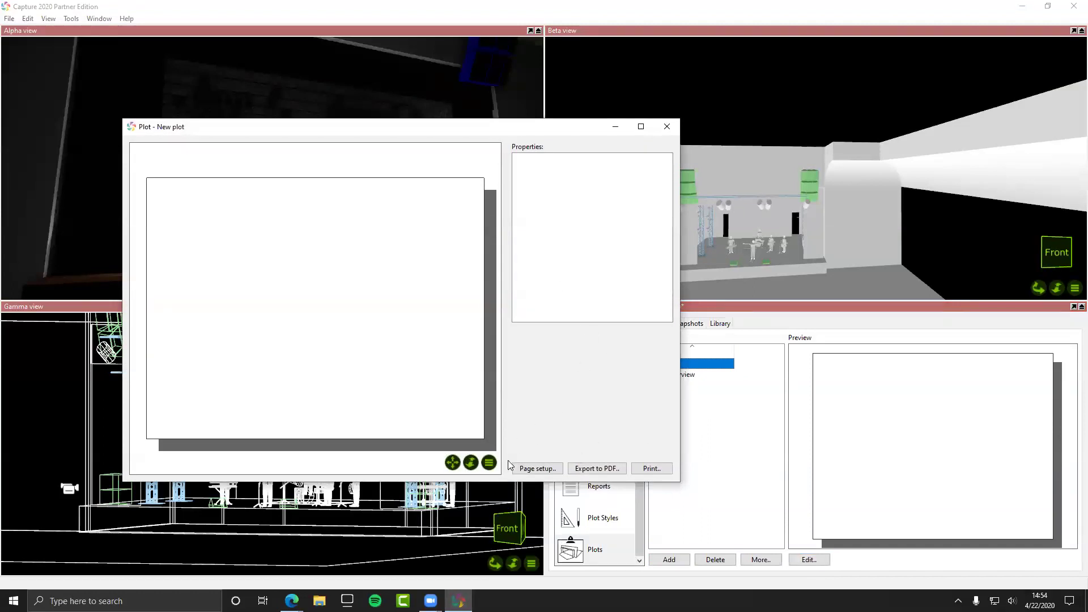
{"action": "left_click", "coordinate": [536, 468]}
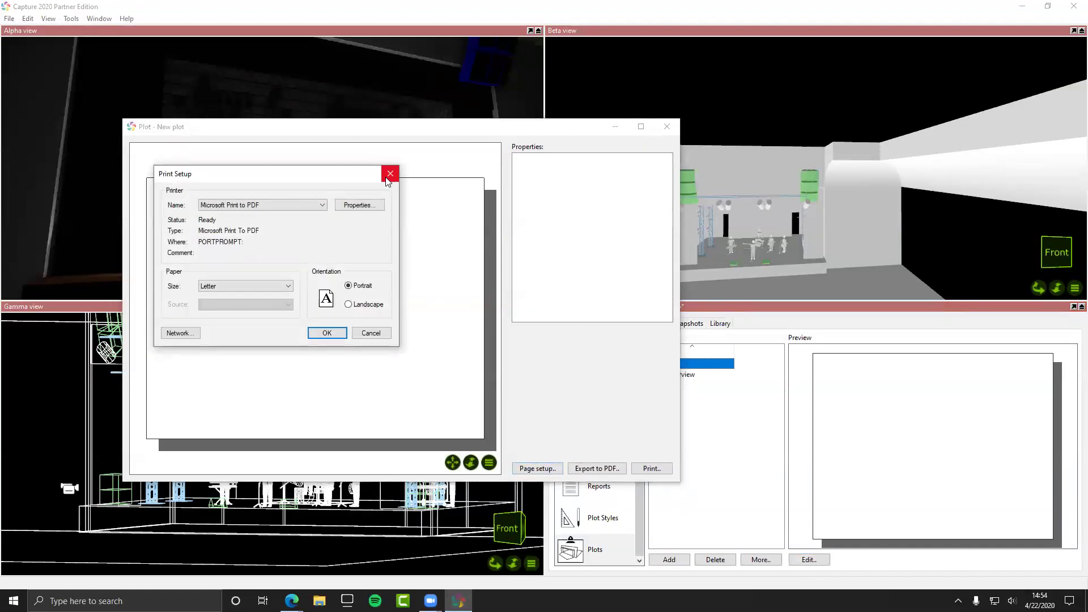
{"action": "left_click", "coordinate": [390, 174]}
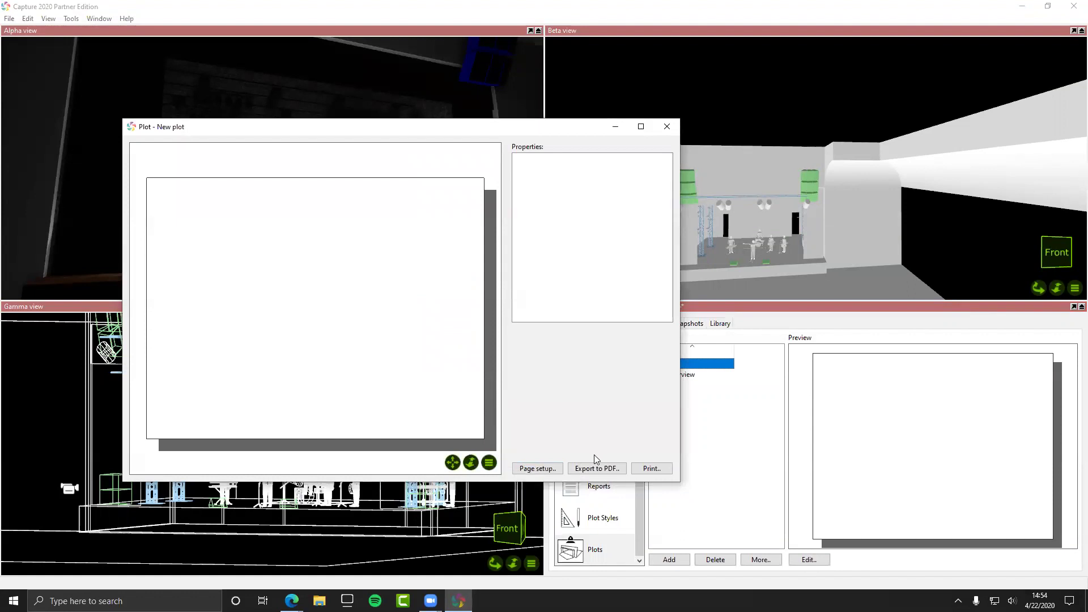
{"action": "left_click", "coordinate": [662, 132]}
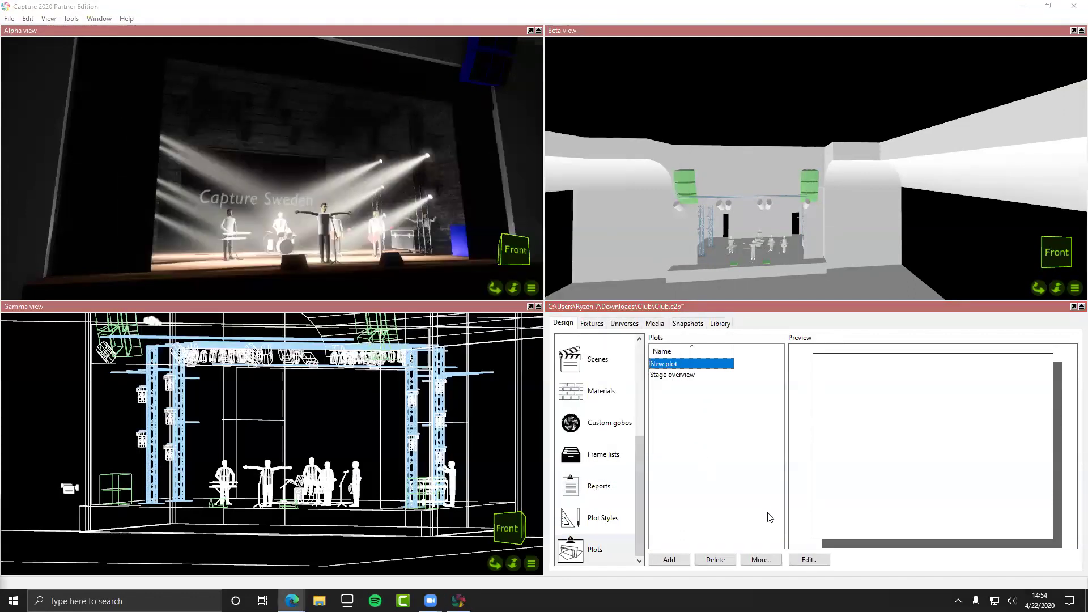
Step: Check the additional commands available for the new plot, and look at its empty page in the editor before closing it unchanged
{"action": "left_click", "coordinate": [760, 559]}
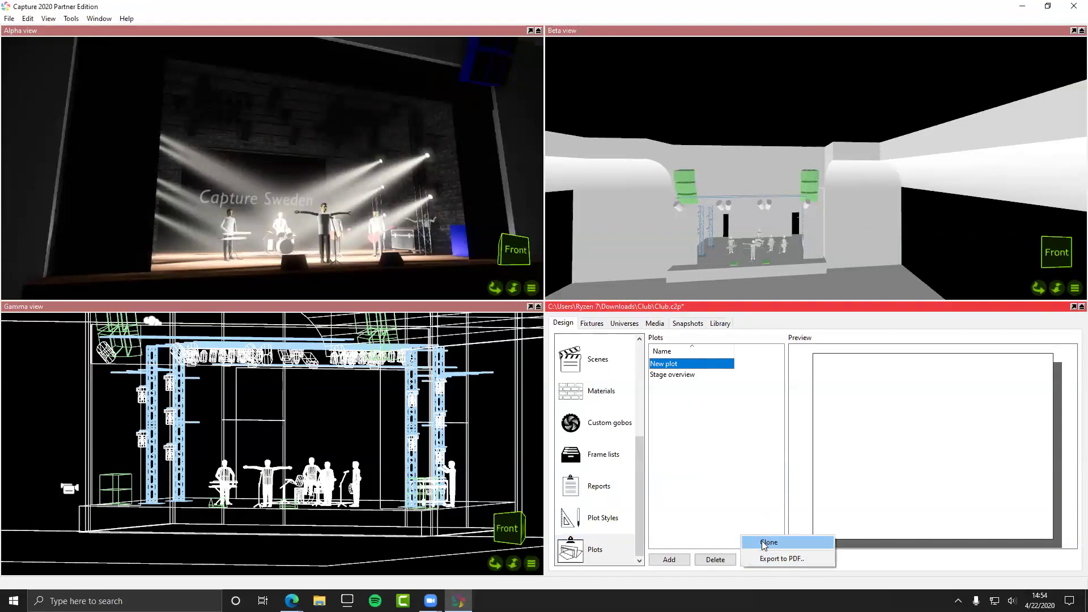
{"action": "left_click", "coordinate": [692, 402]}
{"action": "left_click", "coordinate": [677, 374]}
{"action": "left_click", "coordinate": [678, 365]}
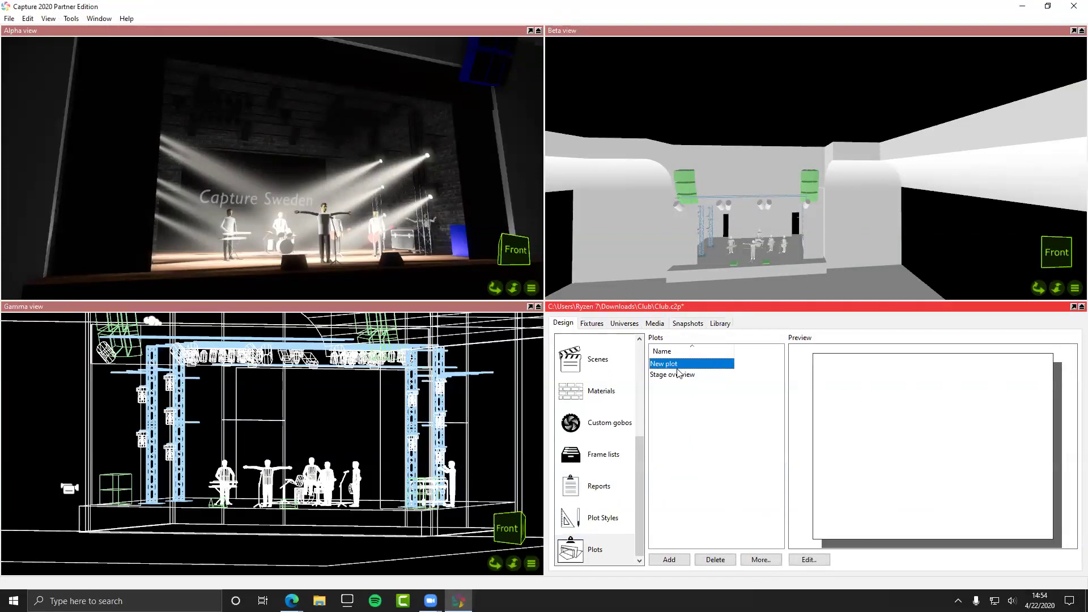
{"action": "scroll", "coordinate": [634, 548], "scroll_direction": "down", "scroll_amount": 3}
{"action": "left_click", "coordinate": [809, 560]}
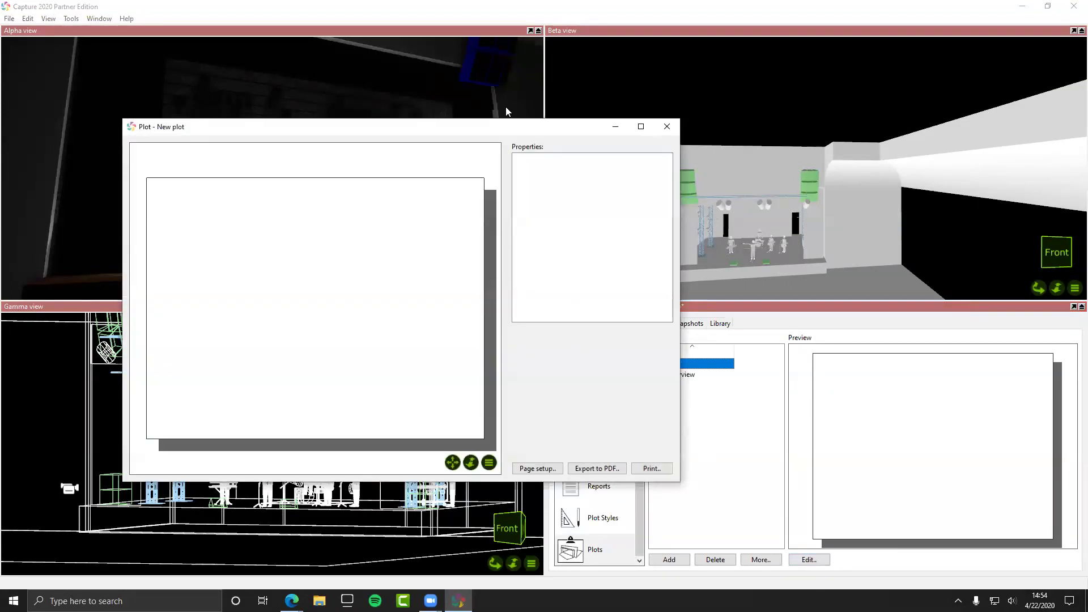
{"action": "left_click", "coordinate": [668, 126]}
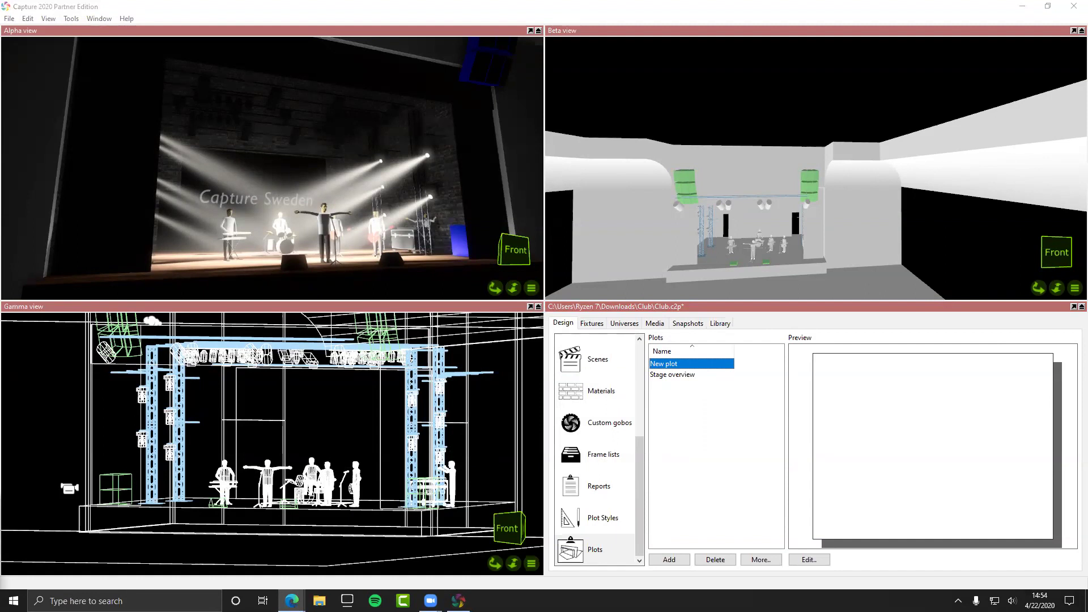
Step: Select the Stage overview plot and open it for editing
{"action": "scroll", "coordinate": [614, 533], "scroll_direction": "up", "scroll_amount": 2}
{"action": "scroll", "coordinate": [614, 533], "scroll_direction": "down", "scroll_amount": 2}
{"action": "left_click", "coordinate": [673, 376]}
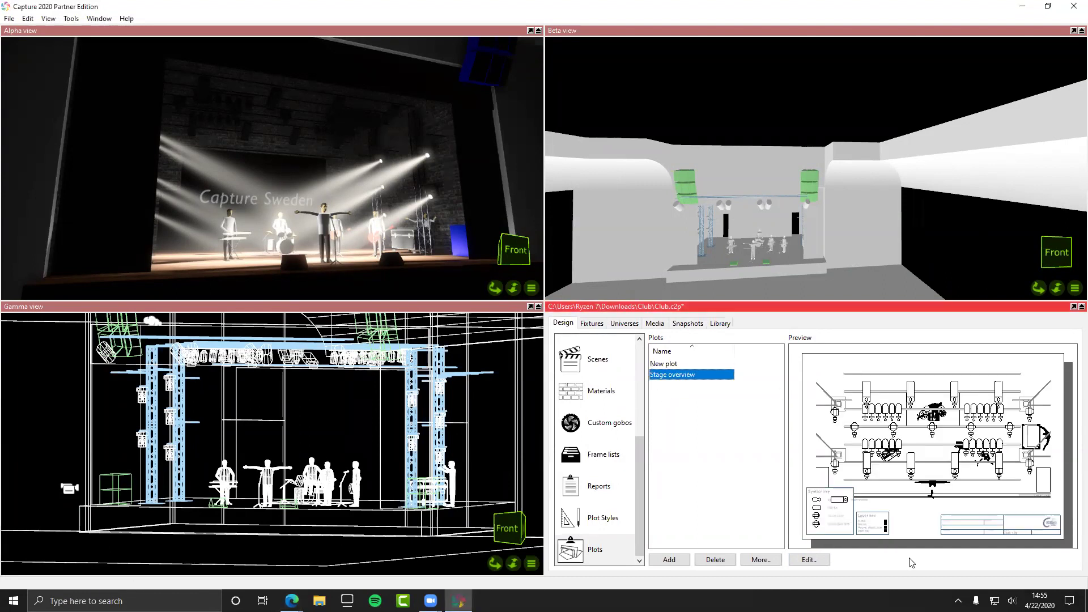
{"action": "left_click", "coordinate": [808, 560]}
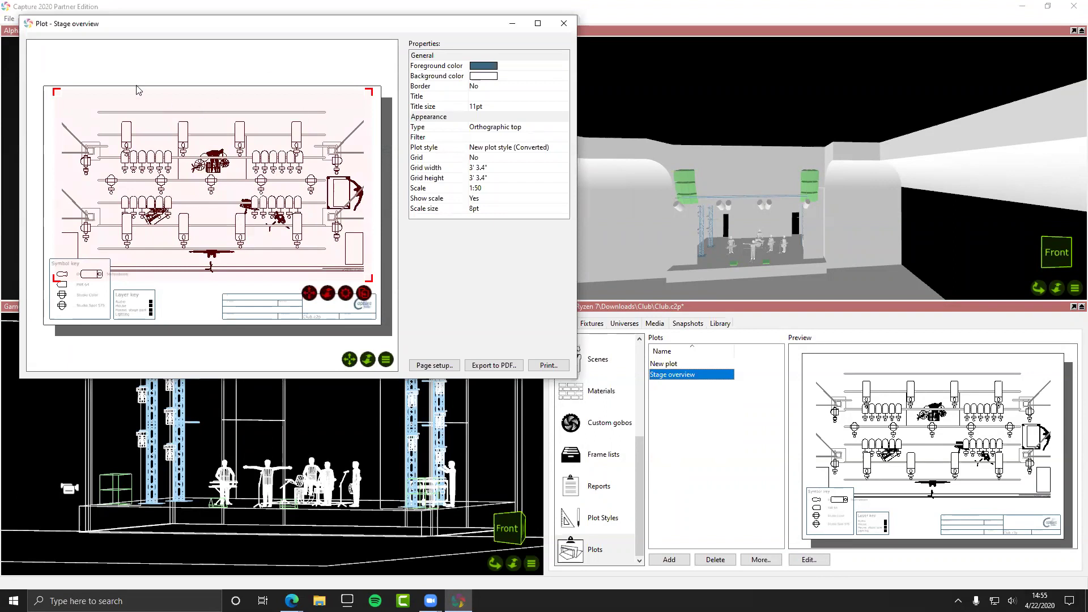
Step: Adjust the orthographic top view in the Stage overview plot and shrink it to a scale of about 1:67, above the keys and header
{"action": "left_click_drag", "start_coordinate": [56, 96], "coordinate": [136, 152]}
{"action": "left_click", "coordinate": [301, 224]}
{"action": "left_click", "coordinate": [310, 294]}
{"action": "mouse_move", "coordinate": [310, 294]}
{"action": "left_mouse_down"}
{"action": "mouse_move", "coordinate": [317, 271]}
{"action": "mouse_move", "coordinate": [336, 294]}
{"action": "mouse_move", "coordinate": [323, 294]}
{"action": "mouse_move", "coordinate": [345, 297]}
{"action": "left_mouse_up"}
{"action": "right_click", "coordinate": [349, 301]}
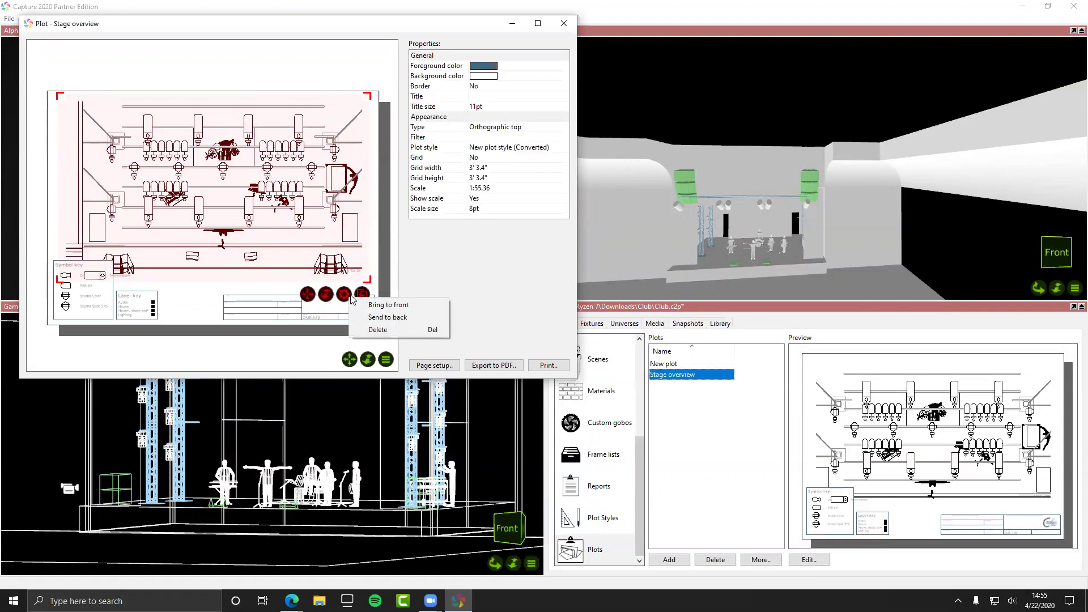
{"action": "left_click", "coordinate": [363, 293]}
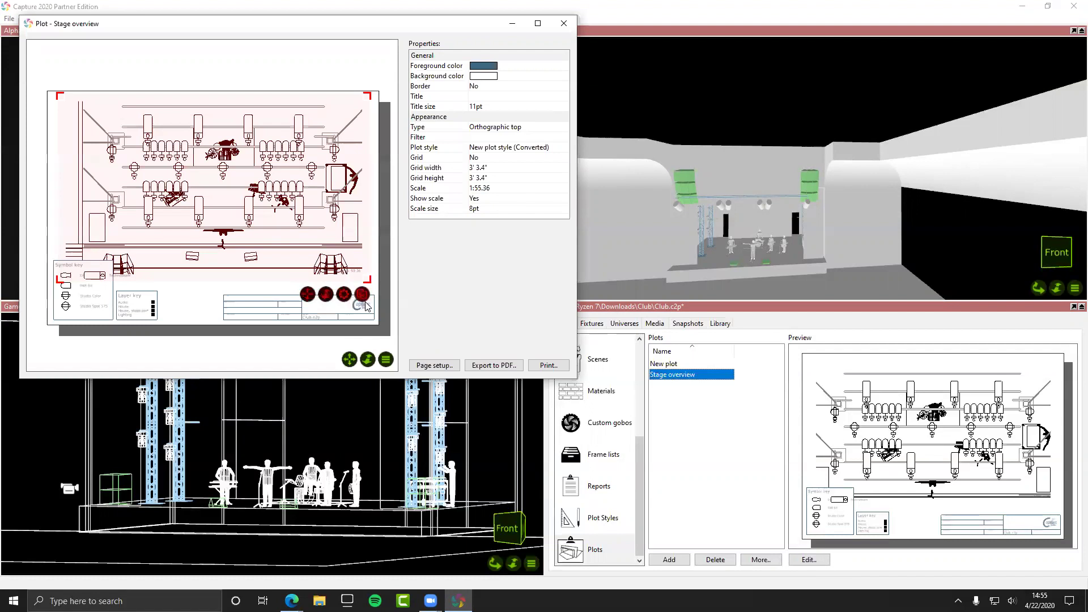
{"action": "mouse_move", "coordinate": [369, 283]}
{"action": "left_mouse_down", "text": "shift"}
{"action": "mouse_move", "coordinate": [153, 173]}
{"action": "mouse_move", "coordinate": [286, 255]}
{"action": "mouse_move", "coordinate": [356, 265]}
{"action": "mouse_move", "coordinate": [349, 250]}
{"action": "left_mouse_up", "text": "shift"}
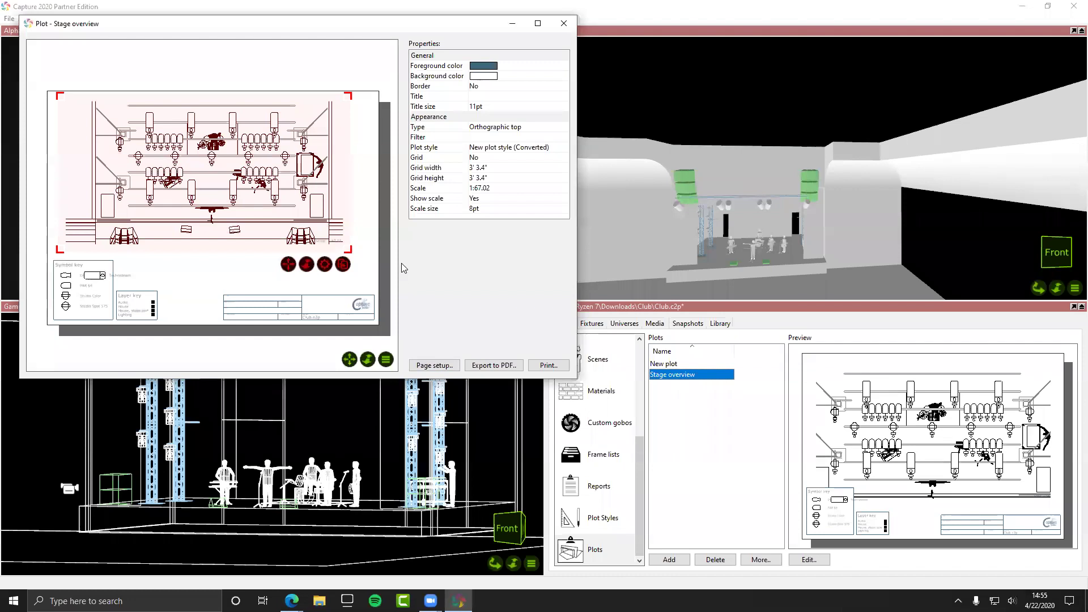
Step: Examine the properties of the plot's symbol key and layer key, and clear the selection
{"action": "left_click", "coordinate": [317, 305]}
{"action": "left_click", "coordinate": [101, 293]}
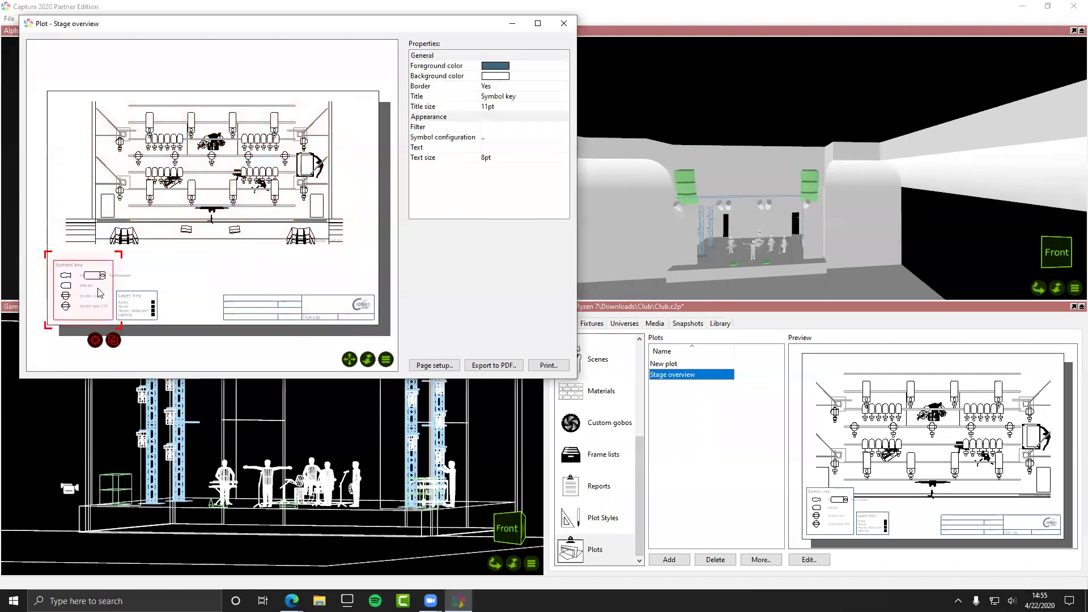
{"action": "left_click", "coordinate": [136, 304]}
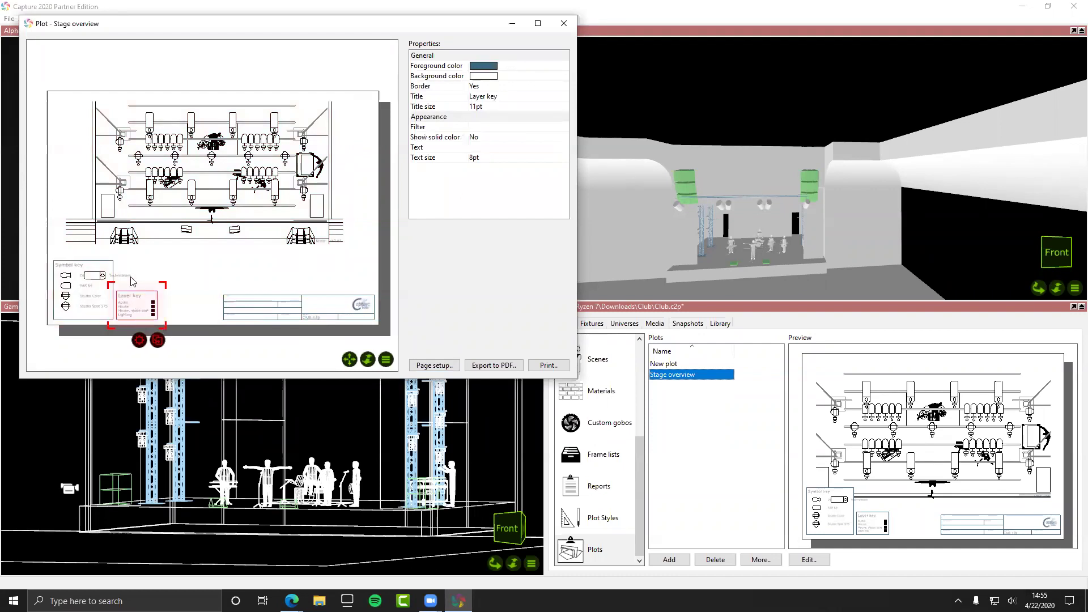
{"action": "left_click", "coordinate": [77, 265]}
{"action": "left_click", "coordinate": [166, 254]}
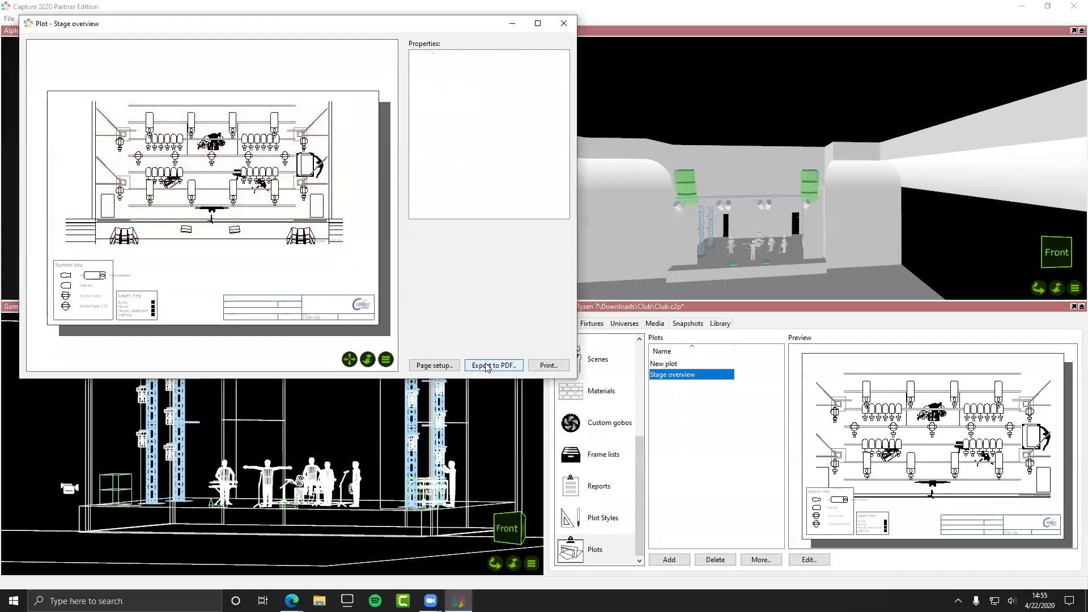
Step: View the plot's PDF export options and the available printers, cancelling both without exporting or printing
{"action": "left_click", "coordinate": [512, 366]}
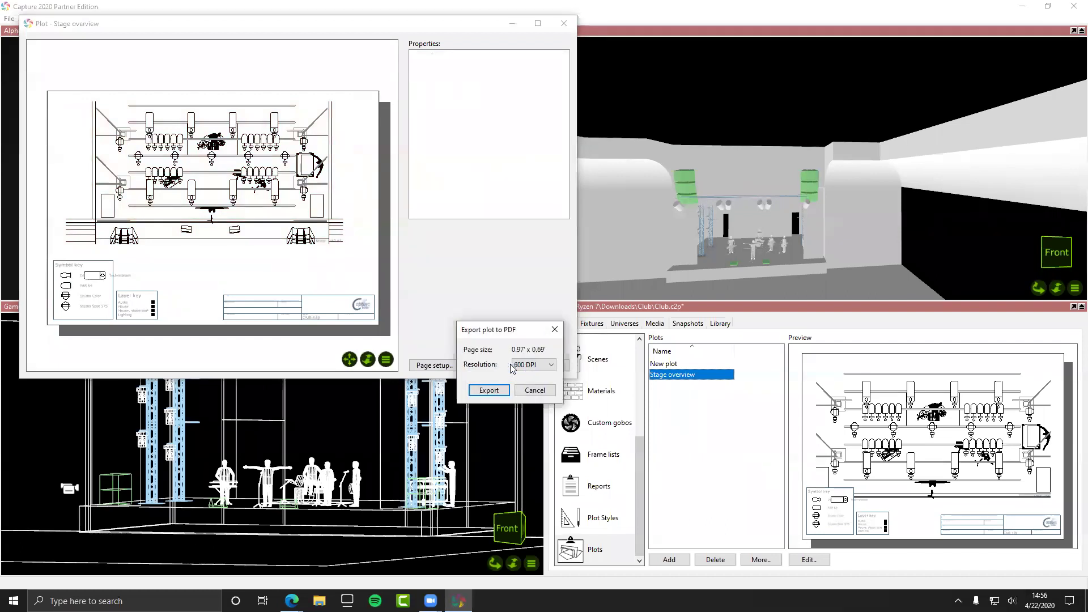
{"action": "left_click", "coordinate": [555, 329]}
{"action": "left_click", "coordinate": [551, 366]}
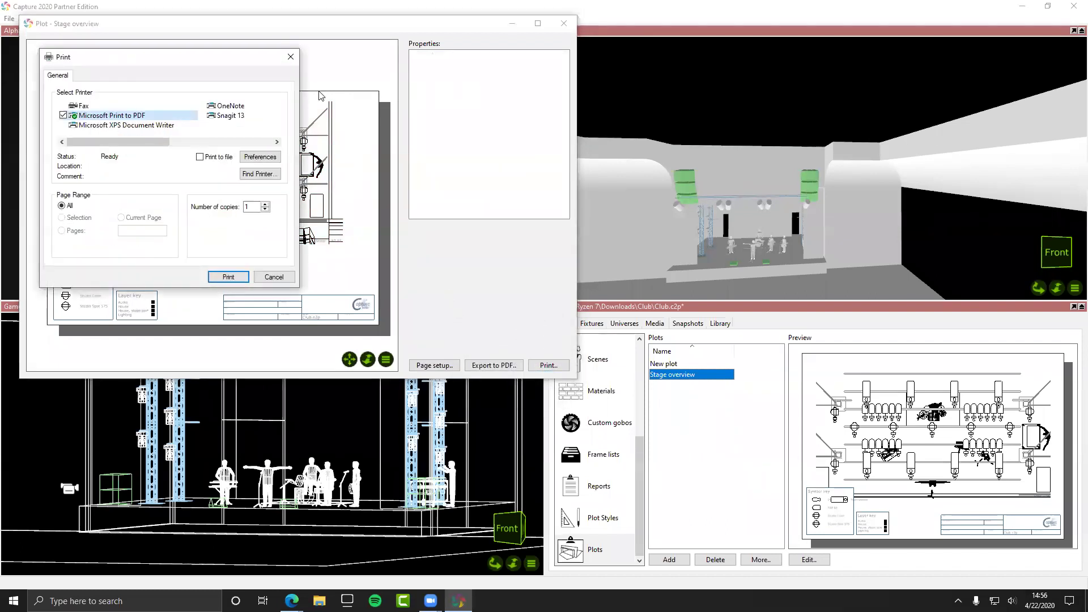
{"action": "left_click", "coordinate": [287, 57]}
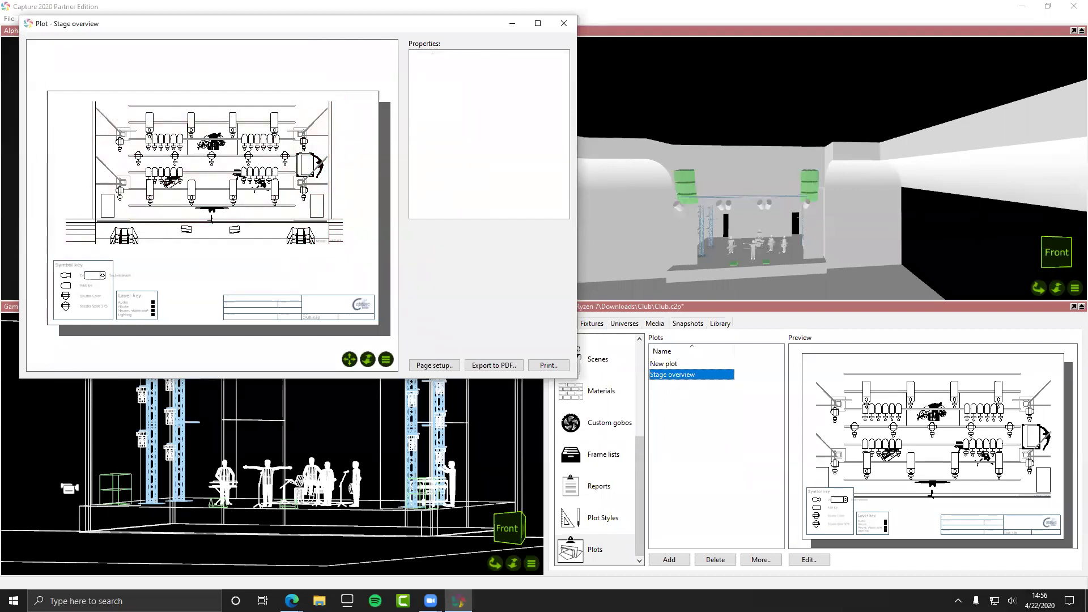
{"action": "left_click", "coordinate": [292, 601]}
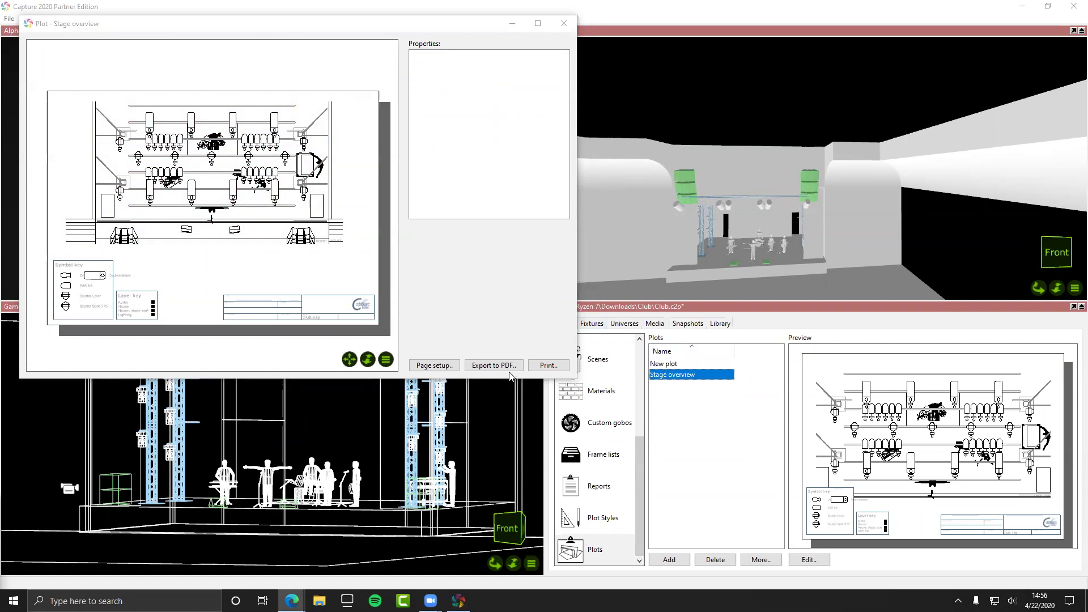
{"action": "left_click", "coordinate": [547, 365]}
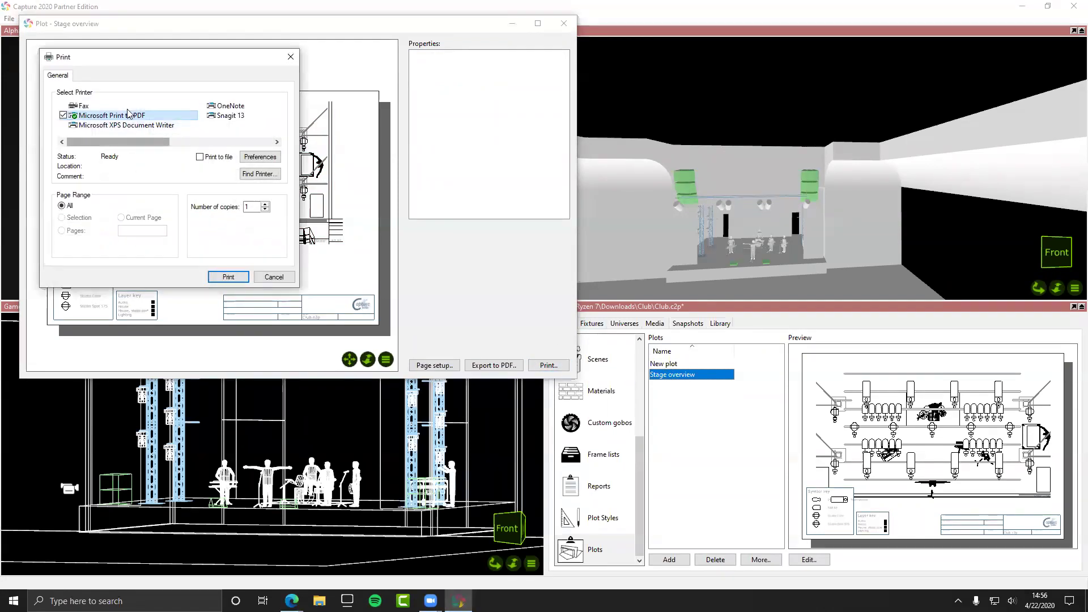
{"action": "left_click", "coordinate": [290, 56]}
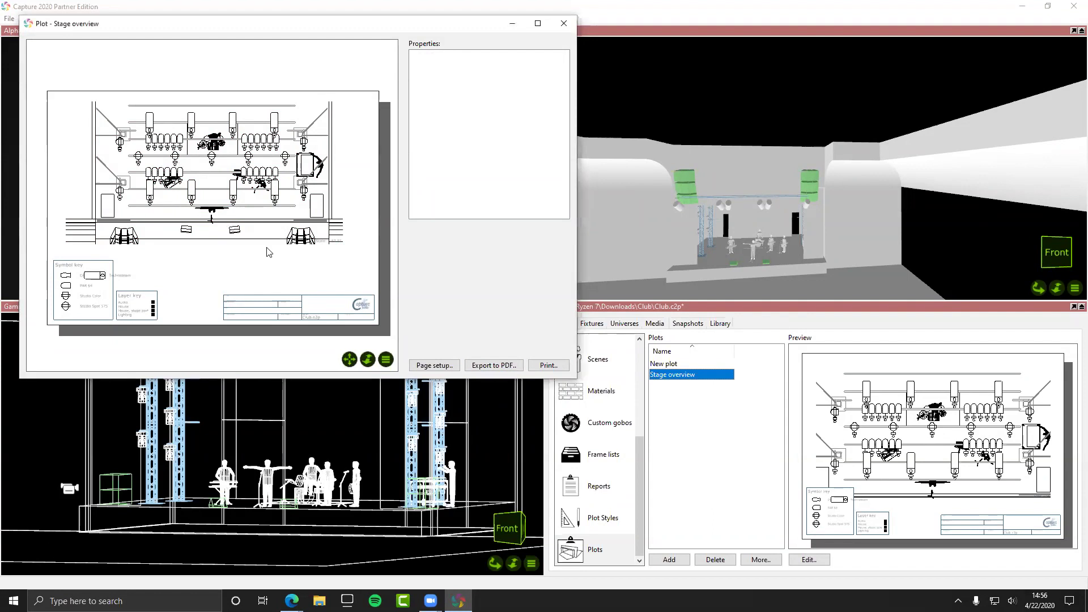
Step: Close the Stage overview plot editor
{"action": "right_click", "coordinate": [268, 250]}
{"action": "left_click", "coordinate": [504, 298]}
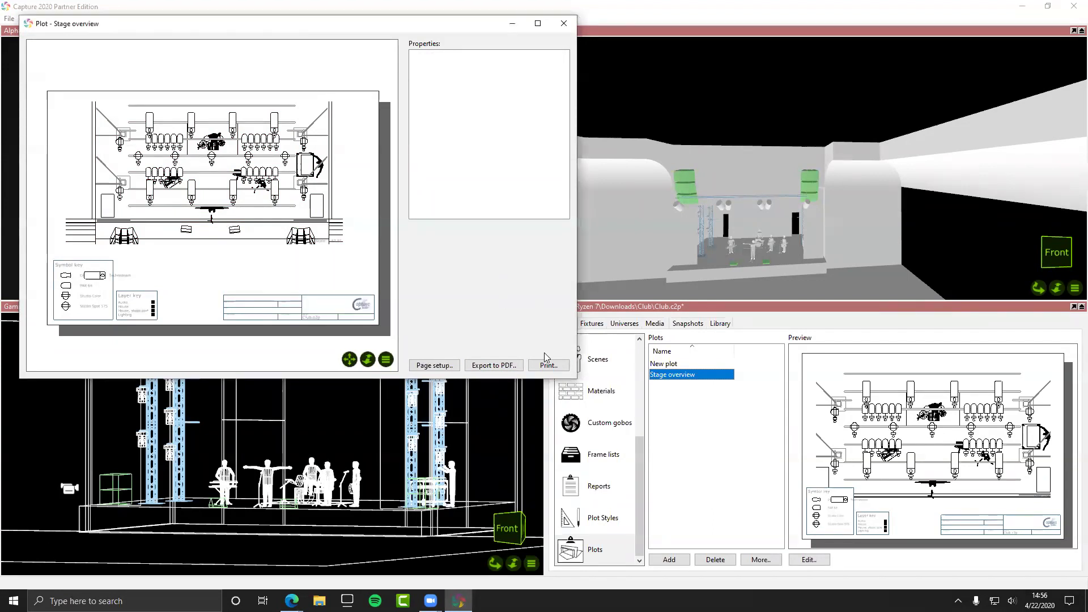
{"action": "left_click_drag", "start_coordinate": [252, 25], "coordinate": [282, 127]}
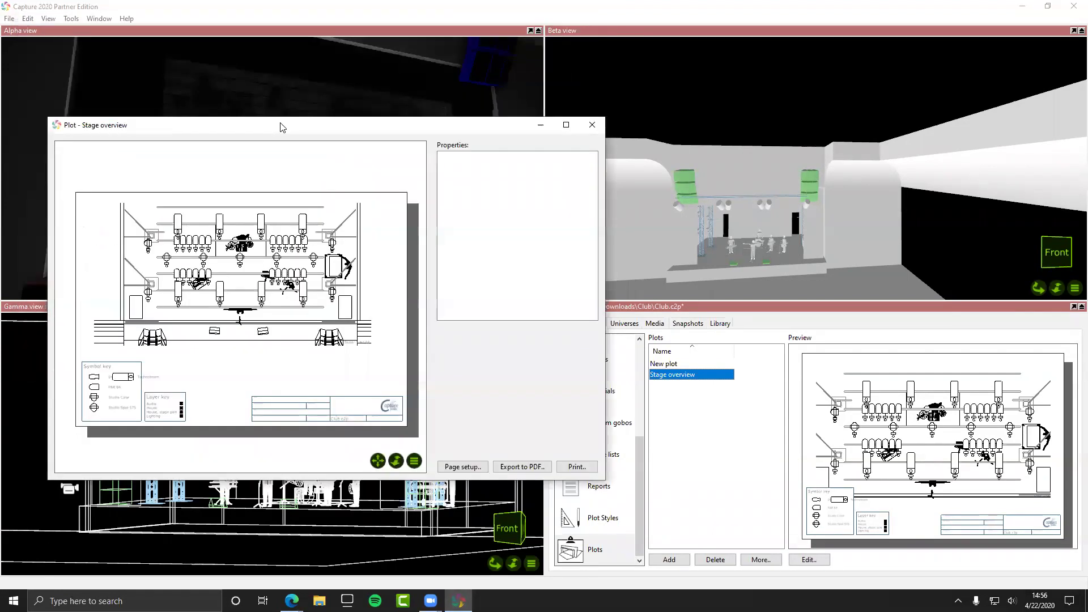
{"action": "left_click", "coordinate": [593, 125]}
Step: Open the new plot for editing, insert a view and place it in the upper-left part of the page
{"action": "left_click", "coordinate": [680, 363]}
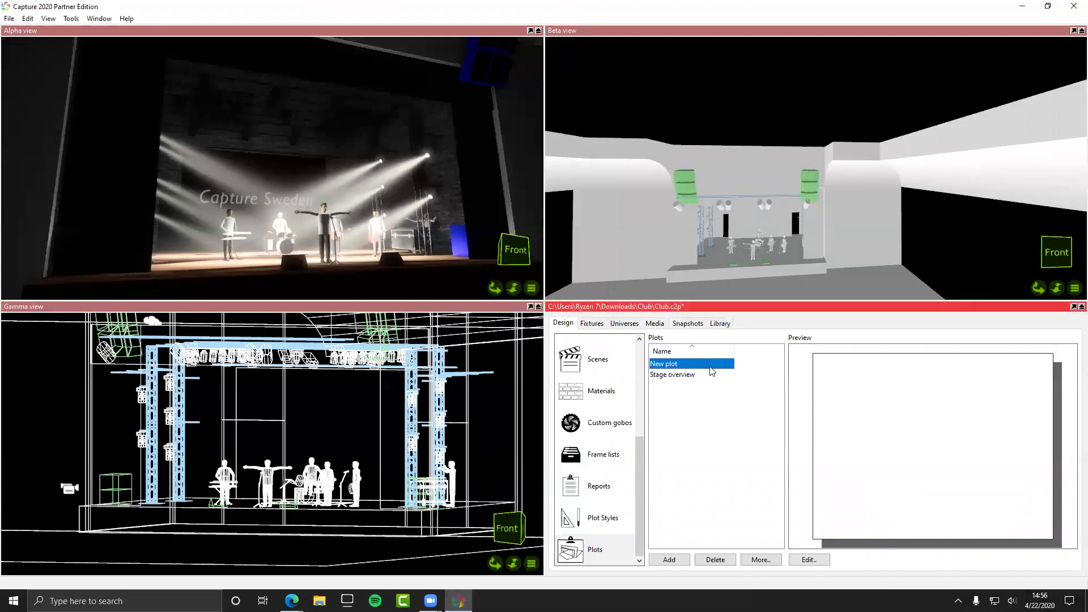
{"action": "right_click", "coordinate": [693, 362]}
{"action": "left_click", "coordinate": [672, 366]}
{"action": "left_click", "coordinate": [808, 559]}
{"action": "right_click", "coordinate": [400, 297]}
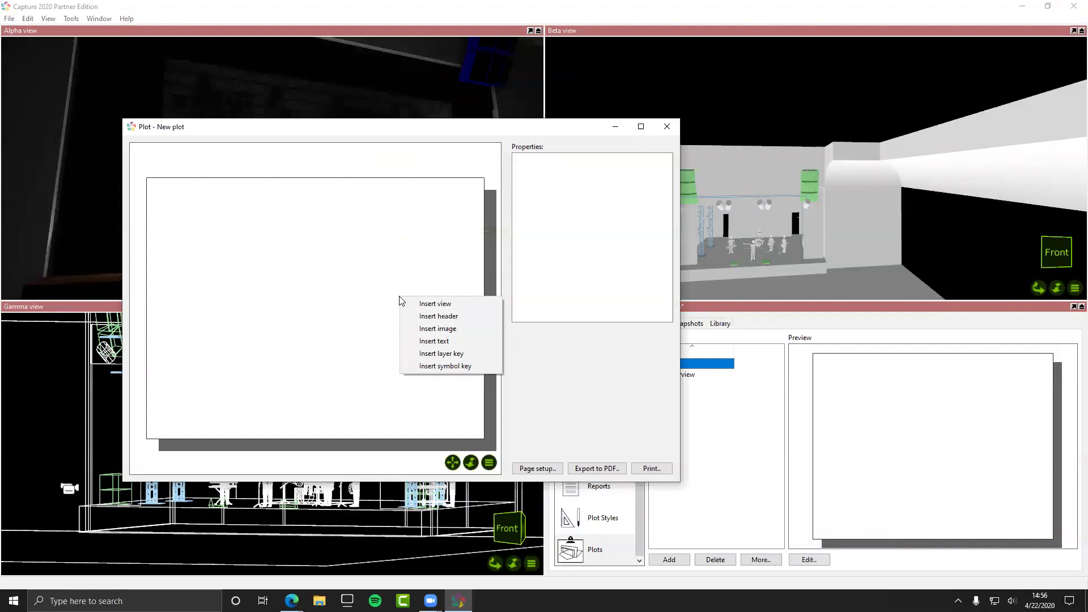
{"action": "left_click", "coordinate": [414, 305]}
{"action": "left_click_drag", "start_coordinate": [411, 306], "coordinate": [266, 261]}
Step: Insert a header and move it to the lower-right corner of the page
{"action": "right_click", "coordinate": [400, 247]}
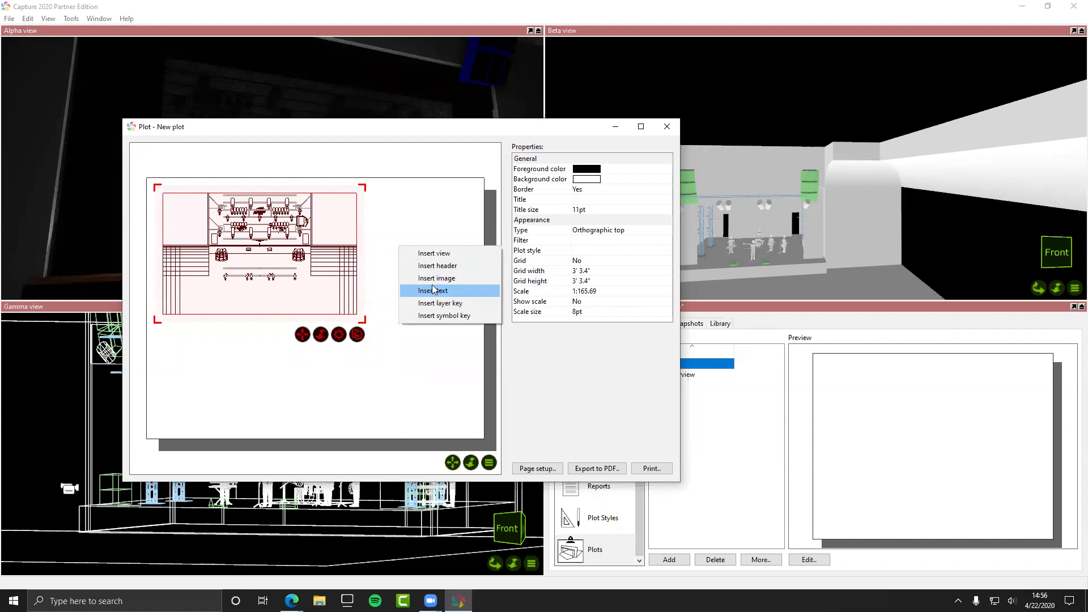
{"action": "left_click", "coordinate": [436, 266]}
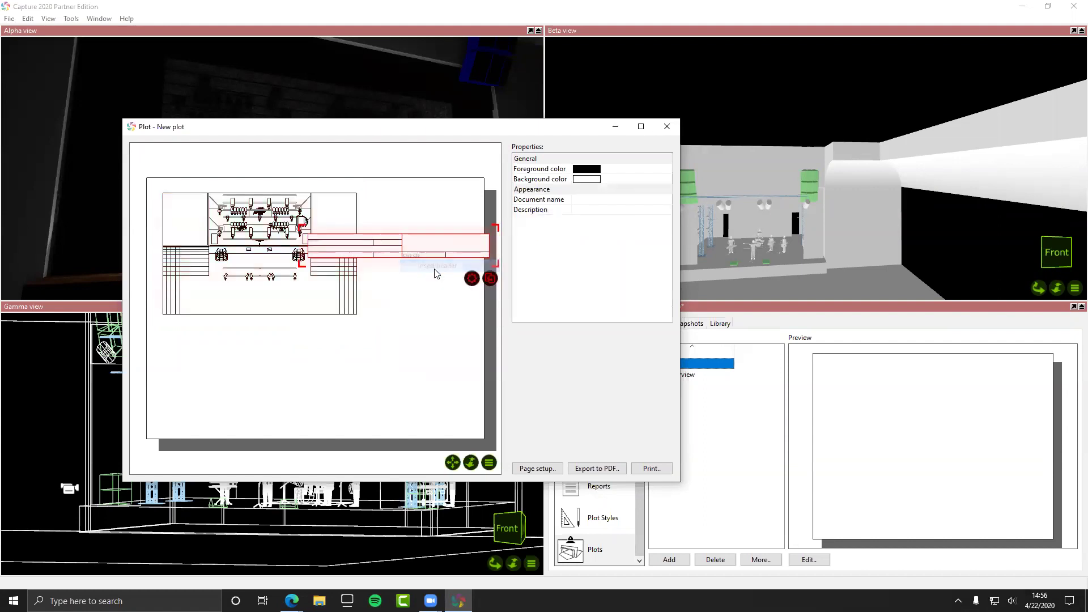
{"action": "left_click_drag", "start_coordinate": [437, 269], "coordinate": [420, 431]}
{"action": "left_click", "coordinate": [389, 365]}
Step: Insert a symbol key, place it below the view at the left edge of the page, and select it
{"action": "right_click", "coordinate": [389, 366]}
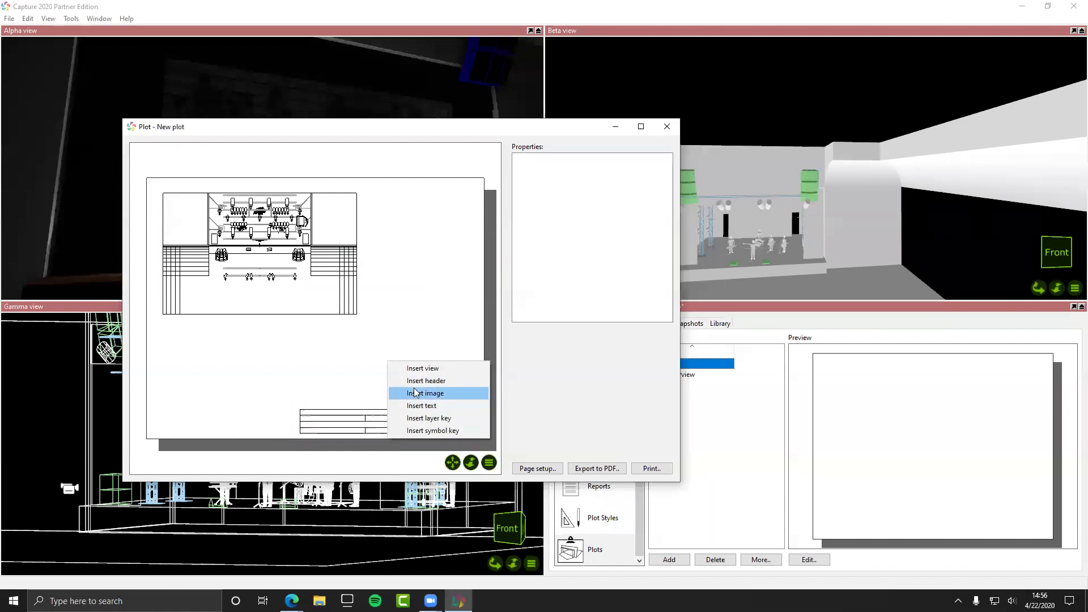
{"action": "left_click", "coordinate": [424, 431]}
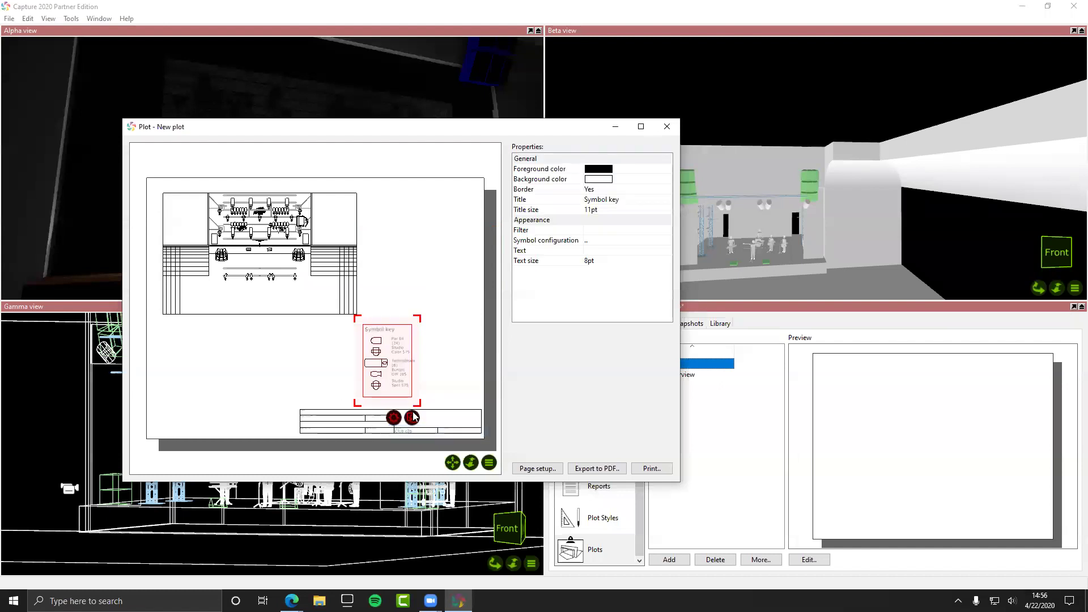
{"action": "left_click_drag", "start_coordinate": [405, 347], "coordinate": [205, 359]}
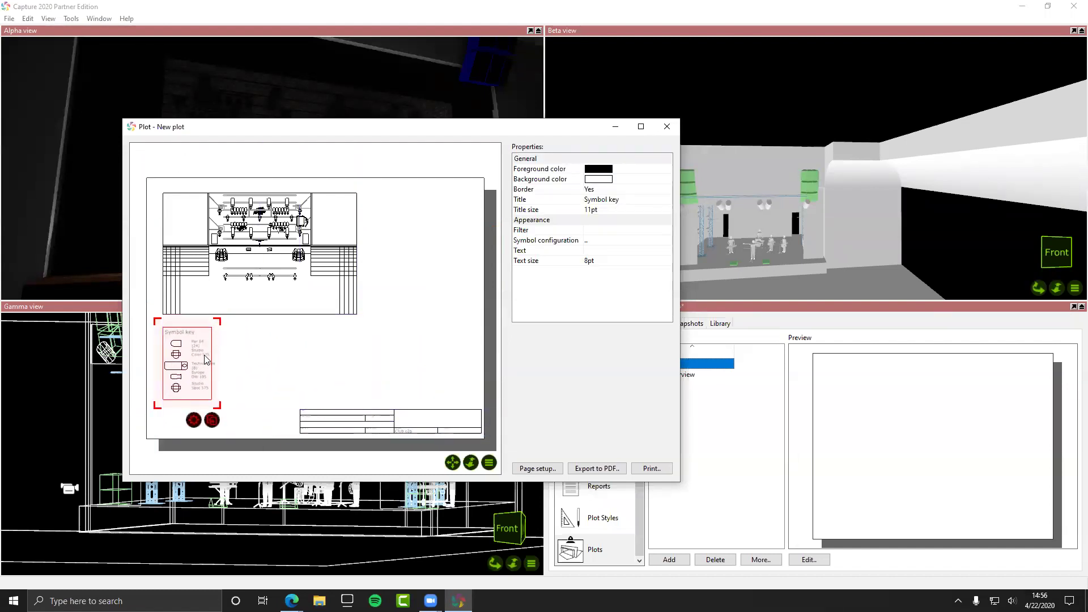
{"action": "left_click", "coordinate": [227, 430]}
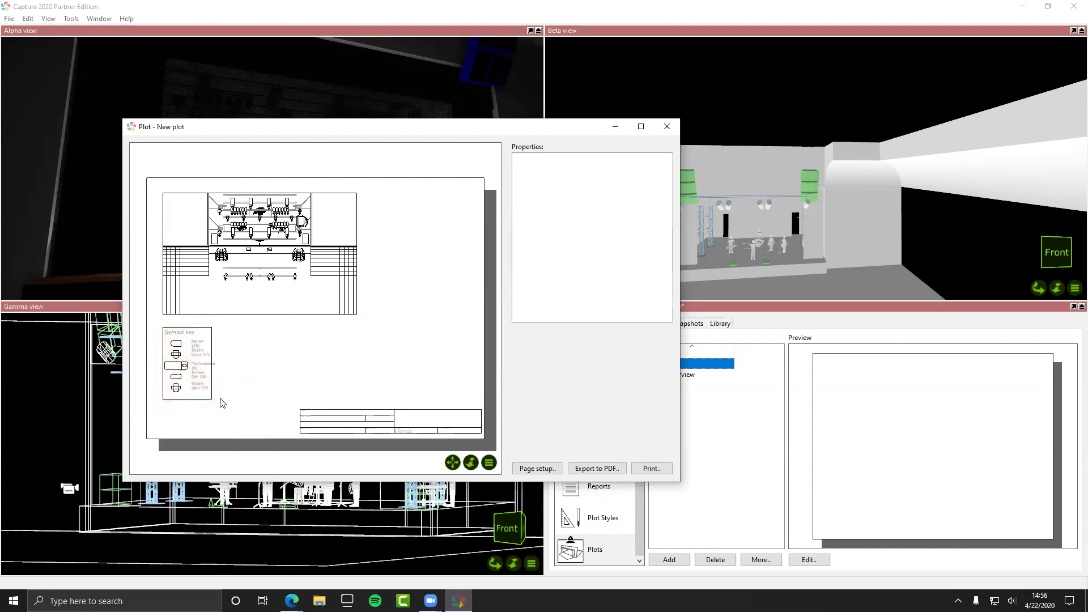
{"action": "left_click", "coordinate": [195, 396]}
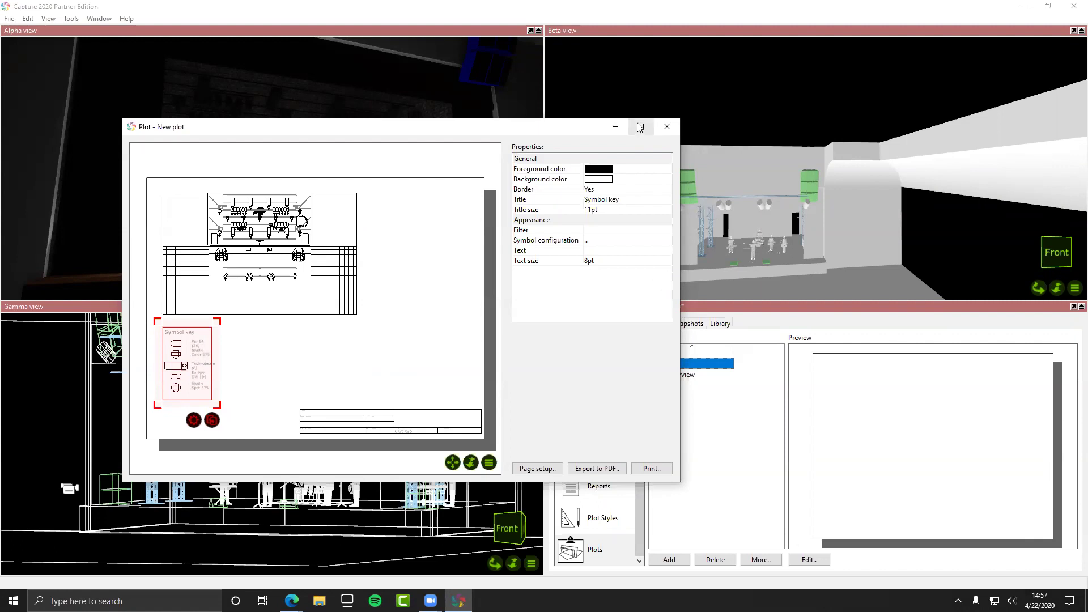
Step: Close the new plot and examine the dimension and annotation properties of the converted plot style, trying its Focus annotation off
{"action": "left_click", "coordinate": [666, 126]}
{"action": "left_click", "coordinate": [769, 435]}
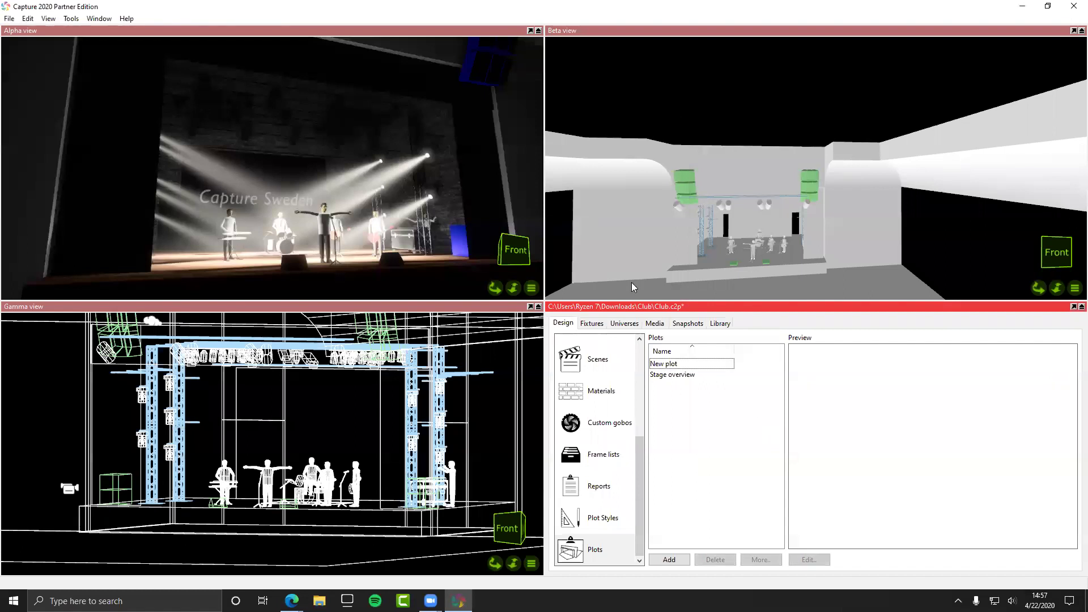
{"action": "left_click", "coordinate": [585, 530]}
{"action": "left_click", "coordinate": [686, 363]}
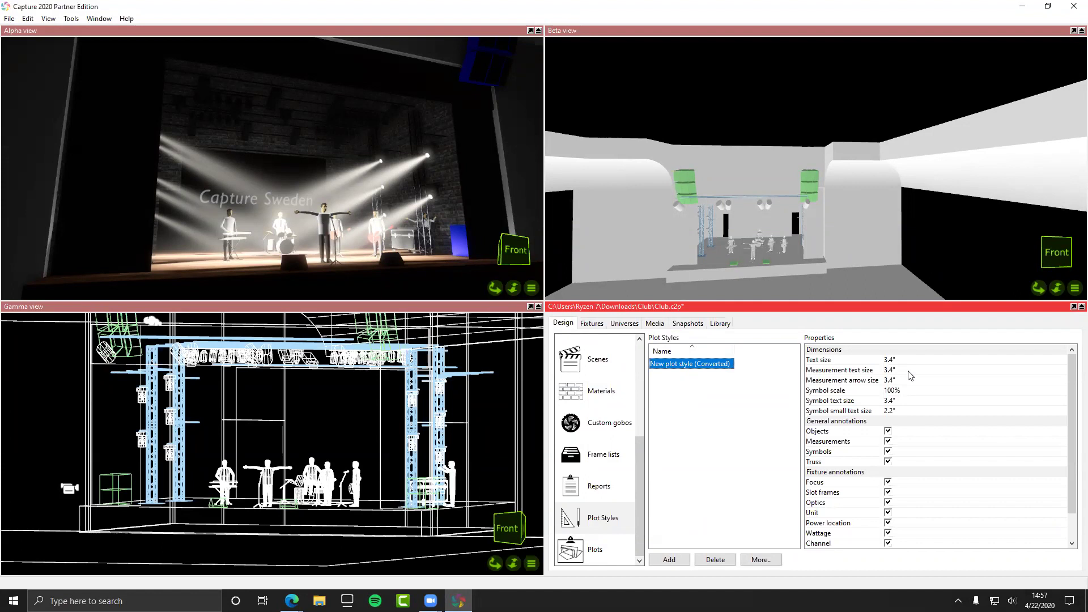
{"action": "scroll", "coordinate": [910, 376], "scroll_direction": "down", "scroll_amount": 1}
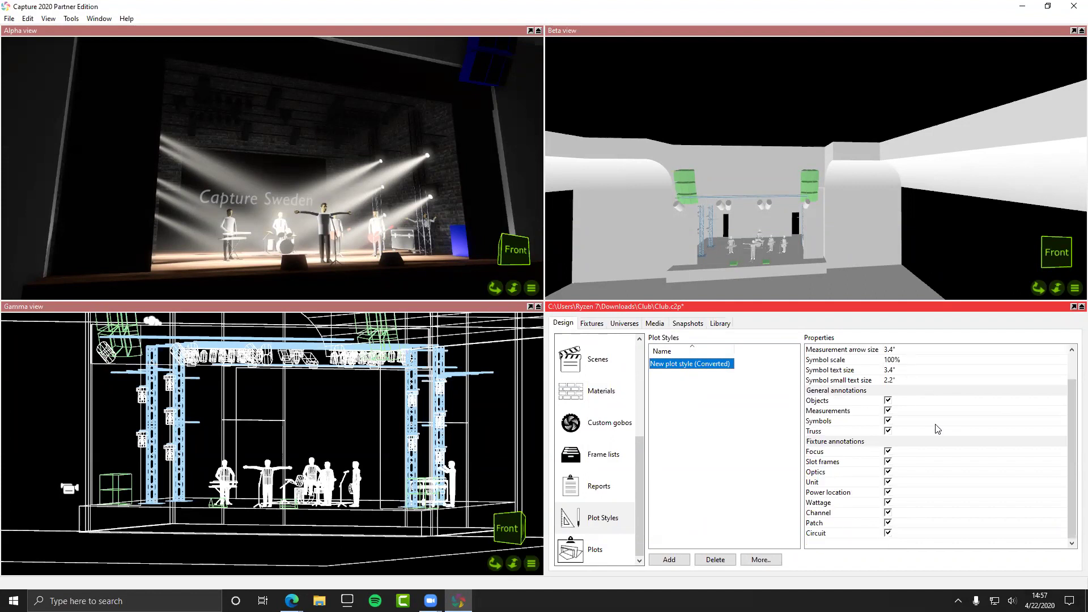
{"action": "left_click", "coordinate": [888, 452]}
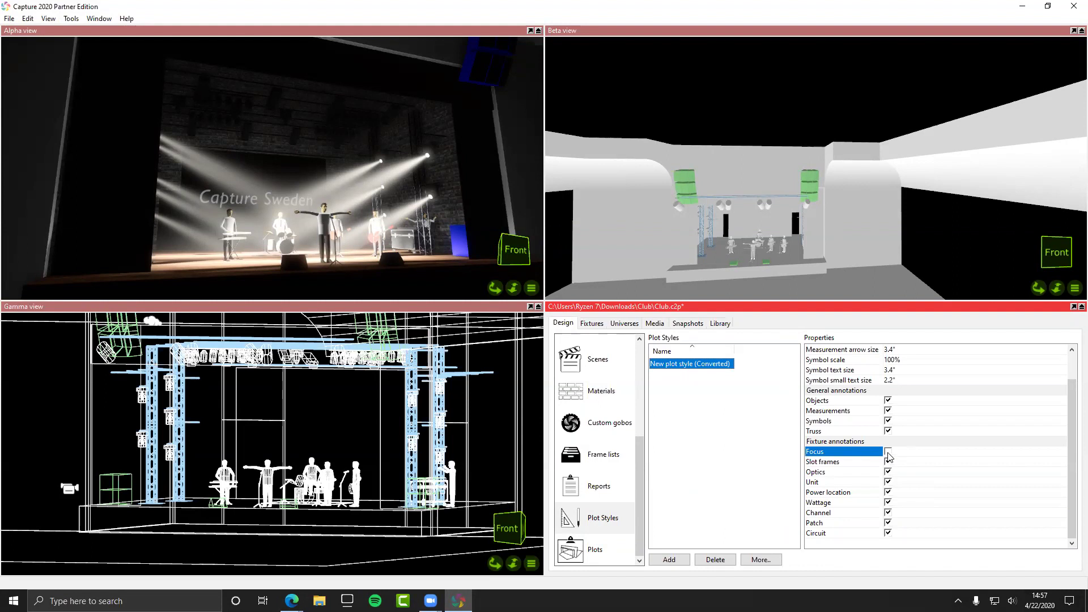
{"action": "scroll", "coordinate": [877, 440], "scroll_direction": "up", "scroll_amount": 1}
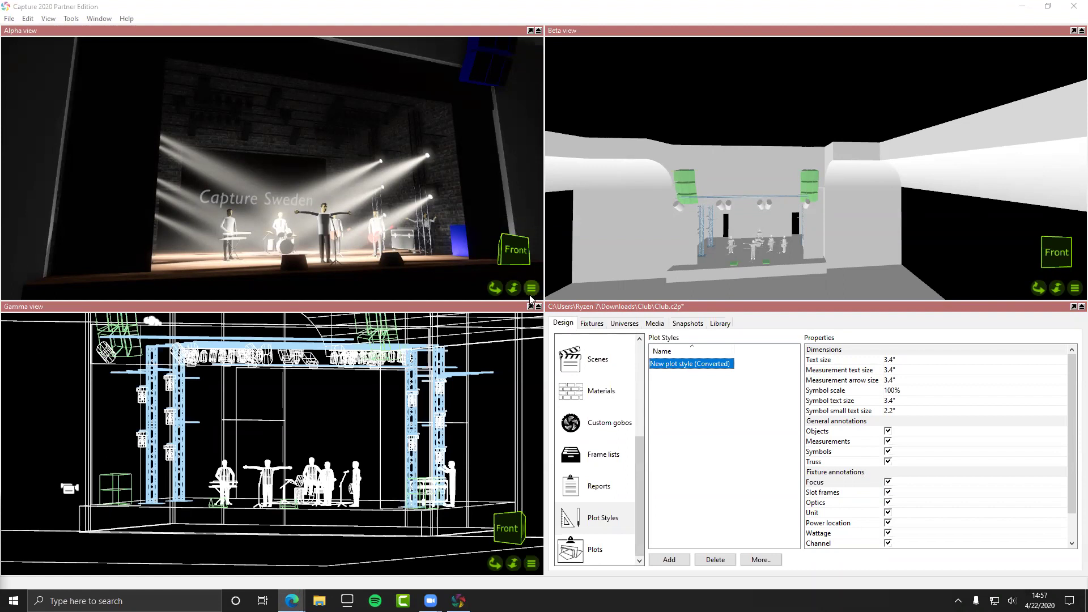
Step: Go to the project's fixtures and look through the whole fixture list
{"action": "left_click", "coordinate": [593, 324]}
{"action": "scroll", "coordinate": [747, 432], "scroll_direction": "down", "scroll_amount": 10}
{"action": "scroll", "coordinate": [746, 432], "scroll_direction": "up", "scroll_amount": 9}
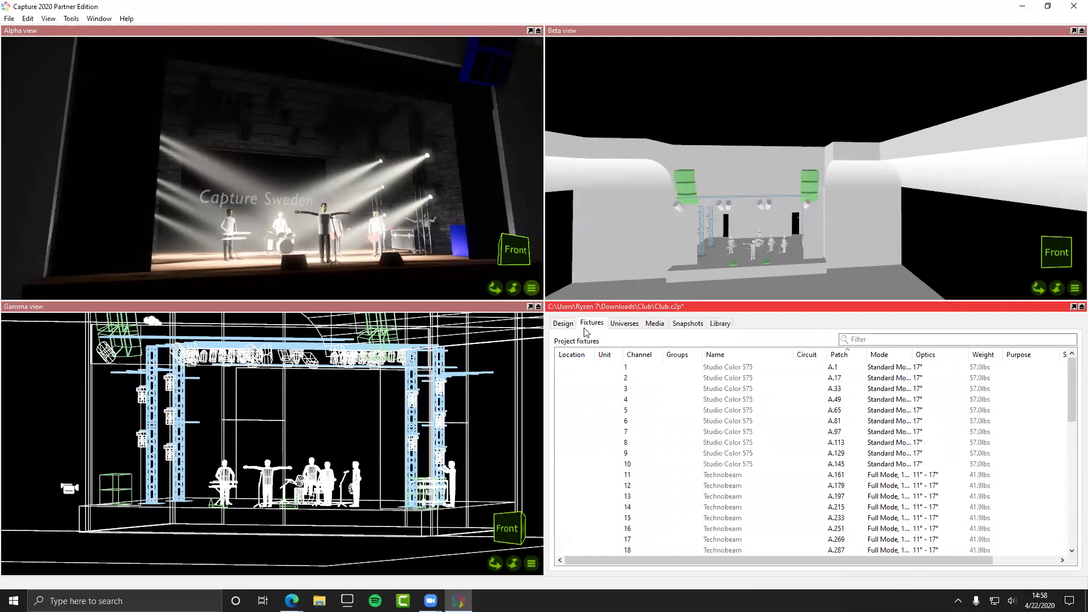
Step: Go to the project's universes and examine the external universe assignments of universes G and C
{"action": "left_click", "coordinate": [641, 328]}
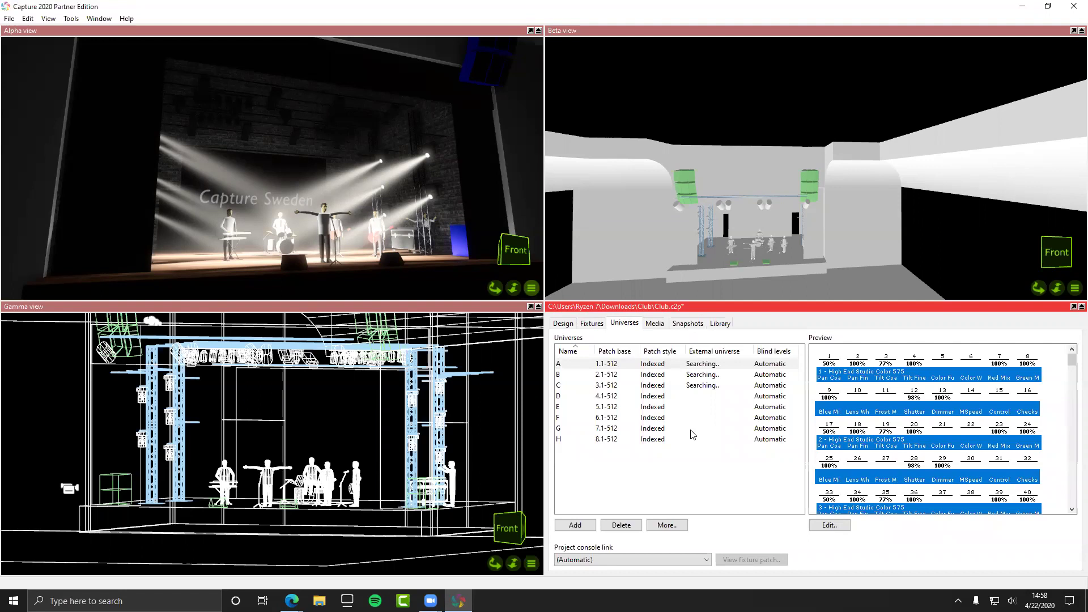
{"action": "left_click", "coordinate": [683, 482]}
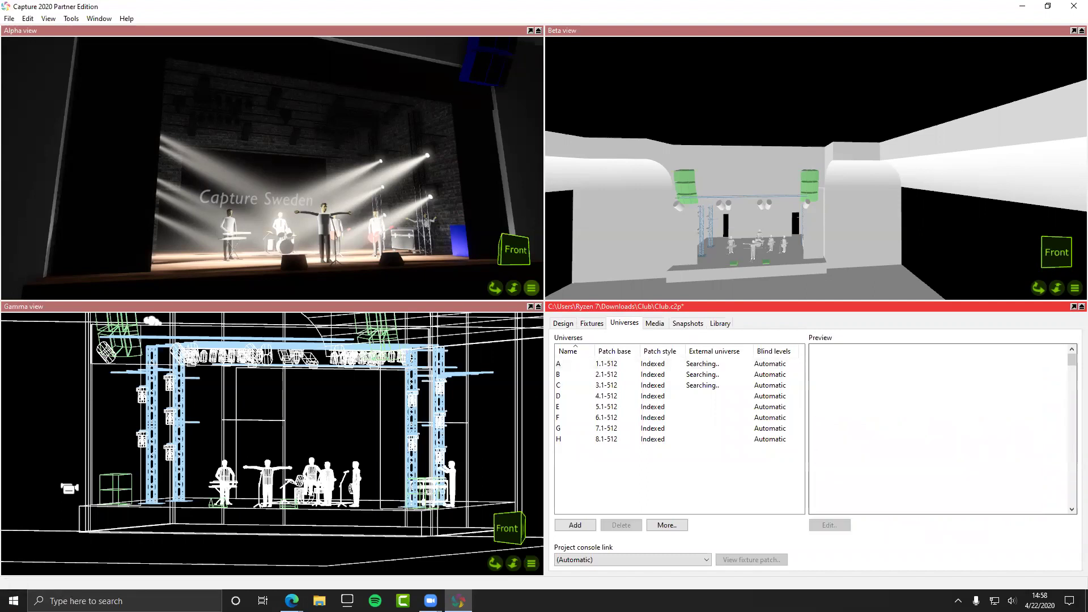
{"action": "key", "text": "alt+Tab"}
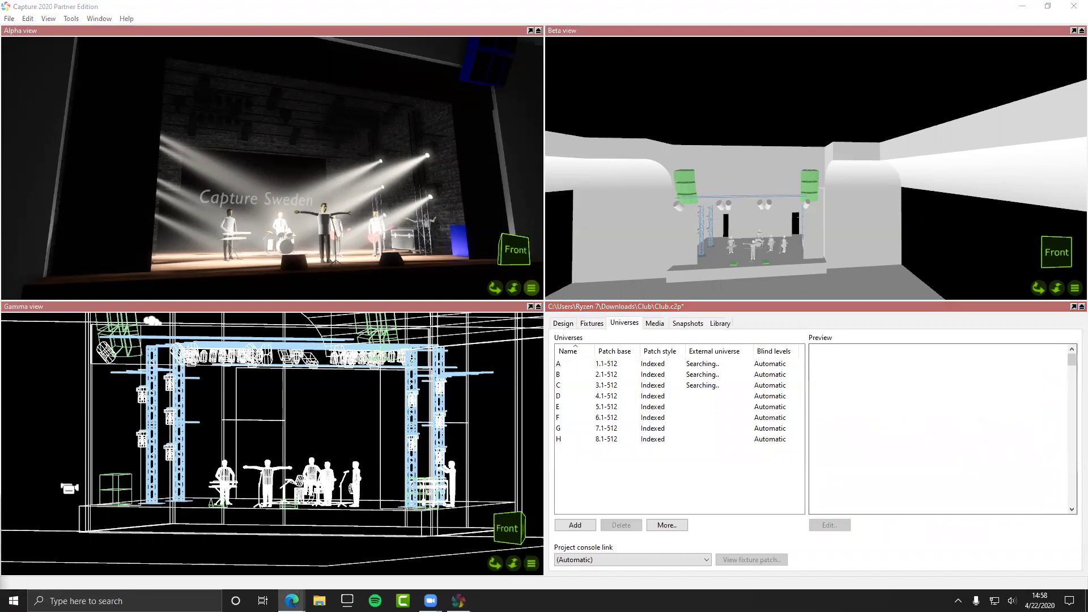
{"action": "left_click", "coordinate": [718, 428]}
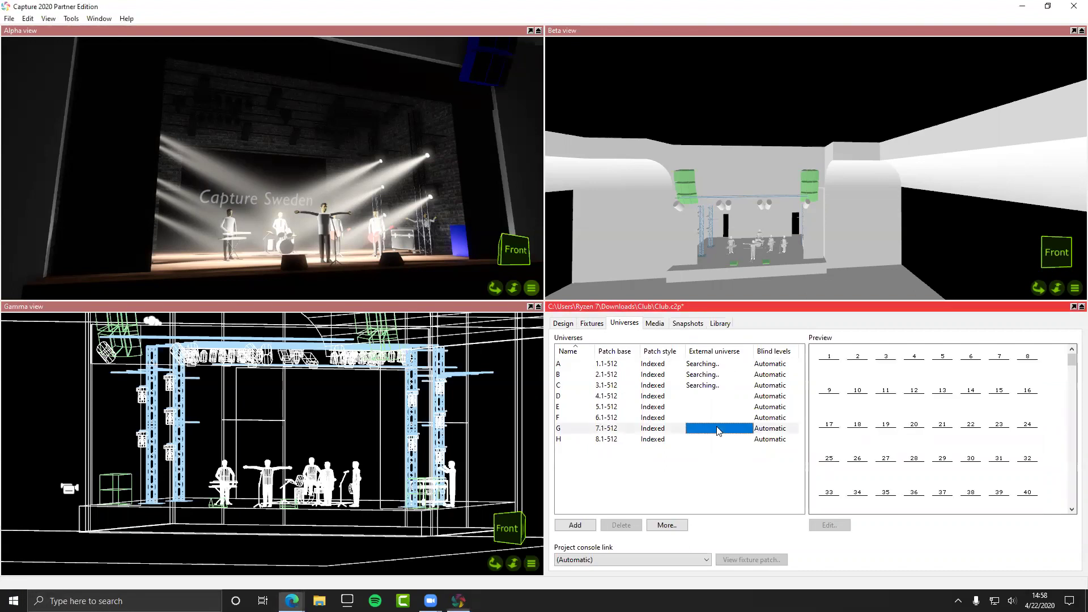
{"action": "left_click", "coordinate": [692, 386]}
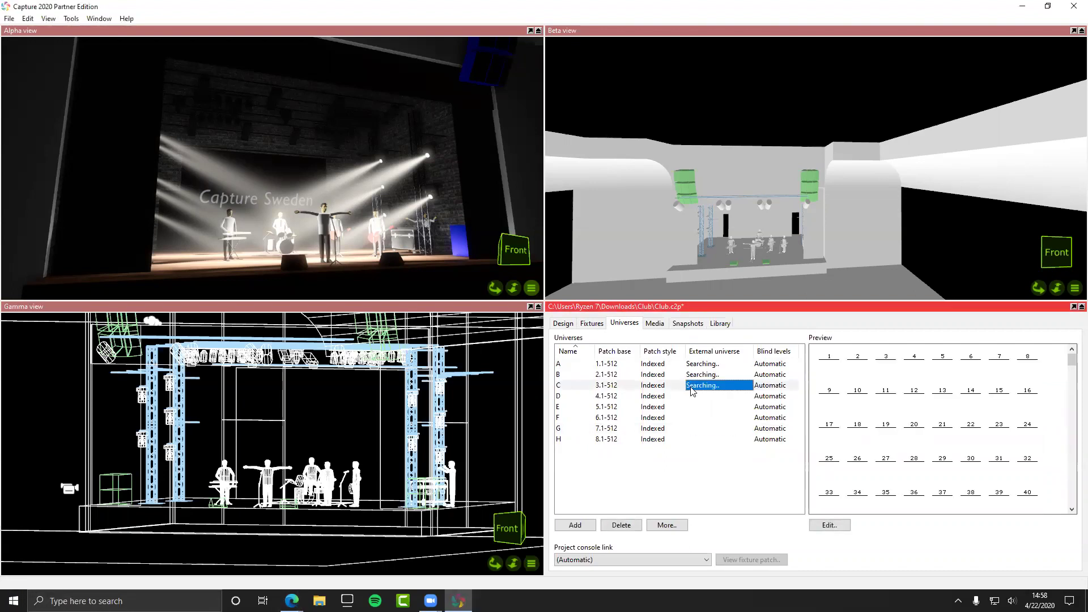
Step: Open the rendering settings from the design views and turn on Quality information
{"action": "left_click", "coordinate": [571, 324]}
{"action": "scroll", "coordinate": [607, 393], "scroll_direction": "up", "scroll_amount": 5}
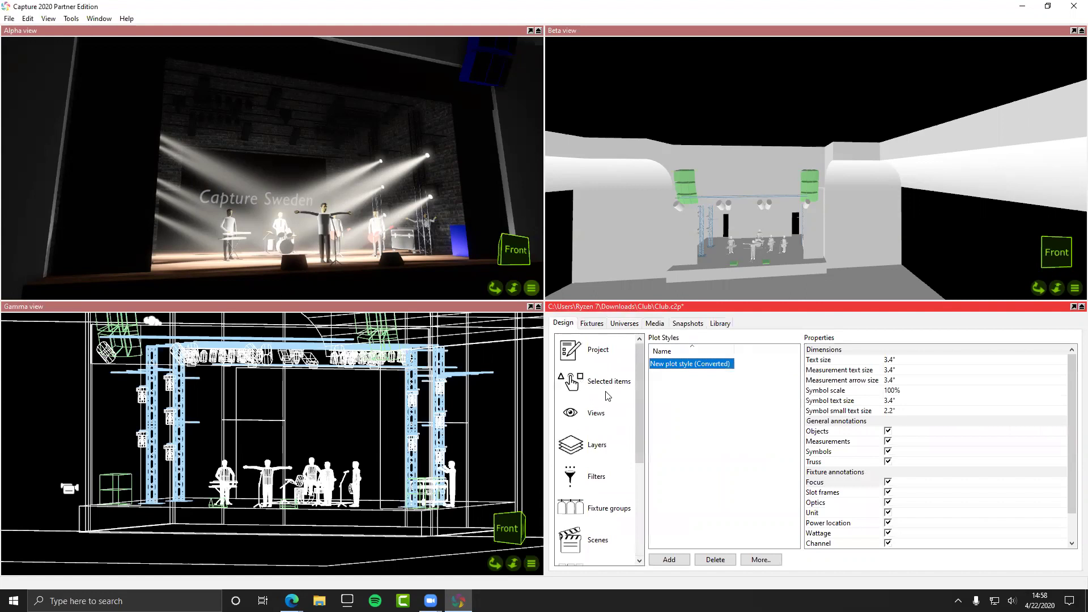
{"action": "left_click", "coordinate": [606, 392]}
{"action": "left_click", "coordinate": [594, 426]}
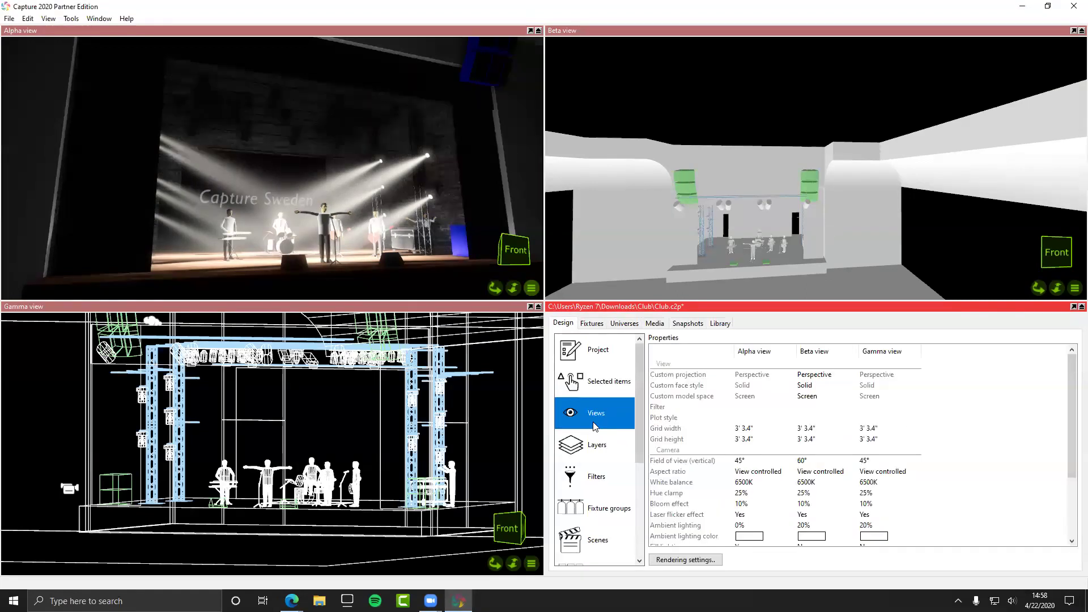
{"action": "left_click", "coordinate": [698, 562]}
{"action": "left_click", "coordinate": [681, 448]}
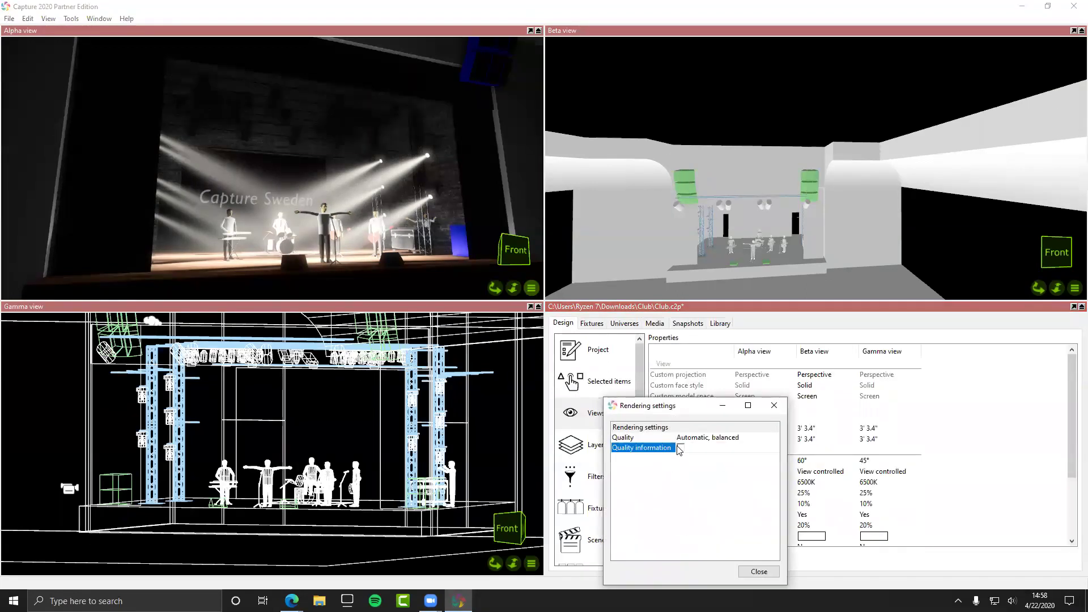
{"action": "left_click", "coordinate": [681, 448]}
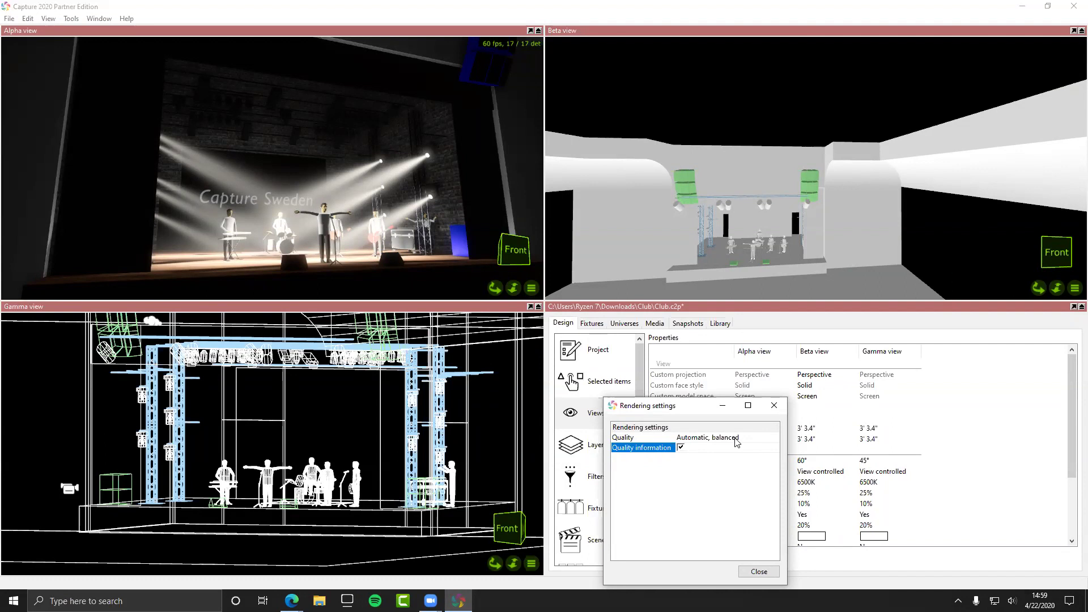
Step: Try the Minimal, Low and Medium rendering qualities one after another
{"action": "left_click", "coordinate": [737, 439]}
{"action": "left_click", "coordinate": [737, 440]}
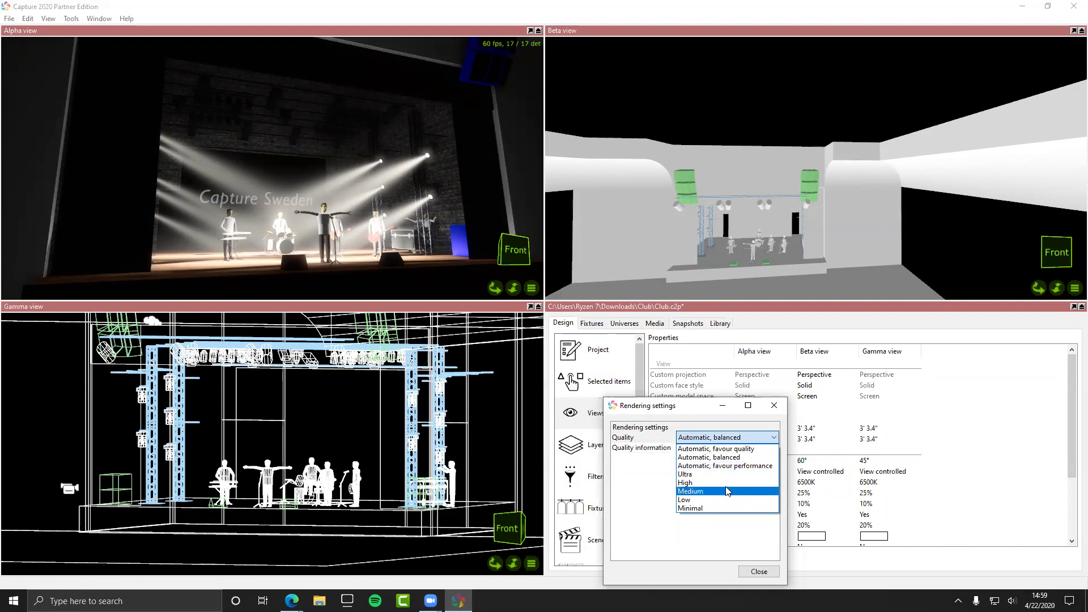
{"action": "left_click", "coordinate": [726, 508]}
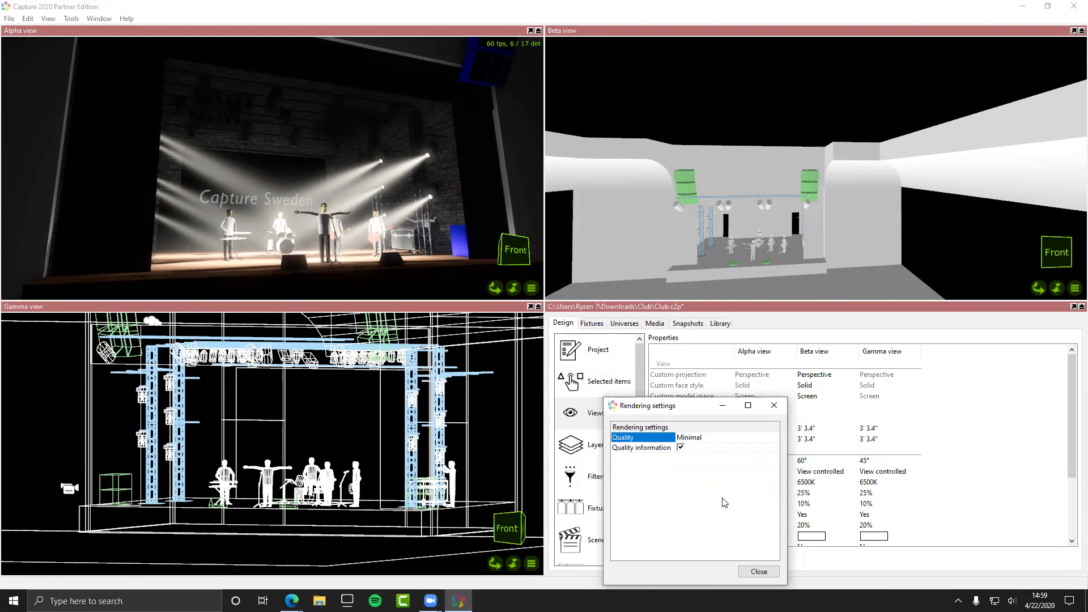
{"action": "left_click", "coordinate": [701, 447]}
{"action": "left_click", "coordinate": [701, 438]}
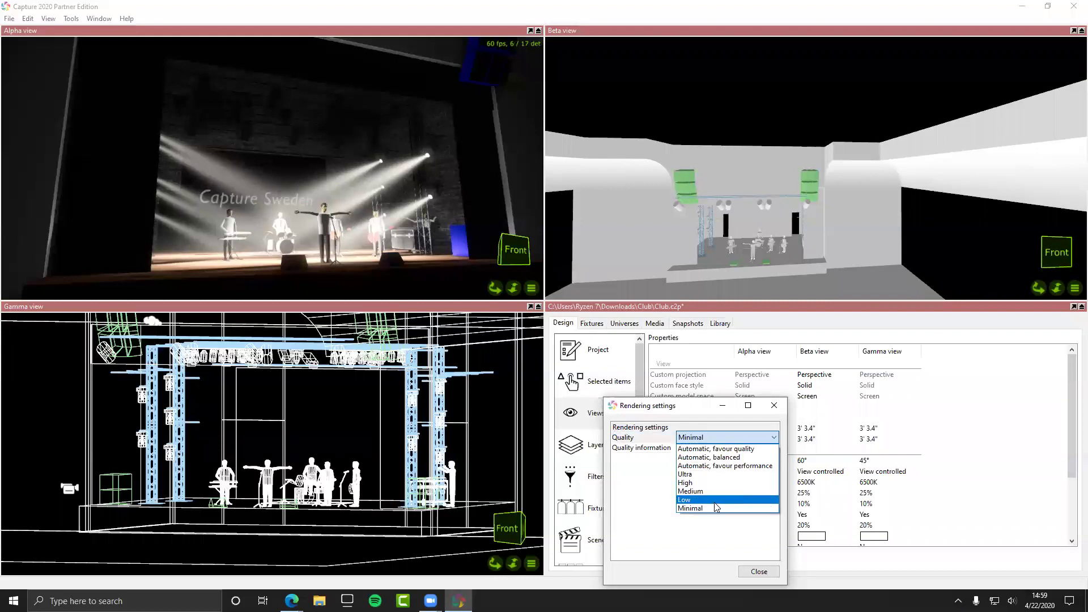
{"action": "left_click", "coordinate": [716, 500]}
{"action": "left_click", "coordinate": [711, 448]}
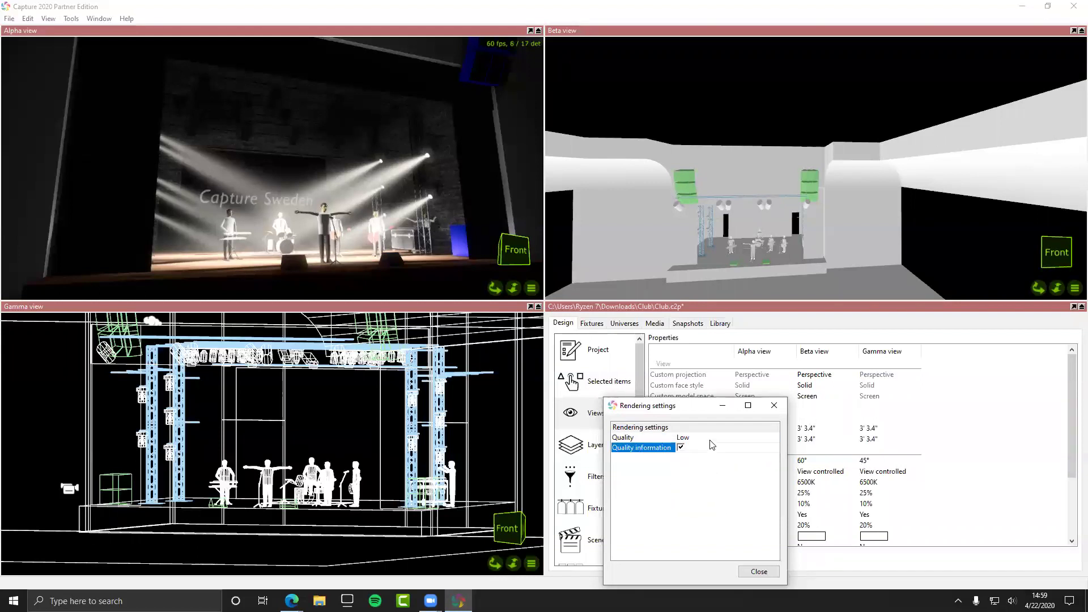
{"action": "left_click", "coordinate": [709, 439]}
{"action": "left_click", "coordinate": [704, 491]}
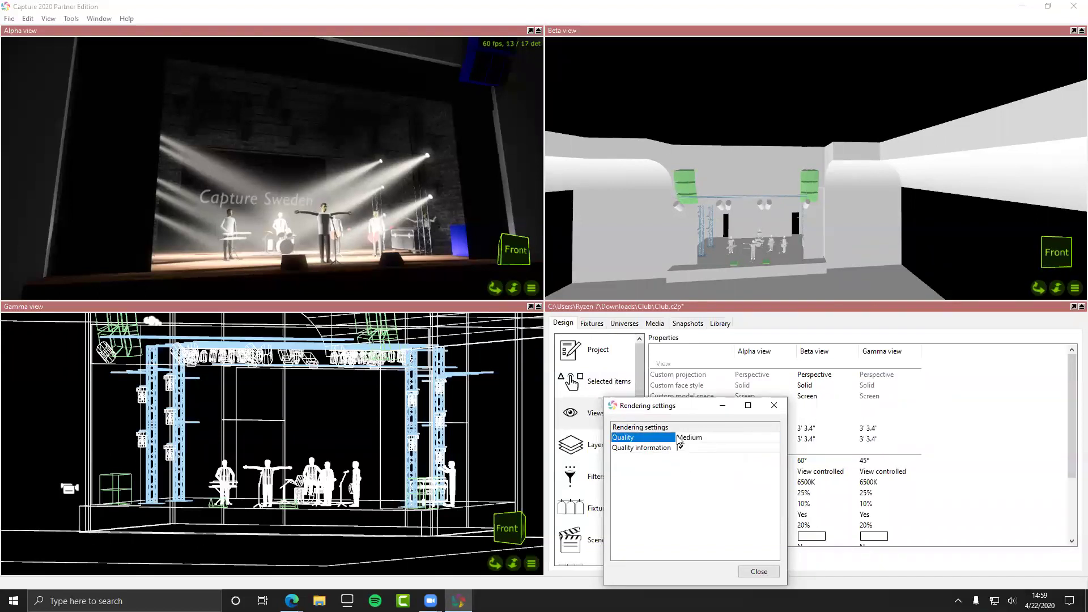
Step: Try the High and Ultra rendering qualities and return the quality to Automatic, balanced
{"action": "left_click", "coordinate": [687, 438]}
{"action": "left_click", "coordinate": [713, 483]}
{"action": "left_click", "coordinate": [726, 444]}
{"action": "left_click", "coordinate": [729, 475]}
{"action": "left_click", "coordinate": [721, 437]}
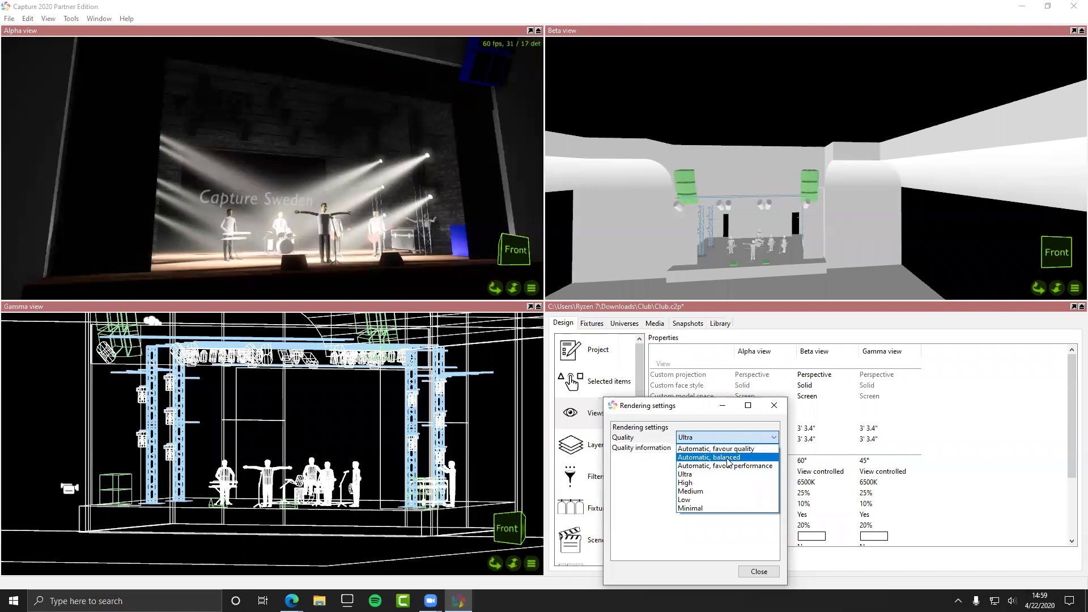
{"action": "left_click", "coordinate": [727, 458]}
Step: Bring the Alpha view closer to the band on stage and close the rendering settings
{"action": "scroll", "coordinate": [235, 241], "scroll_direction": "up", "scroll_amount": 5}
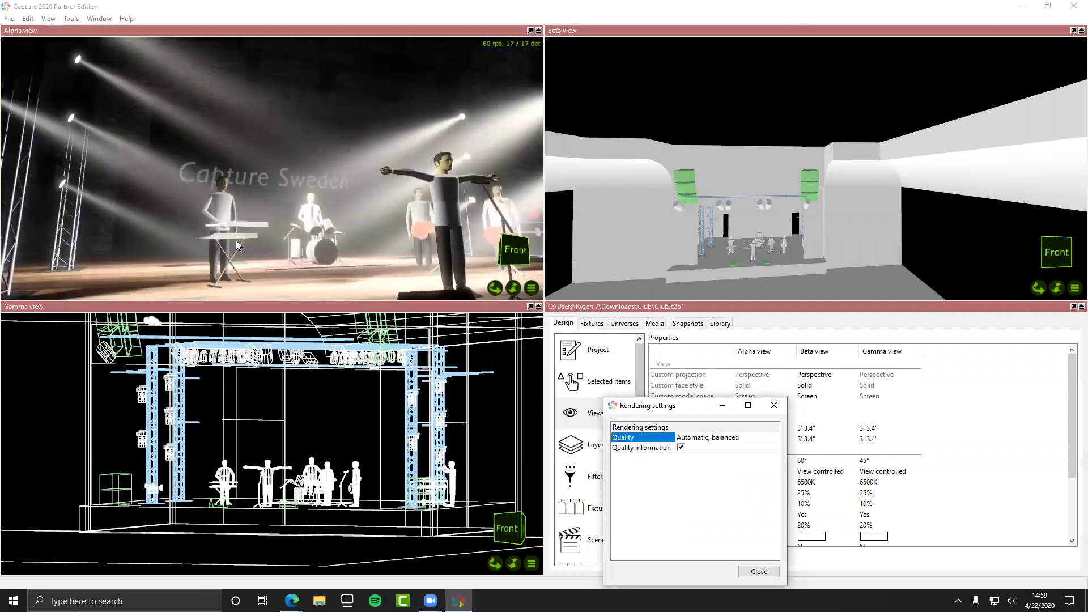
{"action": "scroll", "coordinate": [235, 240], "scroll_direction": "down", "scroll_amount": 3}
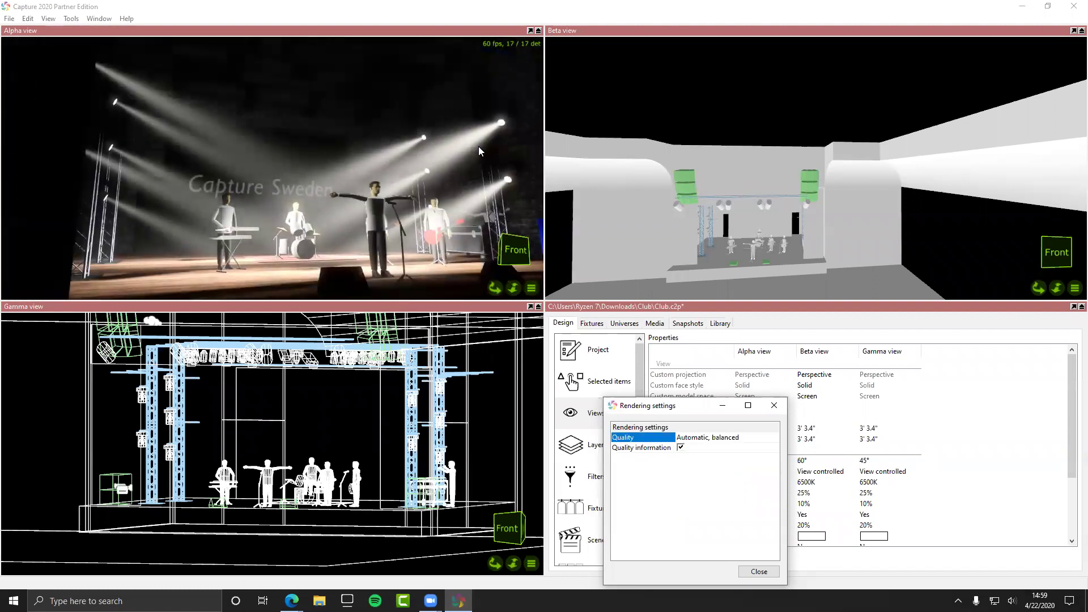
{"action": "scroll", "coordinate": [461, 148], "scroll_direction": "up", "scroll_amount": 1}
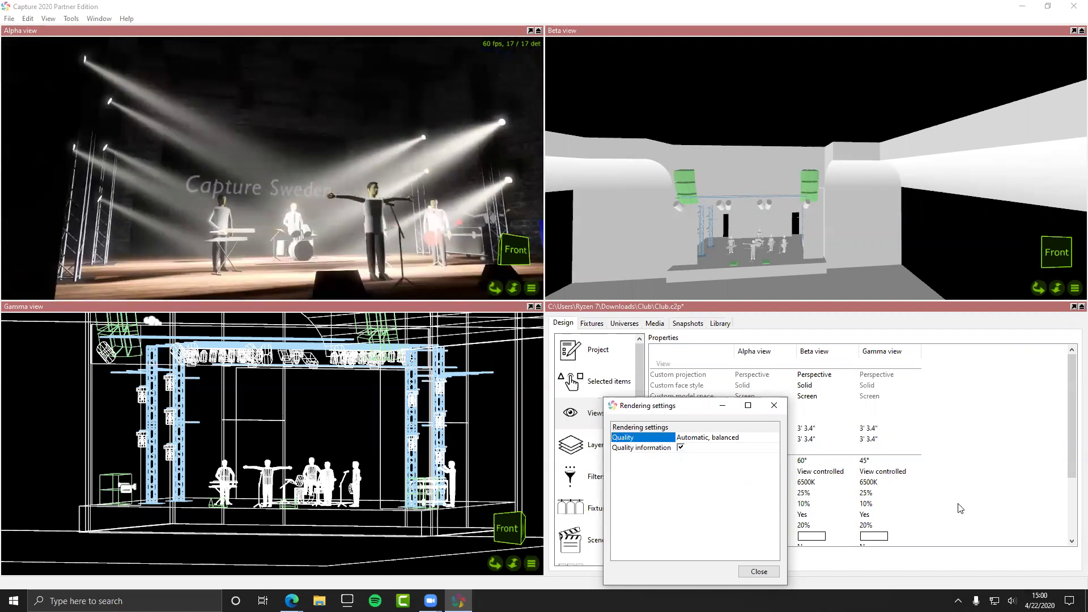
{"action": "left_click", "coordinate": [755, 572]}
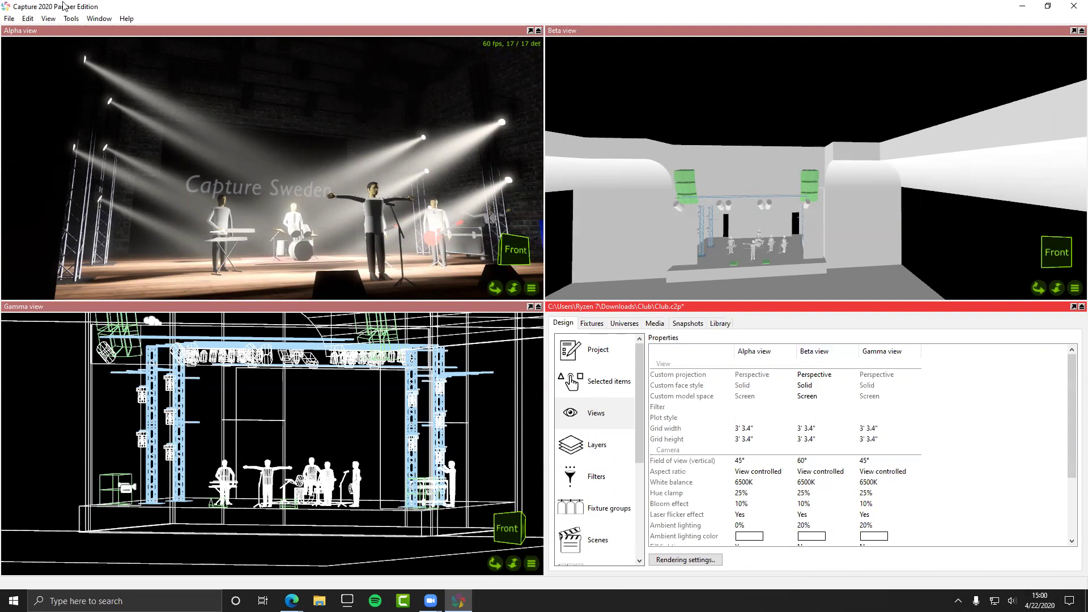
Step: Try a vertical field of view of 90° for the Alpha view and return it to 45°
{"action": "left_click", "coordinate": [51, 31]}
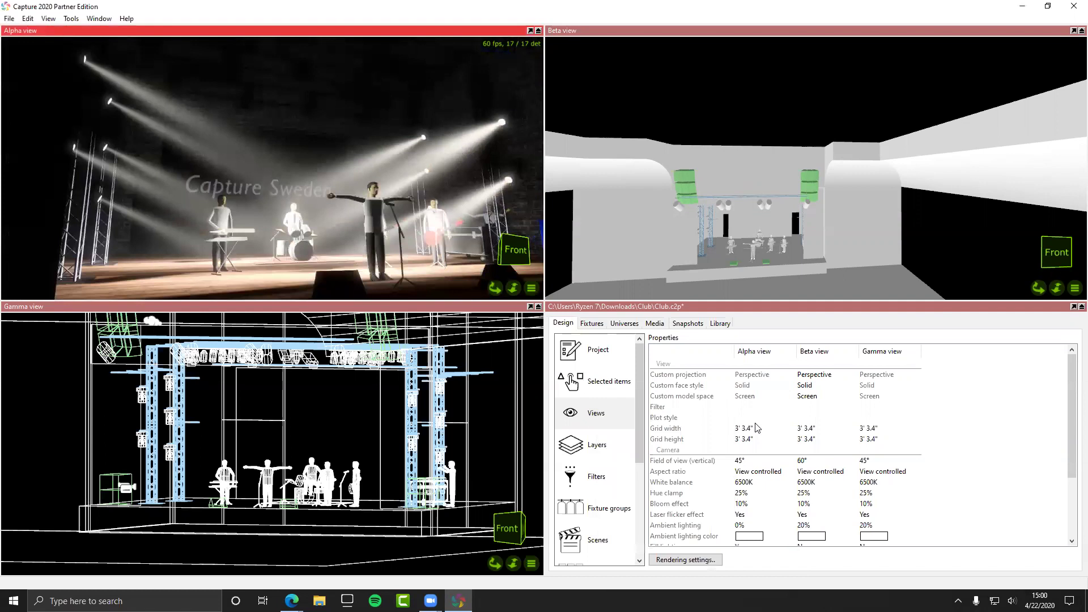
{"action": "scroll", "coordinate": [780, 441], "scroll_direction": "down", "scroll_amount": 2}
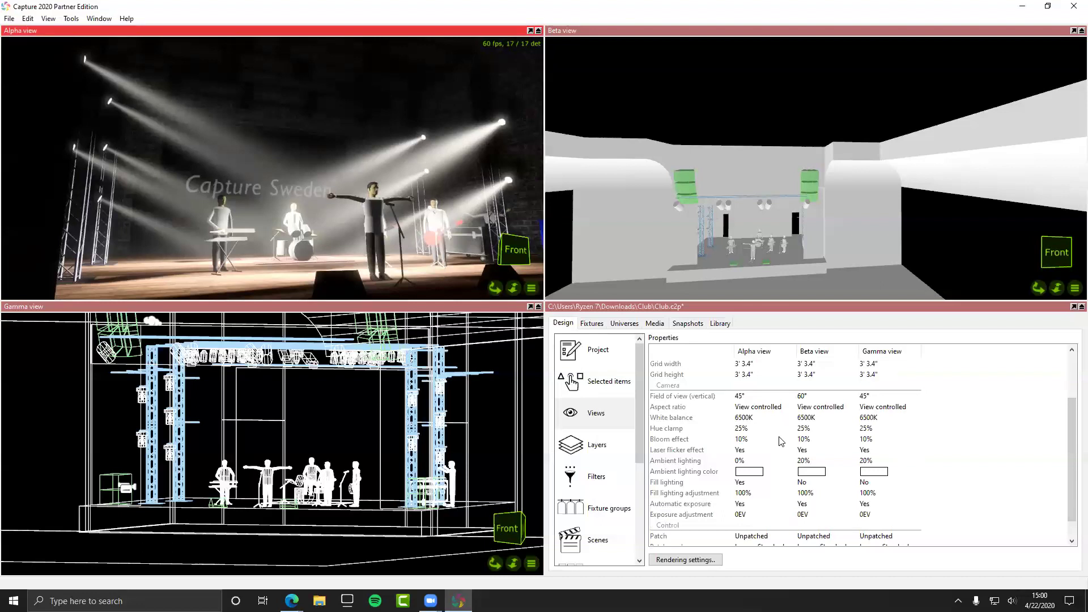
{"action": "left_click", "coordinate": [743, 396]}
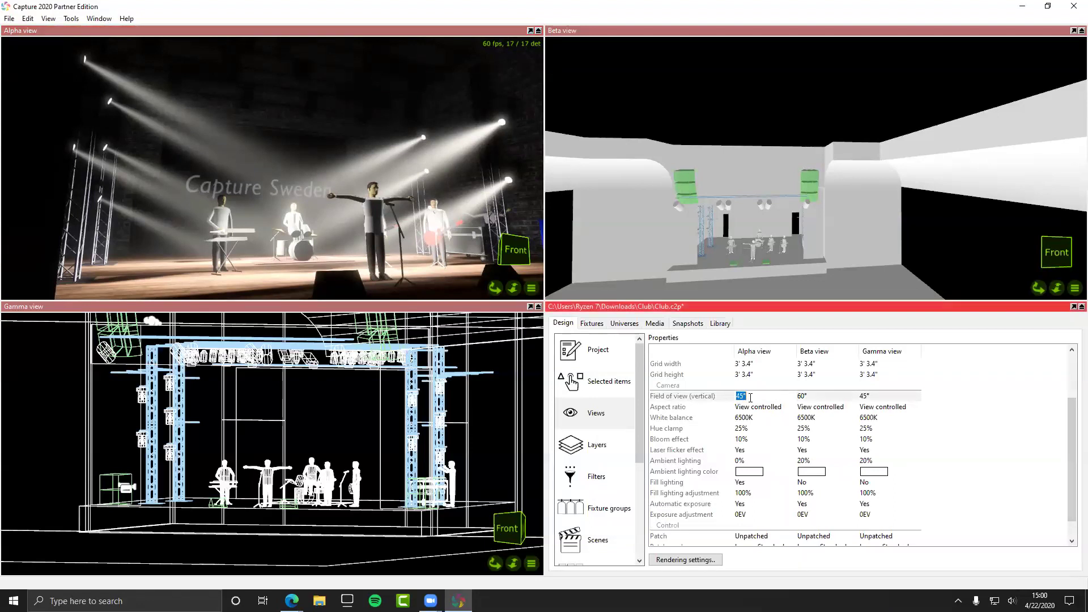
{"action": "type", "text": "90"}
{"action": "key", "text": "Return"}
{"action": "left_click", "coordinate": [749, 398]}
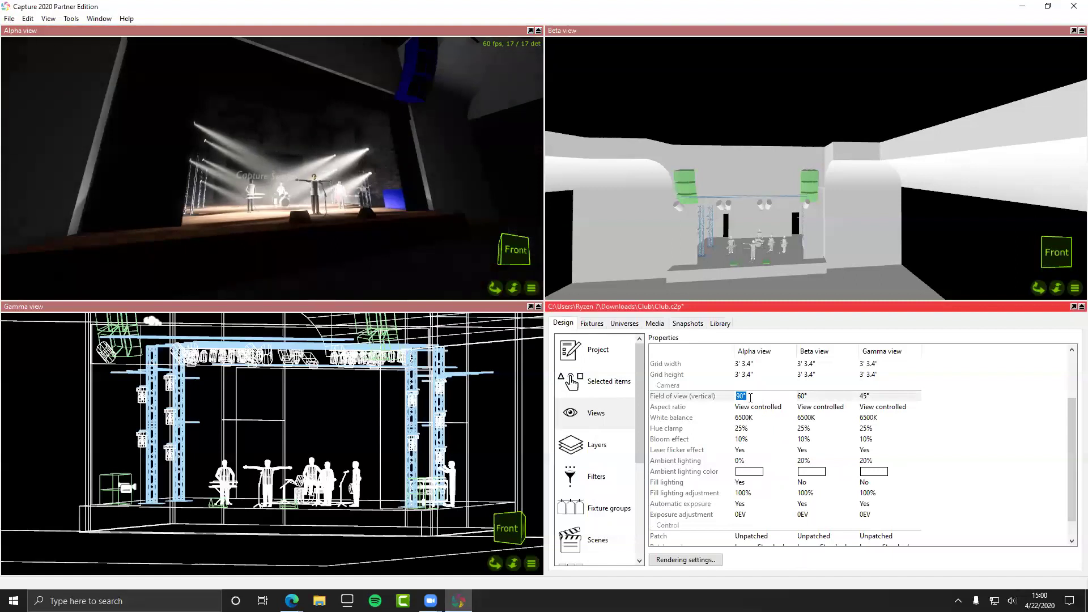
{"action": "type", "text": "45"}
{"action": "key", "text": "Return"}
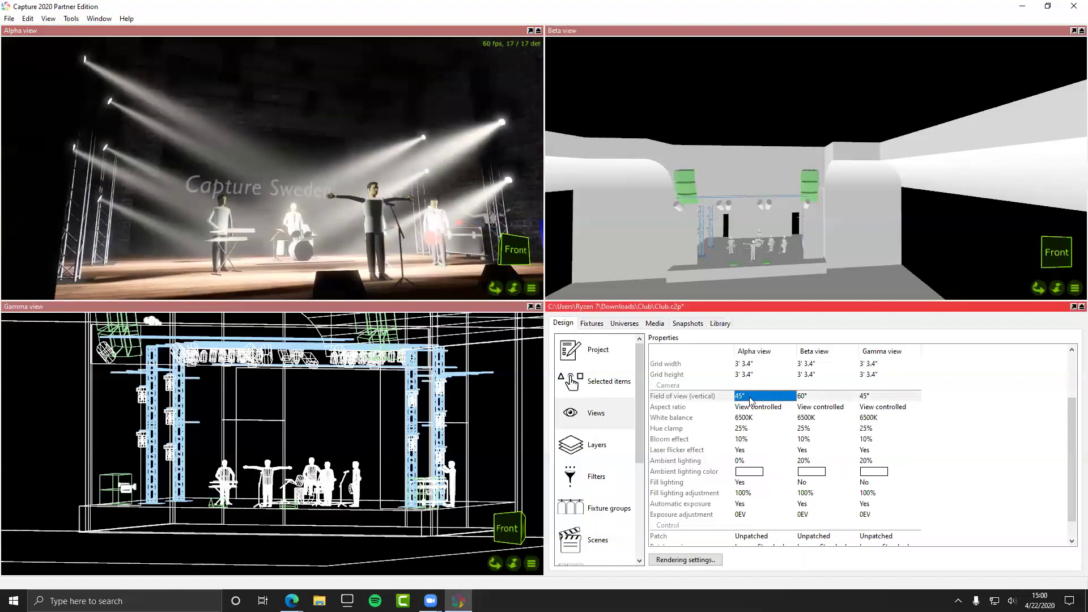
Step: Try a narrow 10° vertical field of view for the Alpha view and return it to 45°
{"action": "left_click", "coordinate": [747, 396]}
{"action": "type", "text": "10"}
{"action": "key", "text": "Return"}
{"action": "left_click", "coordinate": [747, 396]}
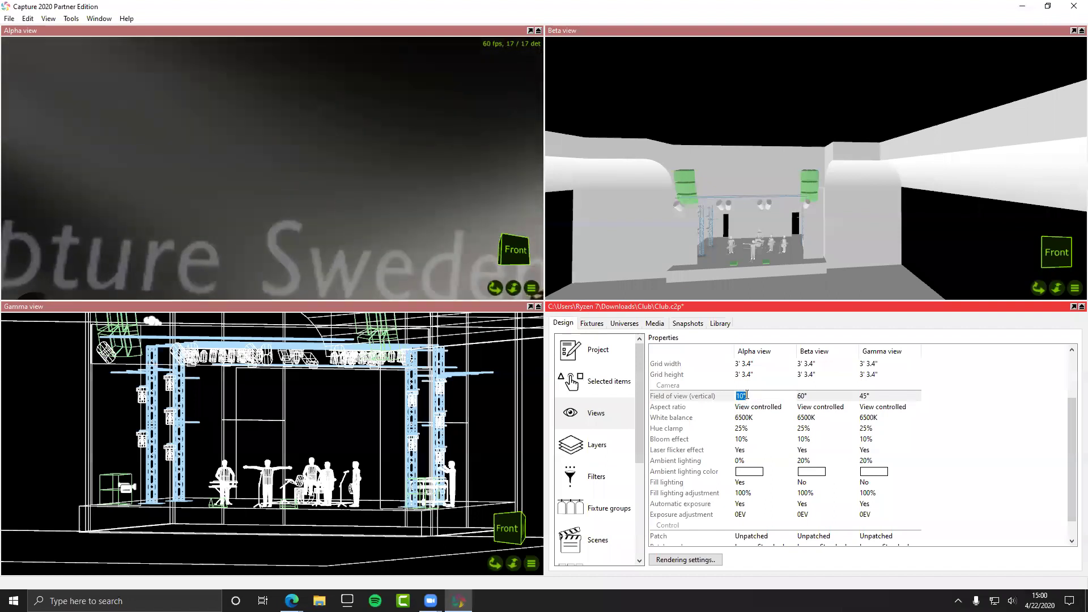
{"action": "type", "text": "45"}
{"action": "key", "text": "Return"}
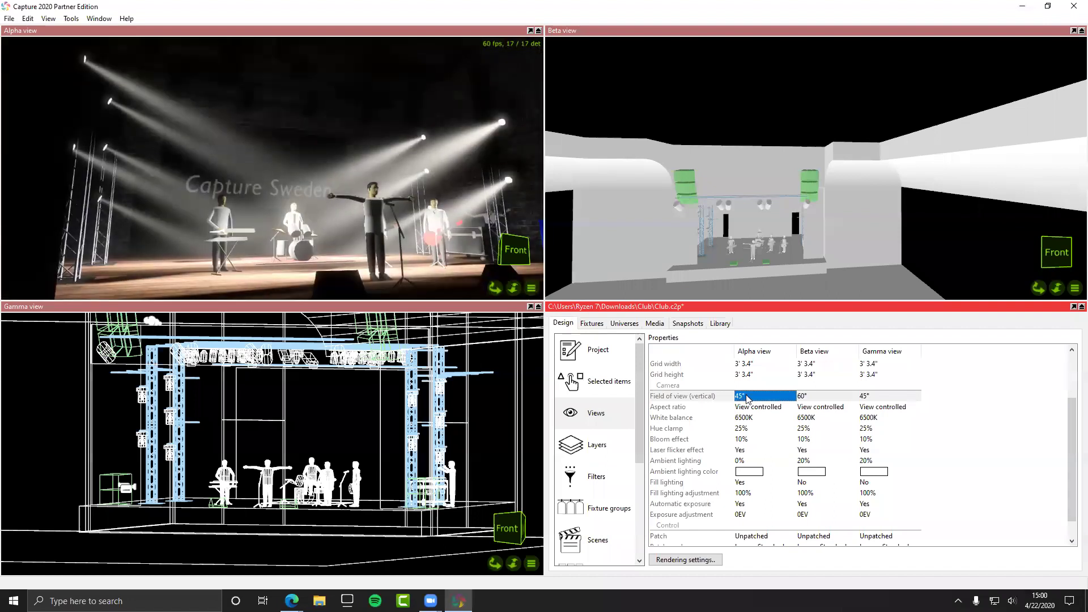
Step: Try shifting the Alpha view's white balance and return it to 6500K
{"action": "left_click", "coordinate": [752, 407]}
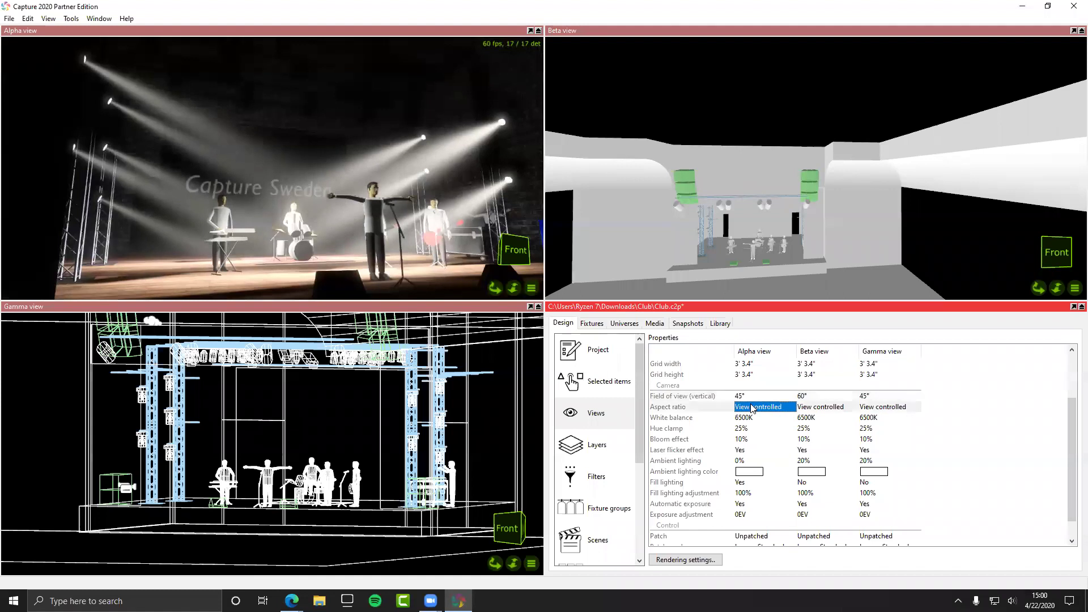
{"action": "left_click", "coordinate": [762, 422]}
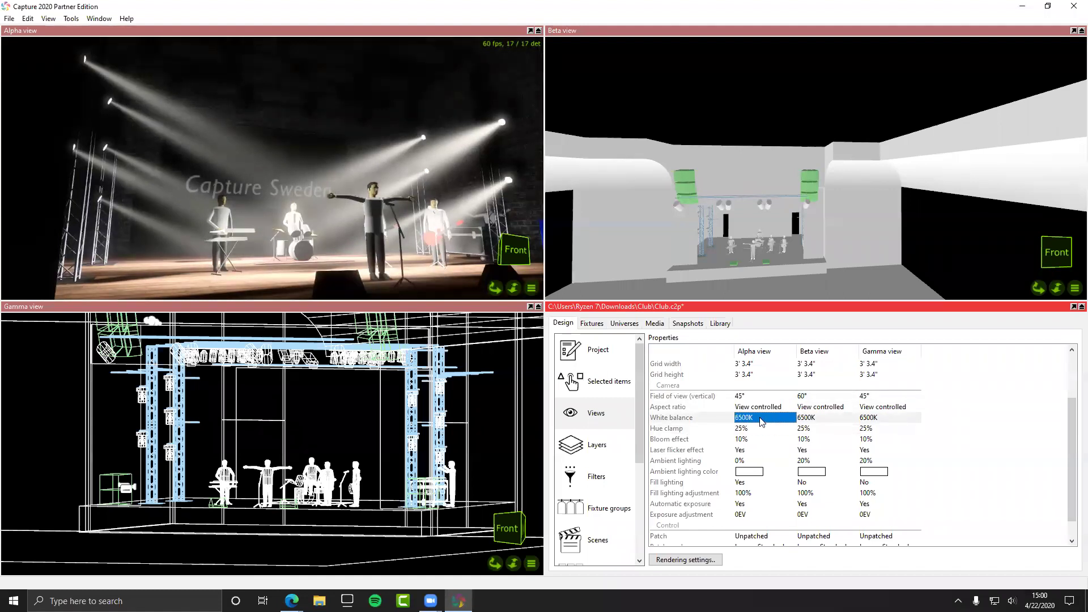
{"action": "left_click", "coordinate": [760, 417]}
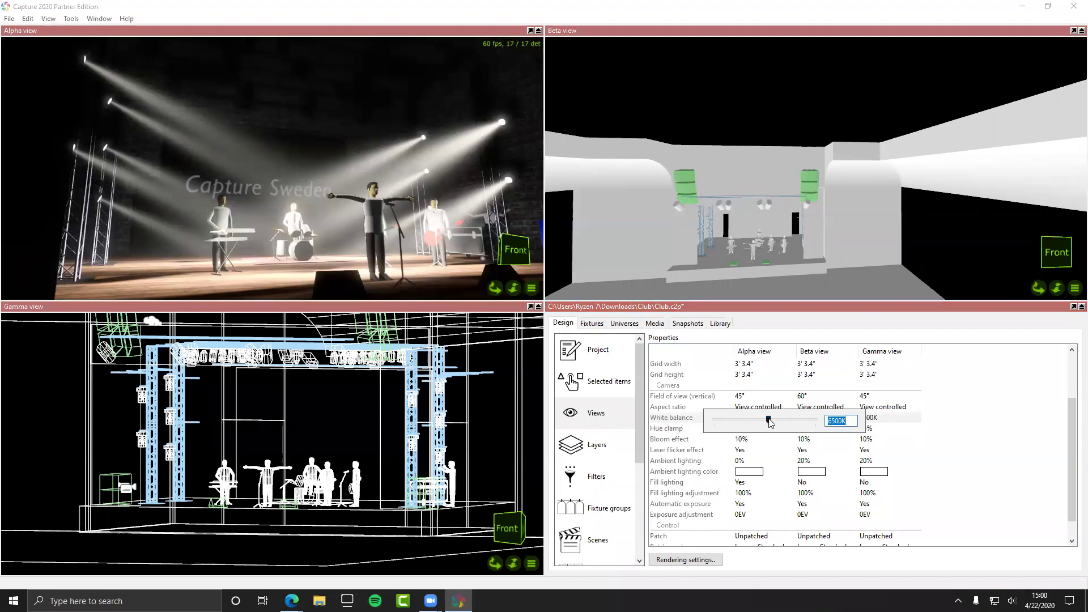
{"action": "mouse_move", "coordinate": [767, 418]}
{"action": "left_mouse_down"}
{"action": "mouse_move", "coordinate": [709, 431]}
{"action": "mouse_move", "coordinate": [765, 427]}
{"action": "left_mouse_up"}
{"action": "double_click", "coordinate": [851, 421]}
{"action": "type", "text": "6500"}
{"action": "key", "text": "Return"}
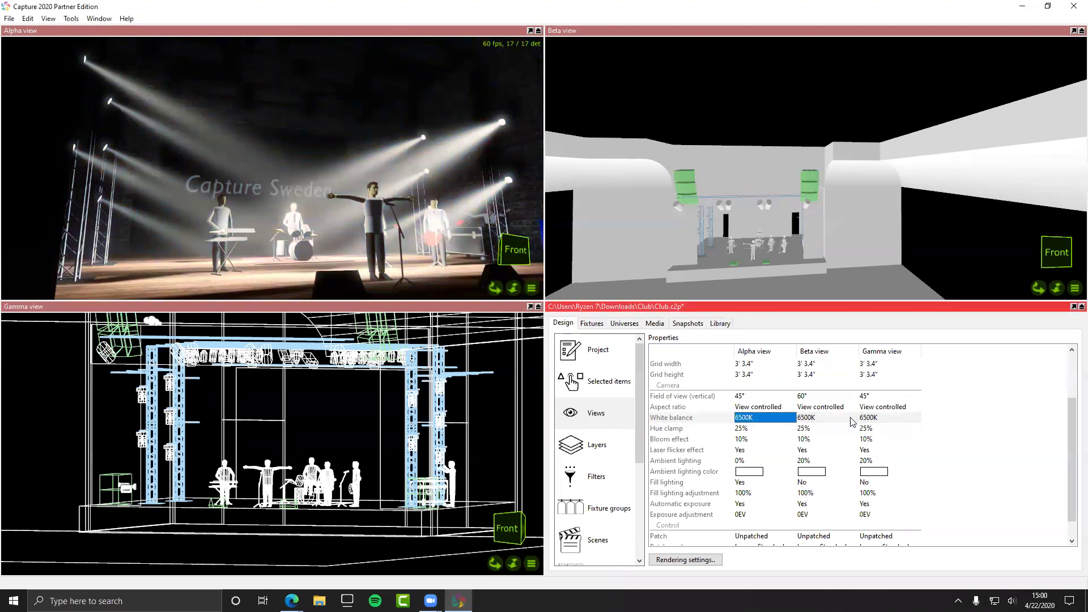
Step: Try the Alpha view's hue clamp at 0% and 100% and return it to 25%
{"action": "left_click", "coordinate": [748, 431]}
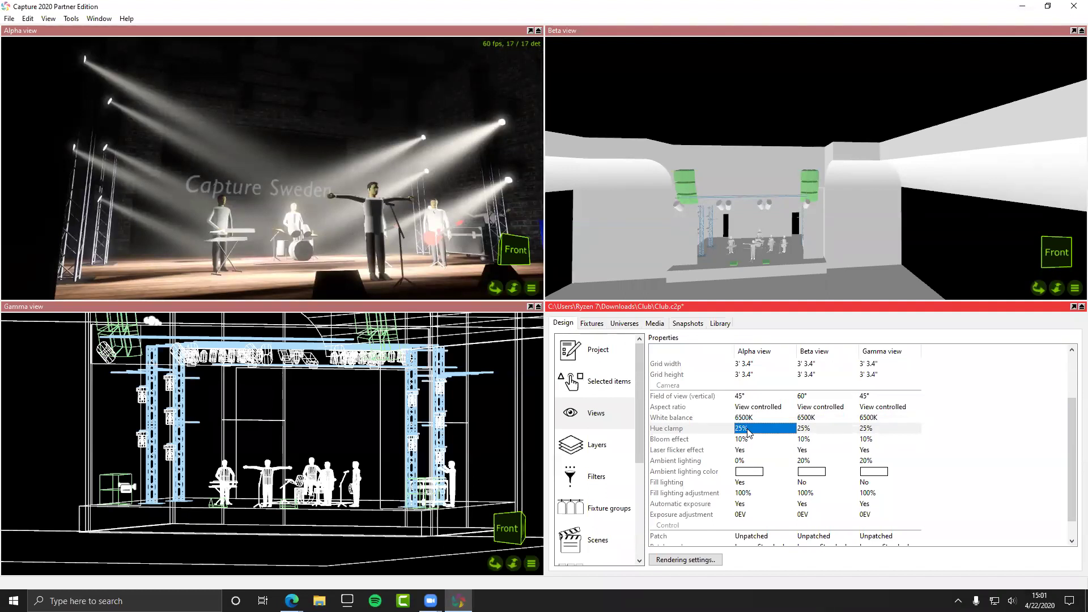
{"action": "left_click", "coordinate": [748, 432]}
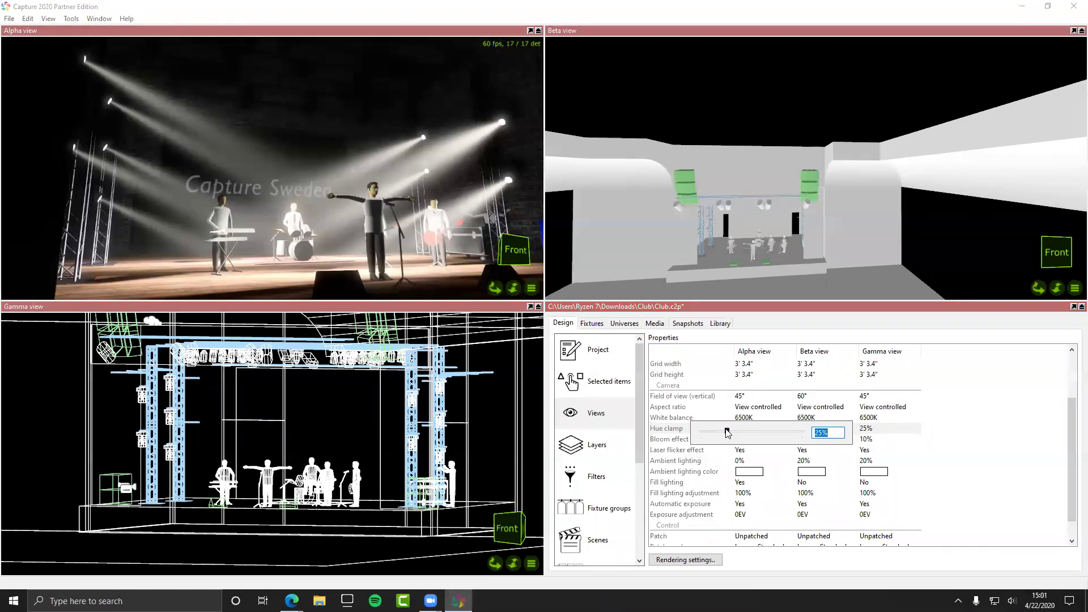
{"action": "left_click_drag", "start_coordinate": [728, 433], "coordinate": [703, 433]}
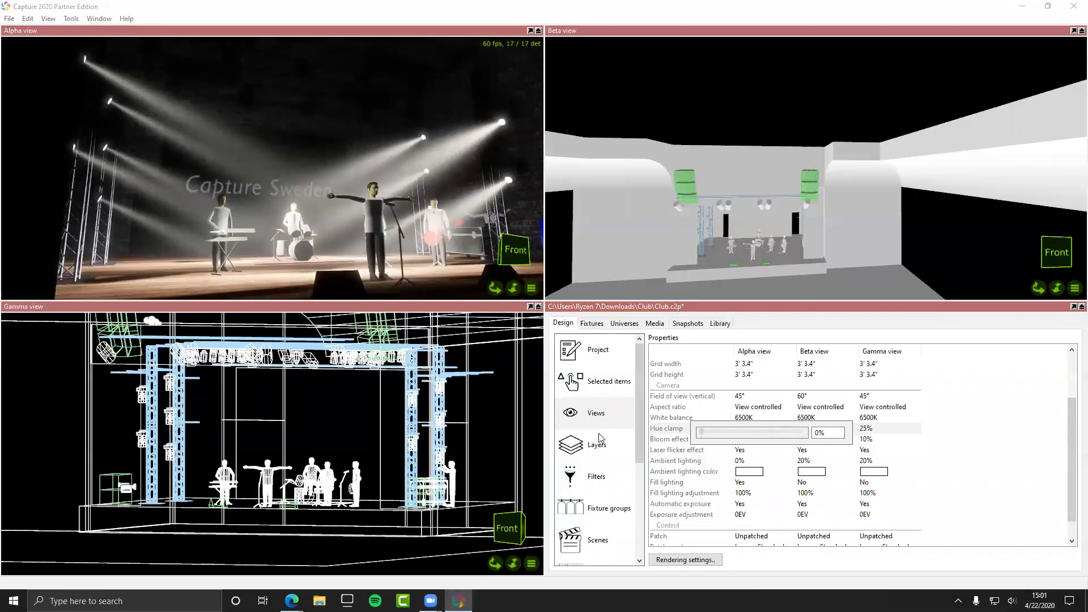
{"action": "left_click_drag", "start_coordinate": [701, 433], "coordinate": [810, 434]}
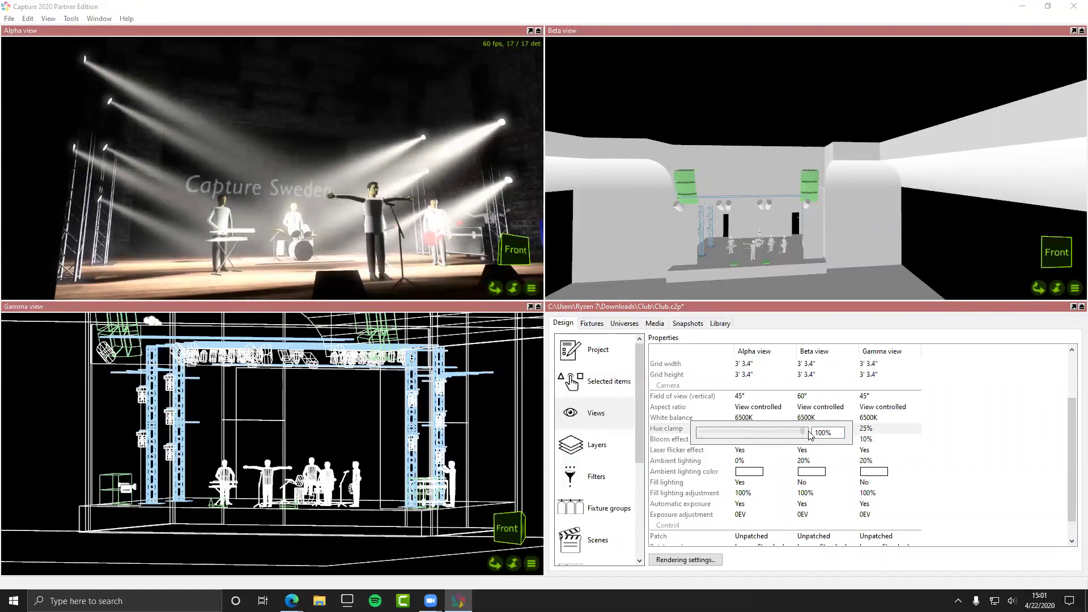
{"action": "left_click_drag", "start_coordinate": [809, 434], "coordinate": [730, 440]}
{"action": "left_click", "coordinate": [829, 435]}
{"action": "type", "text": "25"}
{"action": "key", "text": "Return"}
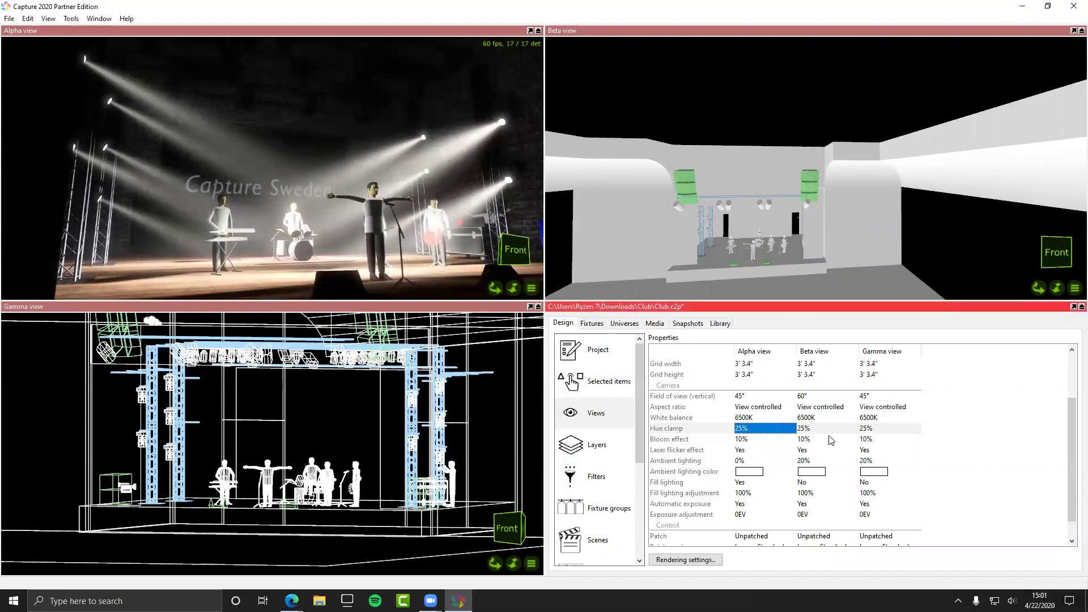
Step: Set the Alpha view's bloom effect to 0%
{"action": "left_click", "coordinate": [768, 440]}
{"action": "left_click", "coordinate": [766, 441]}
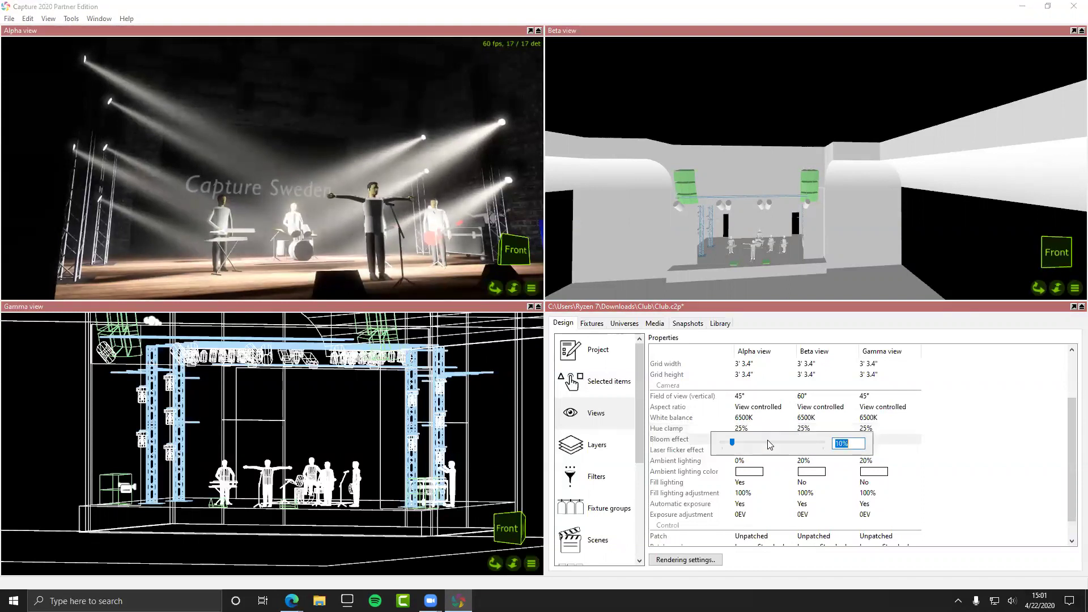
{"action": "mouse_move", "coordinate": [735, 447]}
{"action": "left_mouse_down"}
{"action": "mouse_move", "coordinate": [771, 439]}
{"action": "mouse_move", "coordinate": [740, 443]}
{"action": "mouse_move", "coordinate": [799, 453]}
{"action": "mouse_move", "coordinate": [715, 454]}
{"action": "mouse_move", "coordinate": [829, 468]}
{"action": "mouse_move", "coordinate": [646, 480]}
{"action": "mouse_move", "coordinate": [720, 461]}
{"action": "left_mouse_up"}
{"action": "left_click", "coordinate": [759, 463]}
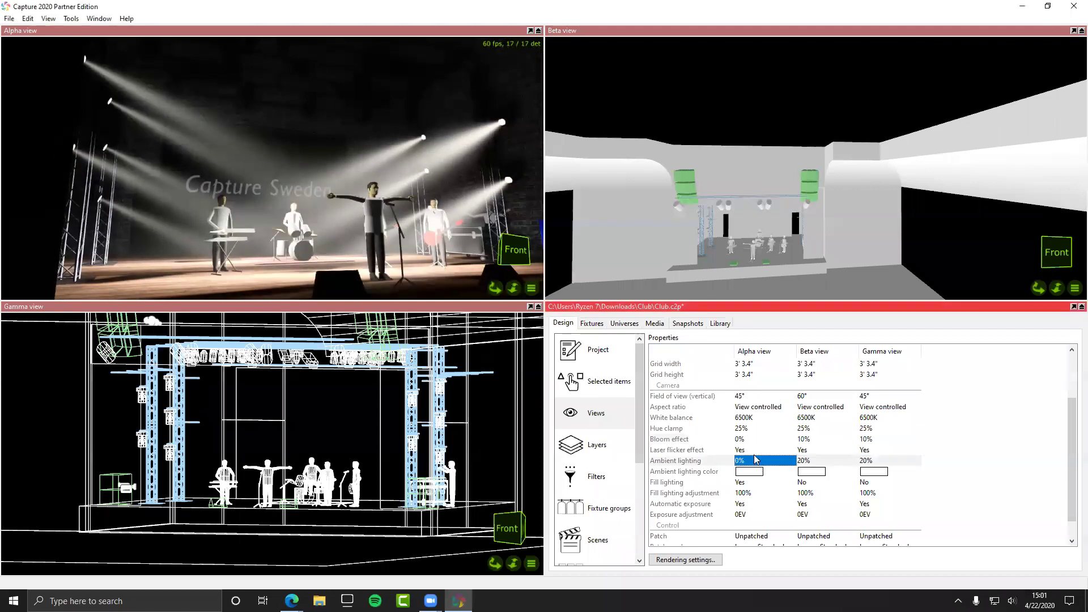
{"action": "left_click", "coordinate": [750, 452]}
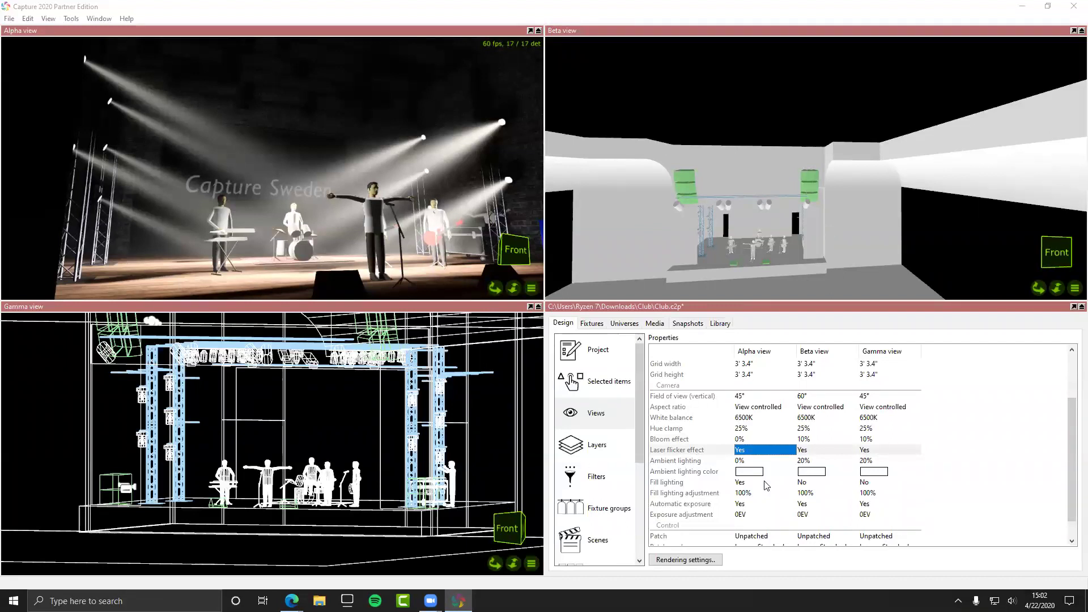
Step: Try the Alpha view's ambient lighting at 57.9% and return it to 0%
{"action": "left_click", "coordinate": [759, 455]}
{"action": "left_click", "coordinate": [765, 461]}
{"action": "scroll", "coordinate": [766, 467], "scroll_direction": "down", "scroll_amount": 1}
{"action": "left_click", "coordinate": [752, 442]}
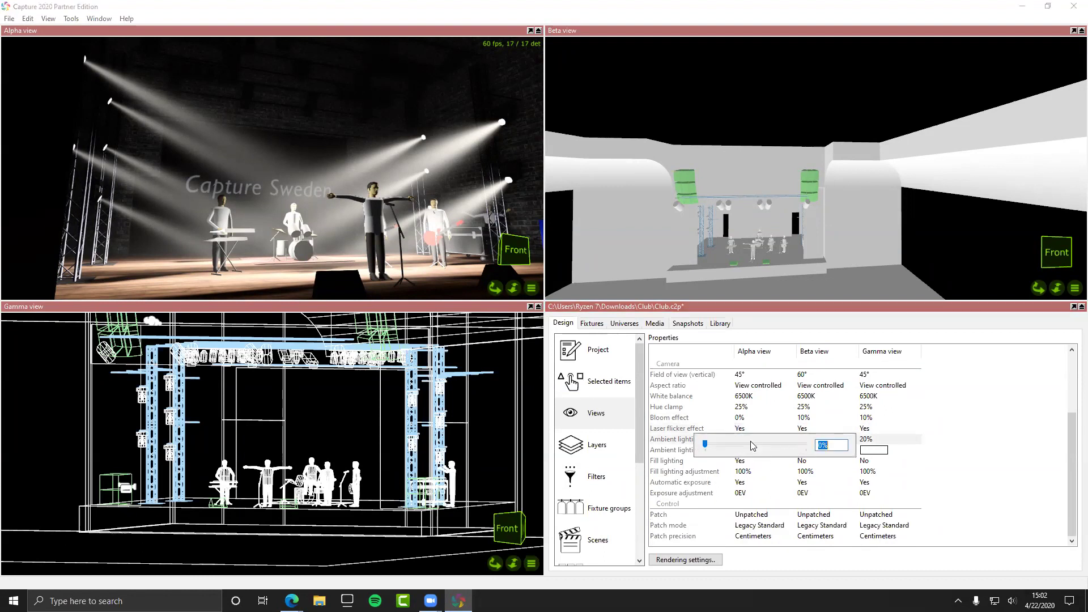
{"action": "left_click", "coordinate": [704, 446]}
{"action": "left_click_drag", "start_coordinate": [706, 447], "coordinate": [765, 443]}
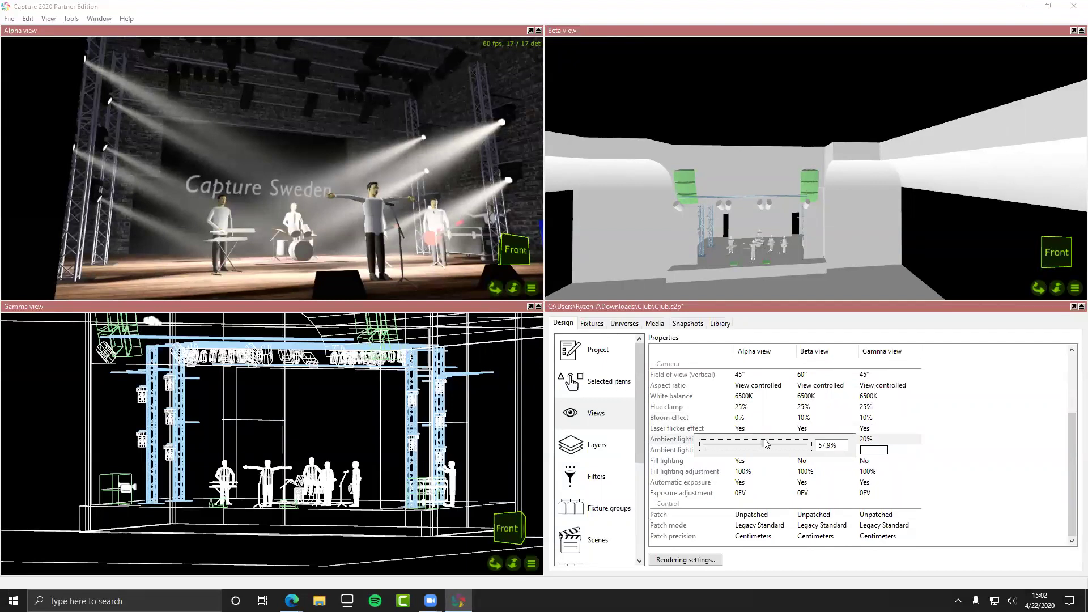
{"action": "key", "text": "Home"}
{"action": "left_click_drag", "start_coordinate": [767, 446], "coordinate": [703, 458]}
{"action": "left_click", "coordinate": [690, 470]}
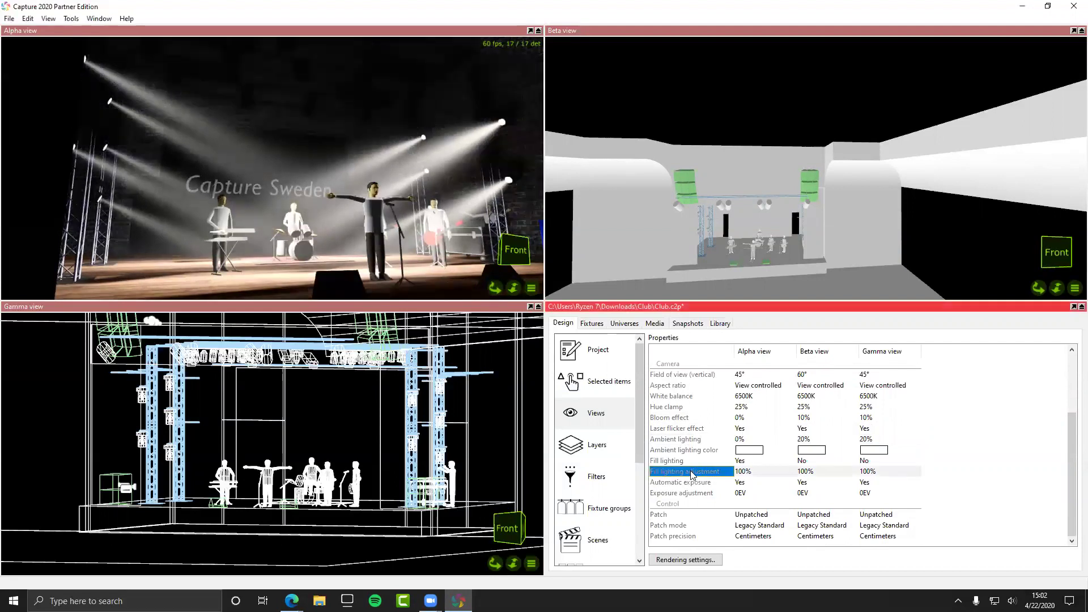
Step: Examine the Alpha view's ambient lighting color choices, exposure adjustment, and patch and patch mode properties without changing them
{"action": "left_click", "coordinate": [752, 451]}
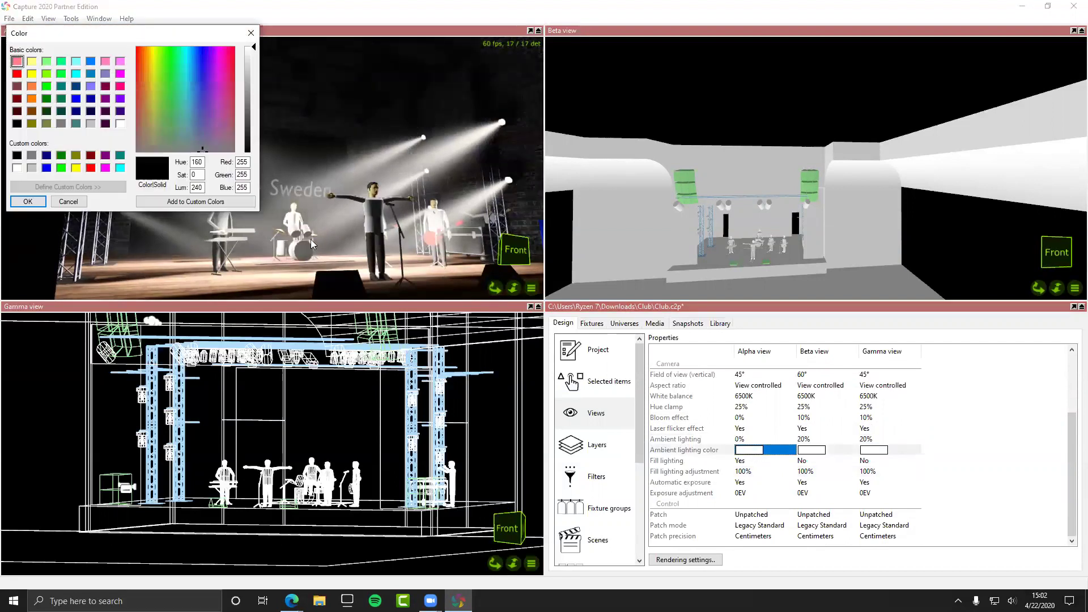
{"action": "left_click", "coordinate": [251, 34]}
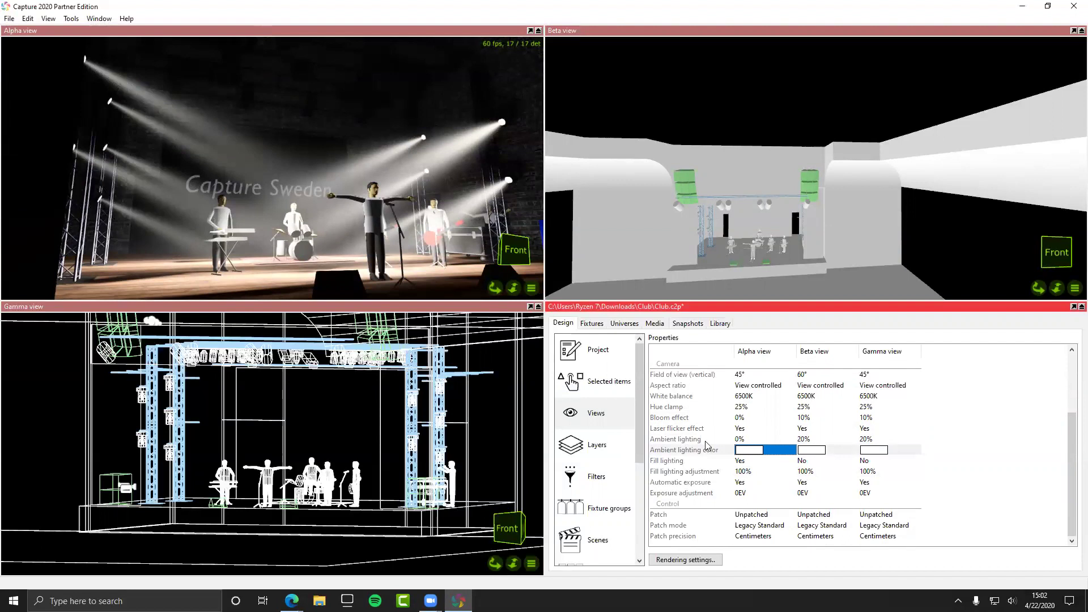
{"action": "left_click", "coordinate": [757, 536]}
{"action": "left_click", "coordinate": [754, 515]}
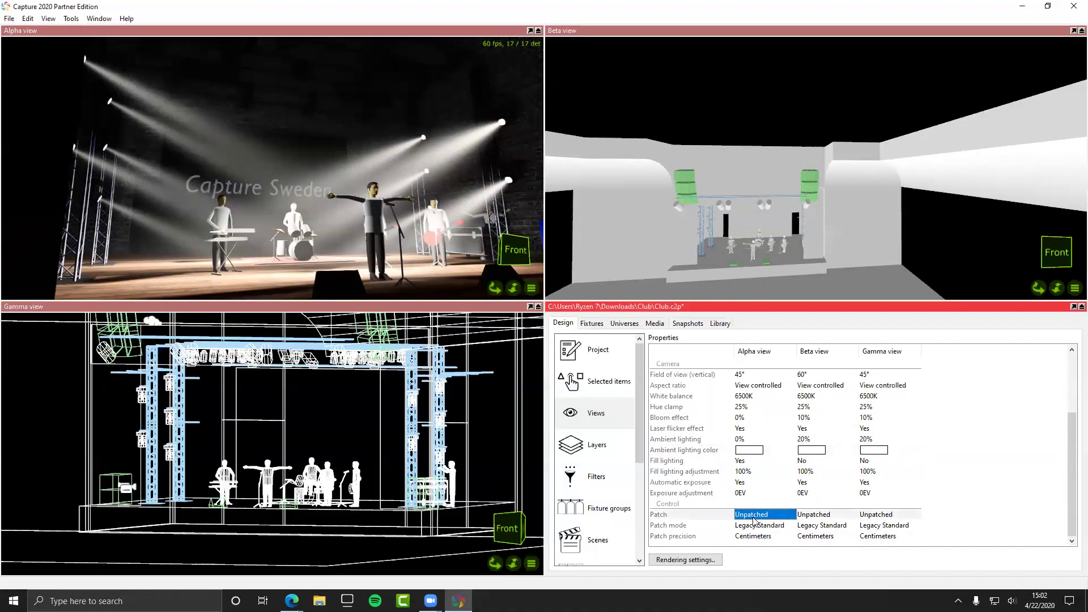
{"action": "left_click", "coordinate": [754, 525]}
{"action": "left_click", "coordinate": [754, 526]}
{"action": "left_click", "coordinate": [755, 525]}
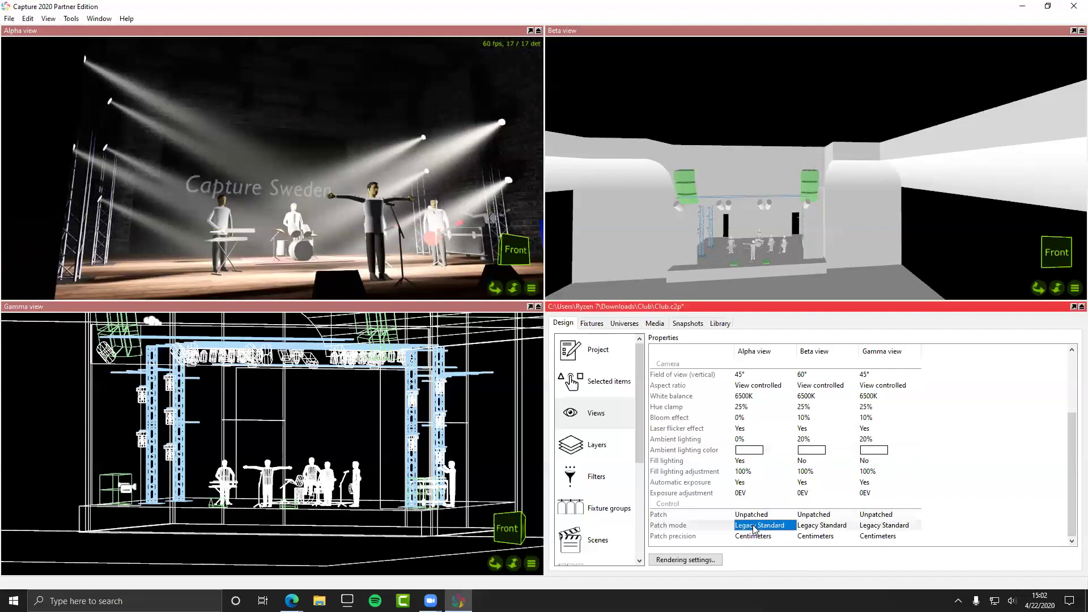
{"action": "left_click", "coordinate": [757, 493]}
{"action": "left_click", "coordinate": [758, 515]}
{"action": "left_click", "coordinate": [720, 514]}
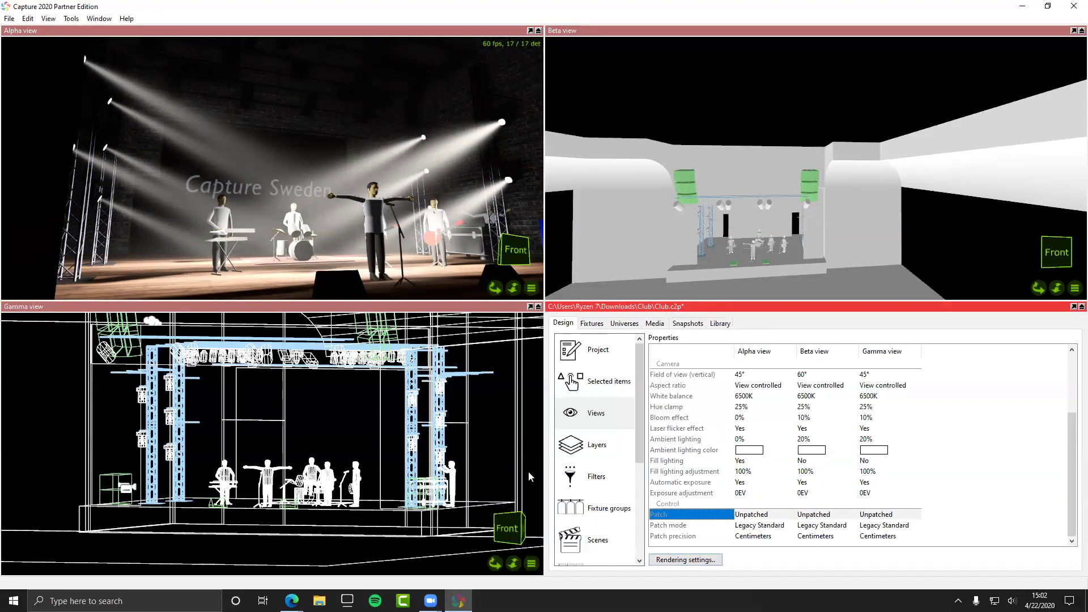
Step: Open the project's reports and preview the Fixtures report
{"action": "scroll", "coordinate": [601, 463], "scroll_direction": "down", "scroll_amount": 5}
{"action": "scroll", "coordinate": [601, 463], "scroll_direction": "down", "scroll_amount": 1}
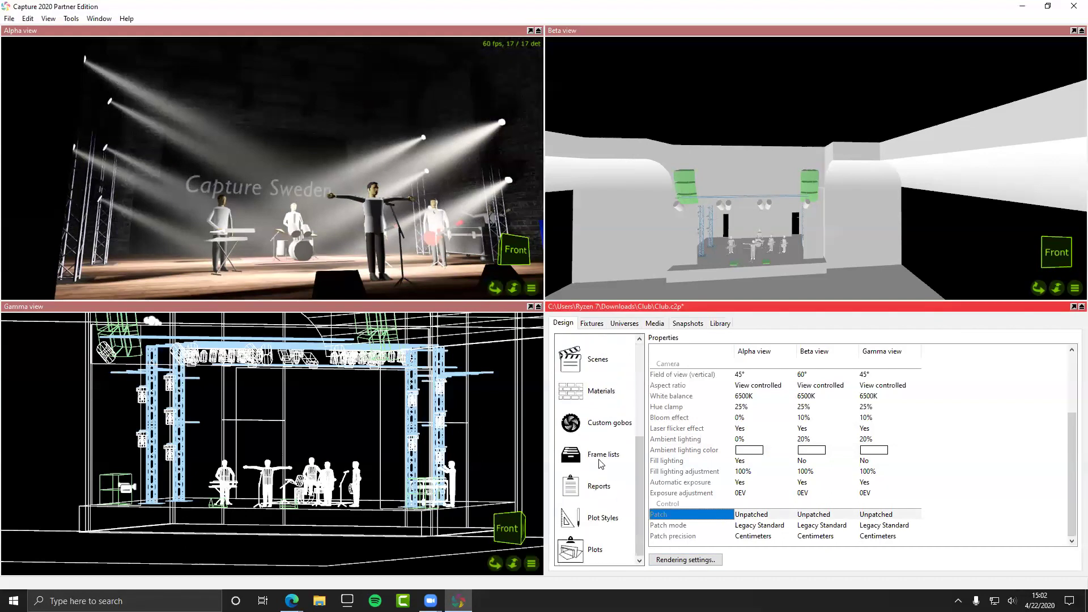
{"action": "left_click", "coordinate": [590, 482]}
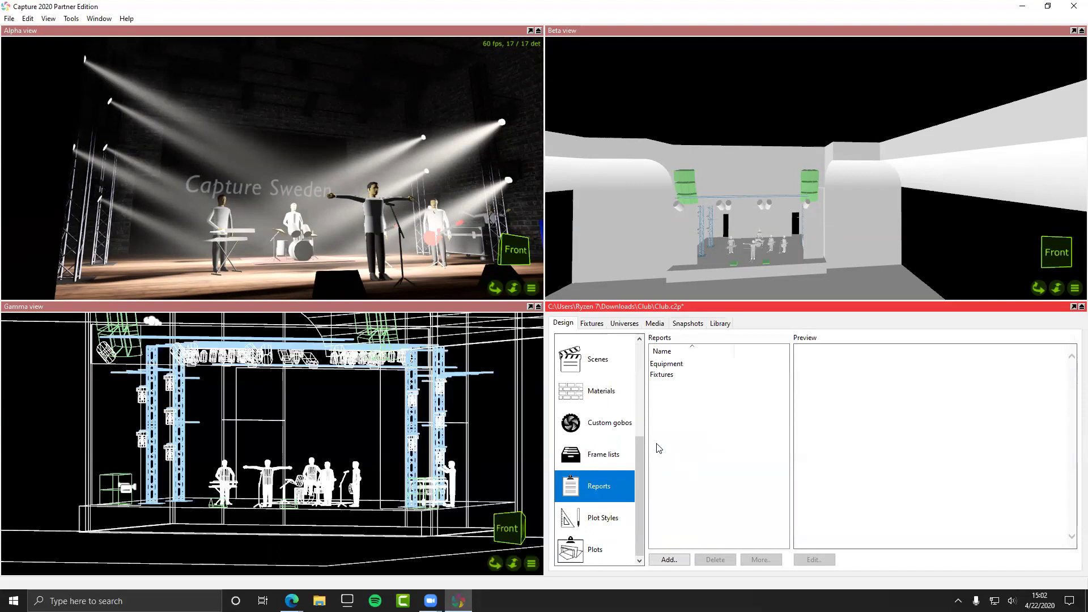
{"action": "left_click", "coordinate": [680, 375]}
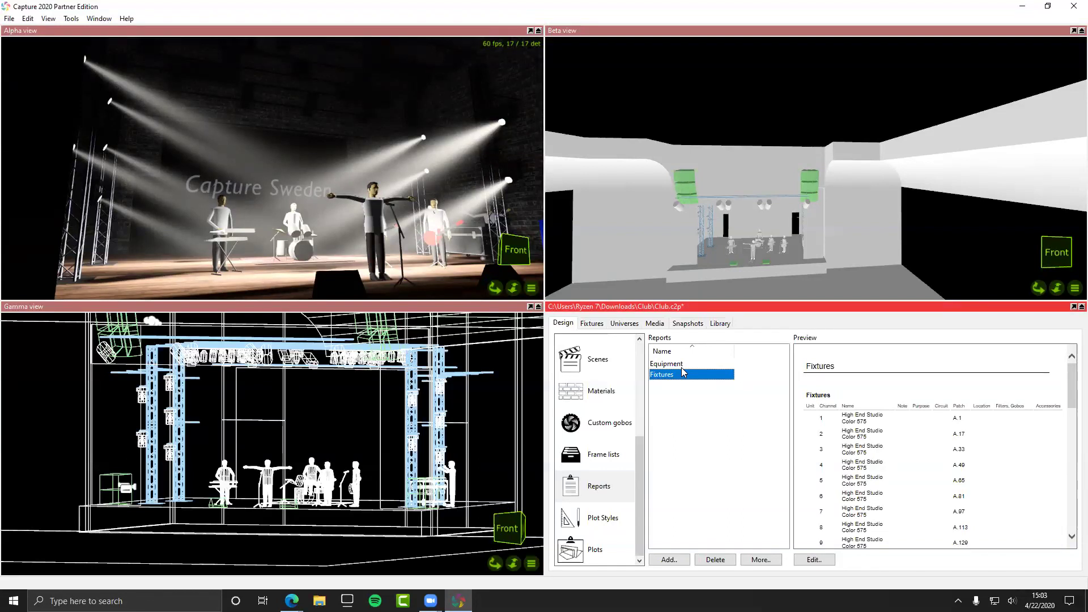
{"action": "left_click", "coordinate": [680, 411]}
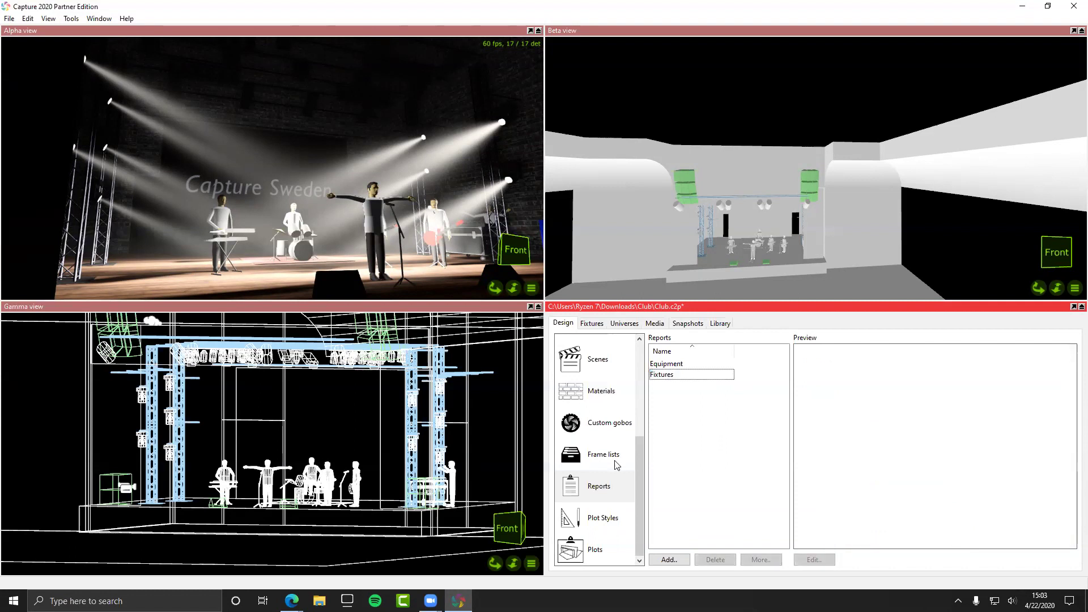
Step: Add a frame lists report and preview the existing Fixtures report again
{"action": "left_click", "coordinate": [684, 563]}
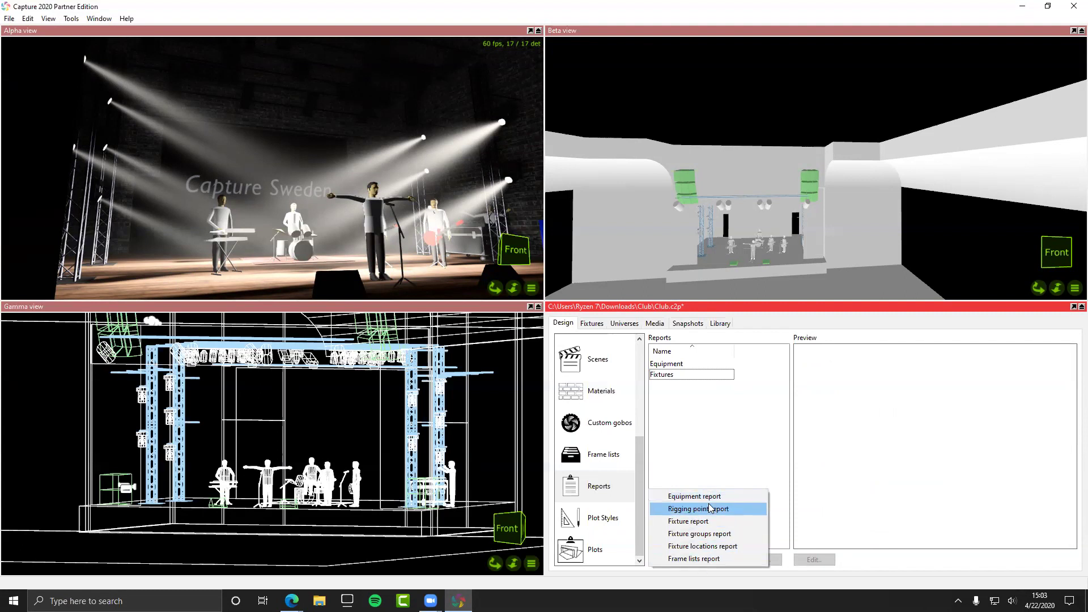
{"action": "left_click", "coordinate": [715, 559]}
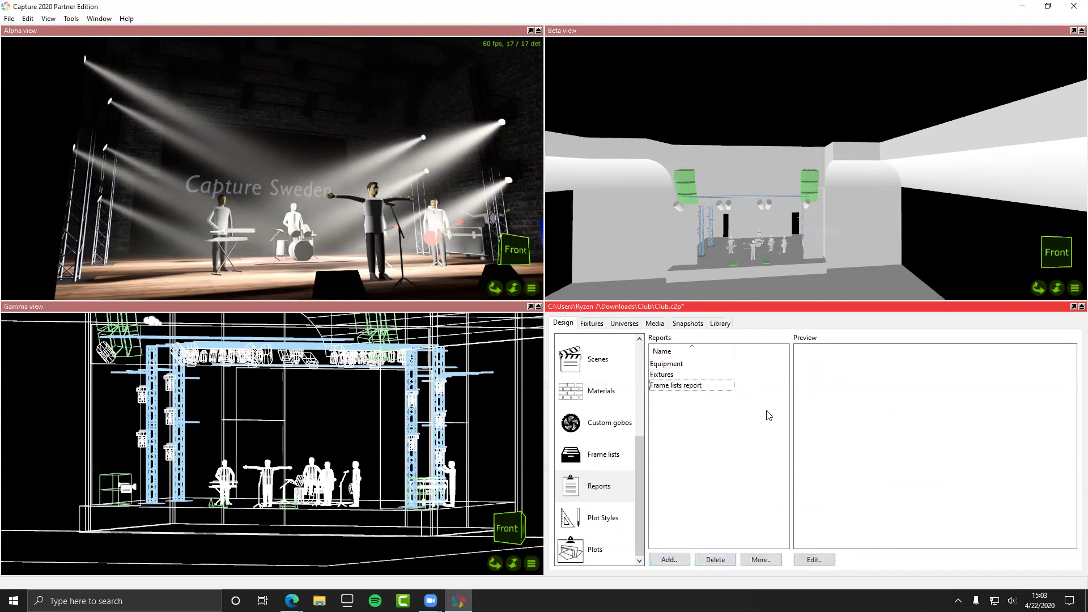
{"action": "left_click", "coordinate": [709, 375]}
{"action": "left_click", "coordinate": [703, 387]}
{"action": "left_click", "coordinate": [669, 376]}
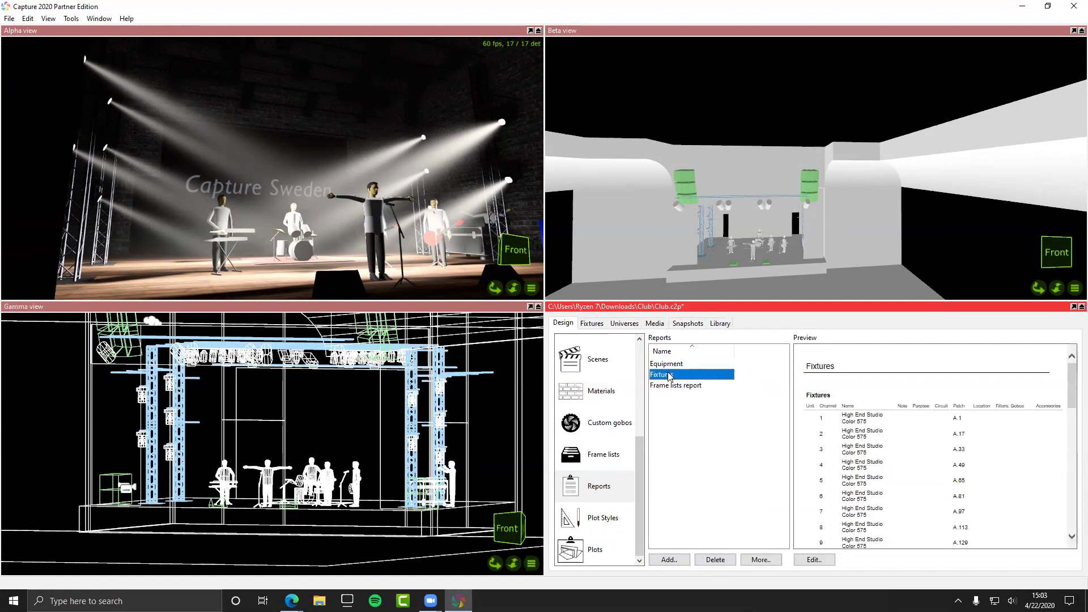
Step: Add an equipment report, look through its preview and open it for editing
{"action": "left_click", "coordinate": [658, 559]}
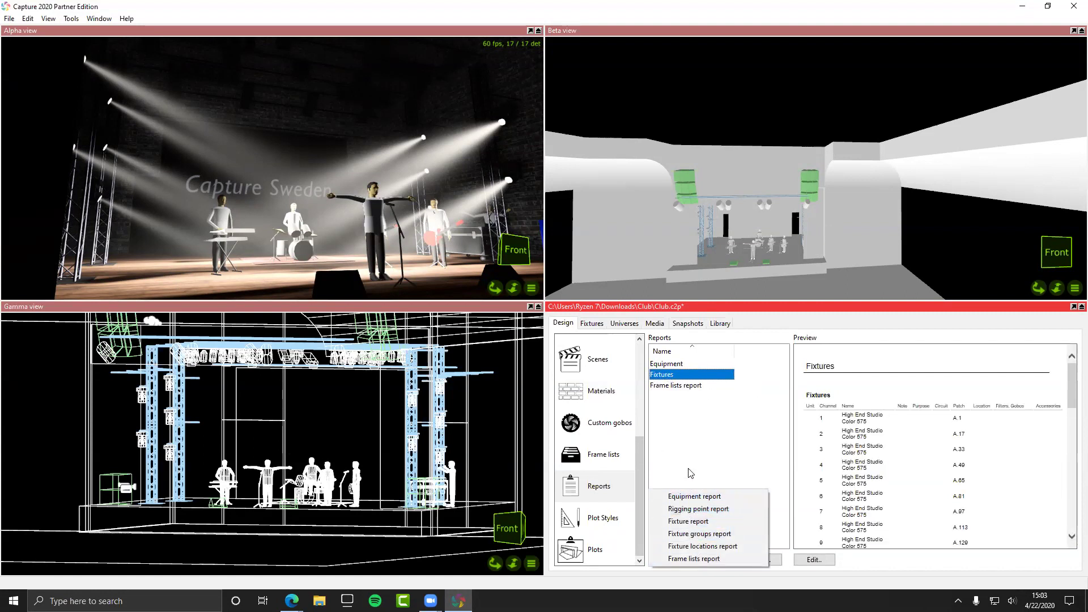
{"action": "left_click", "coordinate": [691, 501]}
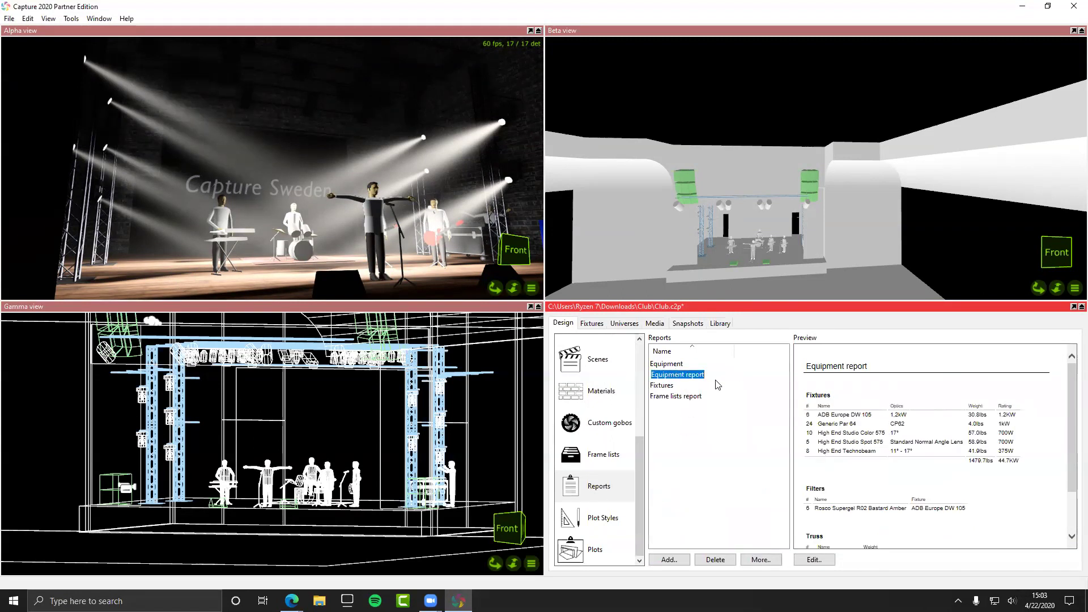
{"action": "scroll", "coordinate": [894, 453], "scroll_direction": "down", "scroll_amount": 2}
{"action": "scroll", "coordinate": [894, 453], "scroll_direction": "up", "scroll_amount": 2}
{"action": "left_click", "coordinate": [826, 561]}
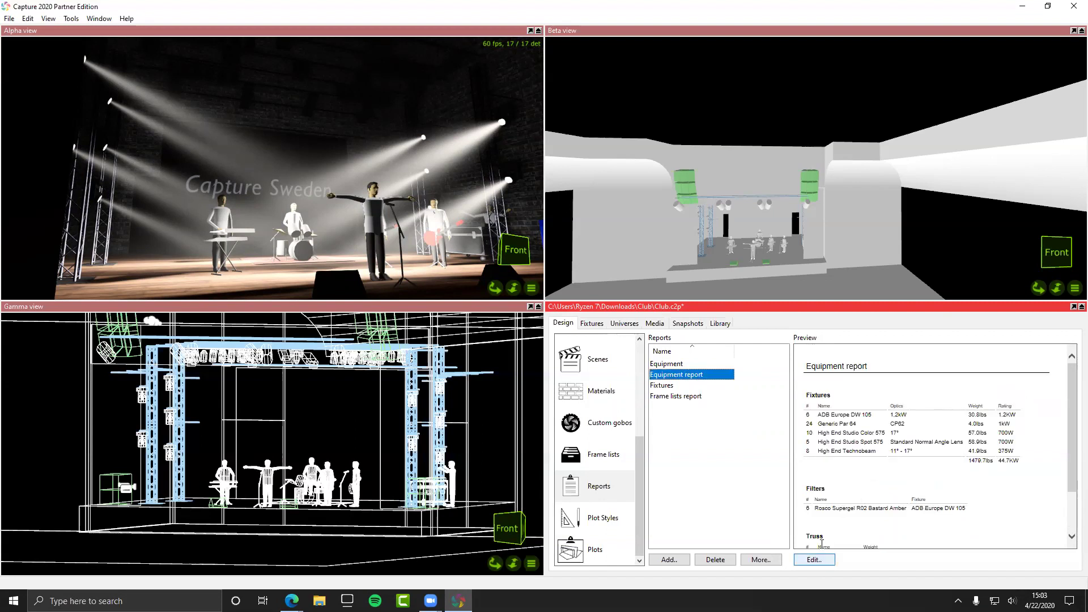
{"action": "left_click", "coordinate": [819, 562]}
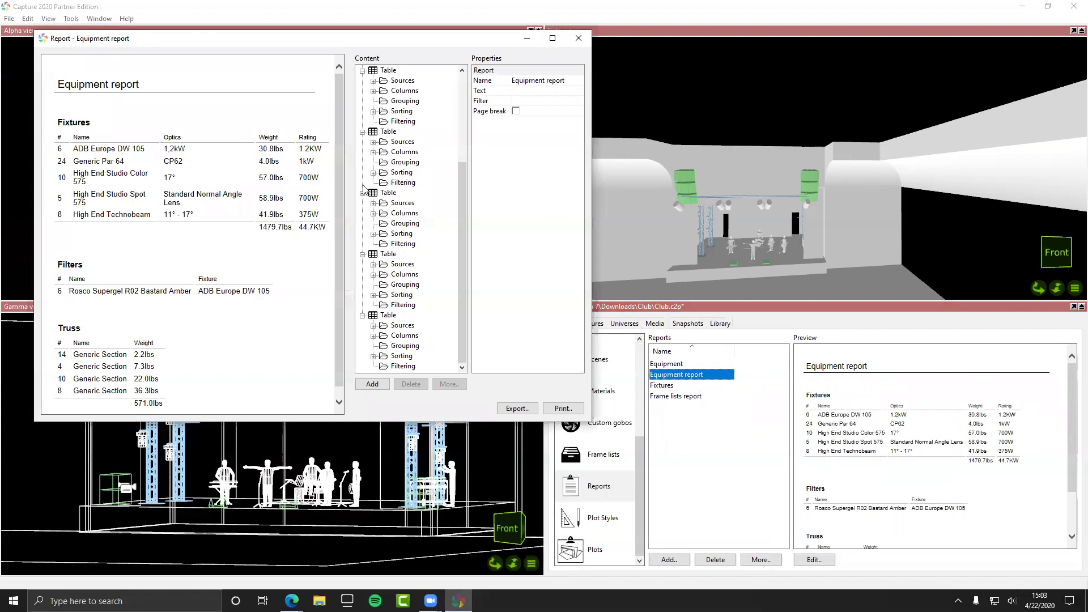
Step: Examine the equipment report's table content structure alongside its fixtures, filters and truss listings
{"action": "left_click", "coordinate": [372, 74]}
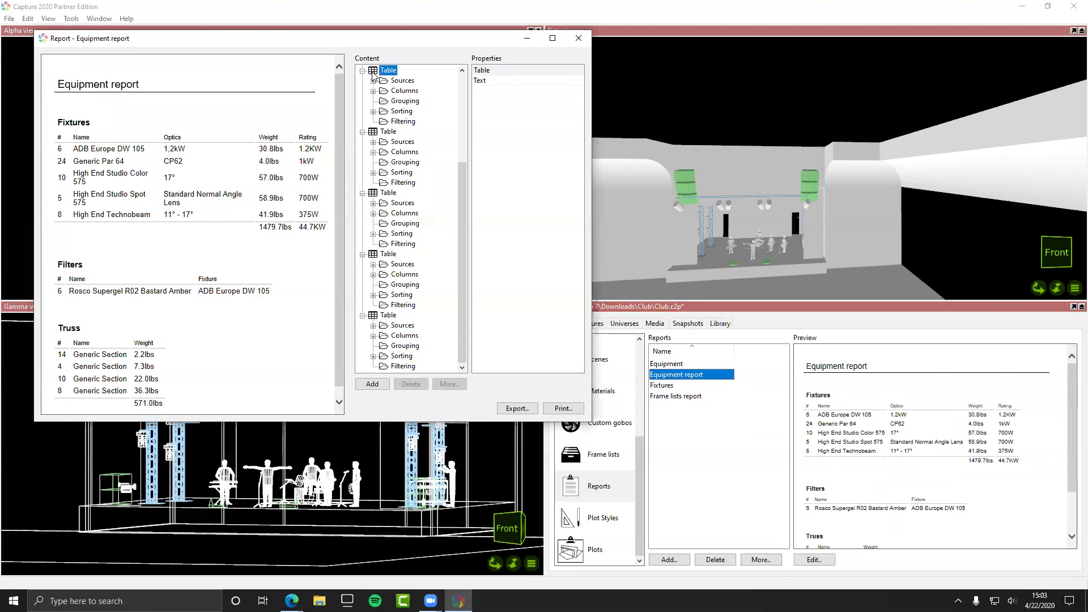
{"action": "left_click", "coordinate": [399, 102]}
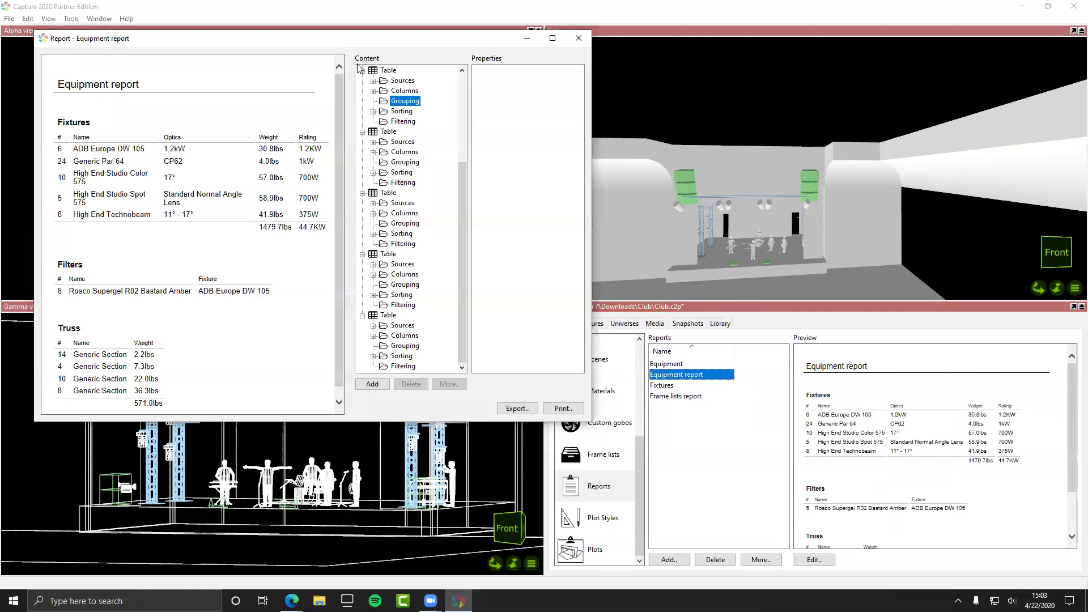
{"action": "left_click", "coordinate": [374, 70]}
{"action": "left_click", "coordinate": [281, 225]}
{"action": "left_click_drag", "start_coordinate": [195, 215], "coordinate": [139, 219]}
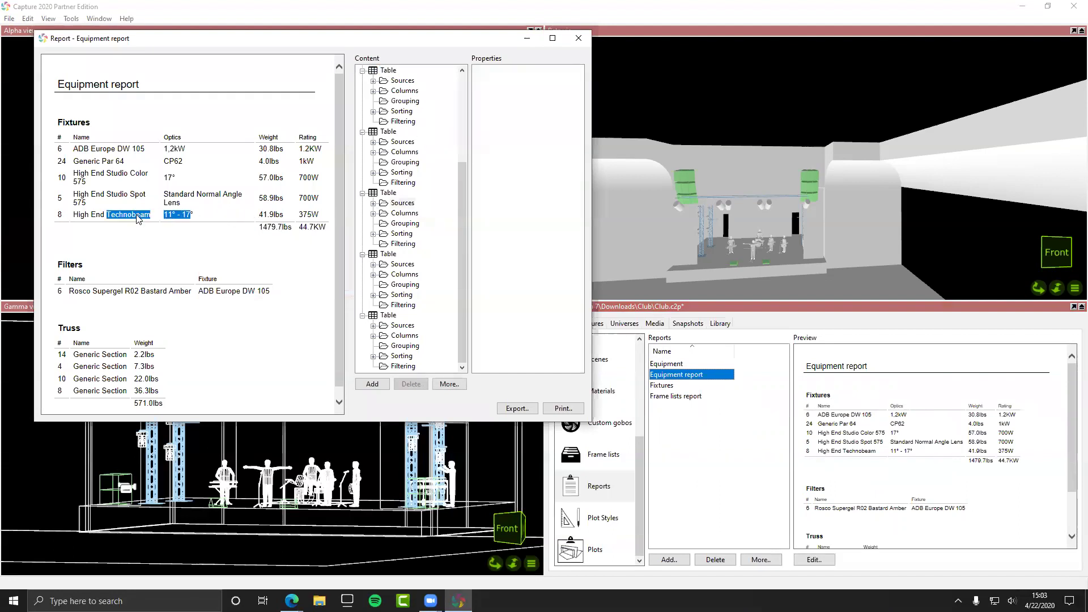
{"action": "scroll", "coordinate": [139, 220], "scroll_direction": "down", "scroll_amount": 1}
{"action": "left_click", "coordinate": [452, 280]}
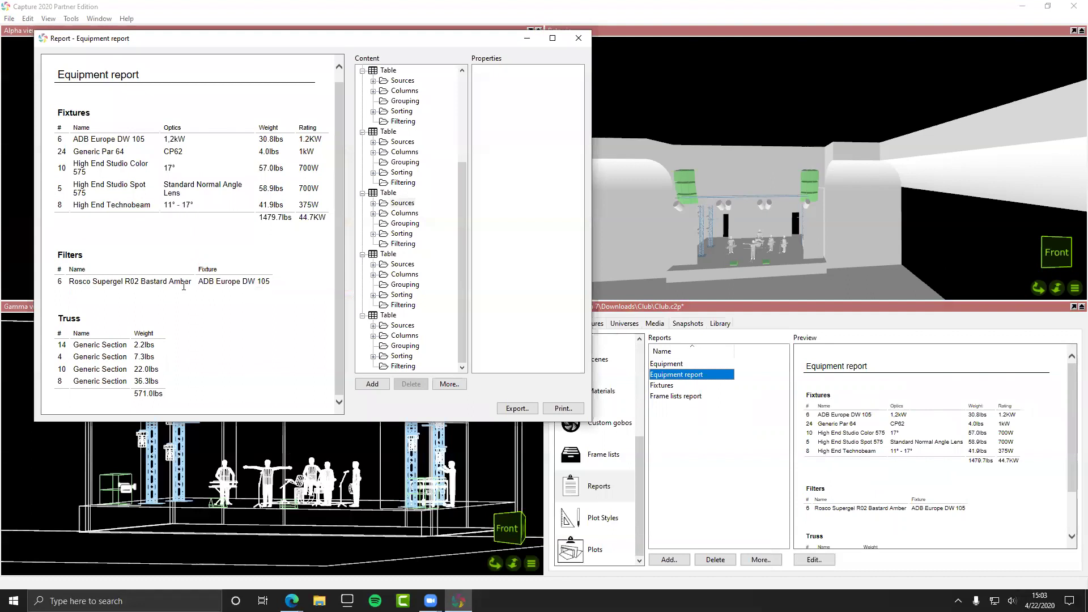
Step: Set the text of the last table in the equipment report to "words"
{"action": "left_click", "coordinate": [387, 316]}
{"action": "left_click", "coordinate": [498, 79]}
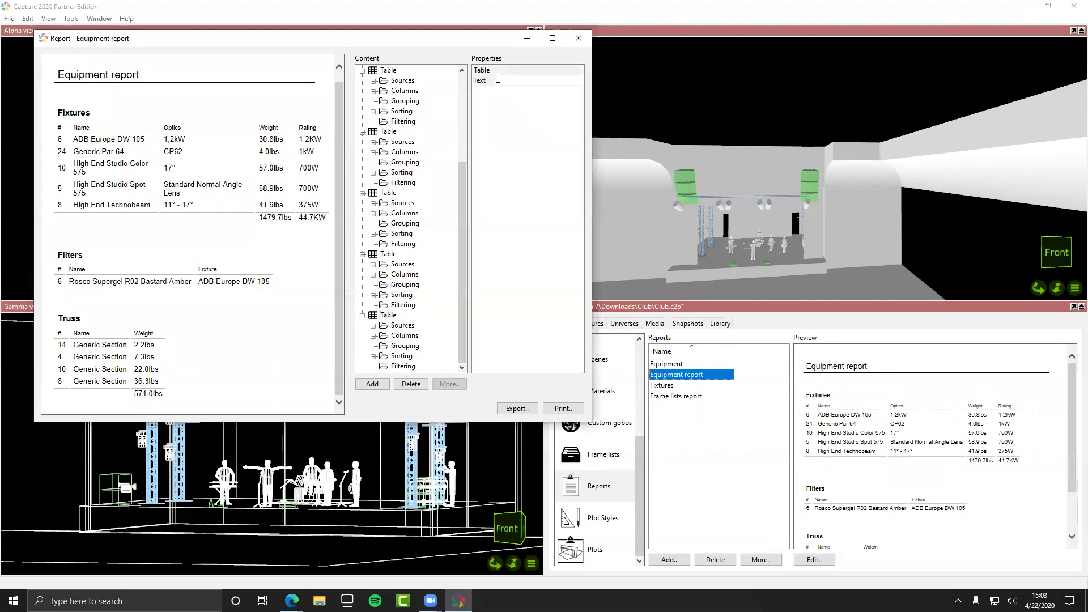
{"action": "type", "text": "words"}
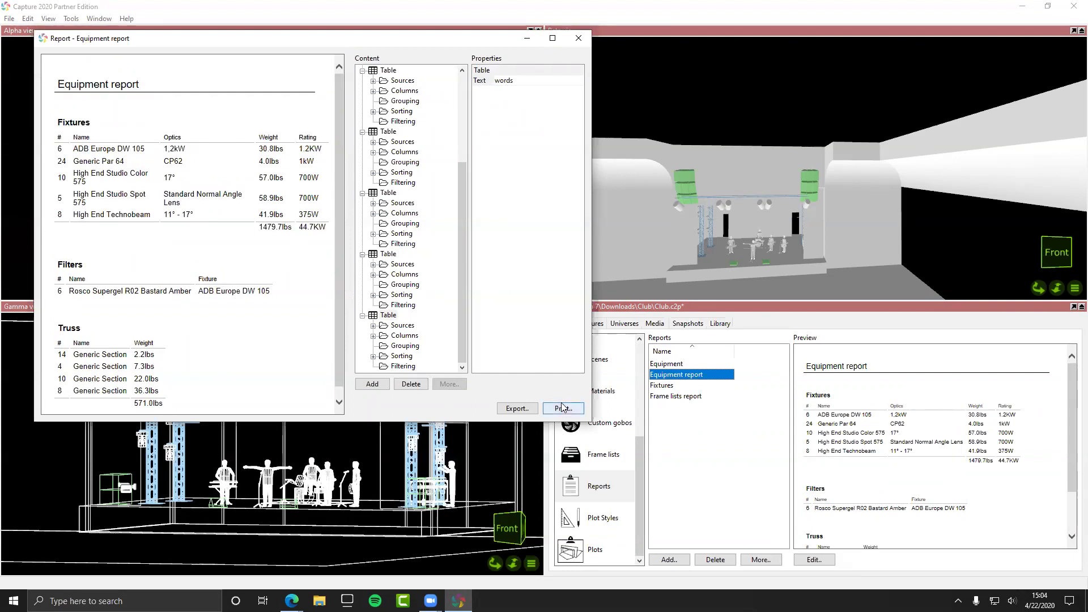
Step: Expand the last table's sorting and column definitions in the report content
{"action": "left_click", "coordinate": [402, 356]}
{"action": "double_click", "coordinate": [404, 357]}
{"action": "left_click", "coordinate": [402, 367]}
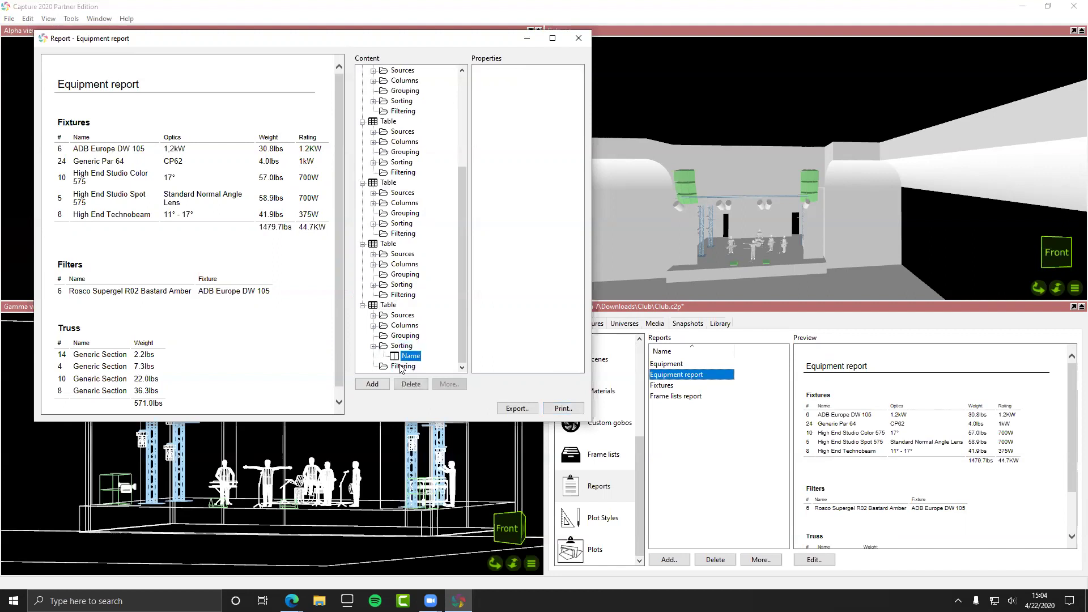
{"action": "double_click", "coordinate": [401, 345]}
{"action": "double_click", "coordinate": [395, 326]}
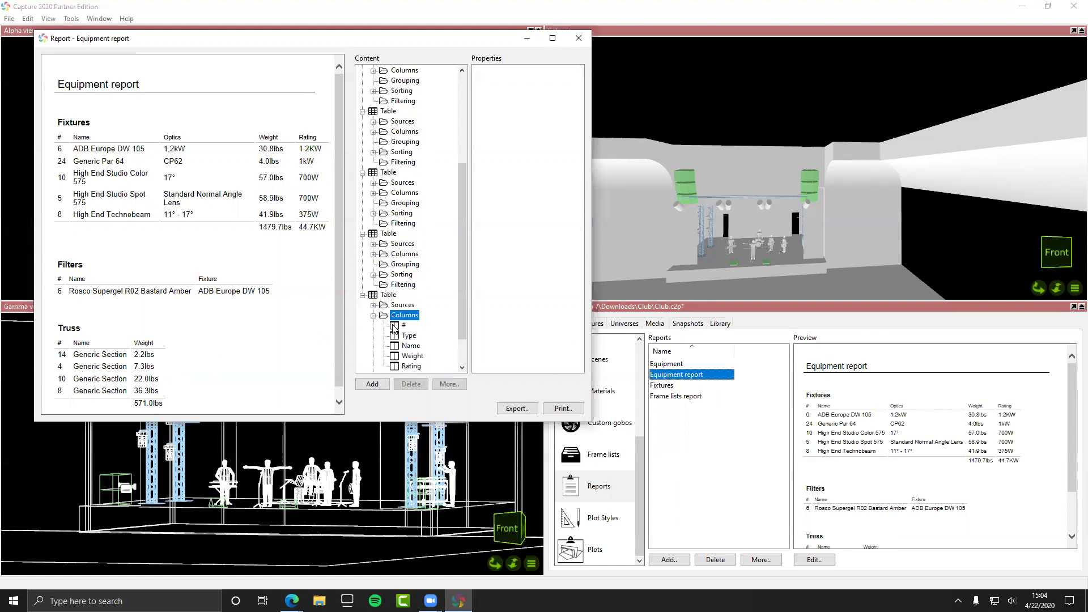
Step: Delete the Weight column from the last table of the equipment report
{"action": "scroll", "coordinate": [378, 326], "scroll_direction": "down", "scroll_amount": 2}
{"action": "left_click", "coordinate": [404, 285]}
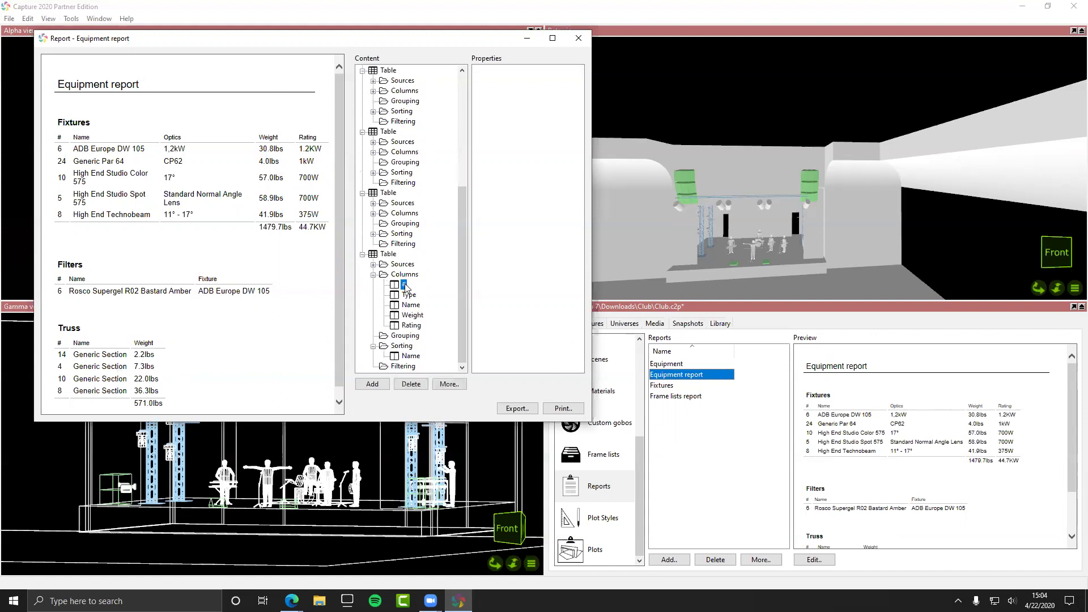
{"action": "left_click", "coordinate": [408, 294]}
{"action": "left_click", "coordinate": [413, 305]}
{"action": "left_click", "coordinate": [416, 315]}
{"action": "left_click", "coordinate": [417, 325]}
{"action": "left_click", "coordinate": [419, 316]}
{"action": "left_click", "coordinate": [412, 384]}
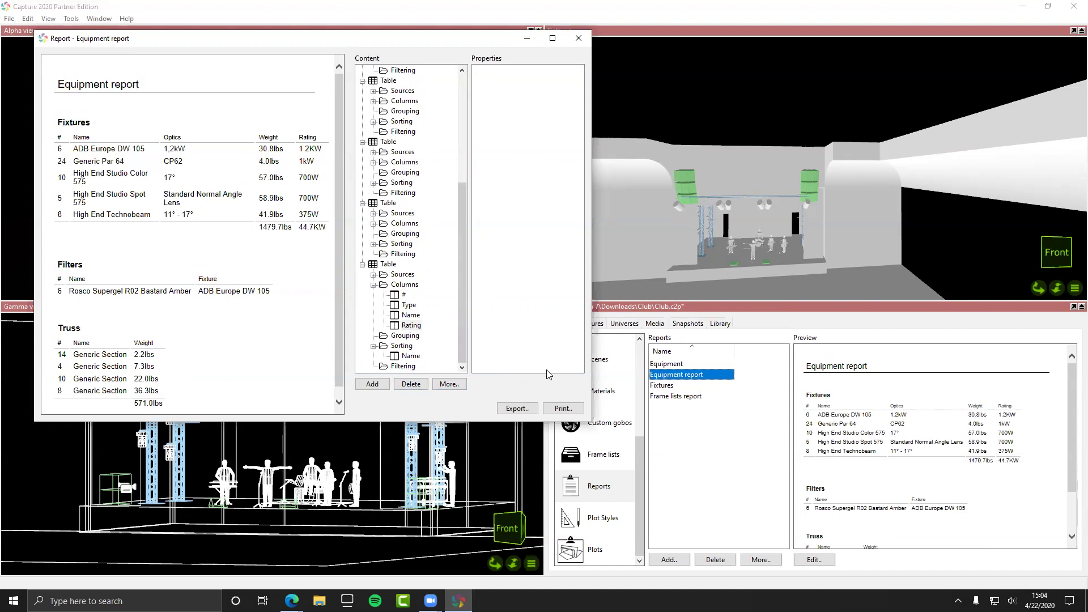
Step: Check the equipment report's export and print options without completing either, and close the report editor
{"action": "left_click", "coordinate": [534, 408]}
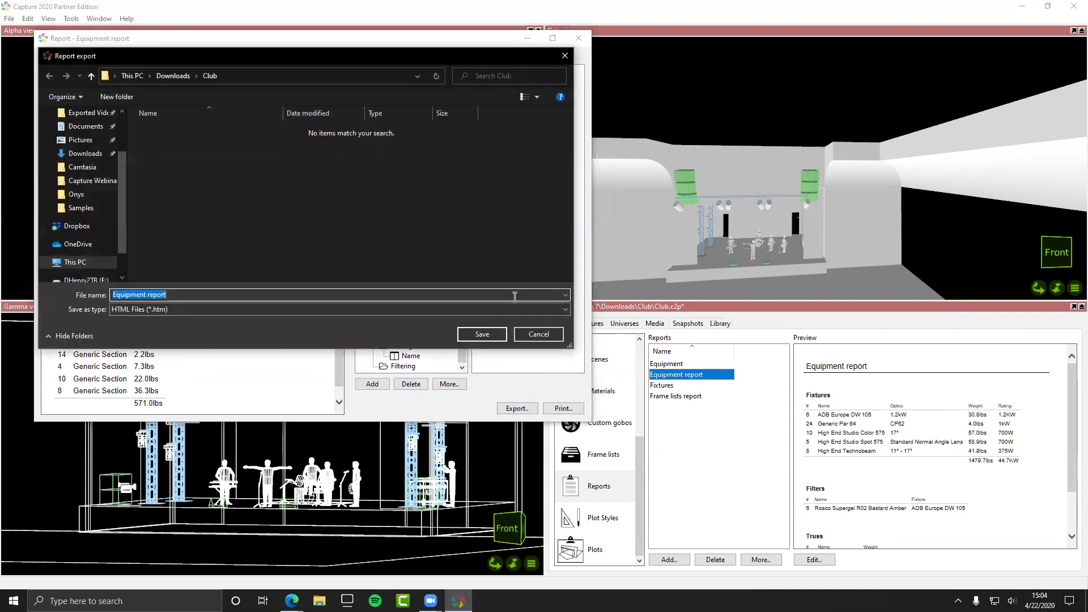
{"action": "left_click", "coordinate": [536, 330]}
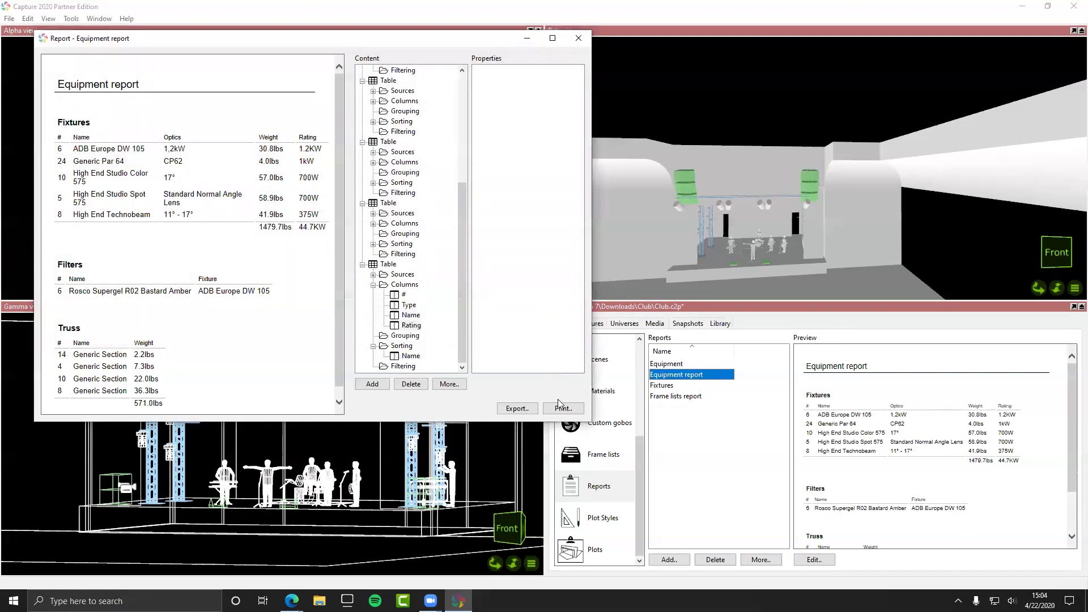
{"action": "key", "text": "Return"}
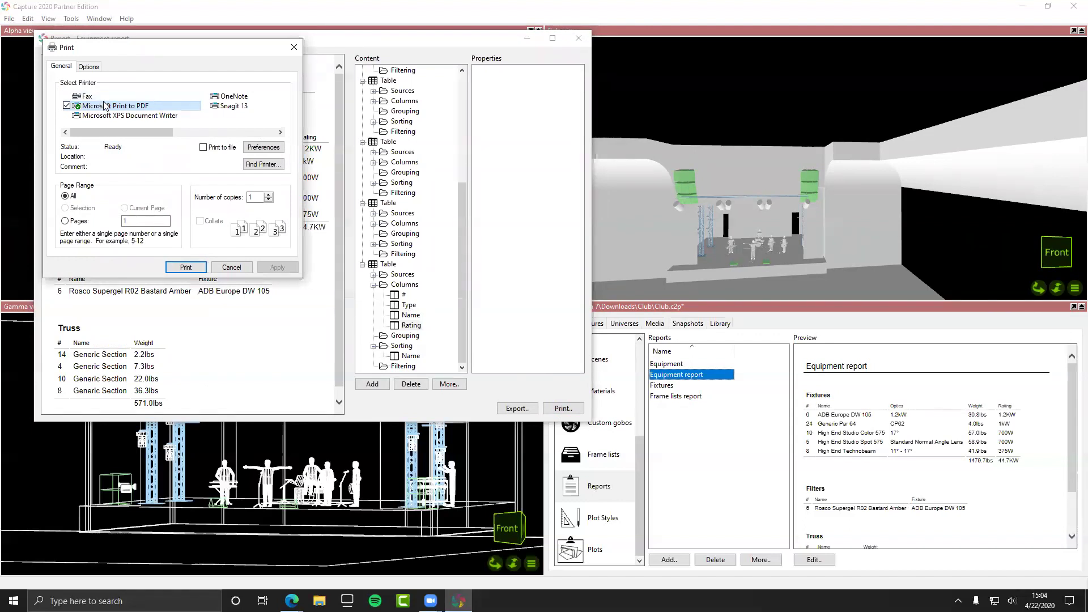
{"action": "left_click", "coordinate": [231, 267]}
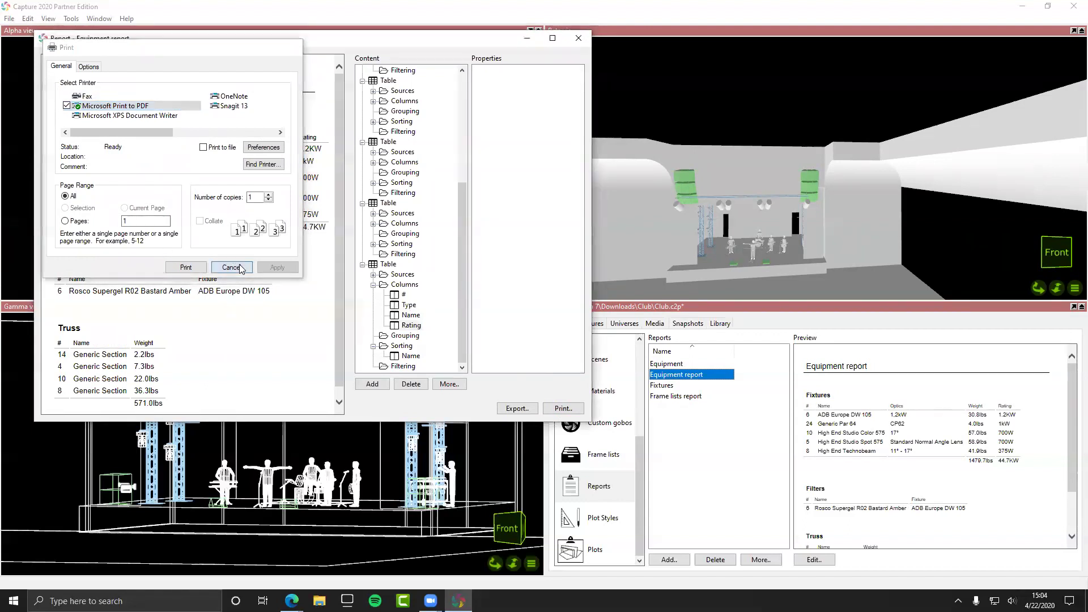
{"action": "left_click", "coordinate": [577, 41]}
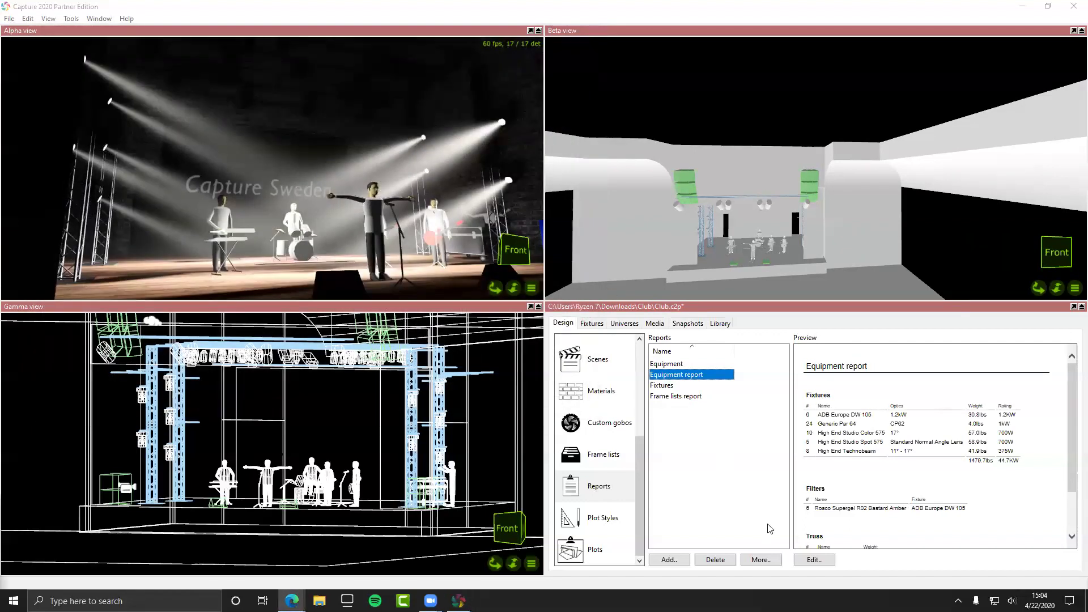
Step: Open the 33 Colours frame list, look through its colour frames, and close it
{"action": "left_click", "coordinate": [733, 478]}
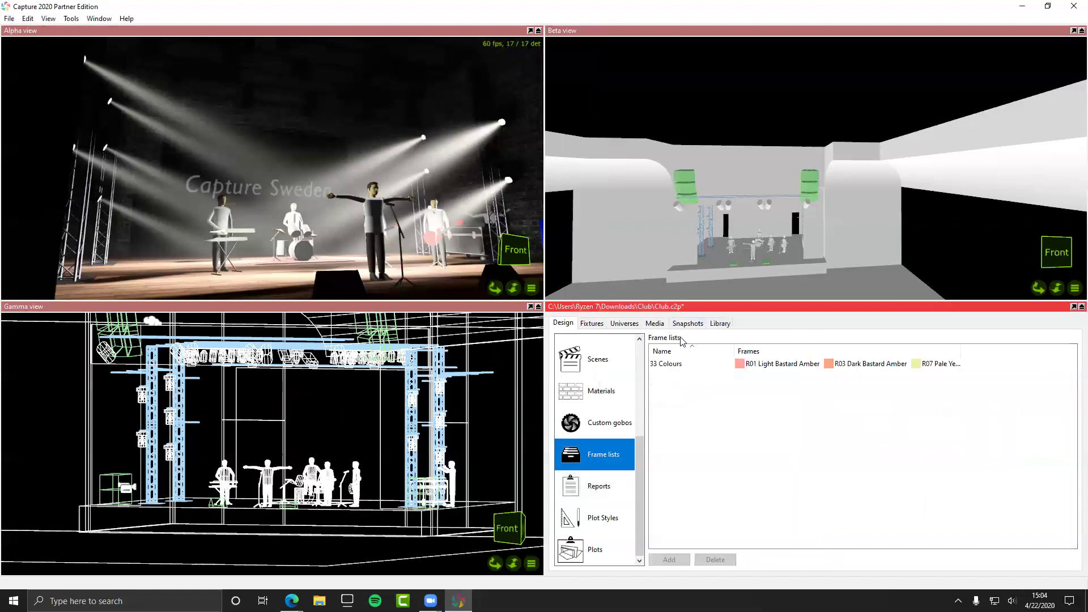
{"action": "left_click", "coordinate": [701, 365]}
{"action": "left_click", "coordinate": [779, 364]}
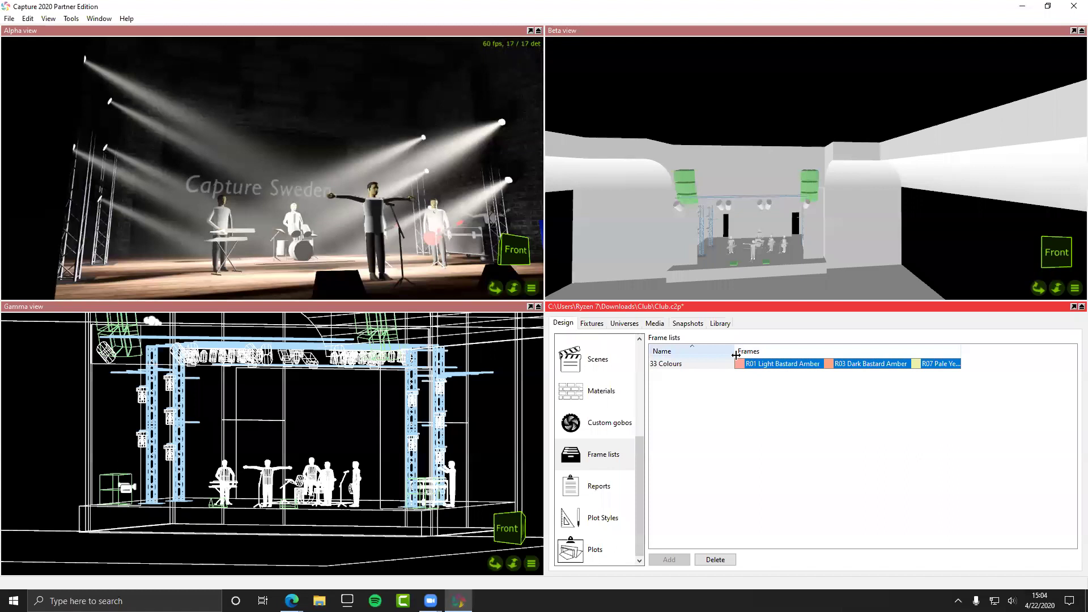
{"action": "left_click_drag", "start_coordinate": [730, 355], "coordinate": [738, 355]}
{"action": "left_click", "coordinate": [817, 366]}
{"action": "double_click", "coordinate": [817, 366]}
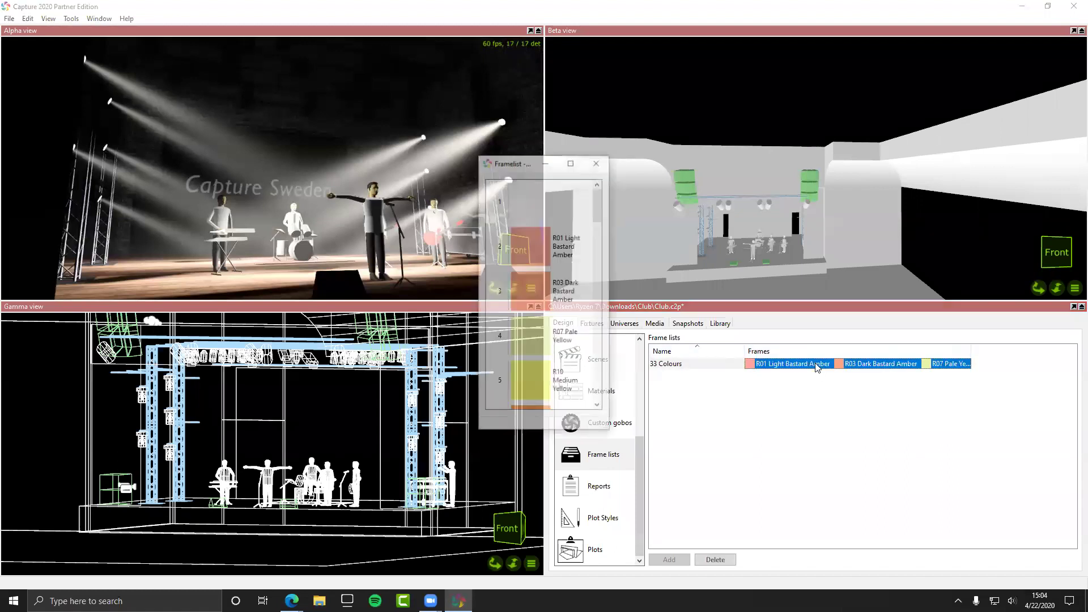
{"action": "scroll", "coordinate": [547, 280], "scroll_direction": "down", "scroll_amount": 5}
{"action": "scroll", "coordinate": [548, 280], "scroll_direction": "up", "scroll_amount": 5}
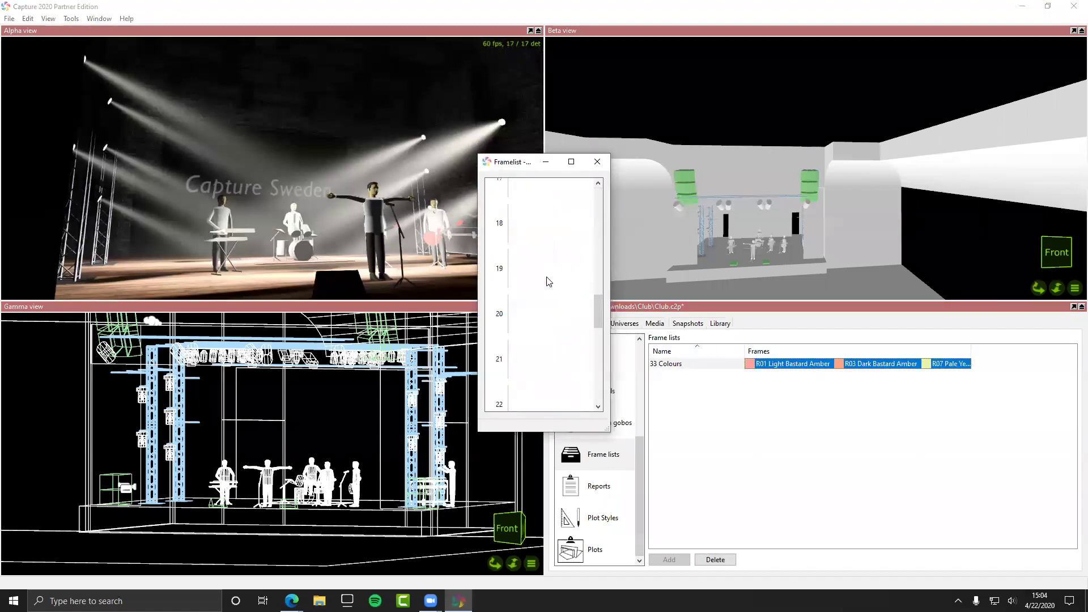
{"action": "left_click", "coordinate": [597, 161]}
{"action": "left_click", "coordinate": [702, 433]}
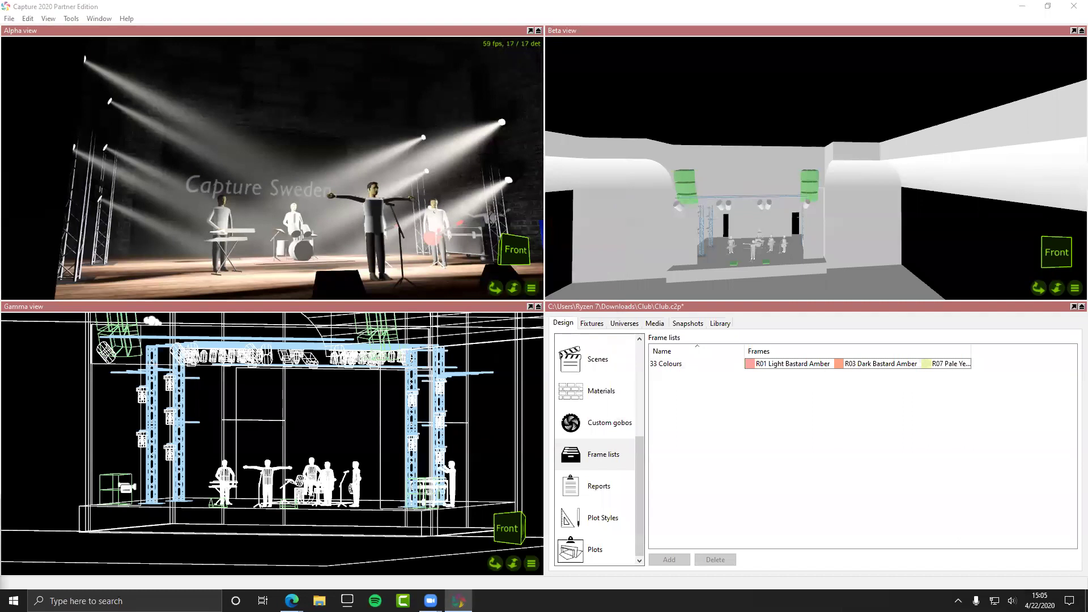
Step: Show the project's list of universes
{"action": "key", "text": "alt+Tab"}
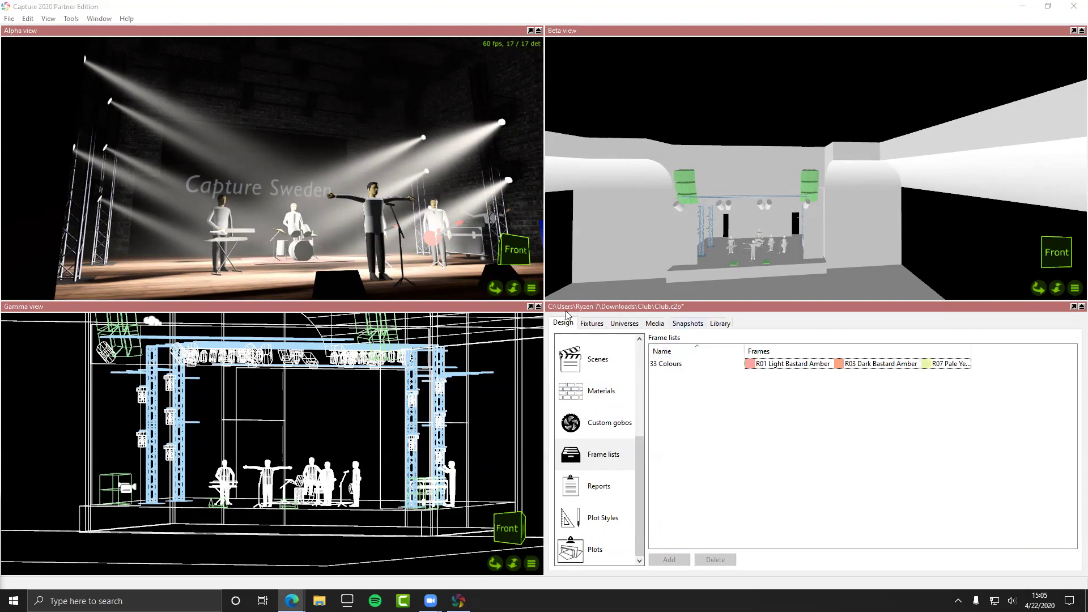
{"action": "left_click", "coordinate": [581, 327]}
{"action": "left_click", "coordinate": [630, 328]}
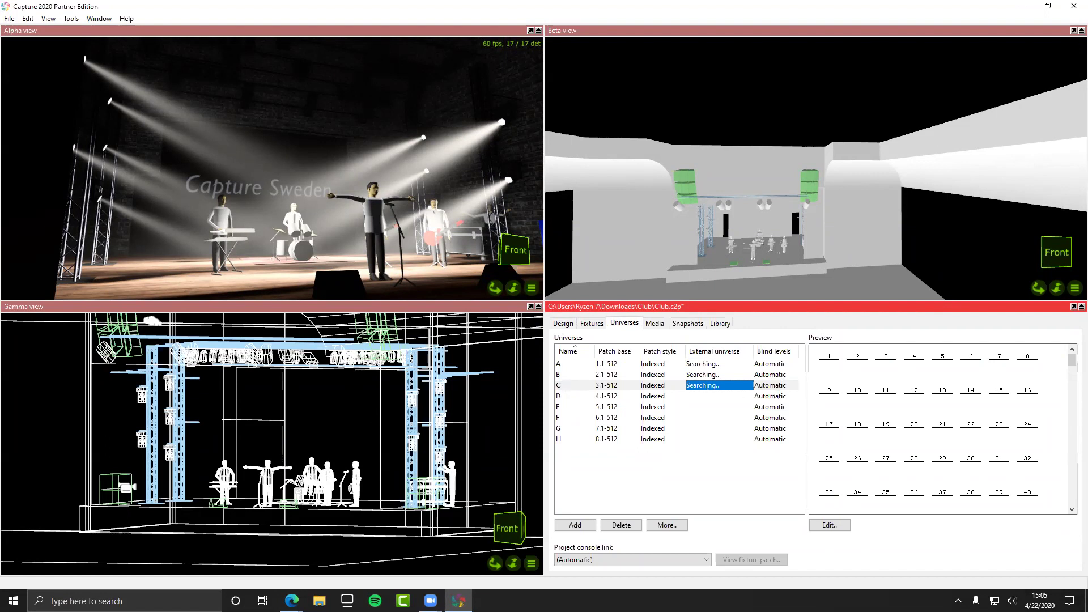
{"action": "left_click", "coordinate": [292, 601]}
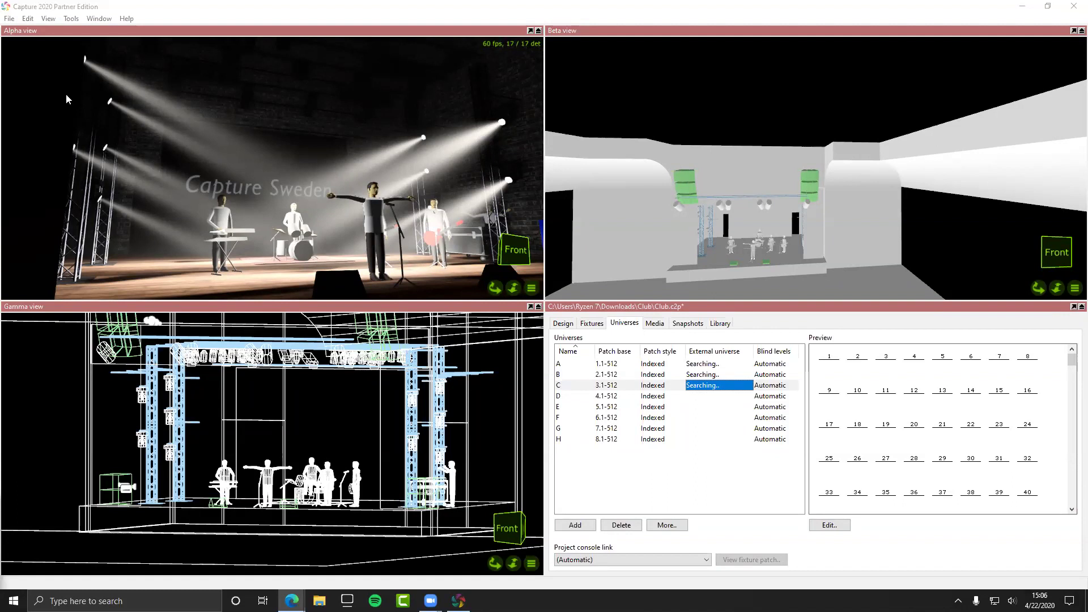
Step: Place a Focus Plane from the built-in library onto the stage in the Alpha view
{"action": "scroll", "coordinate": [336, 256], "scroll_direction": "down", "scroll_amount": 2}
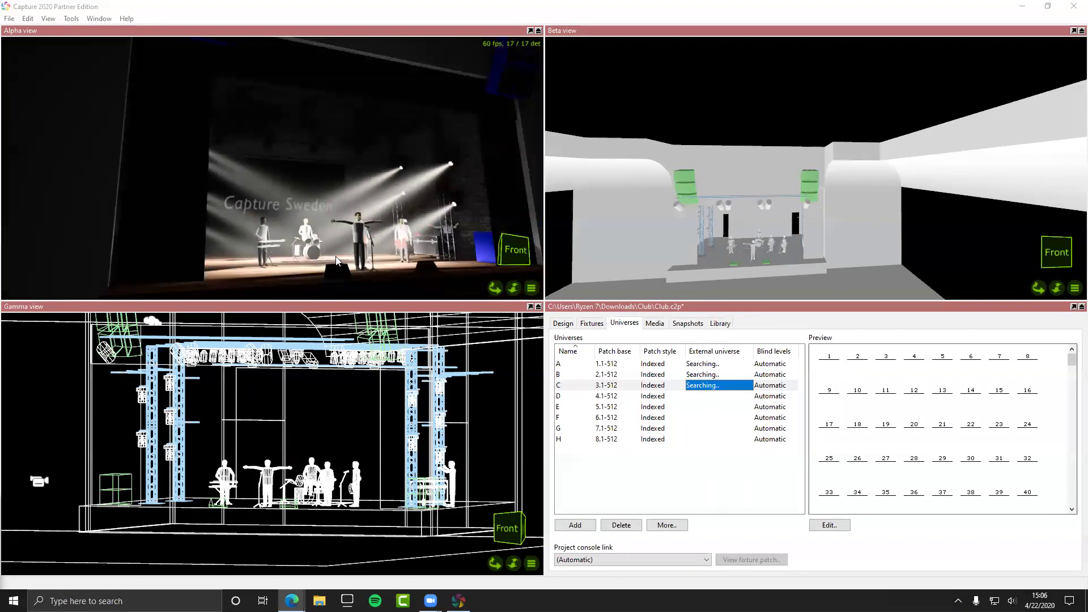
{"action": "left_click", "coordinate": [315, 165]}
{"action": "left_click_drag", "start_coordinate": [495, 288], "coordinate": [419, 286]}
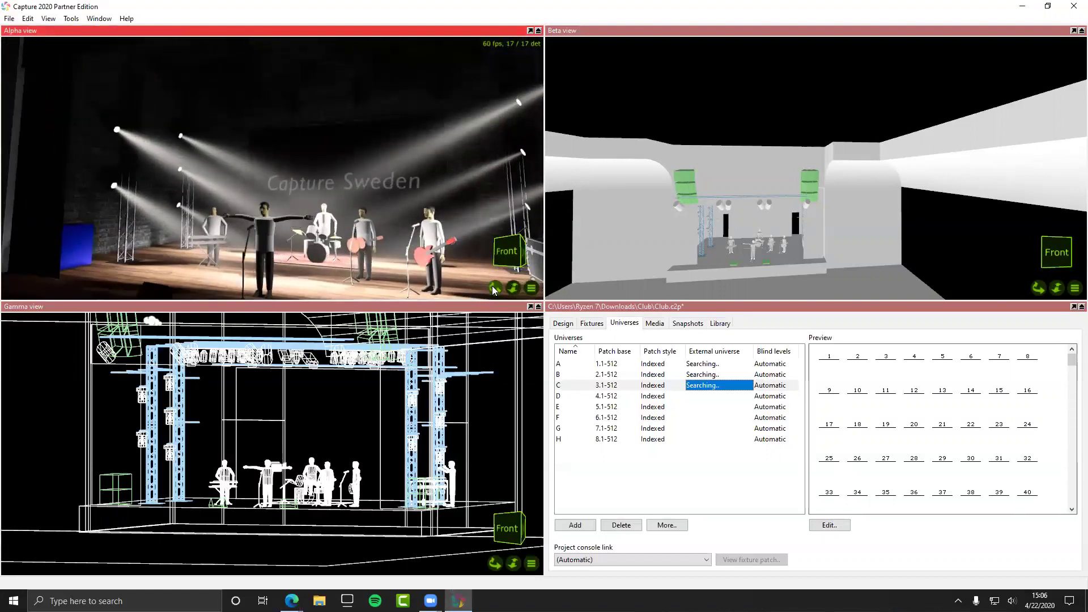
{"action": "left_click", "coordinate": [567, 324]}
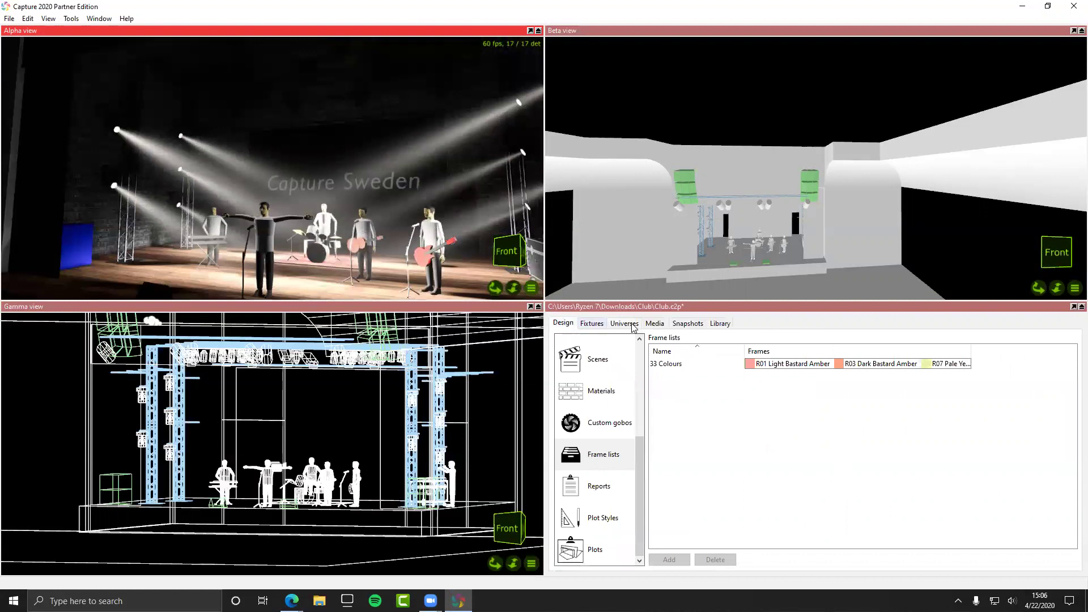
{"action": "left_click", "coordinate": [714, 325]}
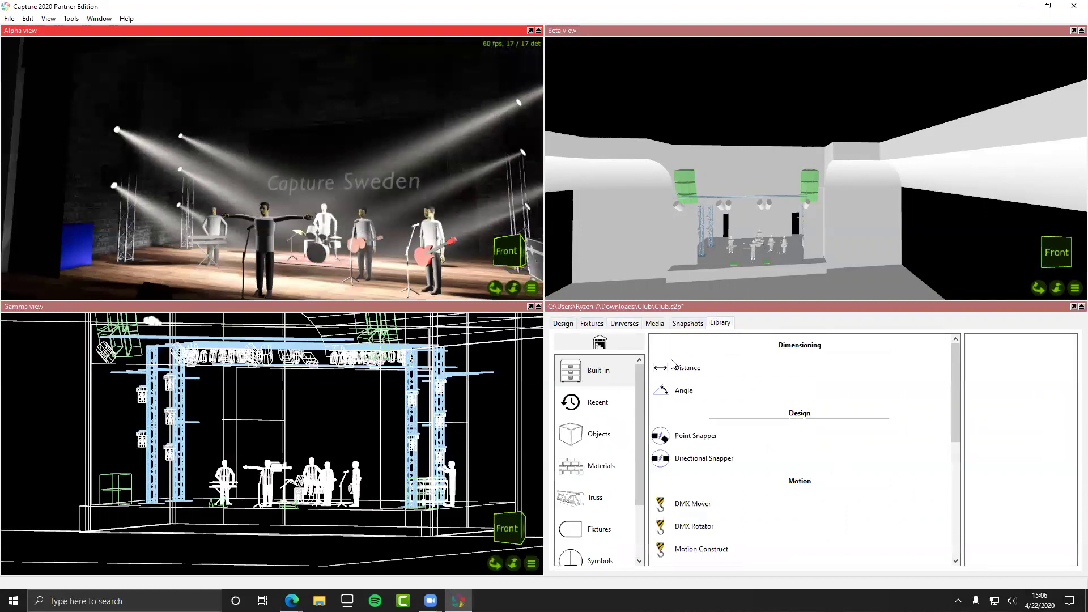
{"action": "scroll", "coordinate": [673, 363], "scroll_direction": "down", "scroll_amount": 10}
{"action": "left_click", "coordinate": [692, 548]}
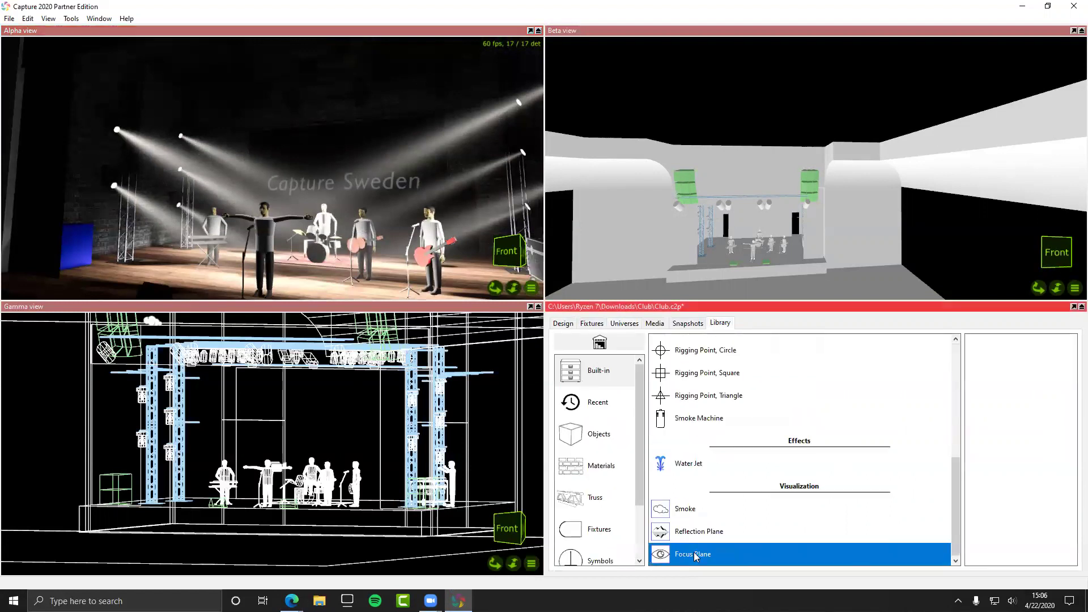
{"action": "left_click_drag", "start_coordinate": [696, 556], "coordinate": [289, 246]}
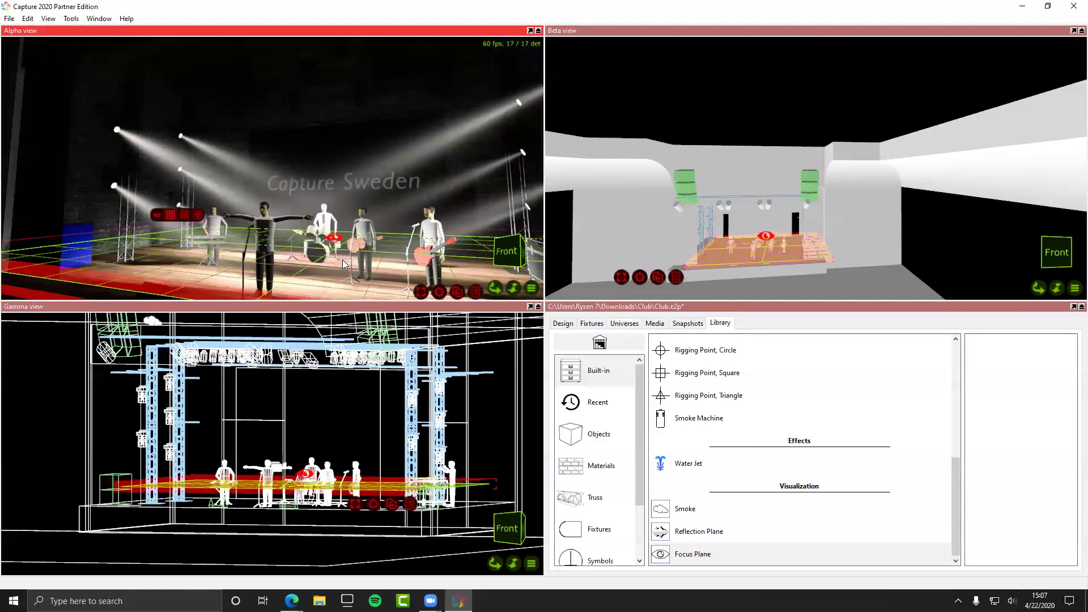
Step: Show the Gamma view from the front and move the focus plane to just above the stage floor
{"action": "left_click", "coordinate": [723, 258]}
{"action": "scroll", "coordinate": [337, 526], "scroll_direction": "up", "scroll_amount": 5}
{"action": "mouse_move", "coordinate": [345, 403]}
{"action": "left_mouse_down"}
{"action": "mouse_move", "coordinate": [348, 467]}
{"action": "mouse_move", "coordinate": [332, 393]}
{"action": "mouse_move", "coordinate": [334, 408]}
{"action": "left_mouse_up"}
{"action": "key", "text": "t"}
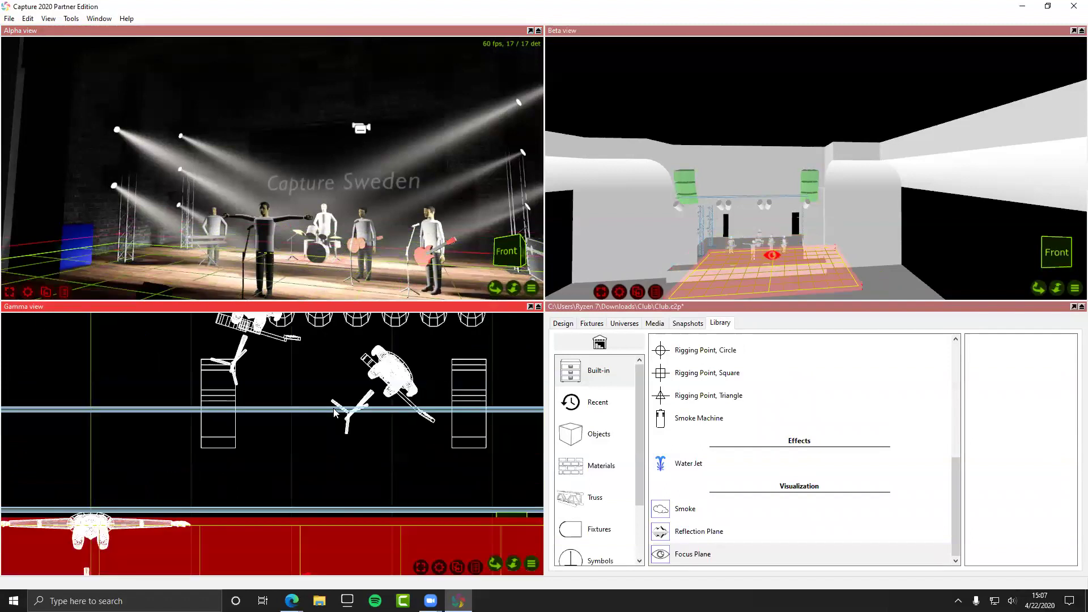
{"action": "key", "text": "f"}
{"action": "left_click_drag", "start_coordinate": [453, 382], "coordinate": [405, 432]}
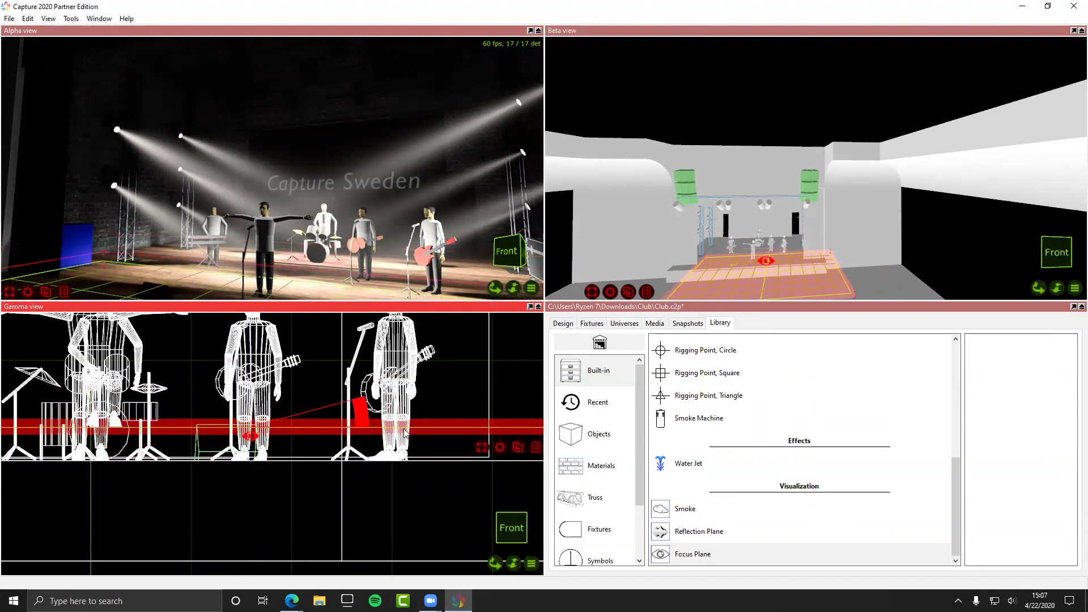
Step: Show the Gamma view from the top and move the focus plane so it is centred over the band and stage
{"action": "key", "text": "r"}
{"action": "key", "text": "t"}
{"action": "scroll", "coordinate": [395, 420], "scroll_direction": "down", "scroll_amount": 5}
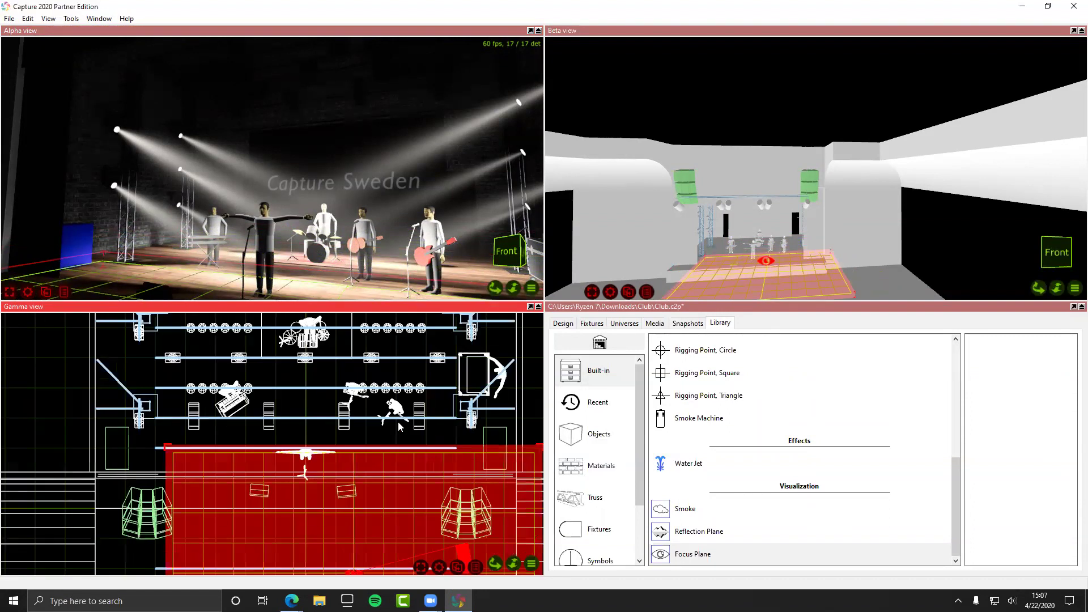
{"action": "scroll", "coordinate": [400, 426], "scroll_direction": "down", "scroll_amount": 3}
{"action": "left_click_drag", "start_coordinate": [389, 470], "coordinate": [372, 422]}
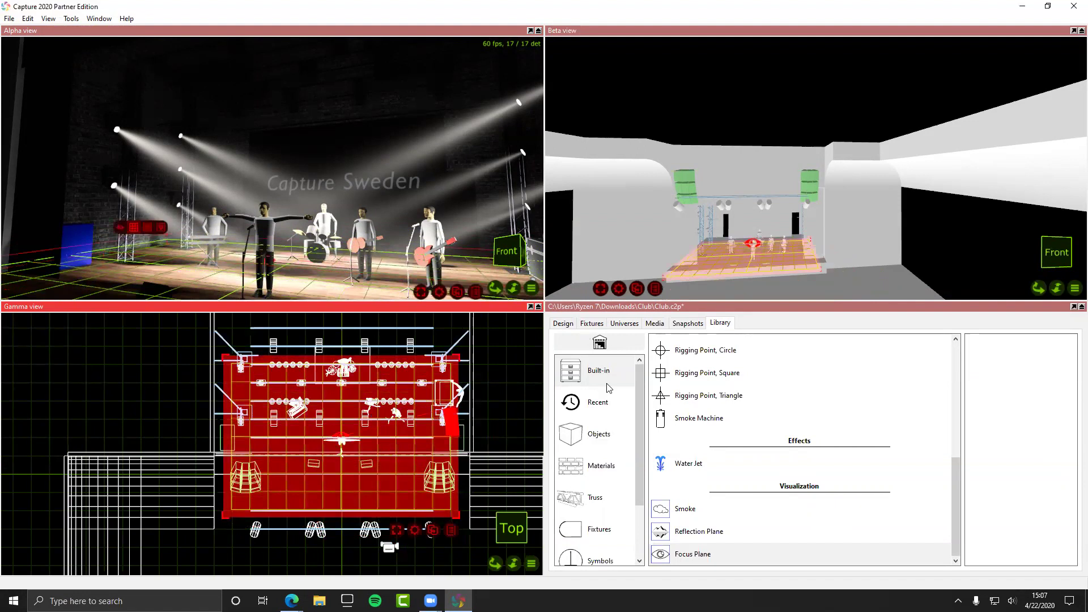
Step: Switch the focus plane to its opaque lit-surface display and inspect it near and far in the Alpha view
{"action": "scroll", "coordinate": [400, 216], "scroll_direction": "down", "scroll_amount": 2}
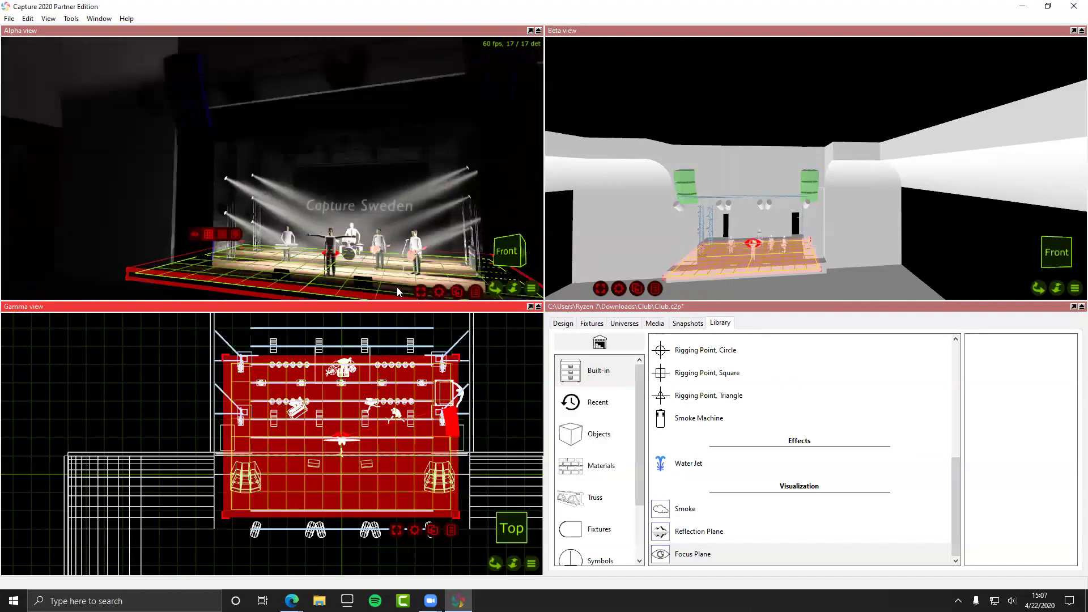
{"action": "scroll", "coordinate": [398, 287], "scroll_direction": "up", "scroll_amount": 3}
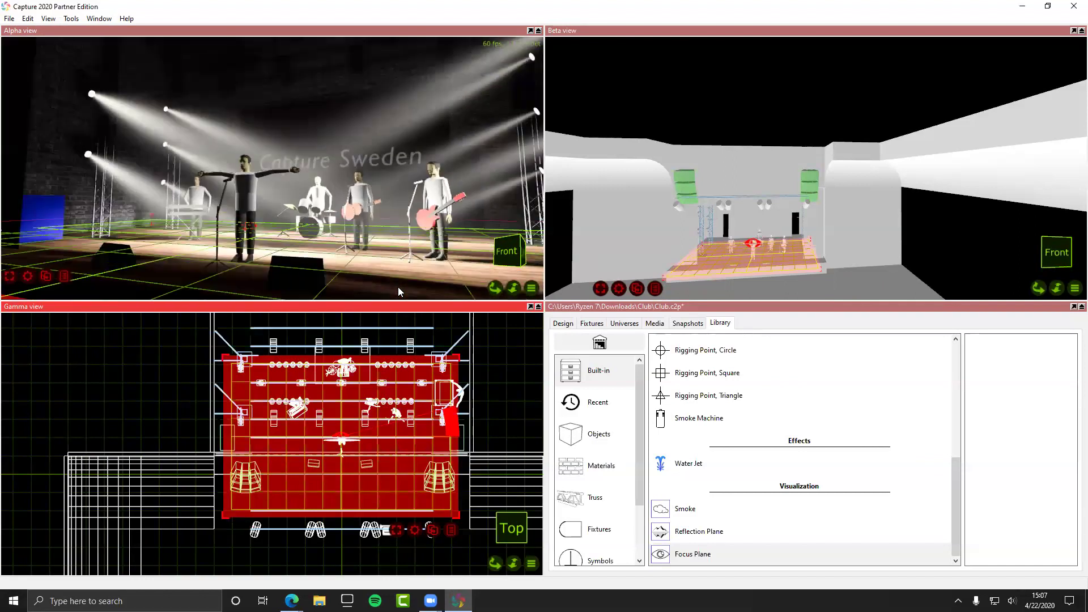
{"action": "scroll", "coordinate": [397, 287], "scroll_direction": "down", "scroll_amount": 2}
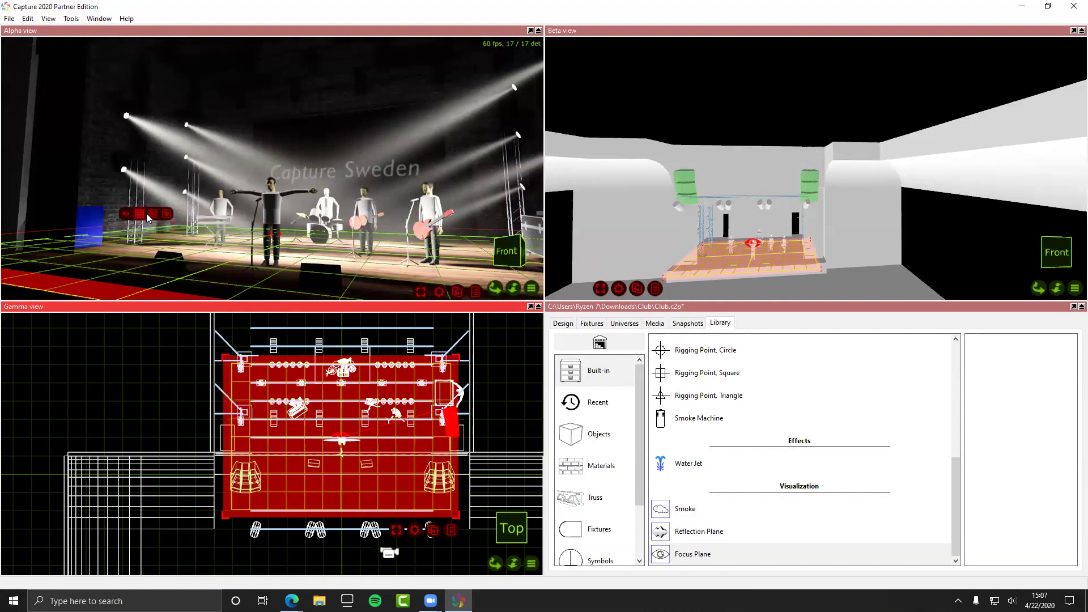
{"action": "left_click", "coordinate": [151, 214]}
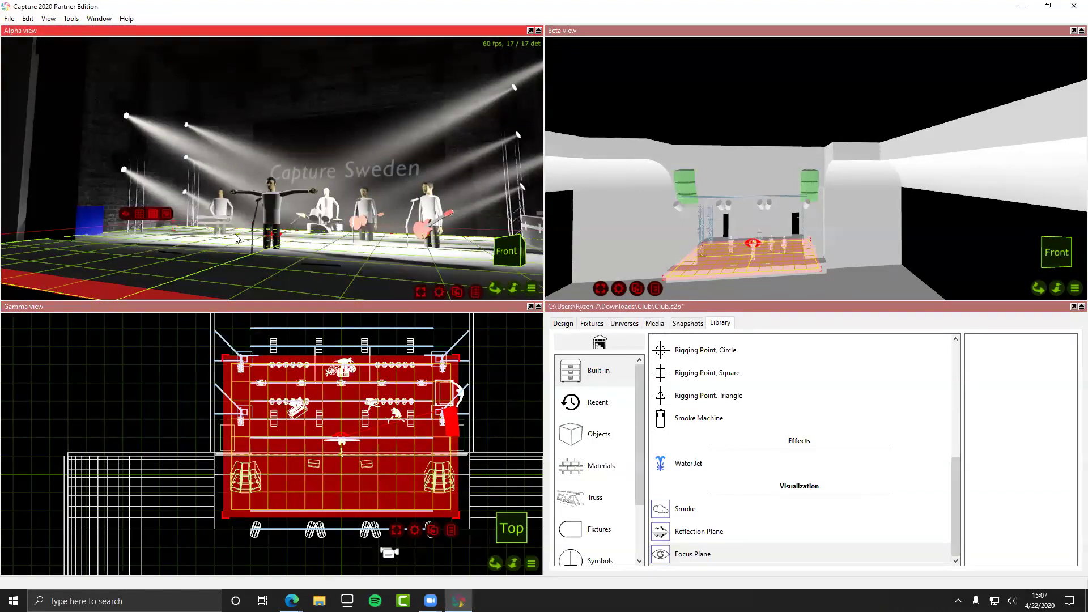
{"action": "scroll", "coordinate": [264, 245], "scroll_direction": "down", "scroll_amount": 3}
{"action": "scroll", "coordinate": [264, 245], "scroll_direction": "up", "scroll_amount": 5}
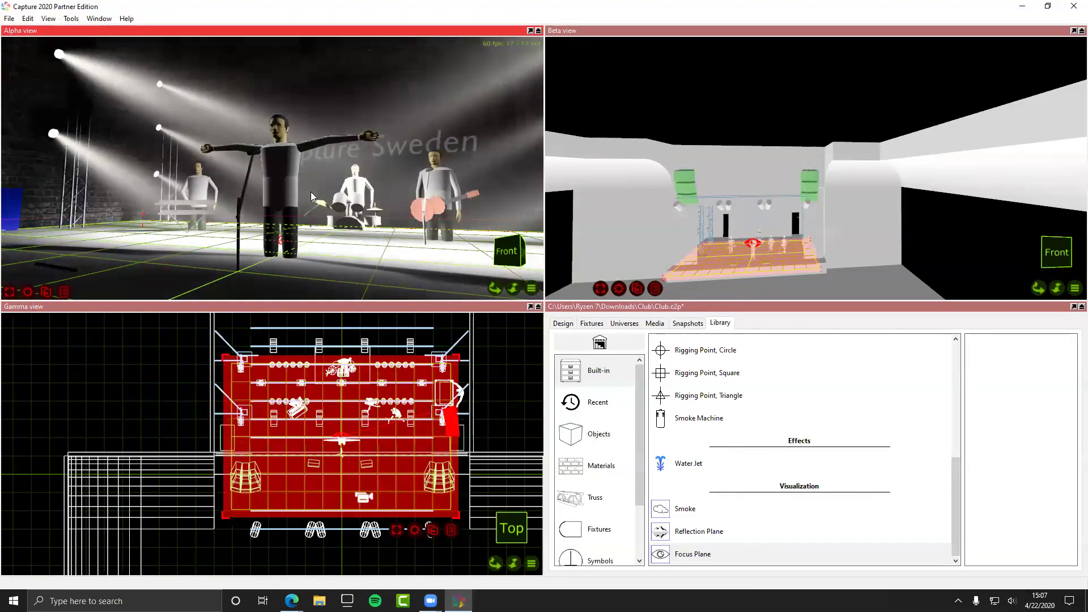
{"action": "scroll", "coordinate": [314, 225], "scroll_direction": "down", "scroll_amount": 3}
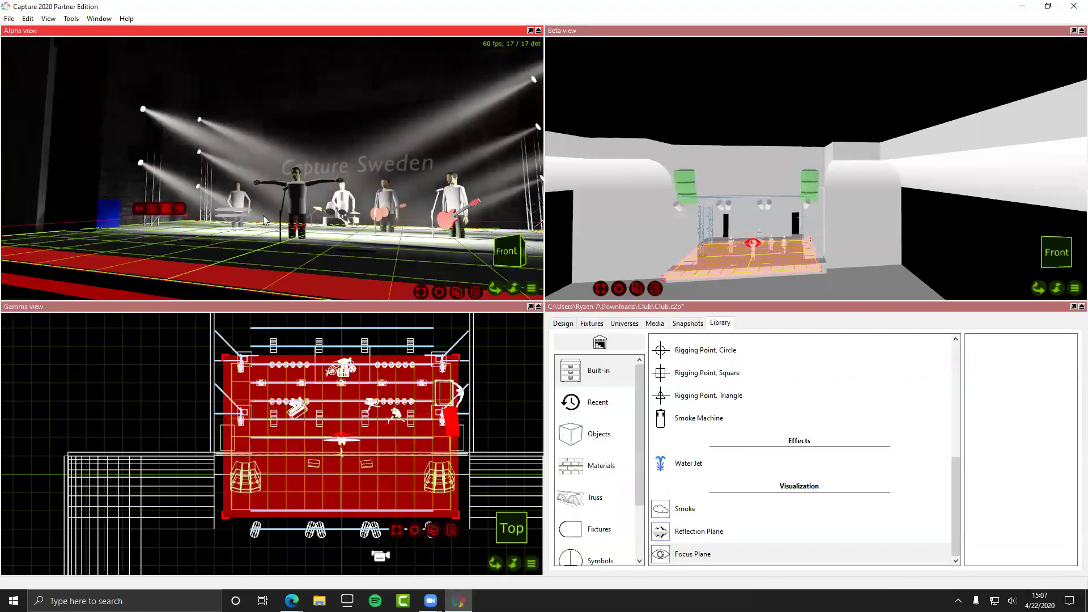
Step: Switch the focus plane to its heatmap display and look down at the whole stage in the Alpha view
{"action": "left_click", "coordinate": [179, 209]}
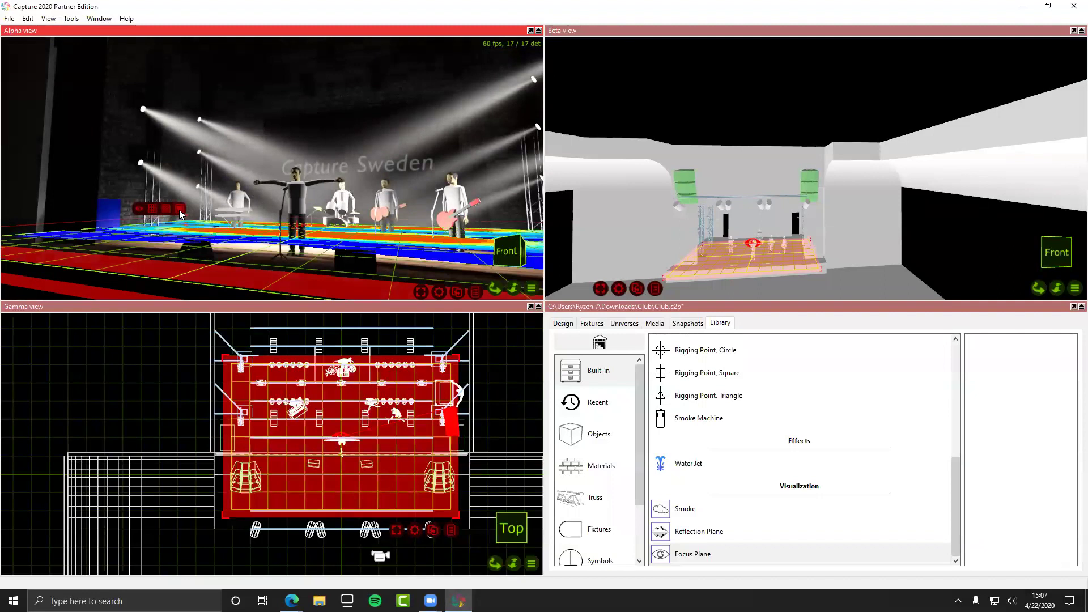
{"action": "left_click_drag", "start_coordinate": [495, 288], "coordinate": [365, 205]}
{"action": "scroll", "coordinate": [363, 192], "scroll_direction": "down", "scroll_amount": 5}
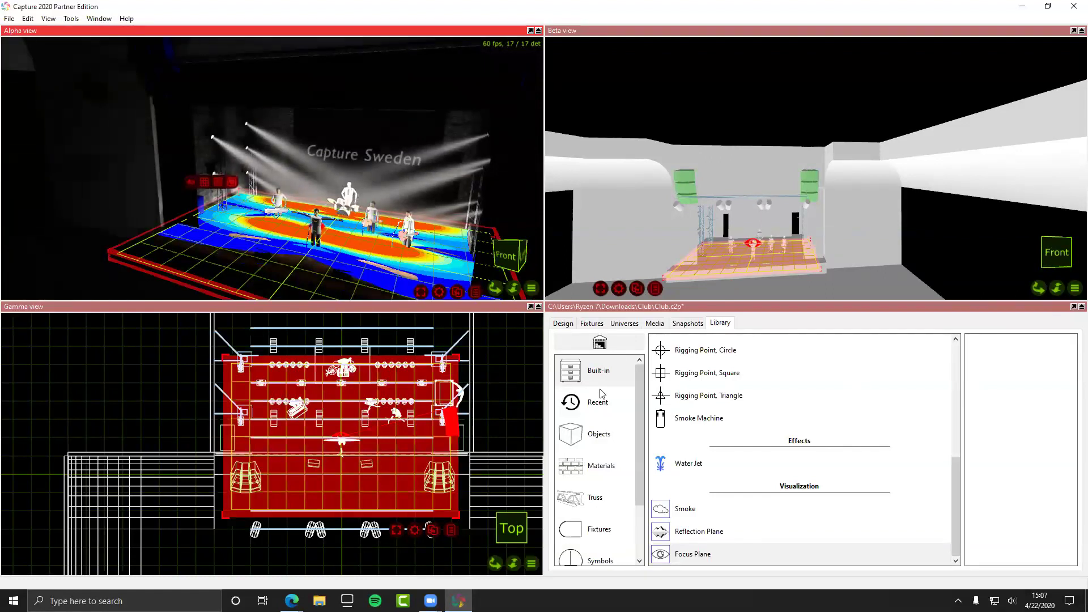
{"action": "scroll", "coordinate": [605, 399], "scroll_direction": "down", "scroll_amount": 1}
{"action": "scroll", "coordinate": [605, 398], "scroll_direction": "up", "scroll_amount": 1}
Step: Show the selected focus plane's properties and point out its Heatmap max and Heatmap min settings
{"action": "left_click", "coordinate": [605, 413]}
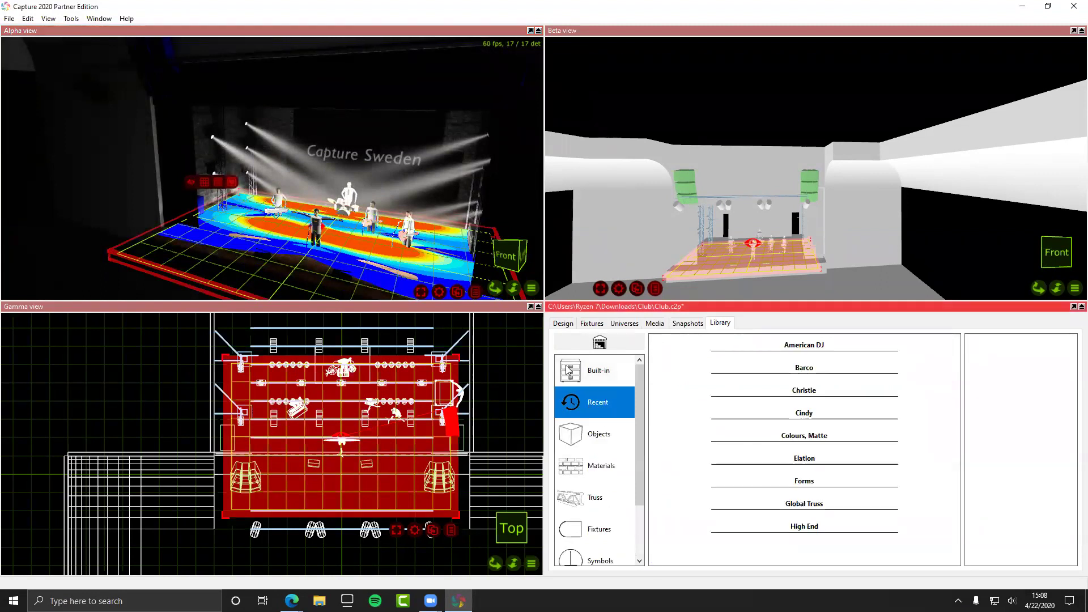
{"action": "left_click", "coordinate": [563, 323]}
{"action": "scroll", "coordinate": [597, 390], "scroll_direction": "up", "scroll_amount": 1}
{"action": "scroll", "coordinate": [596, 390], "scroll_direction": "up", "scroll_amount": 2}
{"action": "left_click", "coordinate": [597, 390]}
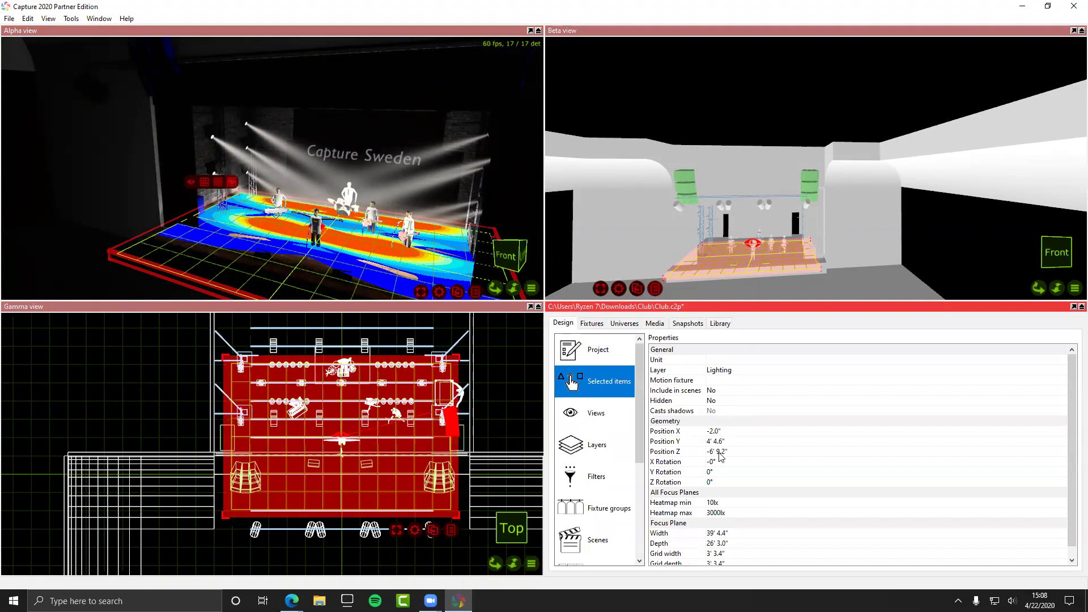
{"action": "left_click", "coordinate": [663, 502]}
{"action": "left_click", "coordinate": [723, 512]}
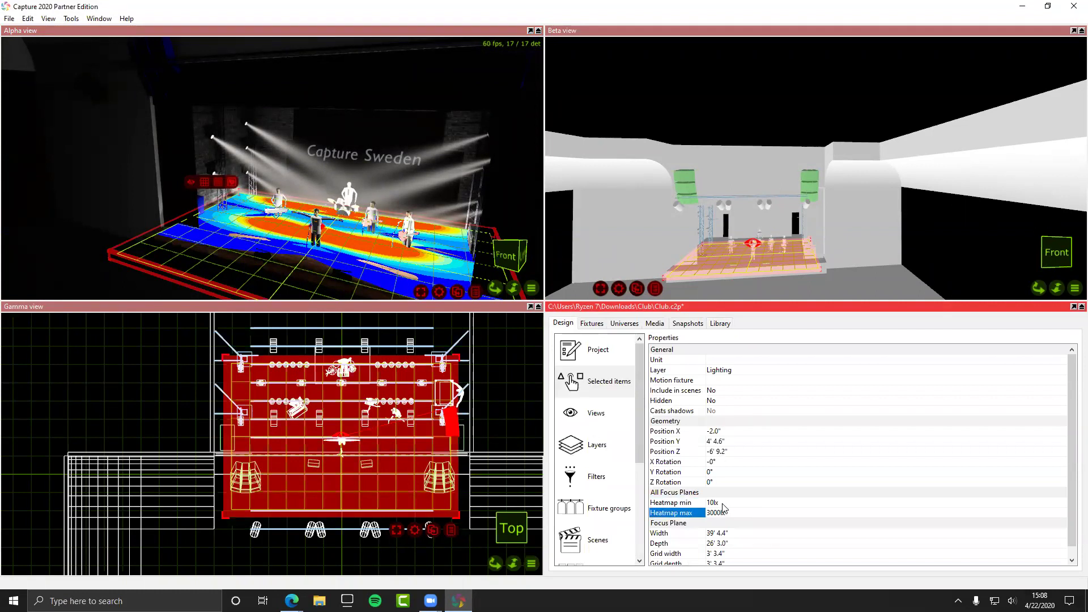
{"action": "key", "text": "Up"}
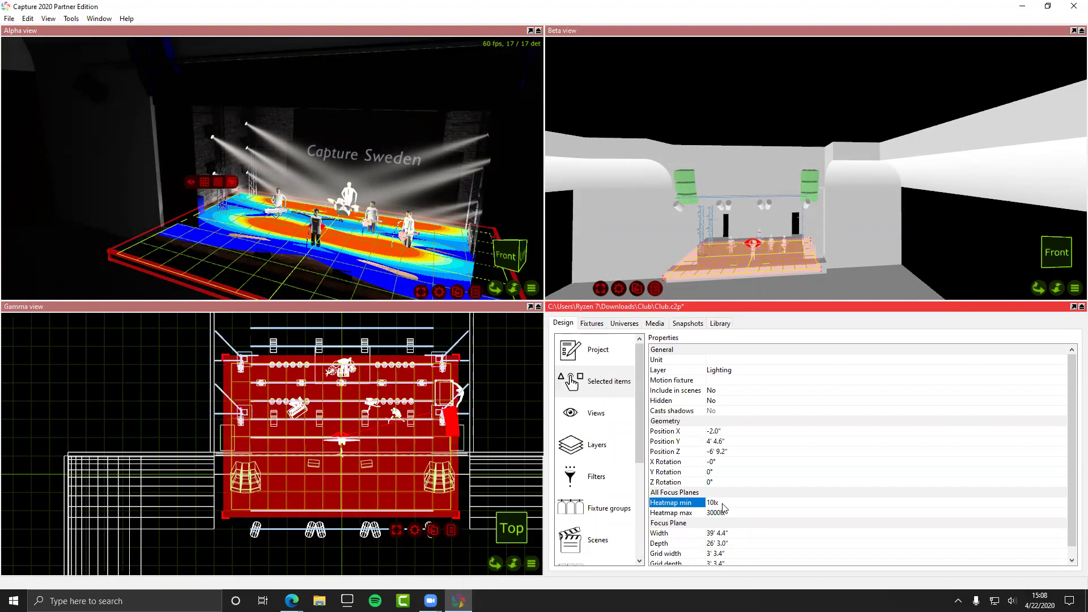
Step: Set the selected focus plane's Heatmap min to 800 lx
{"action": "left_click", "coordinate": [723, 505]}
{"action": "left_click_drag", "start_coordinate": [723, 507], "coordinate": [680, 519]}
{"action": "left_click", "coordinate": [800, 508]}
{"action": "double_click", "coordinate": [800, 508]}
{"action": "type", "text": "800"}
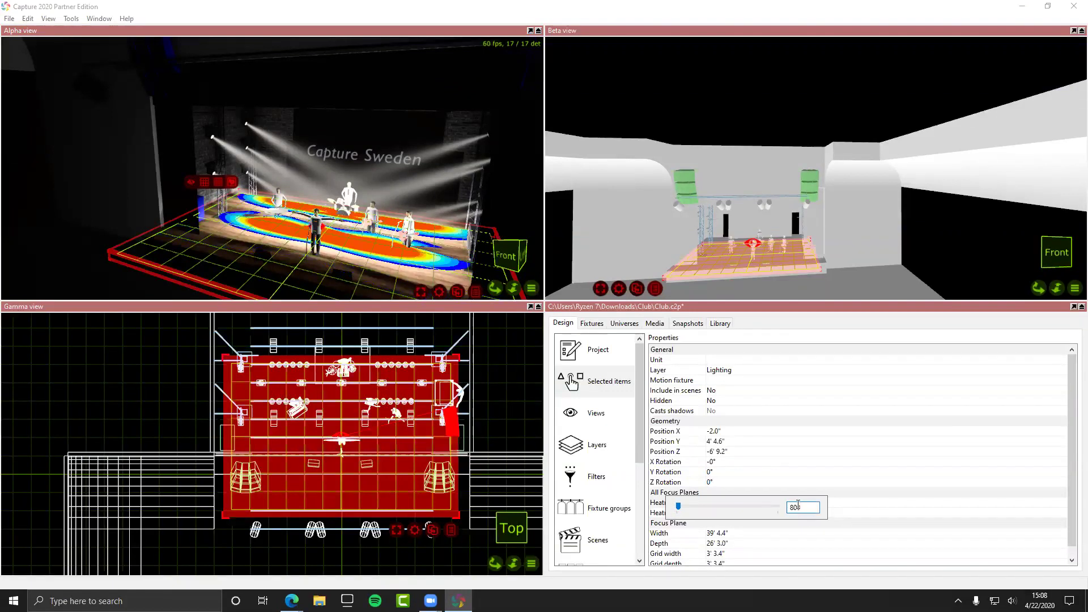
{"action": "key", "text": "Return"}
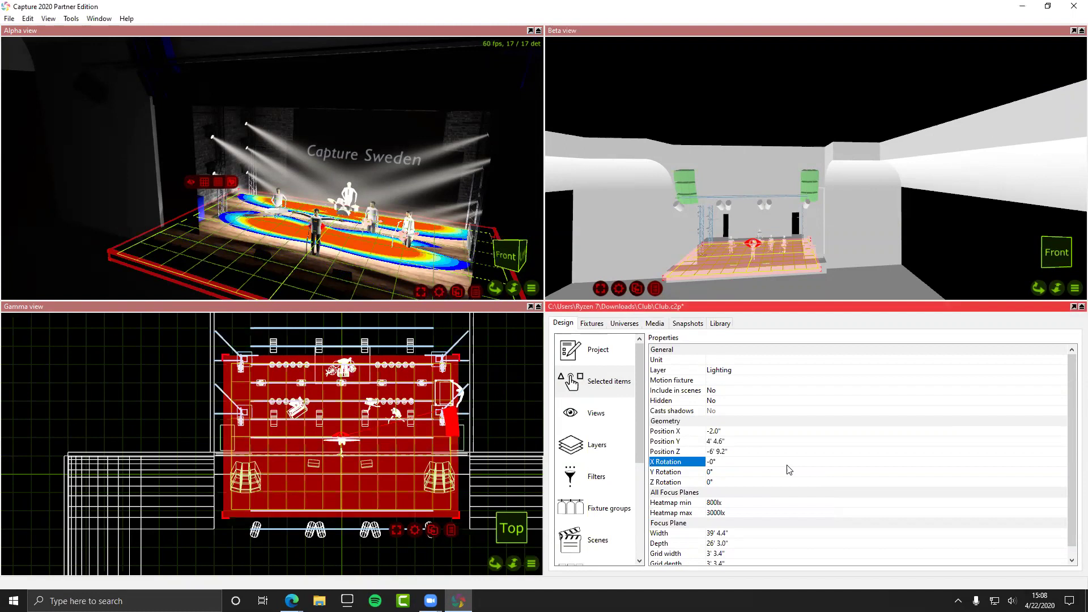
Step: Raise the focus plane's Heatmap max to about 16299 lx and deselect the plane
{"action": "left_click", "coordinate": [731, 513]}
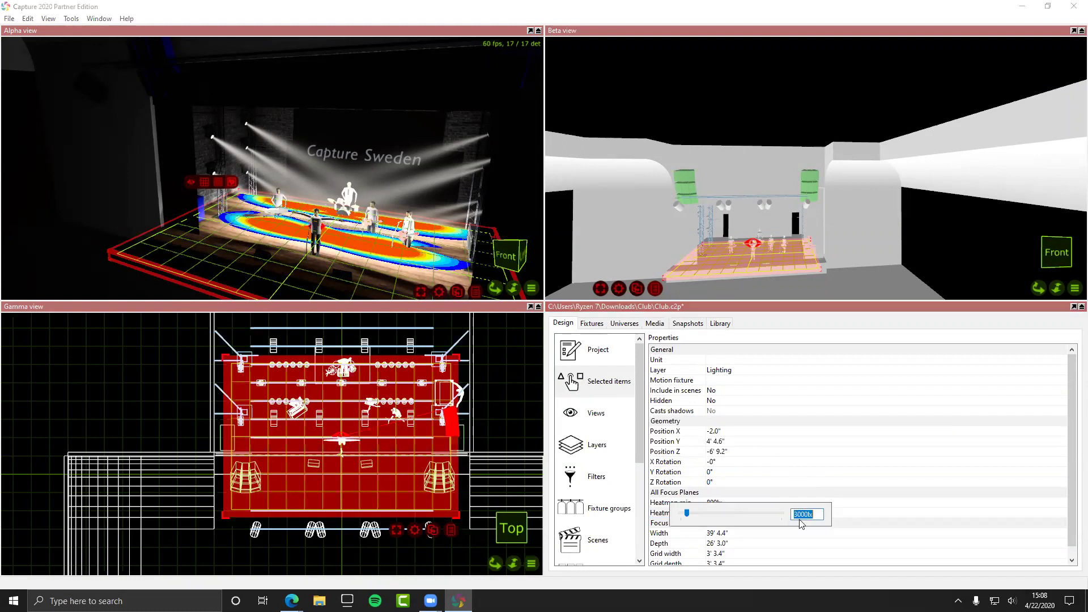
{"action": "left_click", "coordinate": [690, 513]}
{"action": "left_click_drag", "start_coordinate": [690, 514], "coordinate": [714, 513]}
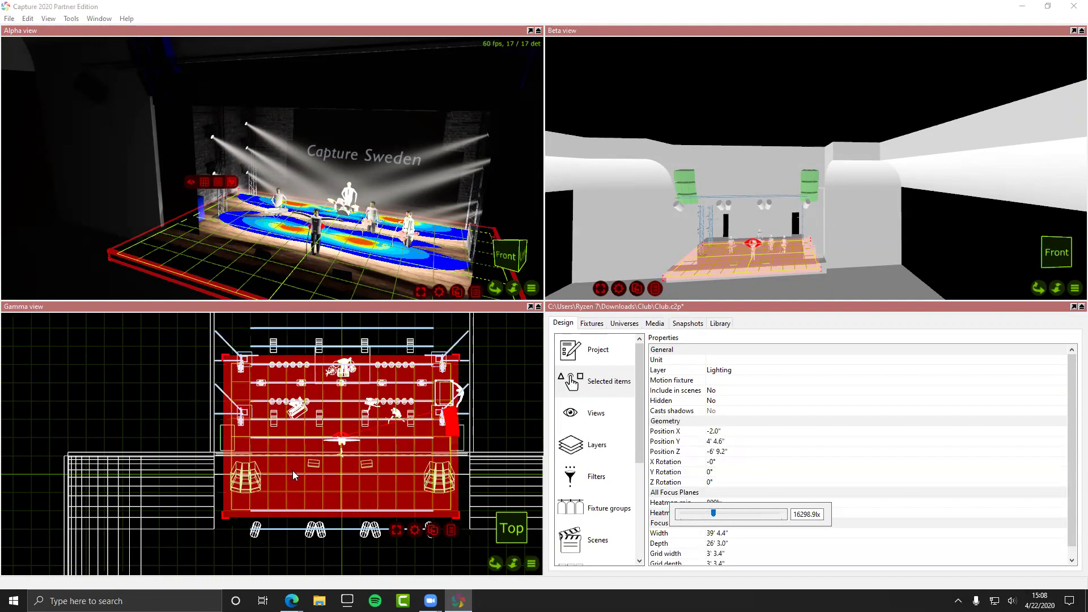
{"action": "left_click", "coordinate": [199, 420]}
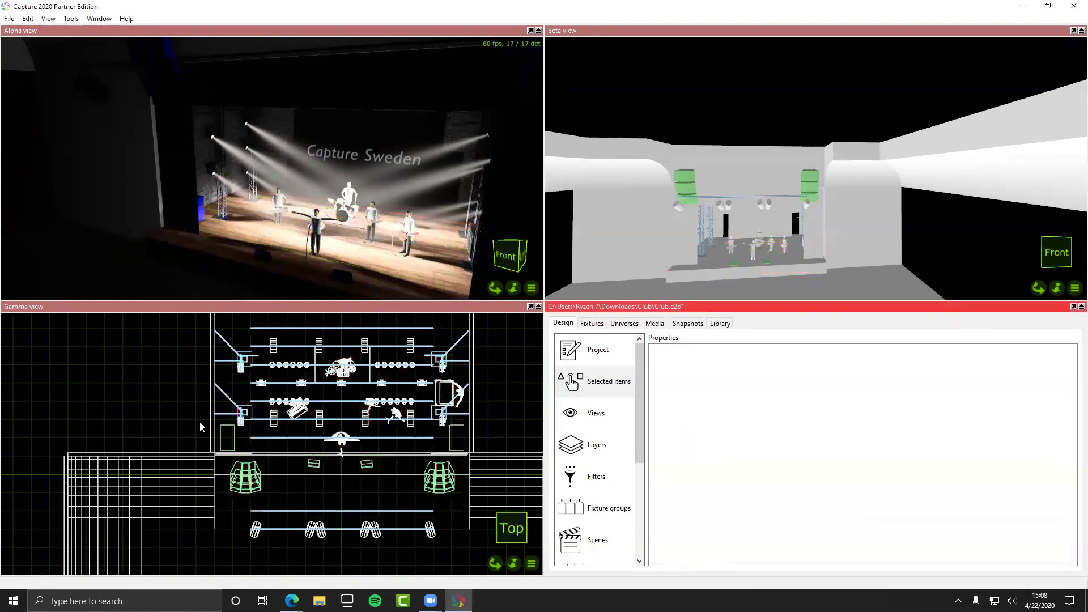
Step: Select the stage floor and the house floor in the Alpha view to examine their properties, ending with the stage floor
{"action": "left_click_drag", "start_coordinate": [296, 257], "coordinate": [329, 242]}
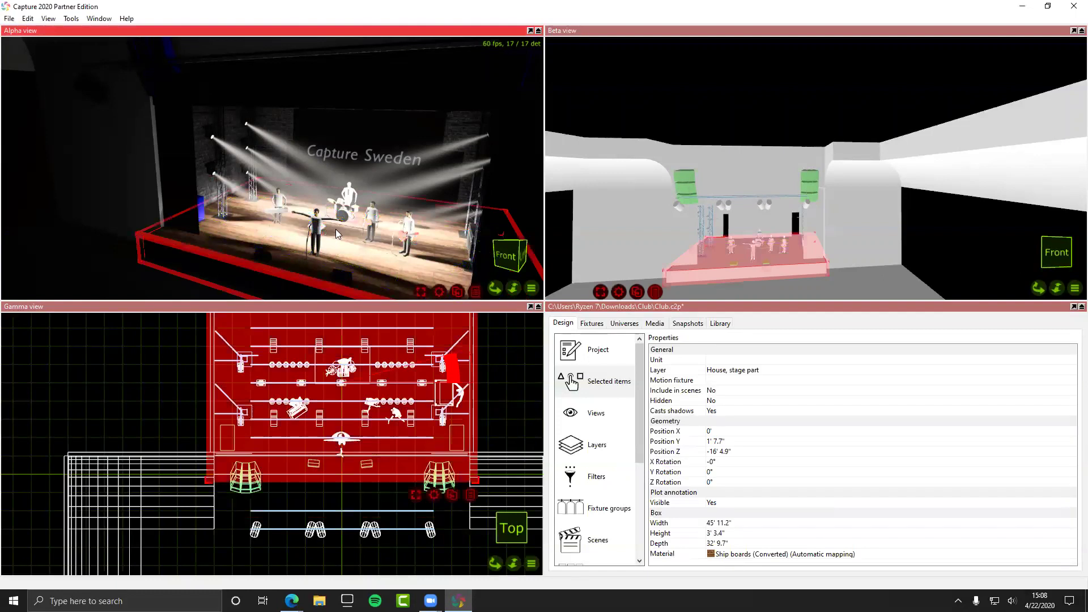
{"action": "left_click", "coordinate": [587, 352]}
{"action": "left_click", "coordinate": [606, 381]}
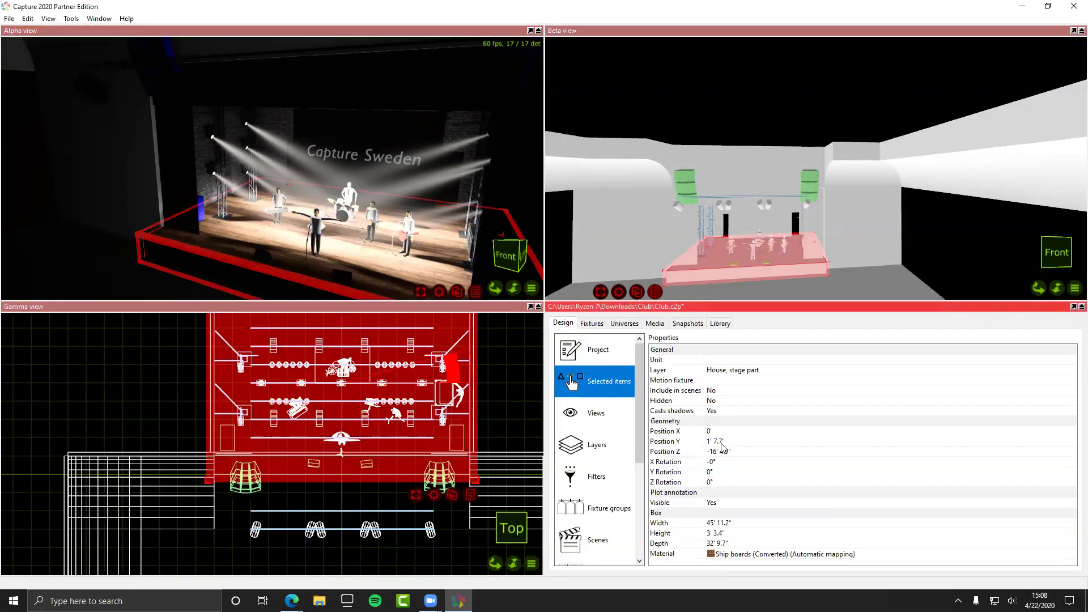
{"action": "left_click", "coordinate": [144, 274]}
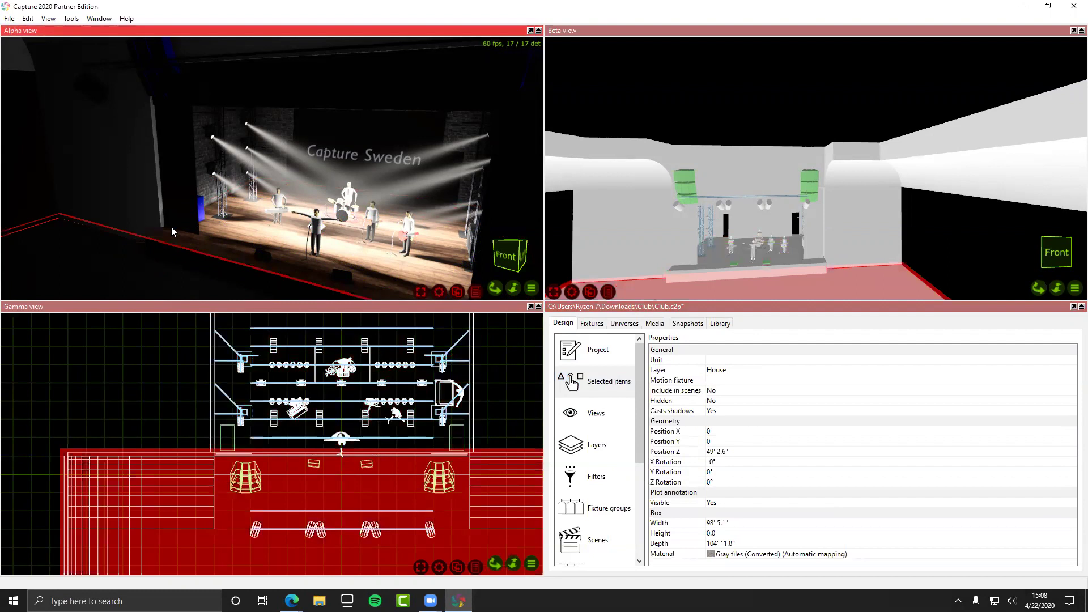
{"action": "left_click", "coordinate": [118, 181]}
{"action": "left_click", "coordinate": [424, 218]}
{"action": "left_click", "coordinate": [427, 224]}
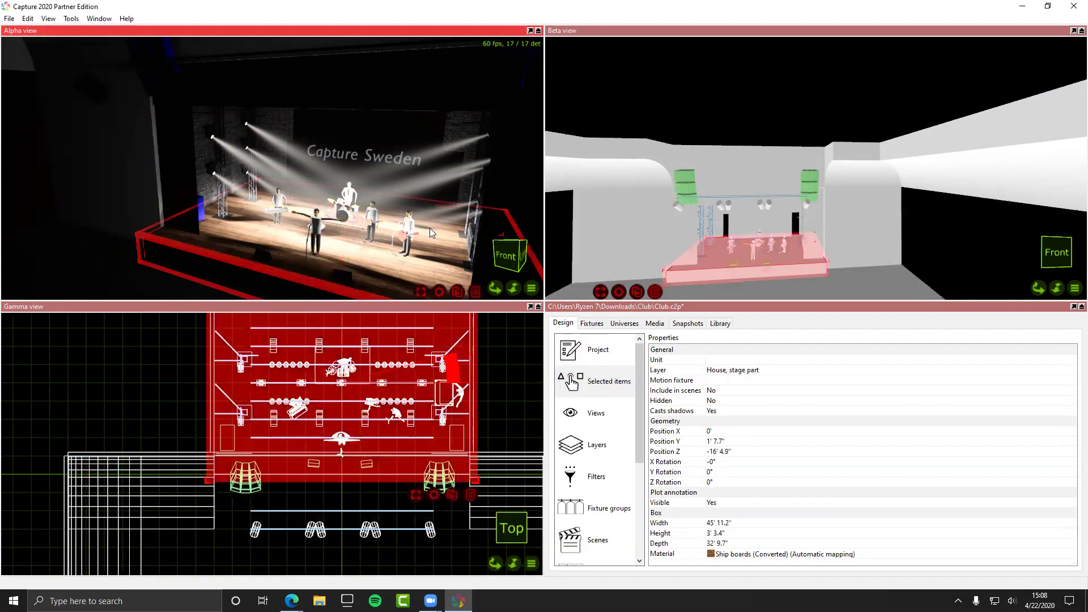
{"action": "left_click", "coordinate": [592, 323]}
{"action": "left_click", "coordinate": [563, 322]}
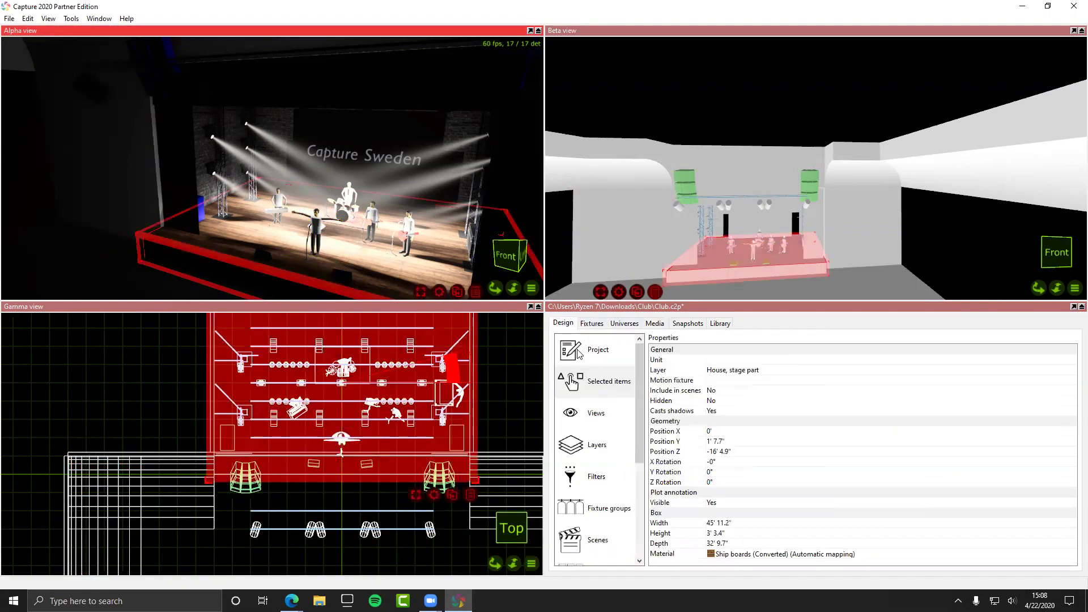
{"action": "left_click", "coordinate": [586, 340]}
{"action": "left_click", "coordinate": [592, 323]}
{"action": "scroll", "coordinate": [718, 417], "scroll_direction": "down", "scroll_amount": 5}
{"action": "scroll", "coordinate": [718, 416], "scroll_direction": "up", "scroll_amount": 5}
{"action": "left_click", "coordinate": [562, 324]}
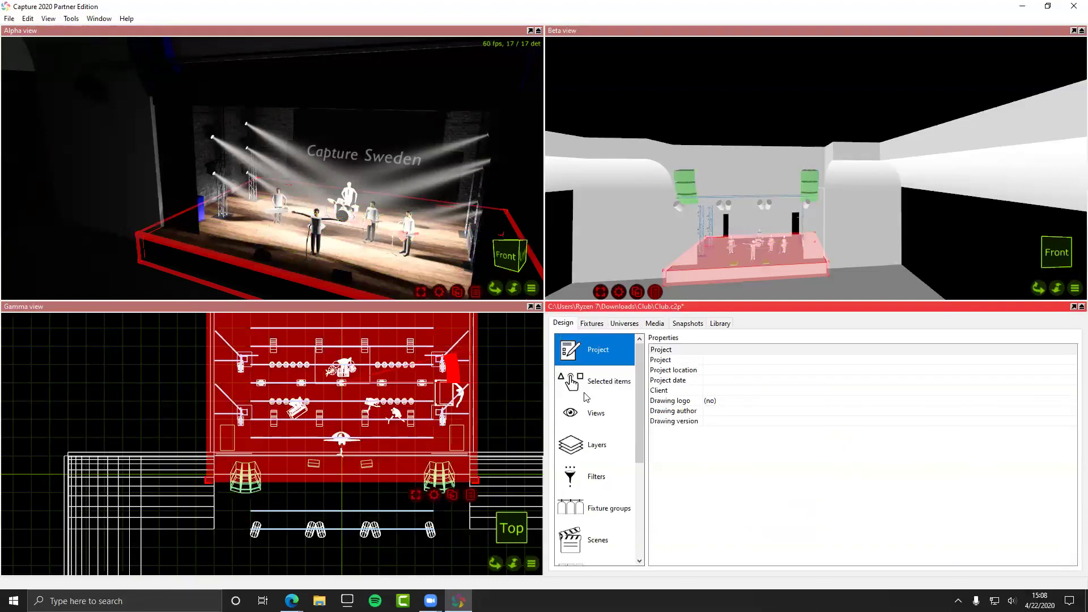
{"action": "scroll", "coordinate": [718, 229], "scroll_direction": "down", "scroll_amount": 3}
{"action": "scroll", "coordinate": [717, 233], "scroll_direction": "up", "scroll_amount": 4}
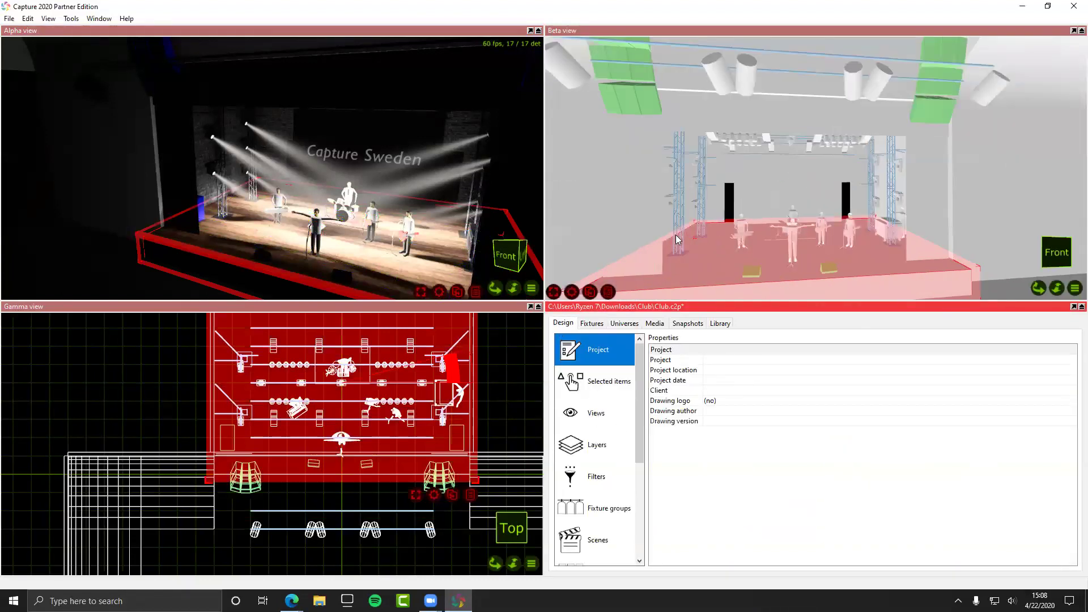
{"action": "left_click", "coordinate": [639, 242]}
{"action": "left_click", "coordinate": [639, 240]}
{"action": "left_click", "coordinate": [682, 279]}
{"action": "left_click", "coordinate": [729, 276]}
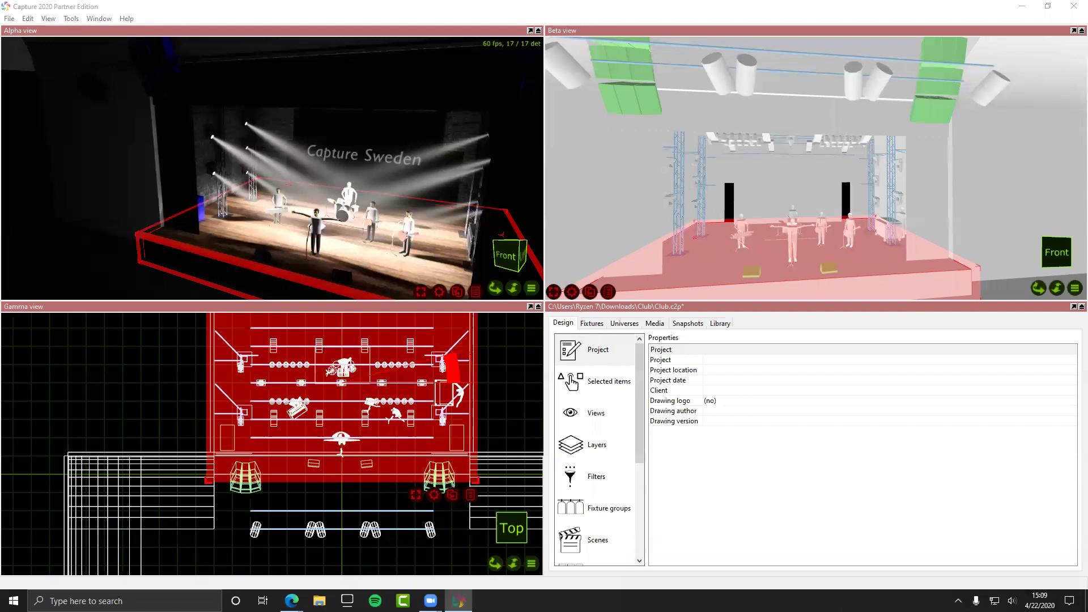
{"action": "key", "text": "alt+Tab"}
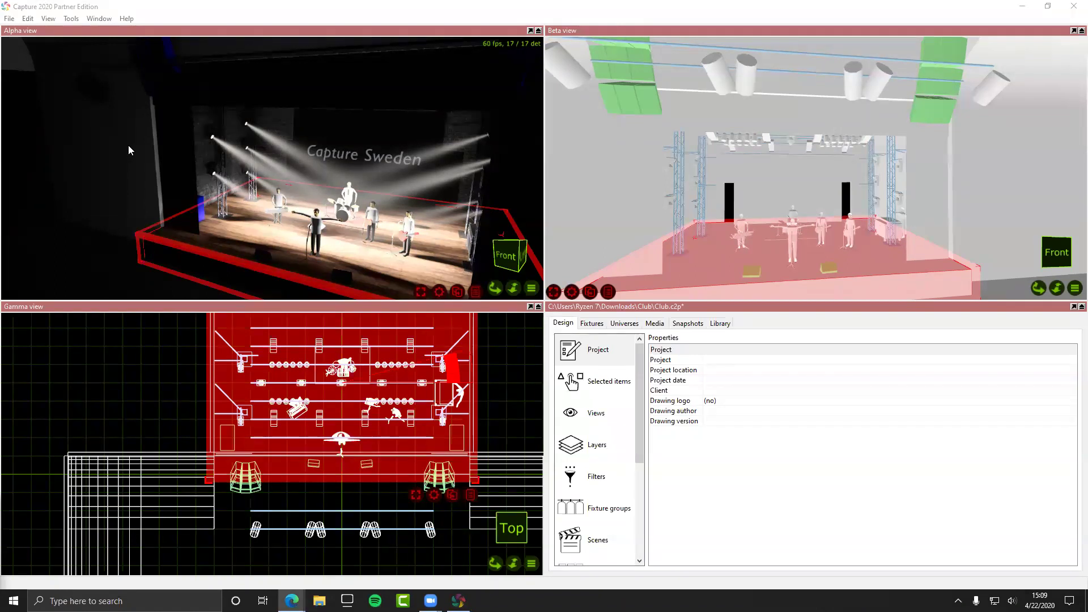
{"action": "left_click", "coordinate": [10, 18]}
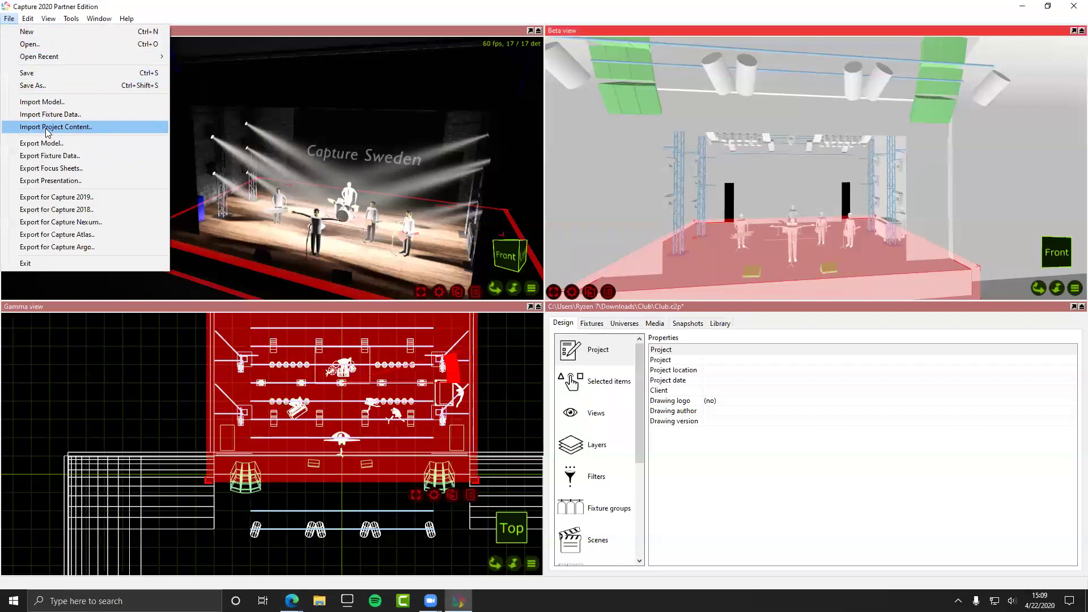
{"action": "left_click", "coordinate": [49, 185]}
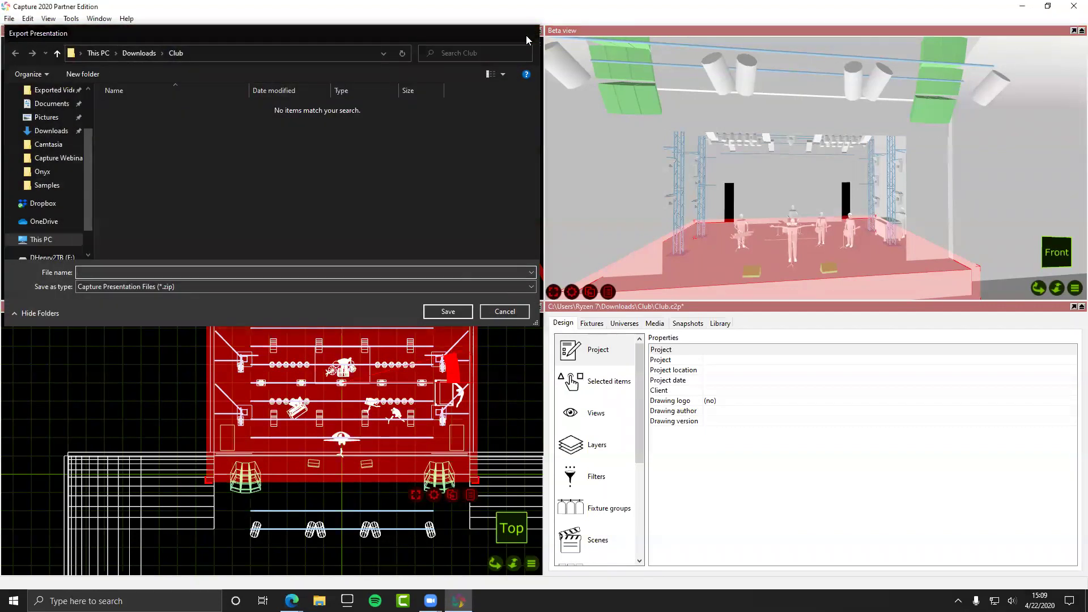
{"action": "left_click", "coordinate": [526, 37]}
{"action": "left_click", "coordinate": [27, 18]}
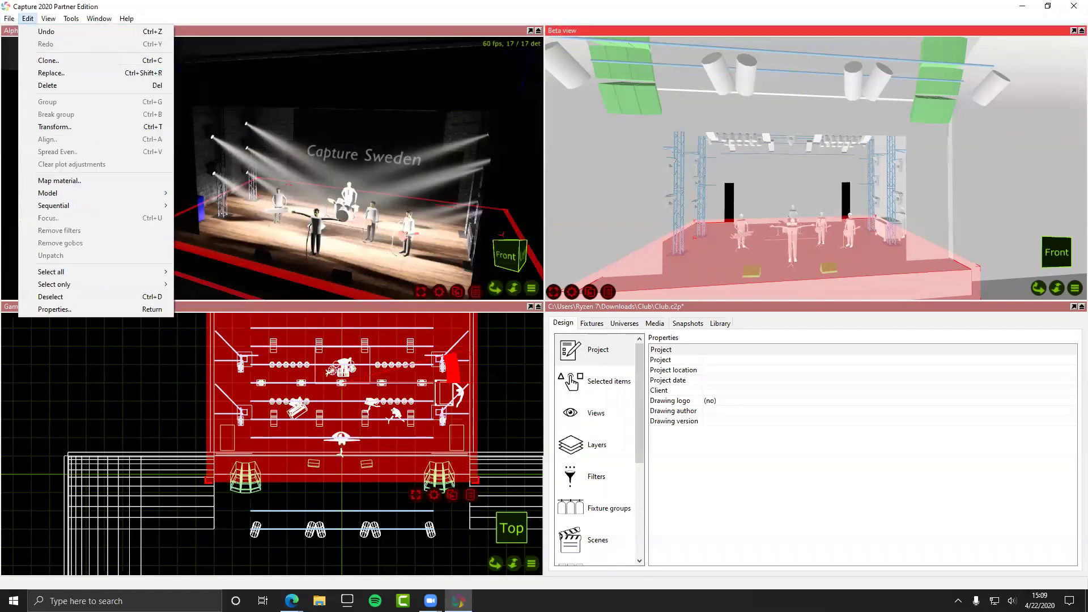
Step: Export the project as a Capture presentation zip named Club DH in the Downloads folder
{"action": "mouse_move", "coordinate": [9, 18]}
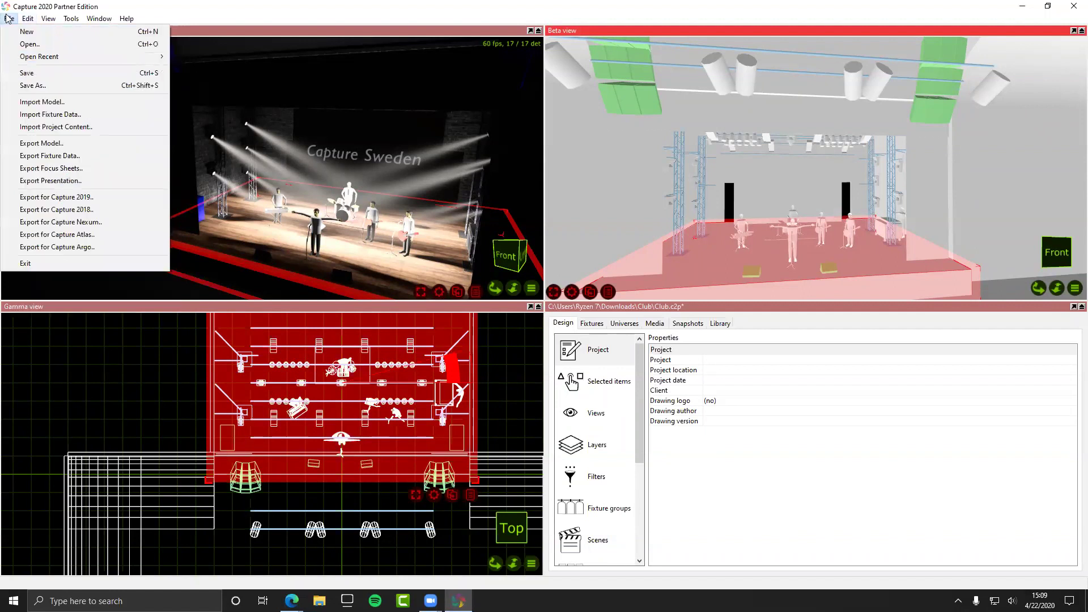
{"action": "left_click", "coordinate": [41, 181]}
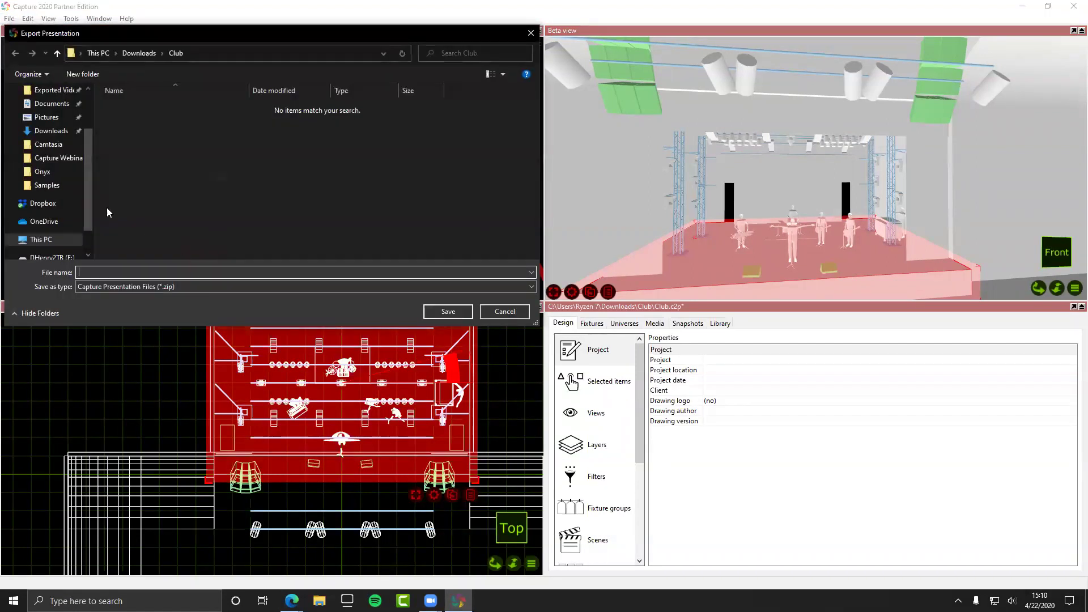
{"action": "left_click", "coordinate": [141, 53]}
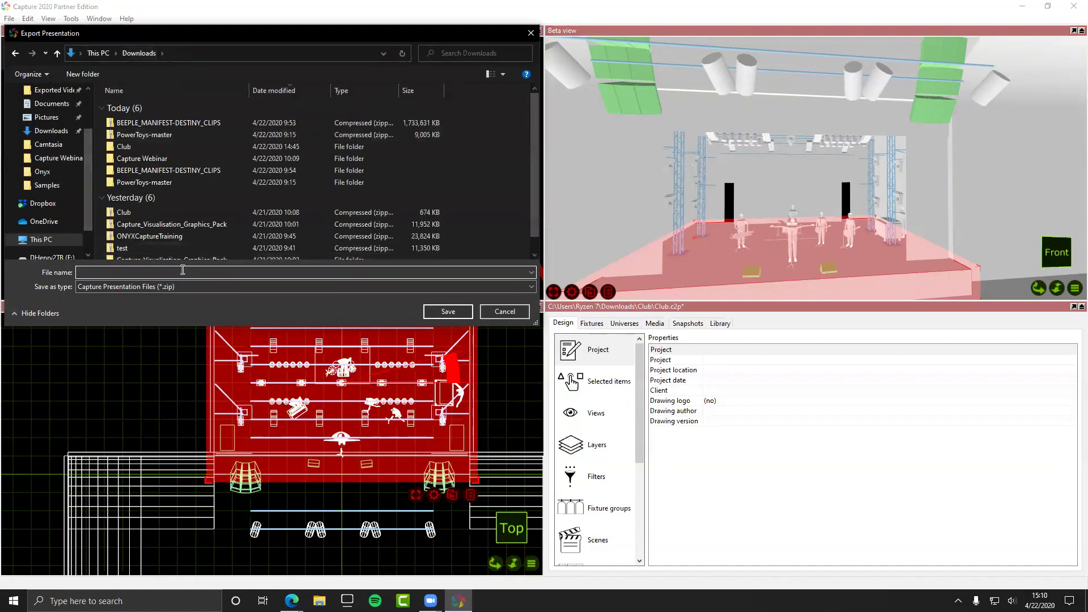
{"action": "type", "text": "Club.c2"}
{"action": "key", "text": "Return"}
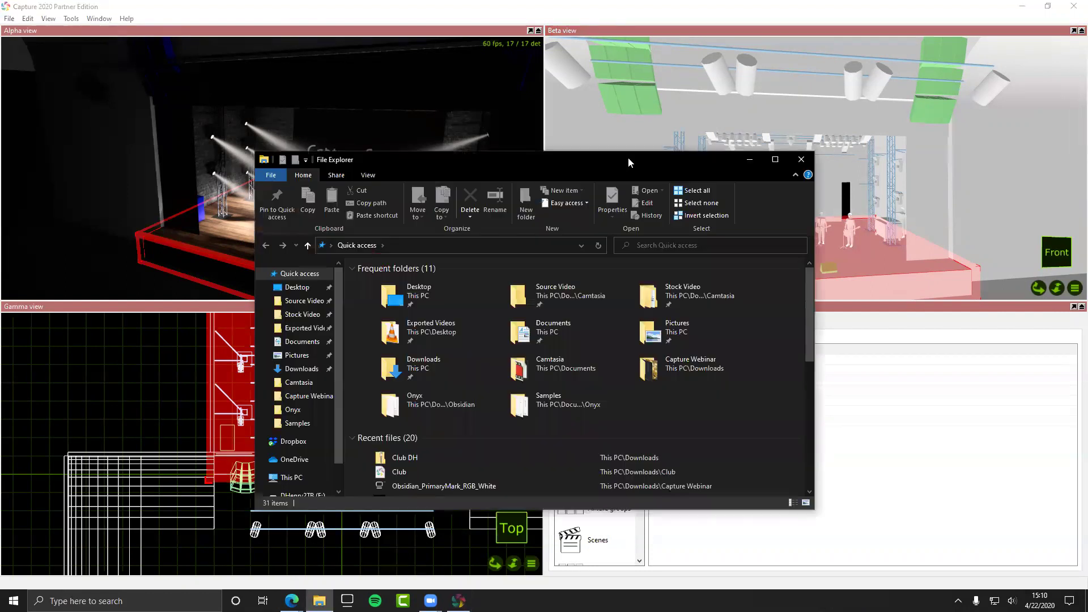
Step: In File Explorer, open the exported Club DH archive in Downloads and examine the files it contains
{"action": "double_click", "coordinate": [432, 369]}
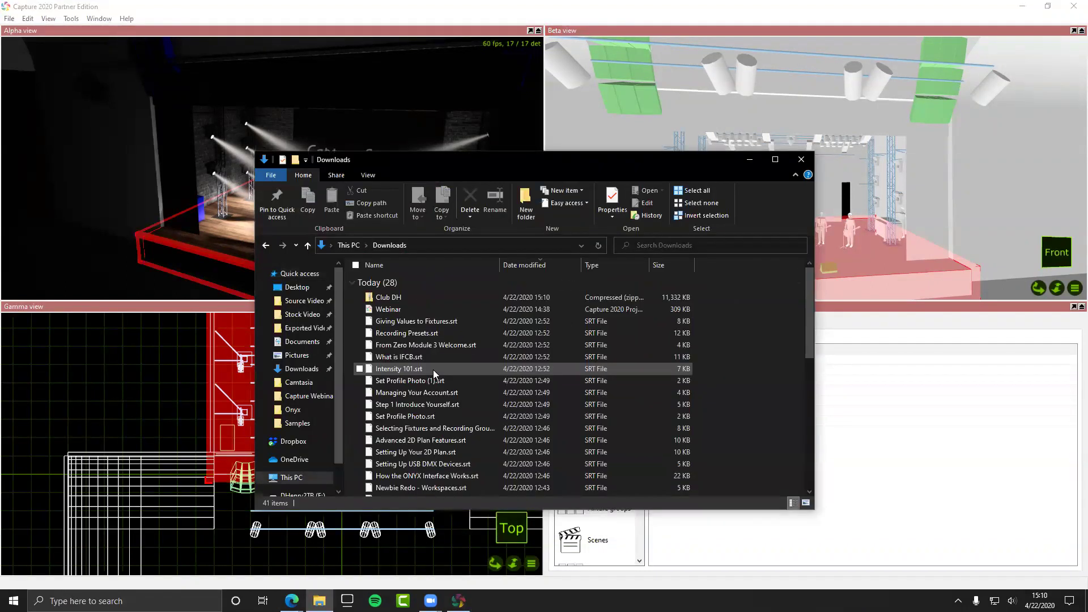
{"action": "double_click", "coordinate": [393, 296]}
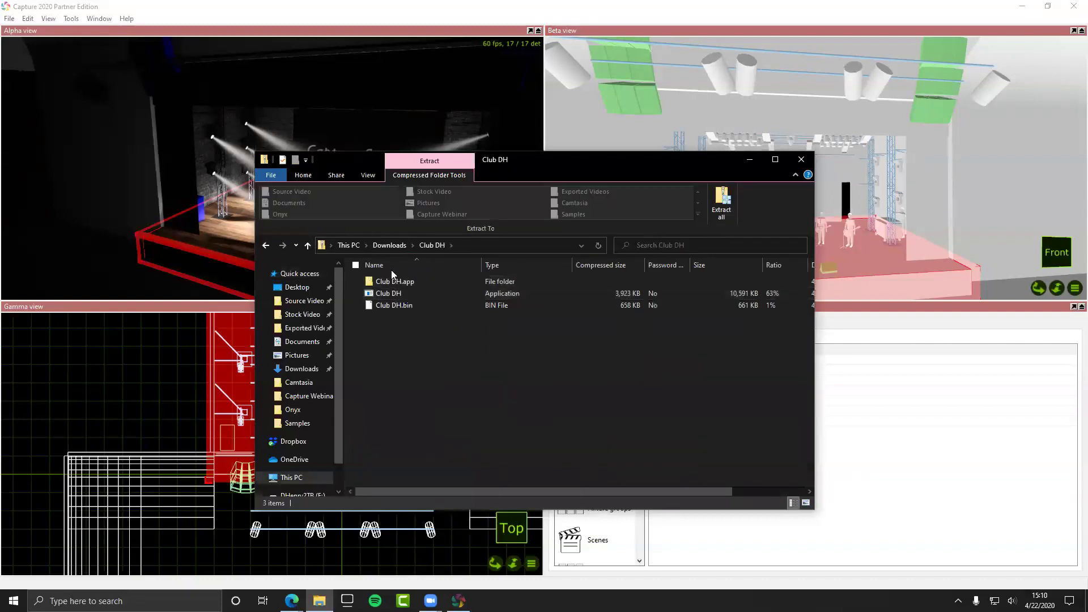
{"action": "double_click", "coordinate": [393, 281]}
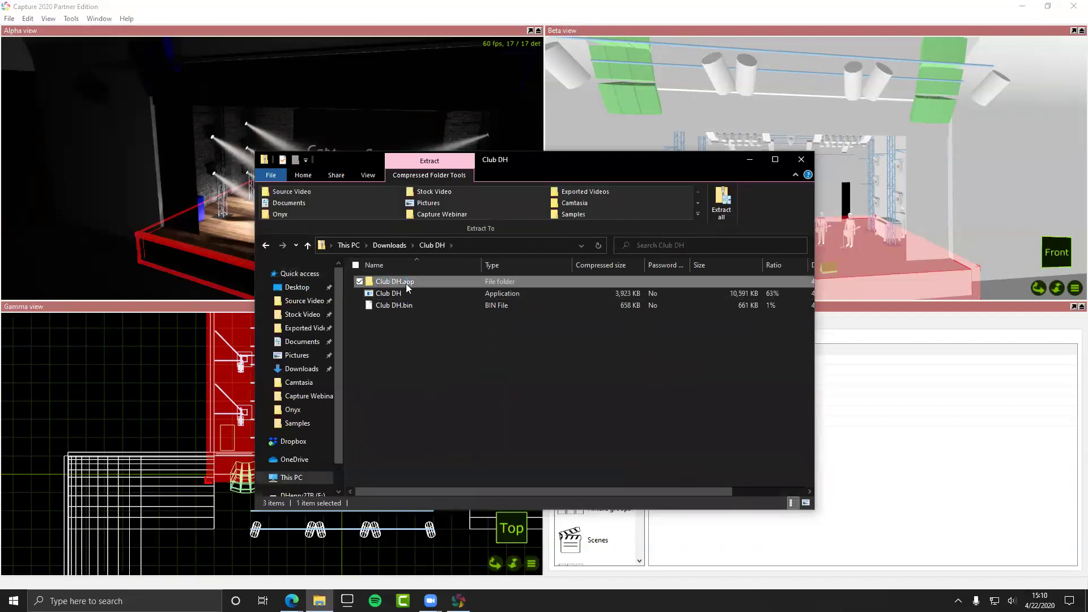
{"action": "left_click", "coordinate": [401, 293]}
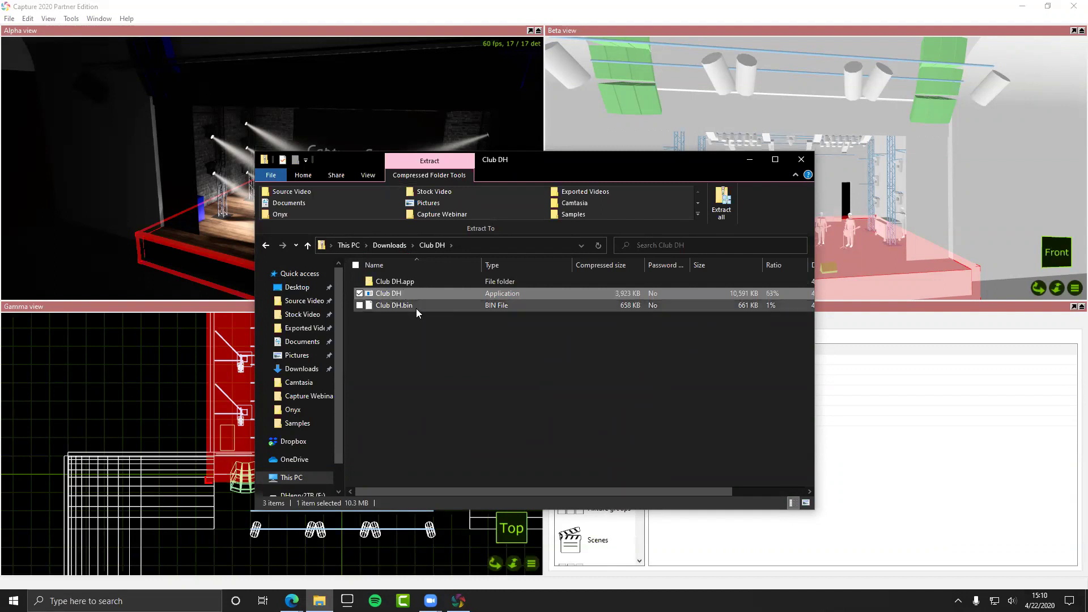
{"action": "left_click", "coordinate": [413, 306]}
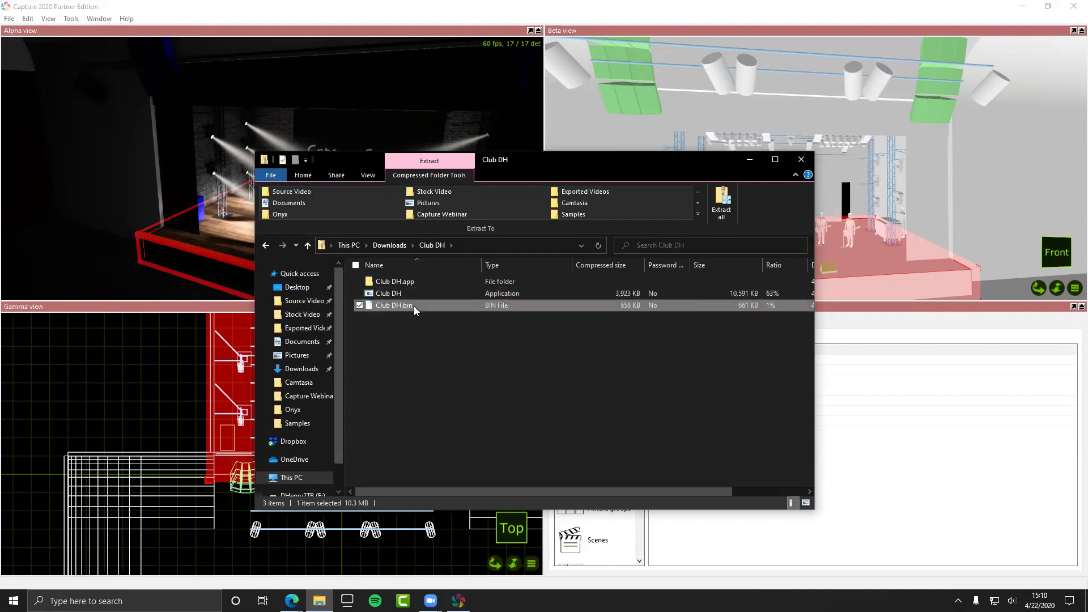
Step: Extract all files of the Club DH archive into a Club DH folder in Downloads
{"action": "left_click", "coordinate": [389, 245]}
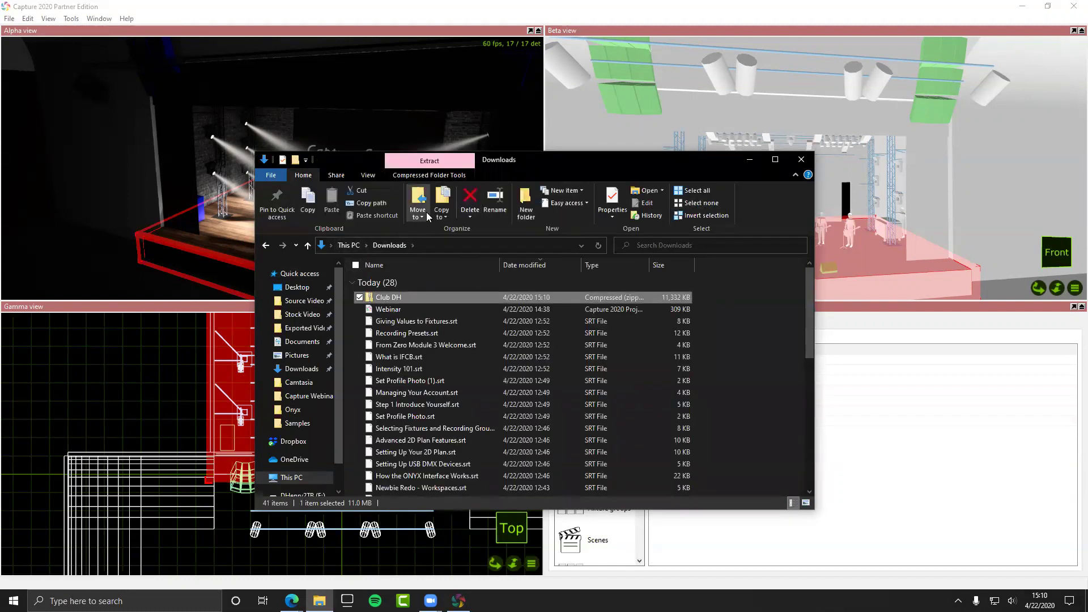
{"action": "double_click", "coordinate": [427, 295]}
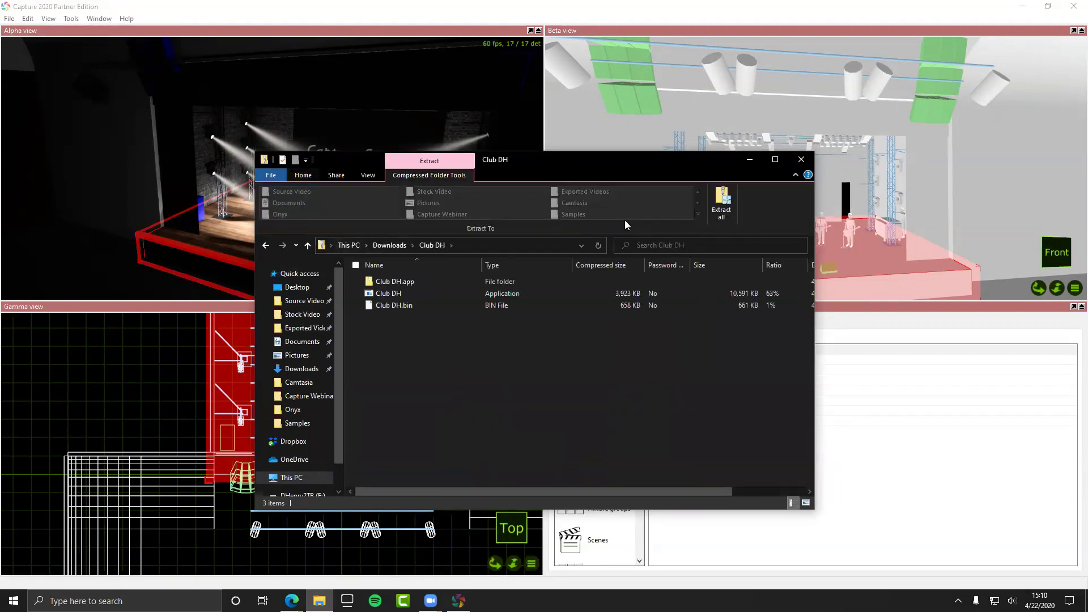
{"action": "left_click", "coordinate": [715, 204]}
{"action": "left_click", "coordinate": [650, 408]}
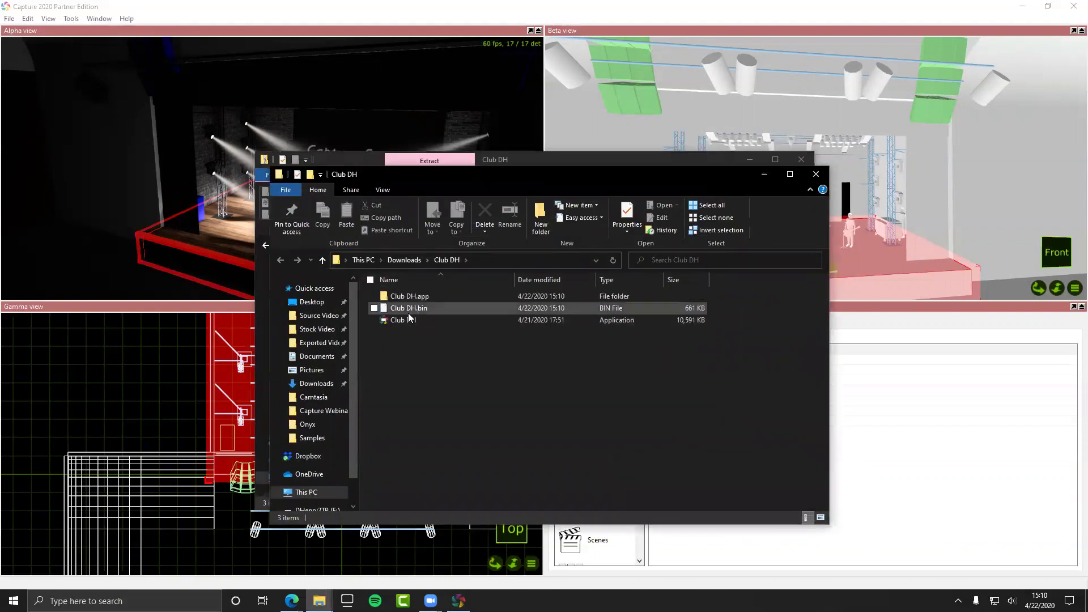
Step: Launch the extracted Club DH application and allow it firewall access on both private and public networks
{"action": "left_click", "coordinate": [409, 319]}
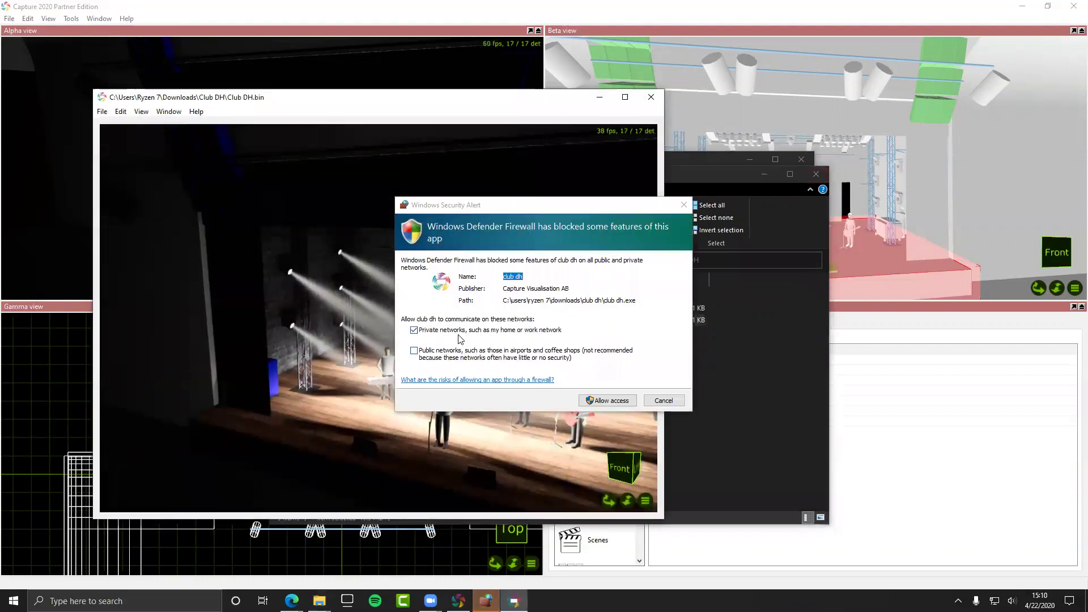
{"action": "left_click", "coordinate": [414, 350]}
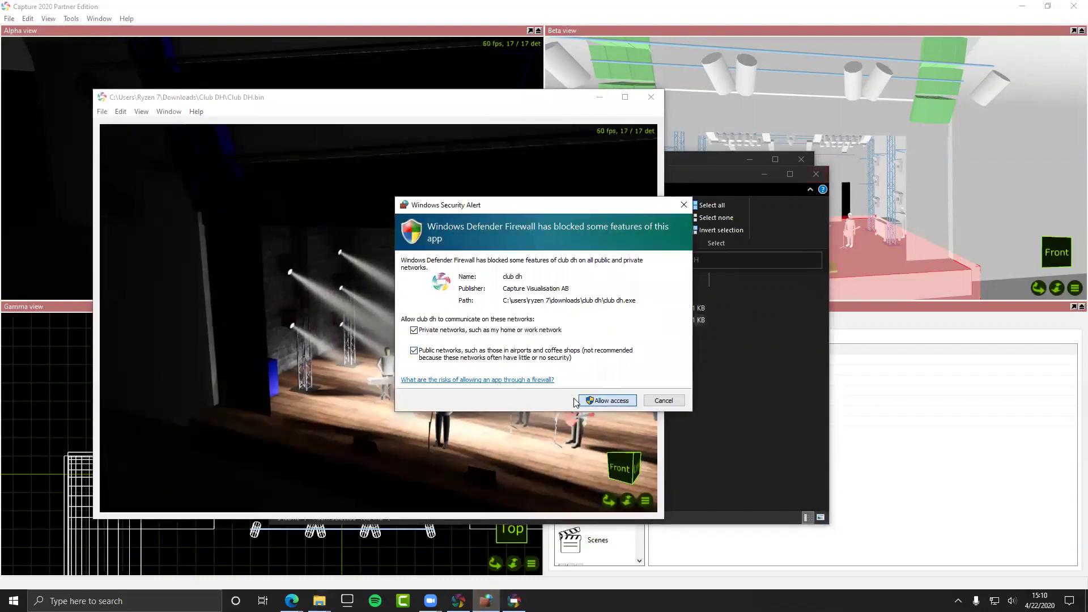
{"action": "left_click", "coordinate": [584, 400]}
{"action": "left_click", "coordinate": [754, 328]}
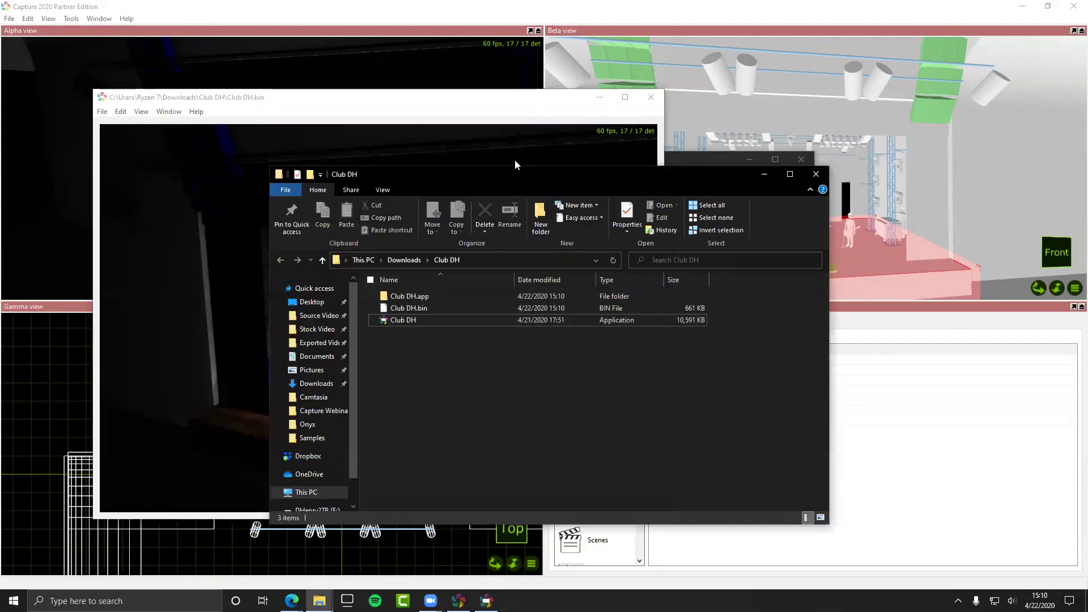
Step: Close both File Explorer windows and view the stage at different distances in the Club DH presentation window
{"action": "left_click", "coordinate": [816, 174]}
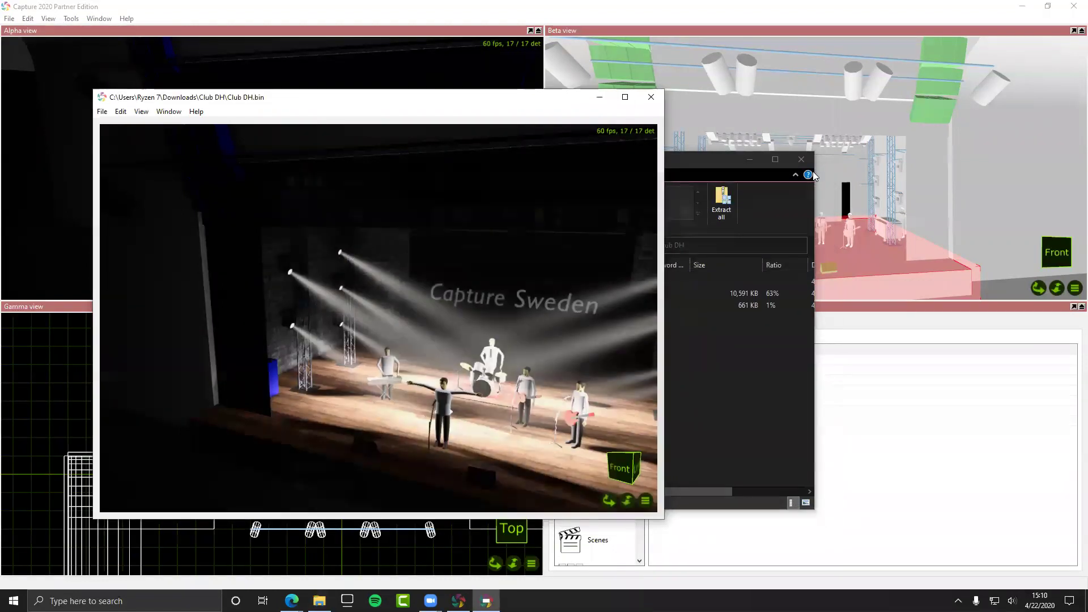
{"action": "left_click", "coordinate": [801, 159]}
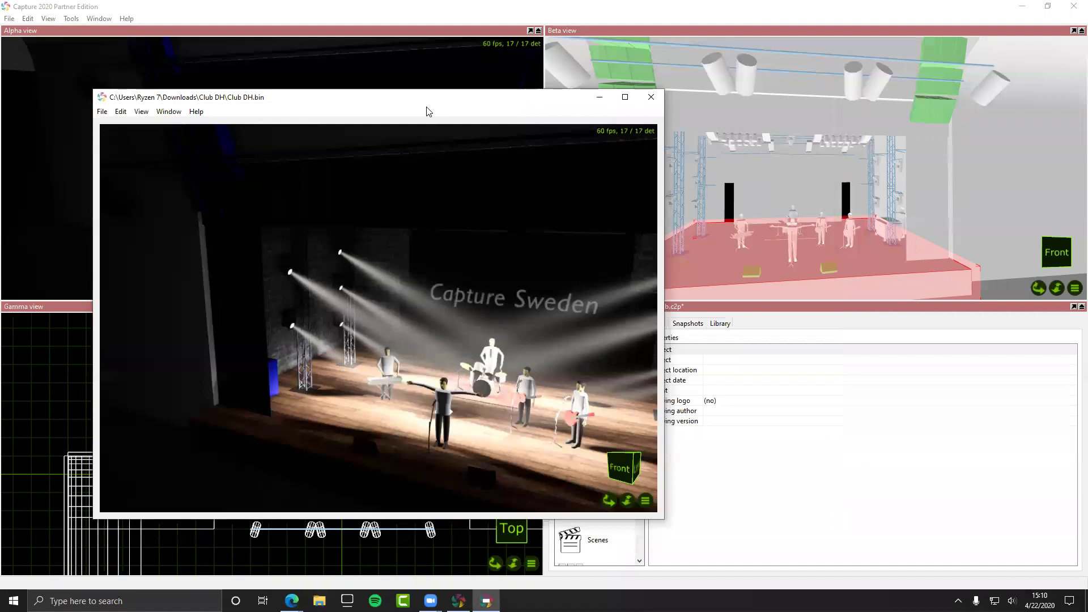
{"action": "scroll", "coordinate": [426, 282], "scroll_direction": "down", "scroll_amount": 5}
{"action": "scroll", "coordinate": [460, 306], "scroll_direction": "up", "scroll_amount": 5}
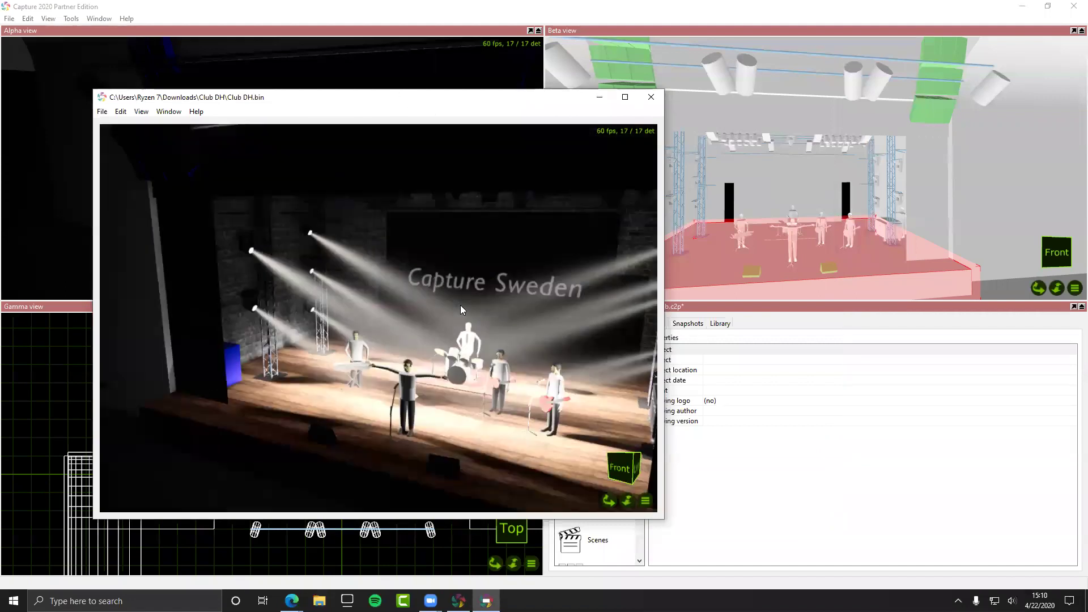
Step: Examine the view options, rendering settings and universes available in the Club DH presentation
{"action": "left_click", "coordinate": [645, 501]}
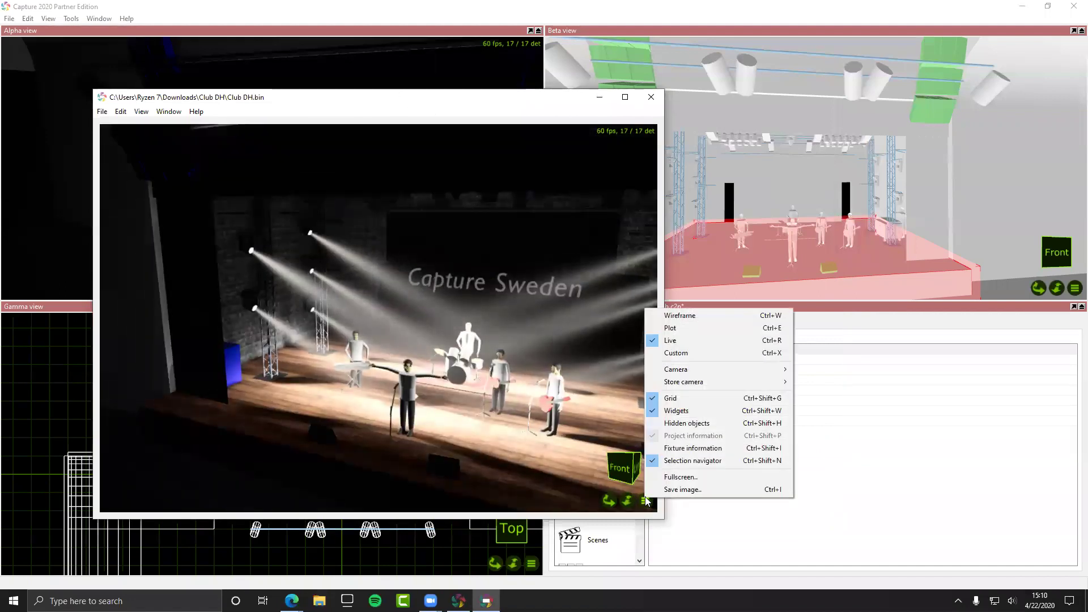
{"action": "left_click", "coordinate": [168, 111]}
{"action": "left_click", "coordinate": [173, 137]}
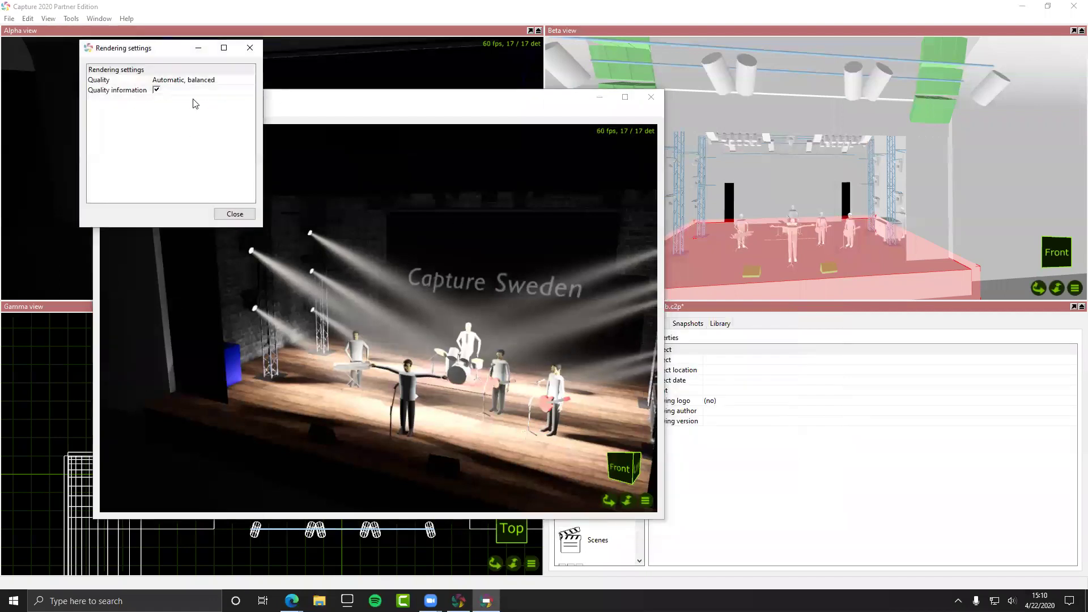
{"action": "left_click", "coordinate": [249, 48]}
{"action": "left_click", "coordinate": [168, 112]}
{"action": "left_click", "coordinate": [191, 150]}
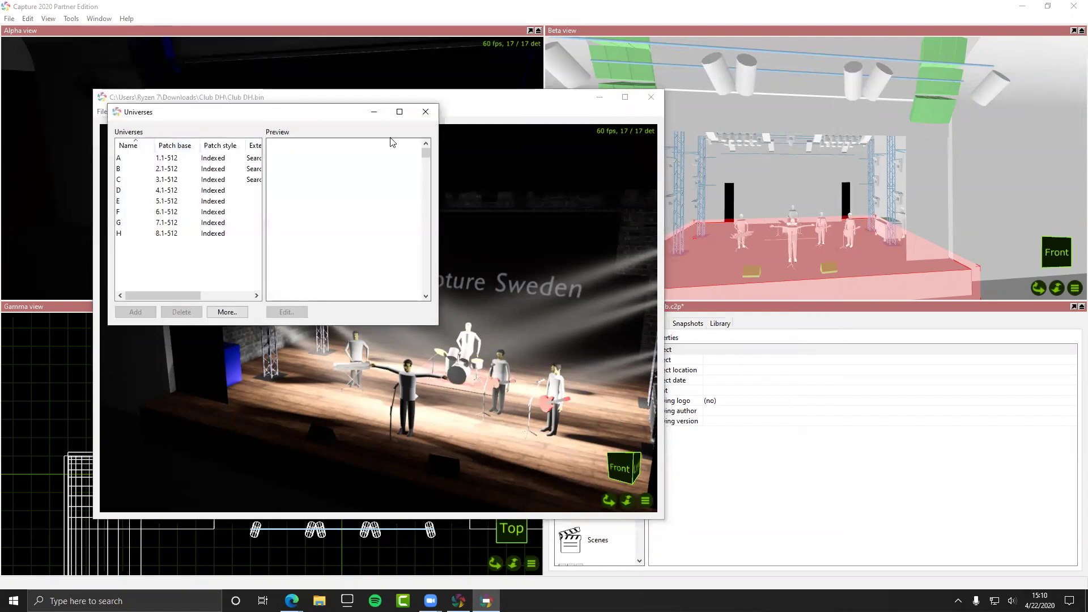
{"action": "left_click", "coordinate": [421, 113]}
Step: Select the Capture Sweden screen in the presentation, clear the selection and review the available view options
{"action": "left_click", "coordinate": [429, 279]}
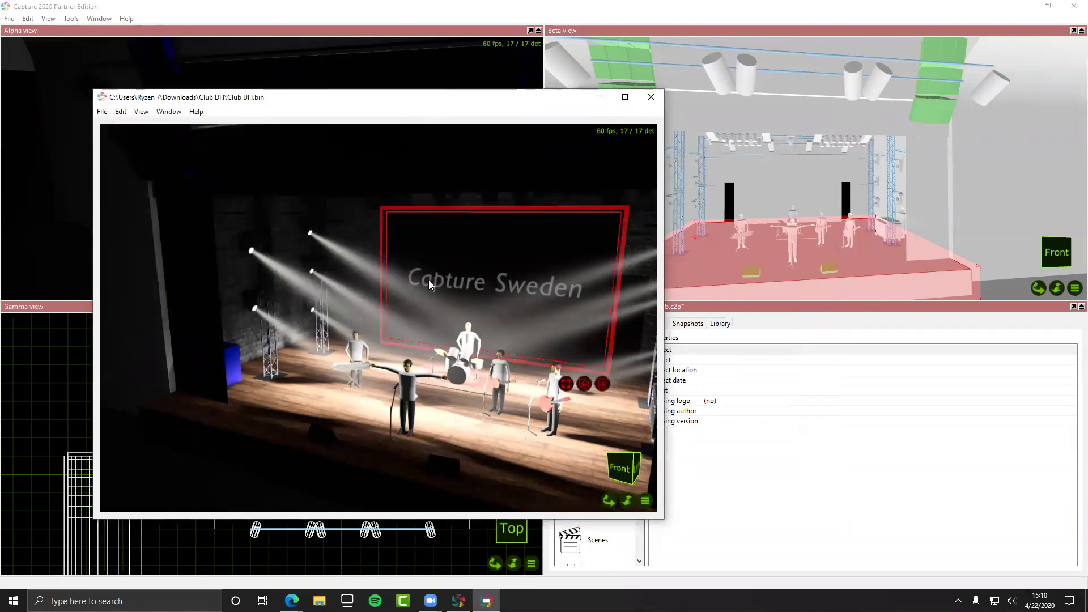
{"action": "left_click", "coordinate": [309, 183]}
{"action": "left_click", "coordinate": [285, 206]}
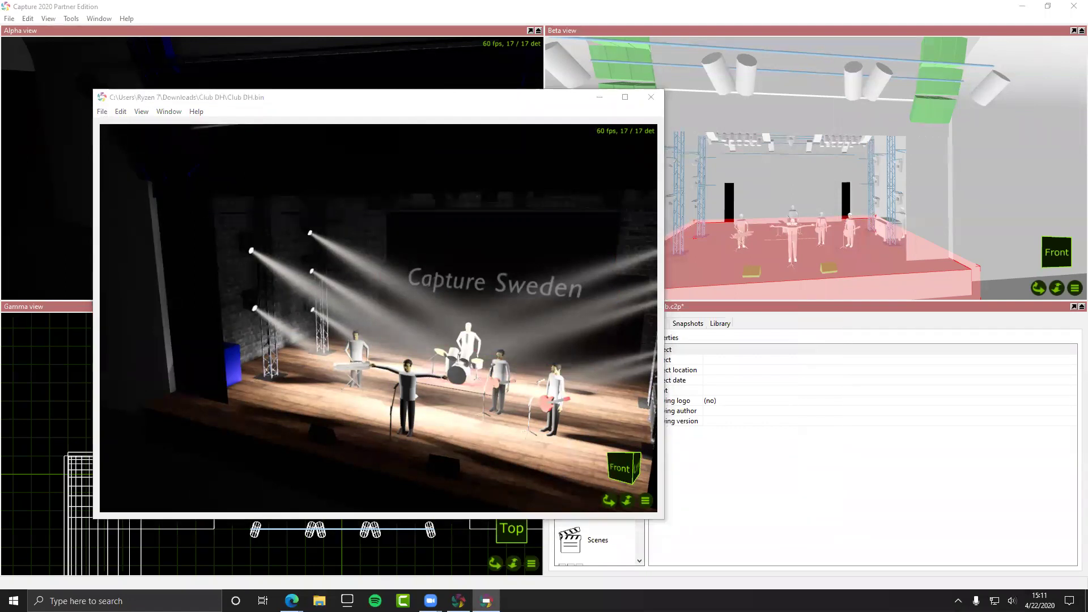
{"action": "left_click", "coordinate": [163, 112]}
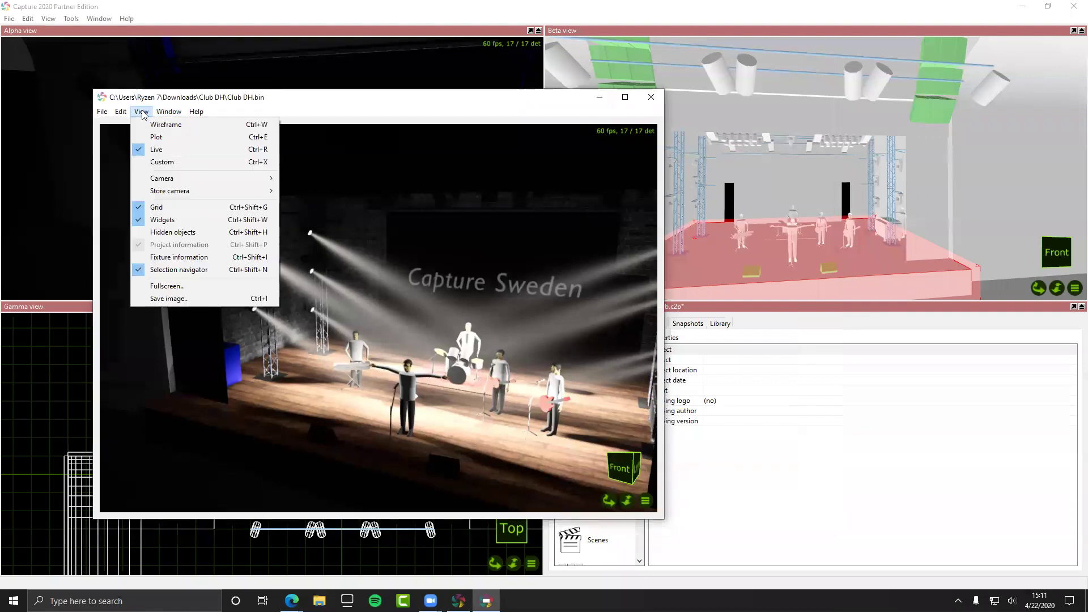
{"action": "left_click", "coordinate": [143, 114]}
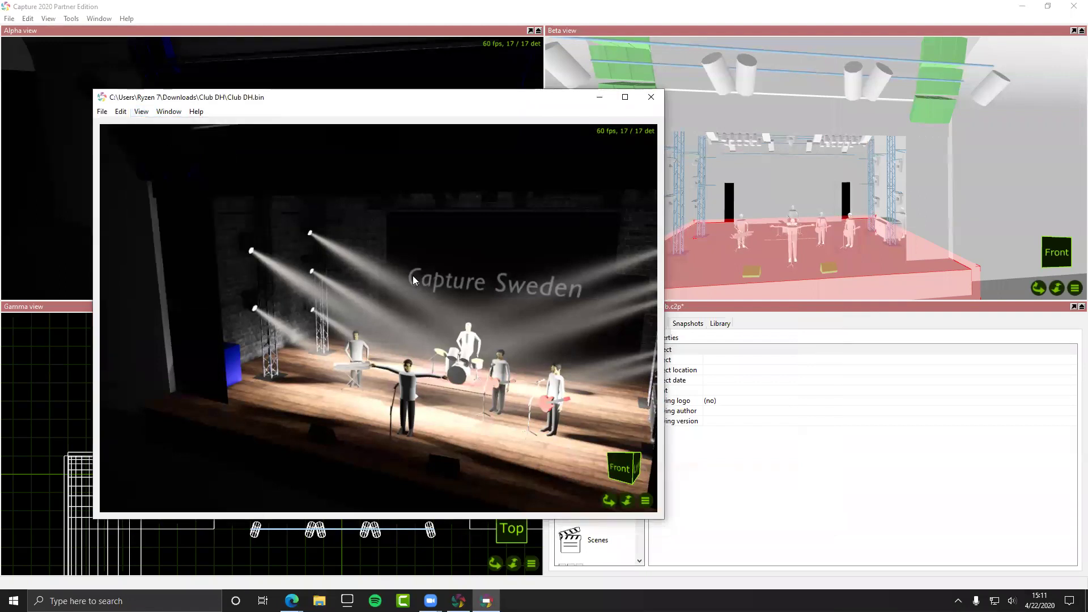
Step: View the stage from the right and front in the presentation, widening its window before closing it
{"action": "key", "text": "7"}
{"action": "key", "text": "3"}
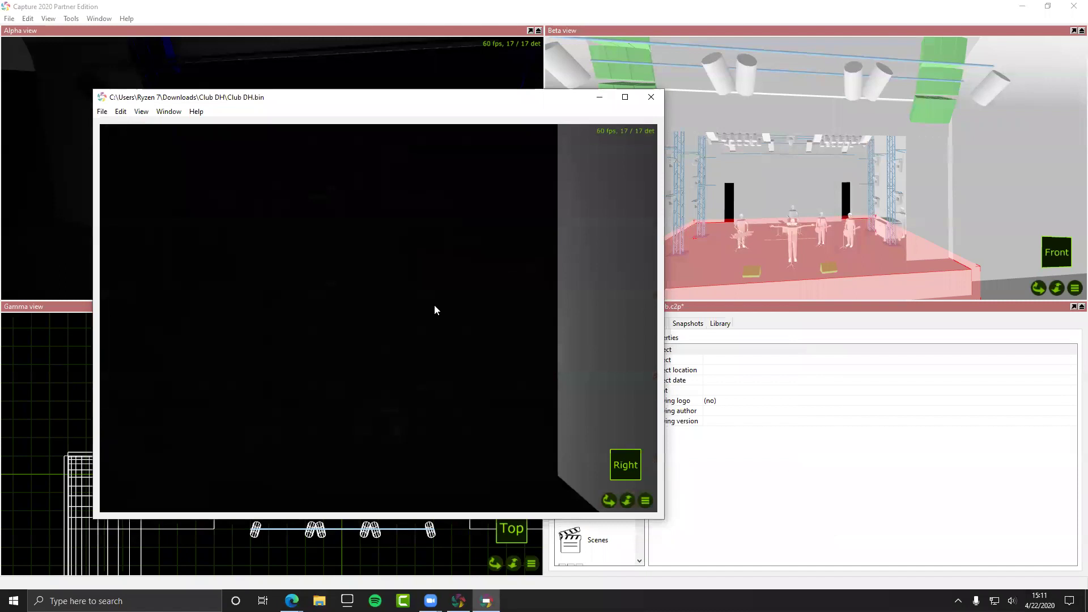
{"action": "key", "text": "1"}
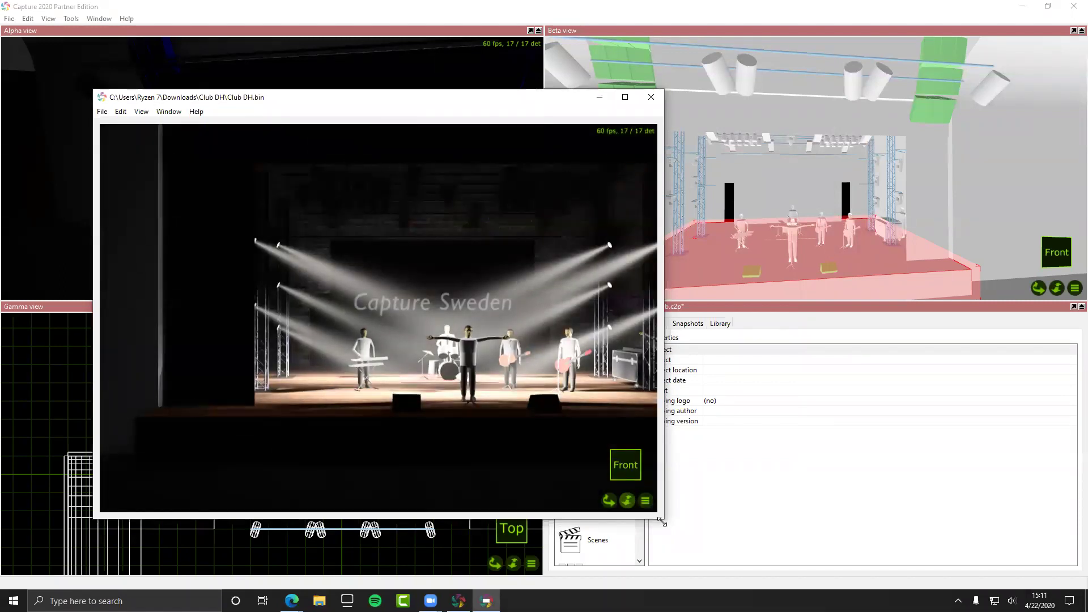
{"action": "left_click_drag", "start_coordinate": [661, 522], "coordinate": [943, 517]}
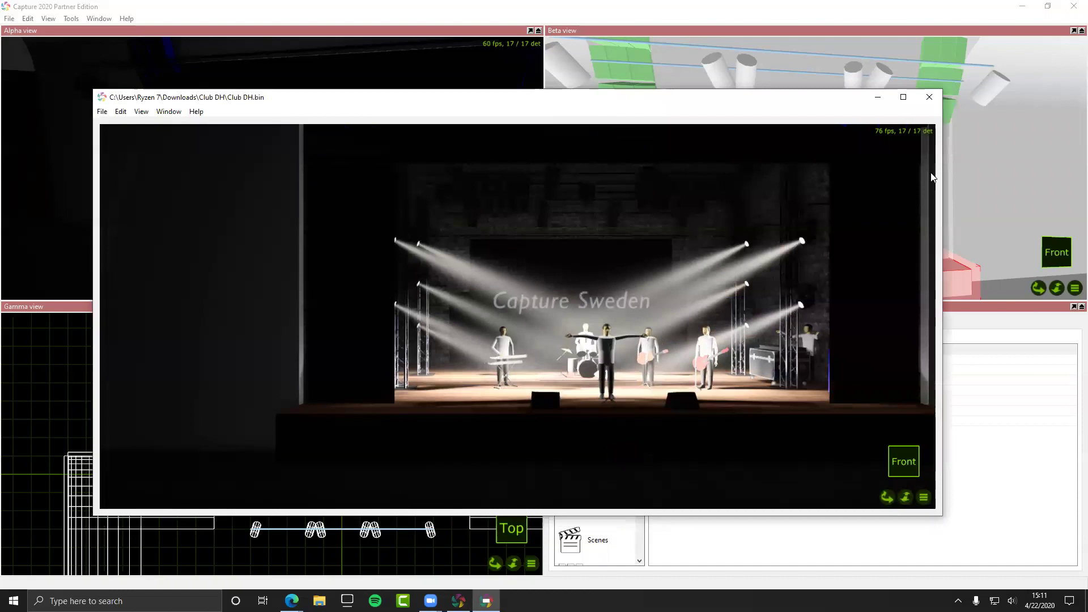
{"action": "left_click", "coordinate": [929, 96]}
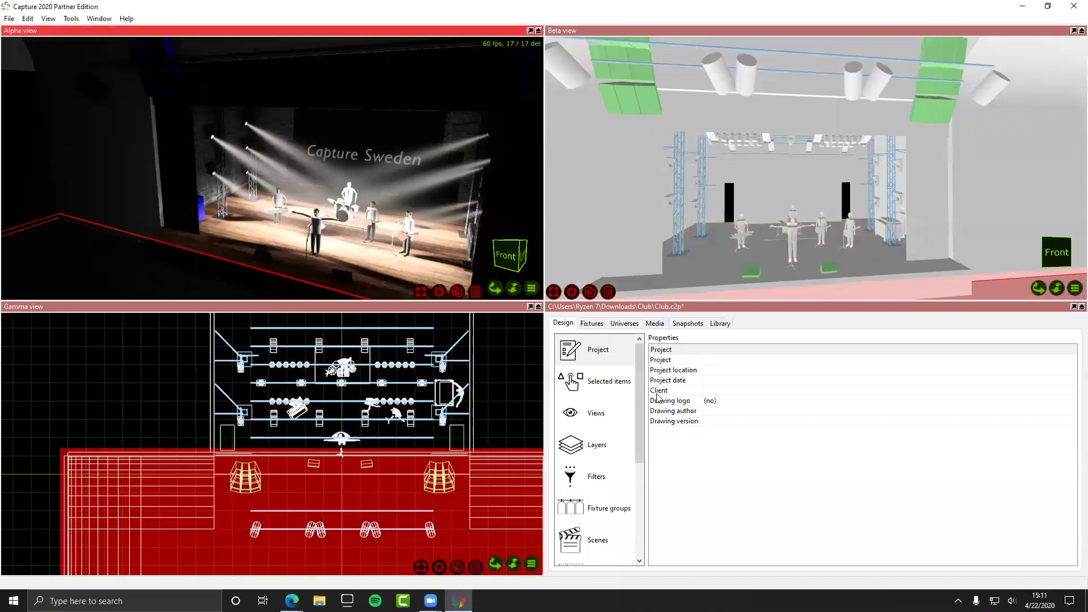
Step: Add a new custom gobo to the Club project and inspect its name and make fields
{"action": "scroll", "coordinate": [592, 425], "scroll_direction": "down", "scroll_amount": 3}
{"action": "left_click", "coordinate": [592, 427]}
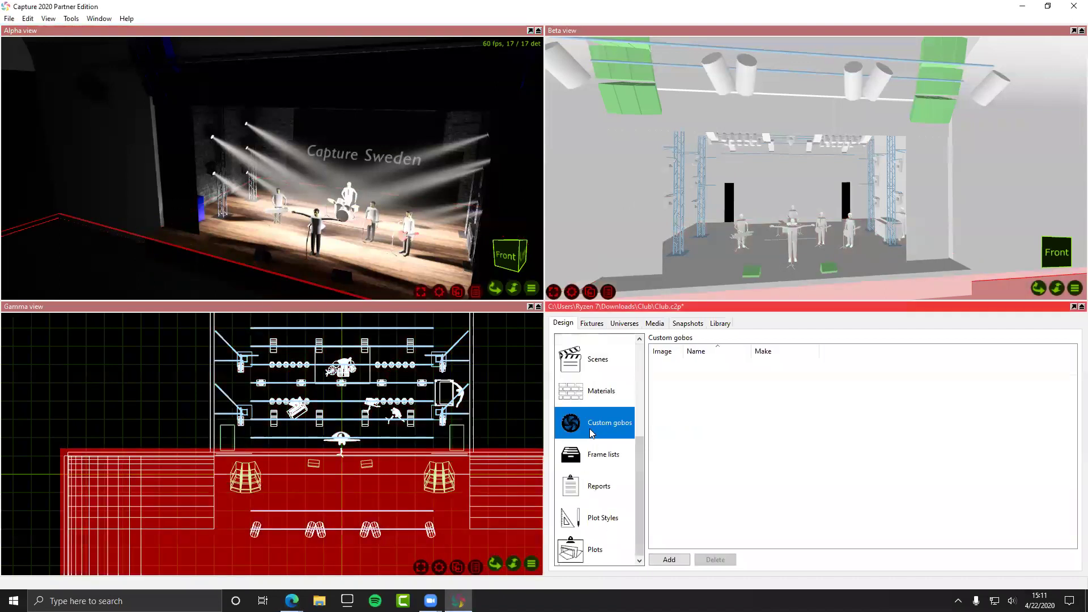
{"action": "left_click", "coordinate": [677, 560]}
{"action": "left_click", "coordinate": [733, 364]}
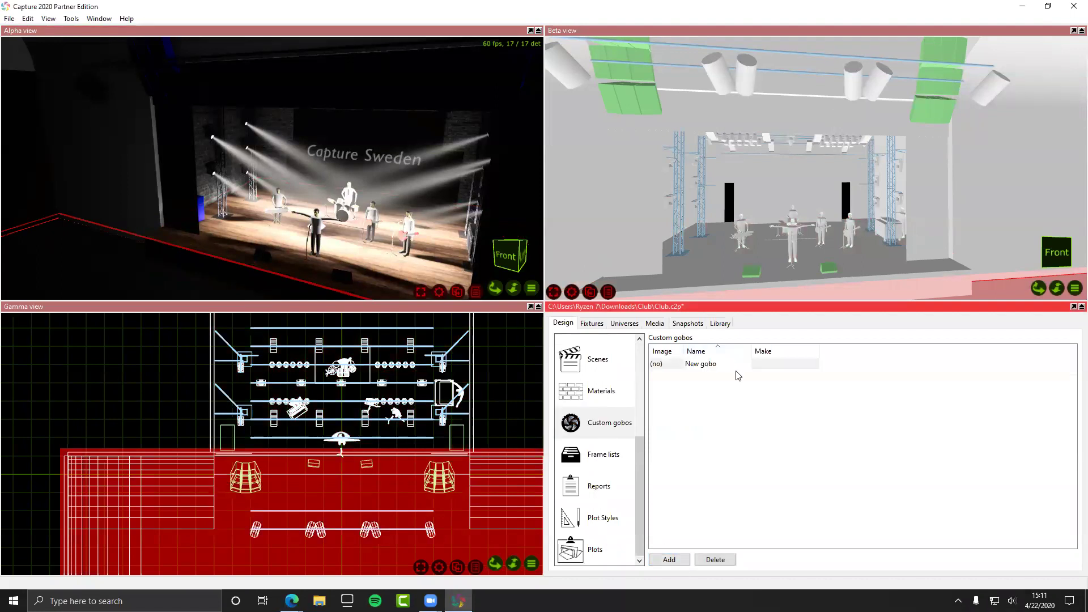
{"action": "left_click", "coordinate": [768, 364]}
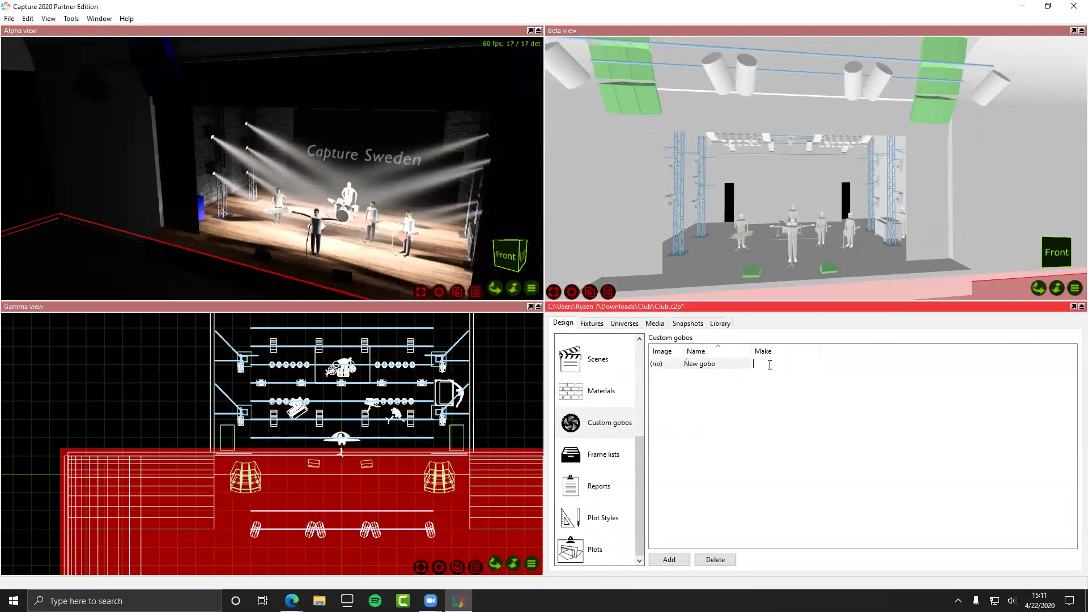
Step: Try to load the logo-elation image from Downloads into the new custom gobo
{"action": "double_click", "coordinate": [657, 364]}
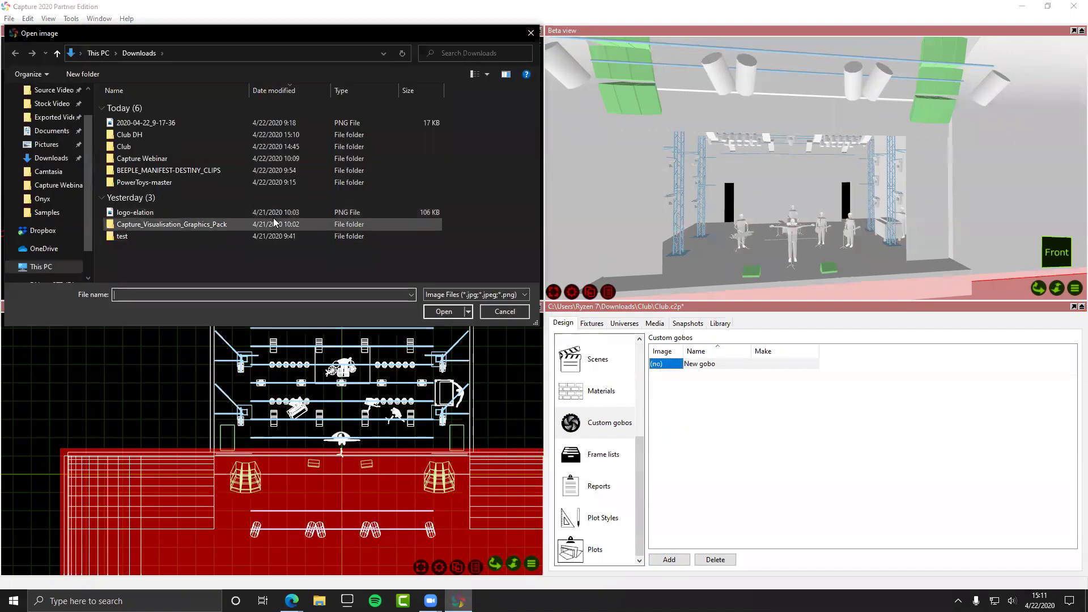
{"action": "double_click", "coordinate": [183, 212]}
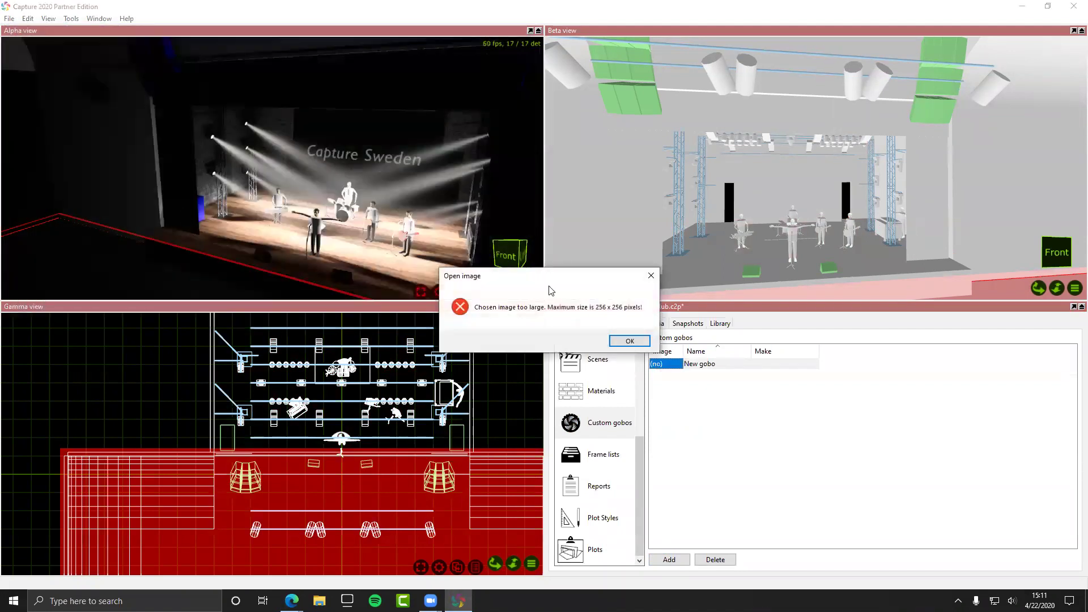
{"action": "left_click", "coordinate": [629, 340]}
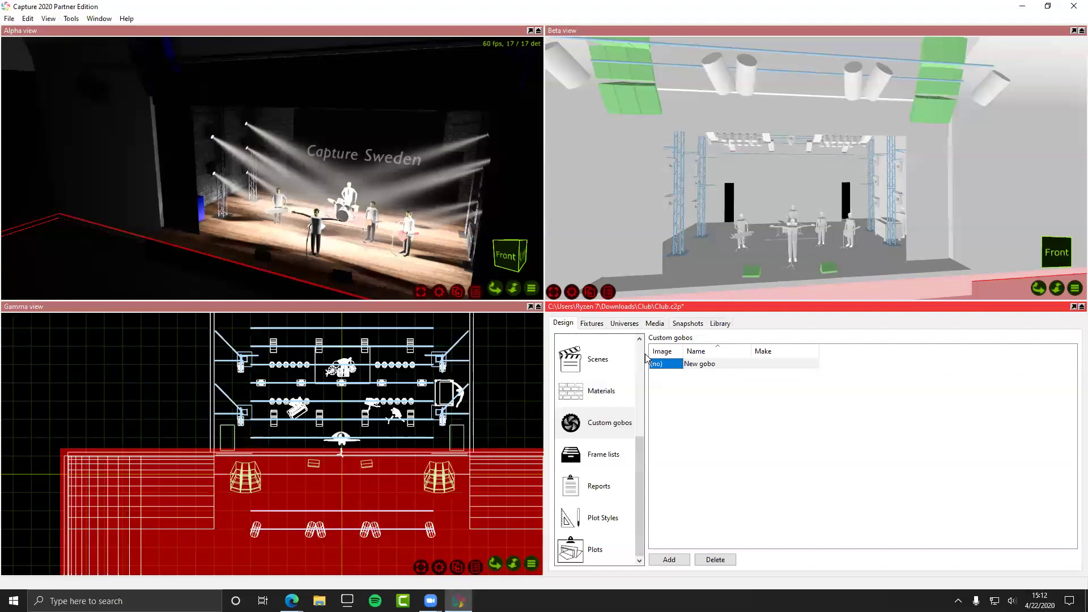
Step: Check which image file types the custom gobo accepts and leave its image unassigned
{"action": "left_click", "coordinate": [661, 370]}
{"action": "left_click", "coordinate": [661, 369]}
{"action": "left_click", "coordinate": [505, 296]}
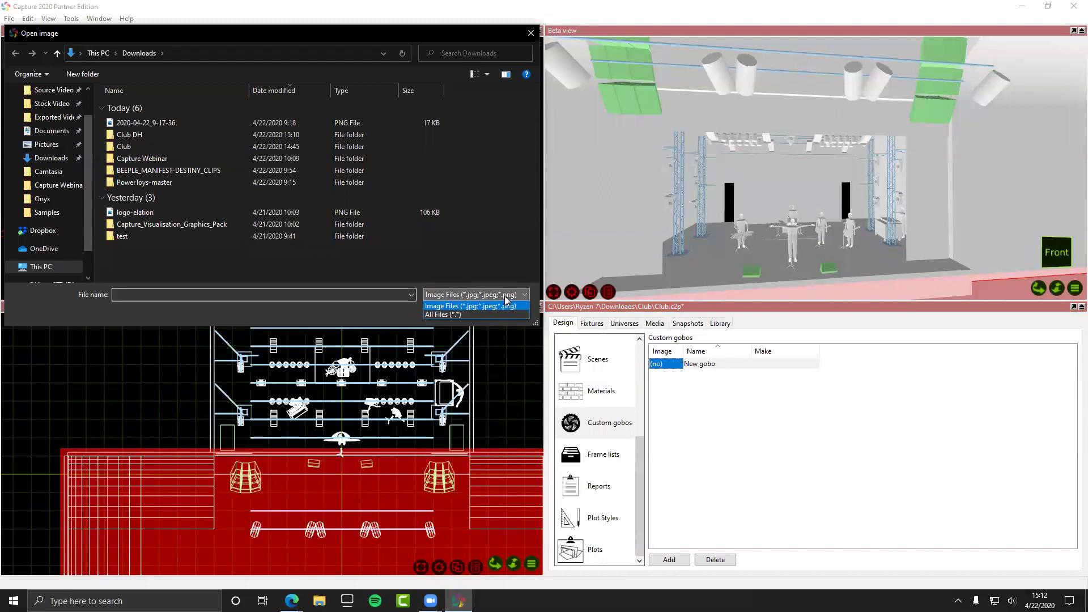
{"action": "left_click", "coordinate": [506, 293]}
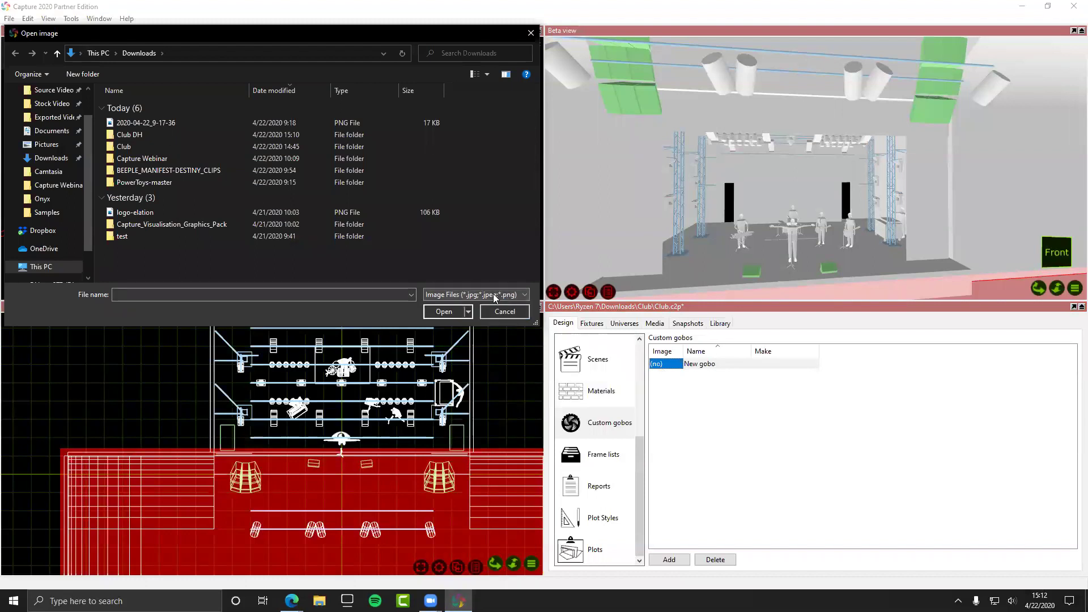
{"action": "left_click", "coordinate": [231, 213]}
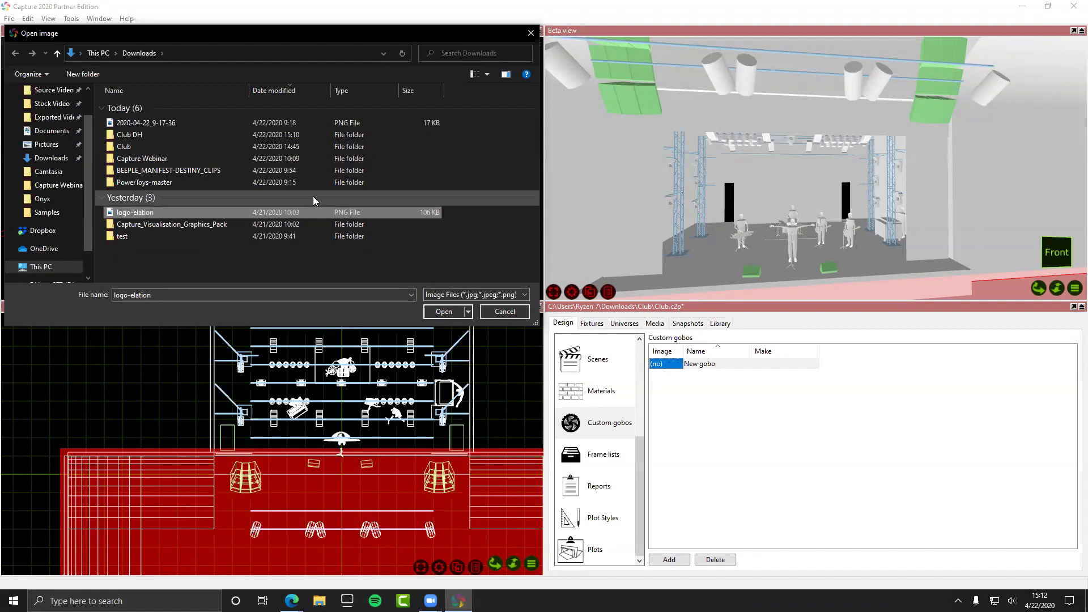
{"action": "key", "text": "Escape"}
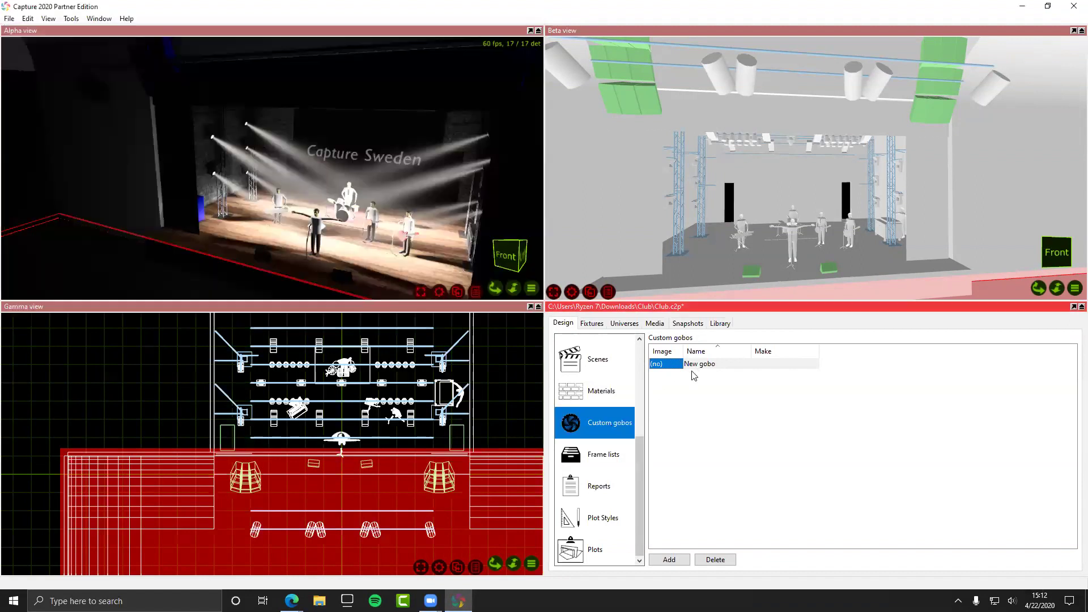
Step: Add a second custom gobo to the project's gobo list
{"action": "scroll", "coordinate": [608, 401], "scroll_direction": "up", "scroll_amount": 3}
{"action": "scroll", "coordinate": [608, 401], "scroll_direction": "down", "scroll_amount": 3}
{"action": "left_click", "coordinate": [688, 563]}
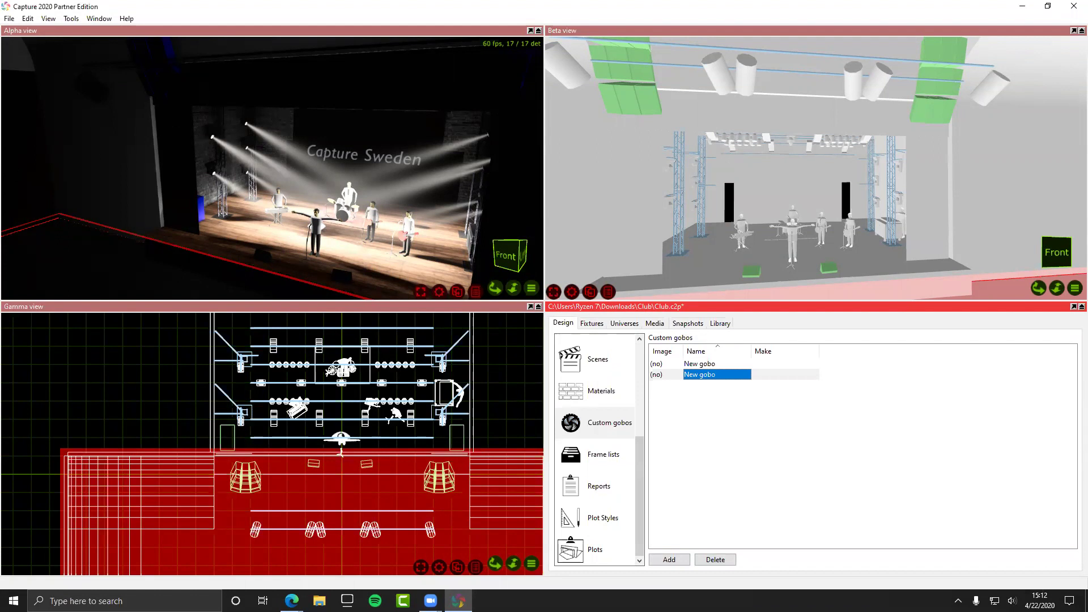
Step: Select the Studio Color 575 fixture on the stage truss and examine its control attributes in the Alpha view
{"action": "left_click", "coordinate": [213, 140]}
{"action": "left_click", "coordinate": [164, 152]}
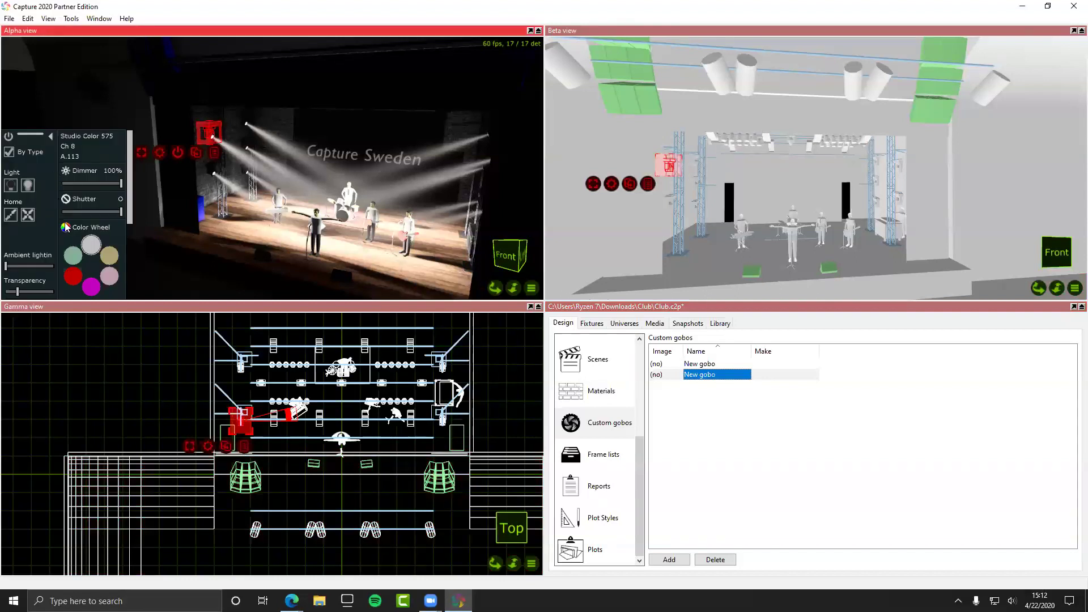
{"action": "scroll", "coordinate": [72, 233], "scroll_direction": "down", "scroll_amount": 3}
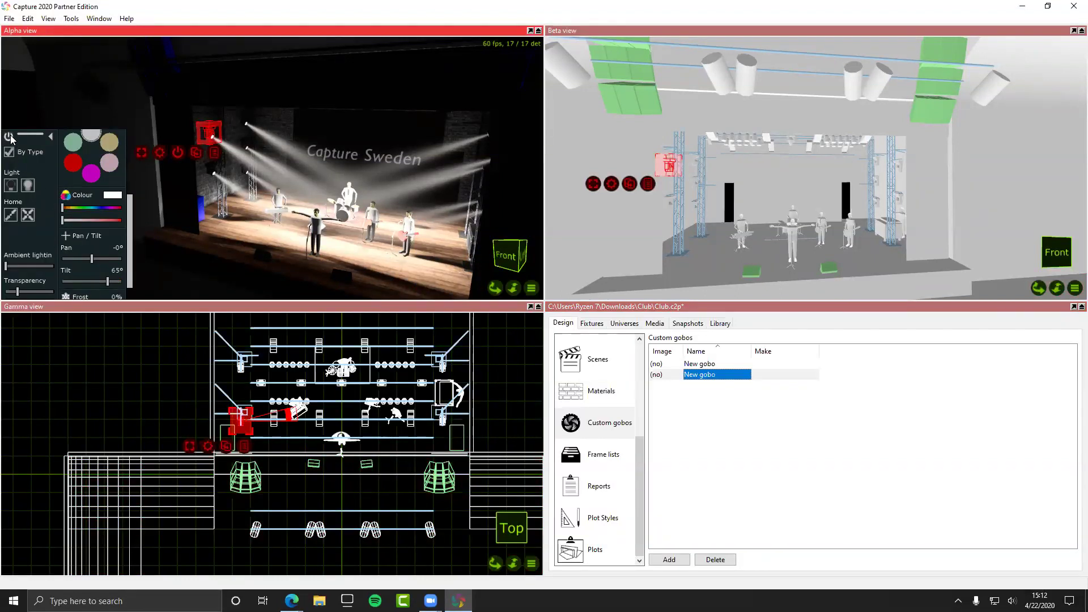
{"action": "left_click", "coordinate": [91, 152]}
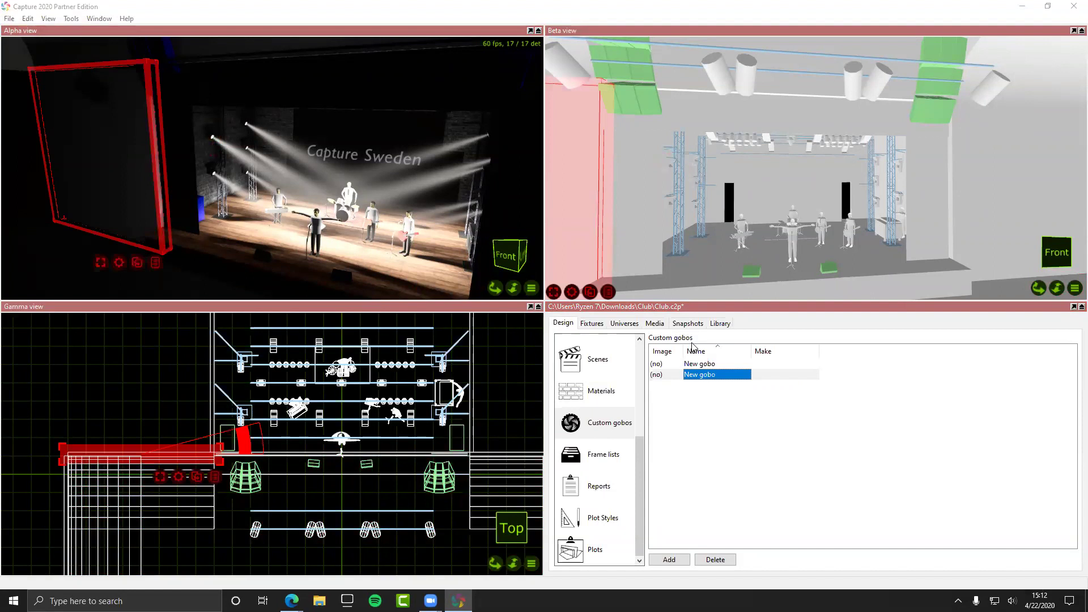
Step: Review the project's scenes and their additional options, along with its project properties, fixtures and library
{"action": "scroll", "coordinate": [583, 389], "scroll_direction": "up", "scroll_amount": 3}
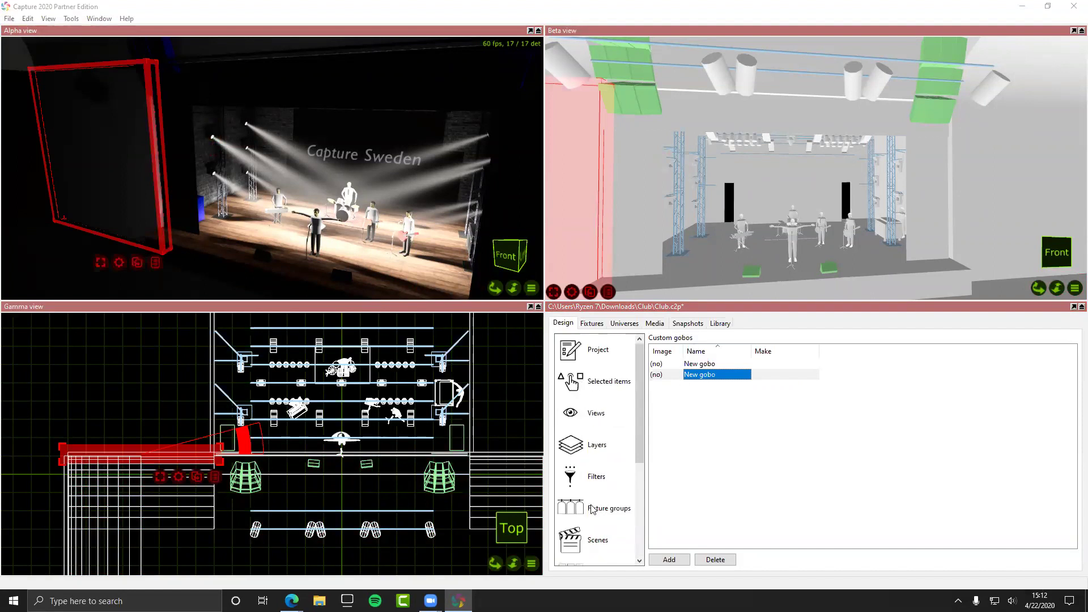
{"action": "left_click", "coordinate": [607, 545]}
{"action": "left_click", "coordinate": [763, 560]}
{"action": "left_click", "coordinate": [769, 559]}
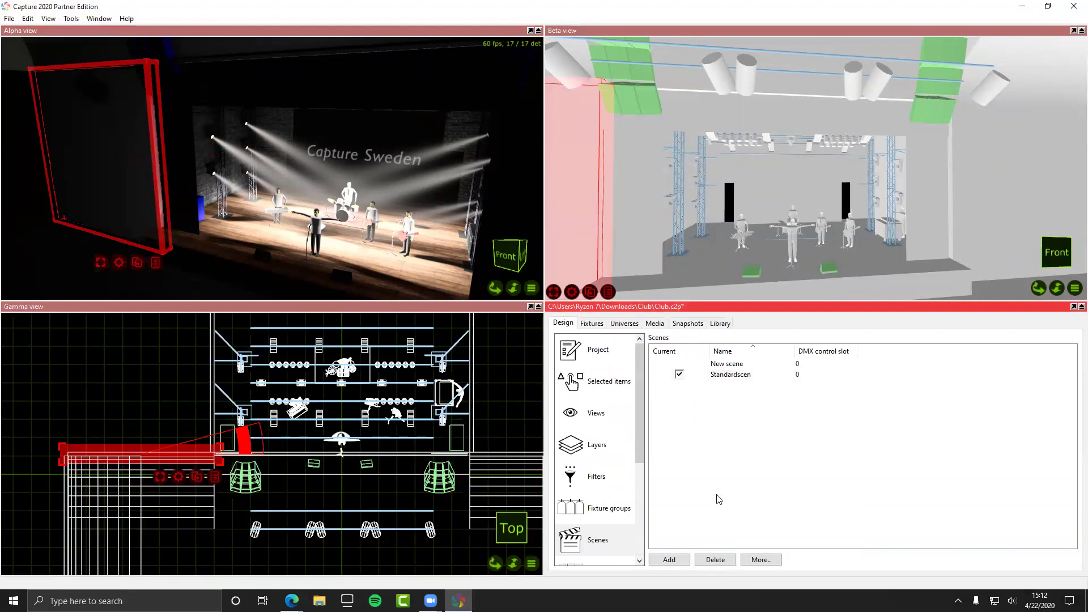
{"action": "left_click", "coordinate": [603, 350]}
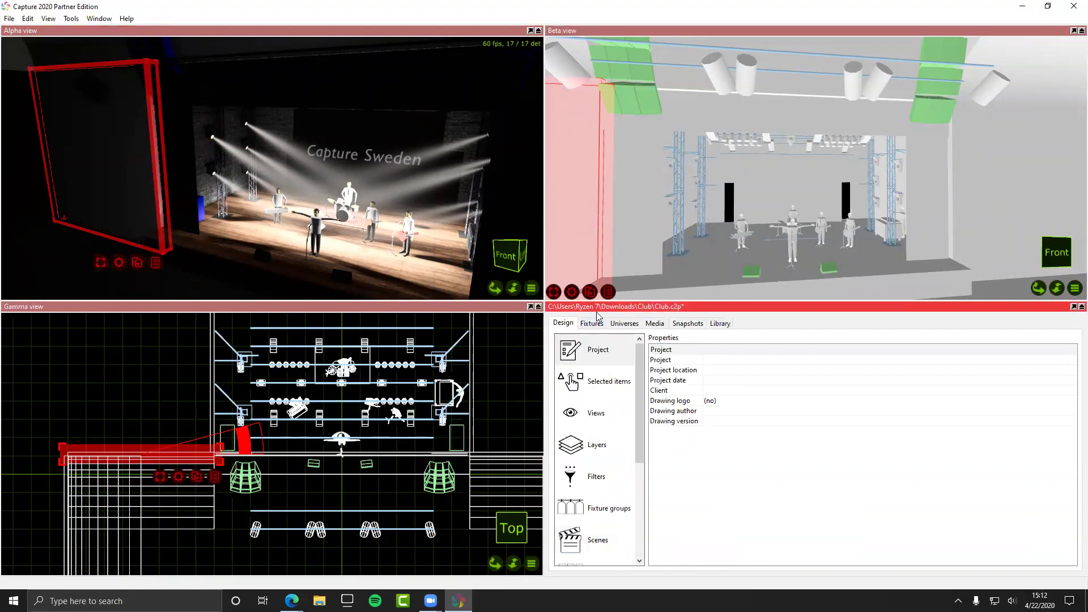
{"action": "left_click", "coordinate": [599, 323]}
{"action": "left_click", "coordinate": [719, 323]}
Step: Record a still snapshot of the current lighting under its default name and play it back
{"action": "left_click", "coordinate": [687, 323]}
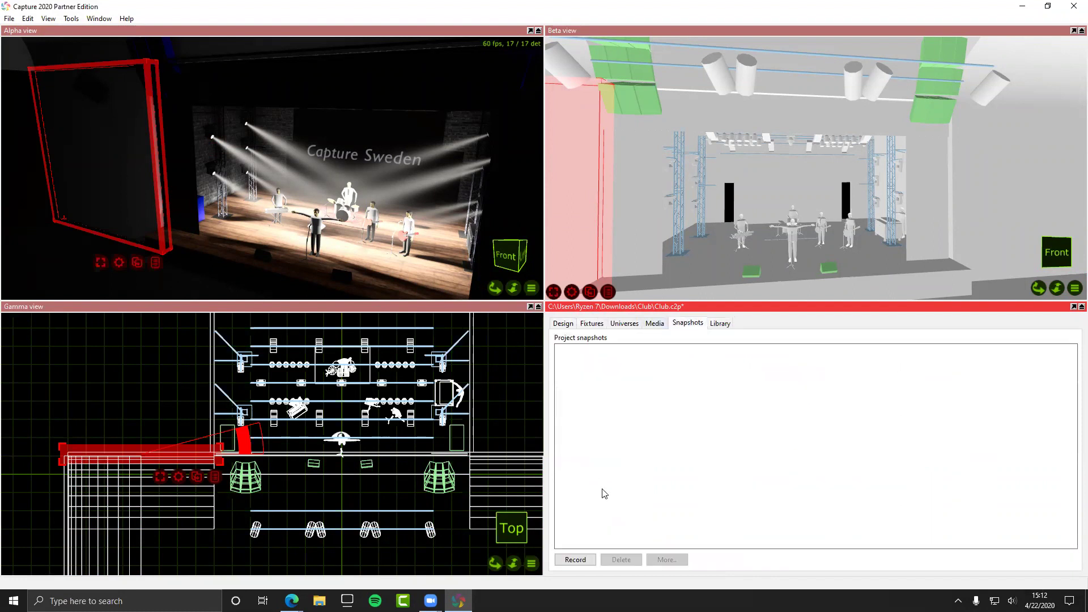
{"action": "left_click", "coordinate": [581, 560]}
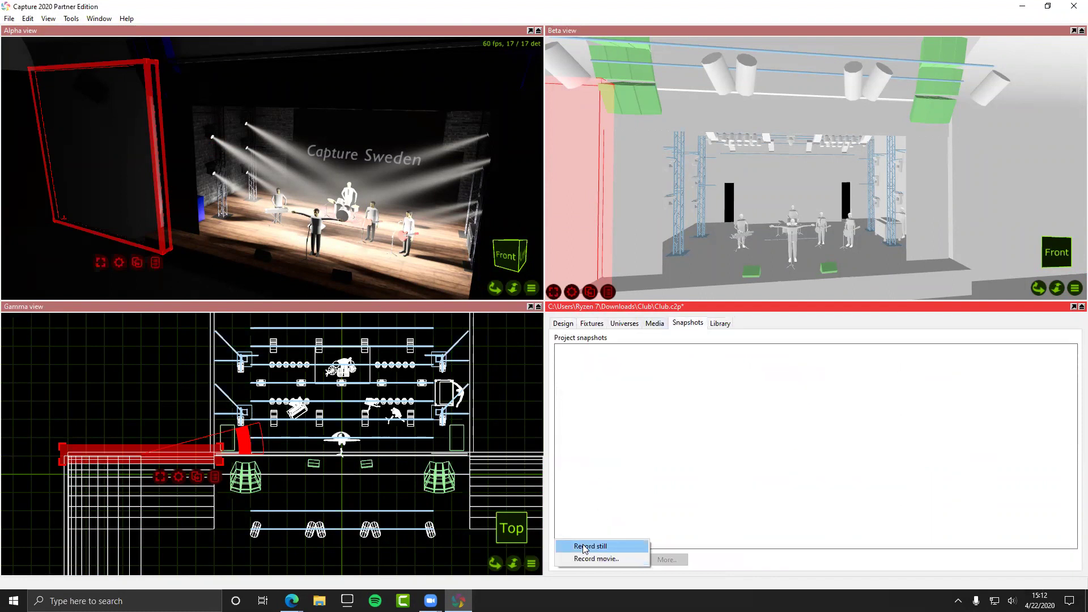
{"action": "left_click", "coordinate": [589, 546]}
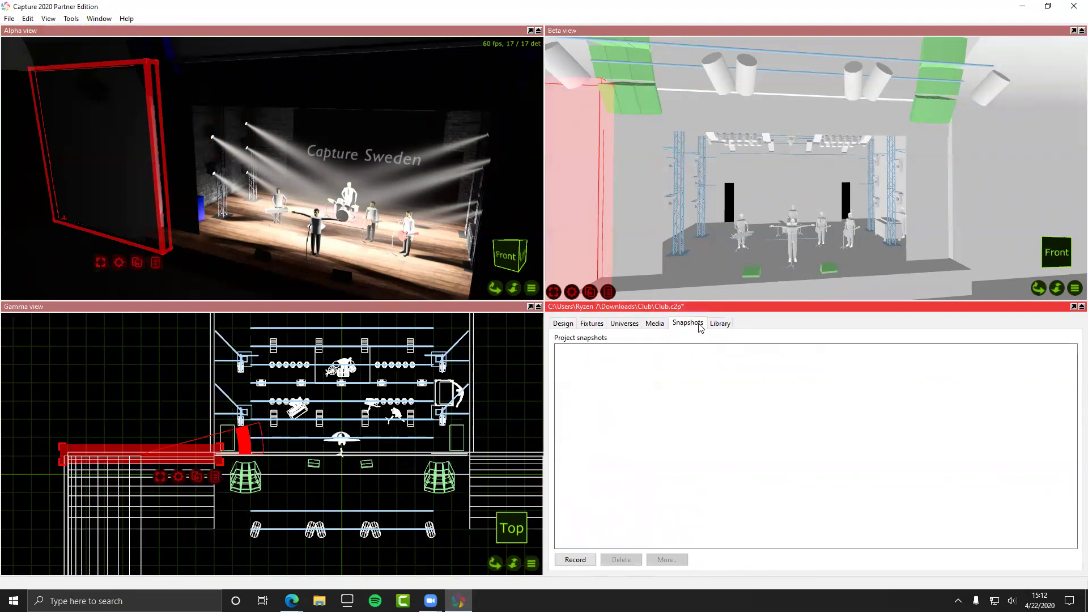
{"action": "left_click", "coordinate": [578, 560]}
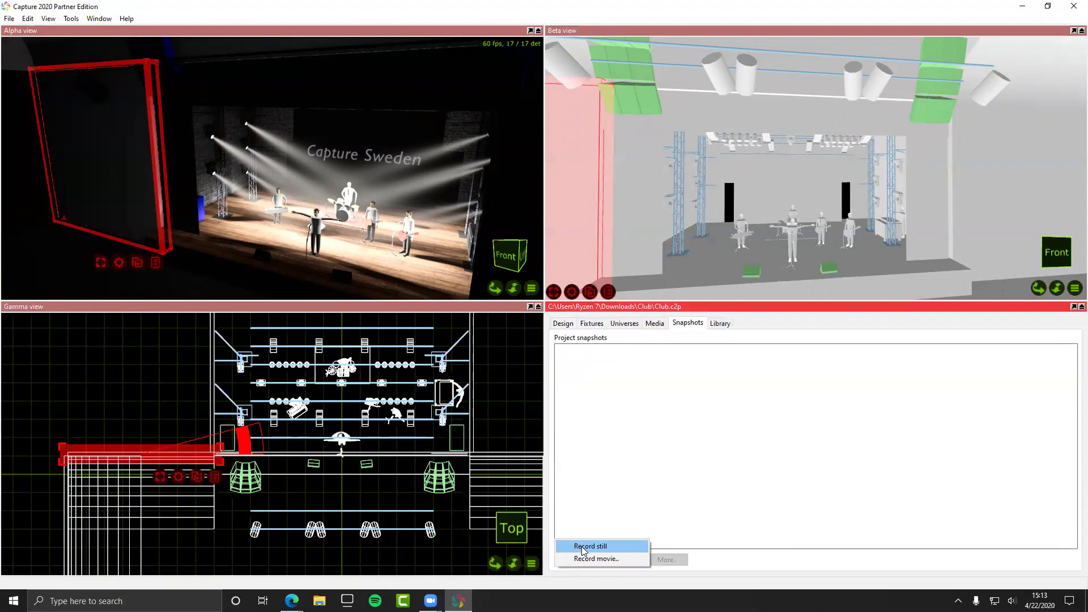
{"action": "left_click", "coordinate": [580, 546]}
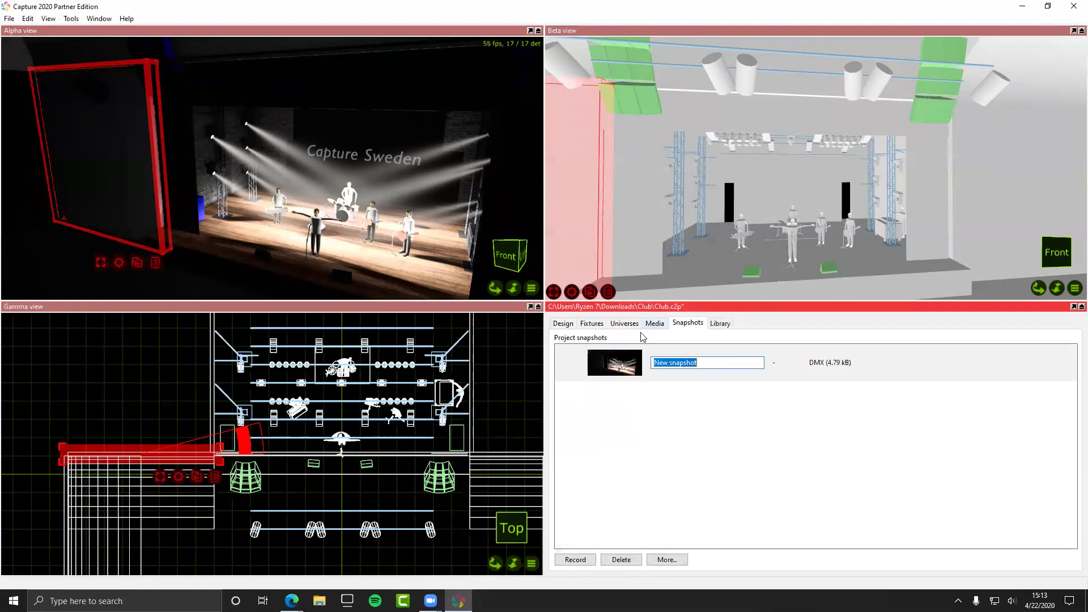
{"action": "left_click", "coordinate": [665, 389]}
{"action": "left_click", "coordinate": [615, 375]}
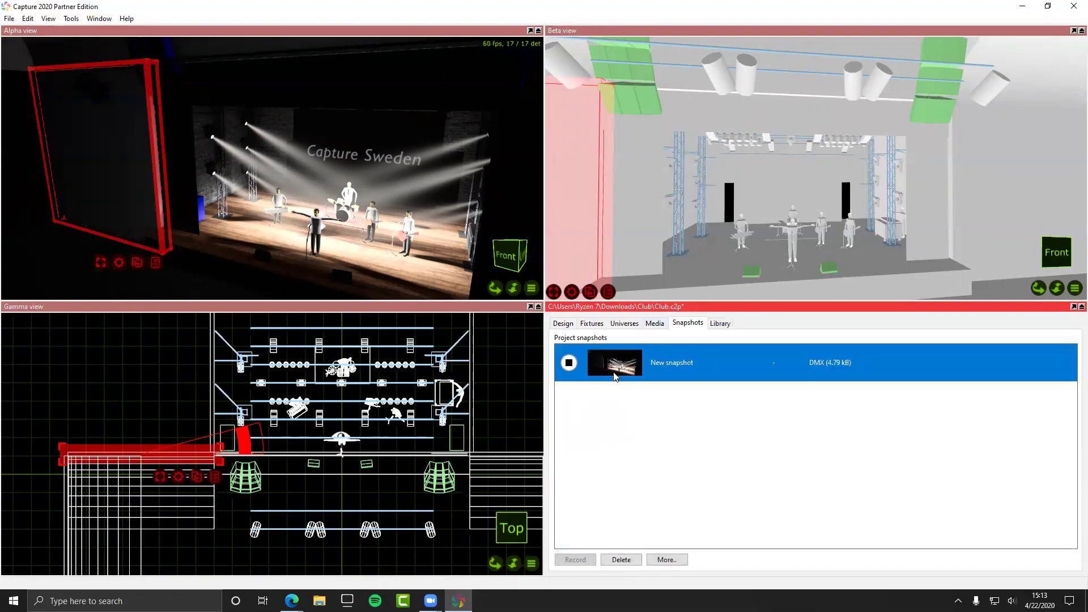
{"action": "right_click", "coordinate": [688, 361]}
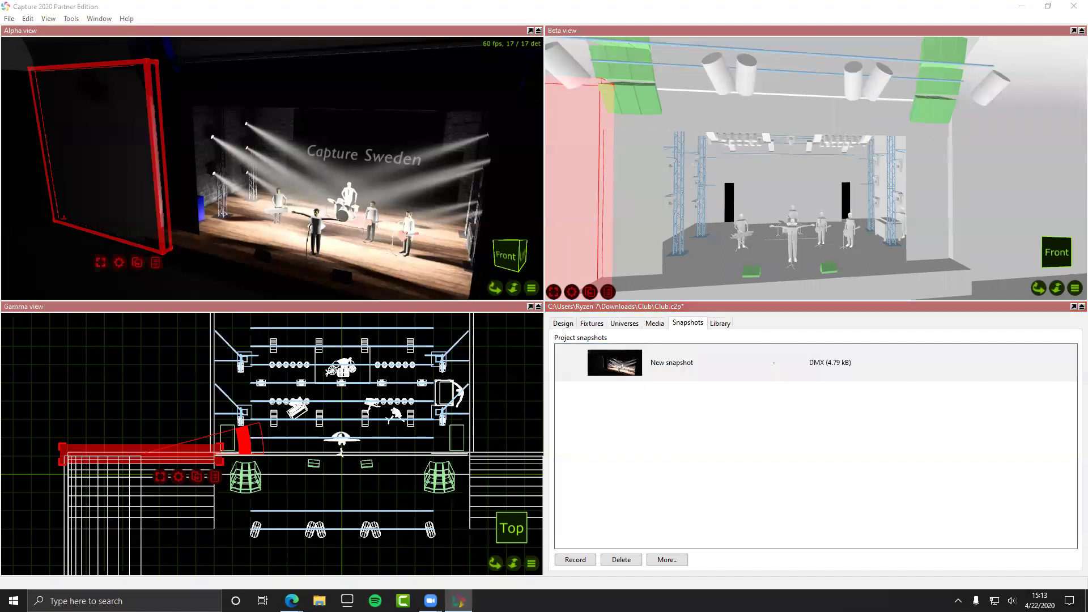
Step: Recall the DMX values stored in the recorded snapshot
{"action": "left_click", "coordinate": [678, 368]}
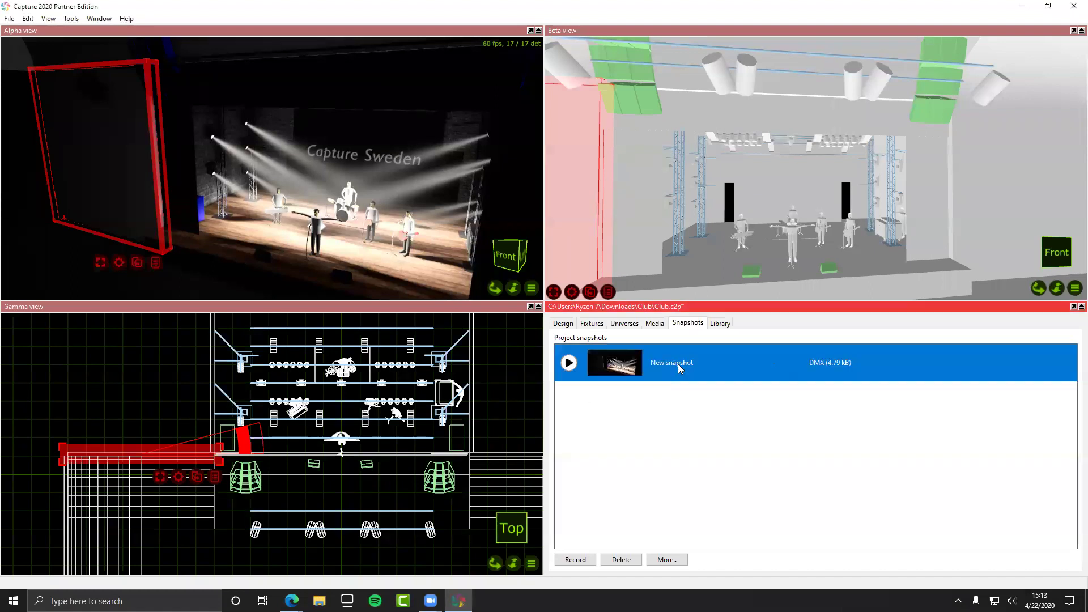
{"action": "mouse_move", "coordinate": [803, 358]}
{"action": "right_click", "coordinate": [738, 365]}
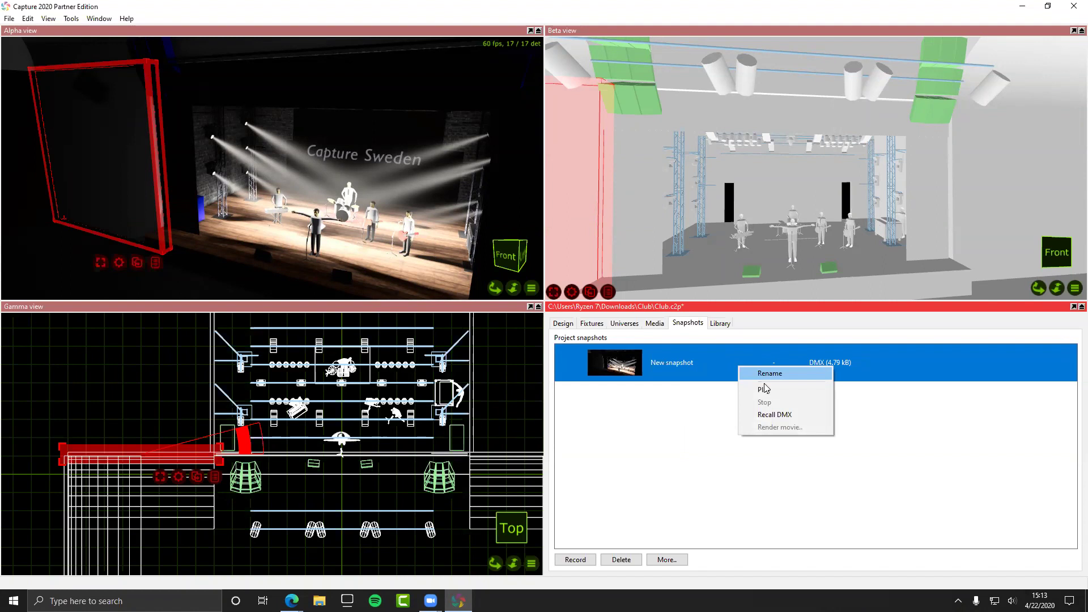
{"action": "left_click", "coordinate": [669, 368]}
{"action": "left_click", "coordinate": [667, 559]}
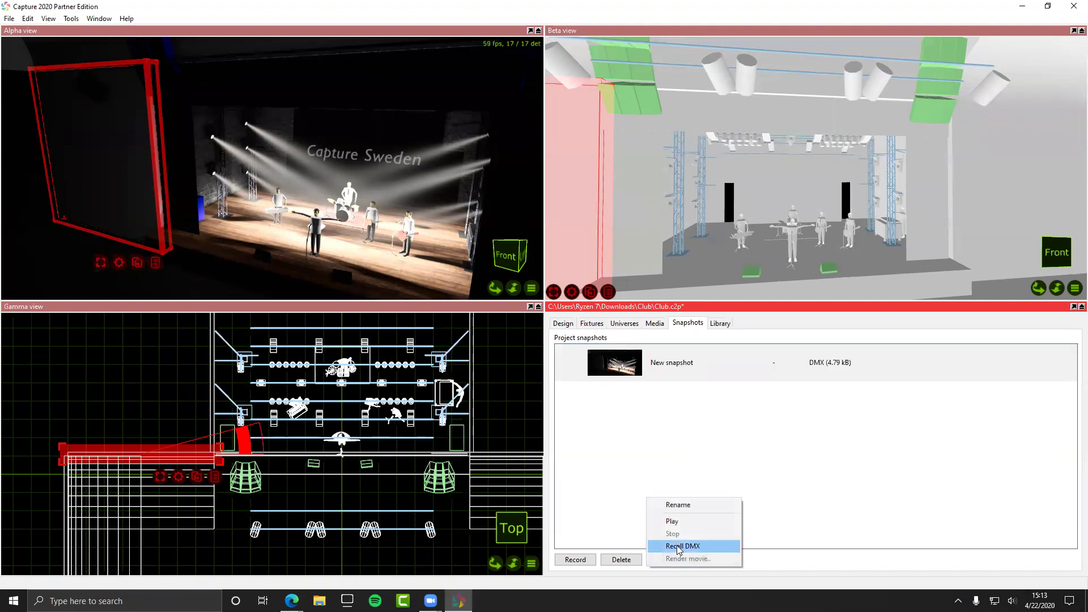
{"action": "left_click", "coordinate": [680, 545]}
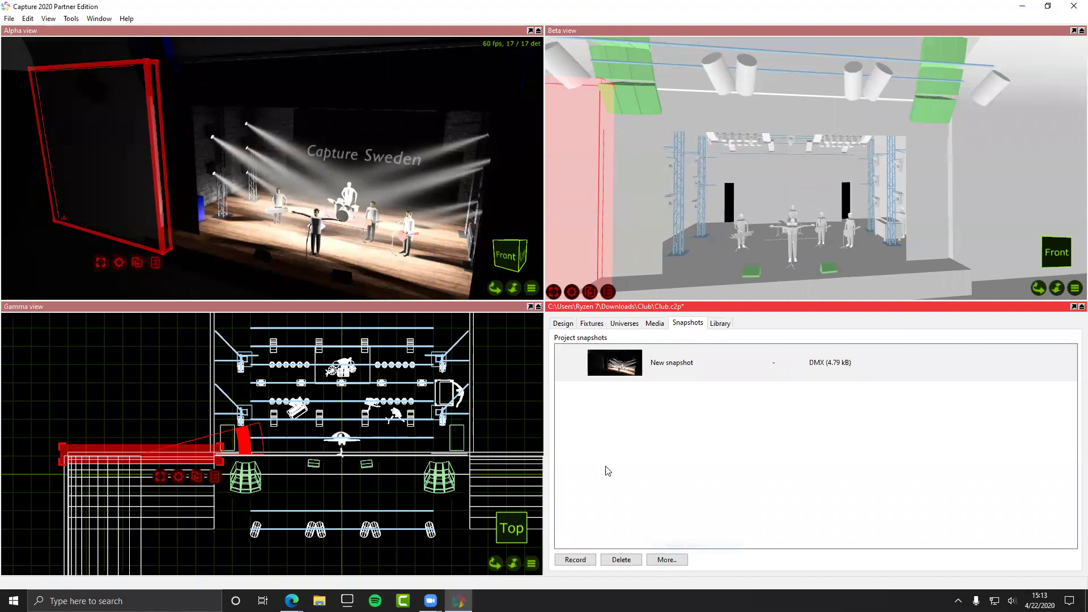
Step: Review the project's universes and its list of design categories
{"action": "left_click", "coordinate": [592, 323]}
{"action": "left_click", "coordinate": [623, 323]}
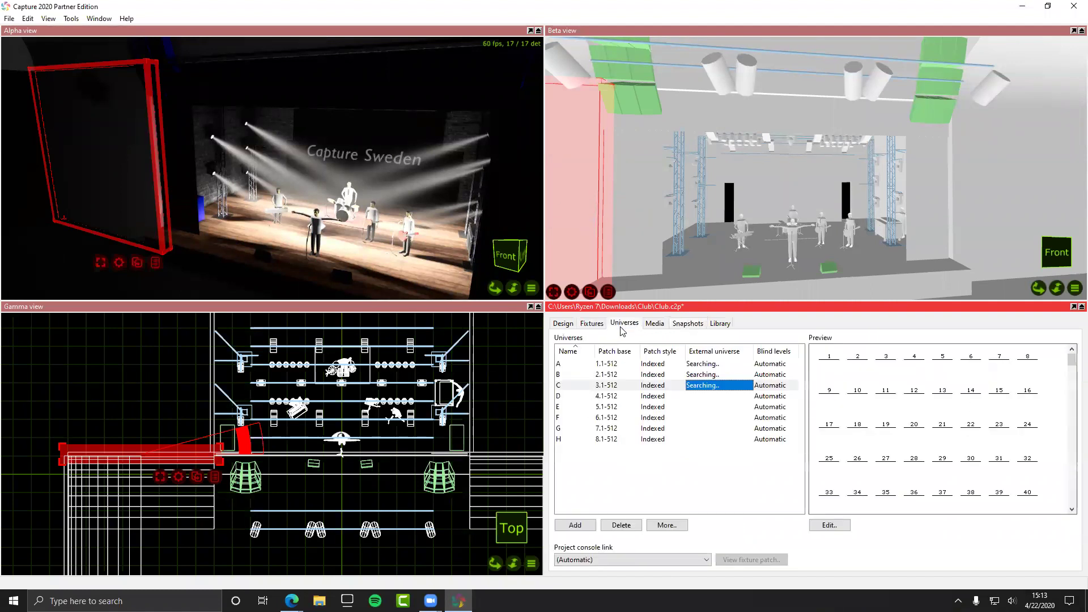
{"action": "left_click", "coordinate": [564, 324]}
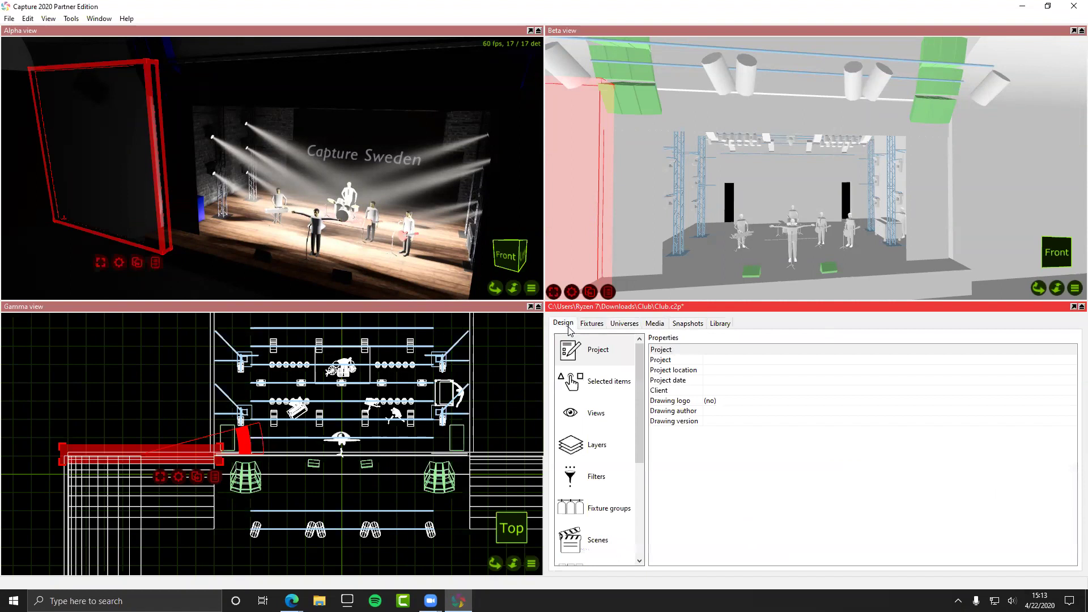
{"action": "scroll", "coordinate": [582, 371], "scroll_direction": "down", "scroll_amount": 3}
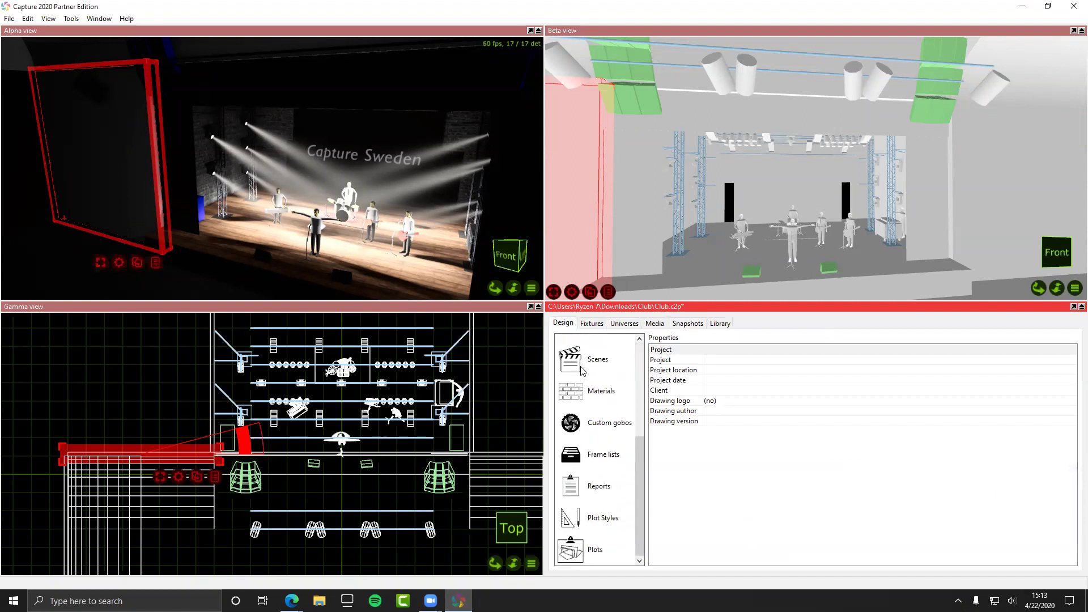
{"action": "scroll", "coordinate": [590, 391], "scroll_direction": "up", "scroll_amount": 3}
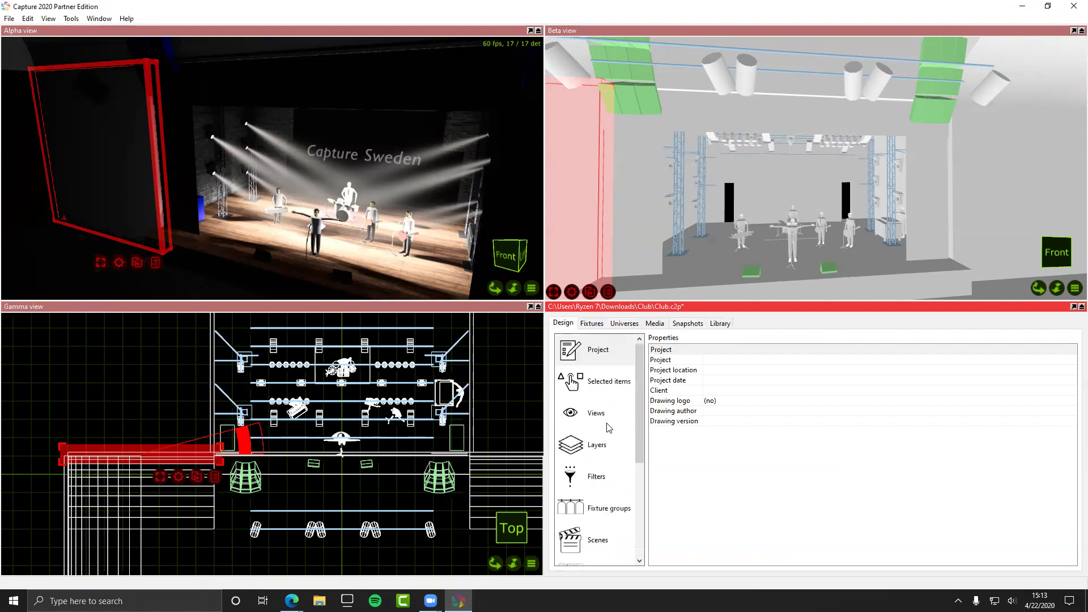
Step: Examine the Alpha view's display options and its Save Image dialog without saving, along with the Beta view's display options
{"action": "left_click", "coordinate": [527, 288]}
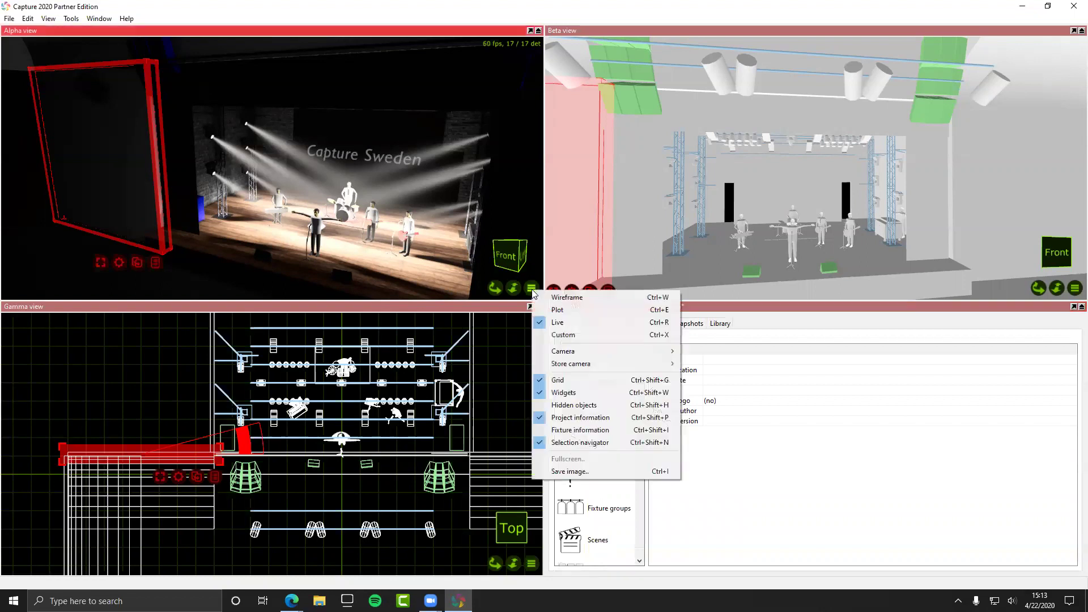
{"action": "left_click", "coordinate": [488, 267]}
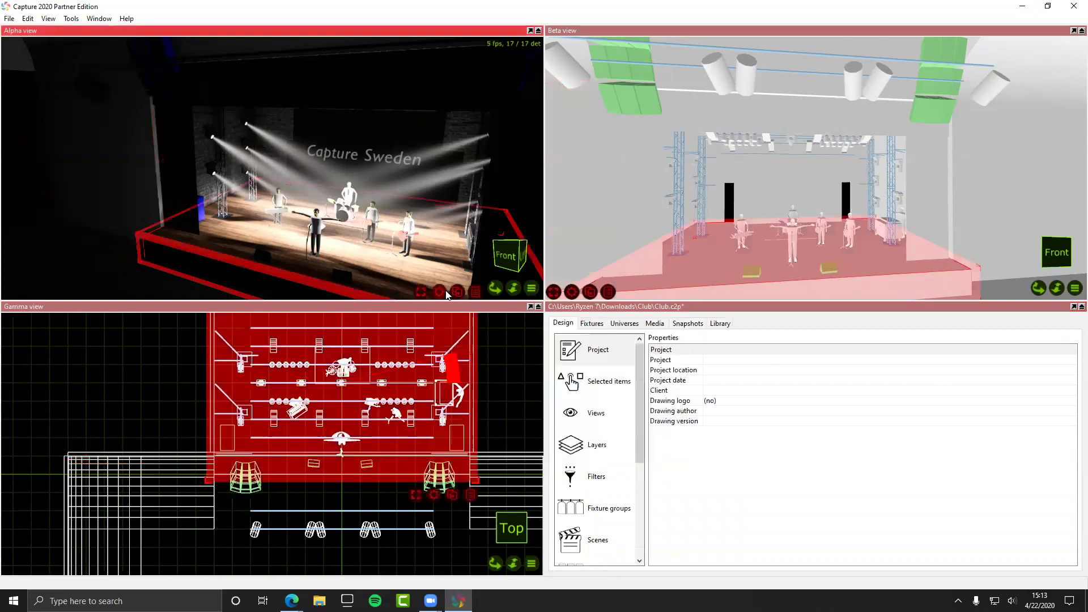
{"action": "left_click", "coordinate": [22, 252]}
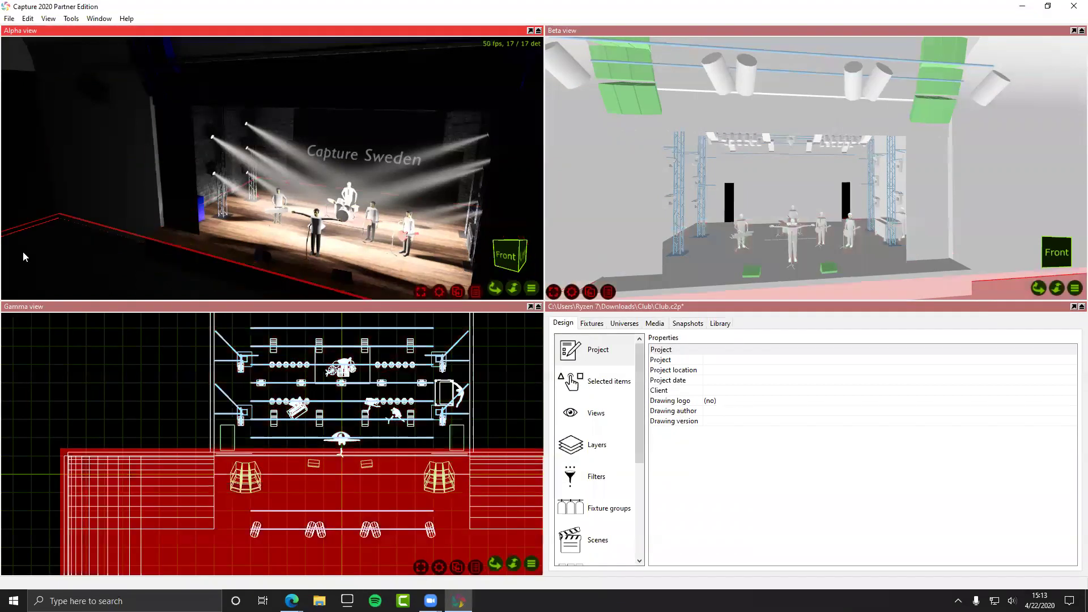
{"action": "left_click", "coordinate": [531, 288]}
{"action": "left_click", "coordinate": [570, 474]}
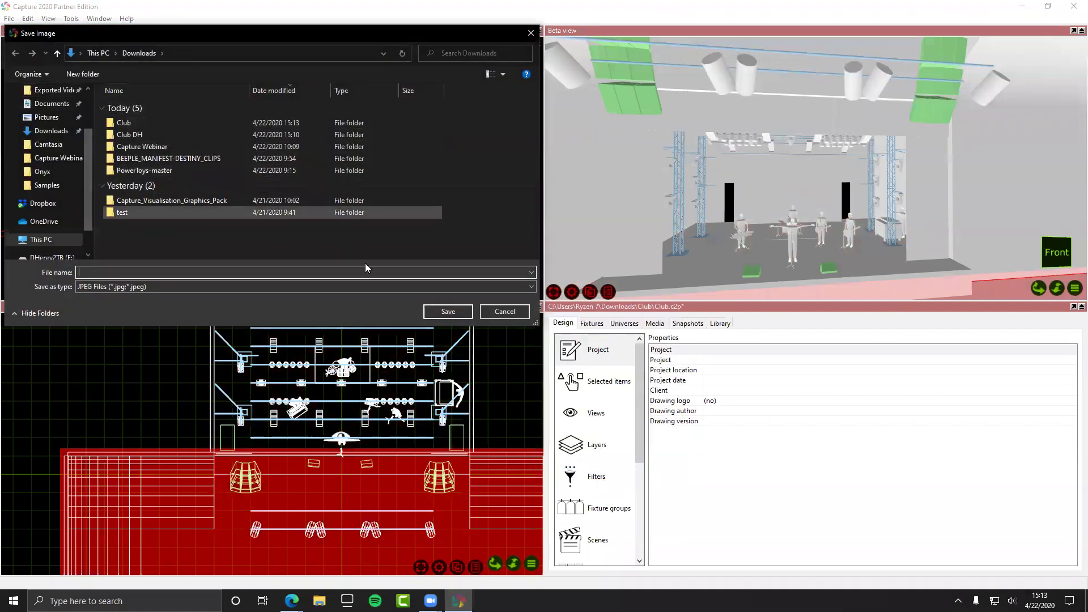
{"action": "left_click", "coordinate": [504, 311]}
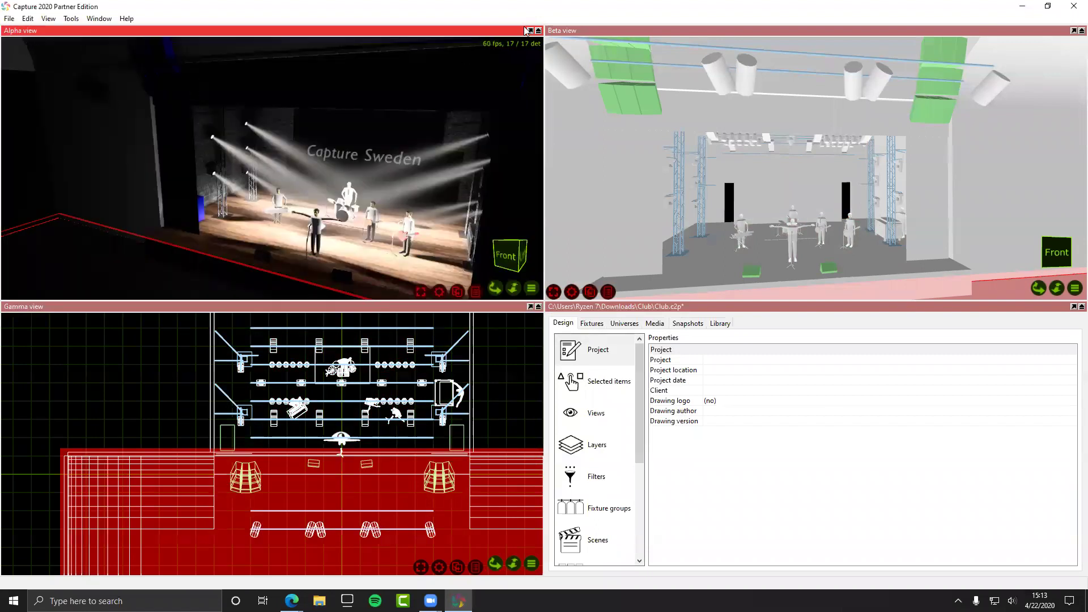
{"action": "left_click", "coordinate": [1075, 288]}
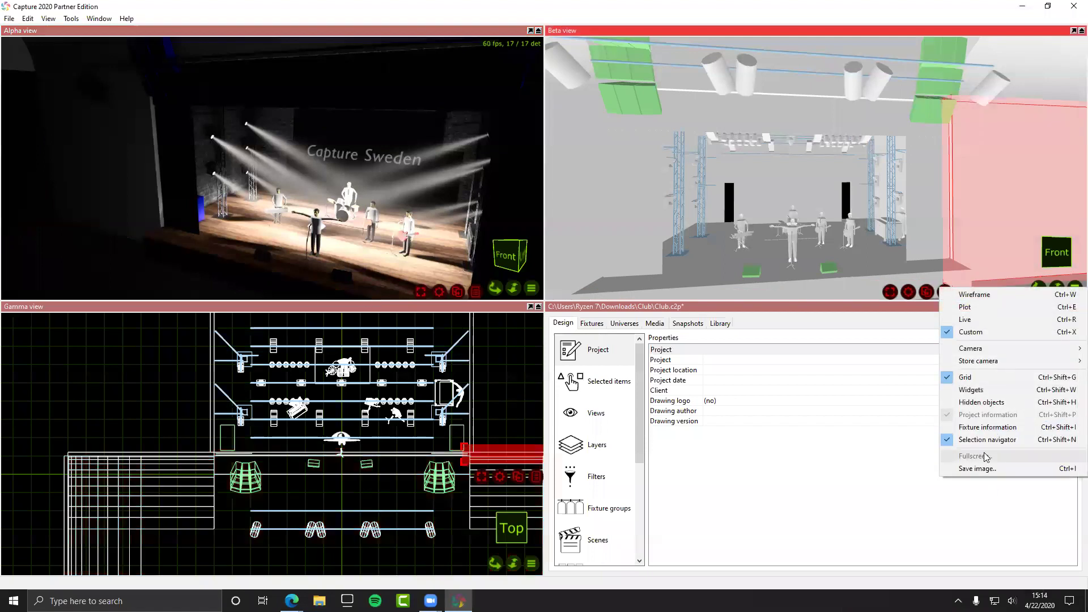
{"action": "left_click", "coordinate": [618, 253]}
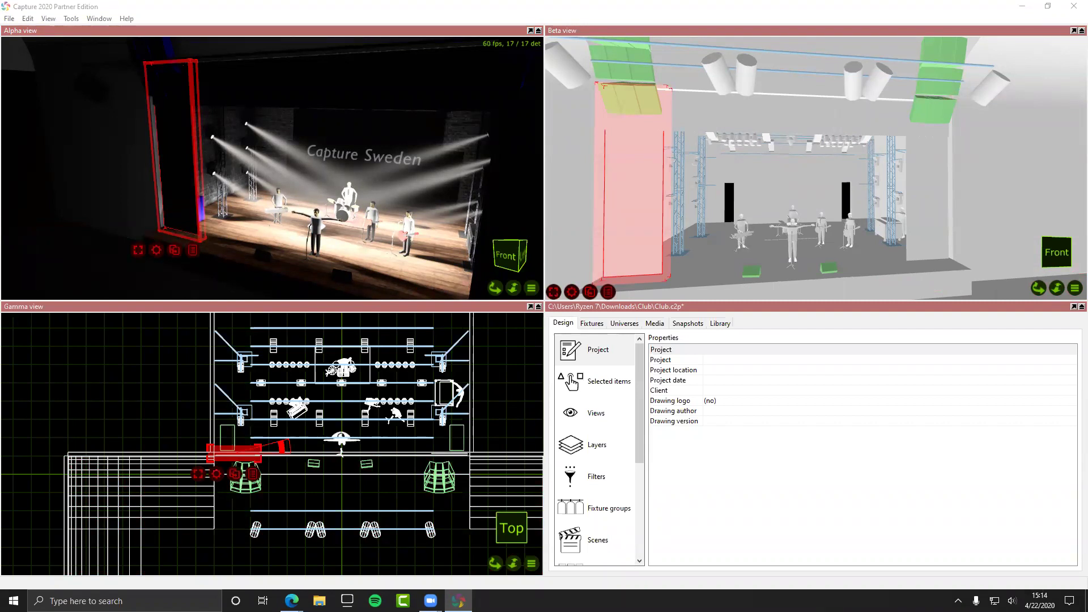
Step: Switch to the browser, examine the Capture Training File section of Obsidian's support downloads, and close the page
{"action": "key", "text": "alt+Tab"}
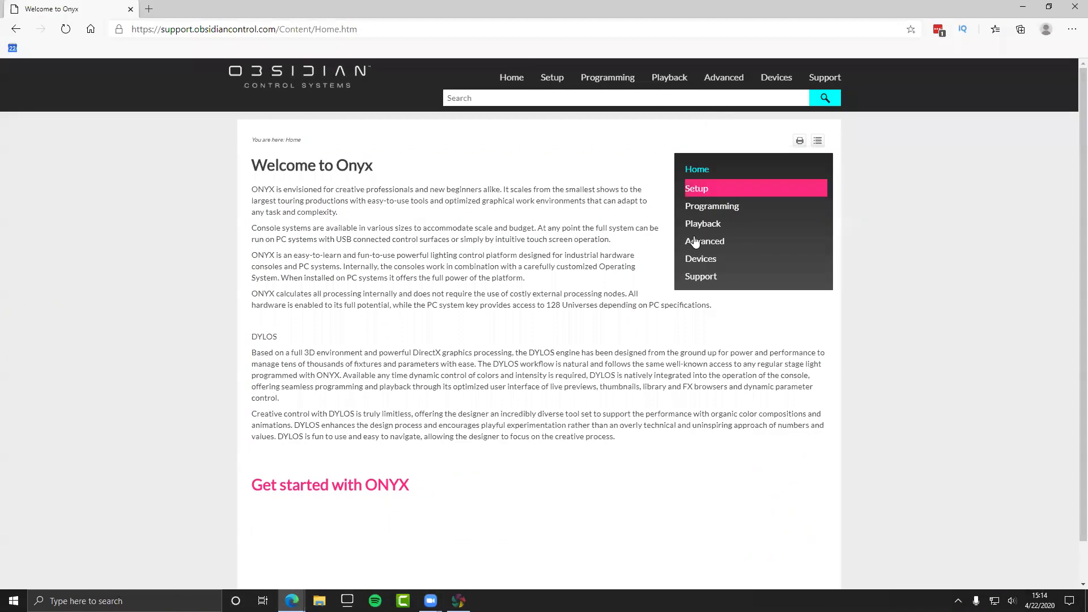
{"action": "left_click", "coordinate": [701, 276]}
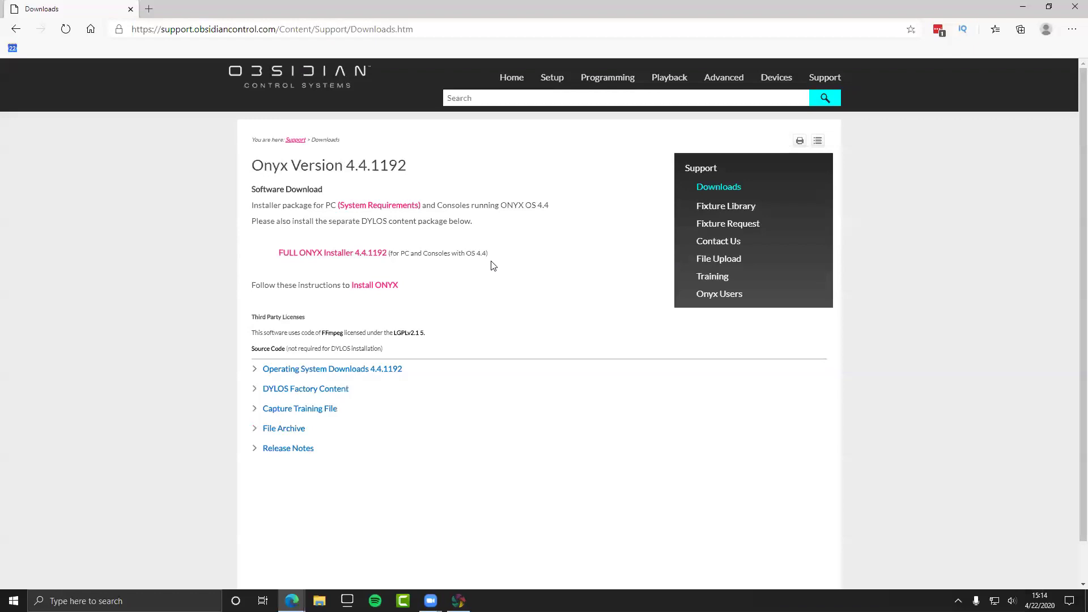
{"action": "left_click_drag", "start_coordinate": [272, 269], "coordinate": [278, 316]}
{"action": "left_click", "coordinate": [294, 413]}
{"action": "scroll", "coordinate": [550, 444], "scroll_direction": "down", "scroll_amount": 2}
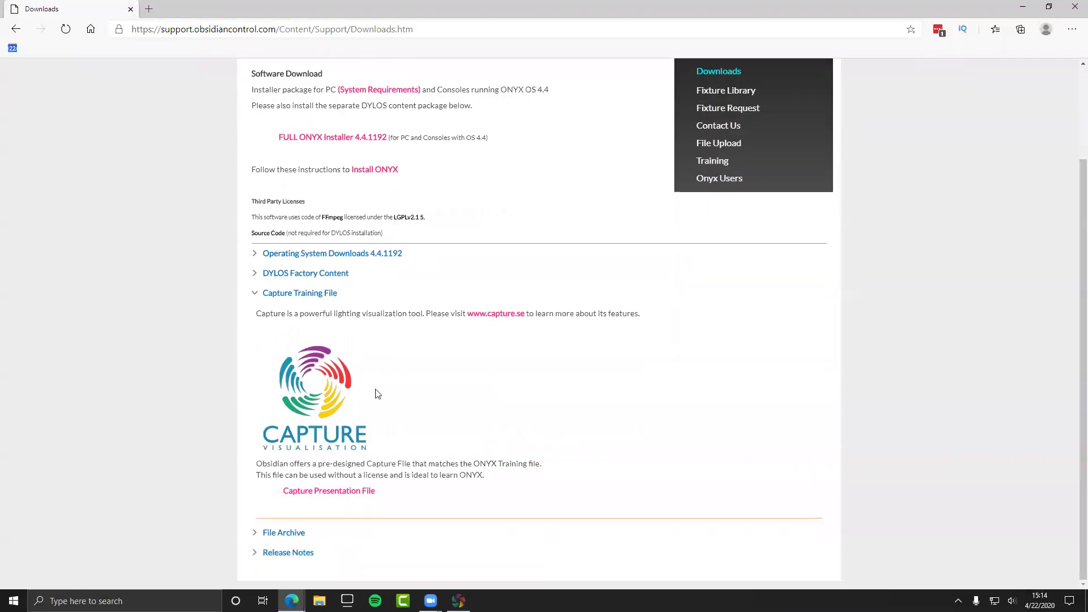
{"action": "left_click_drag", "start_coordinate": [425, 499], "coordinate": [265, 491]}
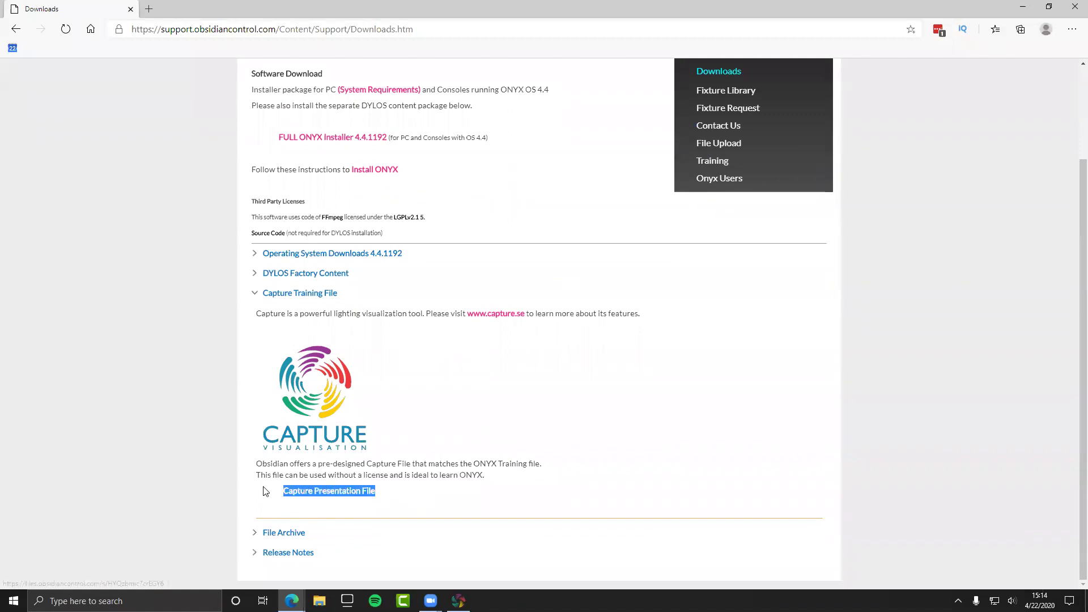
{"action": "left_click", "coordinate": [257, 491]}
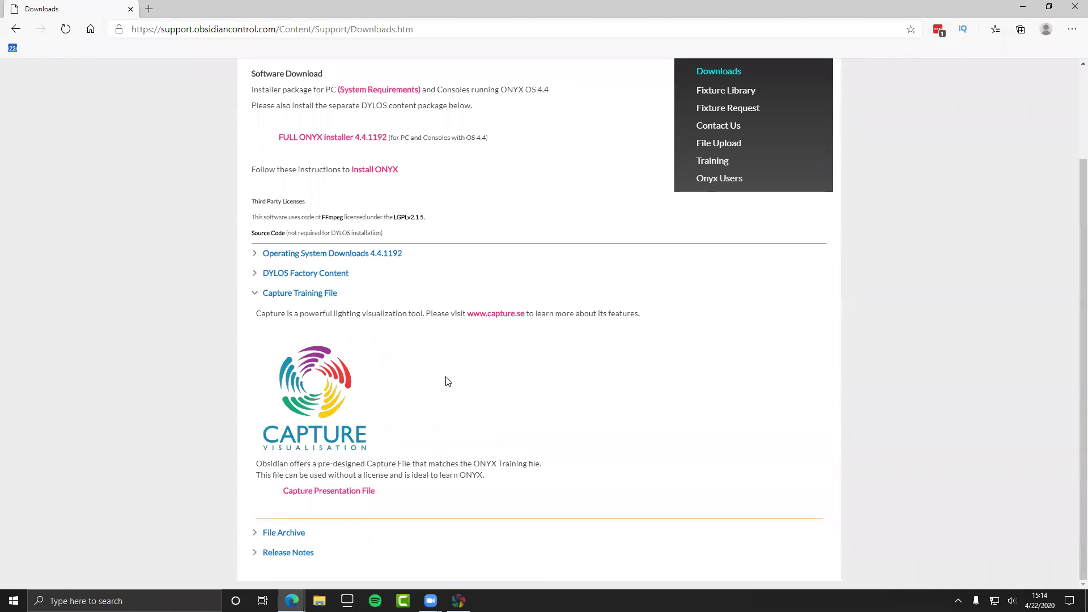
{"action": "left_click", "coordinate": [130, 9]}
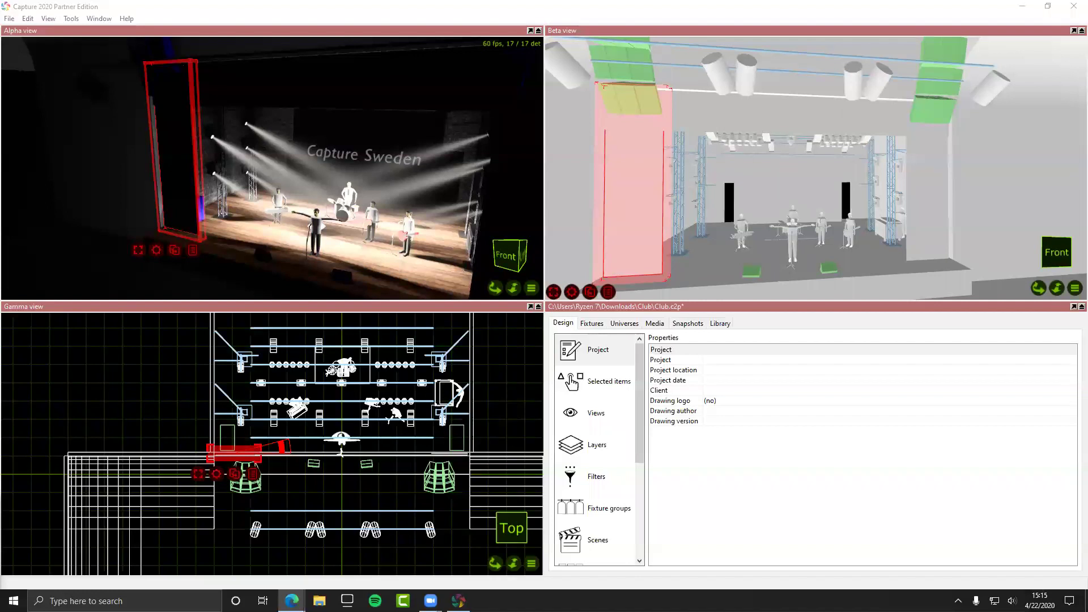
Step: Select the Studio Color 575 fixtures on channels 1 to 10 and focus them on the downstage floor beside the singer
{"action": "left_click", "coordinate": [221, 143]}
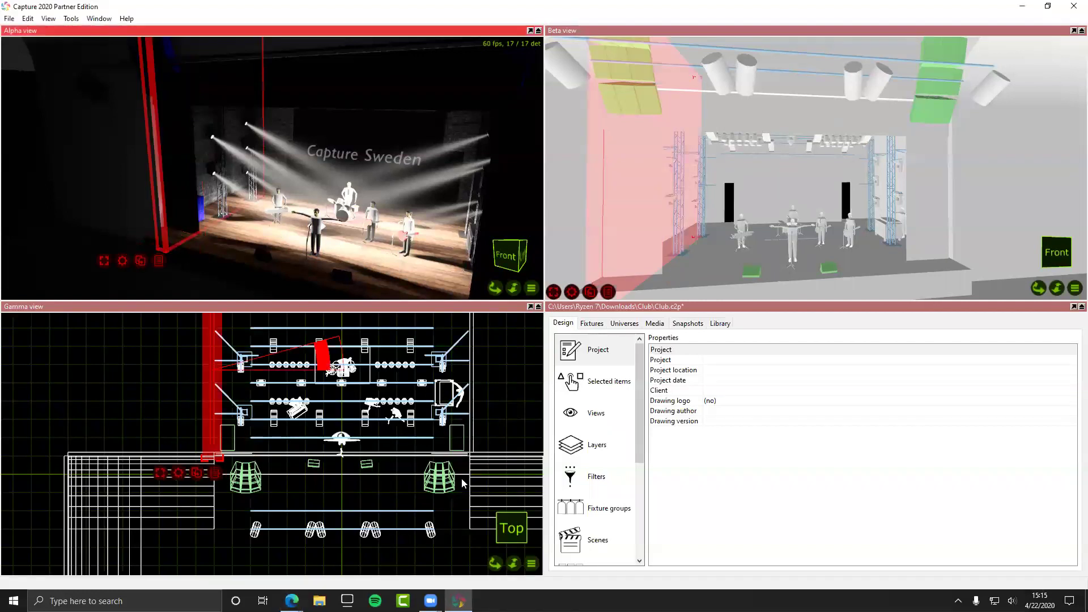
{"action": "left_click", "coordinate": [324, 406]}
{"action": "left_click", "coordinate": [614, 323]}
{"action": "left_click", "coordinate": [563, 323]}
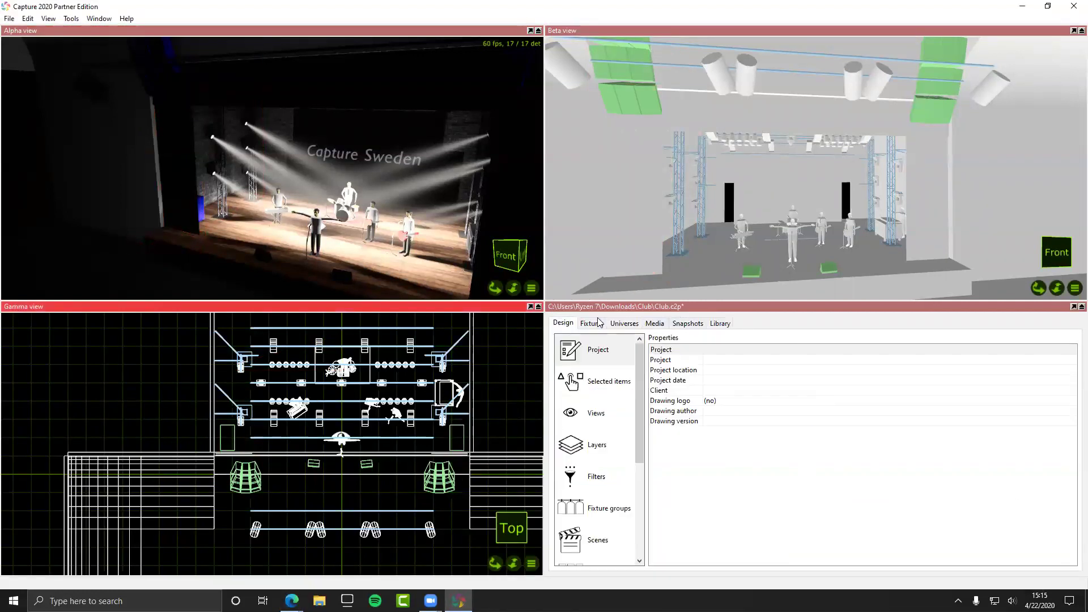
{"action": "left_click", "coordinate": [591, 323]}
{"action": "left_click", "coordinate": [712, 369]}
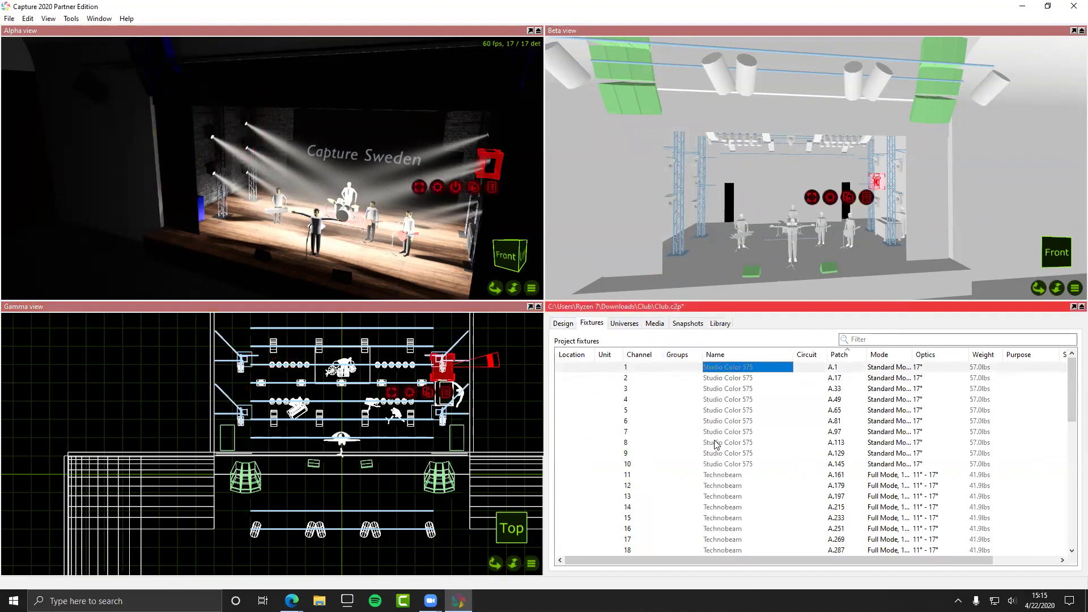
{"action": "left_click", "coordinate": [723, 466], "text": "shift"}
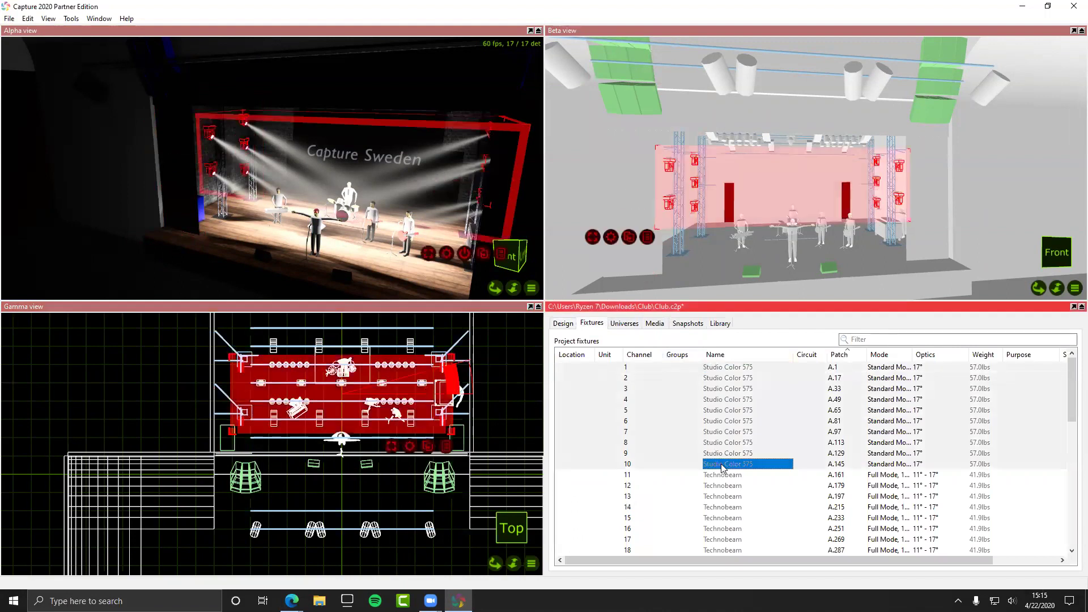
{"action": "left_click", "coordinate": [354, 237]}
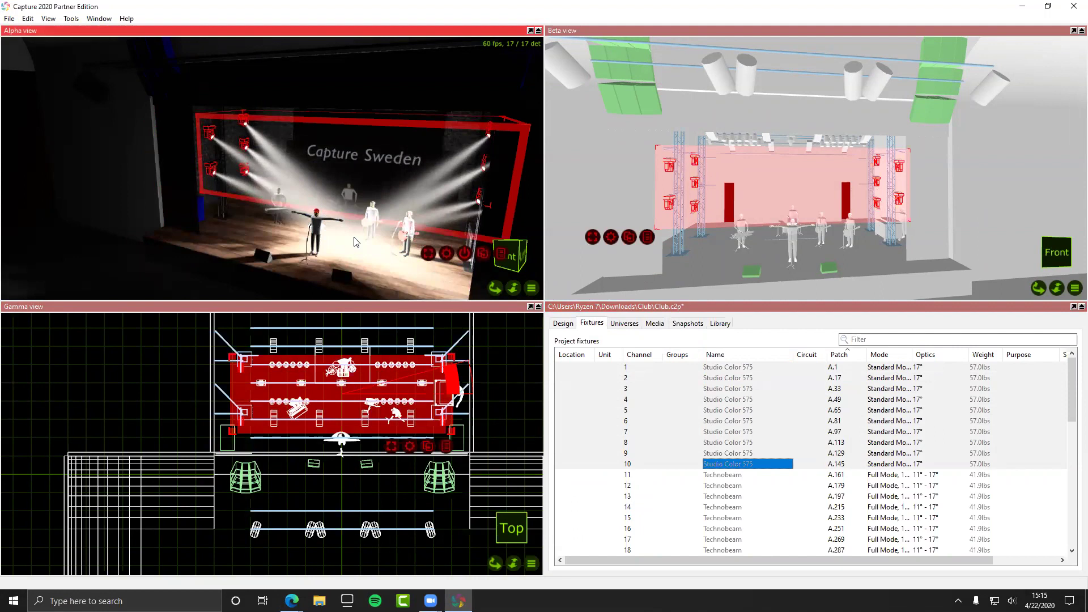
Step: Record a second still snapshot, capturing the refocused lighting under its default name
{"action": "left_click", "coordinate": [692, 322]}
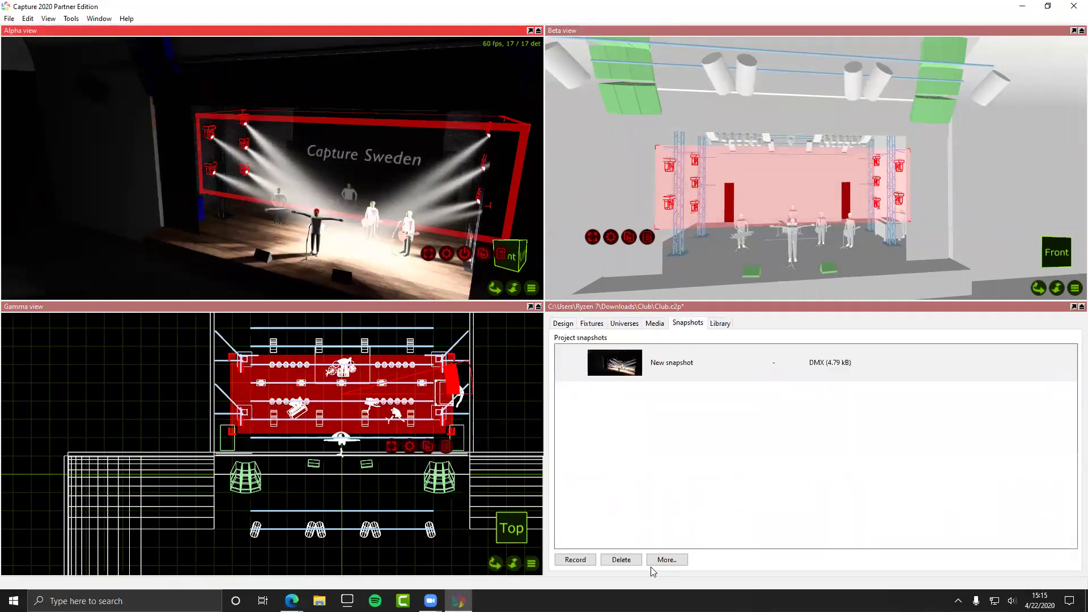
{"action": "left_click", "coordinate": [585, 560]}
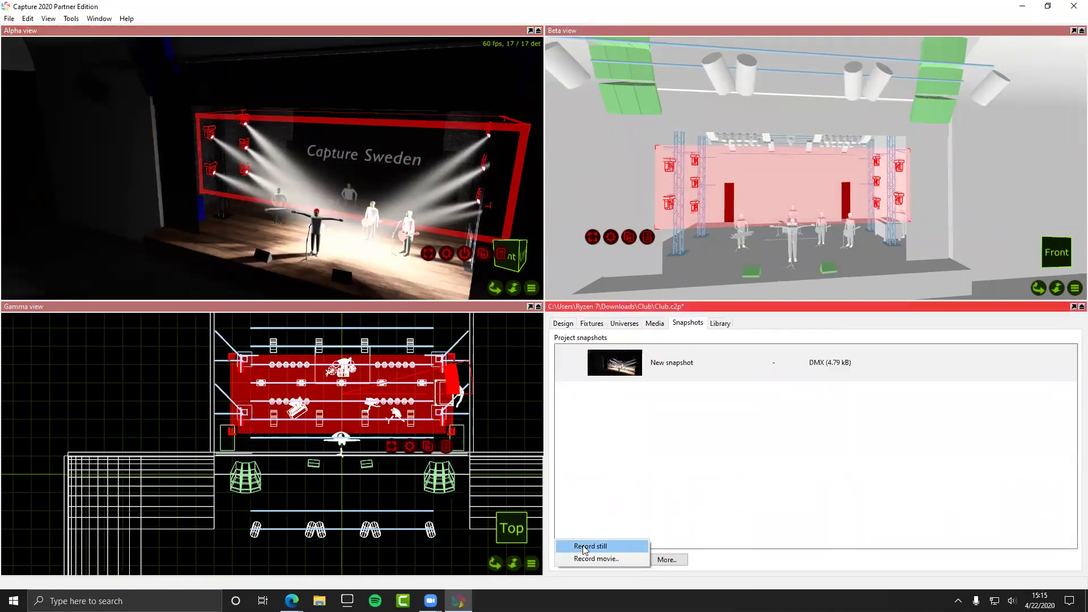
{"action": "left_click", "coordinate": [584, 546]}
Step: Record a movie snapshot of the lighting about 4 s long at the Medium (15 fps) frame rate
{"action": "left_click", "coordinate": [571, 561]}
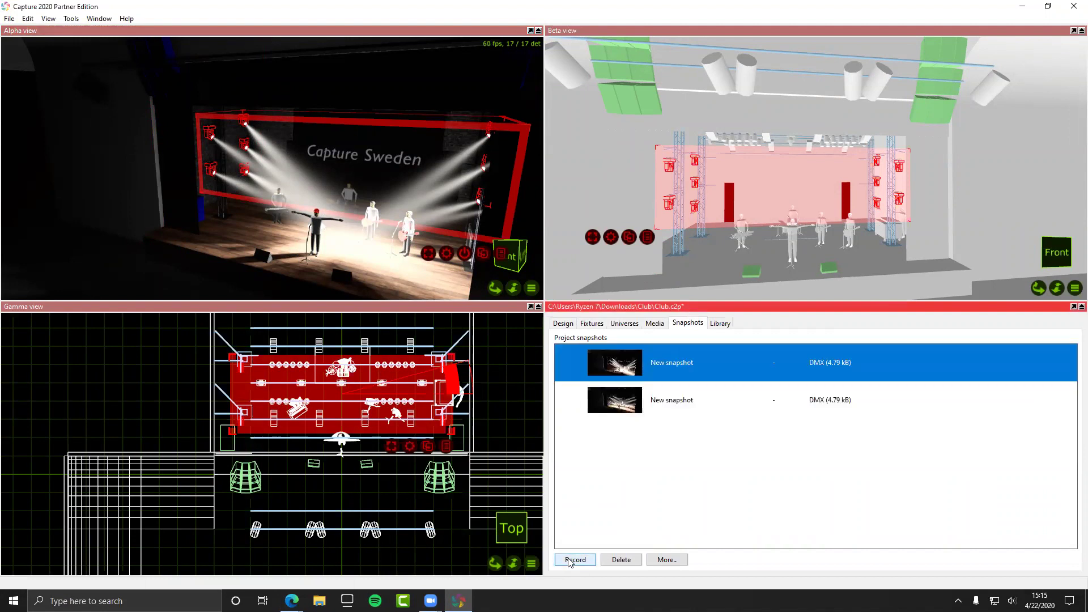
{"action": "left_click", "coordinate": [570, 561]}
{"action": "left_click", "coordinate": [586, 561]}
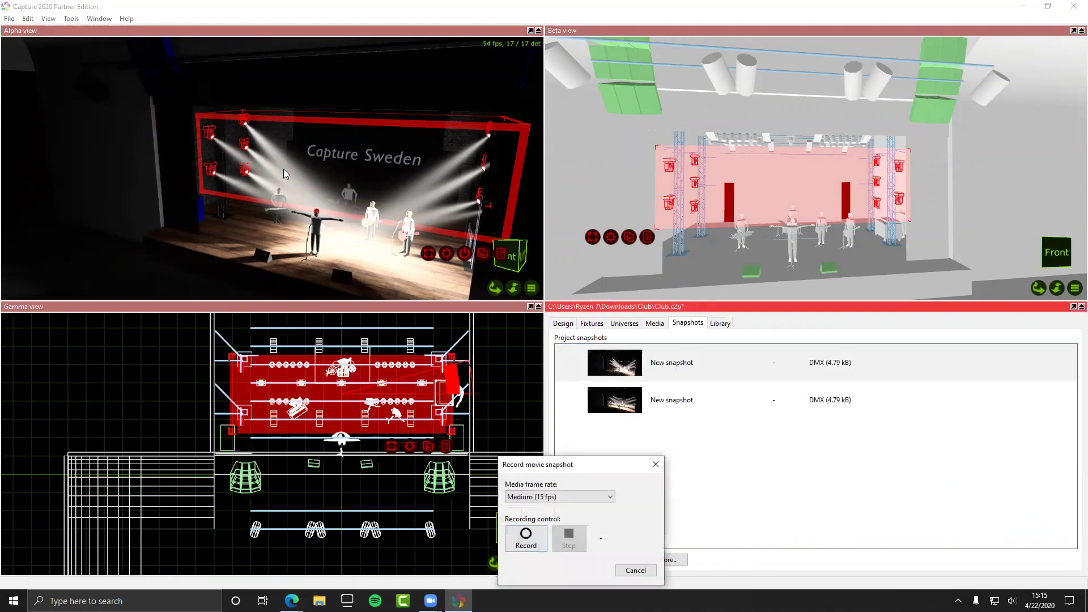
{"action": "left_click", "coordinate": [526, 539]}
{"action": "left_click", "coordinate": [330, 244]}
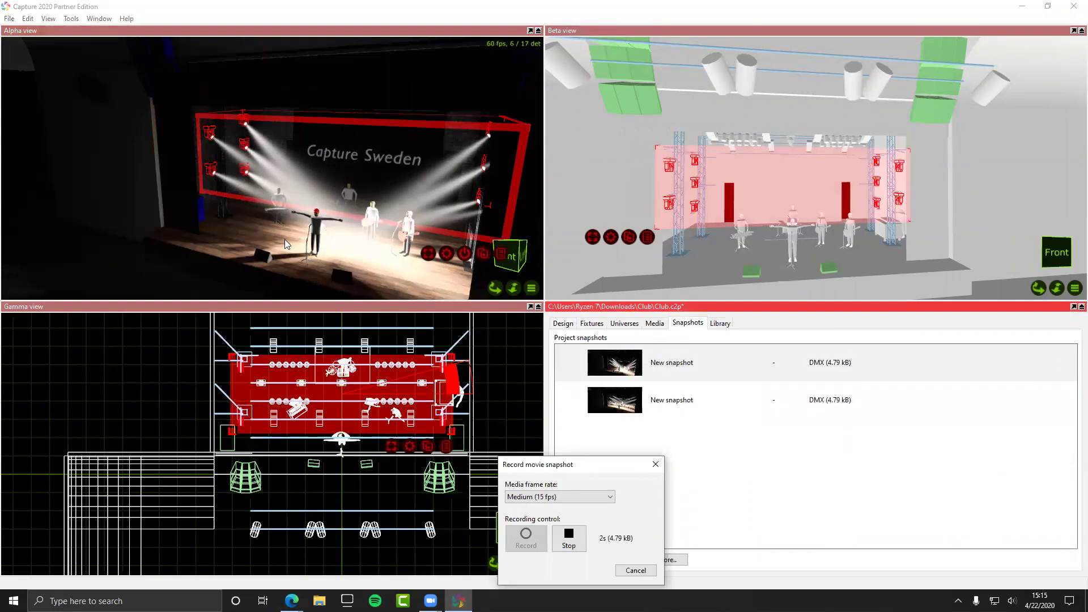
{"action": "left_click", "coordinate": [568, 539]}
{"action": "left_click", "coordinate": [694, 492]}
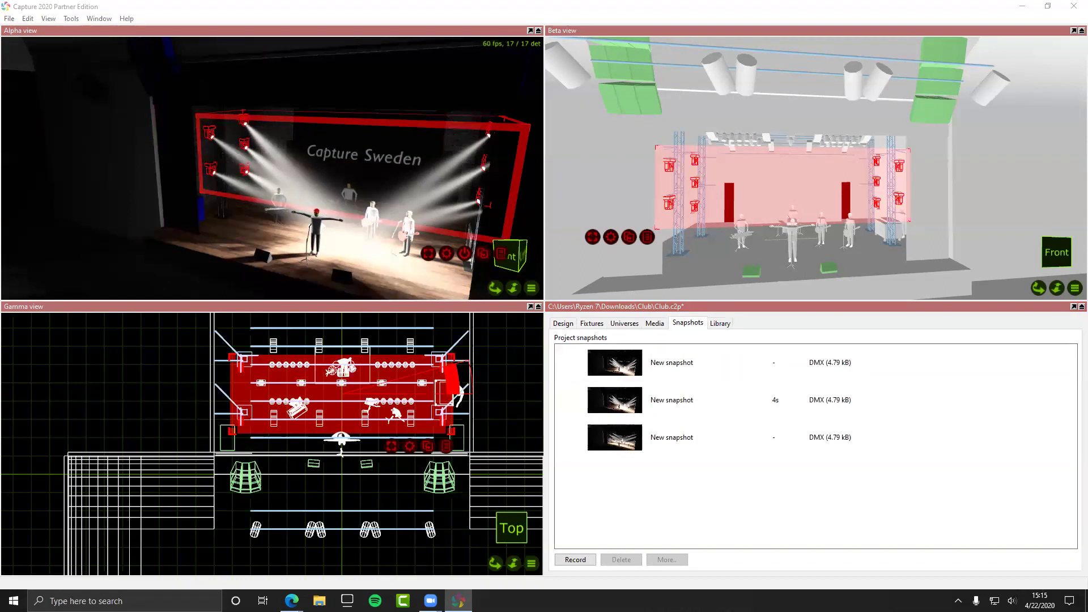
Step: Review the project's design categories and examine the properties of the Alpha, Beta and Gamma views
{"action": "key", "text": "alt+Tab"}
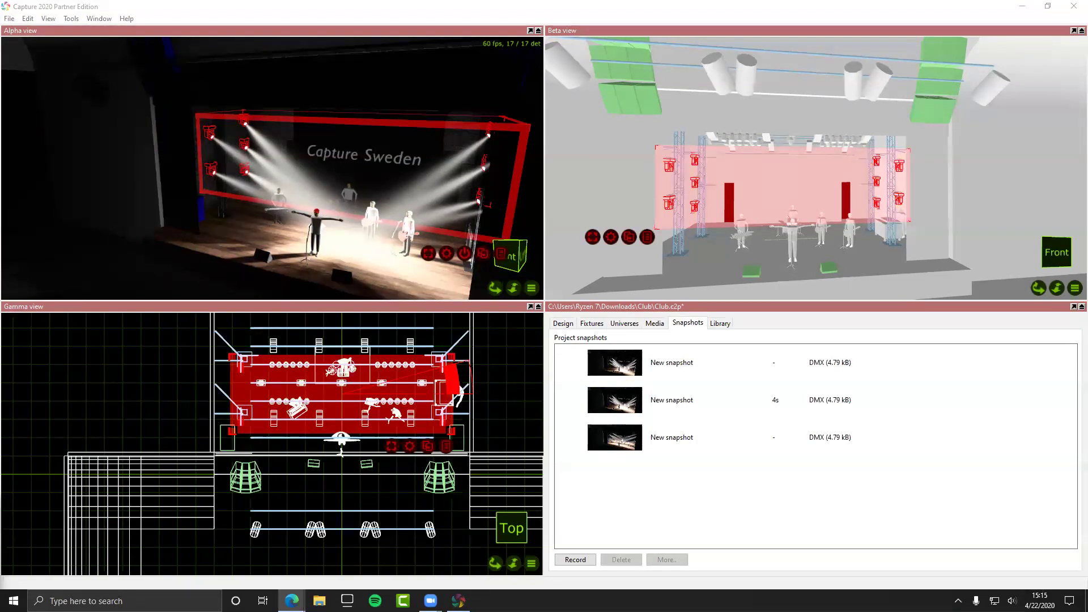
{"action": "left_click", "coordinate": [572, 328]}
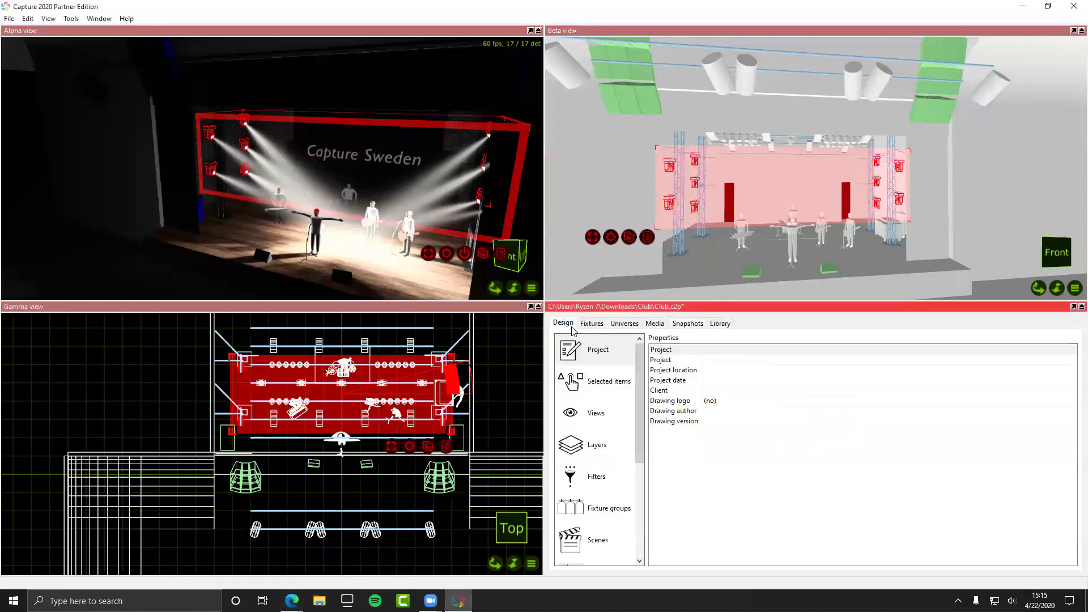
{"action": "scroll", "coordinate": [604, 394], "scroll_direction": "down", "scroll_amount": 3}
{"action": "scroll", "coordinate": [604, 393], "scroll_direction": "down", "scroll_amount": 1}
{"action": "scroll", "coordinate": [598, 405], "scroll_direction": "up", "scroll_amount": 5}
{"action": "left_click", "coordinate": [591, 411]}
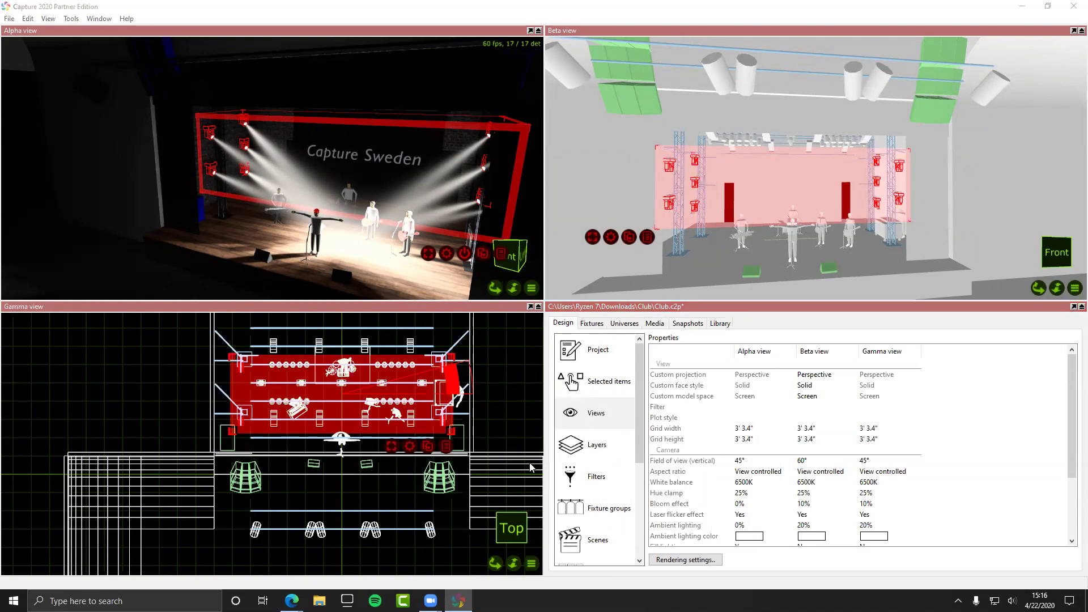
Step: Patch the Alpha view to address A.1 in its view properties
{"action": "scroll", "coordinate": [668, 424], "scroll_direction": "down", "scroll_amount": 3}
{"action": "scroll", "coordinate": [668, 424], "scroll_direction": "up", "scroll_amount": 3}
{"action": "left_click", "coordinate": [594, 413]}
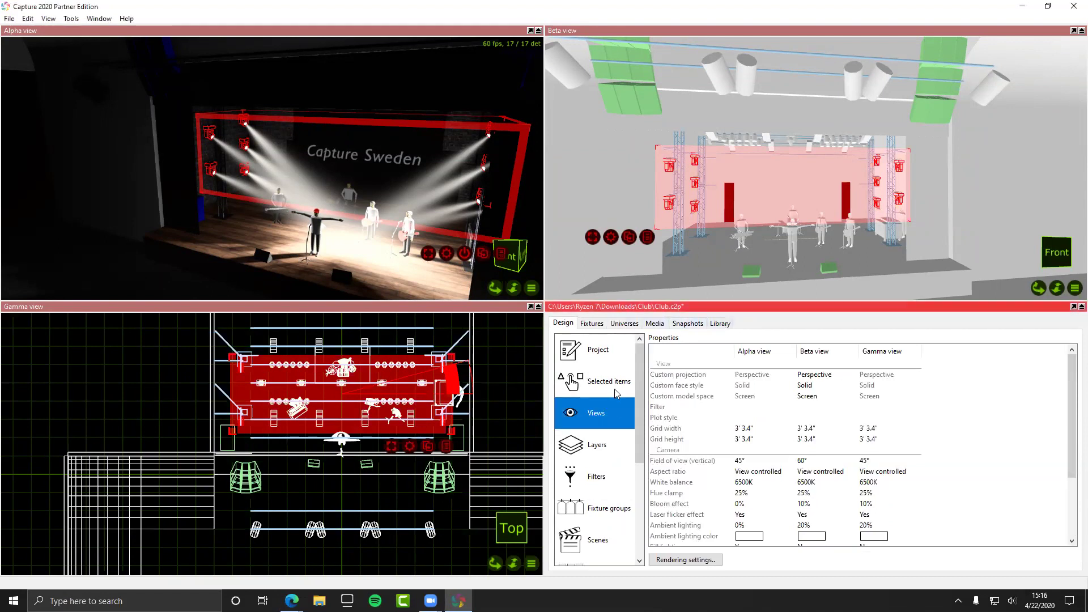
{"action": "scroll", "coordinate": [713, 436], "scroll_direction": "down", "scroll_amount": 3}
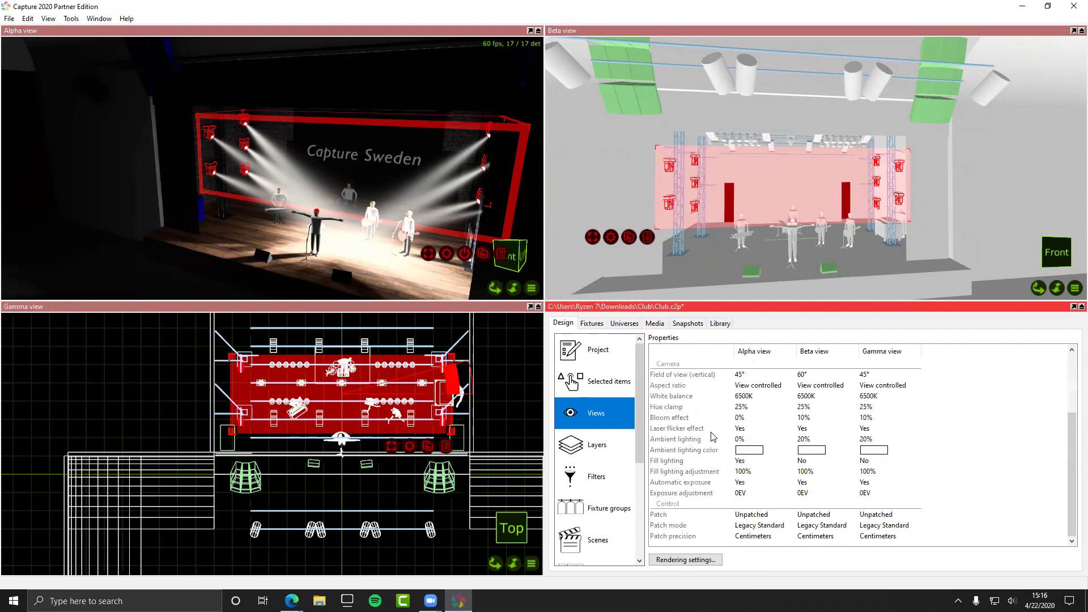
{"action": "left_click", "coordinate": [751, 515]}
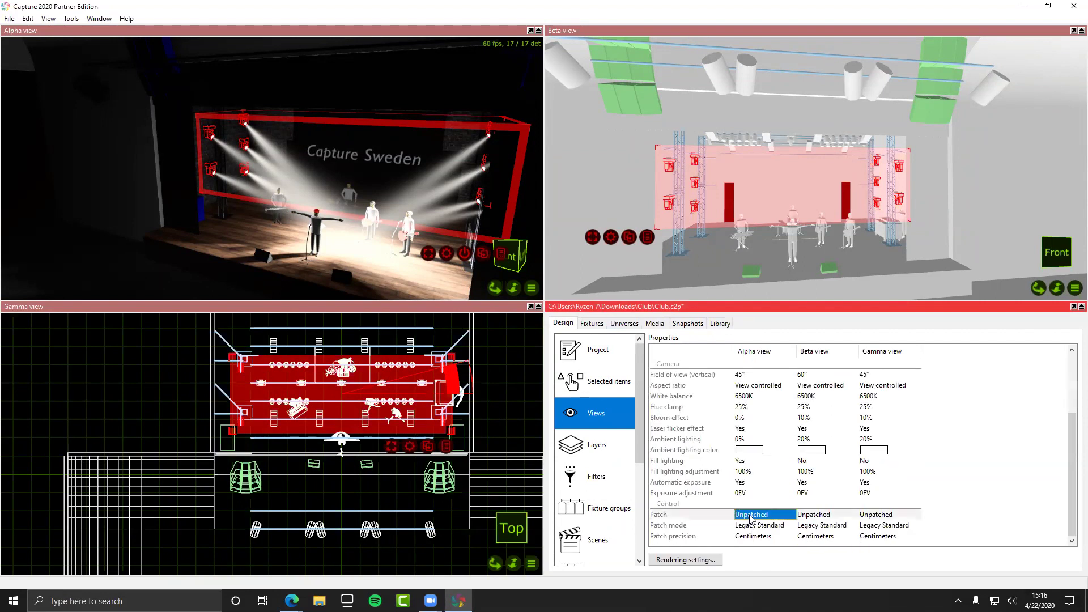
{"action": "type", "text": "A.1"}
{"action": "key", "text": "Return"}
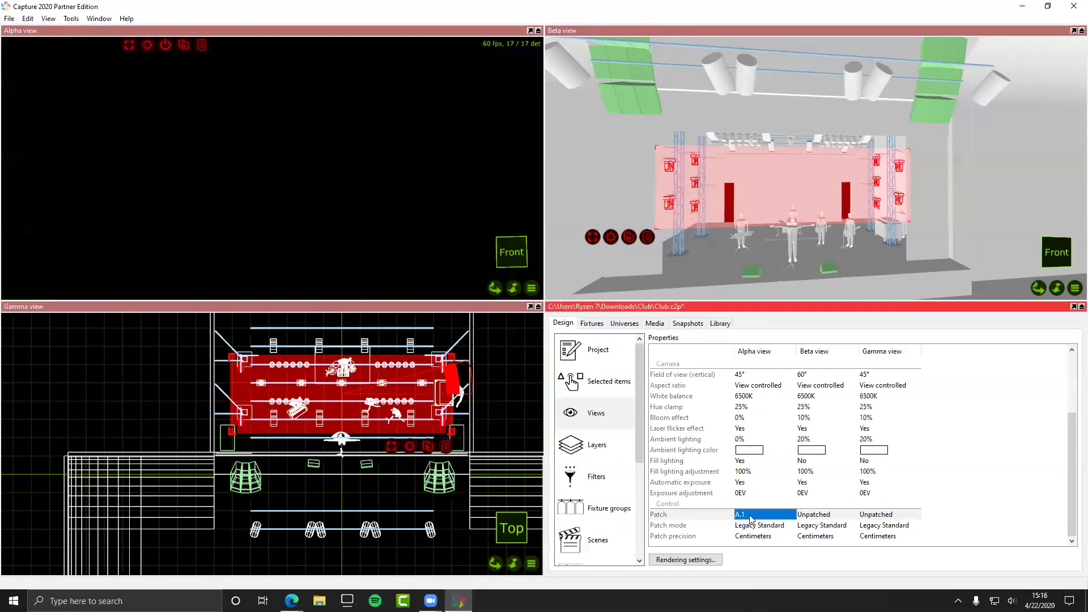
Step: Examine the Alpha view's control channels in the universe A preview and try the Patch dialog with start addresses A.1 and A.28
{"action": "left_click", "coordinate": [602, 323]}
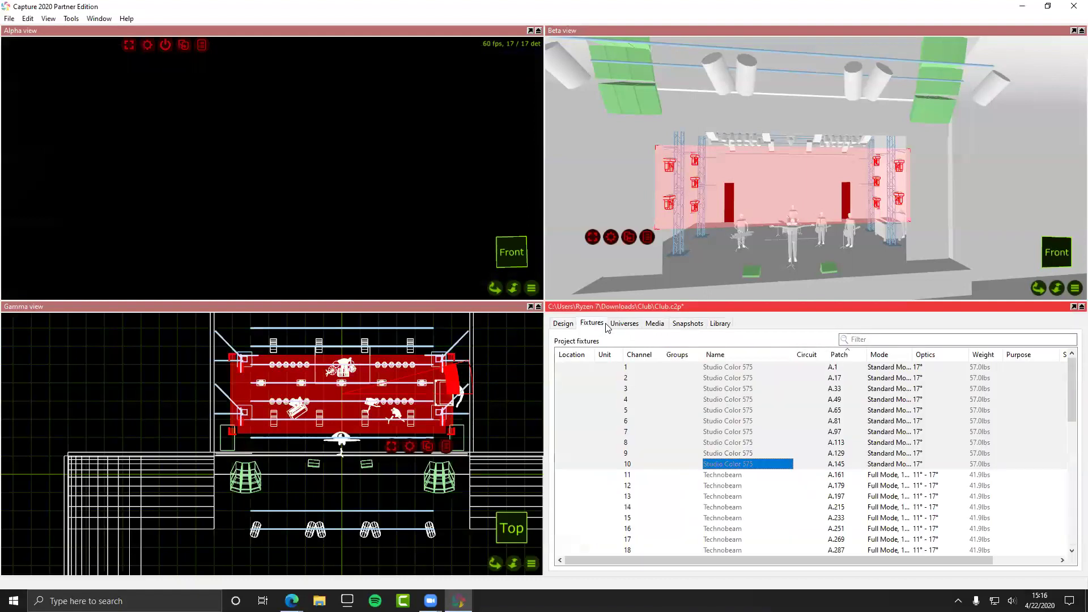
{"action": "left_click", "coordinate": [627, 322]}
{"action": "left_click", "coordinate": [738, 367]}
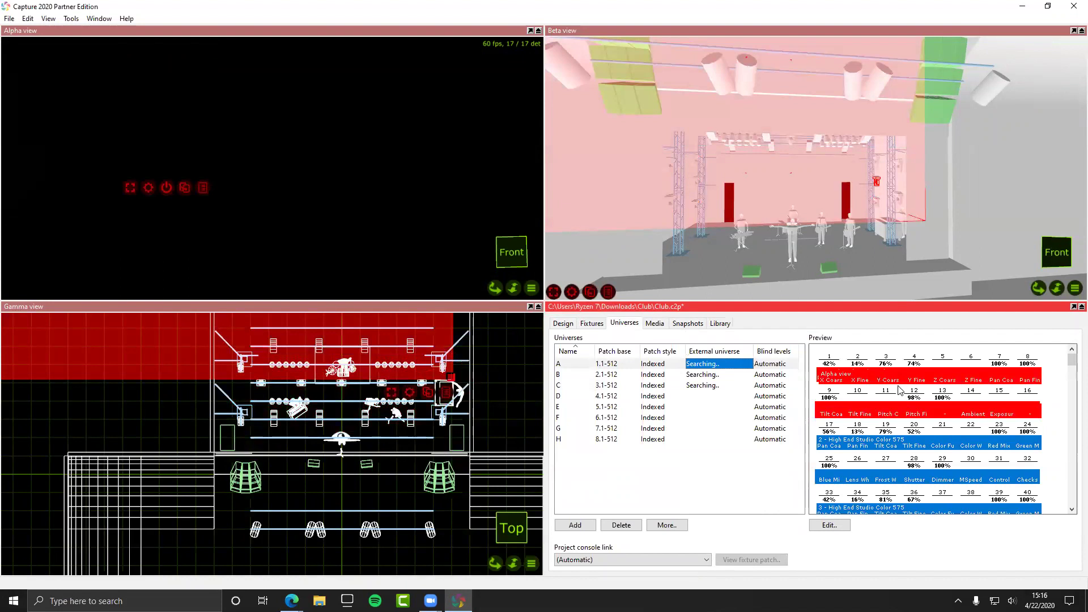
{"action": "left_click", "coordinate": [836, 374]}
{"action": "right_click", "coordinate": [836, 374]}
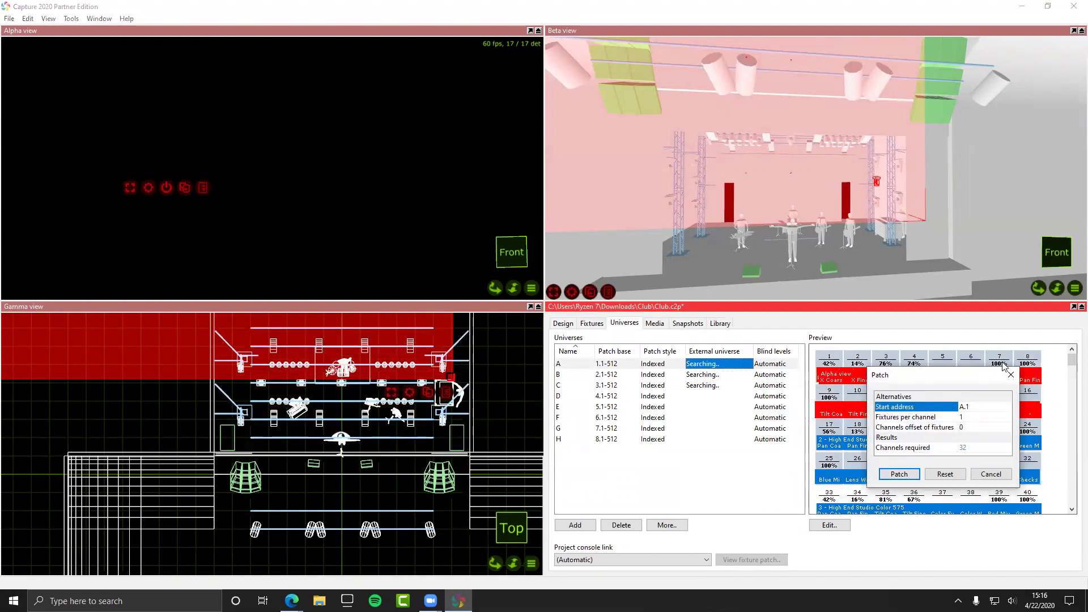
{"action": "left_click", "coordinate": [818, 388]}
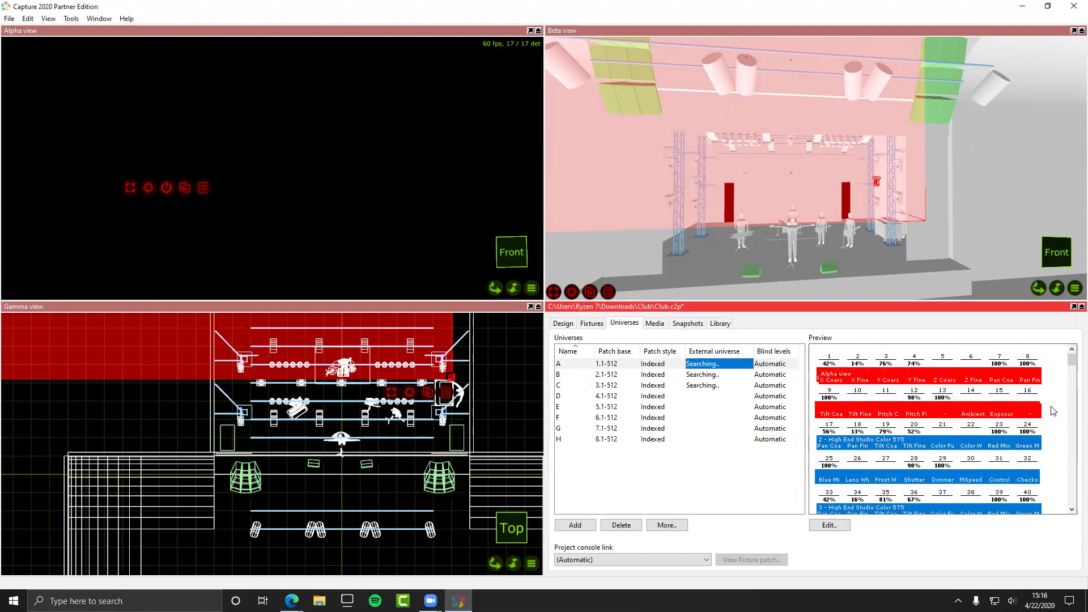
{"action": "left_click_drag", "start_coordinate": [912, 365], "coordinate": [905, 466]}
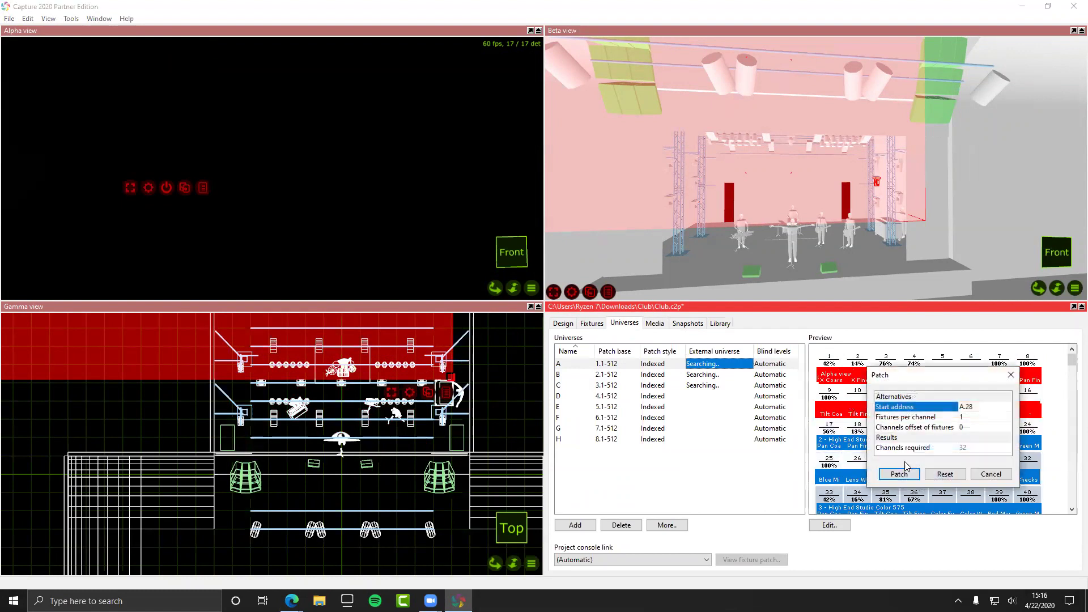
{"action": "left_click", "coordinate": [983, 474]}
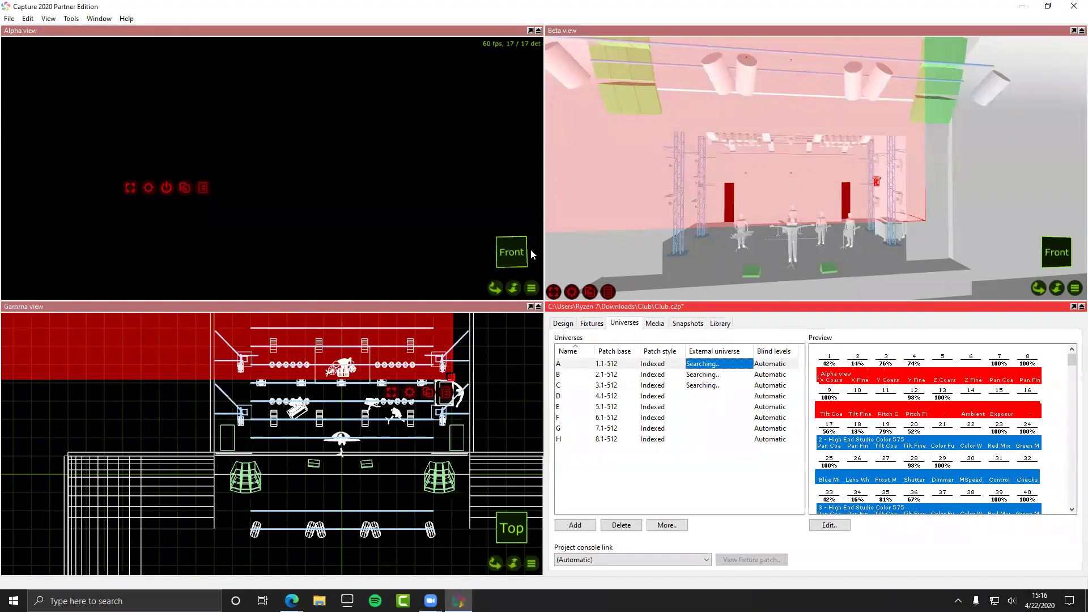
Step: Unpatch the Alpha view by setting its patch to 0, and clear the current selection
{"action": "left_click", "coordinate": [562, 324]}
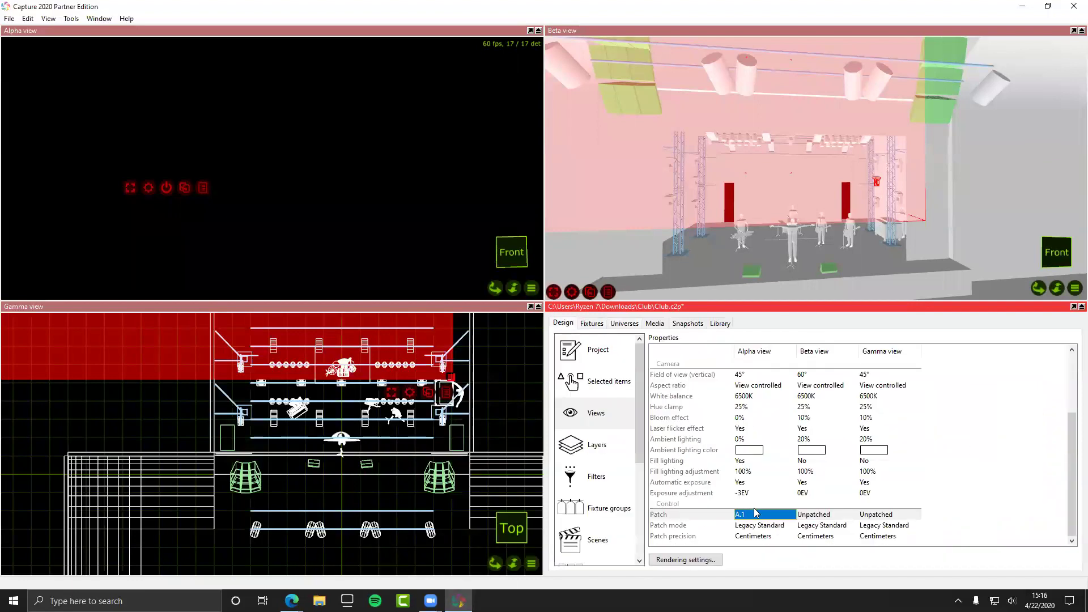
{"action": "type", "text": "0"}
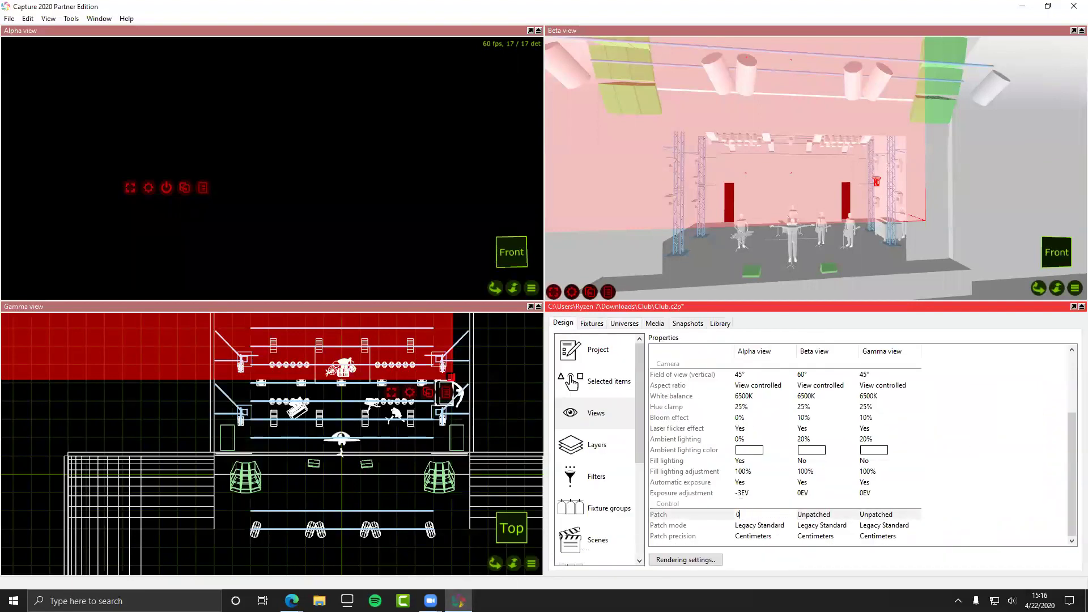
{"action": "key", "text": "Return"}
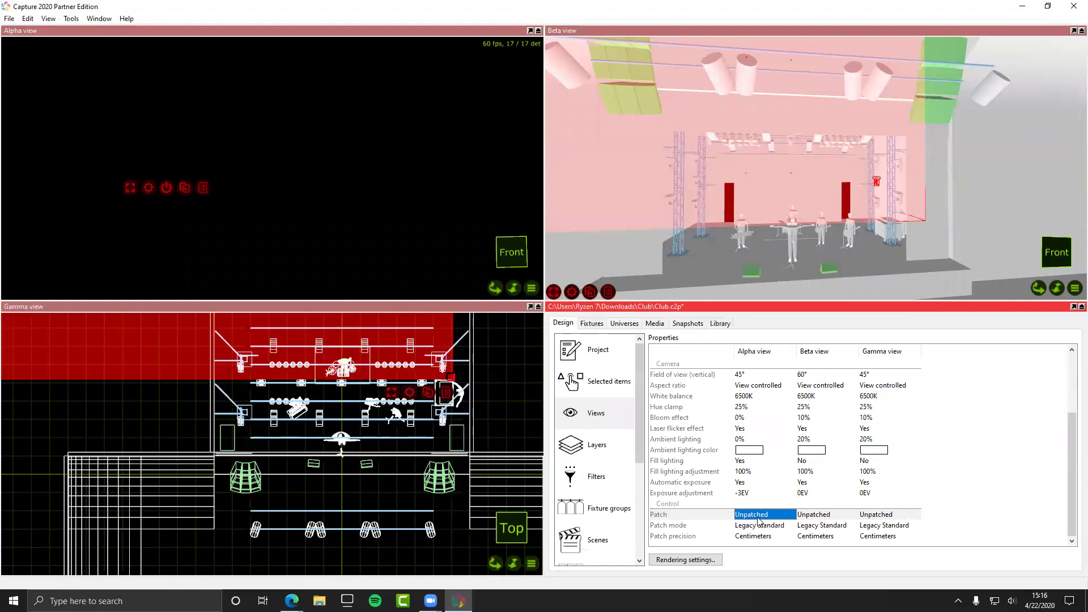
{"action": "left_click", "coordinate": [748, 536]}
{"action": "left_click", "coordinate": [320, 189]}
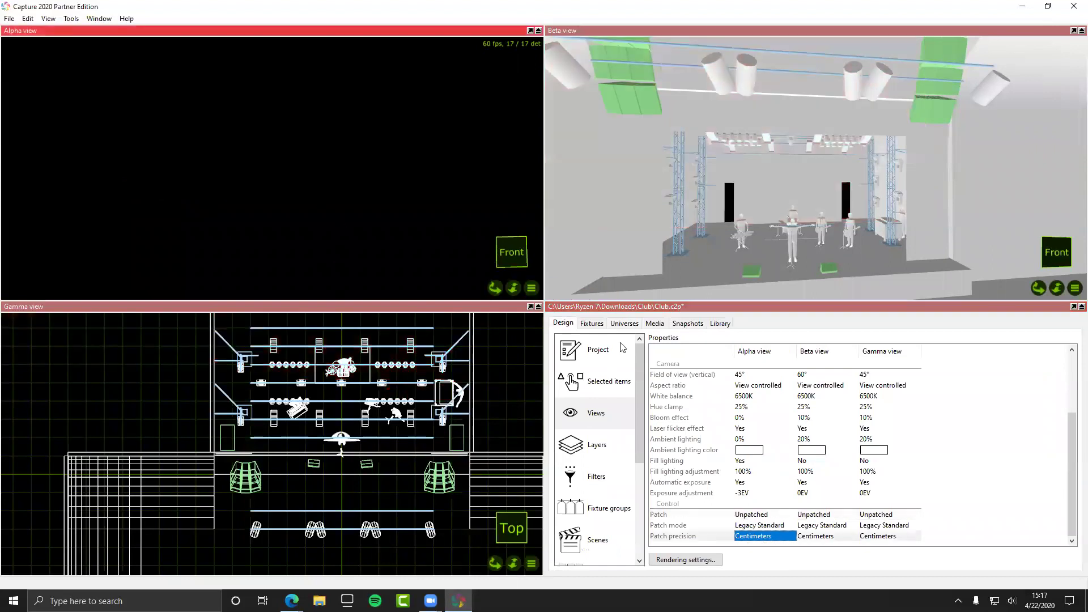
Step: Select the Studio Color 575 fixtures on channels 1 to 10 and open their lighting controls in the Alpha view
{"action": "left_click", "coordinate": [592, 323]}
{"action": "left_click", "coordinate": [739, 367]}
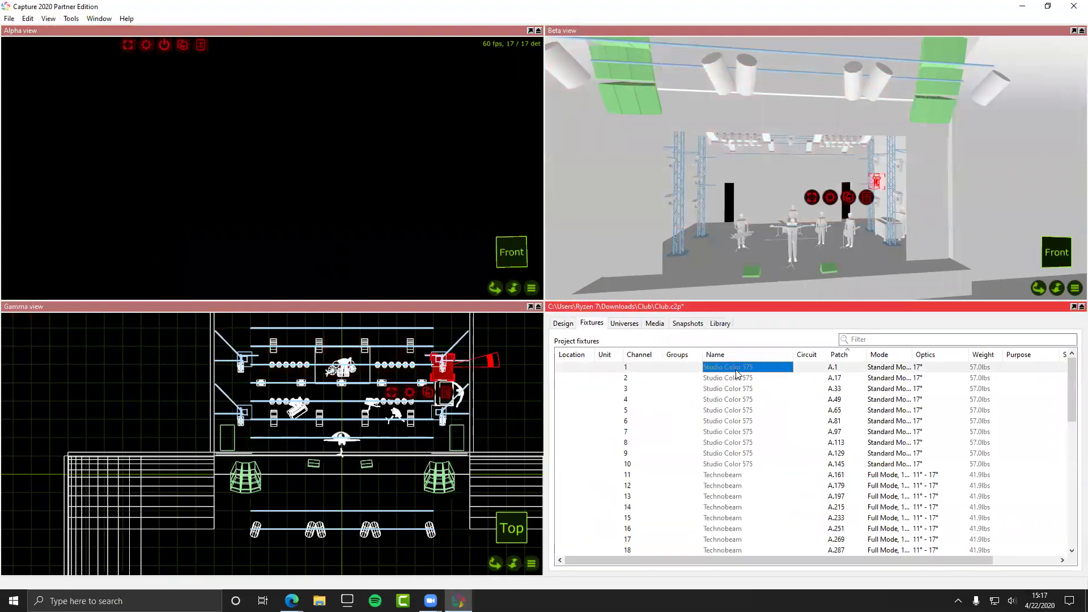
{"action": "left_click", "coordinate": [735, 464], "text": "shift"}
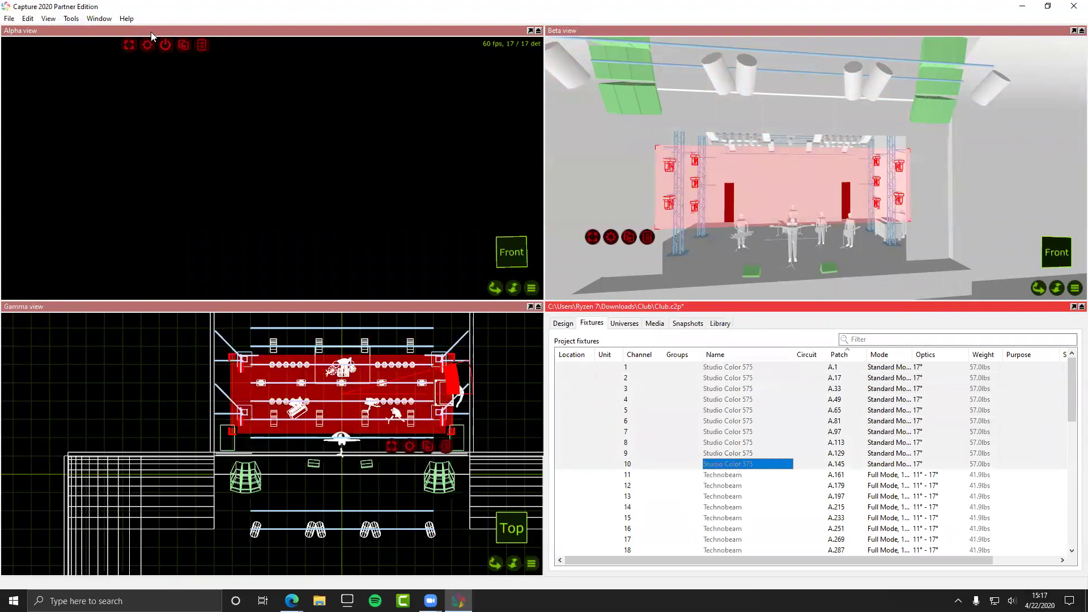
{"action": "left_click", "coordinate": [160, 48]}
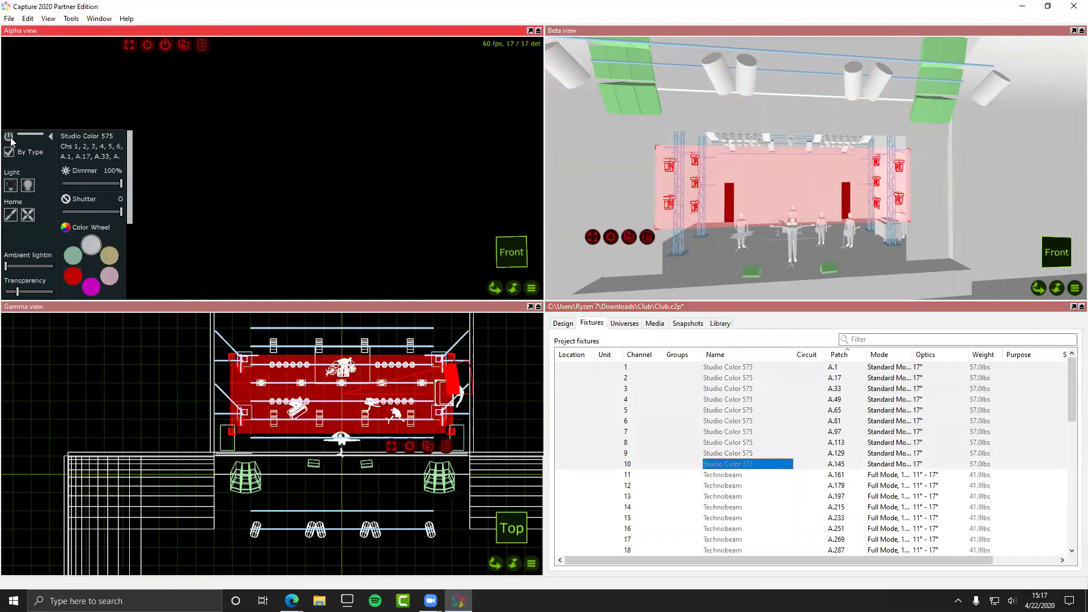
{"action": "left_click", "coordinate": [9, 137]}
{"action": "left_click", "coordinate": [153, 47]}
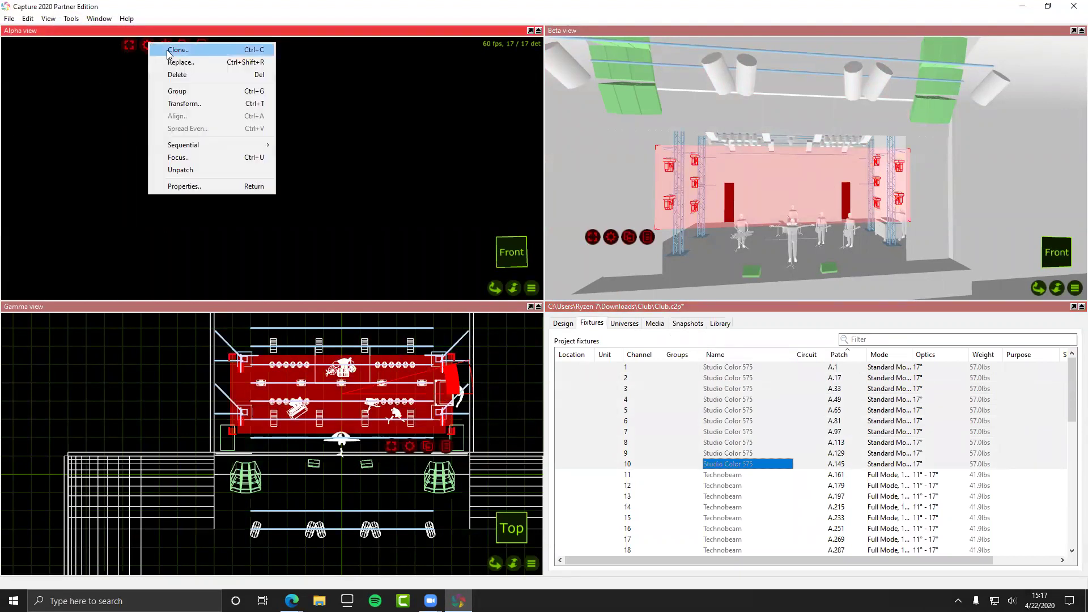
{"action": "left_click", "coordinate": [163, 45]}
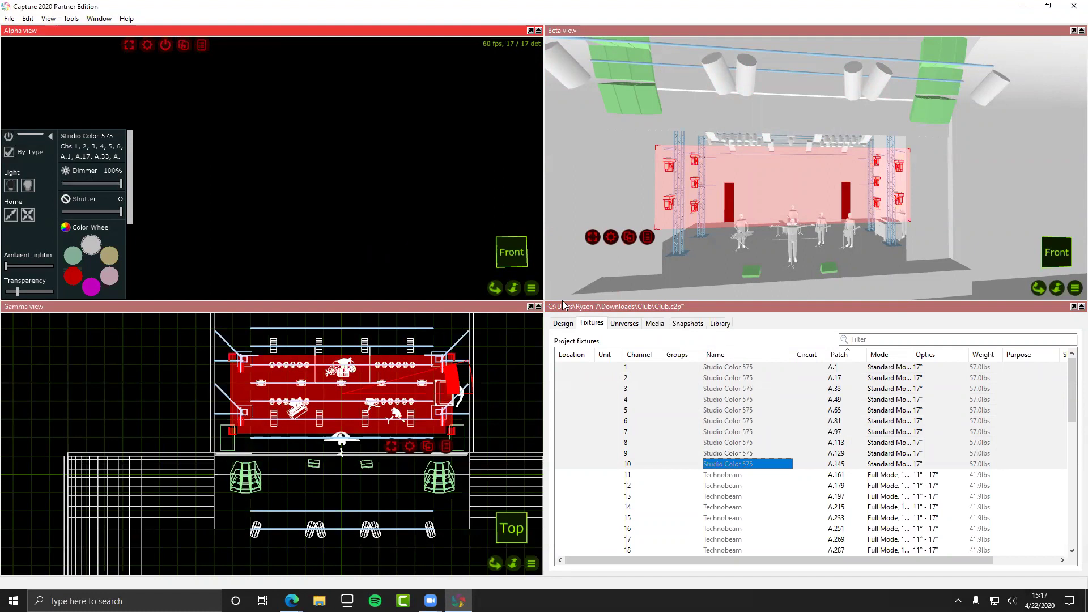
Step: Review the selected fixtures' properties, the view properties, the media sources, the fixture list and the library
{"action": "left_click", "coordinate": [563, 322]}
{"action": "left_click", "coordinate": [620, 381]}
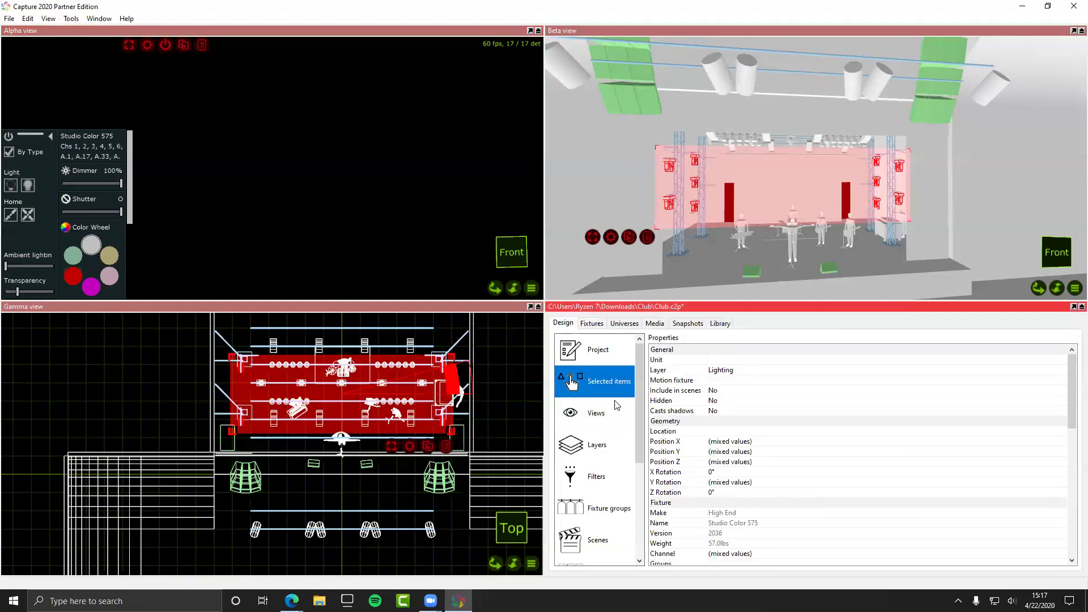
{"action": "left_click", "coordinate": [614, 405]}
{"action": "scroll", "coordinate": [760, 434], "scroll_direction": "down", "scroll_amount": 1}
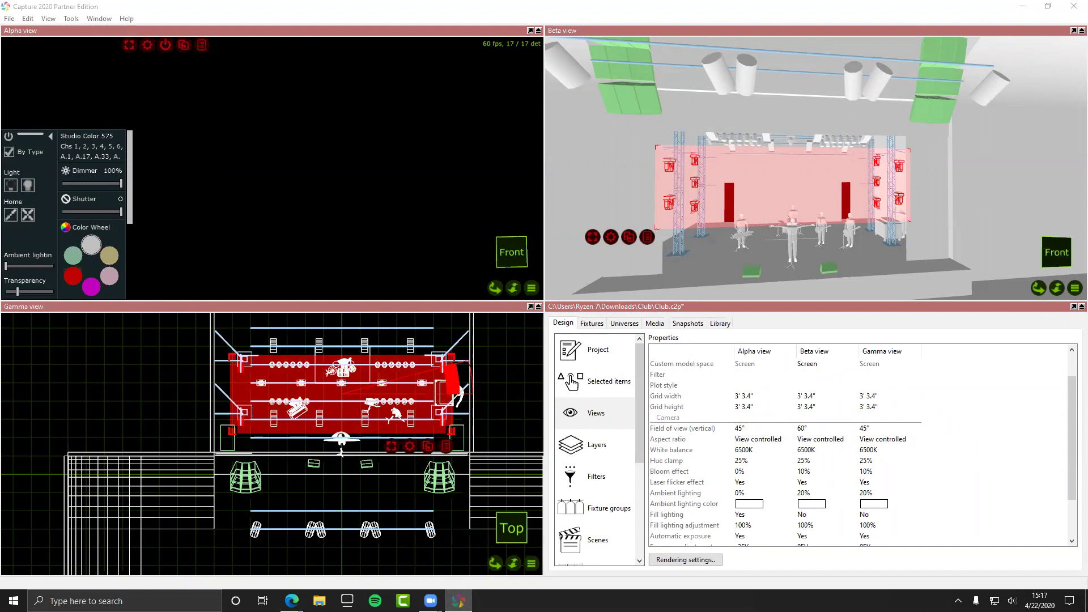
{"action": "left_click", "coordinate": [655, 323]}
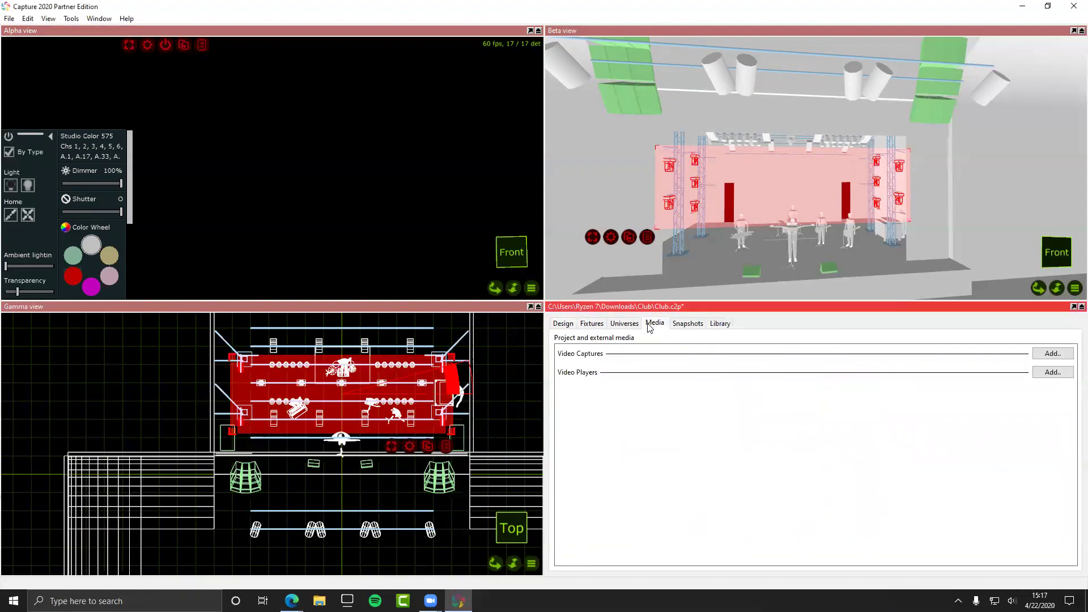
{"action": "left_click", "coordinate": [615, 327]}
{"action": "left_click", "coordinate": [598, 329]}
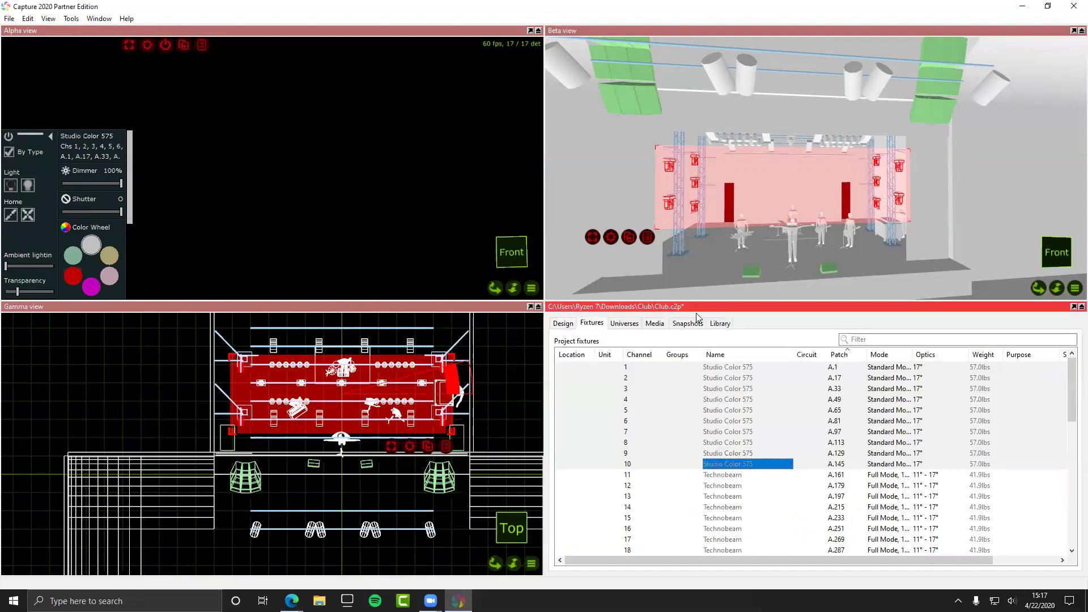
{"action": "left_click", "coordinate": [719, 326]}
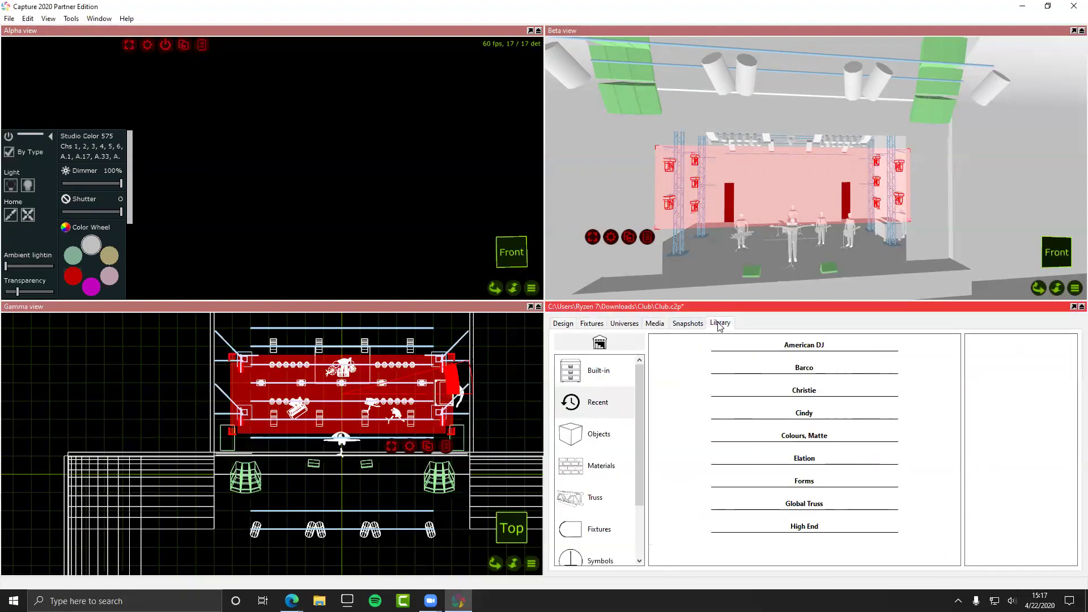
Step: Show the live lighting in the Beta view and place a built-in DMX Mover on the stage in the Gamma view
{"action": "left_click", "coordinate": [881, 209]}
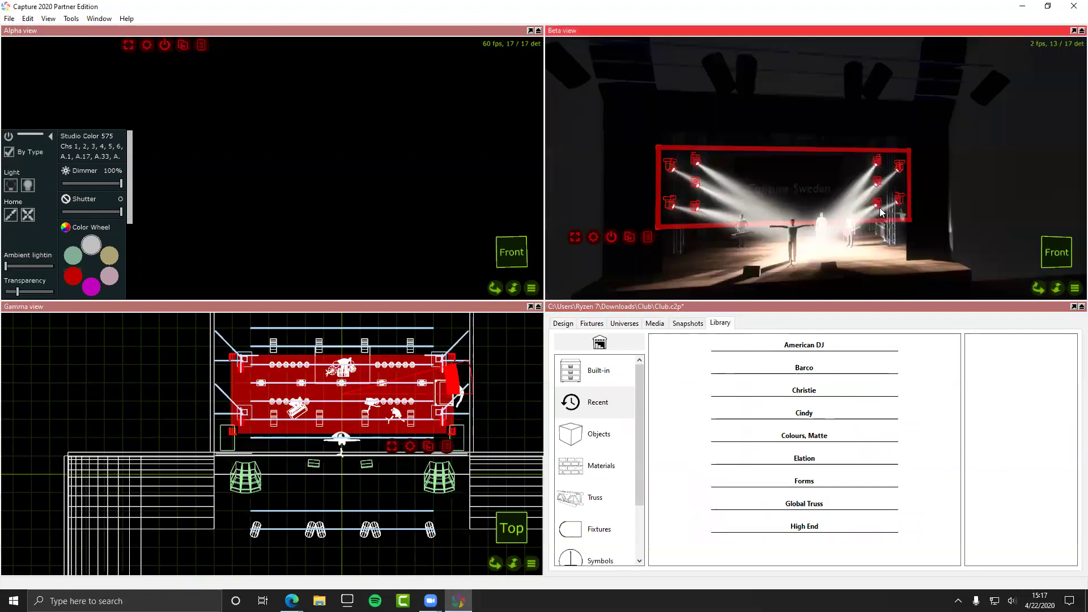
{"action": "left_click", "coordinate": [578, 378]}
{"action": "scroll", "coordinate": [702, 461], "scroll_direction": "down", "scroll_amount": 2}
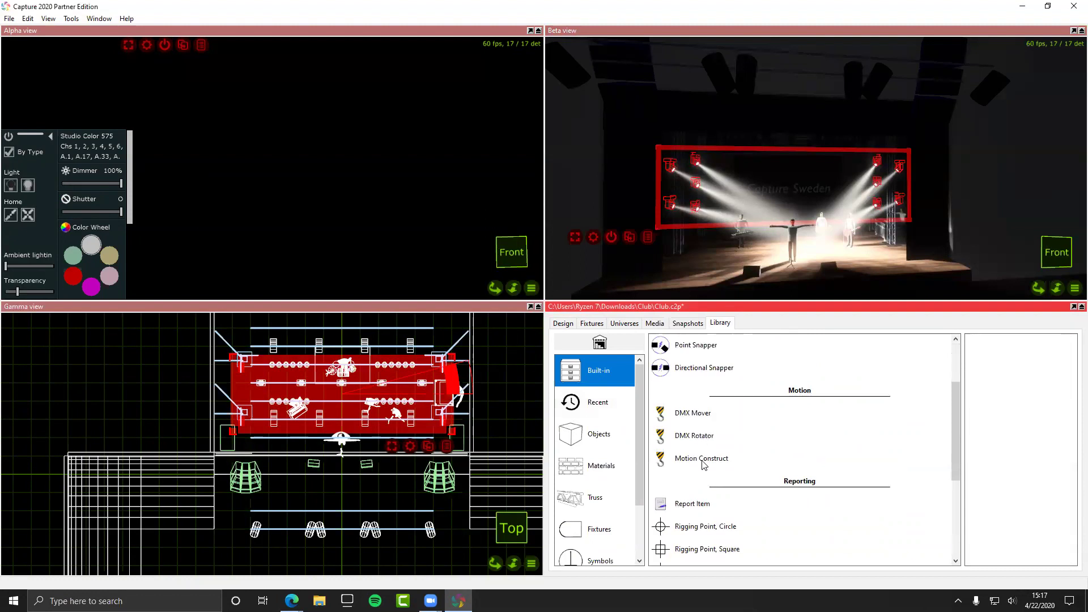
{"action": "left_click", "coordinate": [692, 416]}
{"action": "left_click", "coordinate": [689, 397]}
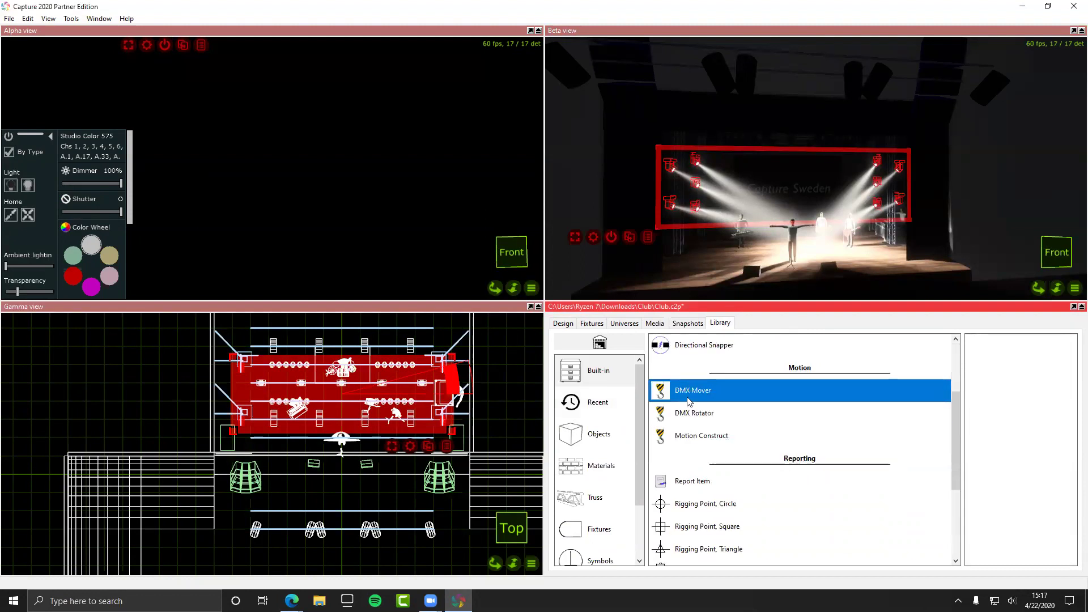
{"action": "left_click_drag", "start_coordinate": [689, 399], "coordinate": [357, 380]}
{"action": "left_click_drag", "start_coordinate": [800, 113], "coordinate": [806, 176]}
{"action": "scroll", "coordinate": [806, 176], "scroll_direction": "up", "scroll_amount": 5}
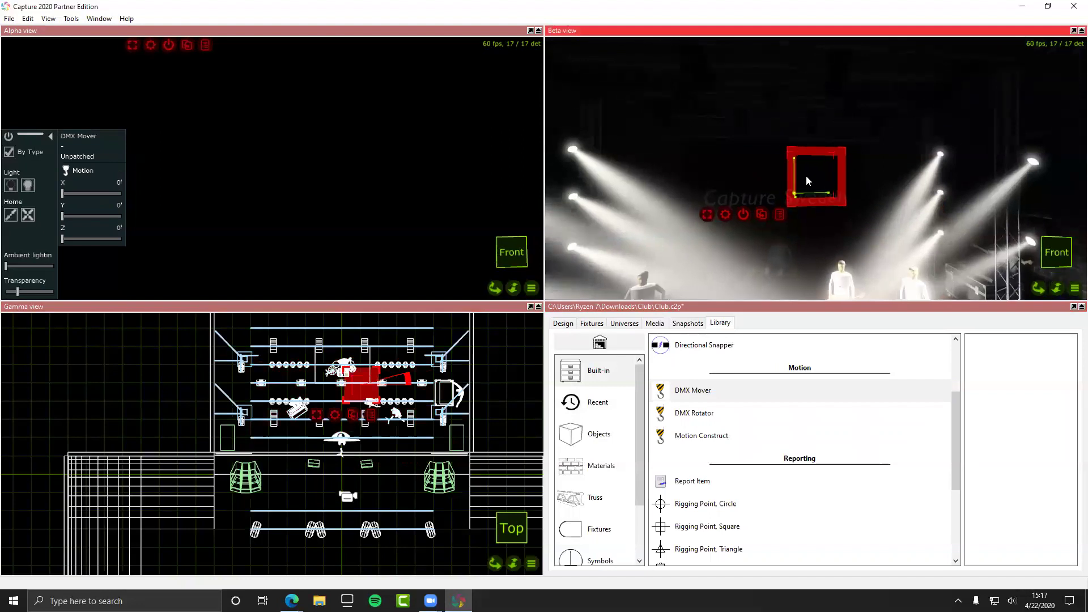
{"action": "scroll", "coordinate": [805, 176], "scroll_direction": "down", "scroll_amount": 5}
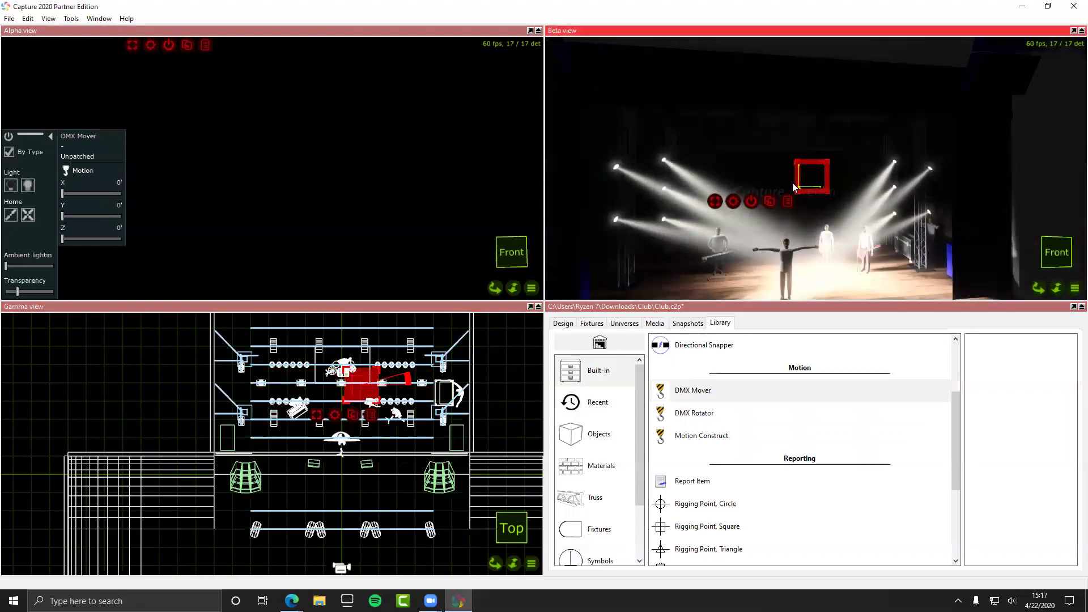
Step: Select the Capture Sweden backdrop in the Beta view and examine its location in the Gamma top view
{"action": "left_click", "coordinate": [799, 168]}
{"action": "left_click", "coordinate": [799, 176]}
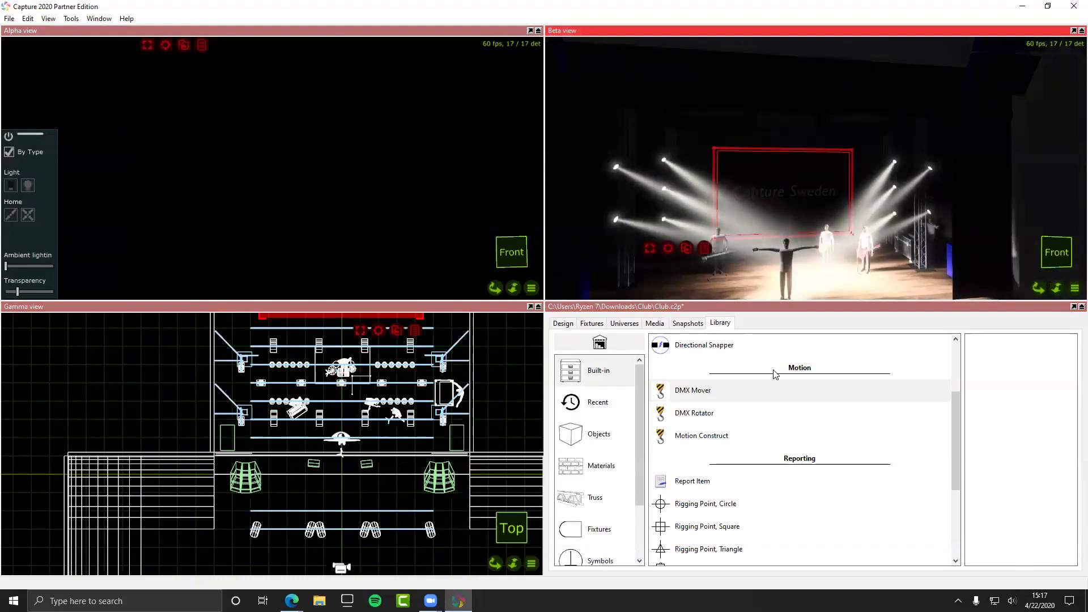
{"action": "scroll", "coordinate": [376, 433], "scroll_direction": "down", "scroll_amount": 3}
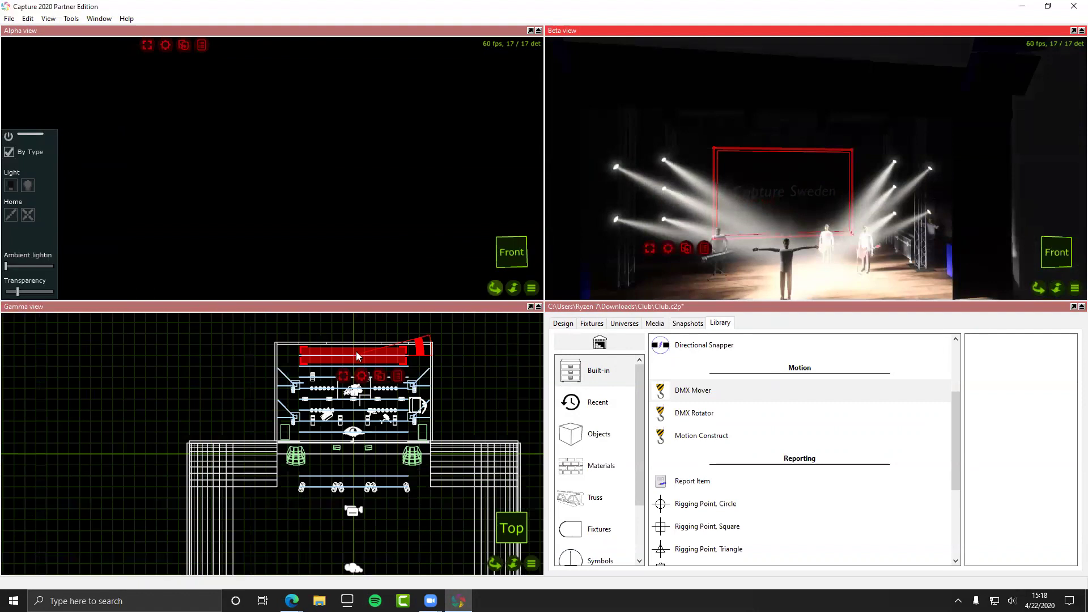
{"action": "scroll", "coordinate": [353, 349], "scroll_direction": "up", "scroll_amount": 5}
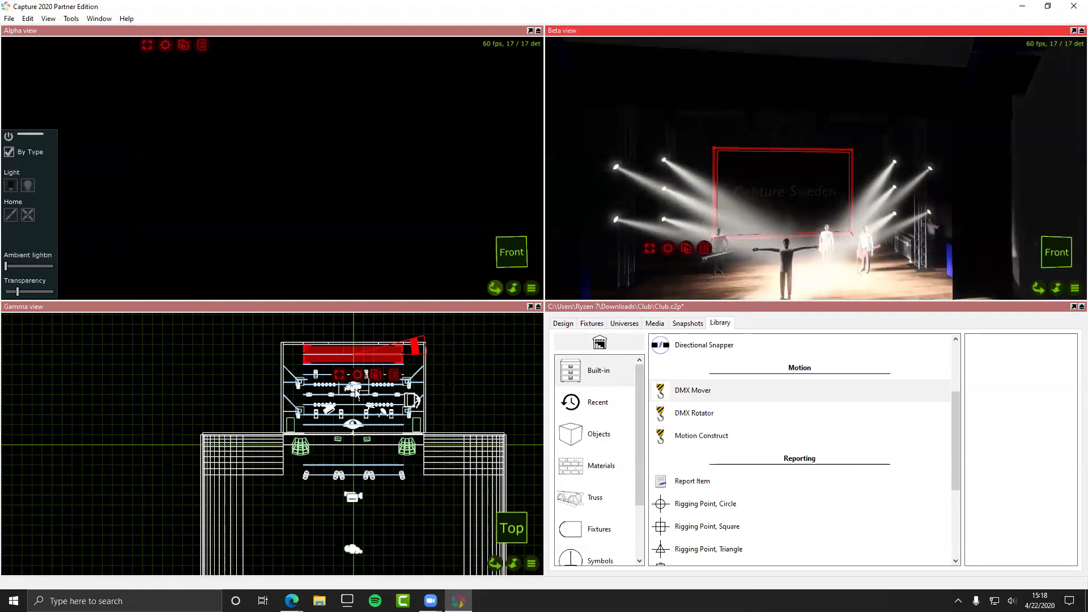
{"action": "scroll", "coordinate": [392, 467], "scroll_direction": "up", "scroll_amount": 3}
{"action": "scroll", "coordinate": [395, 471], "scroll_direction": "down", "scroll_amount": 1}
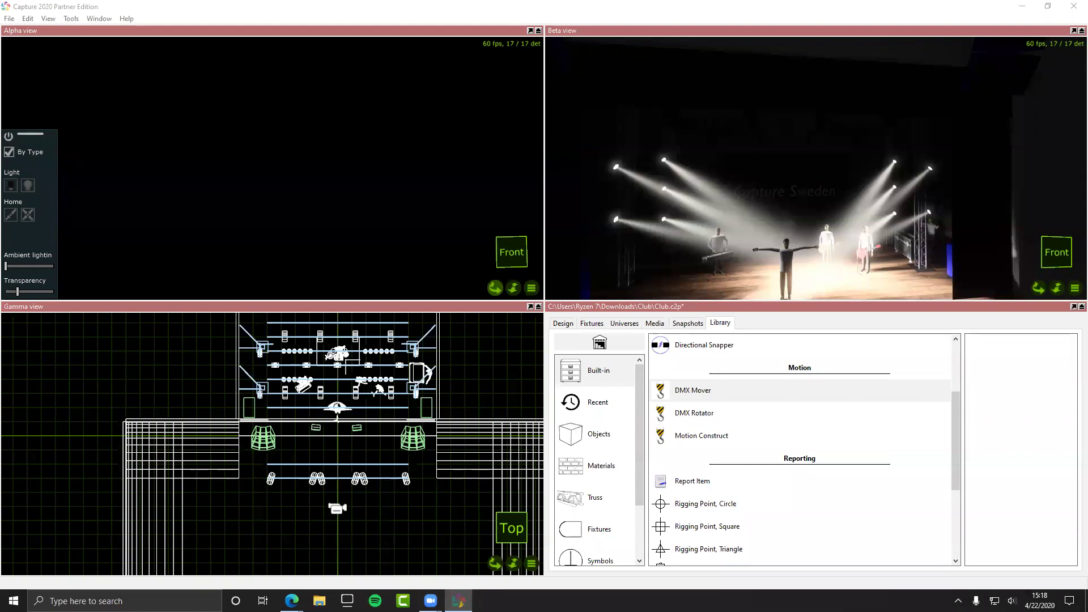
Step: Open the project's media list, switch to the full-screen slide presentation and advance it to the "Where to Find Support?" slide
{"action": "left_click", "coordinate": [655, 324]}
{"action": "key", "text": "alt+Tab"}
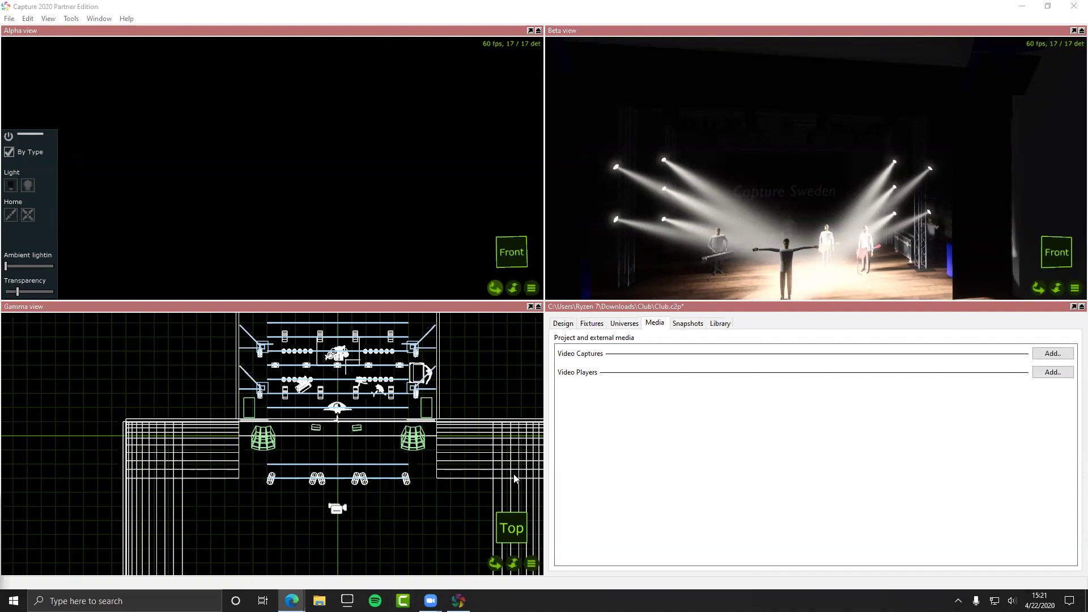
{"action": "key", "text": "alt+Tab"}
{"action": "key", "text": "alt+Tab"}
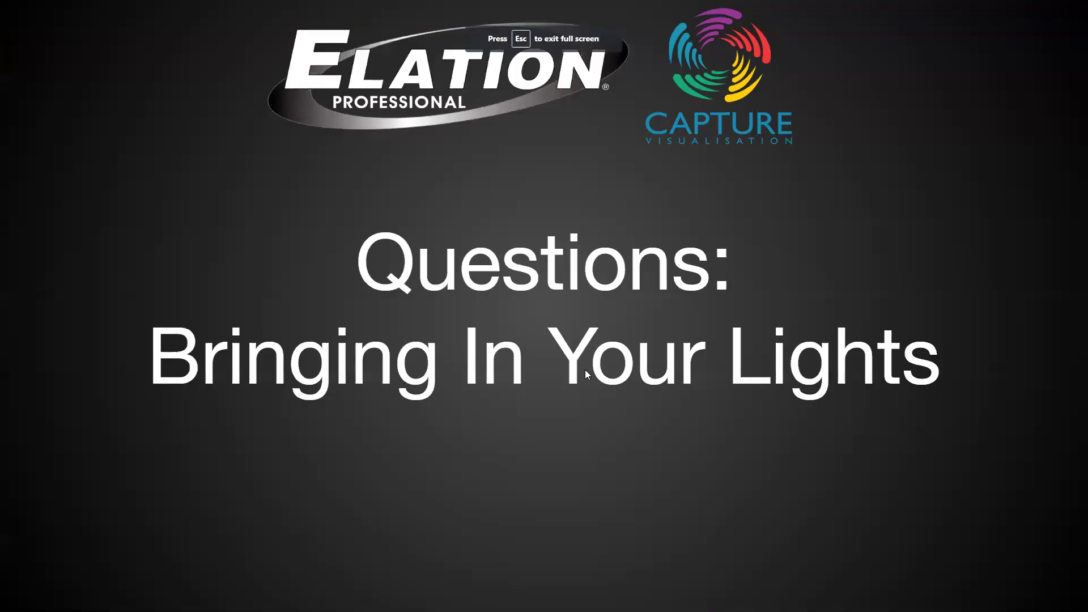
{"action": "left_click", "coordinate": [585, 369]}
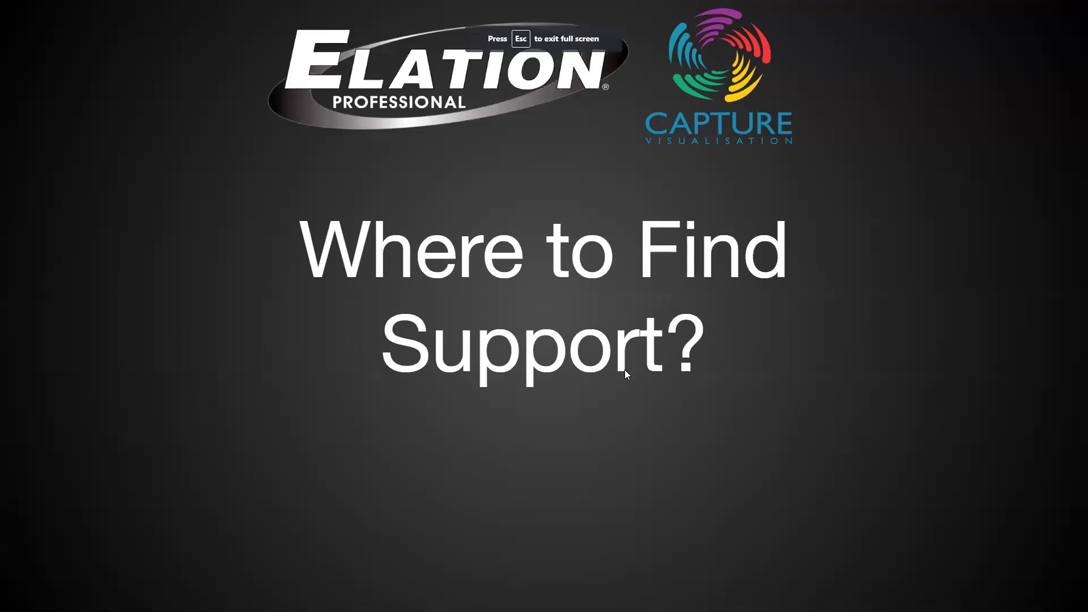